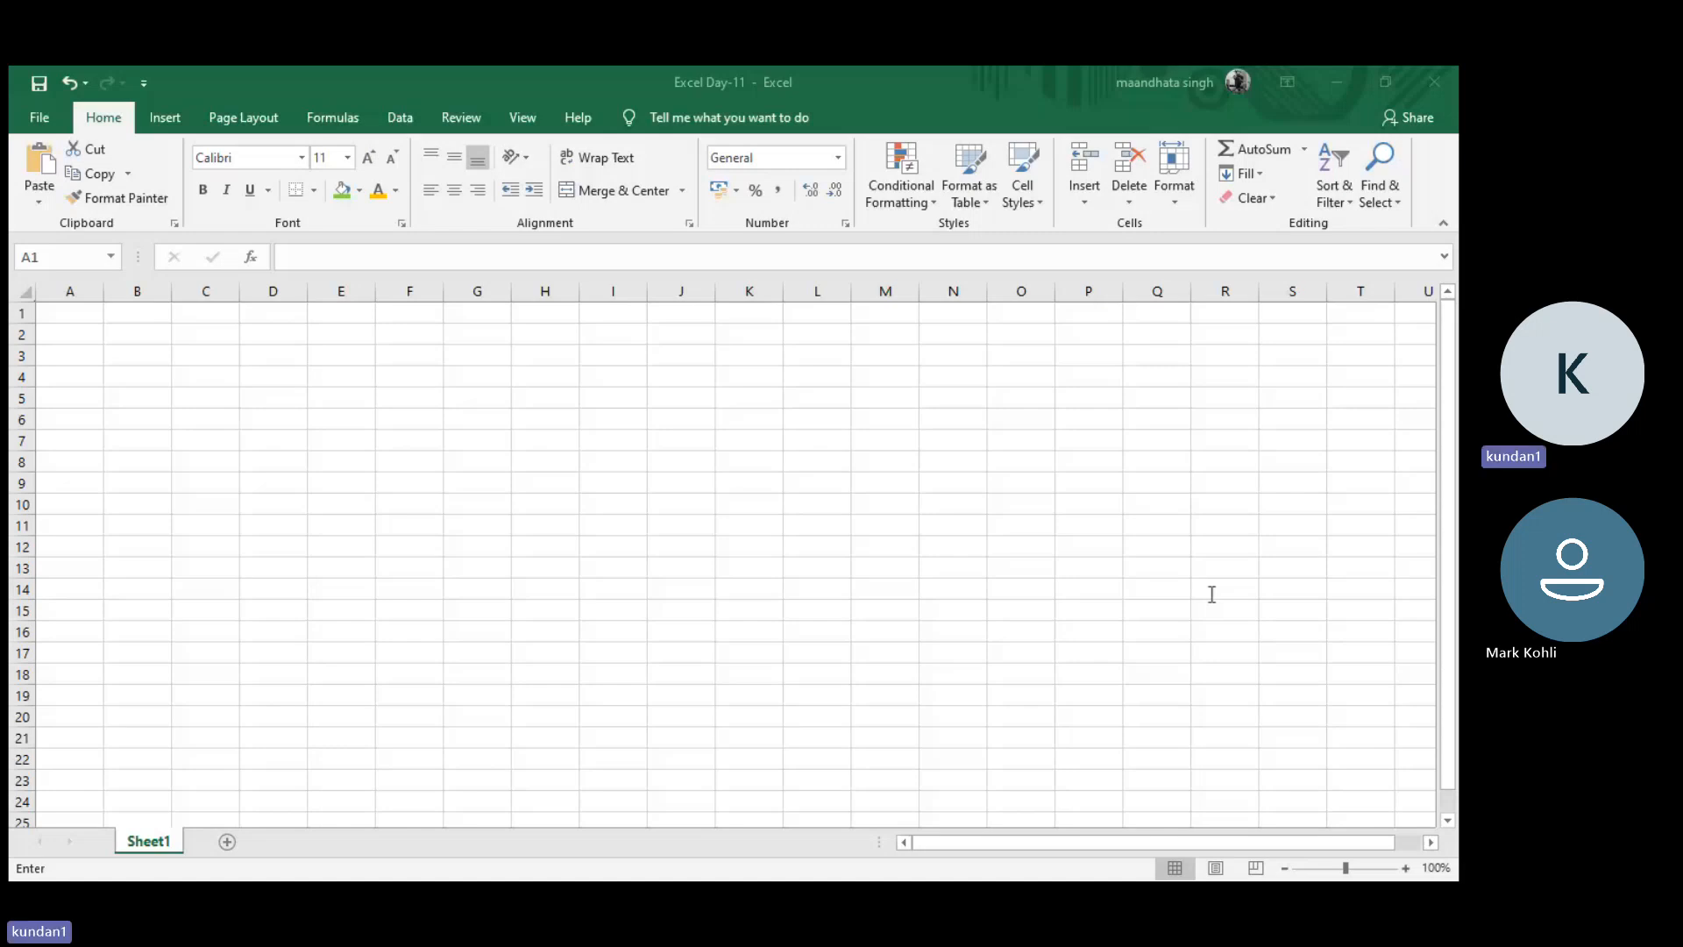
text(=eomonth()
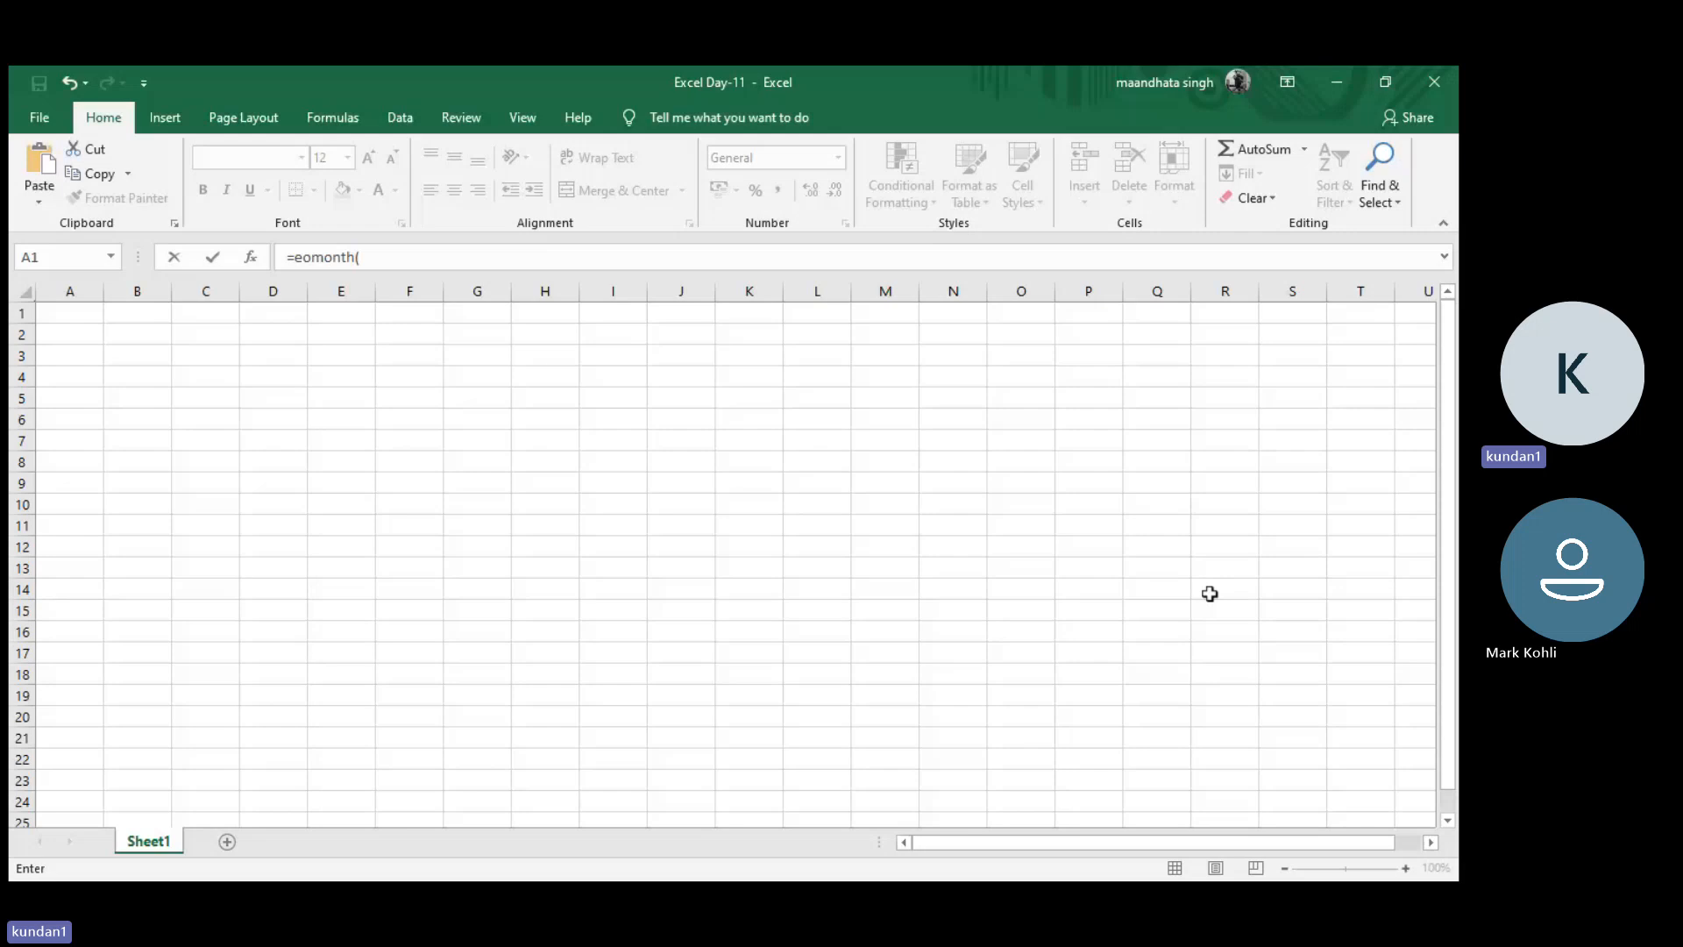
click(87, 325)
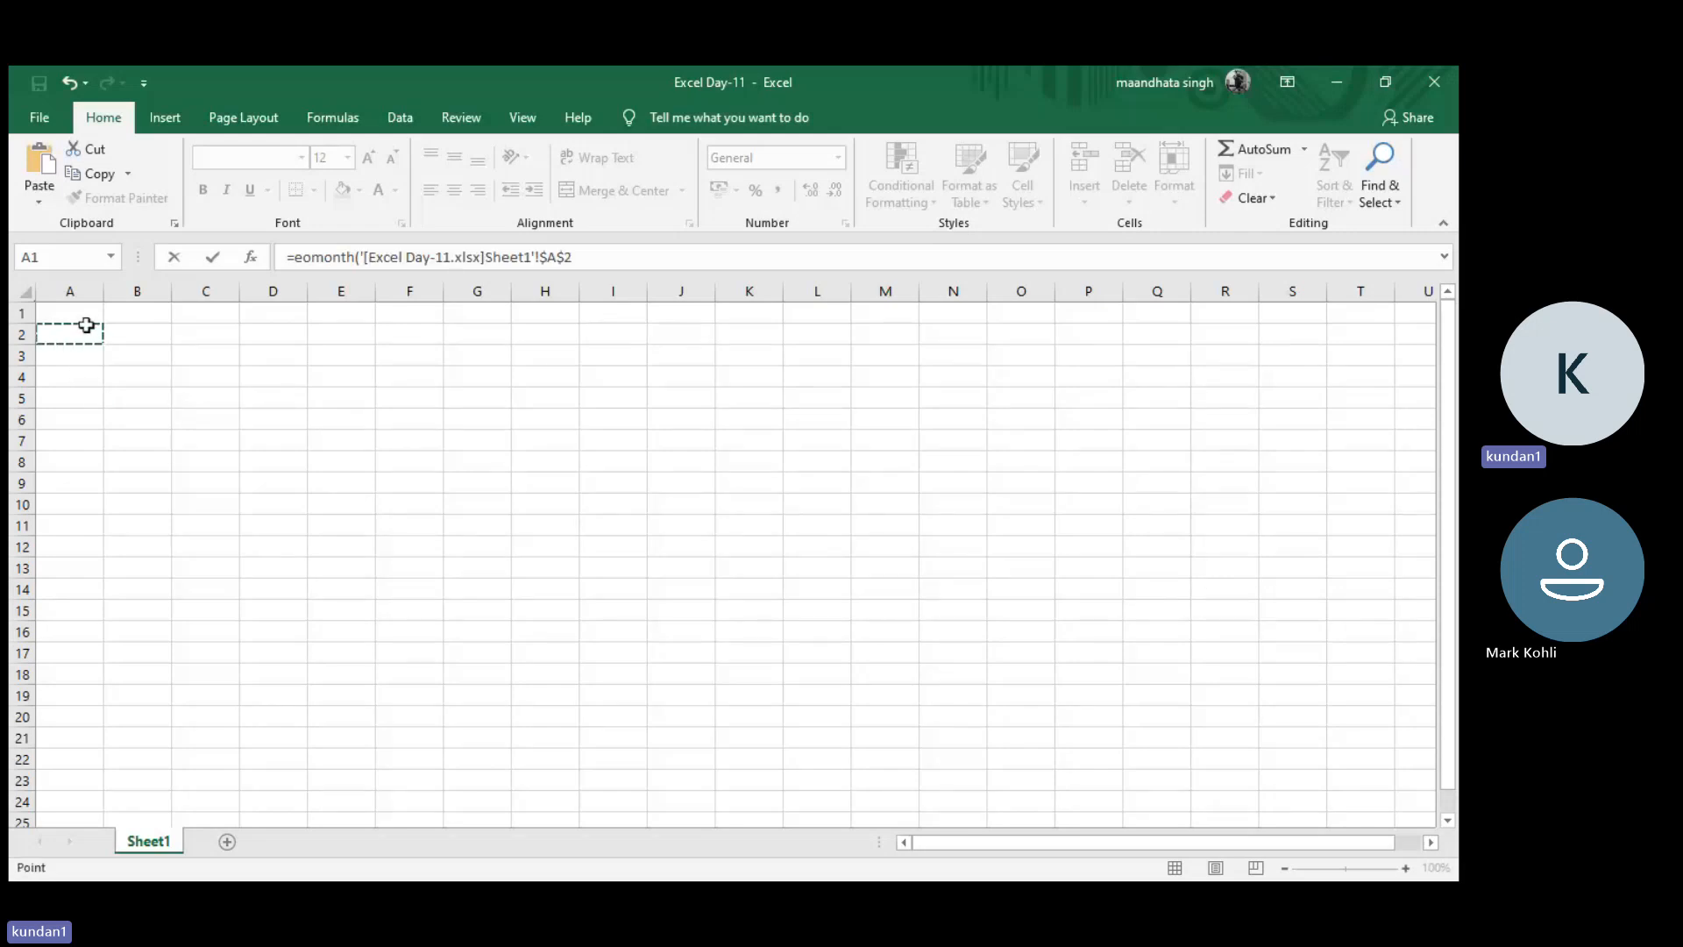
key(Escape)
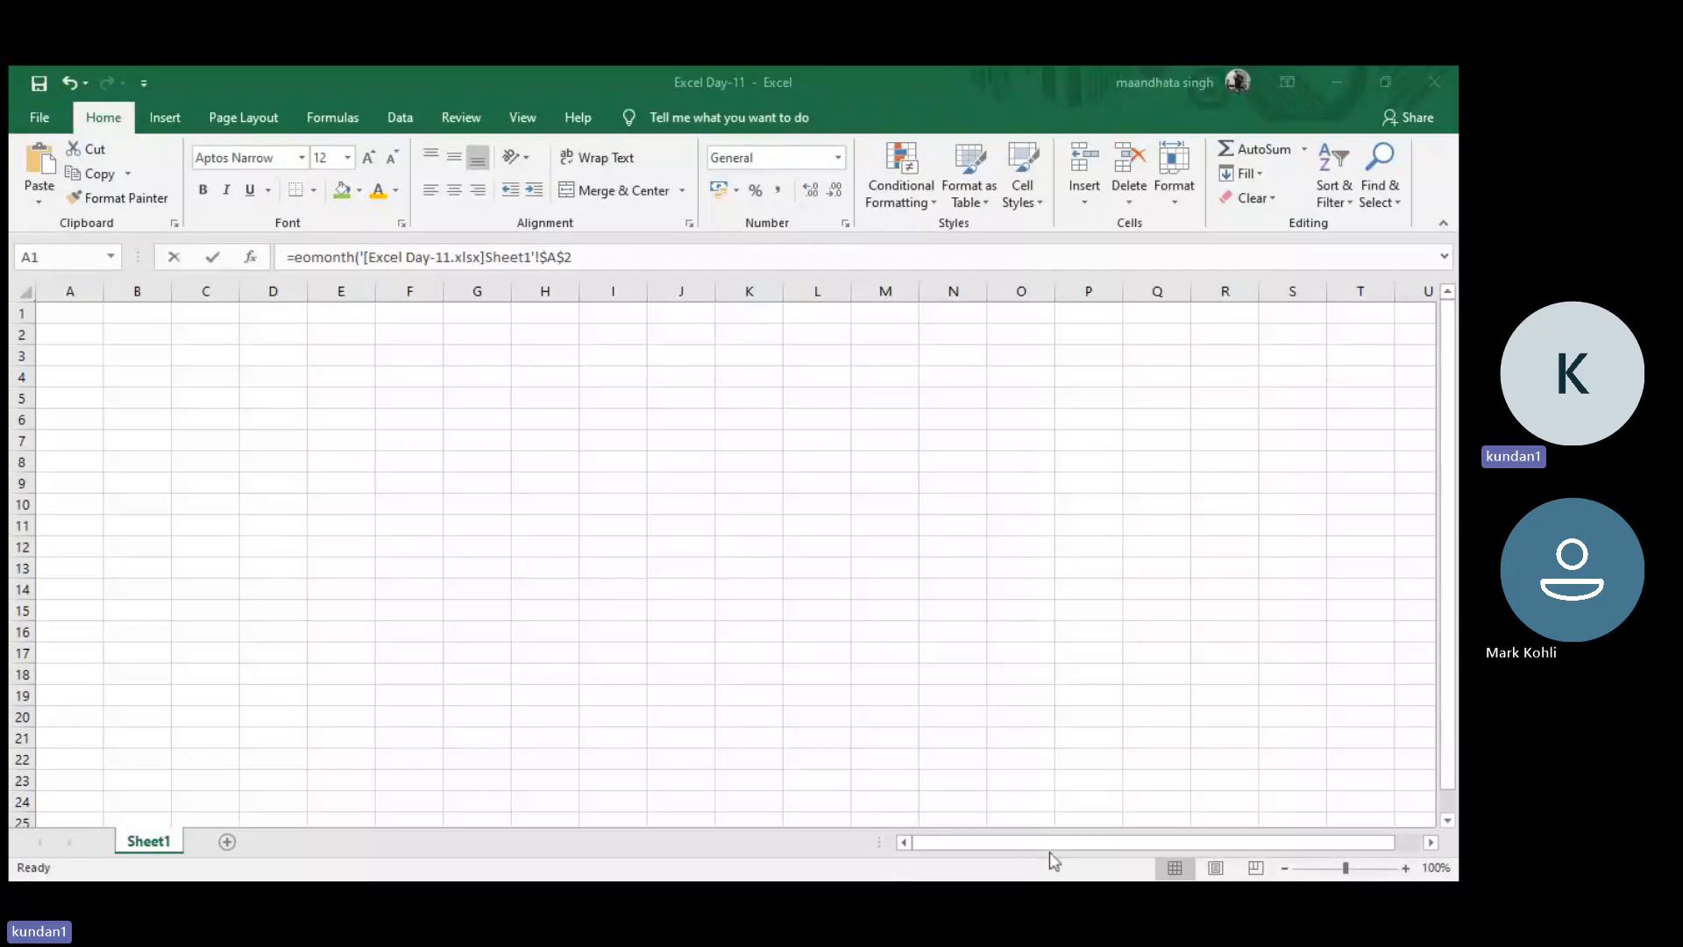
click(1138, 768)
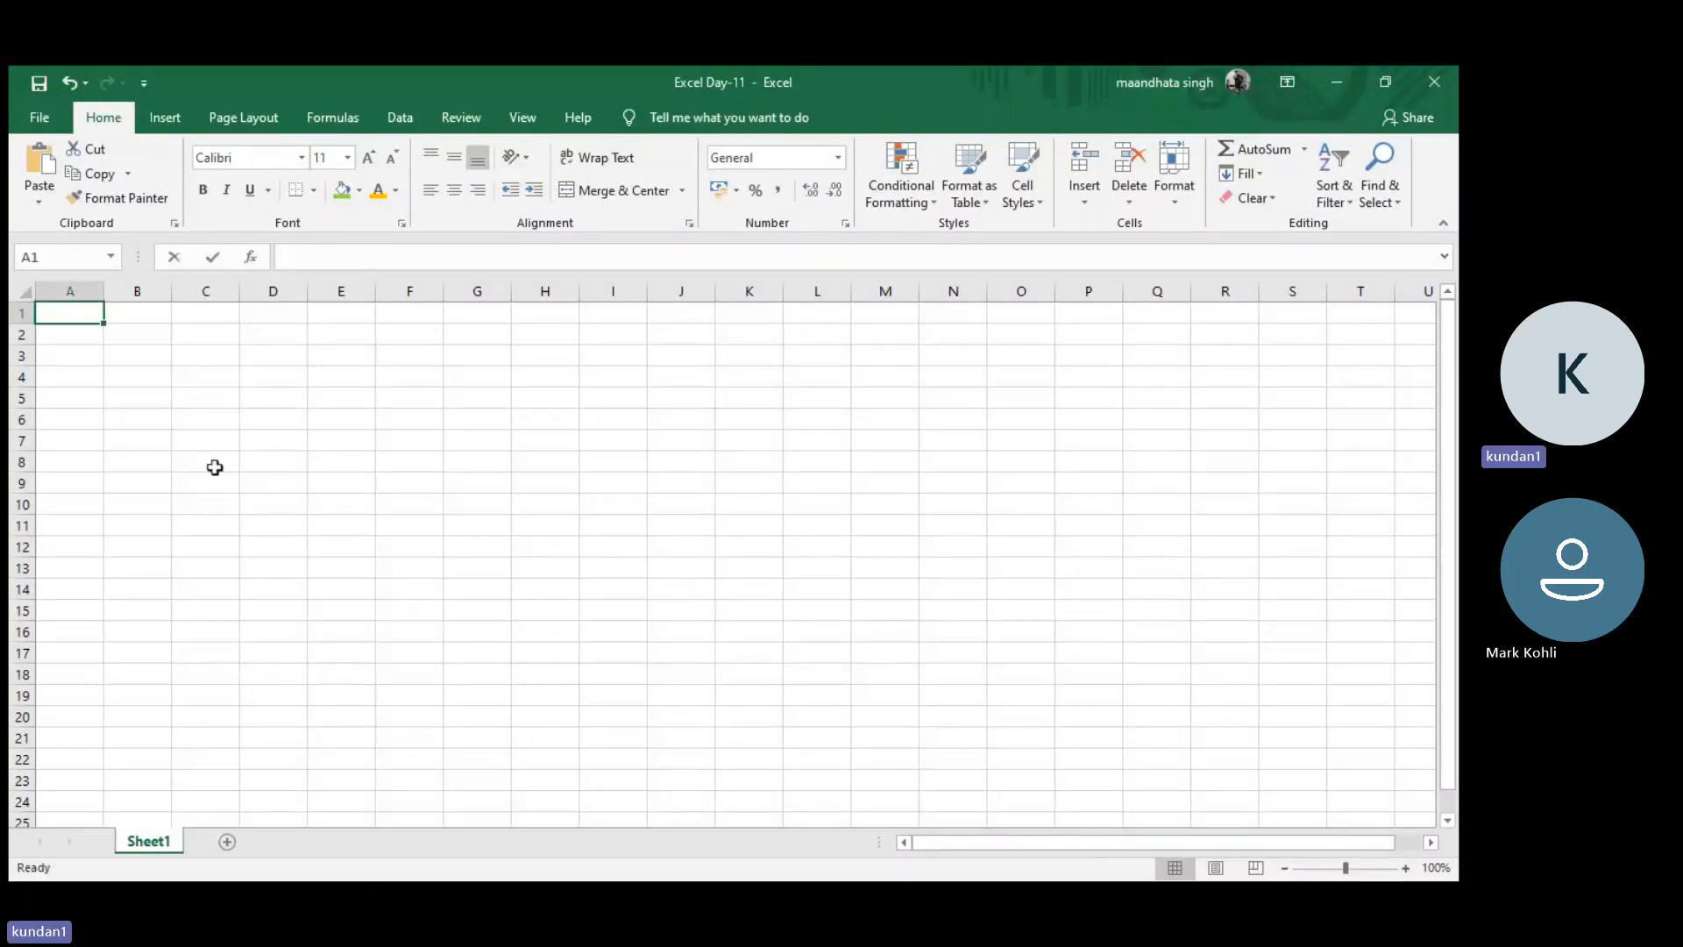
- Enter the column headers Name in cell A1 and Date in cell B1
text(Names)
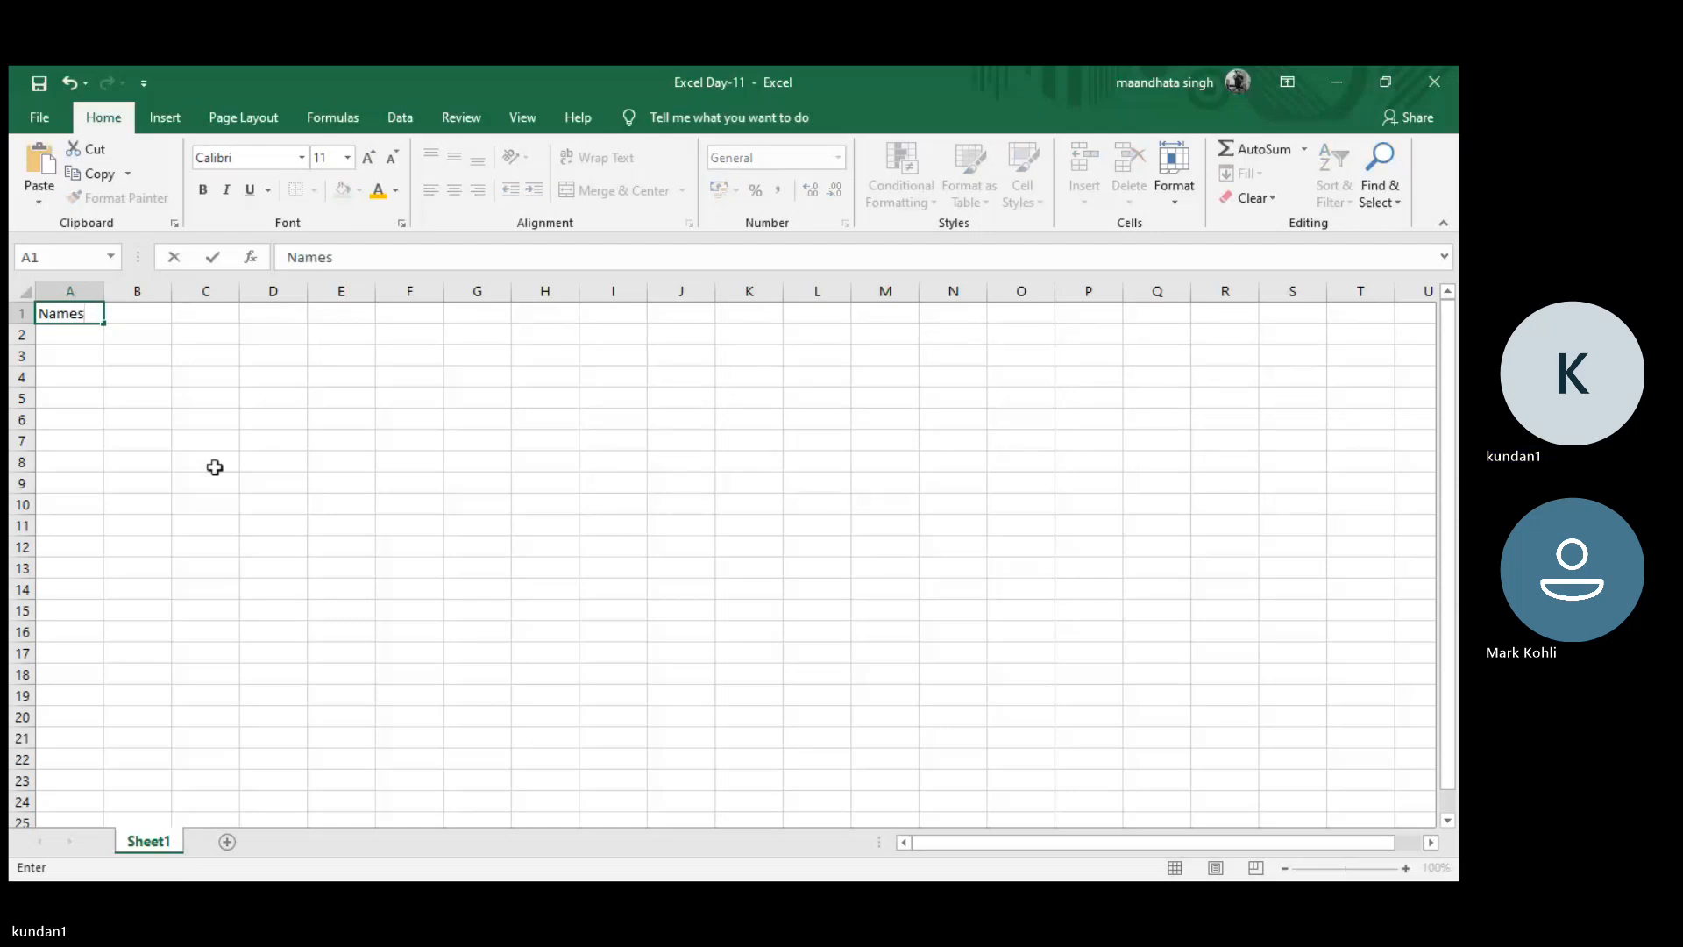
key(BackSpace)
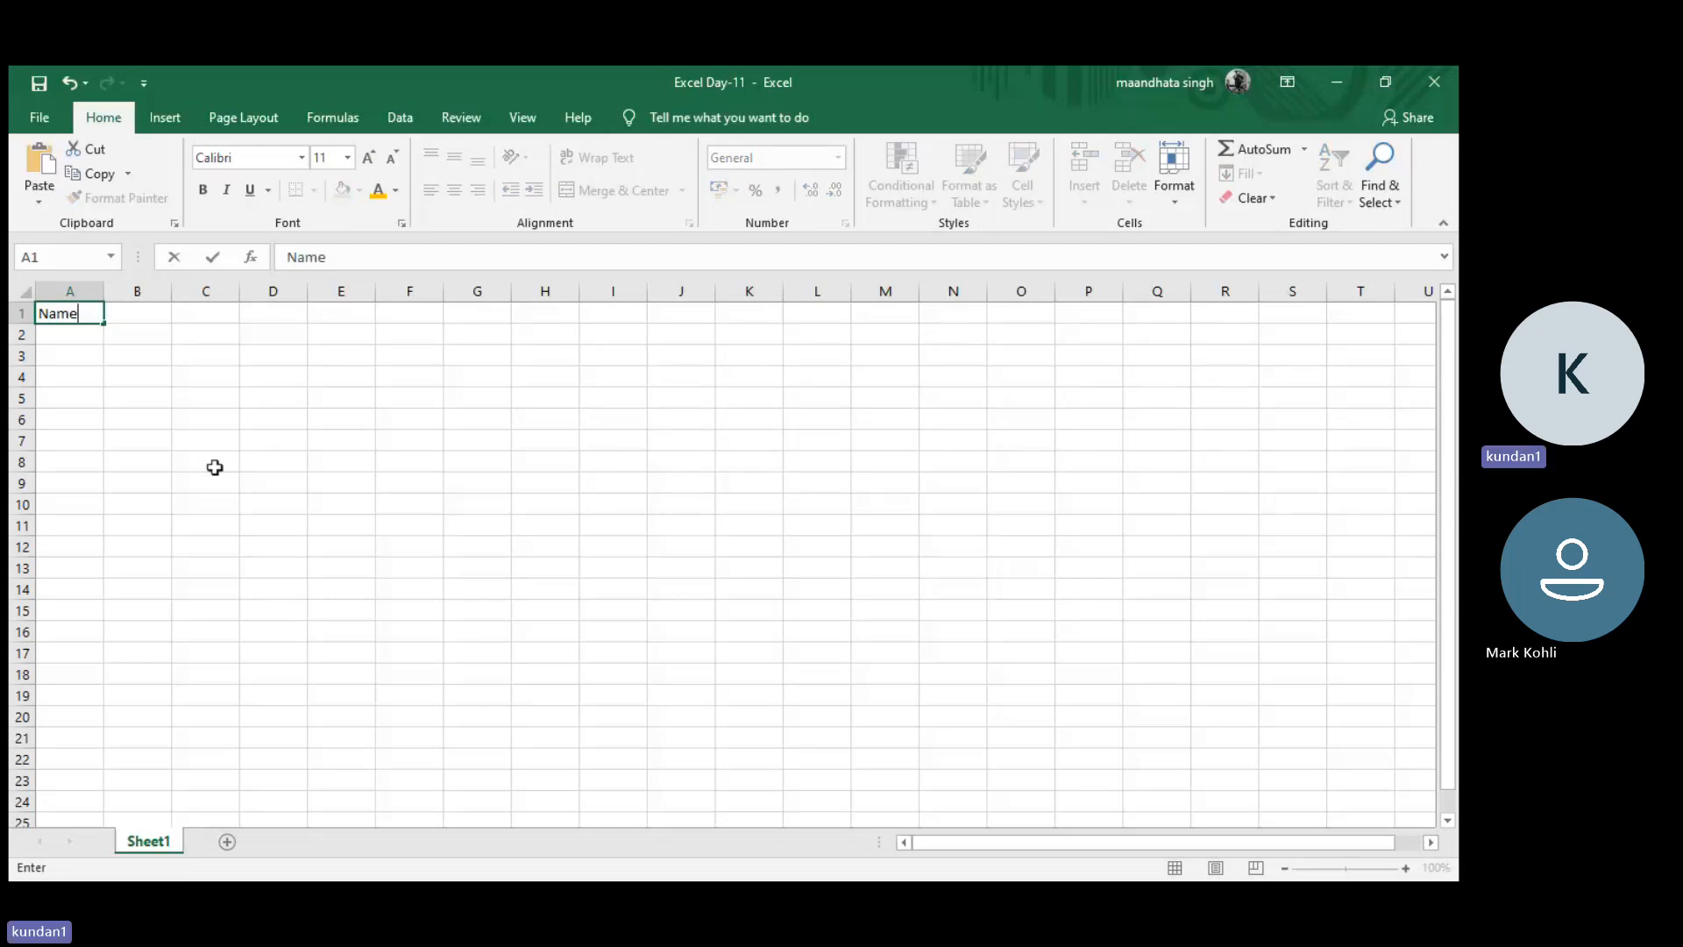
key(Return)
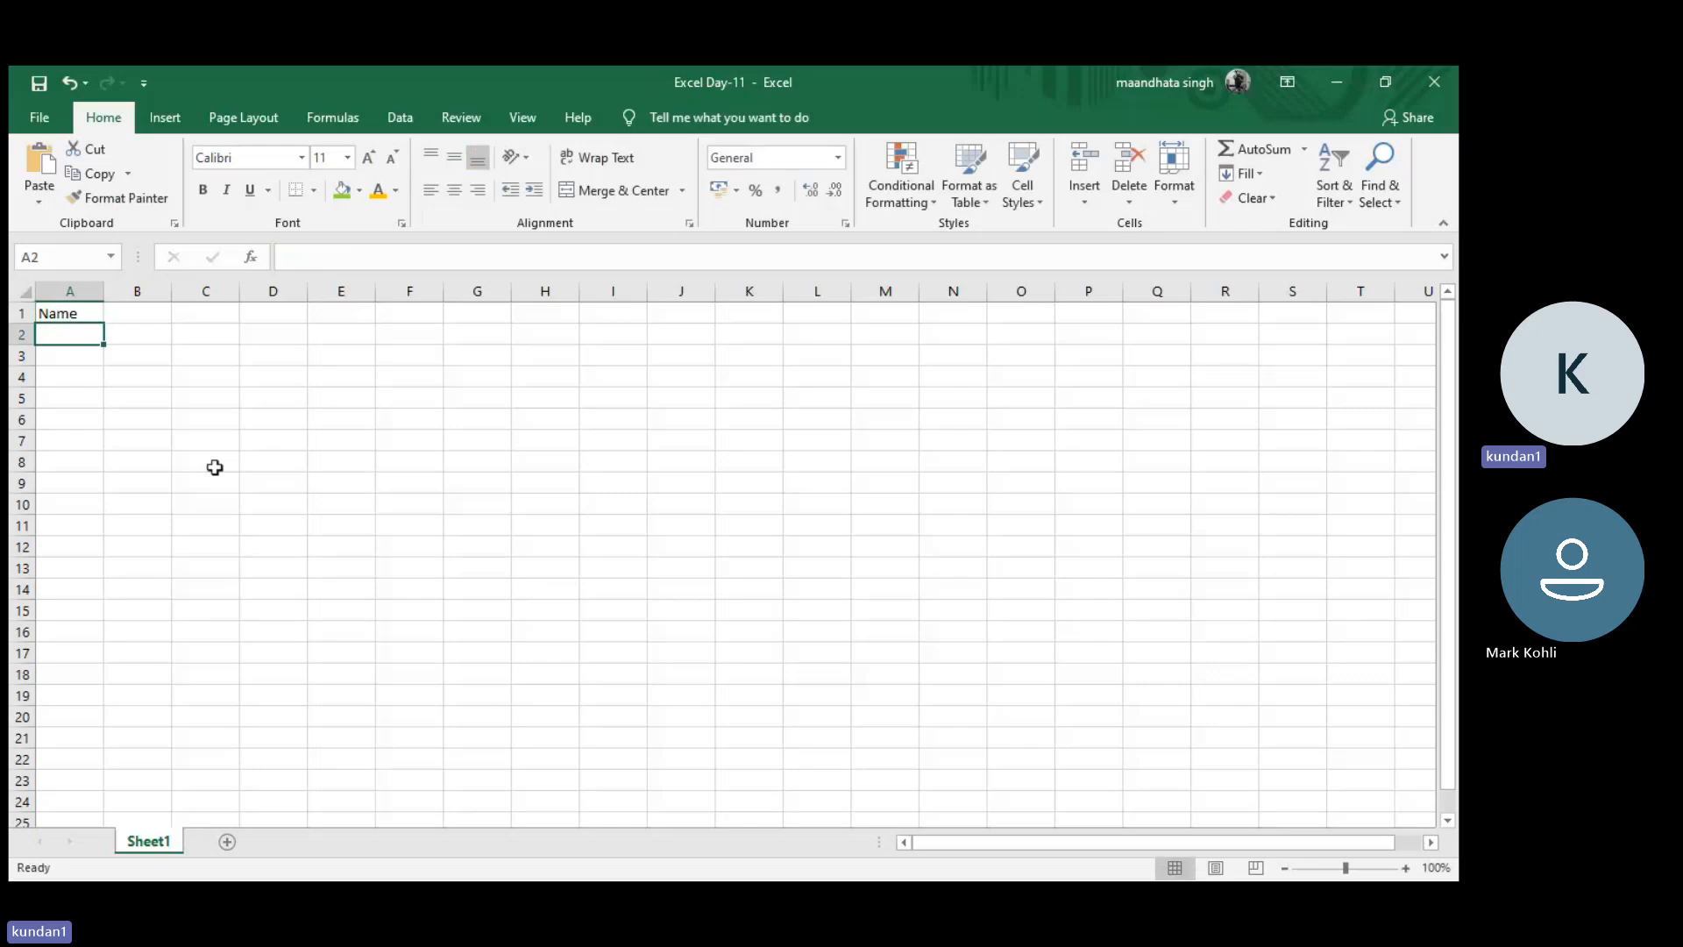
key(Up)
key(Right)
text(D)
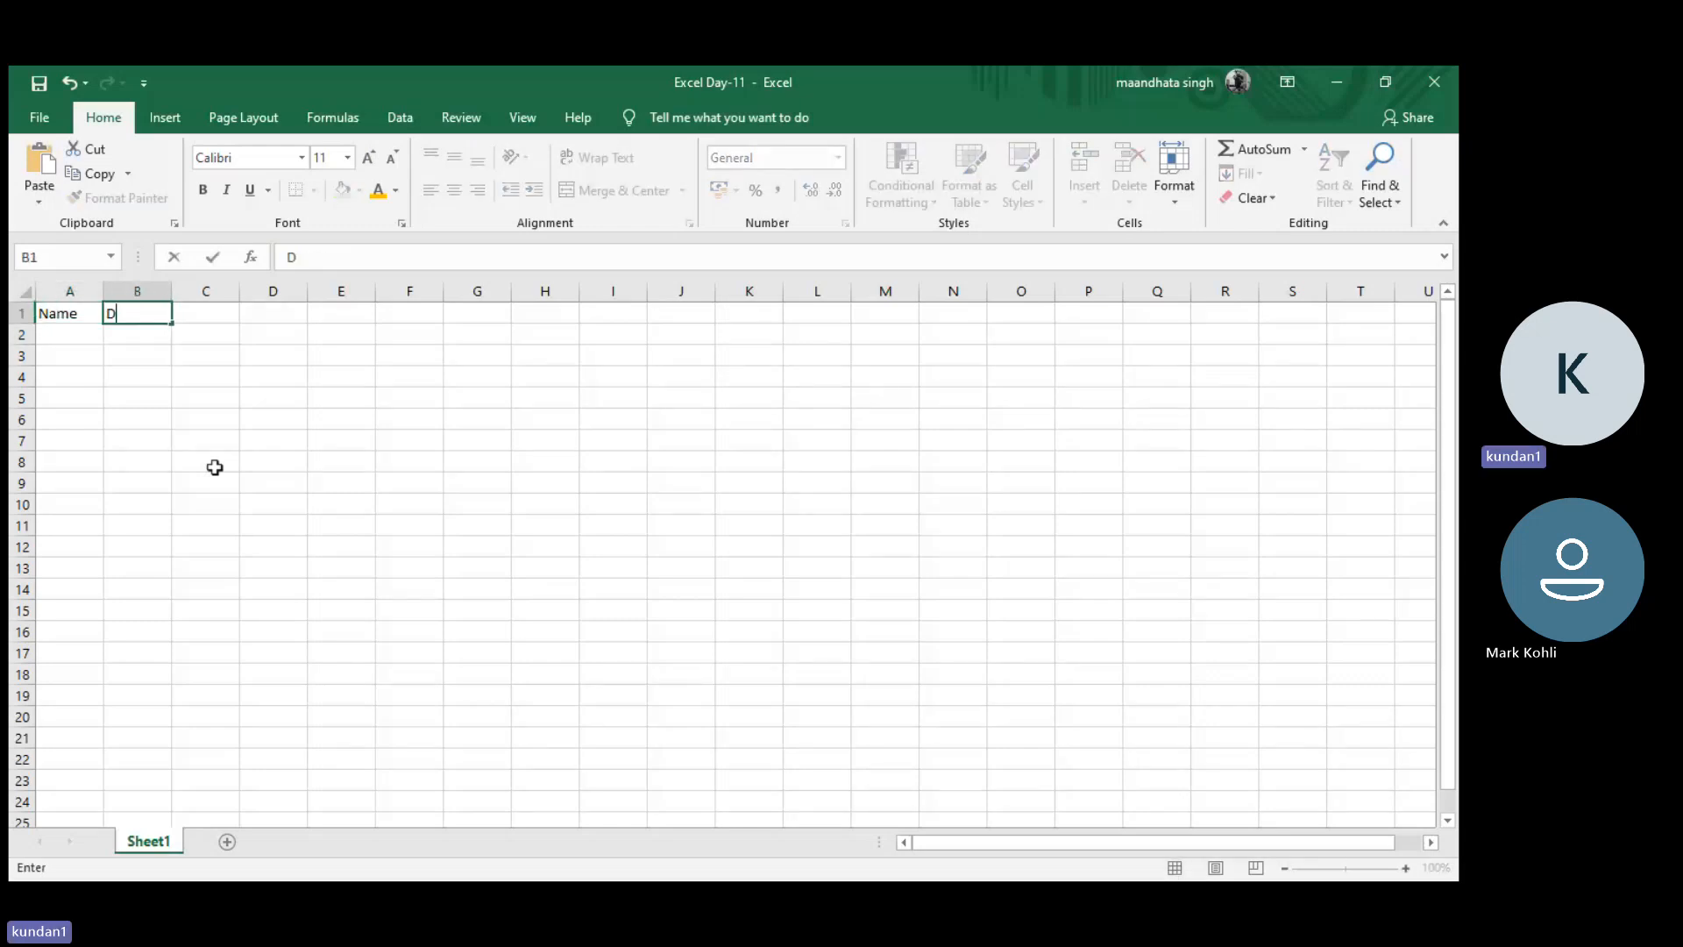
text(tes)
key(BackSpace)
key(BackSpace)
key(BackSpace)
text(a)
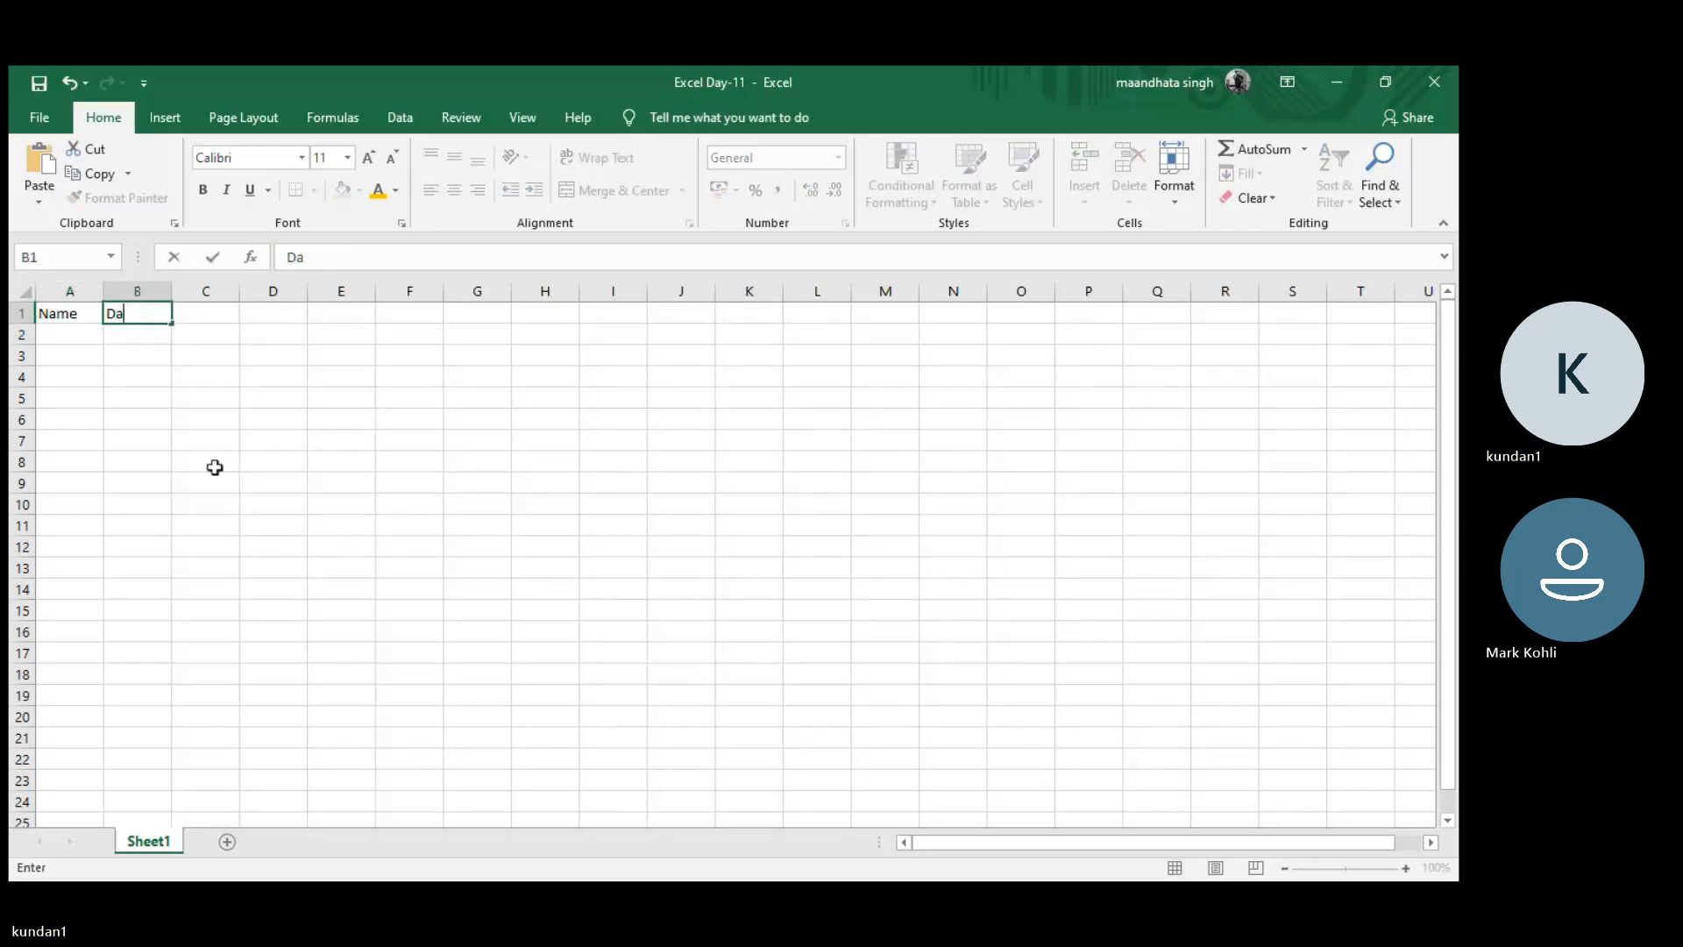
text(tes)
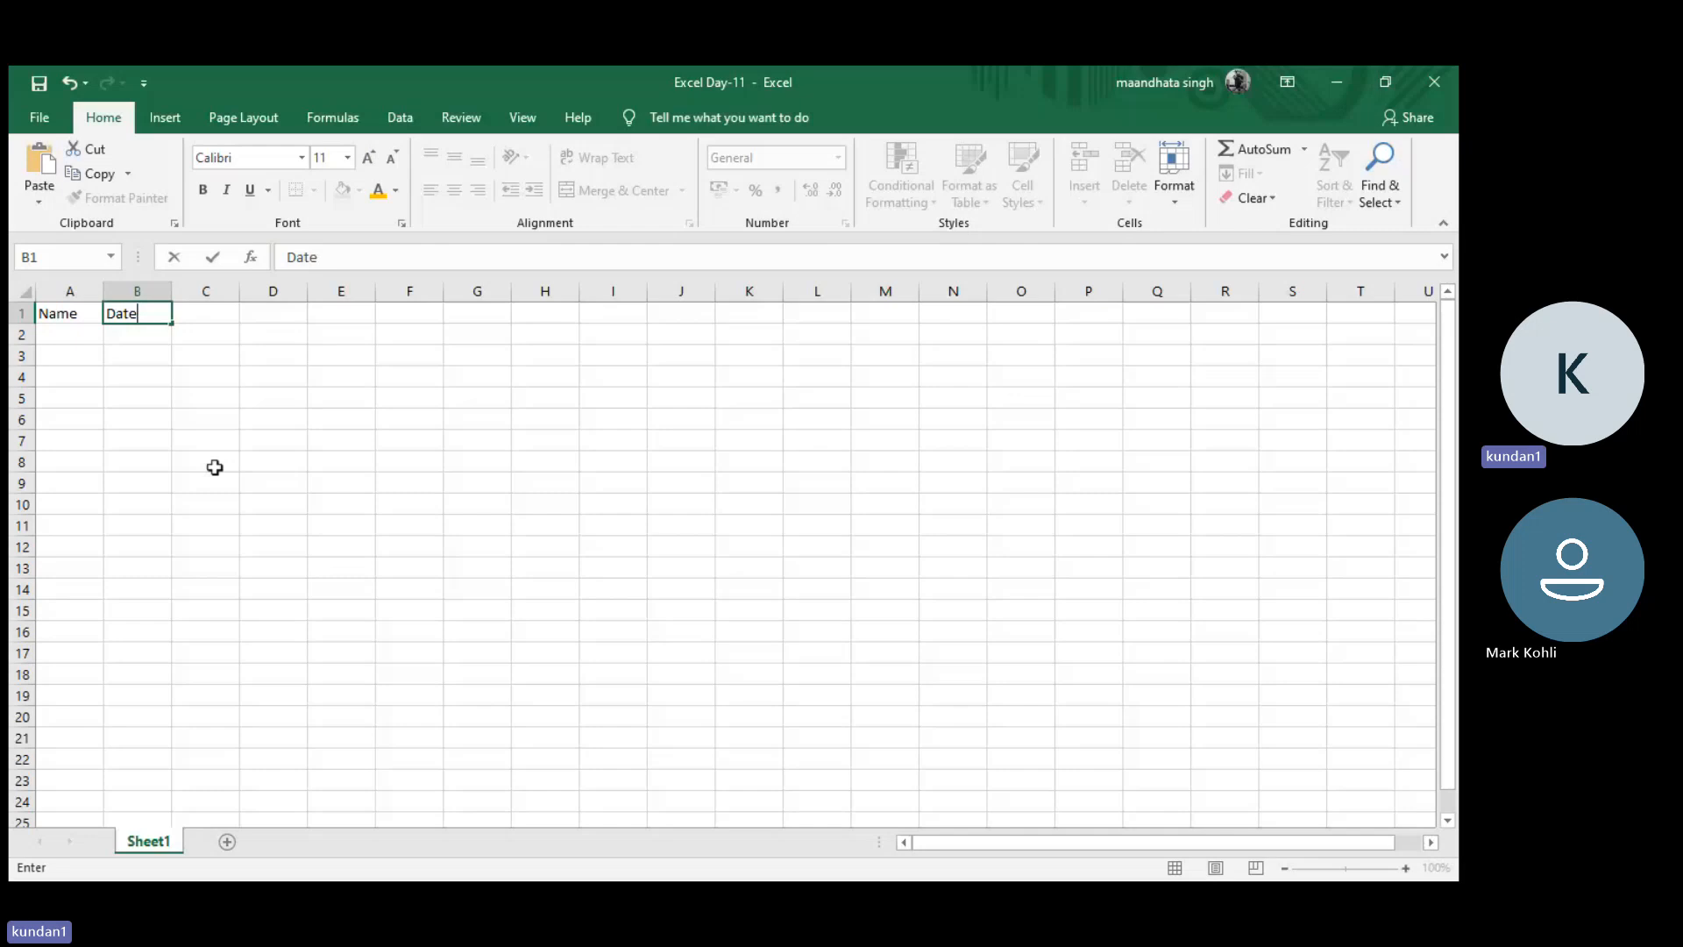
key(BackSpace)
key(Return)
- Fill cells A2 to A12 under the Name header with eleven first names, one per row
key(Left)
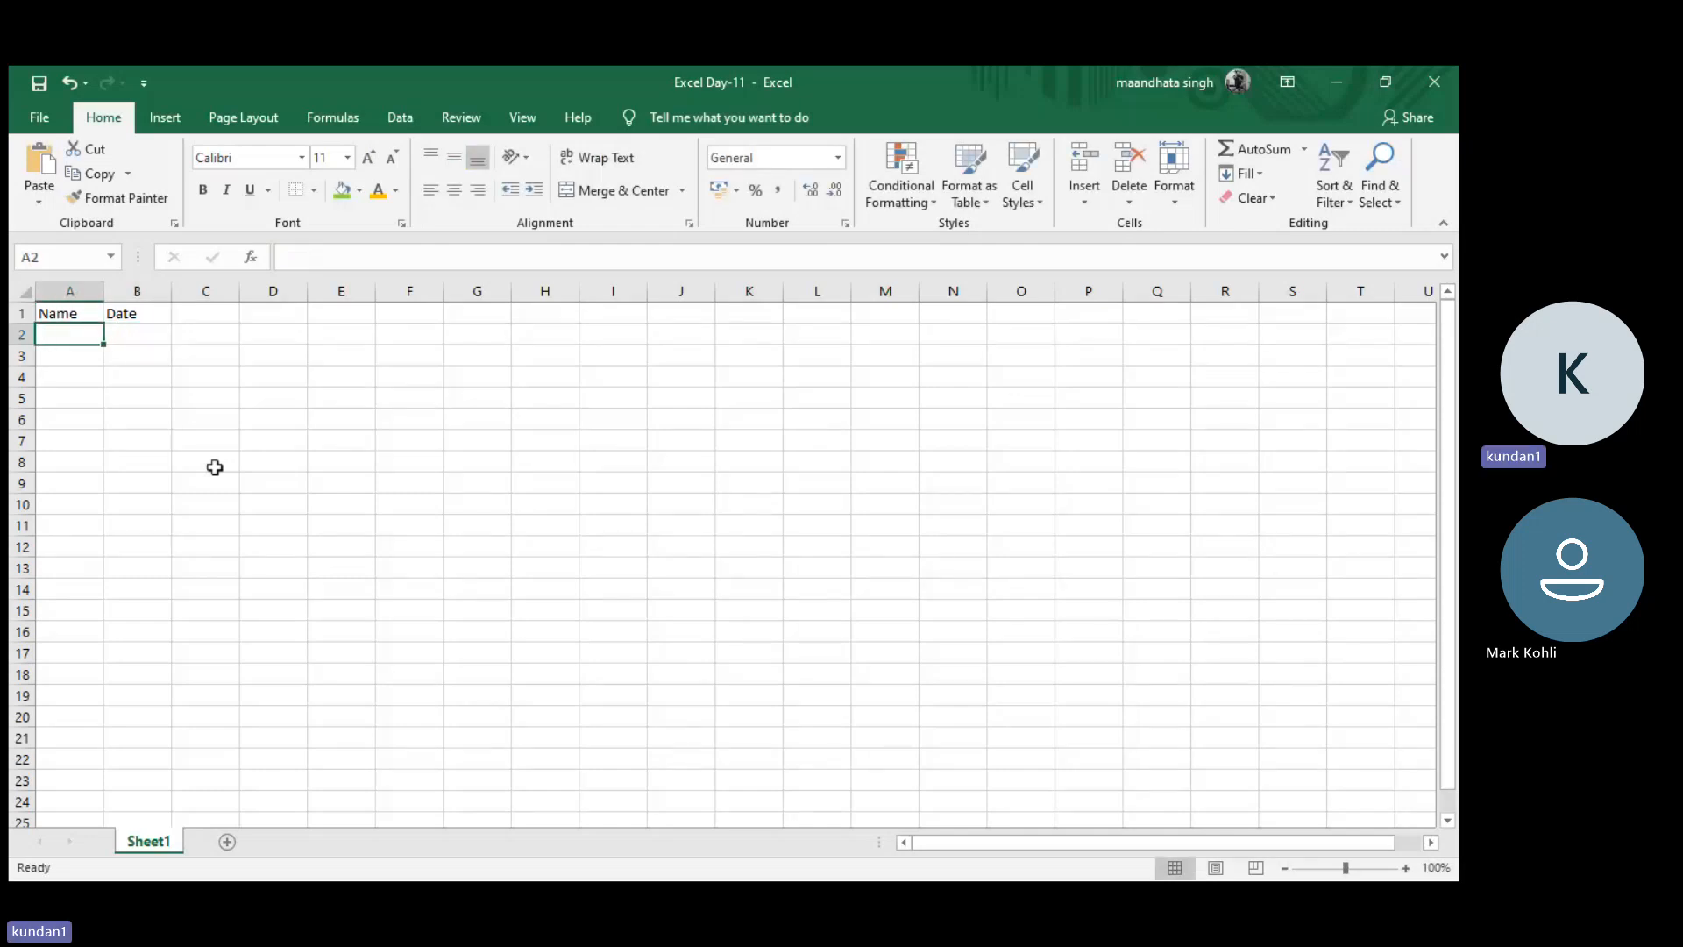
text(Kundan)
key(Return)
text(sachi)
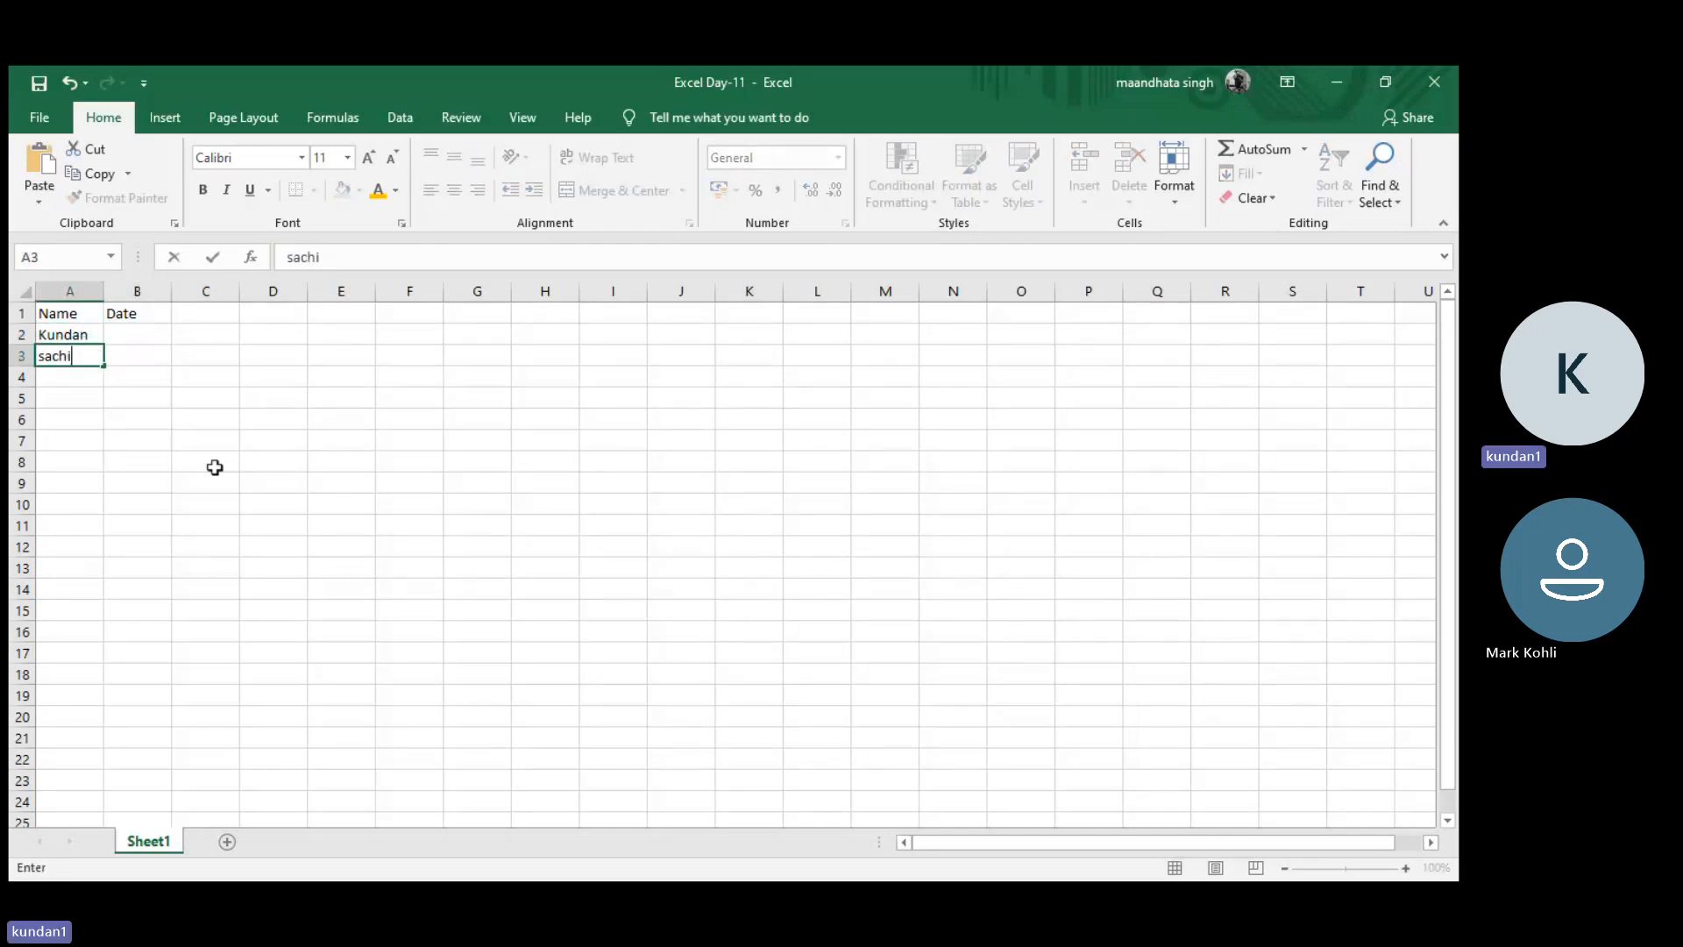
key(Return)
text(manu)
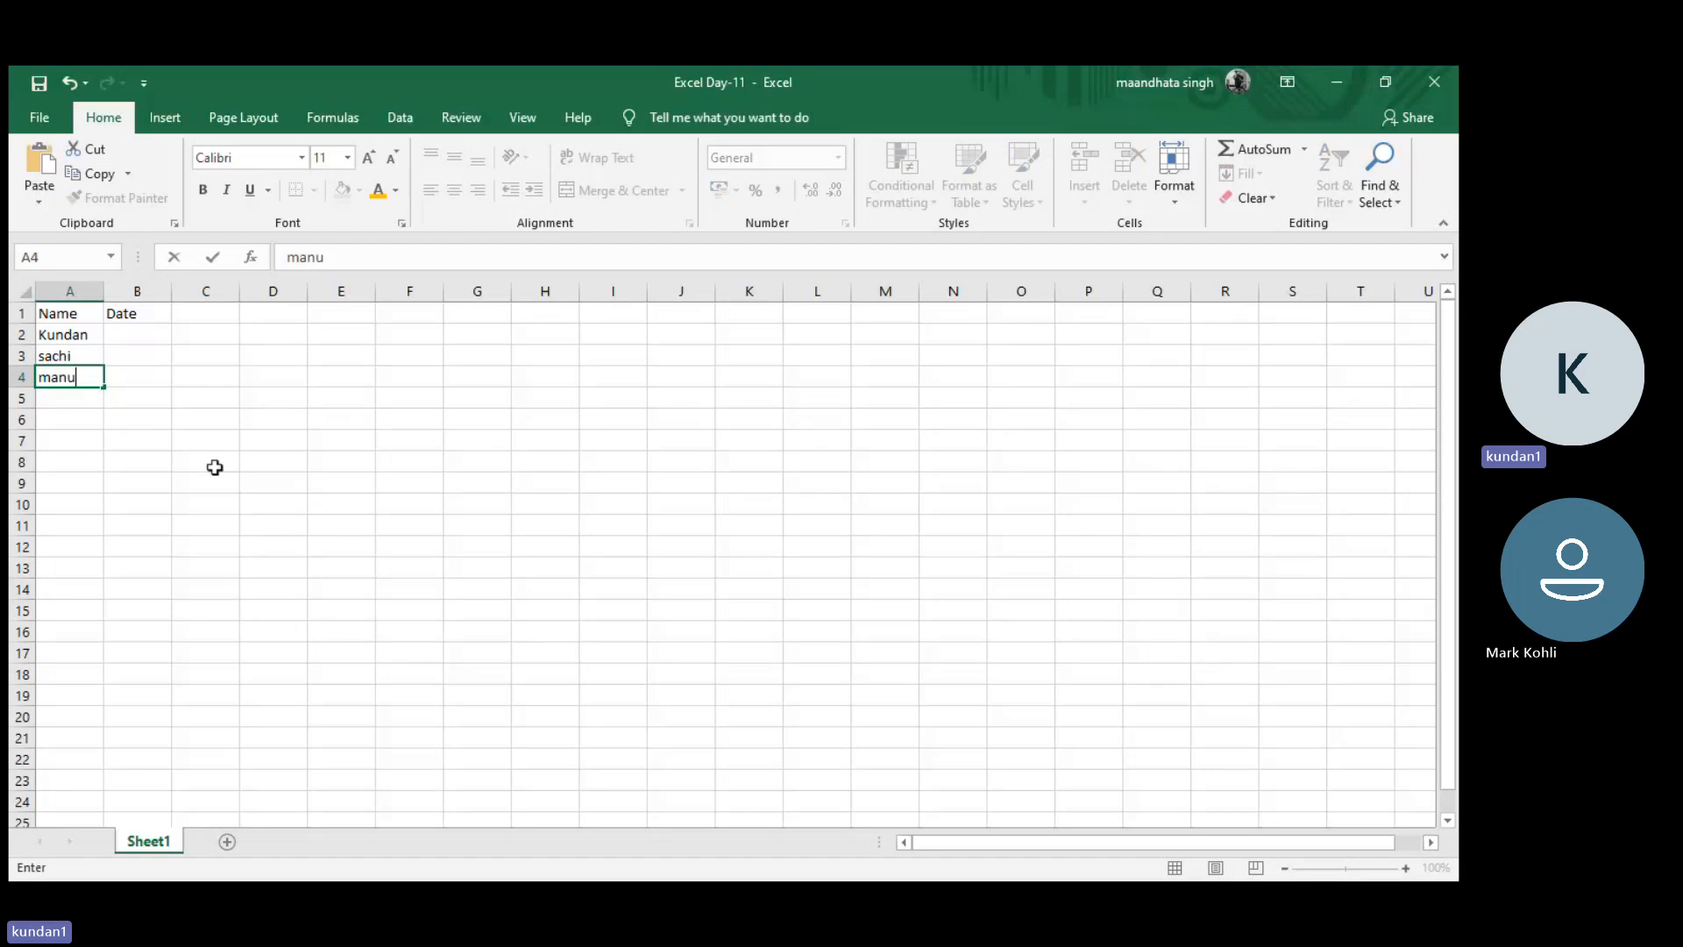
key(Return)
text(sanah)
key(Return)
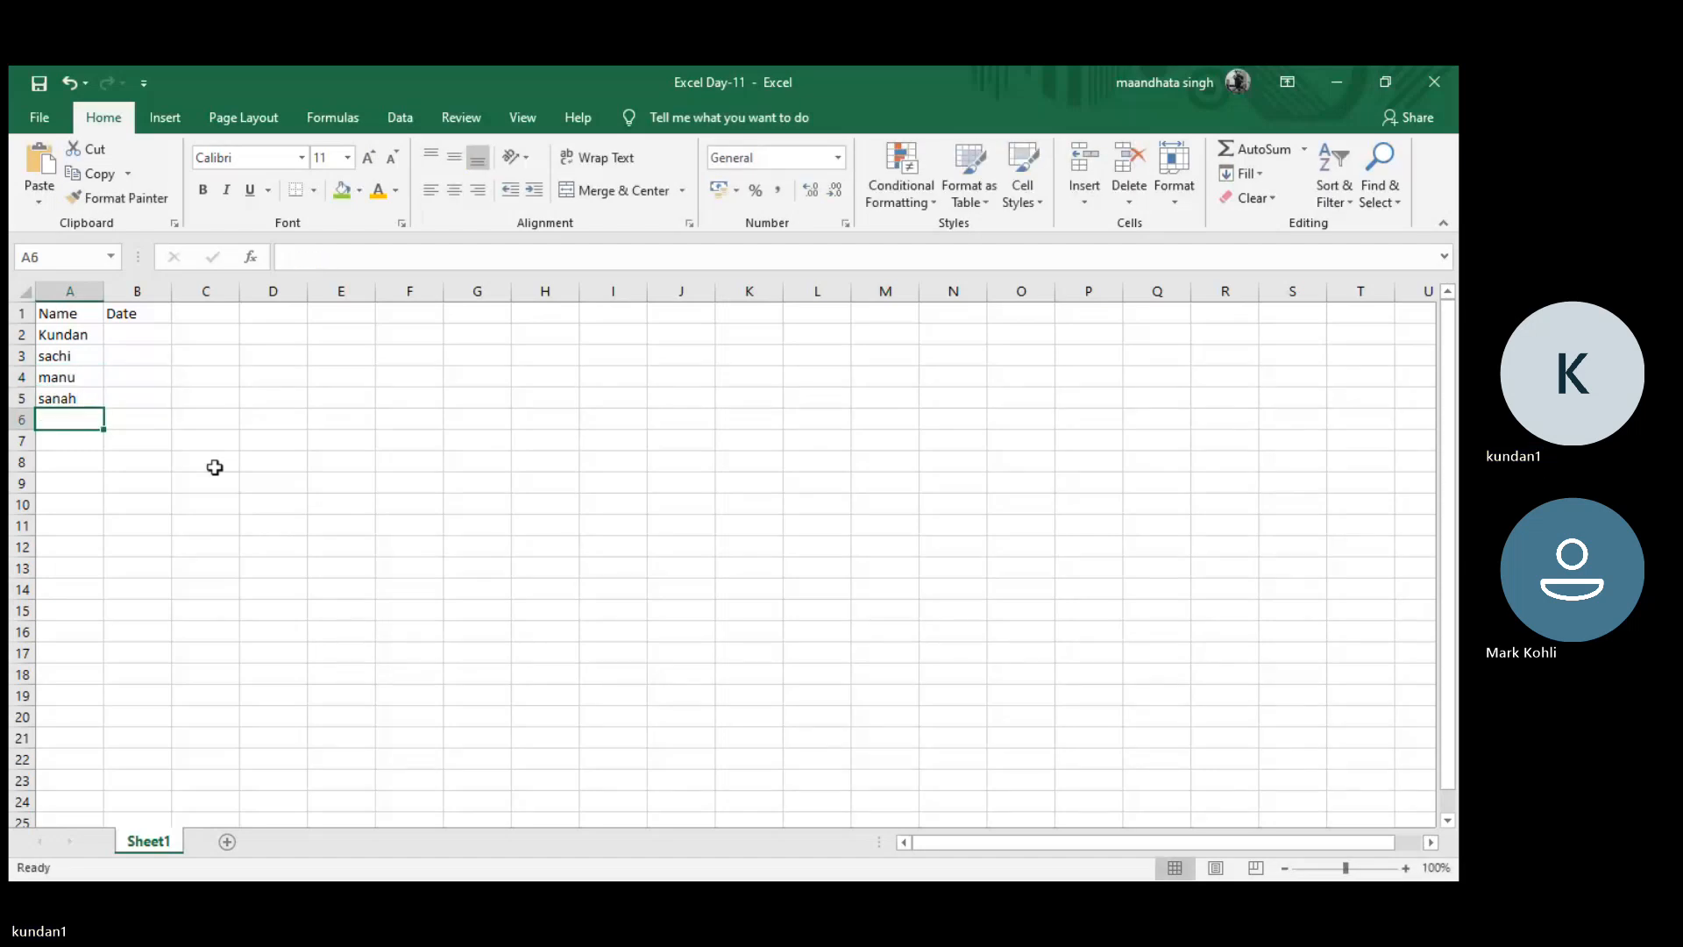
text(hemant)
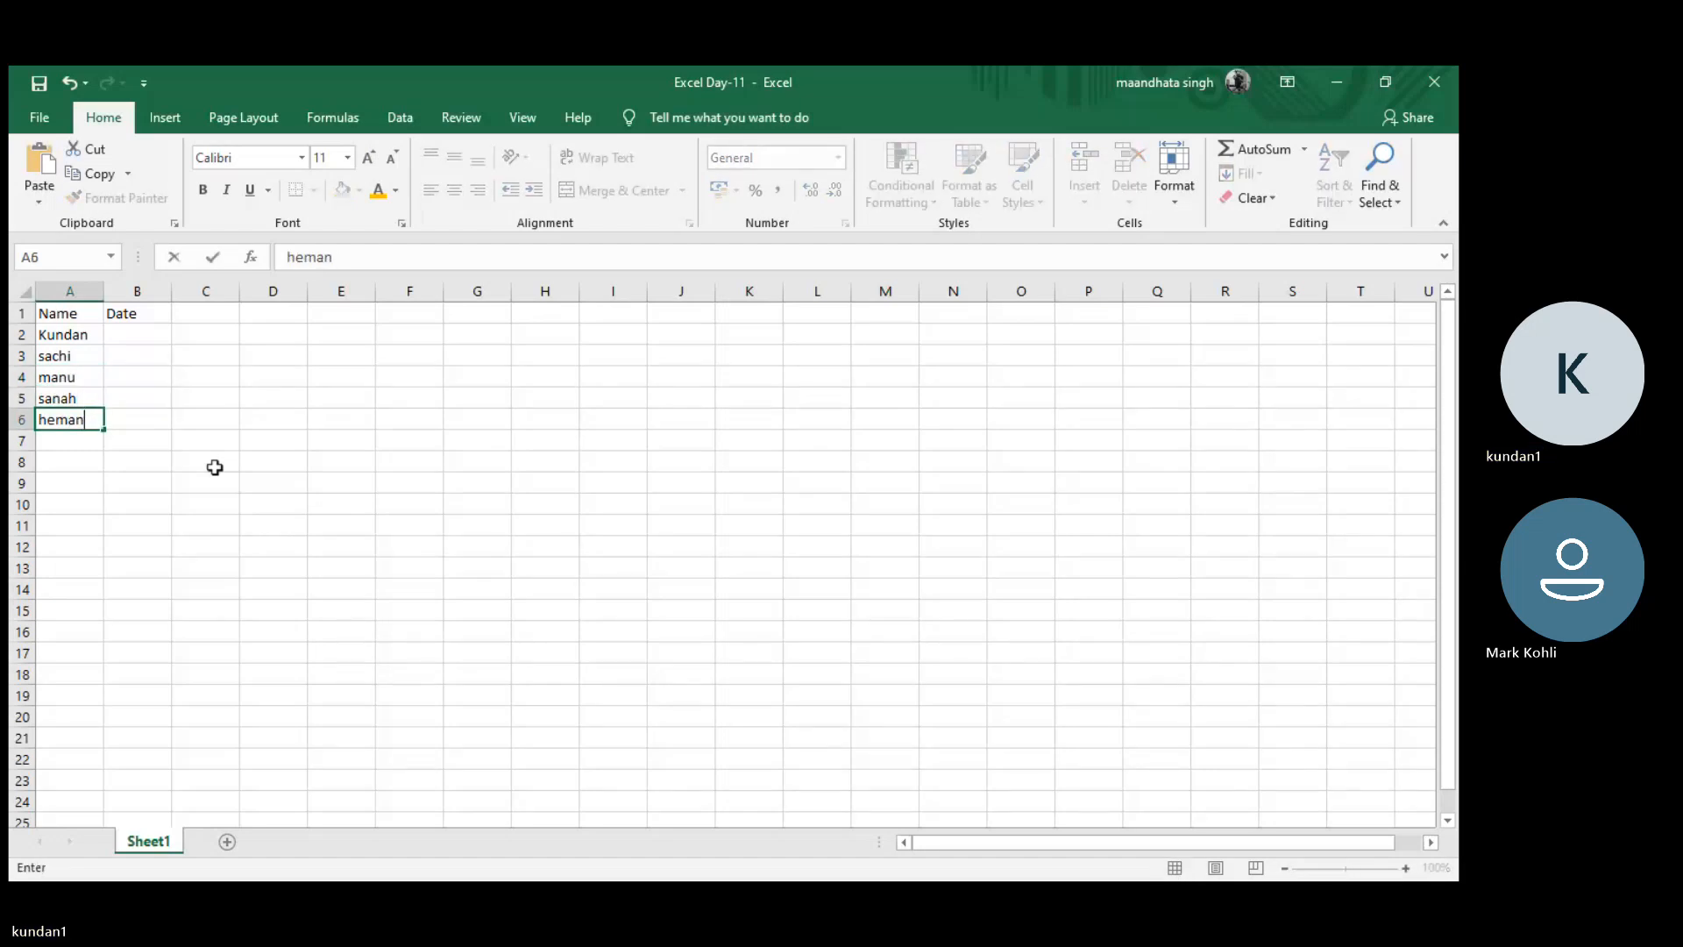
key(Return)
text(sanjay)
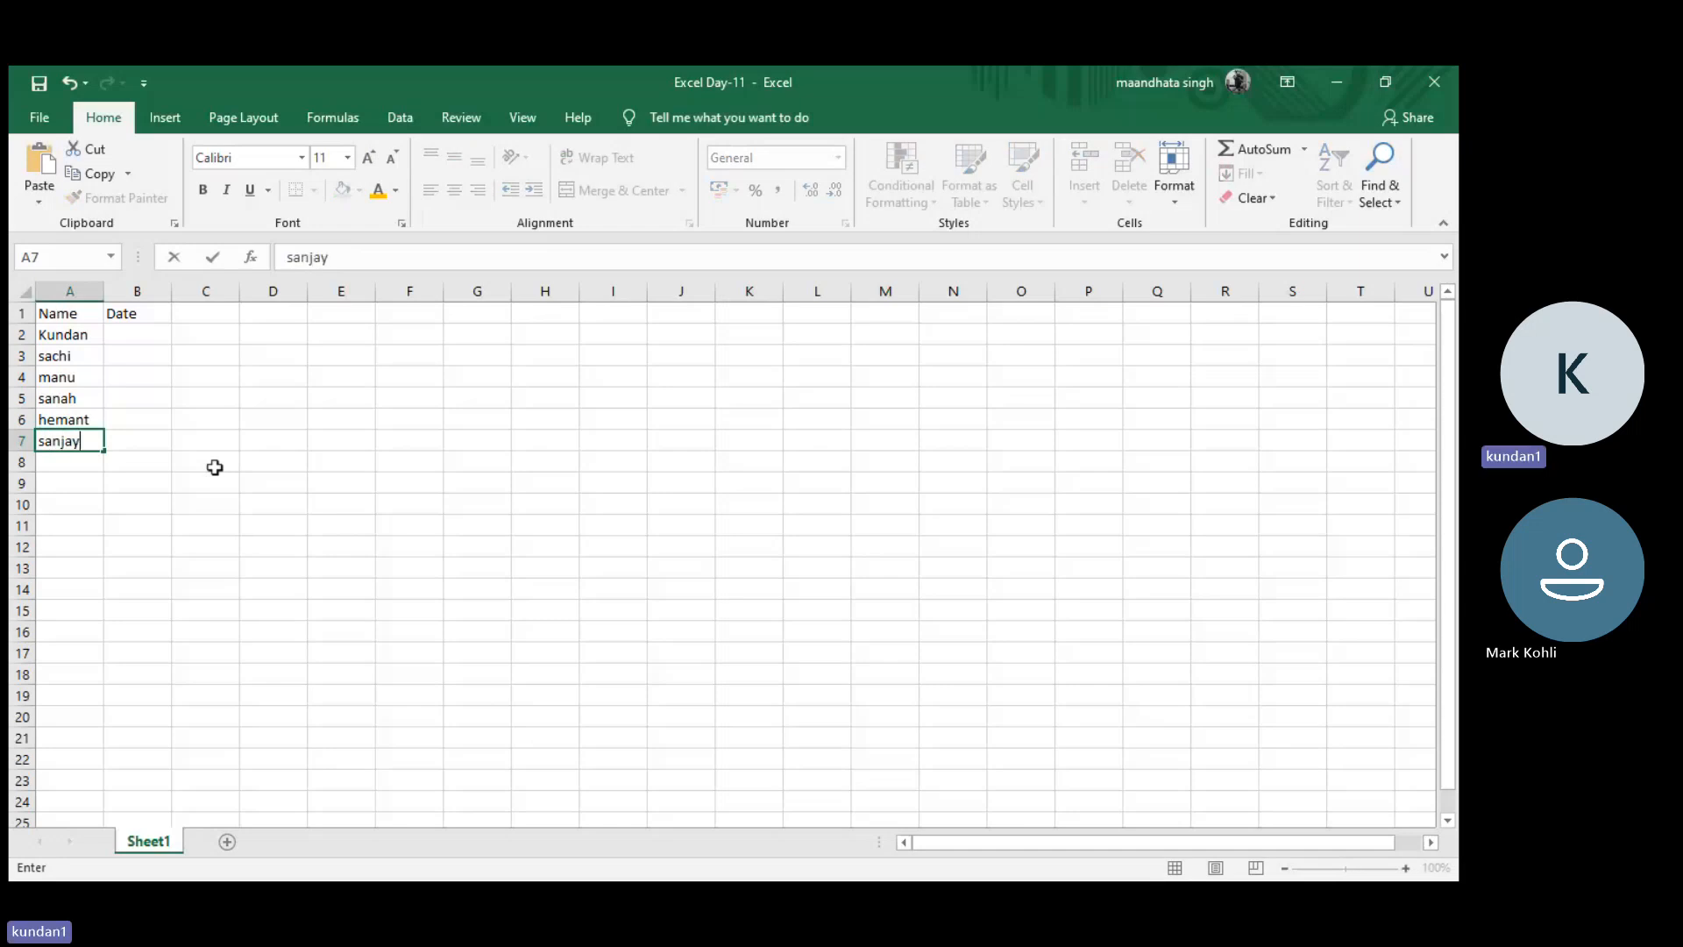
key(Return)
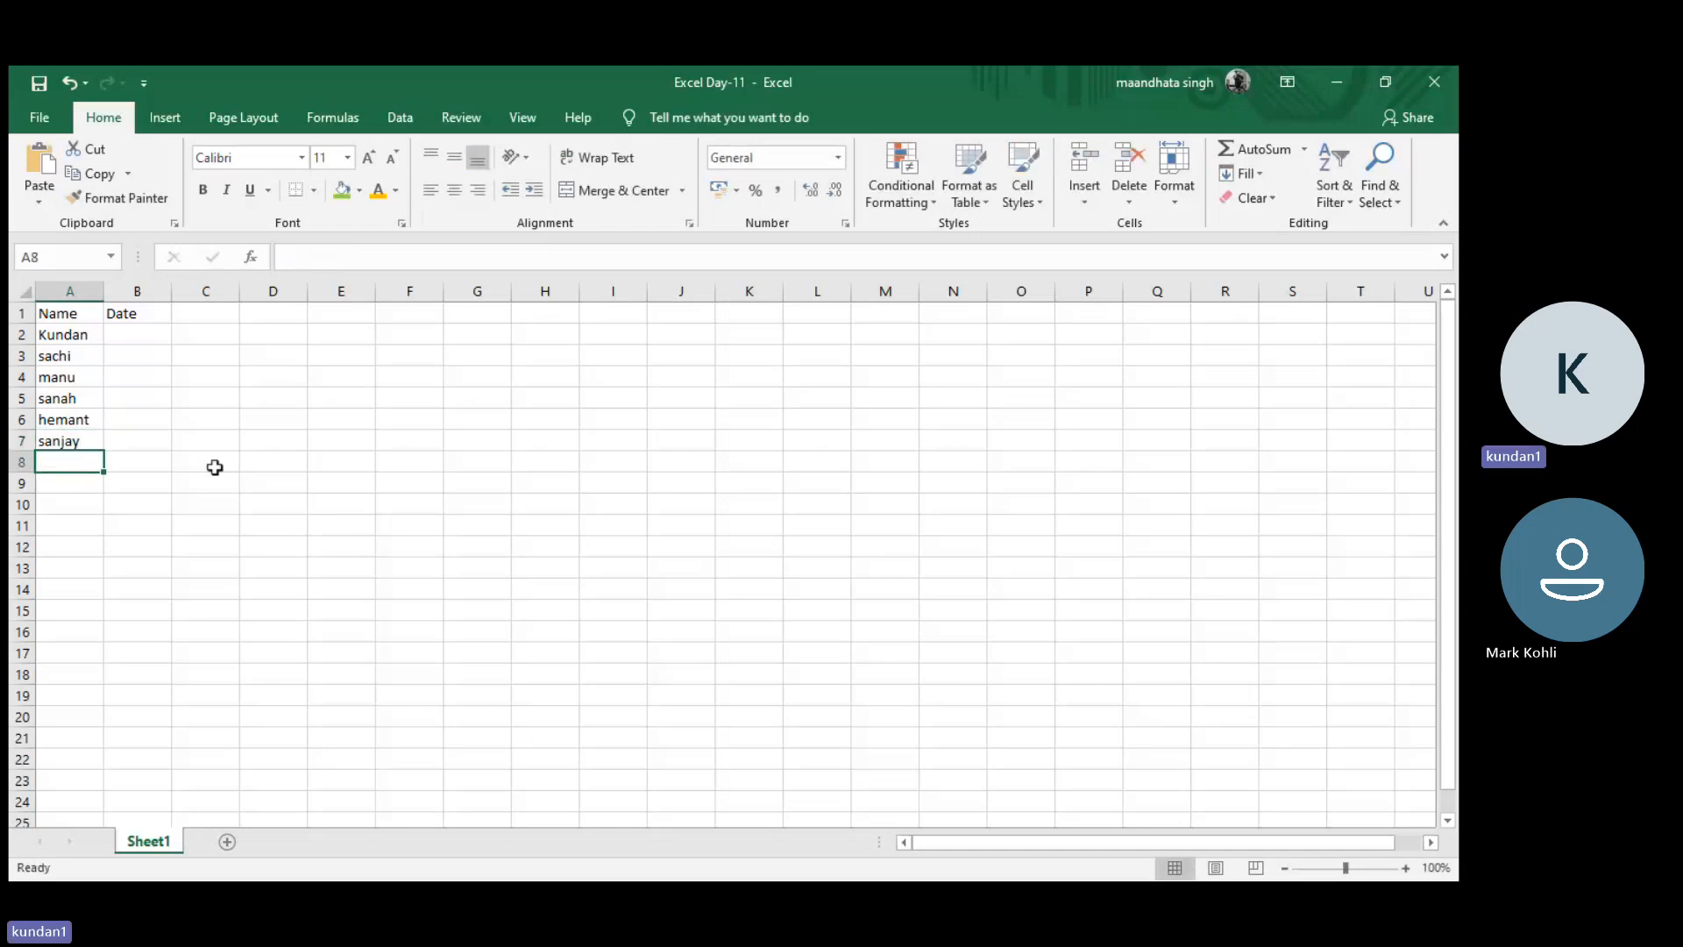
text(braje)
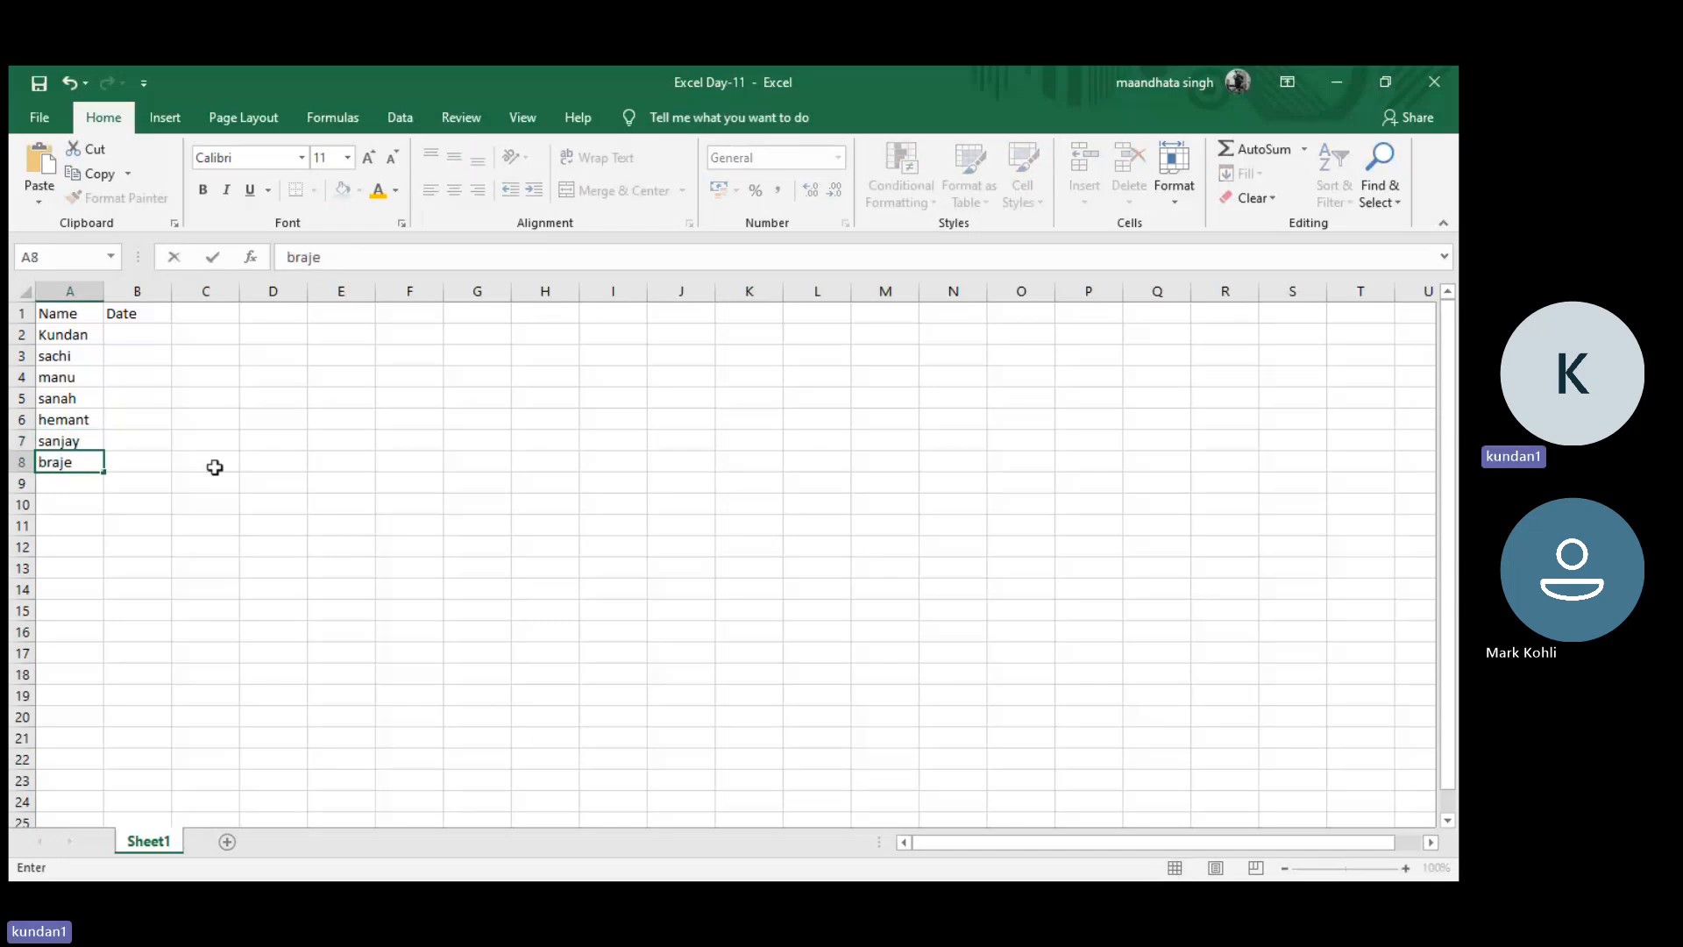
text(shy)
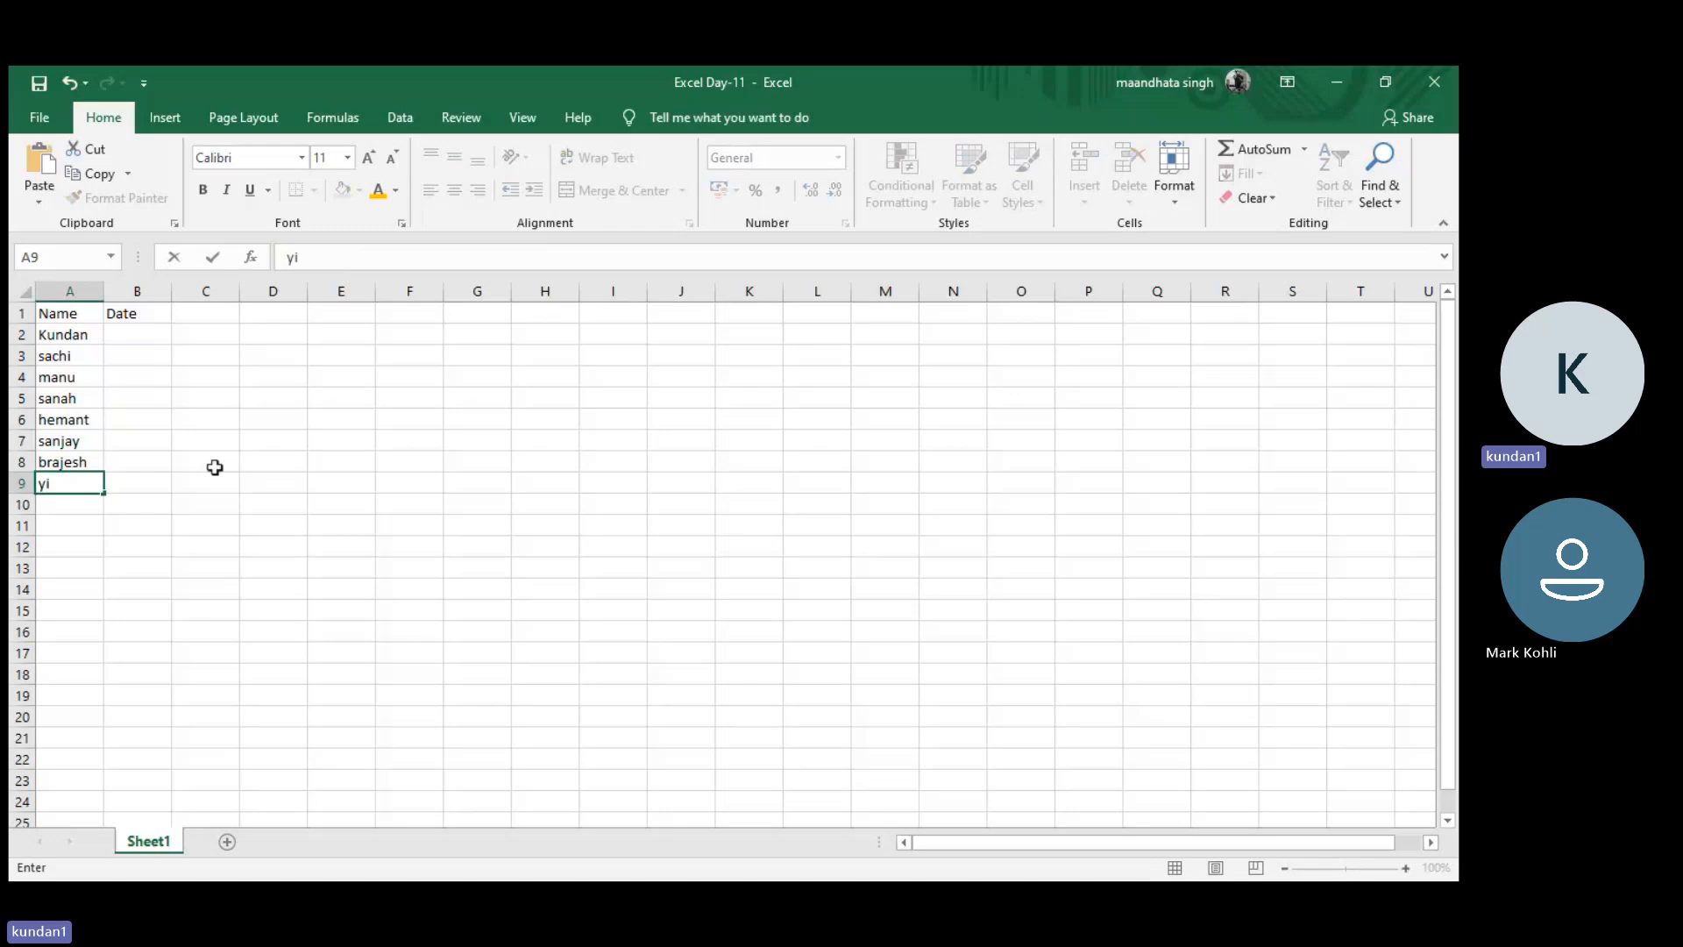
text(ogita)
key(Return)
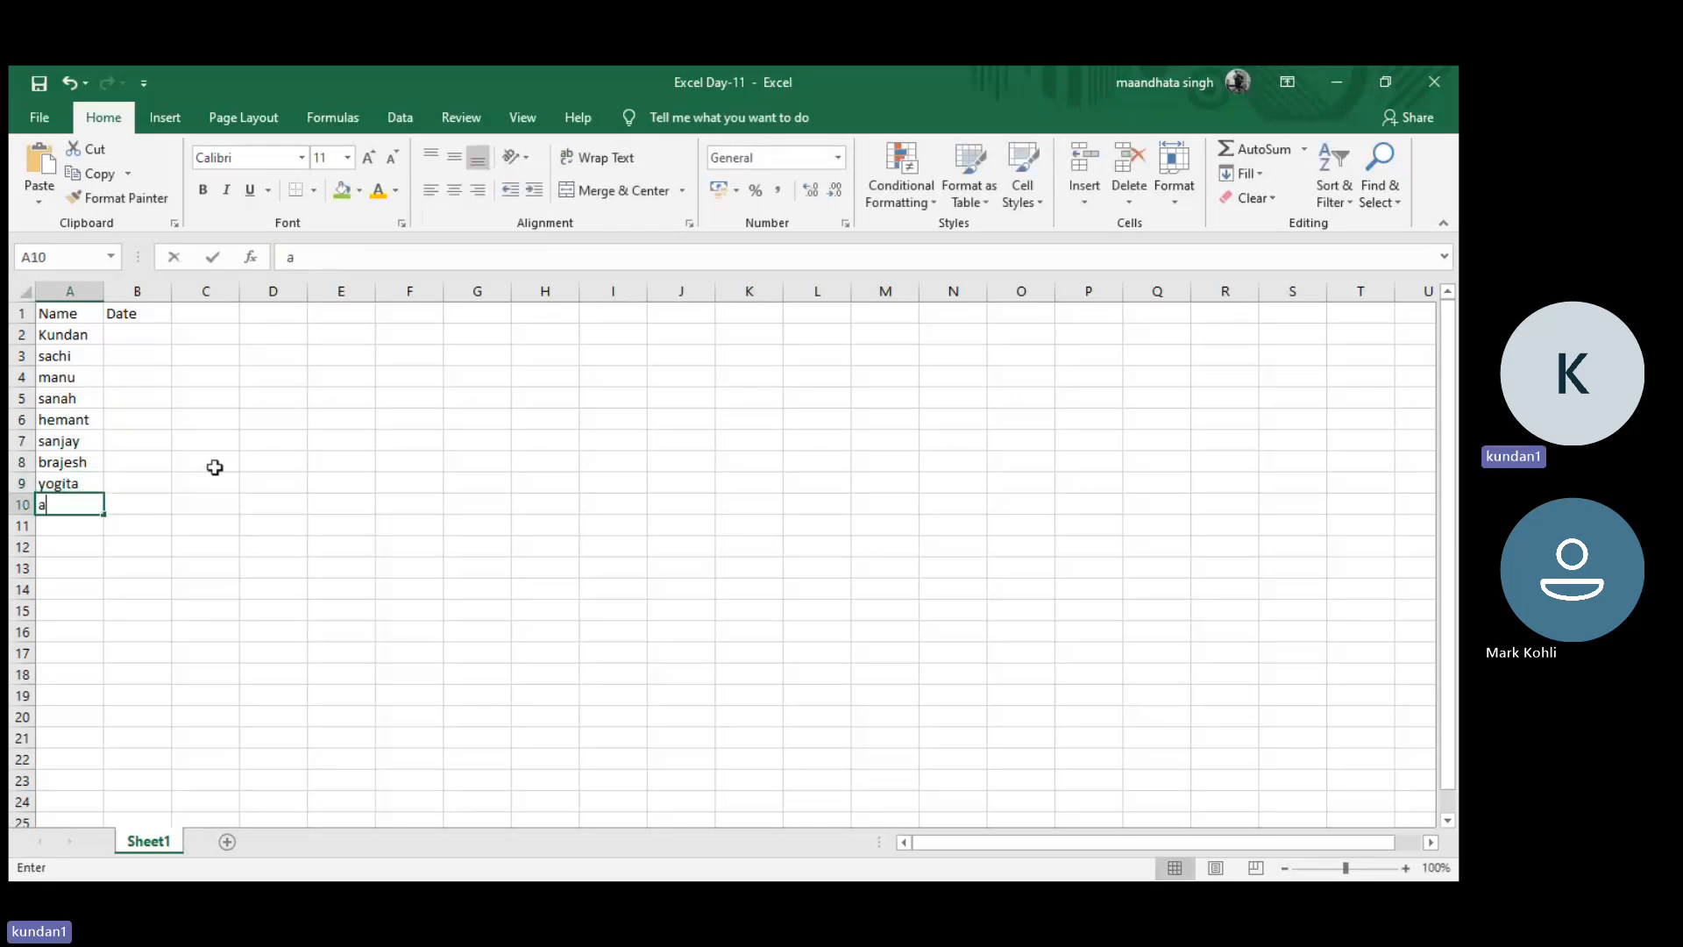
text(archana)
key(Return)
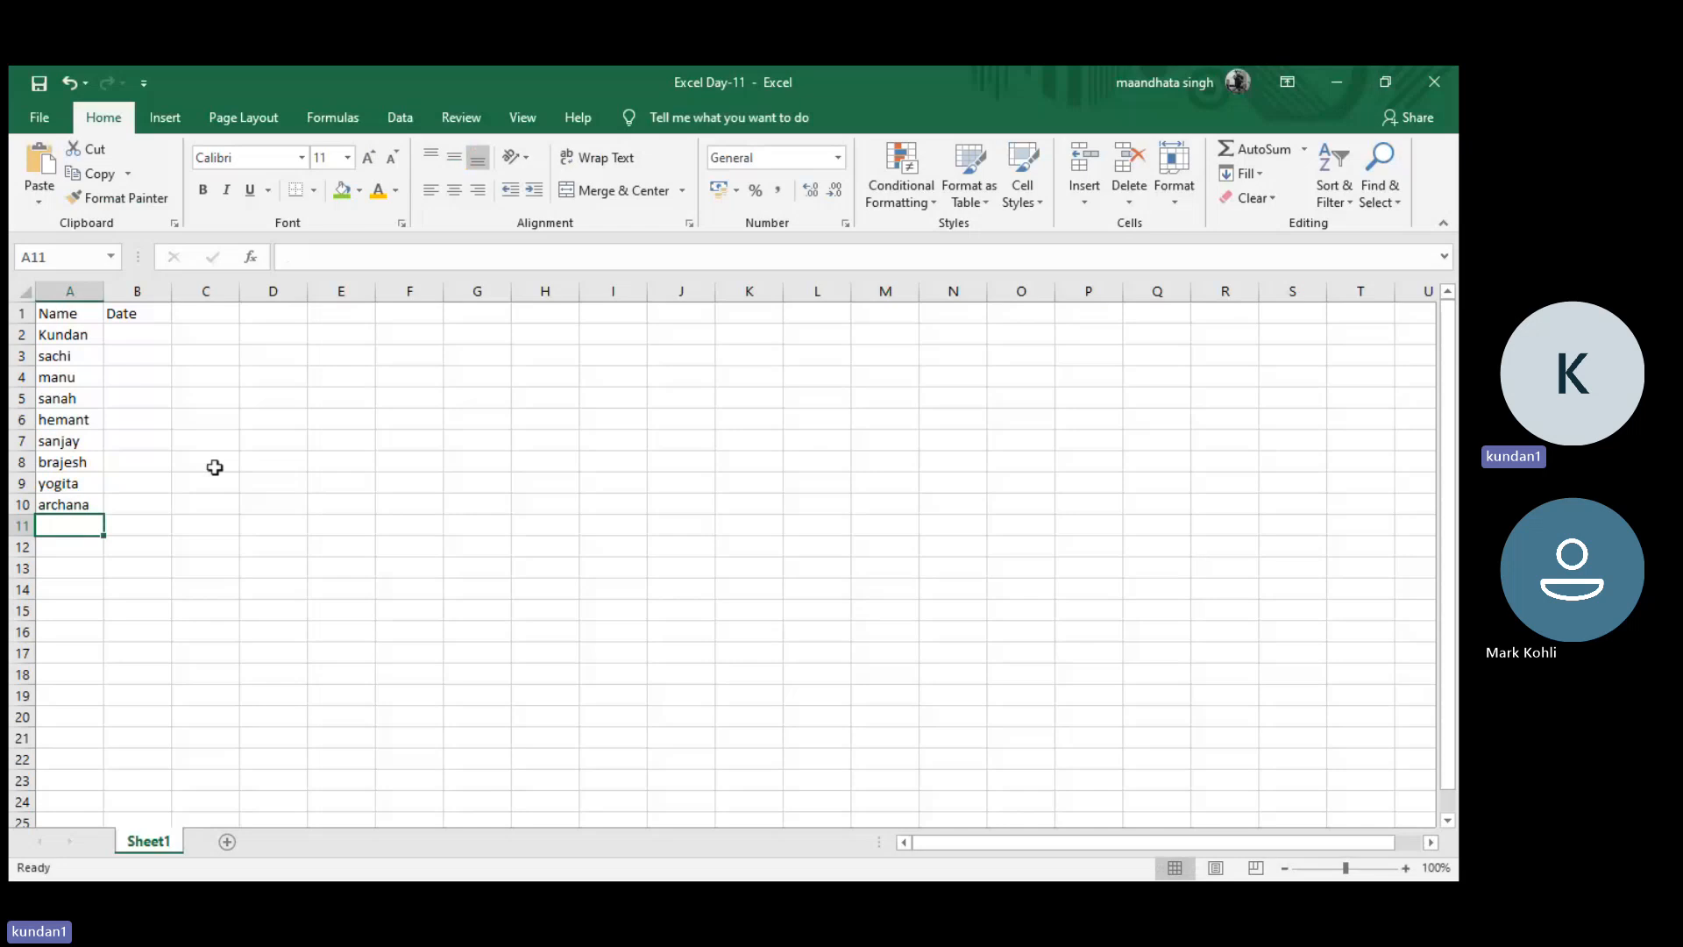
text(max)
key(Return)
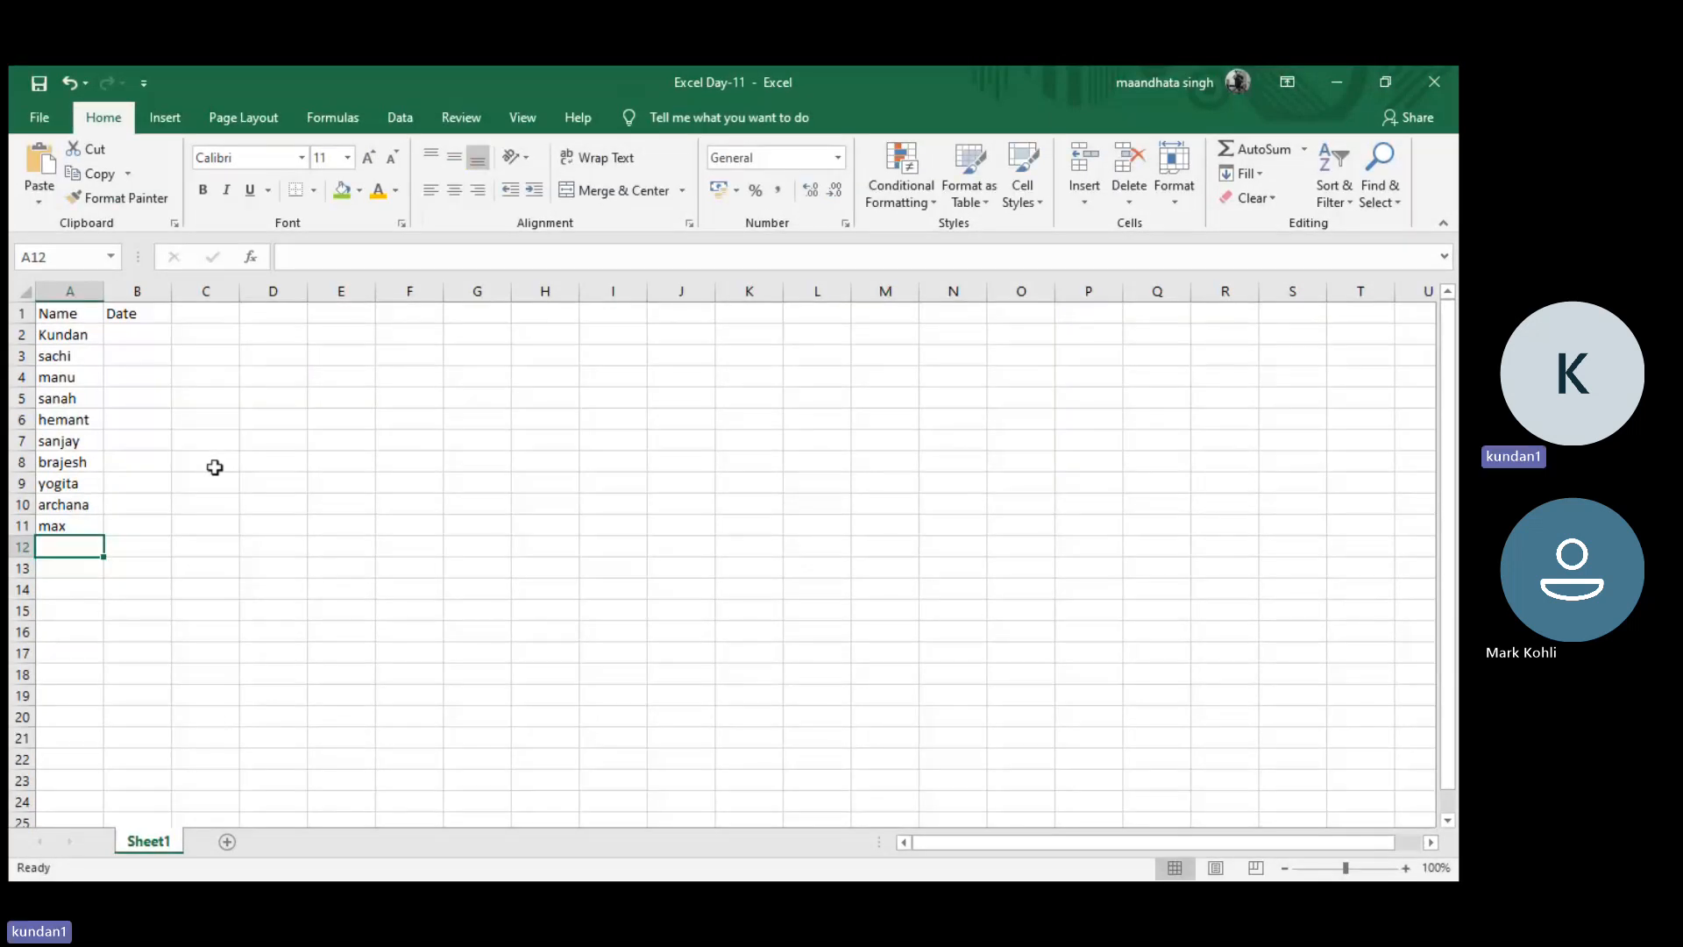
text(jhon)
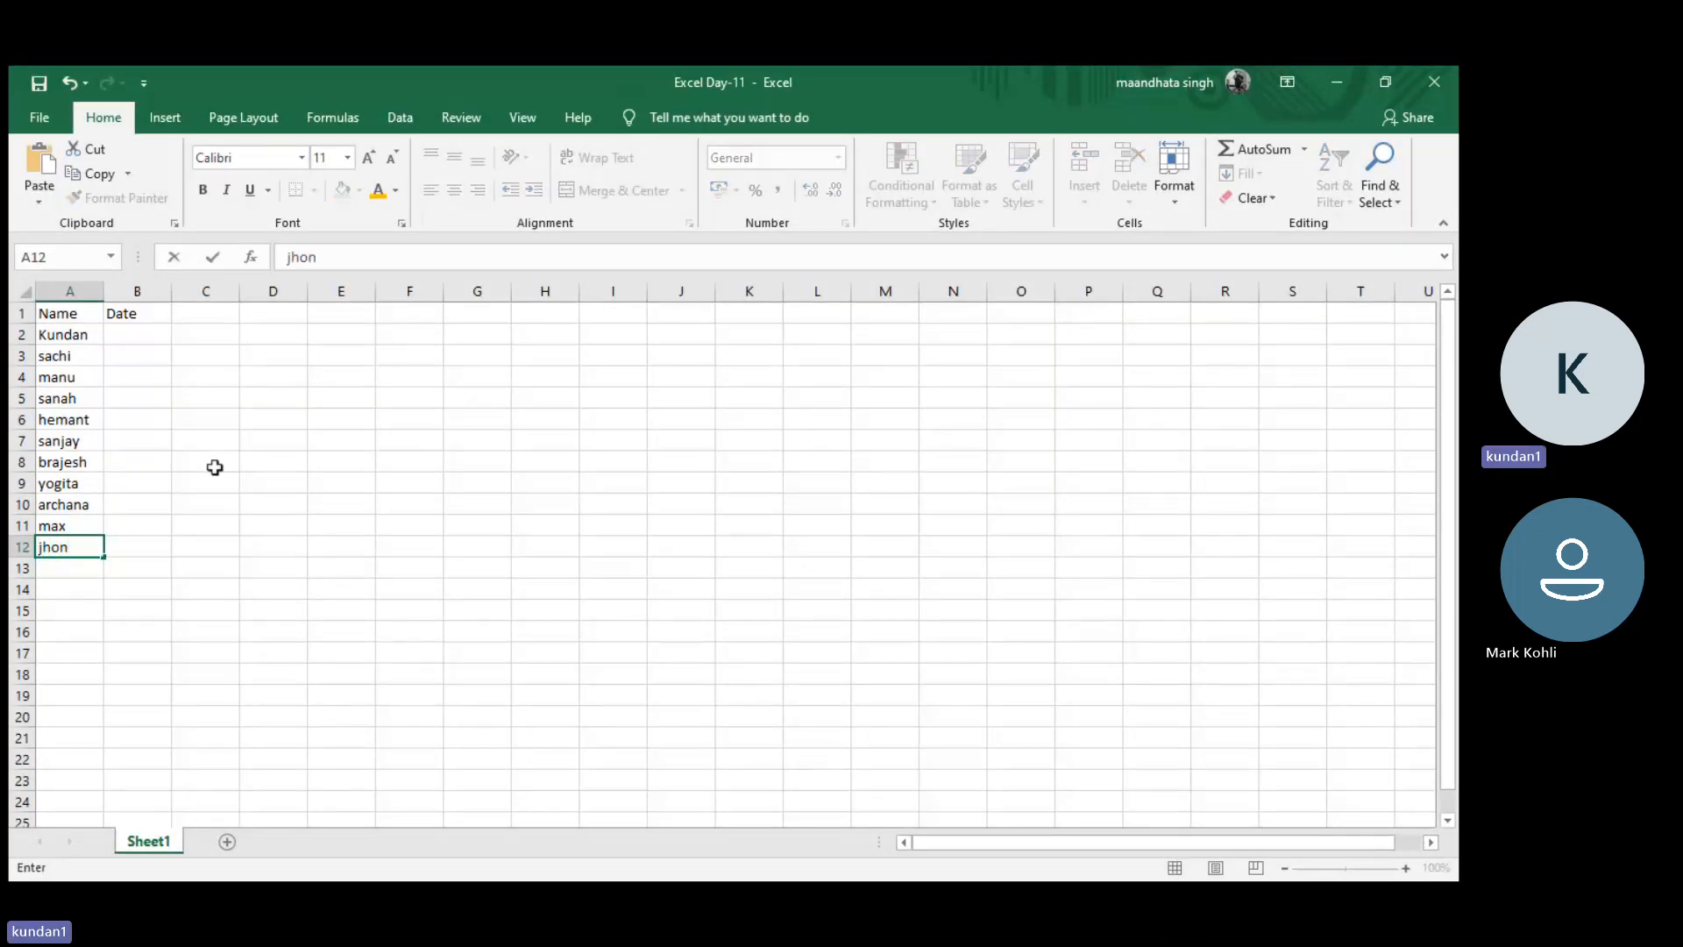
key(Return)
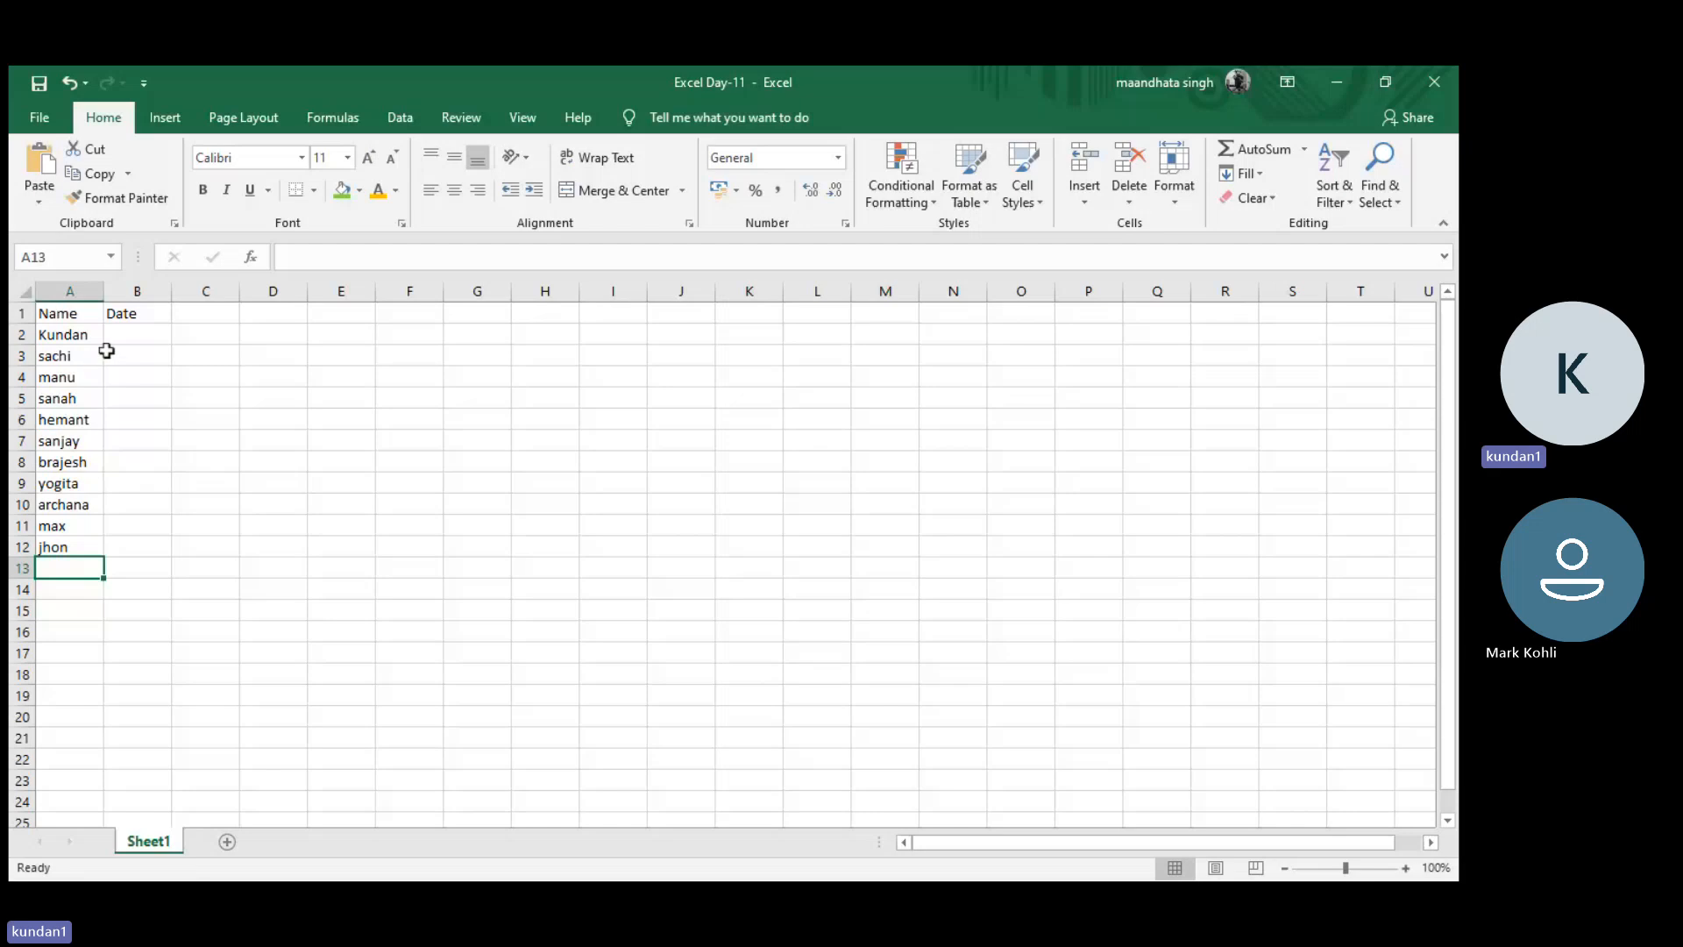
click(131, 329)
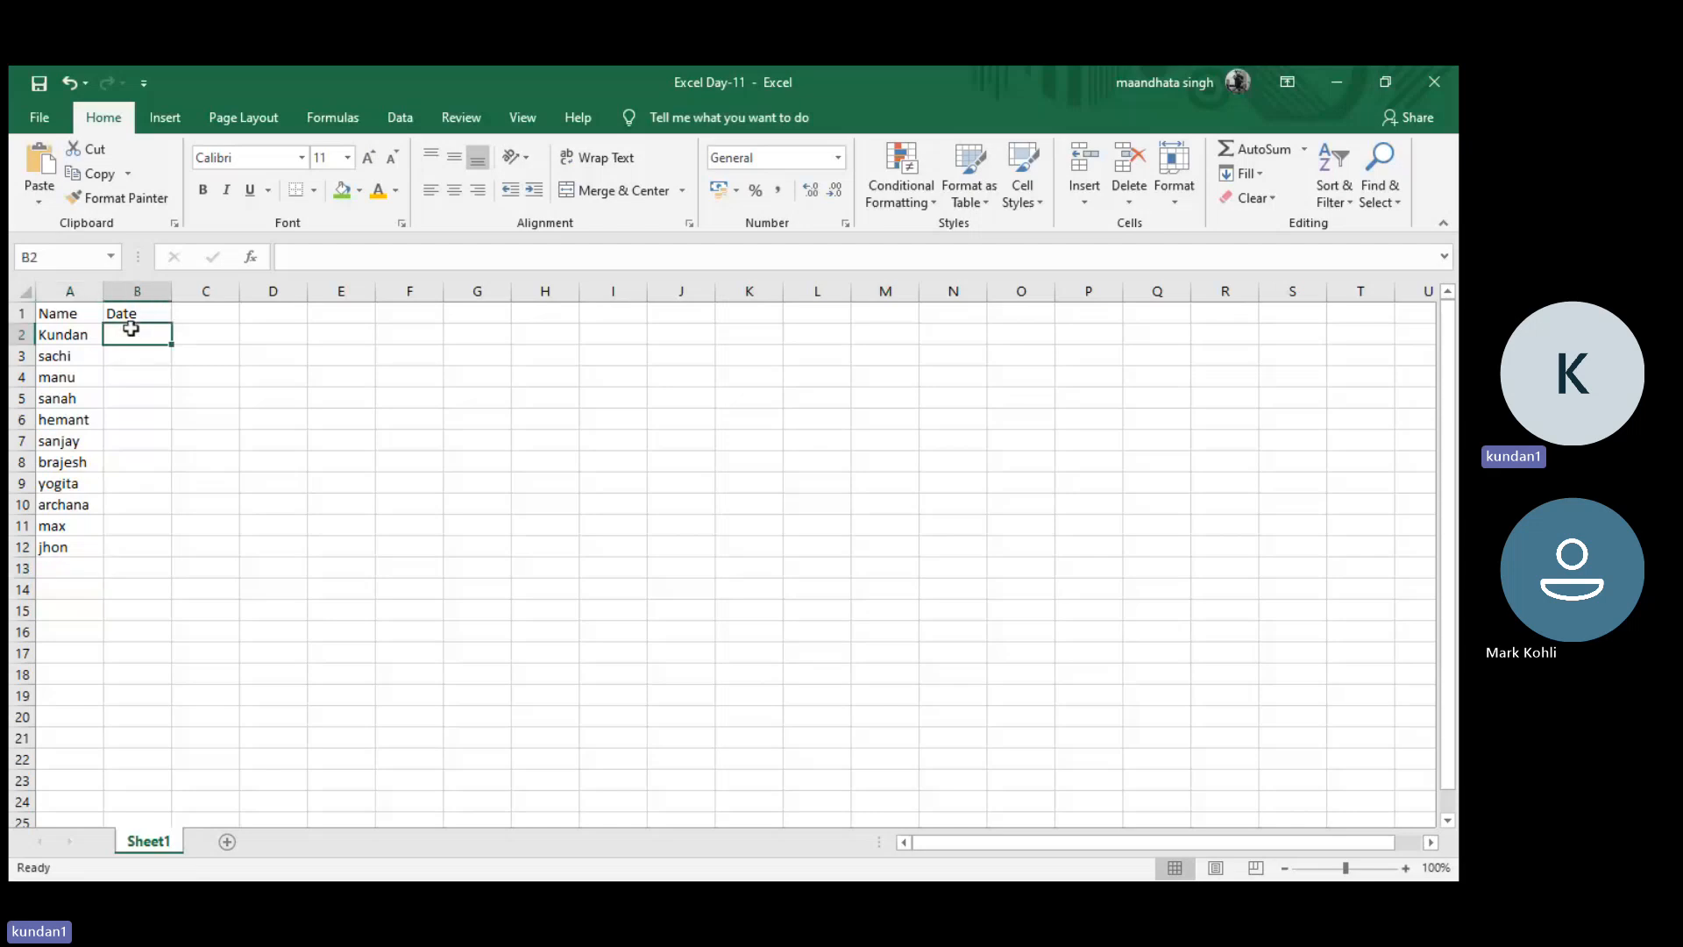
text(=ran)
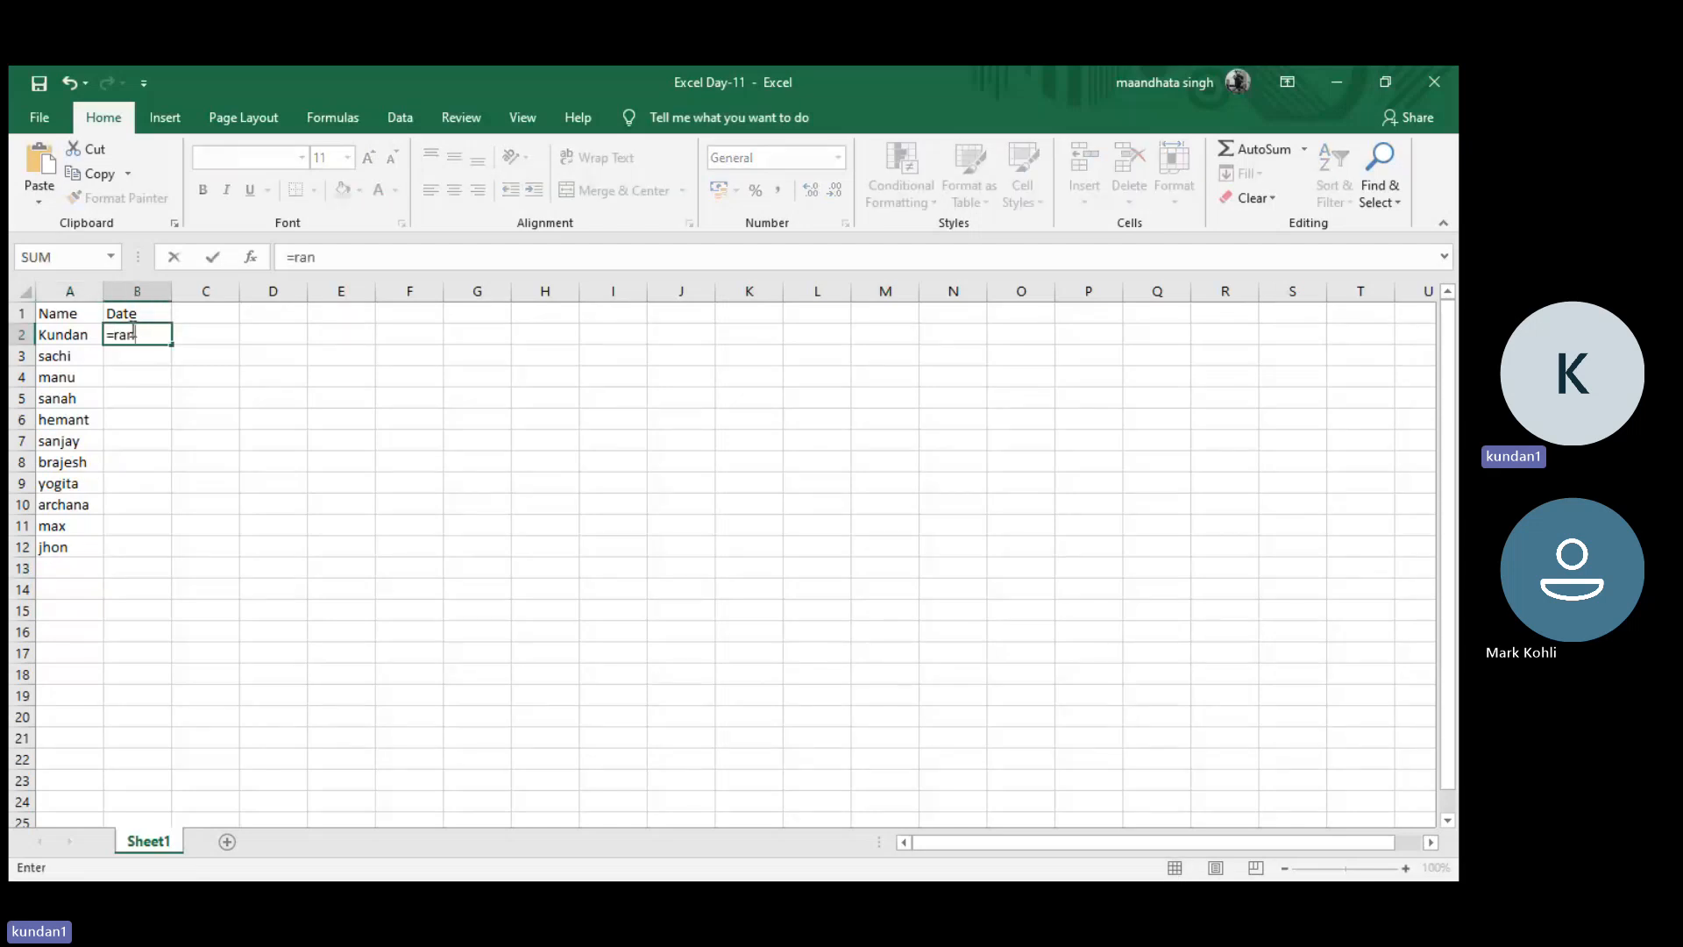
text(d)
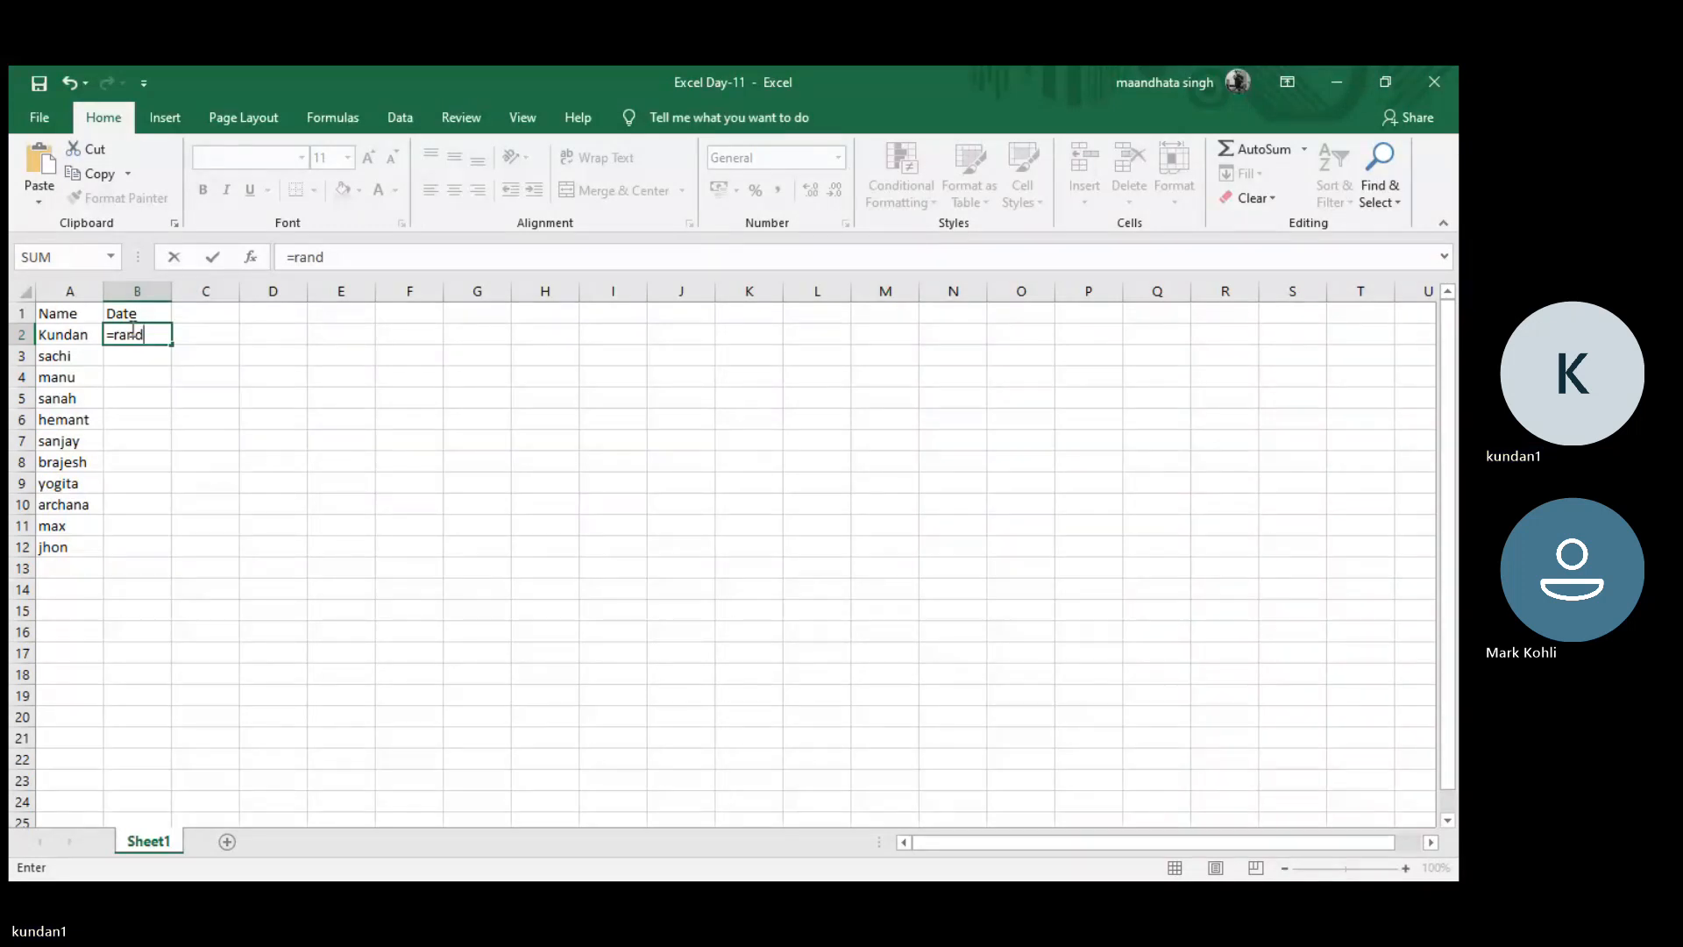
text(()
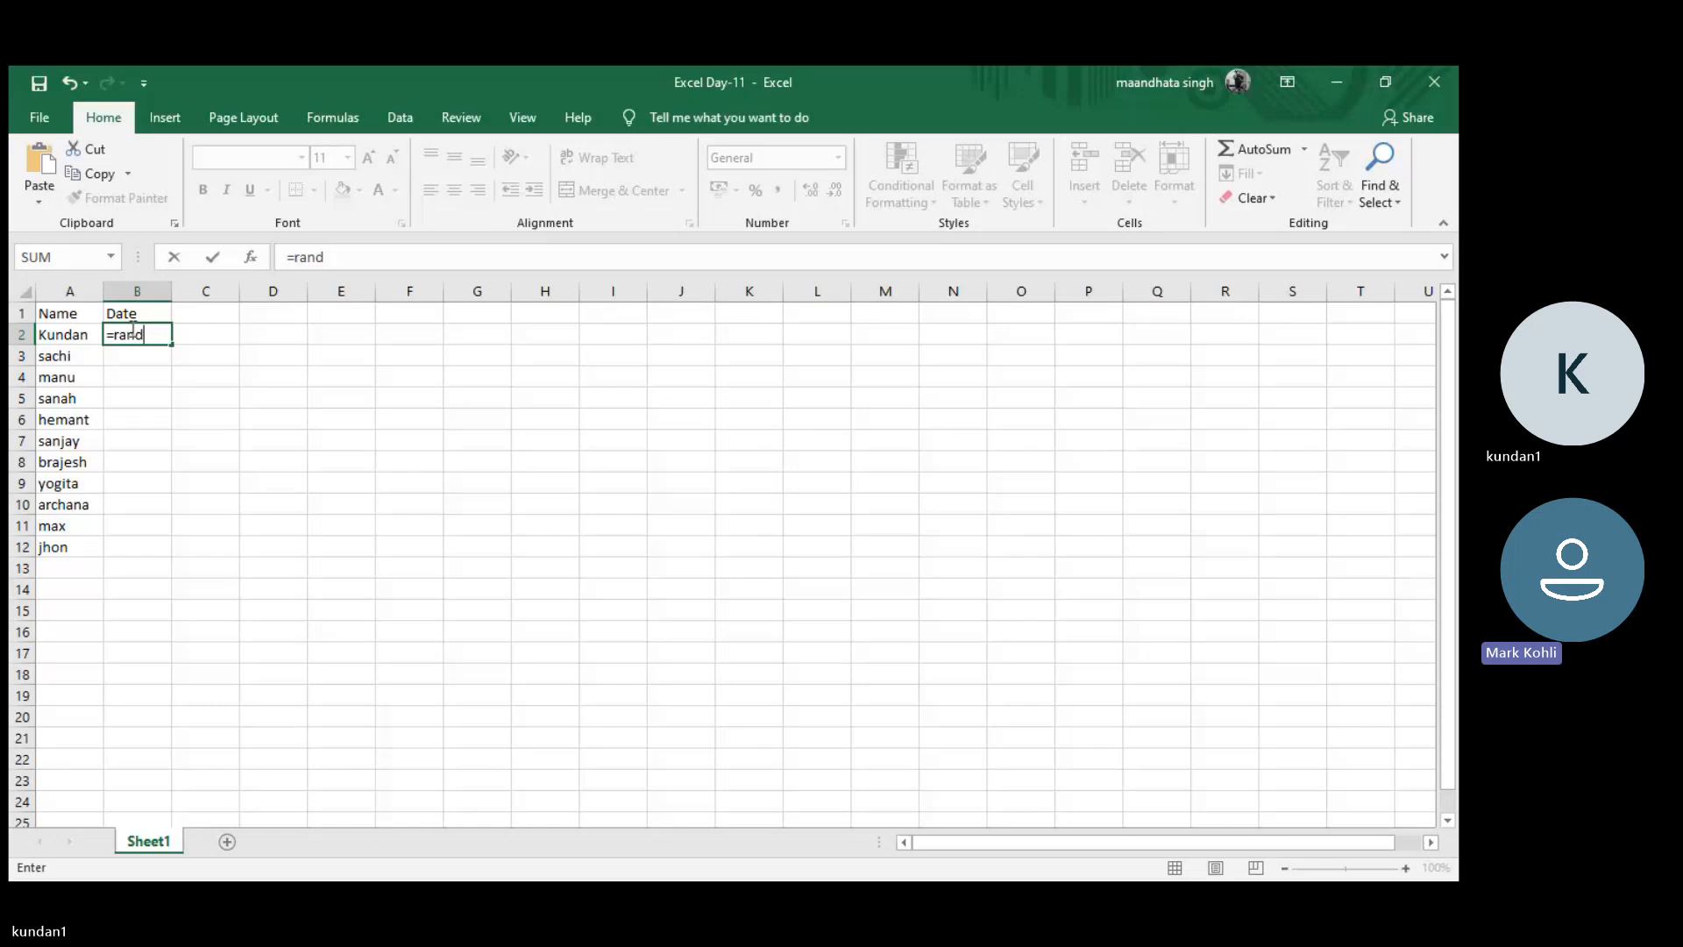
key(Tab)
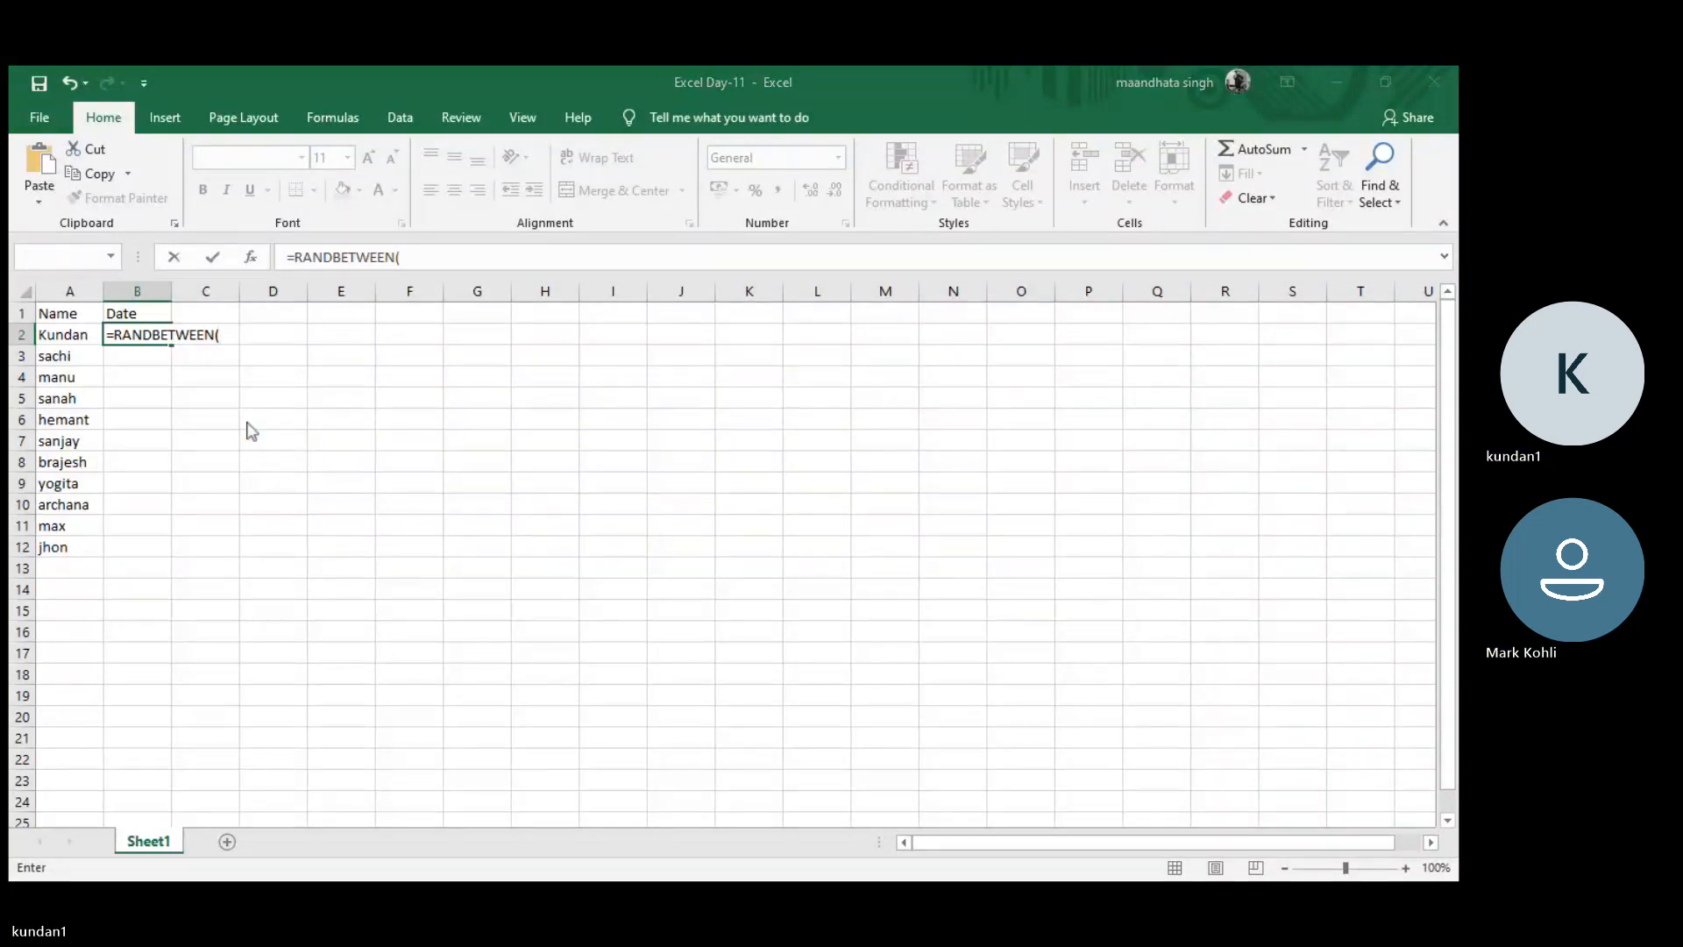
key(ctrl+a)
key(Escape)
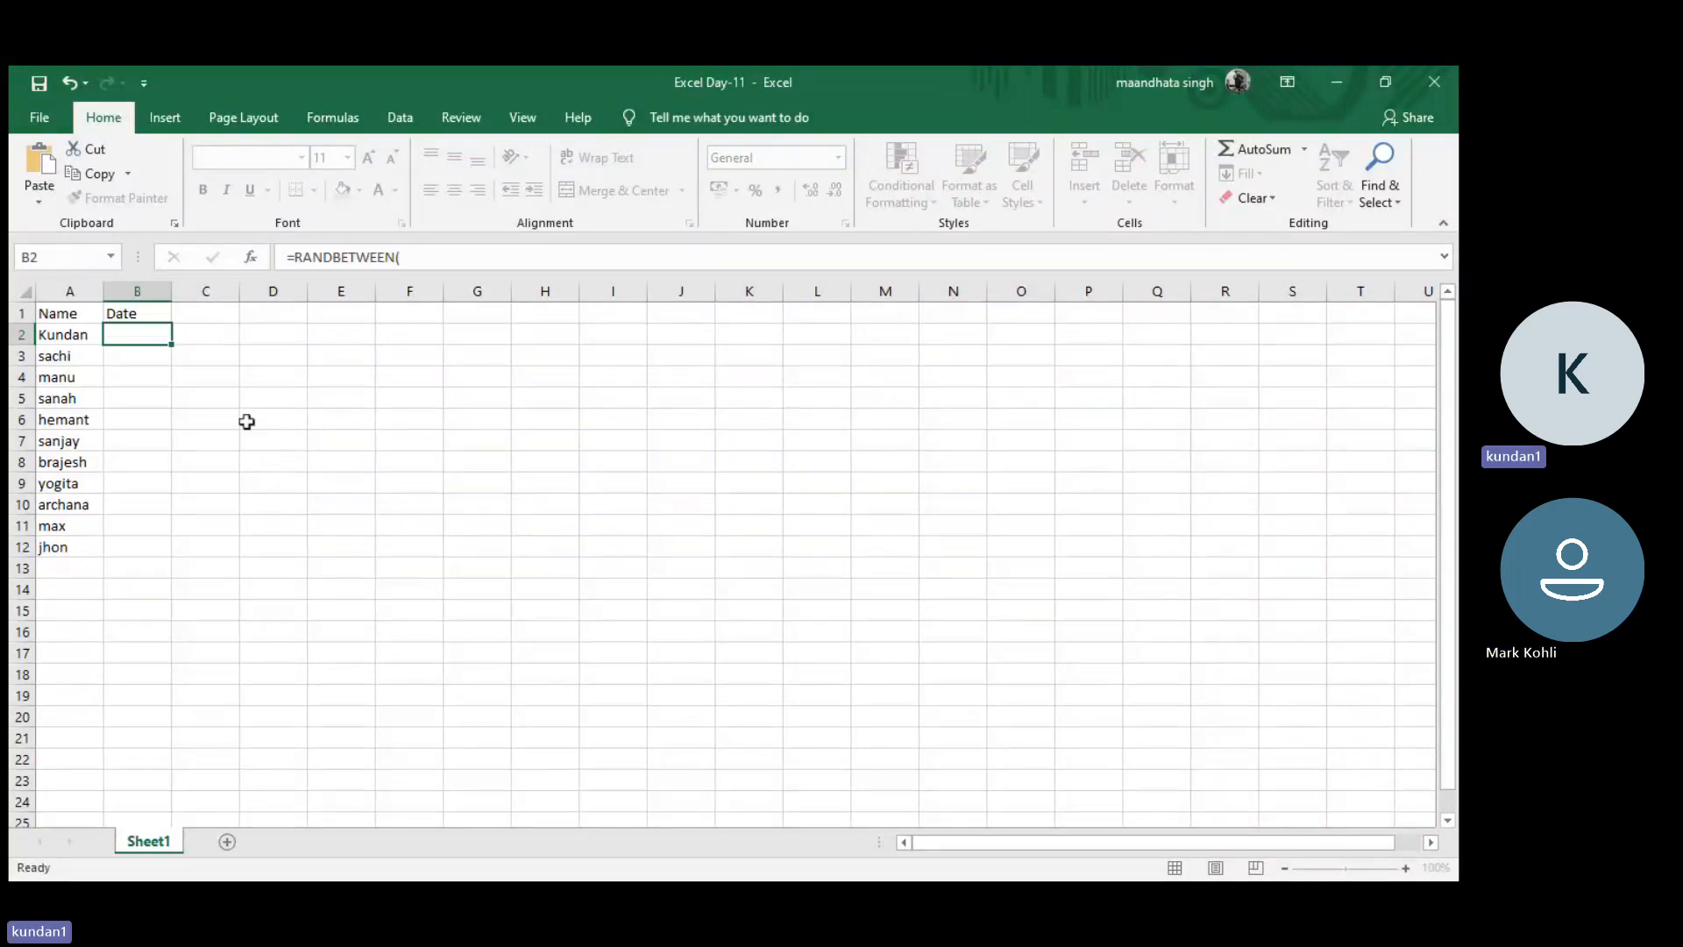
- Make the Name and Date headers in A1:B1 bold
click(246, 422)
ctrl+scroll(246, 421, up, 8)
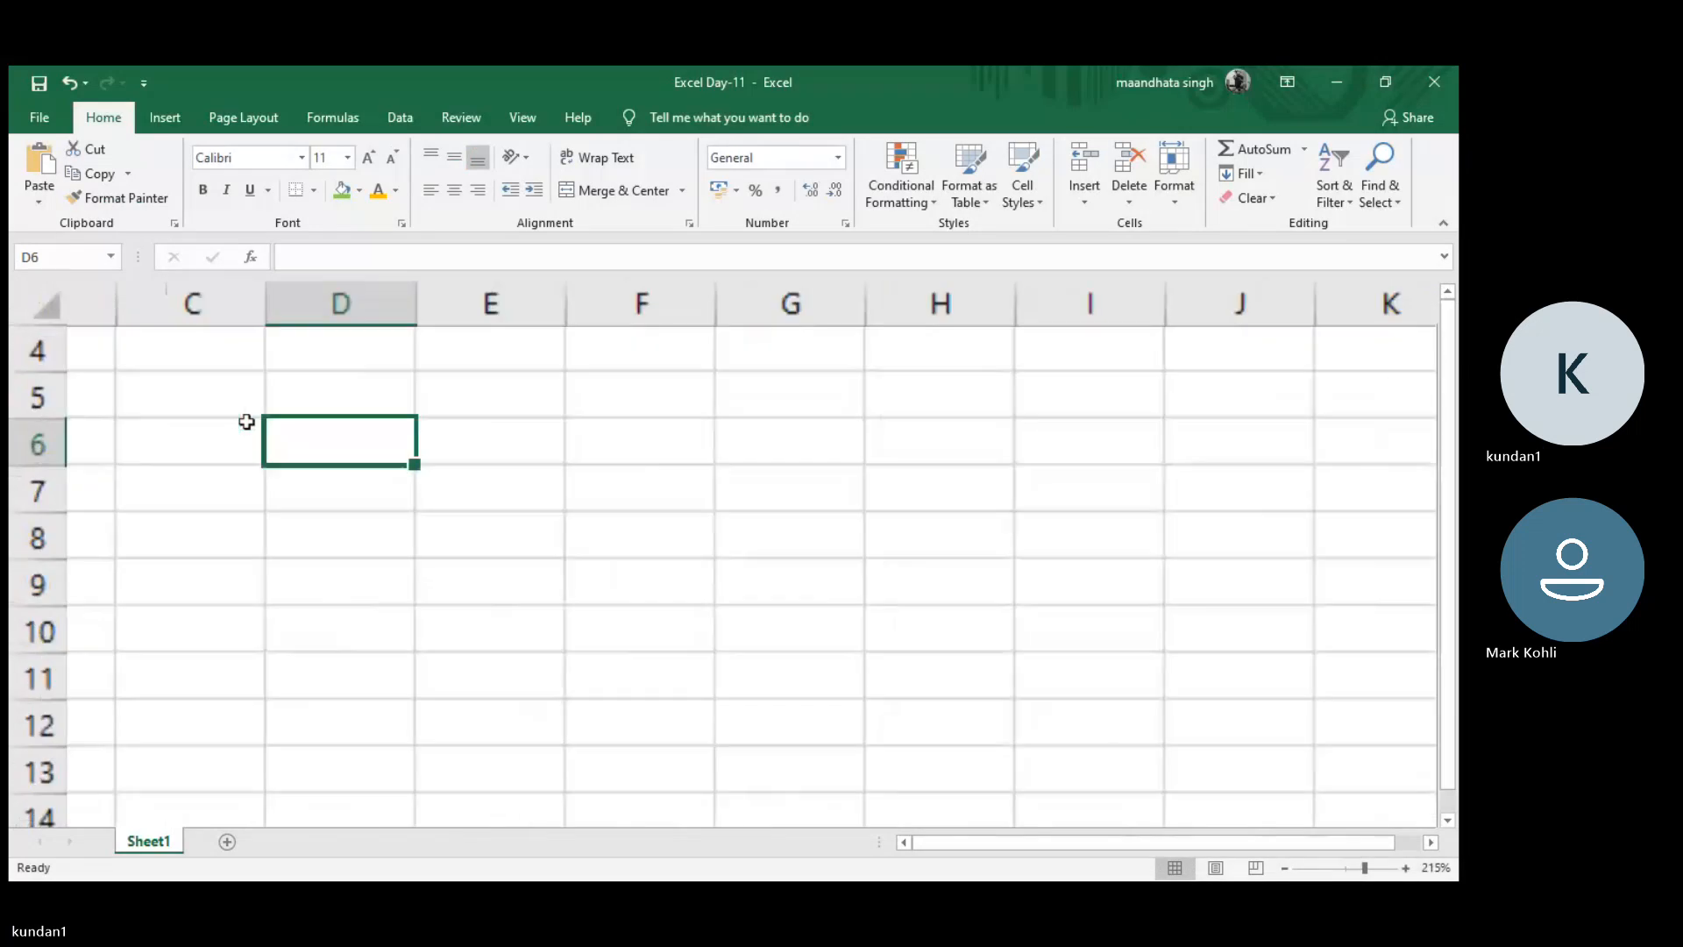
scroll(247, 421, up, 1)
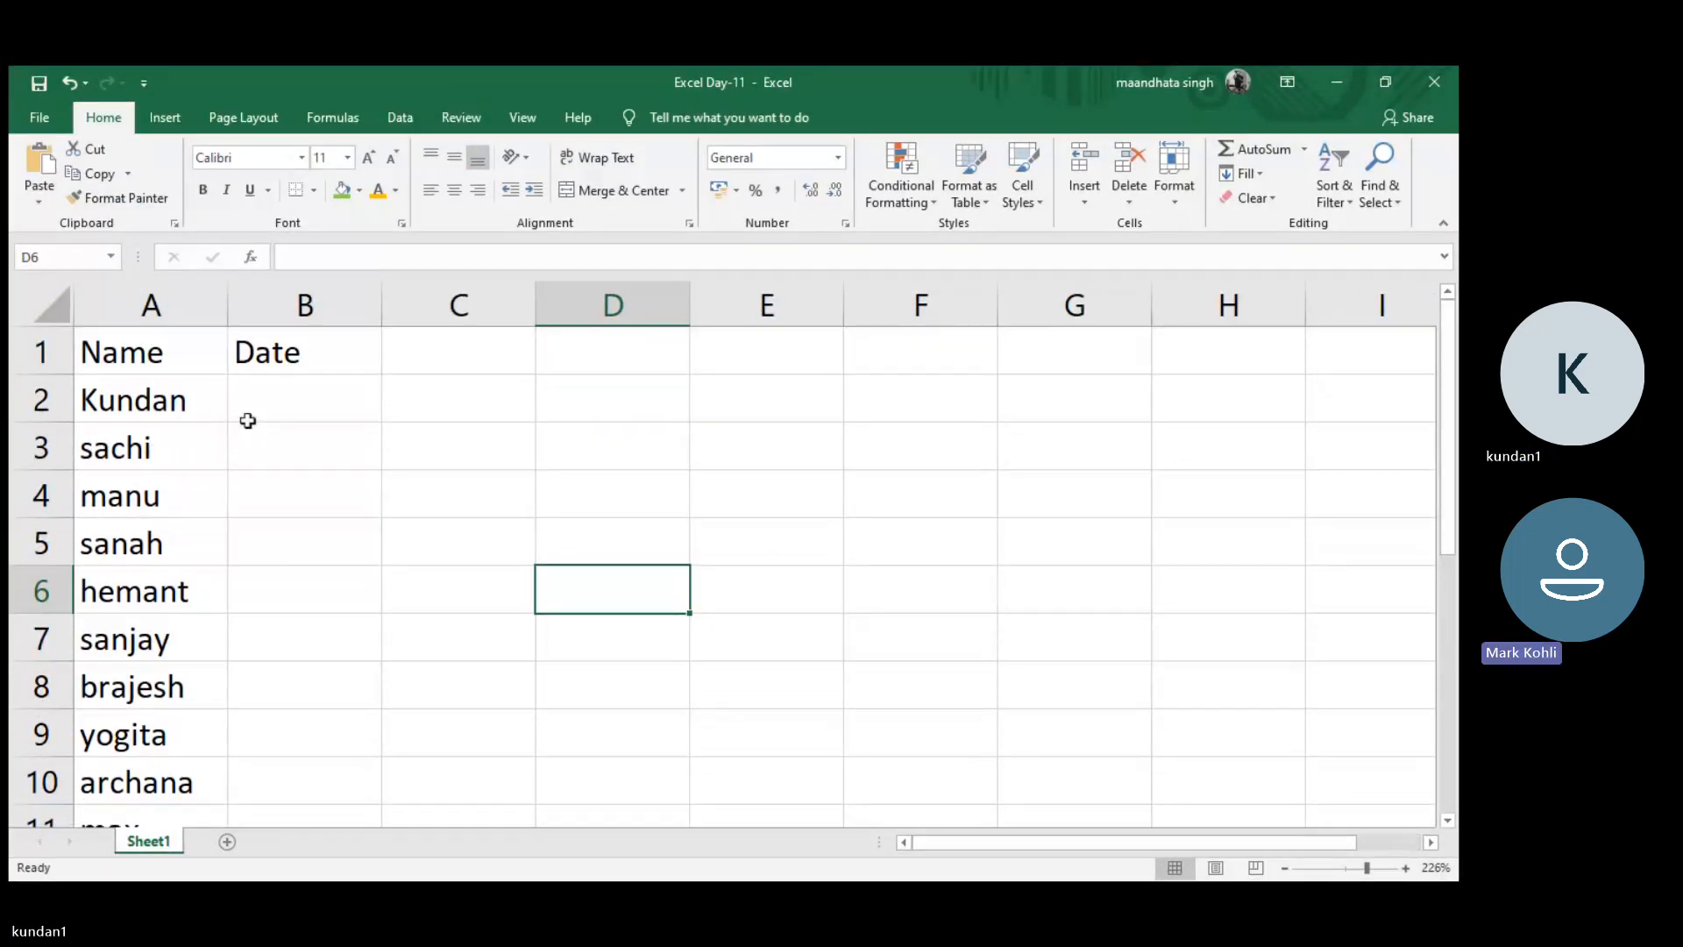
click(251, 405)
click(226, 358)
drag(230, 358, 263, 353)
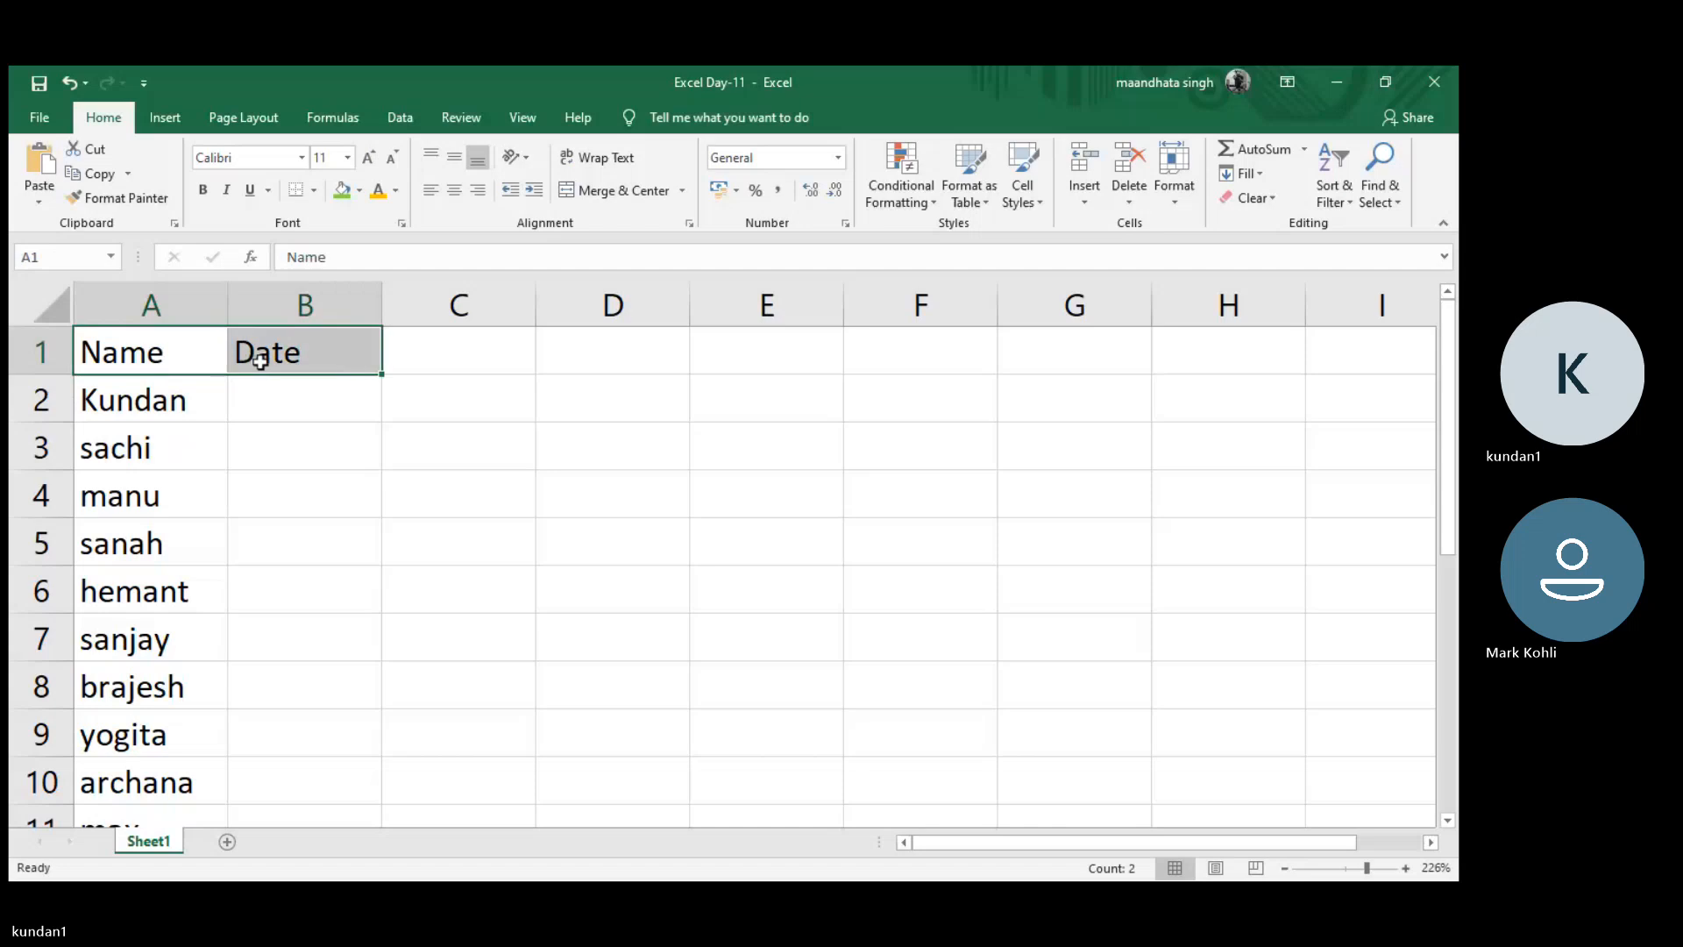
key(ctrl+b)
click(273, 395)
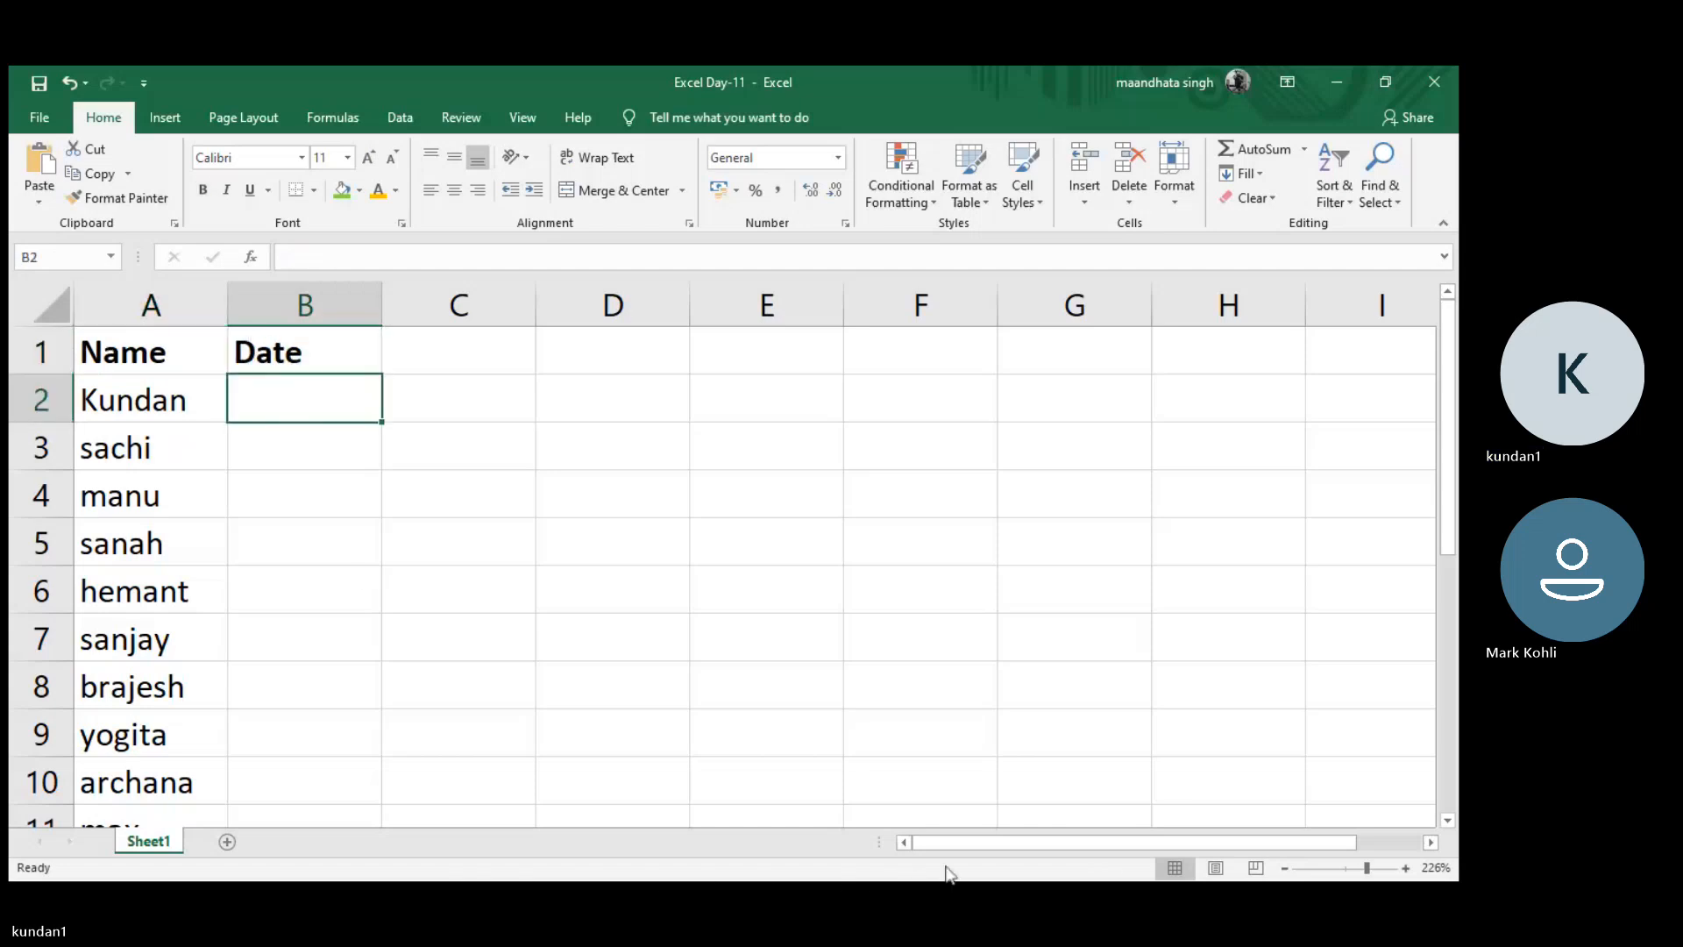
click(1058, 875)
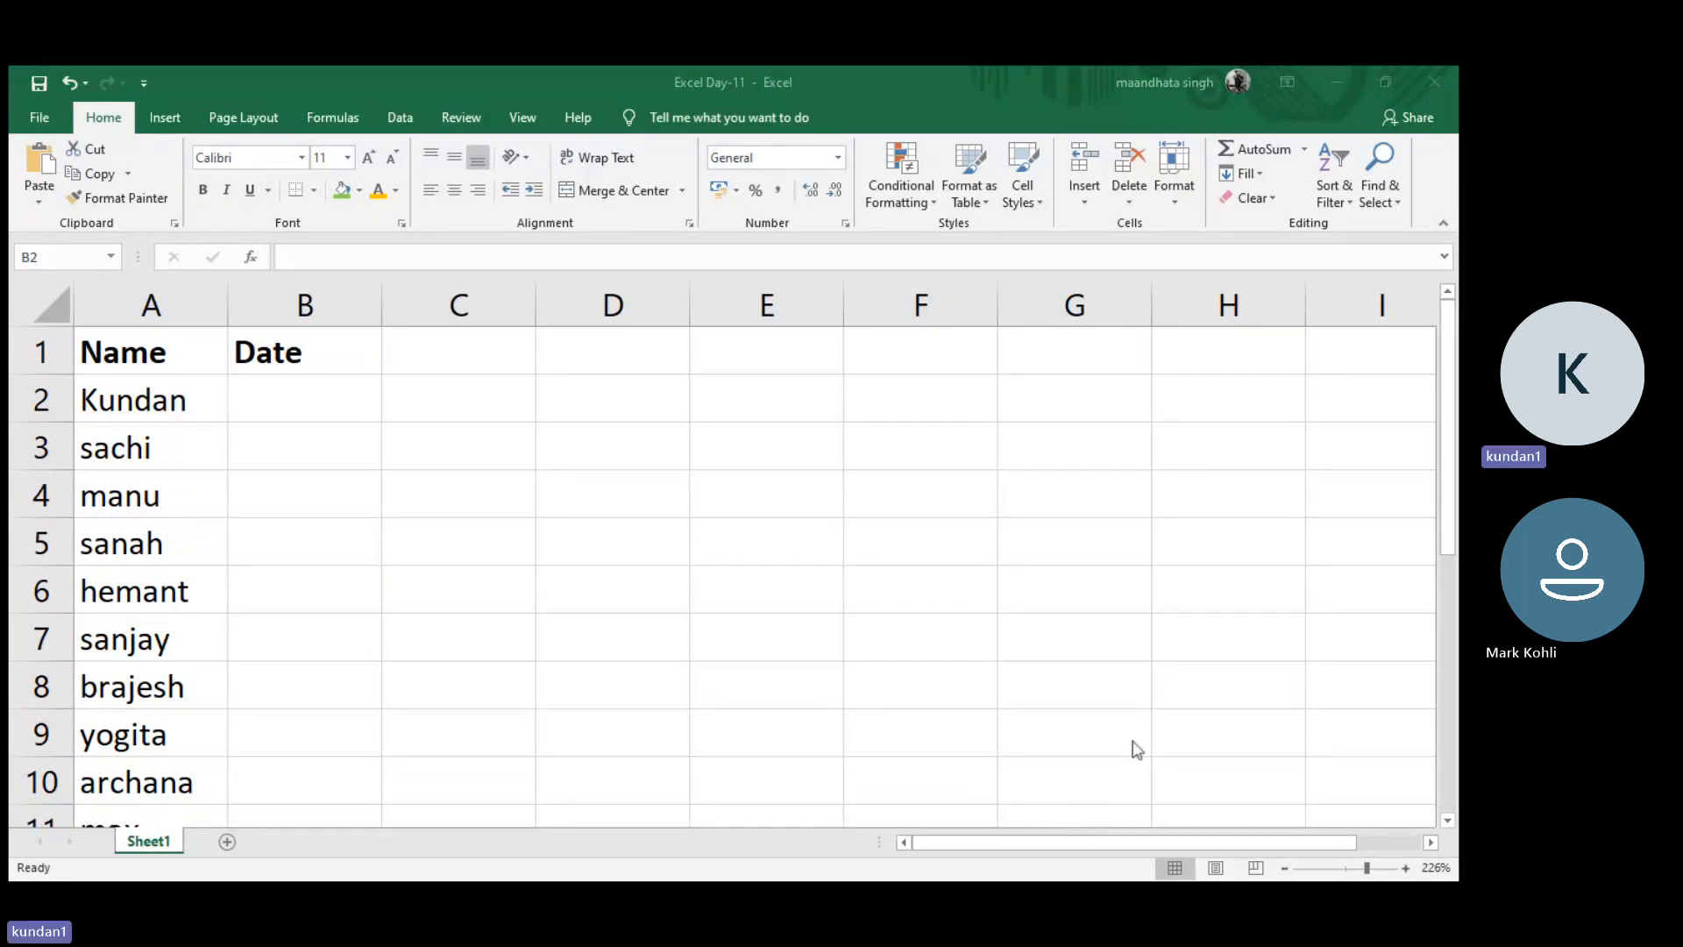
- Start a RANDBETWEEN formula in cell B2 with "1-Jan-2001" in quotation marks as the lower bound
click(964, 622)
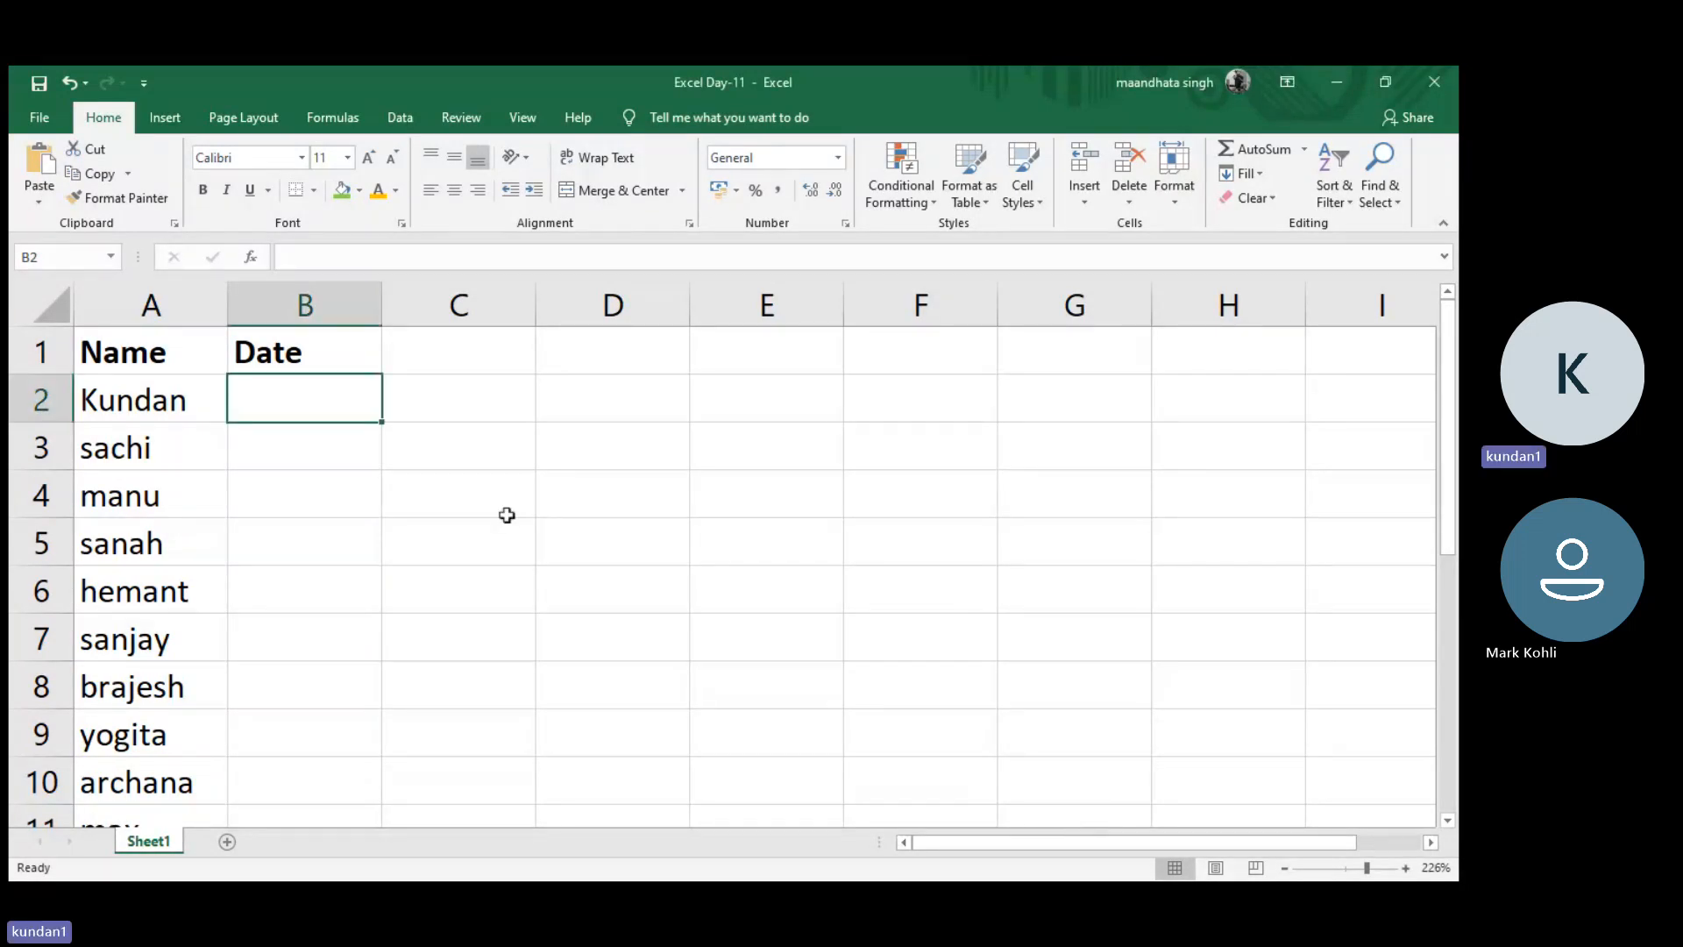
text(=ran)
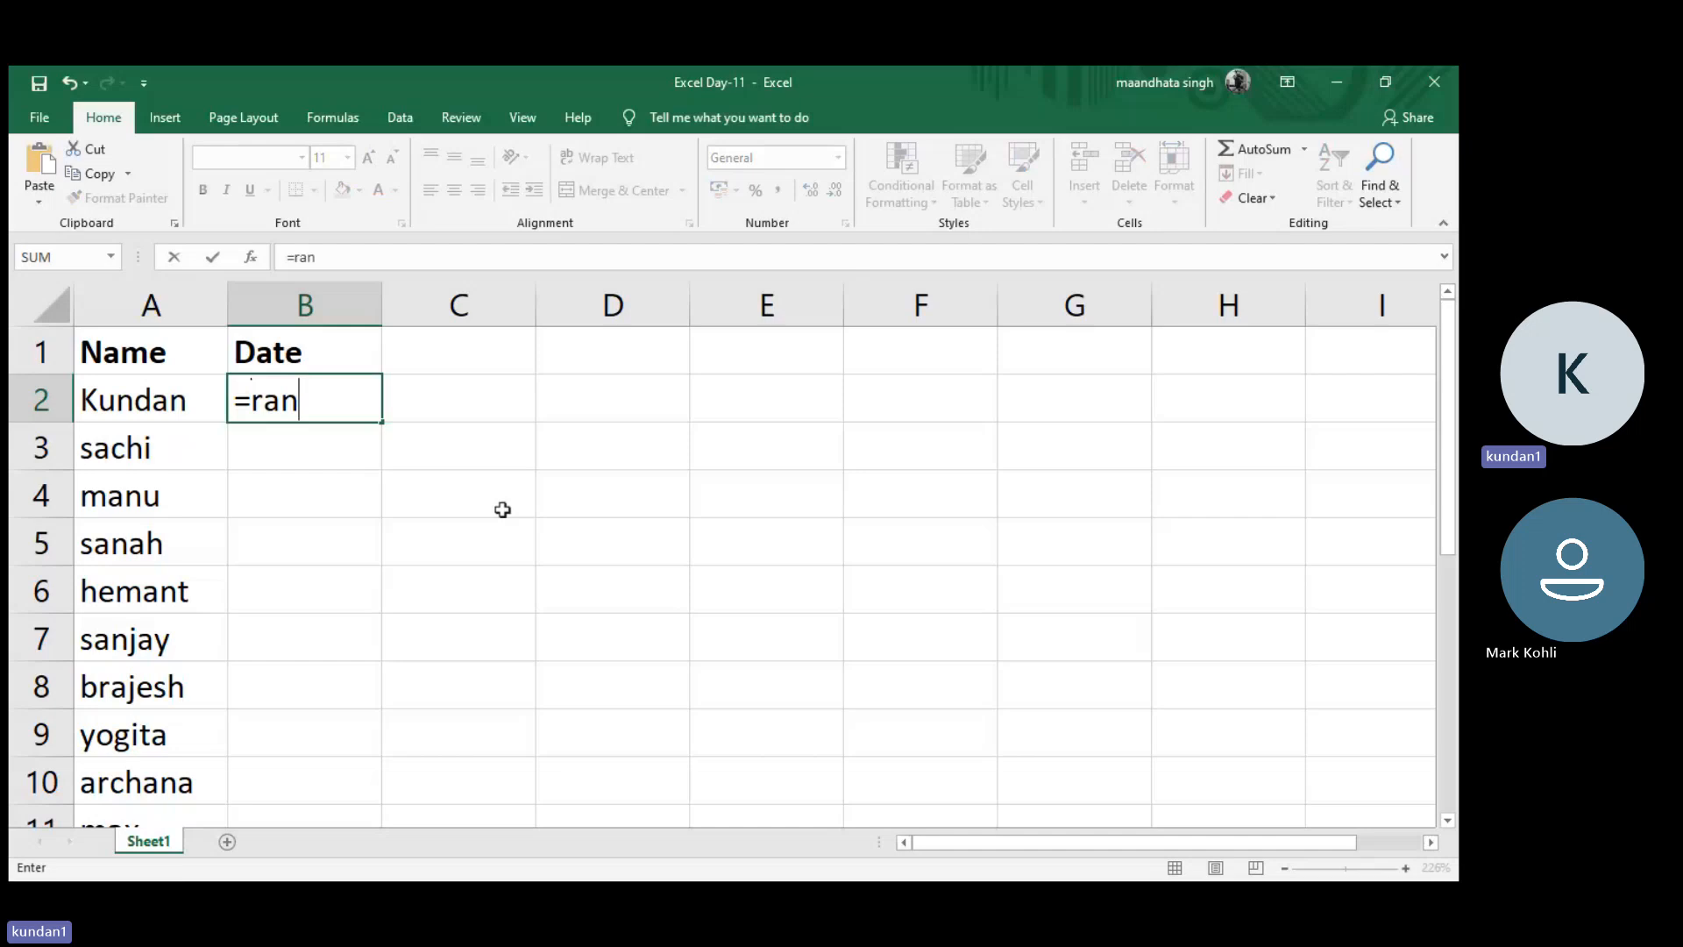
text(db)
key(Tab)
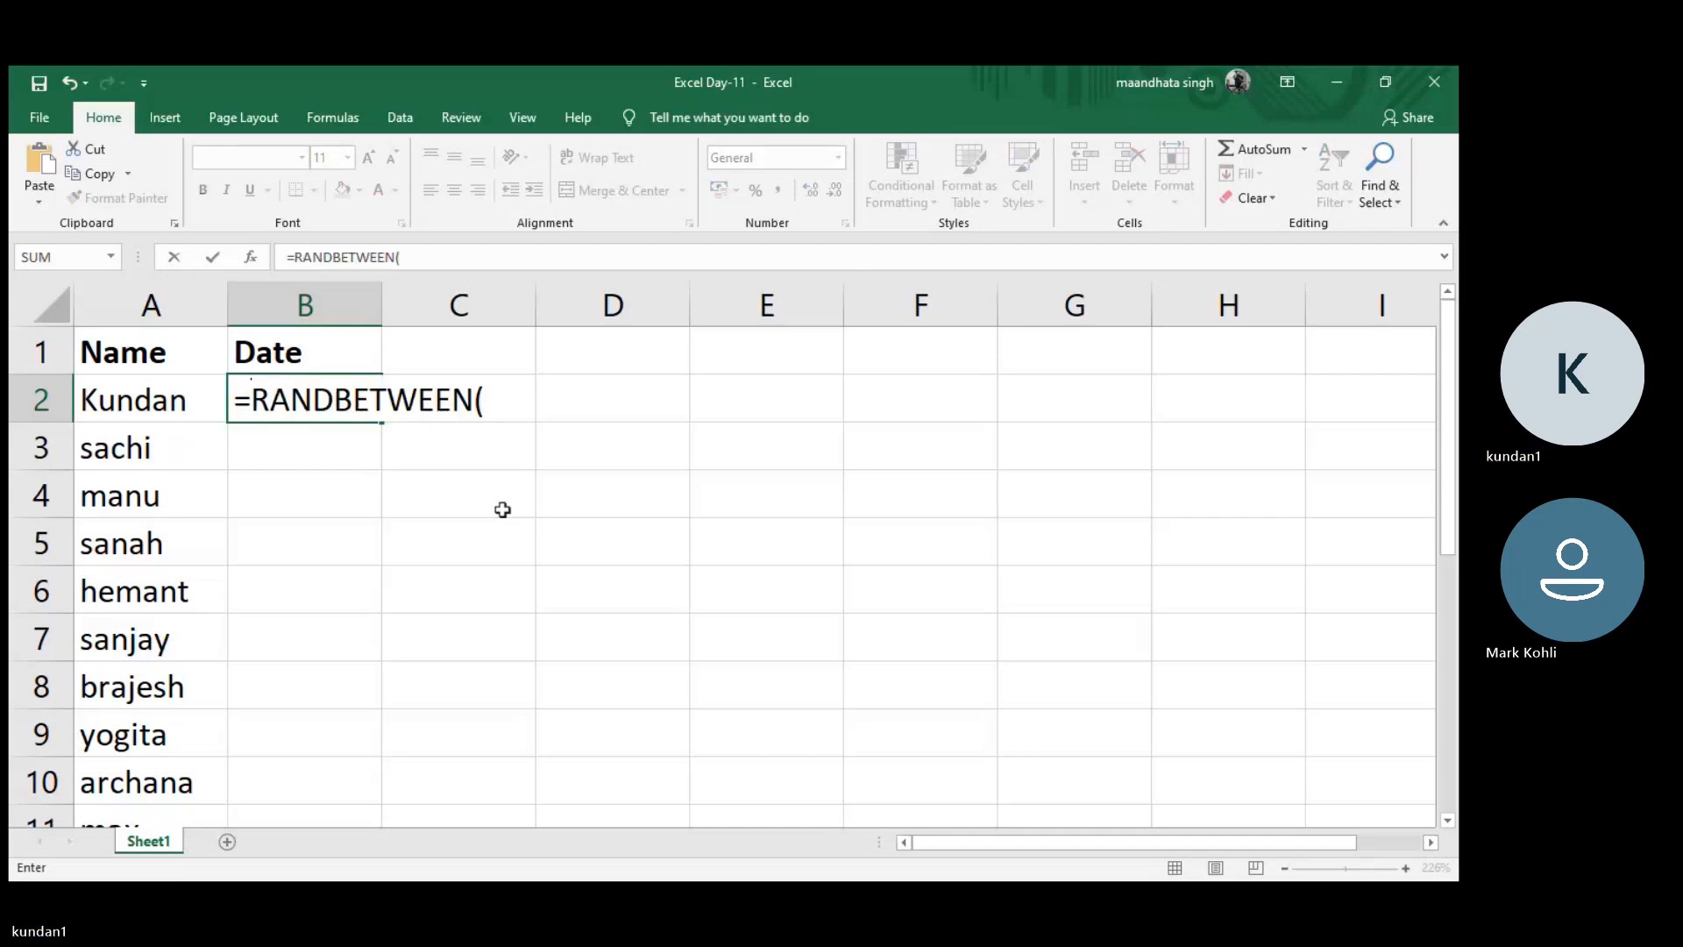
text(1-J)
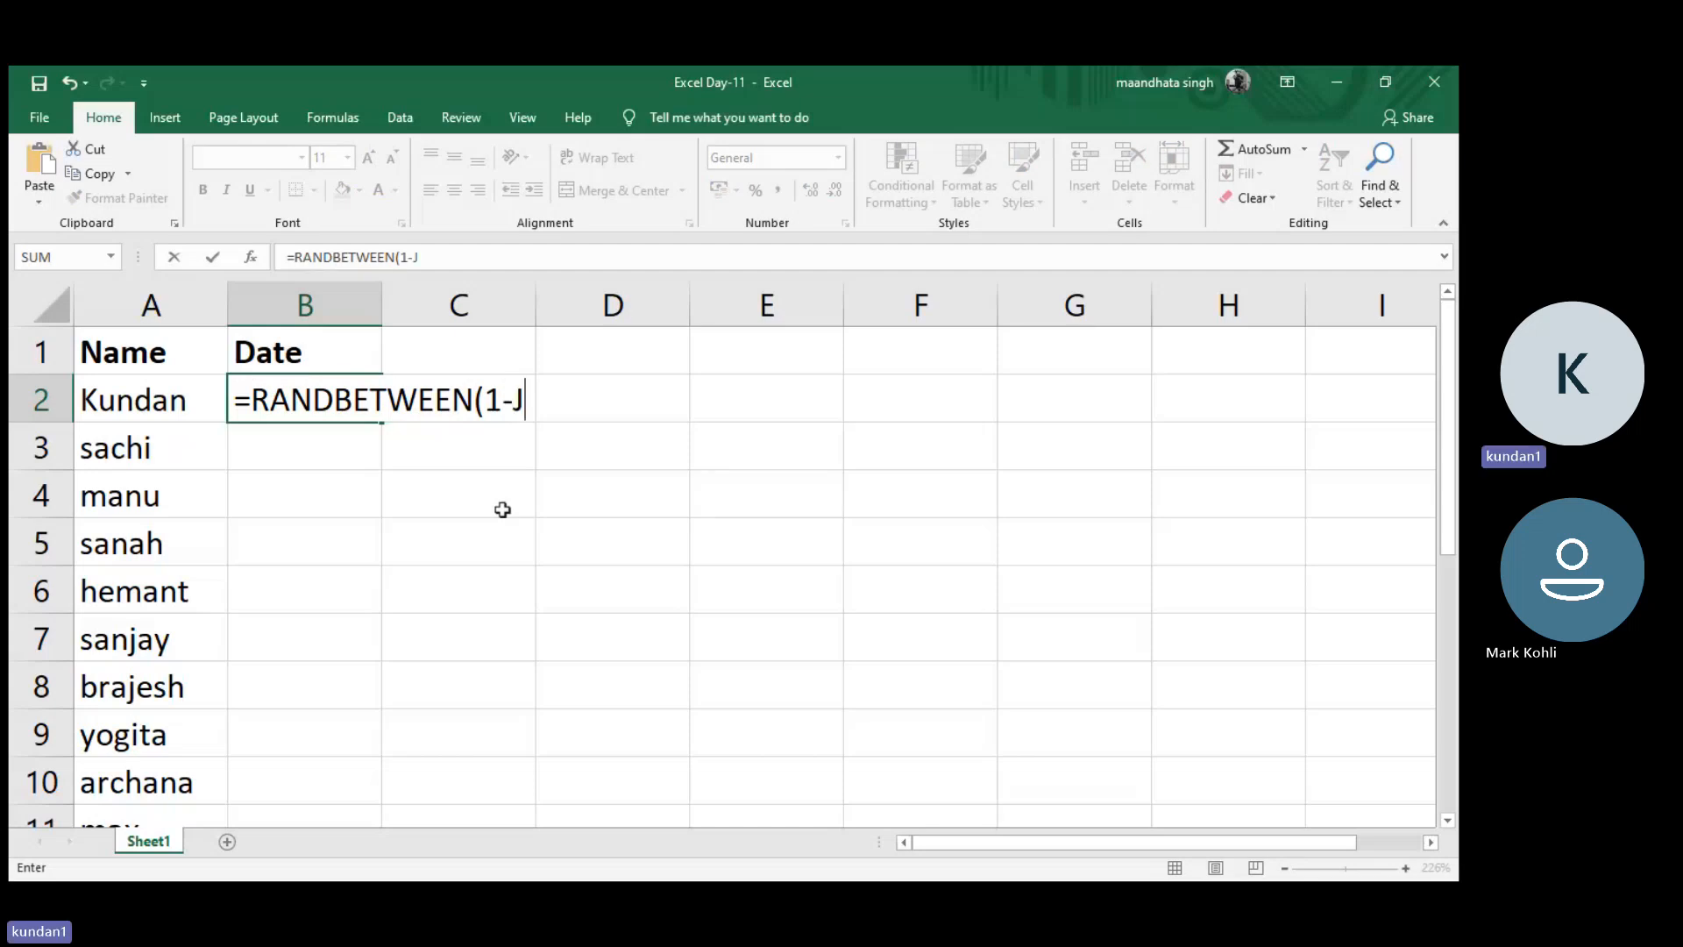
text(an-20)
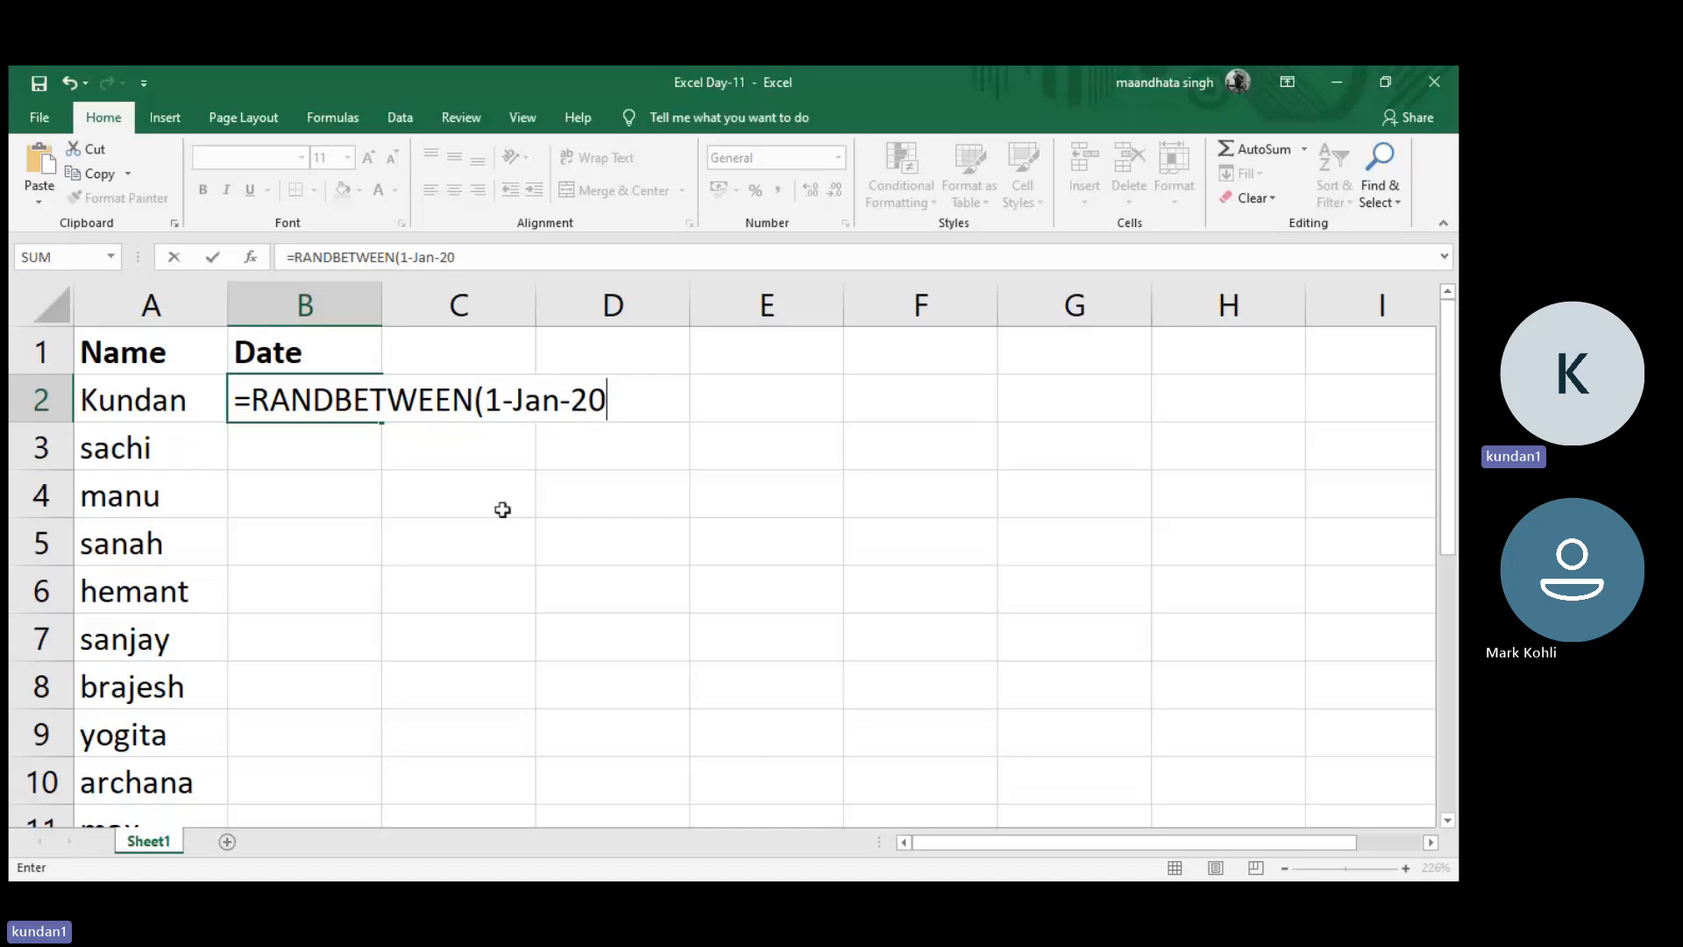
text(01")
click(484, 396)
text(")
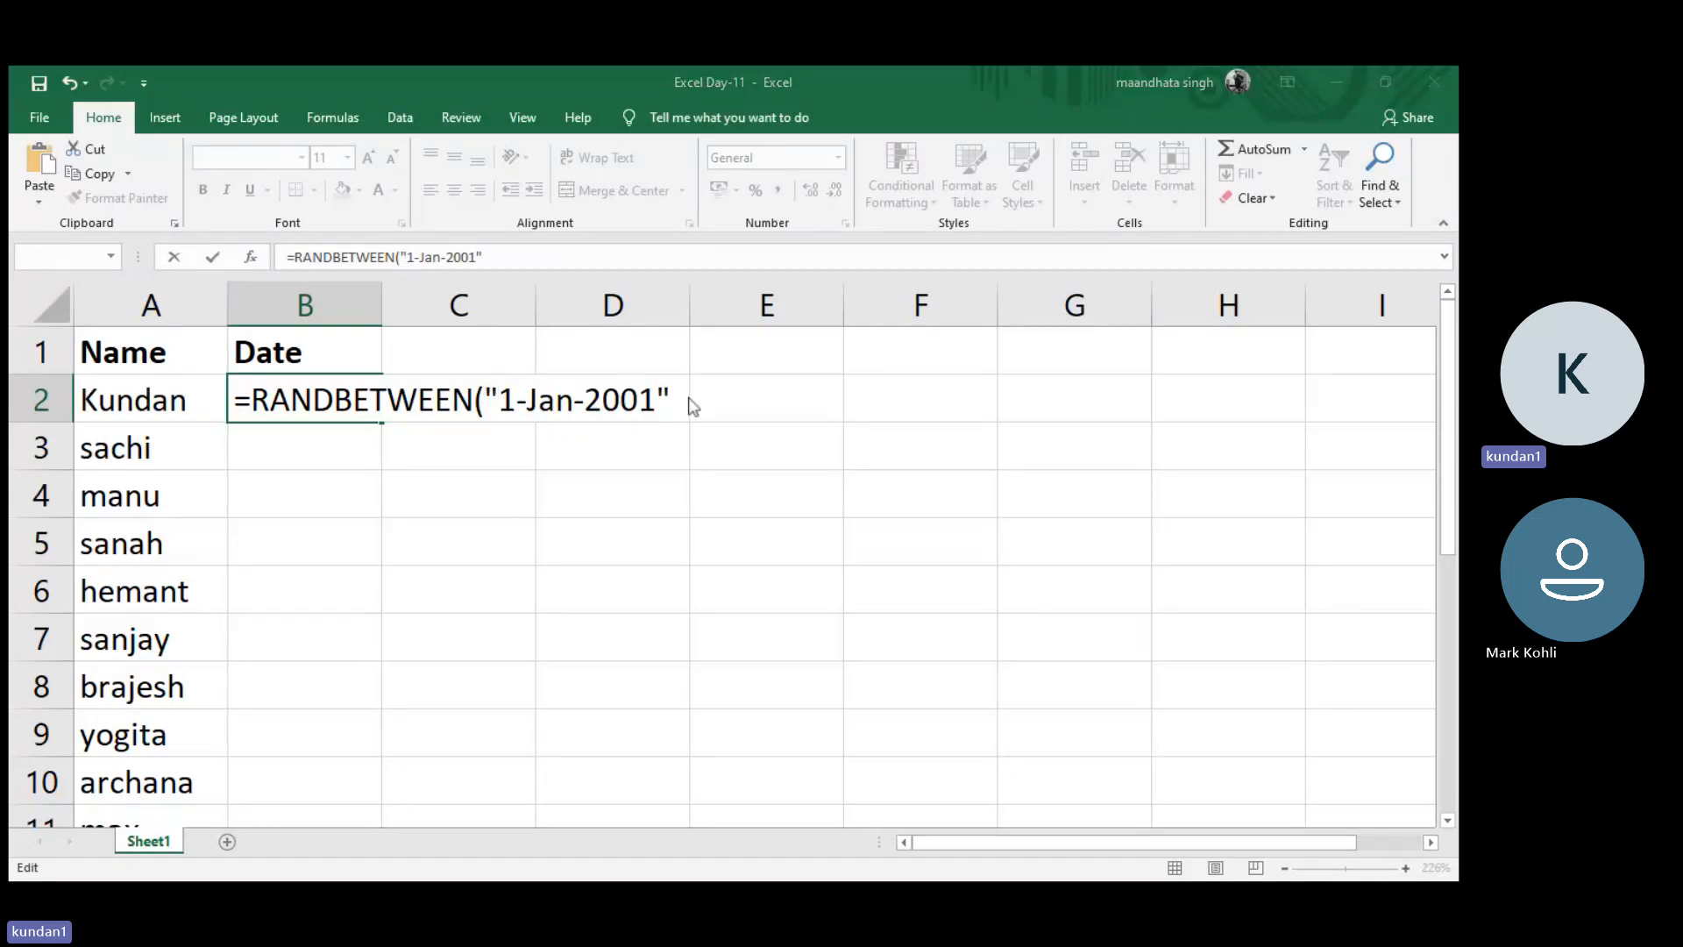
click(728, 541)
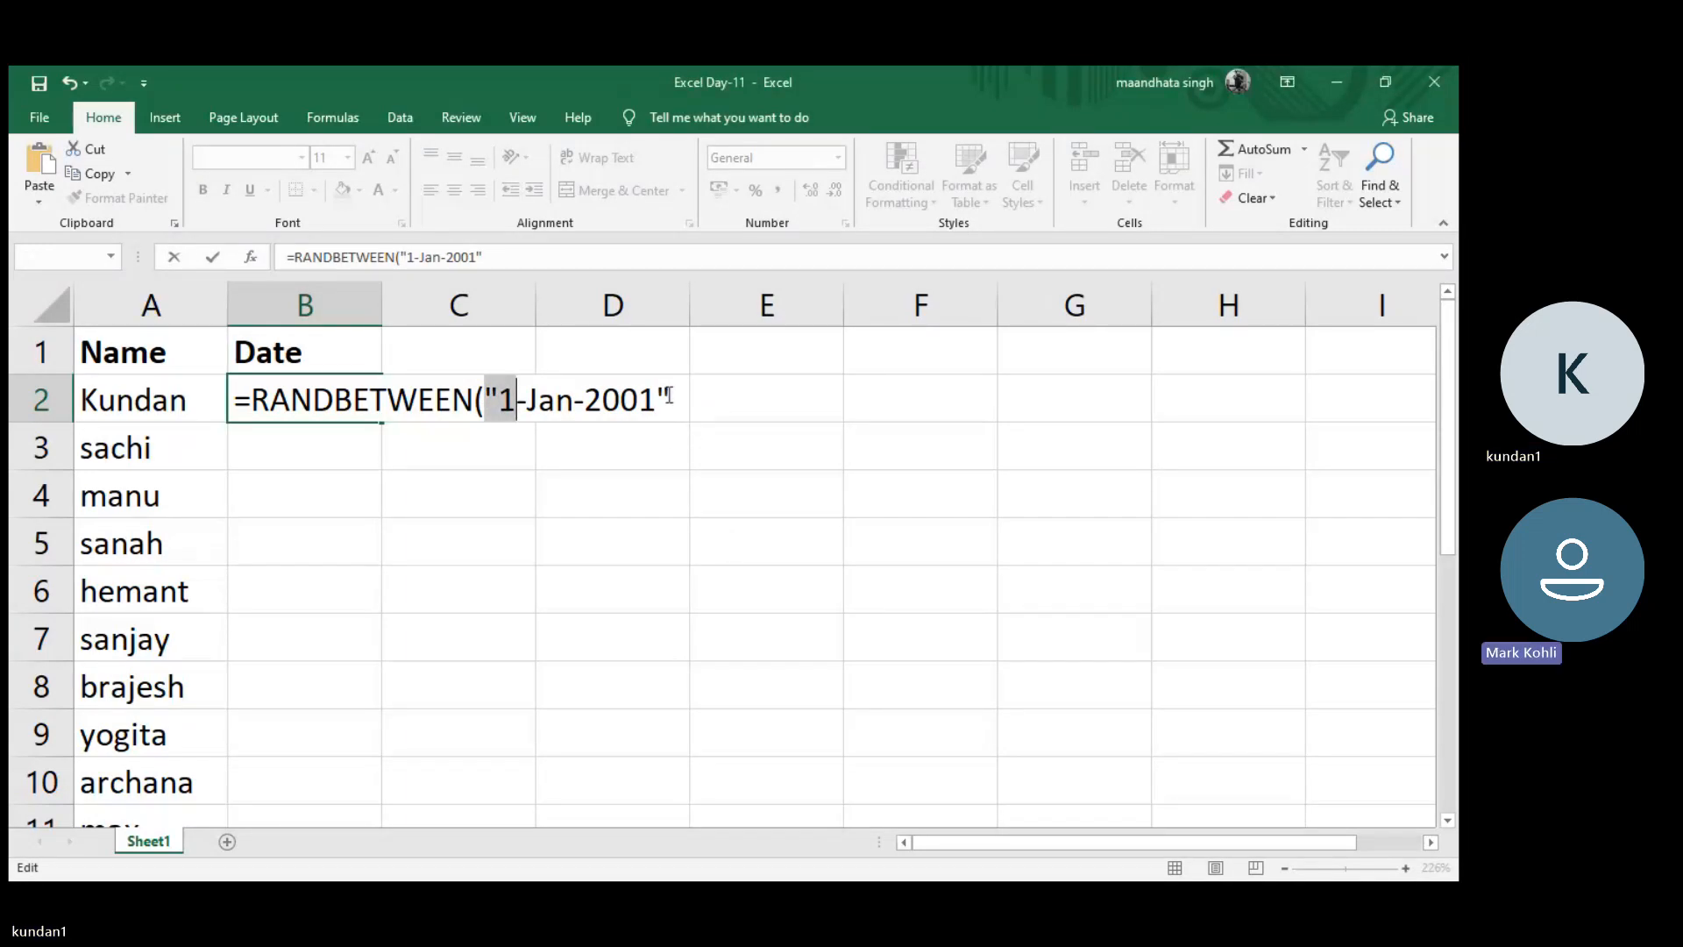
- Complete the RANDBETWEEN formula in B2 with "31-Dec-2010" as the upper bound
click(669, 396)
text(,)
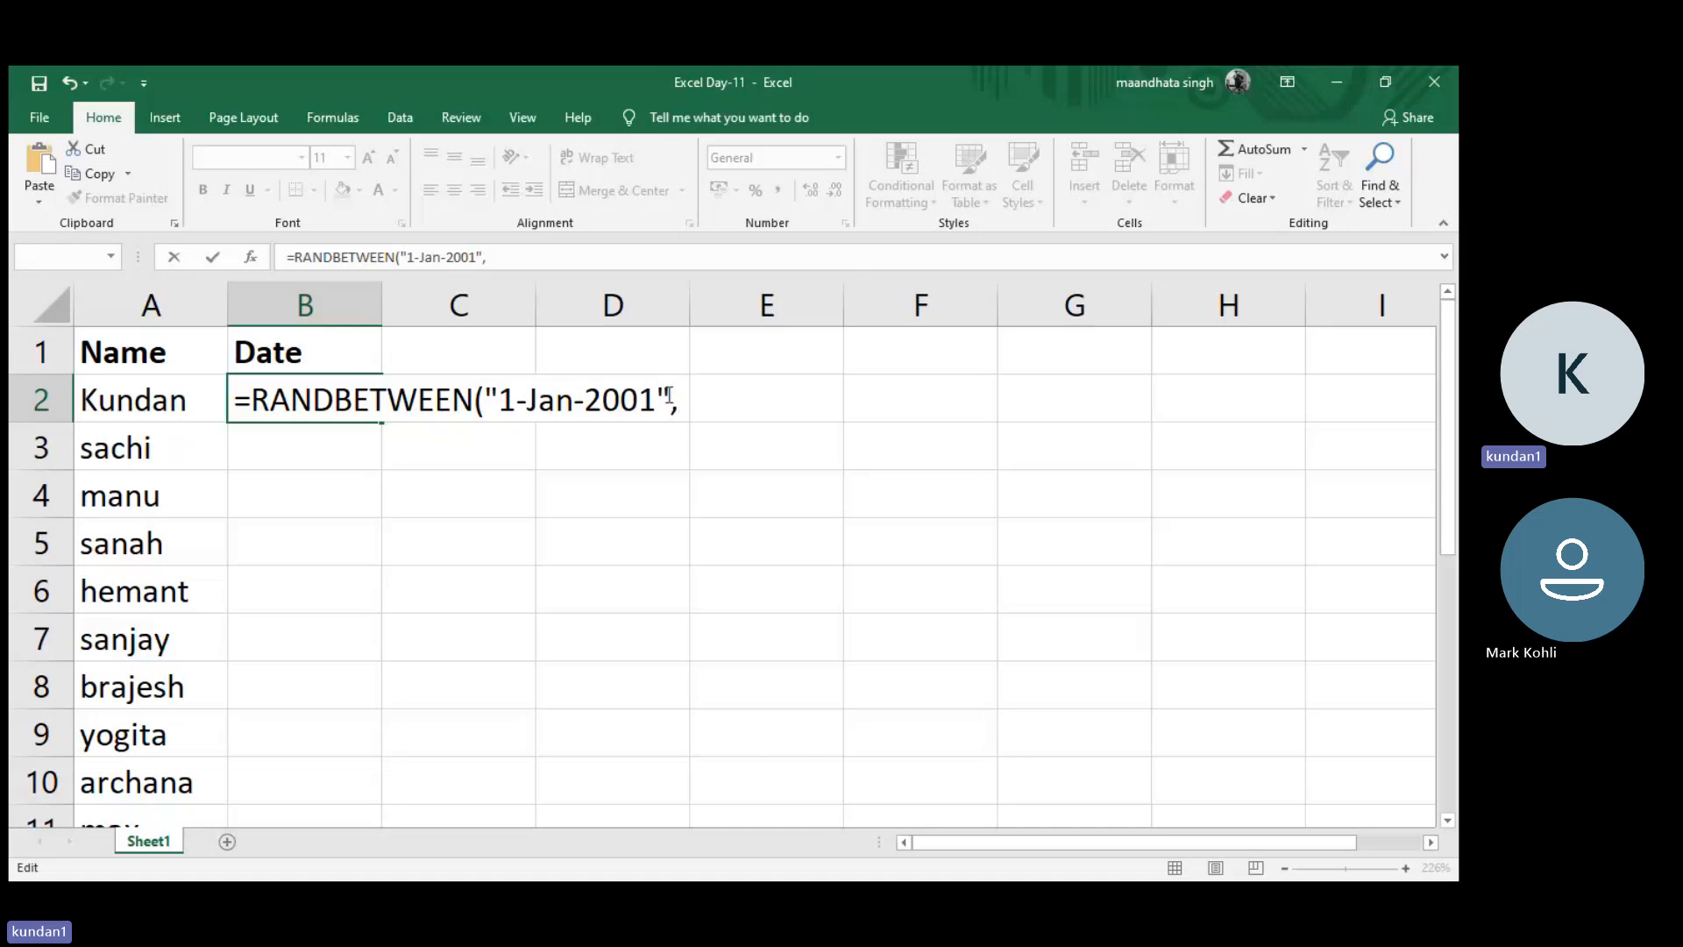
text("31-Dec)
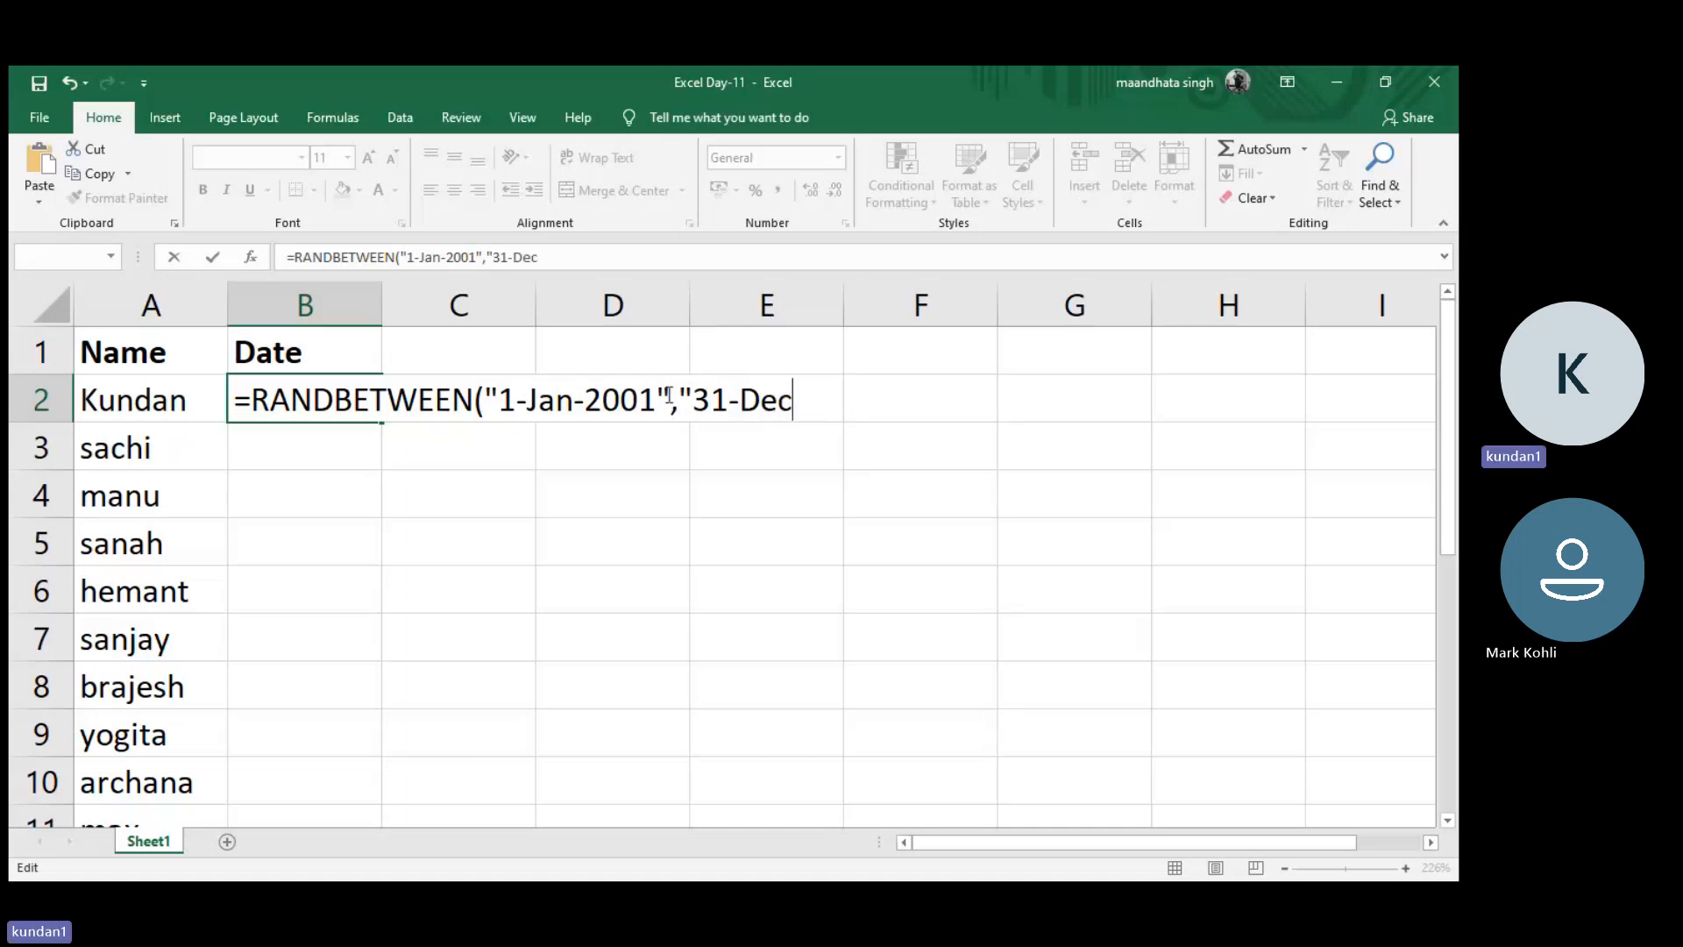
text(-2010)
key(BackSpace)
text(")
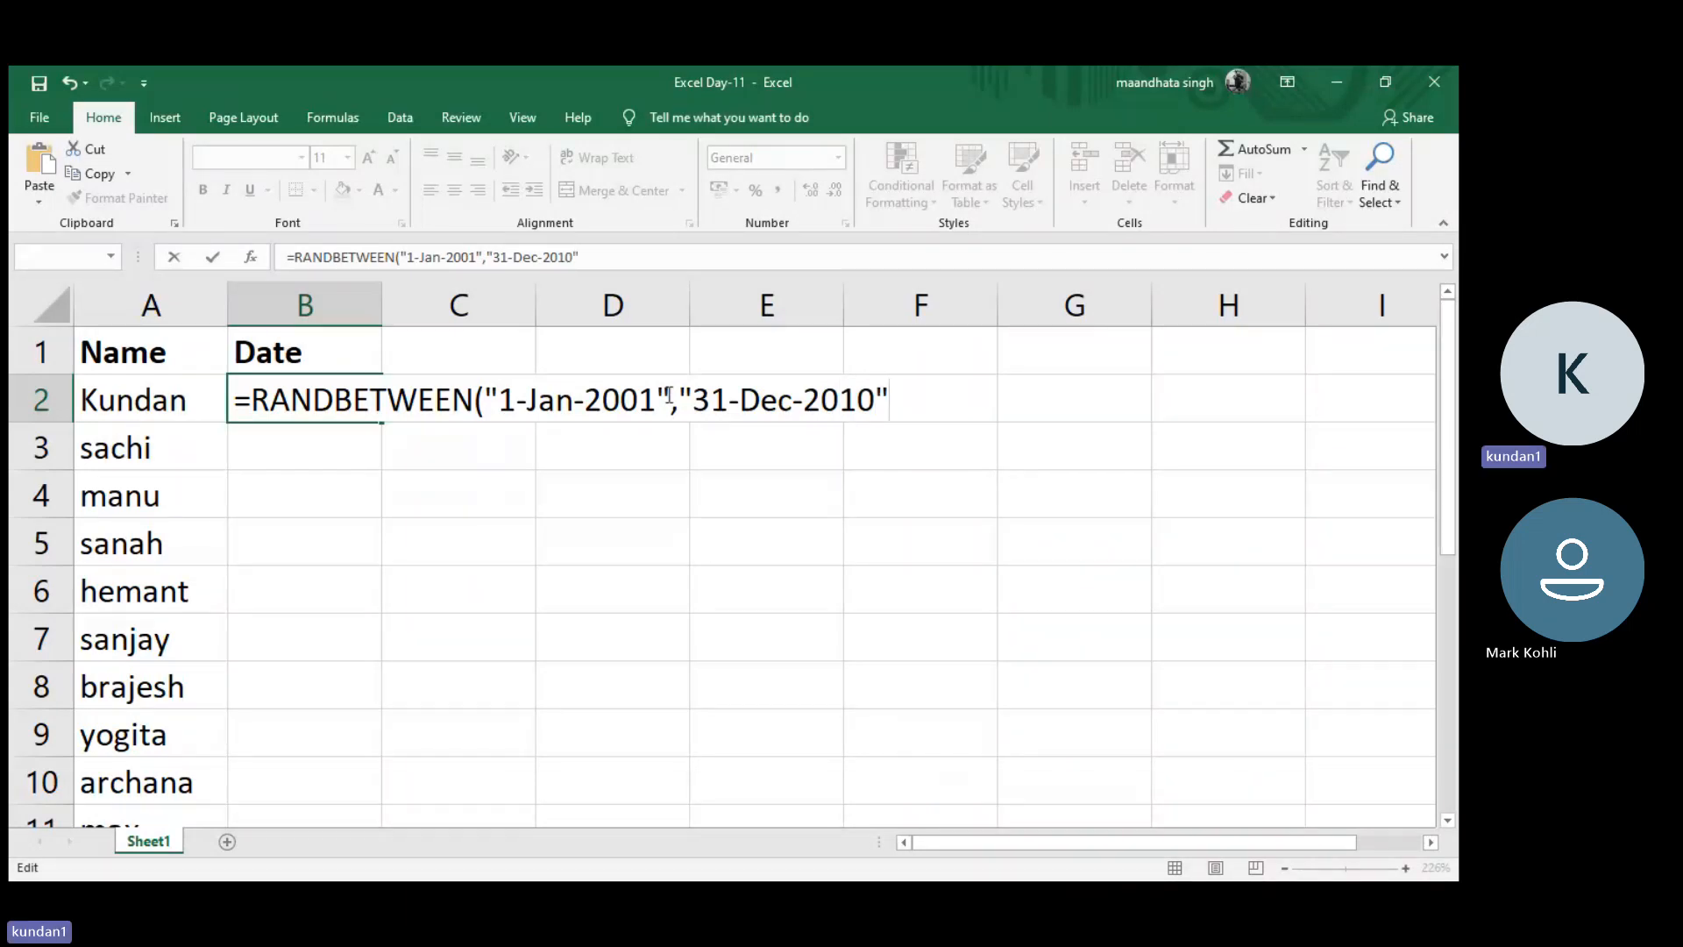
key(Return)
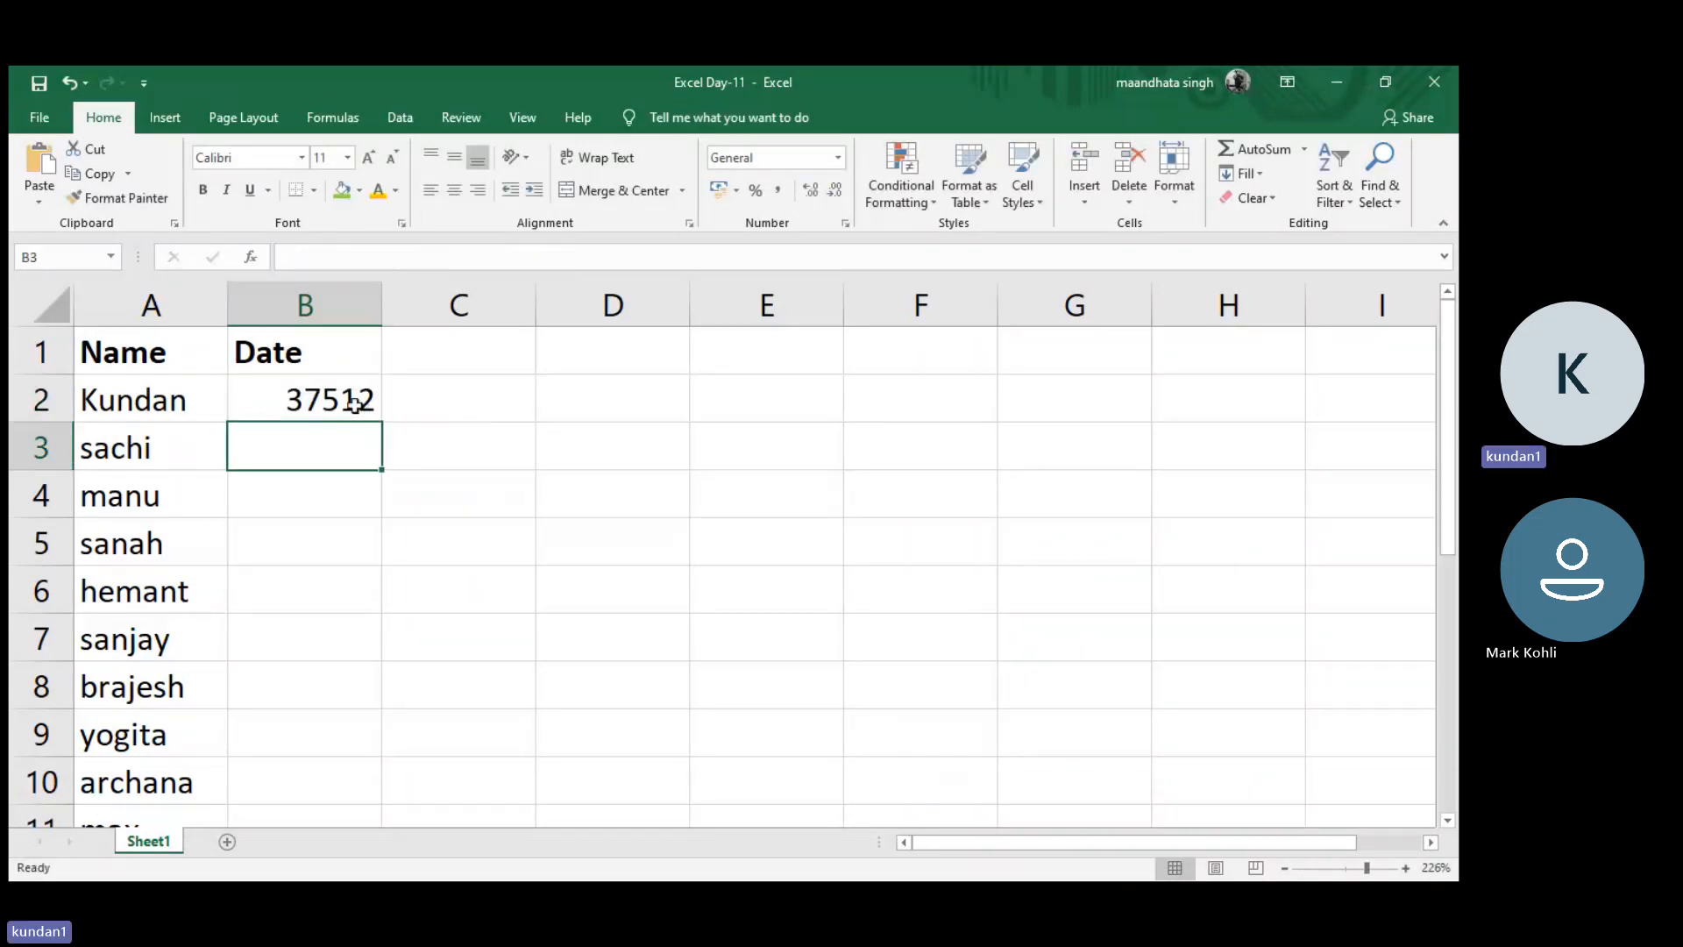
- Fill the random date formula from B2 down to B12
click(353, 403)
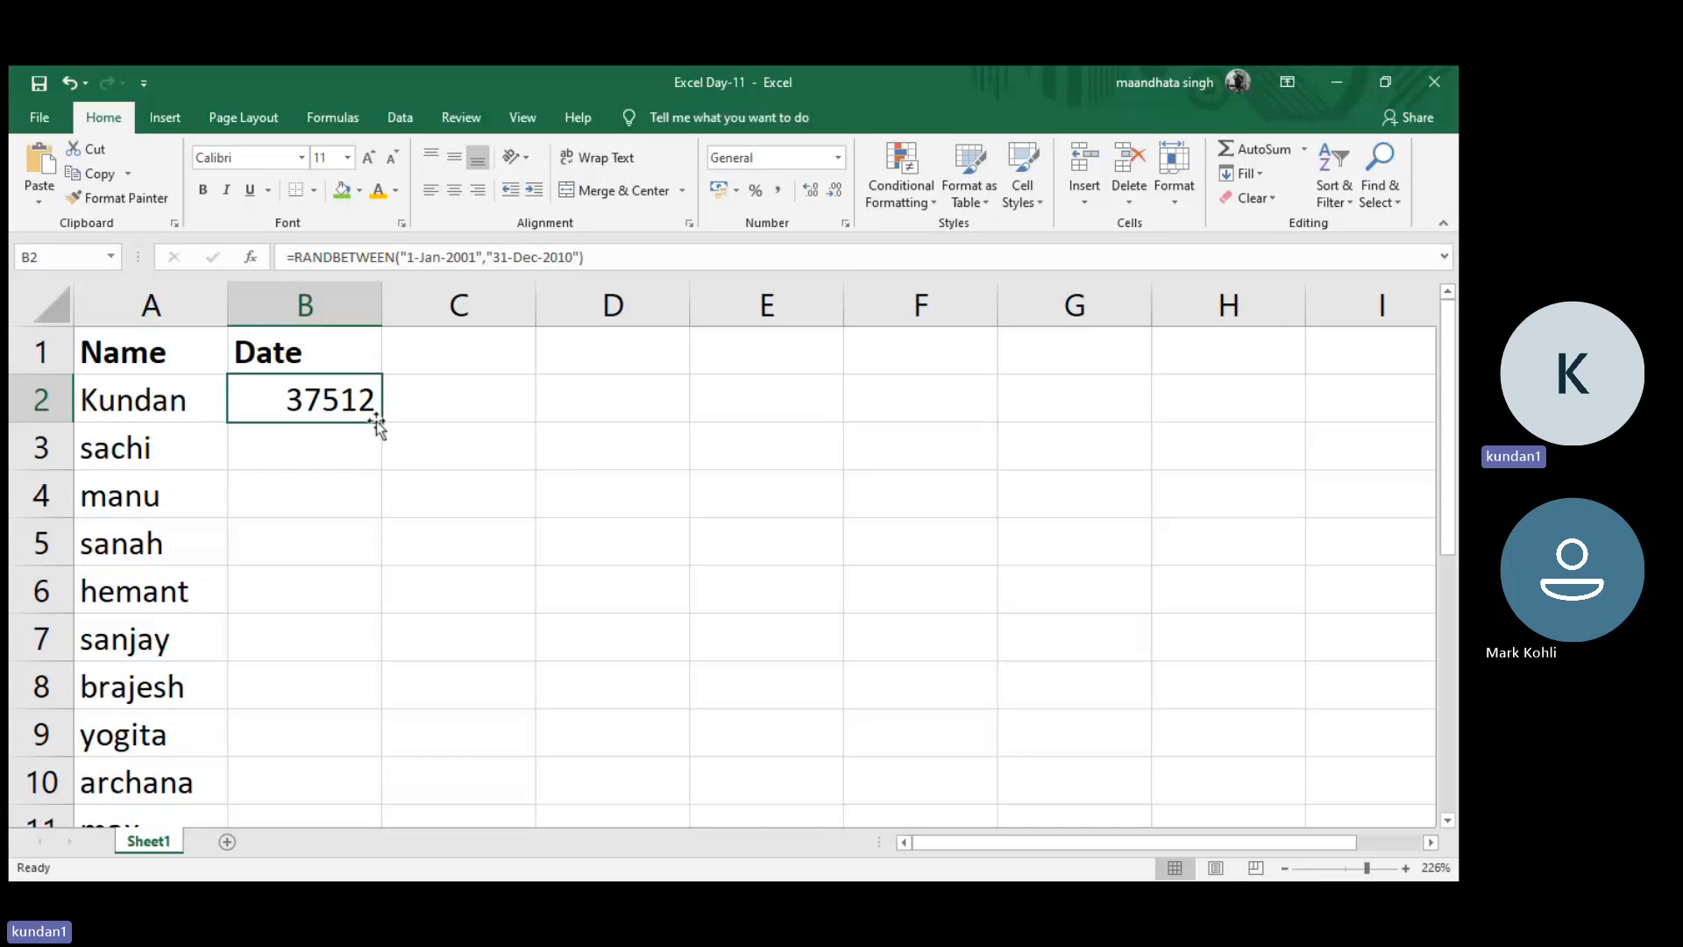
drag(381, 421, 349, 759)
scroll(403, 526, up, 1)
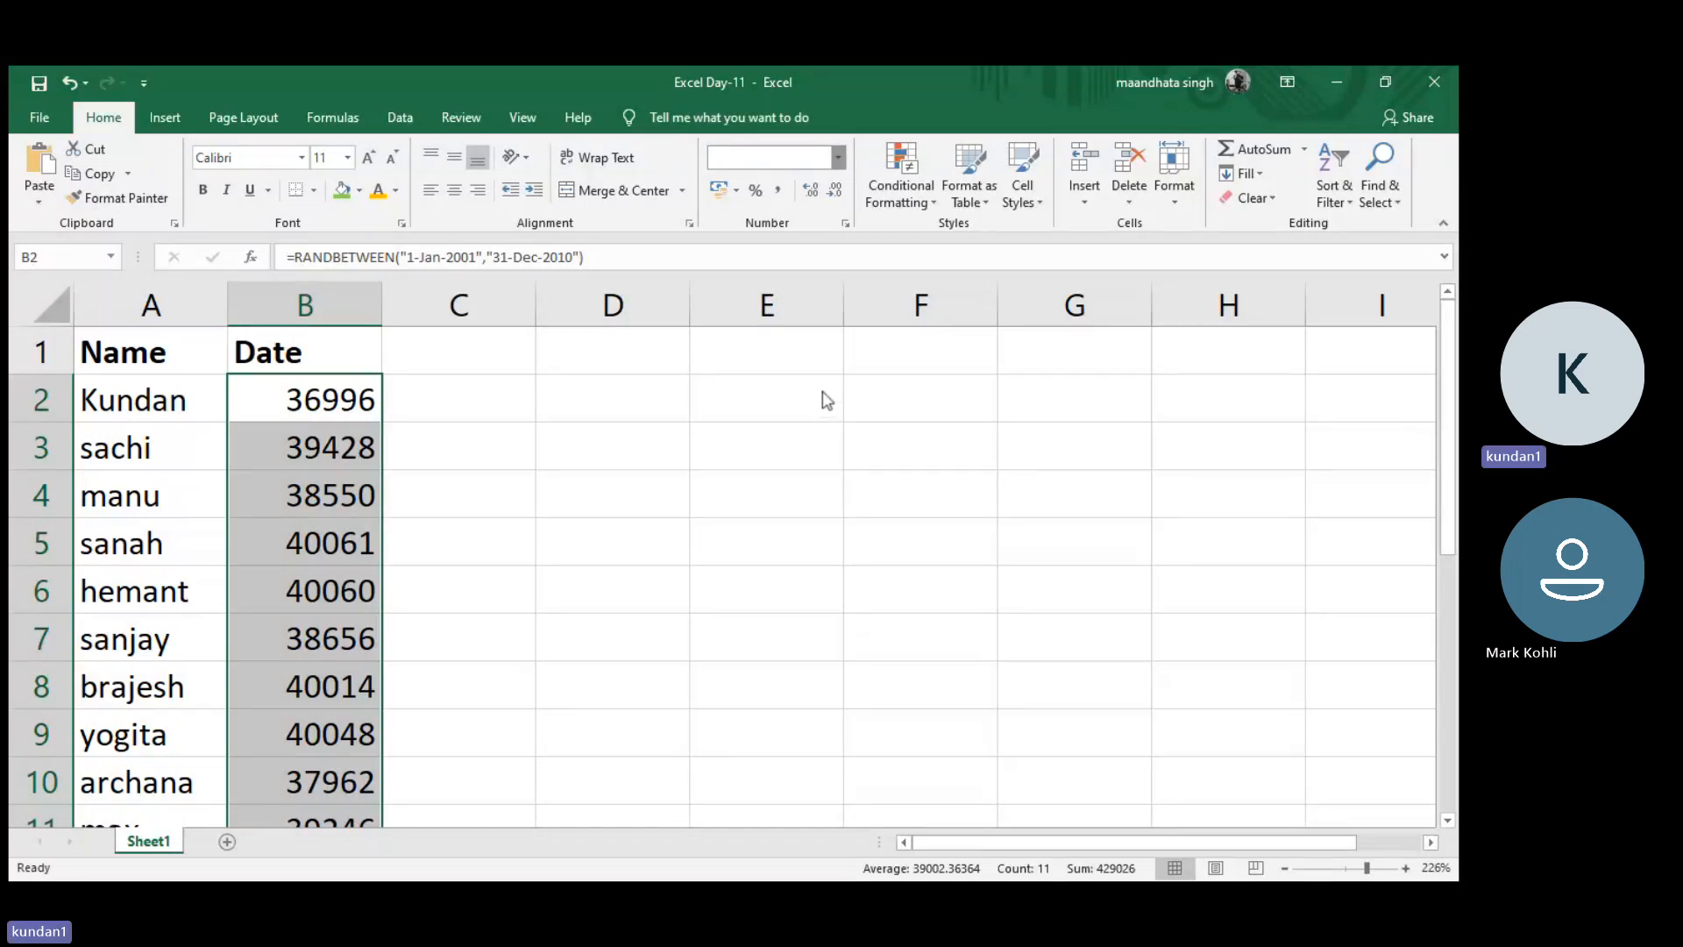
- Format the numbers in B2:B12 as short dates and switch them to the long date format
key(ctrl+shift+numbersign)
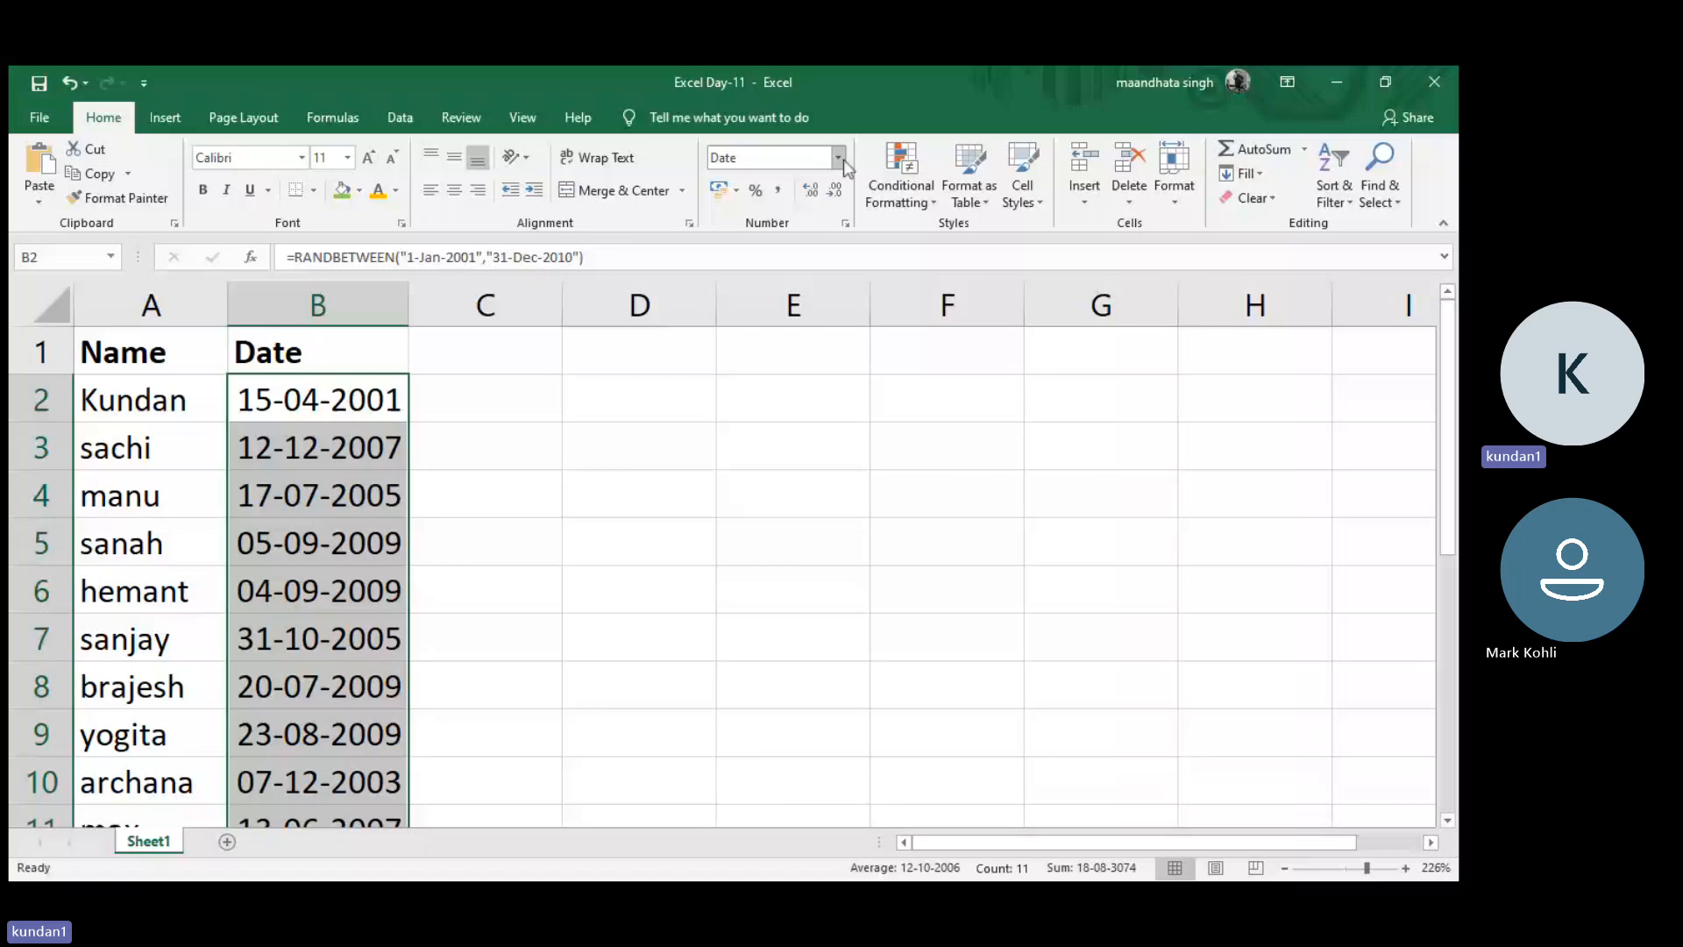
key(alt+h)
key(n)
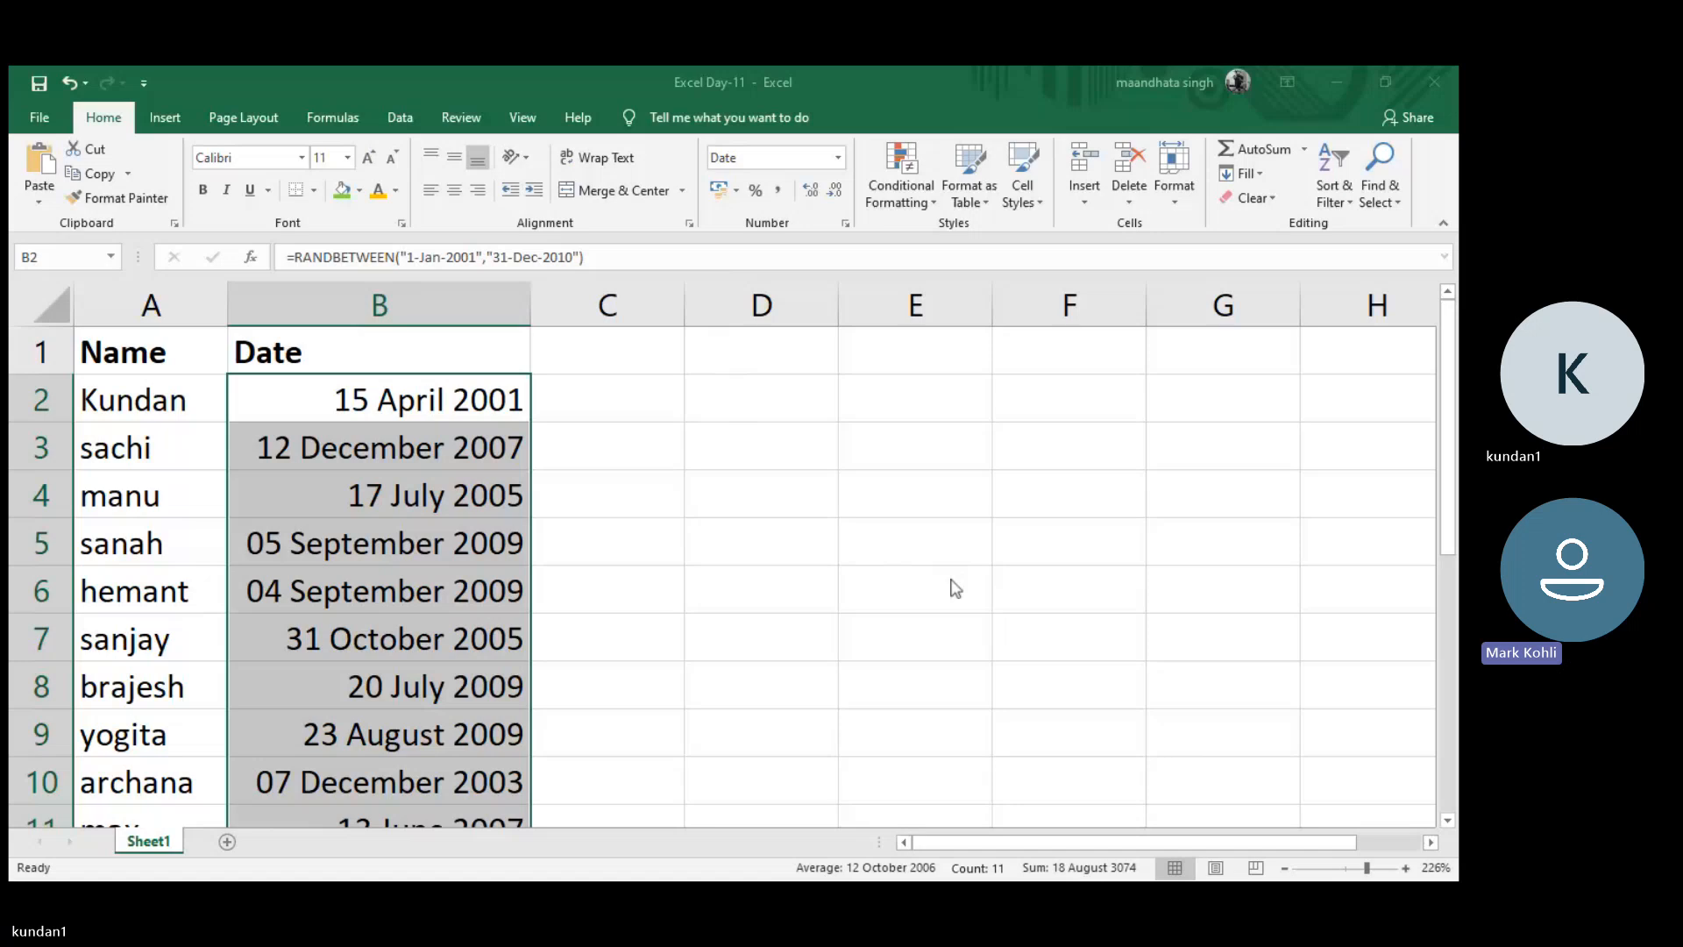
- Format the dates in B2:B12 in the dd-mmm-yyyy style and fit column B's width to its contents
key(ctrl+shift+3)
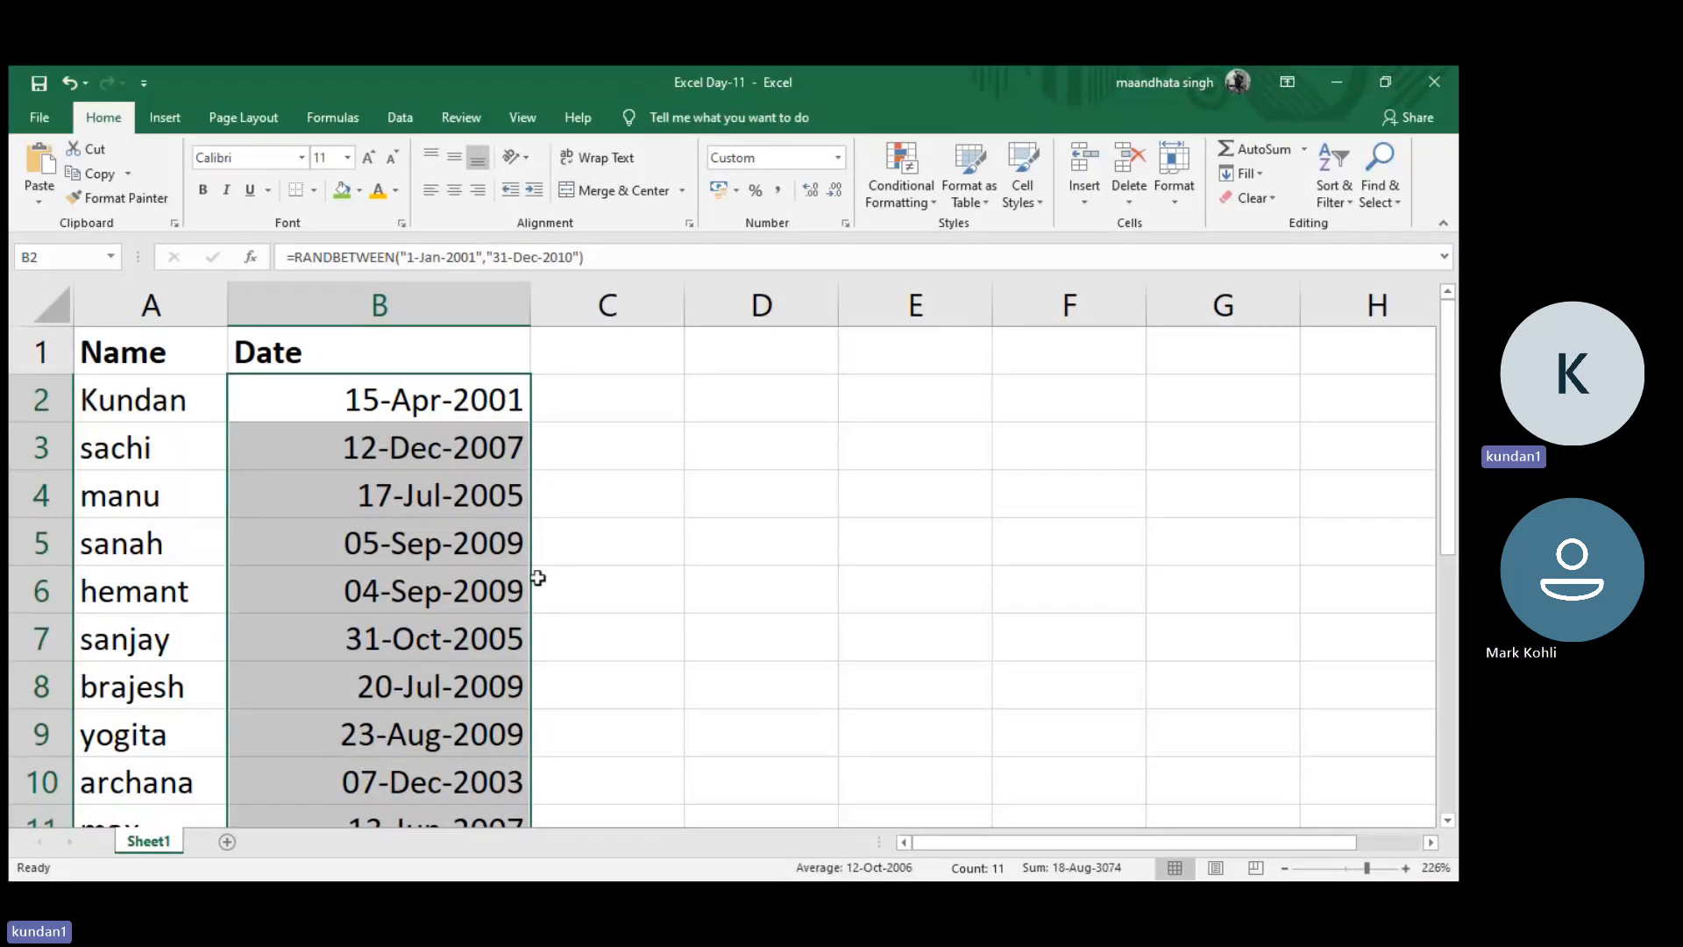
double_click(531, 303)
click(504, 408)
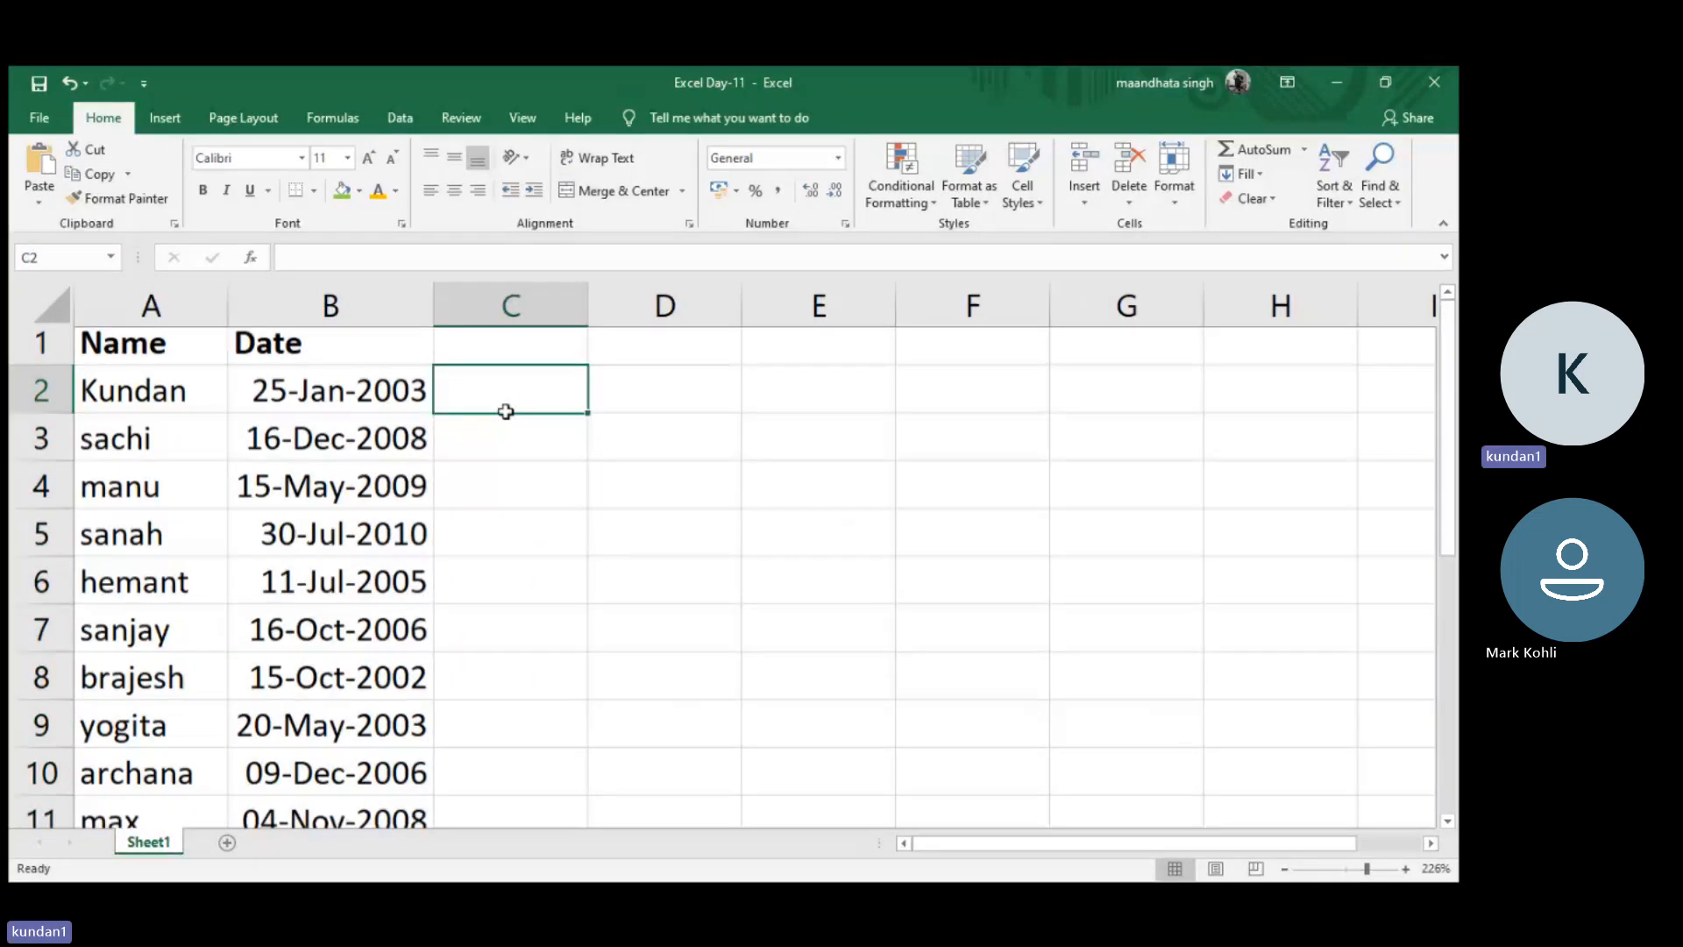
- Replace the random date formulas in B2:B12 with their fixed values by copying and pasting them in place as values
click(205, 351)
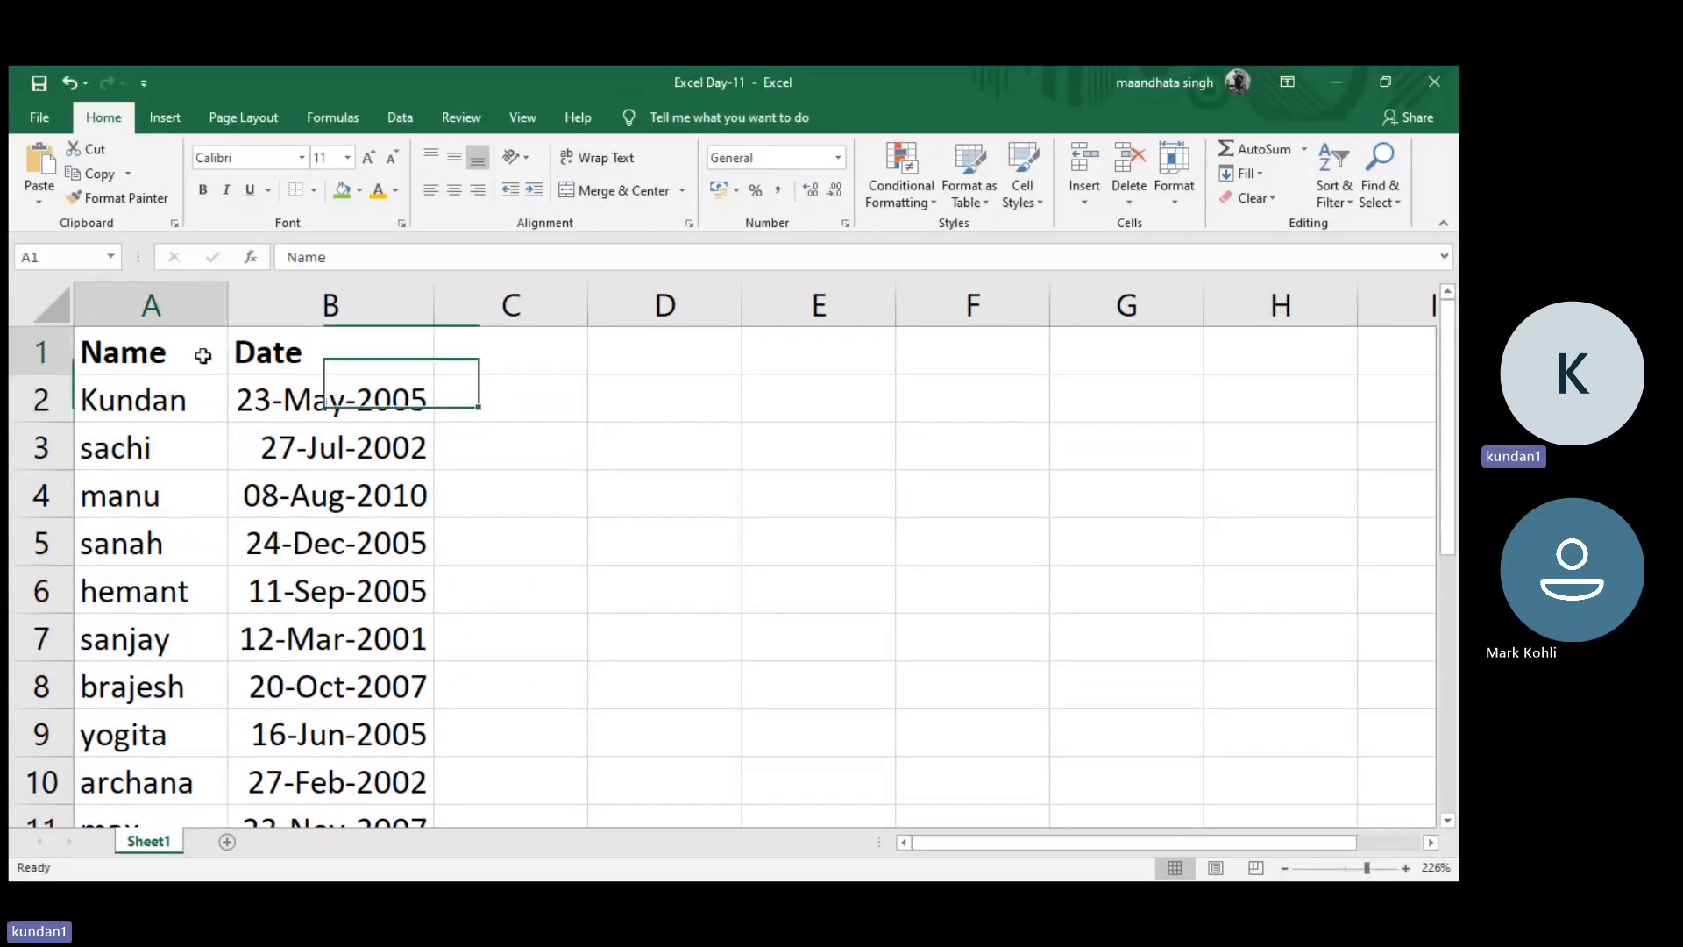
click(343, 403)
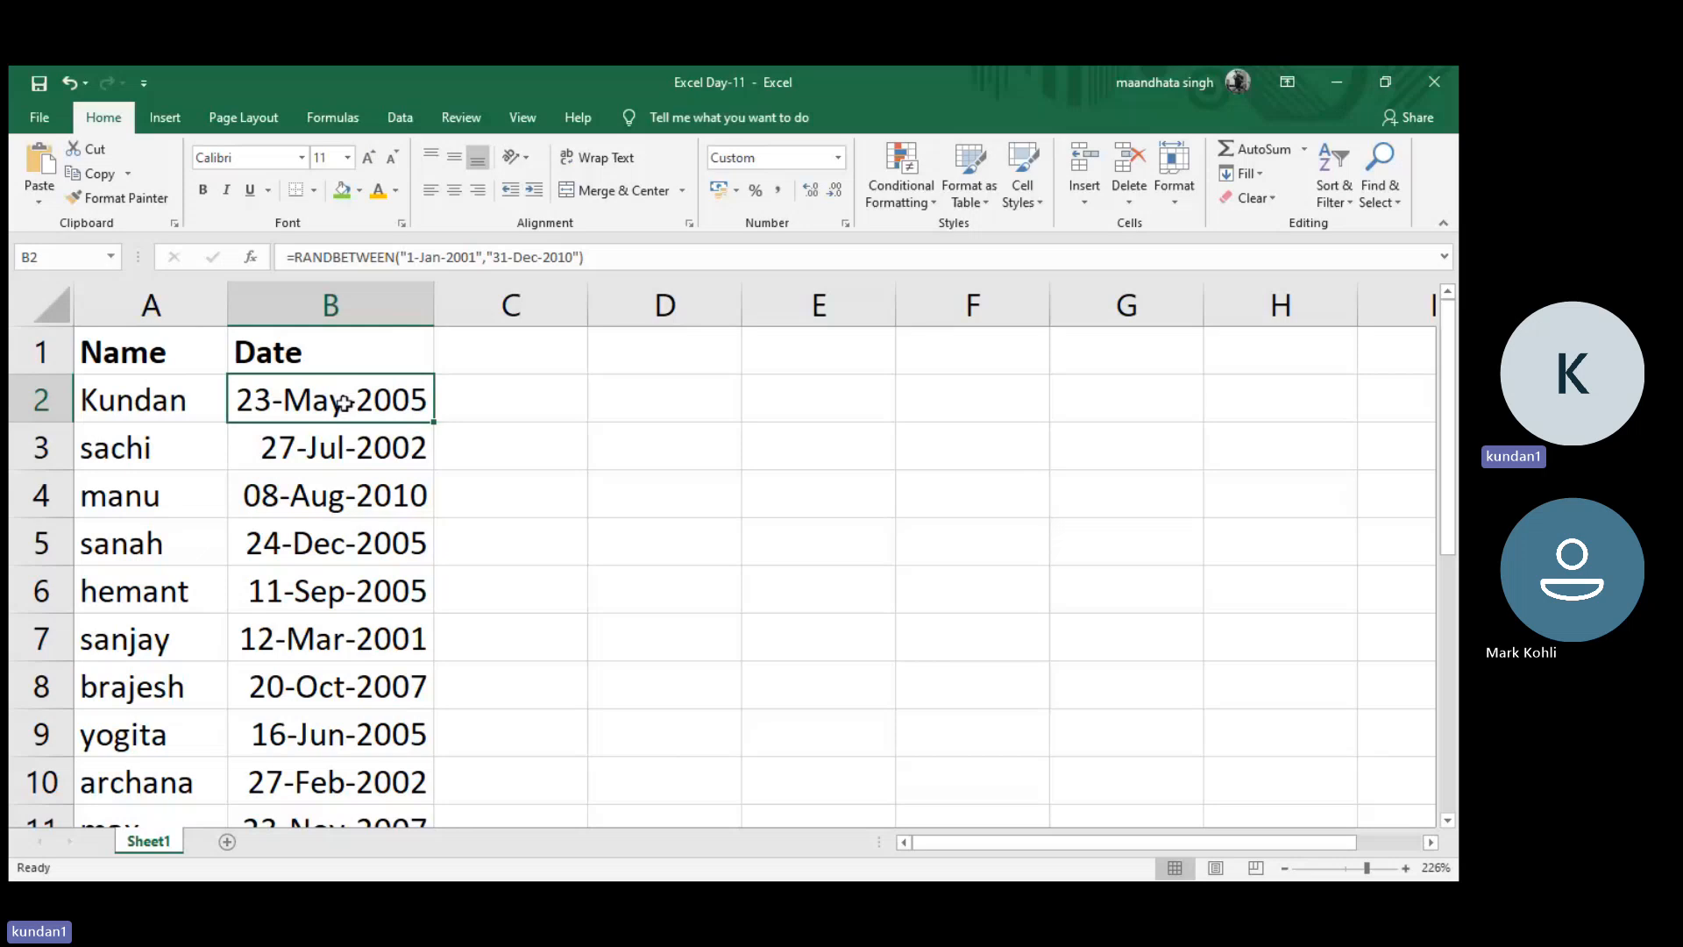
key(ctrl+shift+Down)
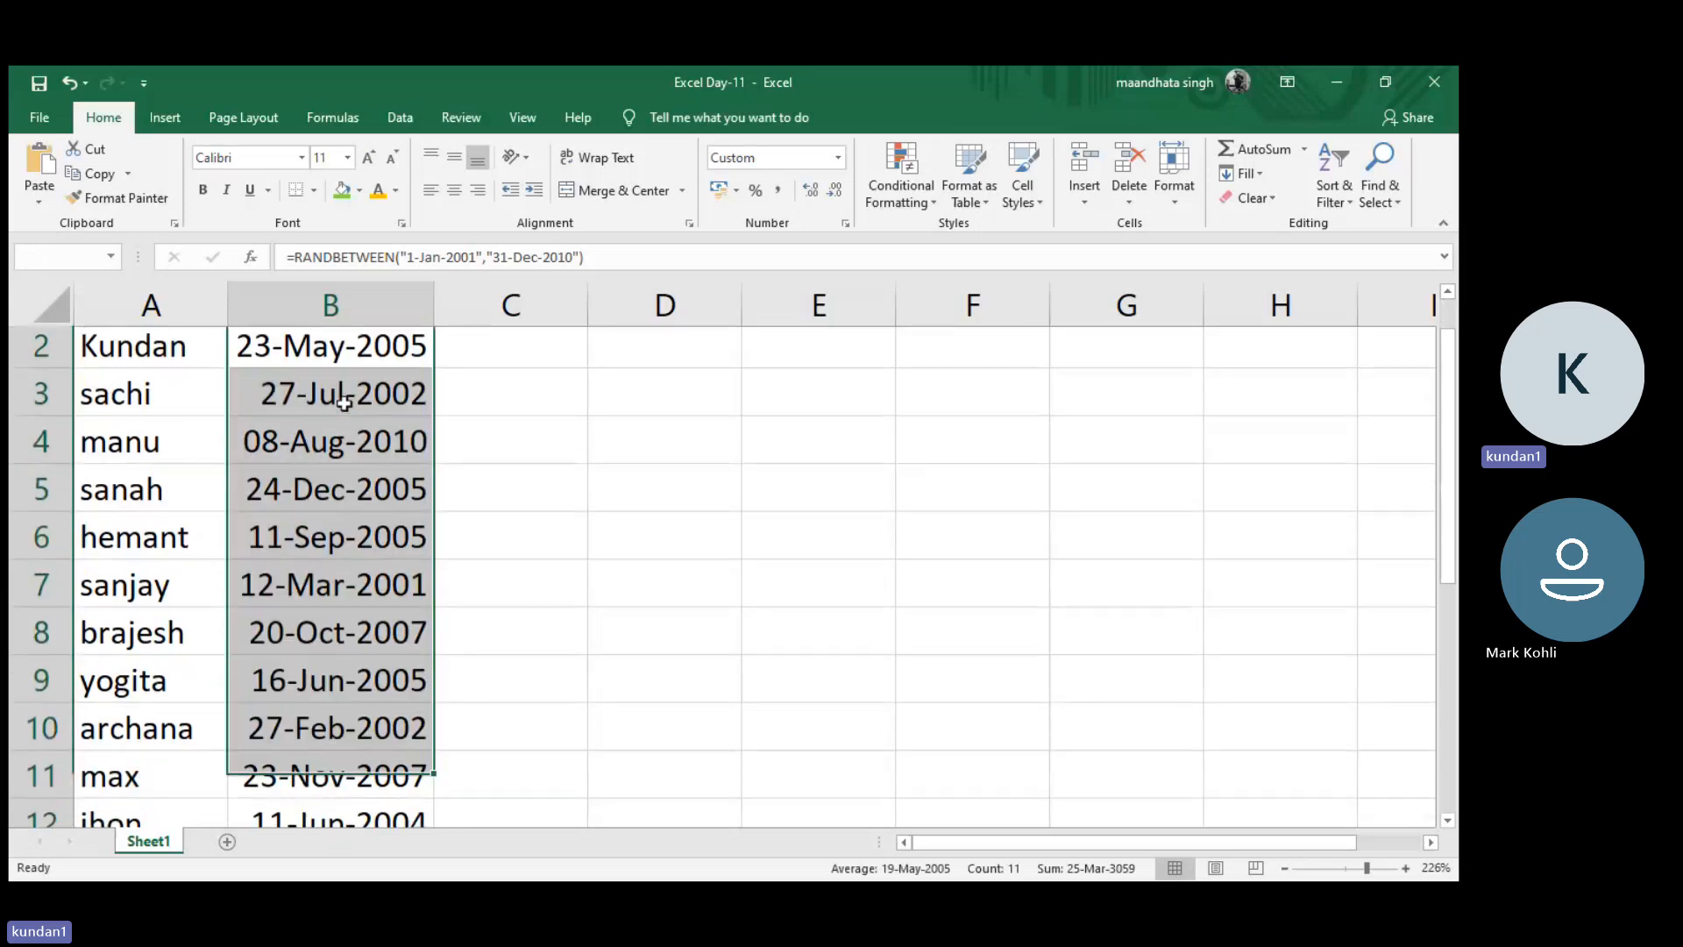
key(ctrl+c)
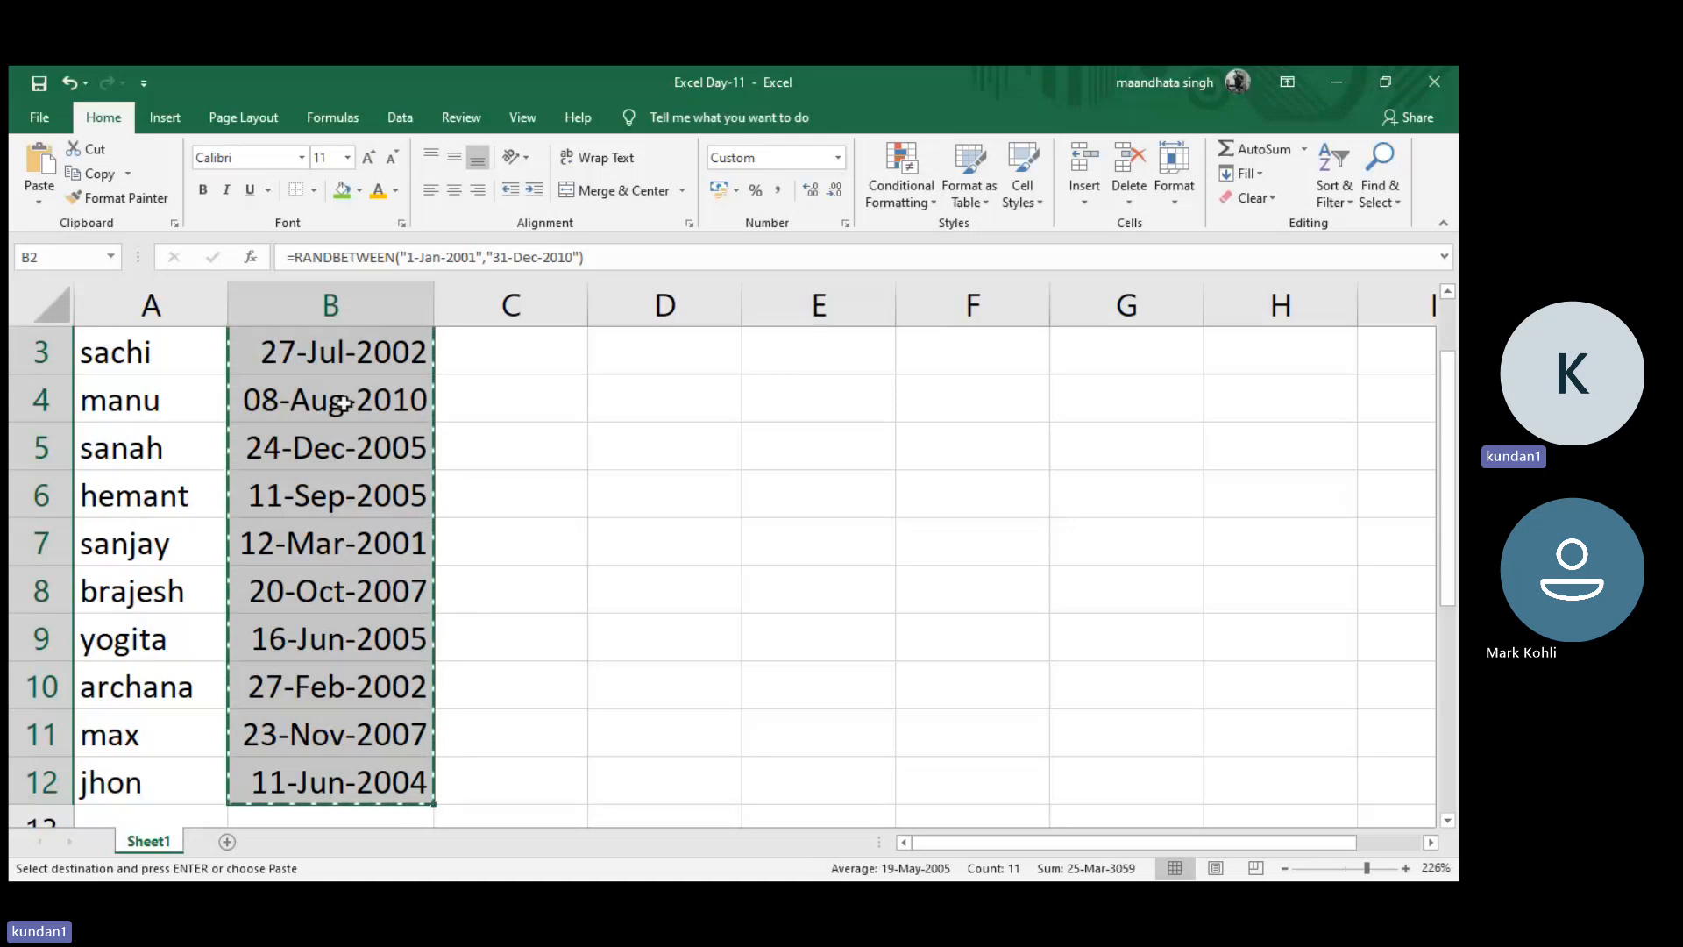
scroll(346, 408, up, 1)
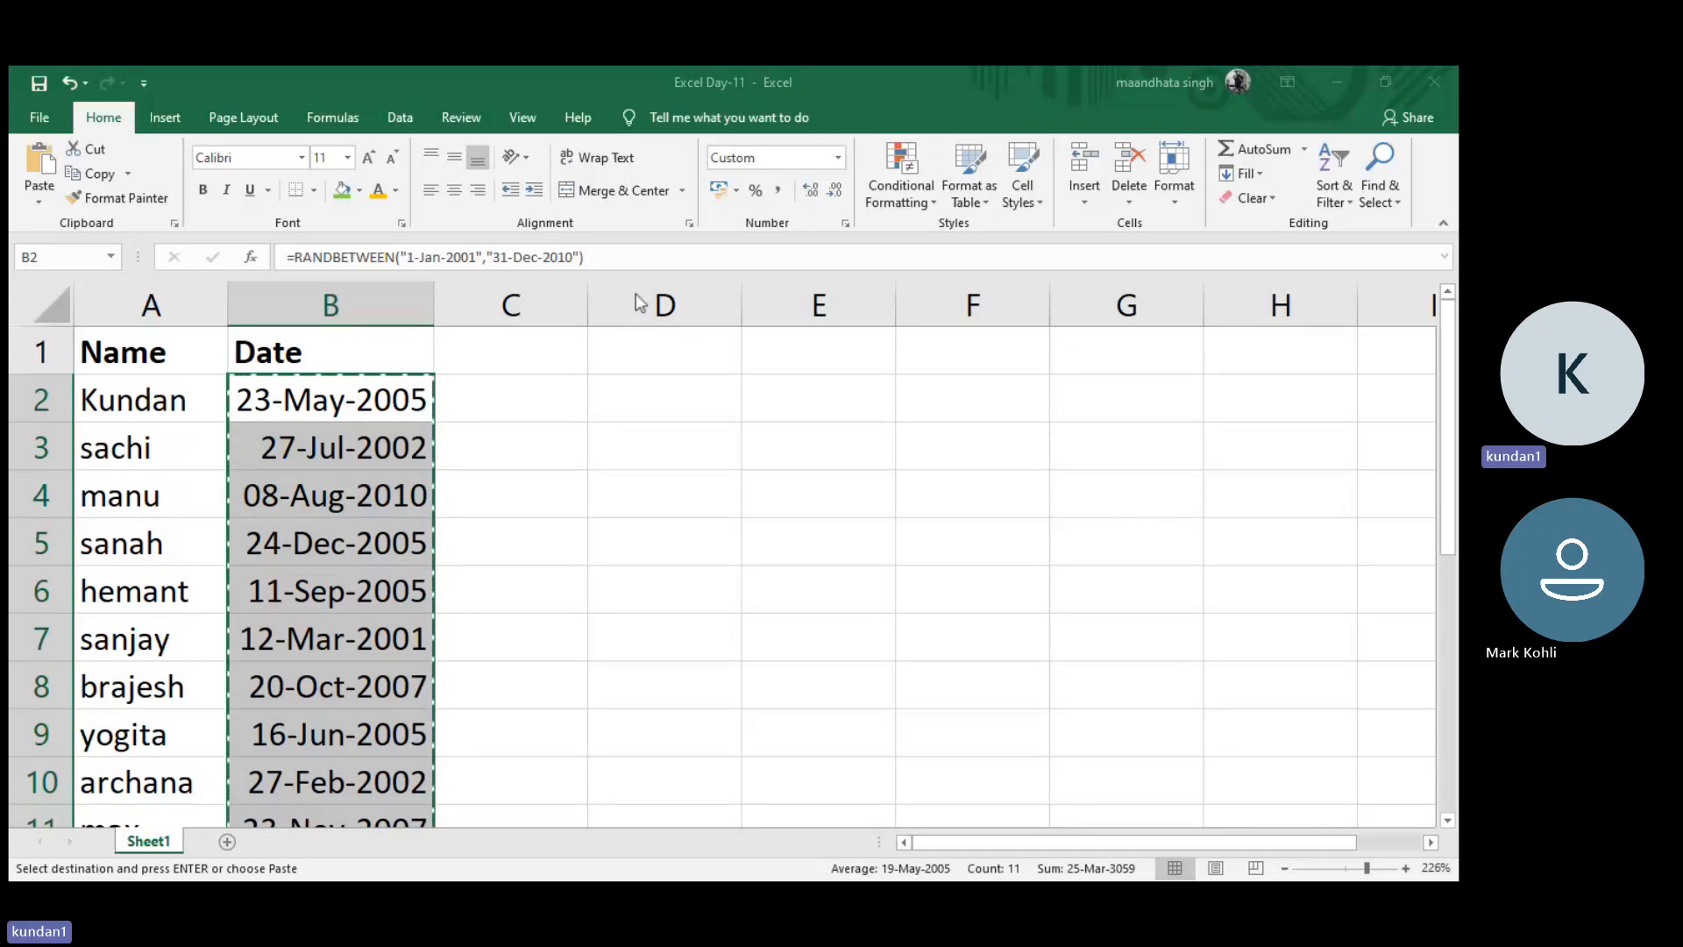
click(862, 510)
click(326, 480)
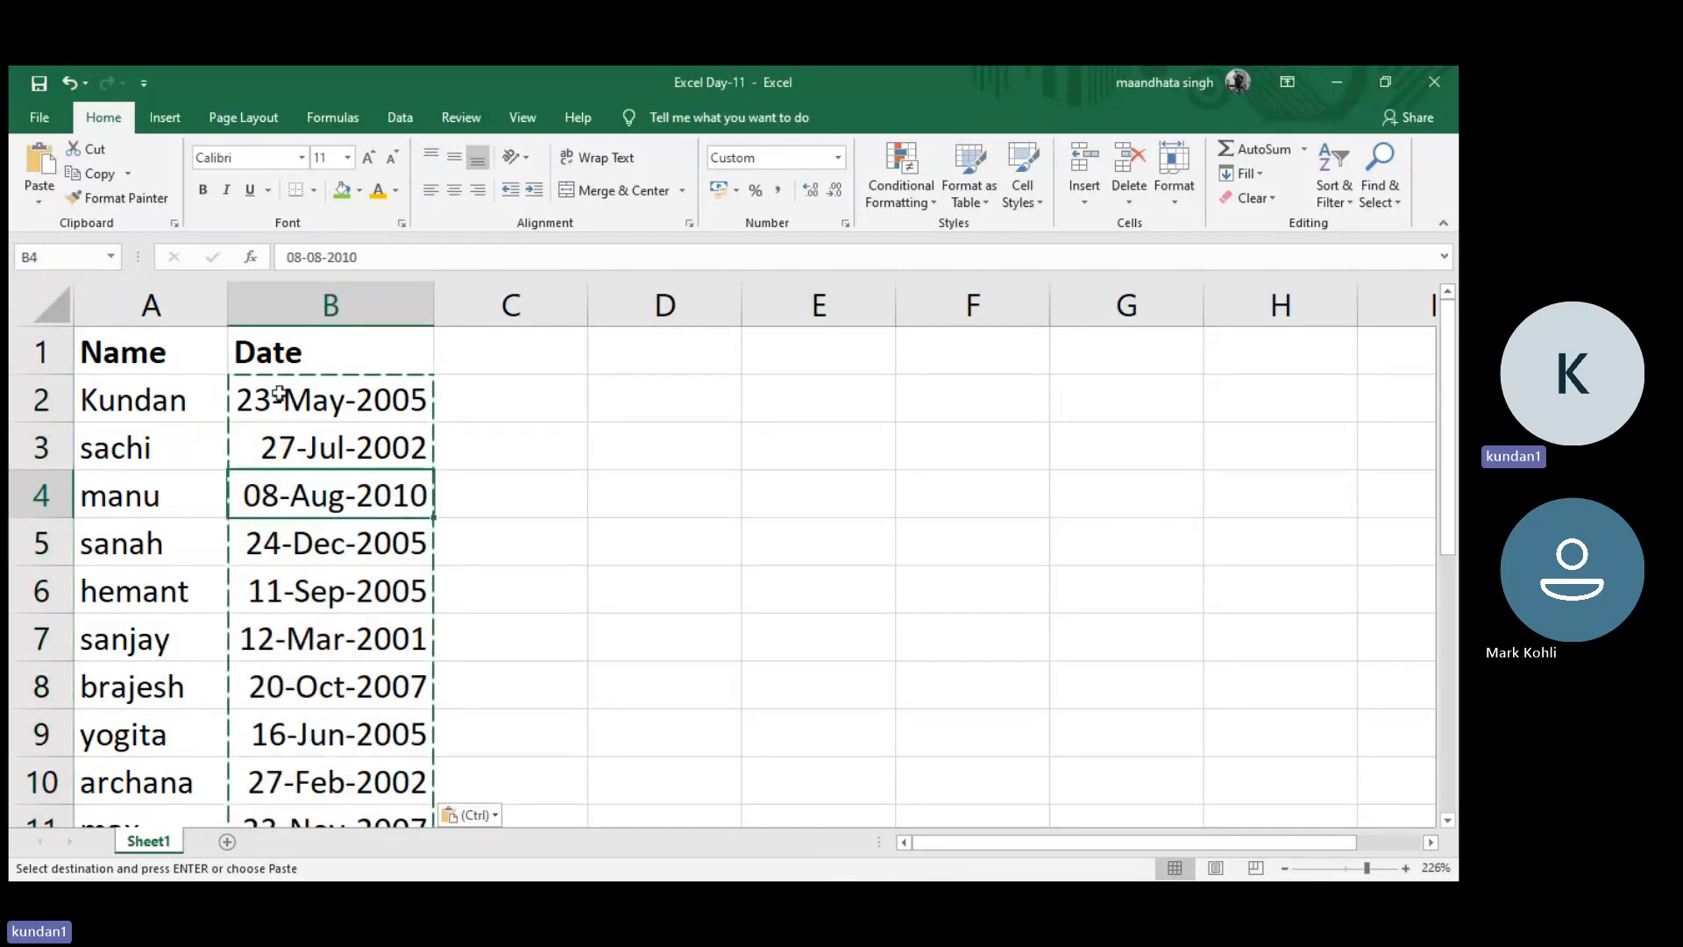
- Apply yellow borders around all cells of the table in A1:B12
click(165, 357)
key(ctrl+shift+Down)
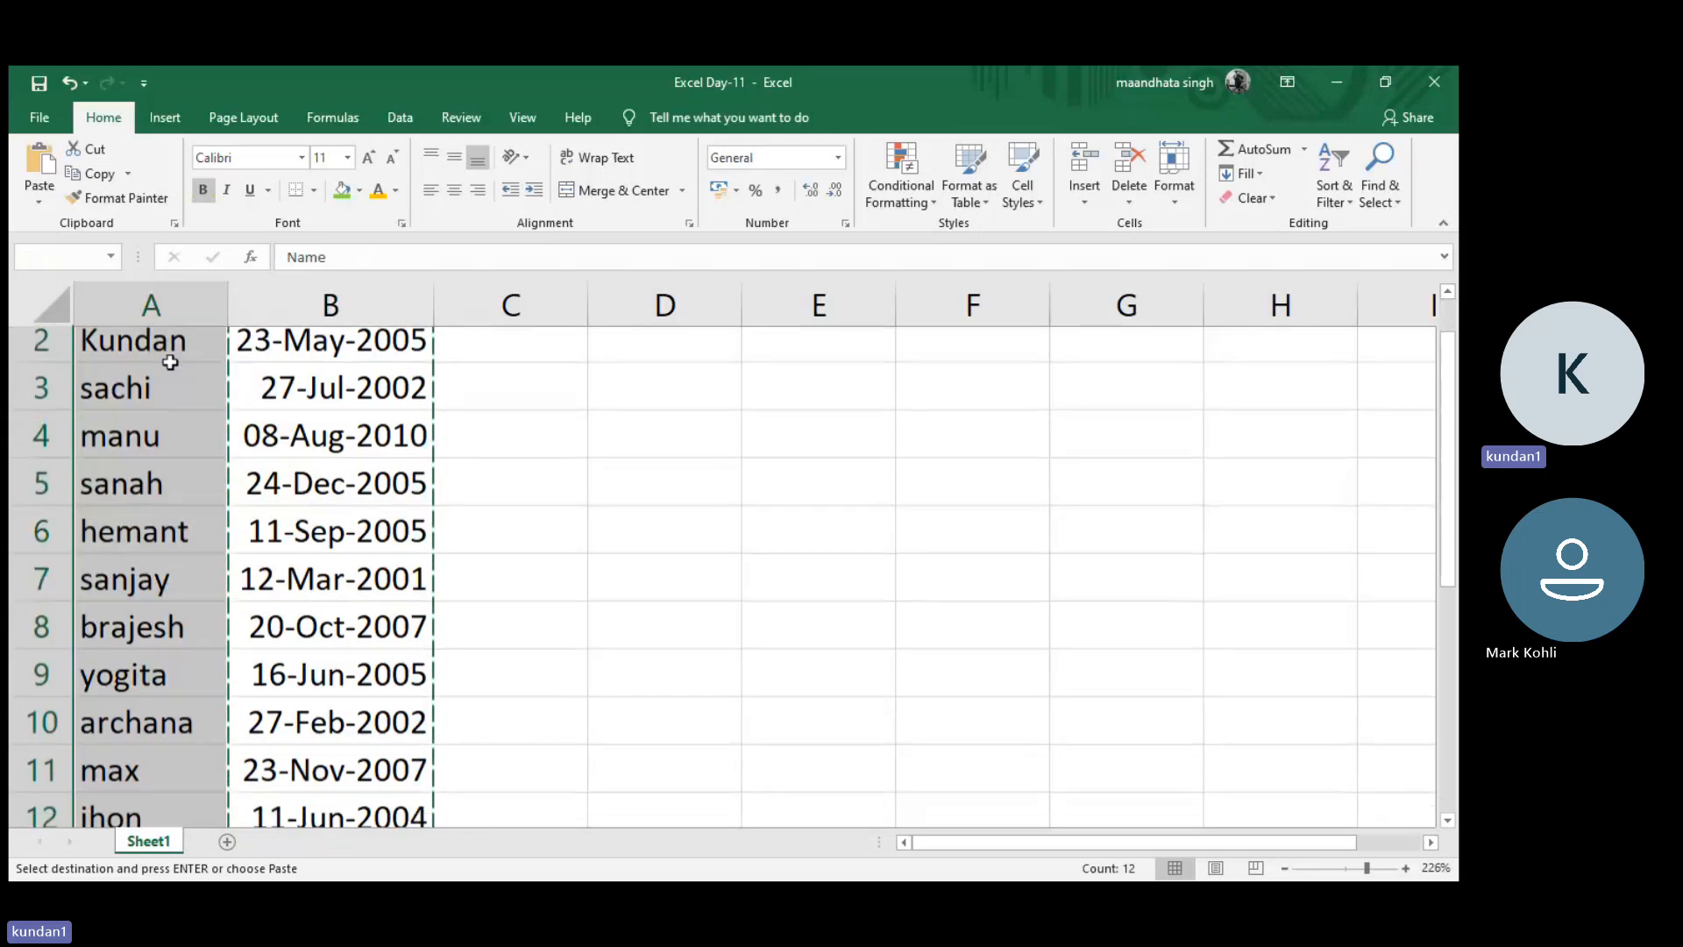
key(shift+Right)
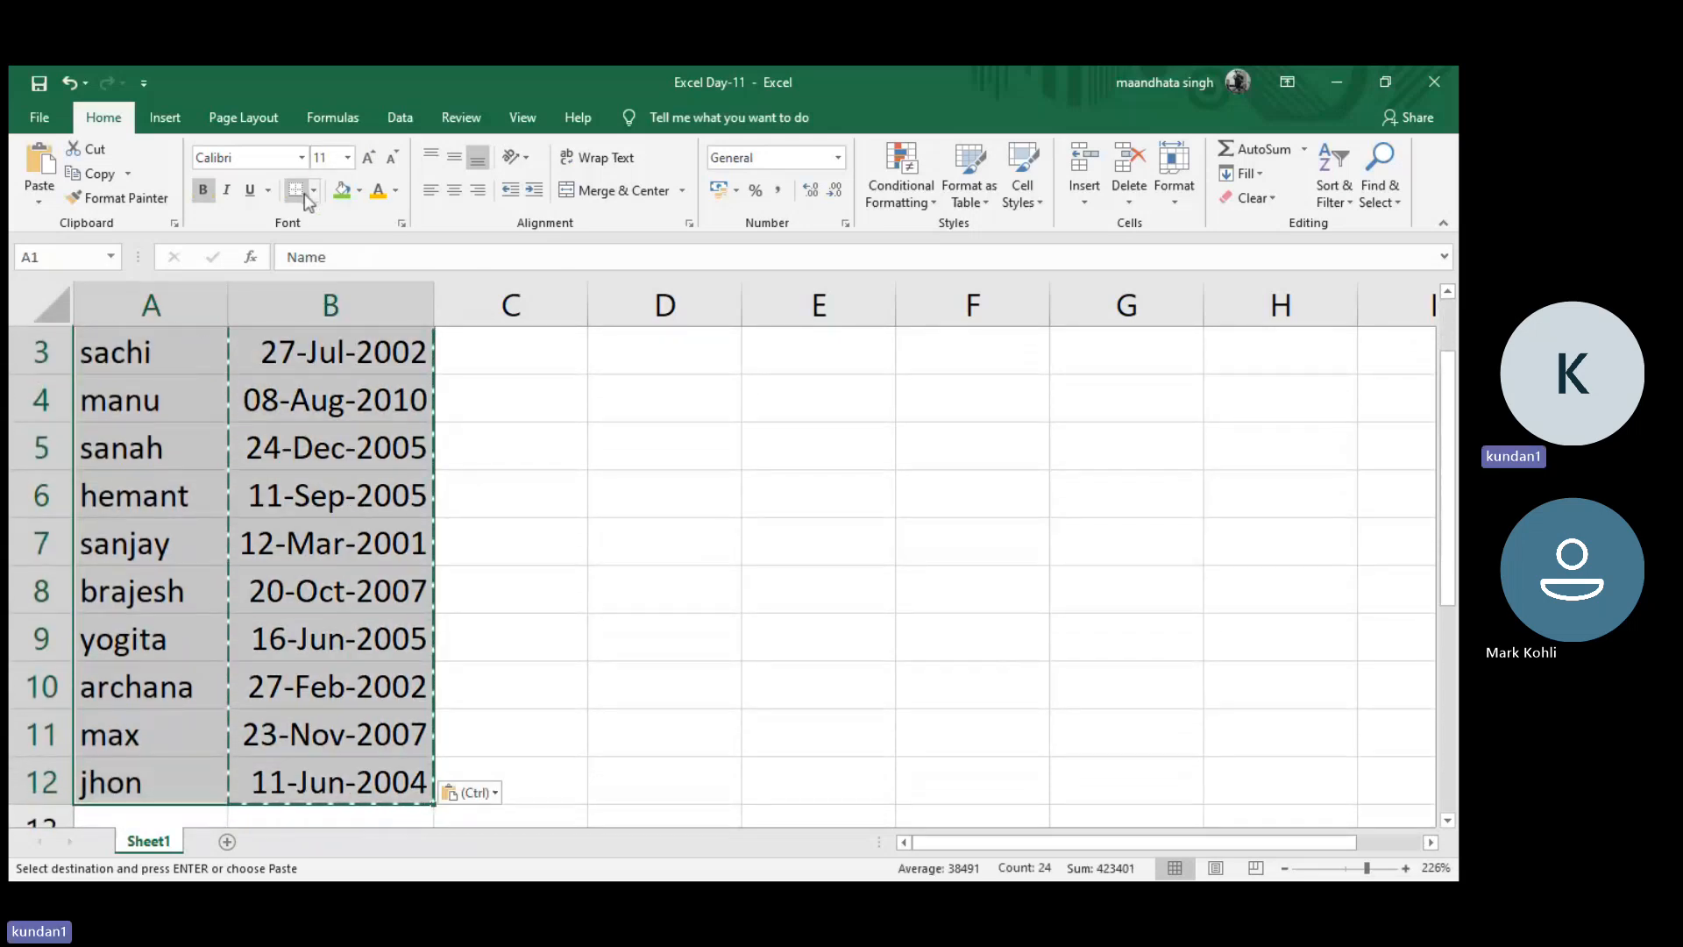
click(312, 193)
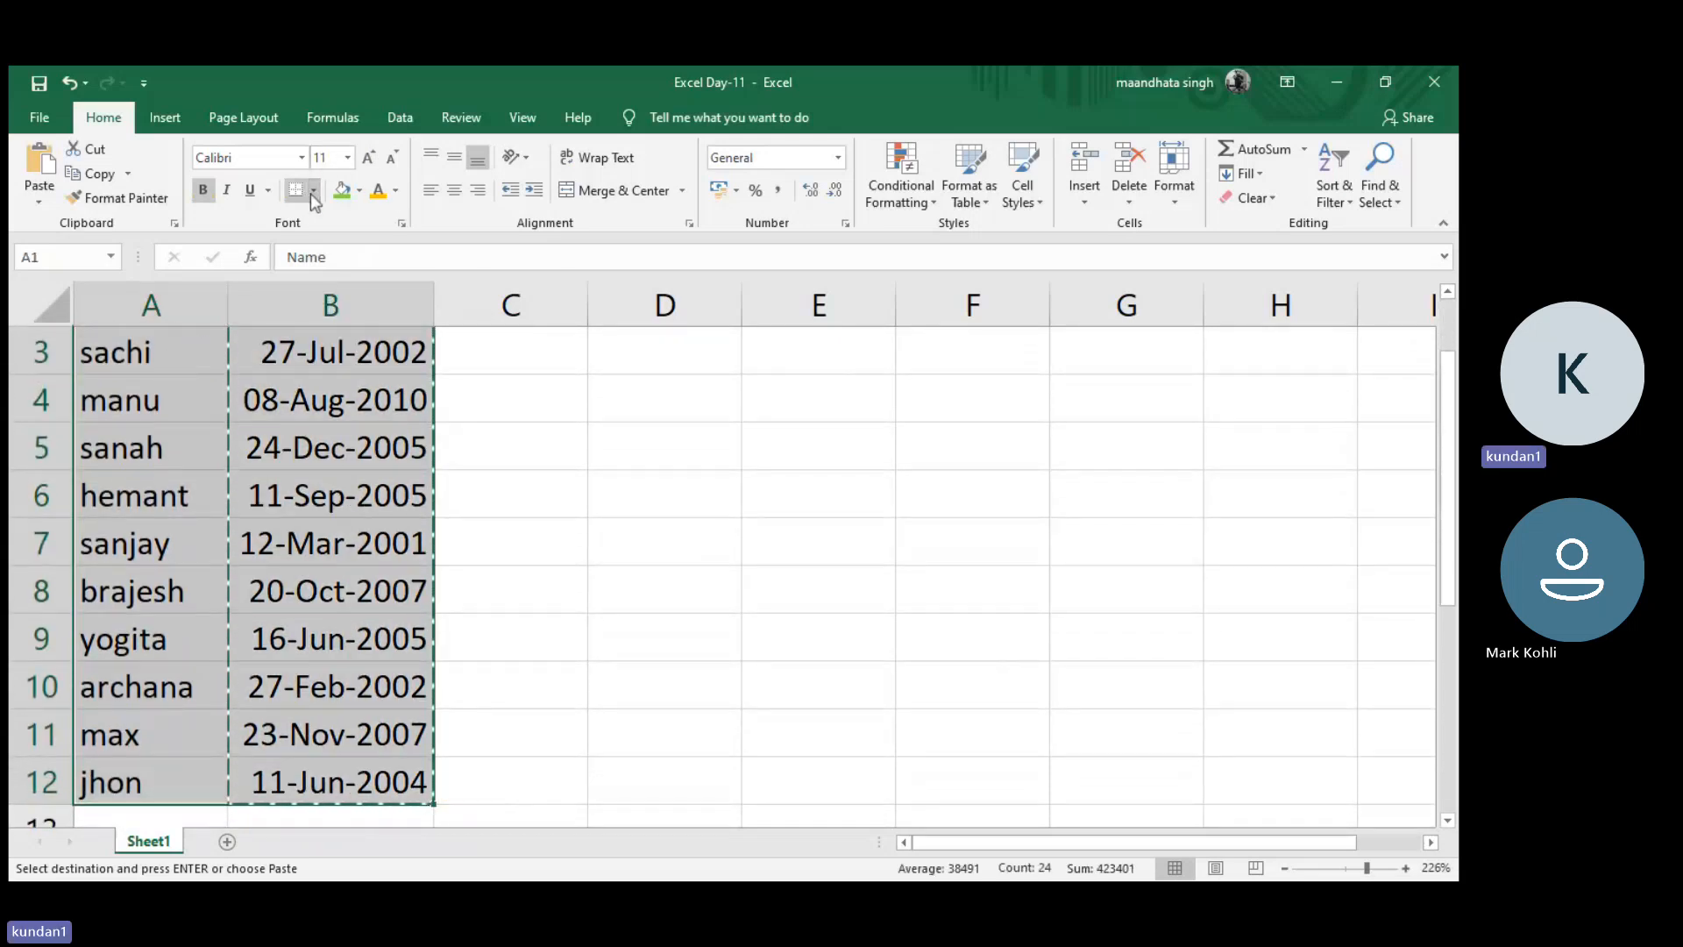
click(380, 379)
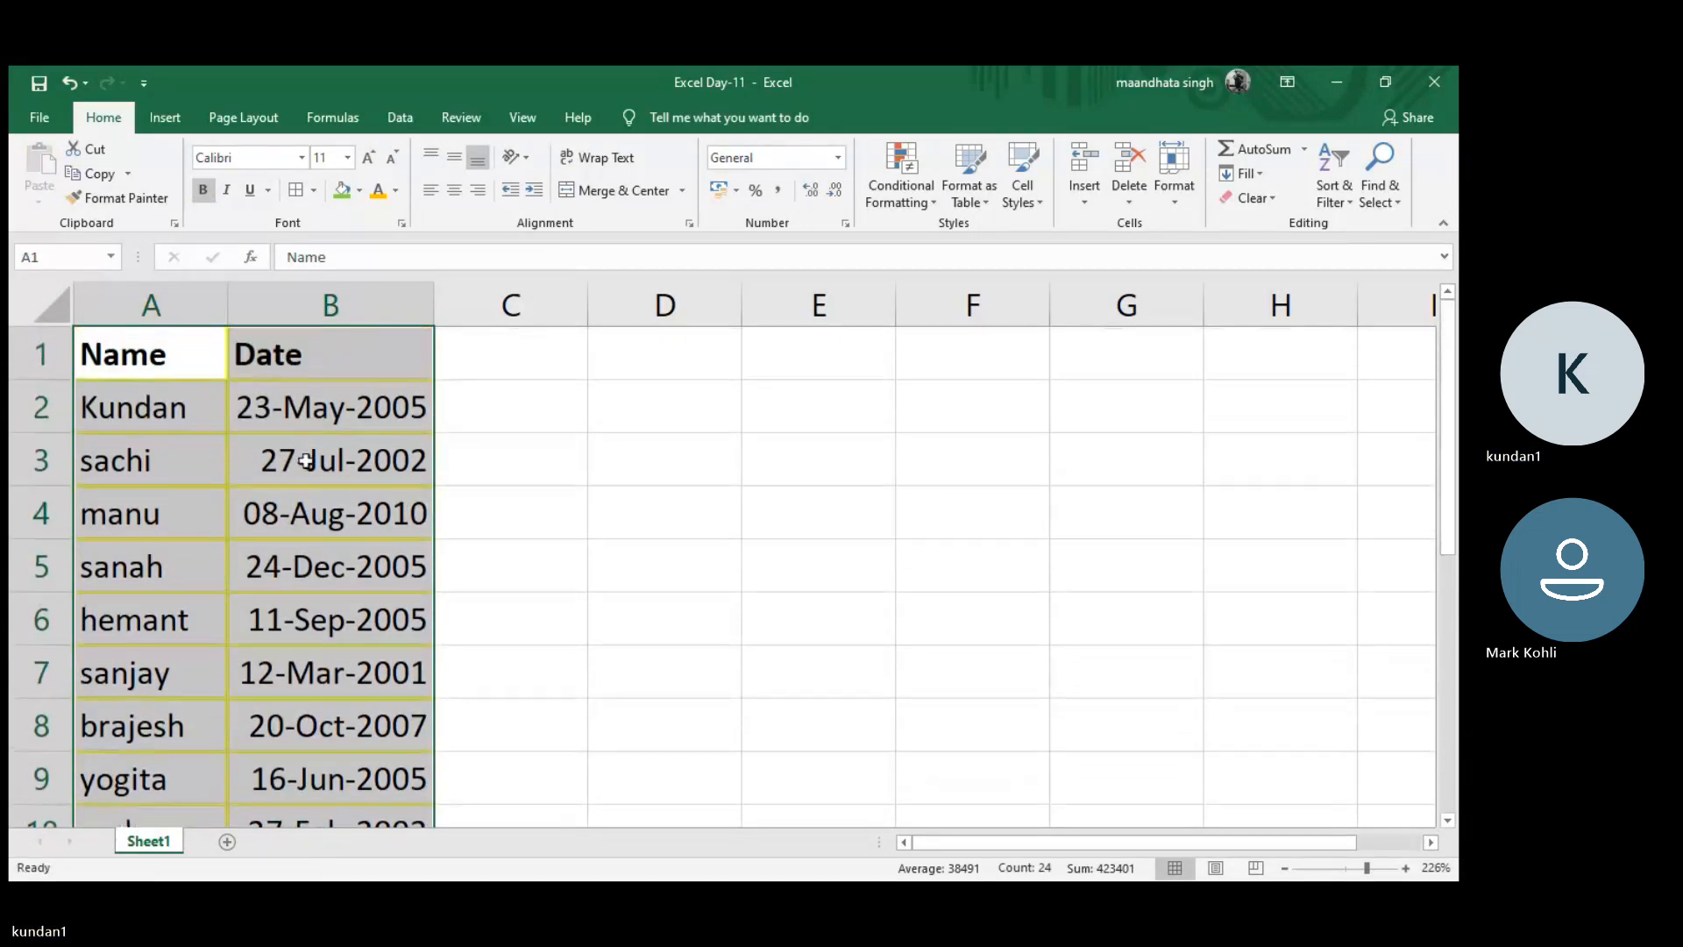
click(515, 435)
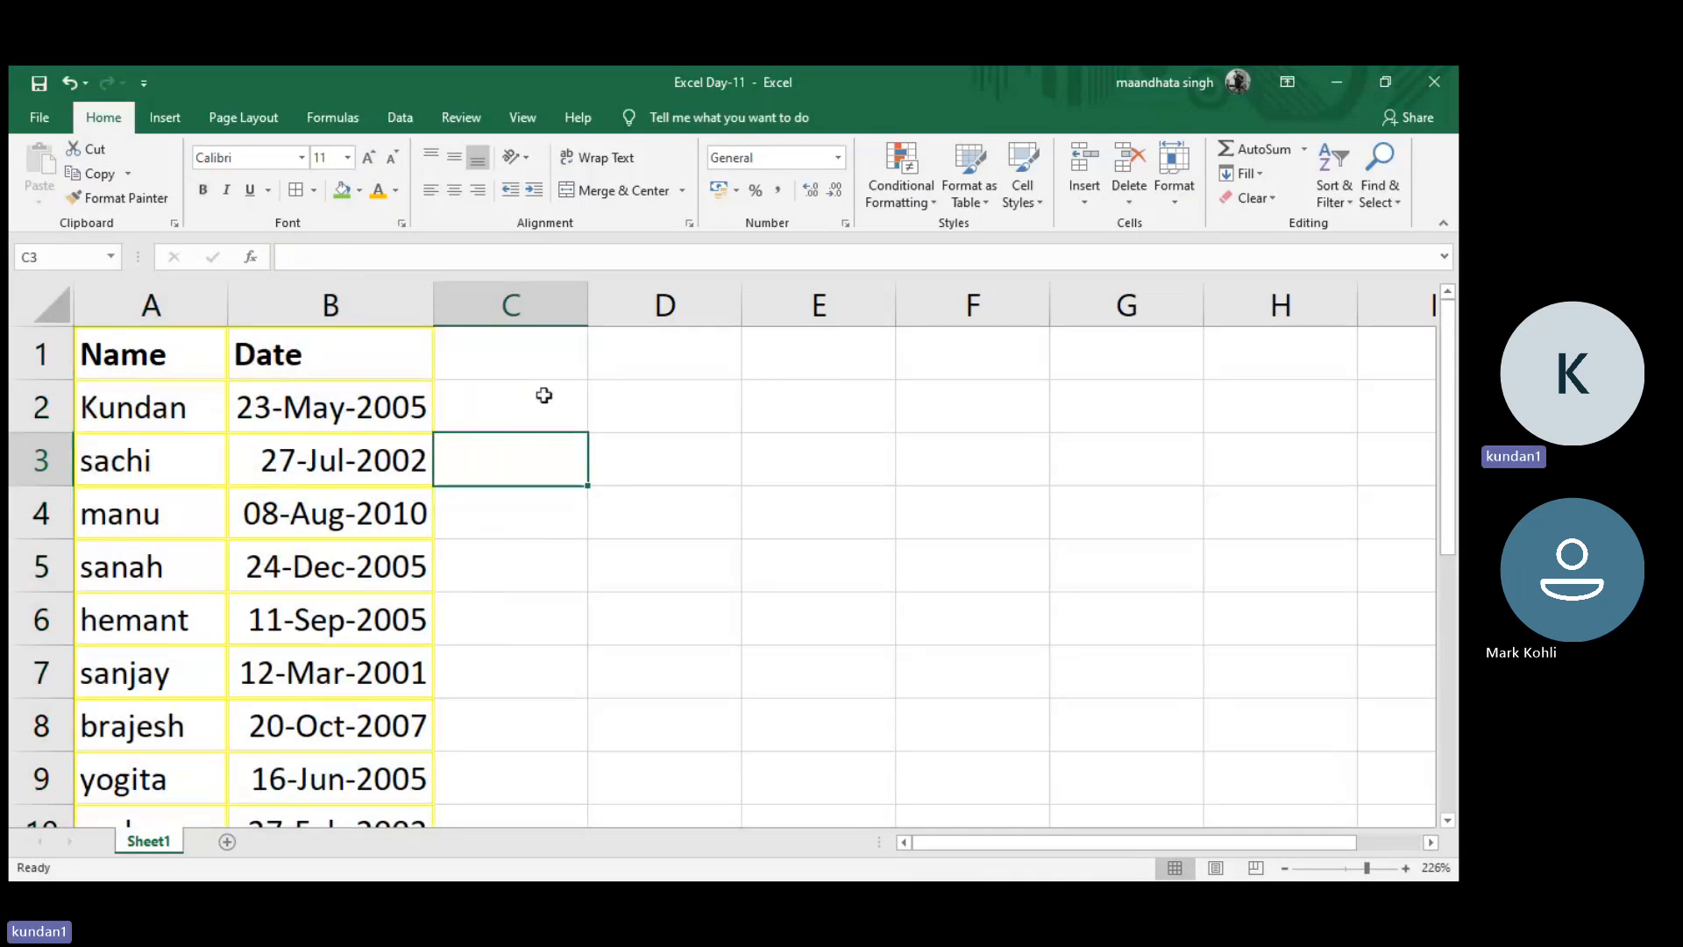
click(192, 374)
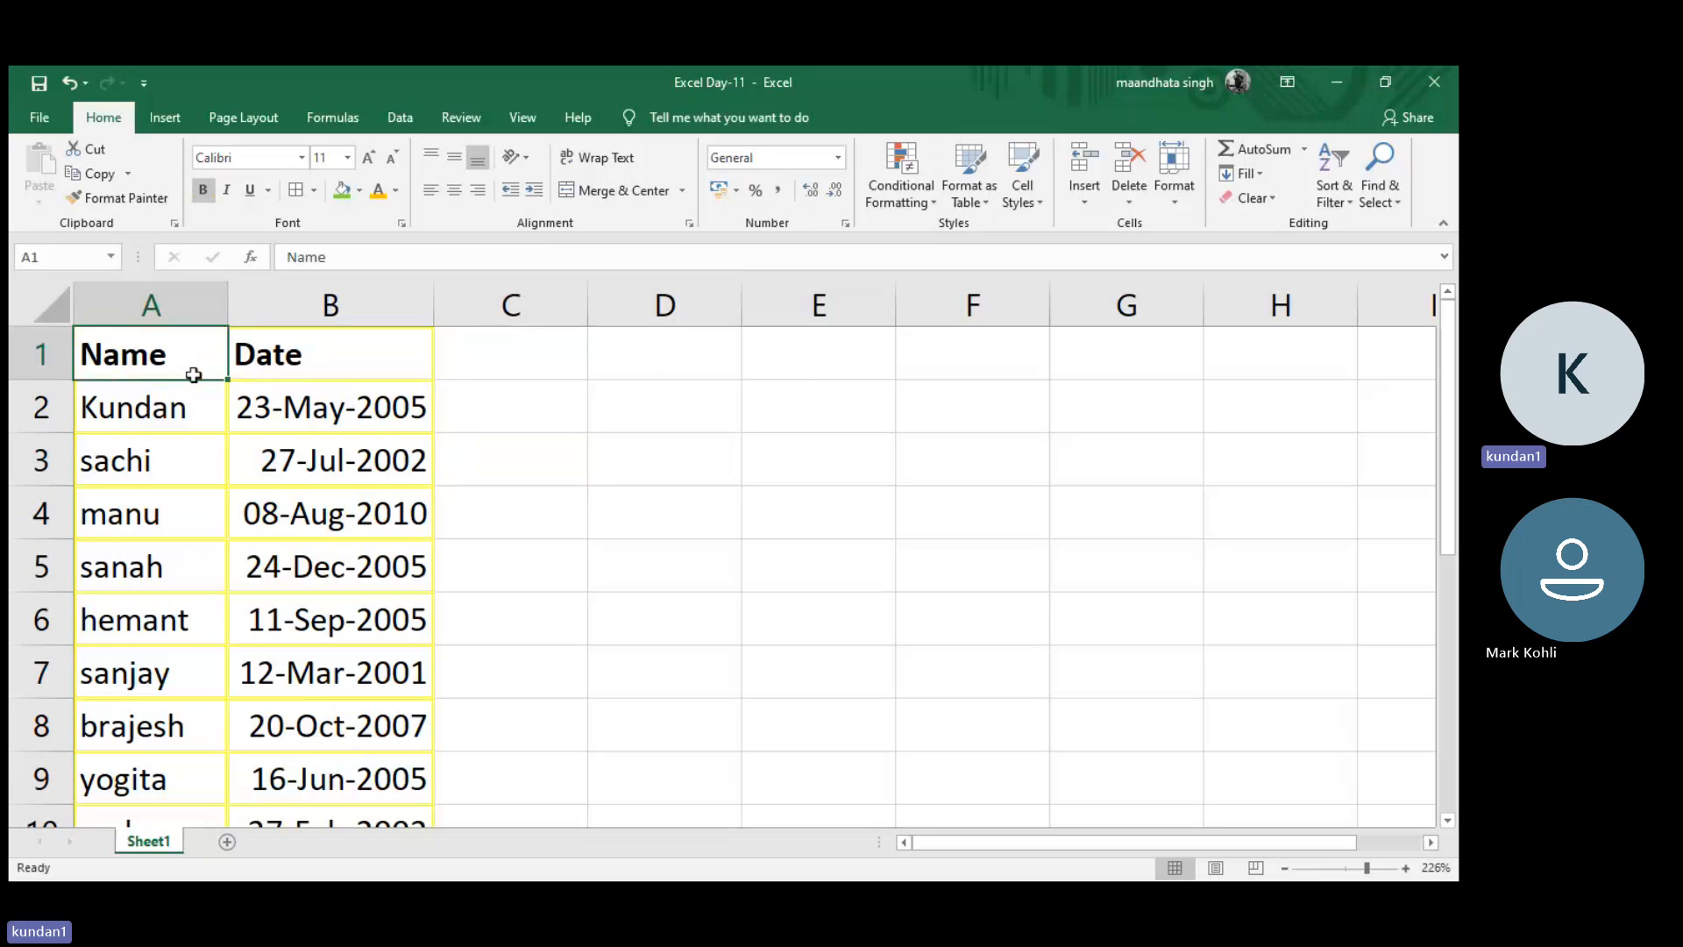
key(ctrl+shift+End)
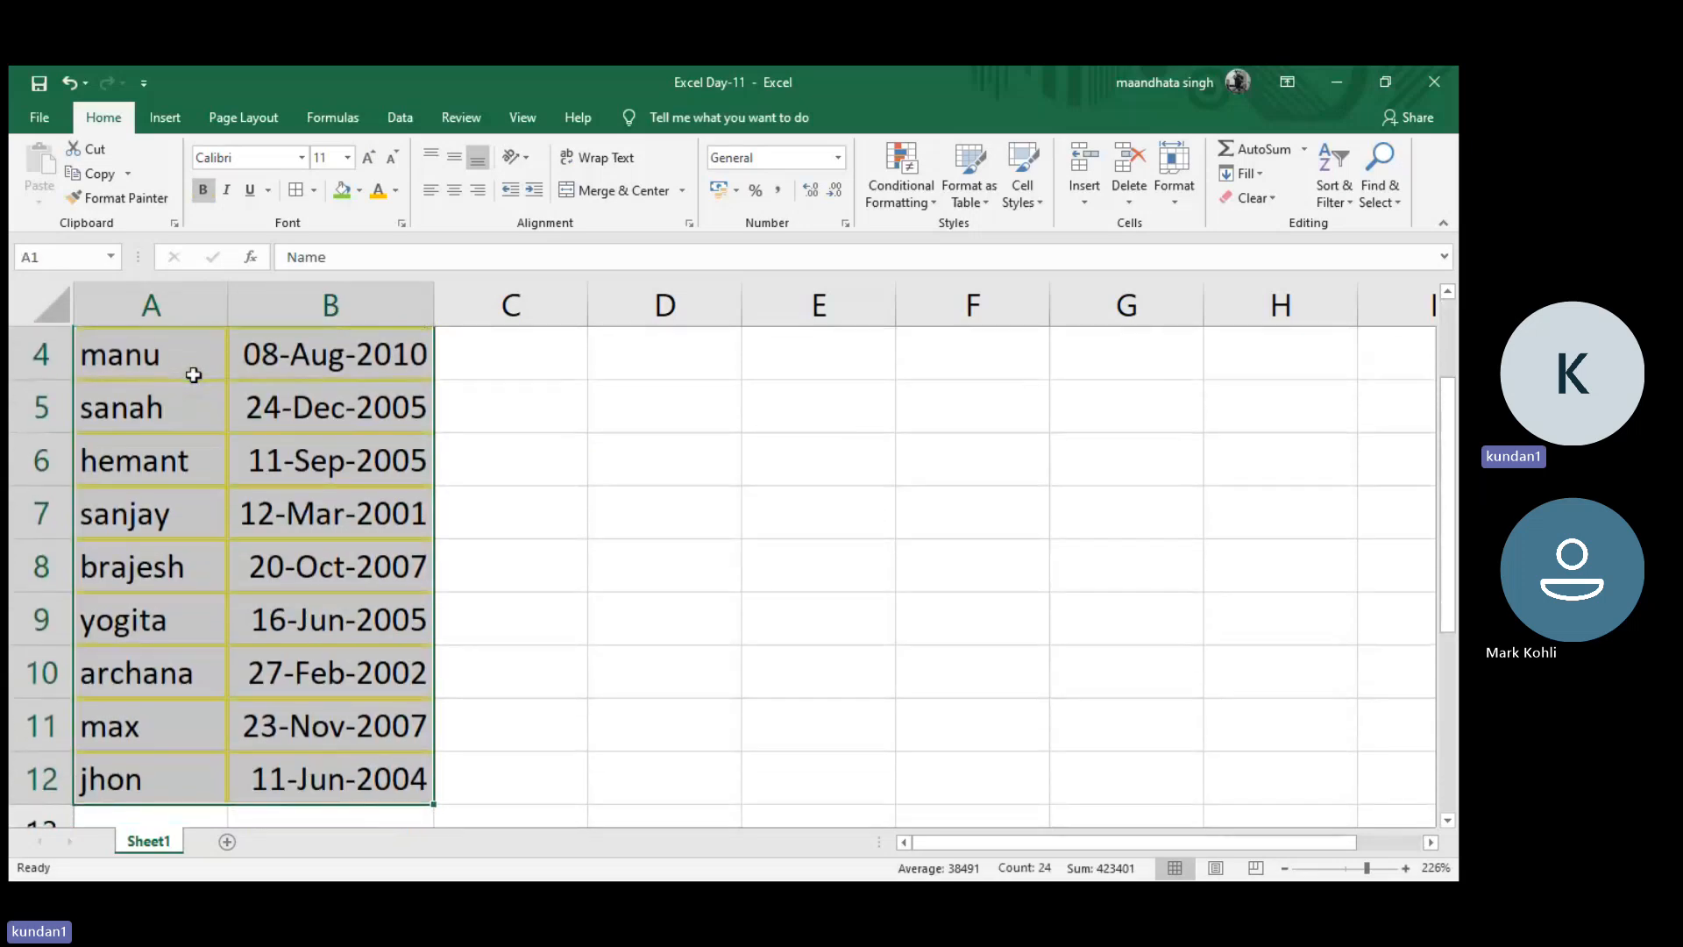
click(474, 386)
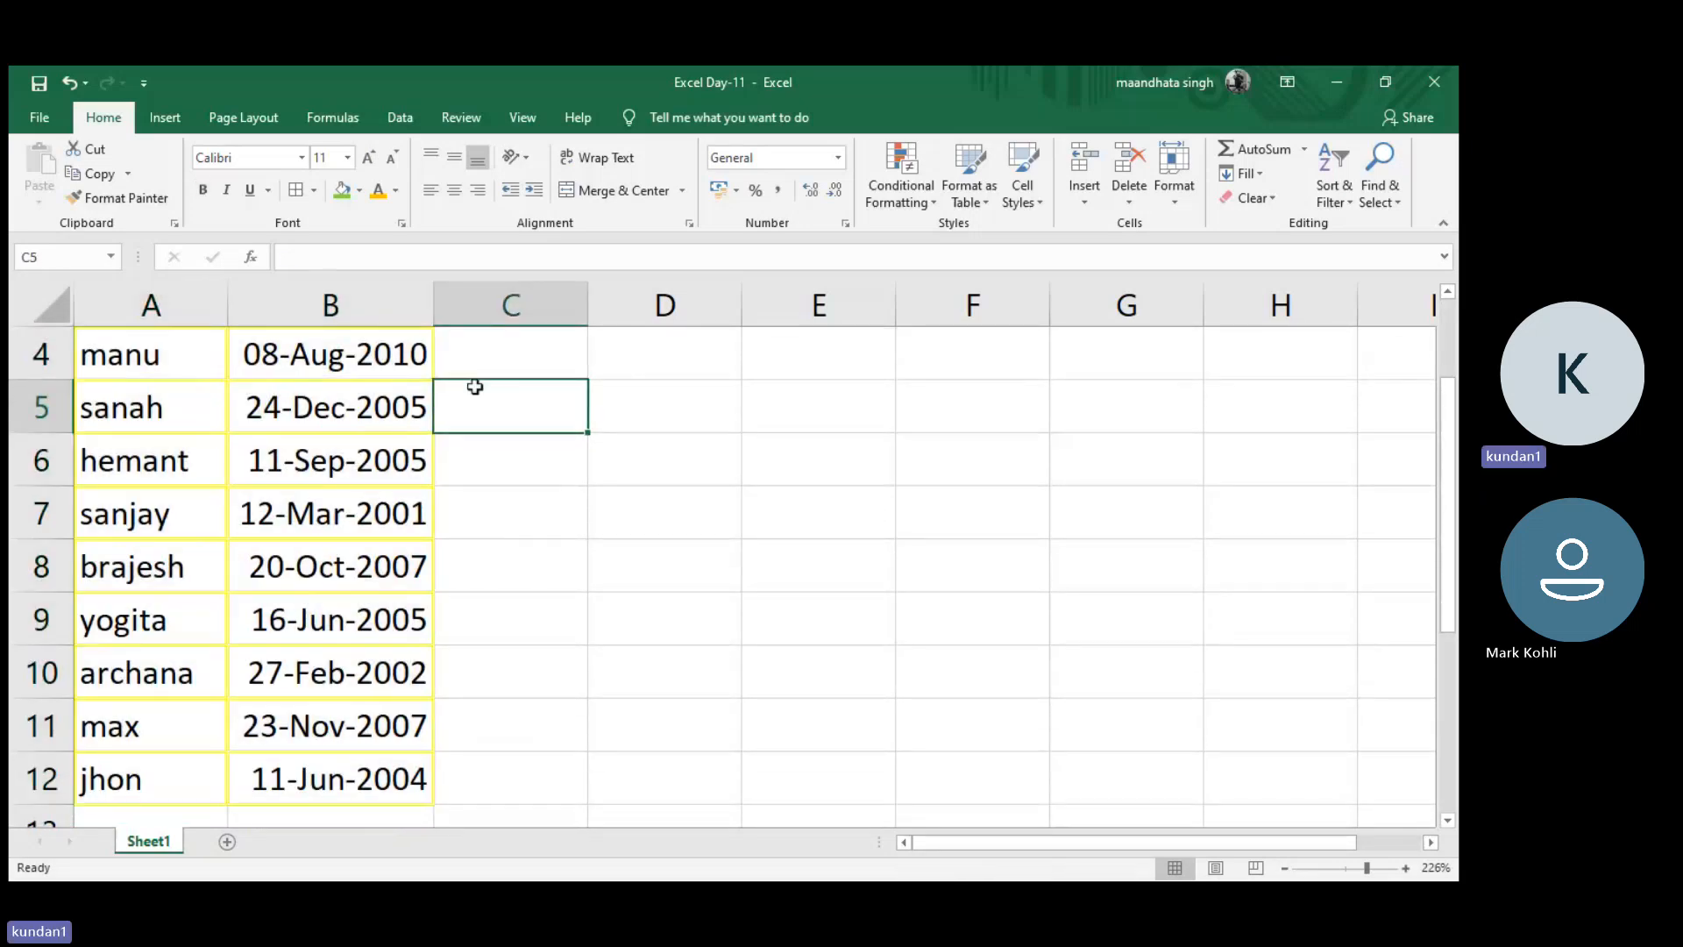
scroll(475, 387, up, 1)
click(523, 357)
click(671, 419)
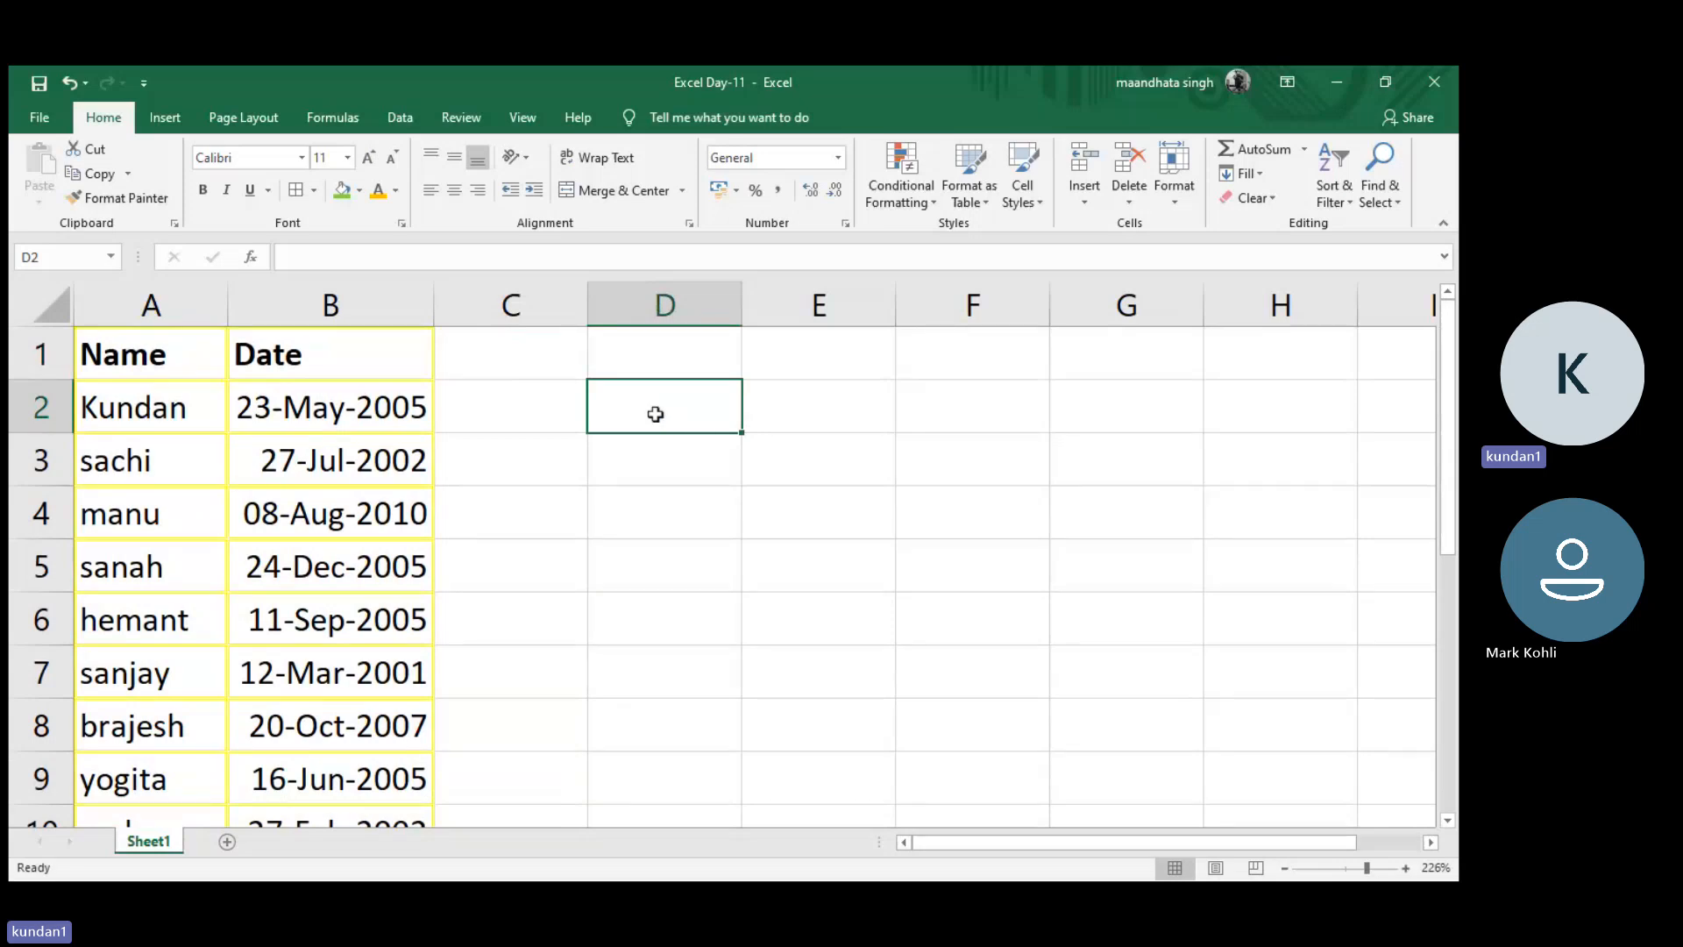
- Enter the header "Insurance Start Date" in C1 and fit column C's width to it
click(542, 355)
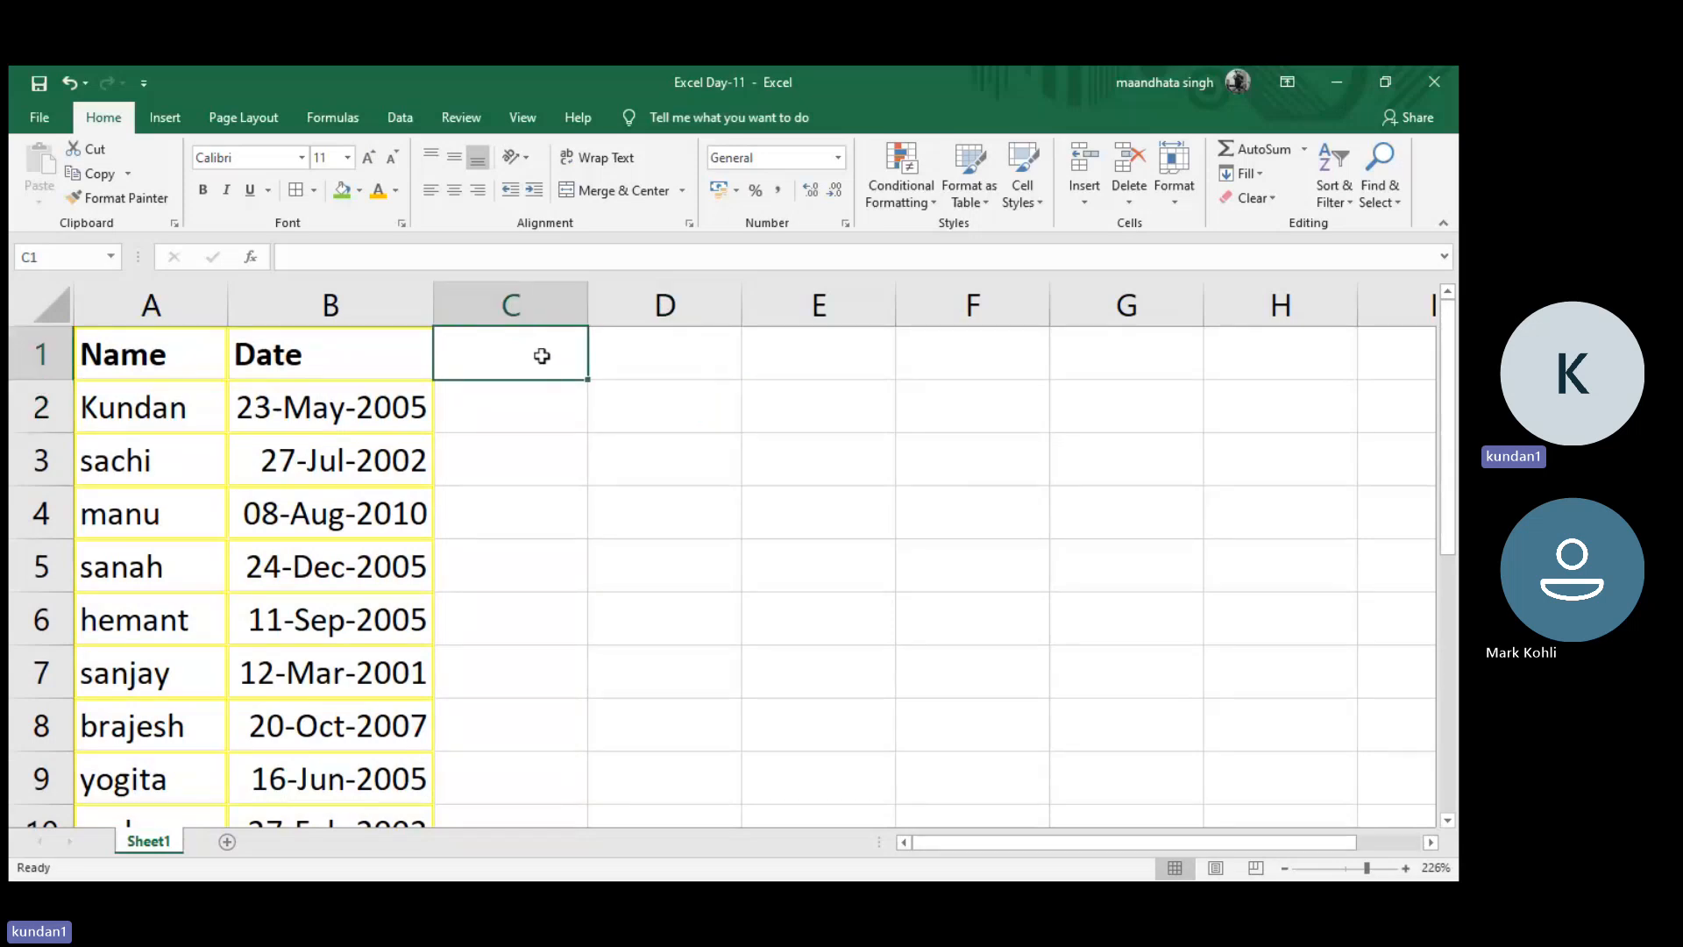
text(T)
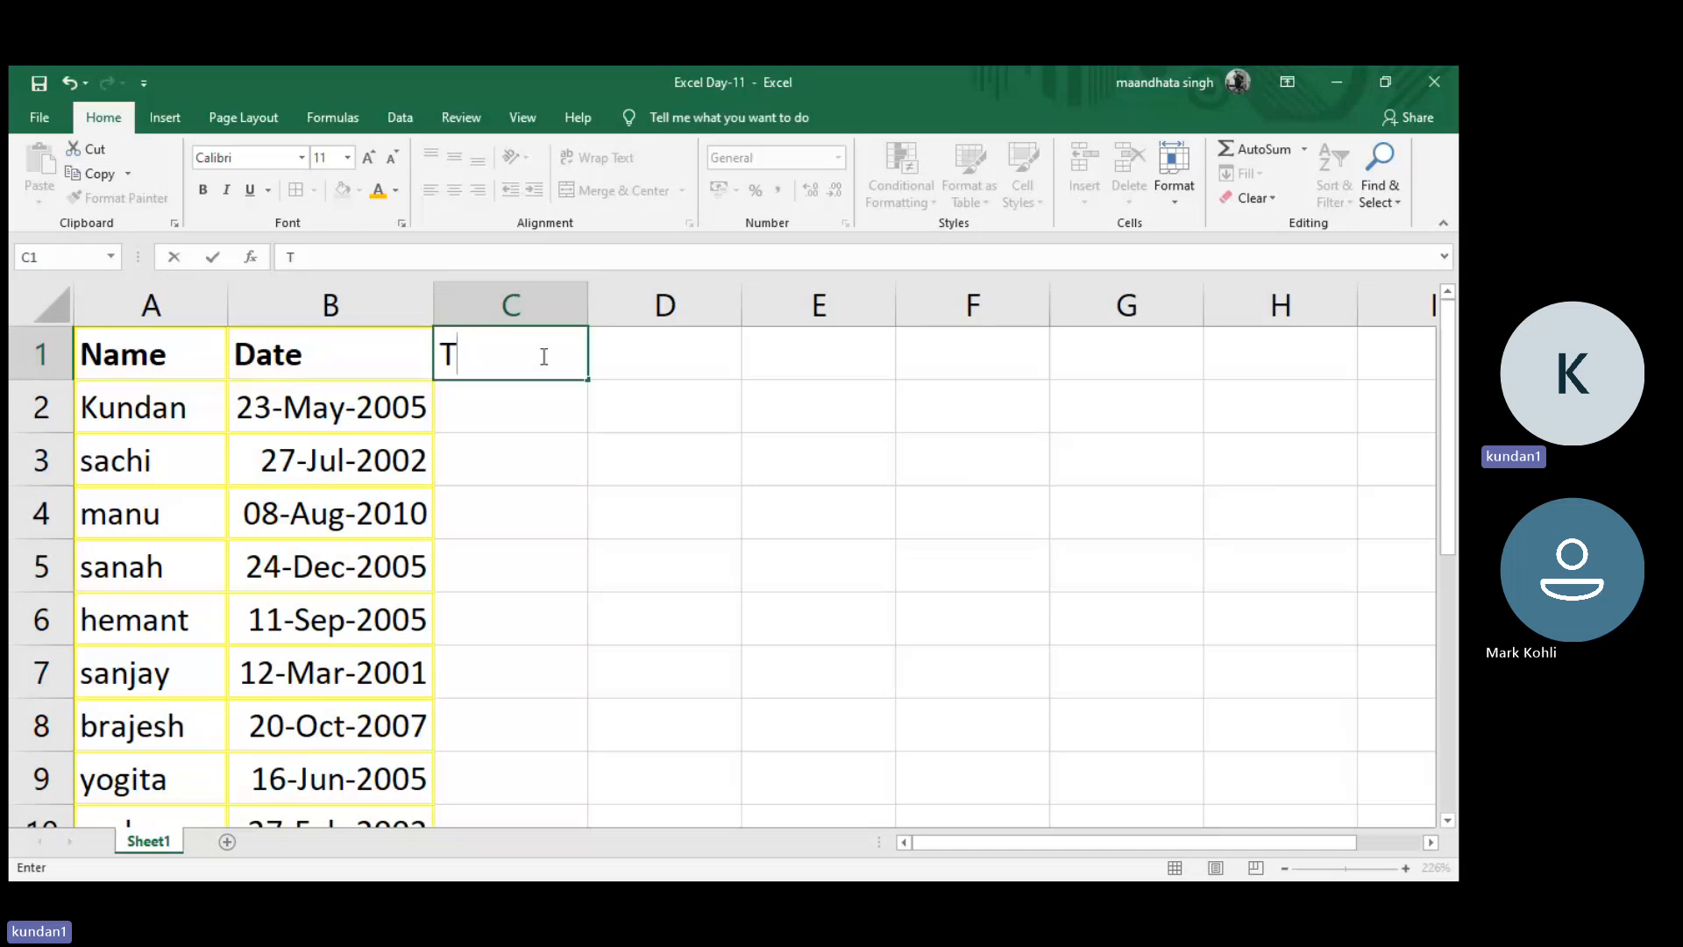
text(od)
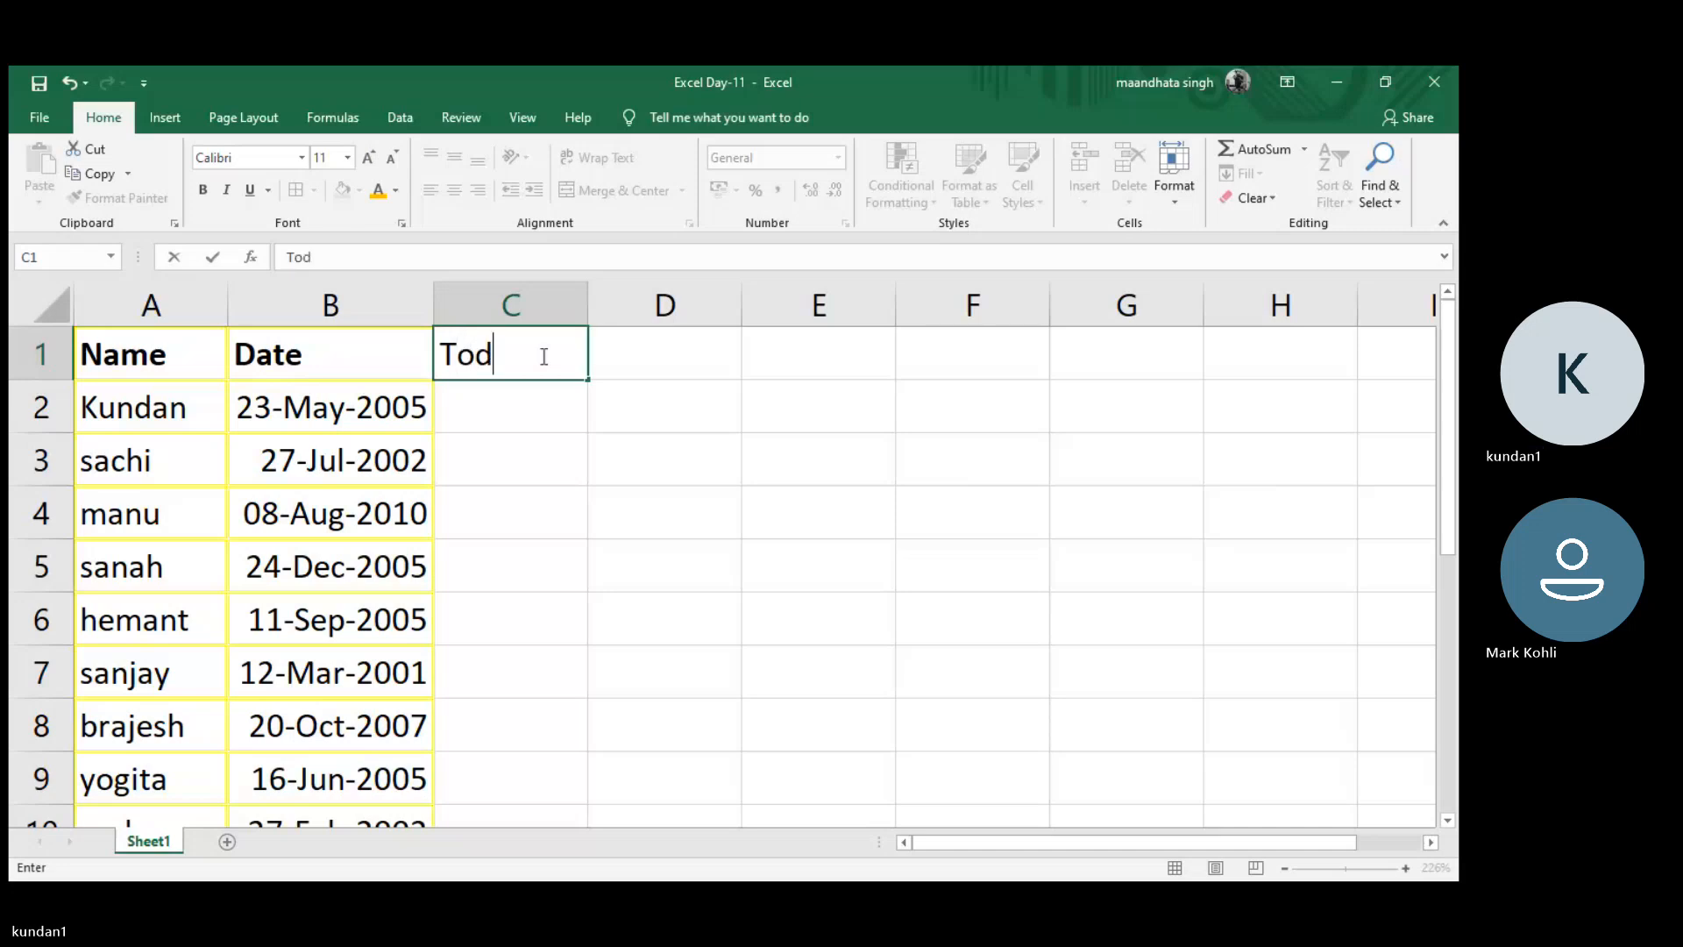
key(BackSpace)
key(BackSpace)
key(BackSpace)
text(Ins)
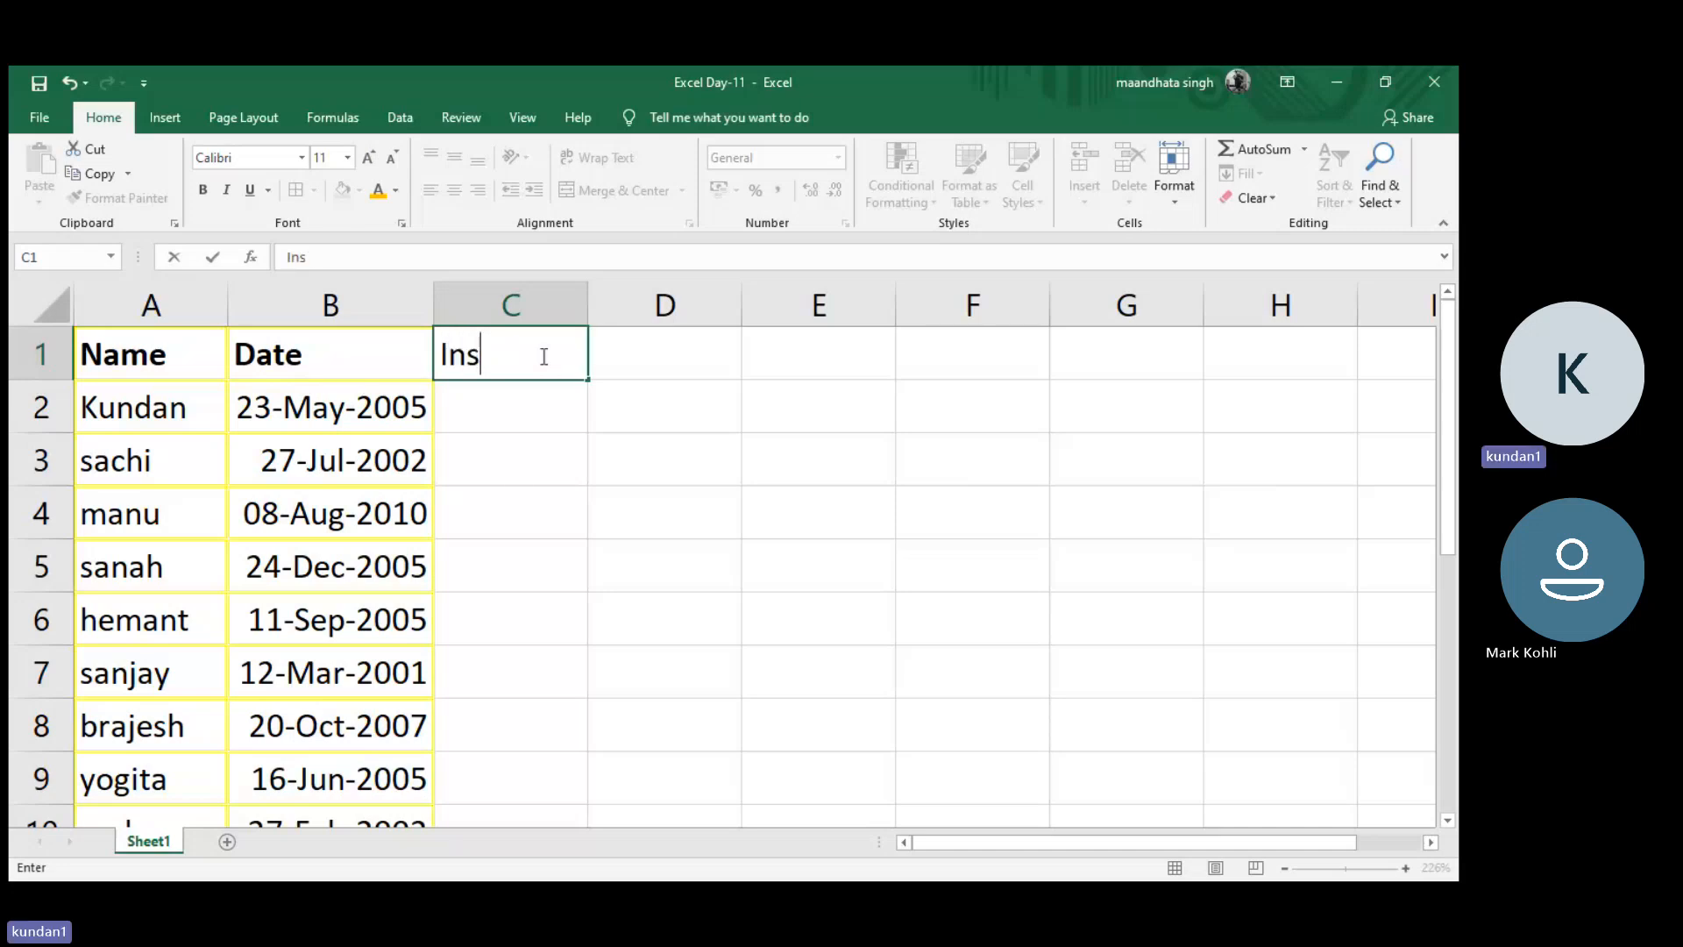
text(urance Star)
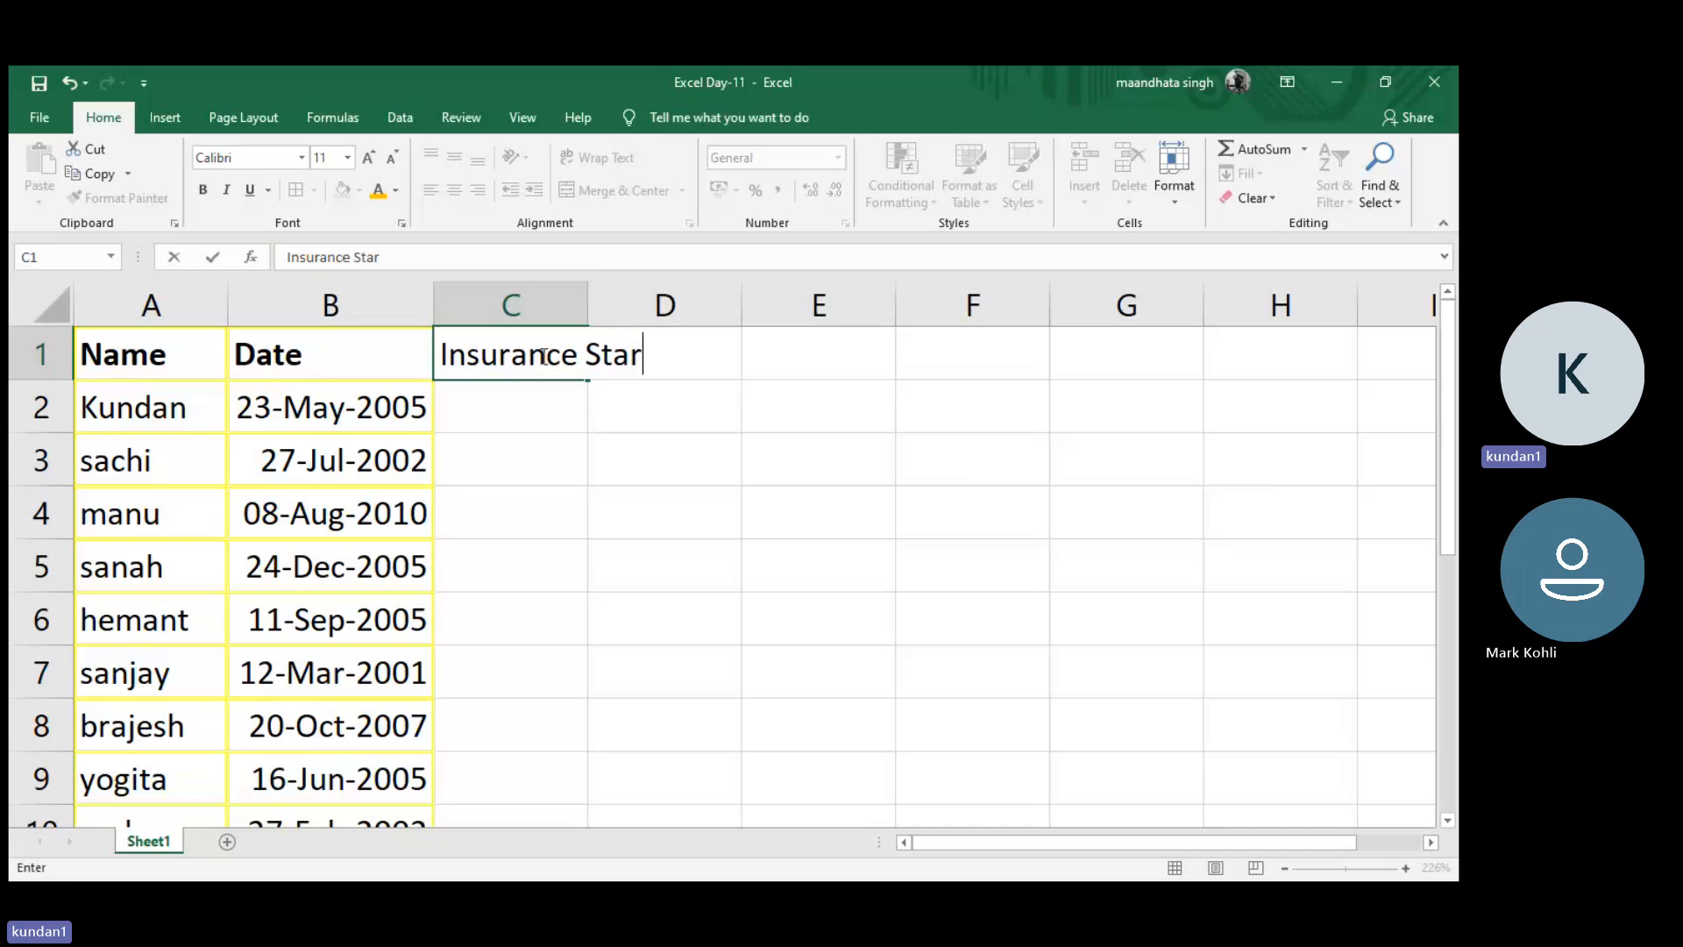
text(t Date)
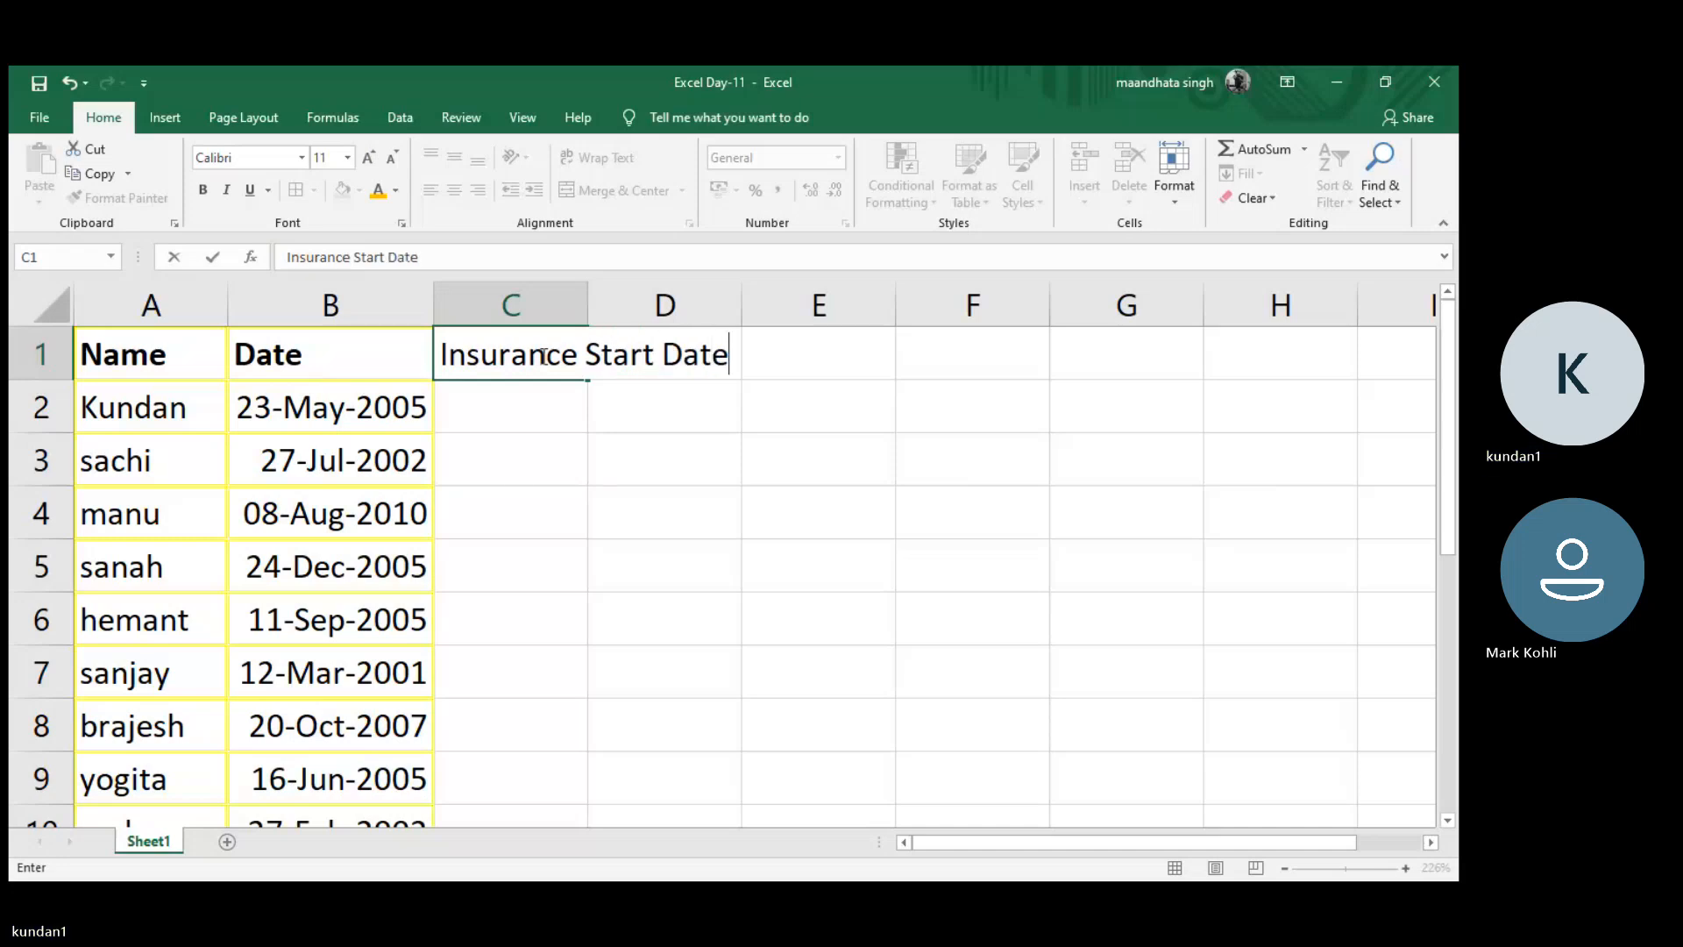
key(Return)
double_click(587, 305)
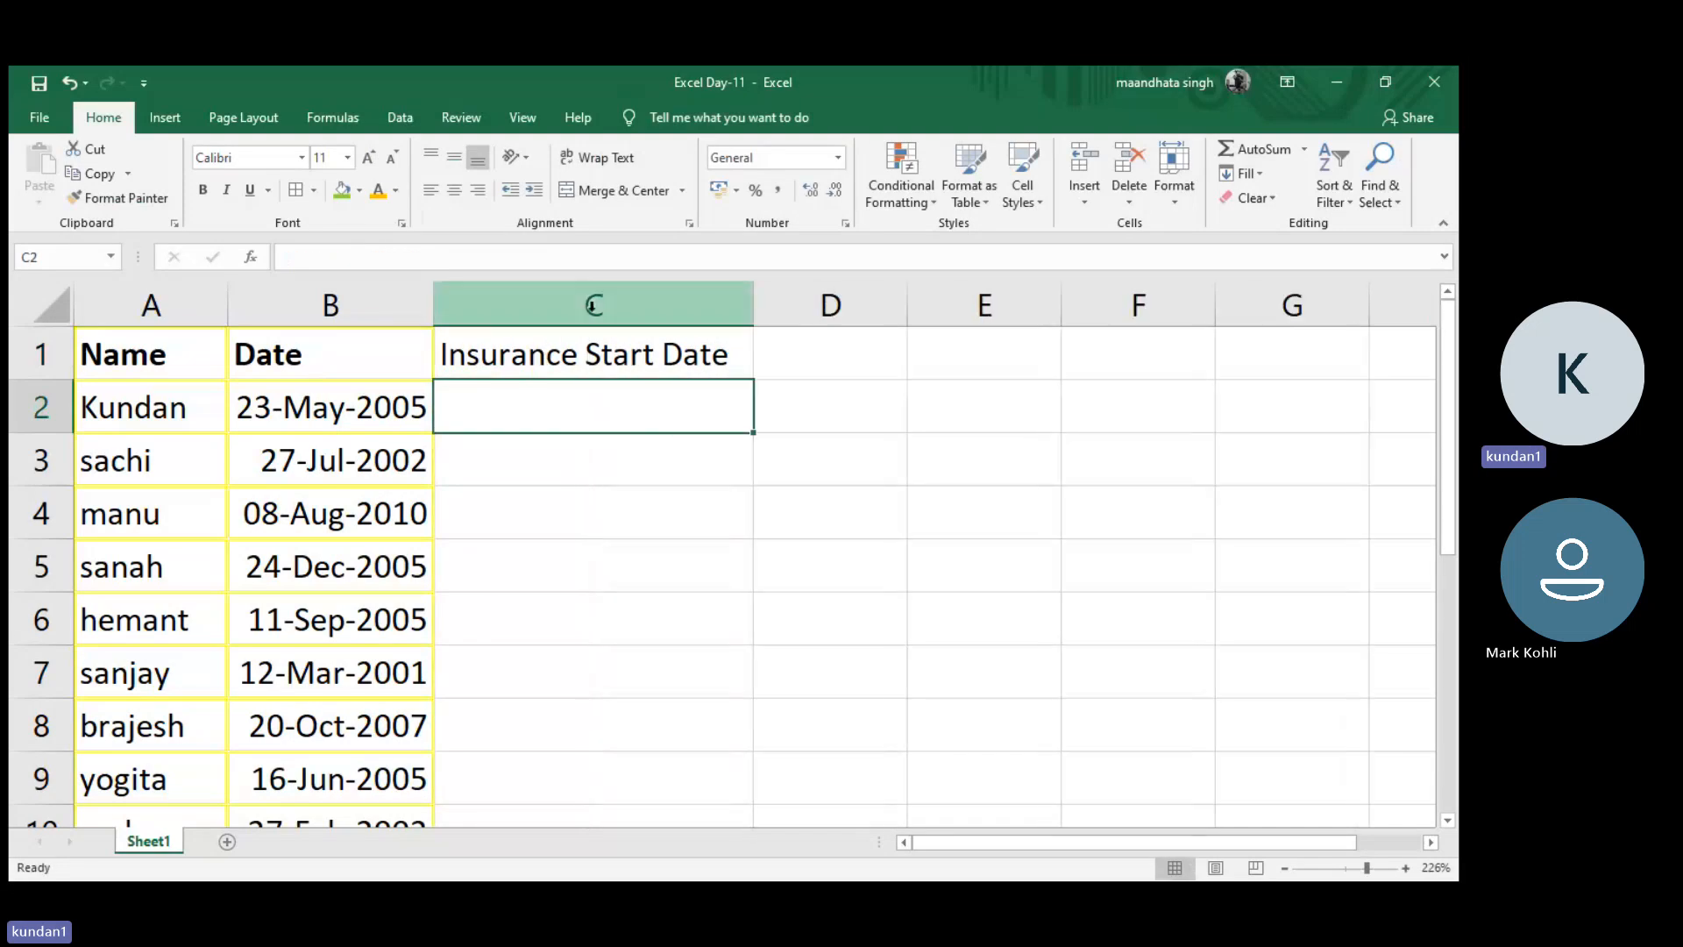
- Enter the header "Insurance End Date" in D1 and fit column D's width to it
click(804, 358)
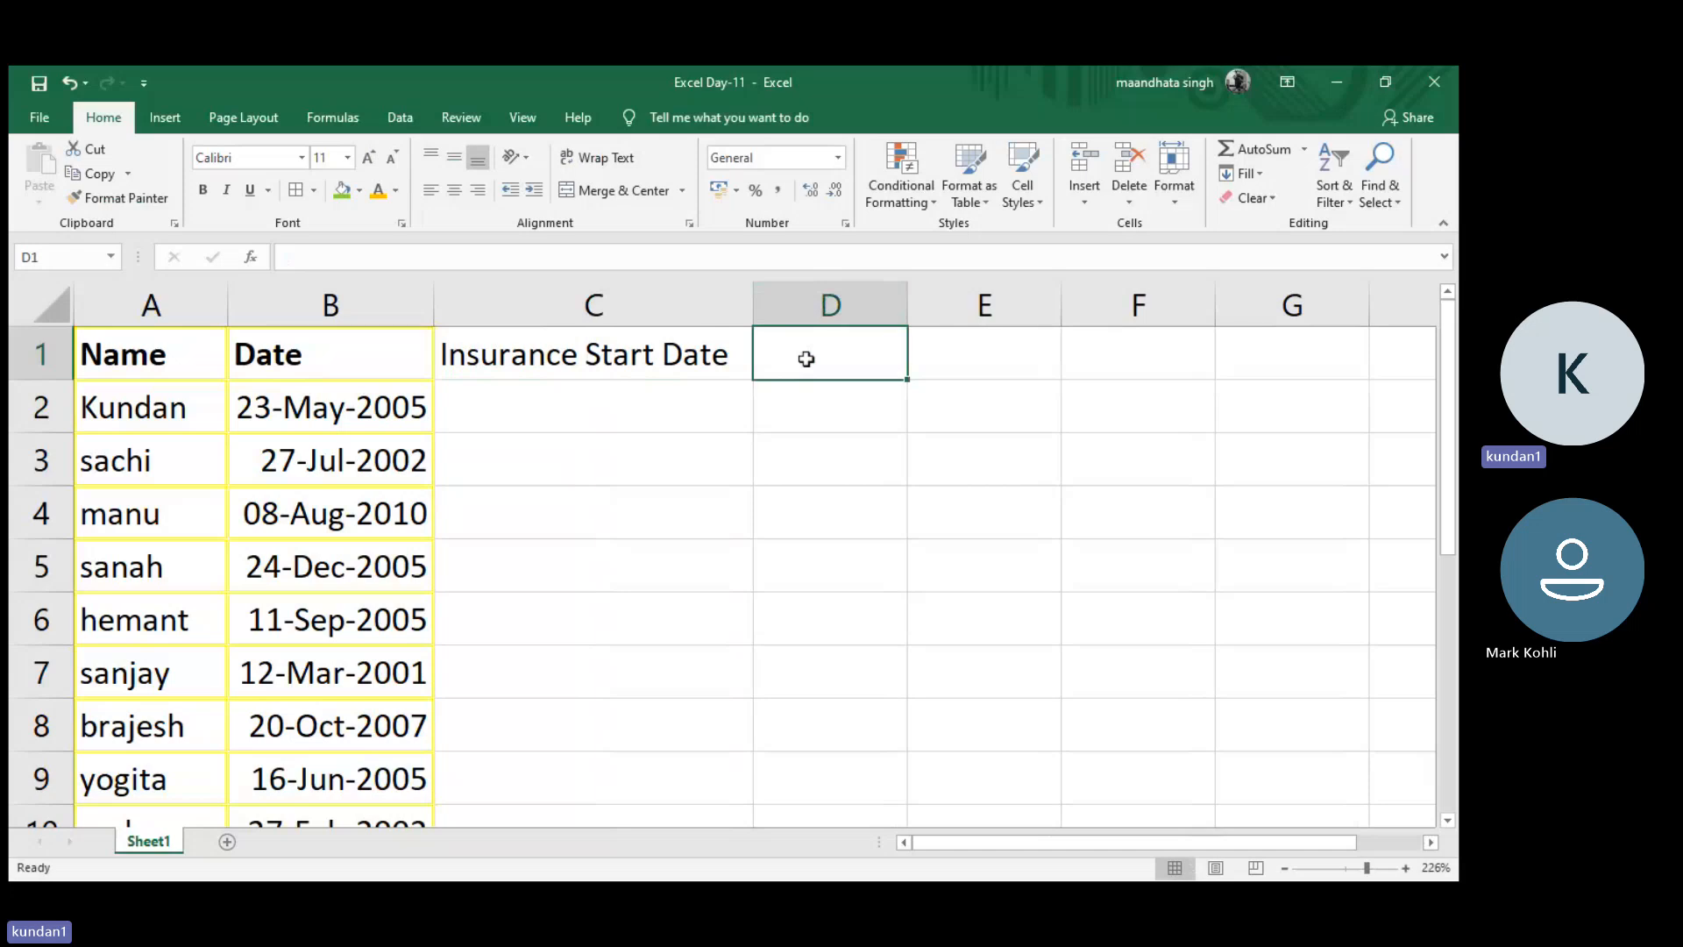
text(Insu)
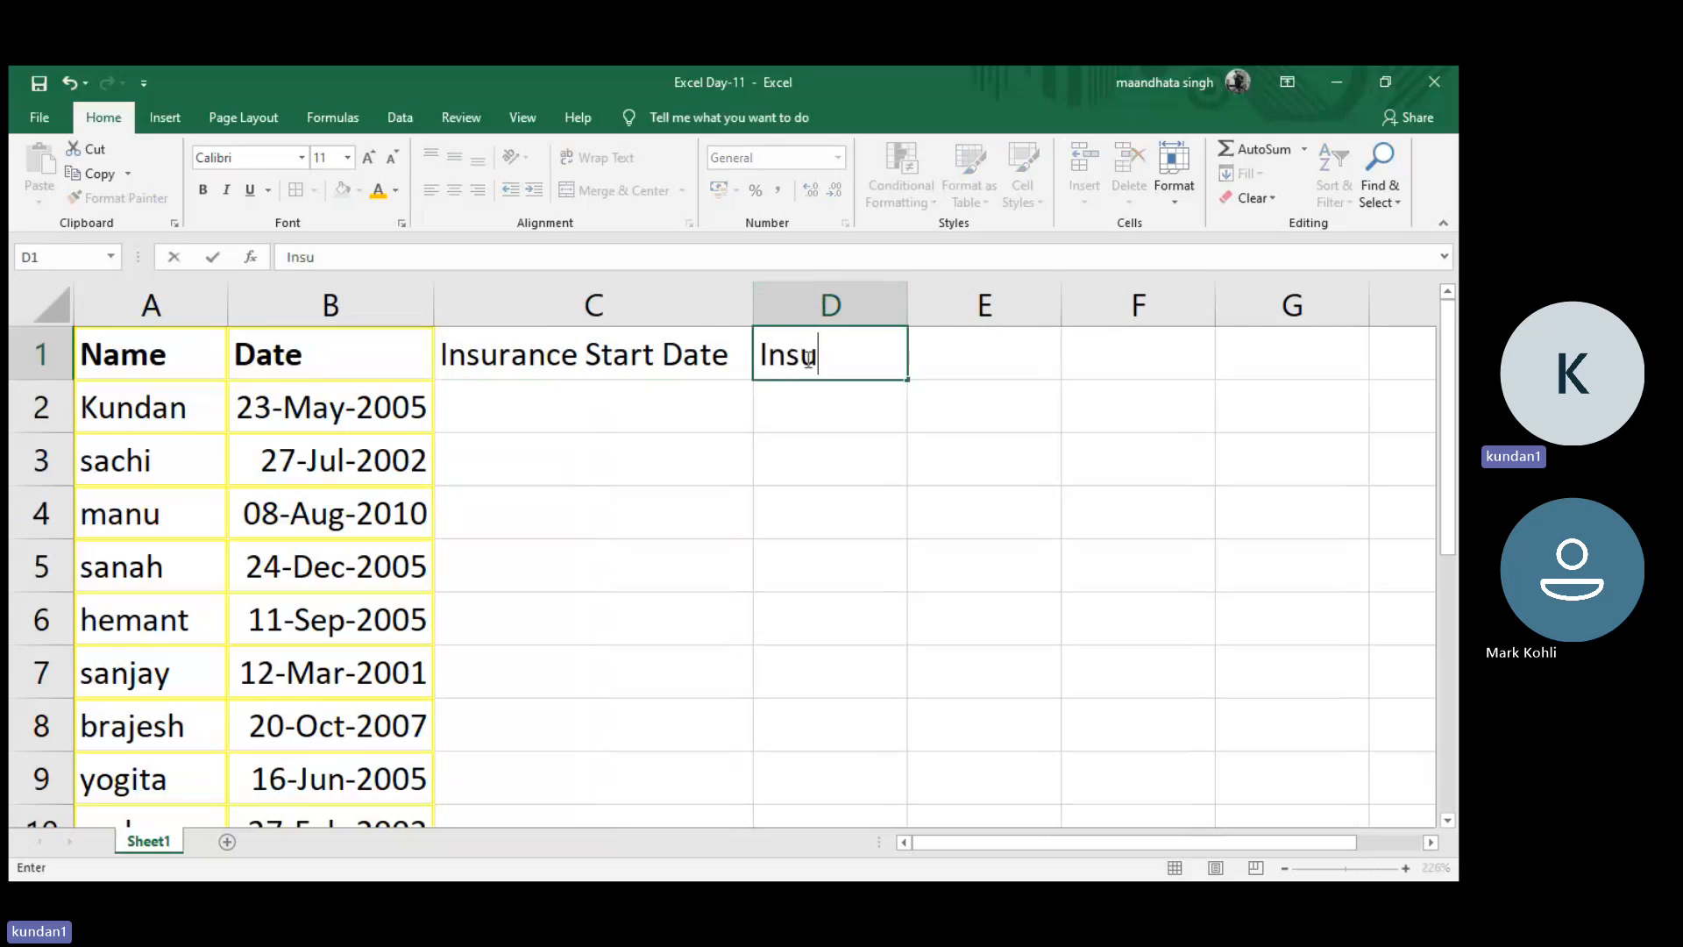
text(rancw)
key(BackSpace)
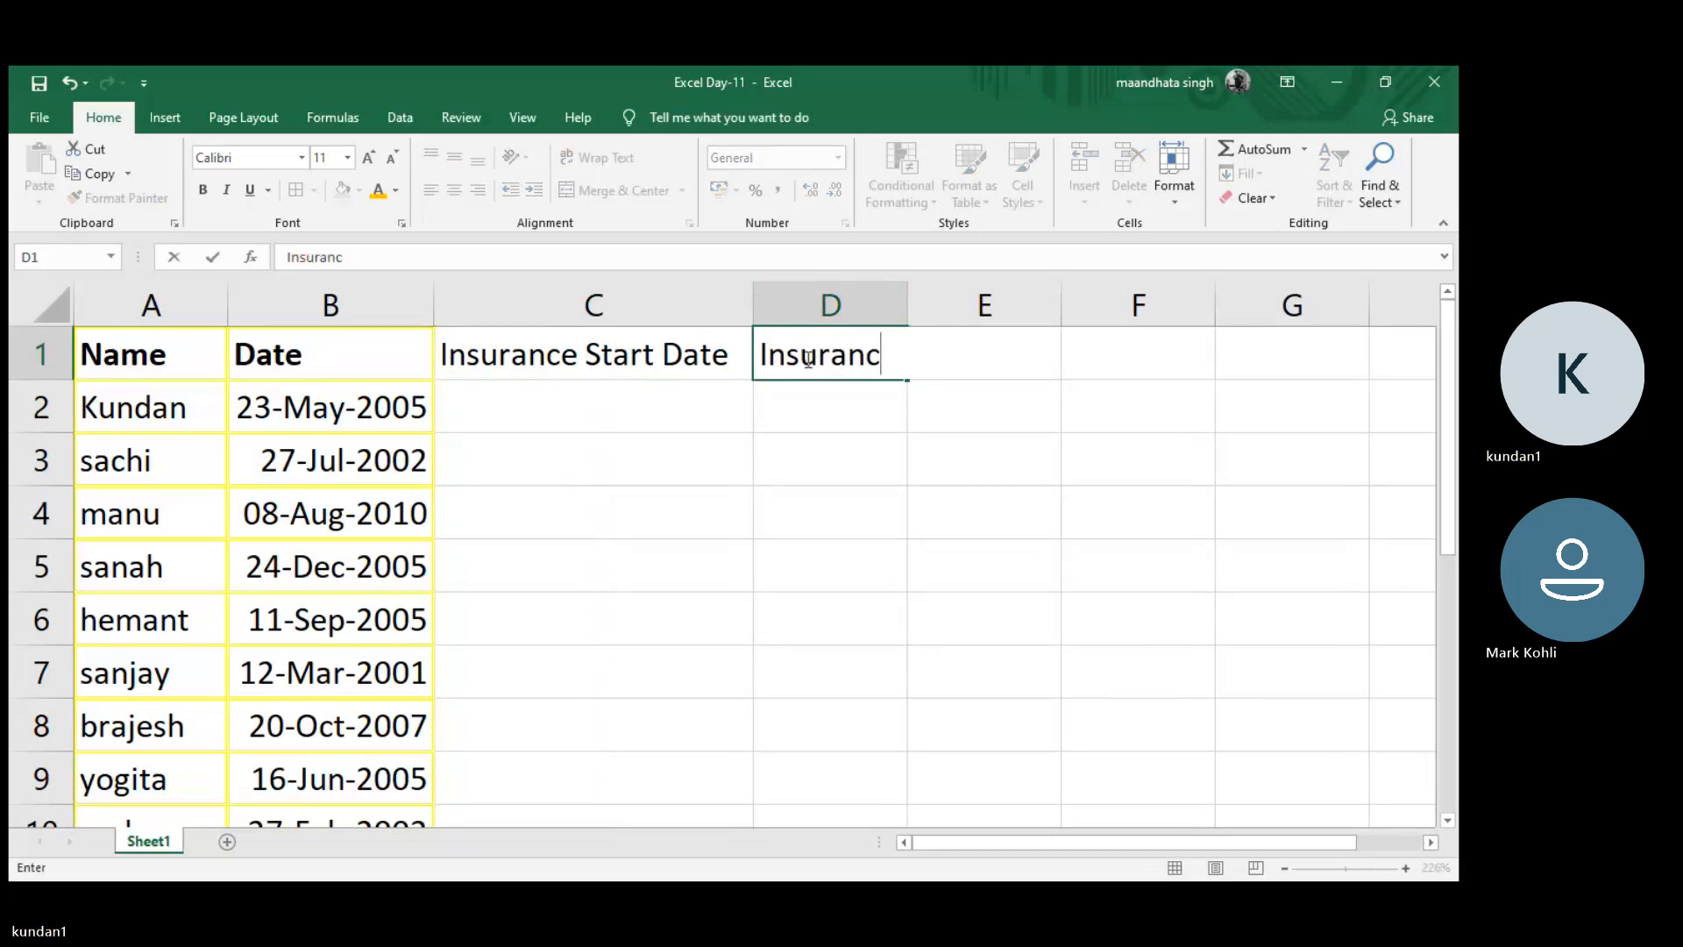
text(e End)
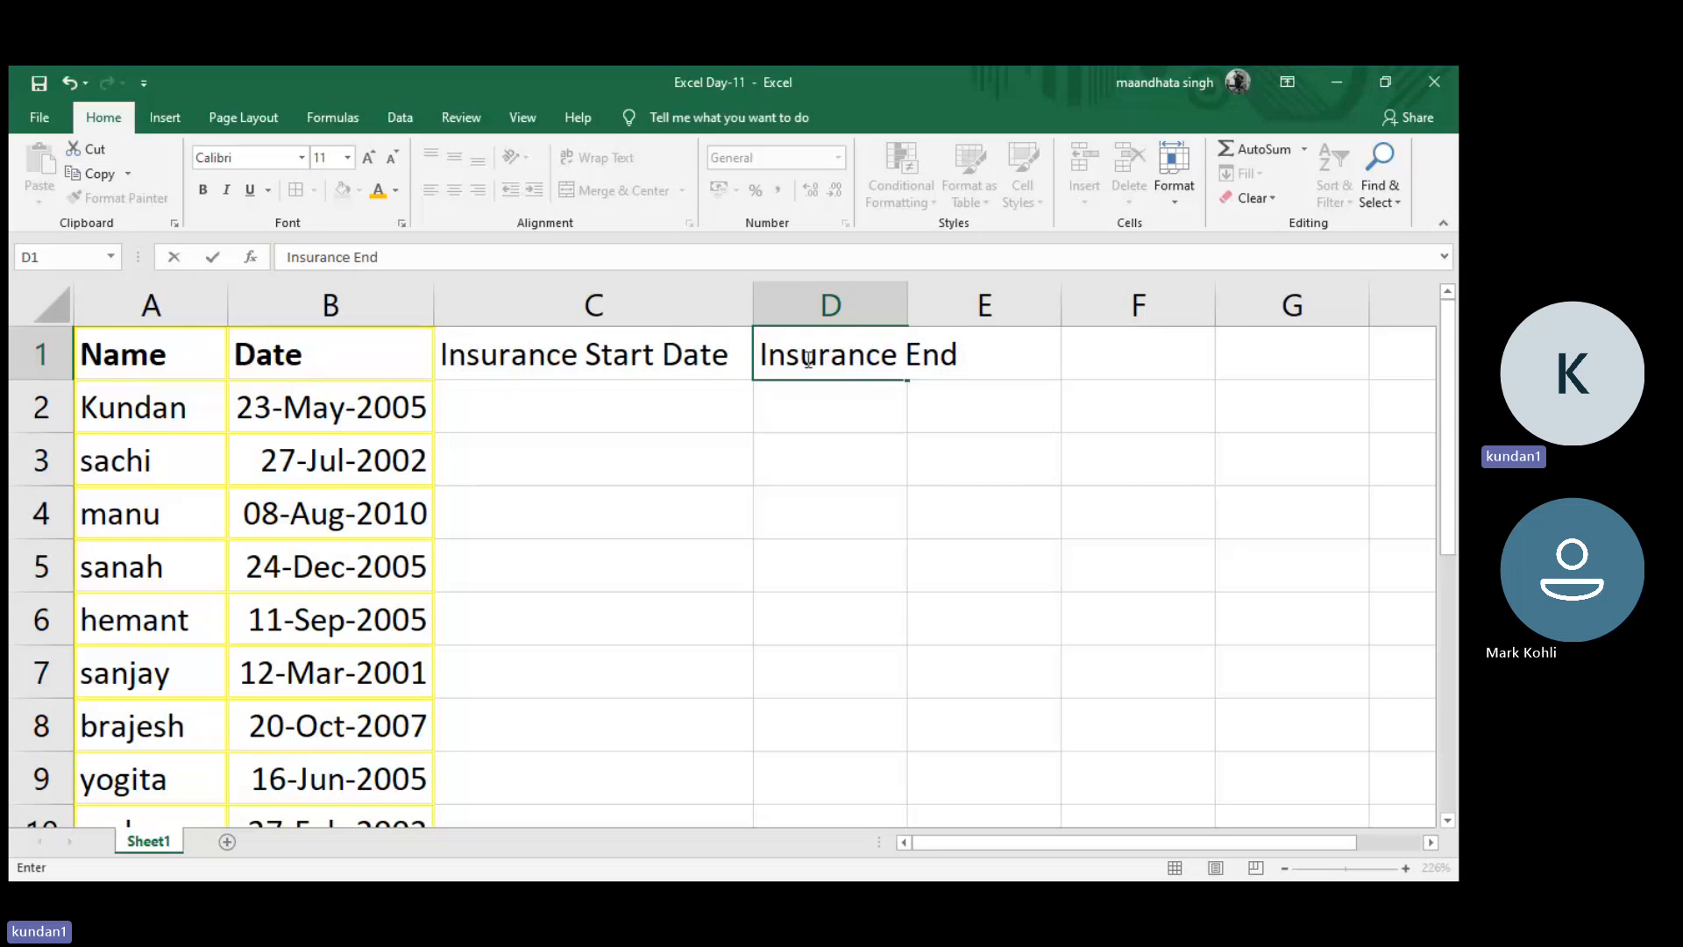
text( Date)
key(Return)
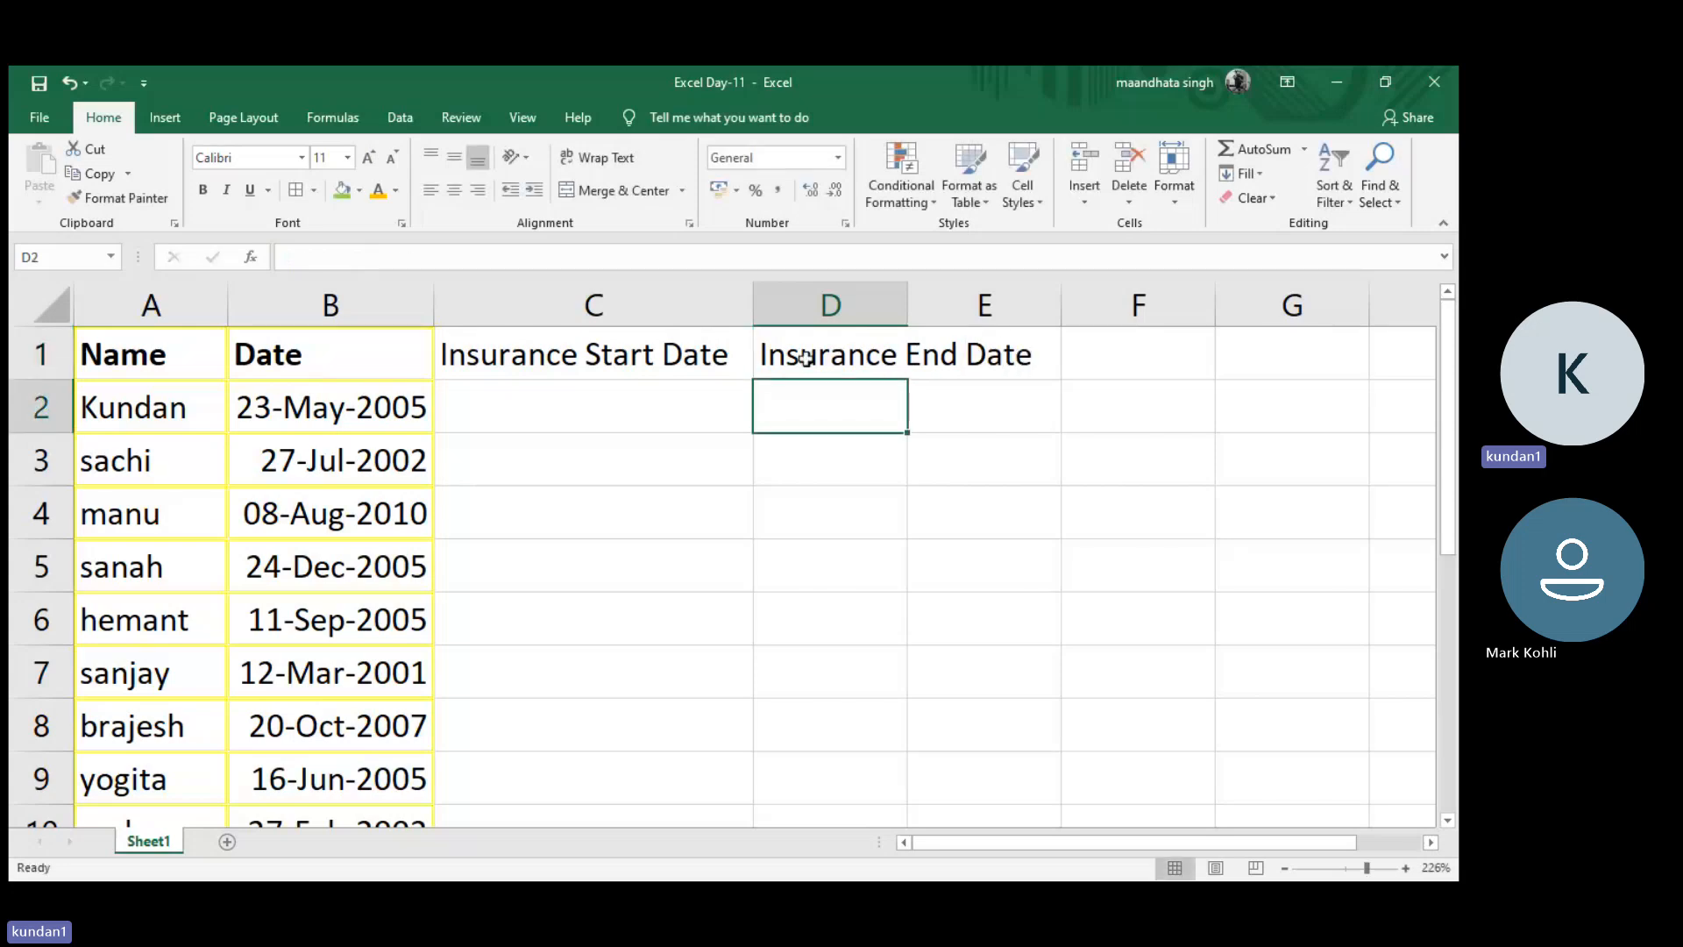
key(Left)
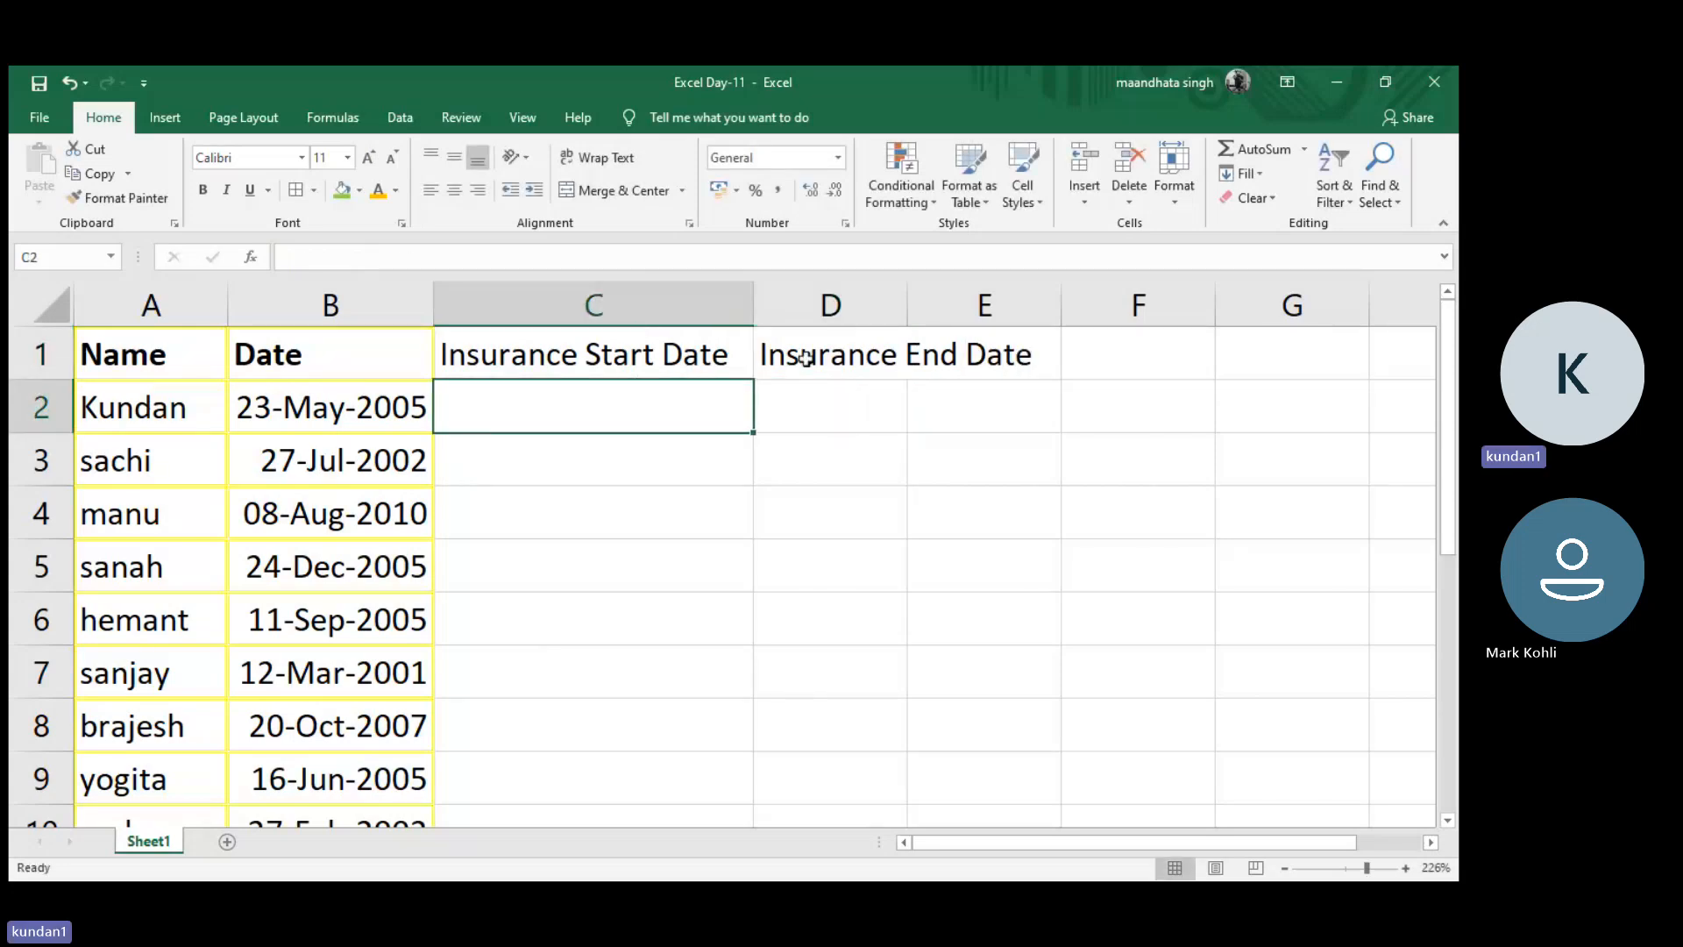
double_click(905, 314)
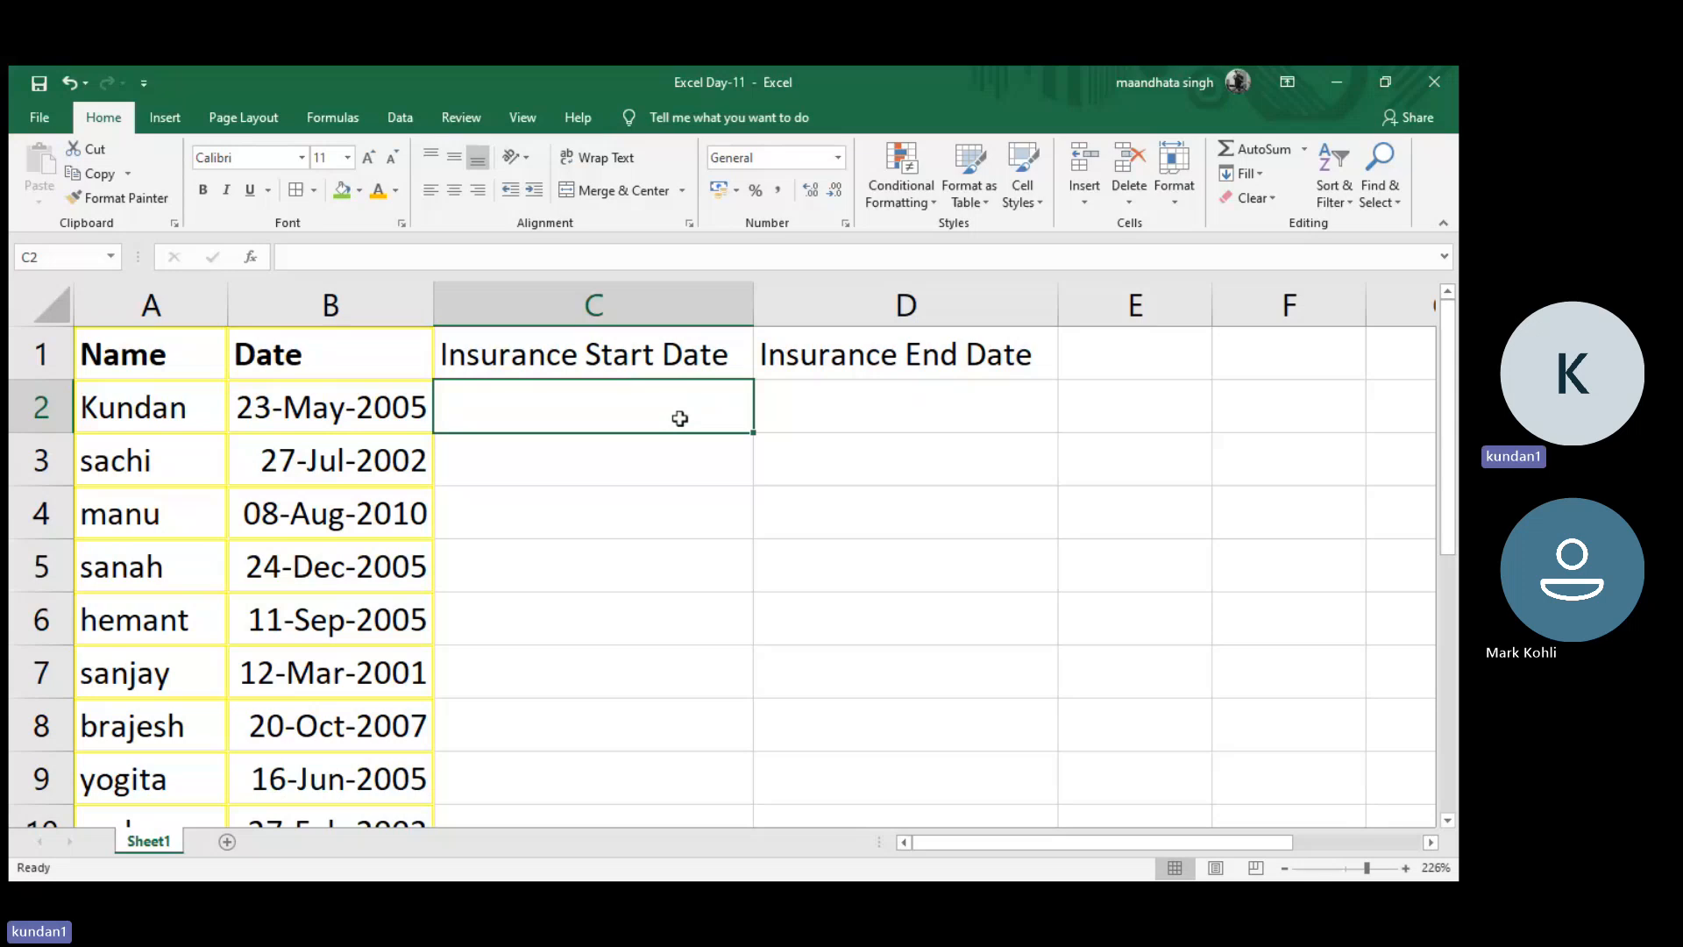
- Enter 1-Jan-2024 in C2 as the first insurance start date
text(1-)
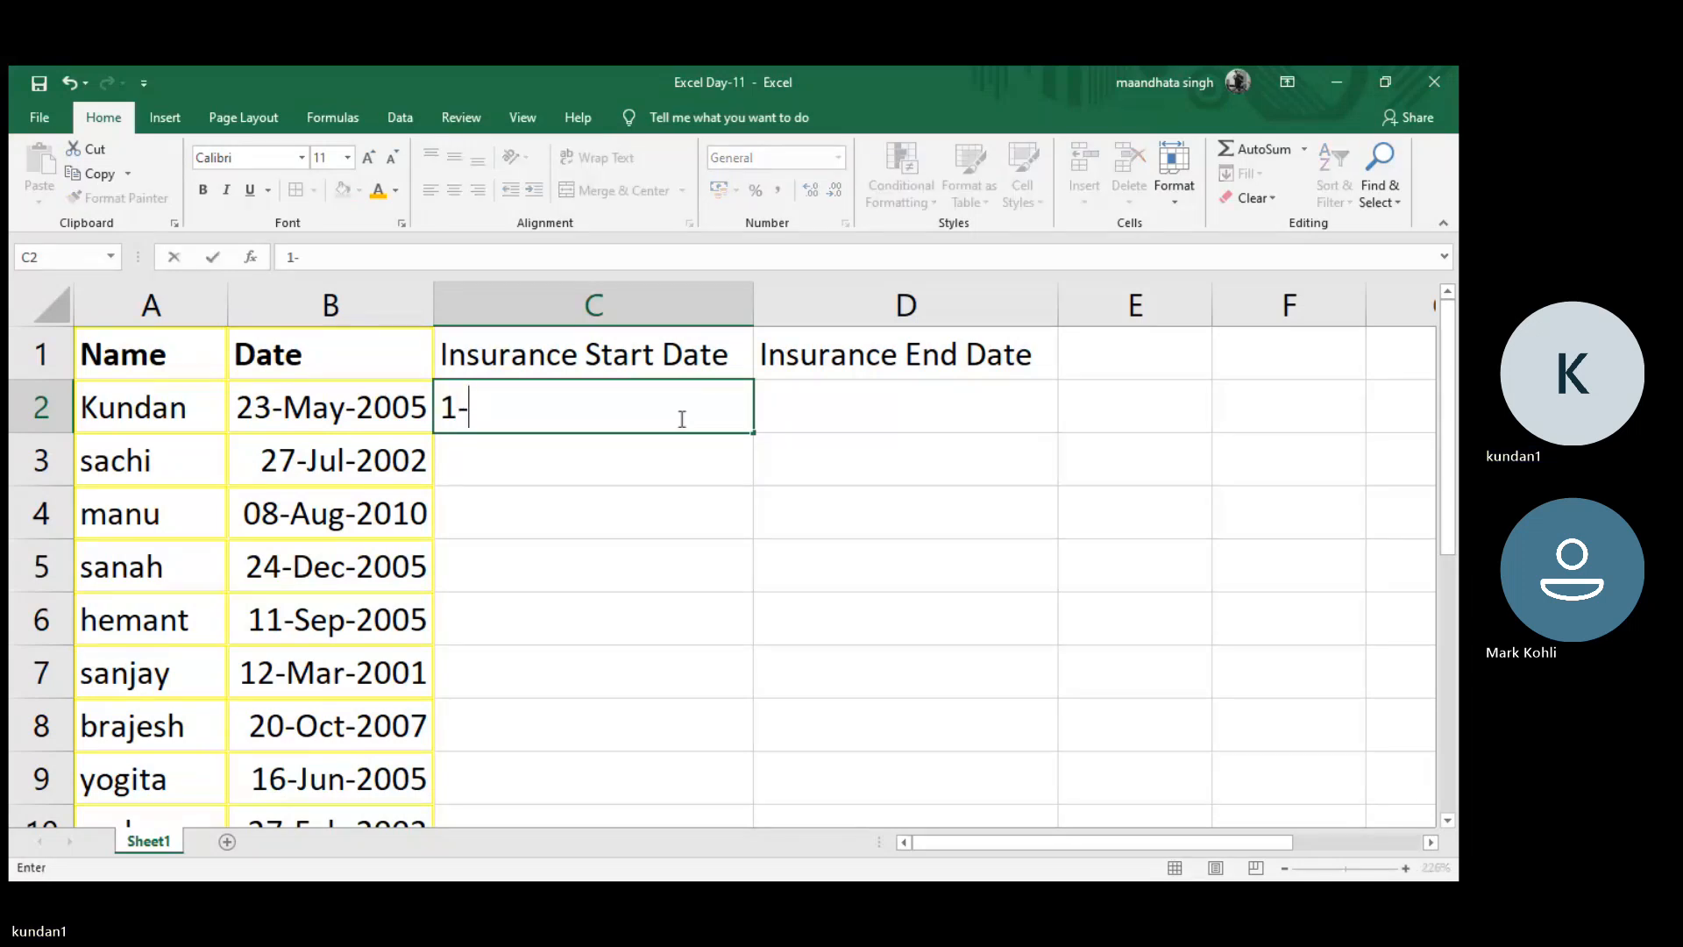
text(Jan=)
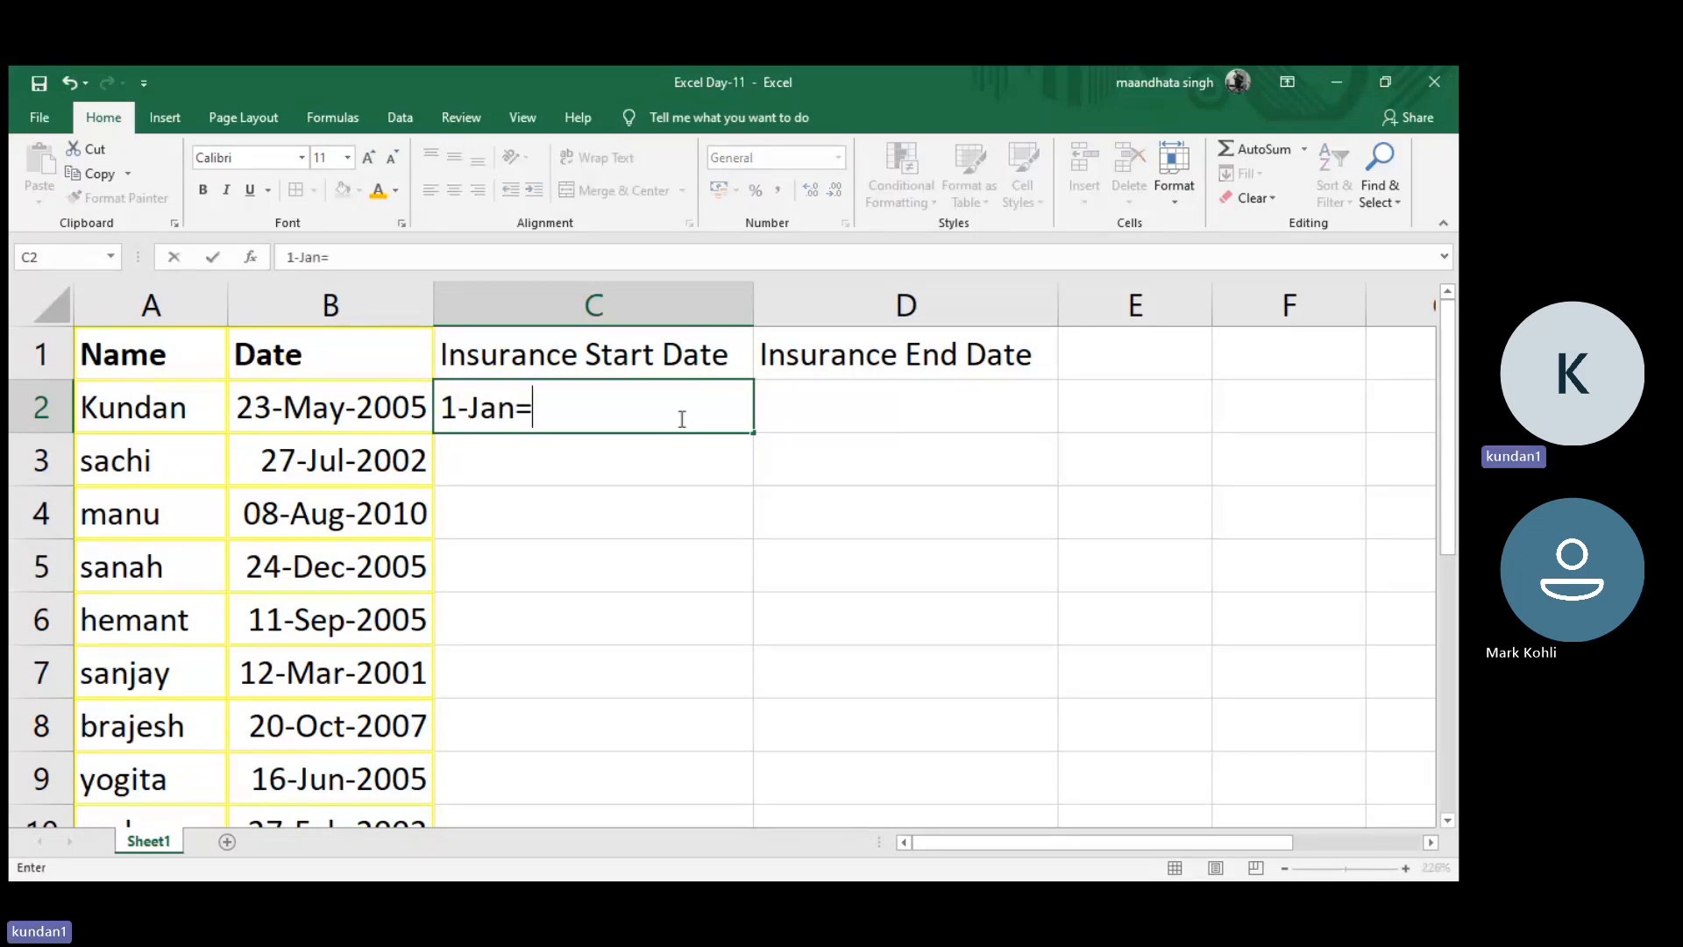
key(BackSpace)
text(-2024)
key(Return)
- Enter 31-Dec-2024 in D2 as the first insurance end date
key(Up)
key(Right)
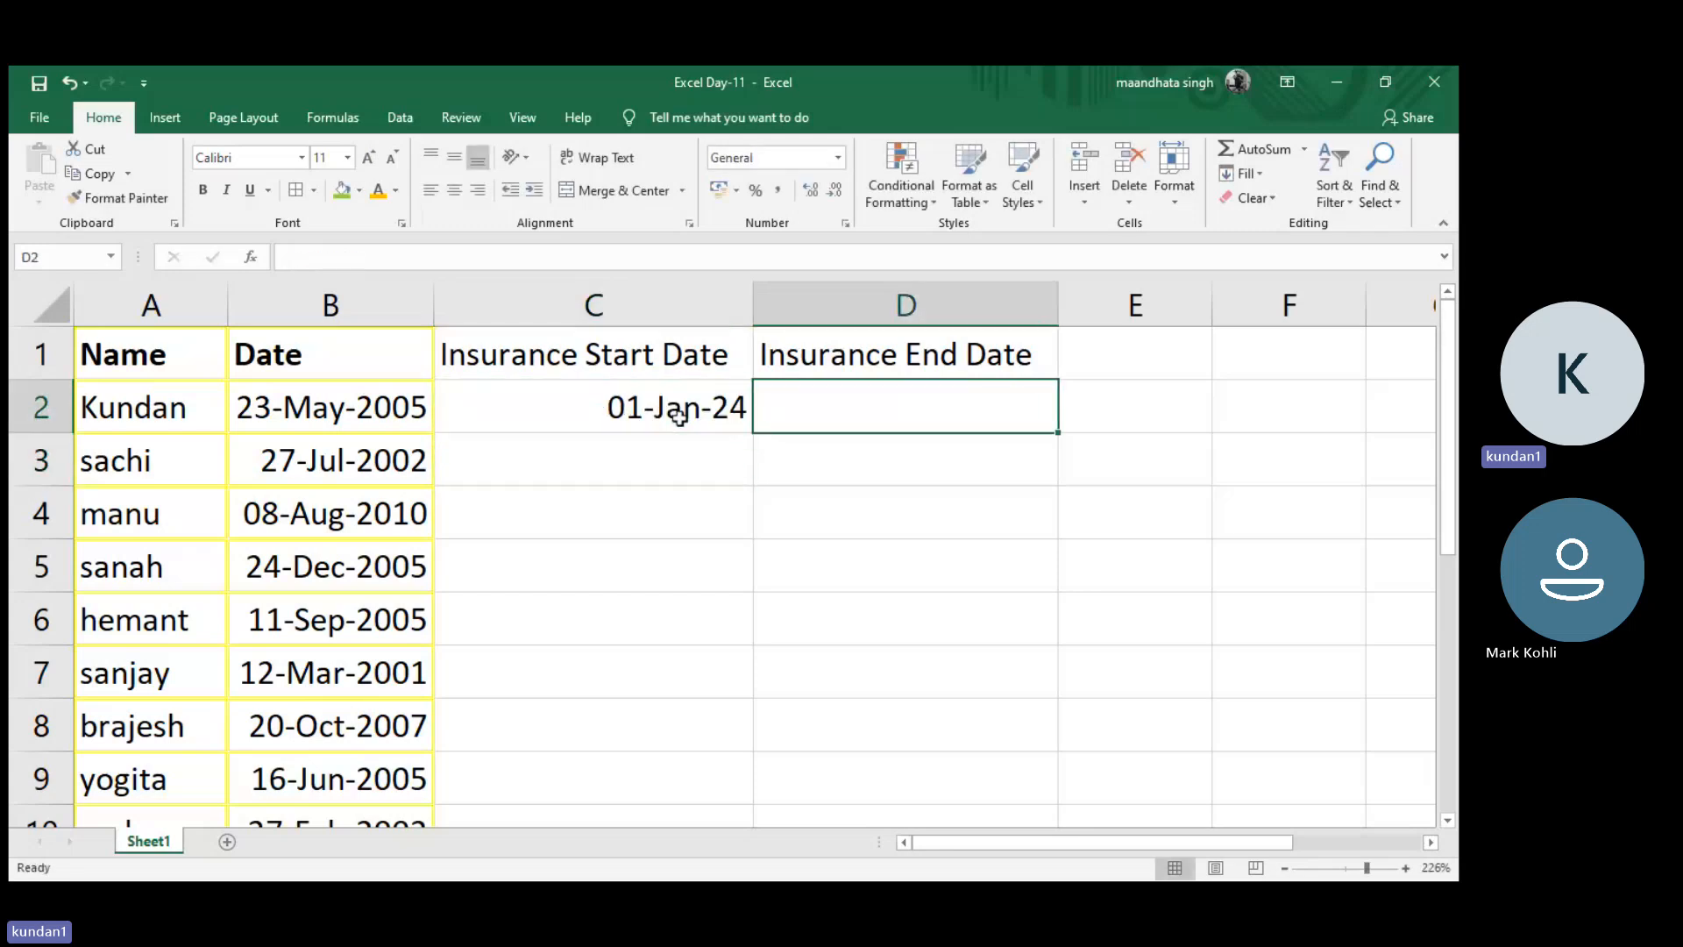
text(31-D)
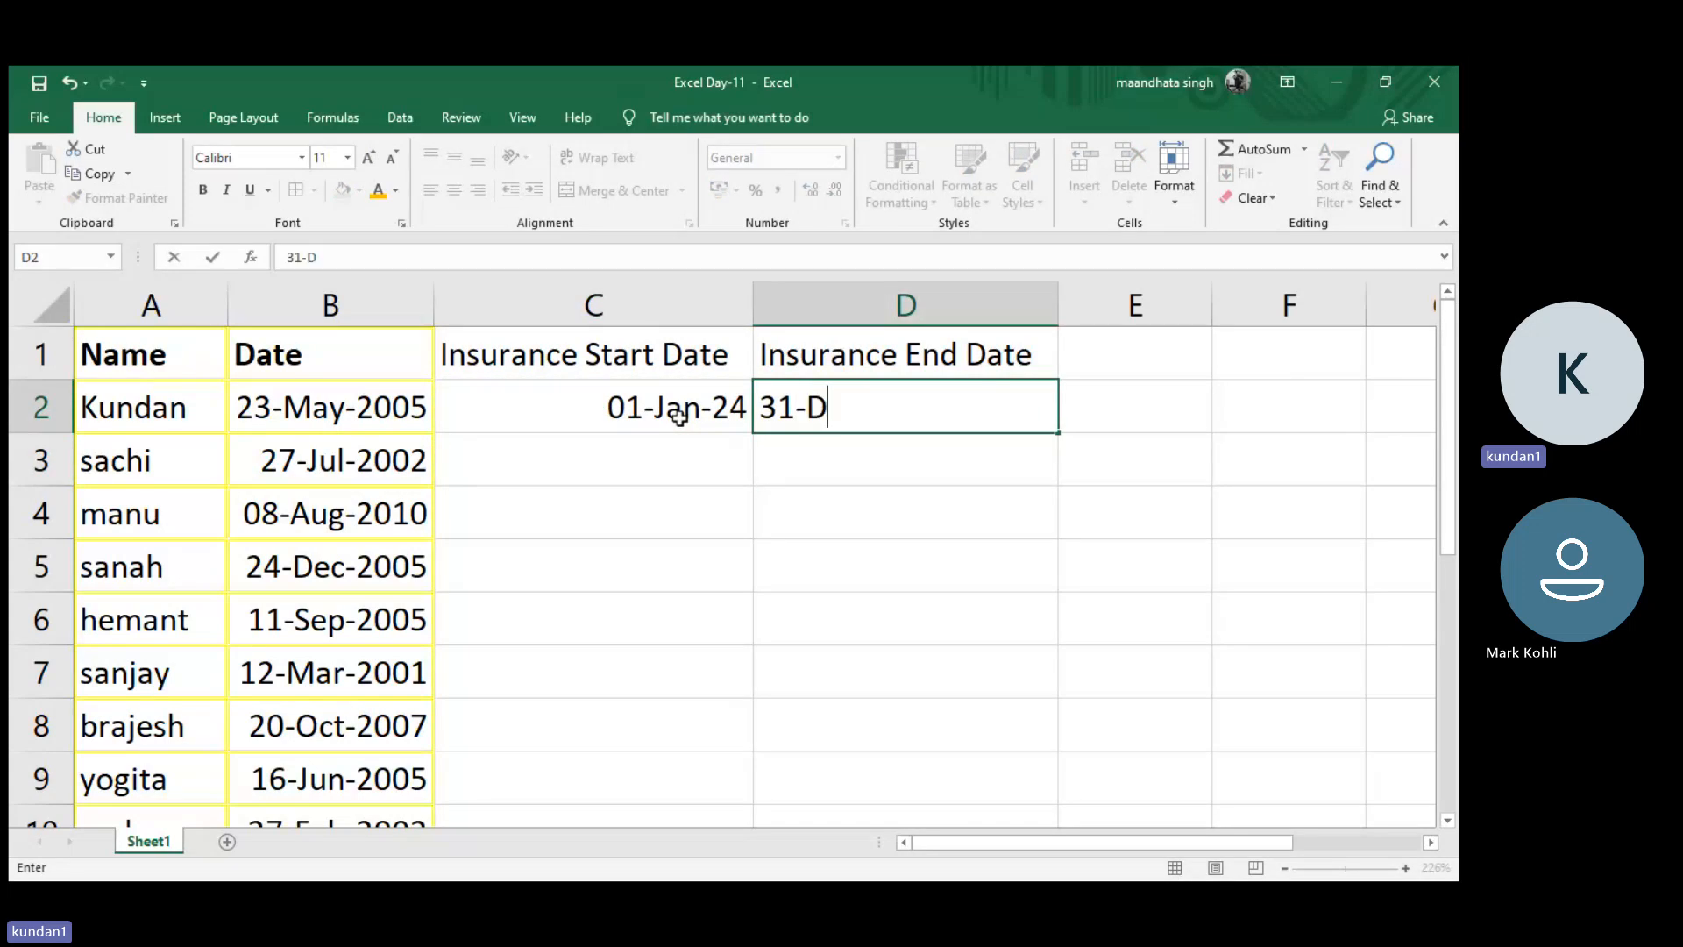
text(ec-202)
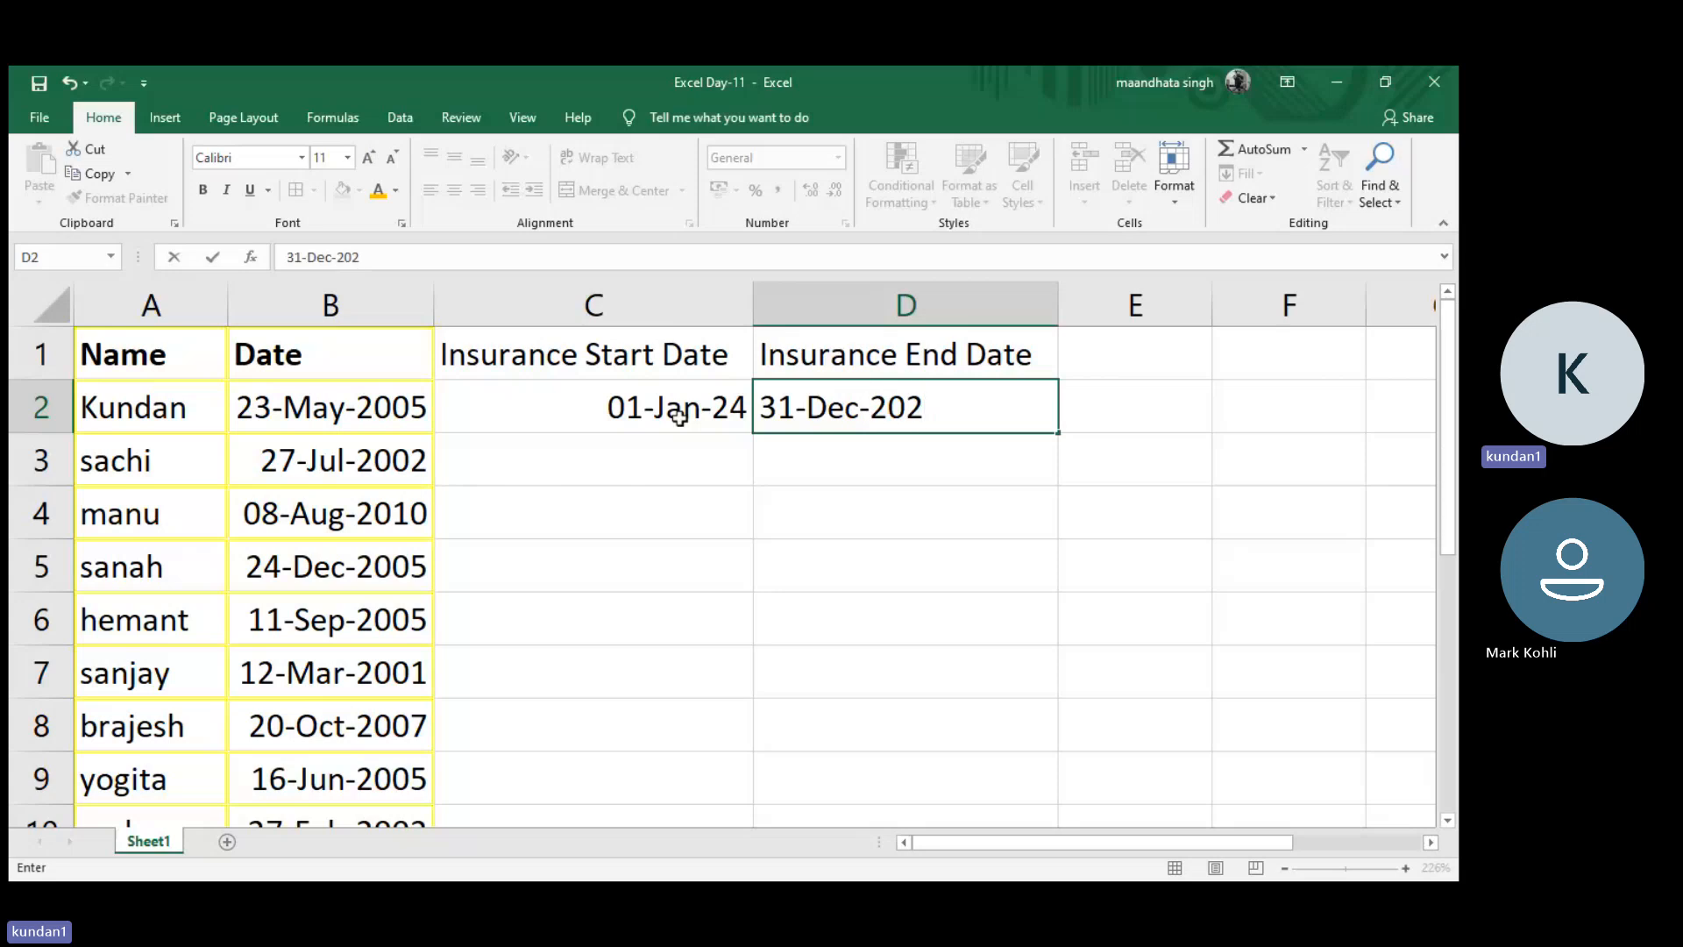
text(4)
key(Return)
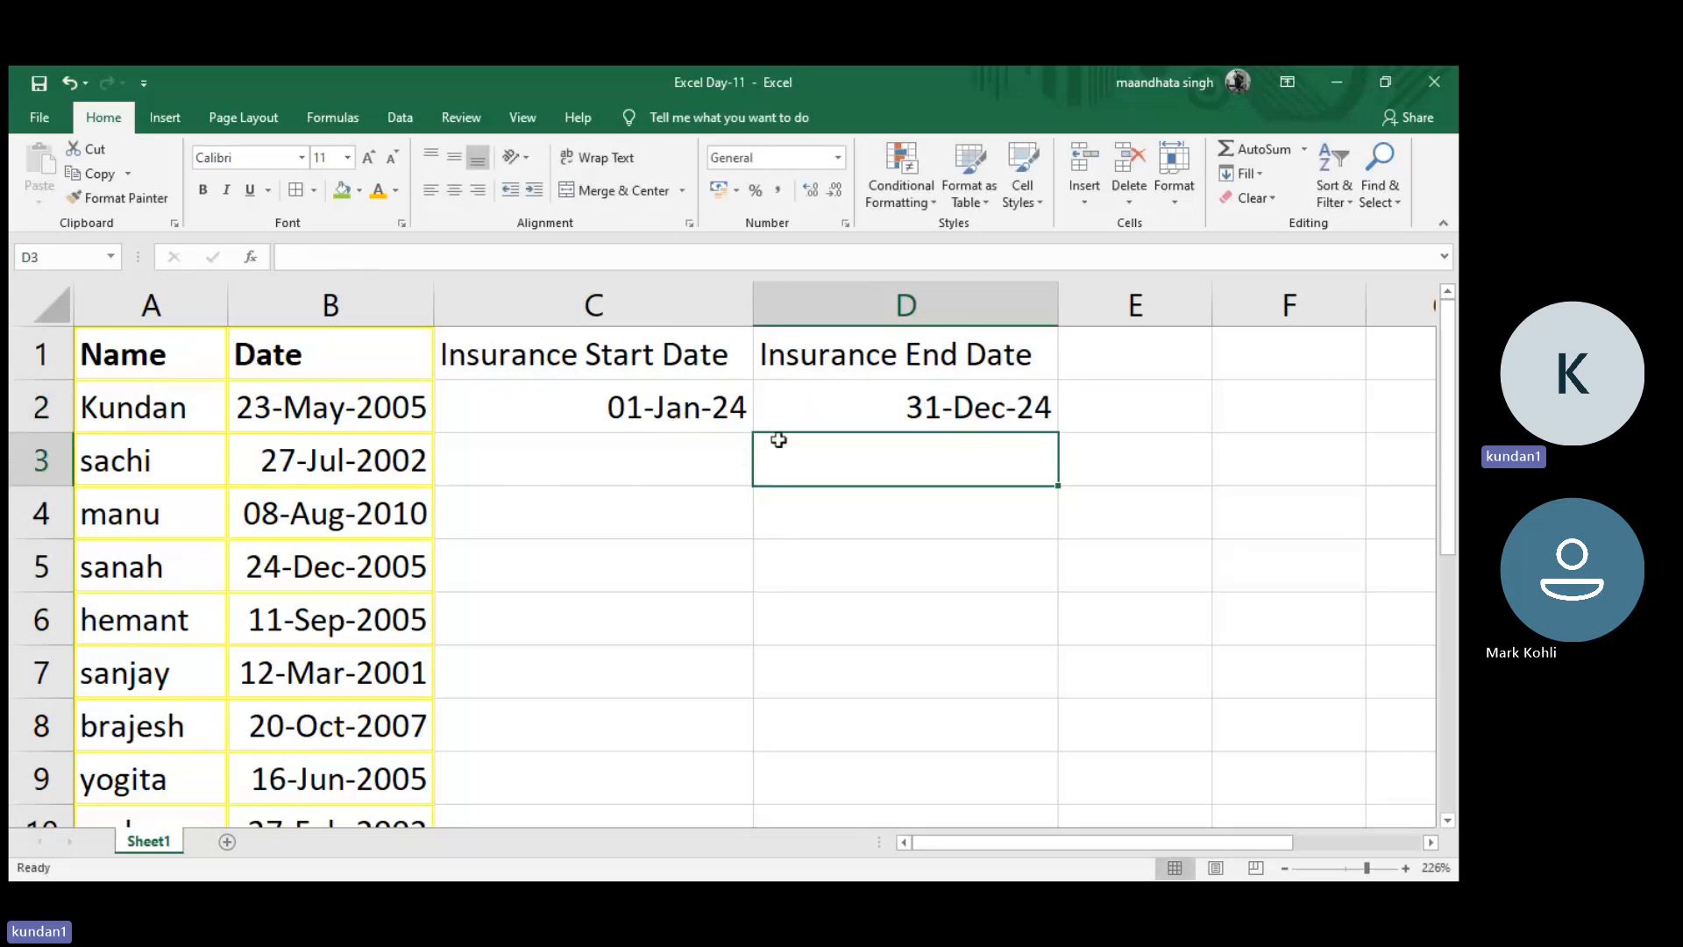
click(399, 409)
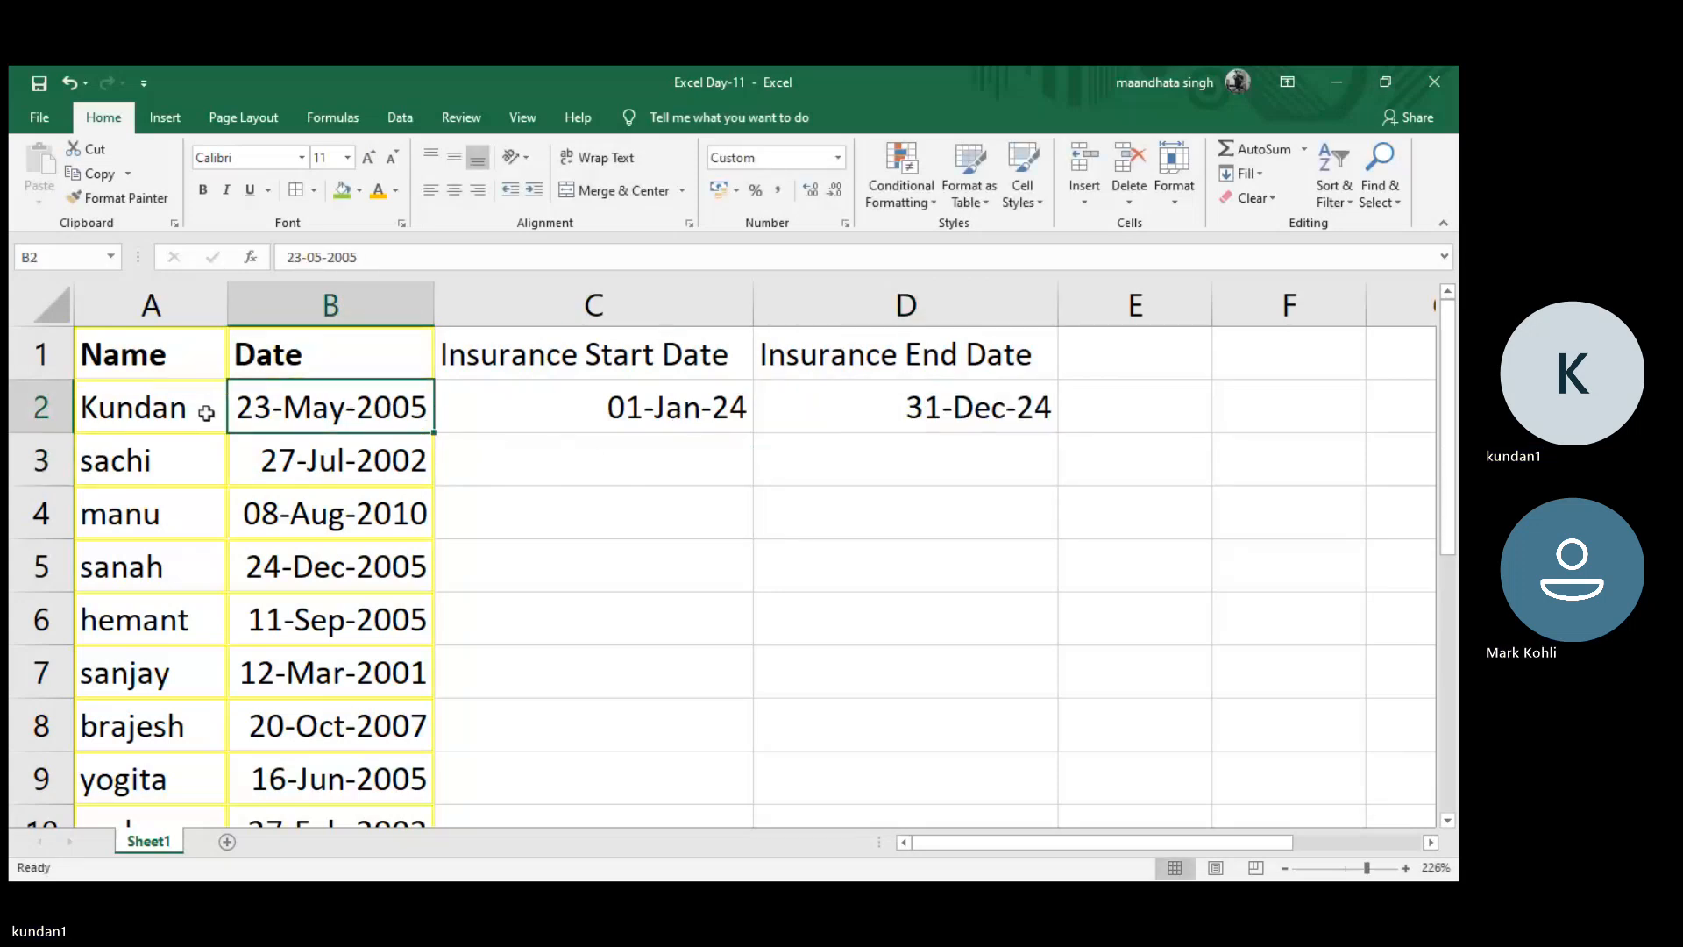
drag(206, 412, 333, 786)
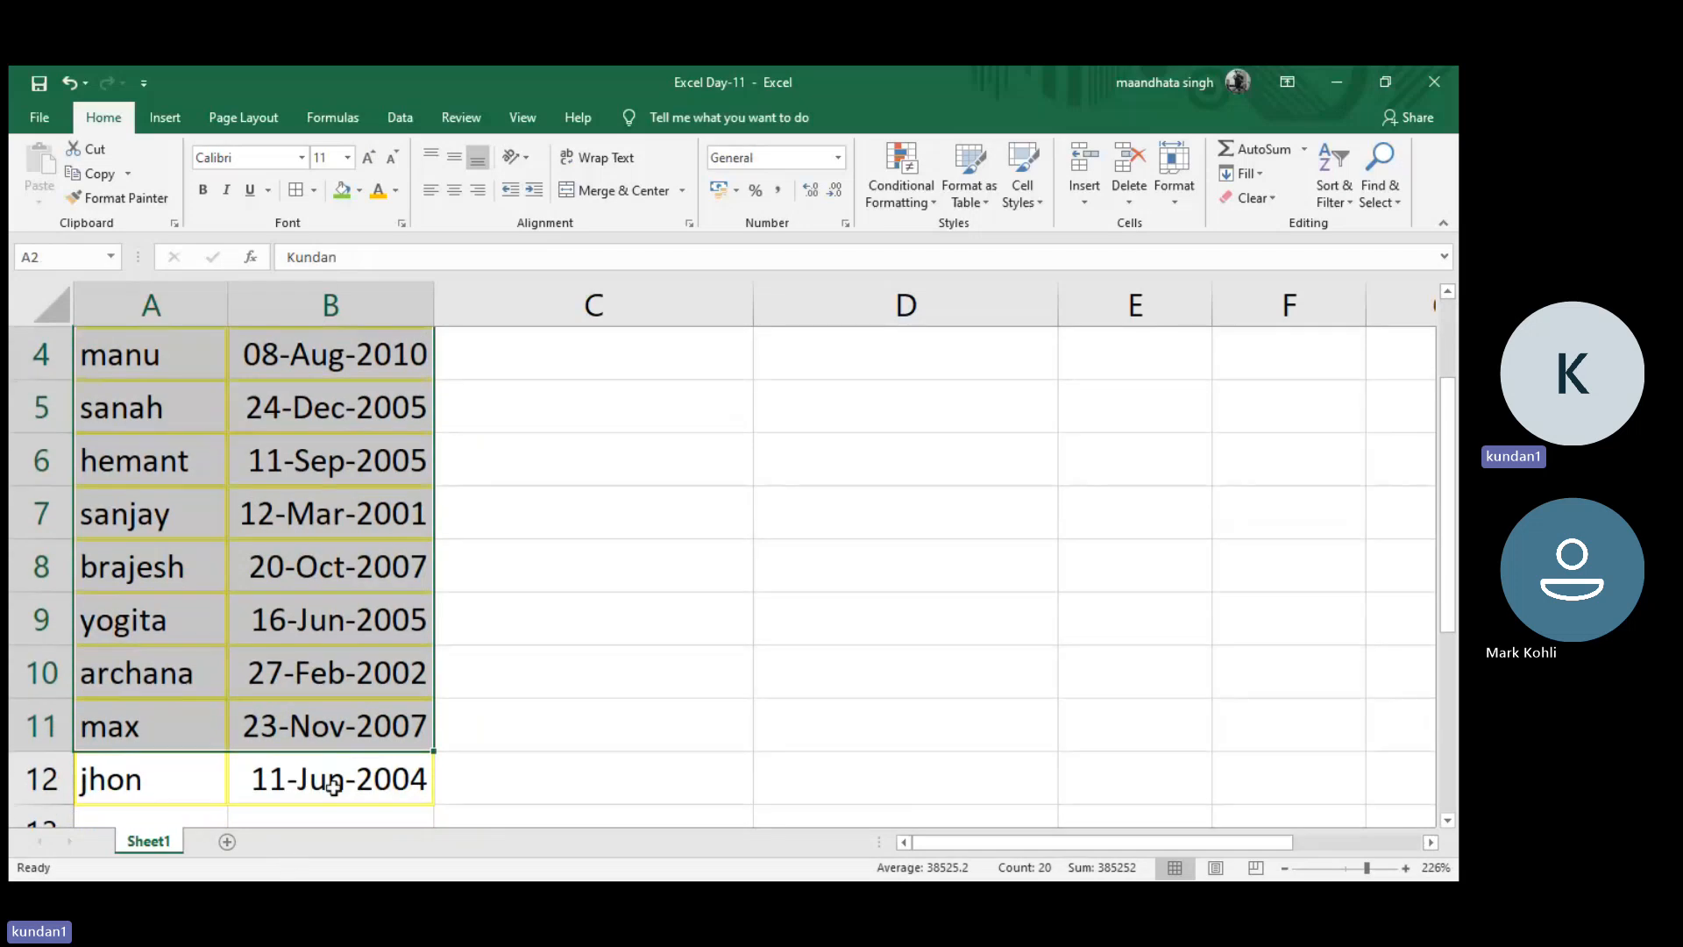
click(561, 596)
scroll(562, 595, up, 1)
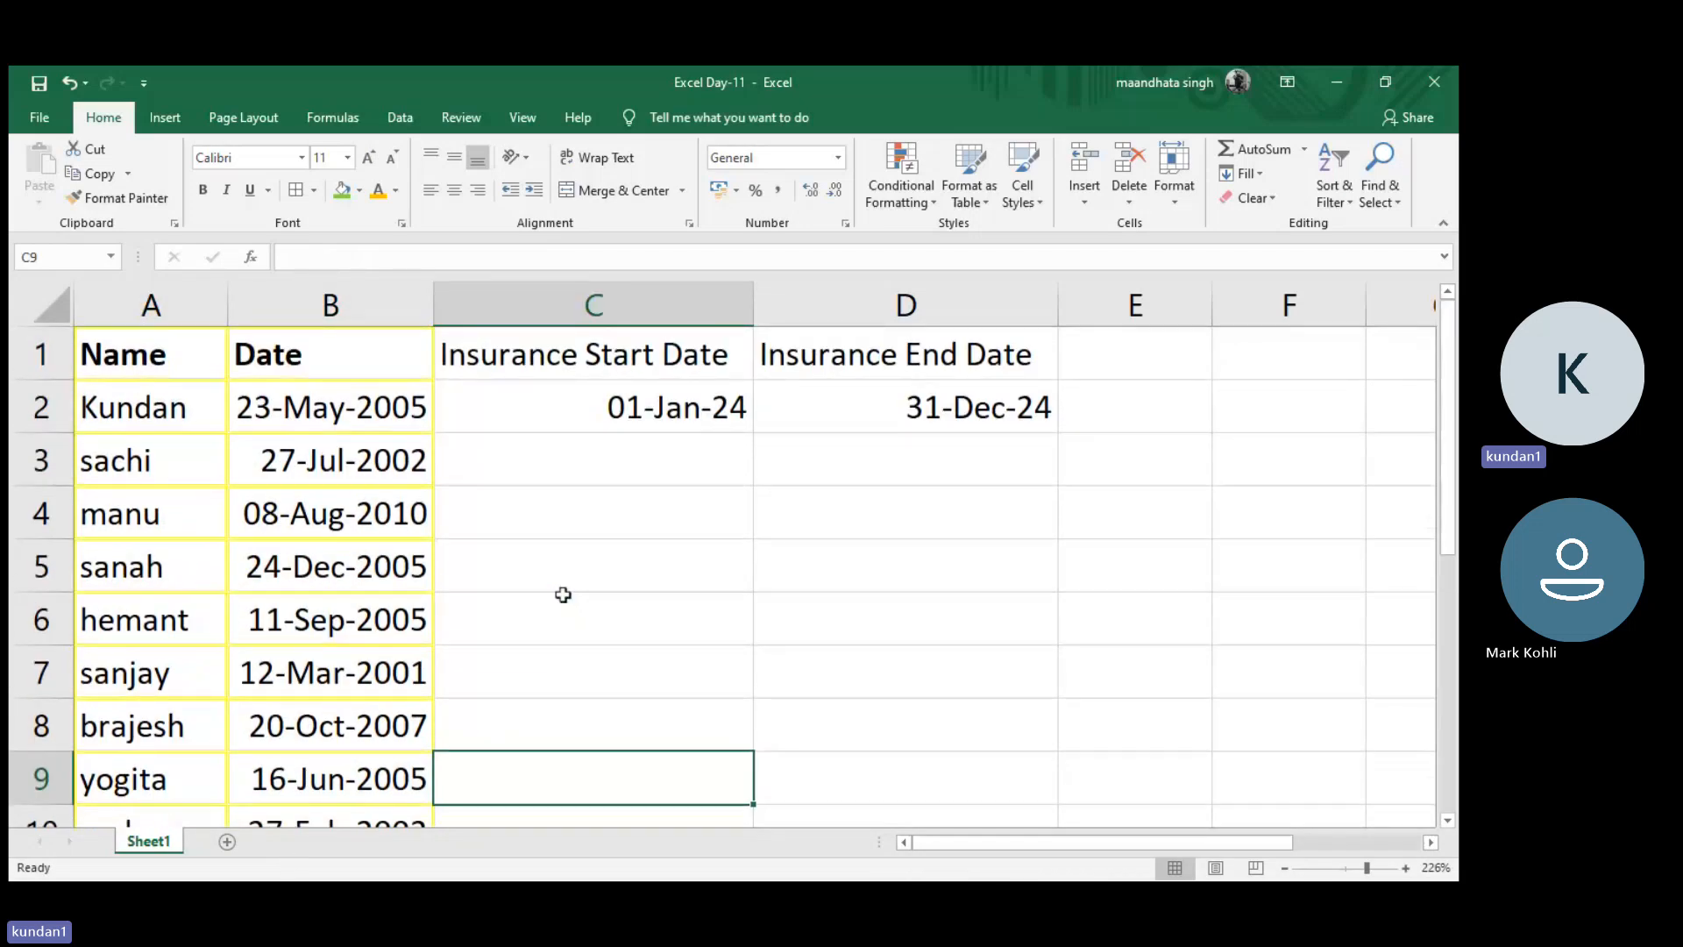
- Copy the insurance start and end dates in C2:D2 down through row 12 for every name
click(731, 407)
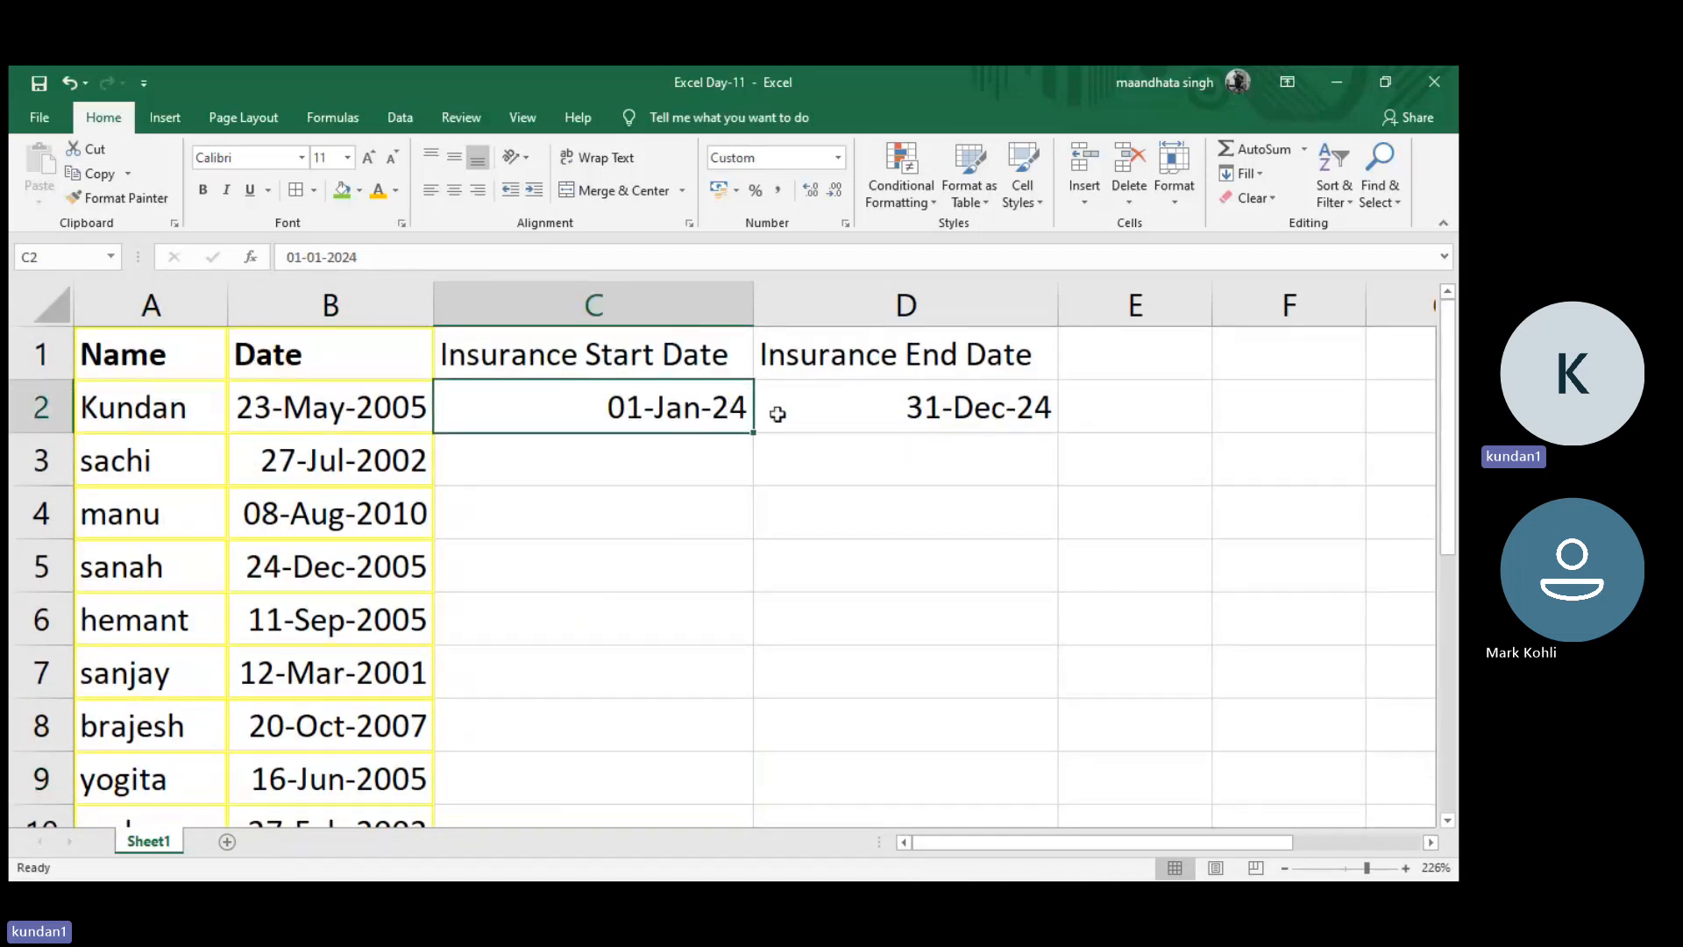
drag(721, 419, 896, 419)
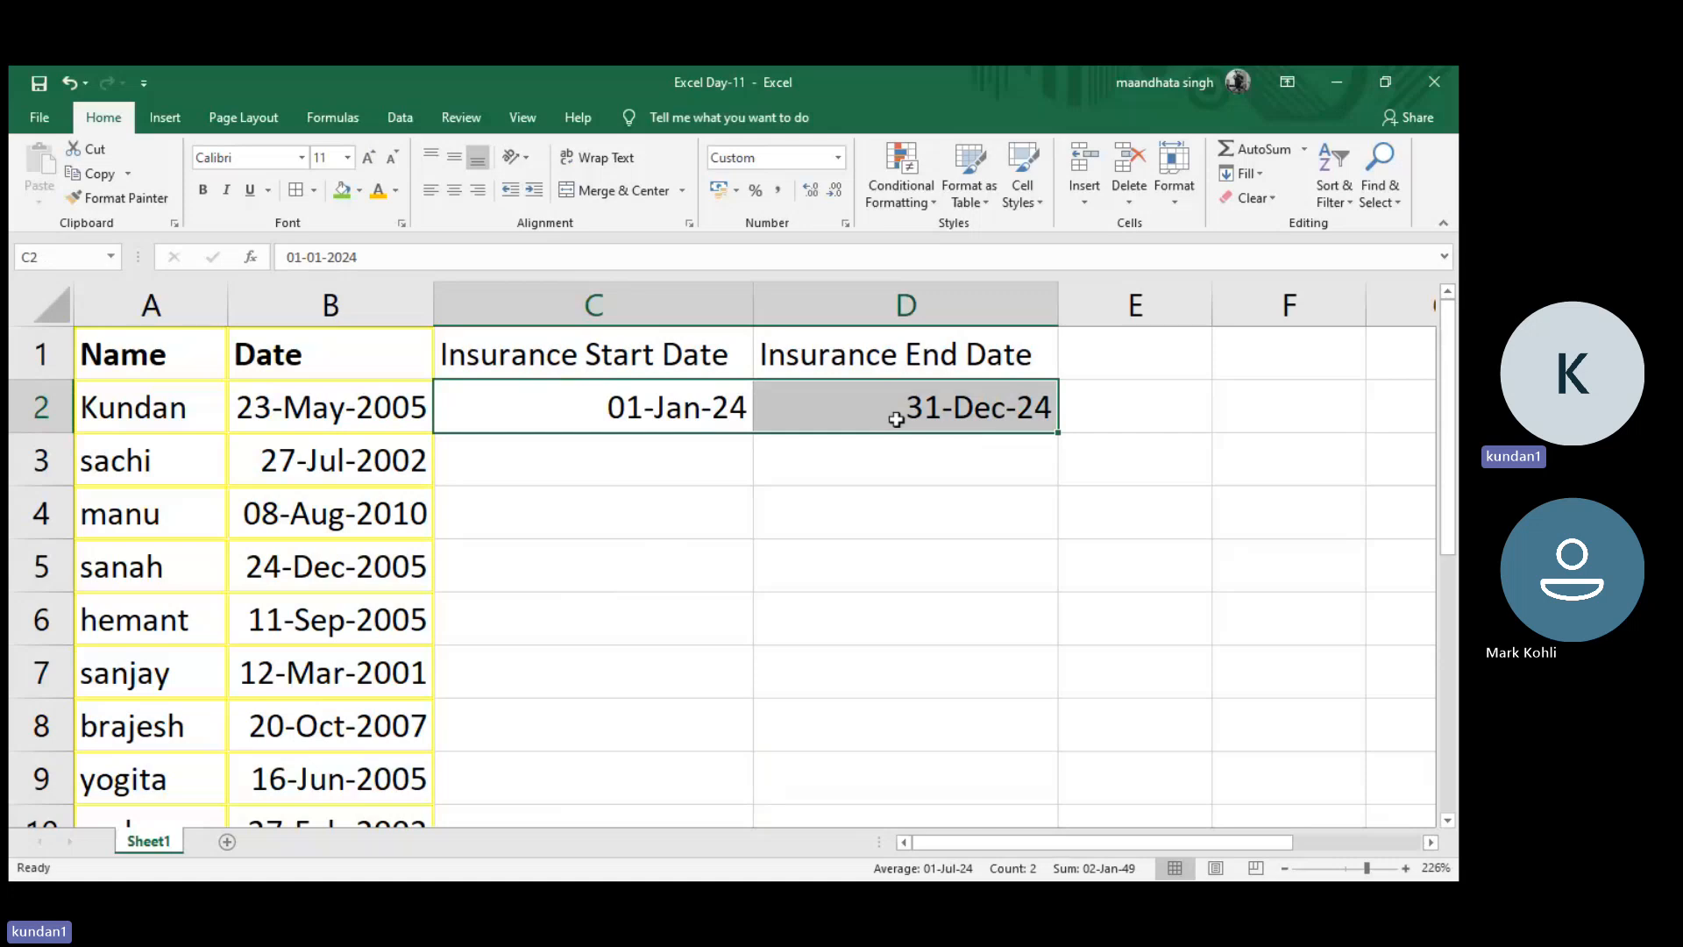
key(ctrl+c)
key(shift+Down)
key(shift+Down)
key(shift+Down)
key(shift+Down)
key(shift+Down)
key(shift+Down)
key(shift+Down)
key(shift+Down)
key(shift+Down)
key(shift+Down)
key(shift+Down)
key(shift+Down)
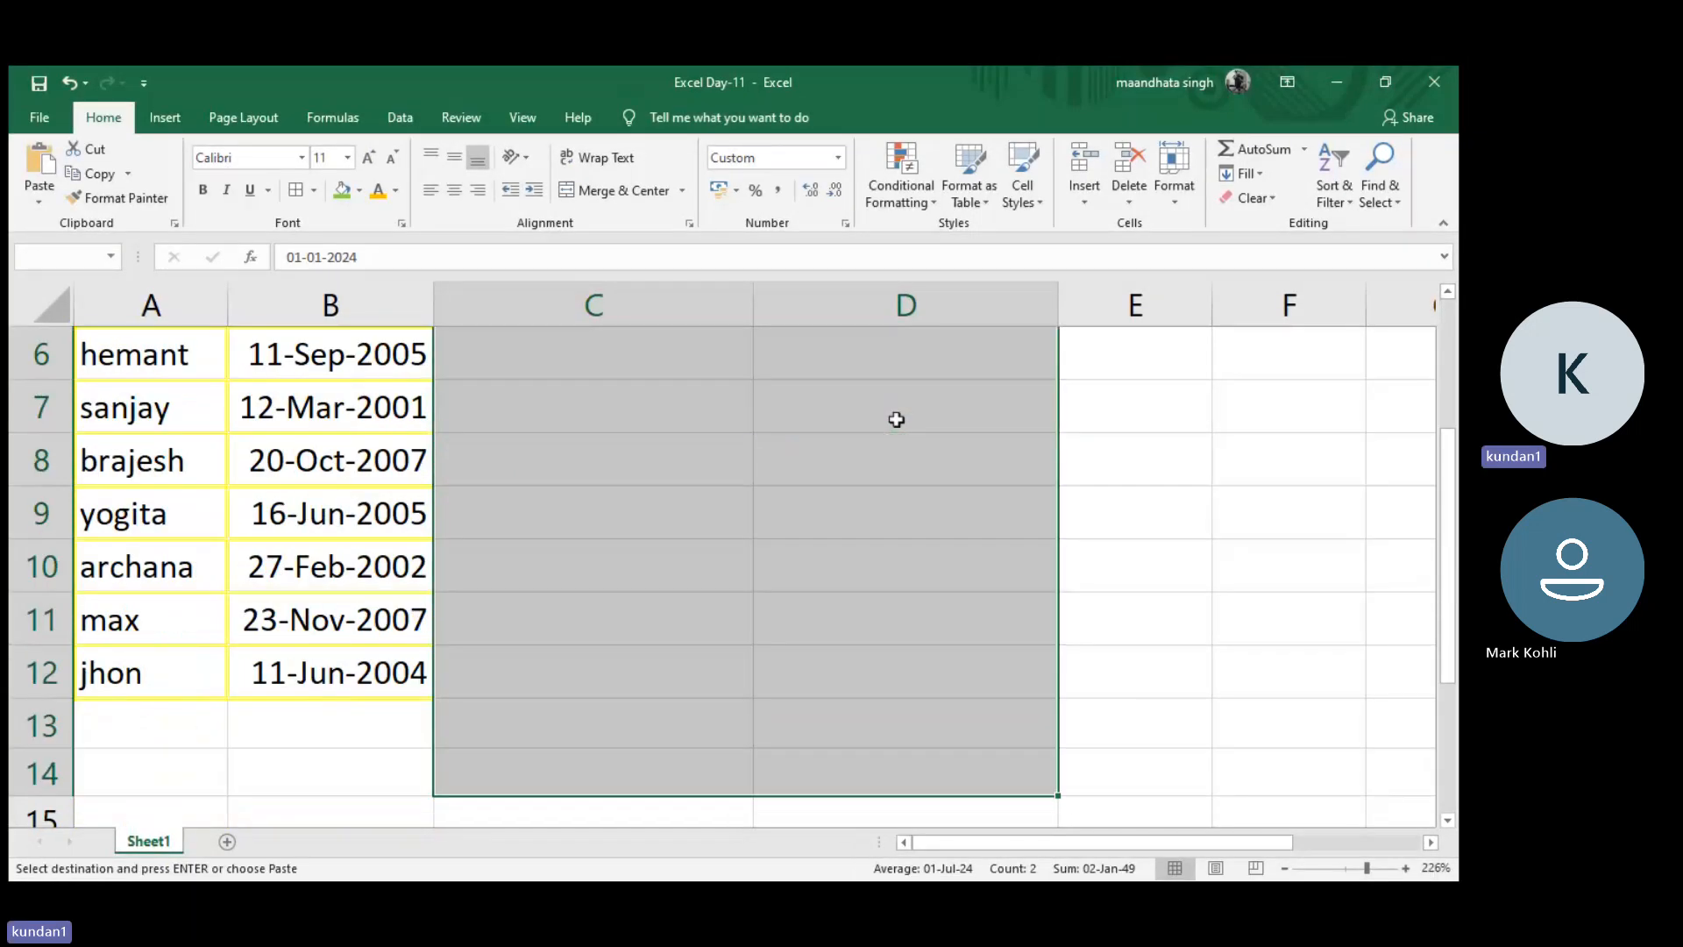
key(shift+Up)
key(shift+Up)
key(ctrl+v)
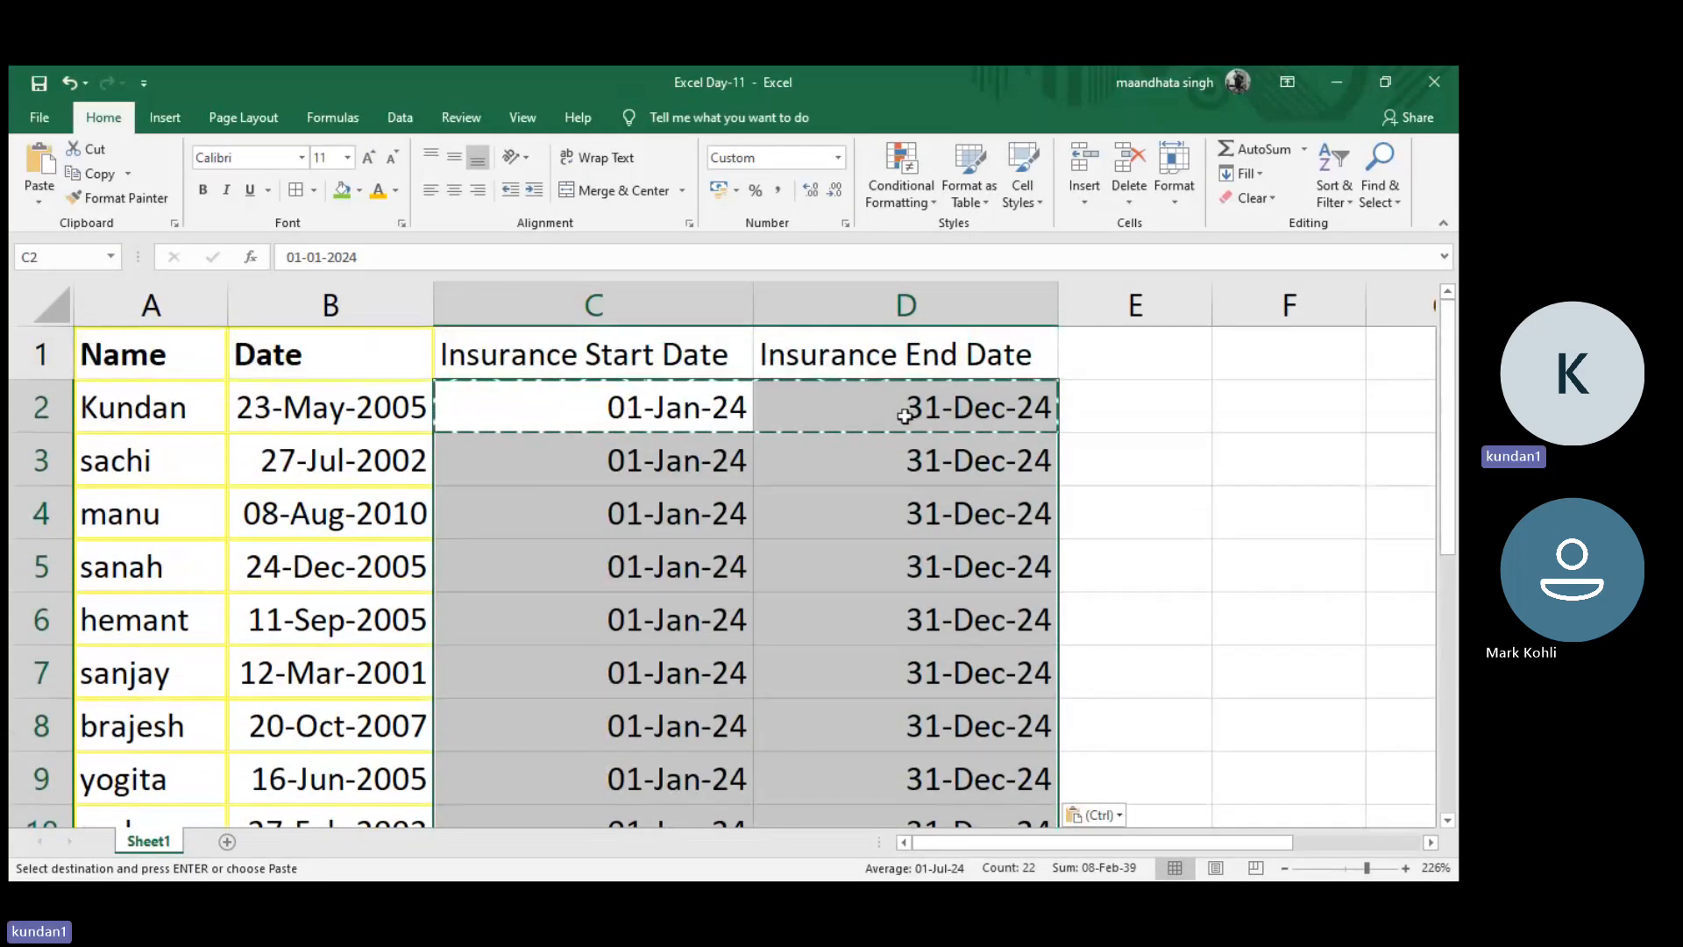
key(Escape)
- Enter the header "Days" in E1, beside the insurance end date column
click(1100, 360)
scroll(1294, 378, right, 1)
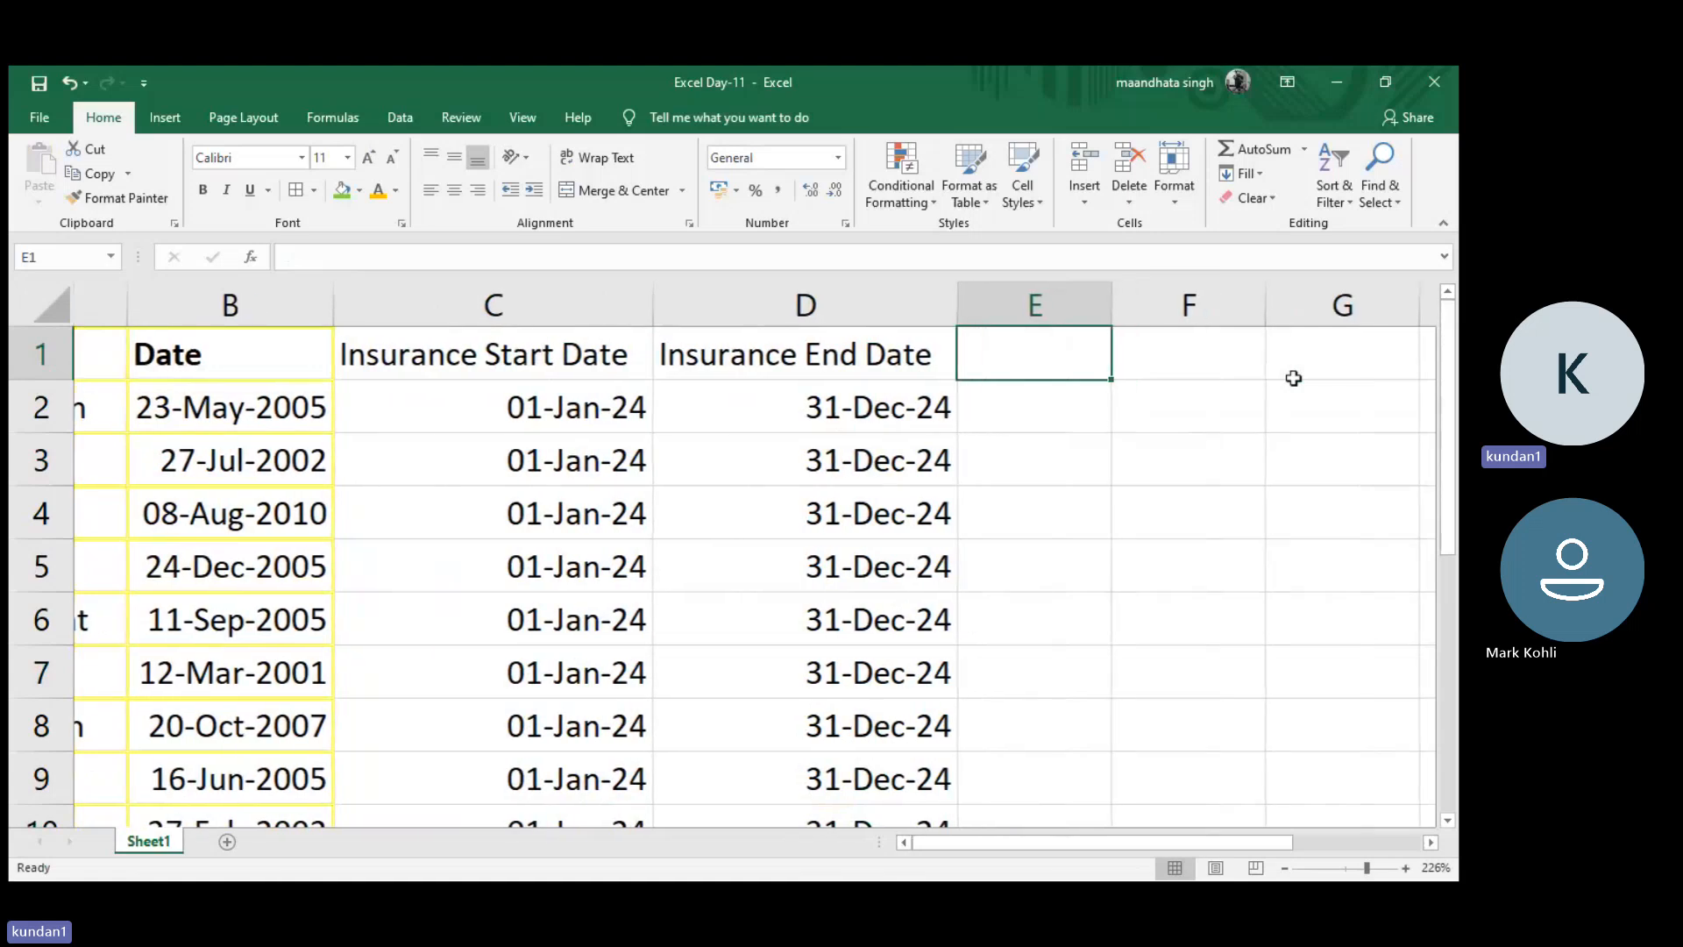
scroll(1293, 378, right, 1)
scroll(1294, 378, down, 5)
scroll(1292, 376, up, 3)
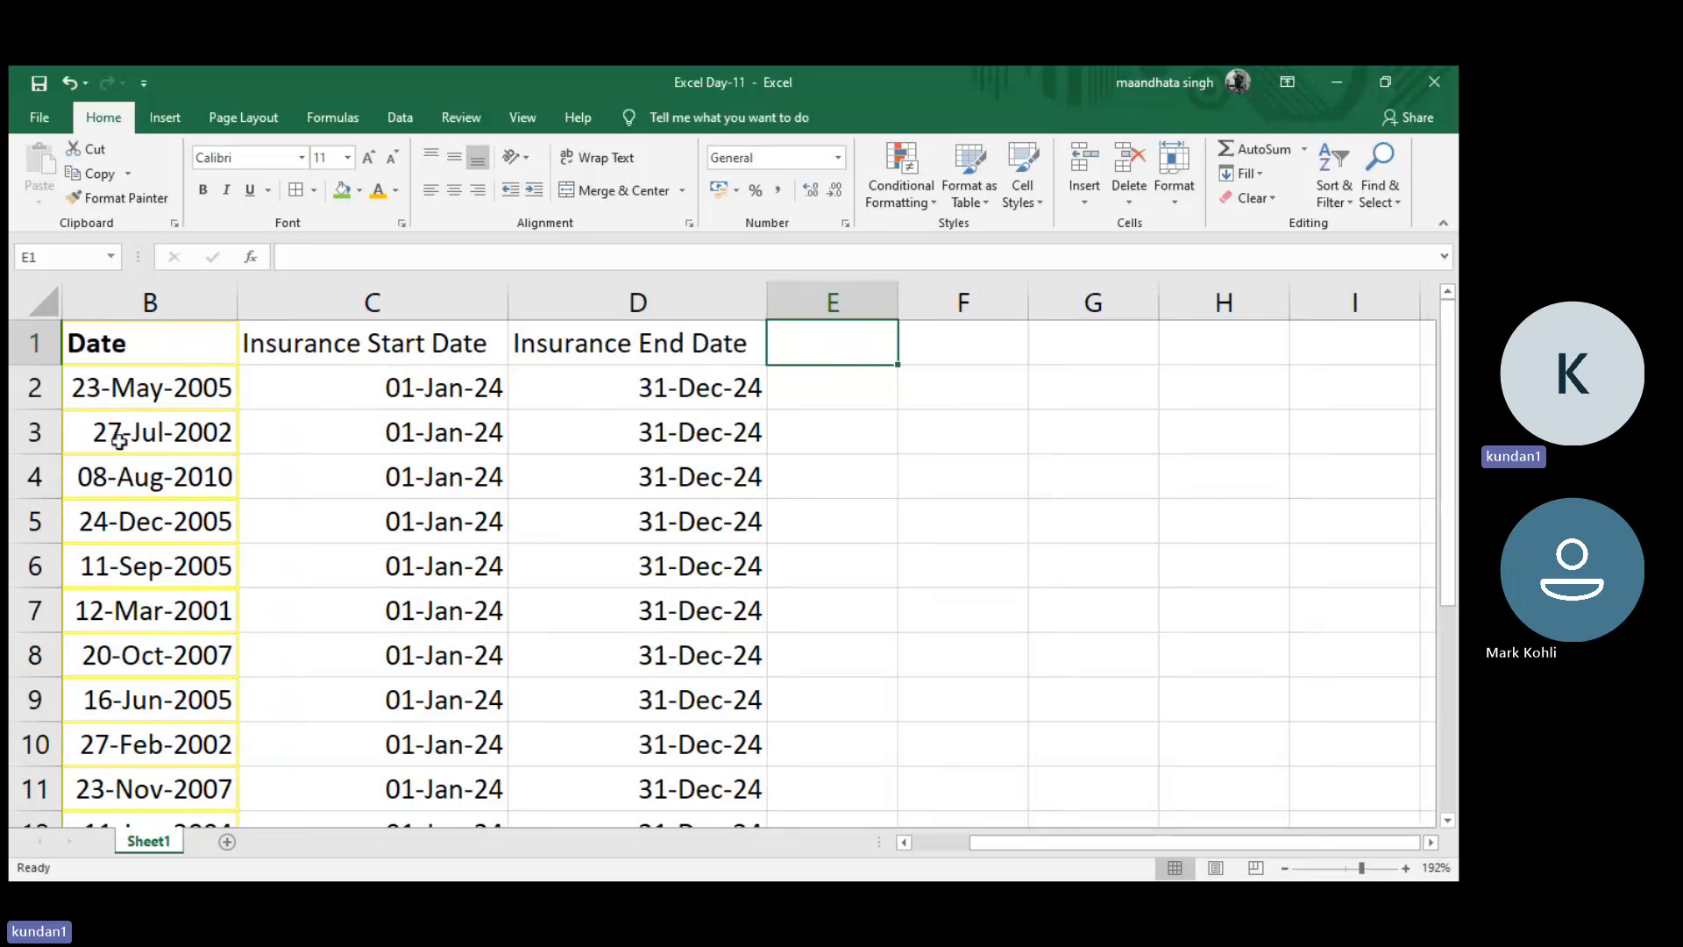
click(182, 396)
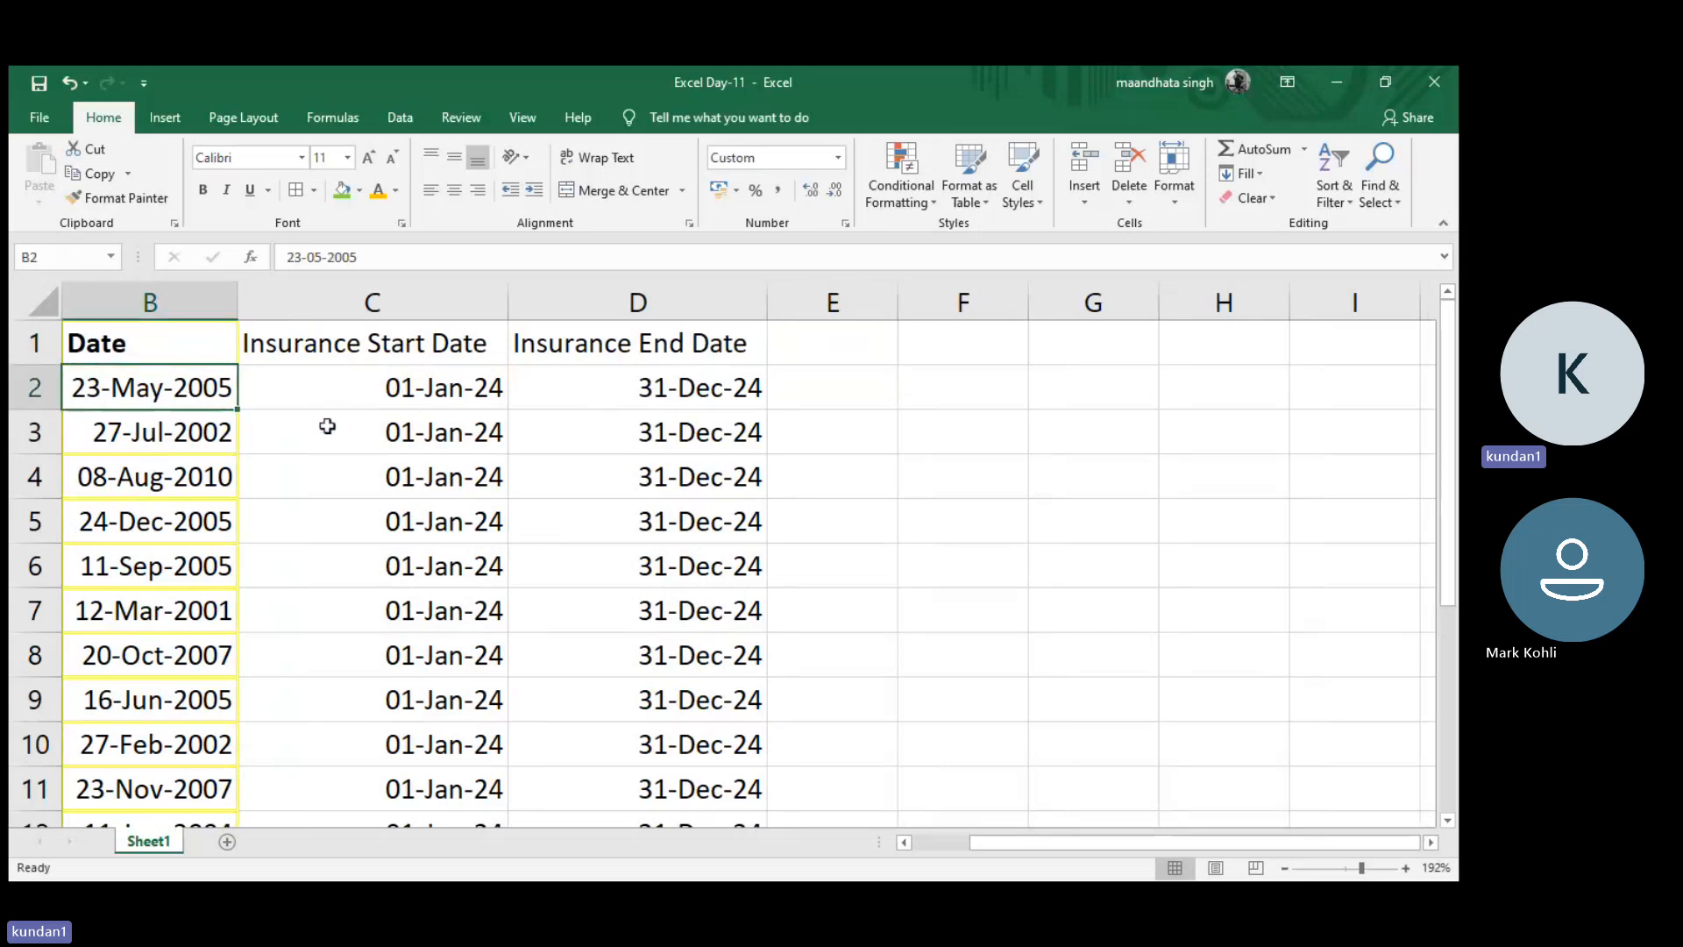
click(445, 391)
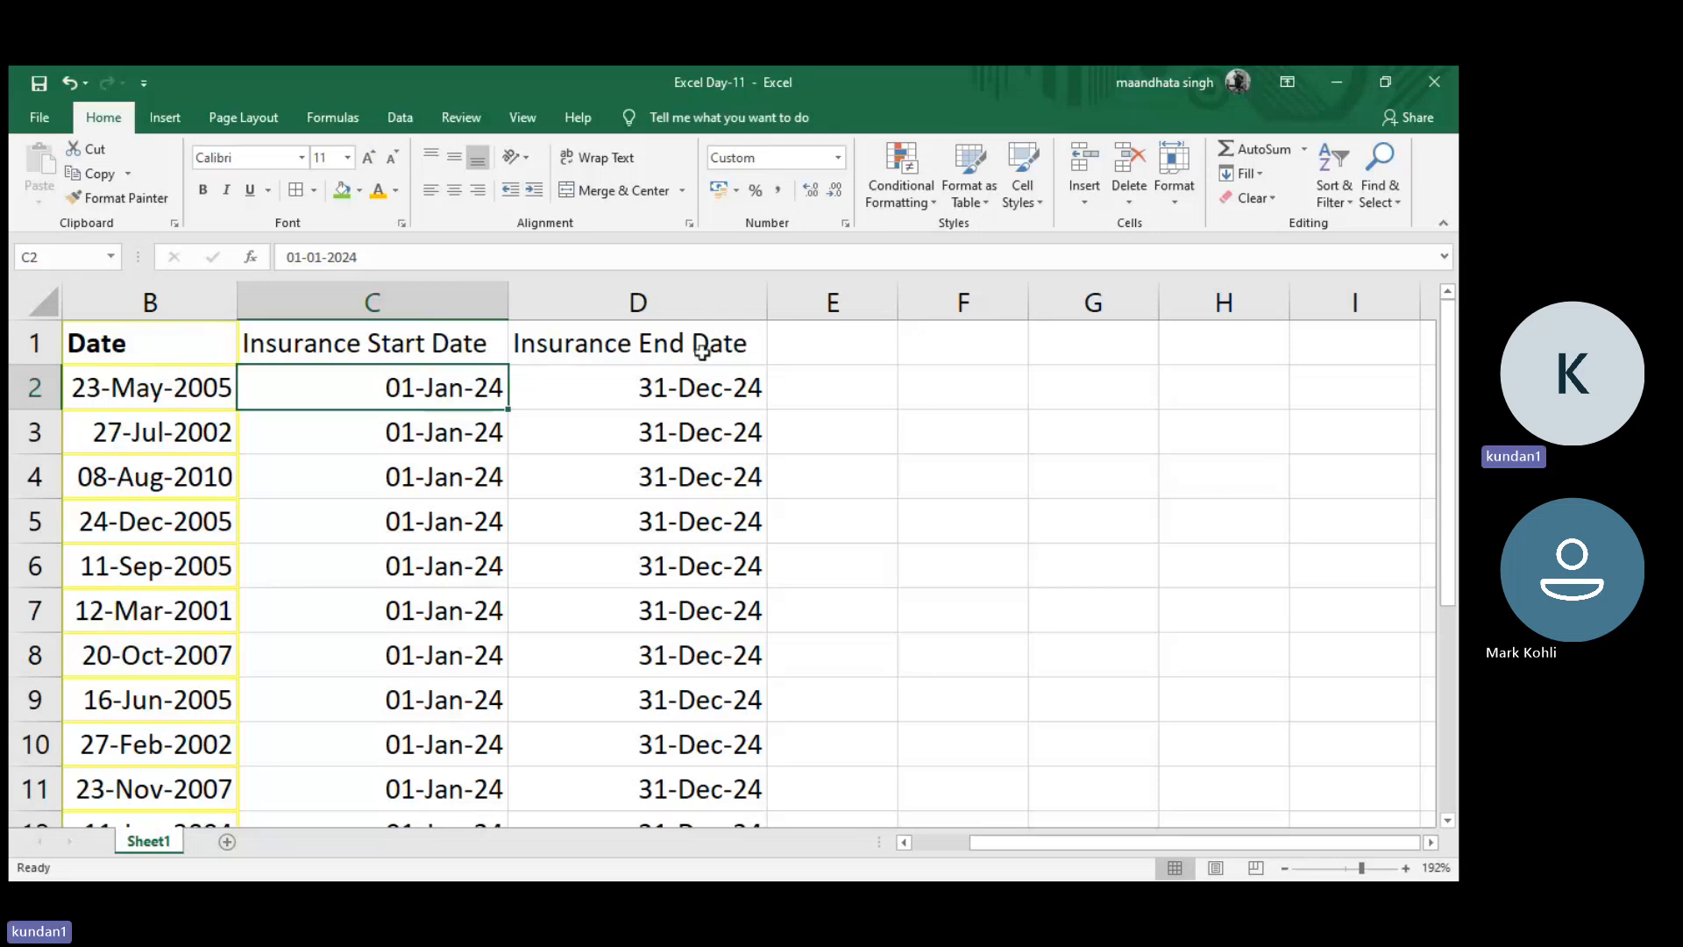
click(868, 351)
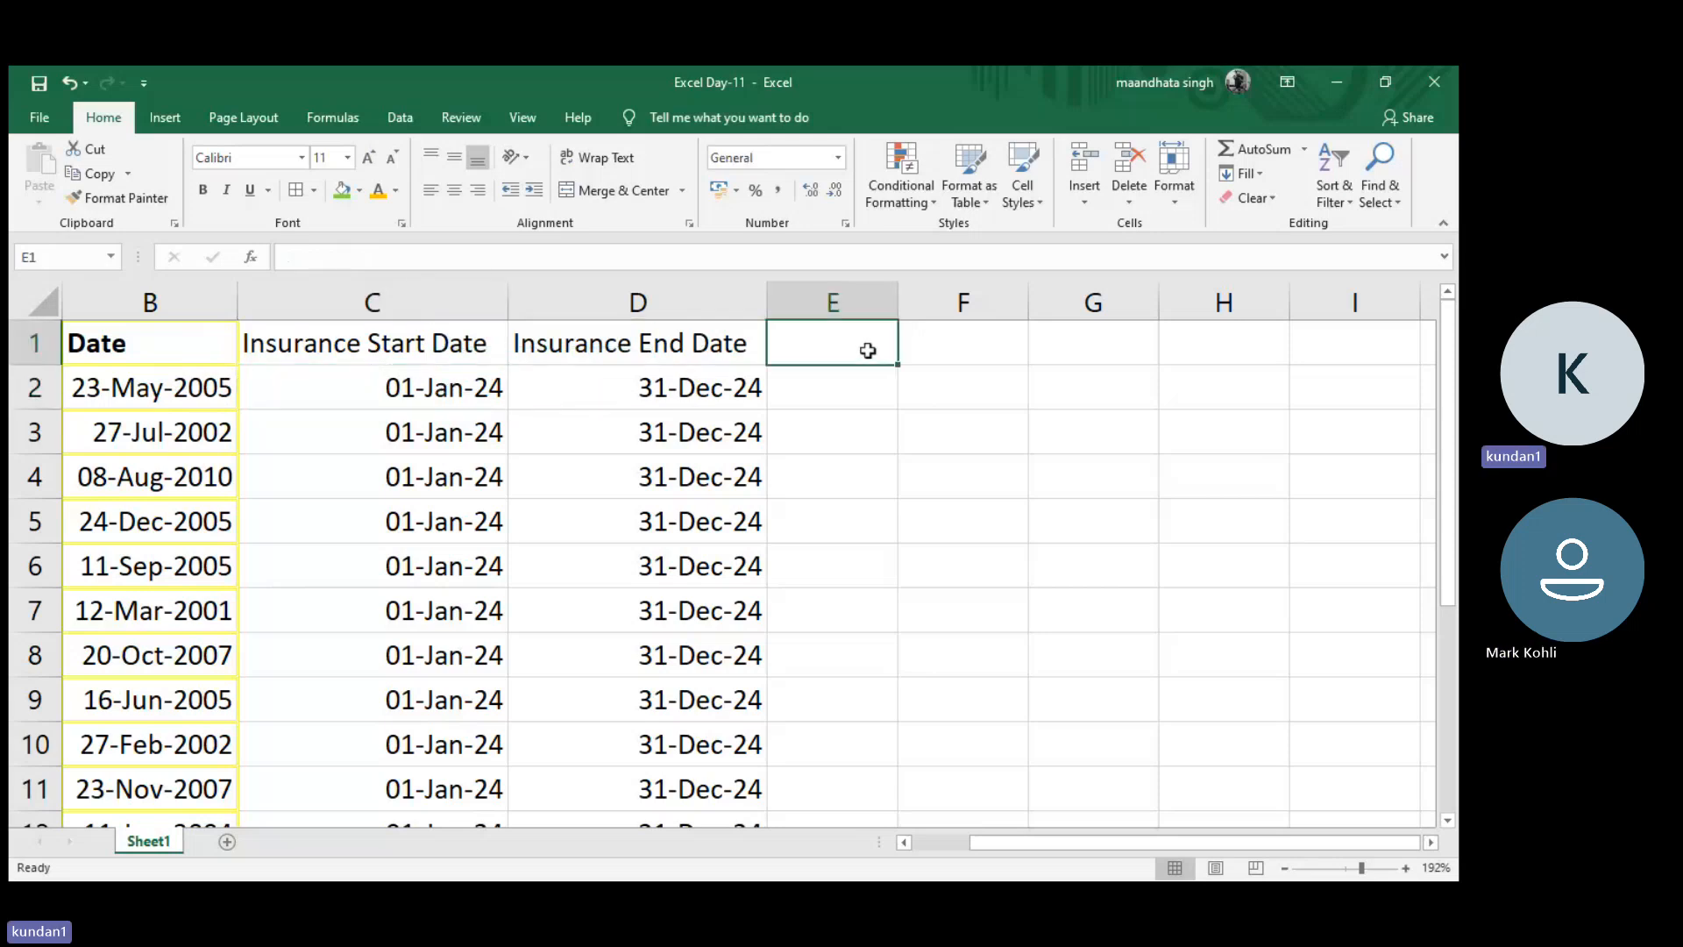
text(Days)
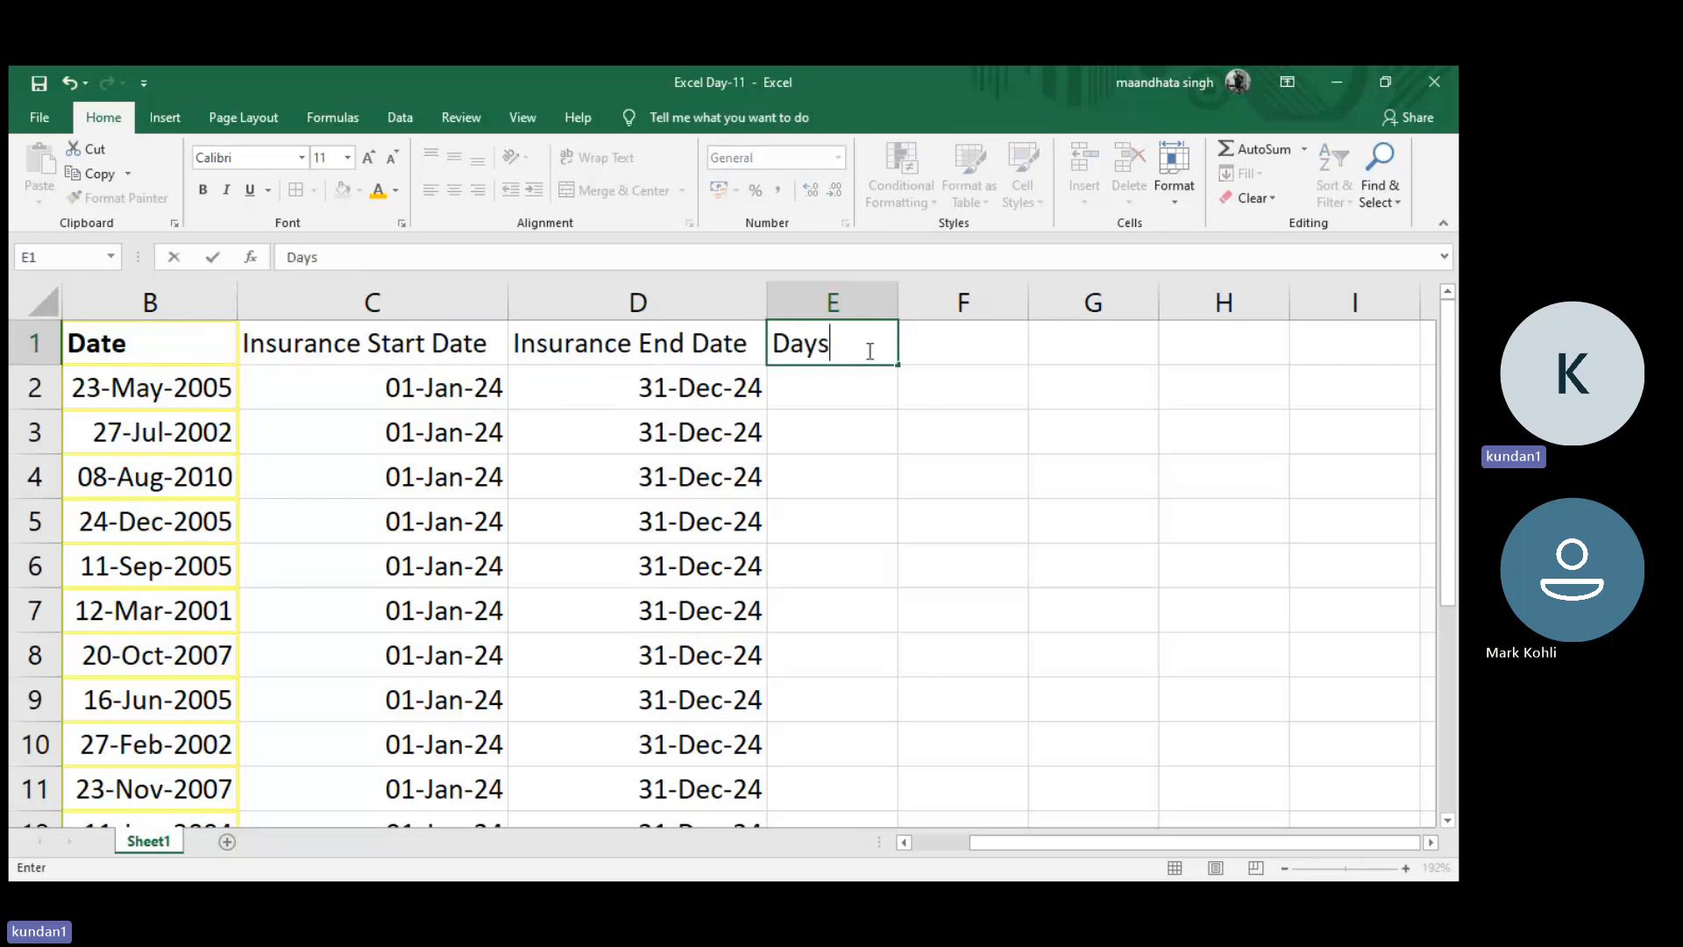
key(Return)
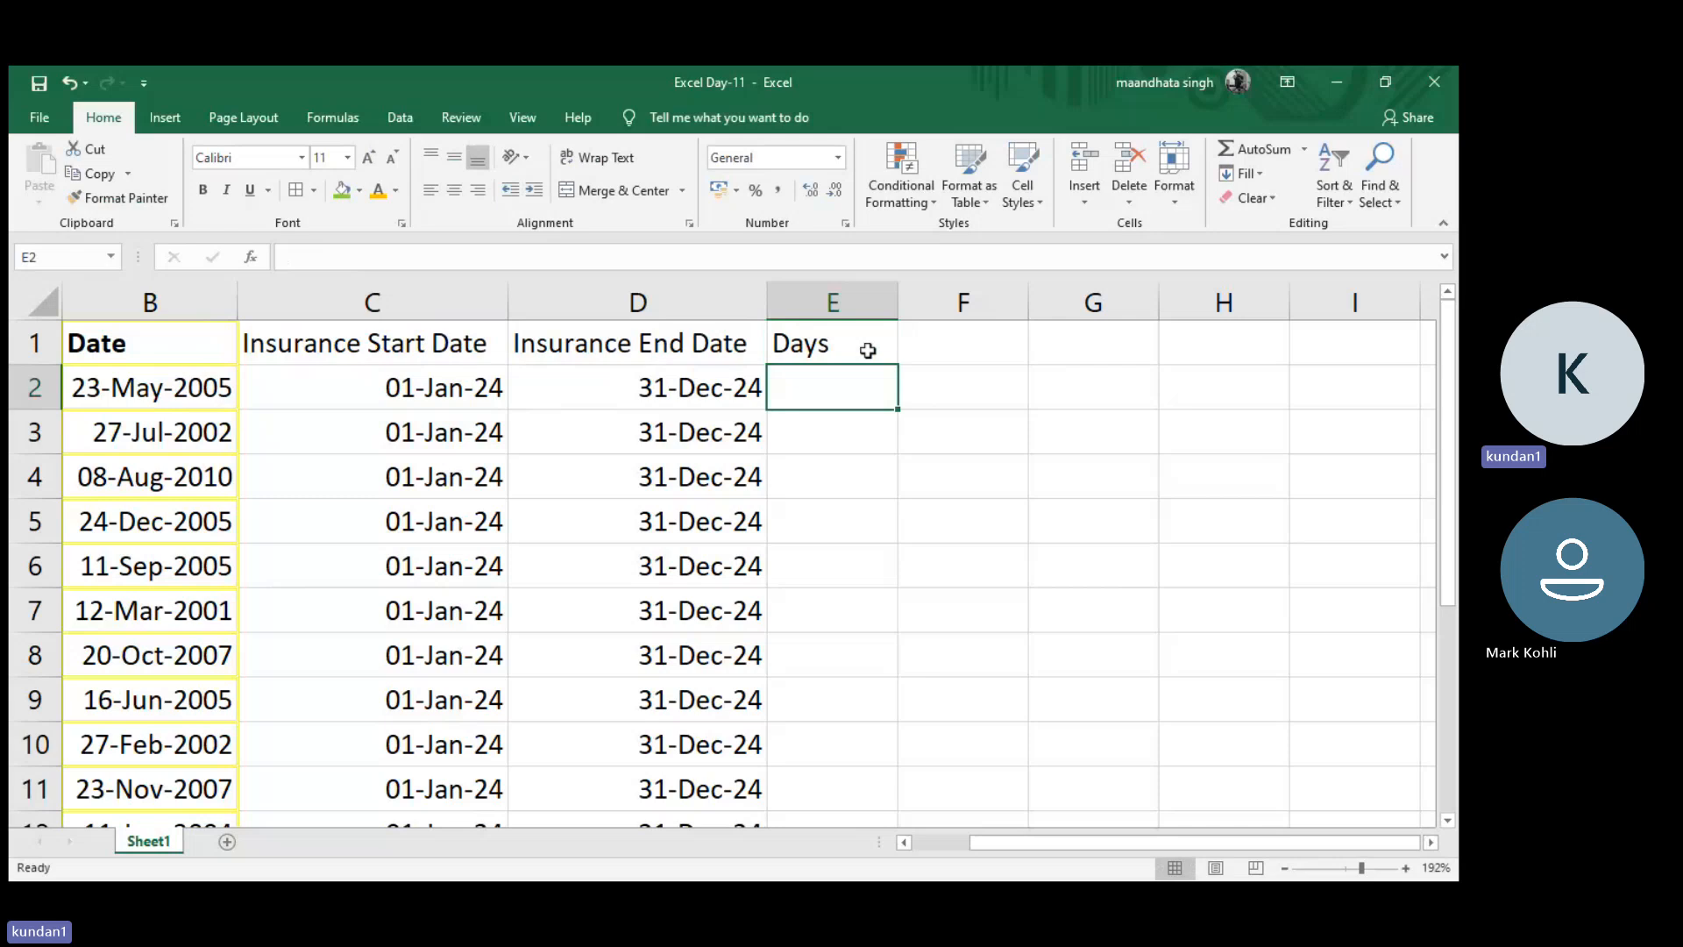
key(Left)
key(Left)
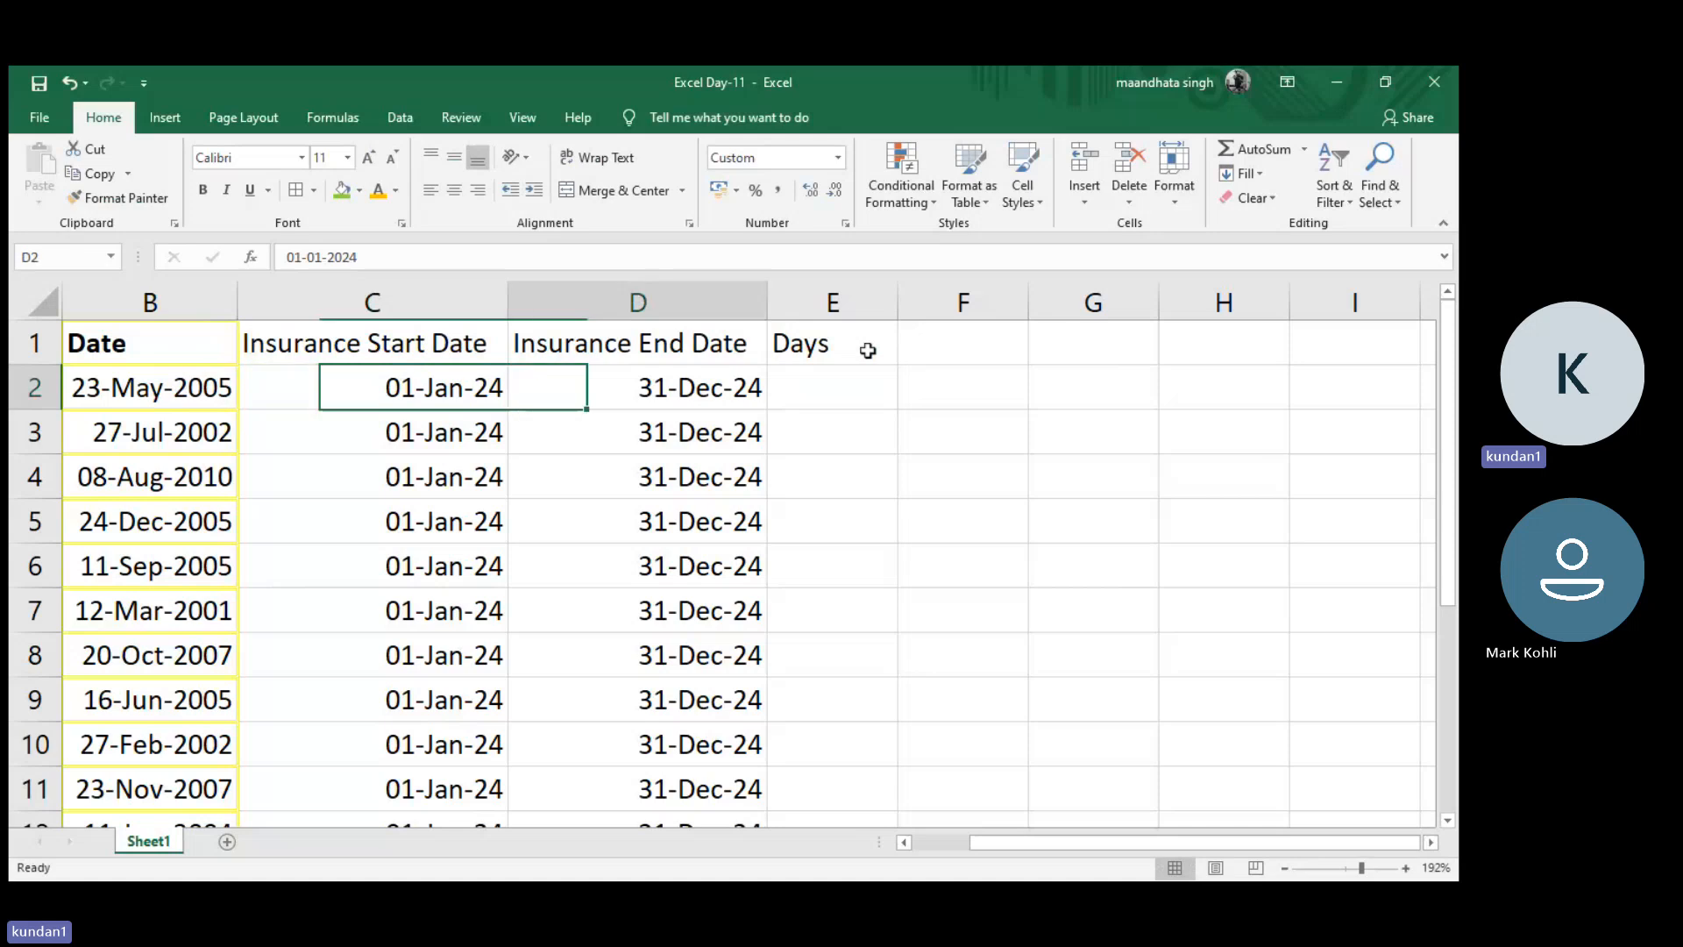
key(Right)
key(Left)
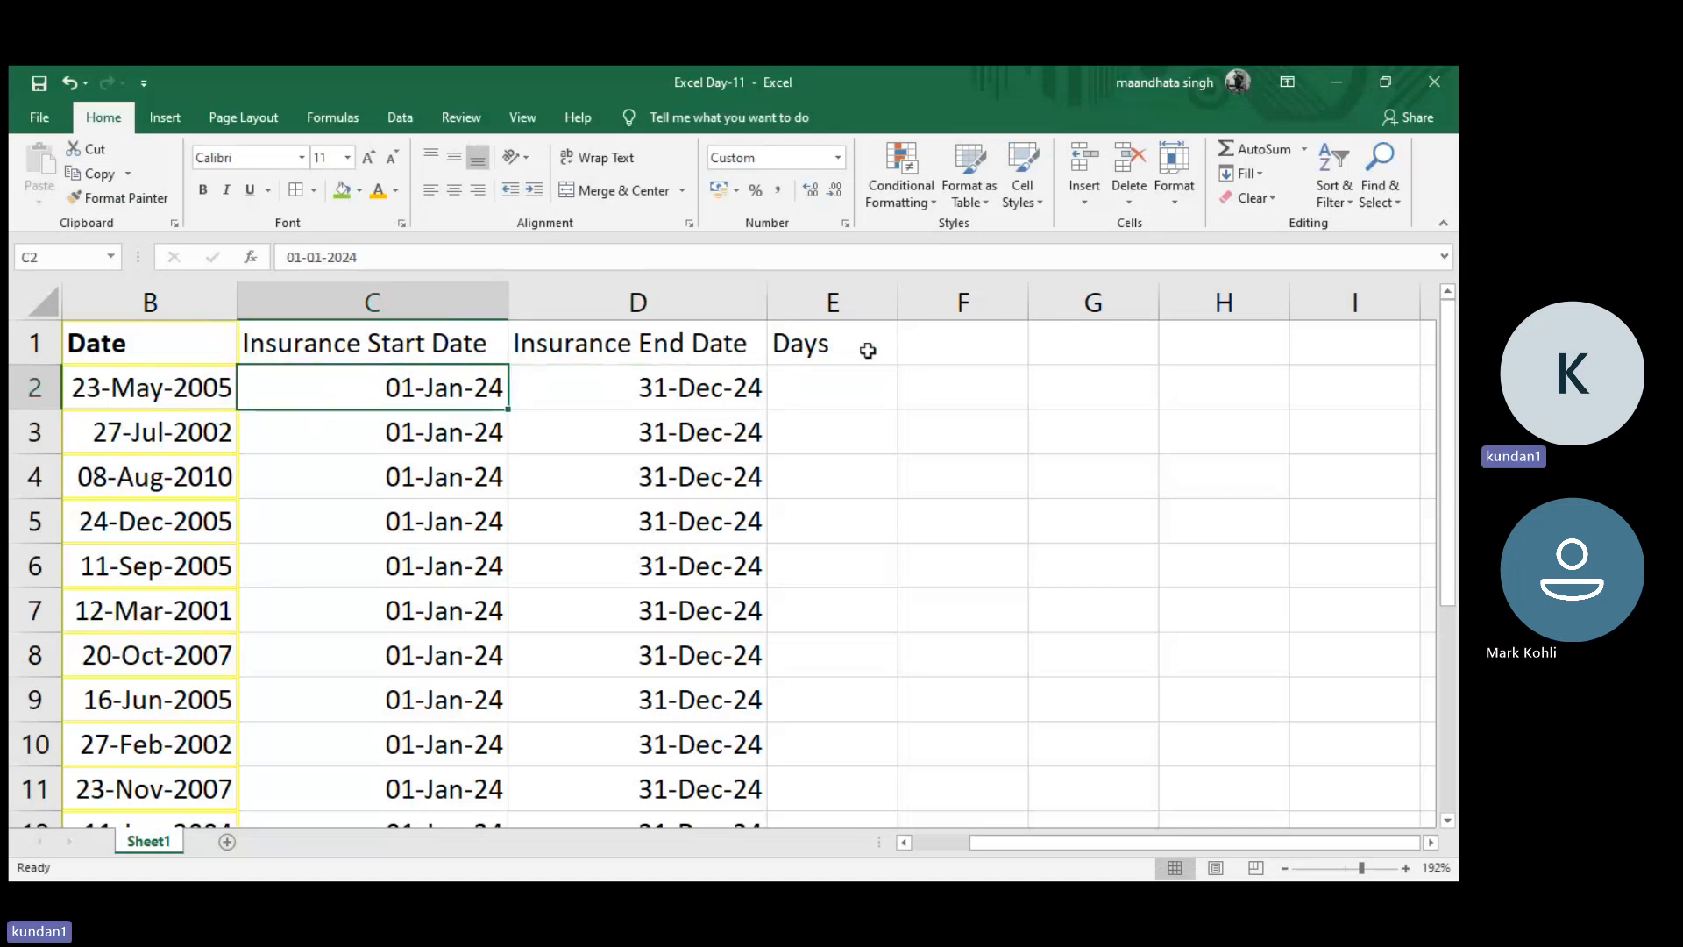
key(Right)
key(Right)
key(Right)
key(Left)
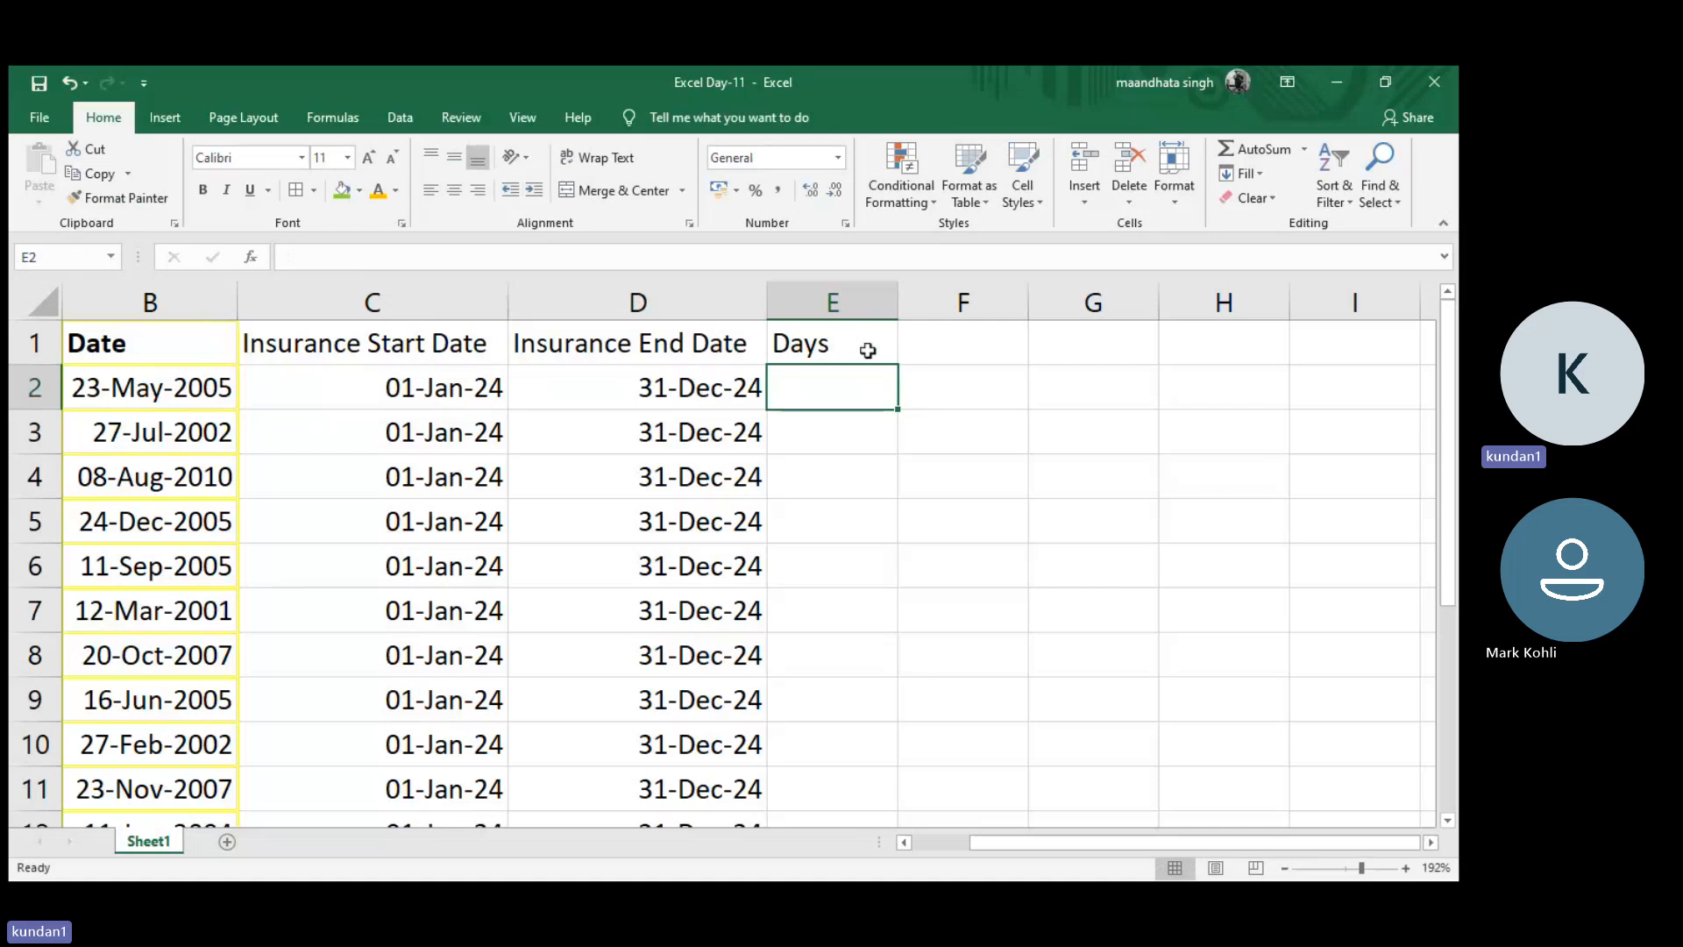
scroll(868, 349, left, 1)
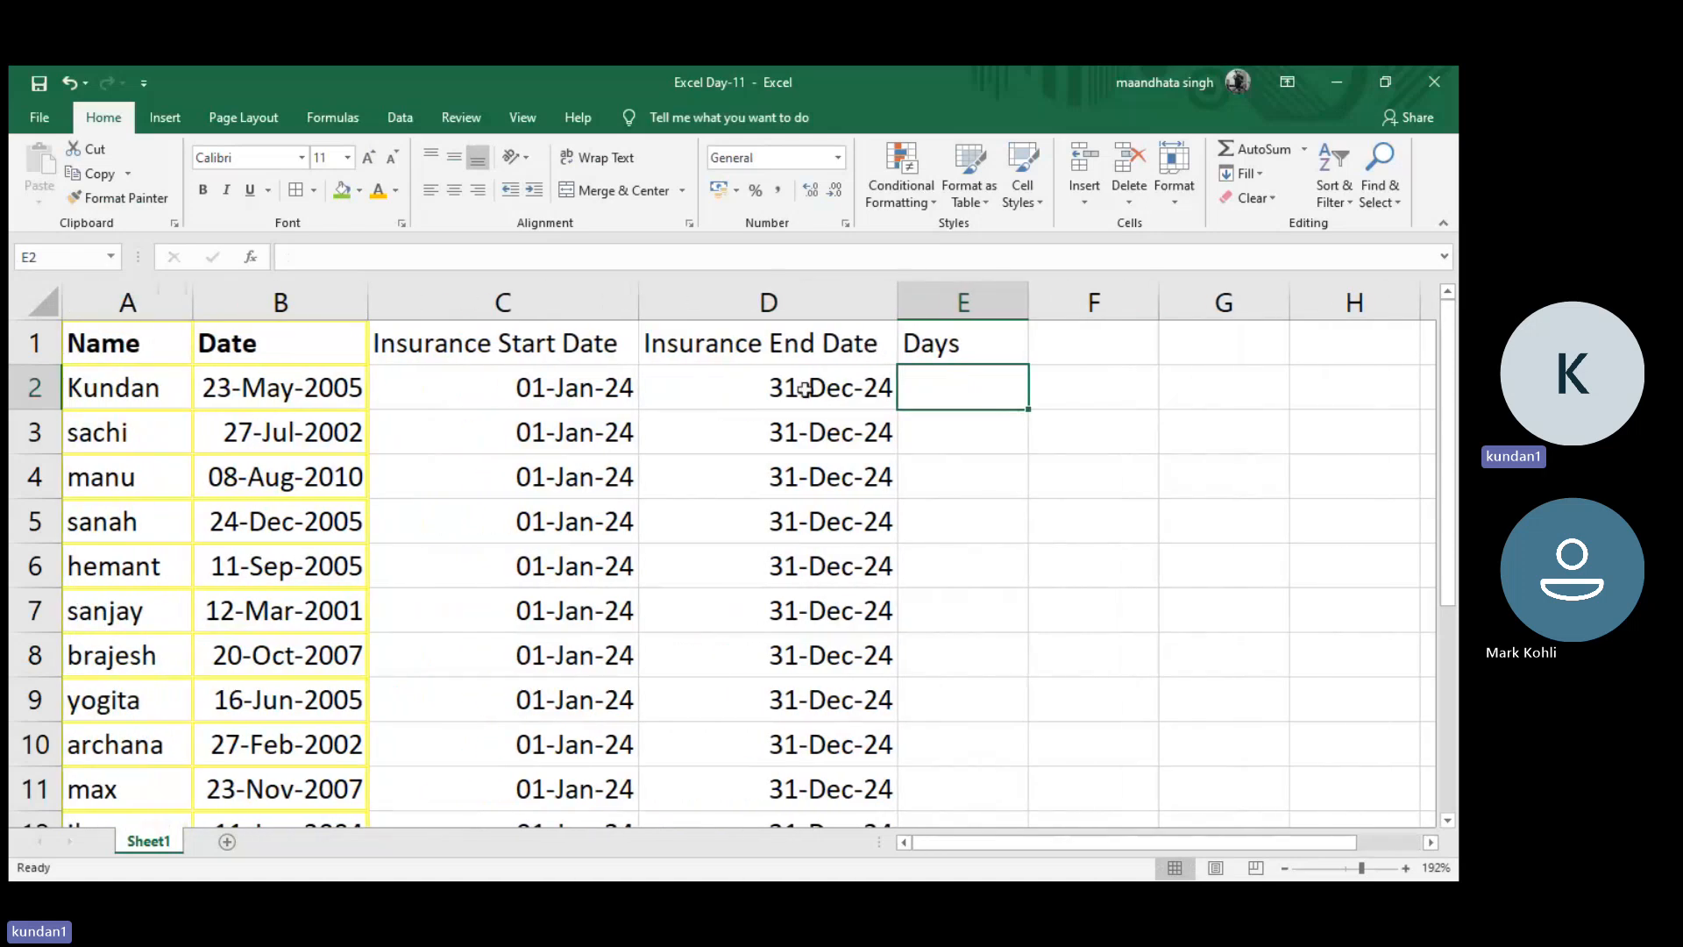
click(355, 393)
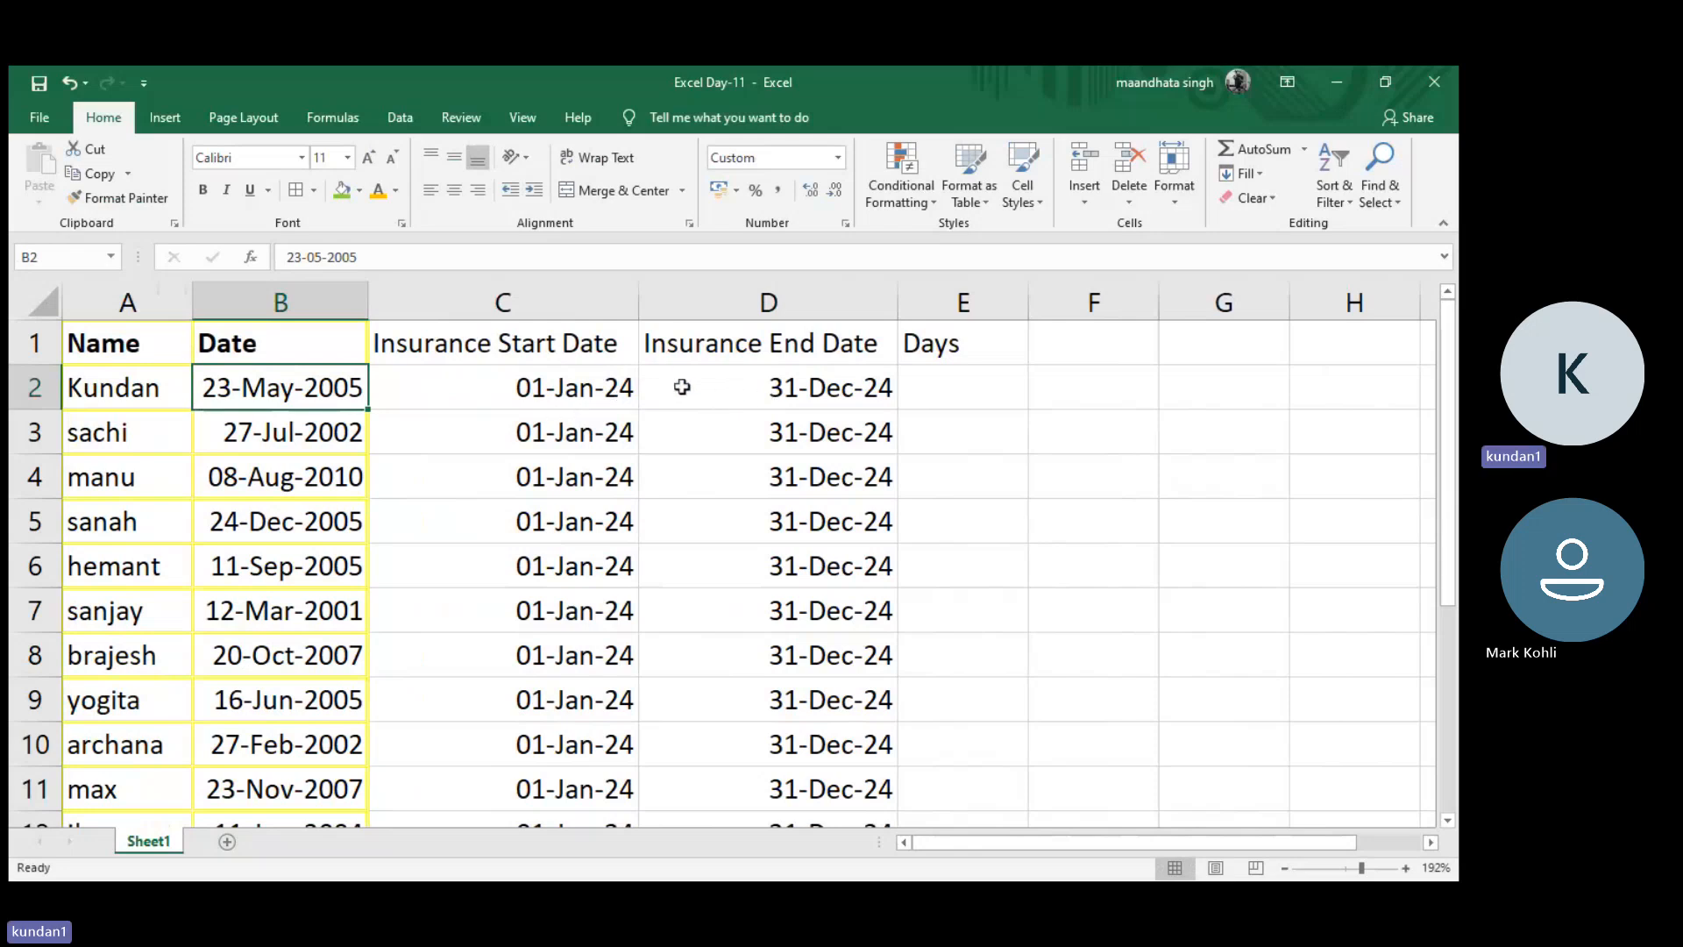
click(717, 440)
- Insert a blank column between Insurance End Date and Days and give it the header "Today" in E1
click(940, 299)
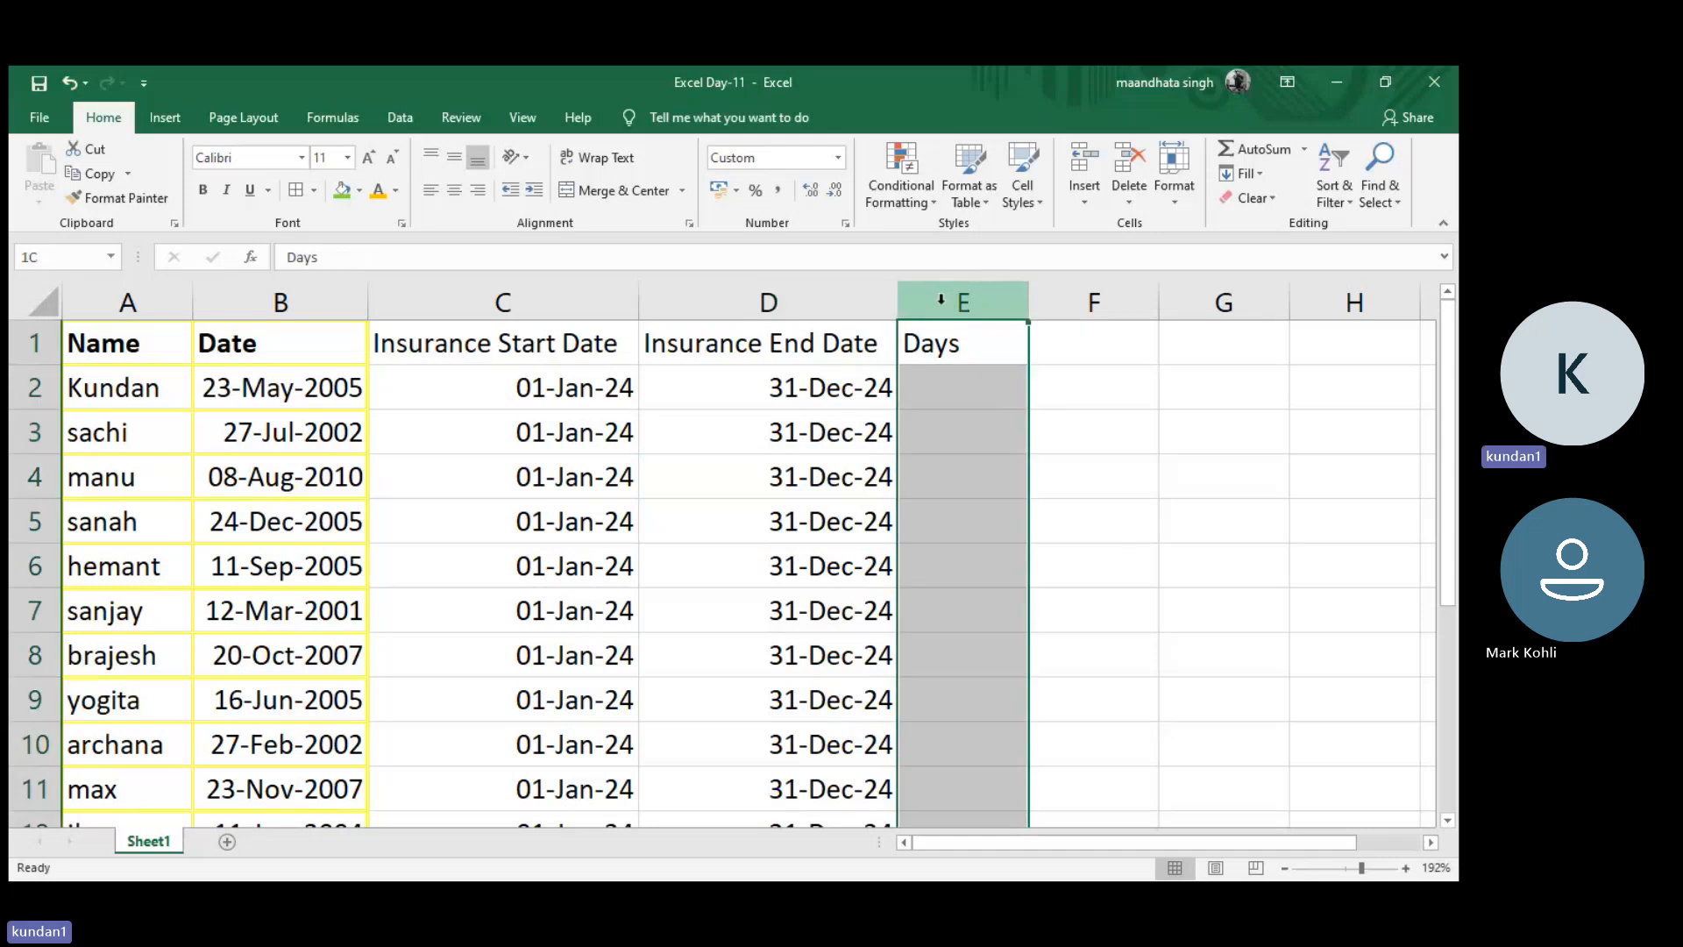
key(ctrl+shift+plus)
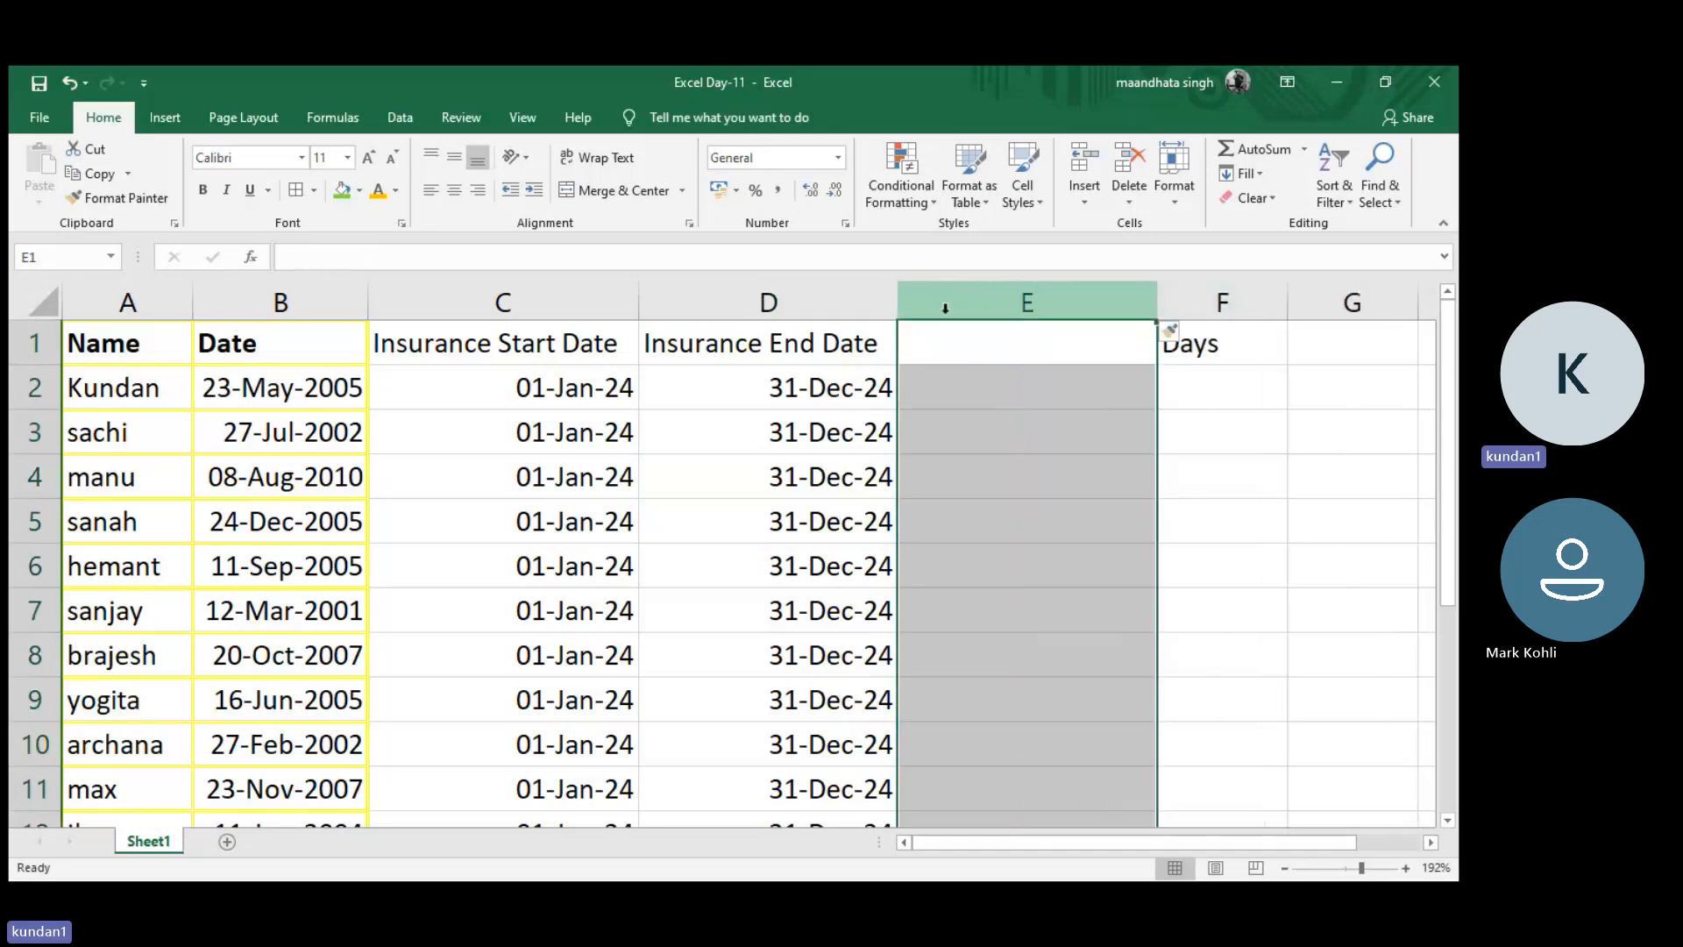
click(952, 338)
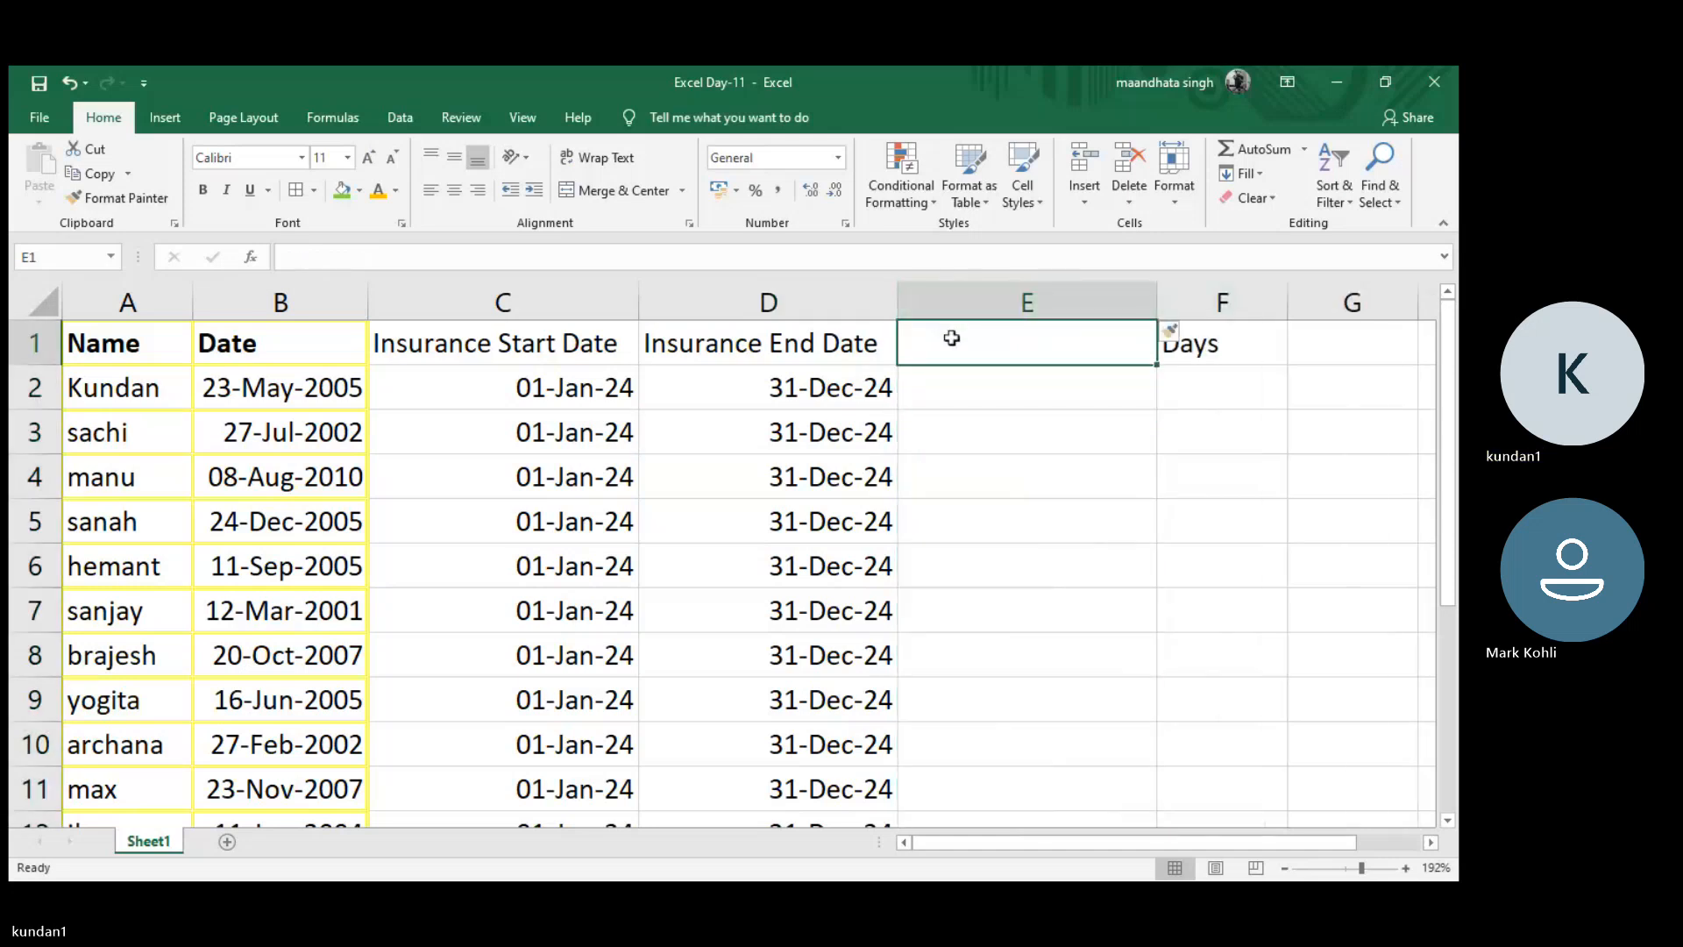
text(T)
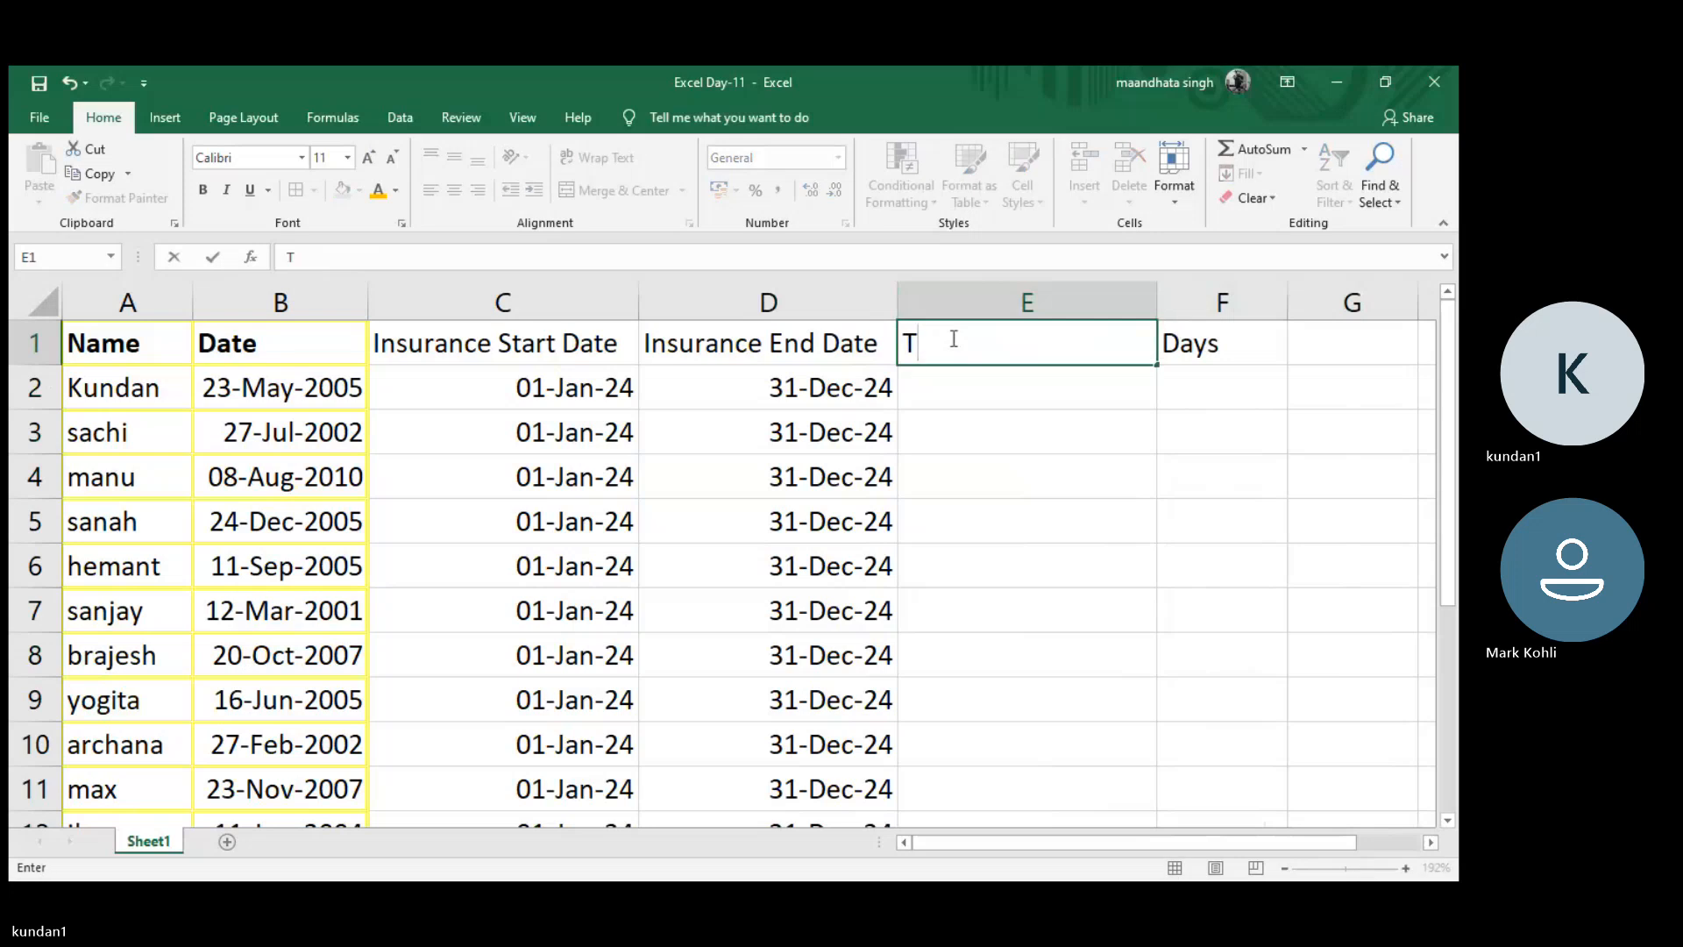
text(oday)
key(Return)
- Enter the formula =TODAY() in E2 for the first name
text(=)
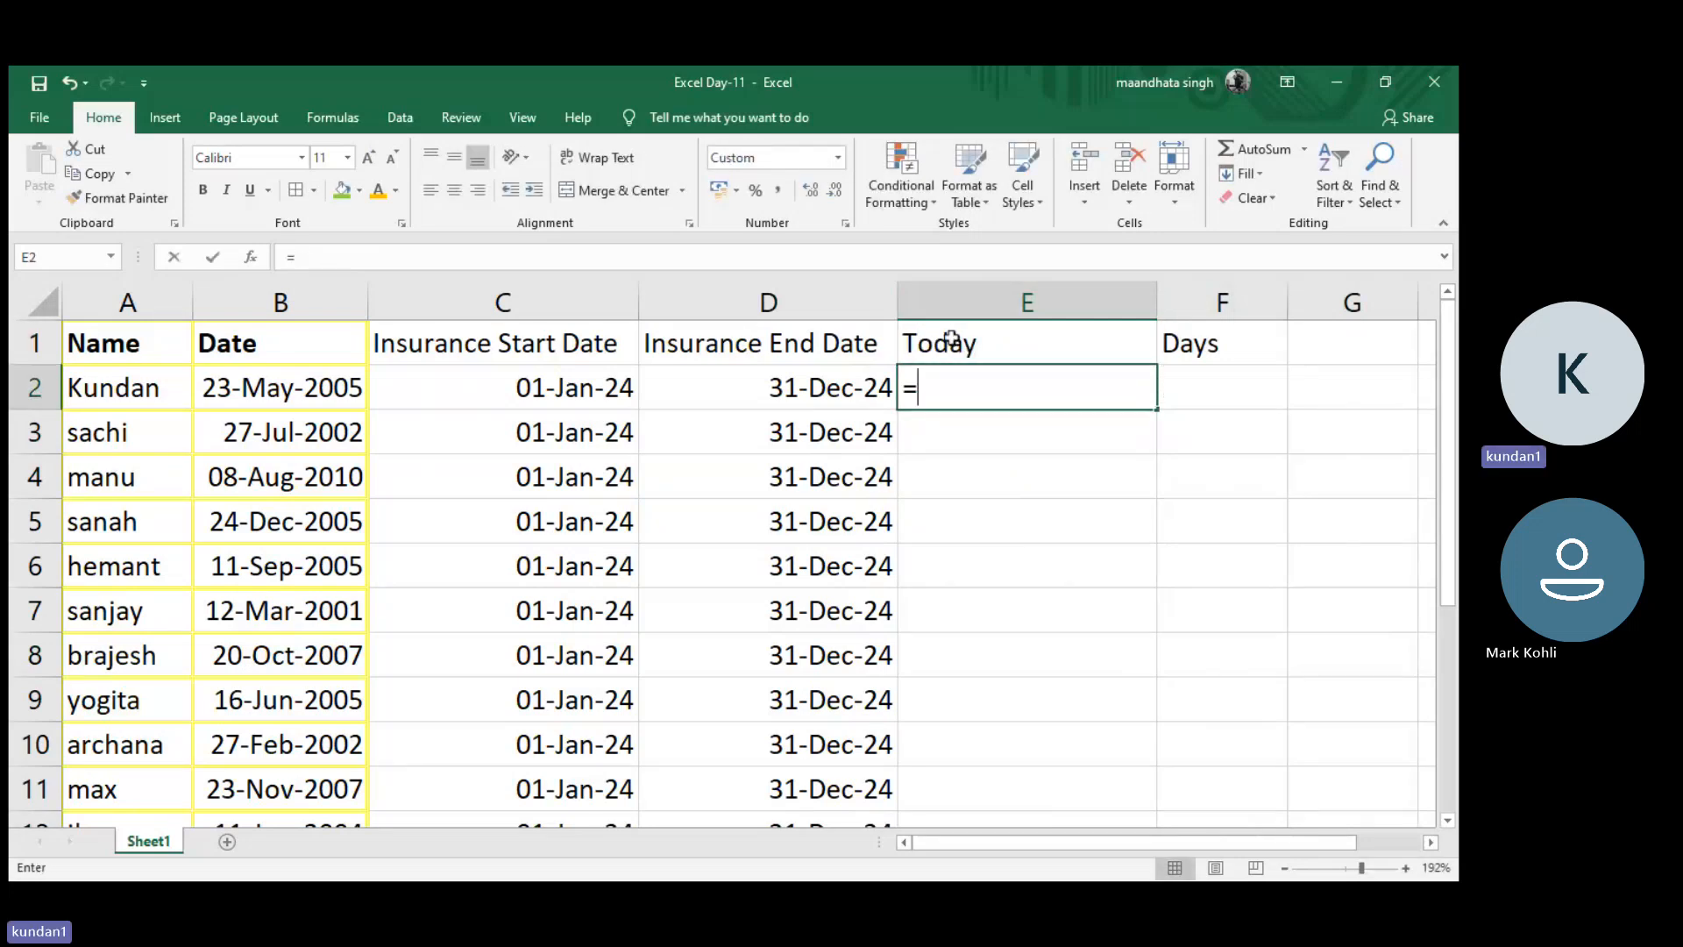
text(today)
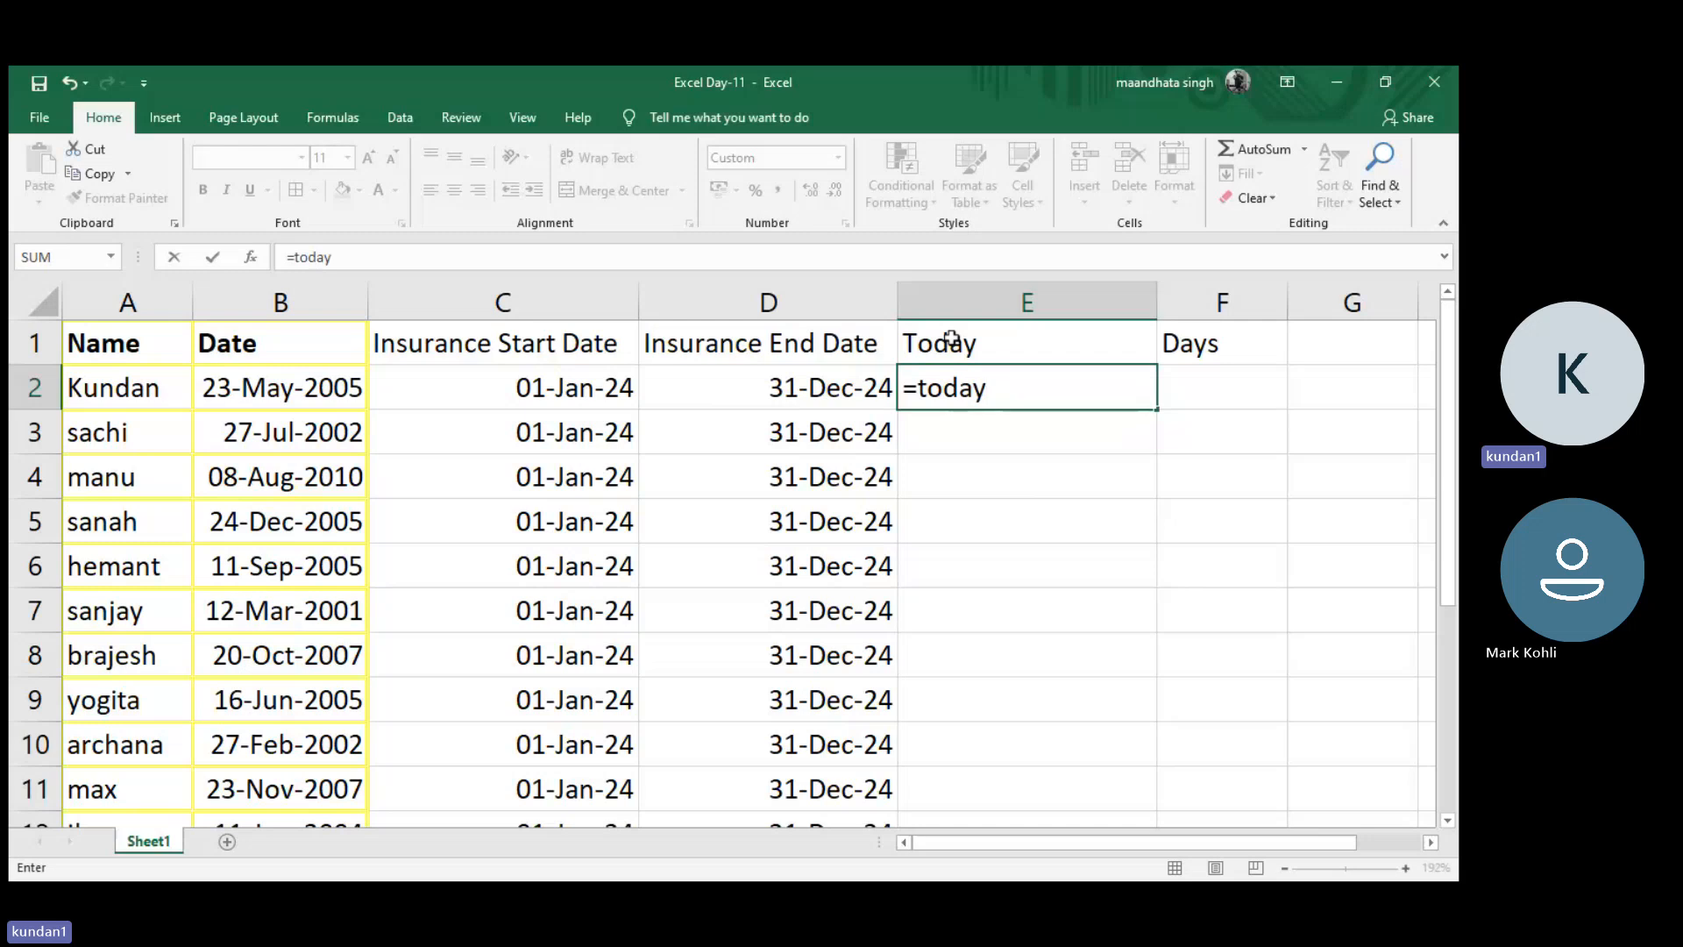
text(())
key(Return)
key(Up)
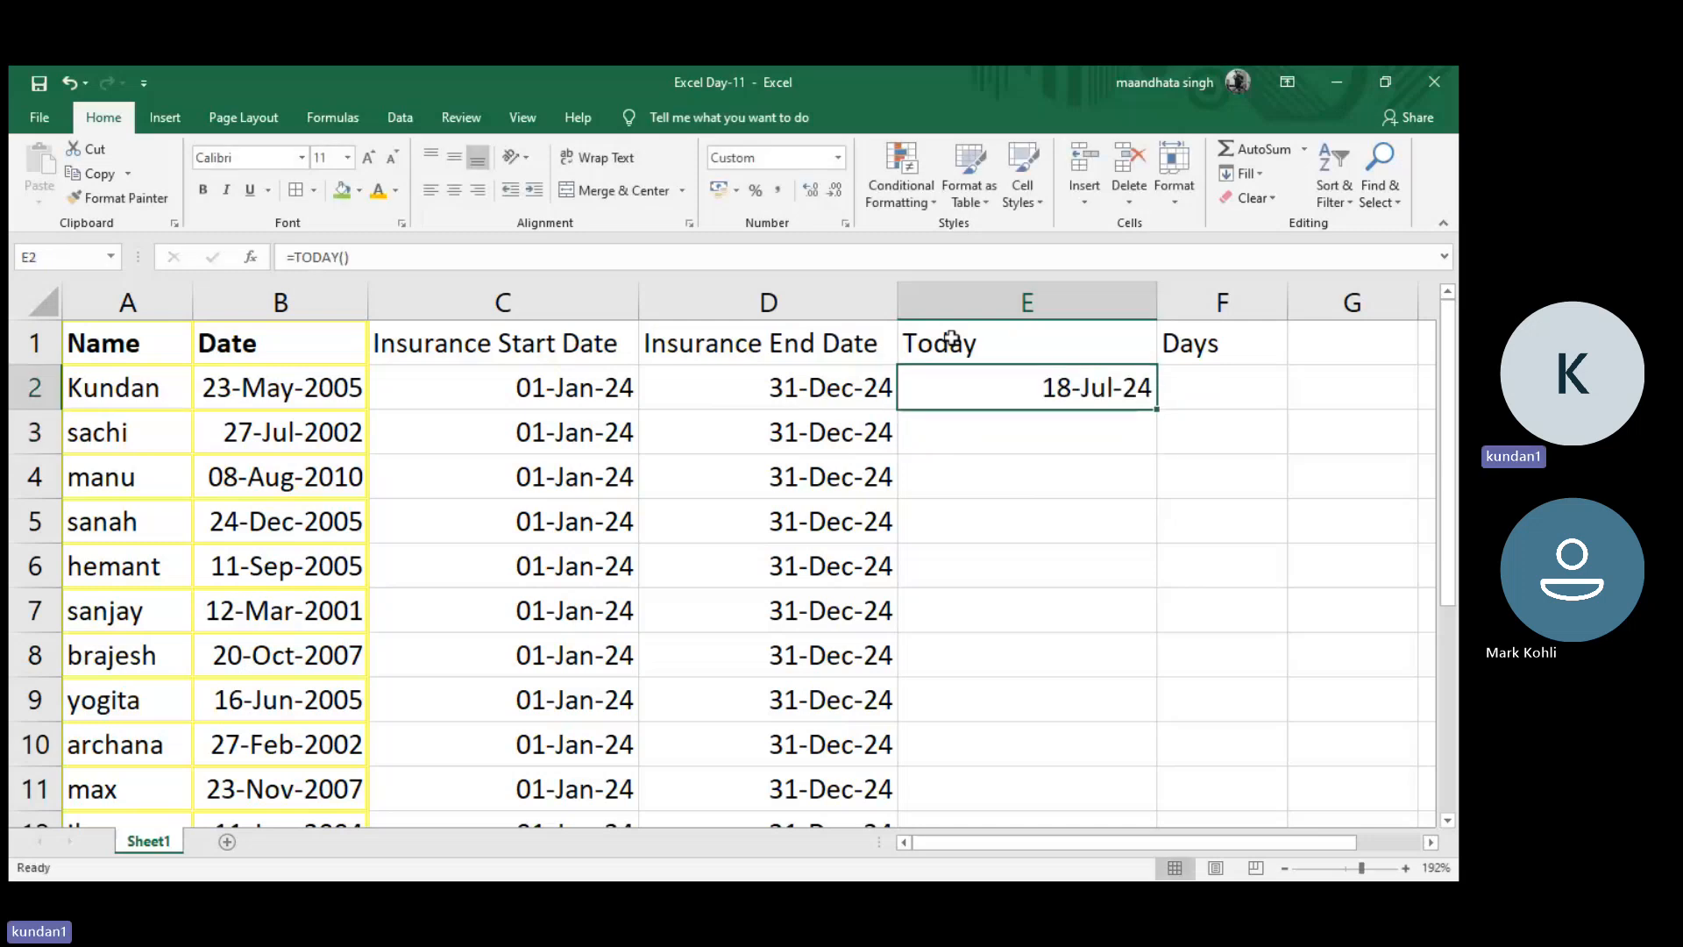
- Copy the TODAY formula from E2 down the Today column through row 12
key(ctrl+c)
key(shift+Down)
key(shift+Down)
key(shift+Down)
key(shift+Down)
key(shift+Down)
key(shift+Down)
key(shift+Down)
key(shift+Down)
key(shift+Down)
key(shift+Down)
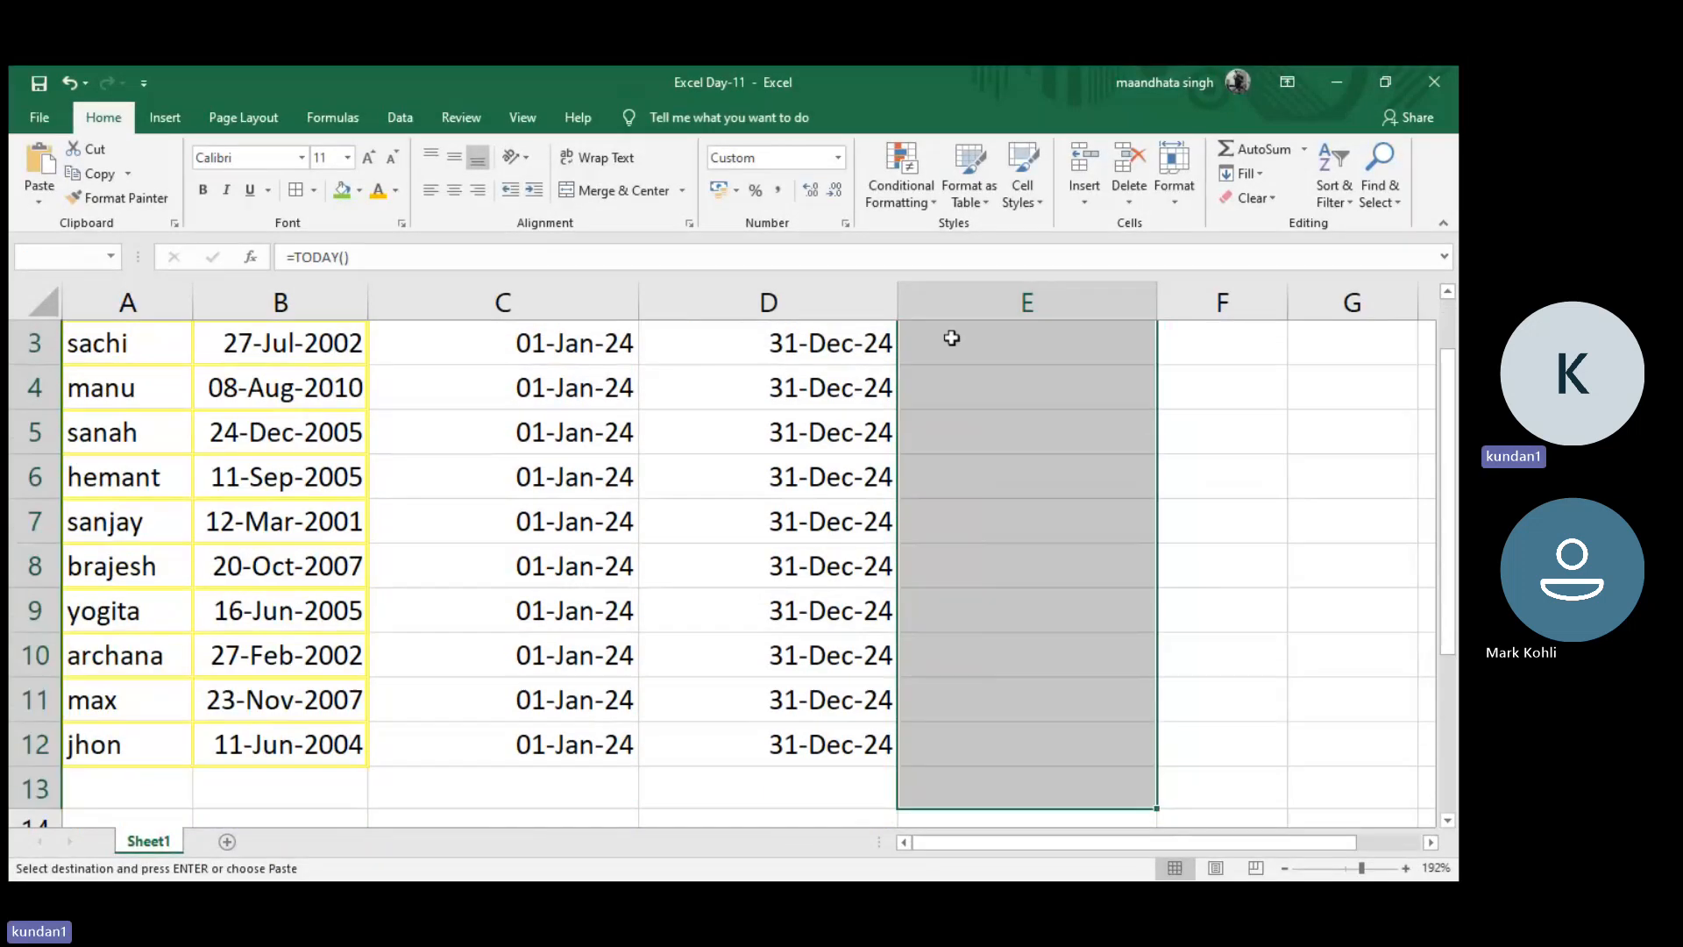
key(ctrl+v)
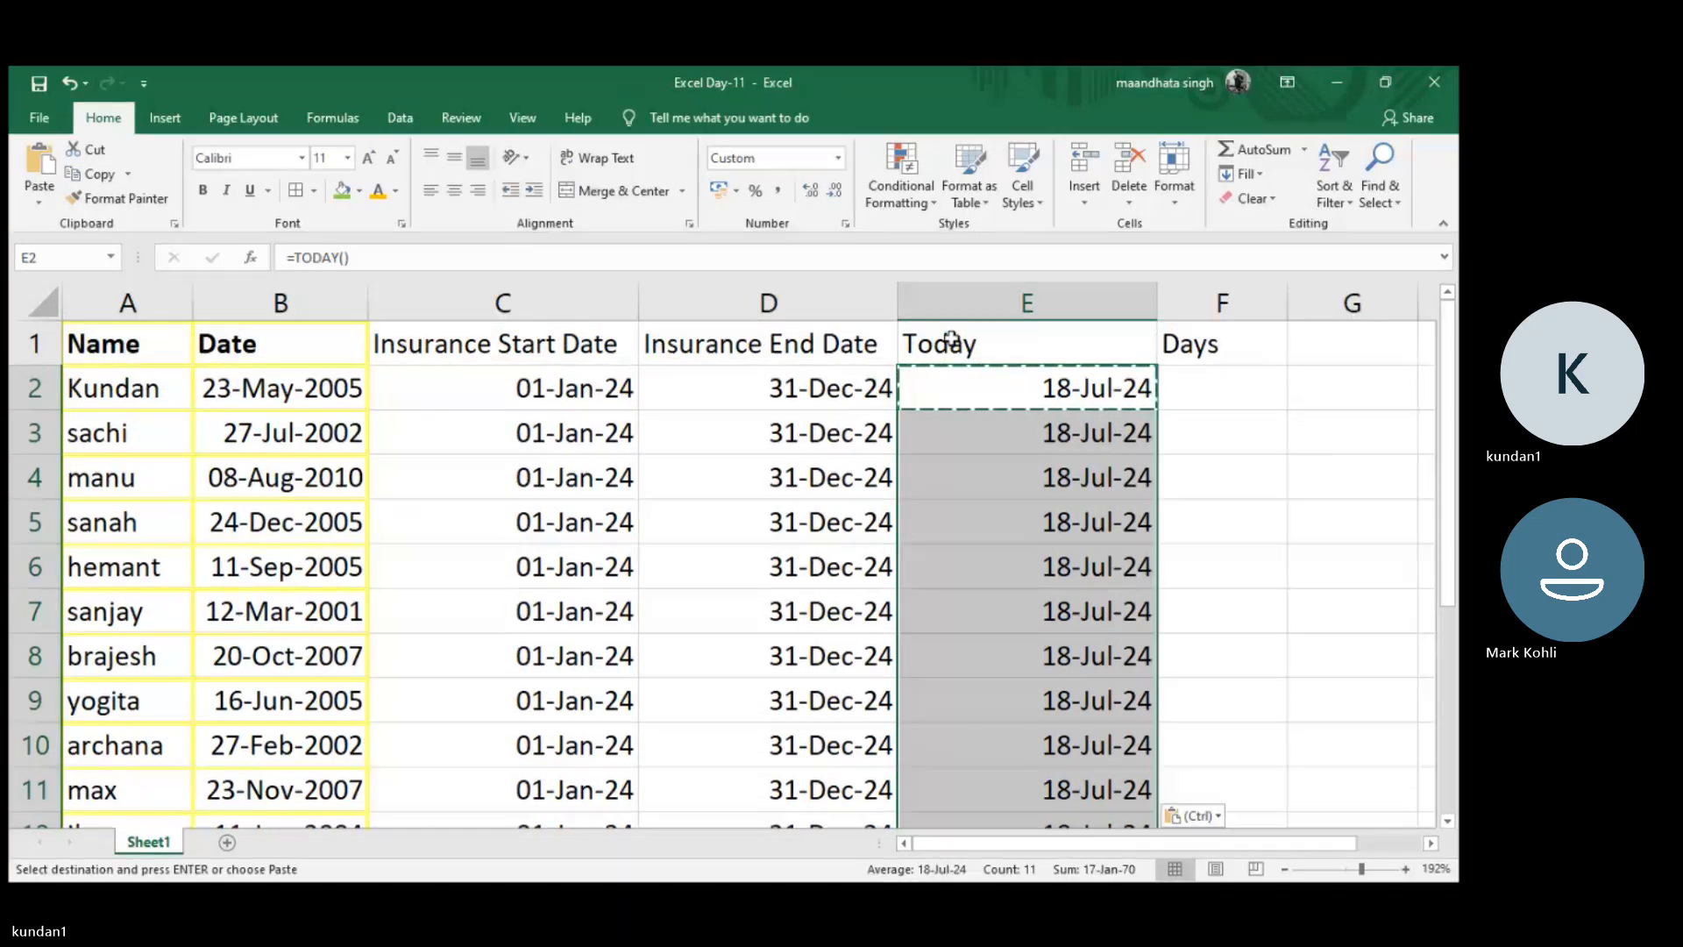
key(Escape)
- Enter the formula =D2-E2 in F2 to calculate the days remaining until the insurance end date
click(1213, 394)
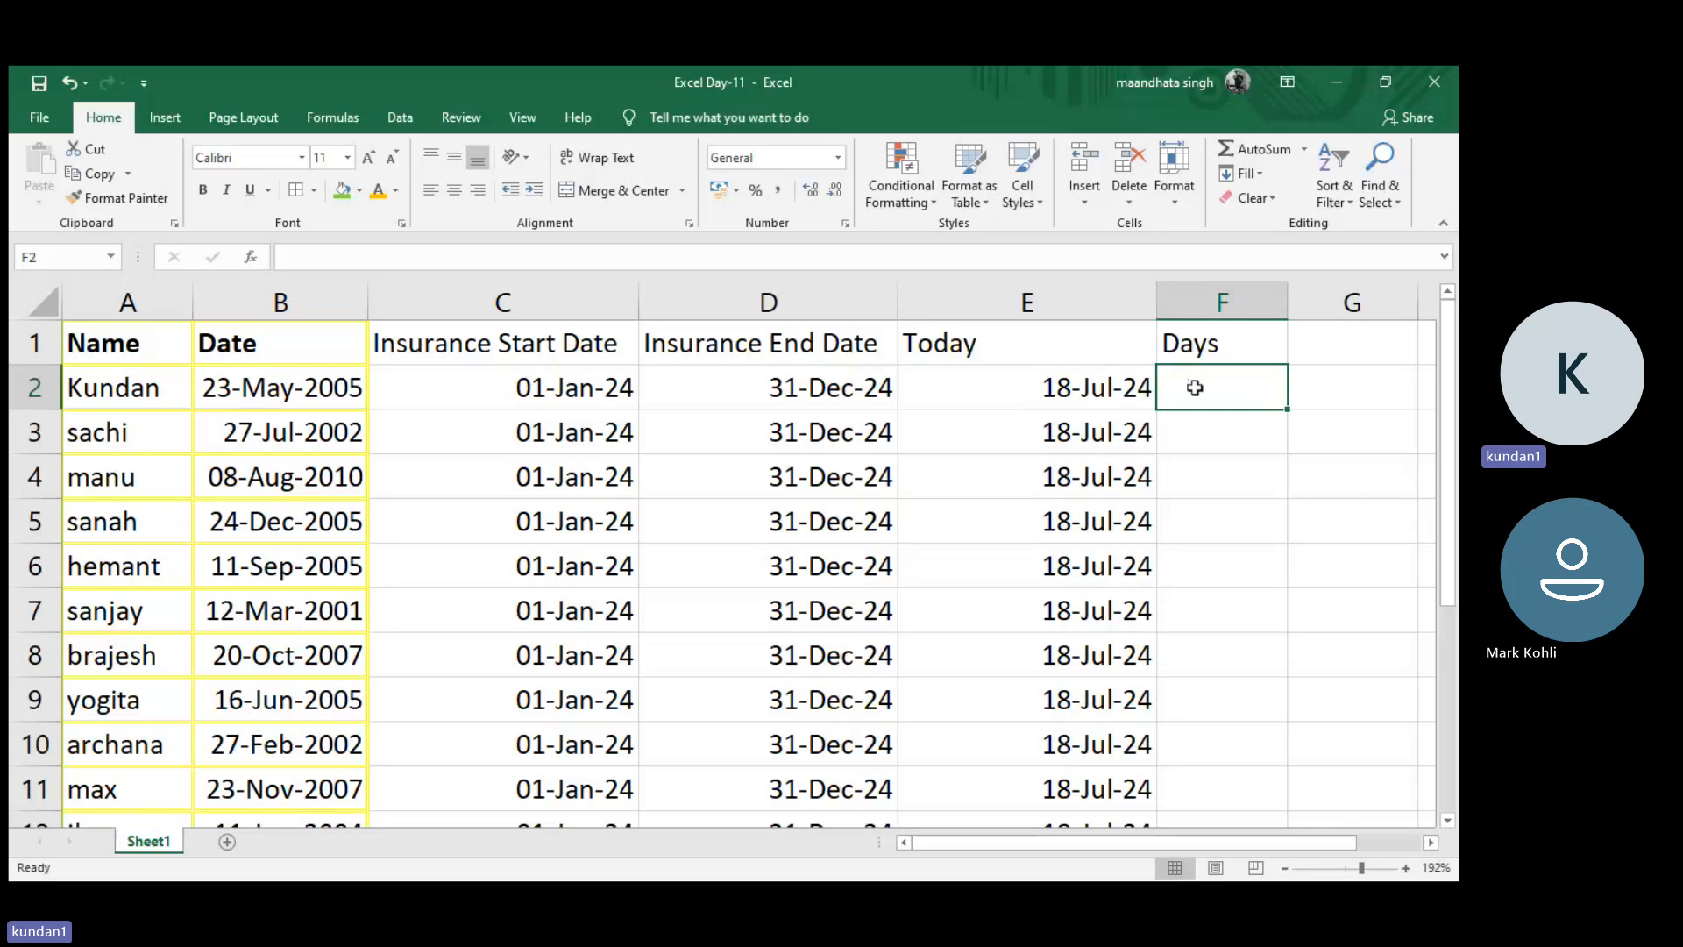
text(=)
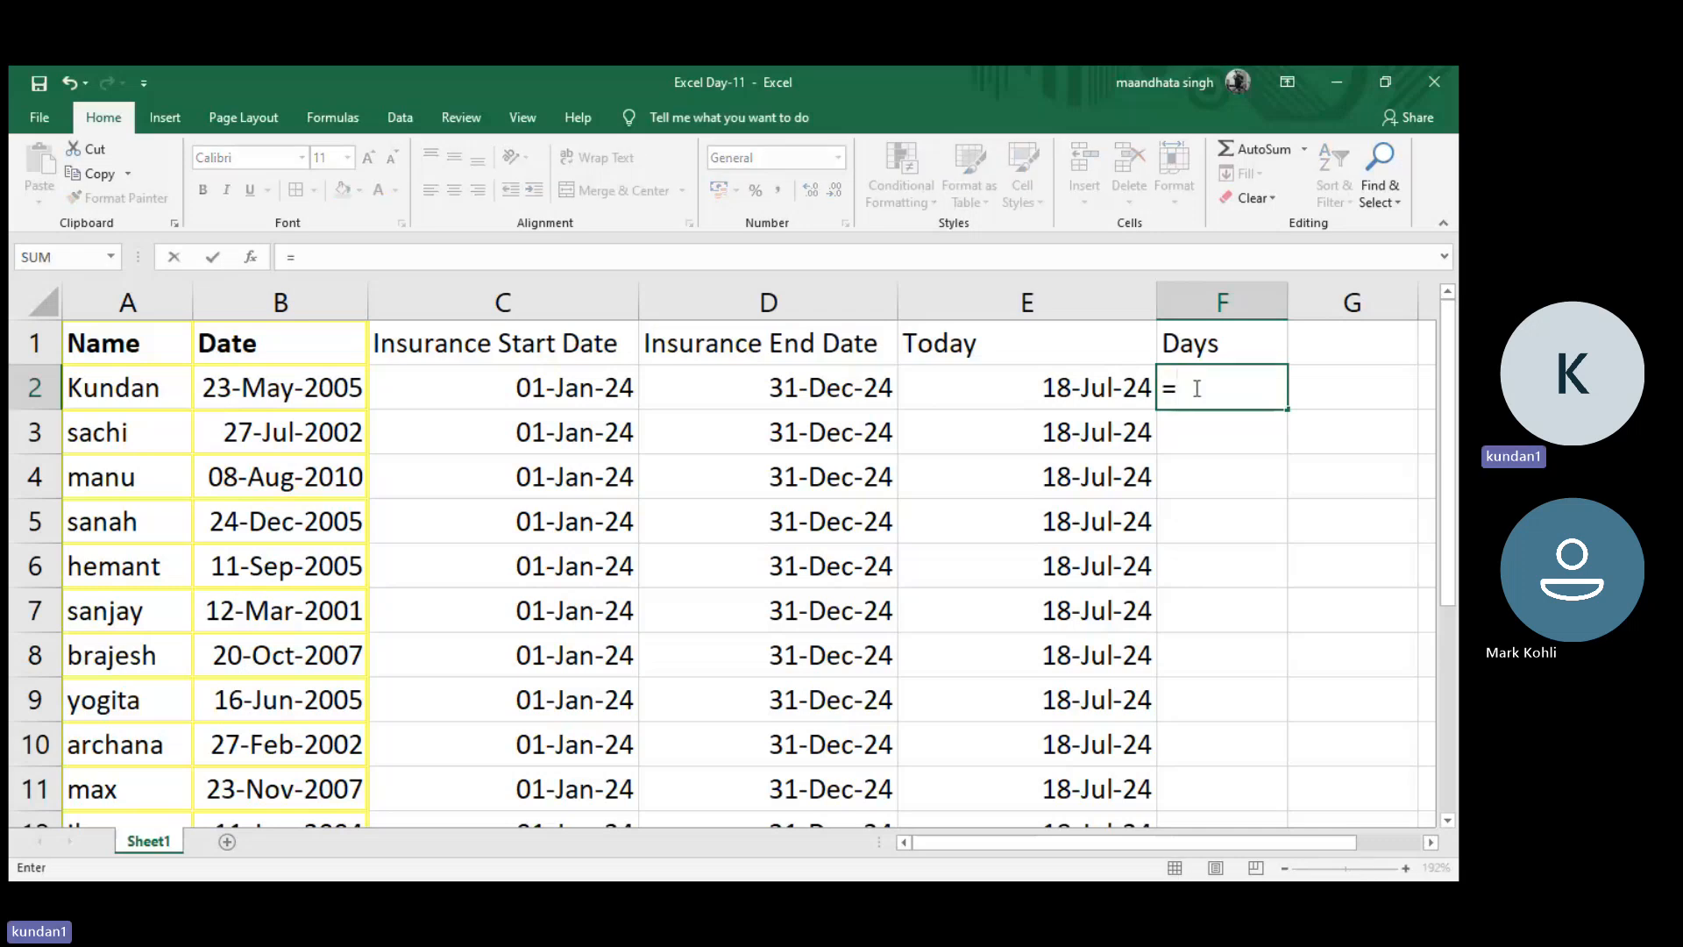
click(849, 388)
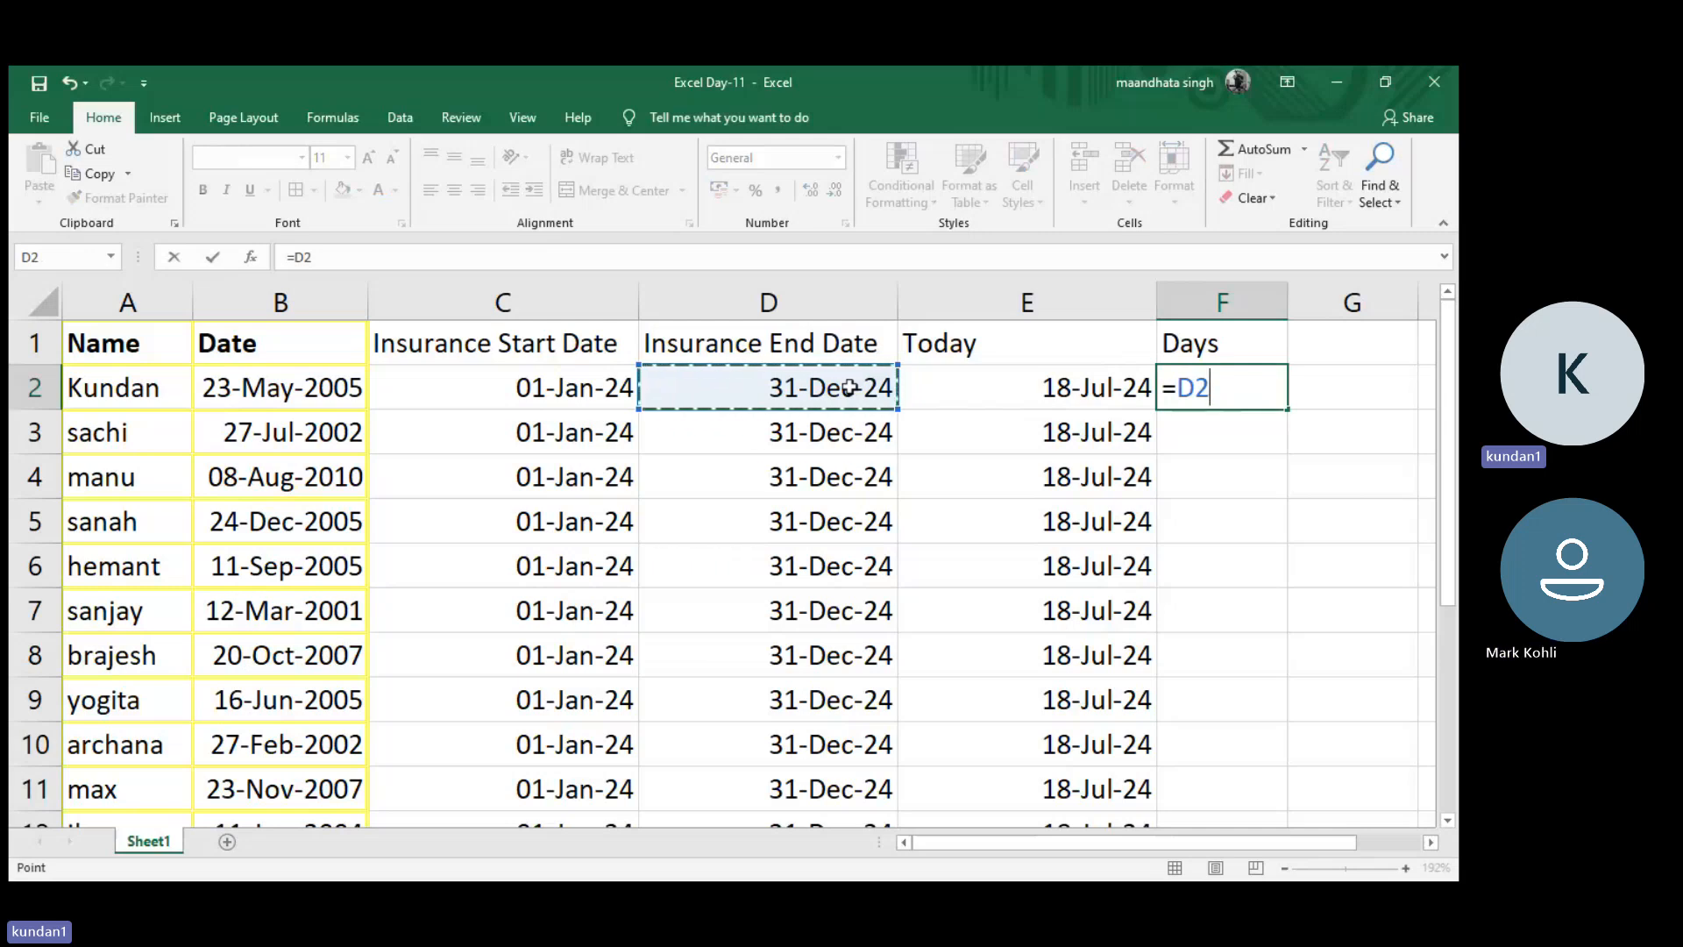
text(-)
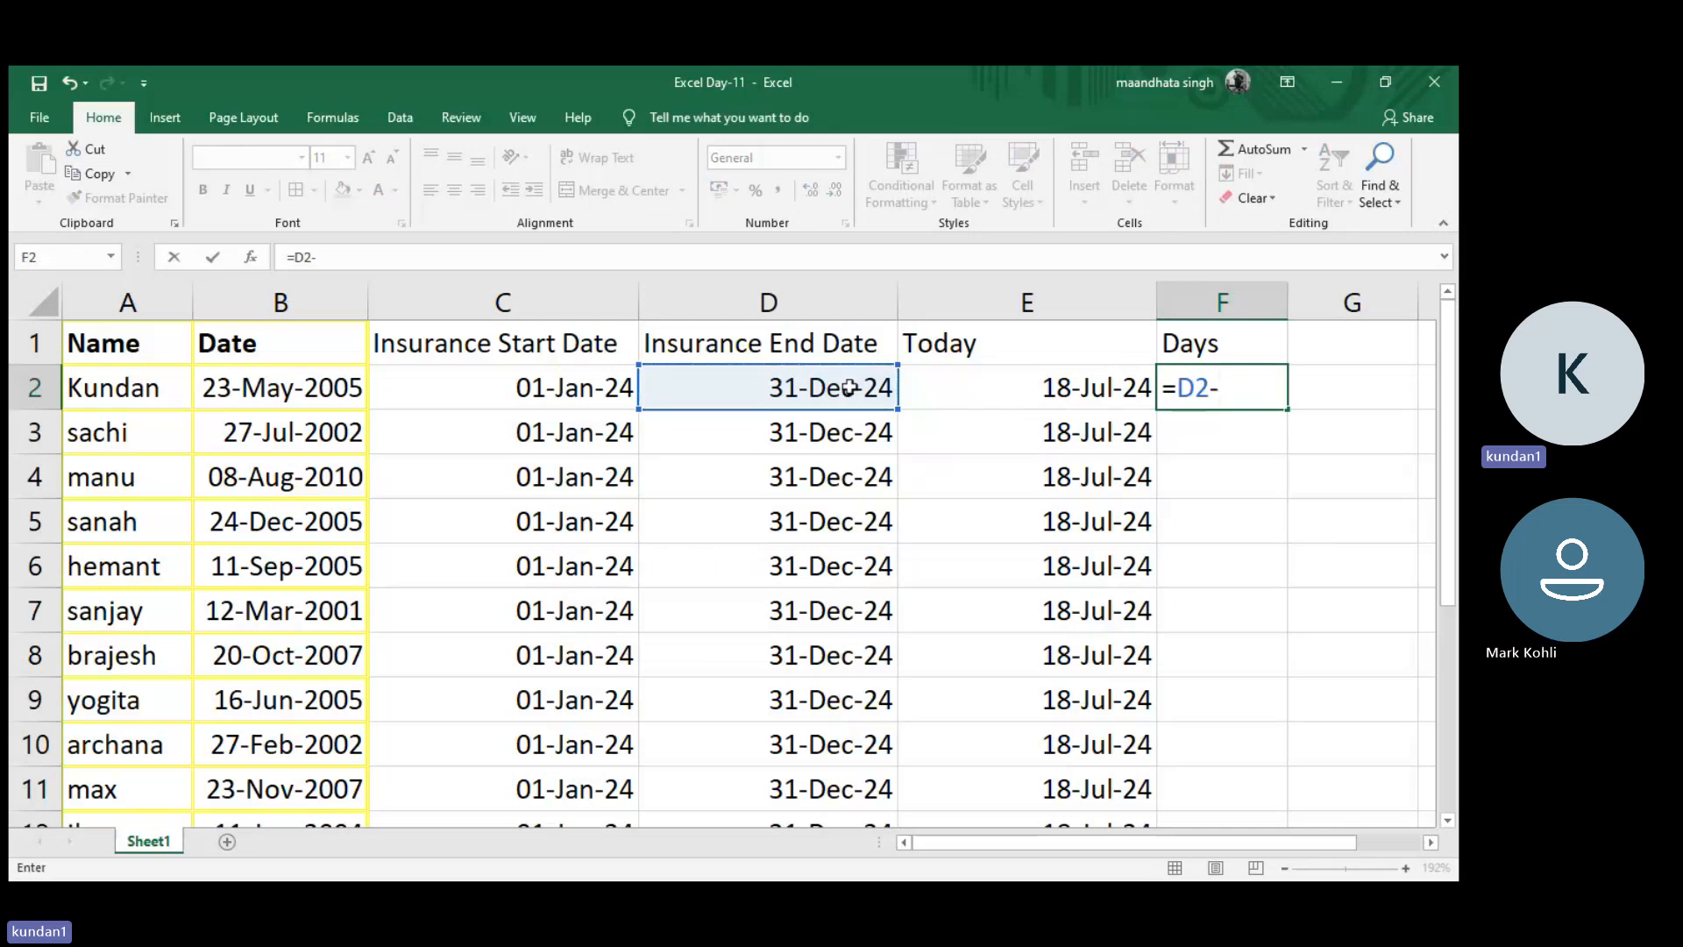
click(1014, 384)
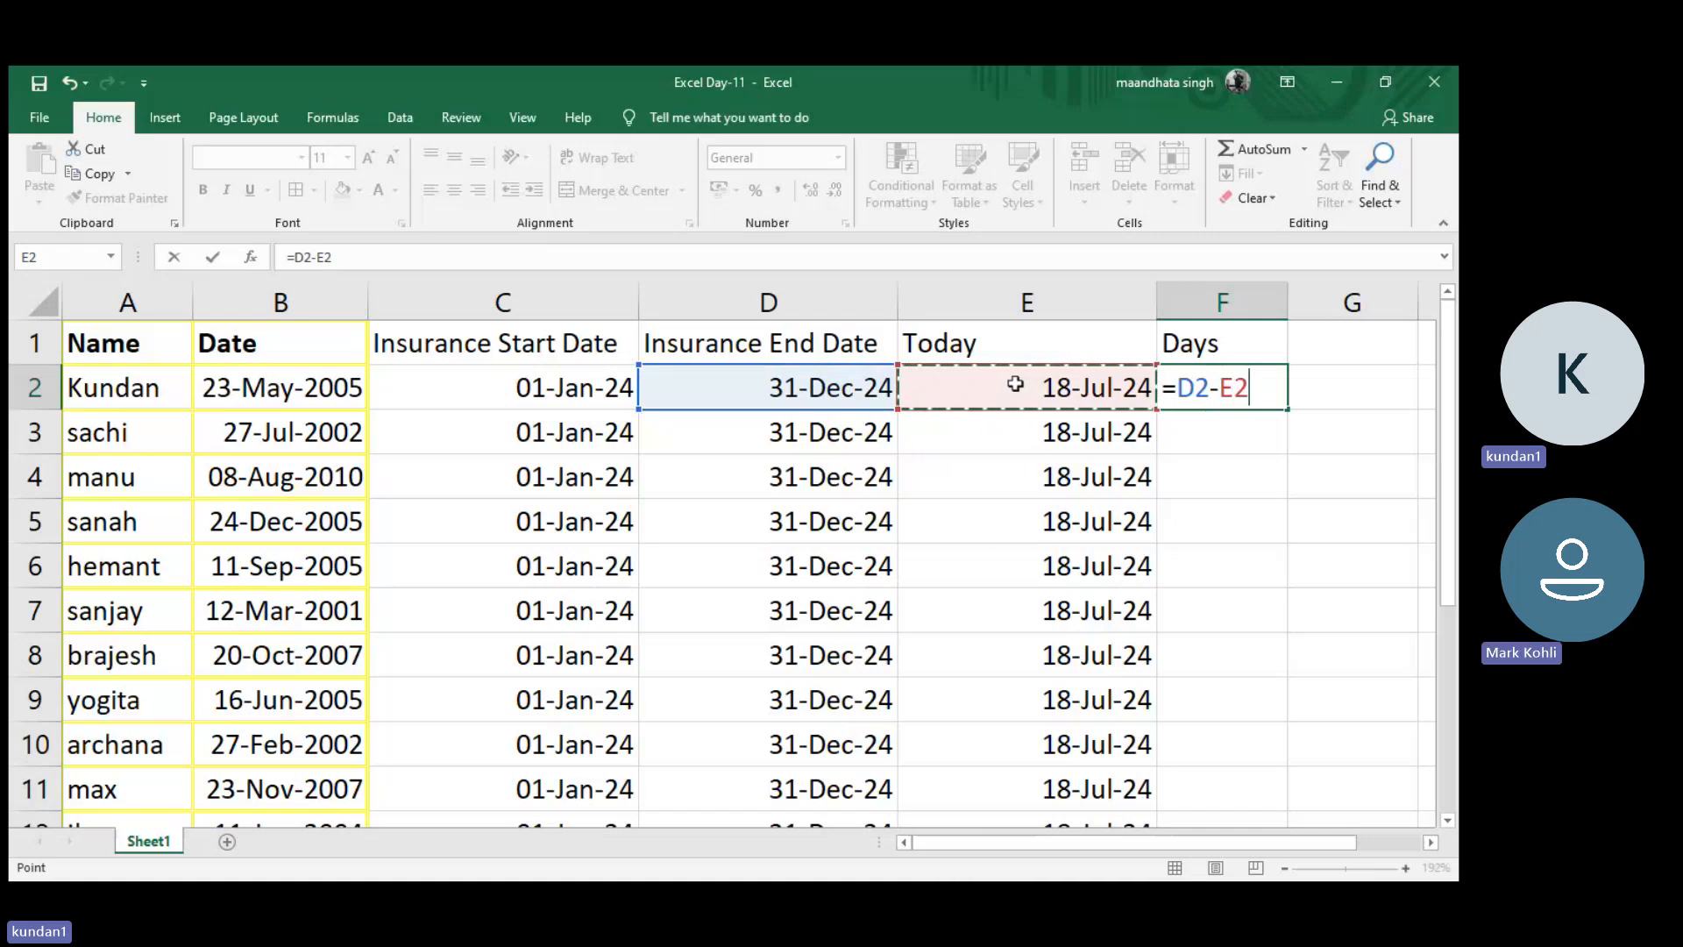
key(Return)
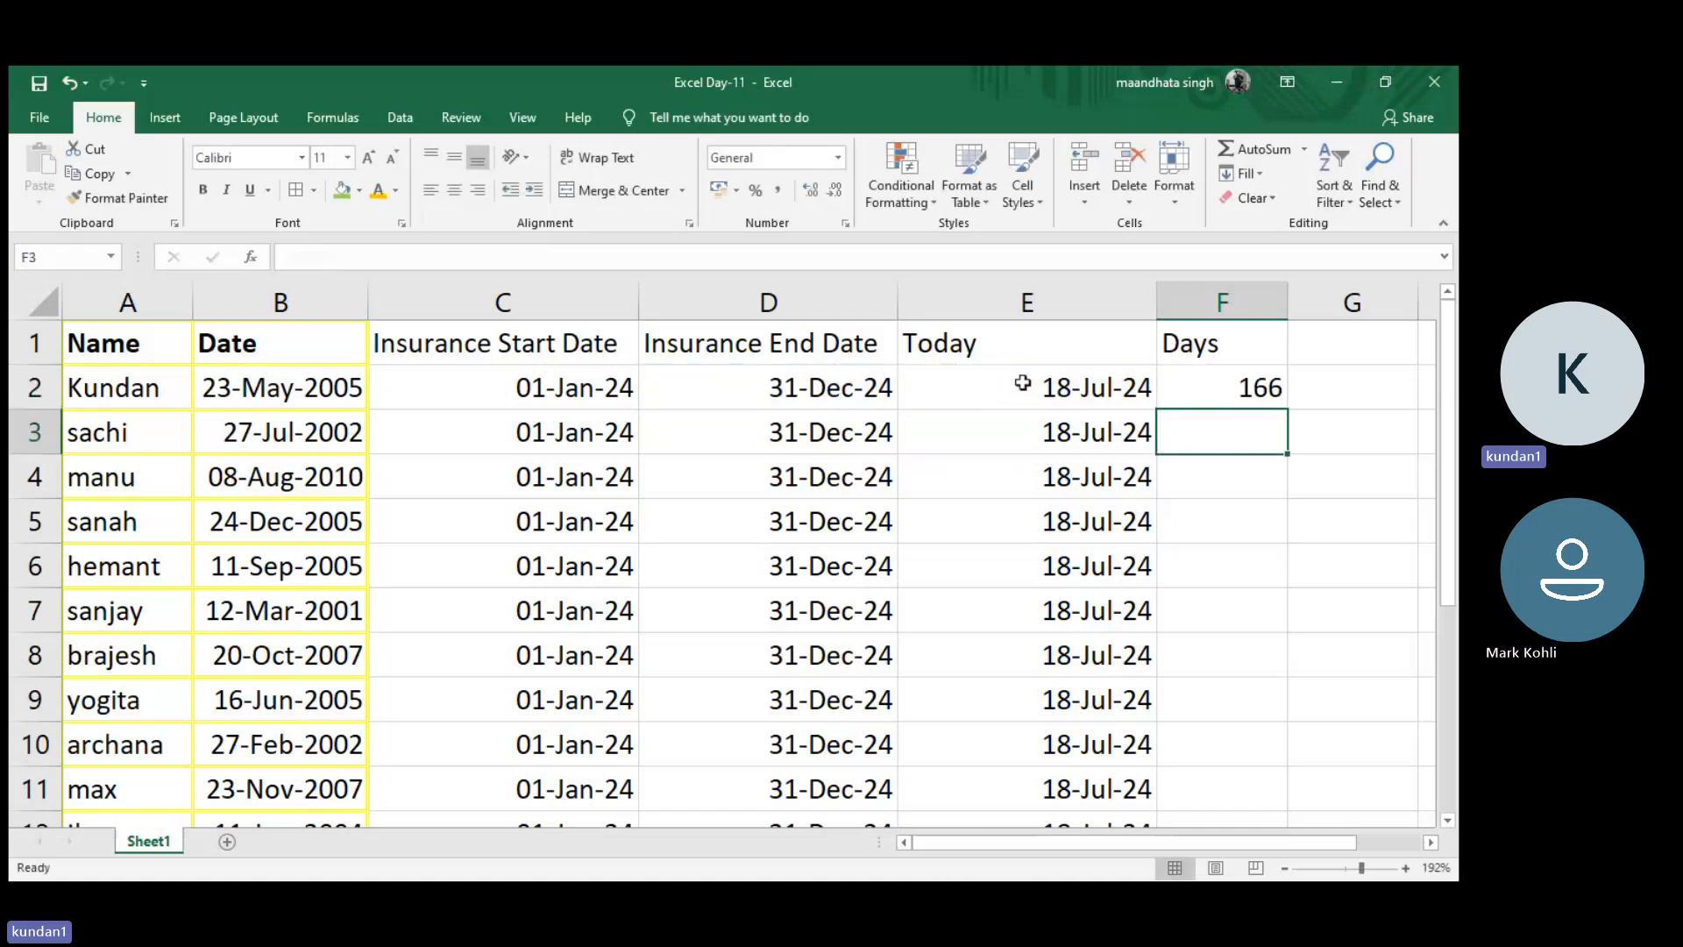
- Change the Days formula in F2 to =D2-E2+1 so that the current day is counted too
click(1214, 375)
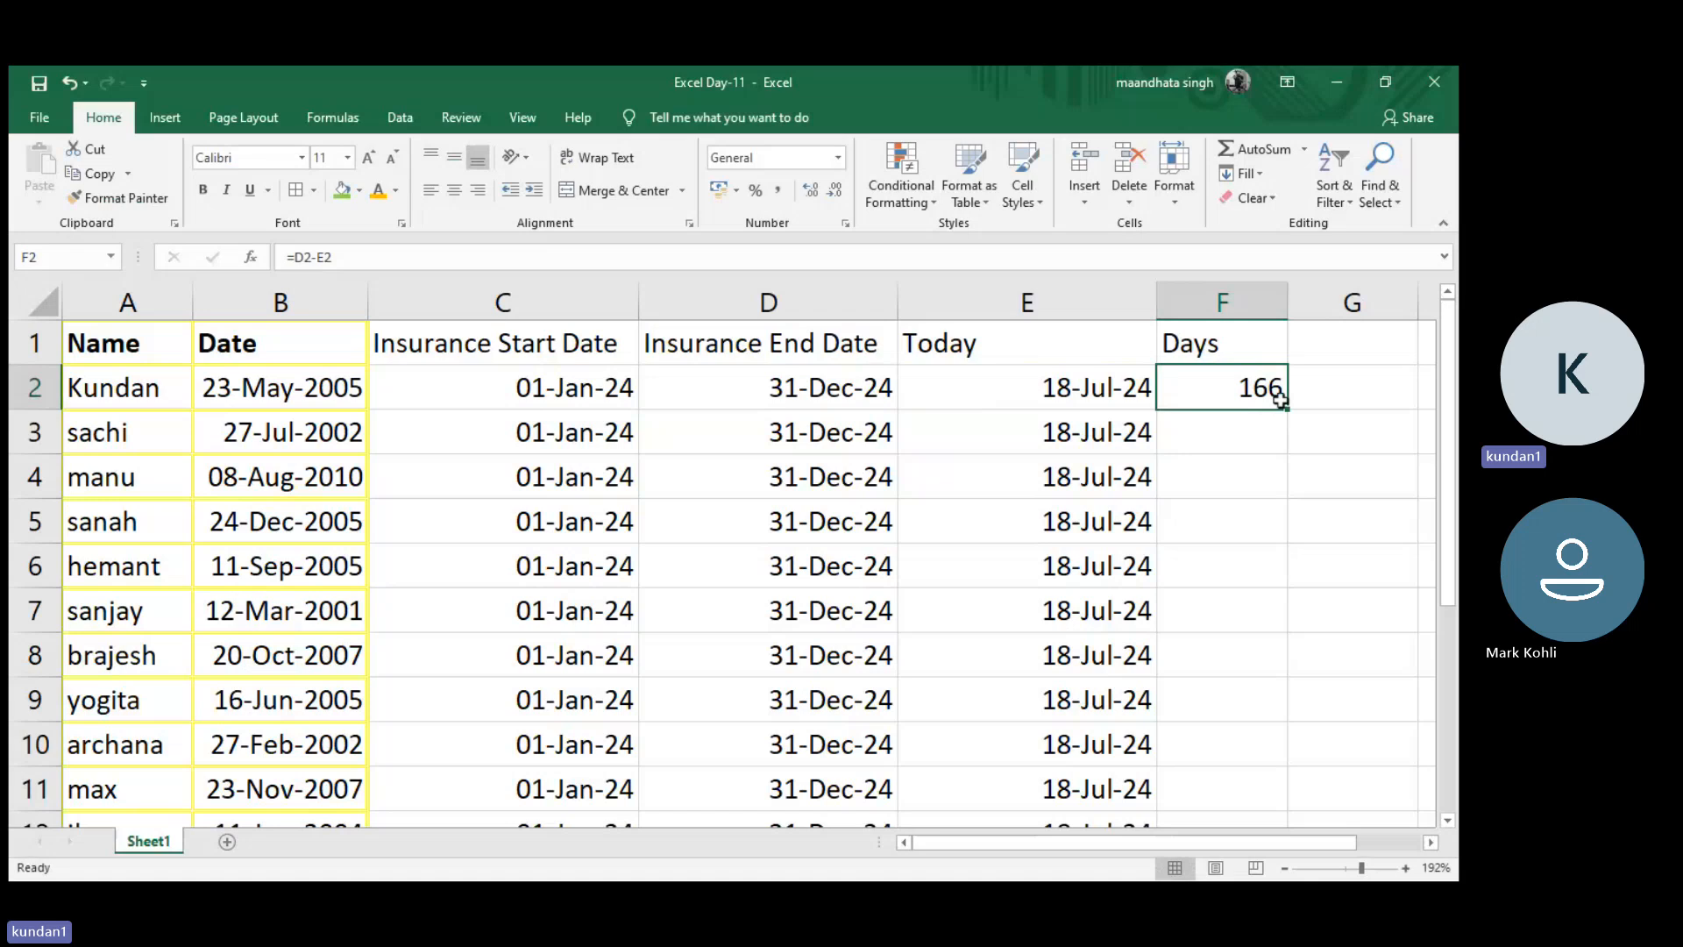
click(1008, 257)
text(+1)
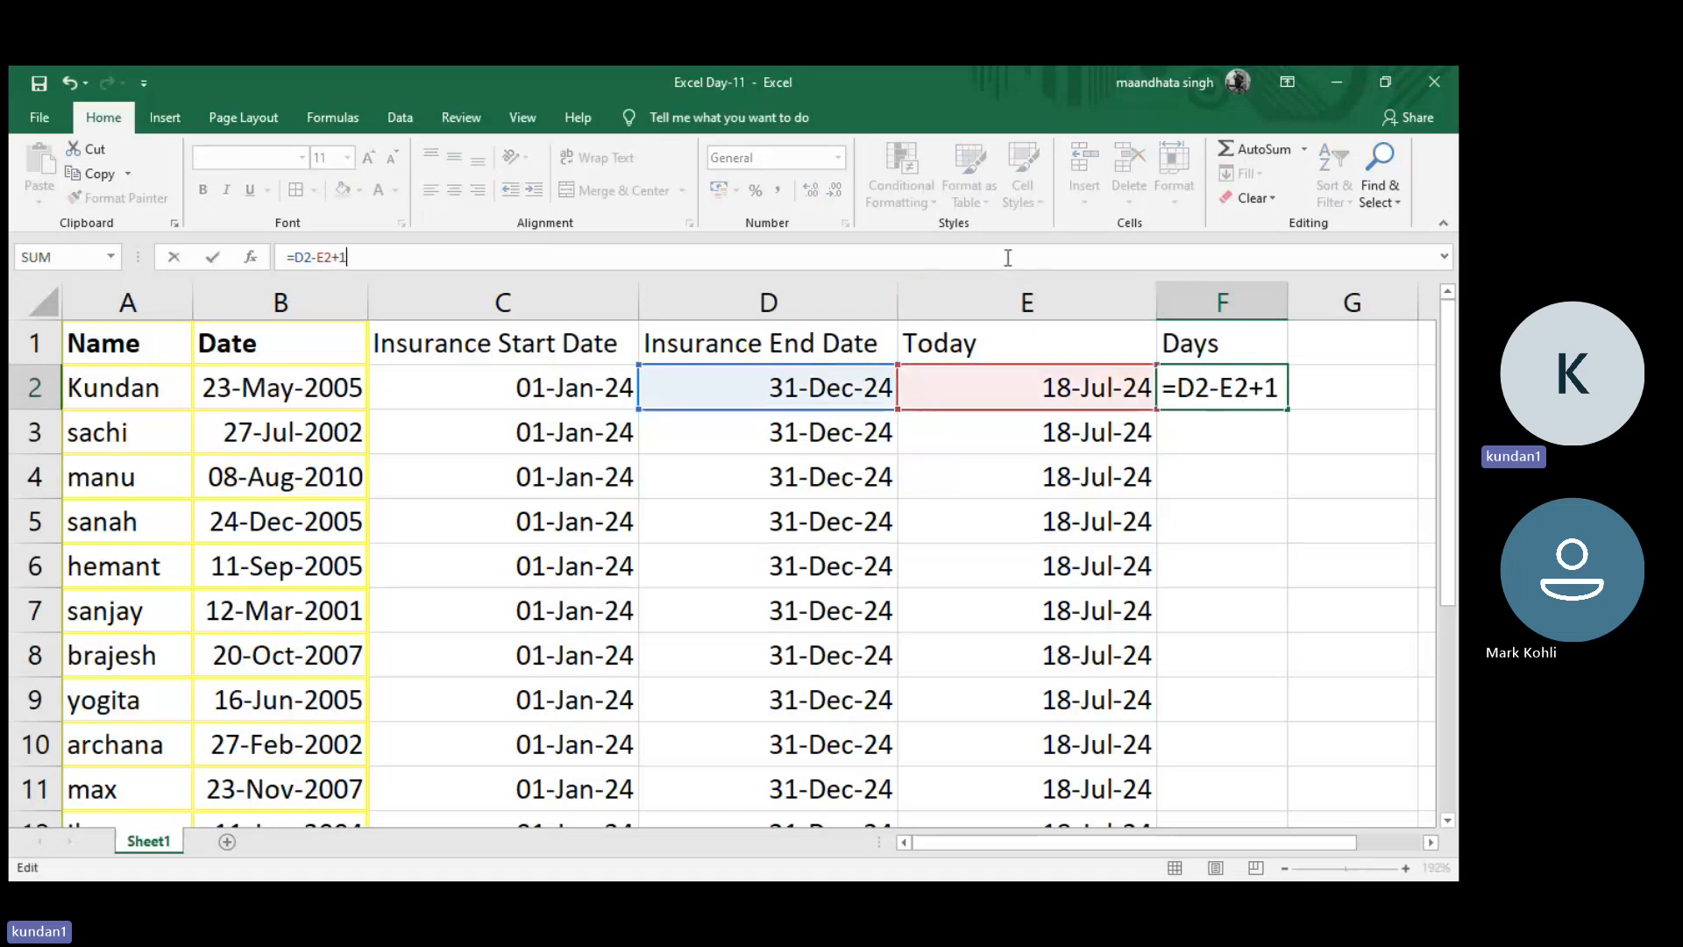
key(Return)
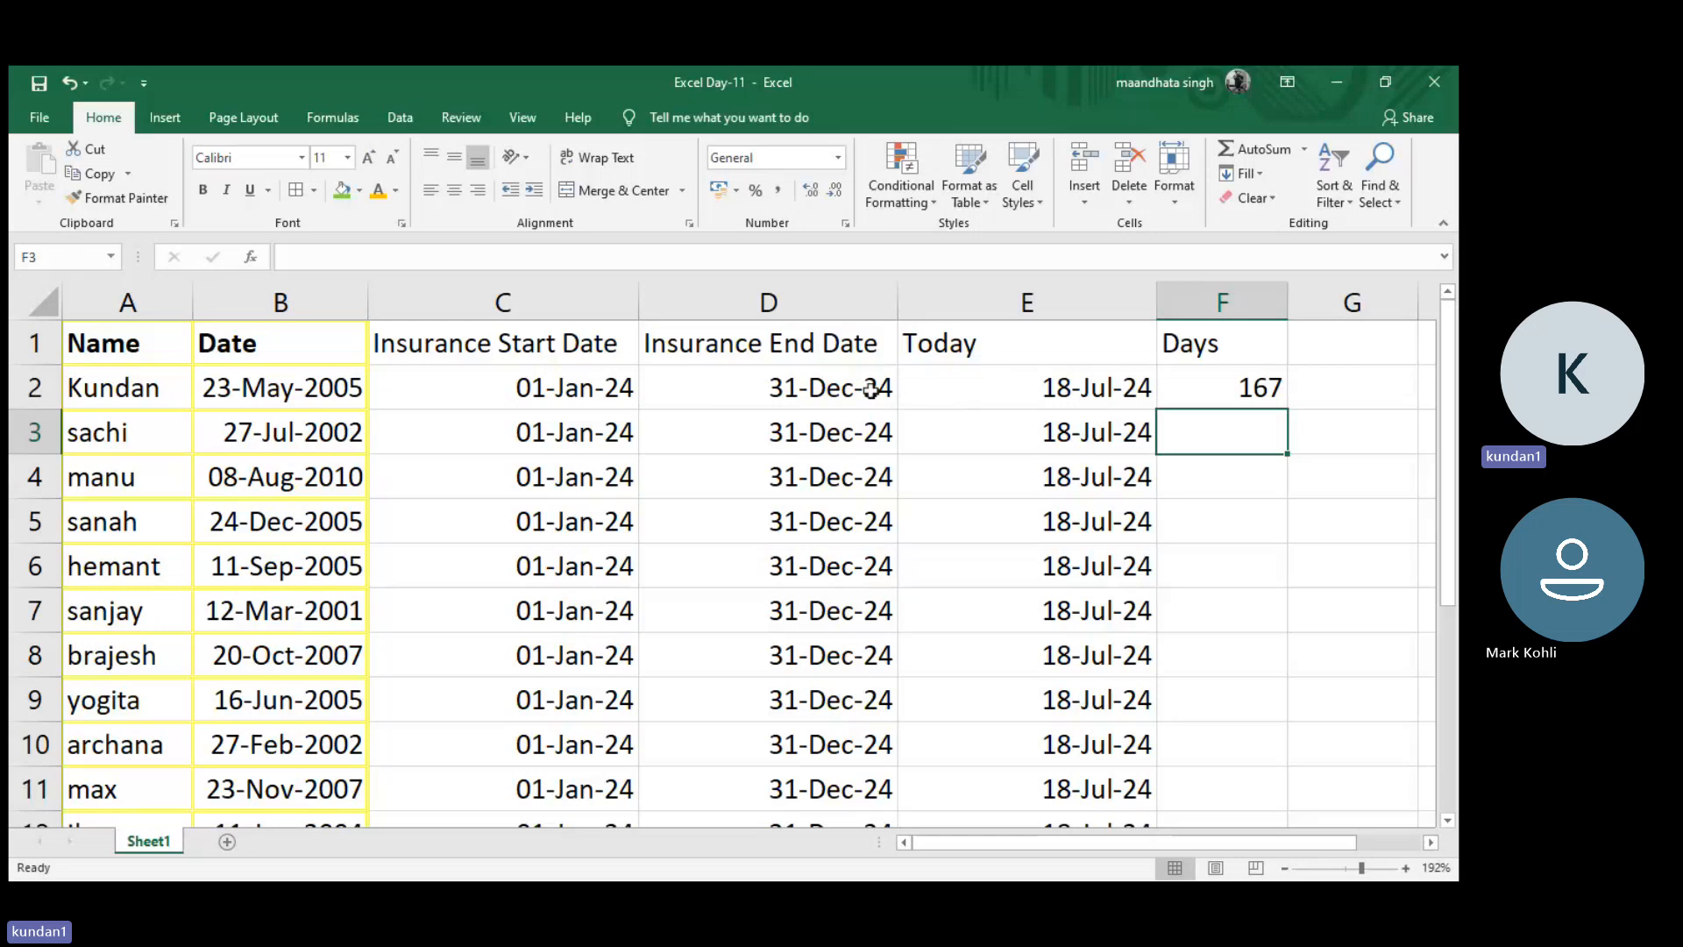
drag(871, 385, 932, 386)
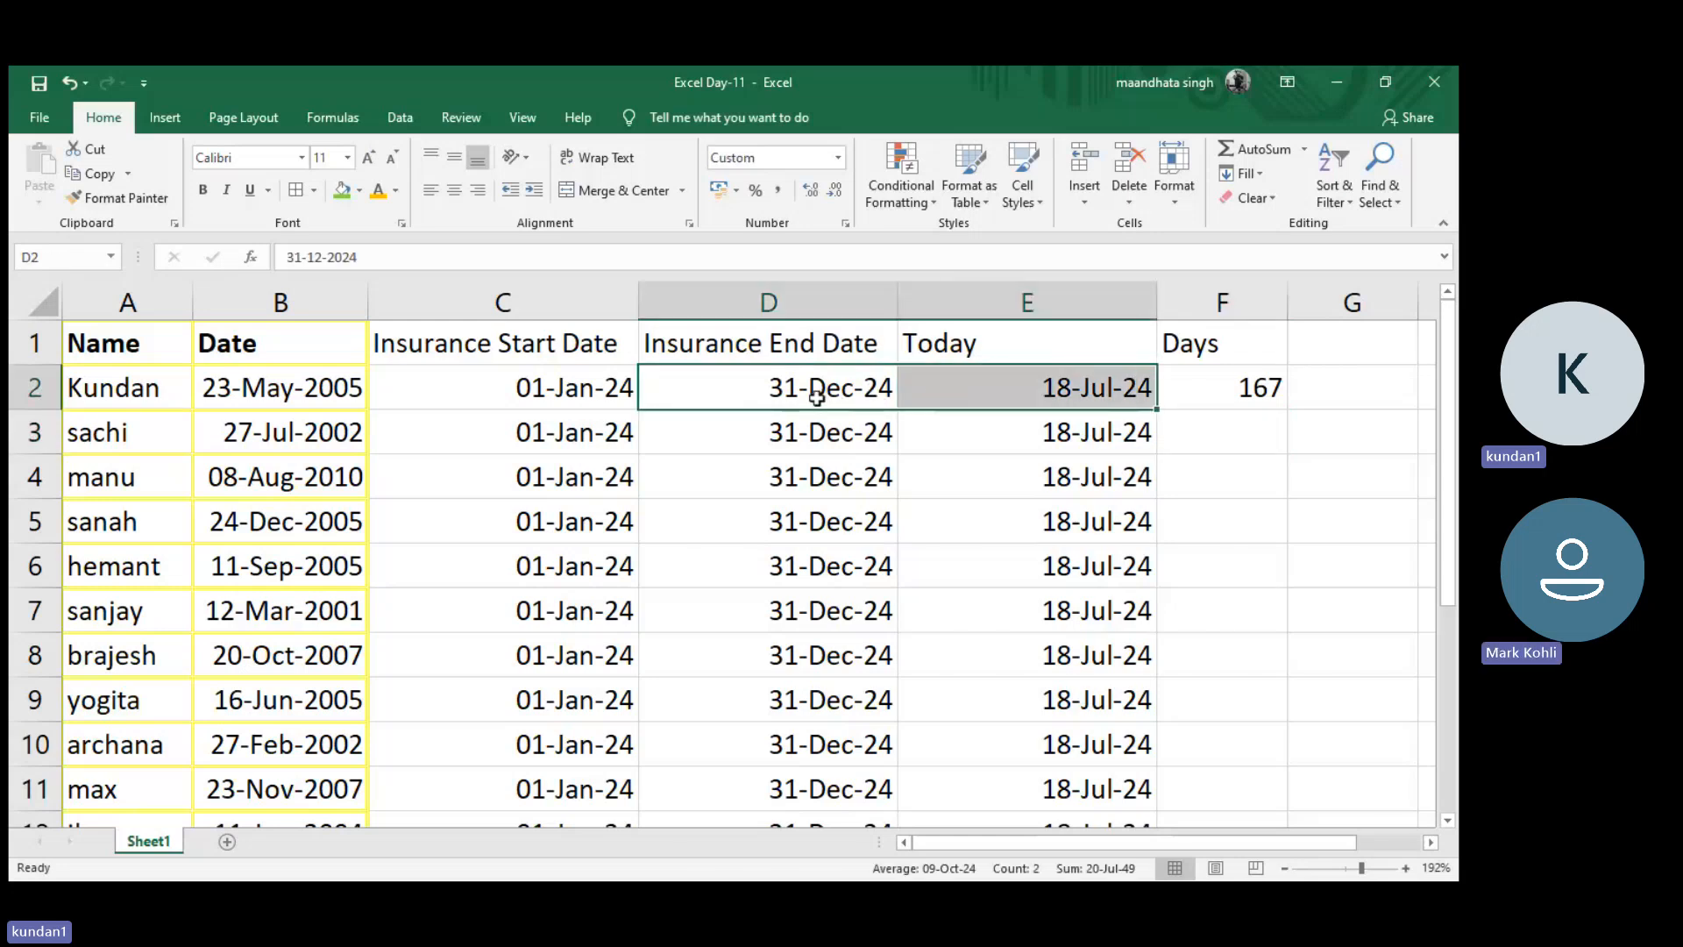
click(1235, 387)
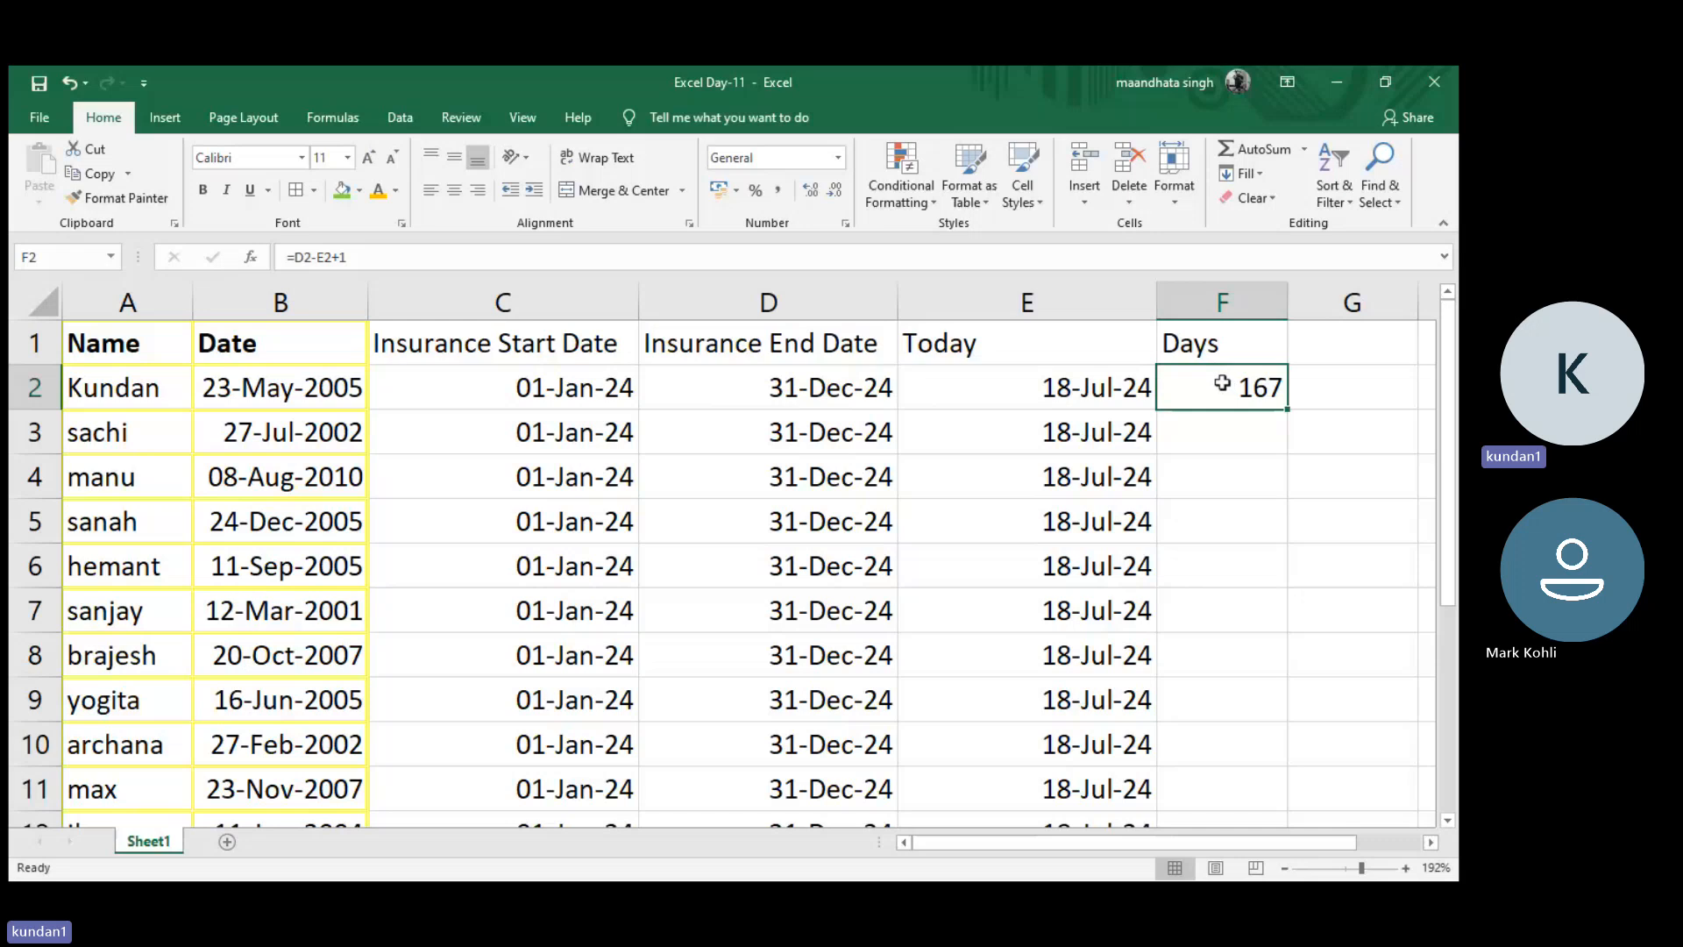
click(991, 255)
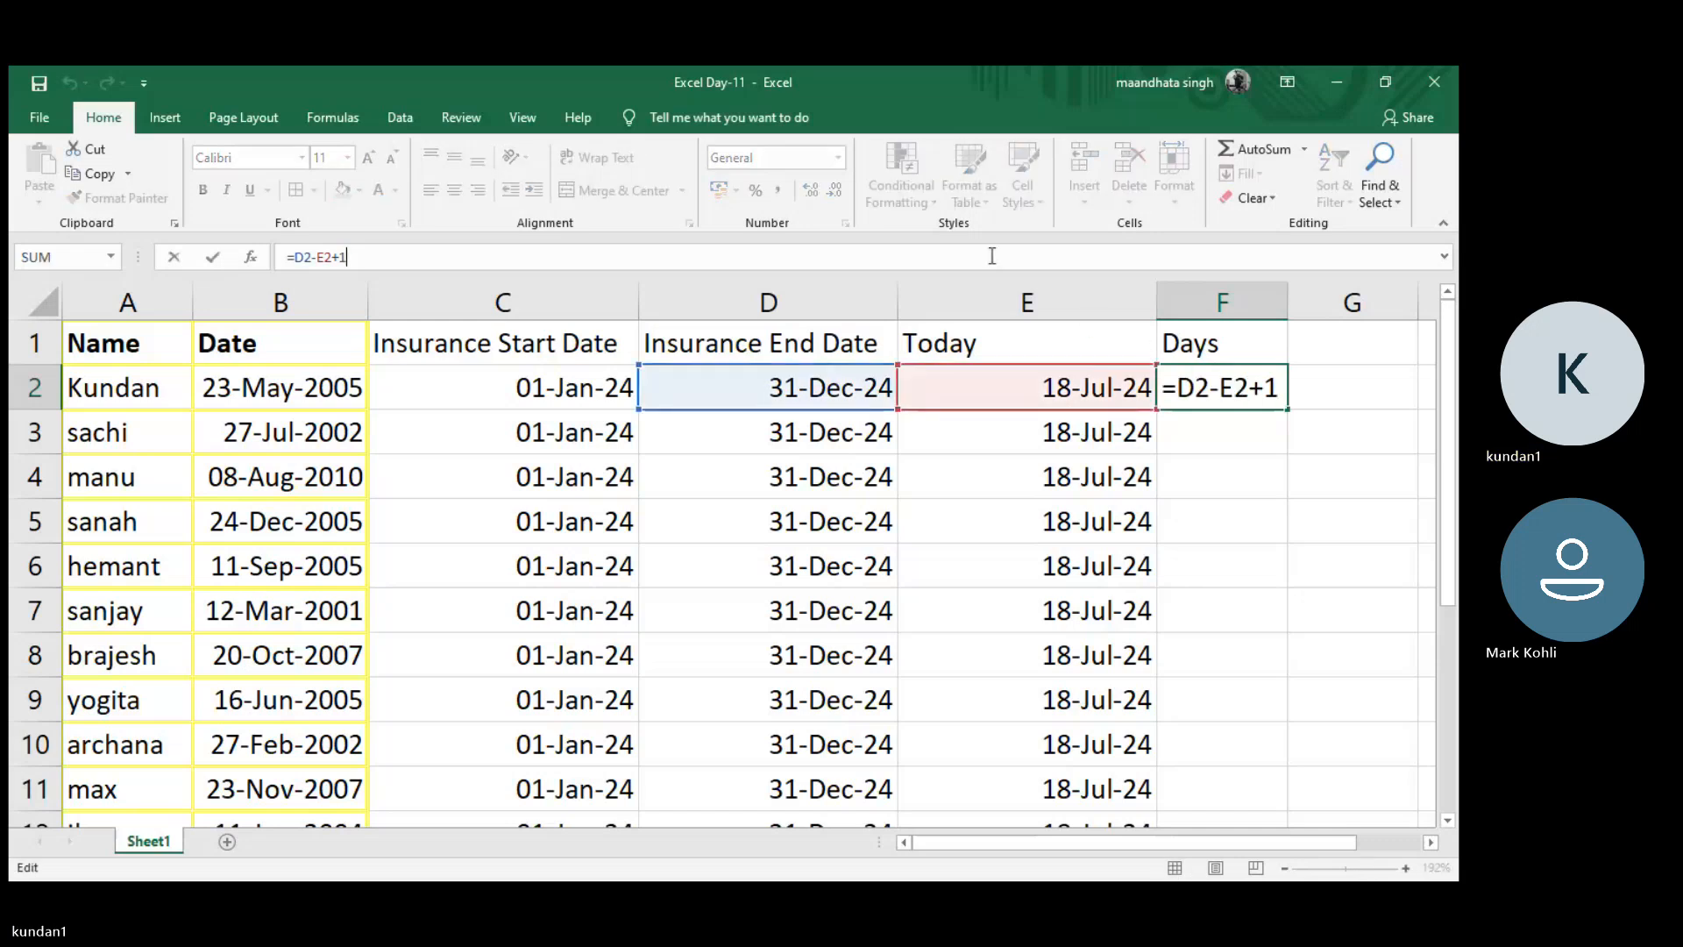
click(1236, 436)
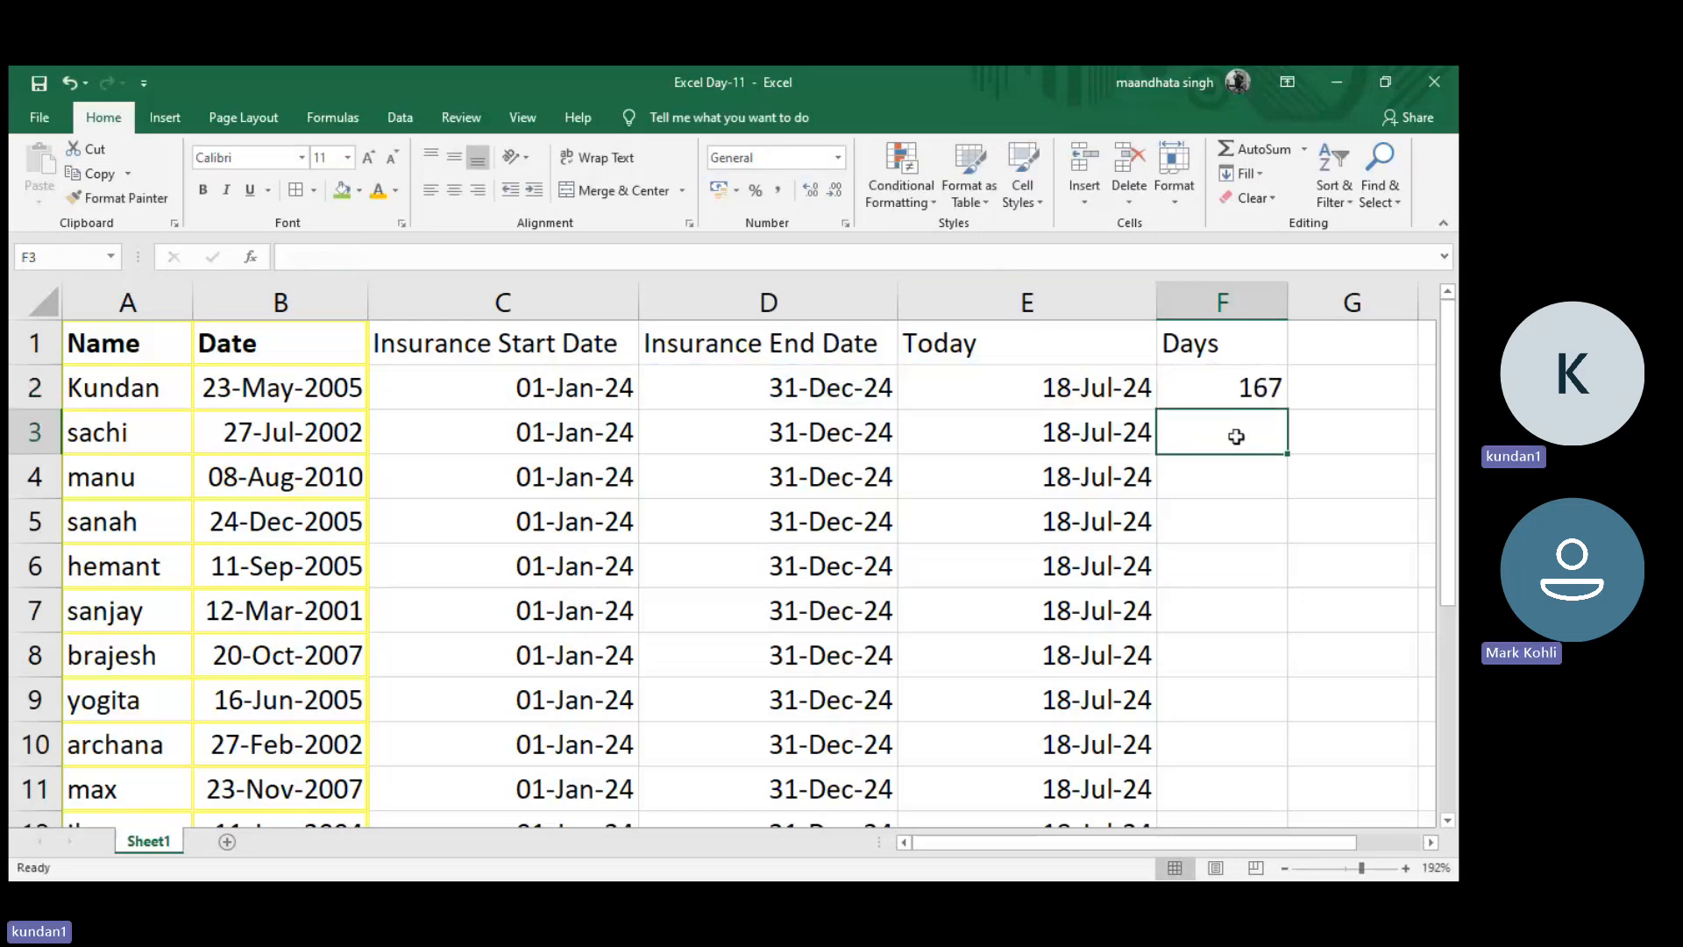
- Fill the Days formula from F2 down through F12 for every name
click(1254, 391)
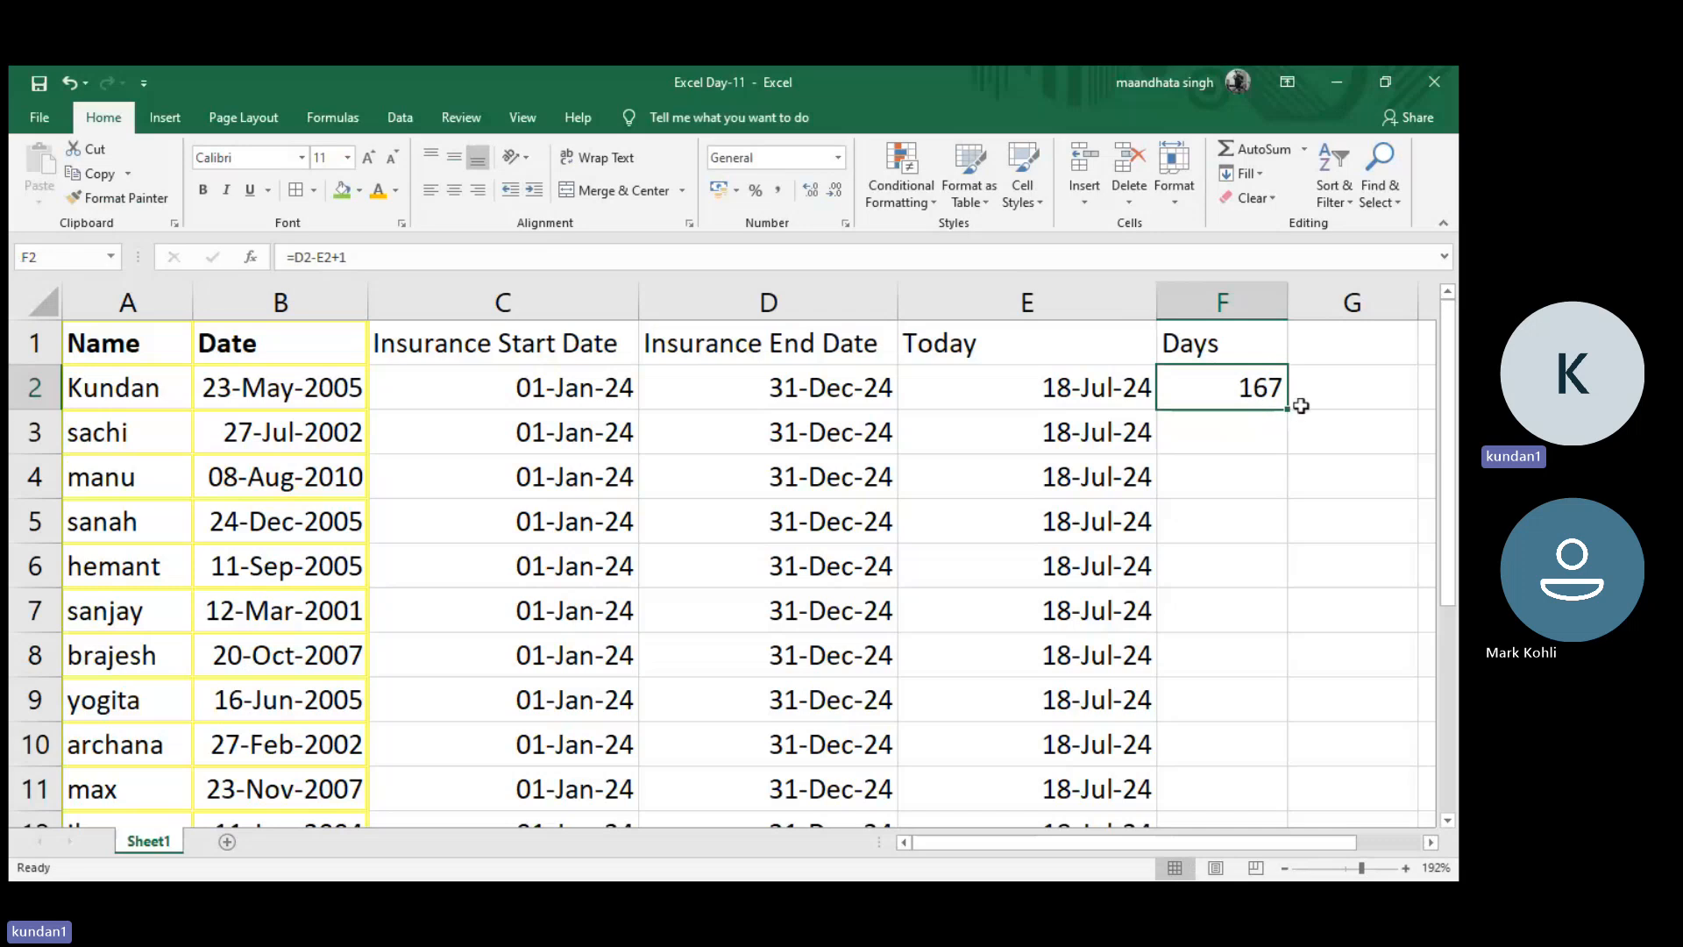
drag(1285, 412, 1256, 760)
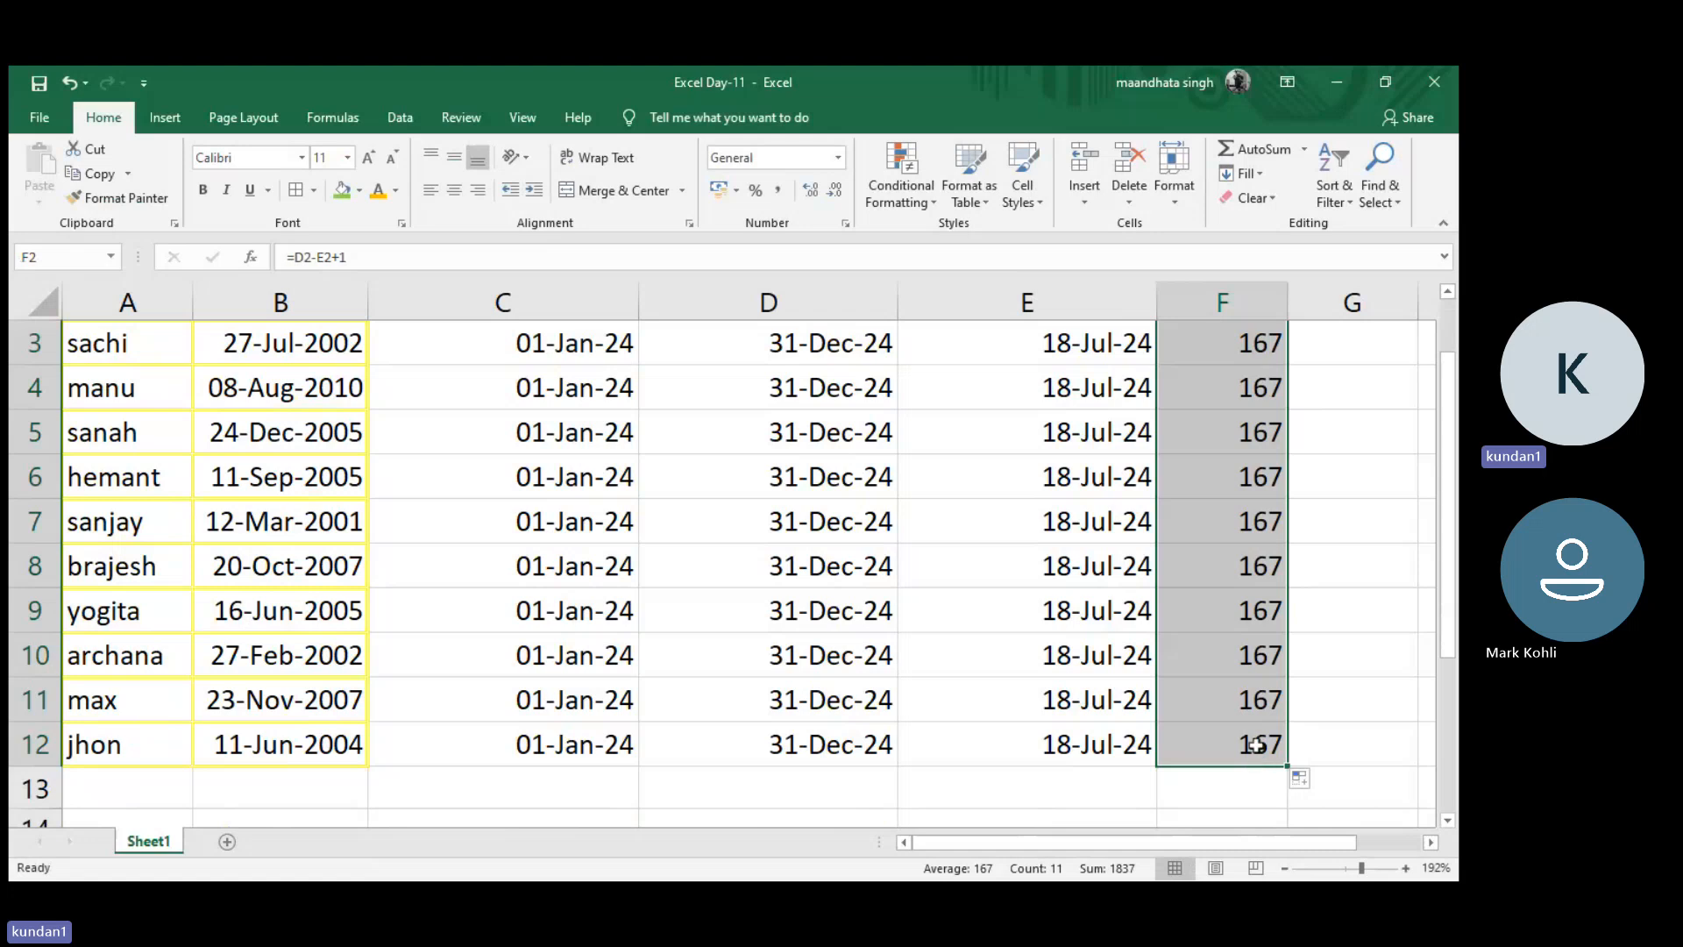
scroll(1260, 607, up, 1)
scroll(1261, 607, down, 1)
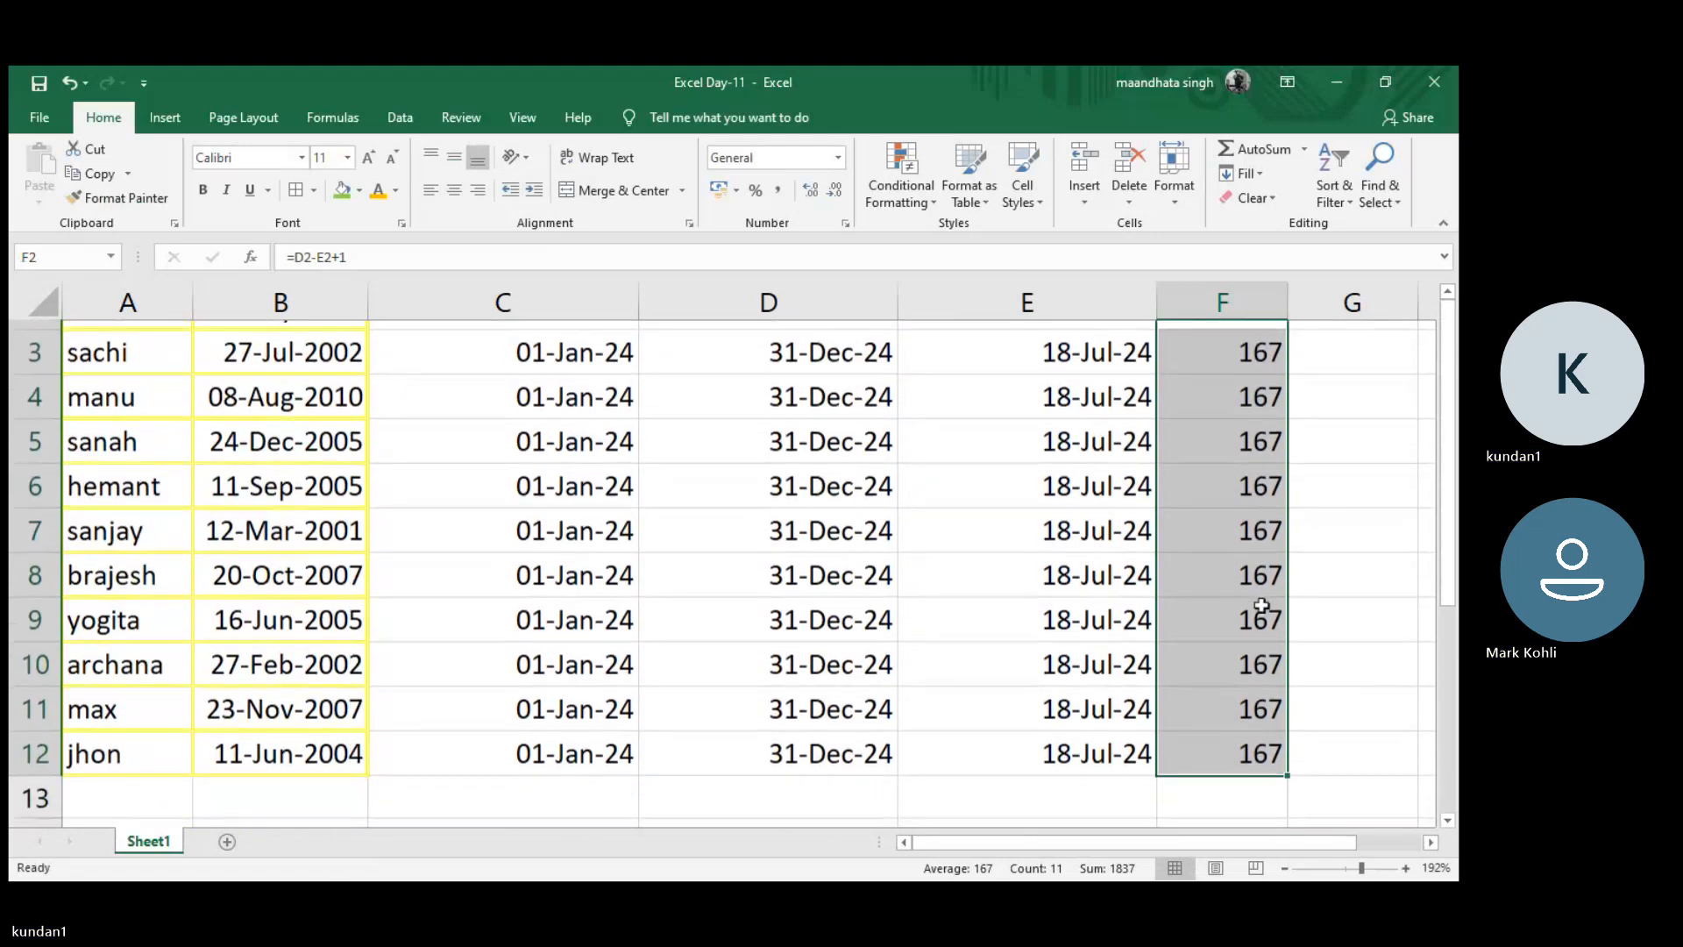
scroll(1261, 607, up, 1)
scroll(1261, 607, up, 1)
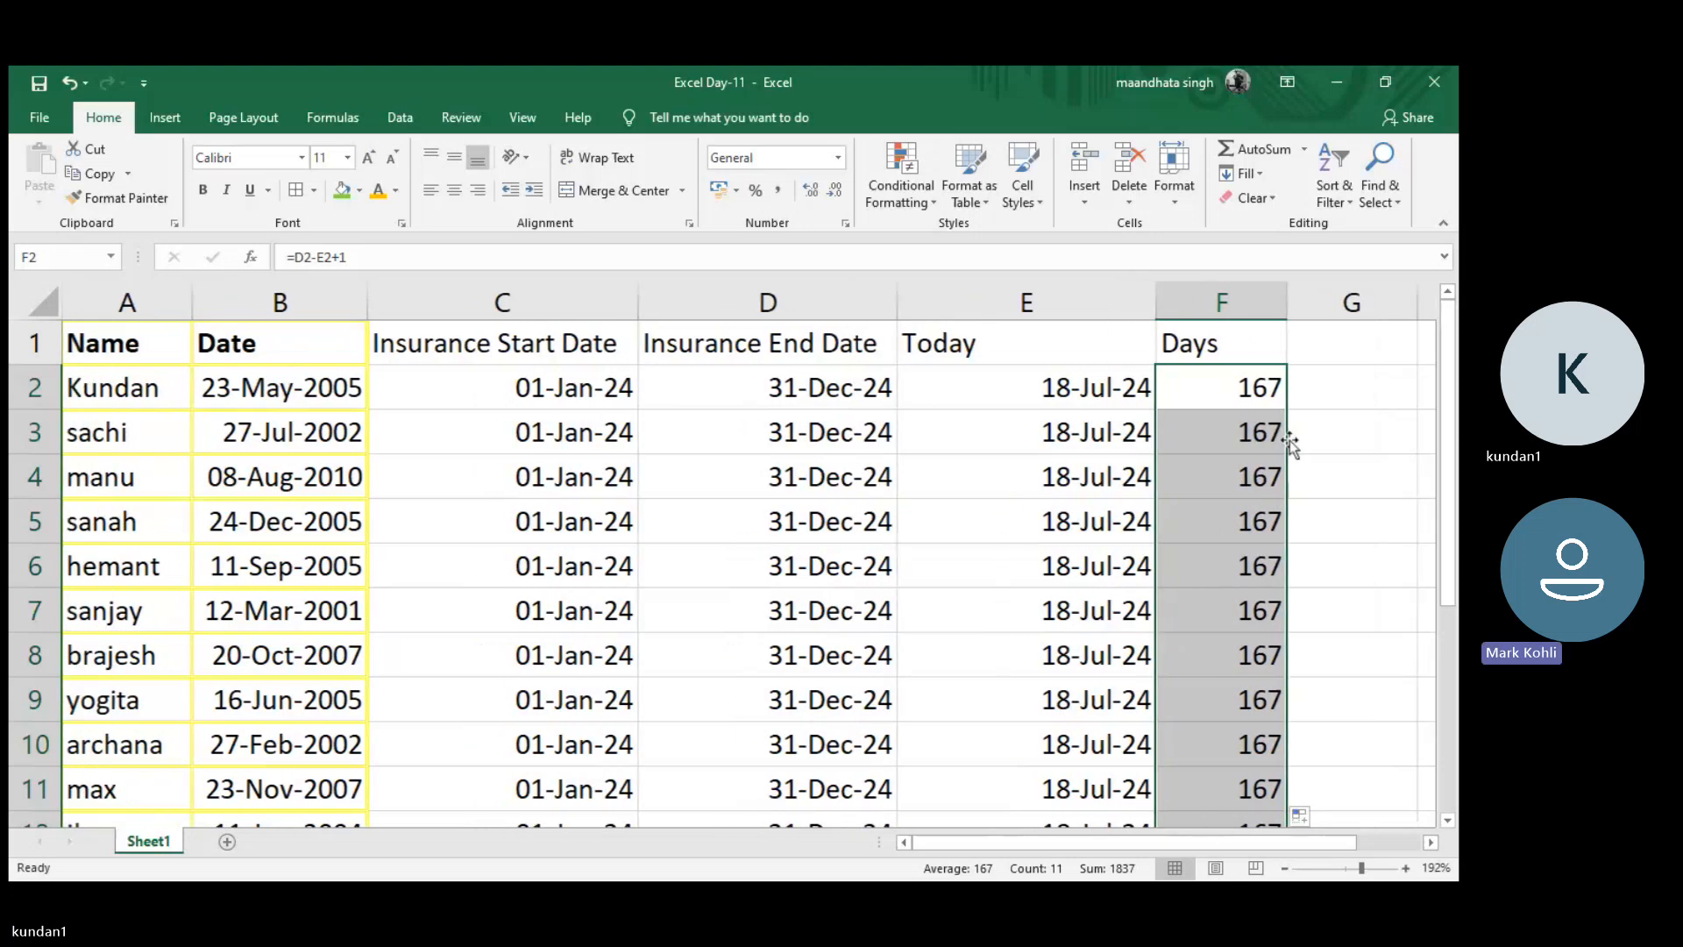
click(1324, 358)
click(1314, 393)
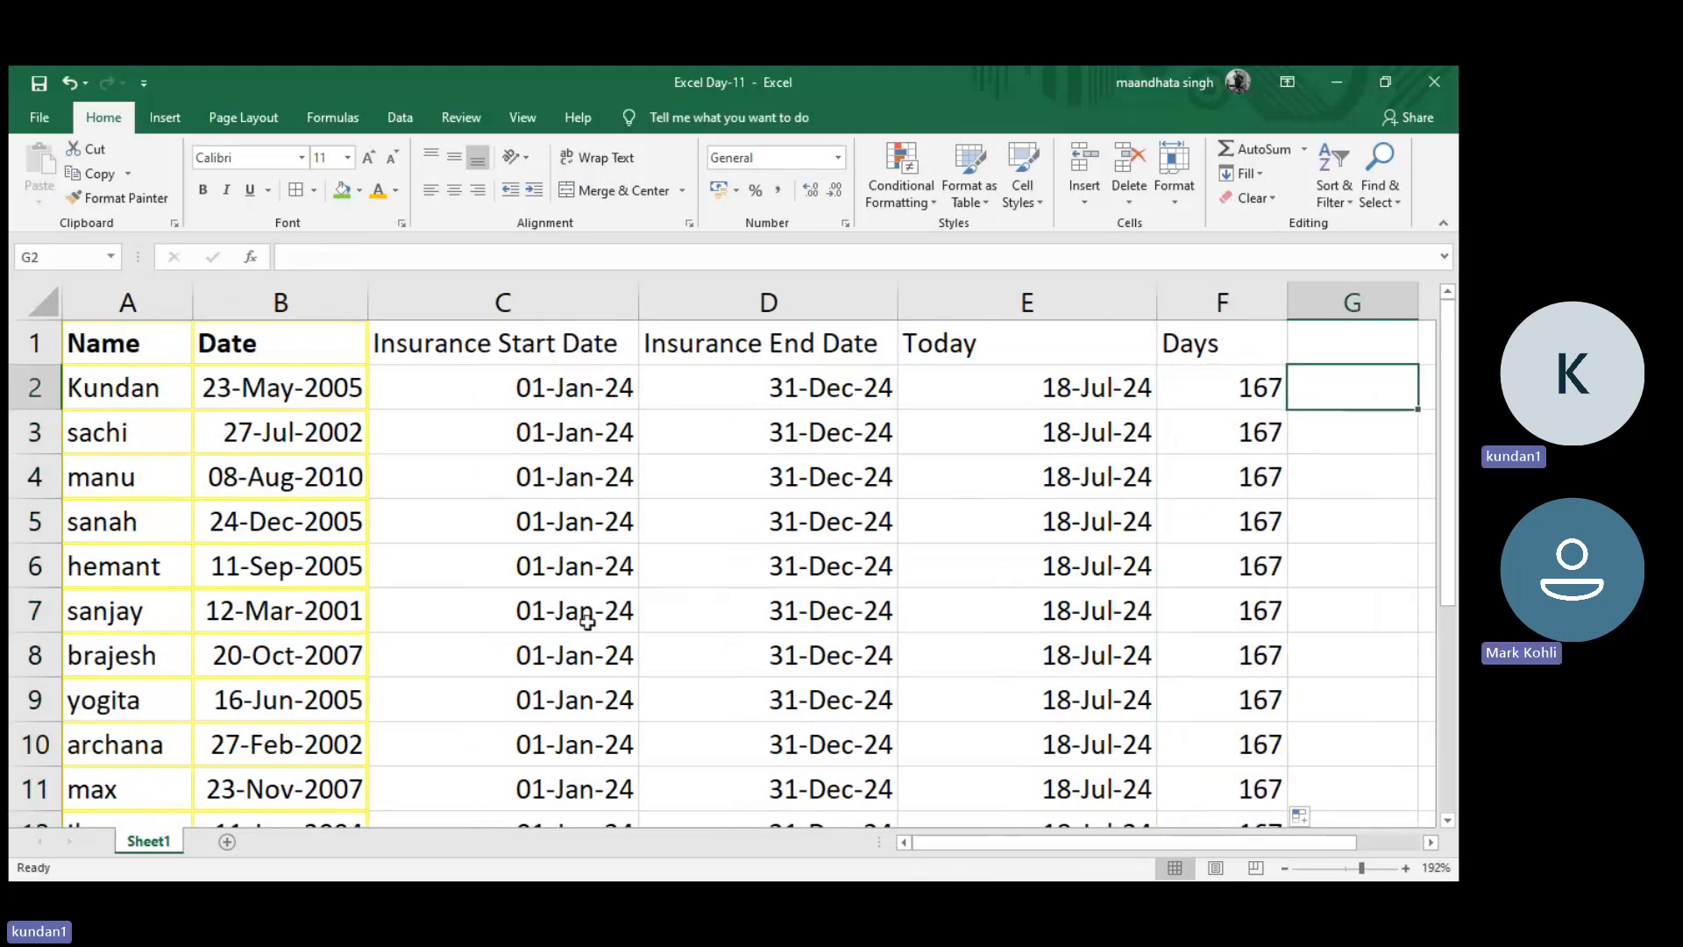
scroll(587, 622, right, 1)
scroll(588, 622, right, 1)
scroll(587, 622, down, 1)
scroll(587, 622, up, 1)
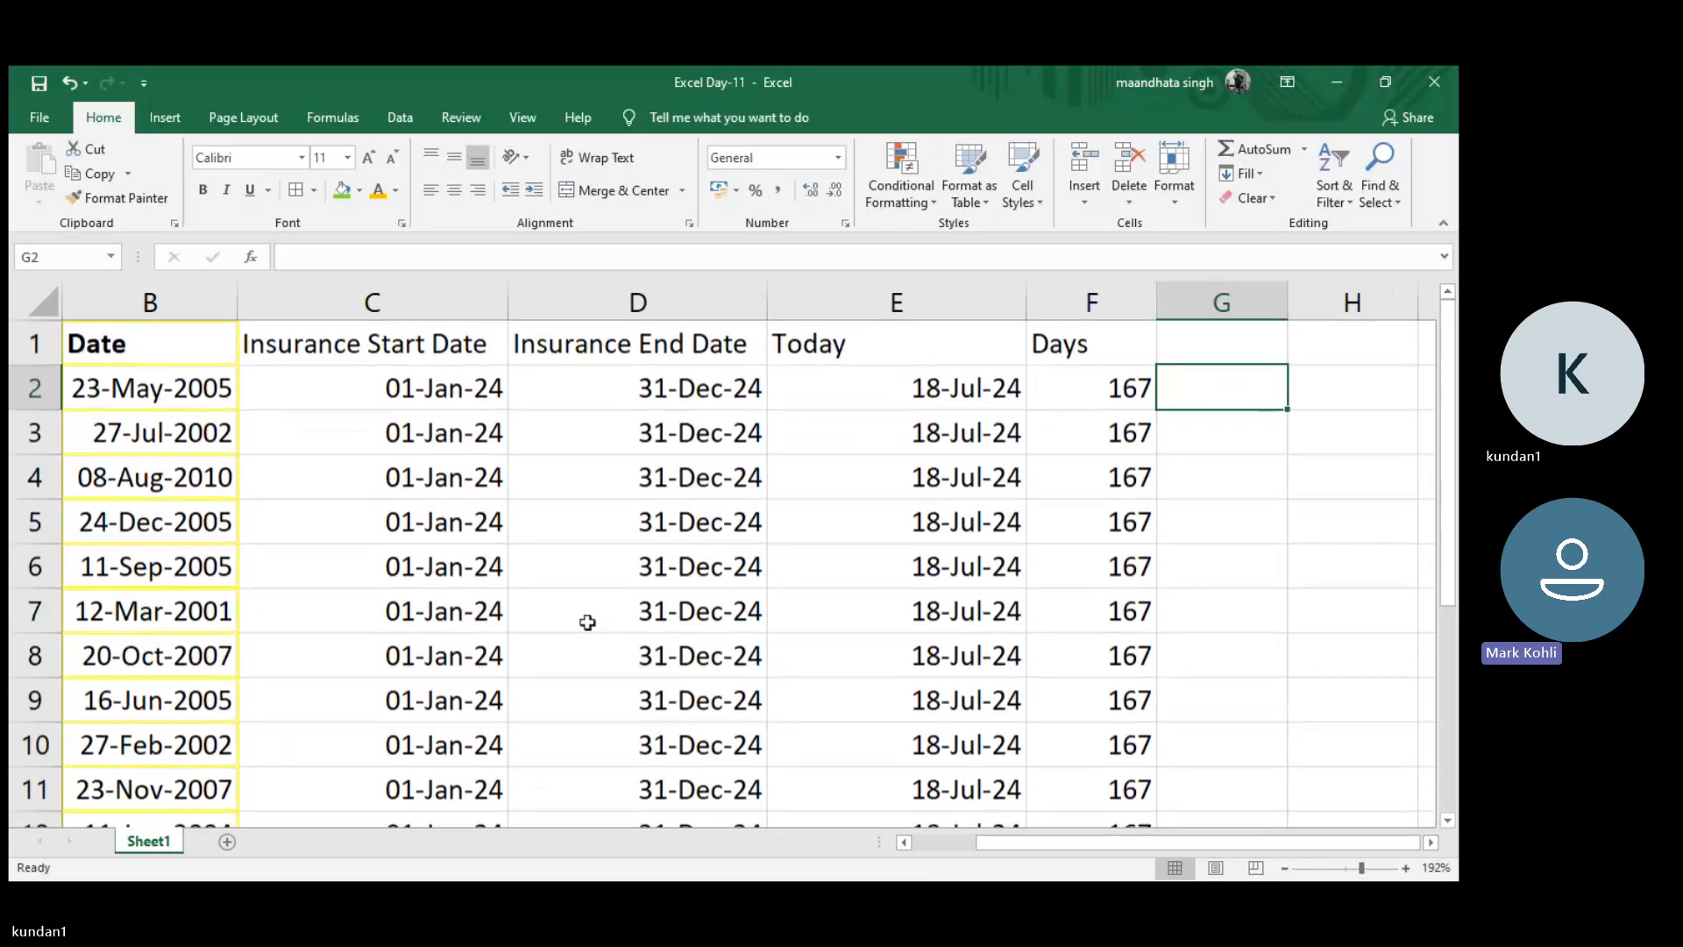
click(1254, 350)
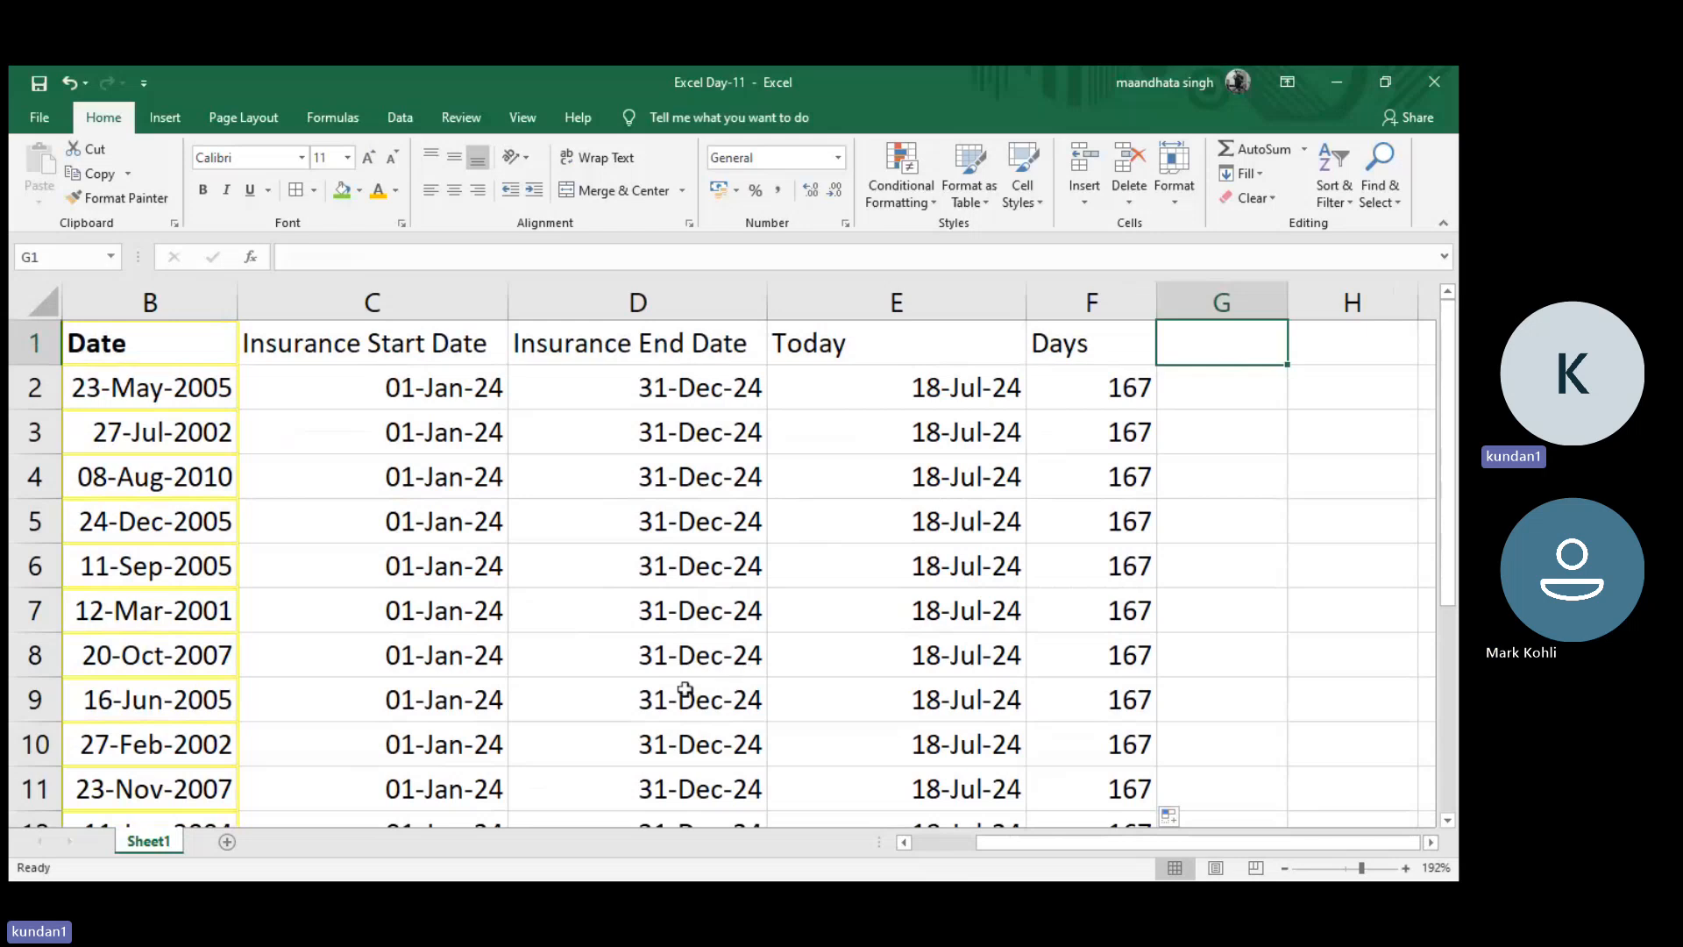
scroll(518, 668, down, 2)
scroll(523, 670, up, 2)
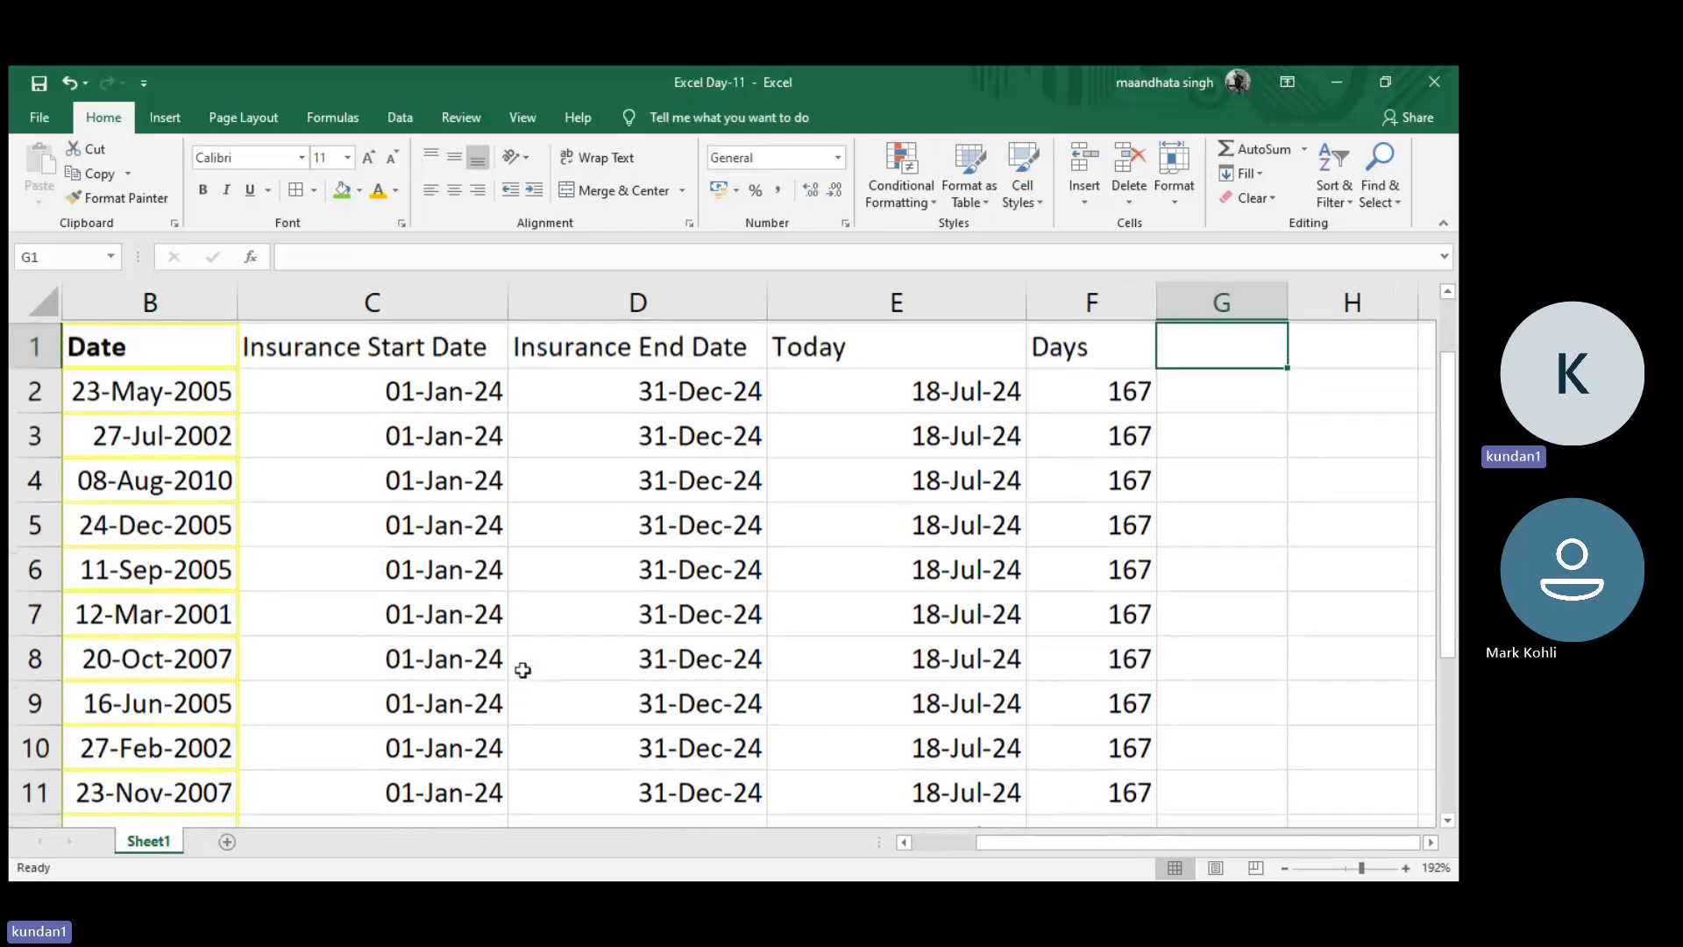
scroll(755, 613, down, 1)
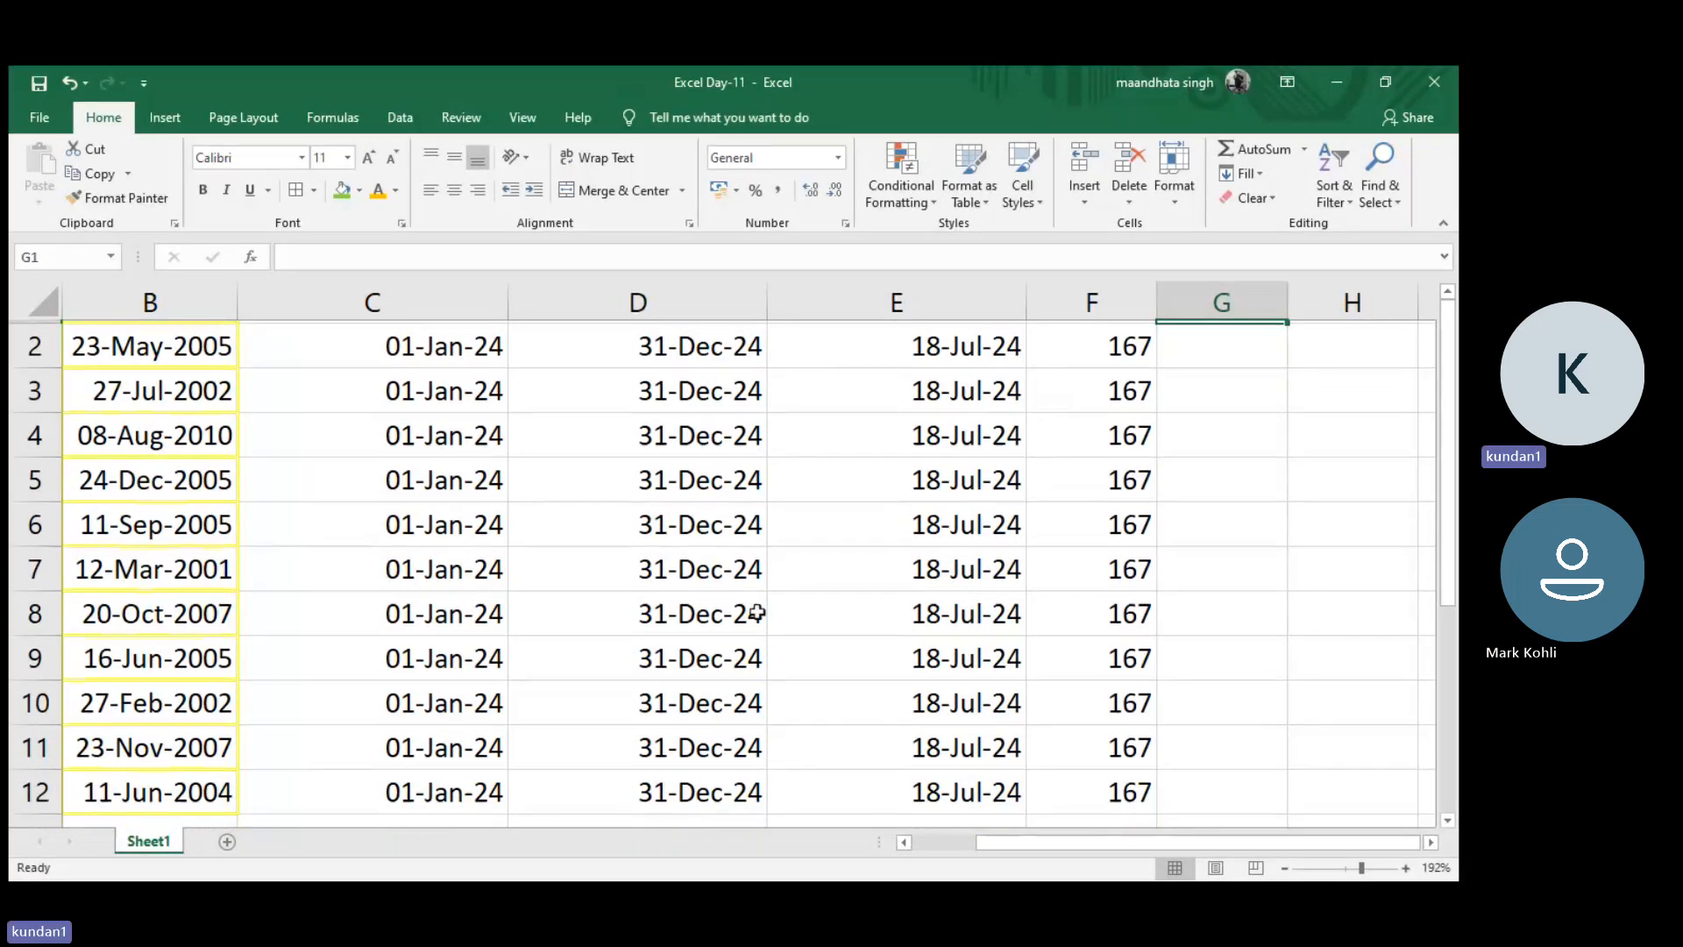
- Add a new worksheet, enter "Date1-Date2" in A1 and fit column A to the text
scroll(756, 613, down, 4)
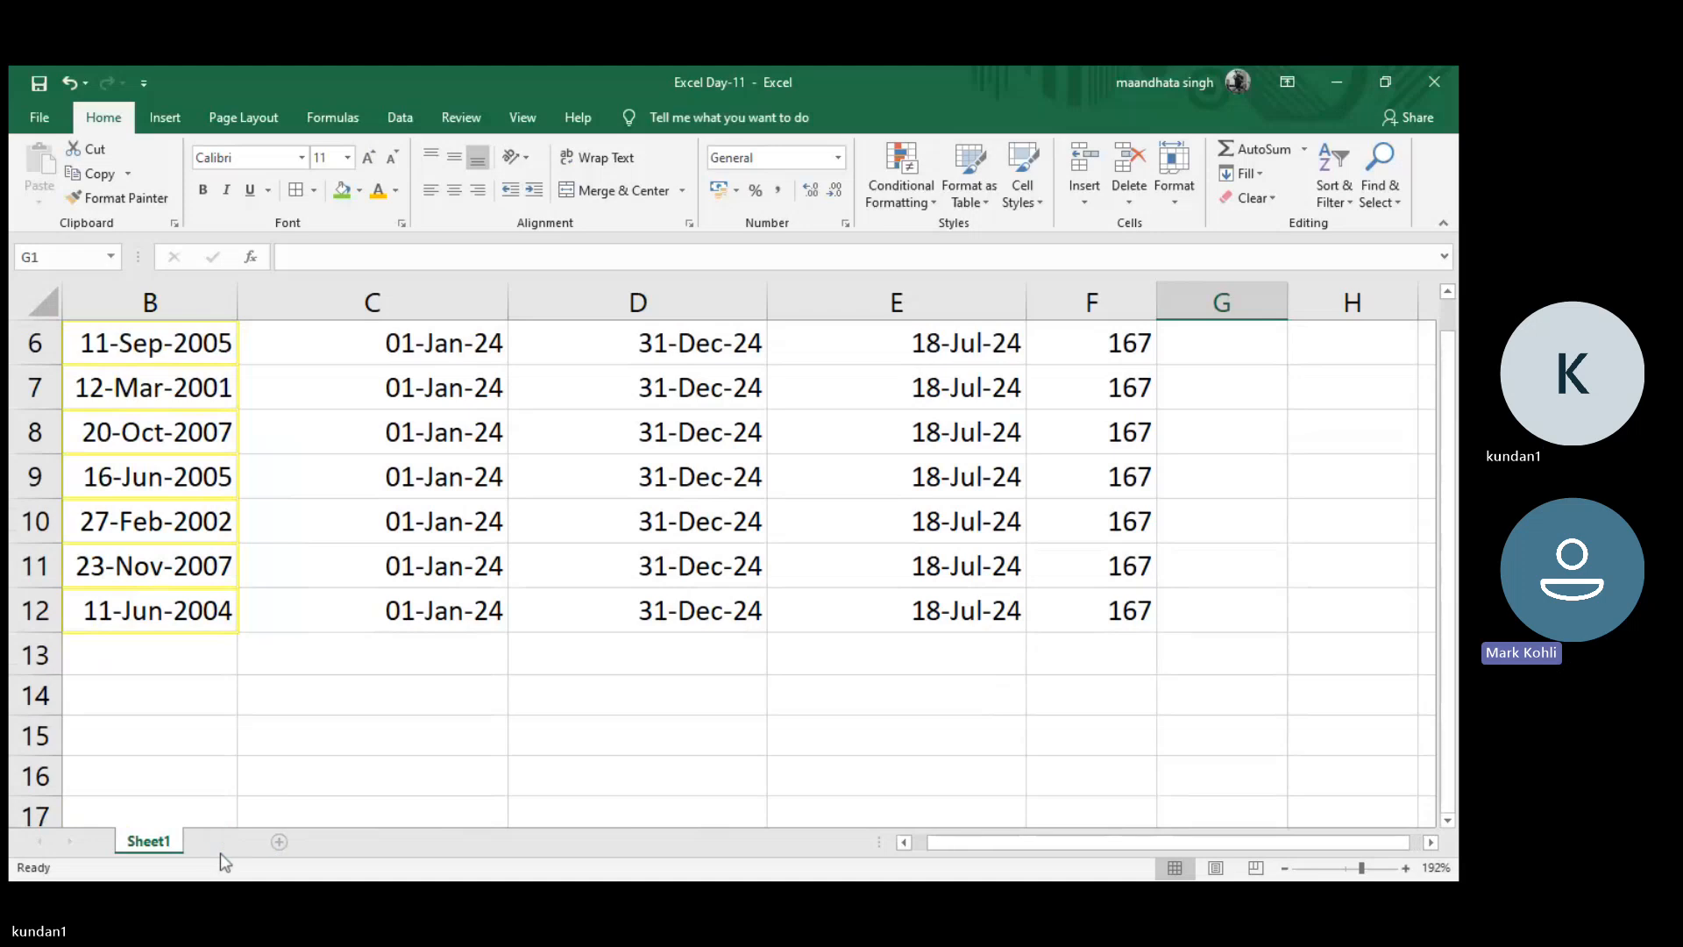
click(279, 842)
text(Day)
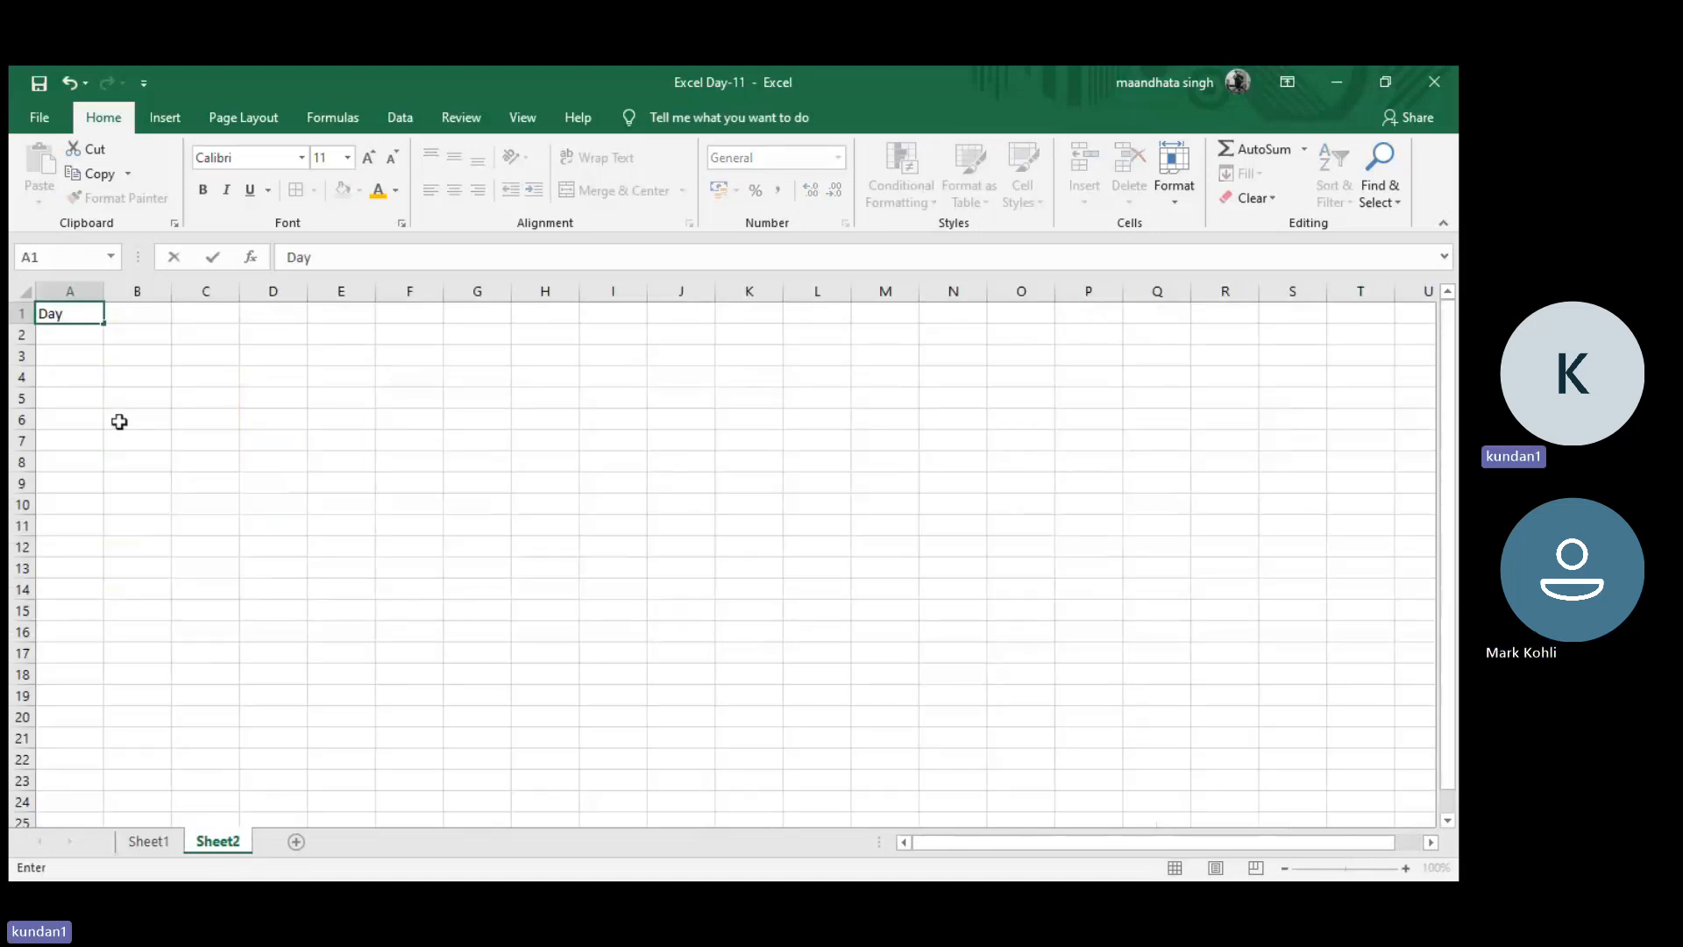
key(BackSpace)
text(te1-Date)
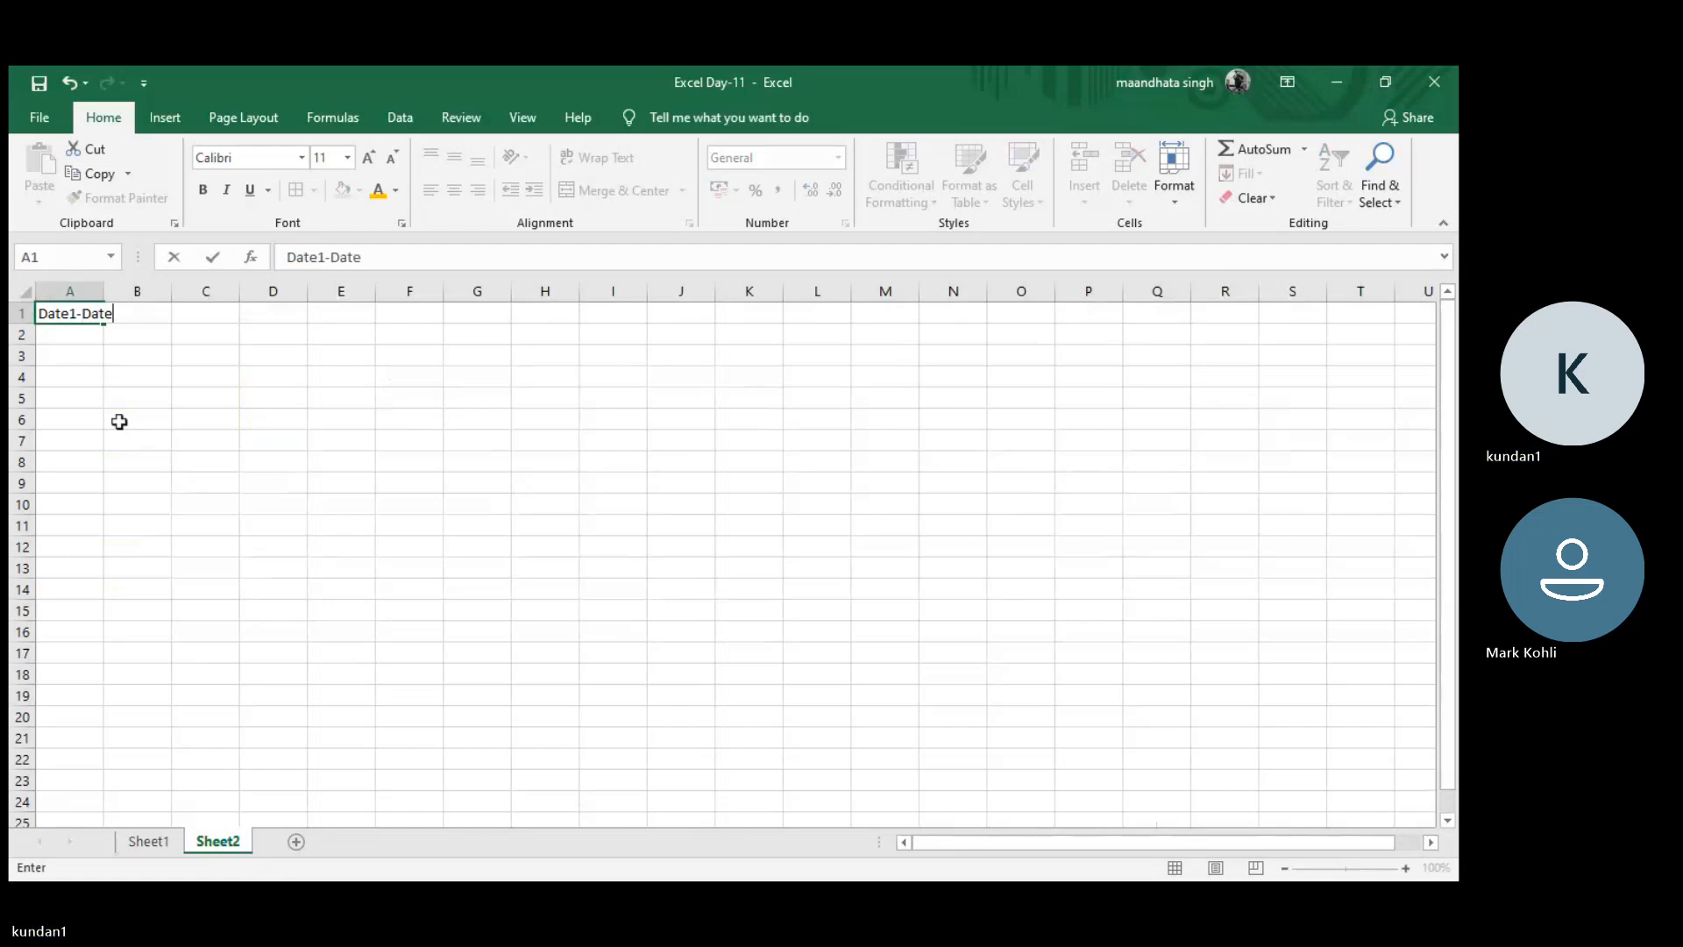
text(2)
key(Return)
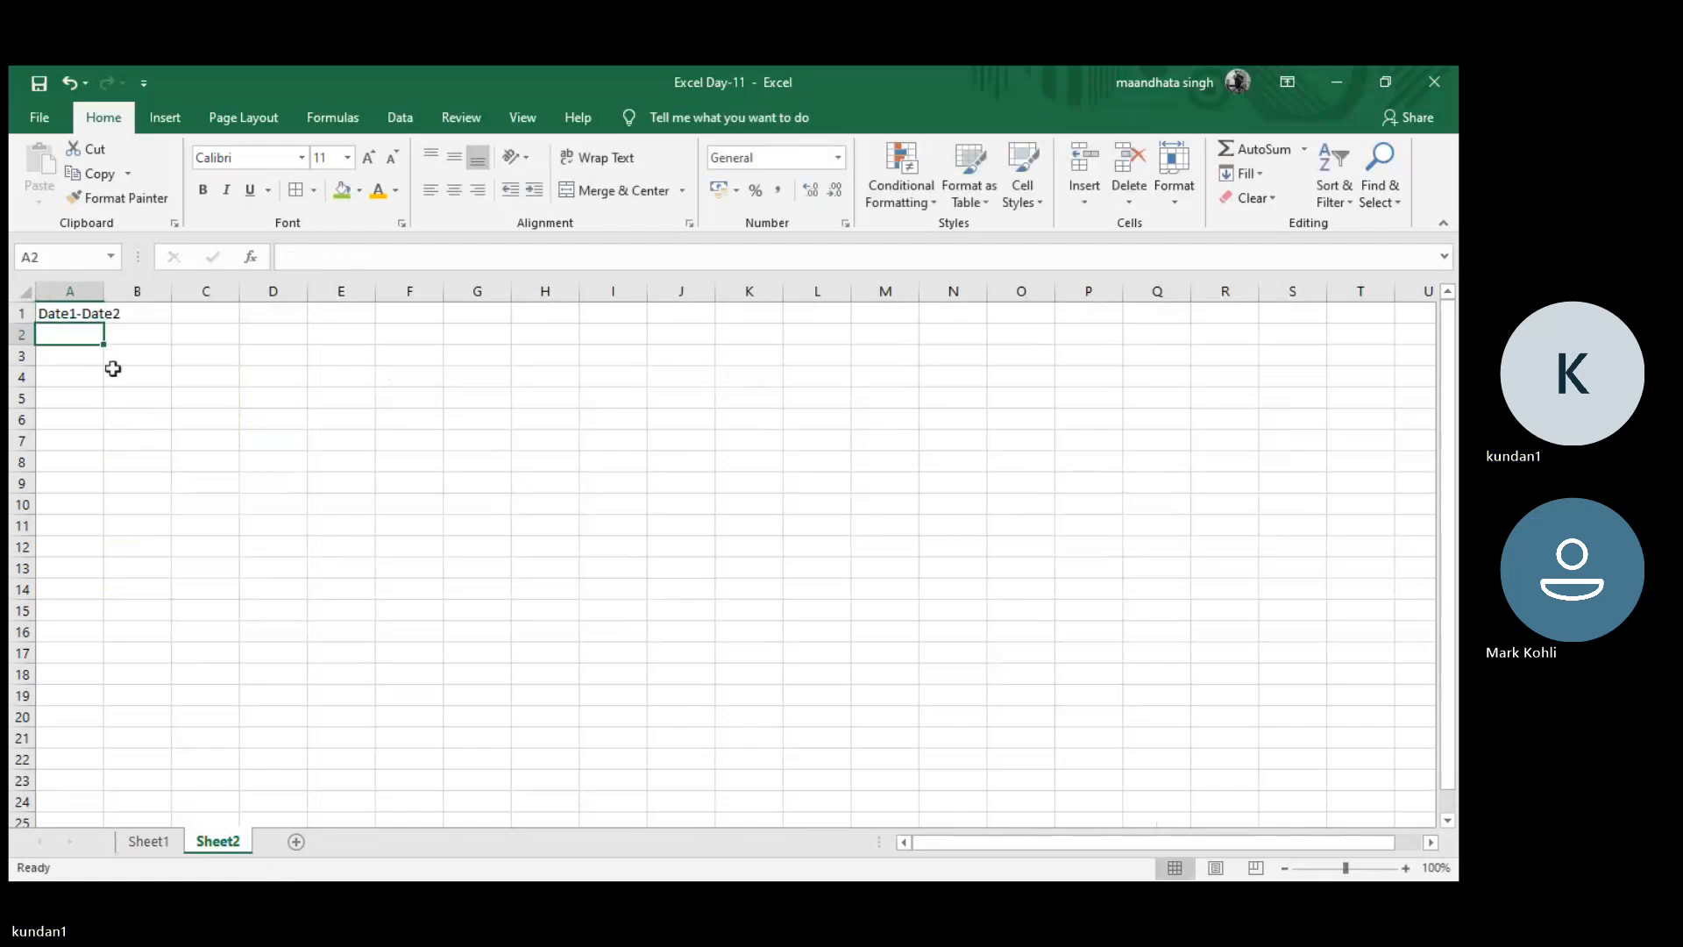
double_click(102, 294)
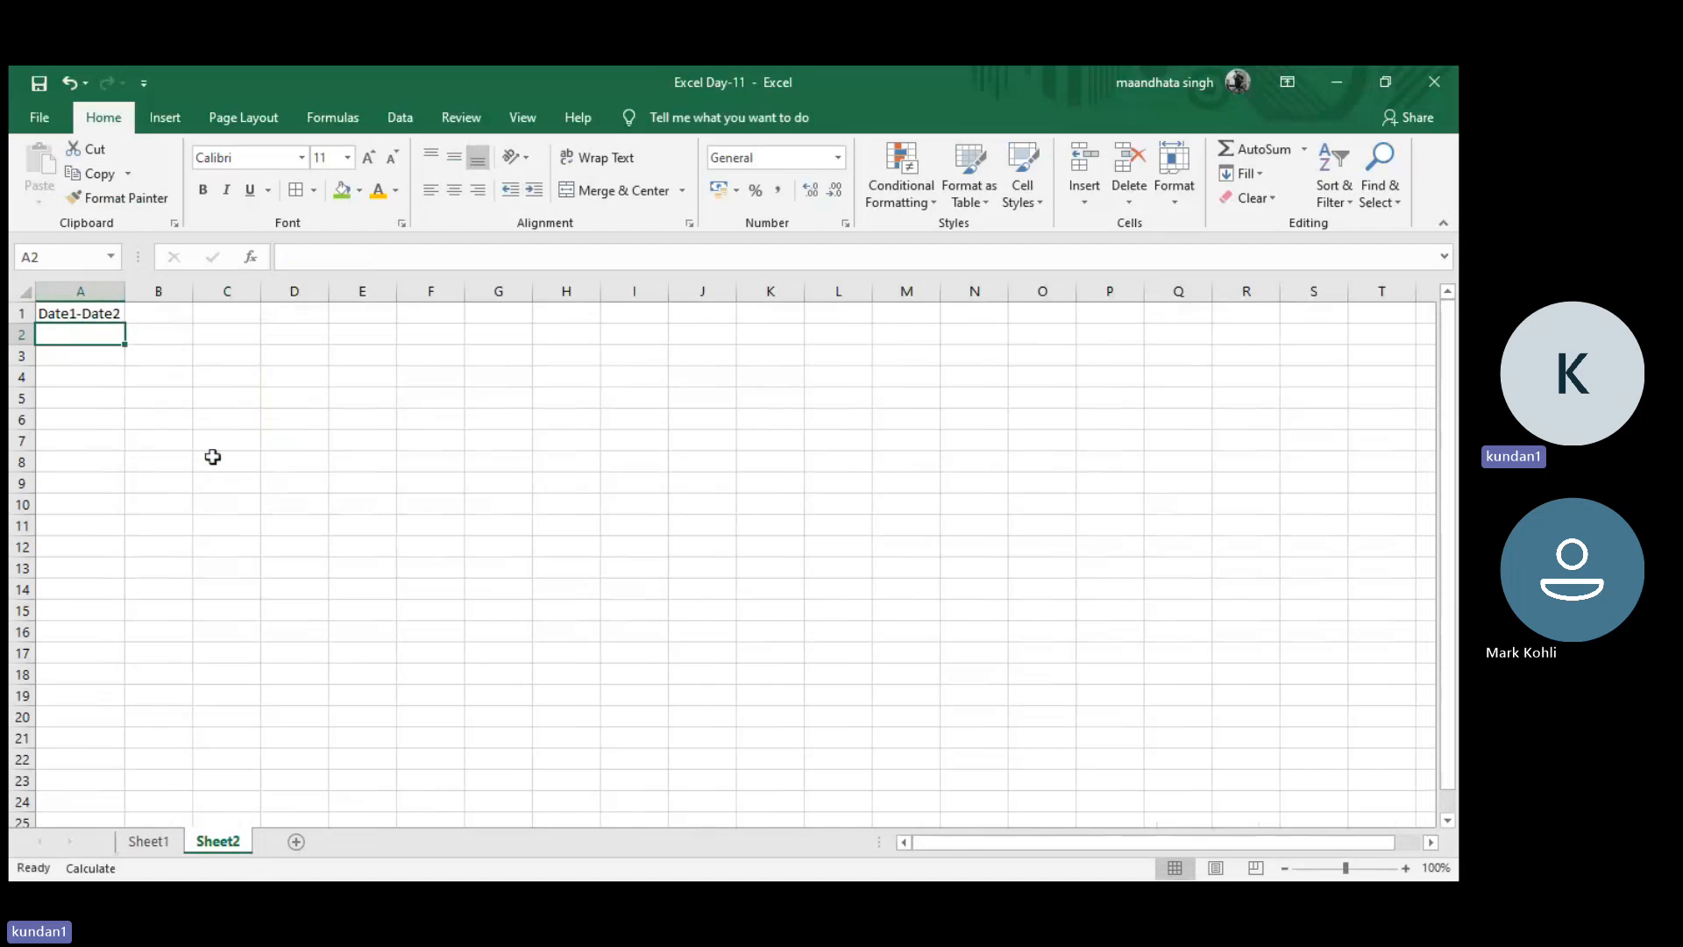
- Enter "Date+no of days" in A2 as the second date calculation rule
text(Date)
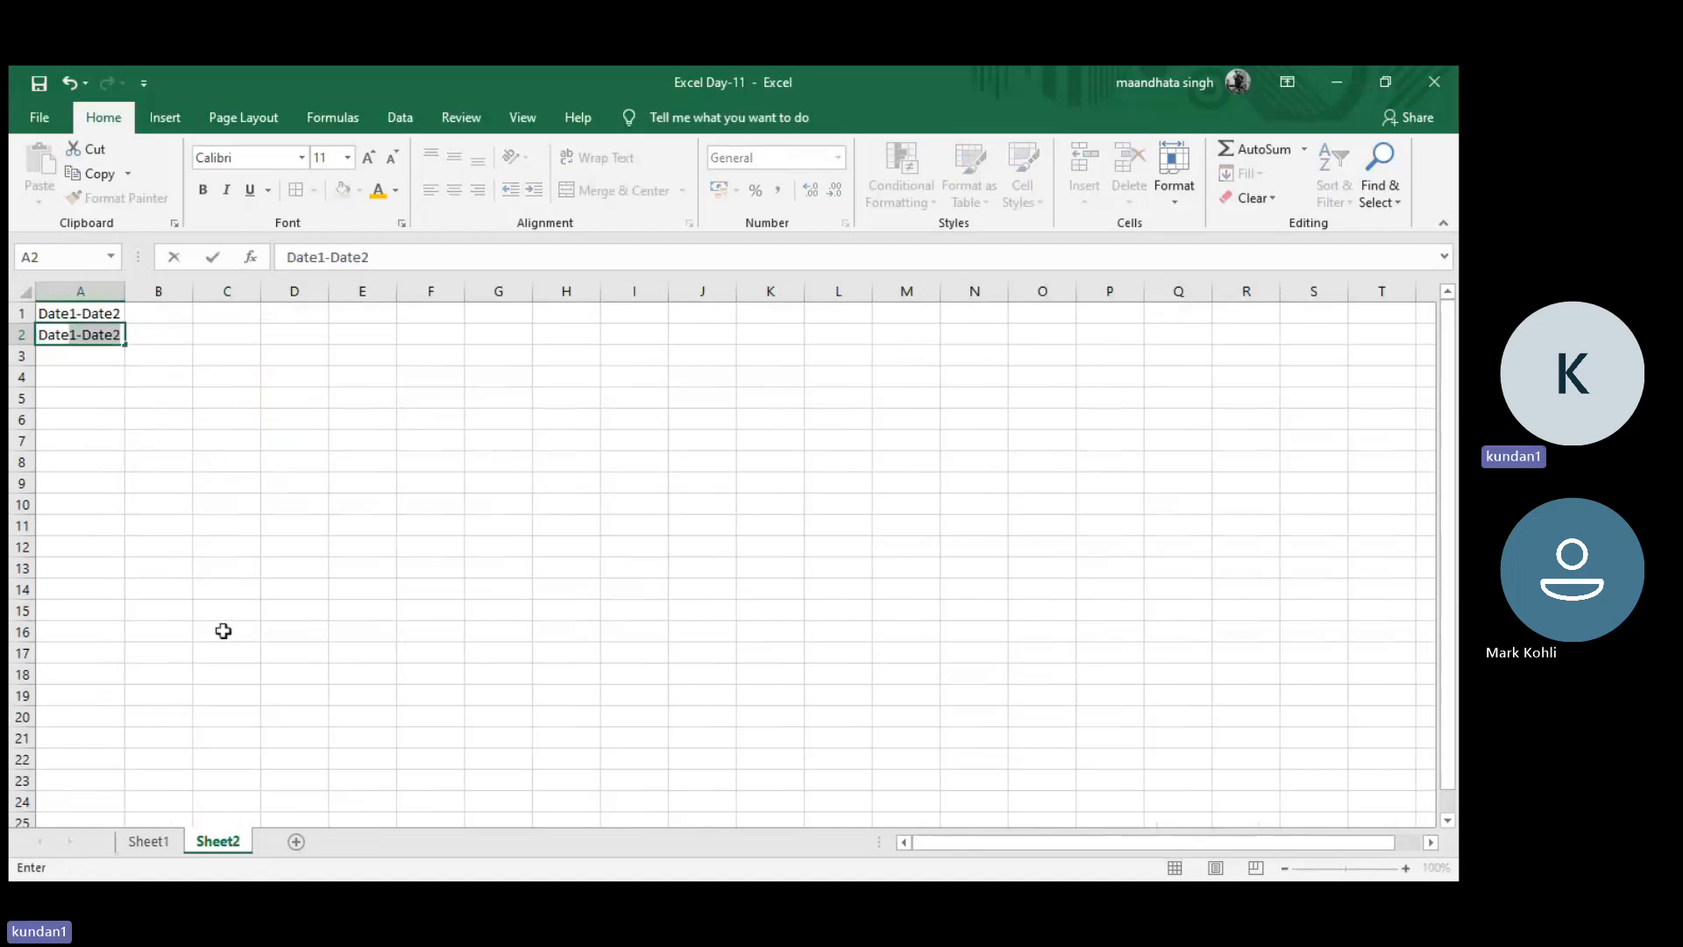
text(+no of days)
key(Return)
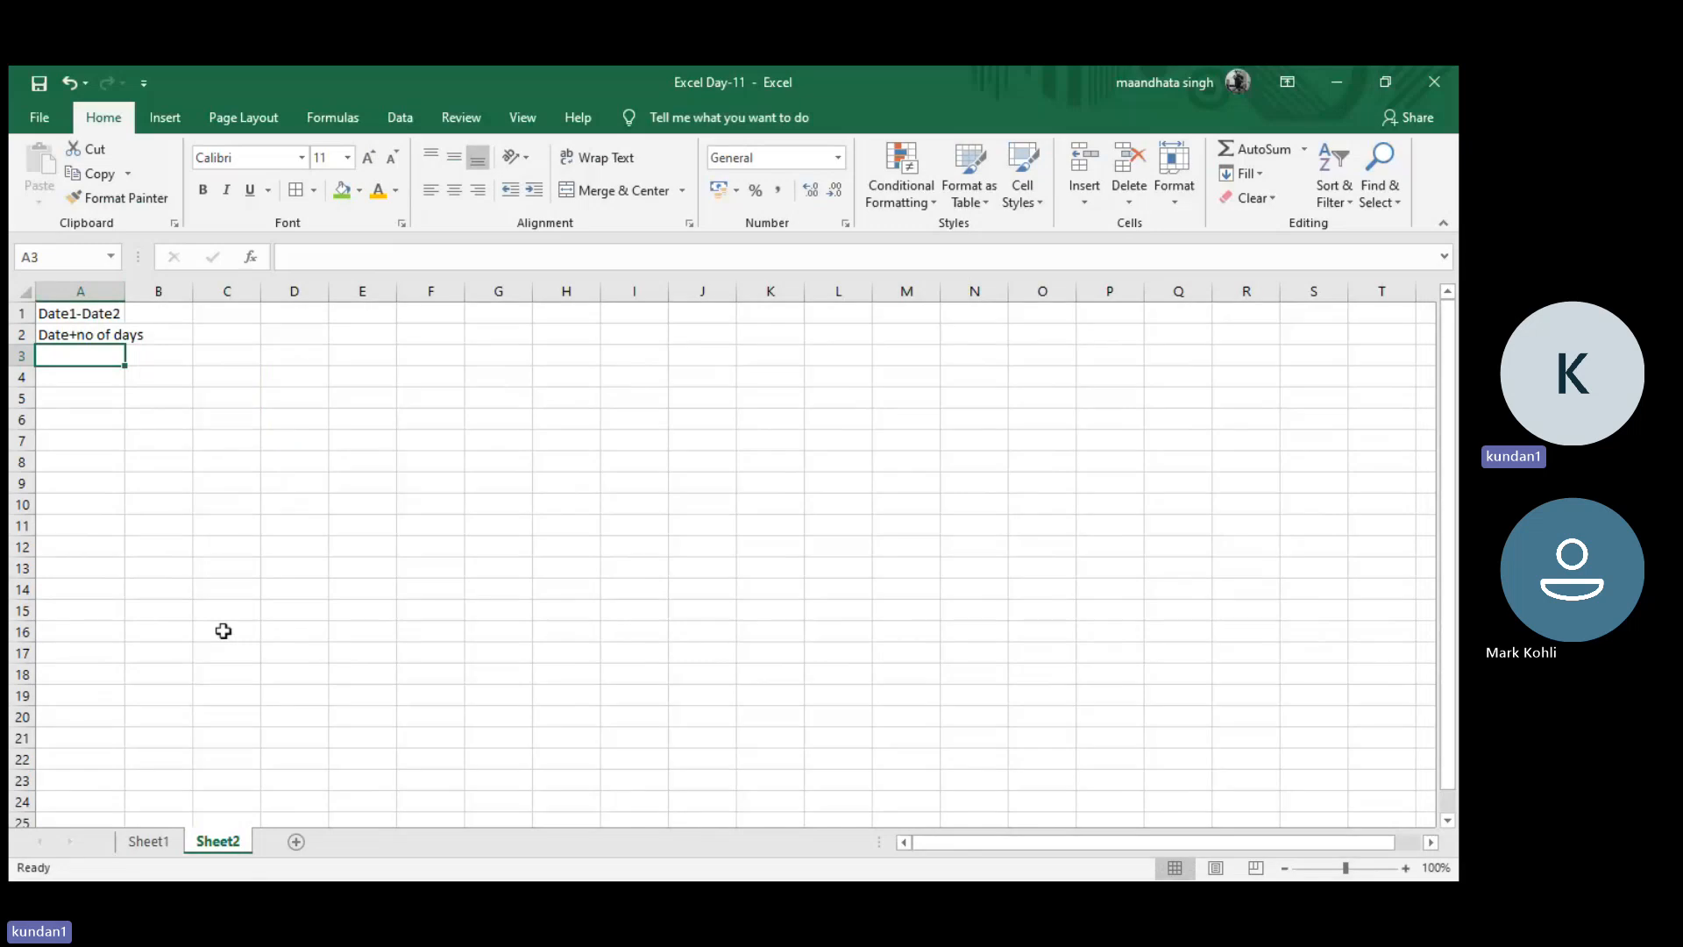
- Copy the A2 text down to A3, change it to "Date-no of days" and fit column A to its contents
key(ctrl+d)
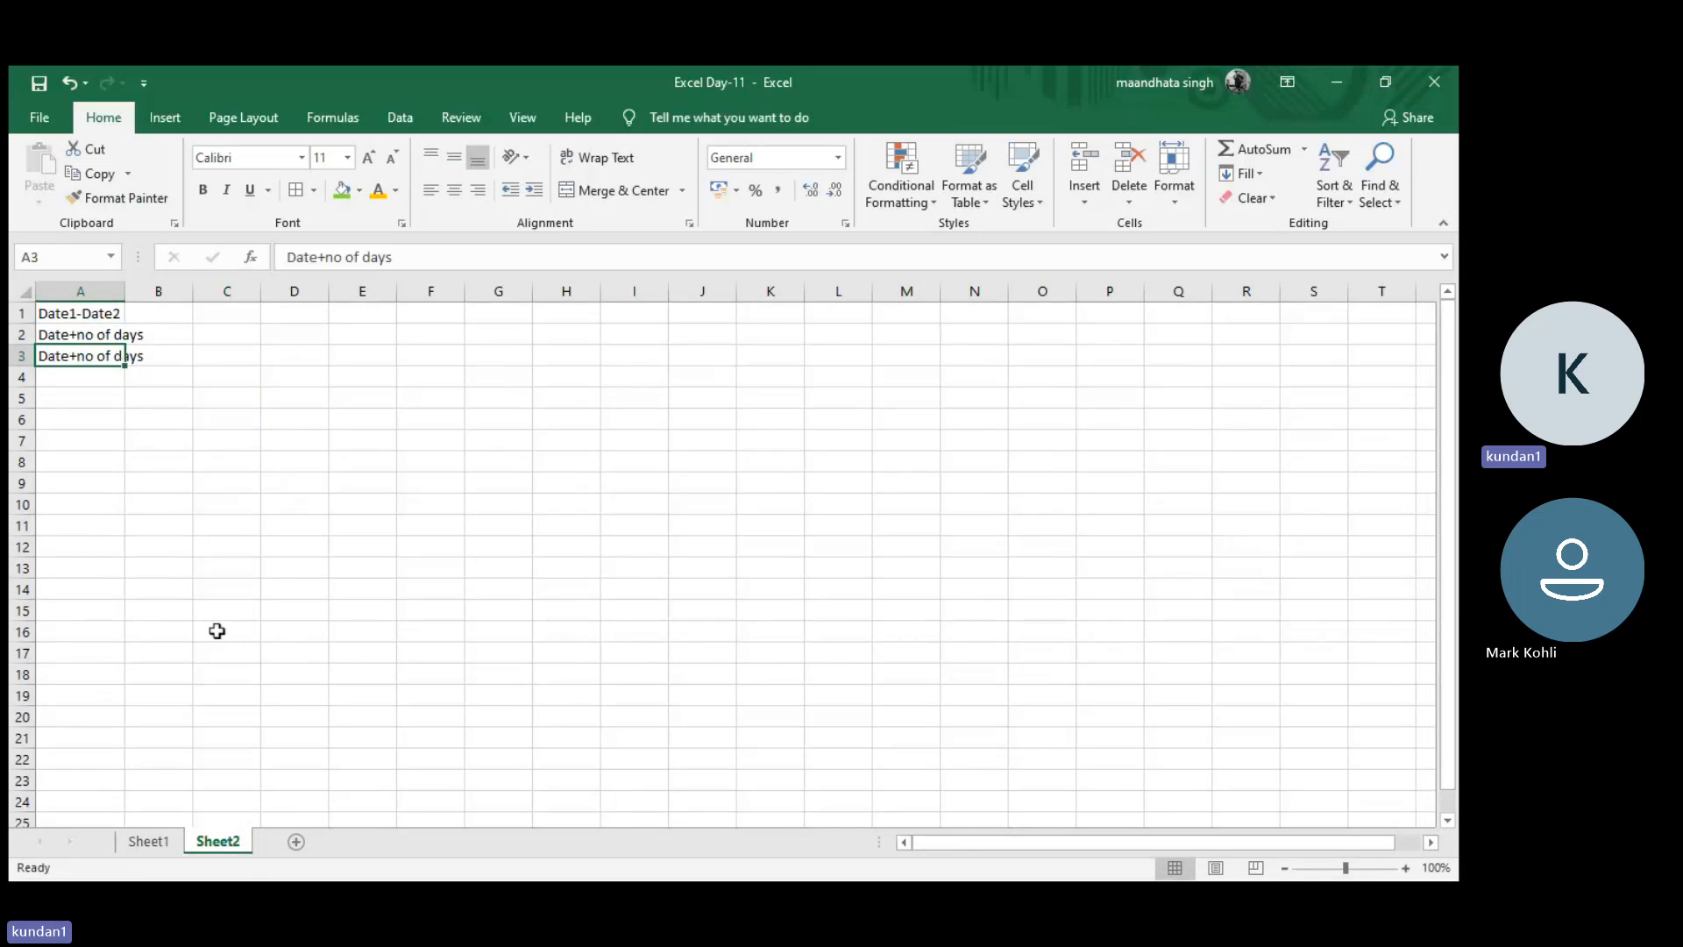
click(326, 257)
key(BackSpace)
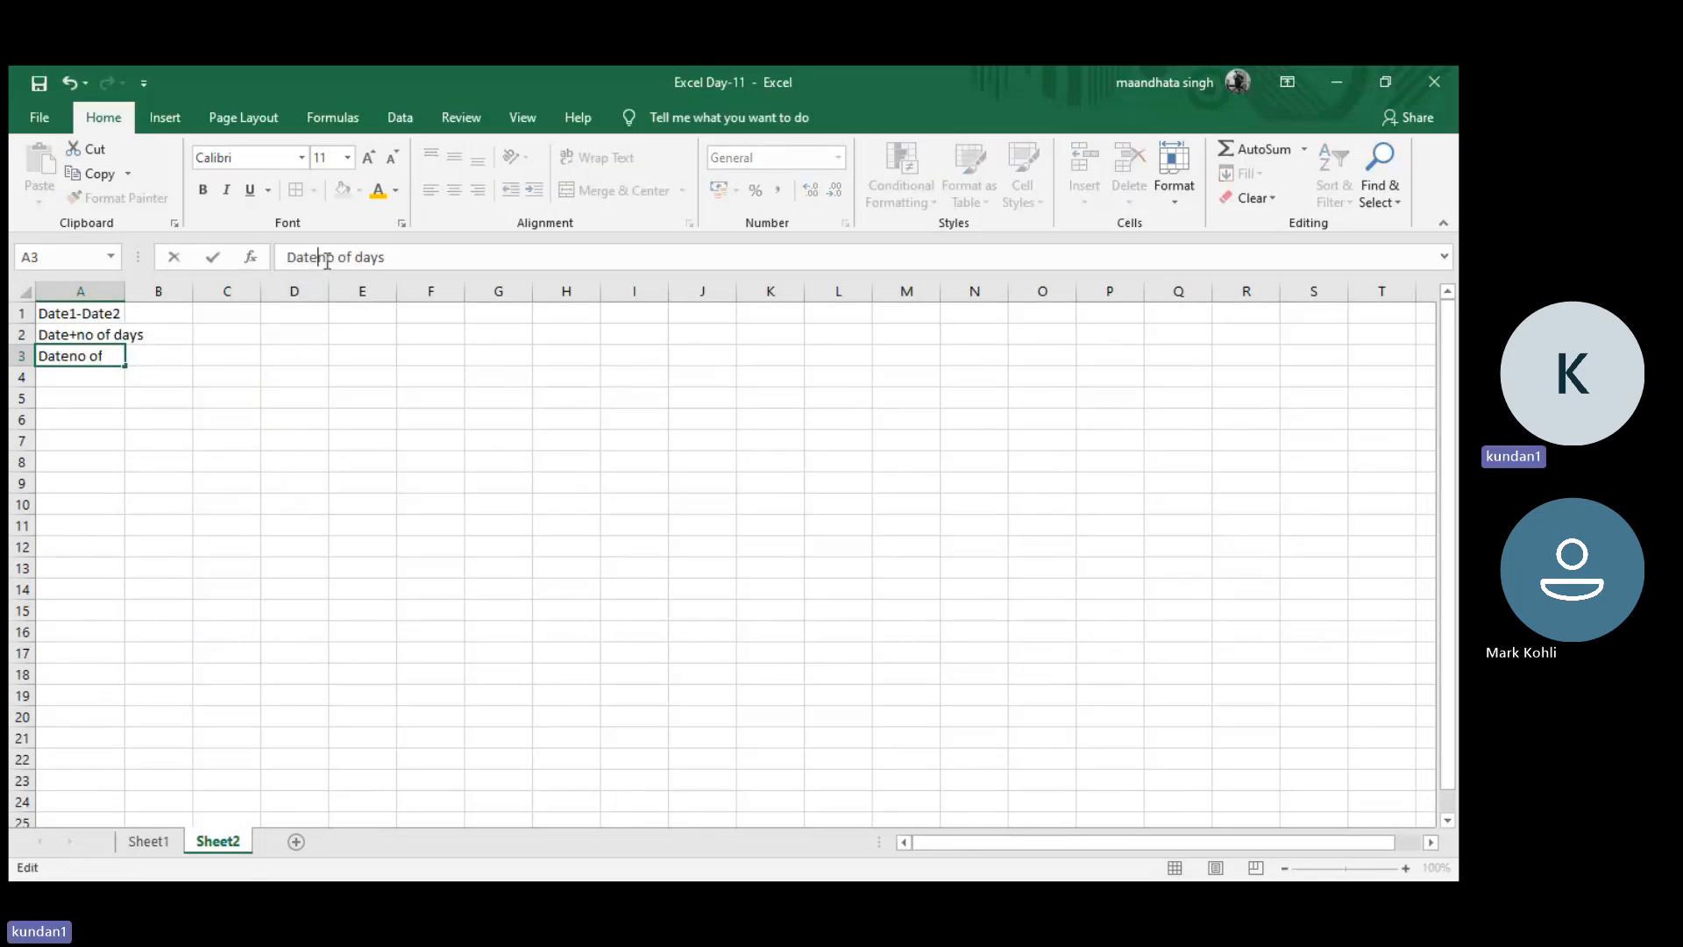
text(-)
key(Return)
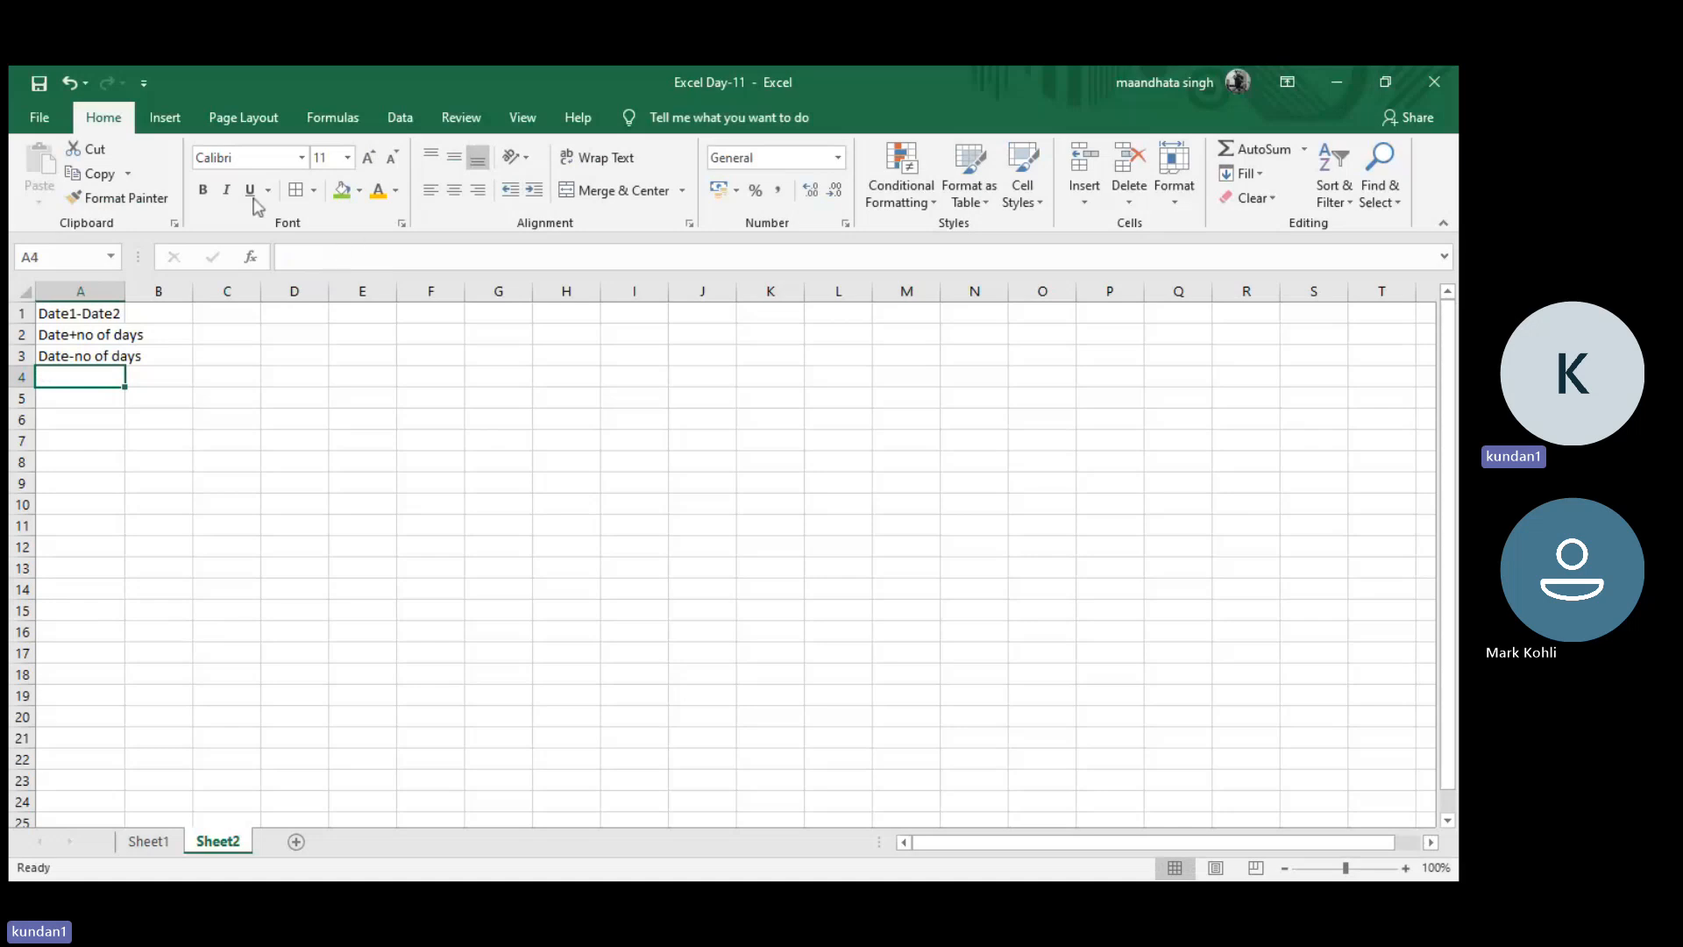
double_click(125, 289)
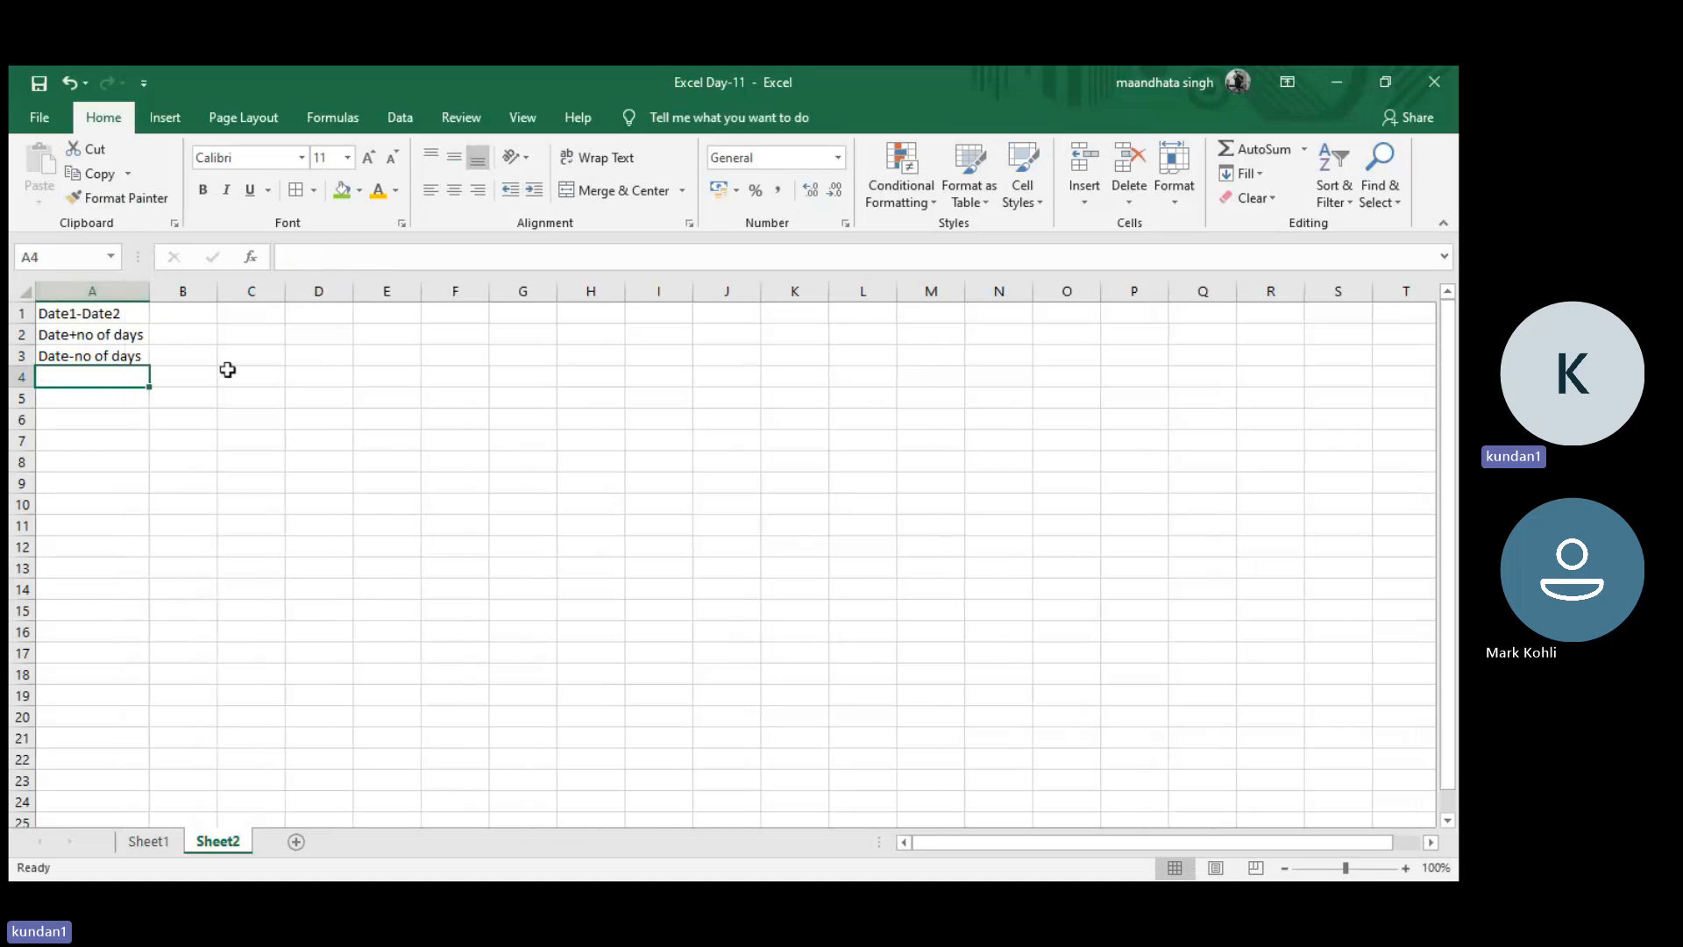
click(227, 370)
- Return to Sheet1 and fit the width of the Today column to its contents
click(148, 841)
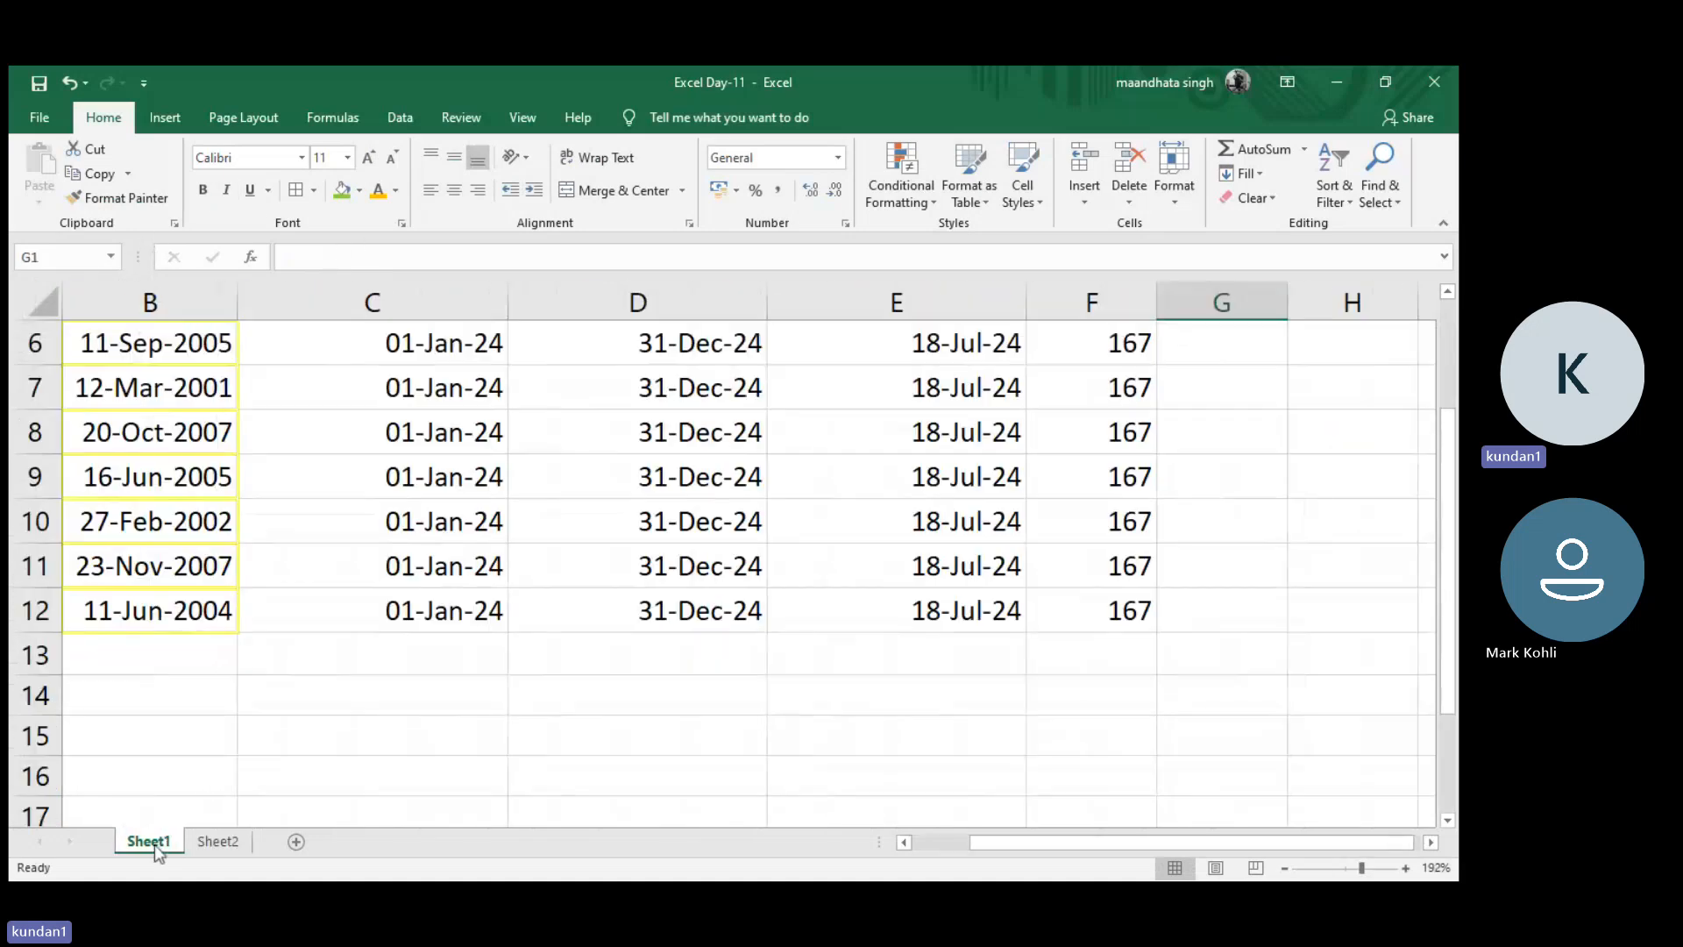
scroll(561, 601, up, 2)
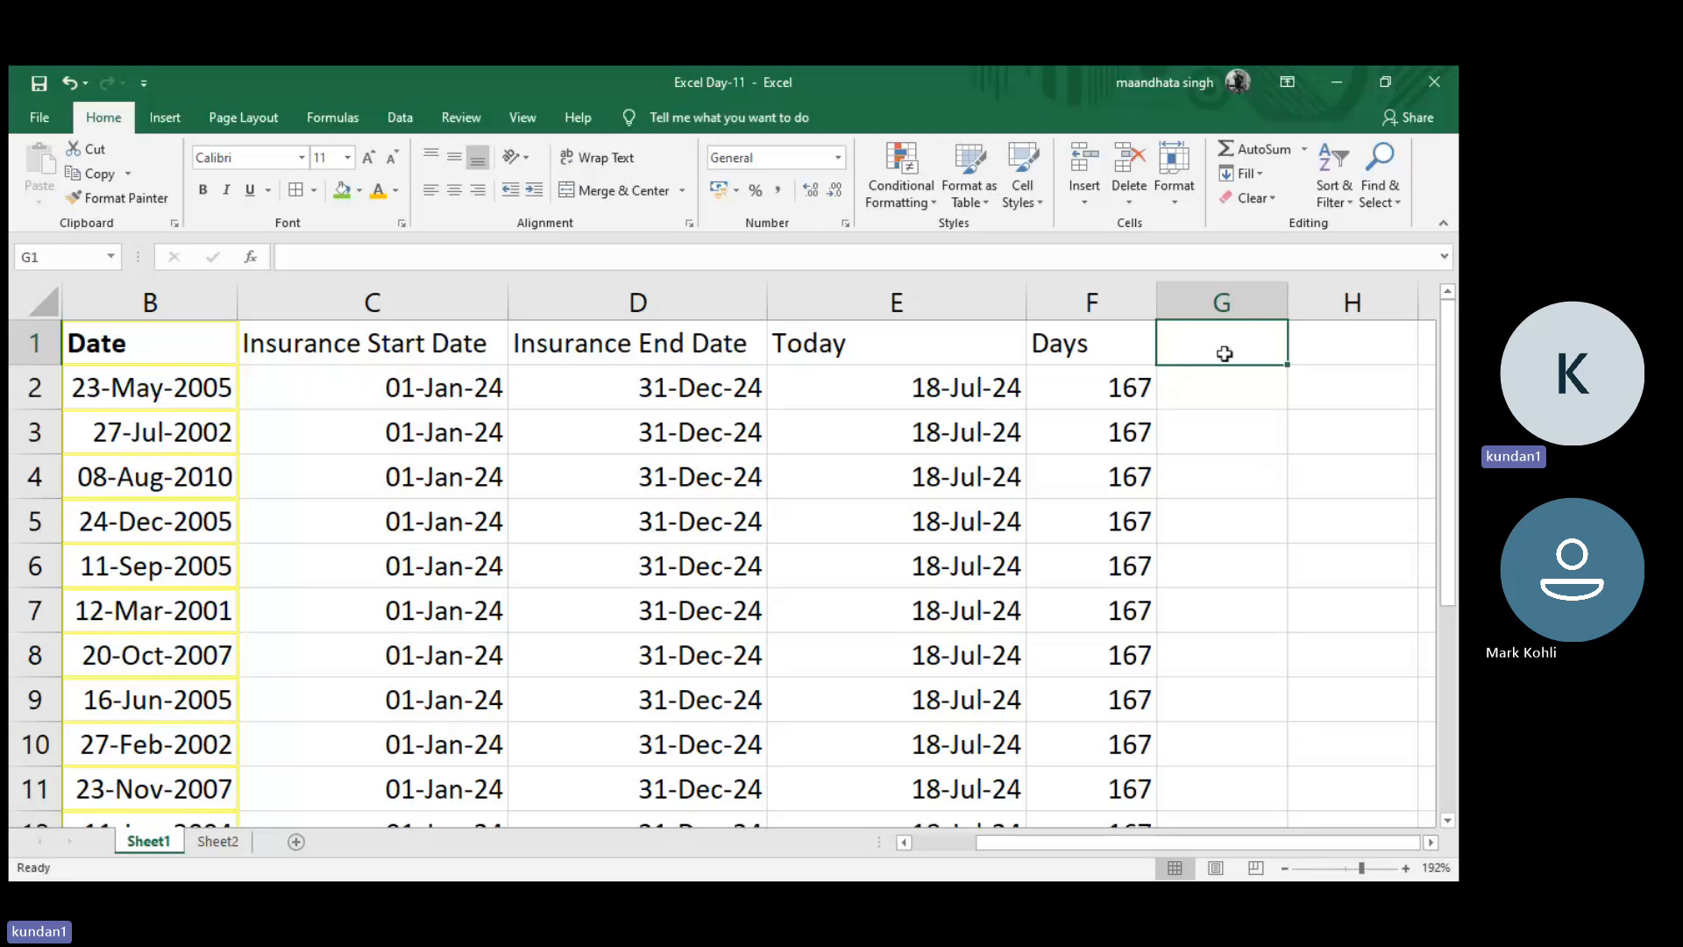
click(976, 397)
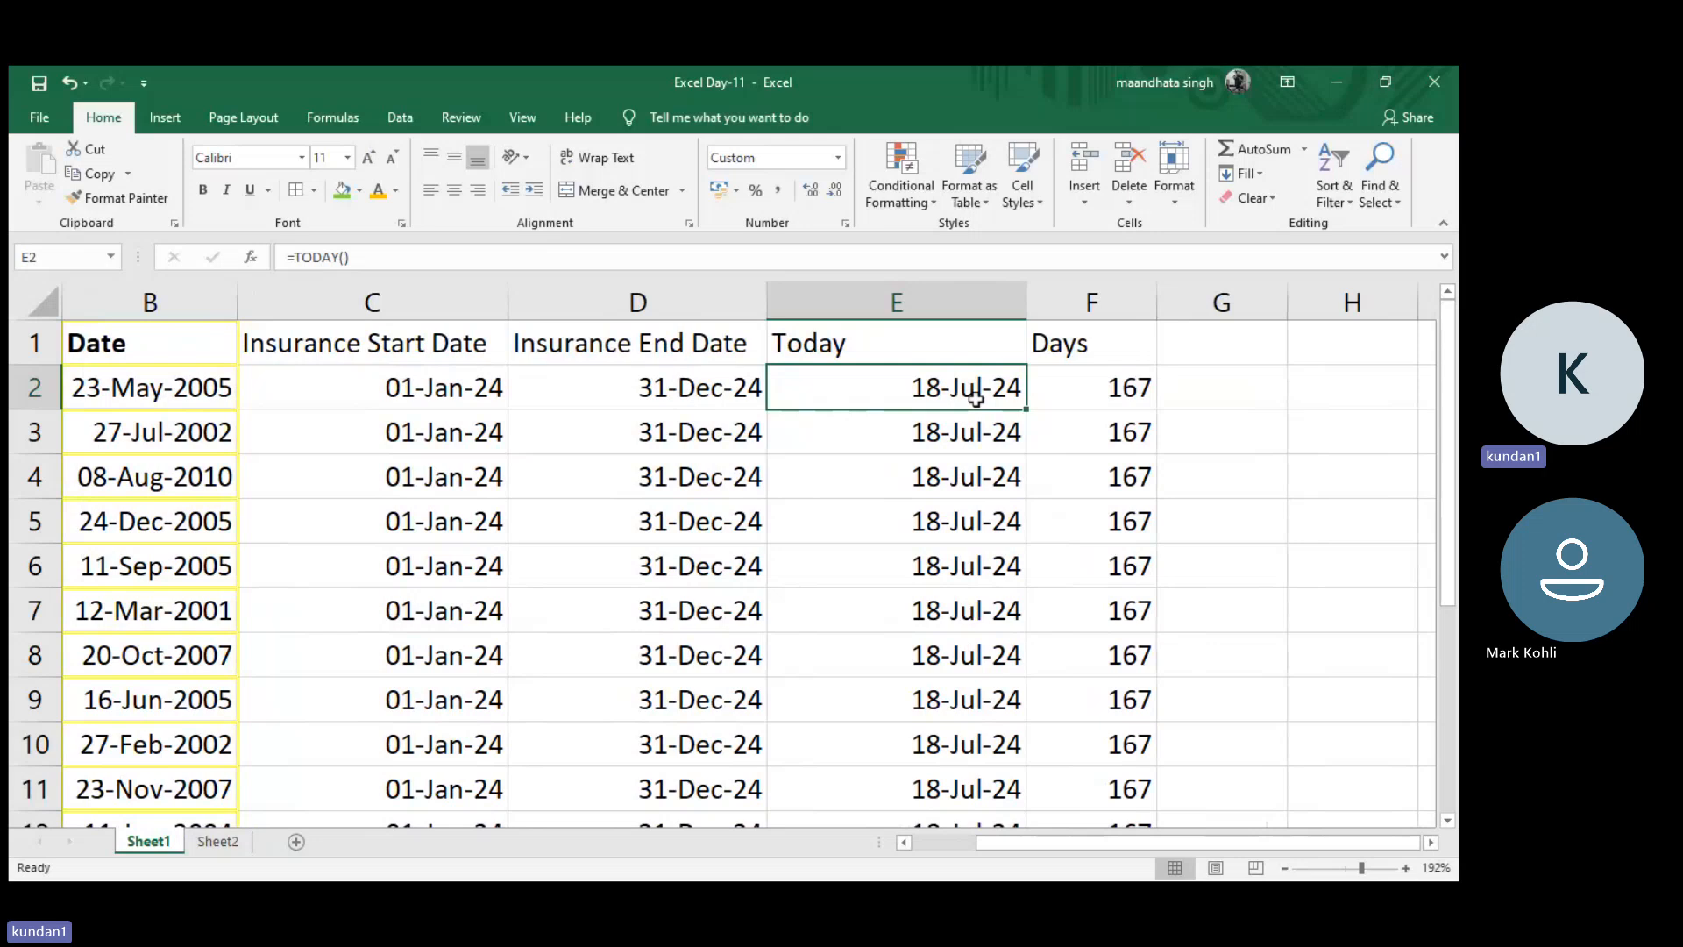
double_click(1026, 303)
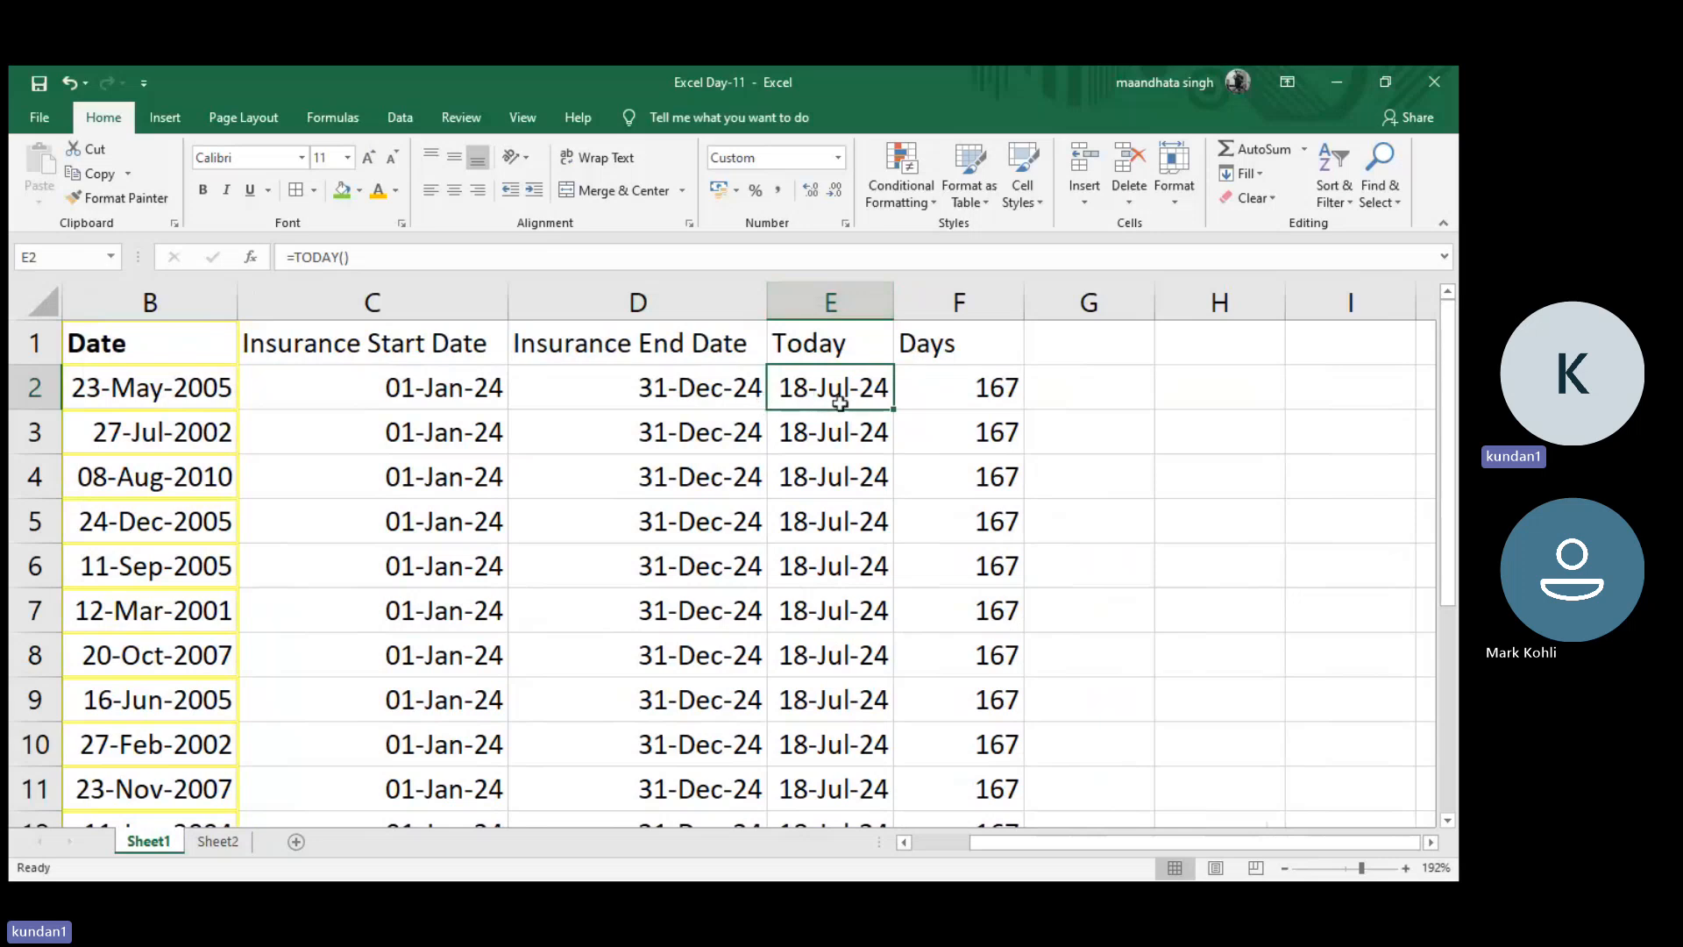
- Enter the heading "Claims" in G1 beside the Days column
click(1110, 352)
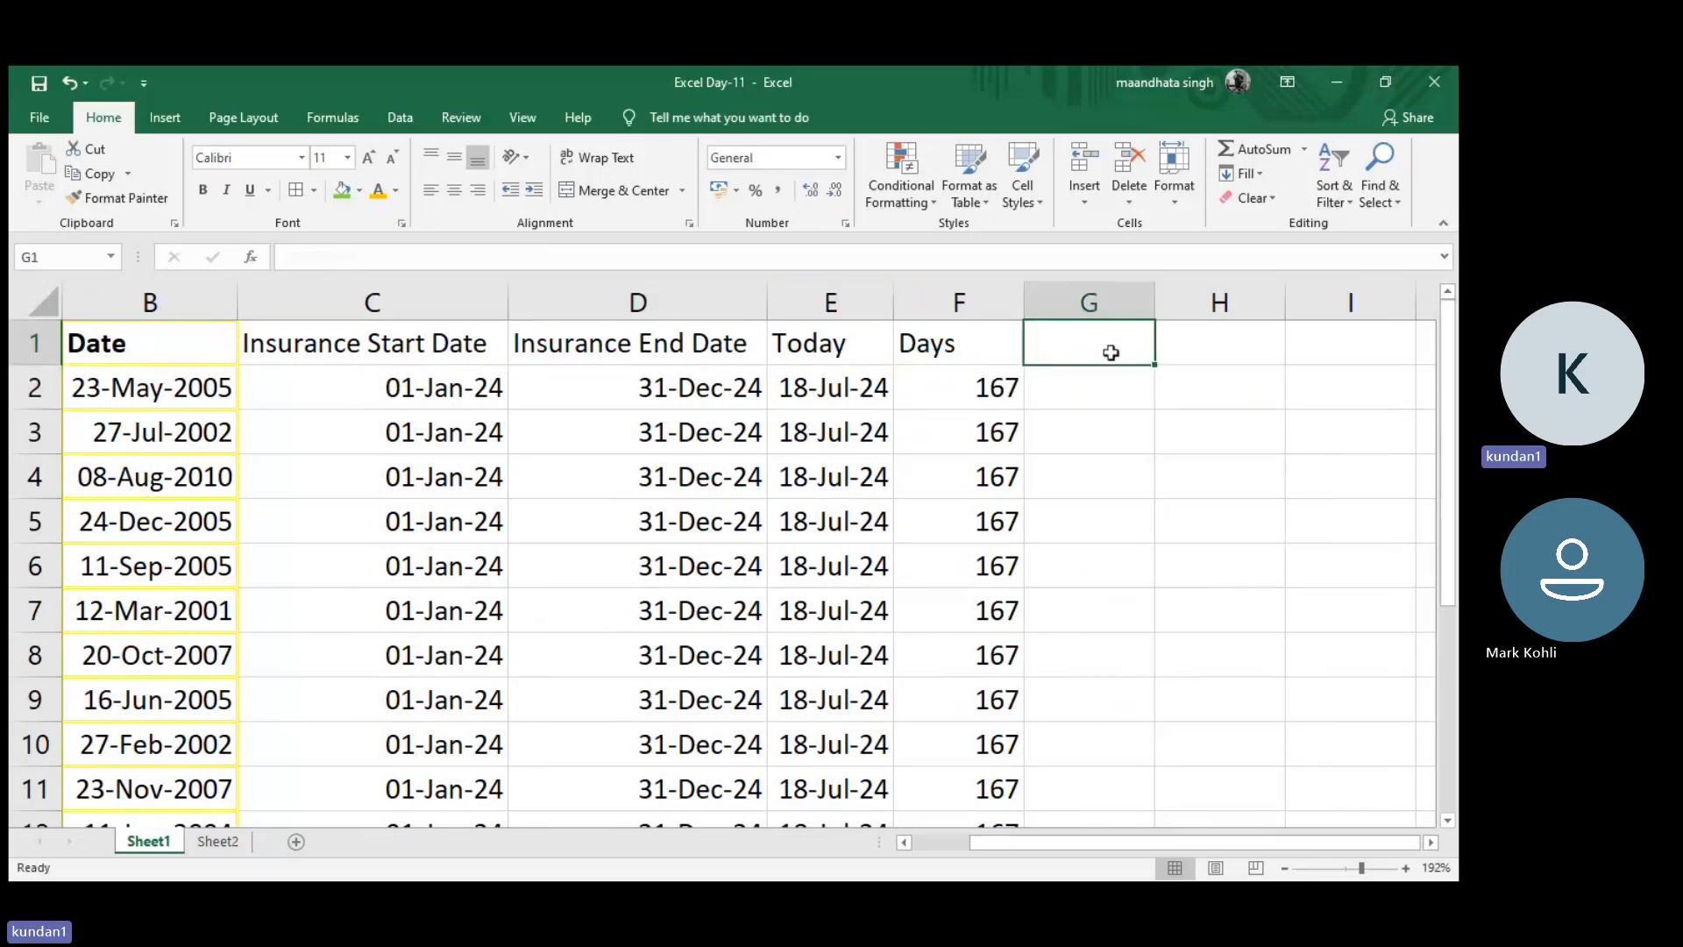
text(Clai)
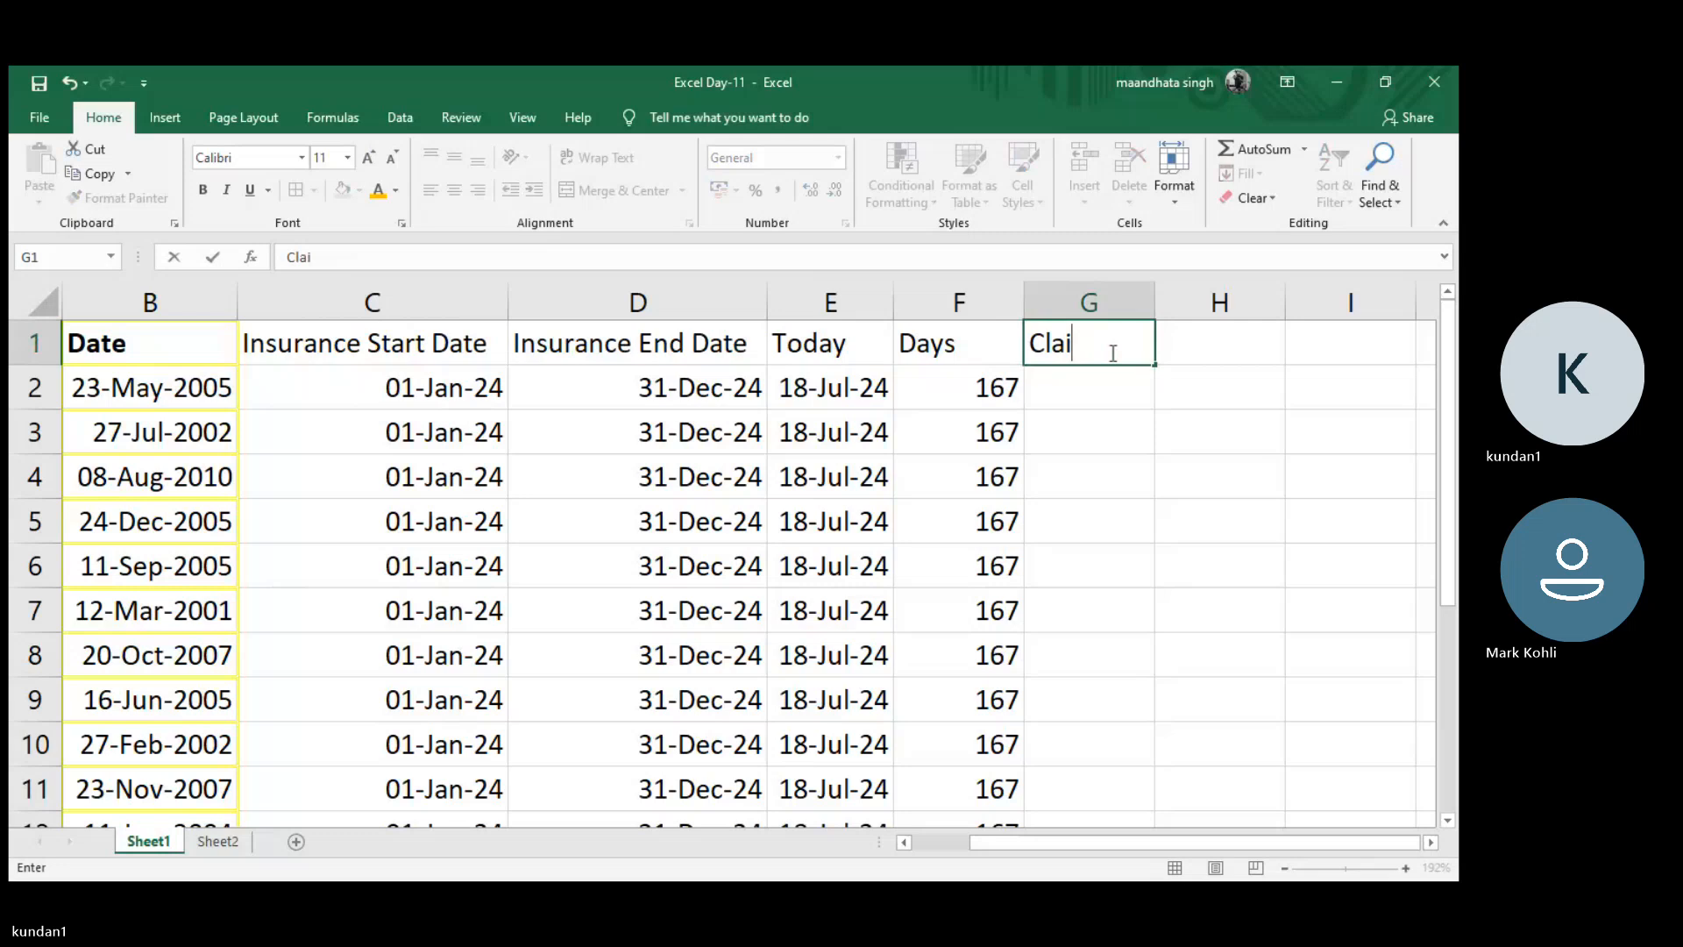
text(ms)
key(Return)
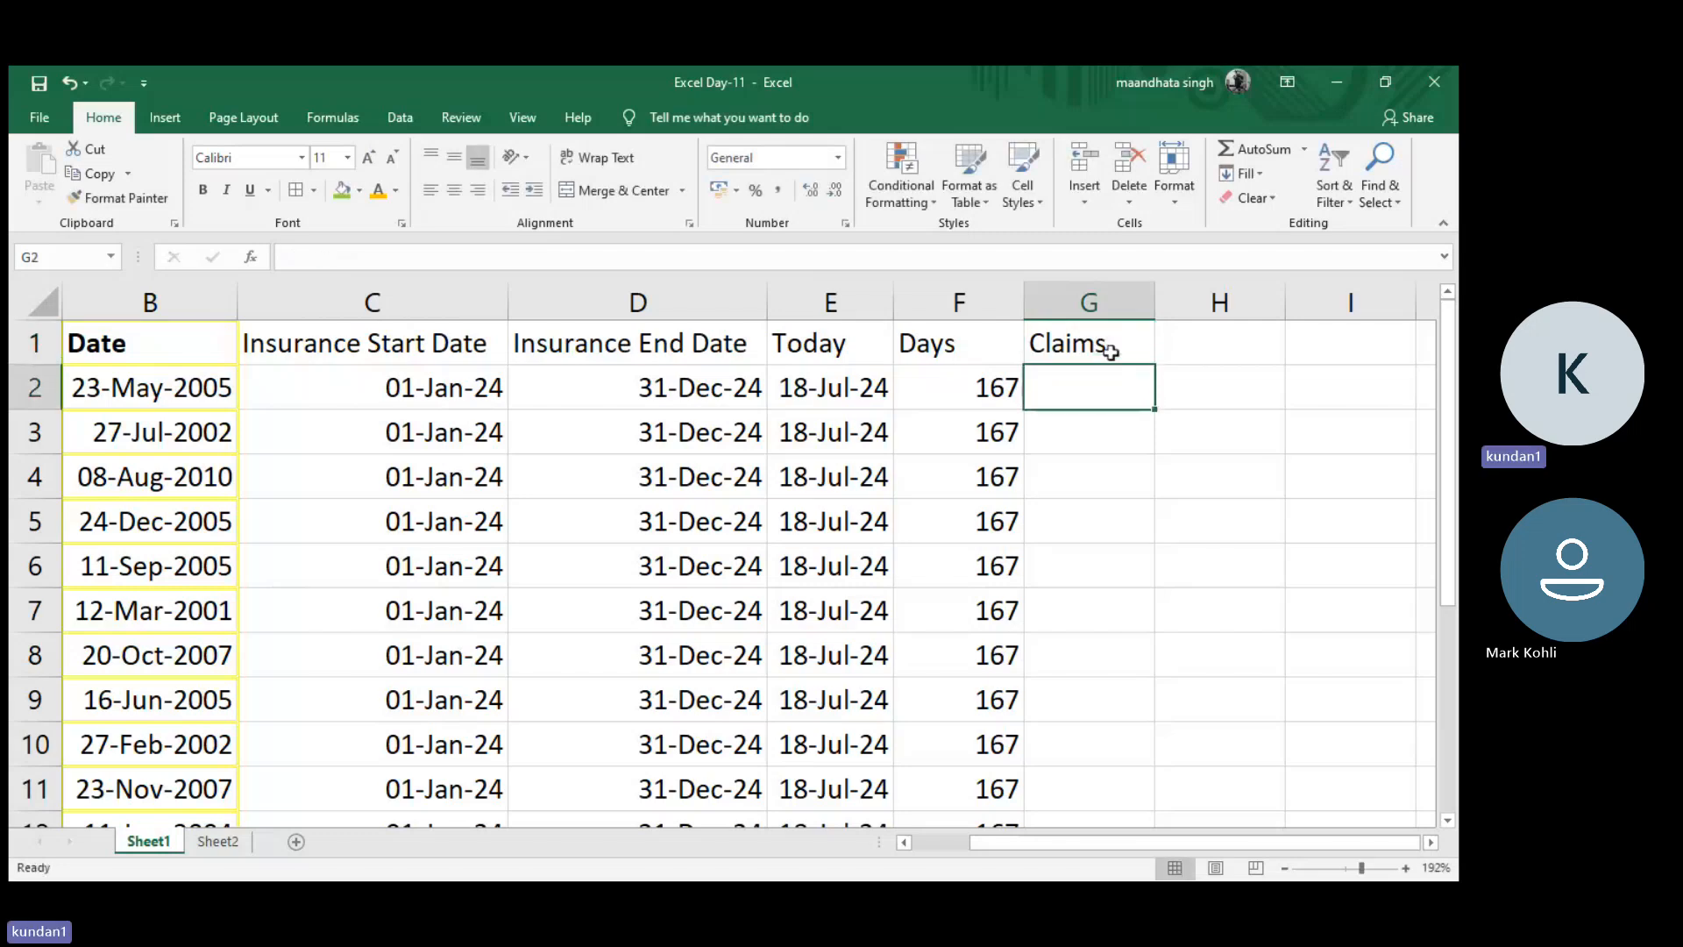
- Enter the claim date 11-Jul-2024 in G2 and fit column G to its contents
text(11)
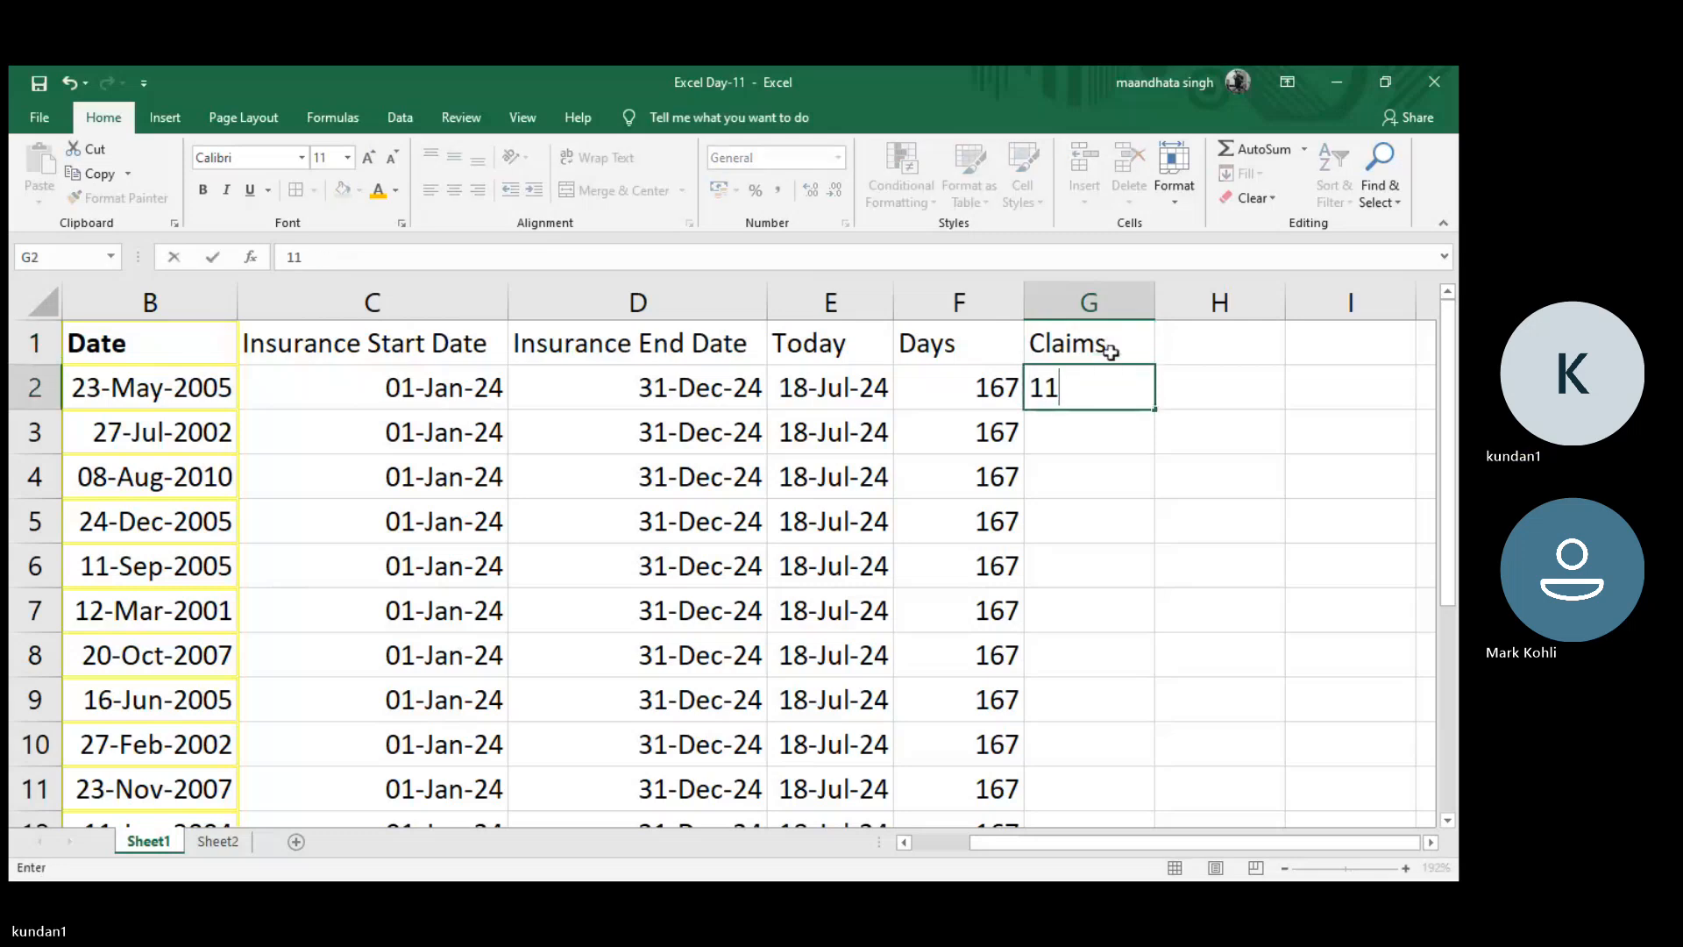
text(-Jul)
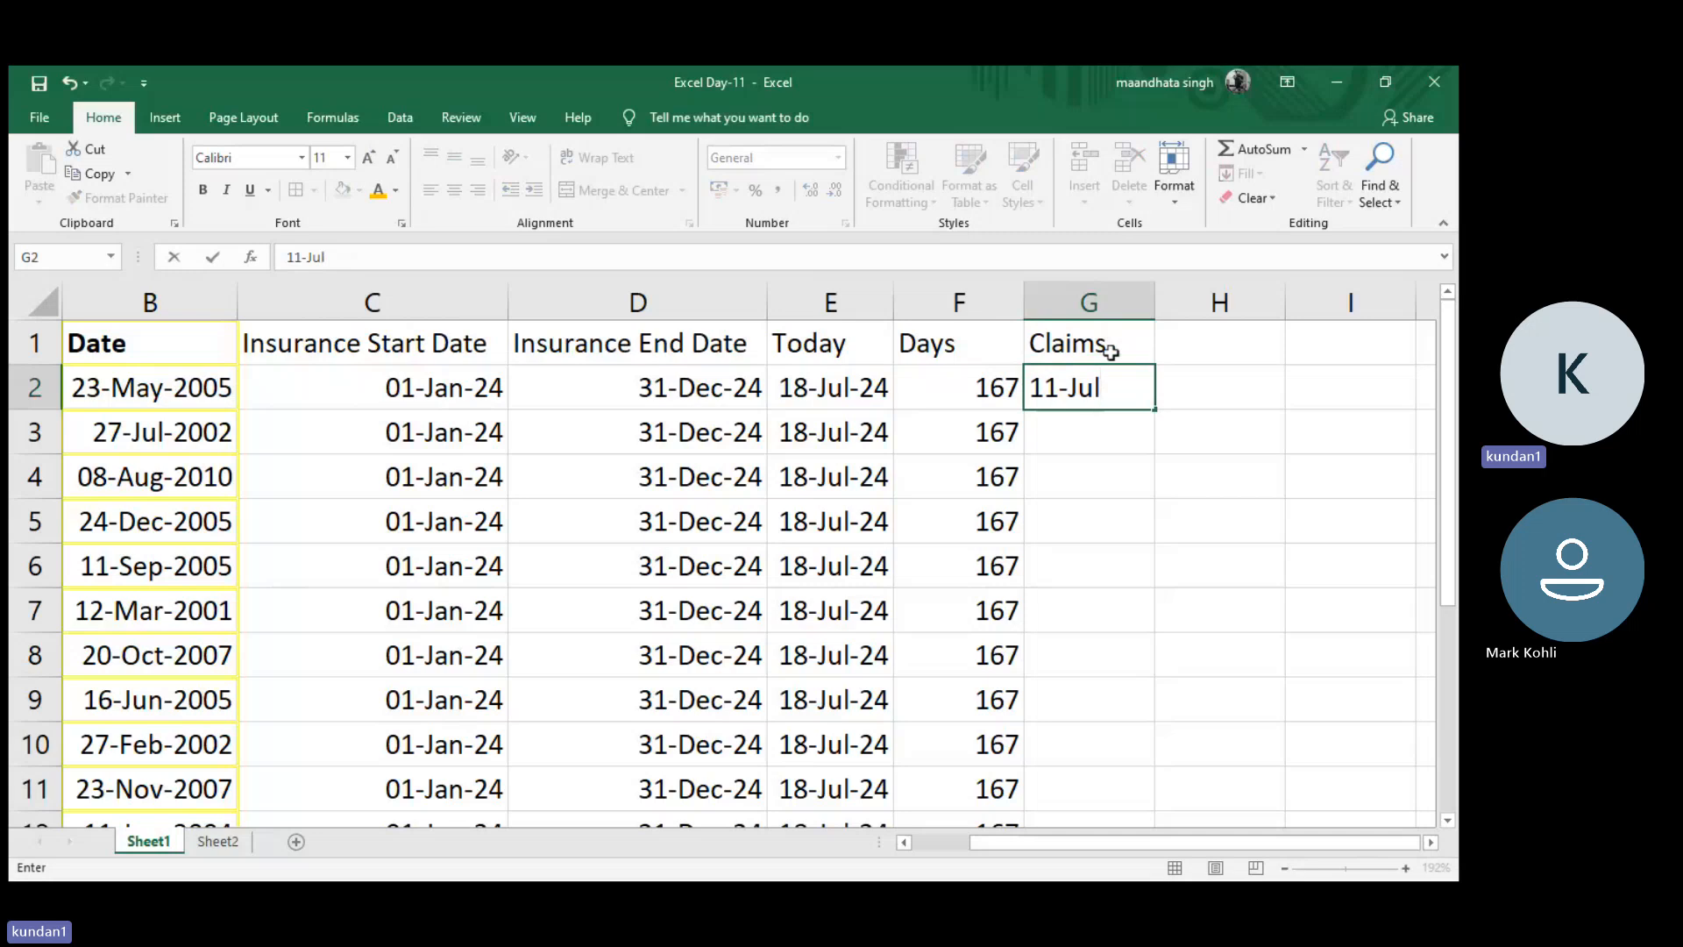
text(-2024)
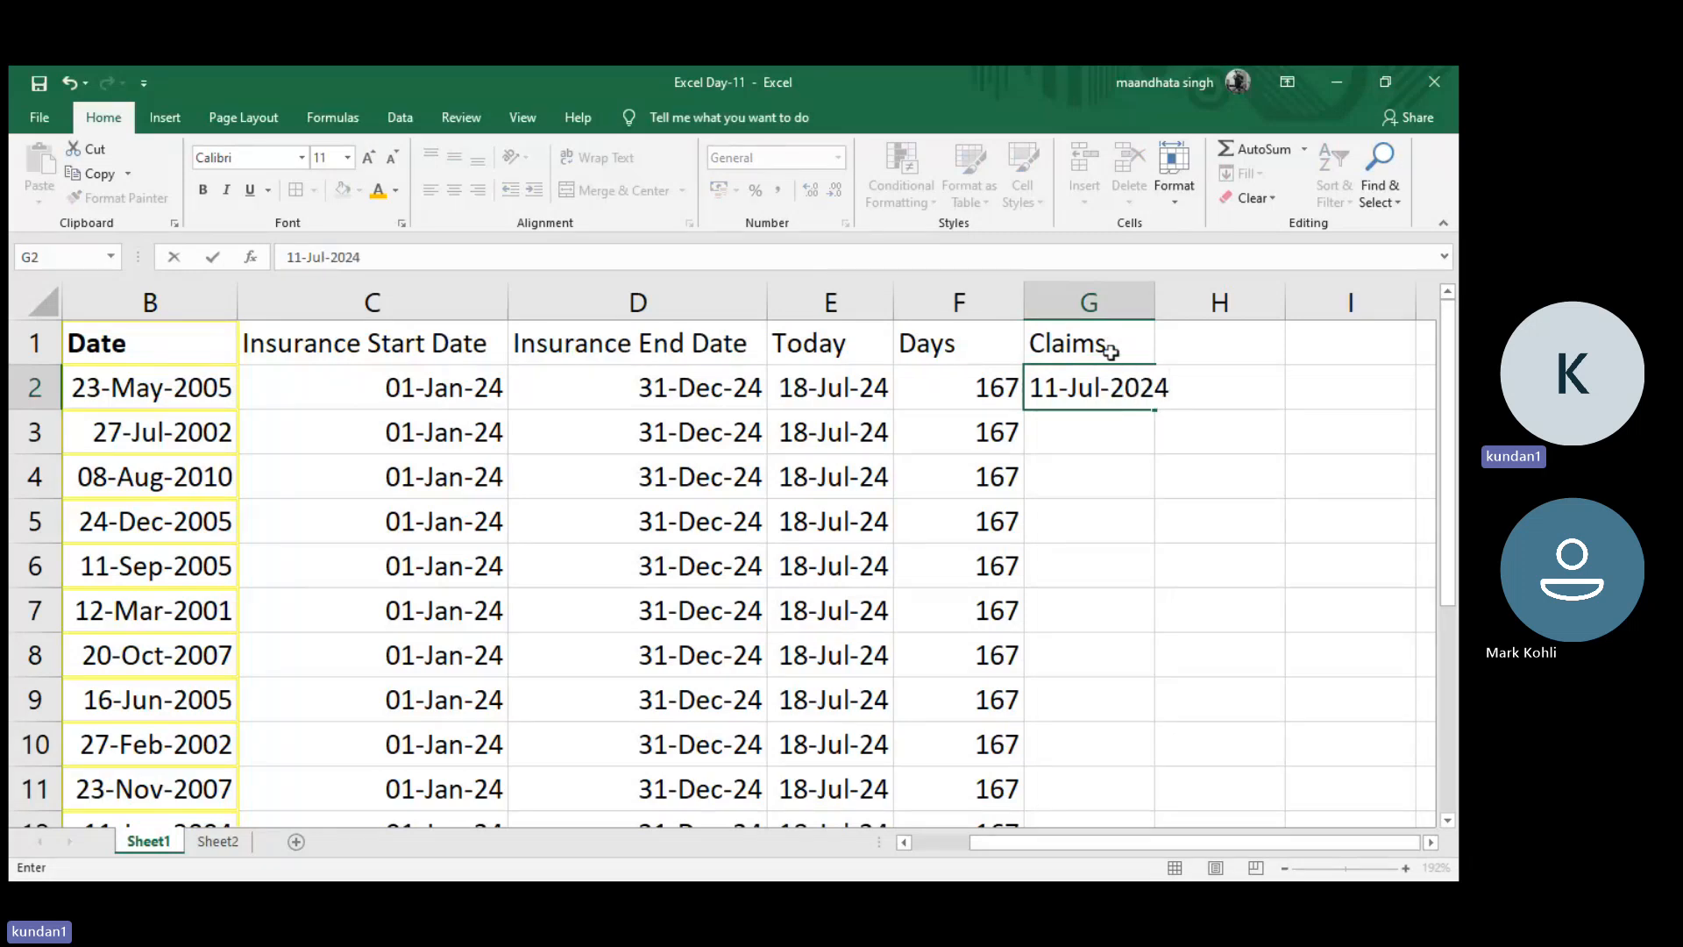
key(Return)
double_click(1154, 323)
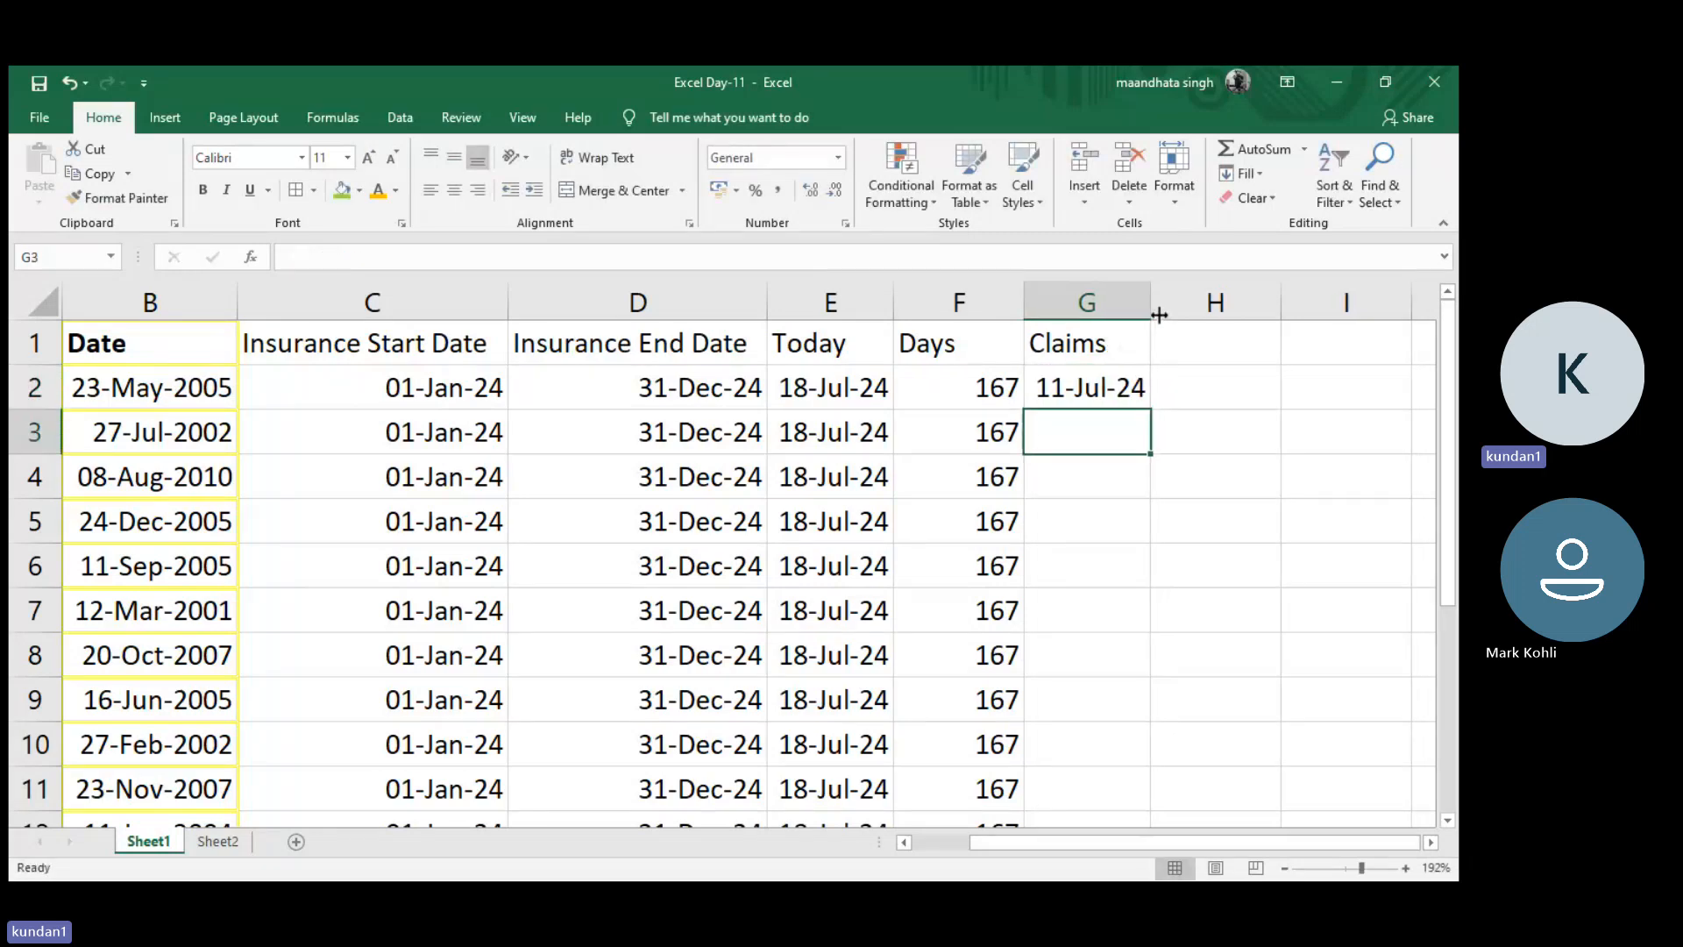
- Examine the Today, Days and Claims entries in row 2 alongside the empty column H
click(1208, 375)
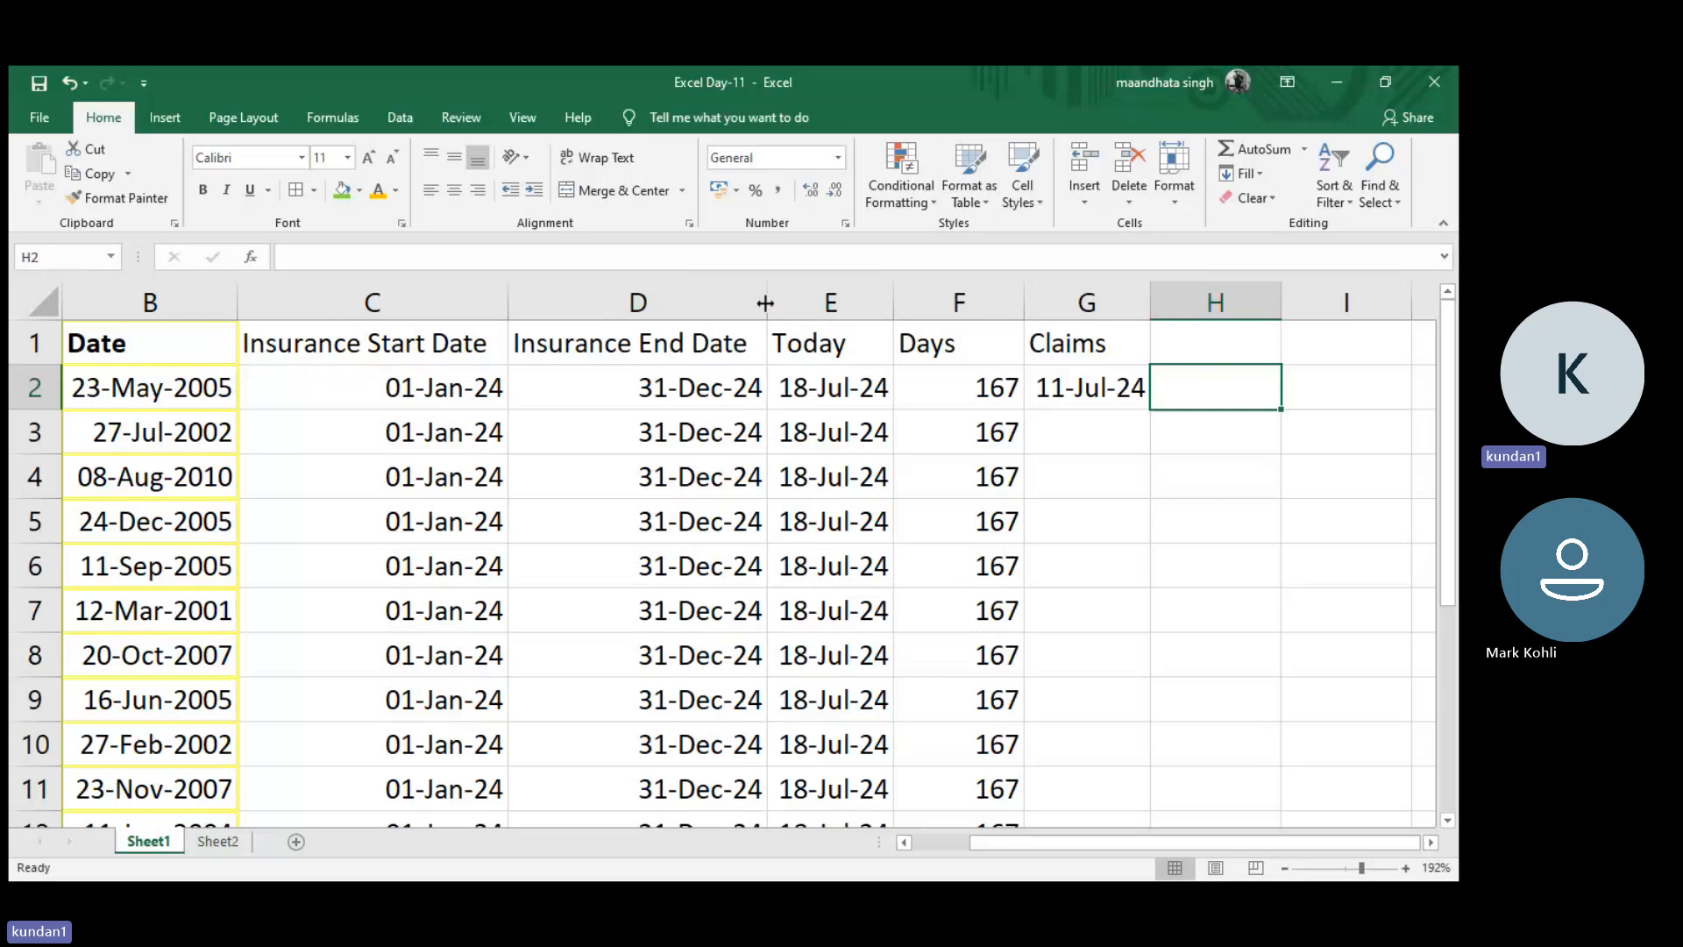
key(Up)
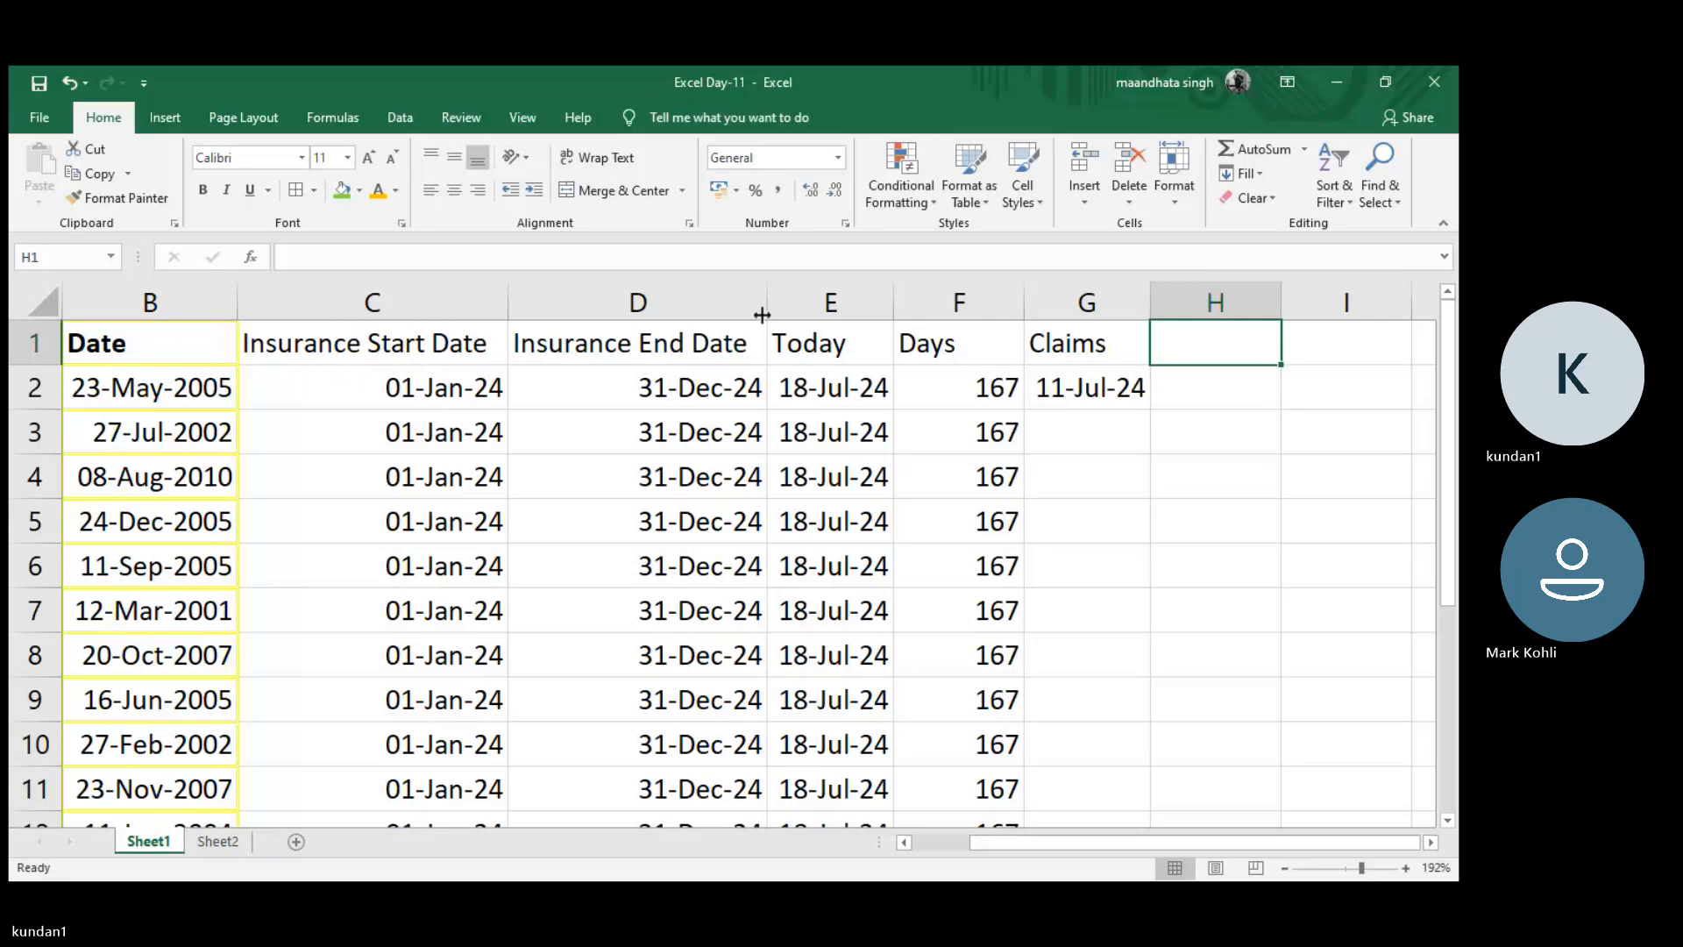
click(1008, 398)
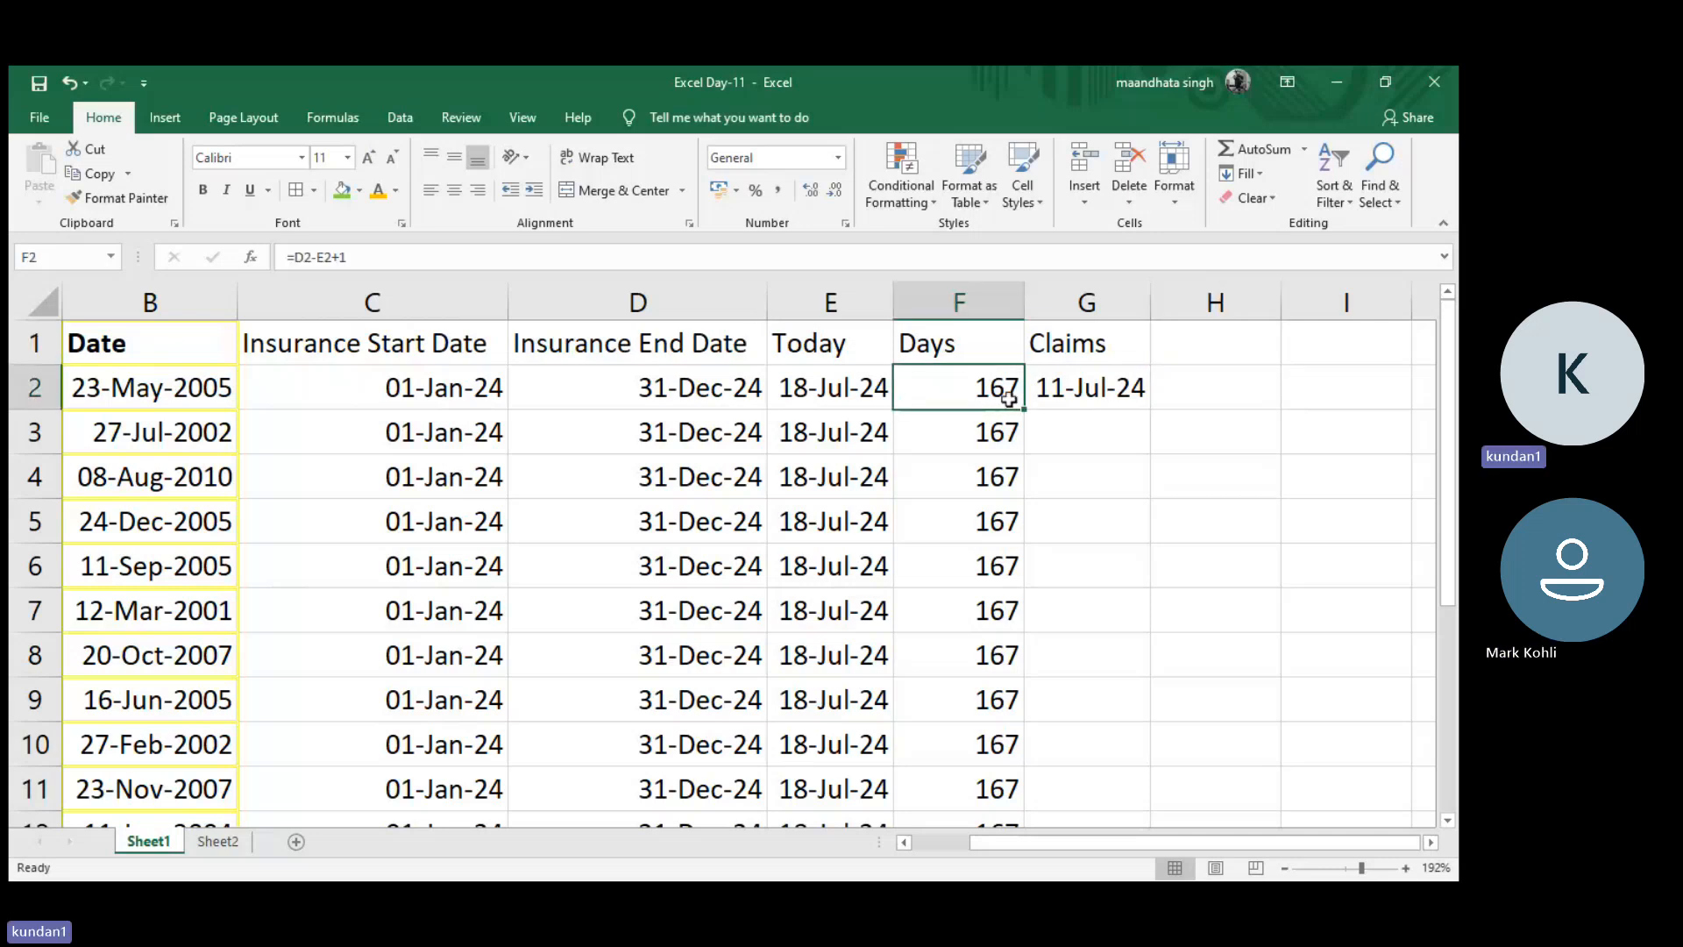
click(1063, 391)
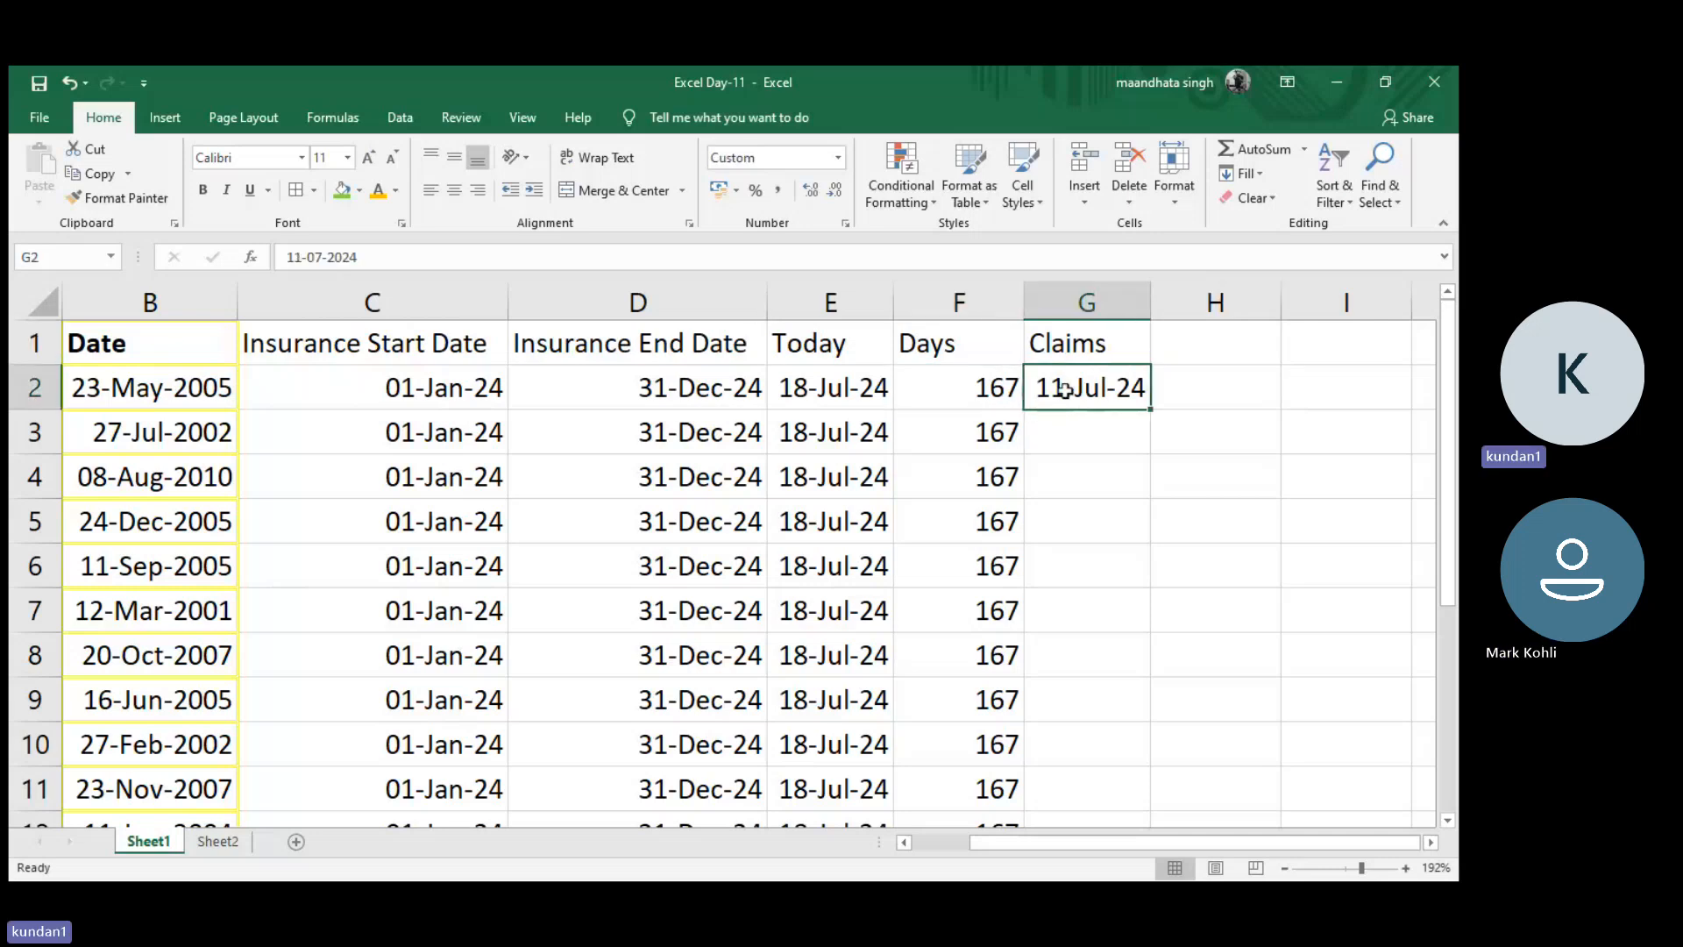
click(828, 393)
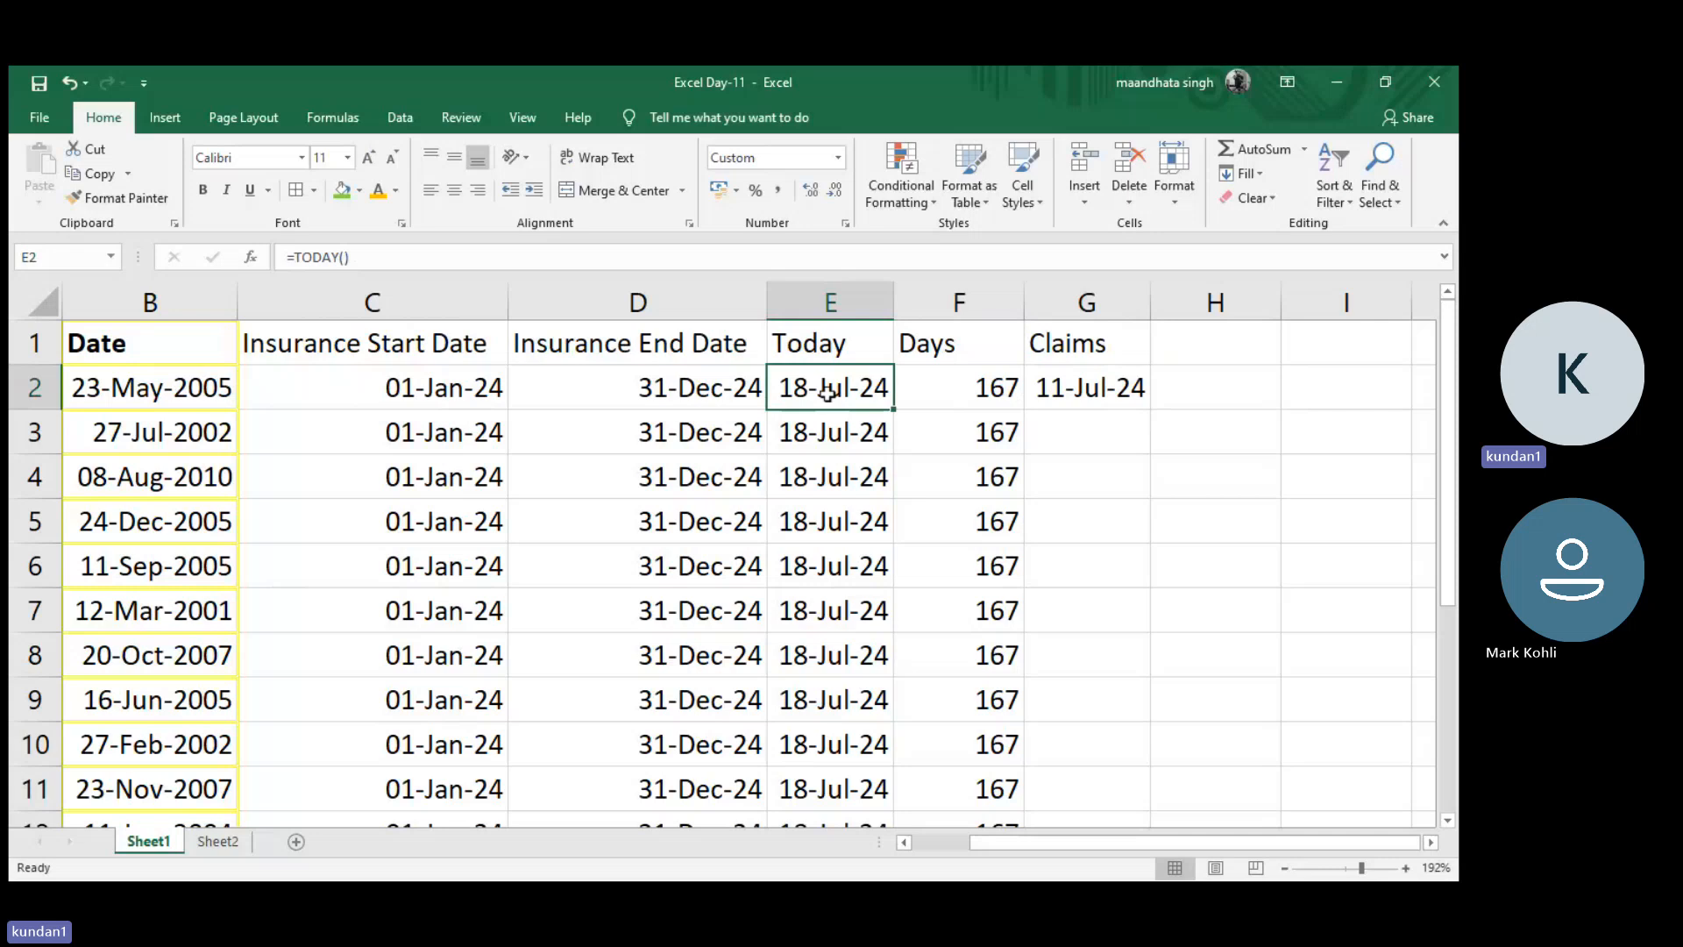
click(1076, 393)
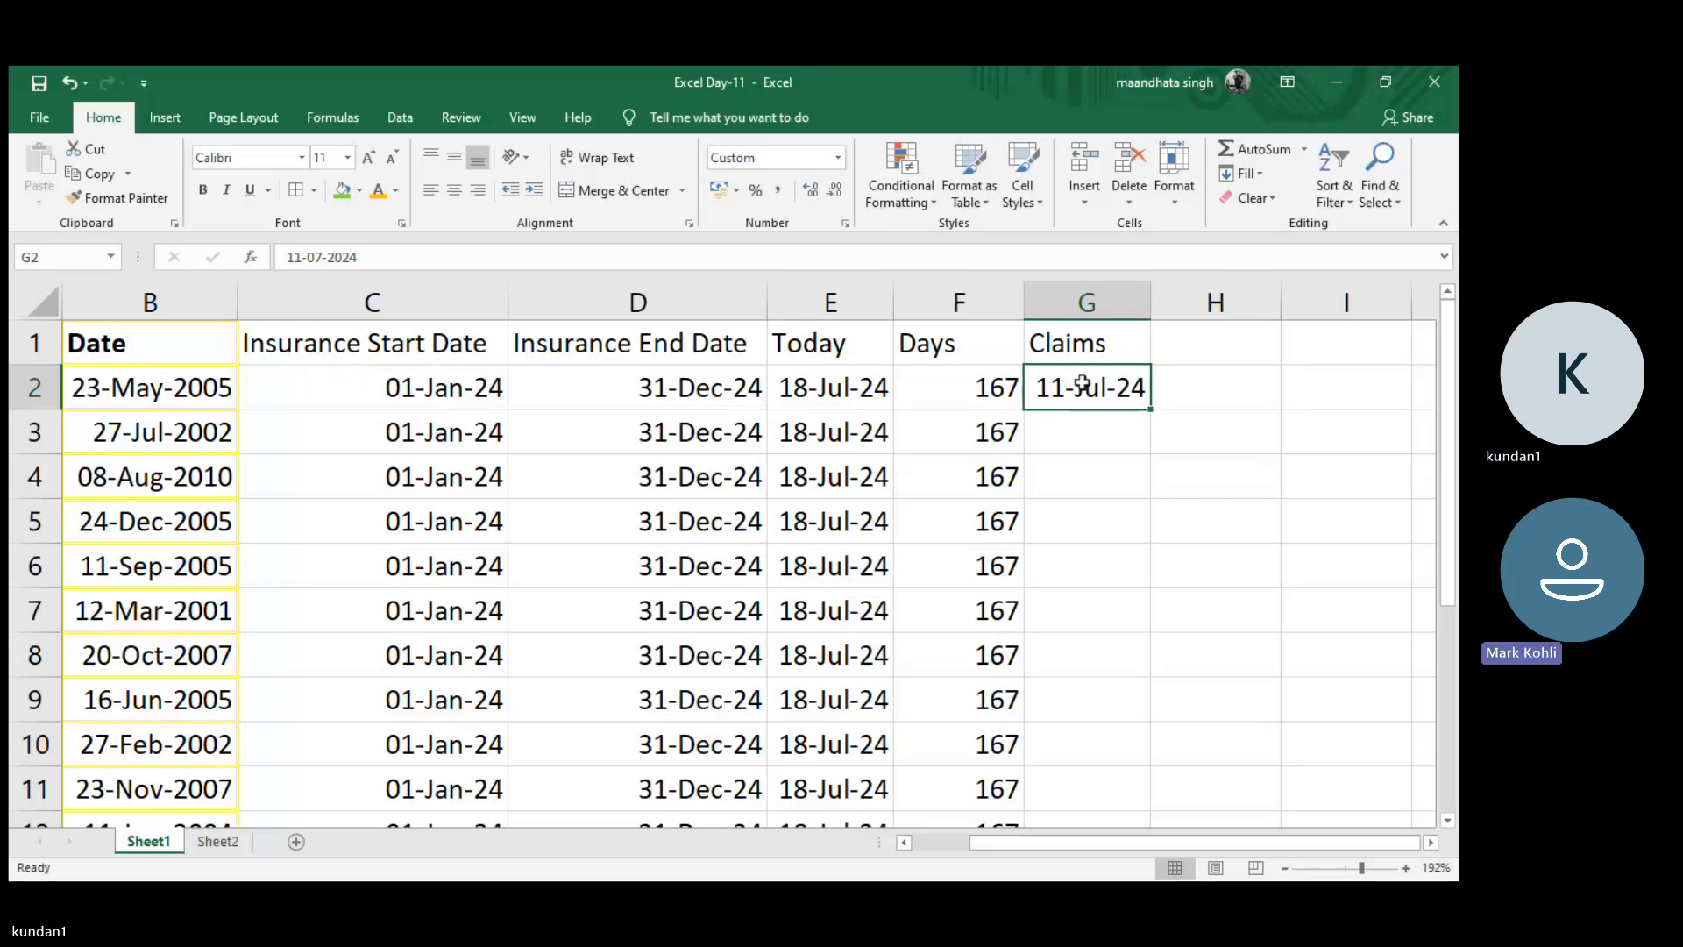
click(1233, 361)
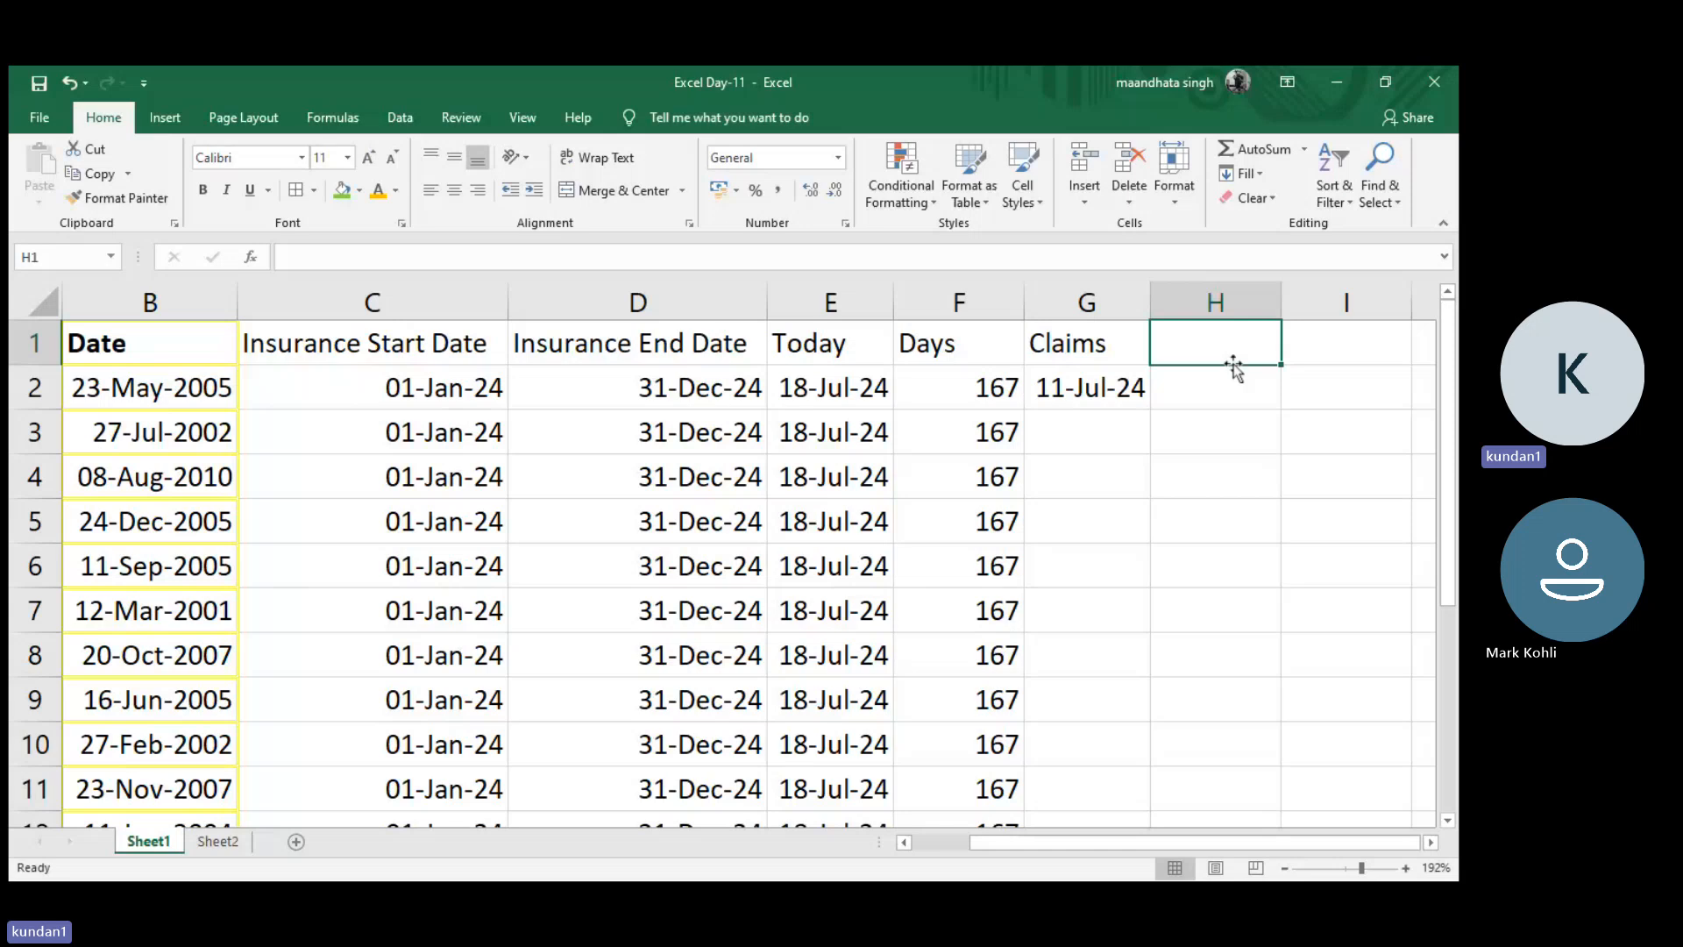
click(1087, 371)
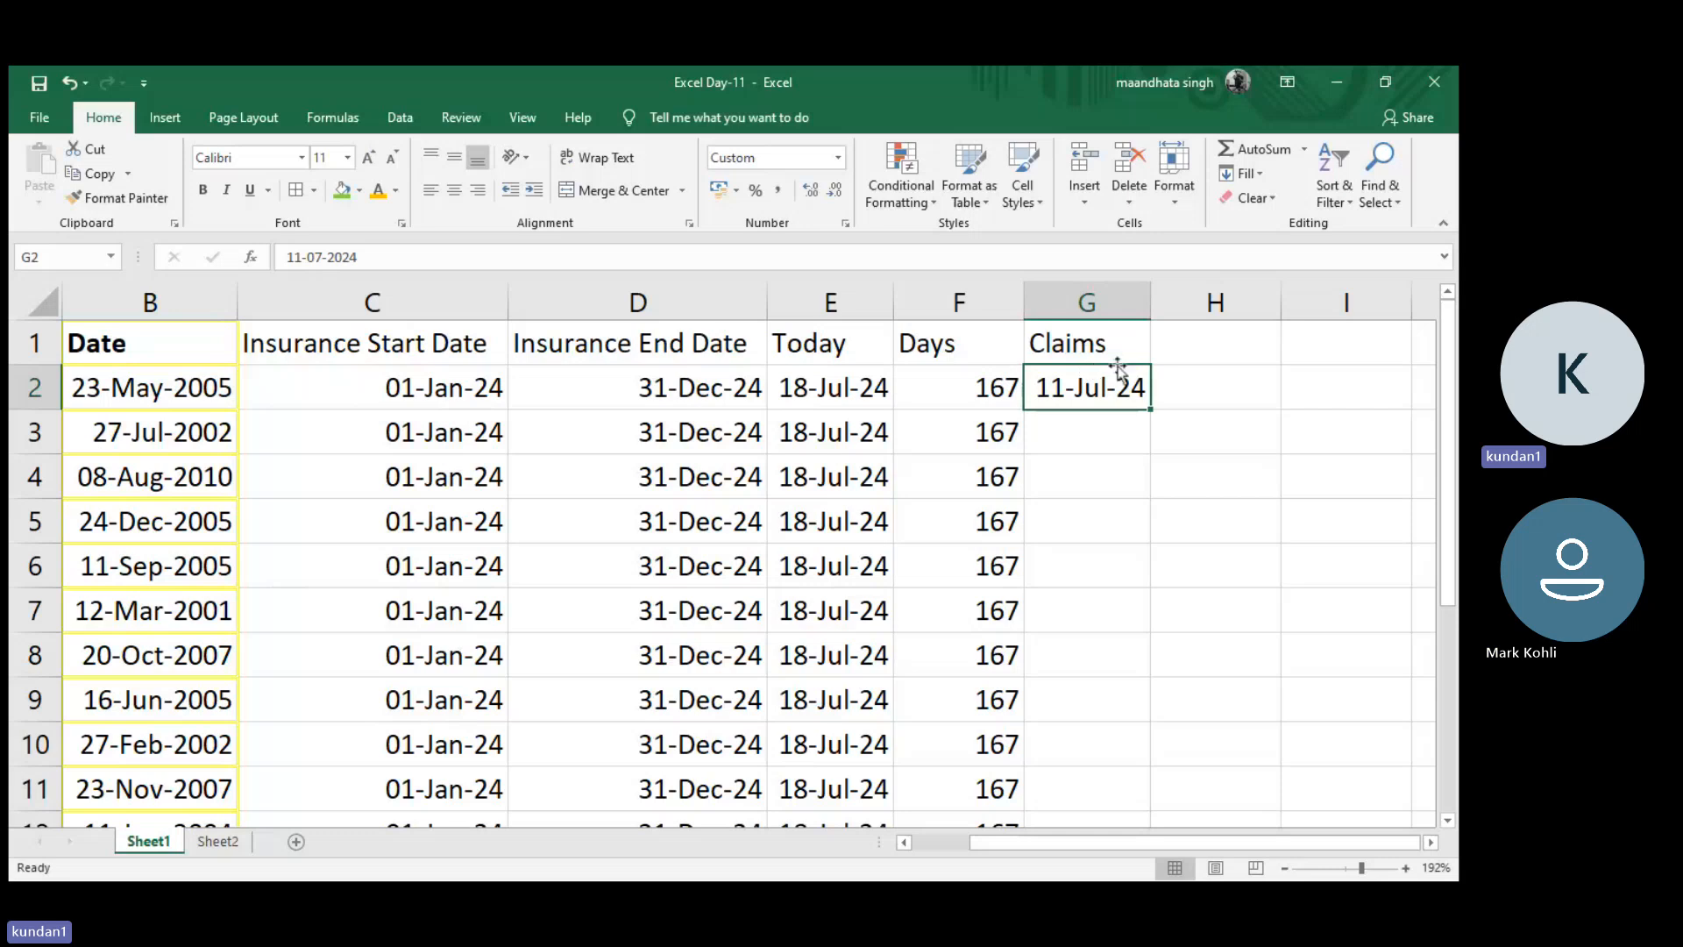
click(1208, 354)
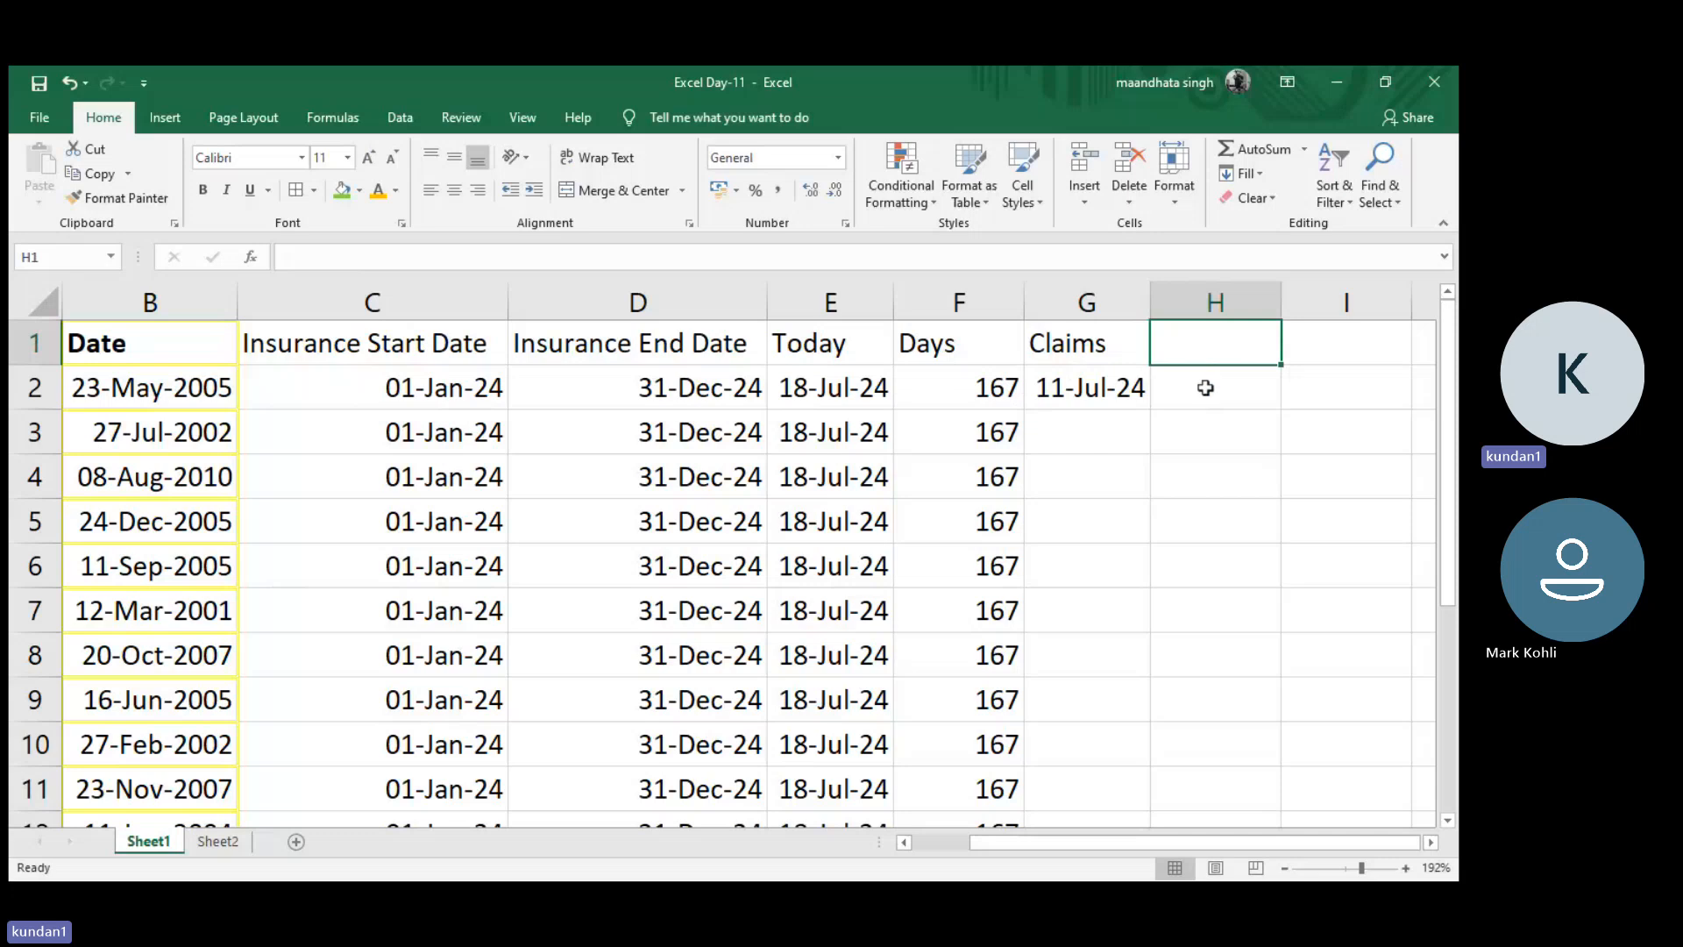
click(1206, 388)
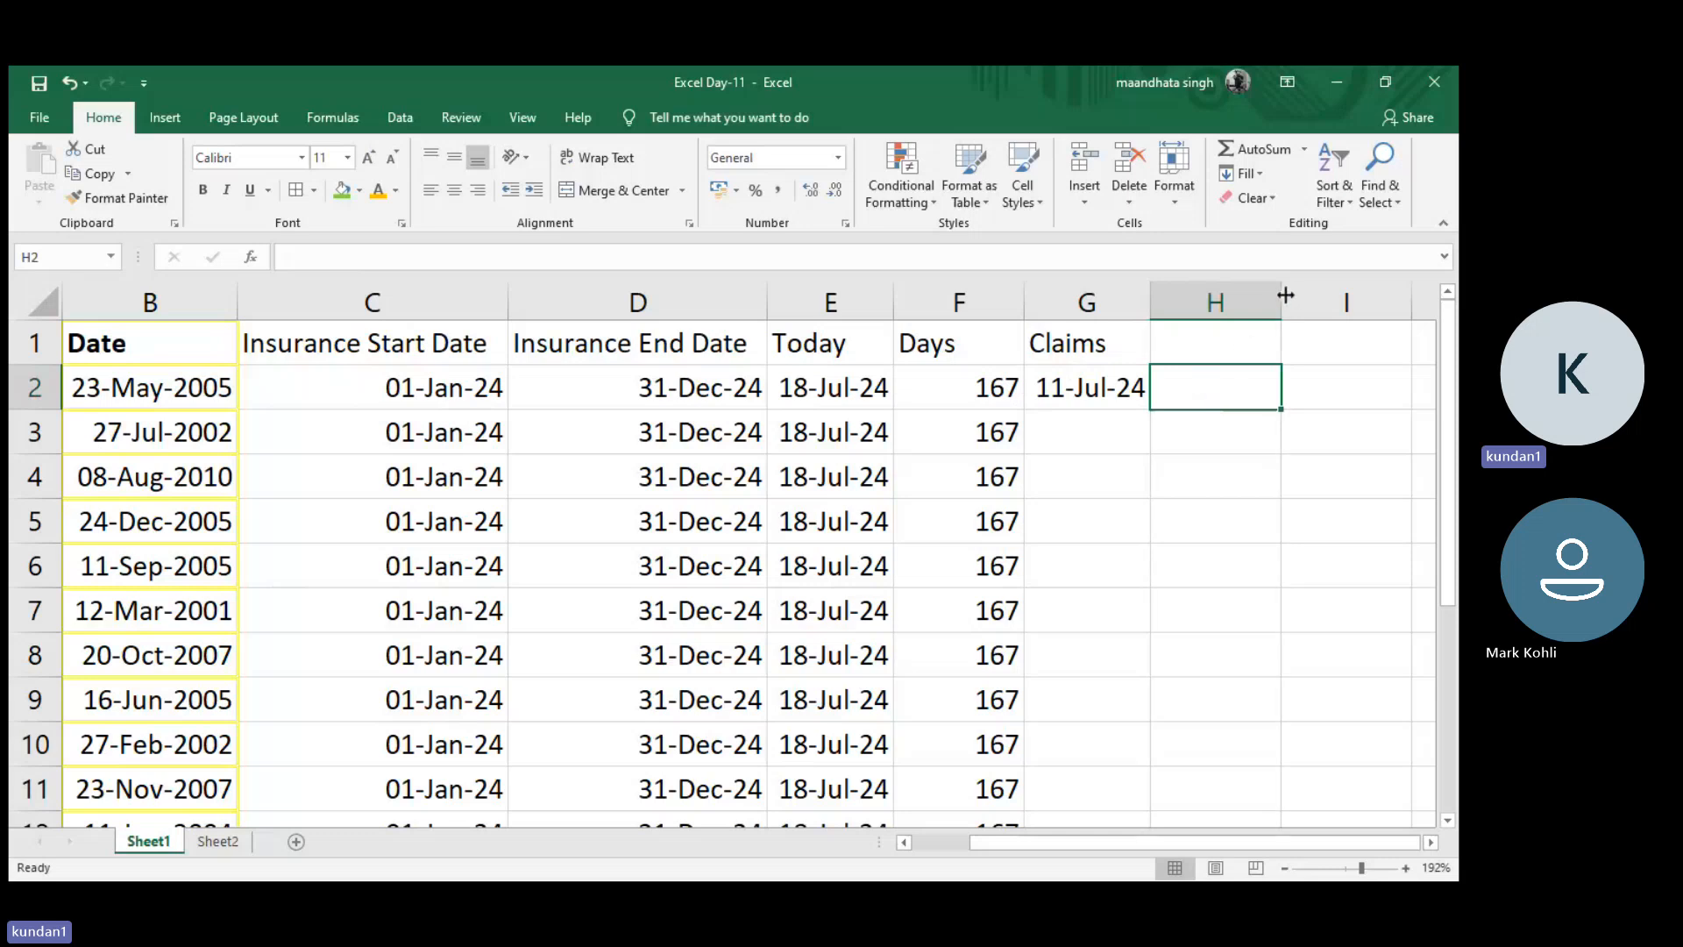
- Enter the heading "Backdated date" in H1 and fit column H to its contents
click(1251, 353)
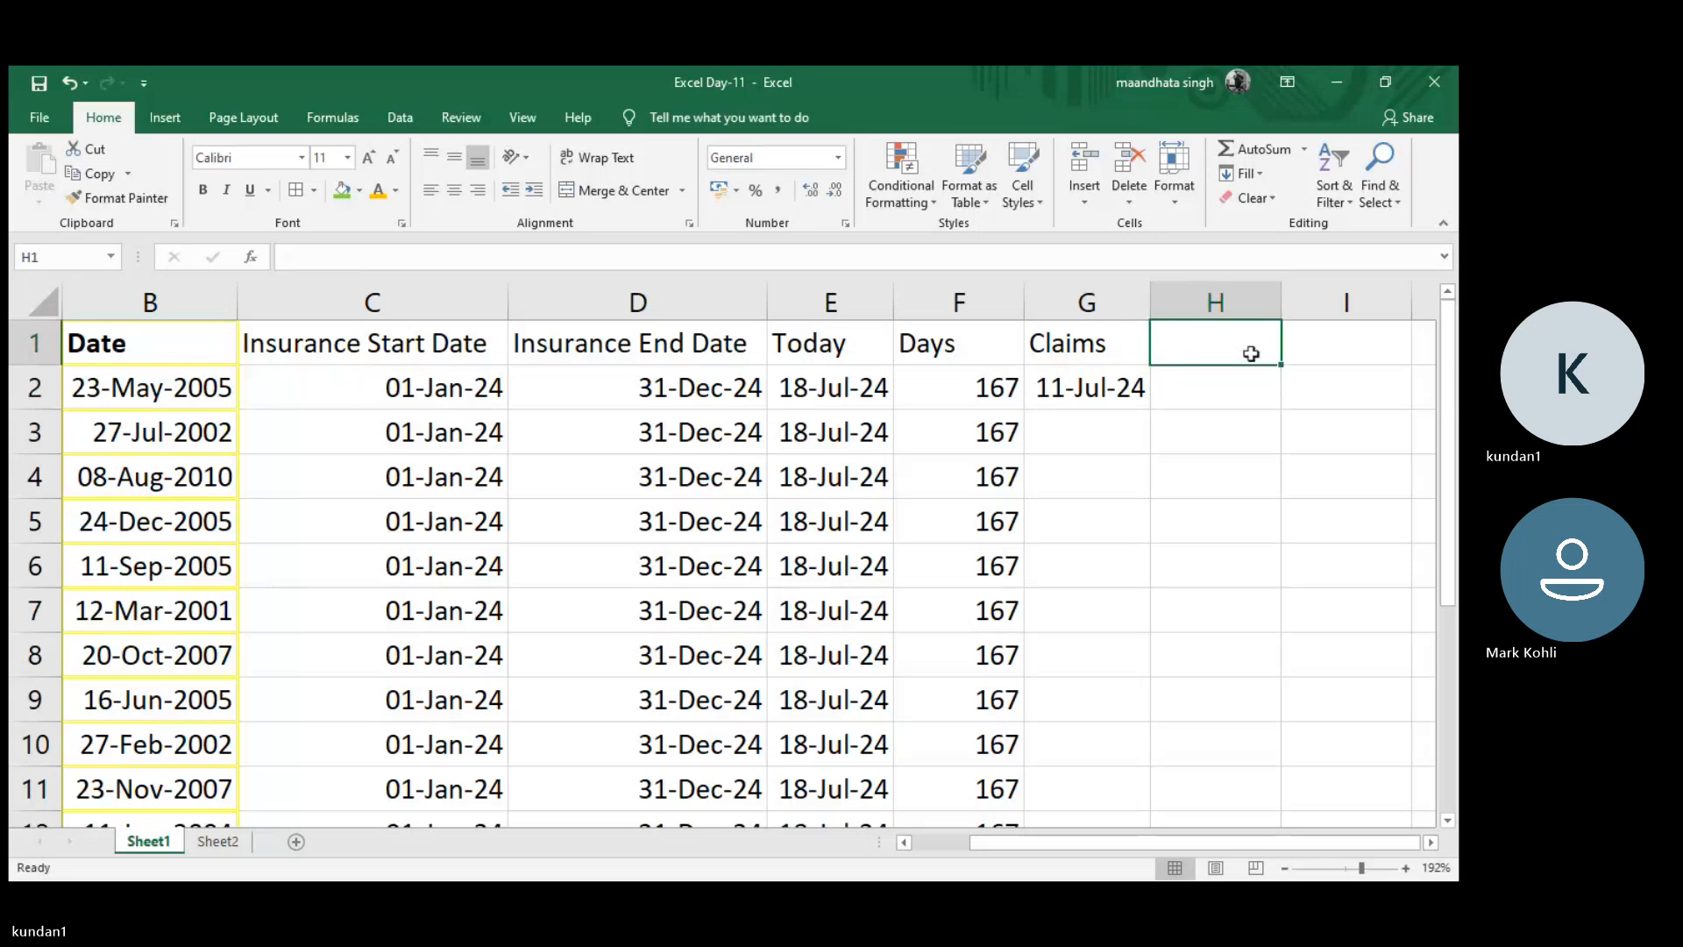
text(Backd)
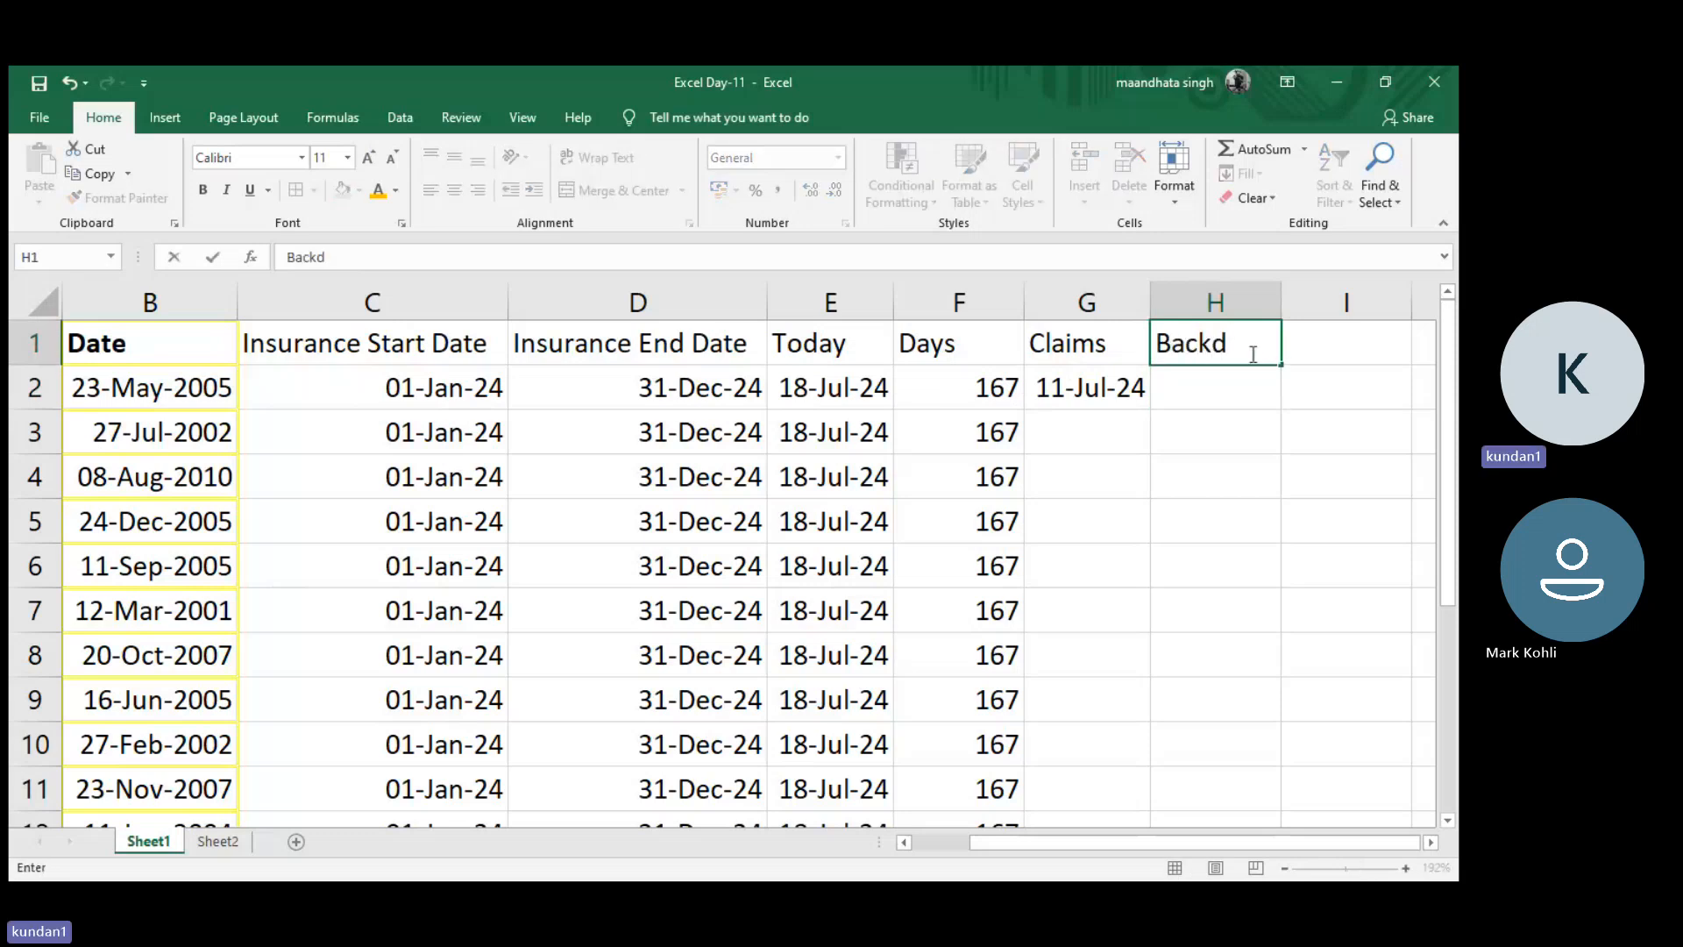
text(e)
key(BackSpace)
text(ated date)
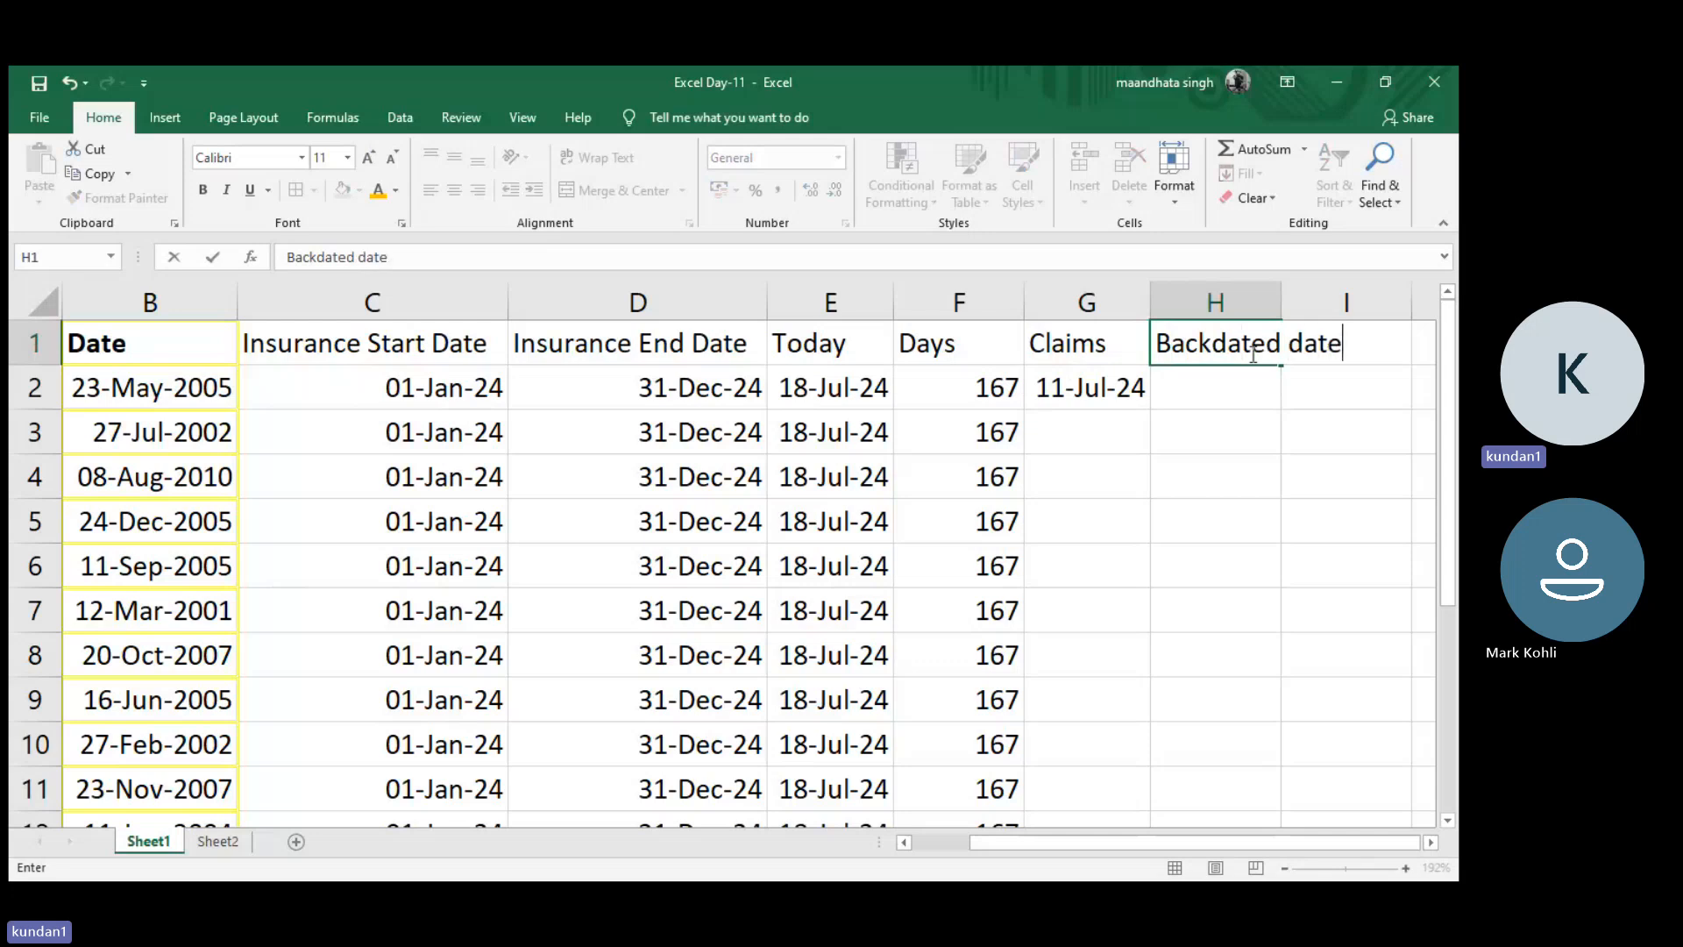
key(Return)
double_click(1285, 297)
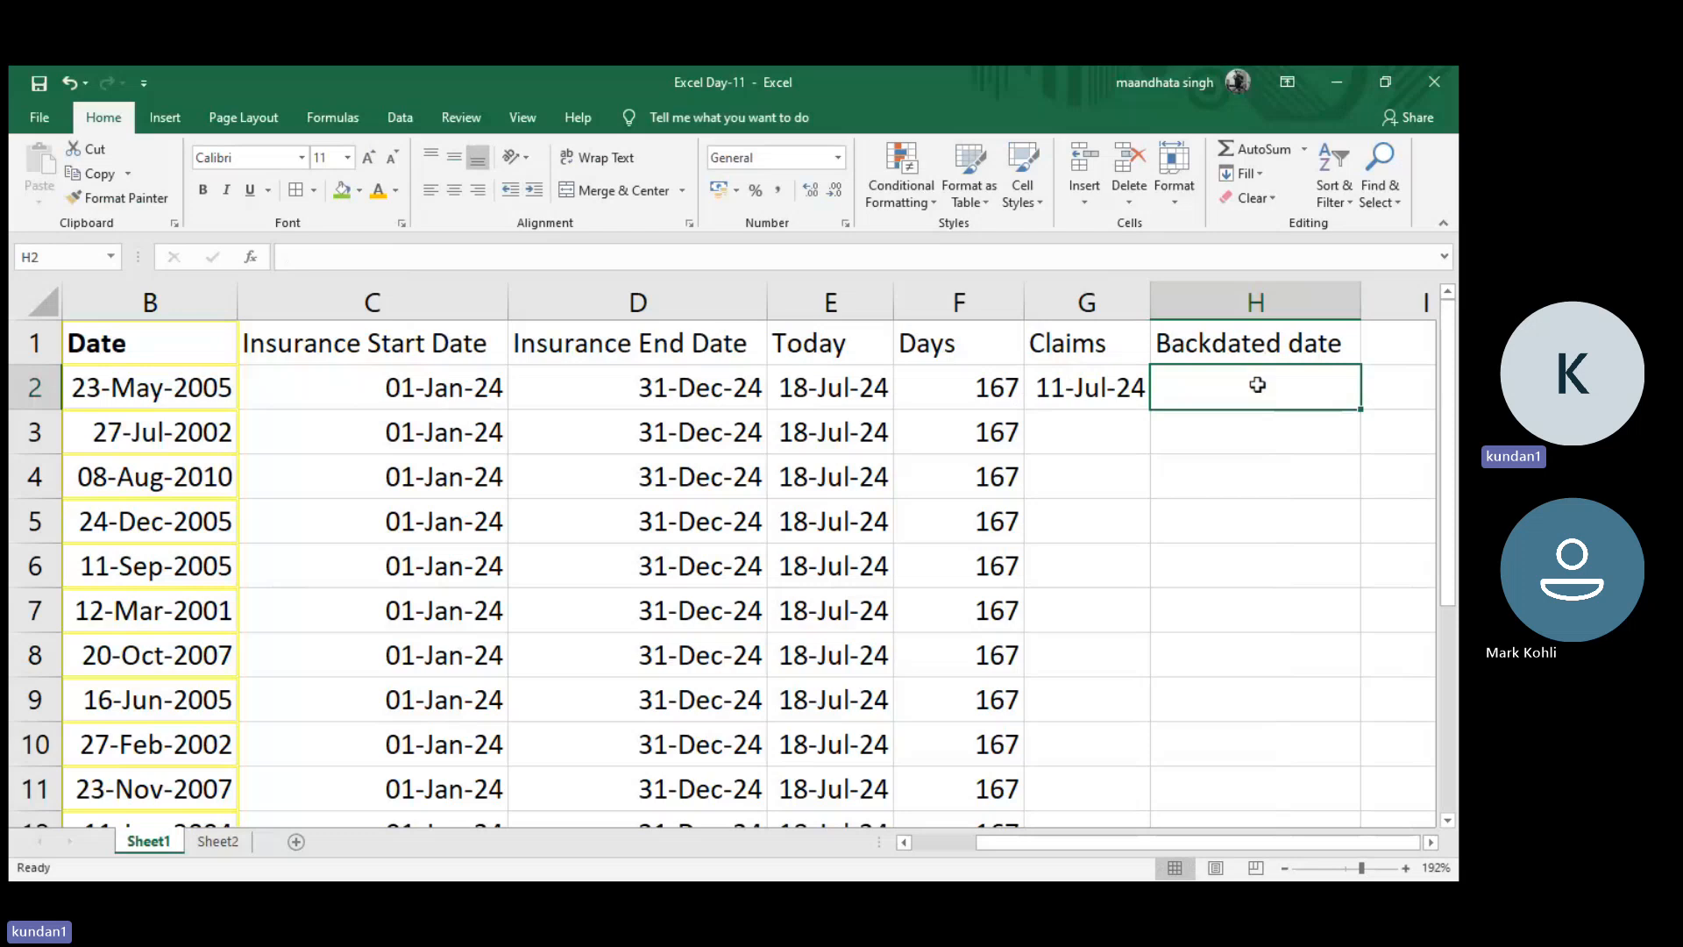
- Calculate the backdated date in H2 by subtracting 45 days from the Today date with =E2-45
text(=)
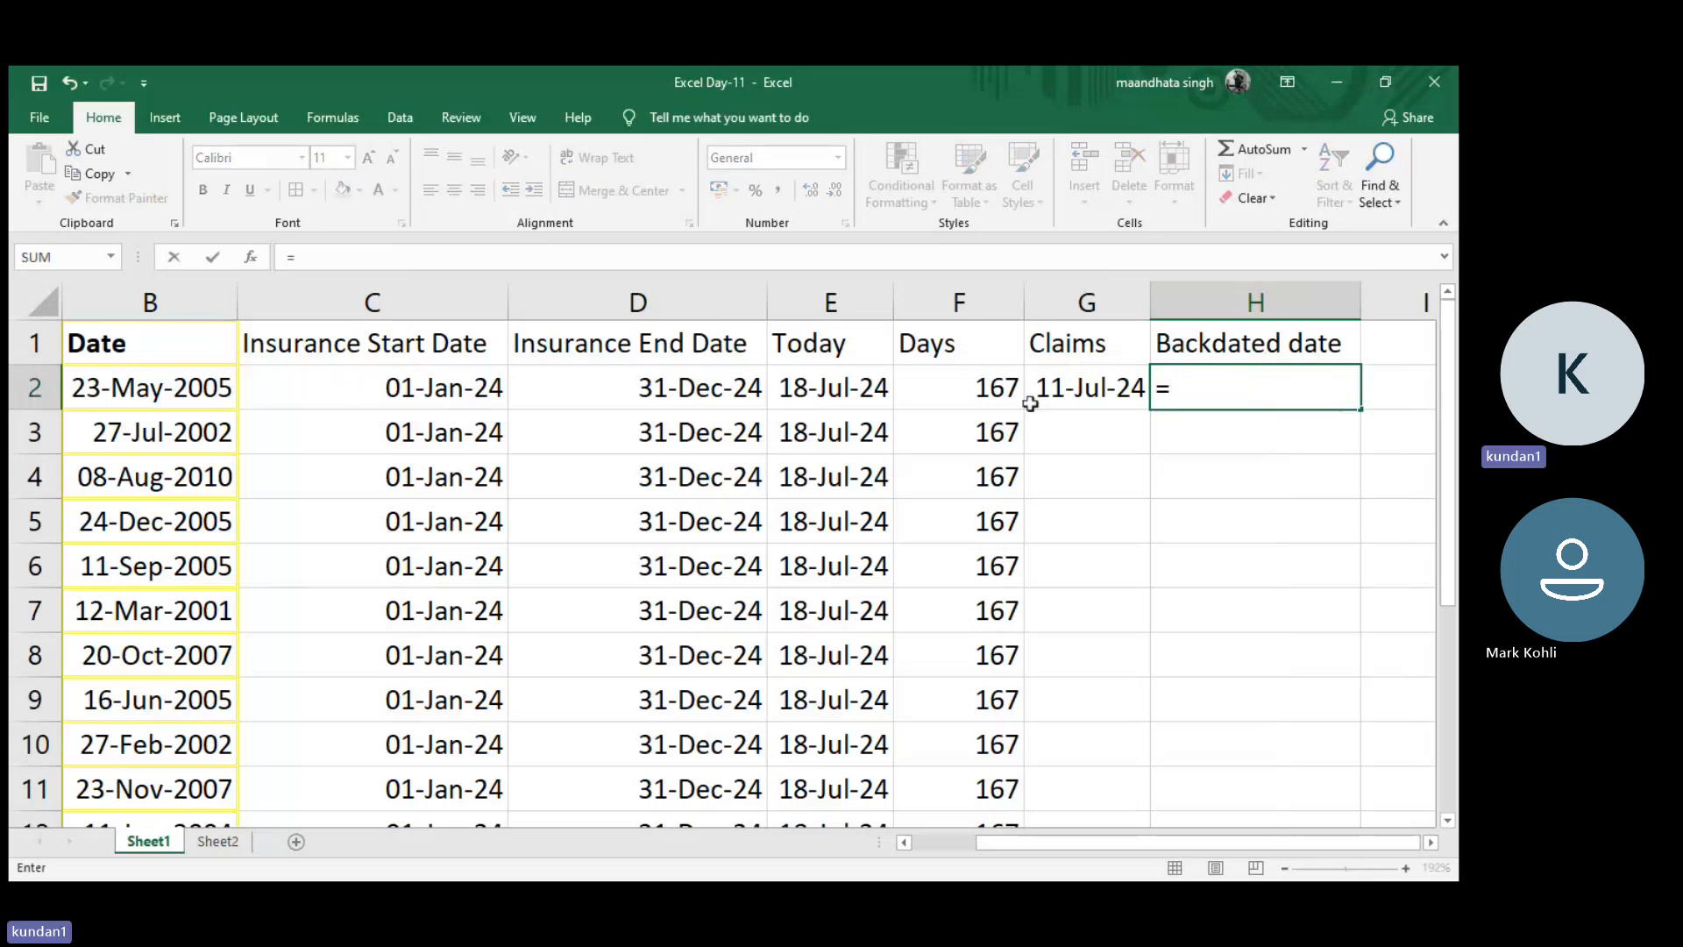
click(853, 395)
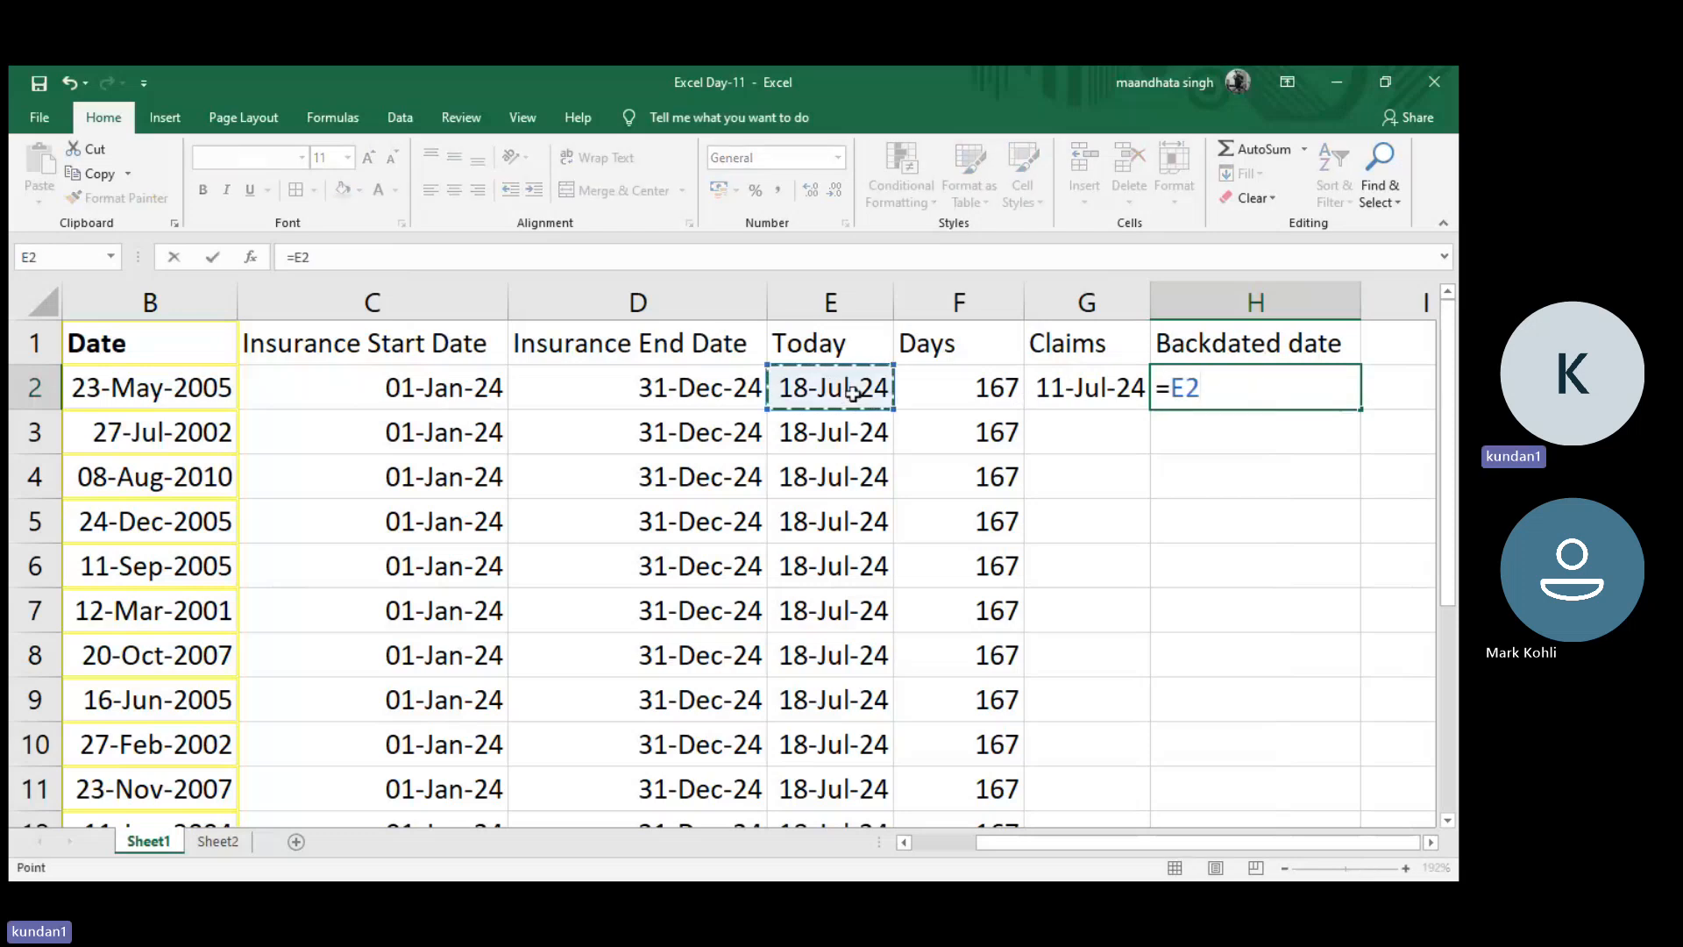
text(-)
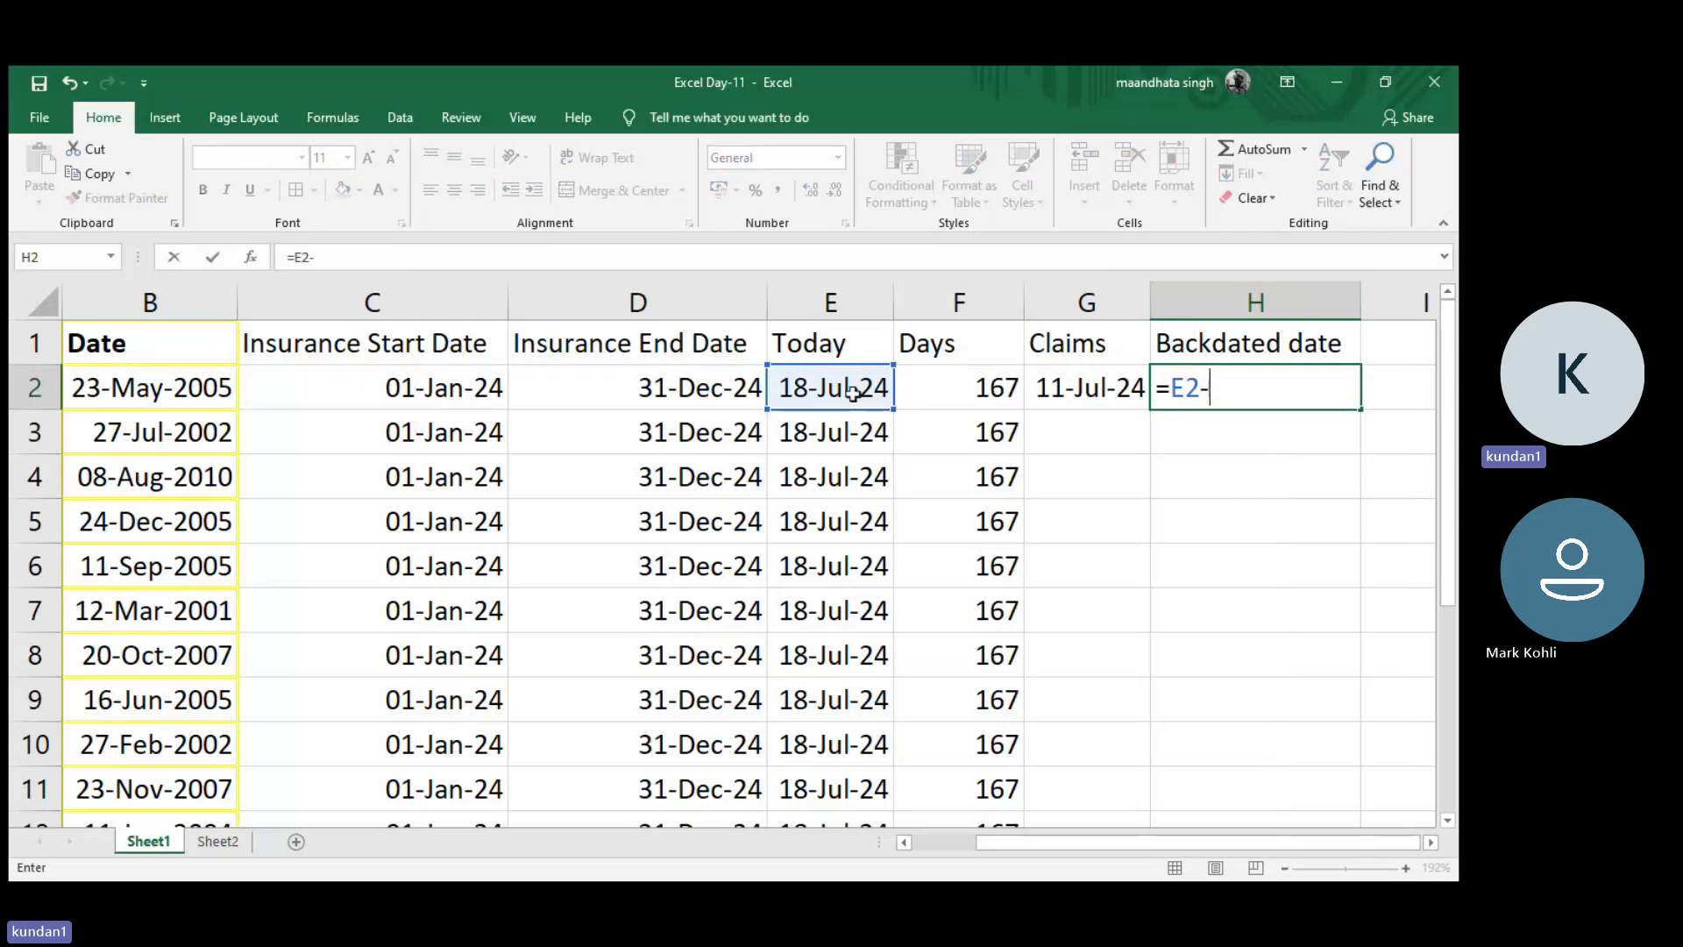
text(45)
key(Return)
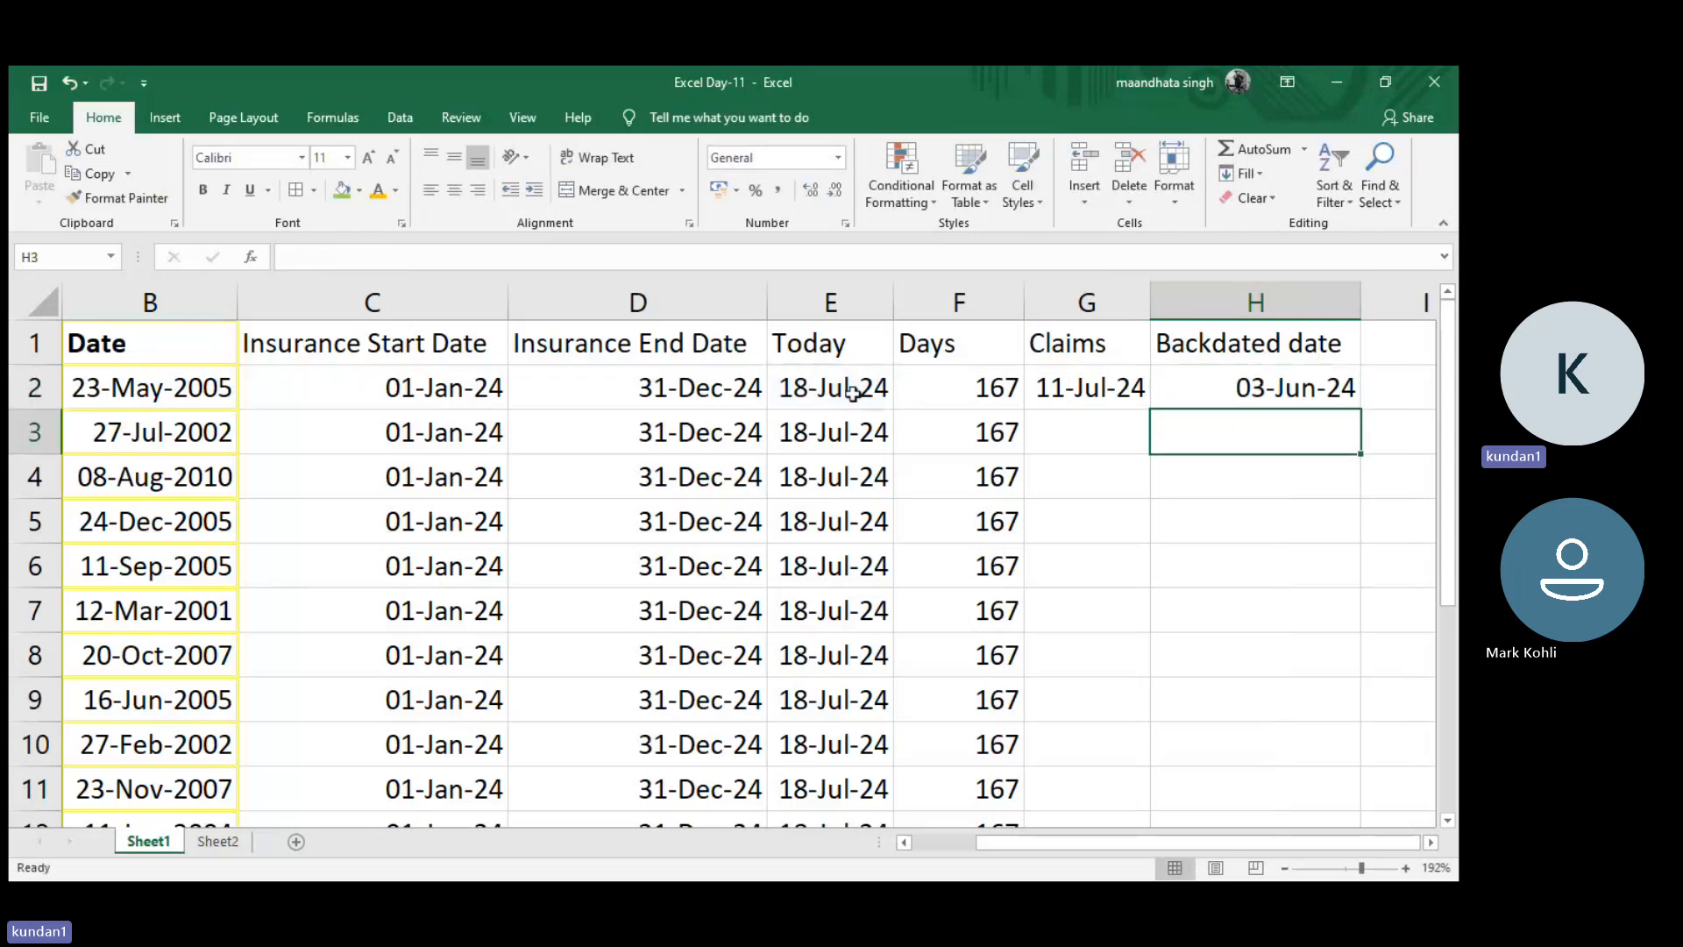
- Re-enter the formula =E2-45 in H2 to repeat the 45-day subtraction
key(Up)
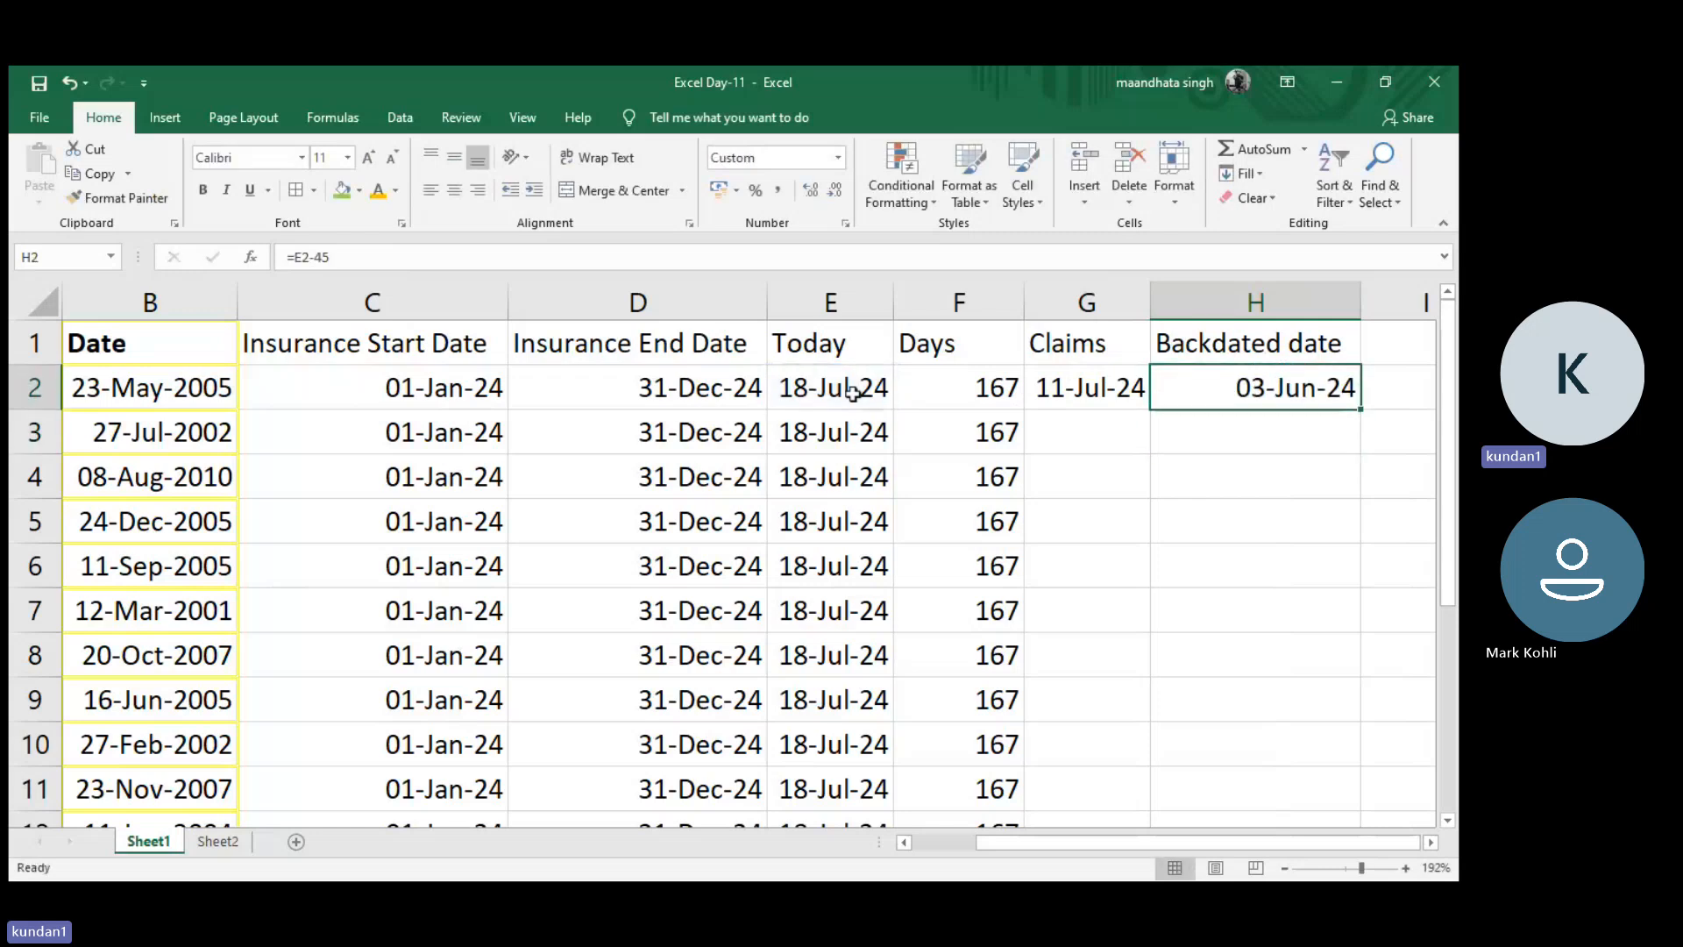
text(=)
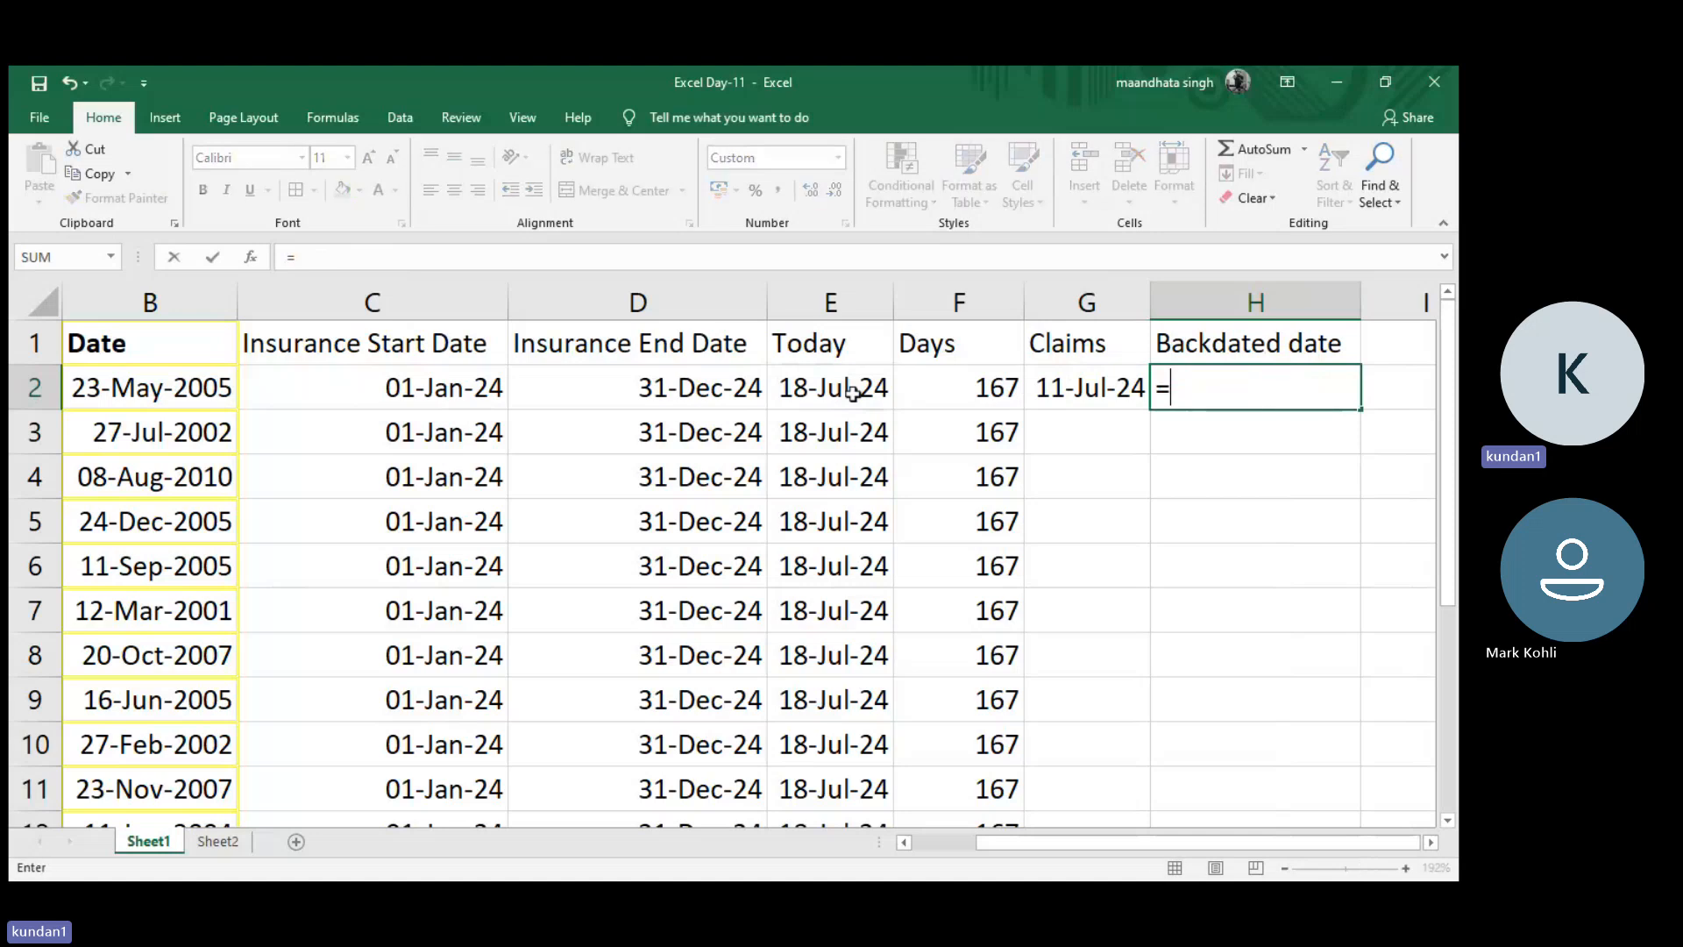
click(801, 386)
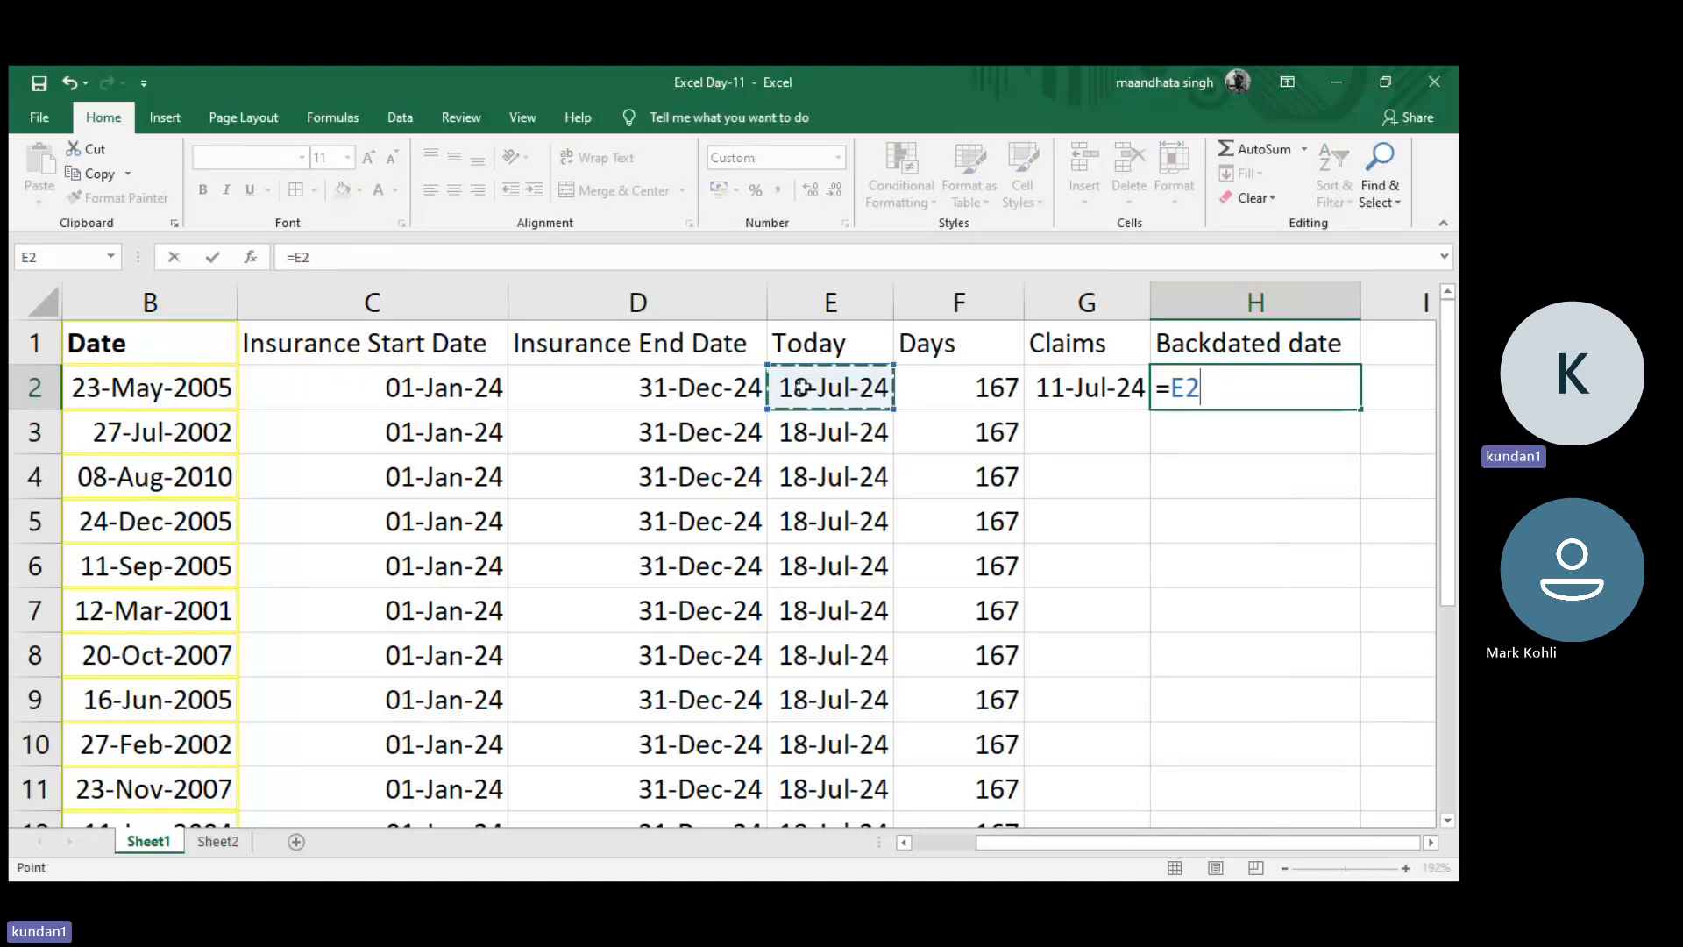
text(-45)
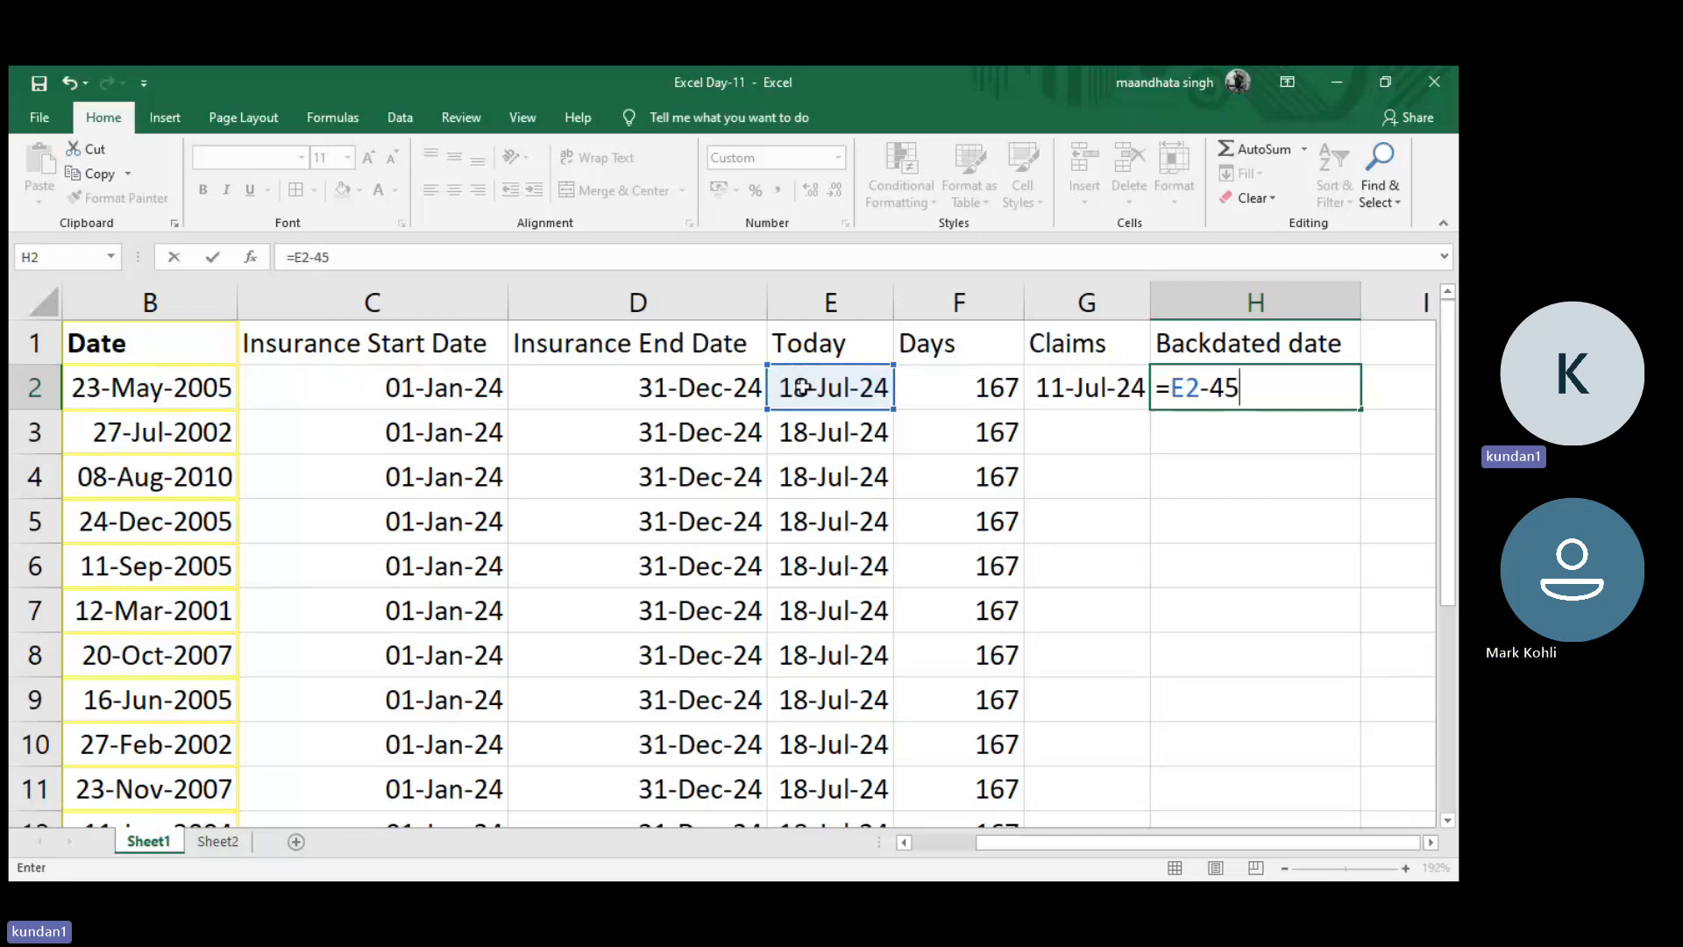
key(Return)
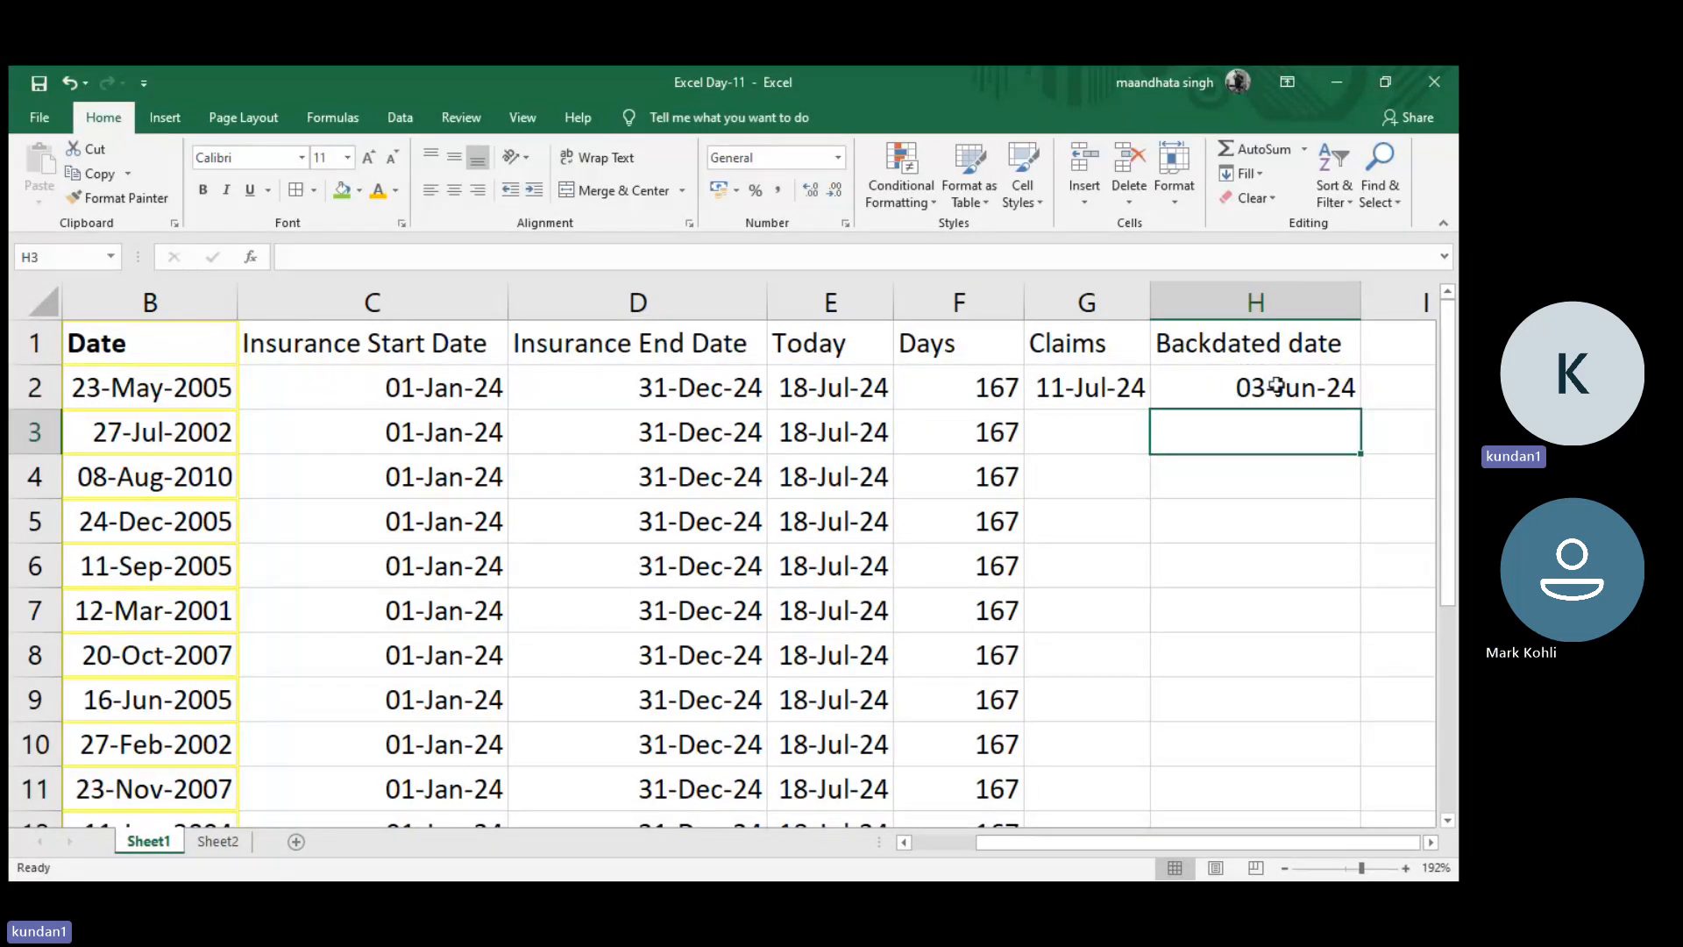
click(1275, 386)
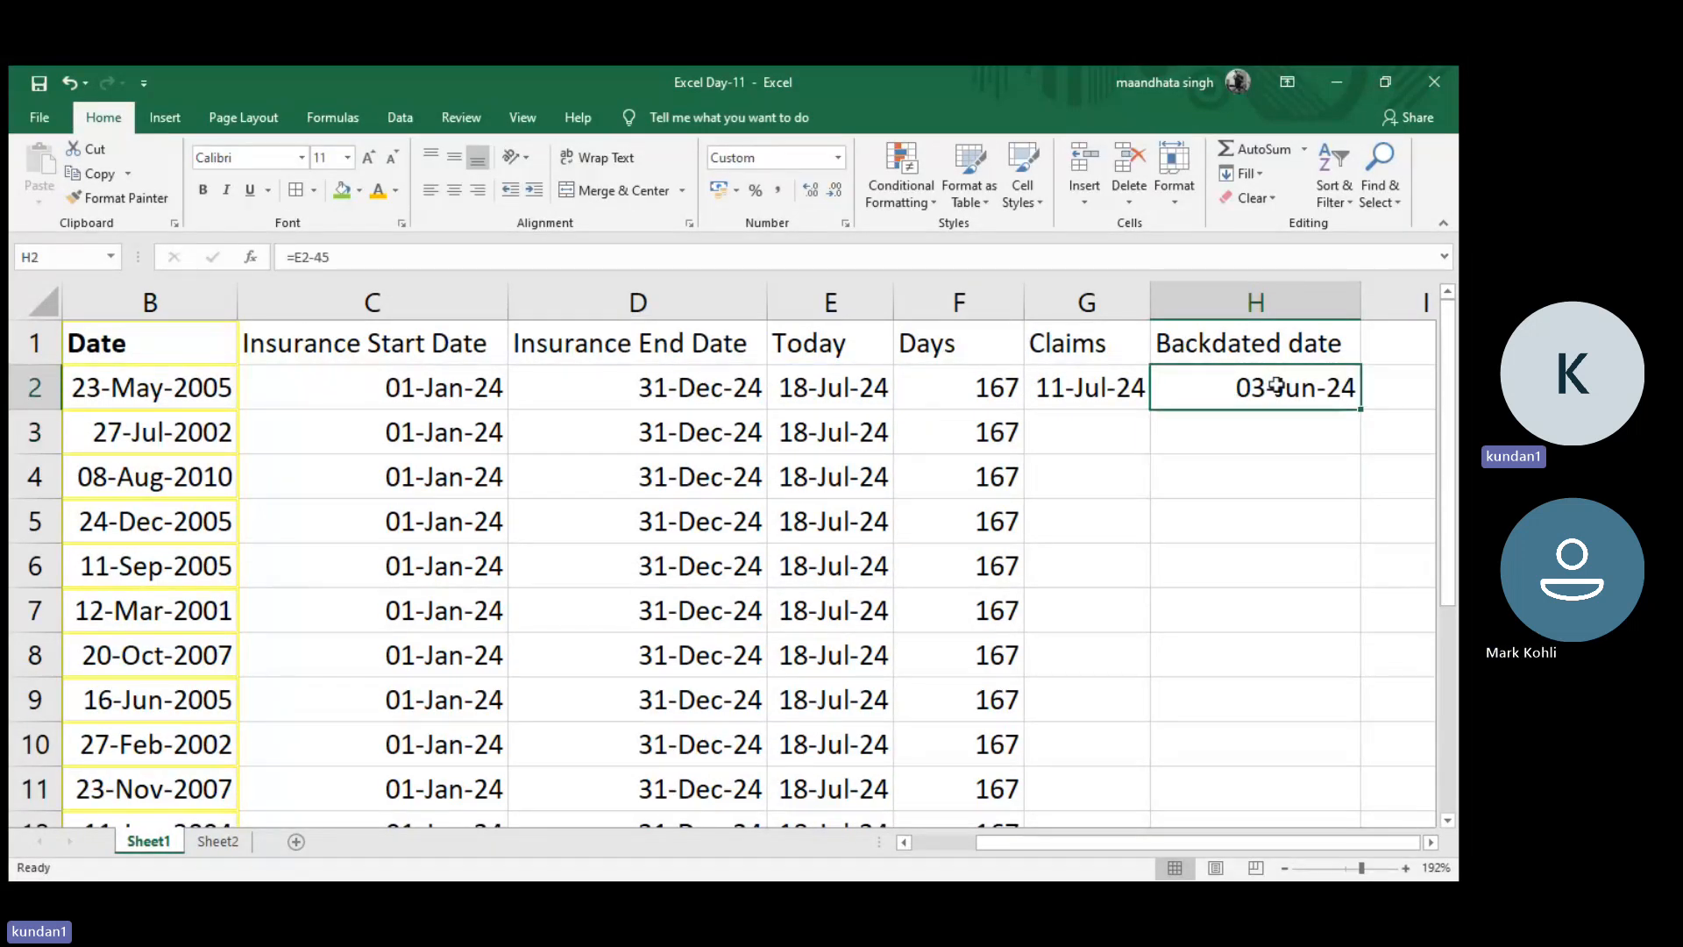
- Replace the formula in H2 with =TODAY()-45 so it no longer refers to the Today column
click(1230, 432)
click(1249, 392)
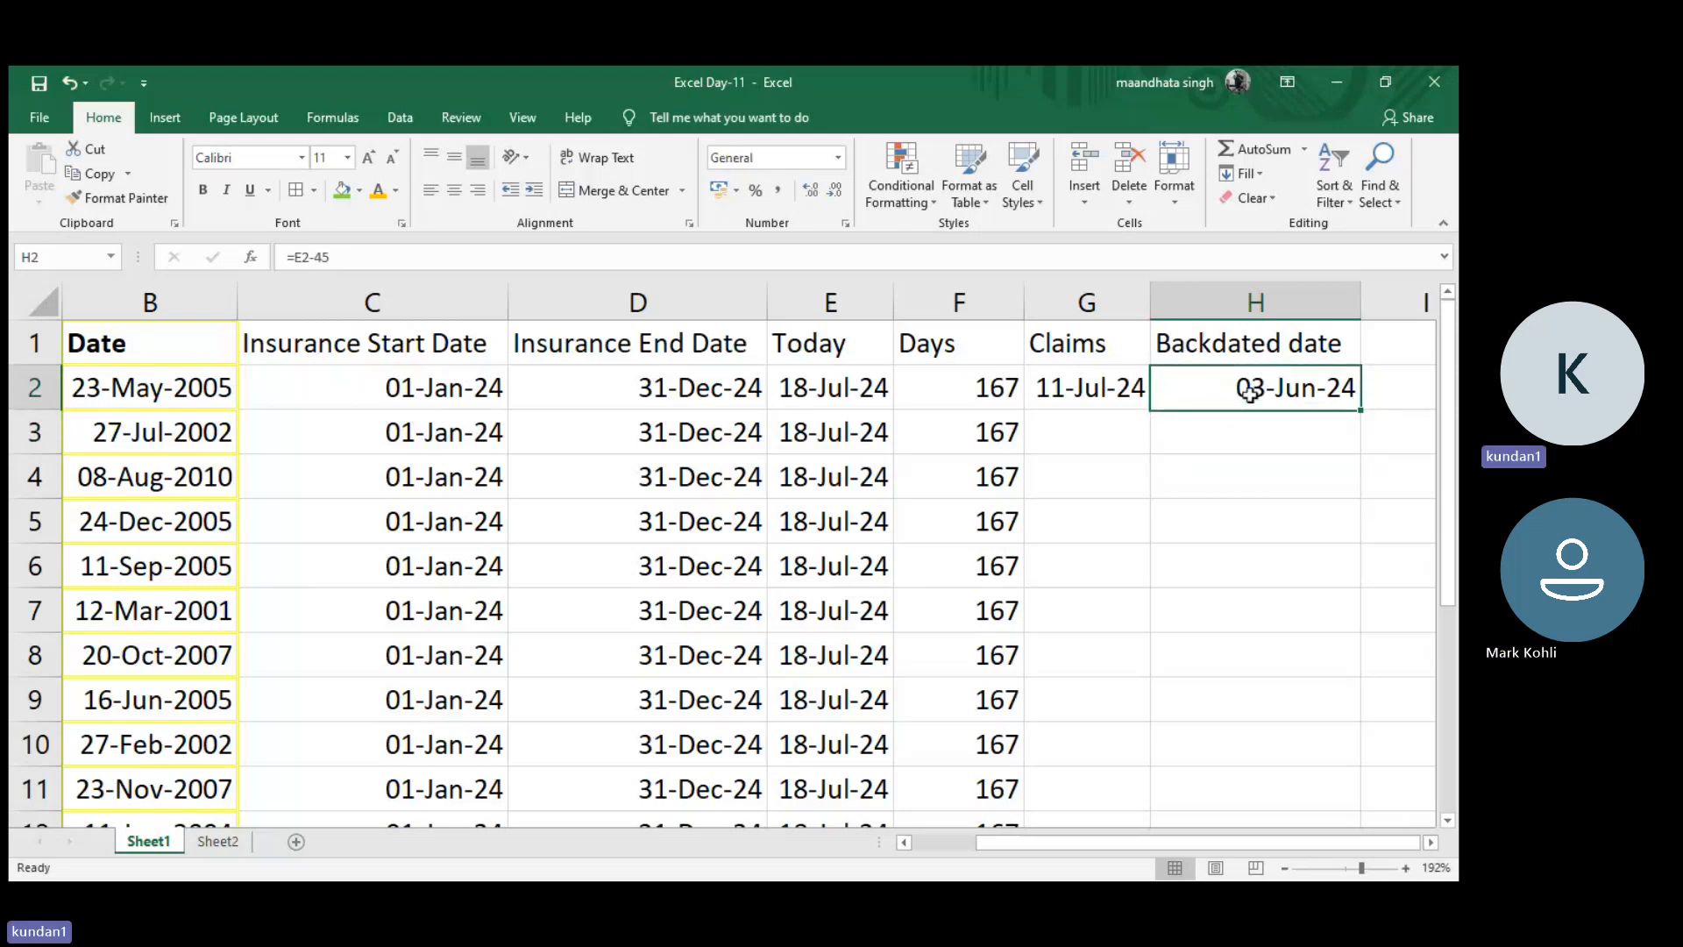
double_click(1249, 393)
key(Escape)
text(=)
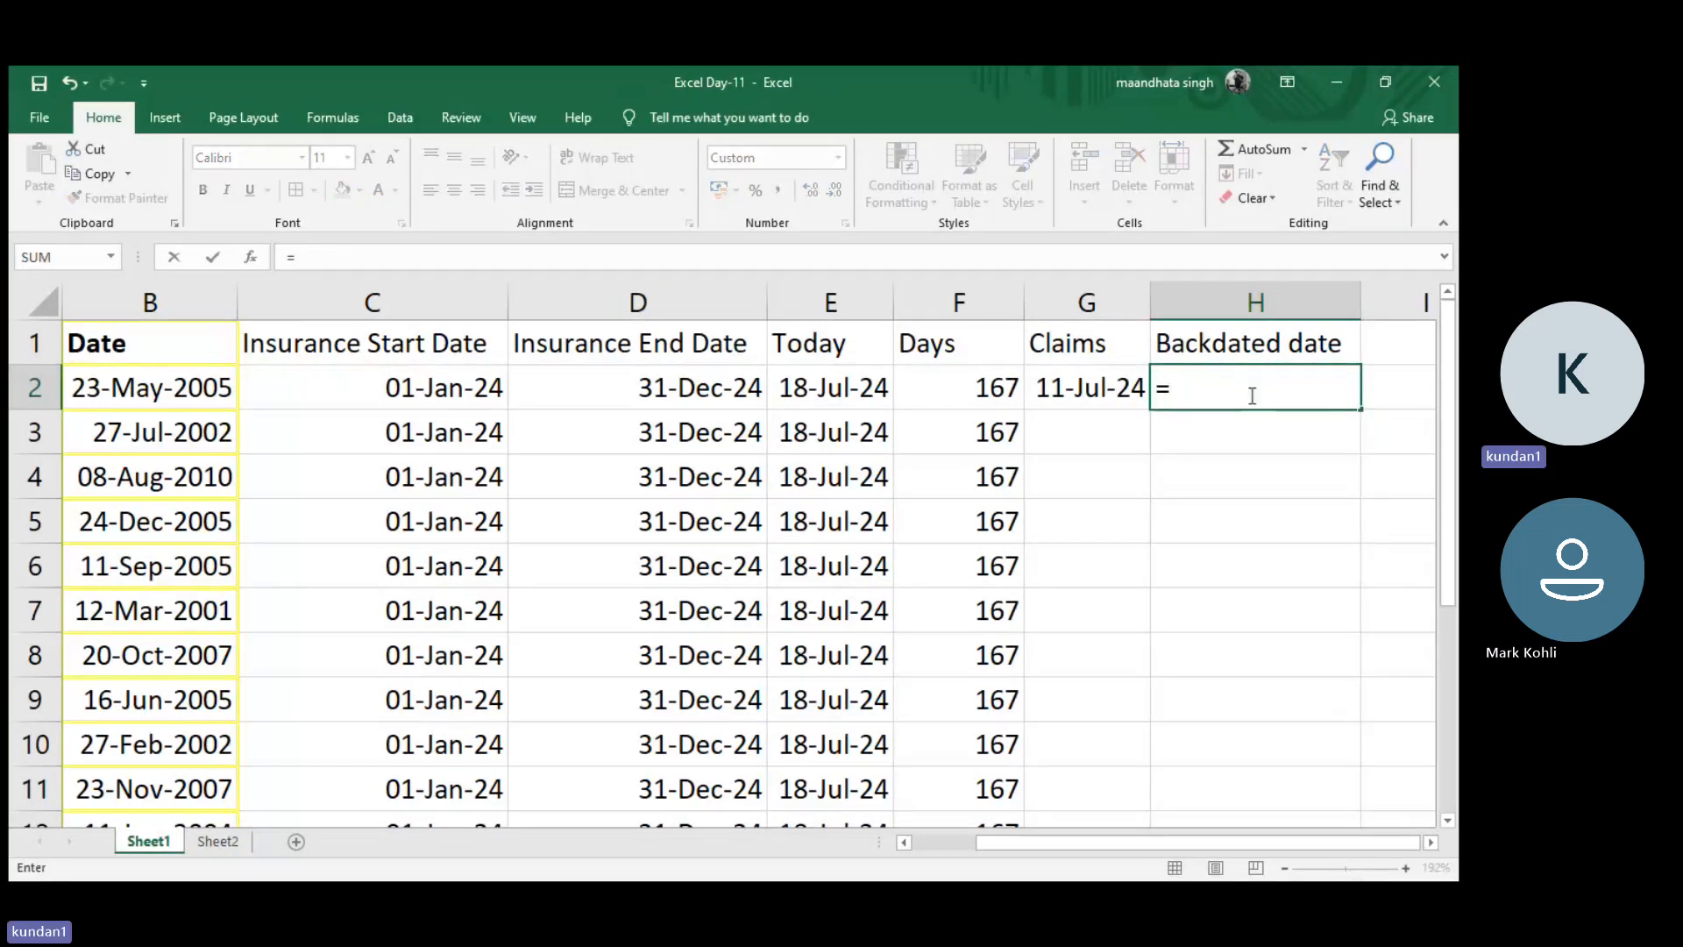
text(today()
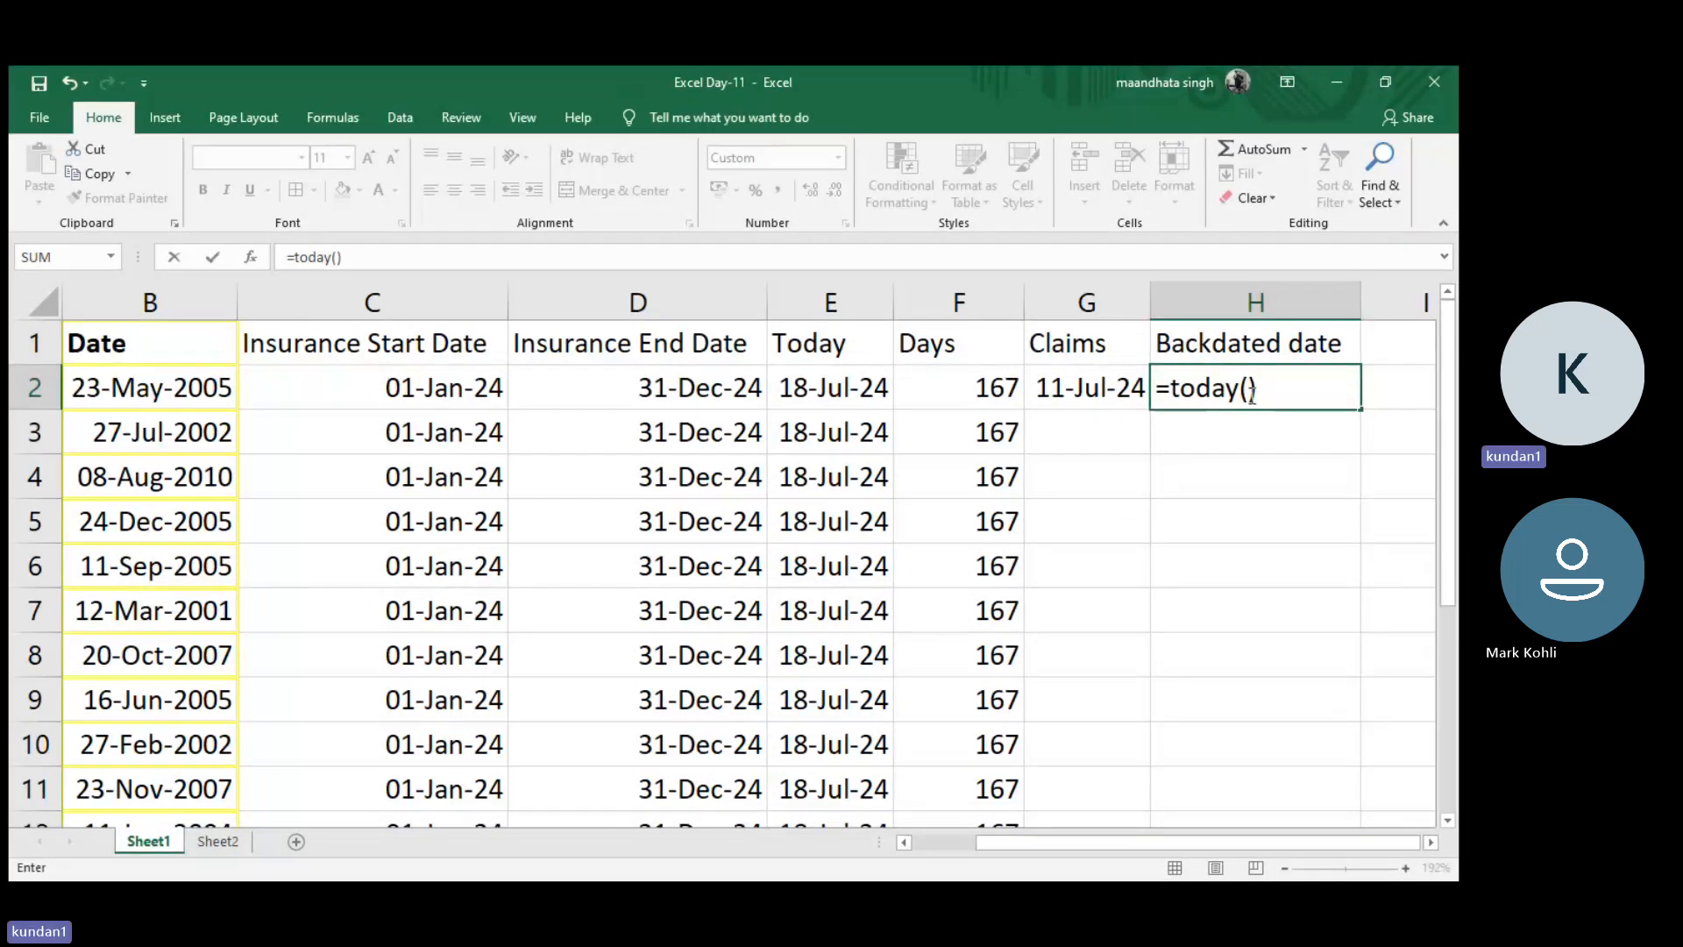
text()-45)
key(Return)
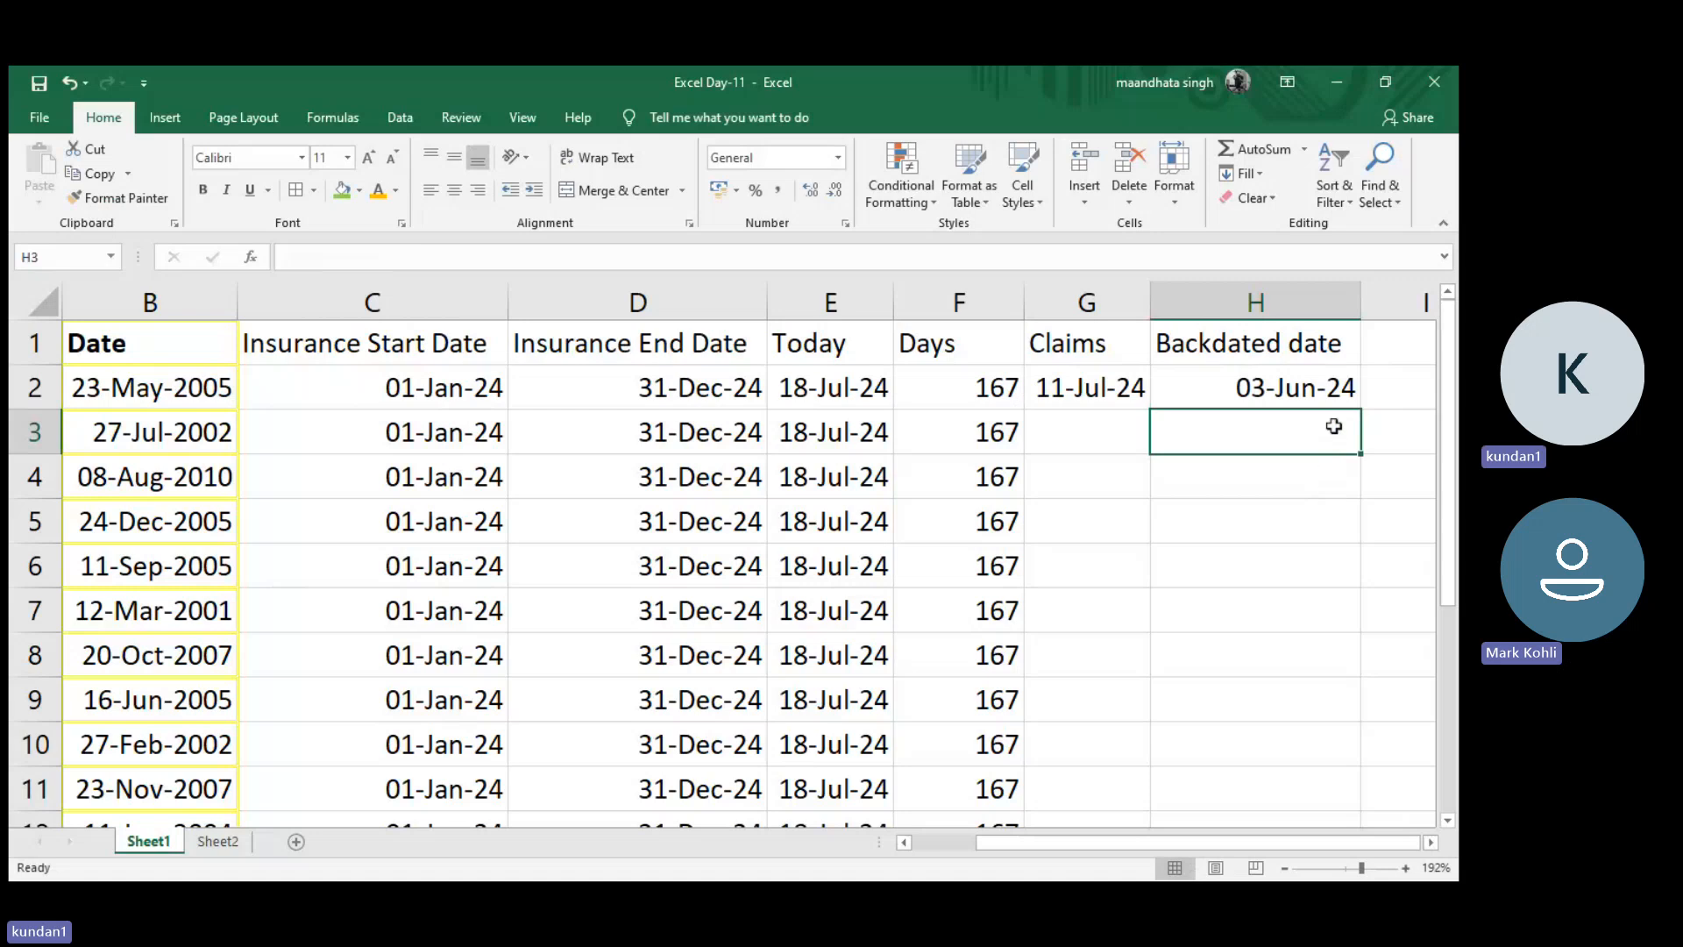
- Calculate the date 30 days before today in H3 with the formula =TODAY()-30
click(1336, 396)
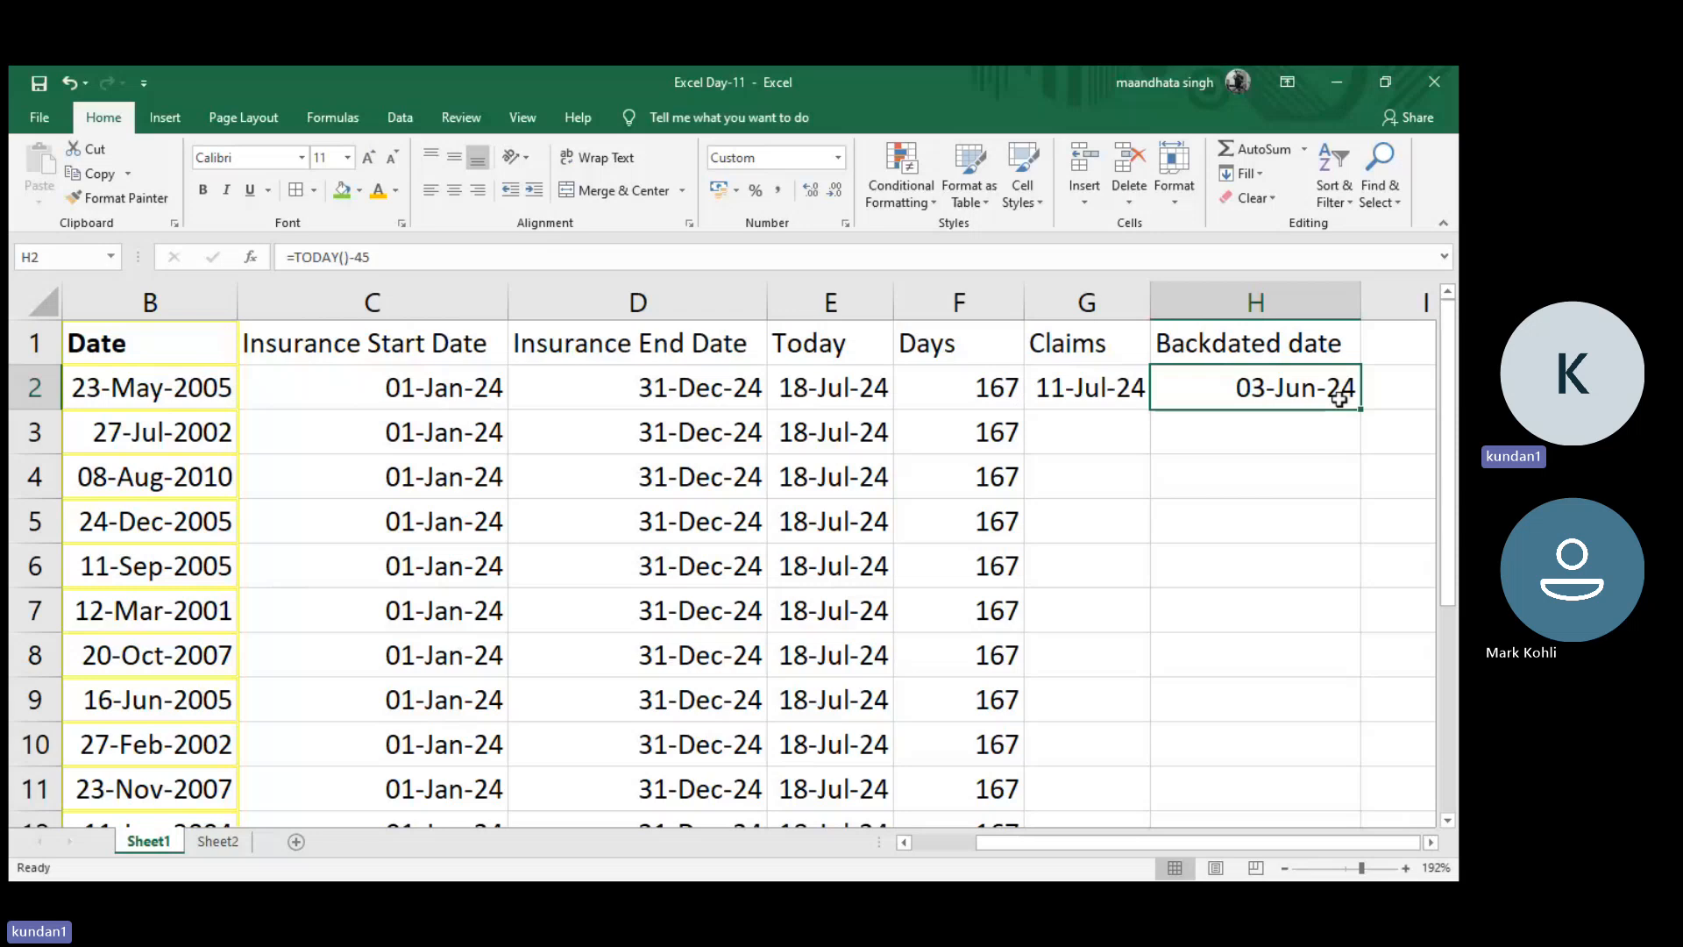
click(1289, 436)
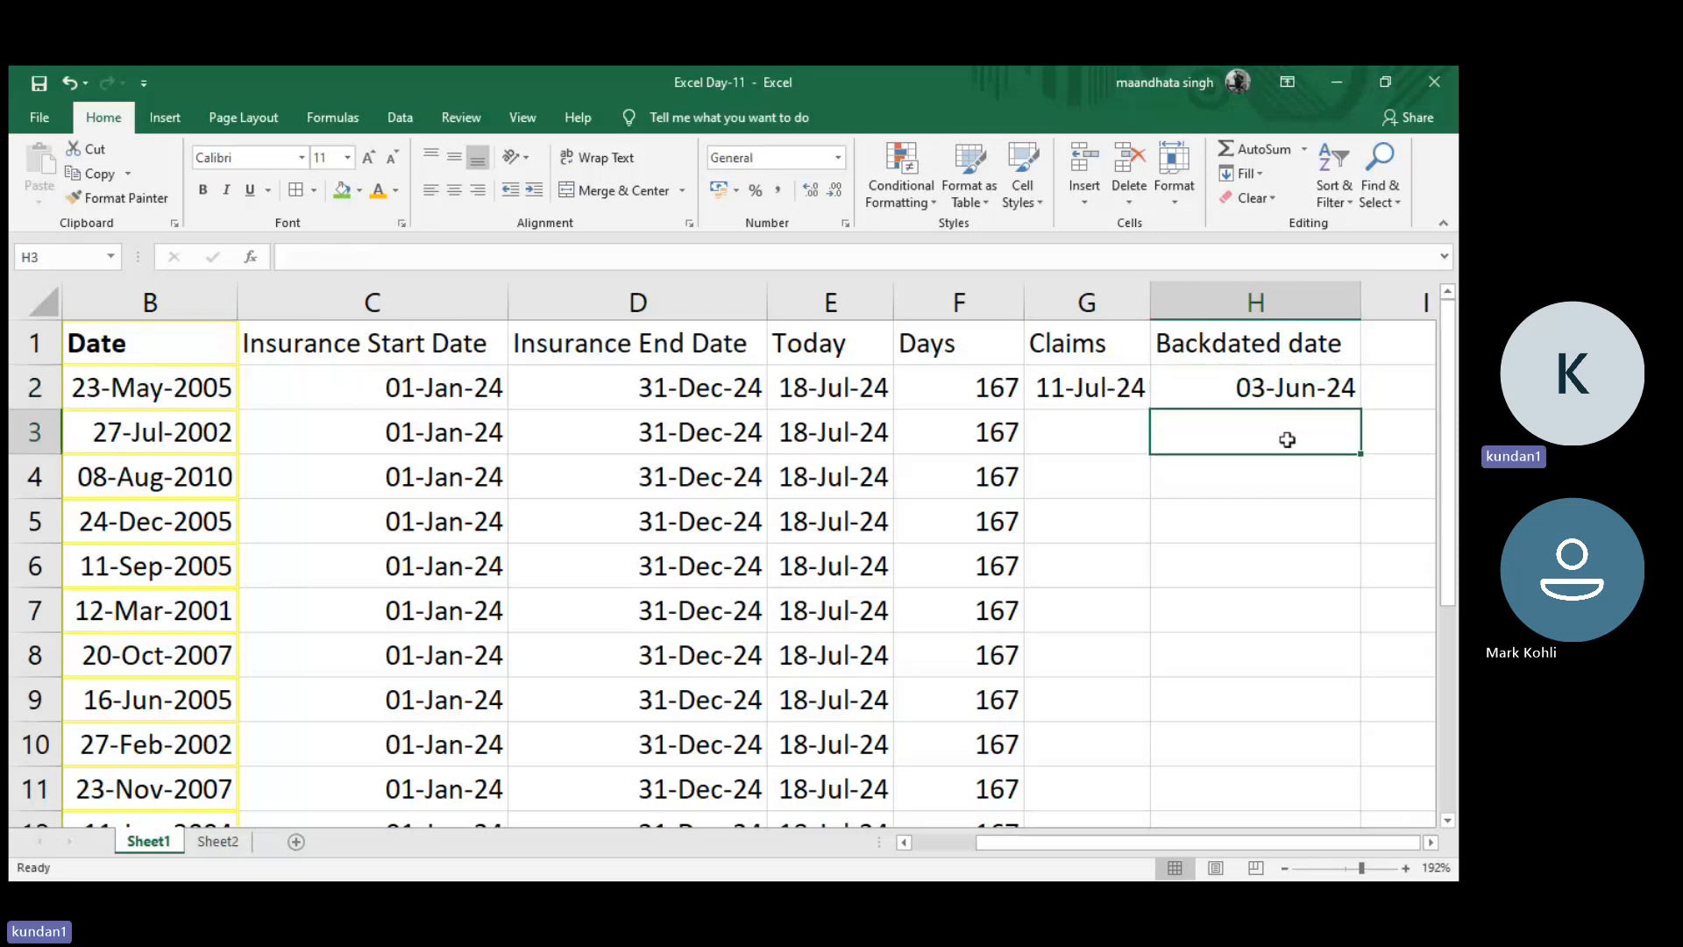
text(=t)
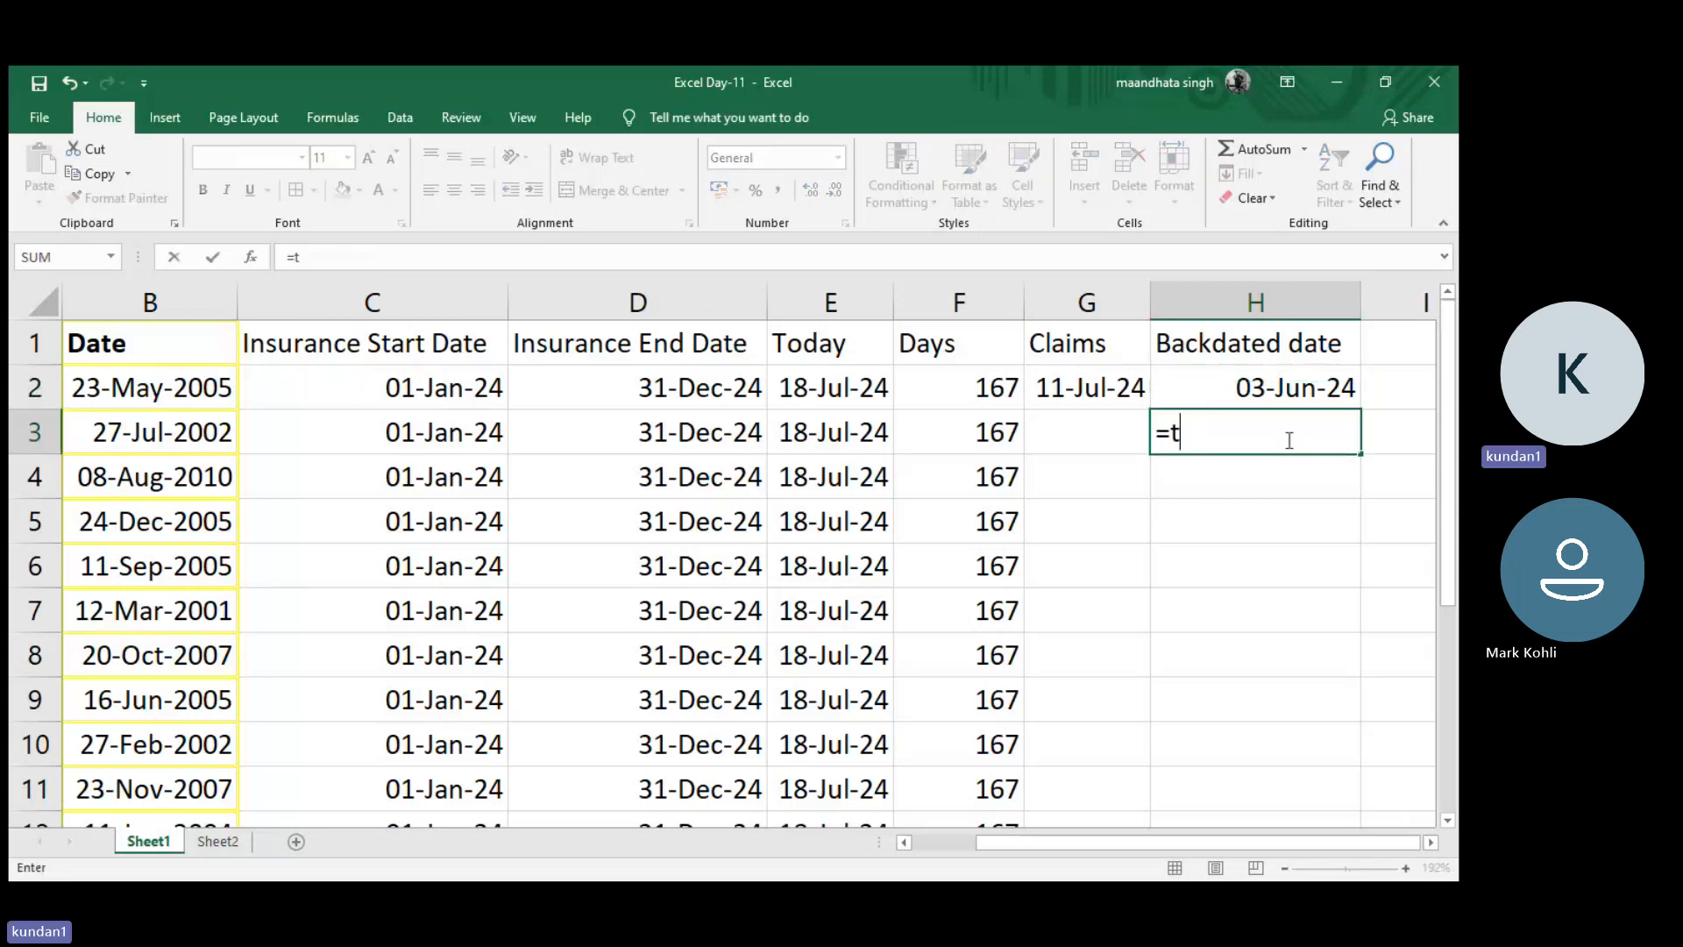
text(oda)
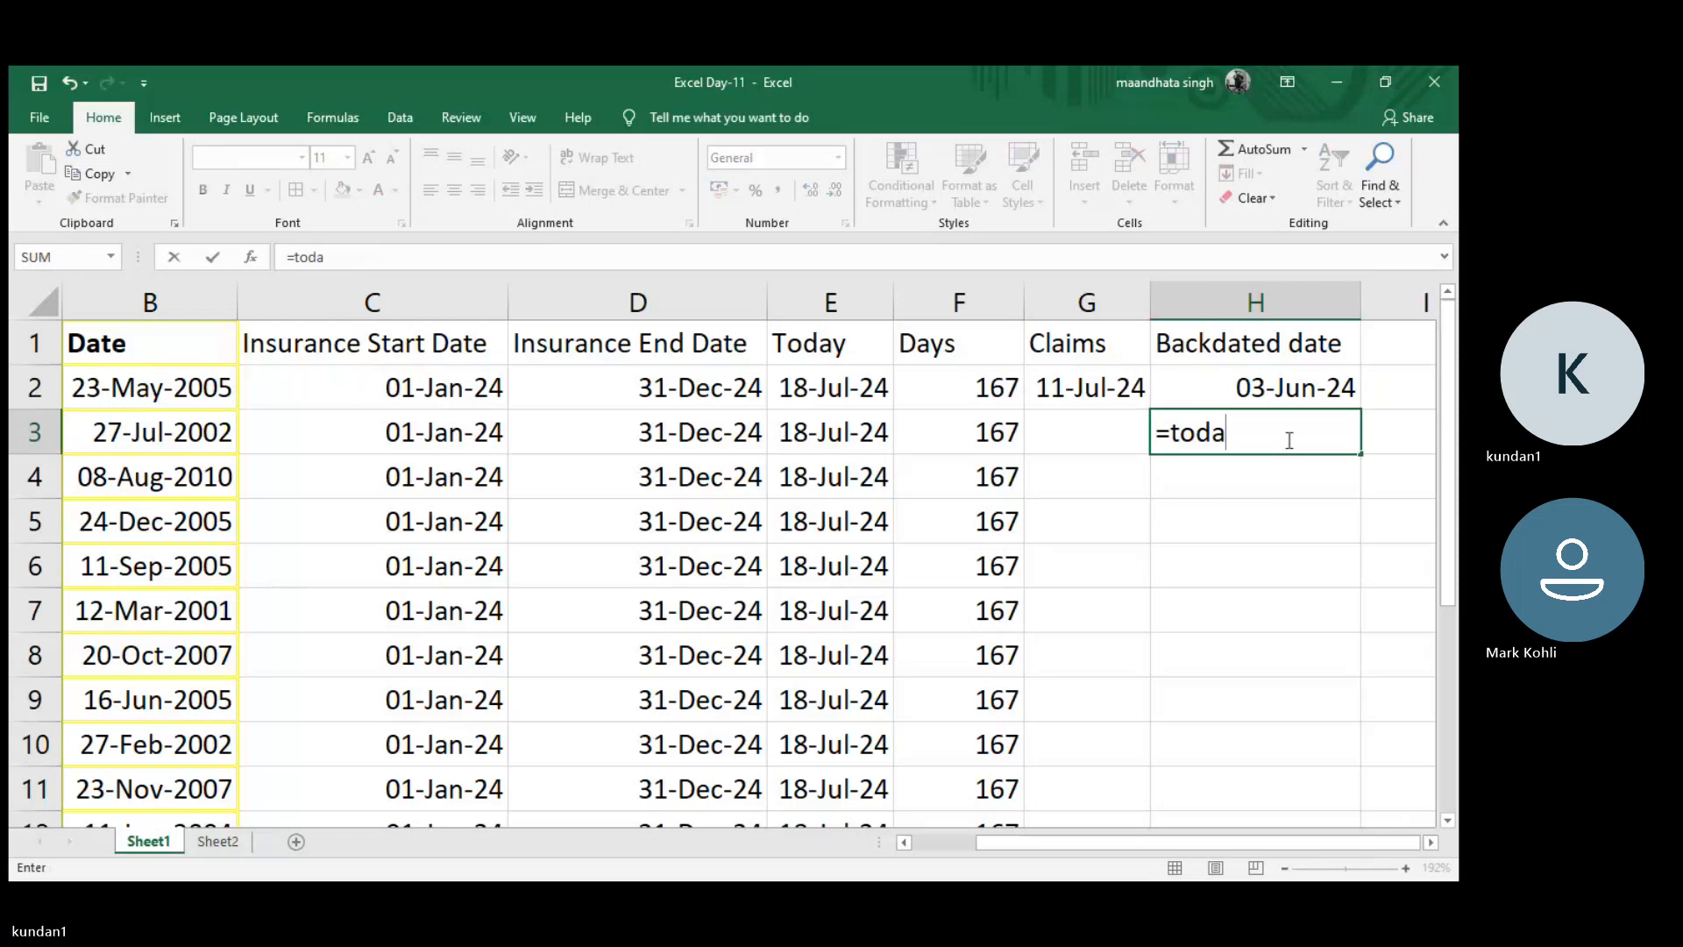
text(y()-3)
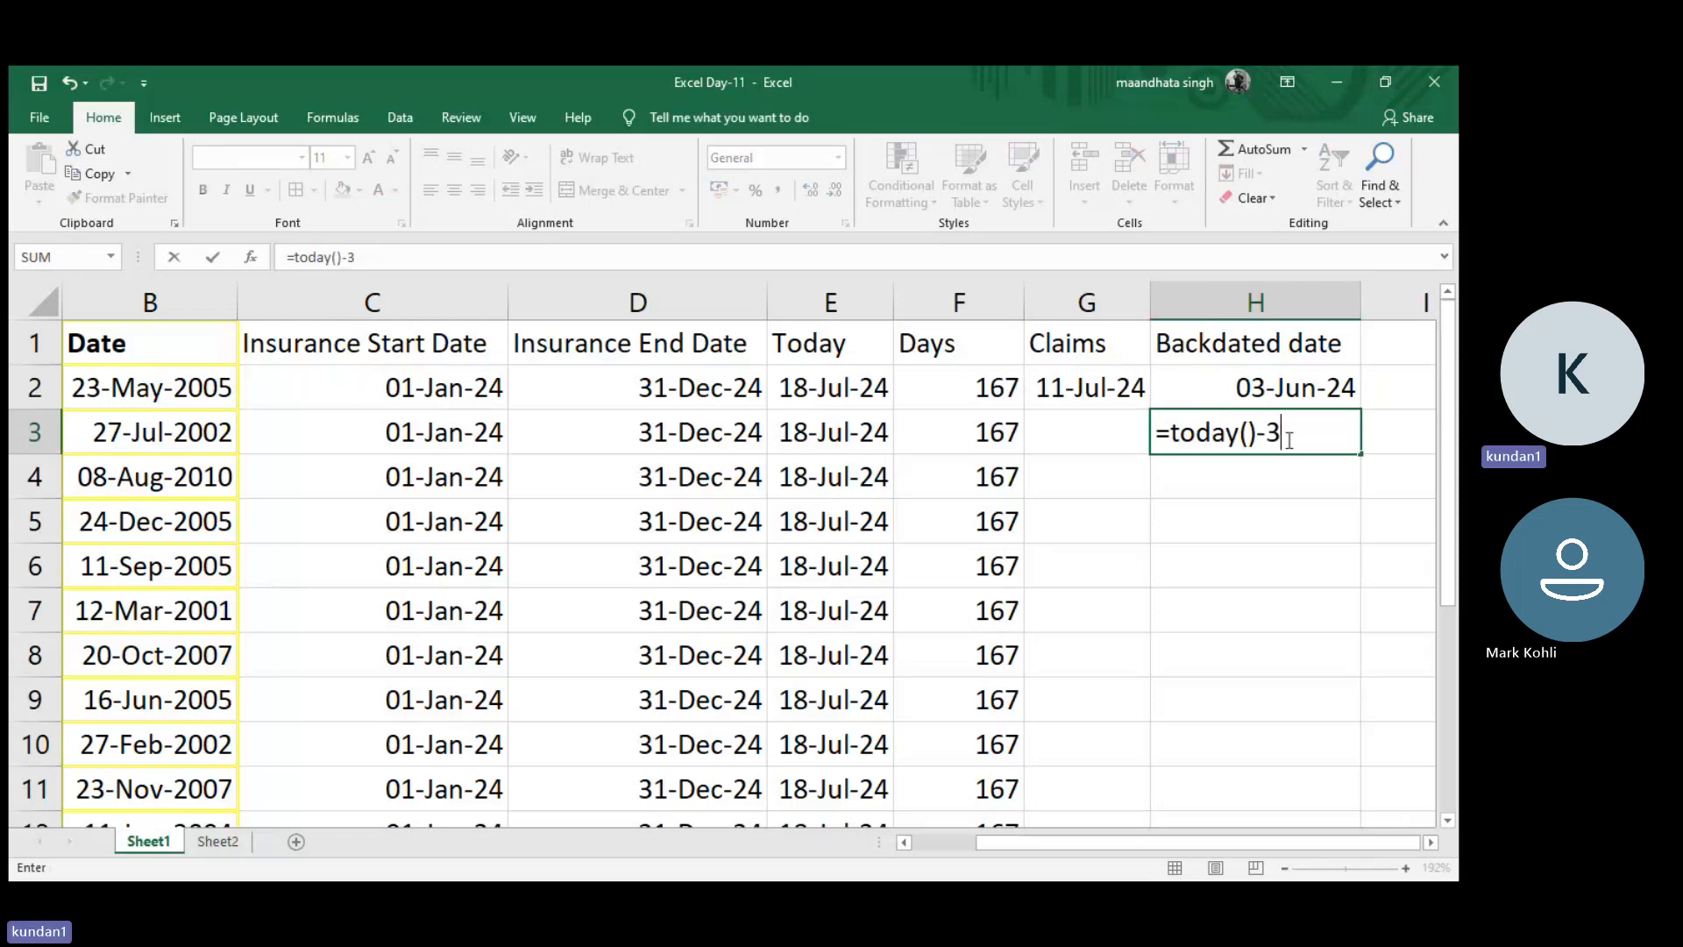
key(Return)
click(1286, 438)
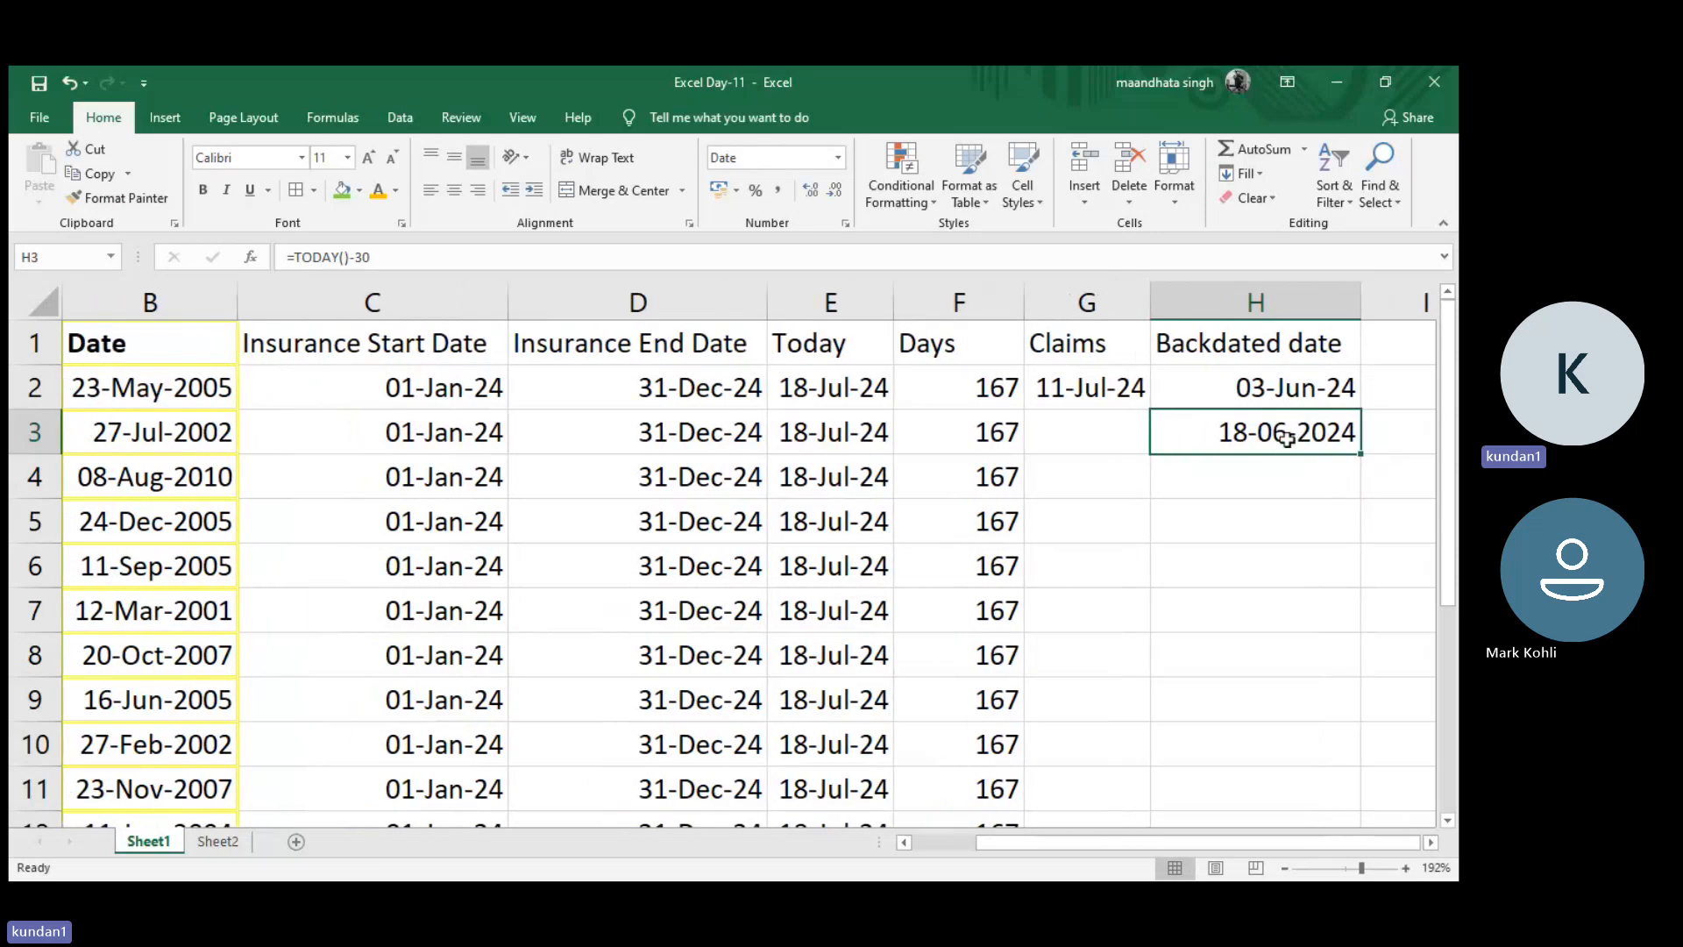
- Calculate the date 15 days before the Insurance Start Date in H4 with the formula =C4-15
scroll(1286, 438, right, 2)
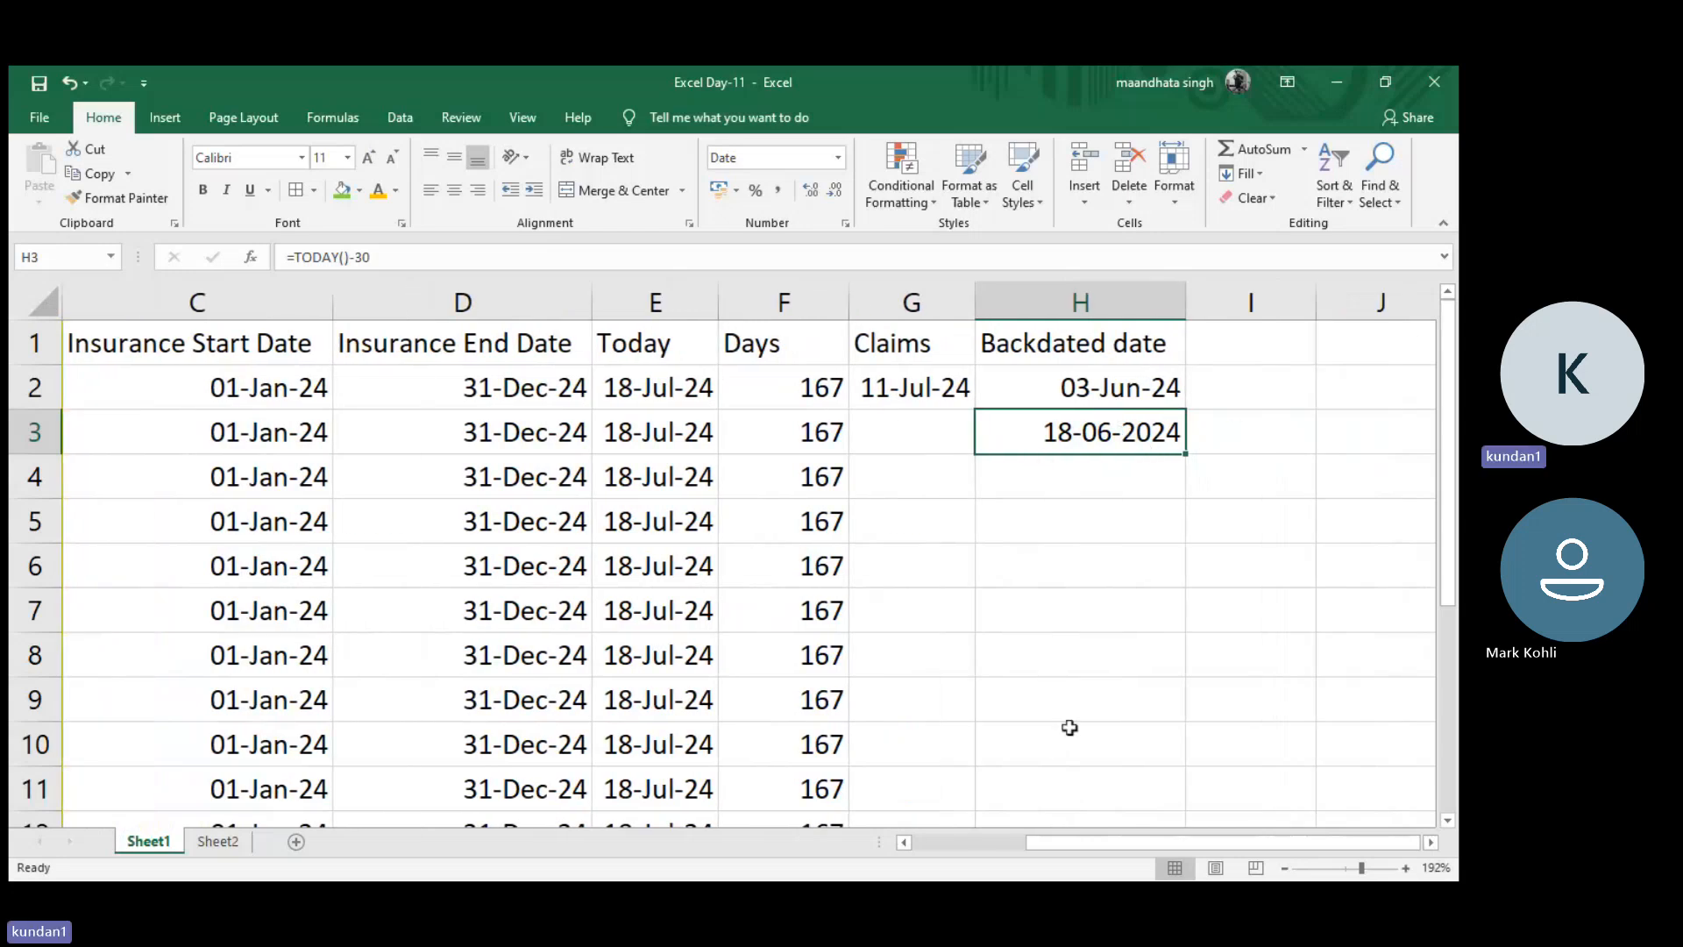
click(1103, 476)
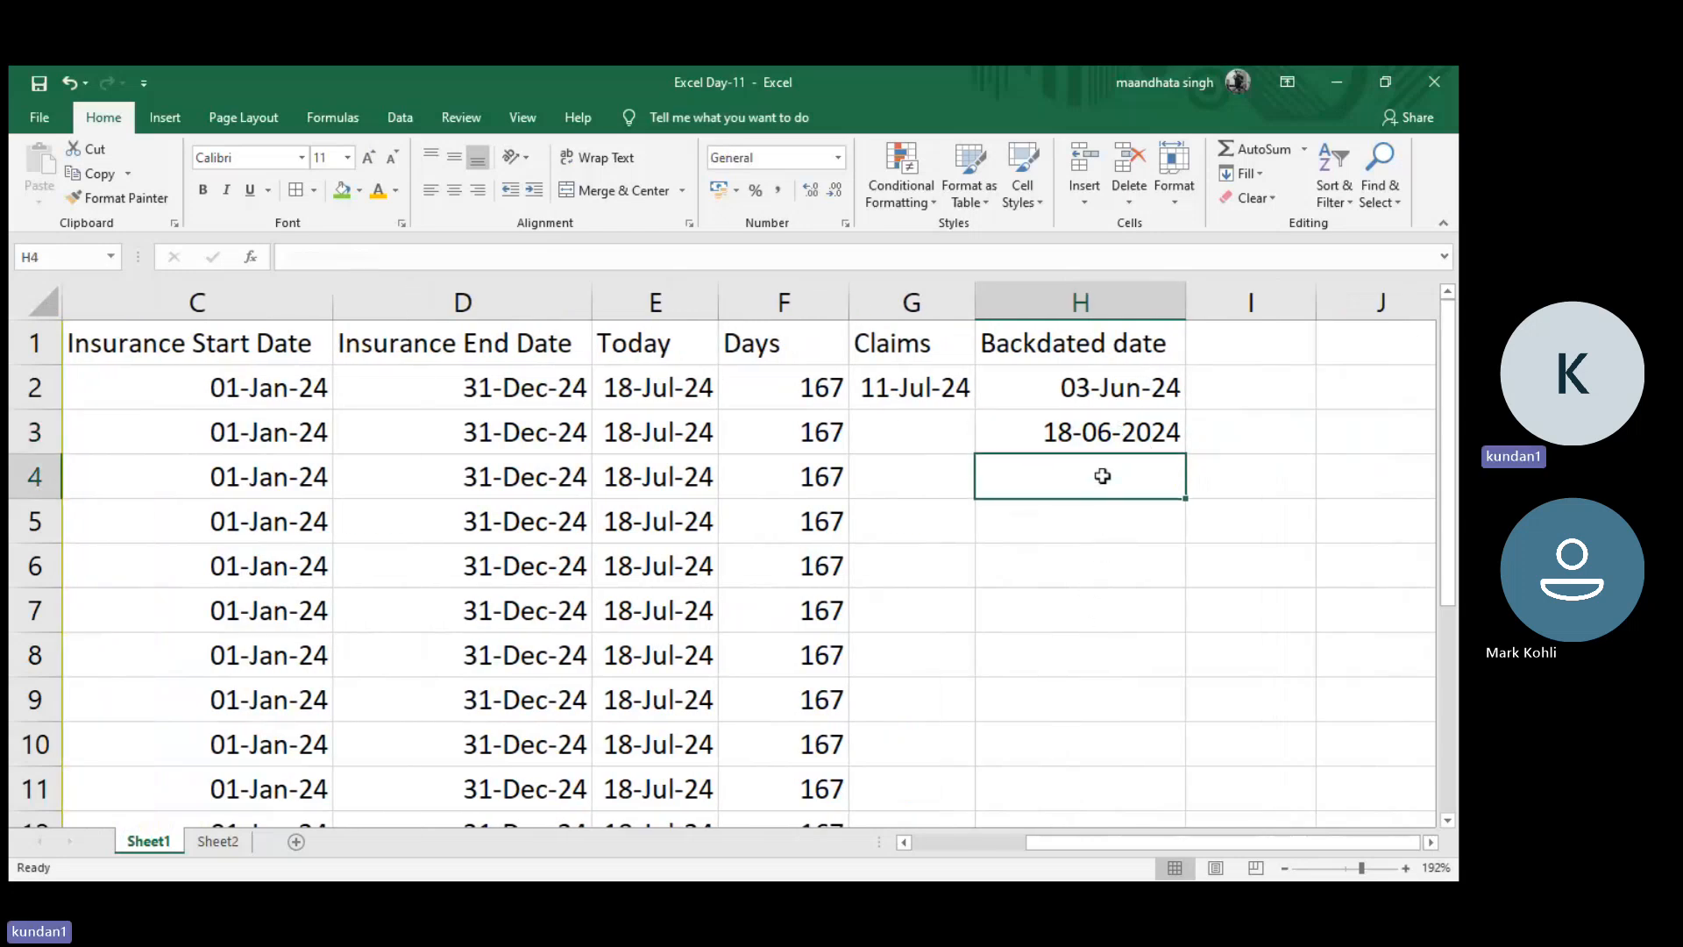
text(=)
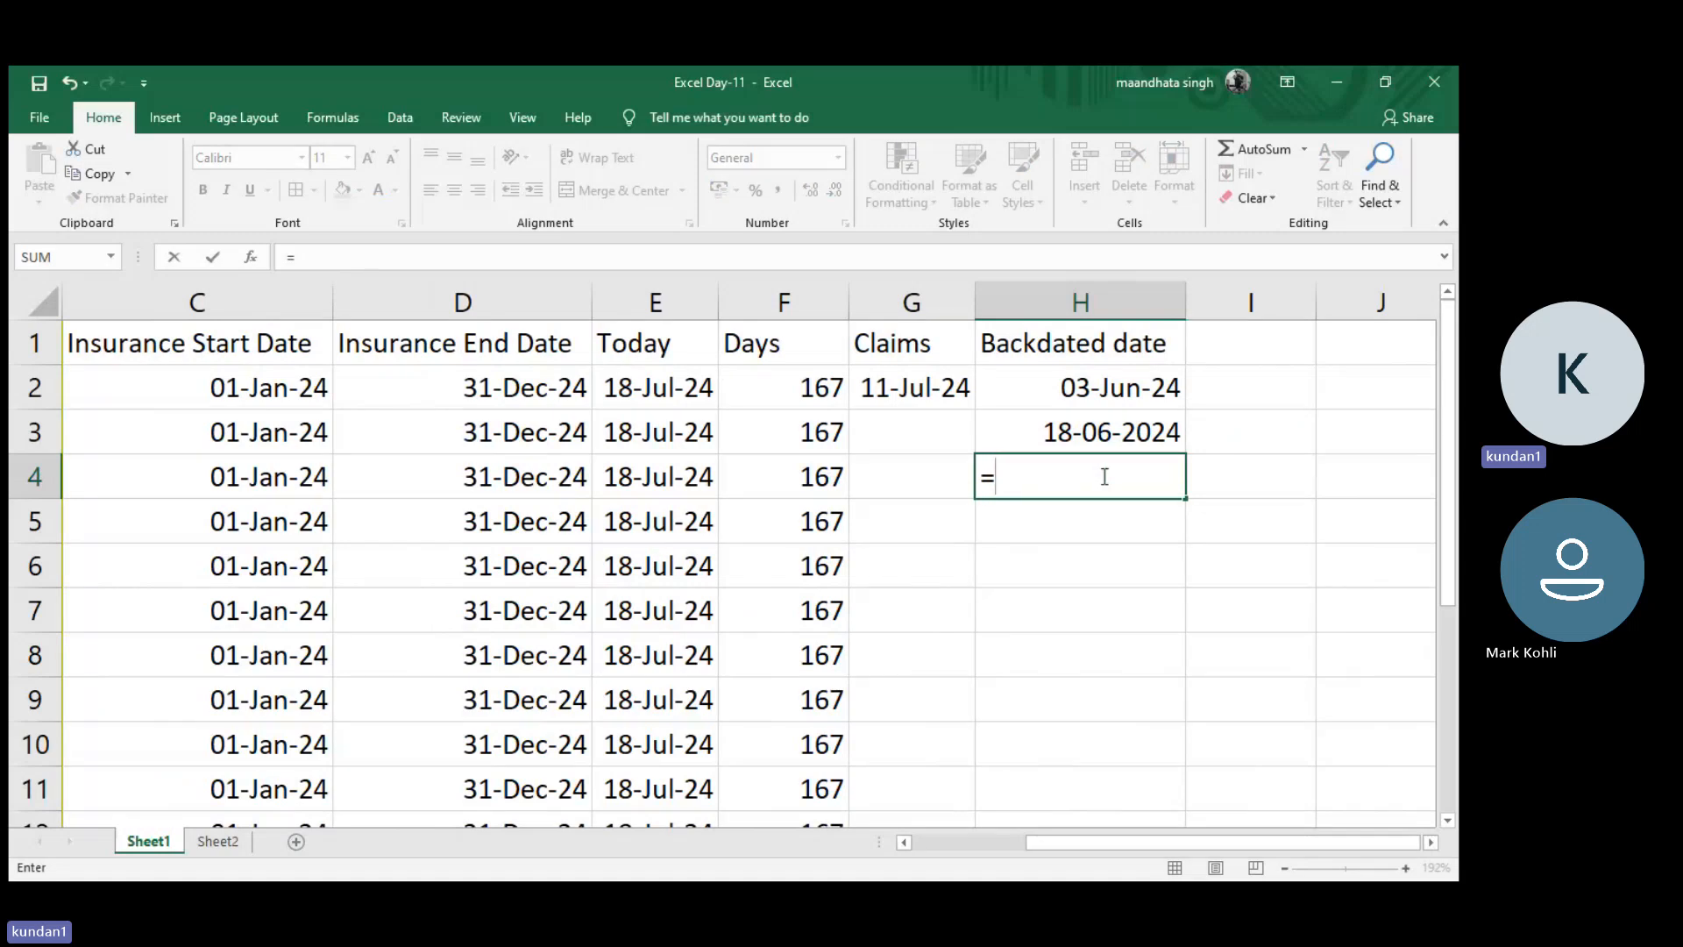
click(298, 478)
text(-1)
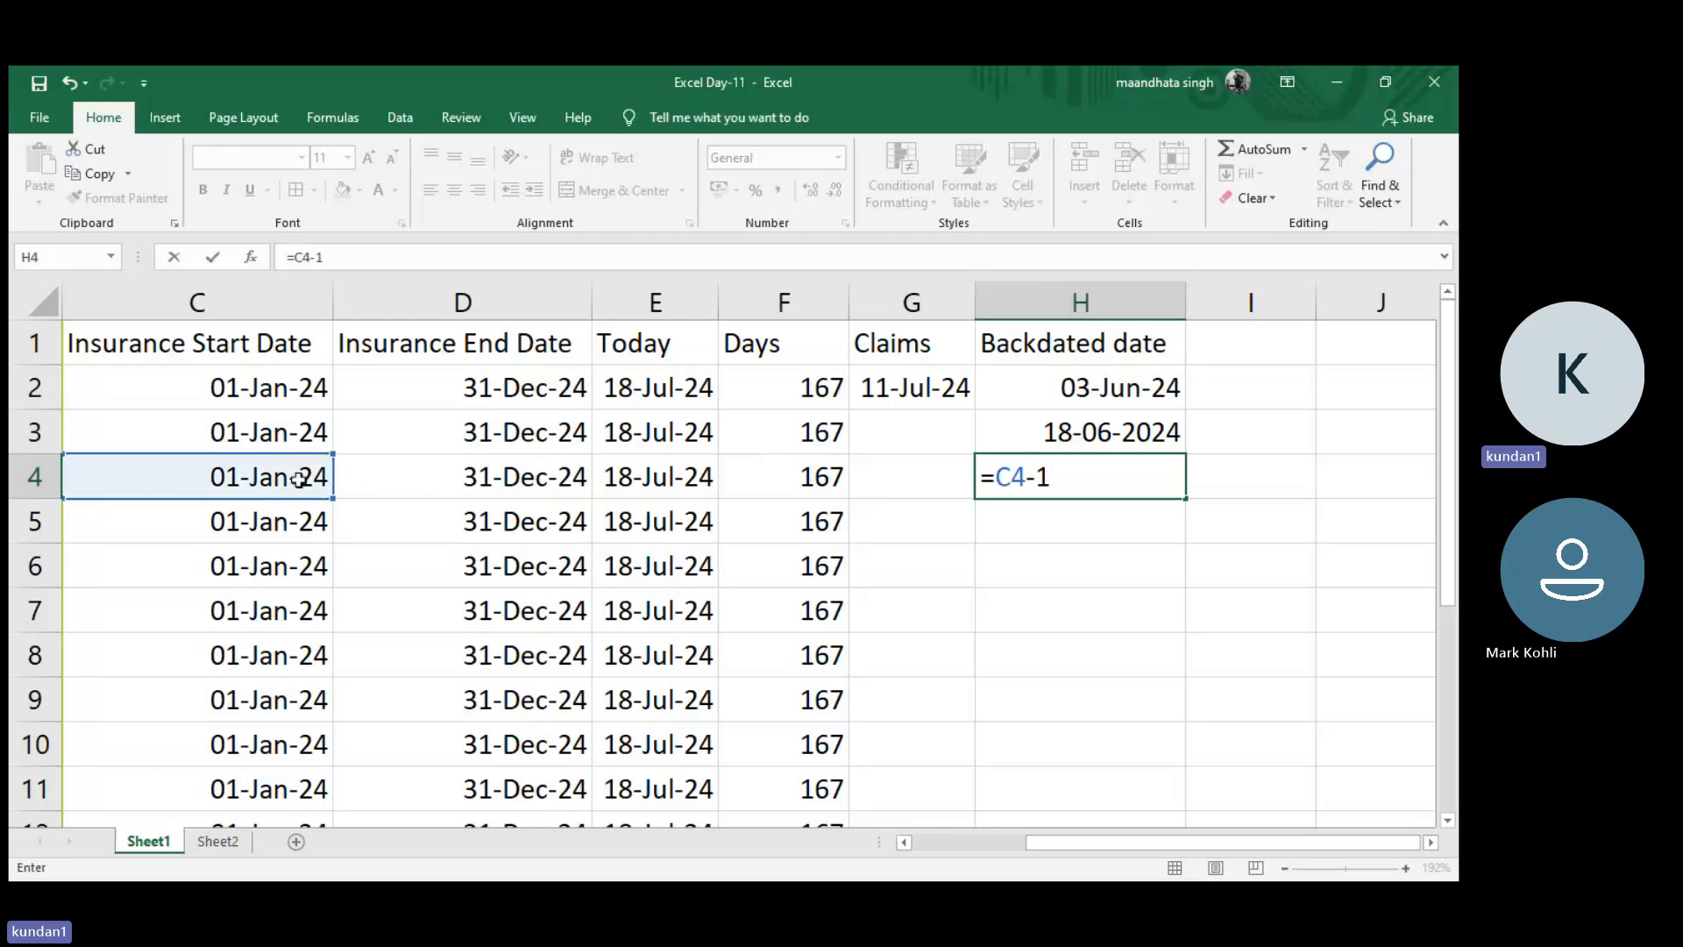
text(5)
key(Return)
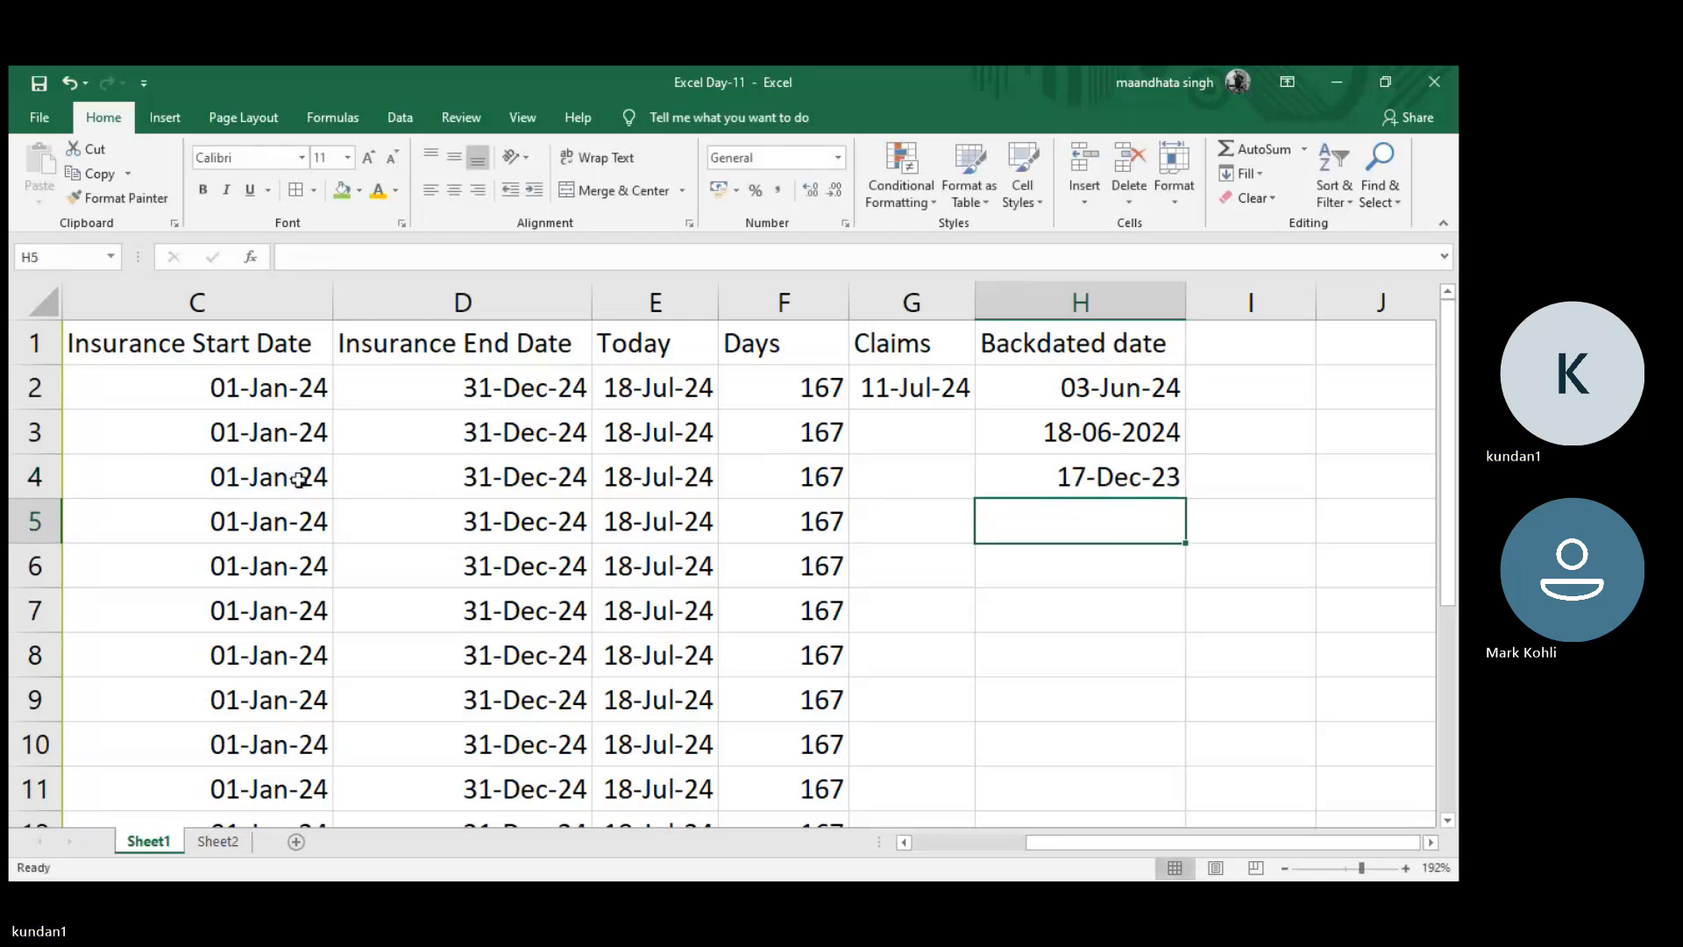
click(1064, 476)
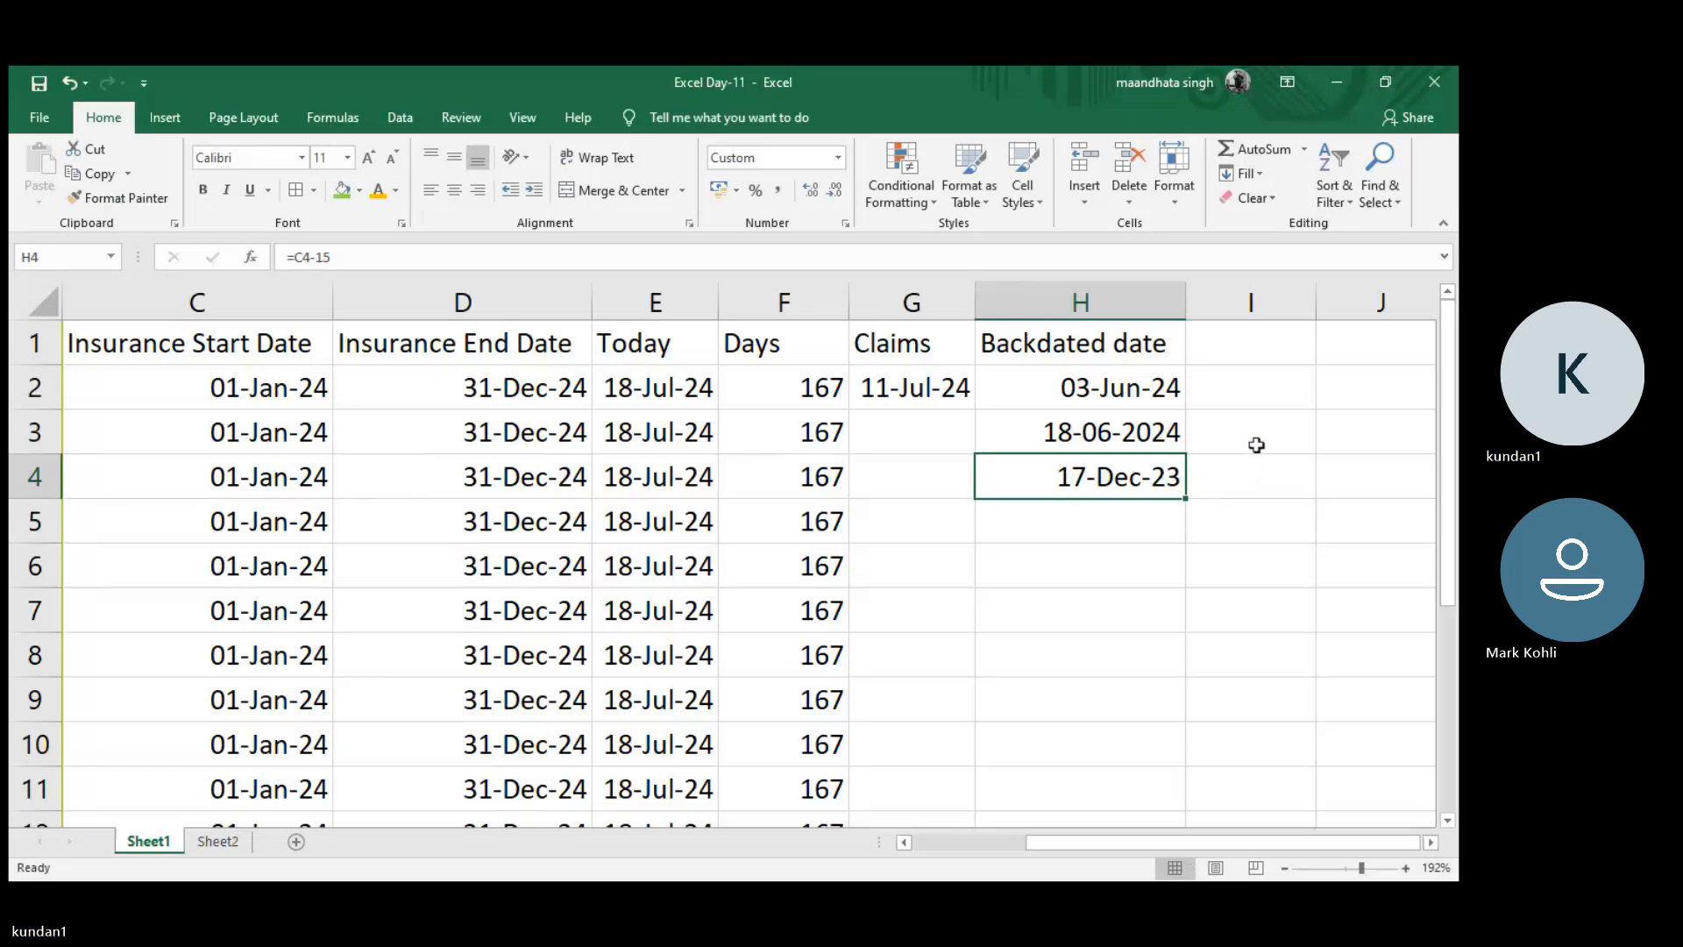
- Re-enter the formula =C4-15 in H4 to subtract 15 days from the Insurance Start Date again
click(1259, 355)
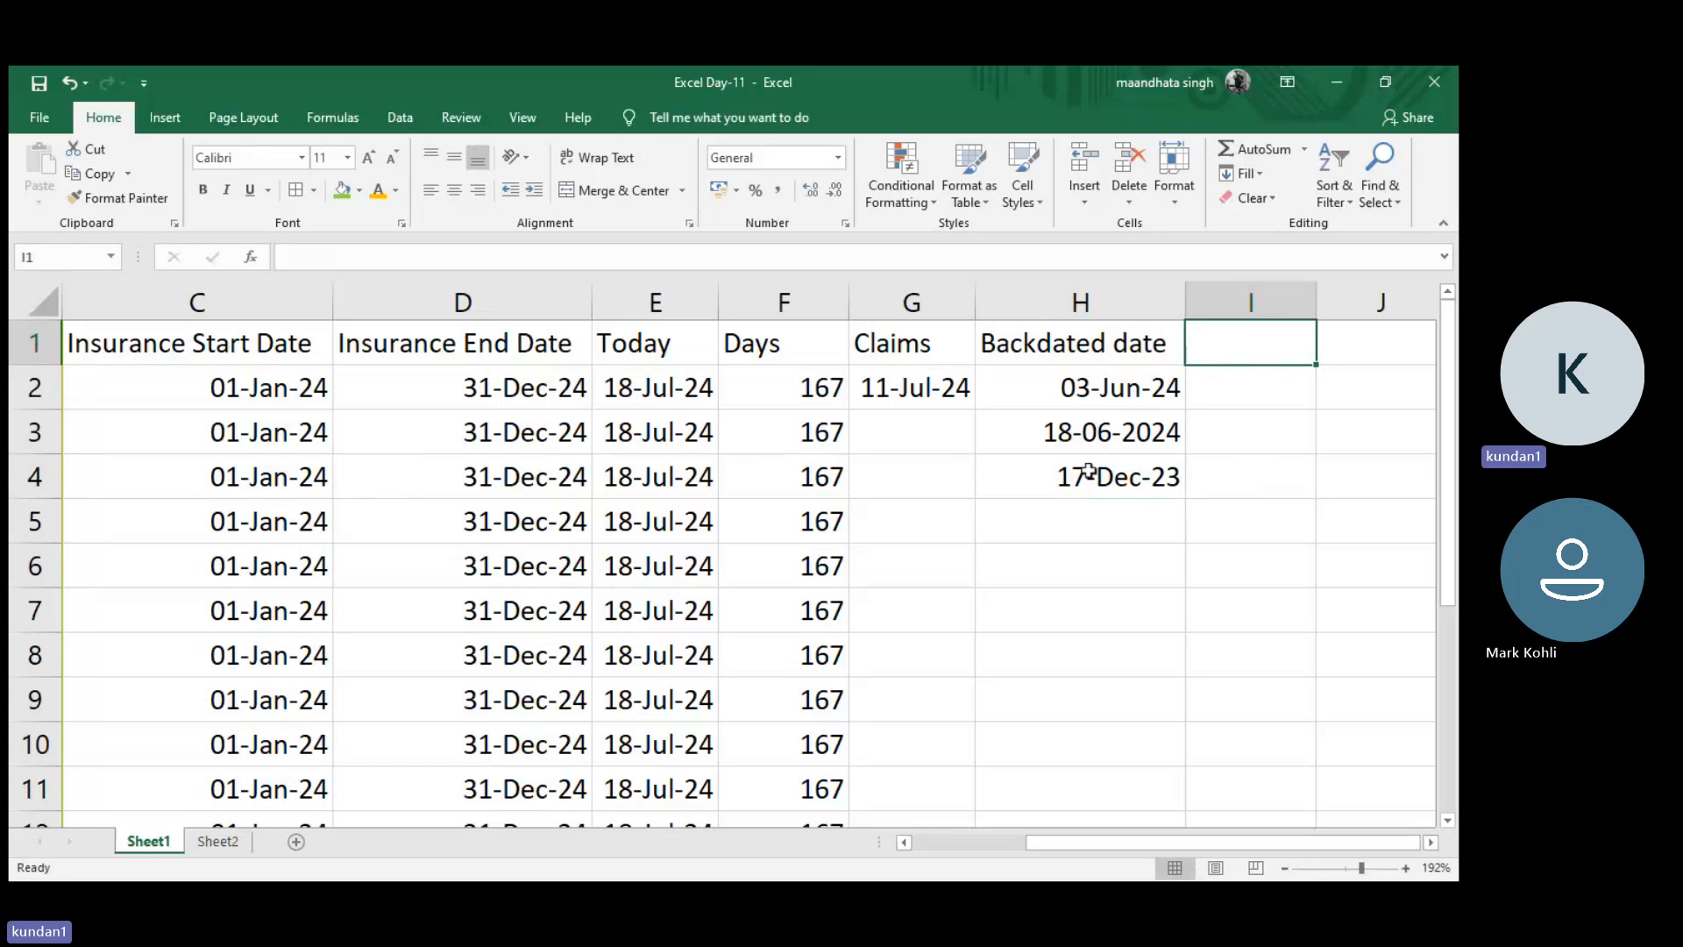
click(294, 485)
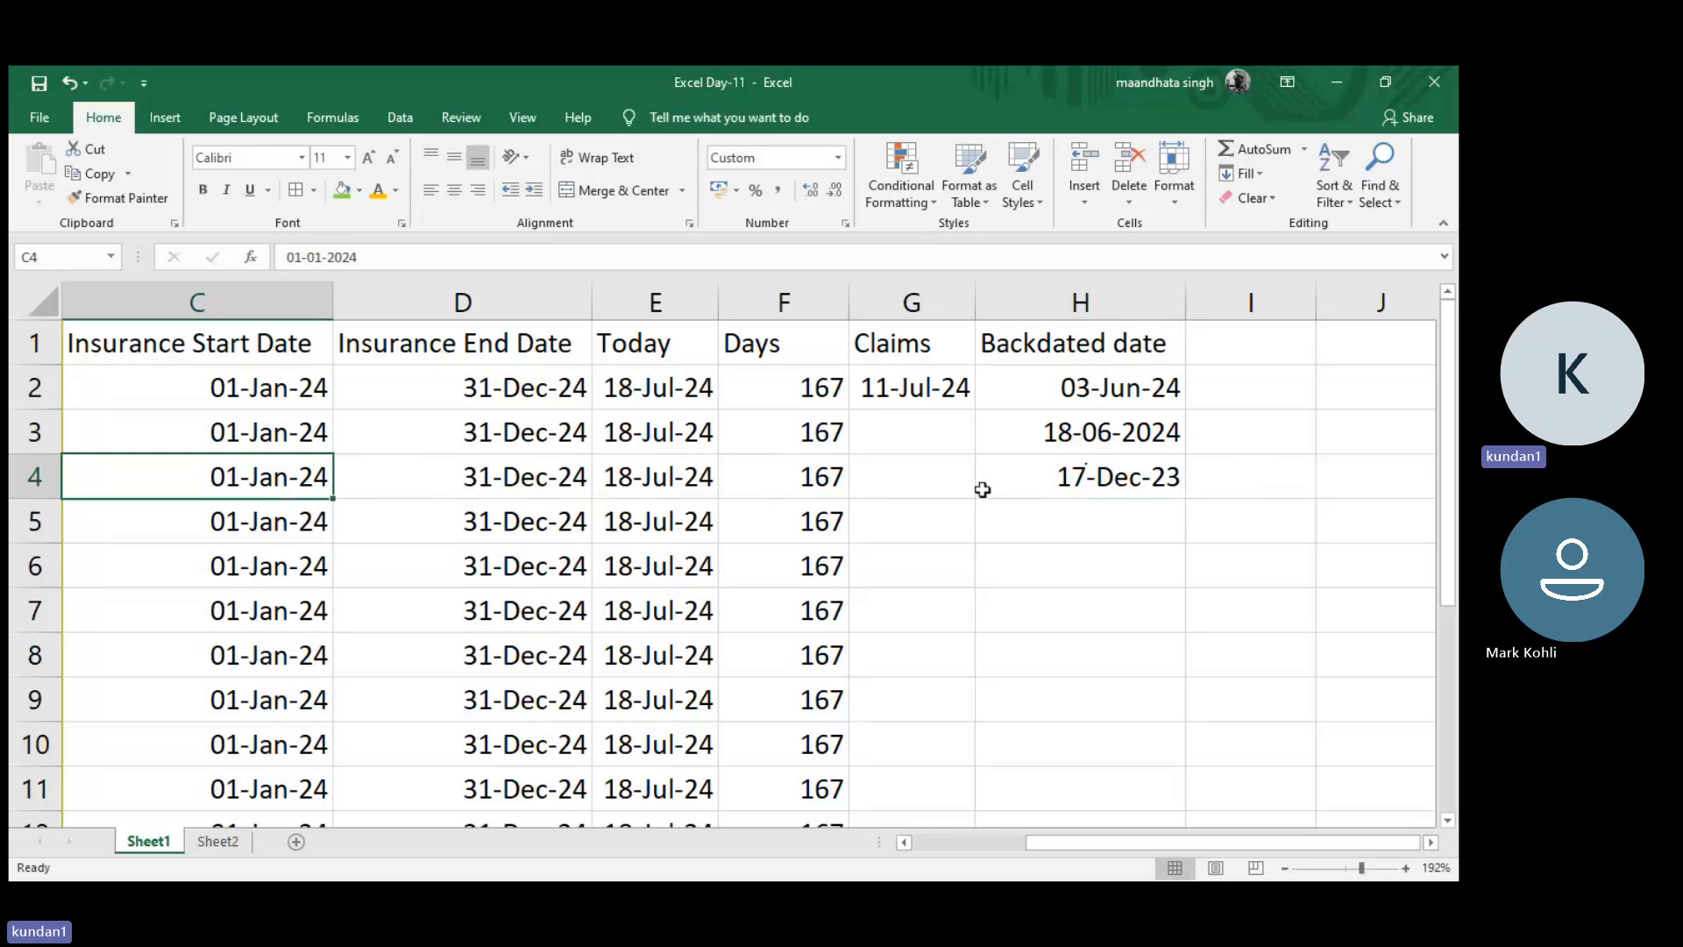
click(1030, 490)
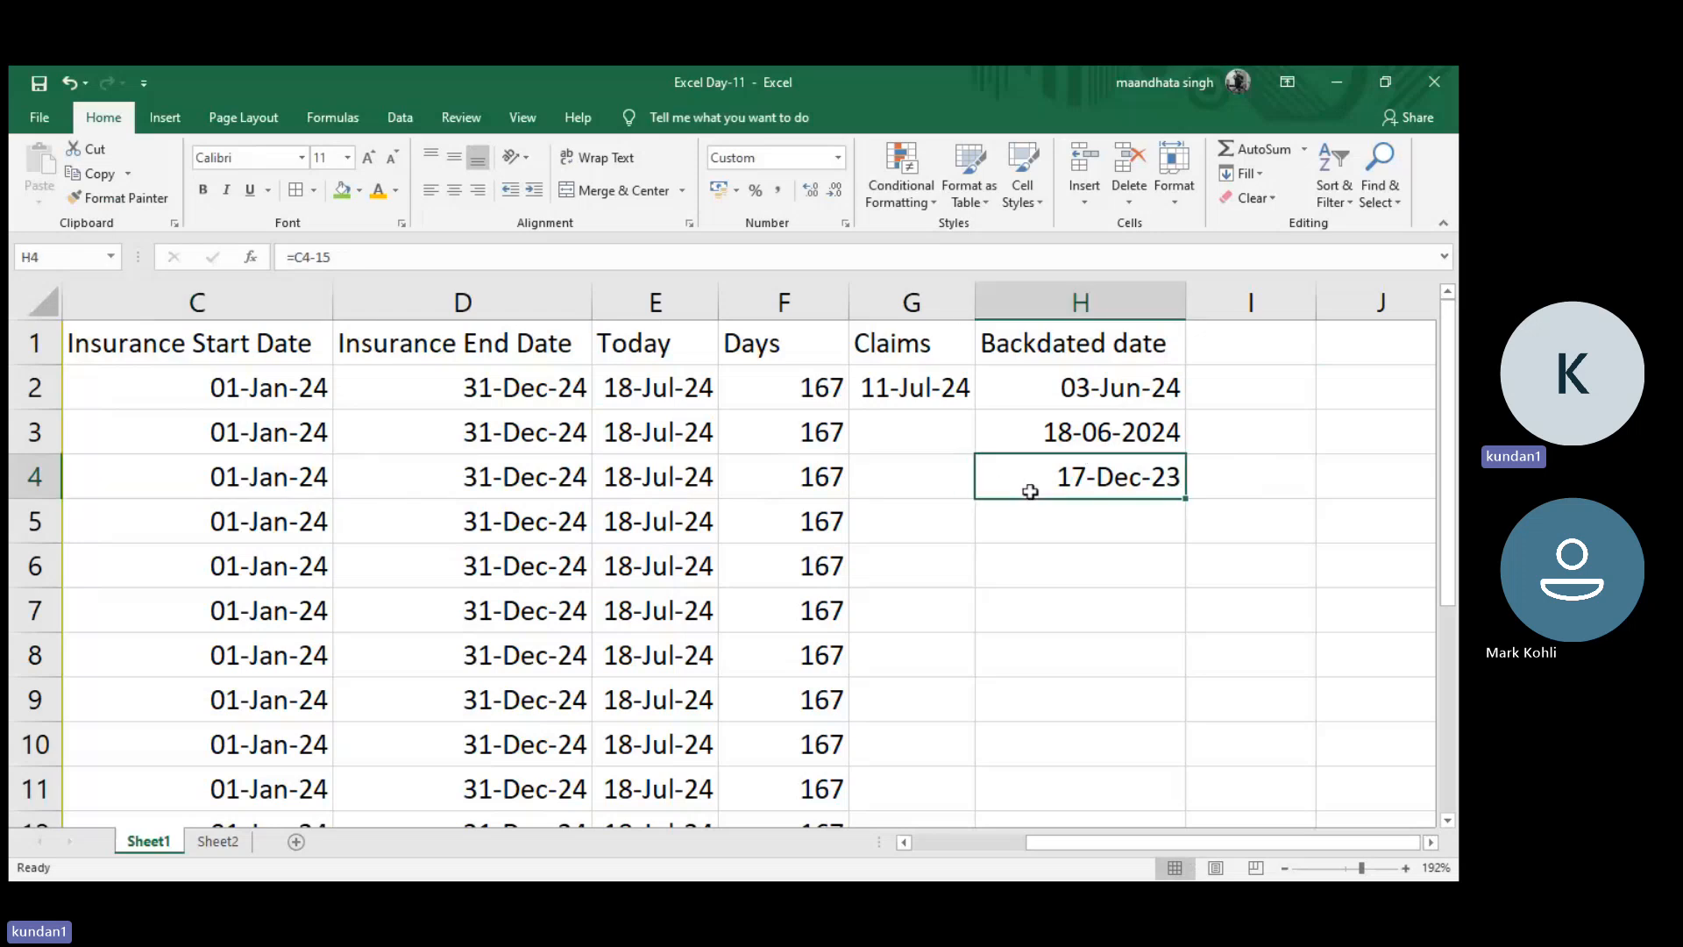
text(=)
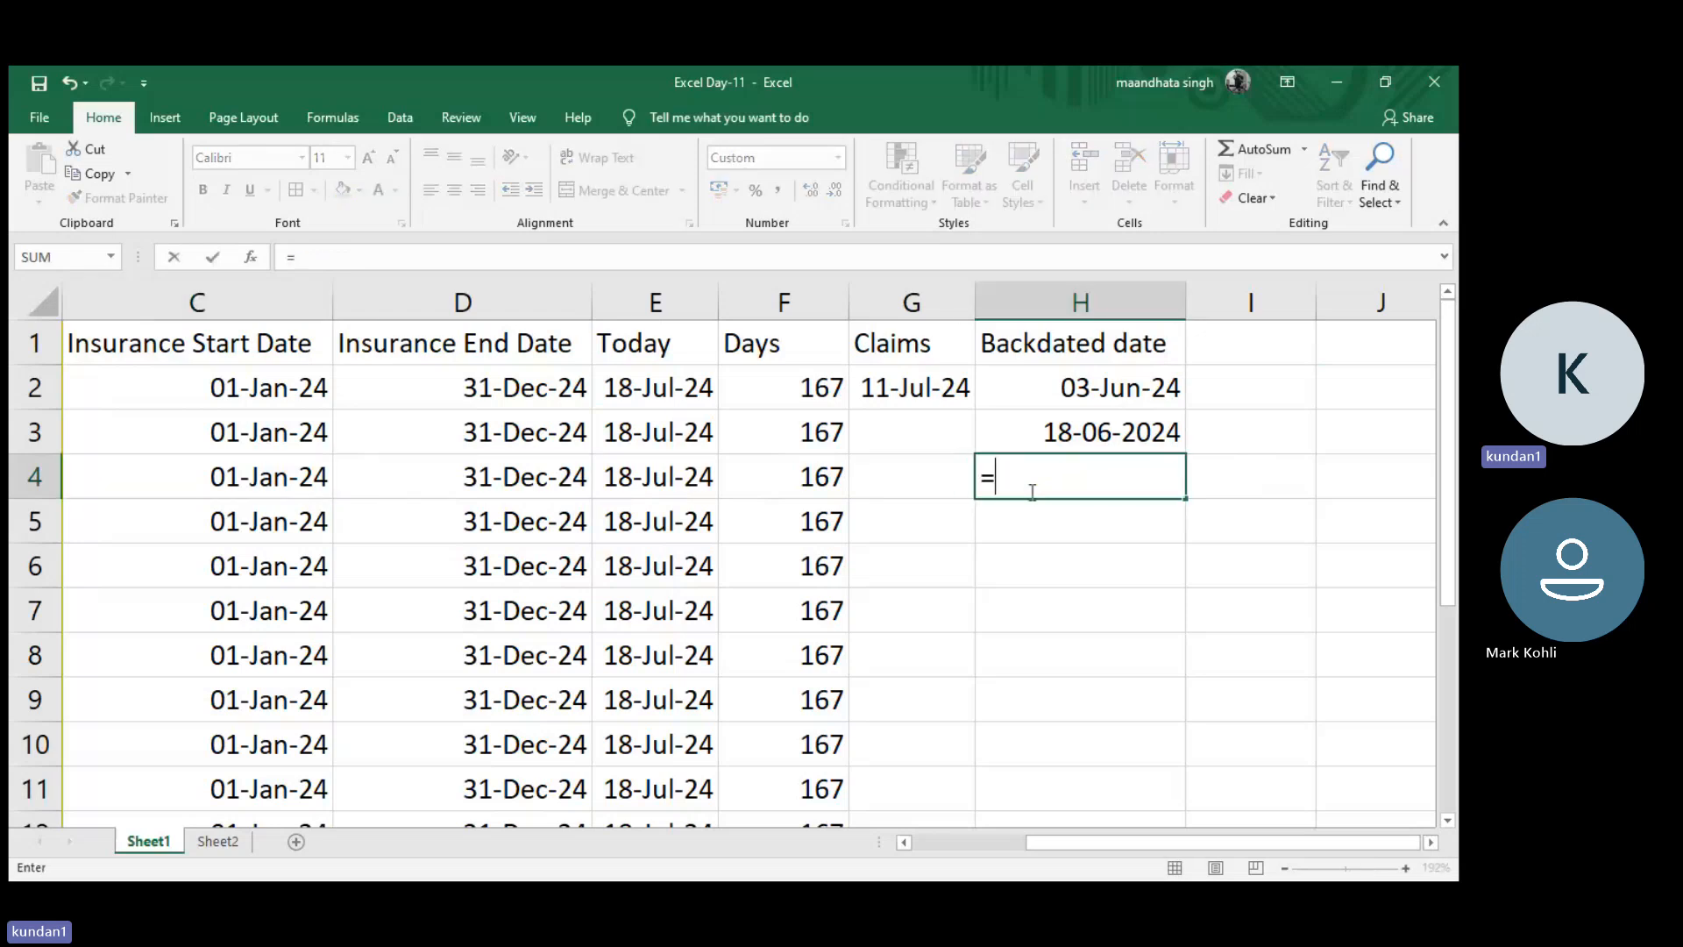
click(279, 481)
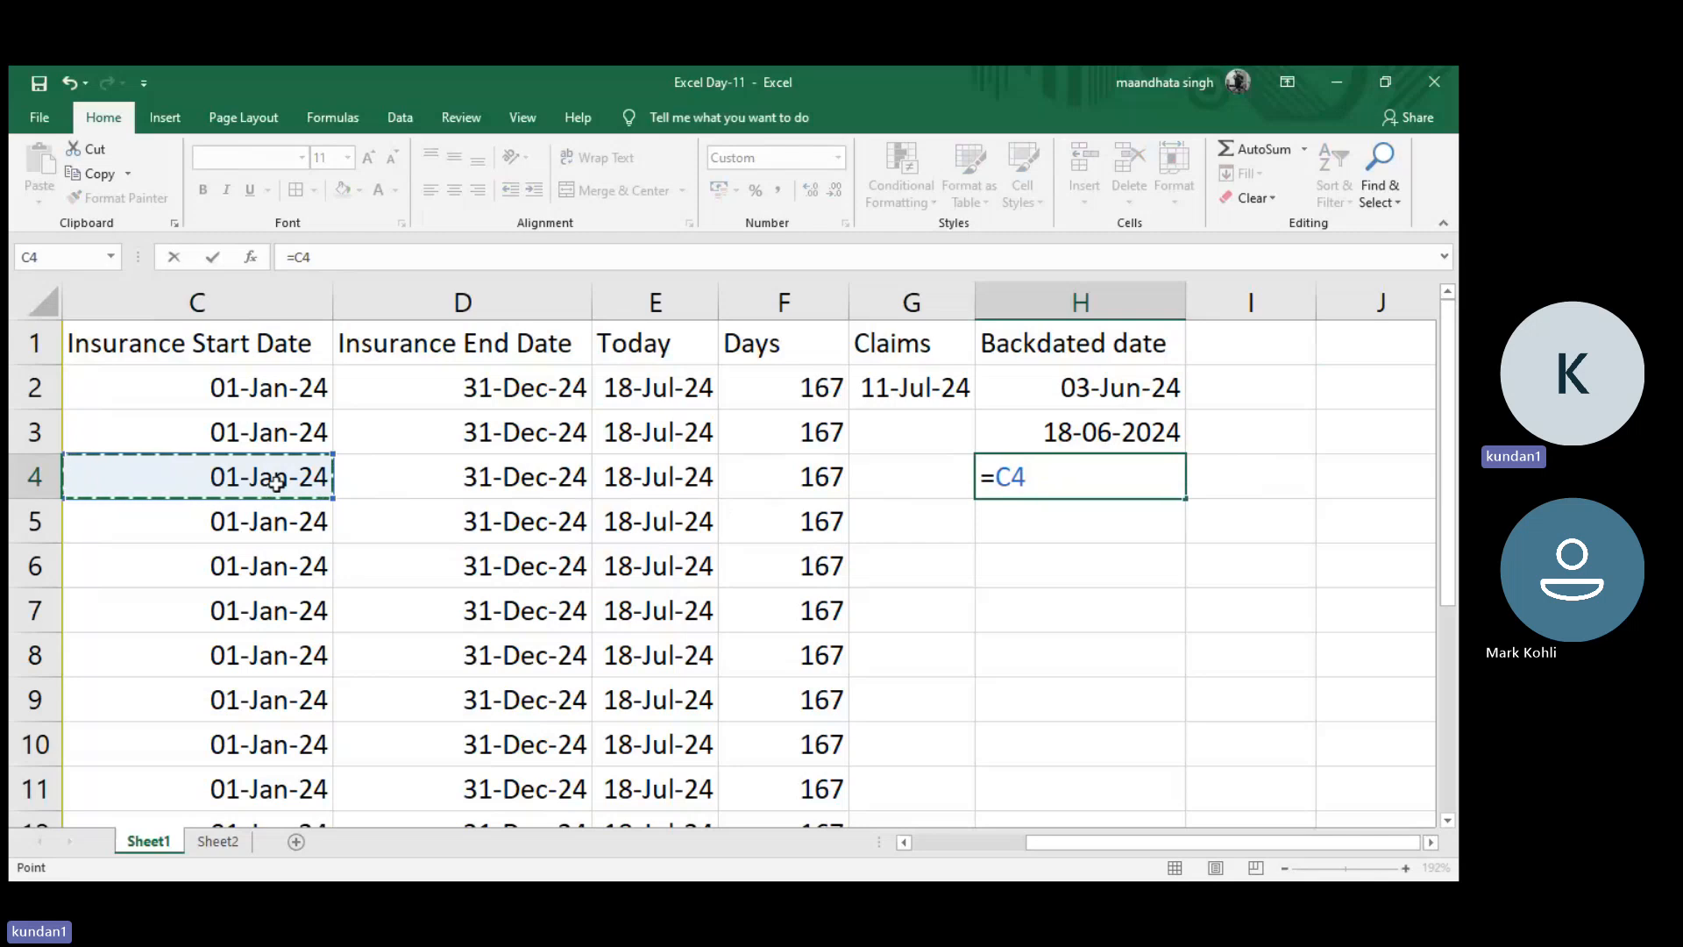
text(-)
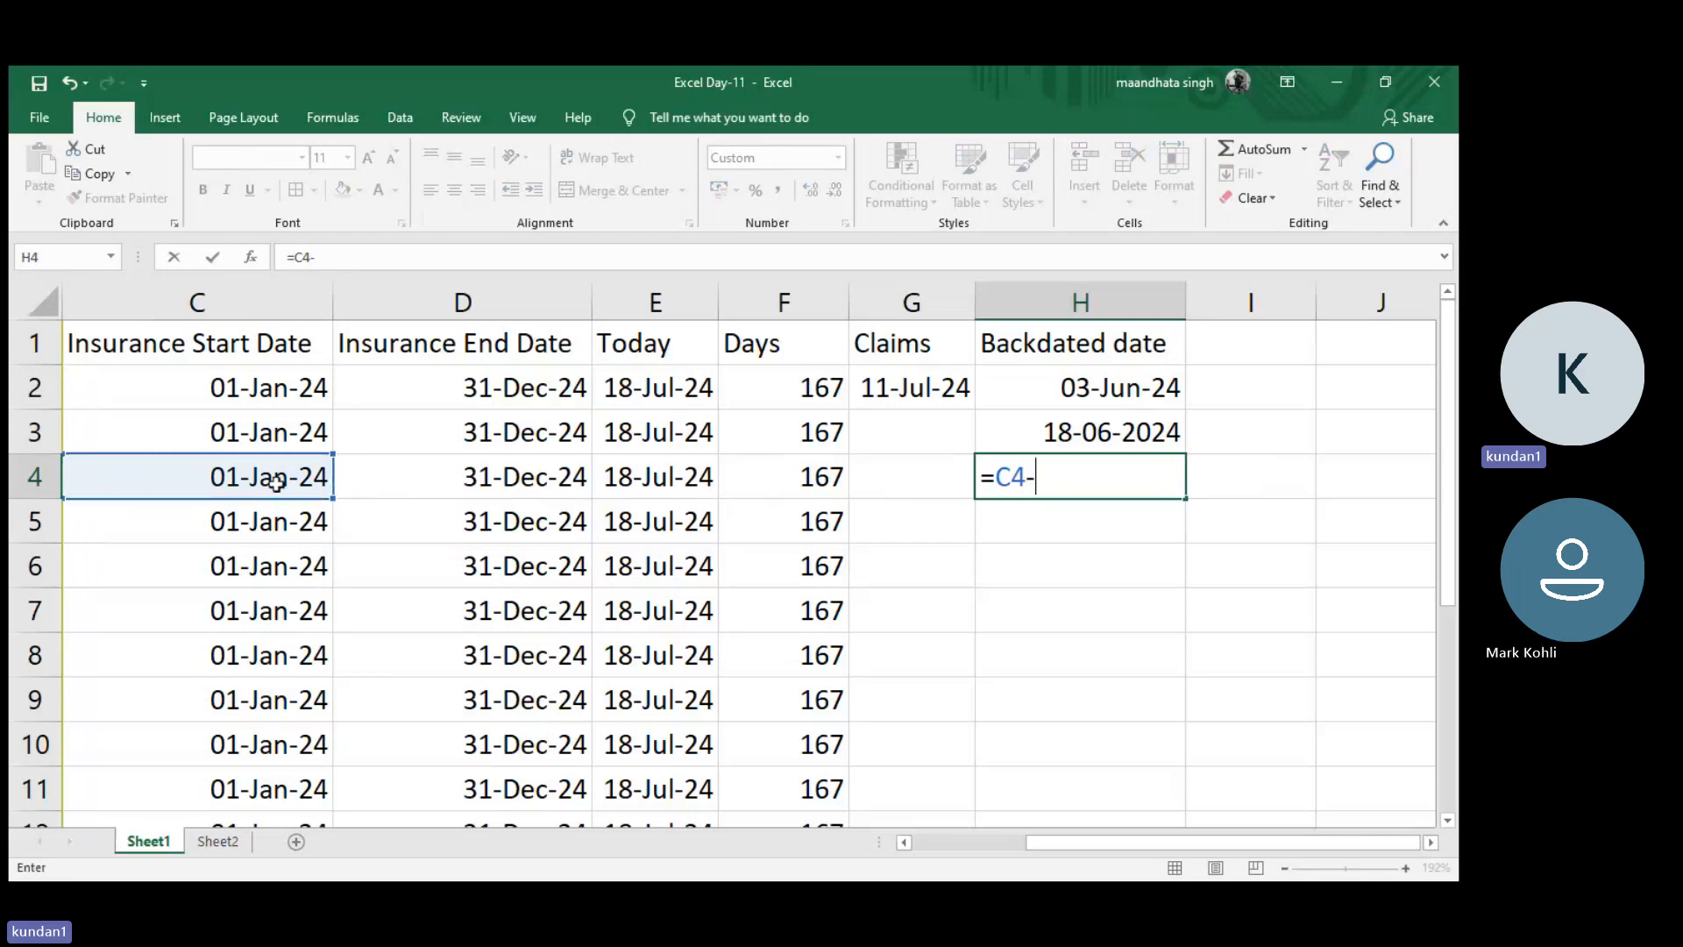
text(15)
key(Return)
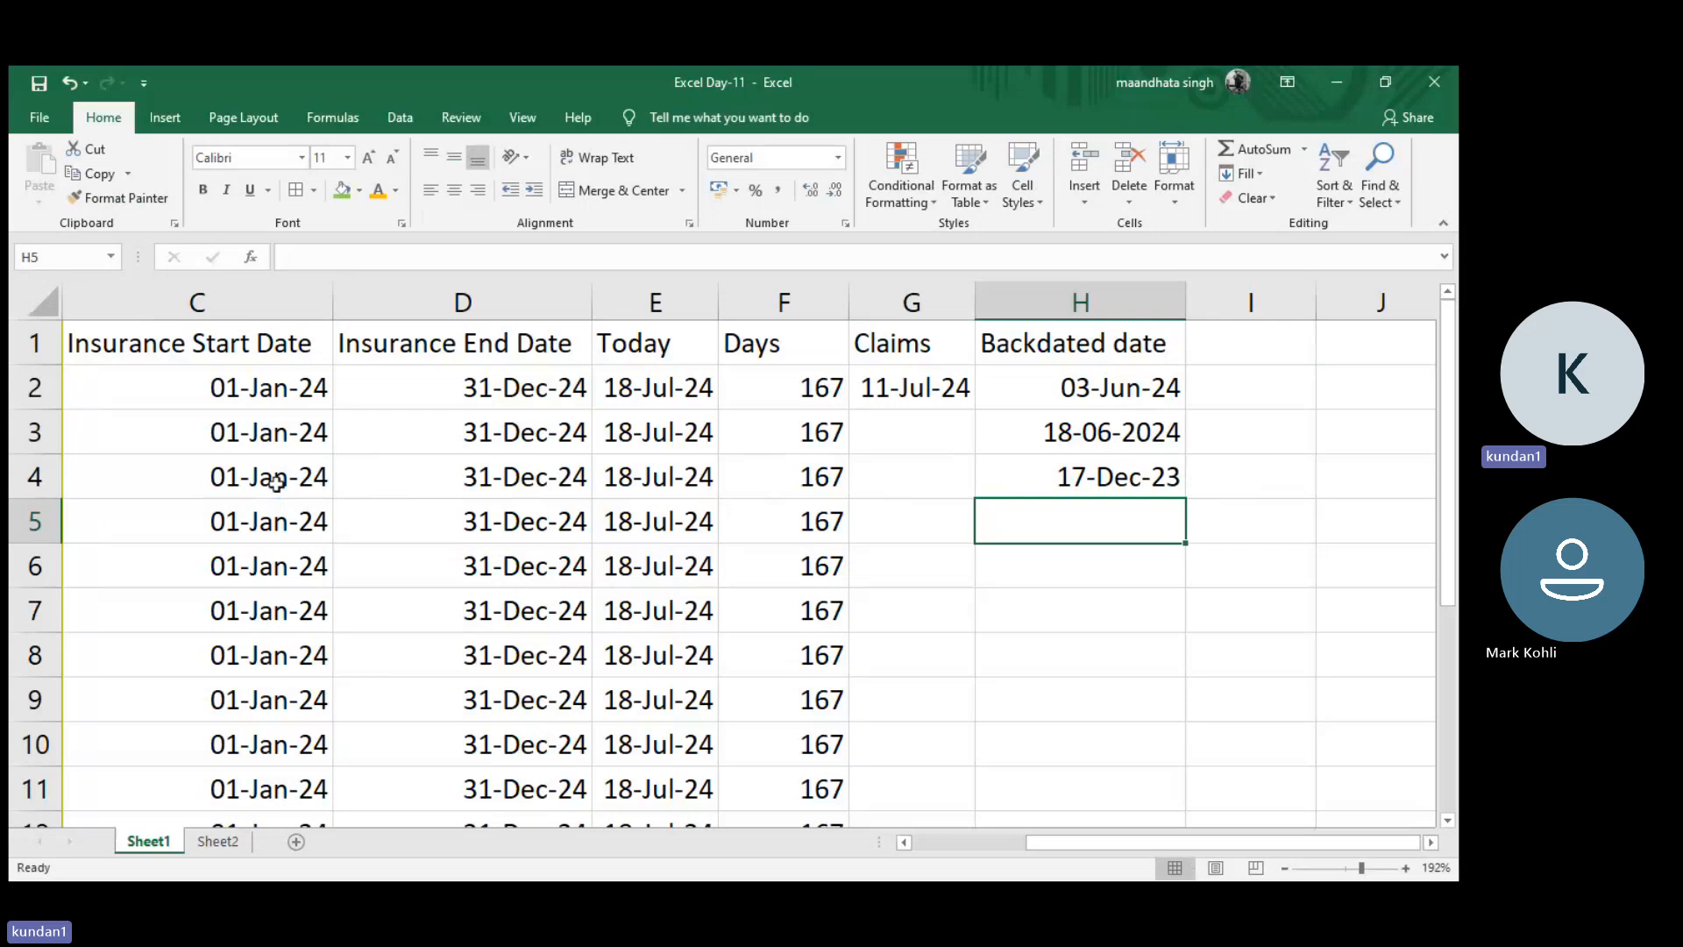
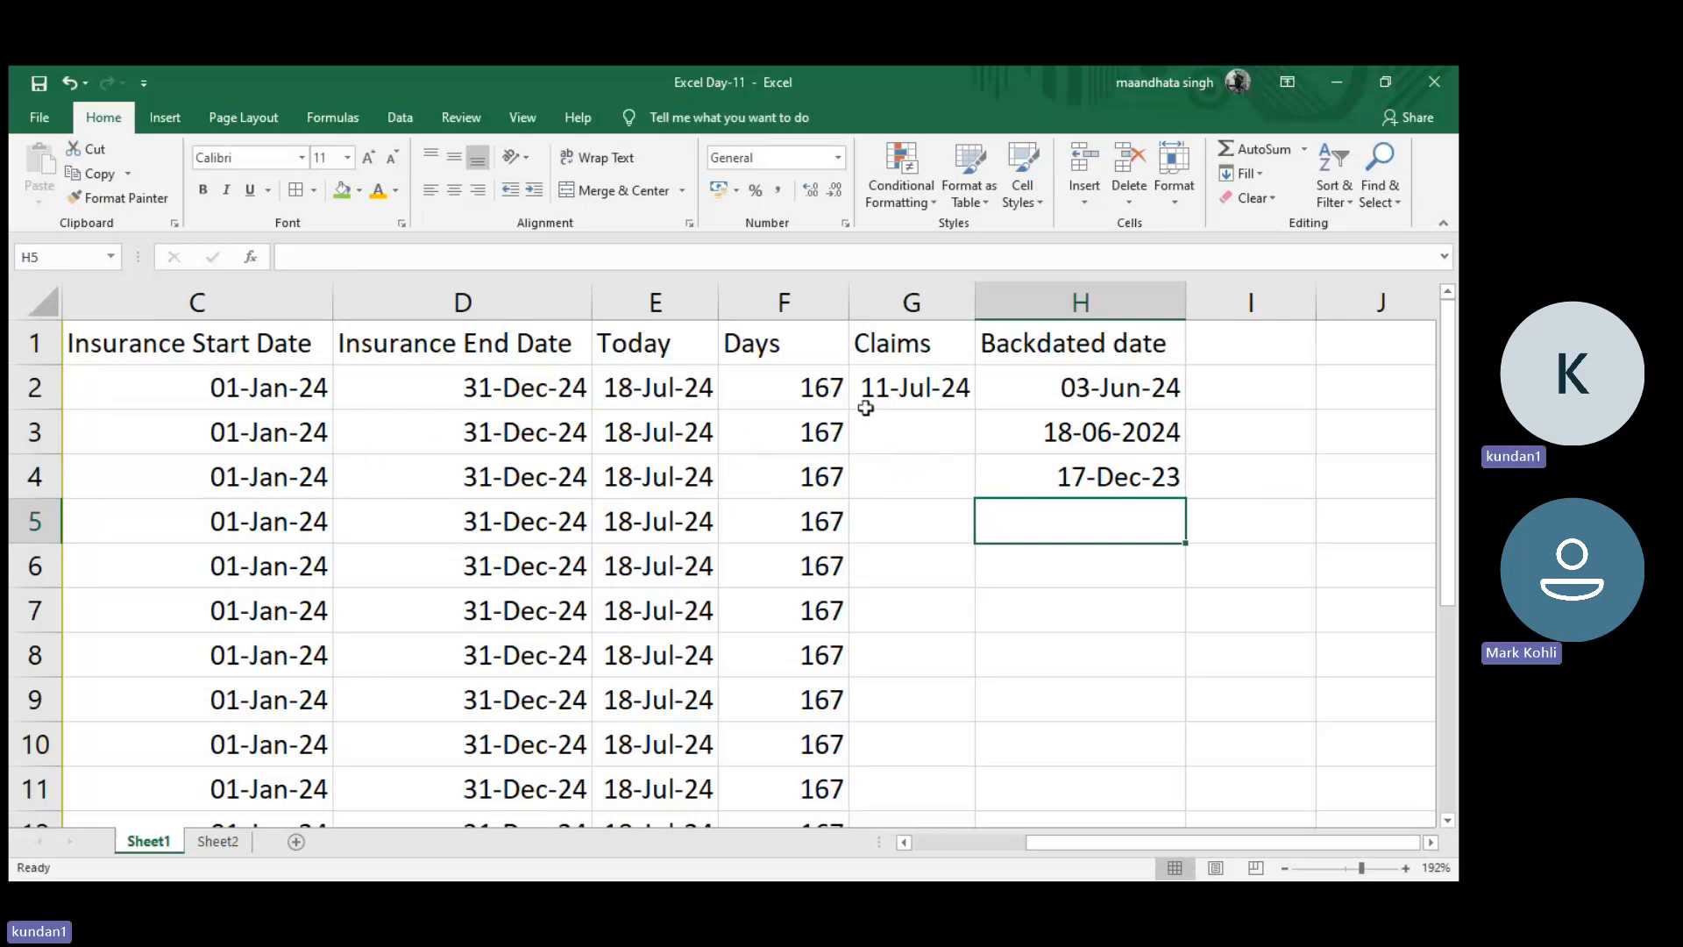
- Add the column heading "fowarddated date" in I1 and fit column I's width to it
click(821, 347)
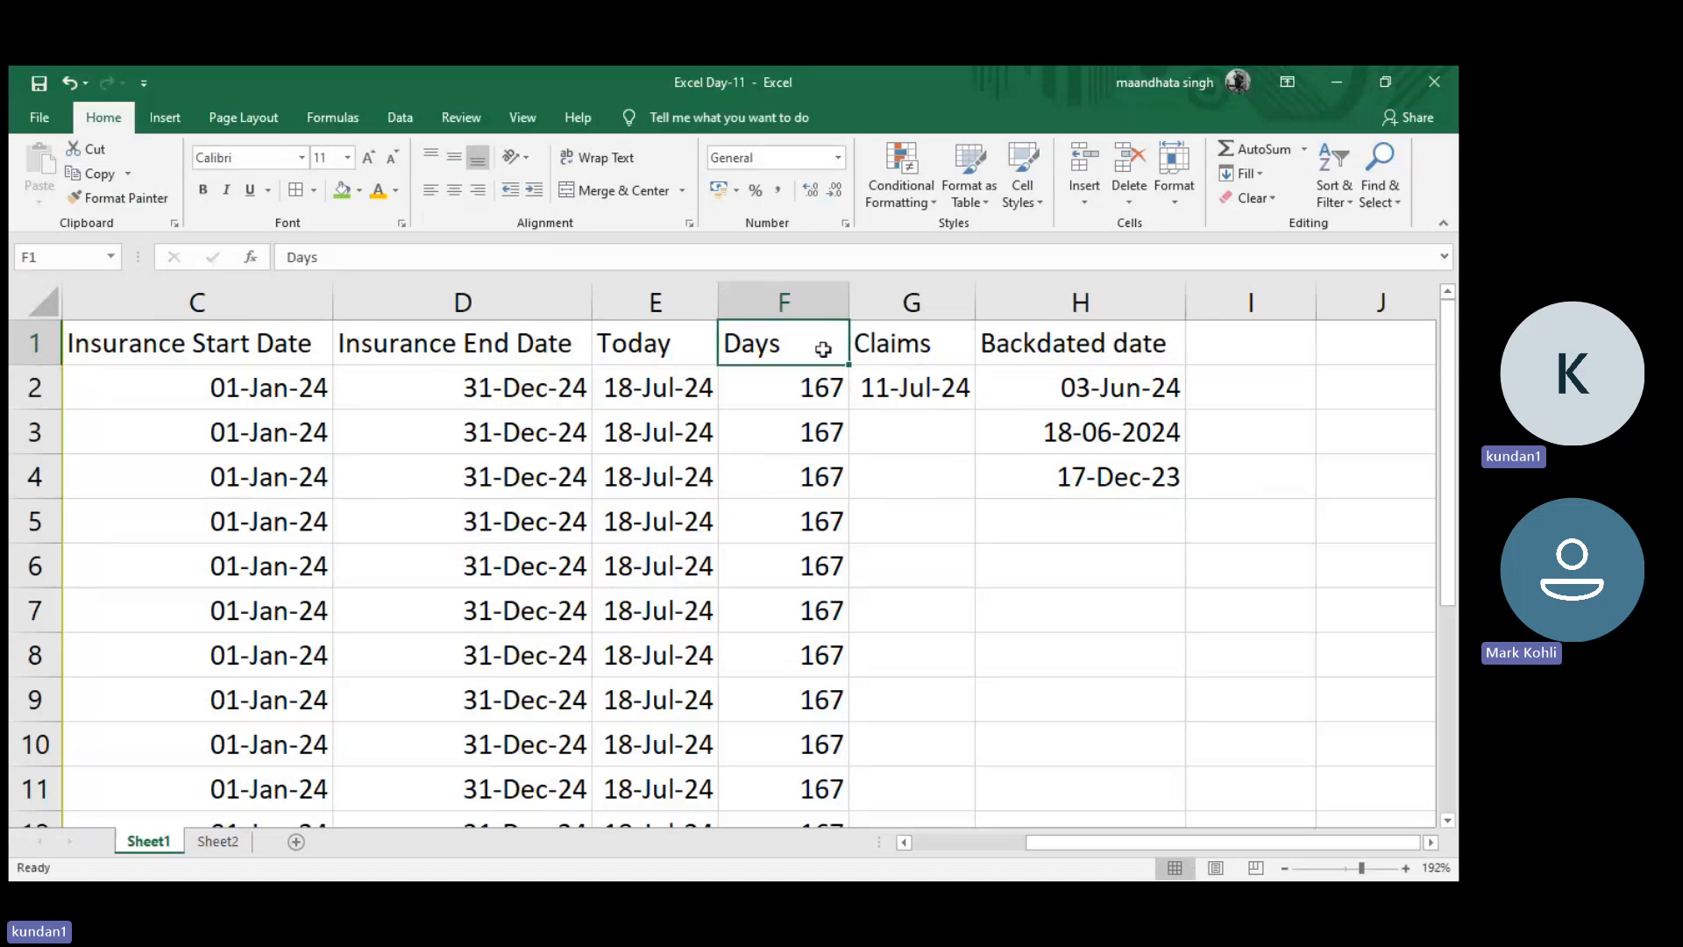
click(1276, 355)
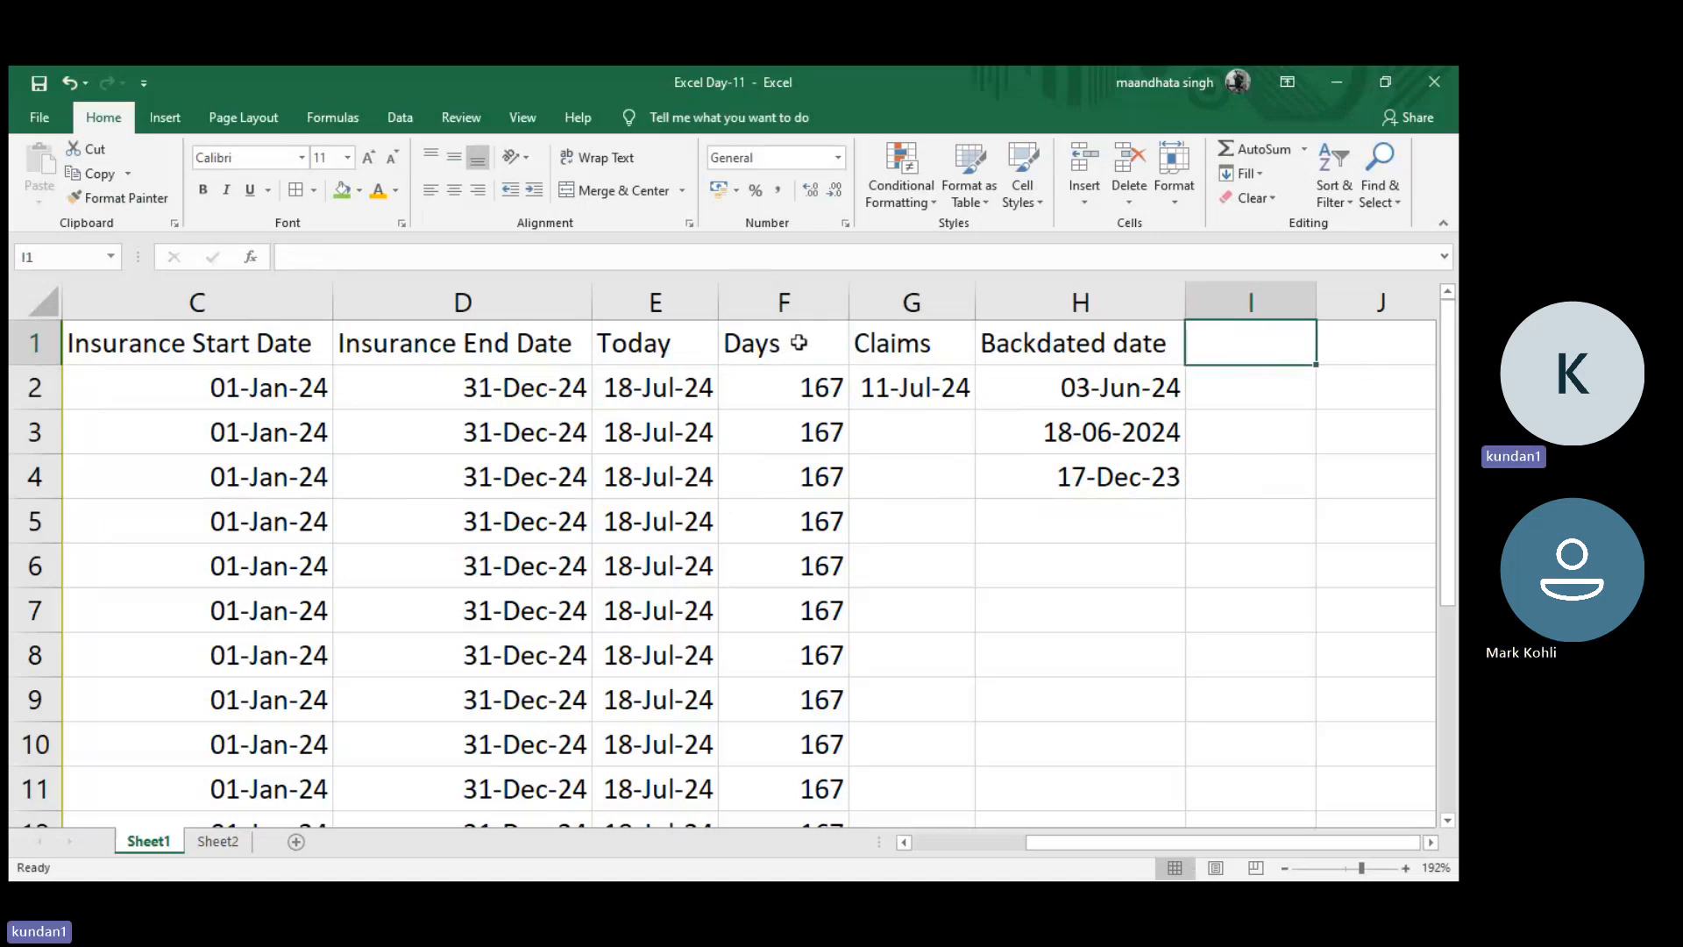
drag(798, 343, 775, 698)
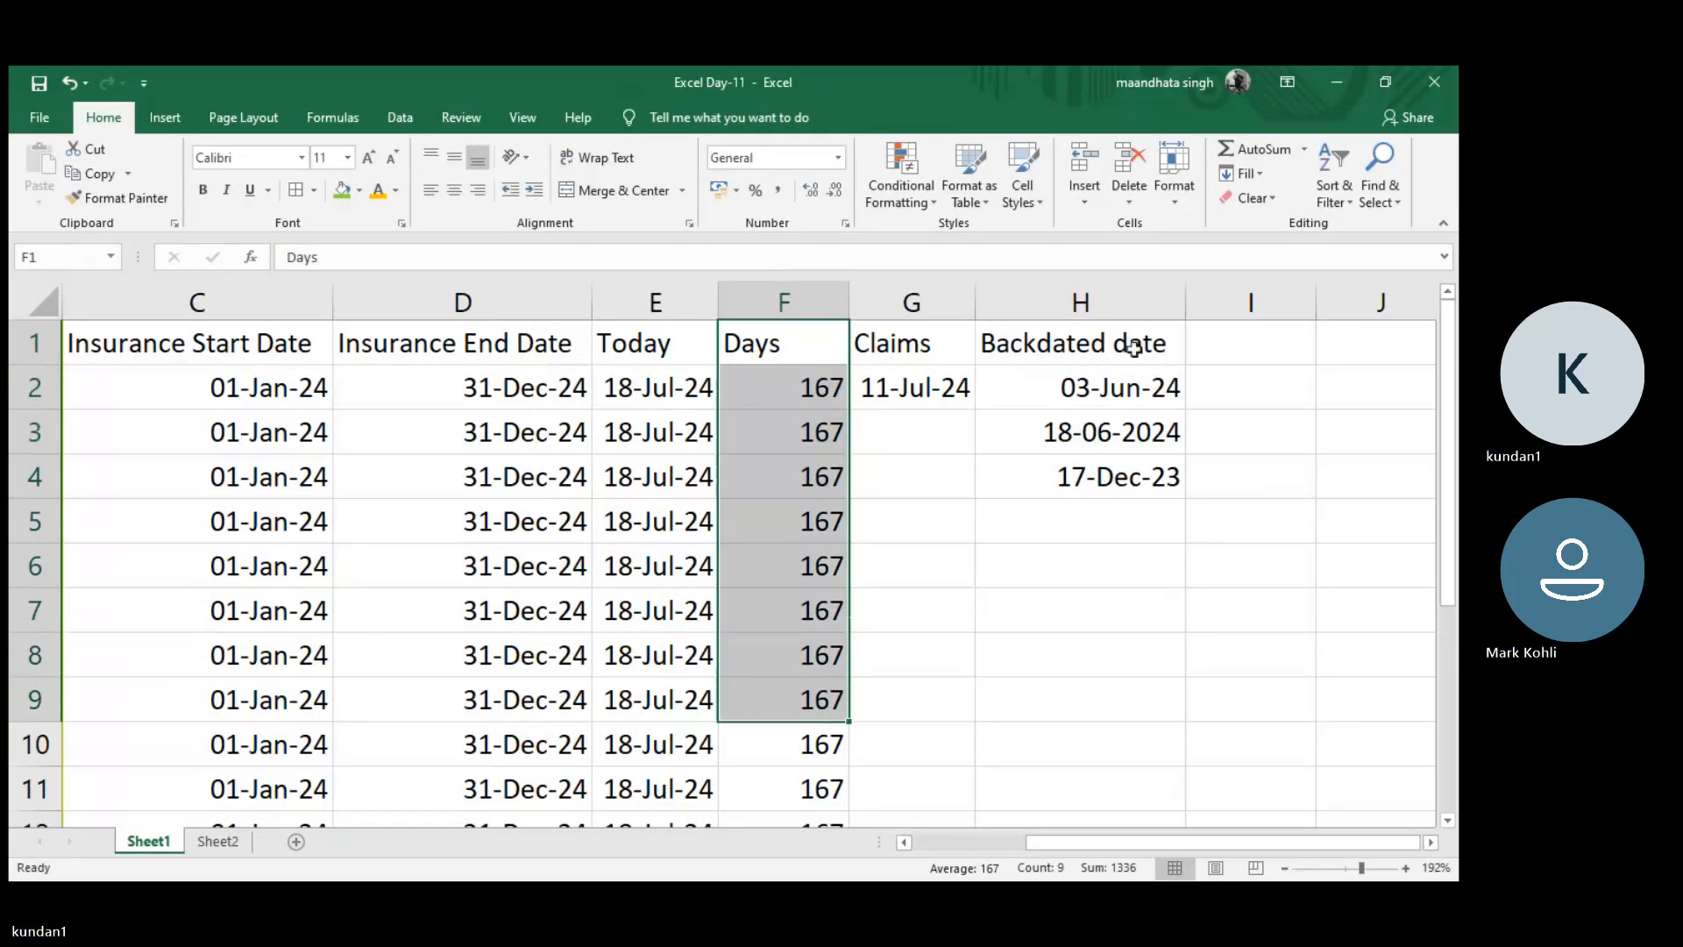
click(1233, 340)
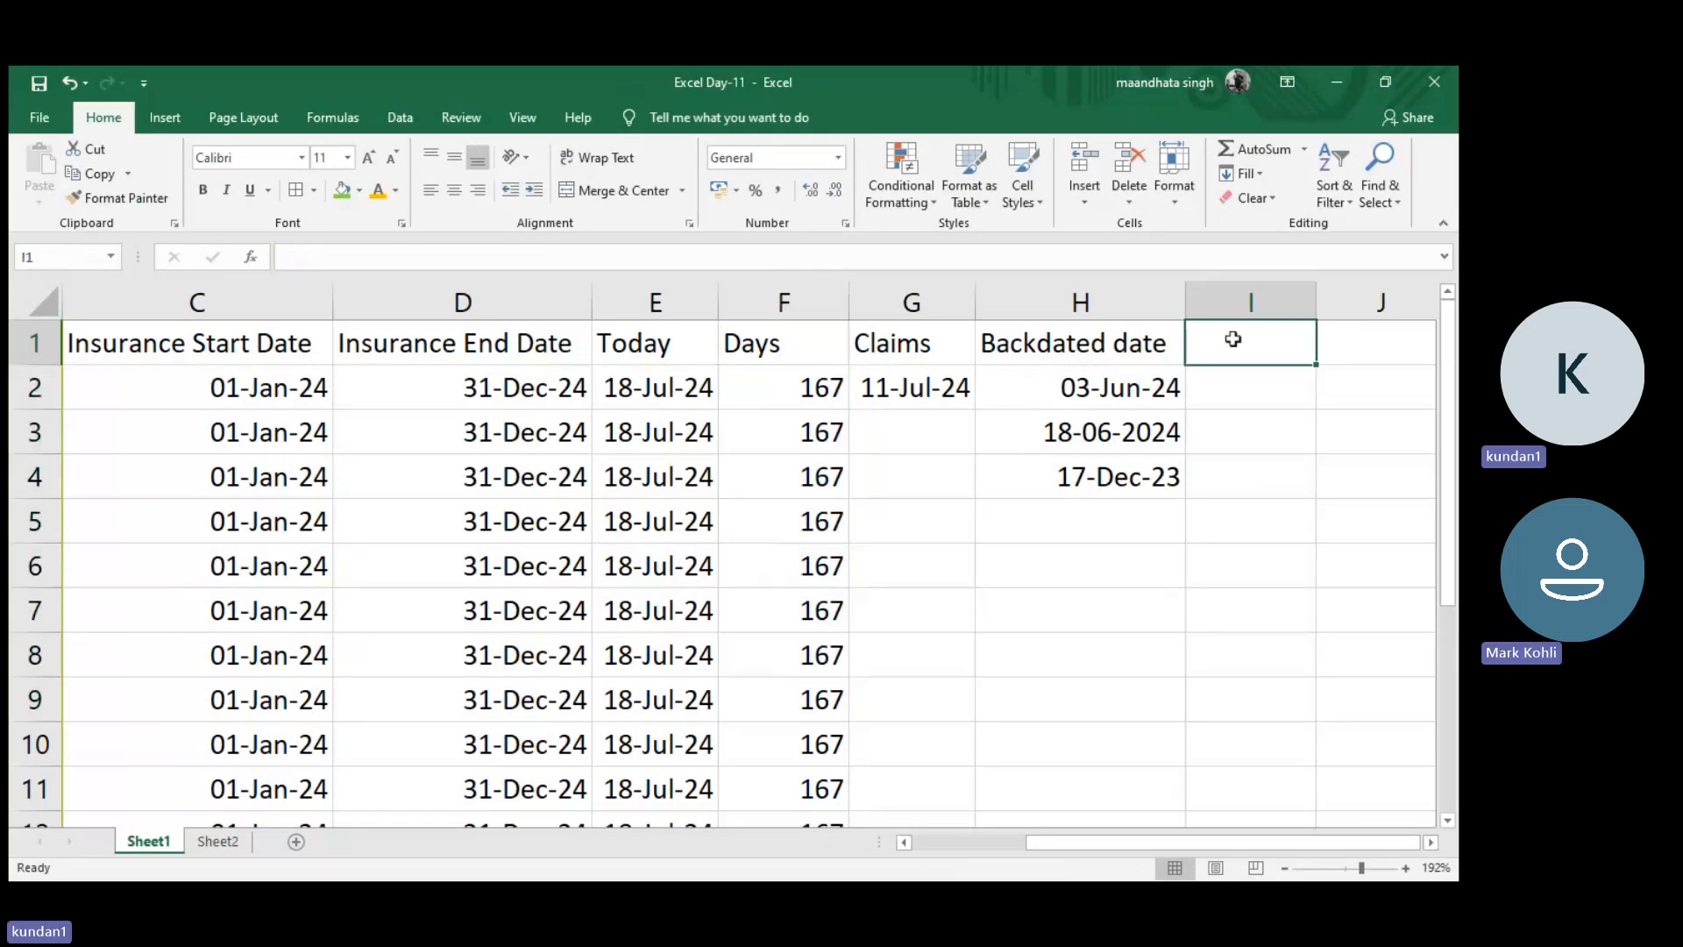
text(fo)
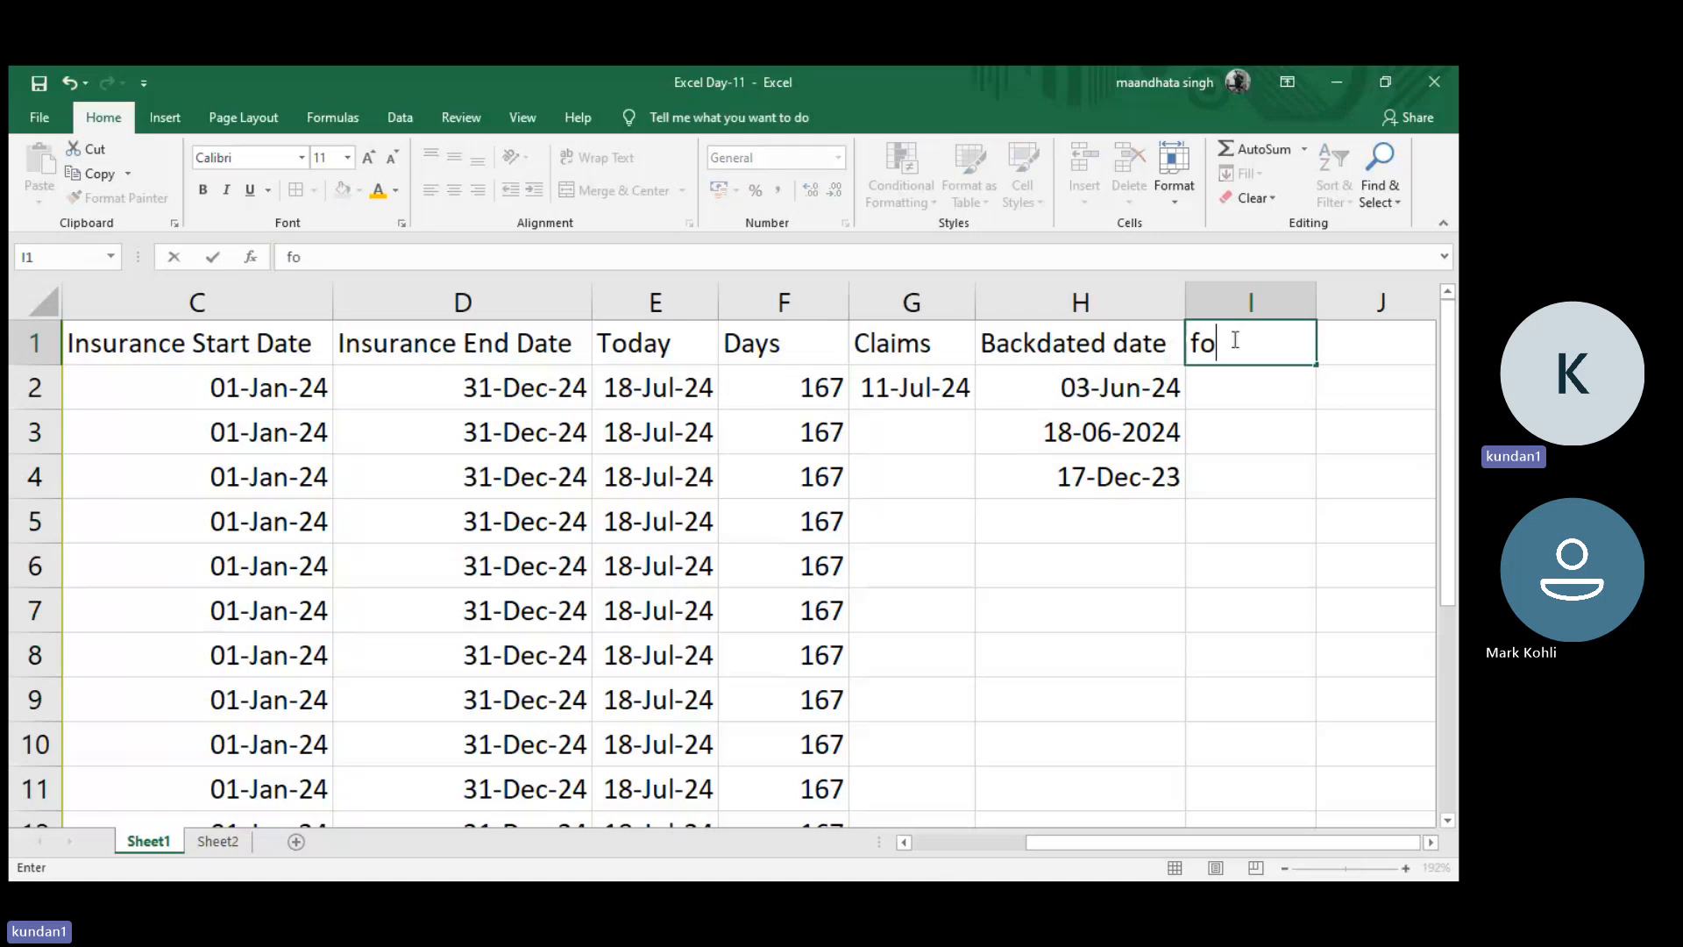
text(wardated)
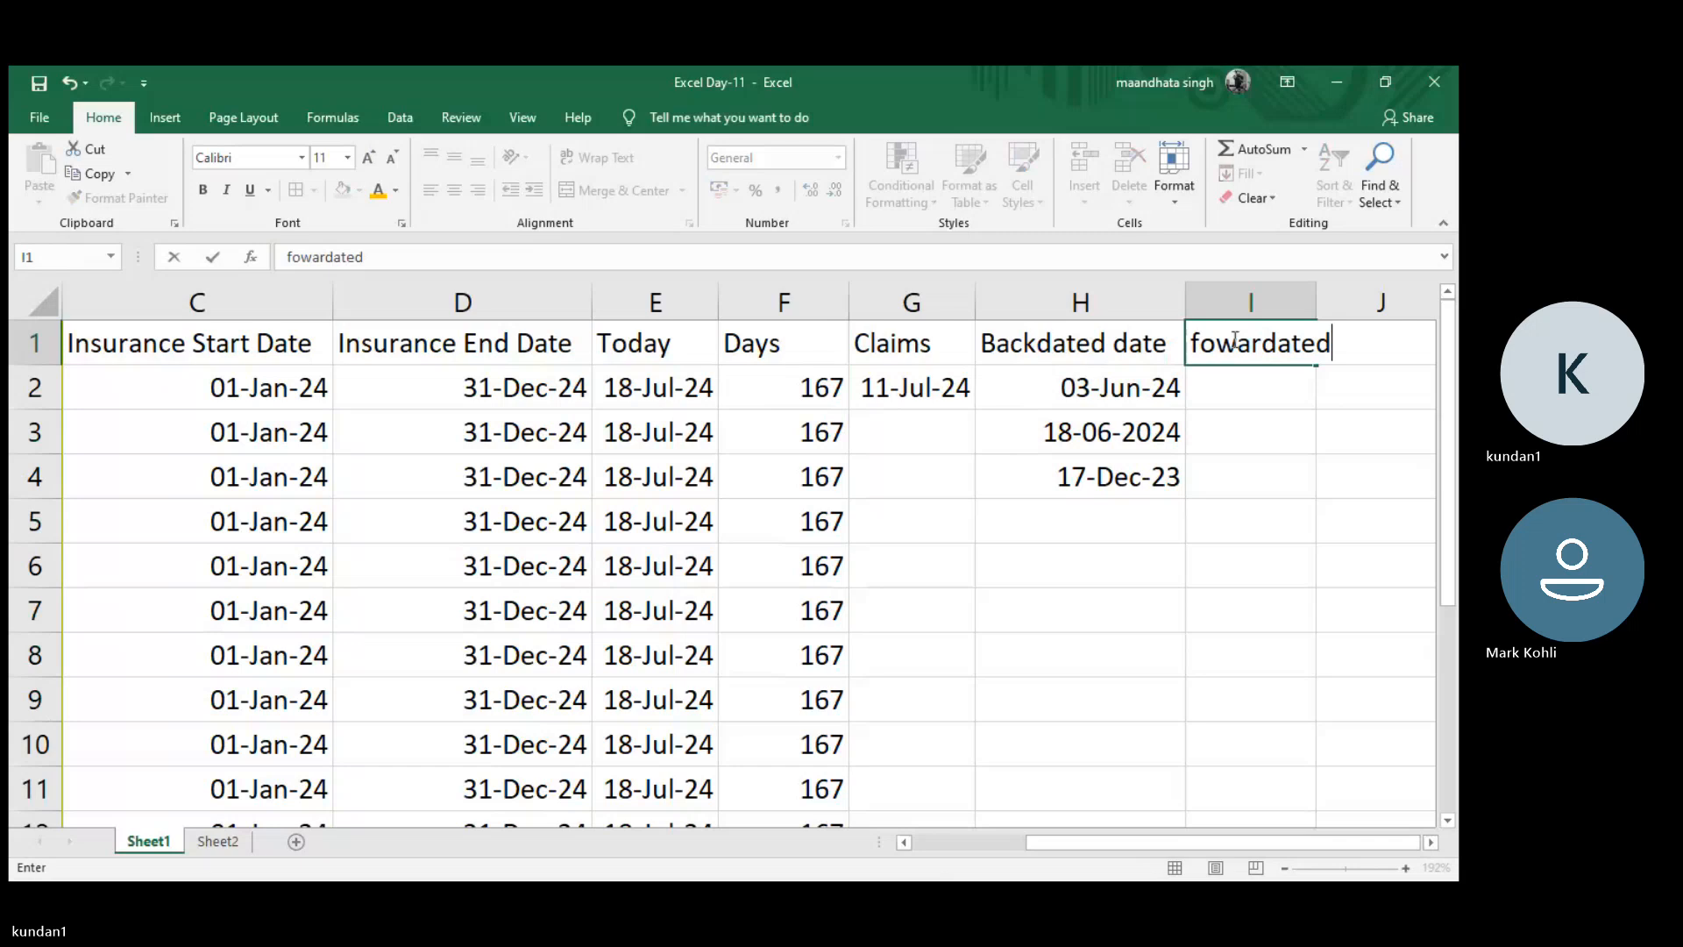
key(BackSpace)
key(BackSpace)
key(BackSpace)
key(BackSpace)
text(dated date)
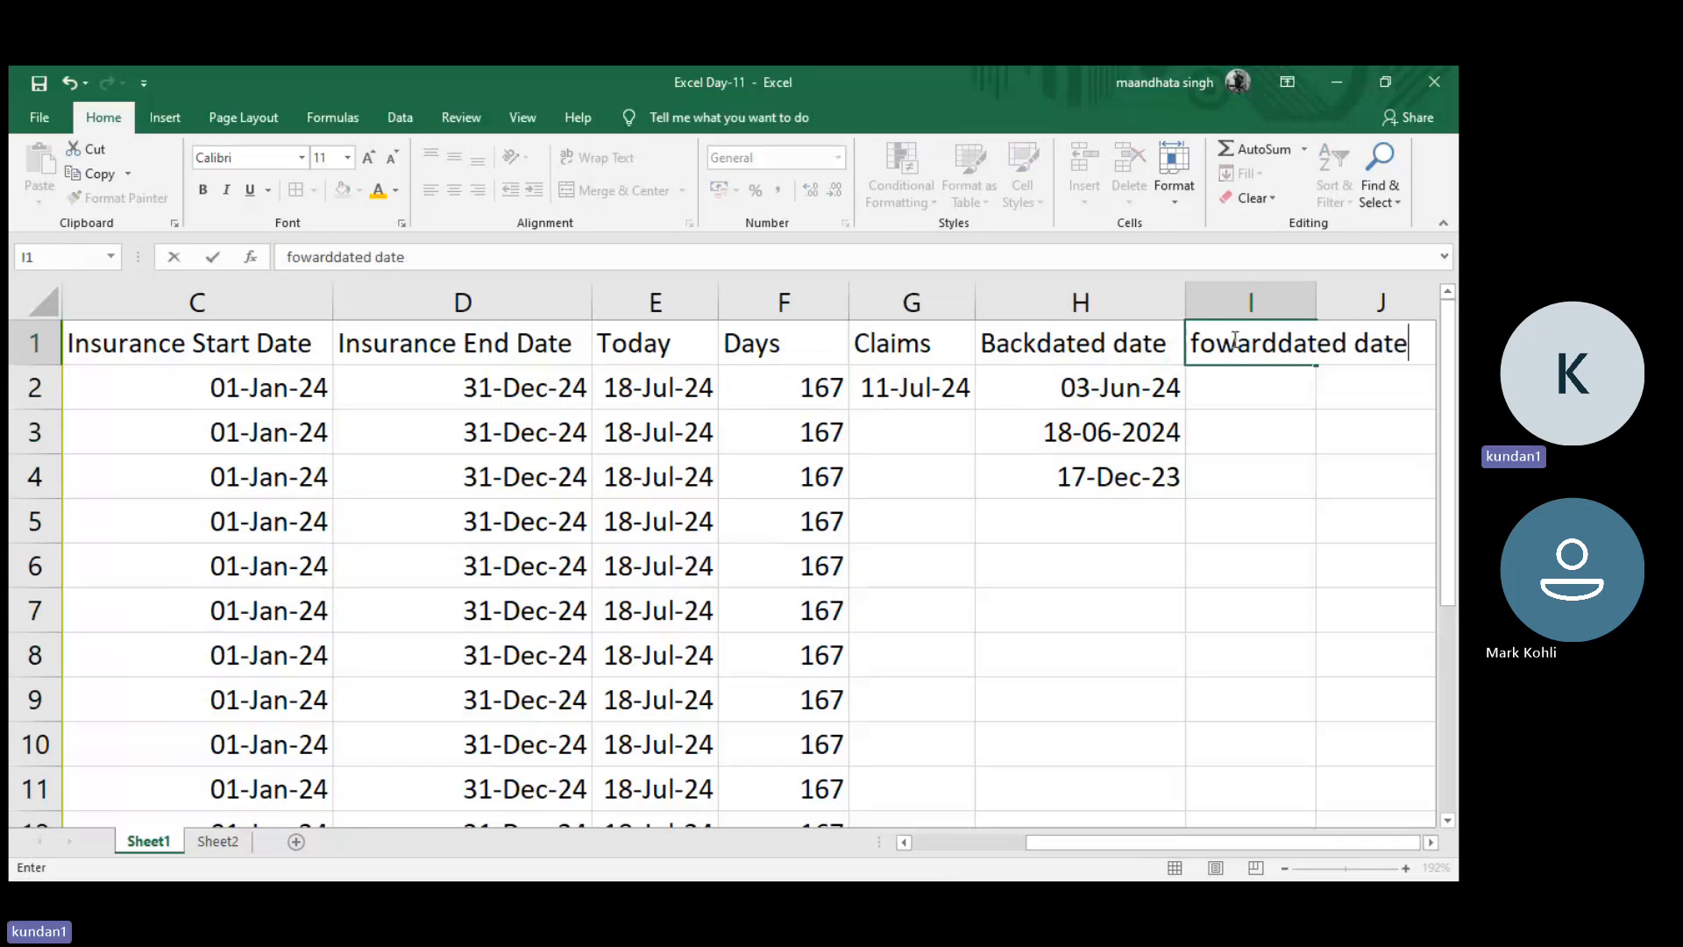
key(Return)
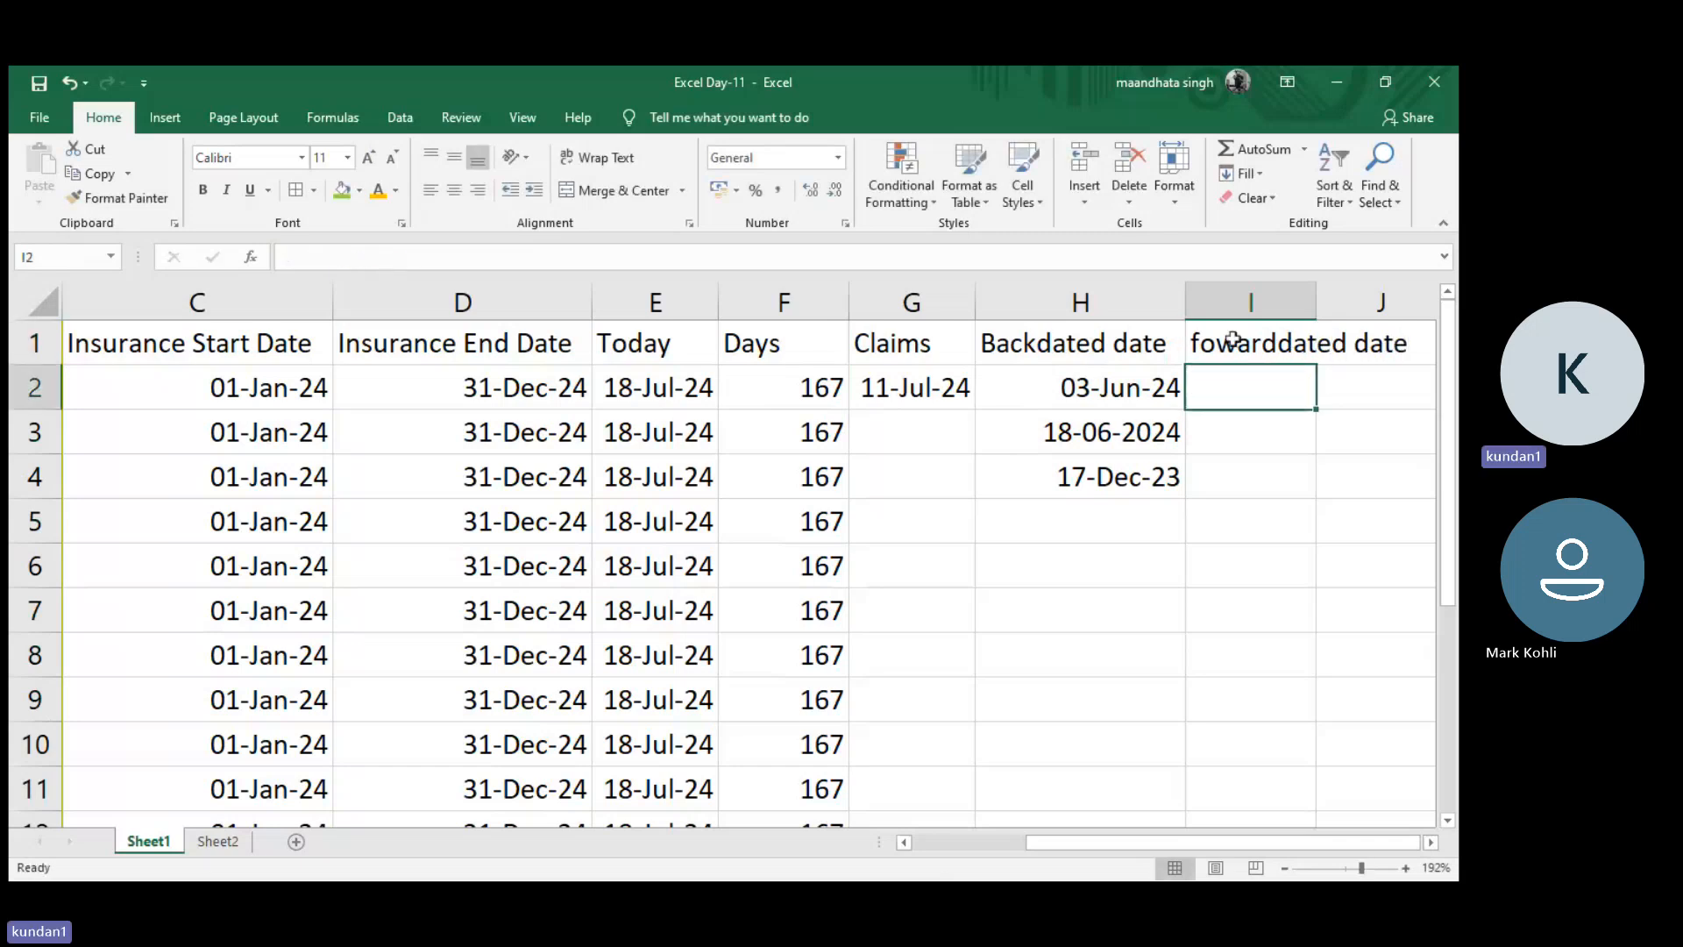
double_click(1316, 301)
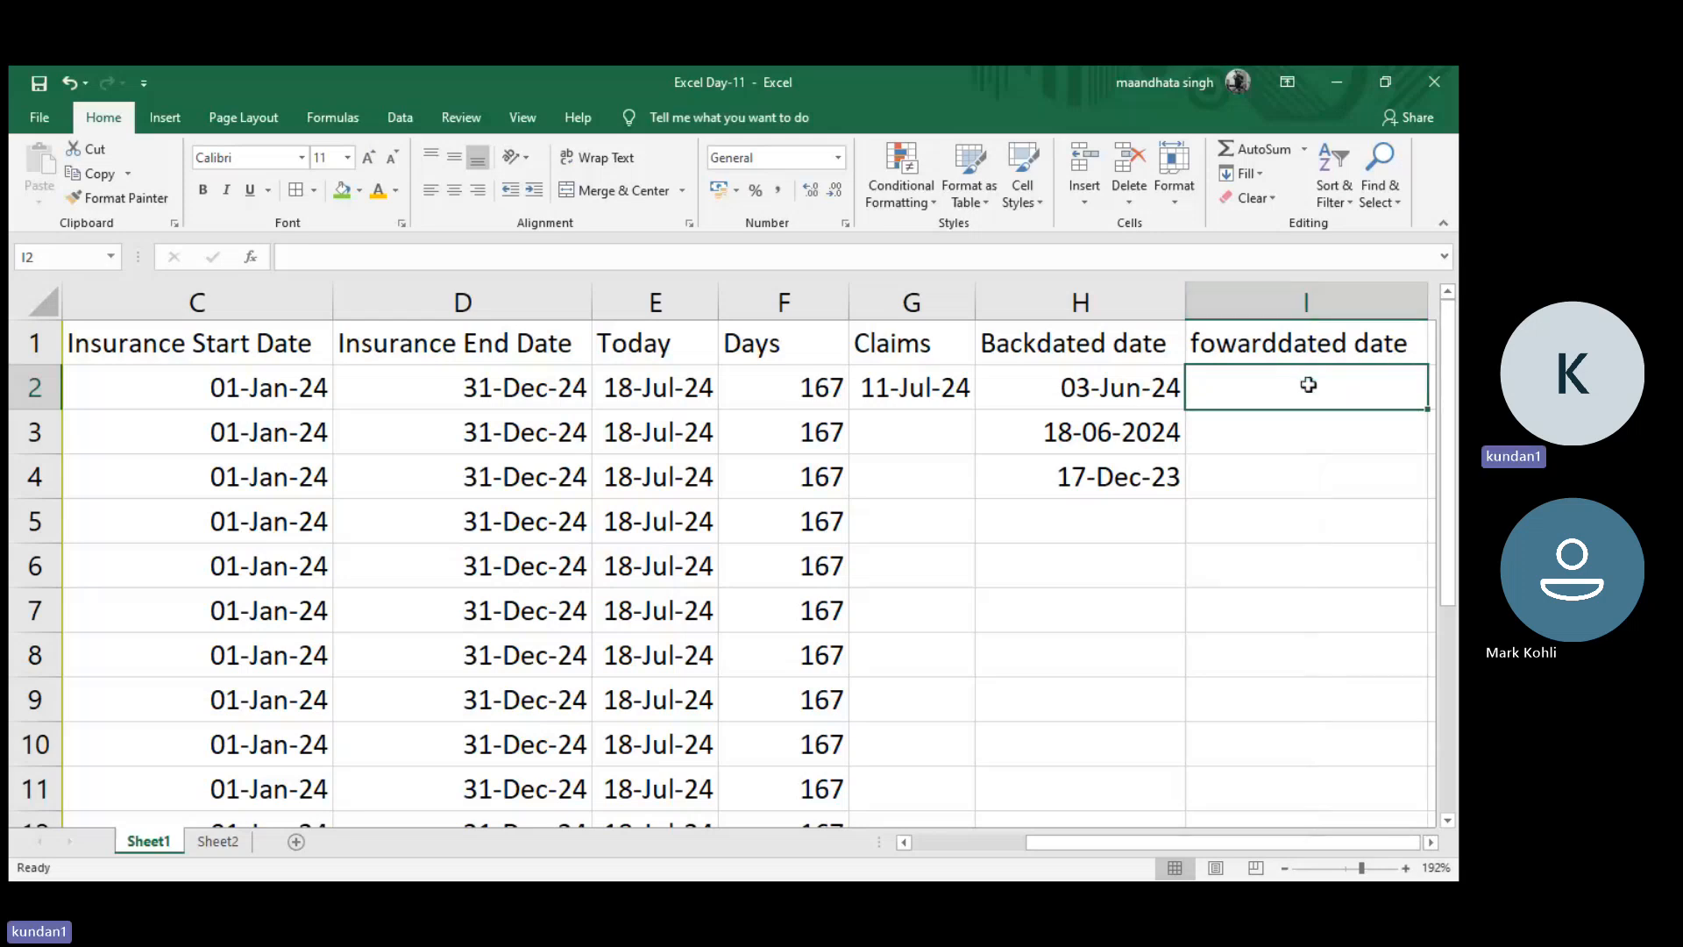
- Reorder the worksheets so that Sheet2 comes before Sheet1, and return to Sheet1
scroll(1307, 383, right, 5)
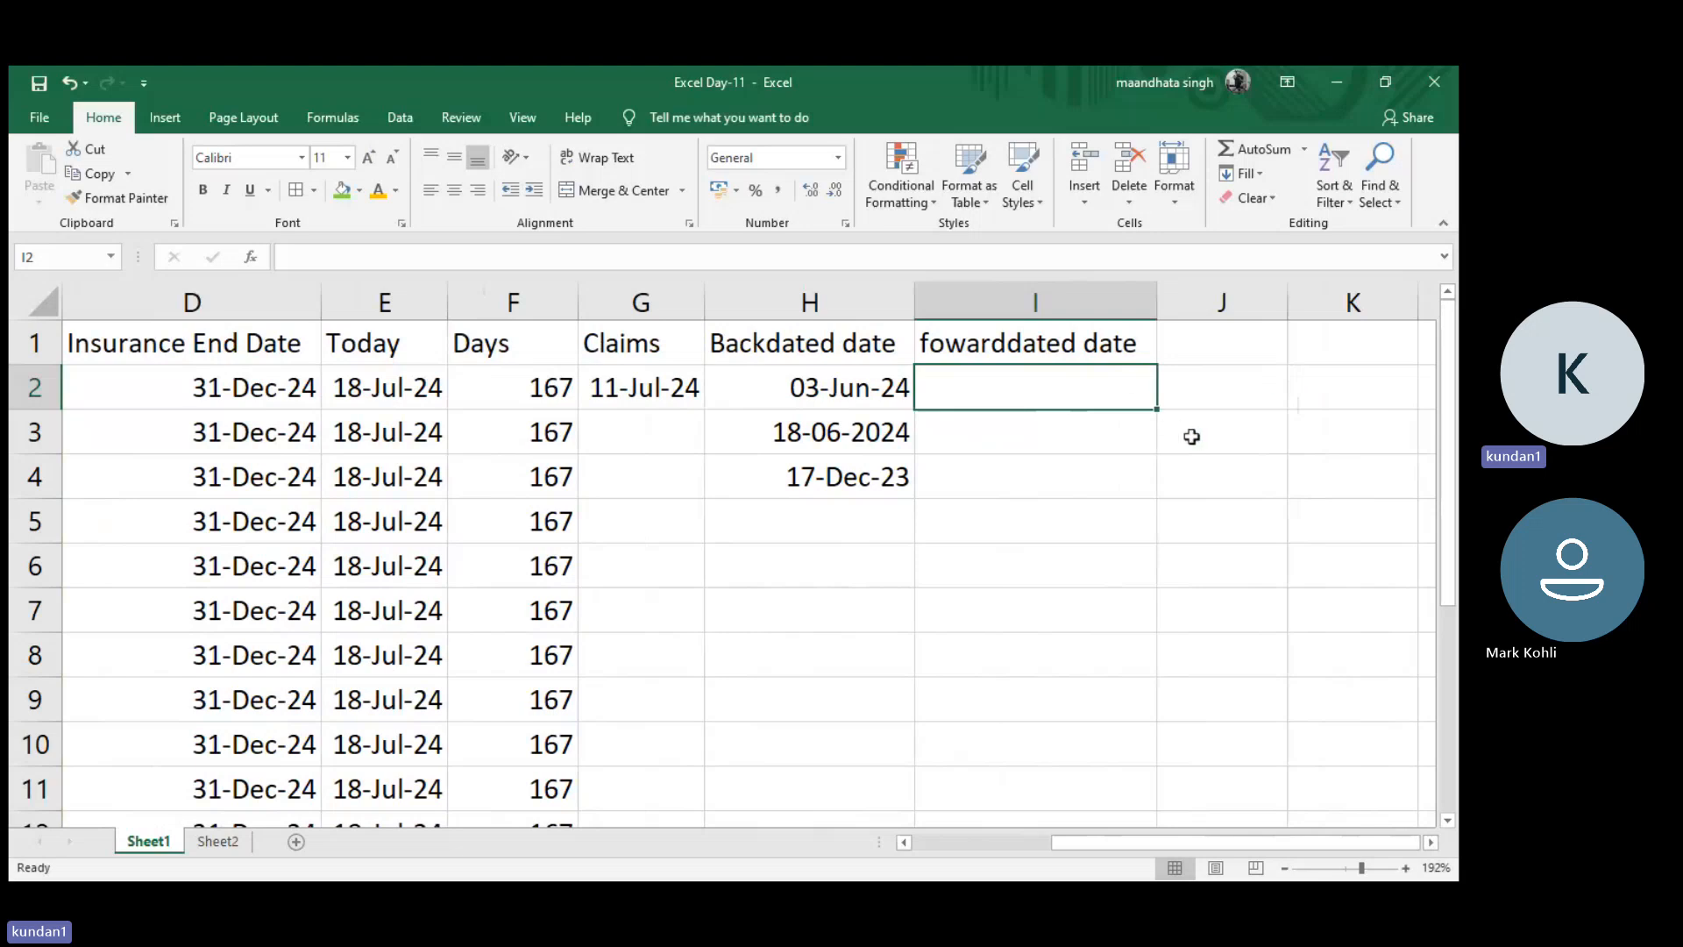
scroll(1212, 432, left, 7)
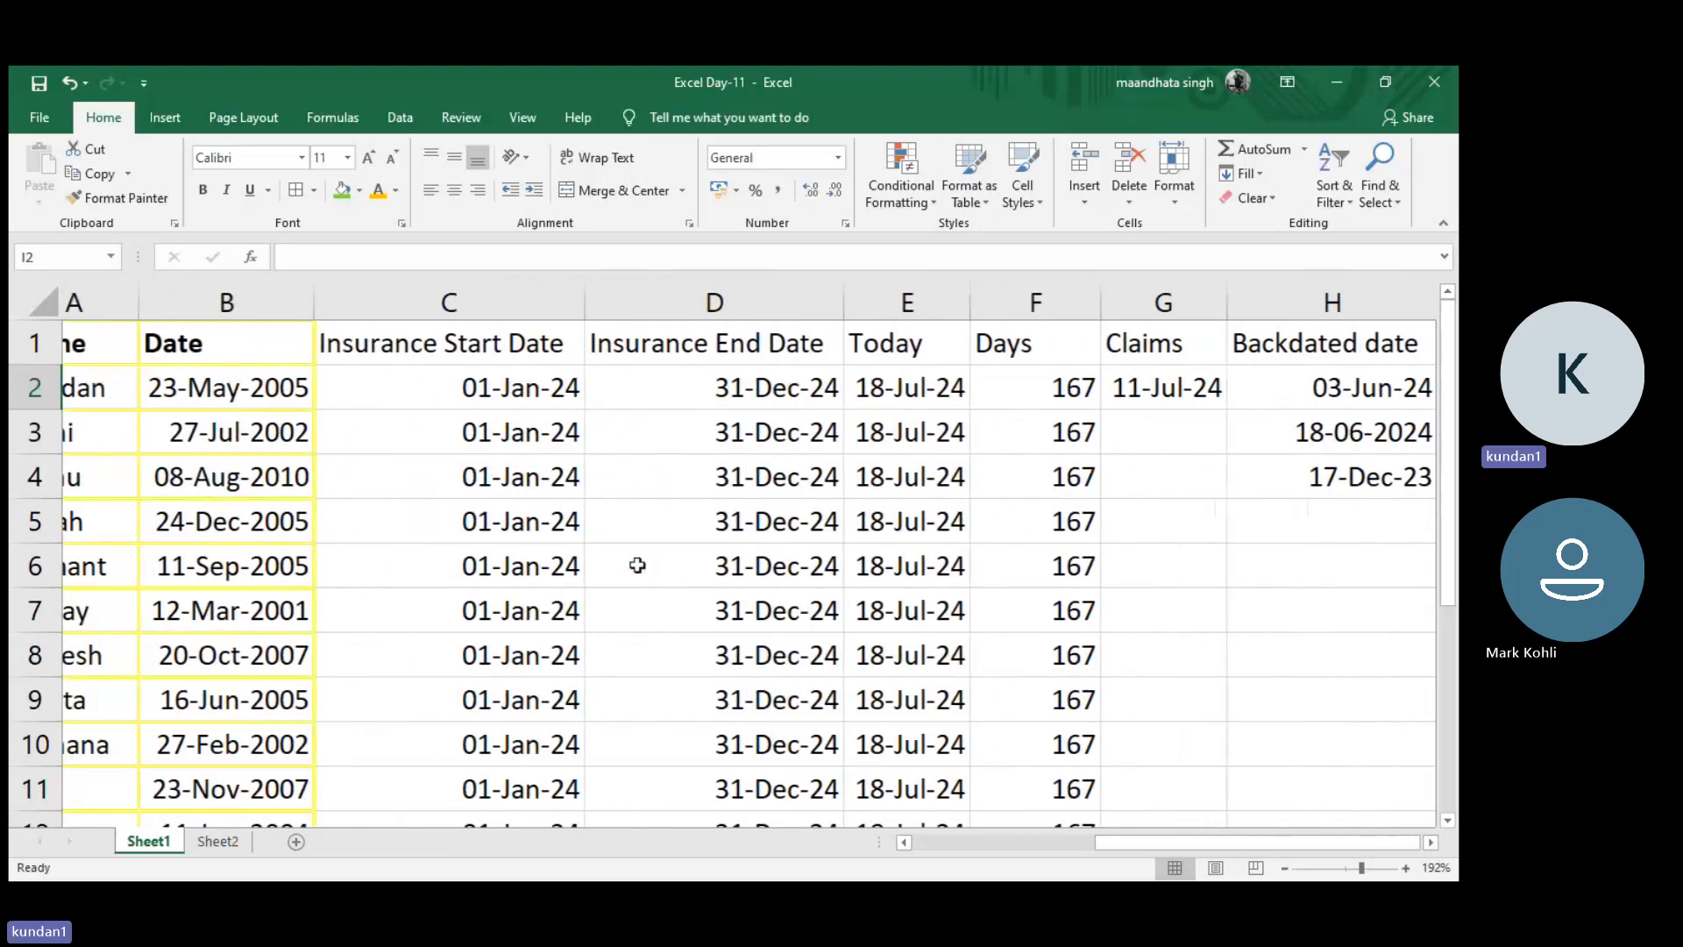
click(217, 842)
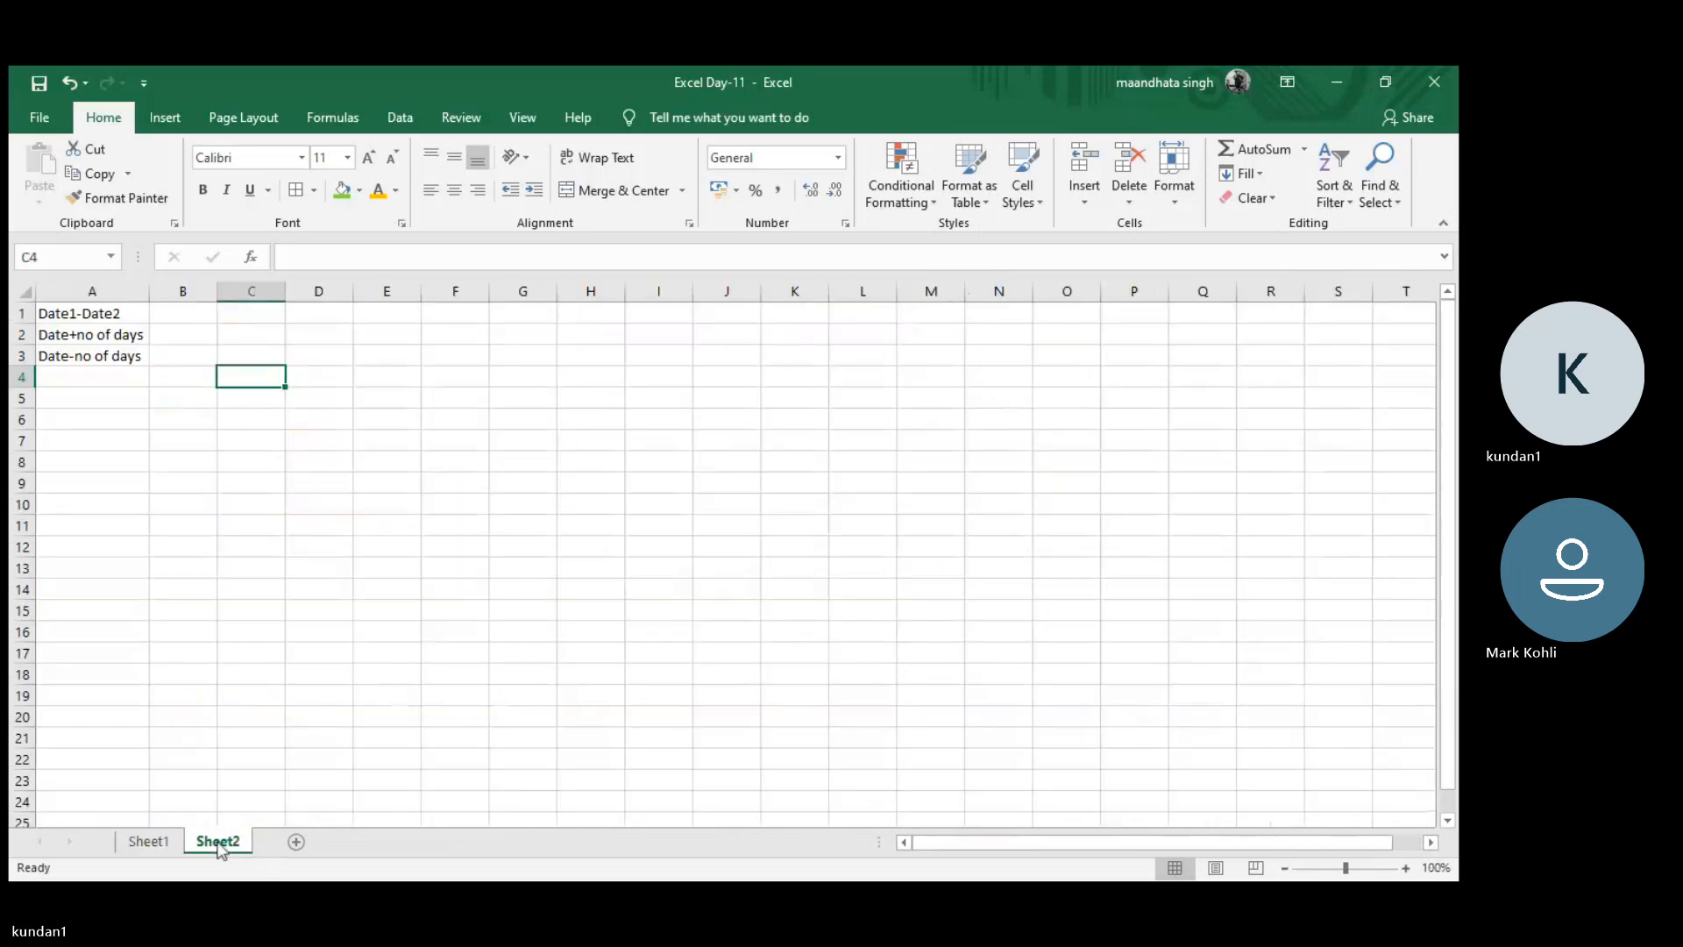
click(145, 843)
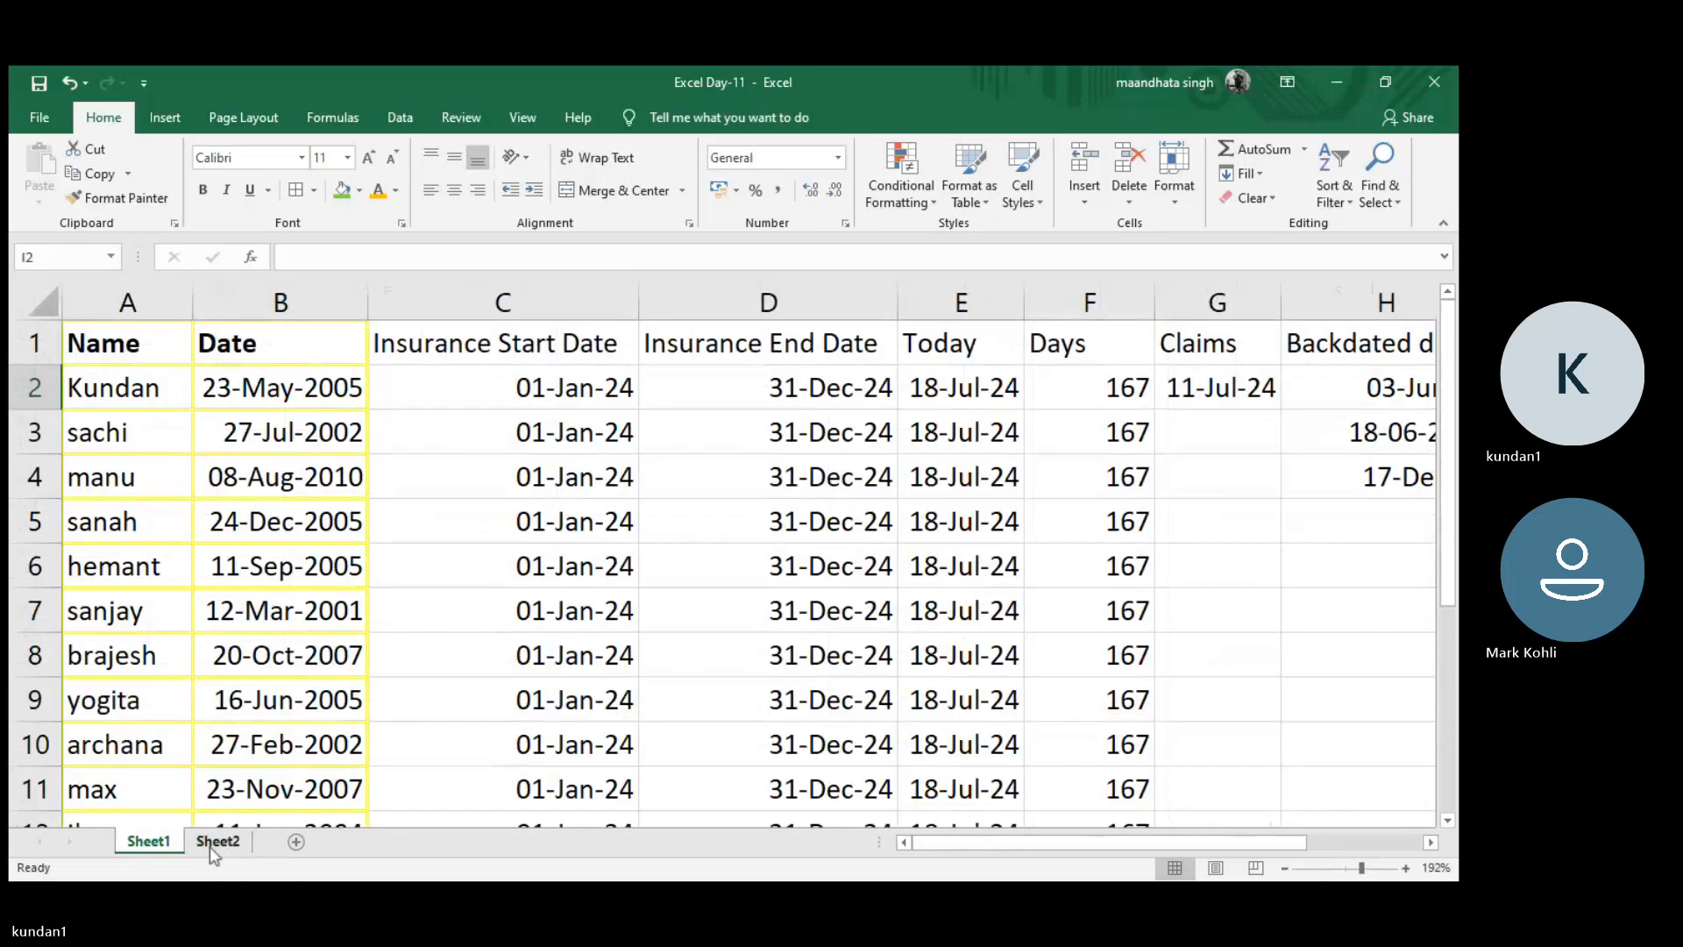
drag(209, 845, 135, 848)
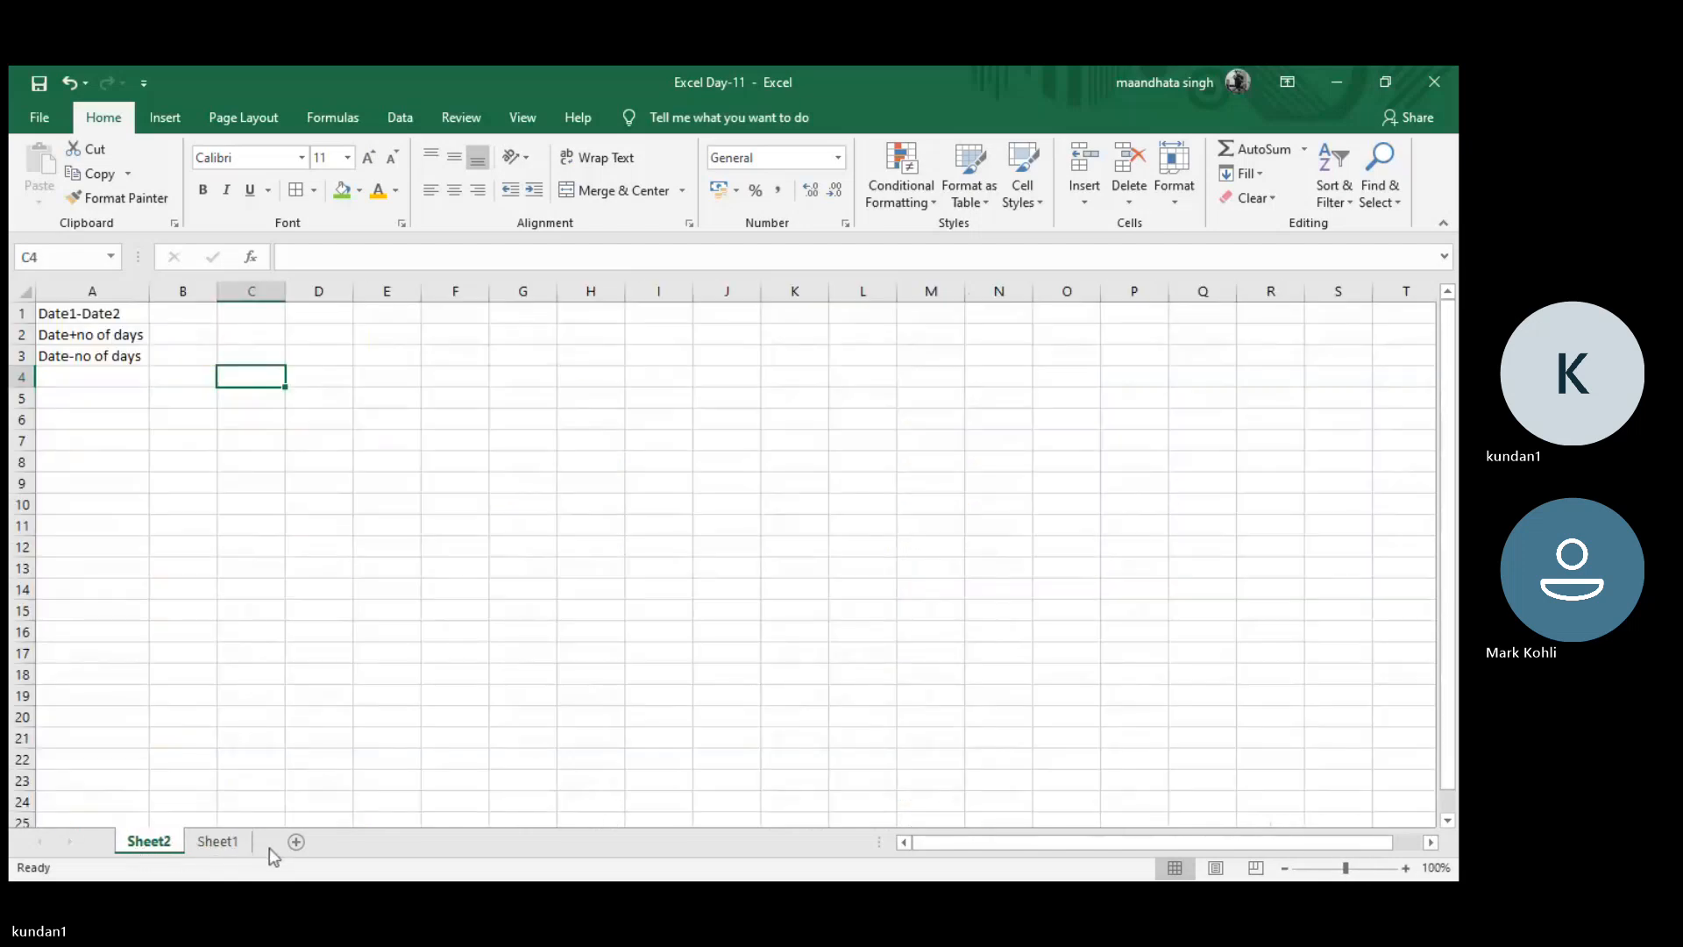
click(220, 847)
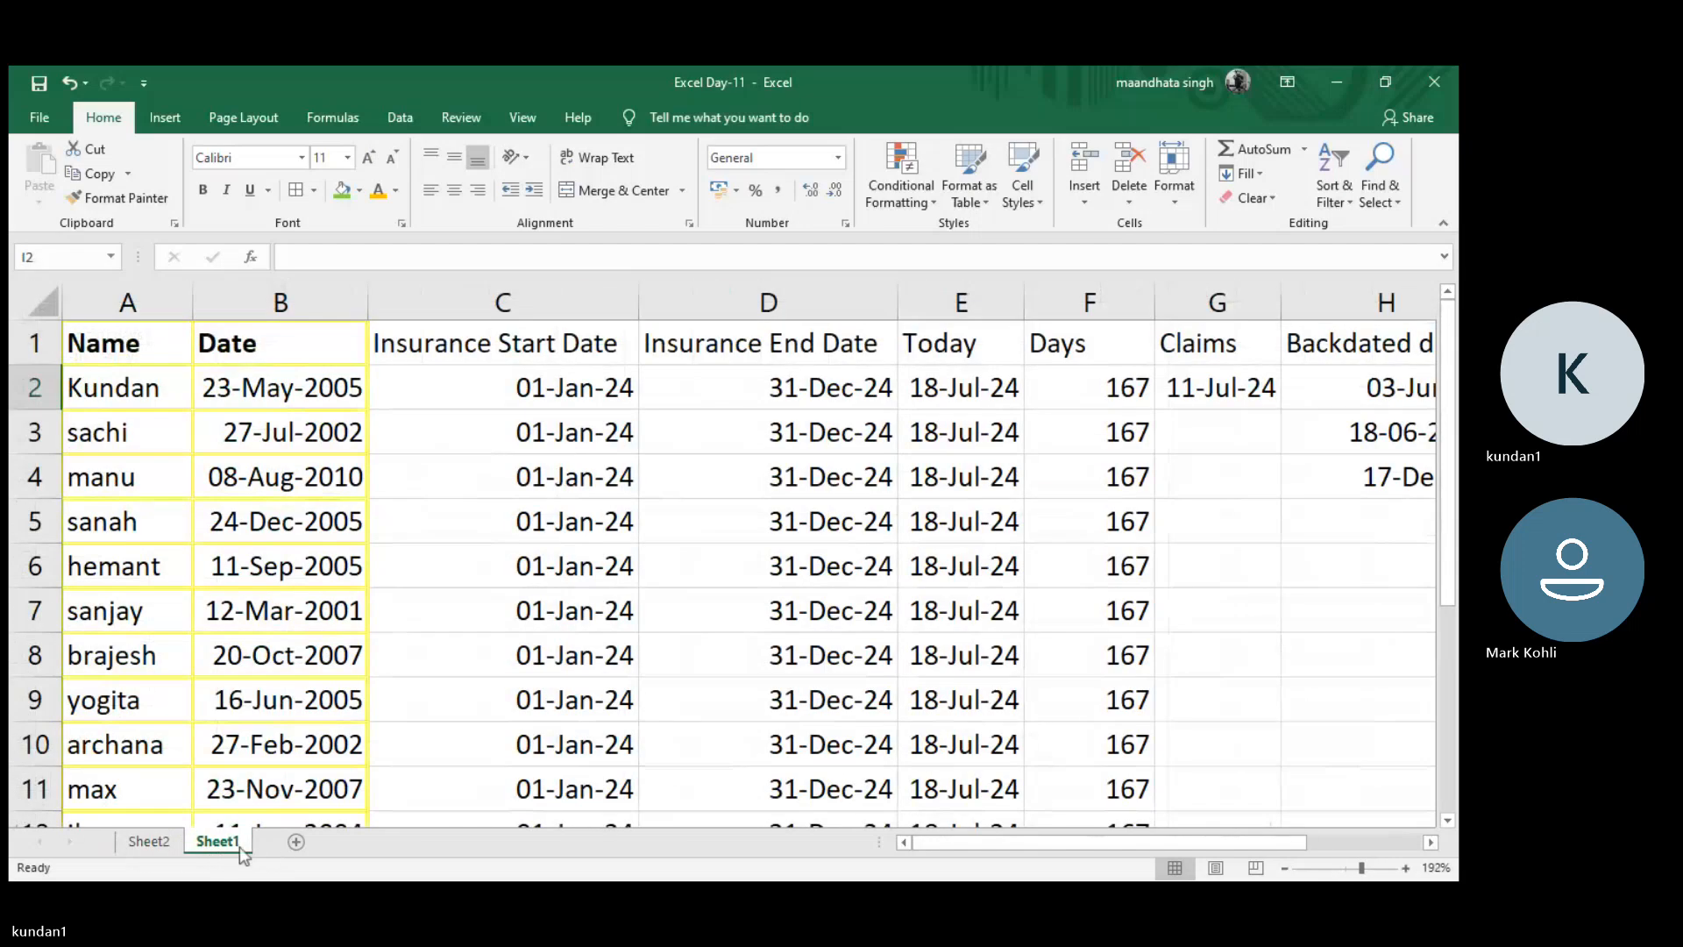
- Insert a new worksheet after Sheet1 and enter the heading "mobile" in D2
click(298, 843)
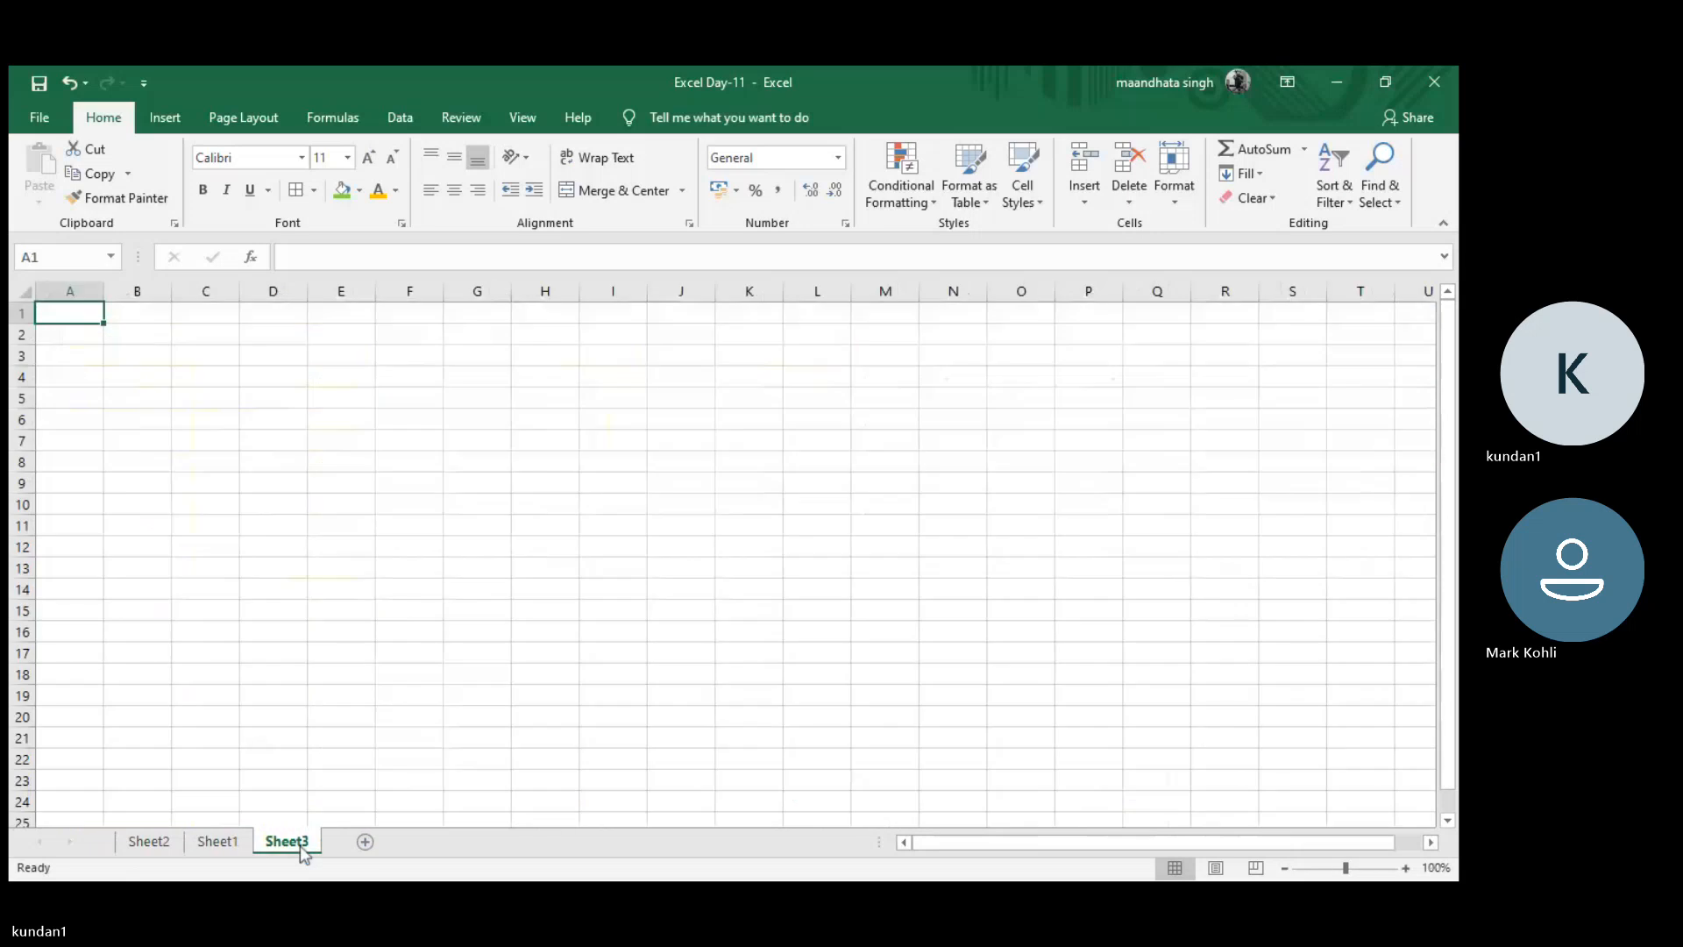
click(305, 344)
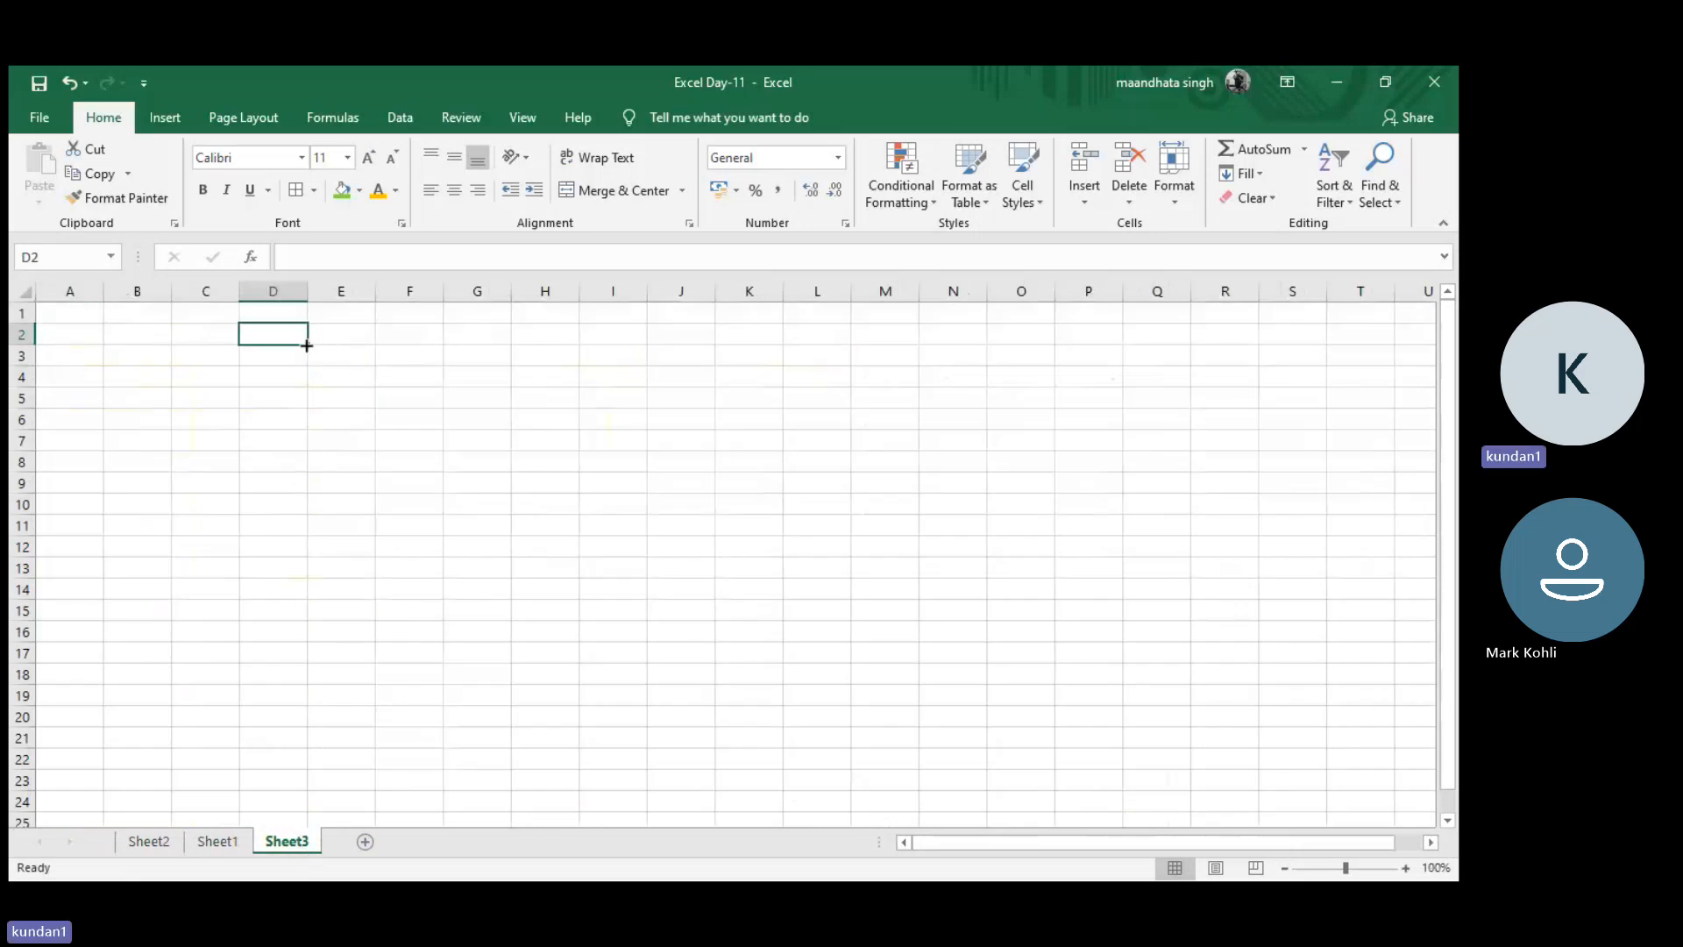
text(moblie)
key(BackSpace)
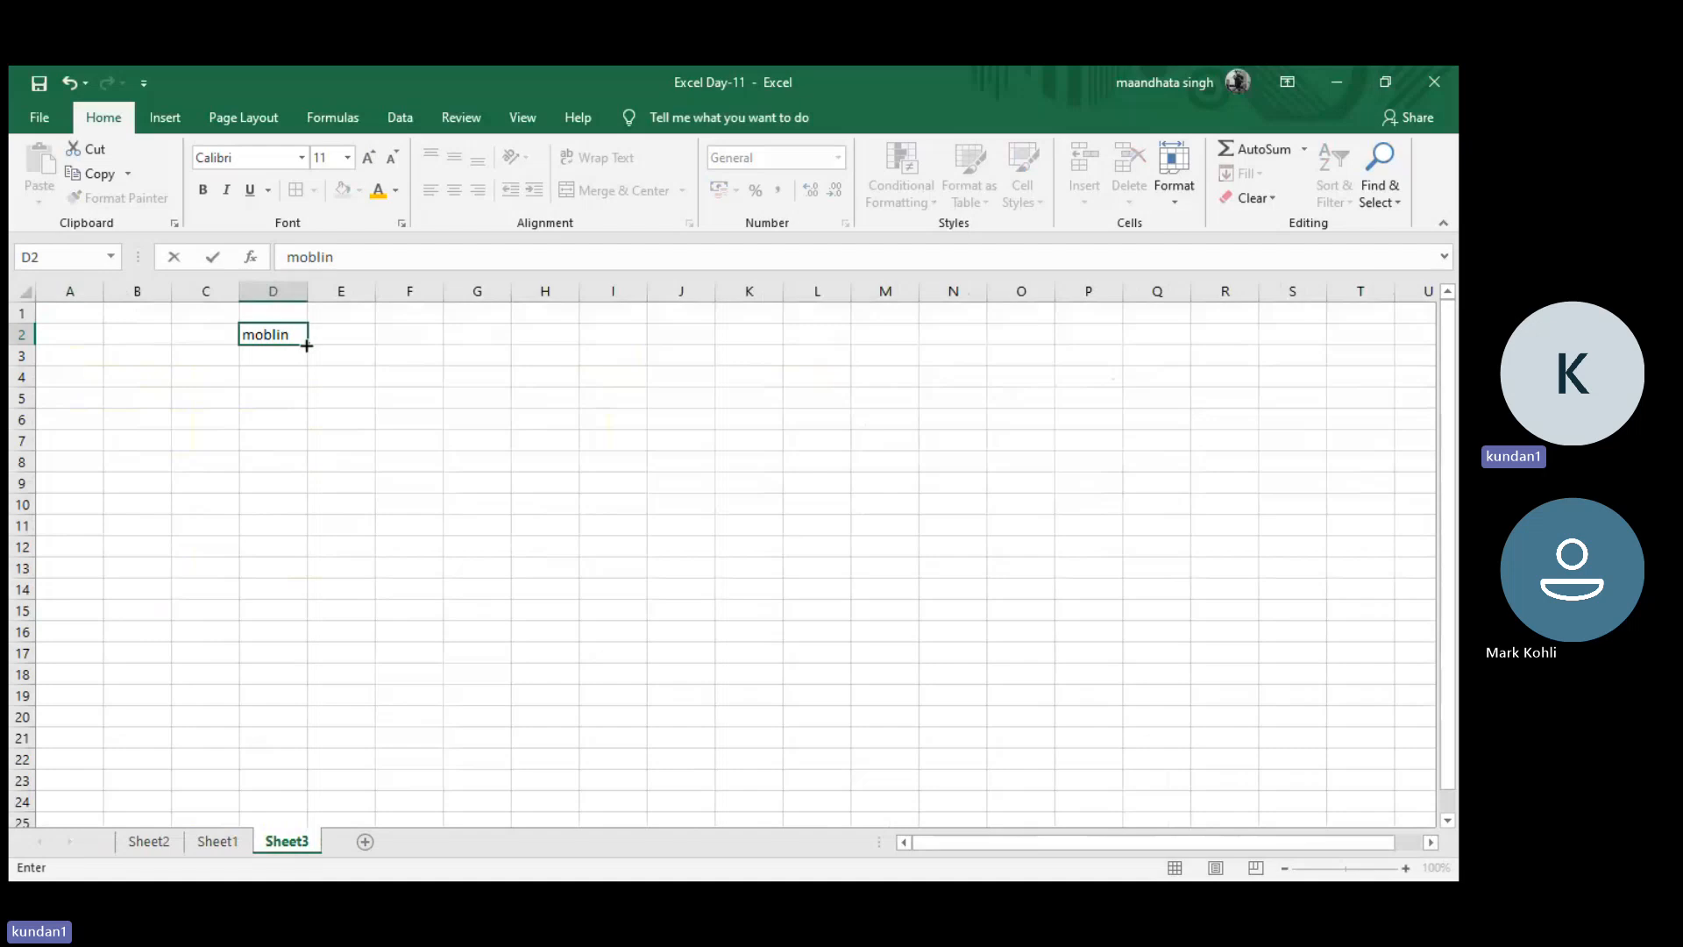
key(BackSpace)
key(BackSpace)
text(ile)
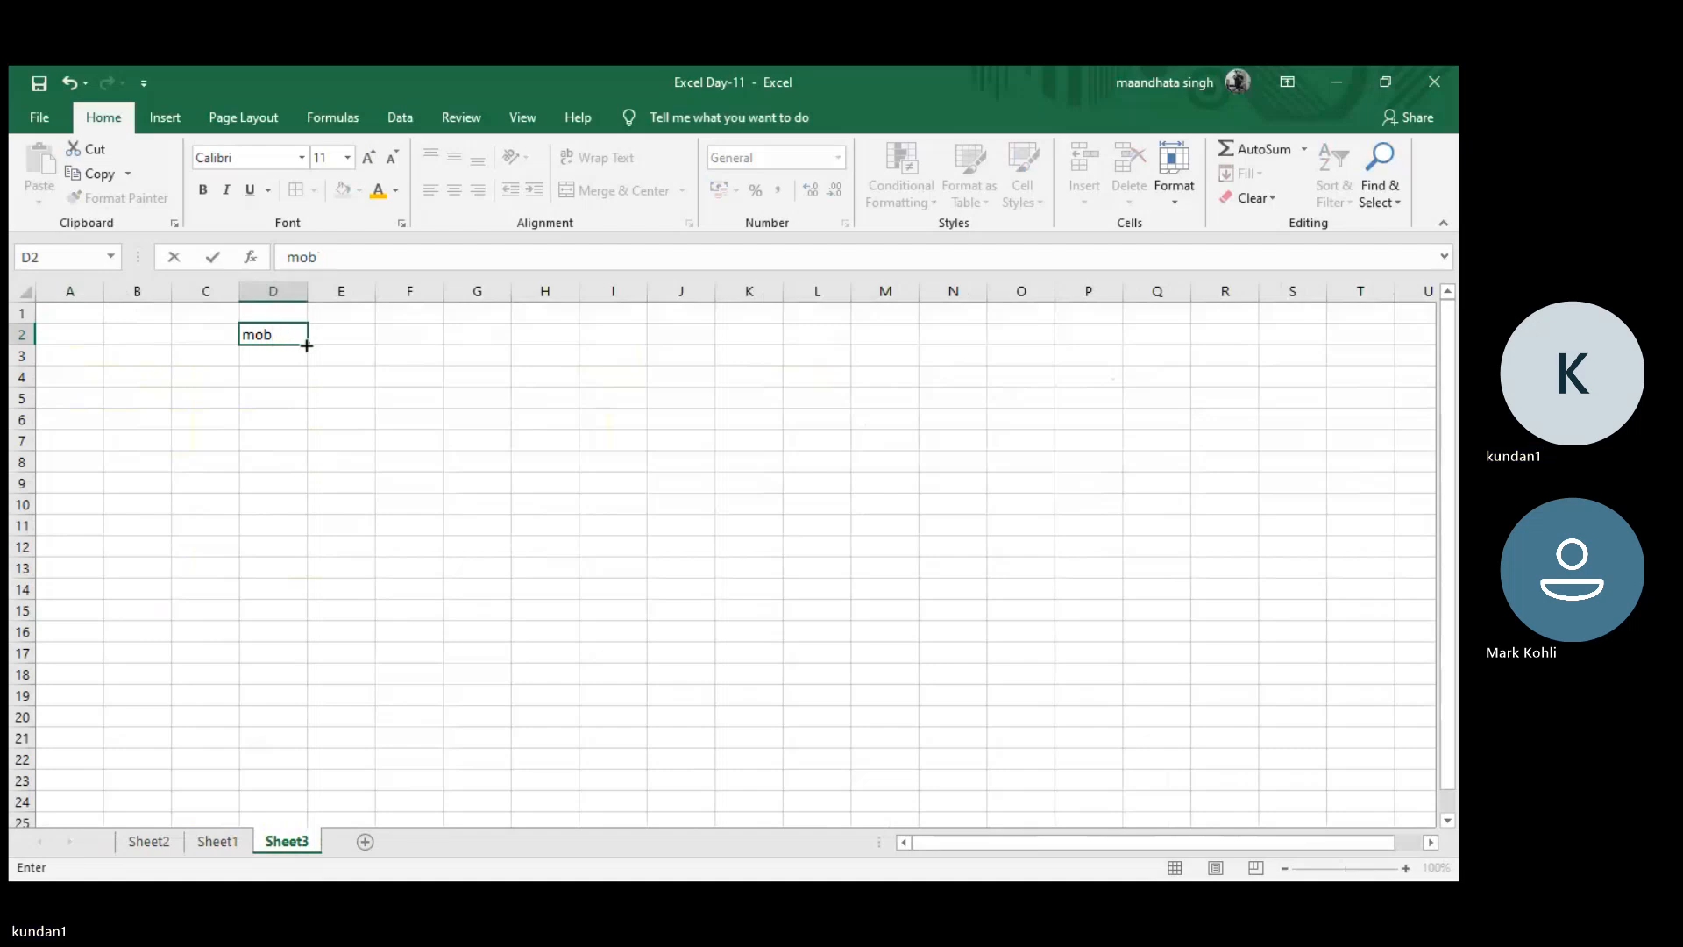
click(306, 344)
click(305, 349)
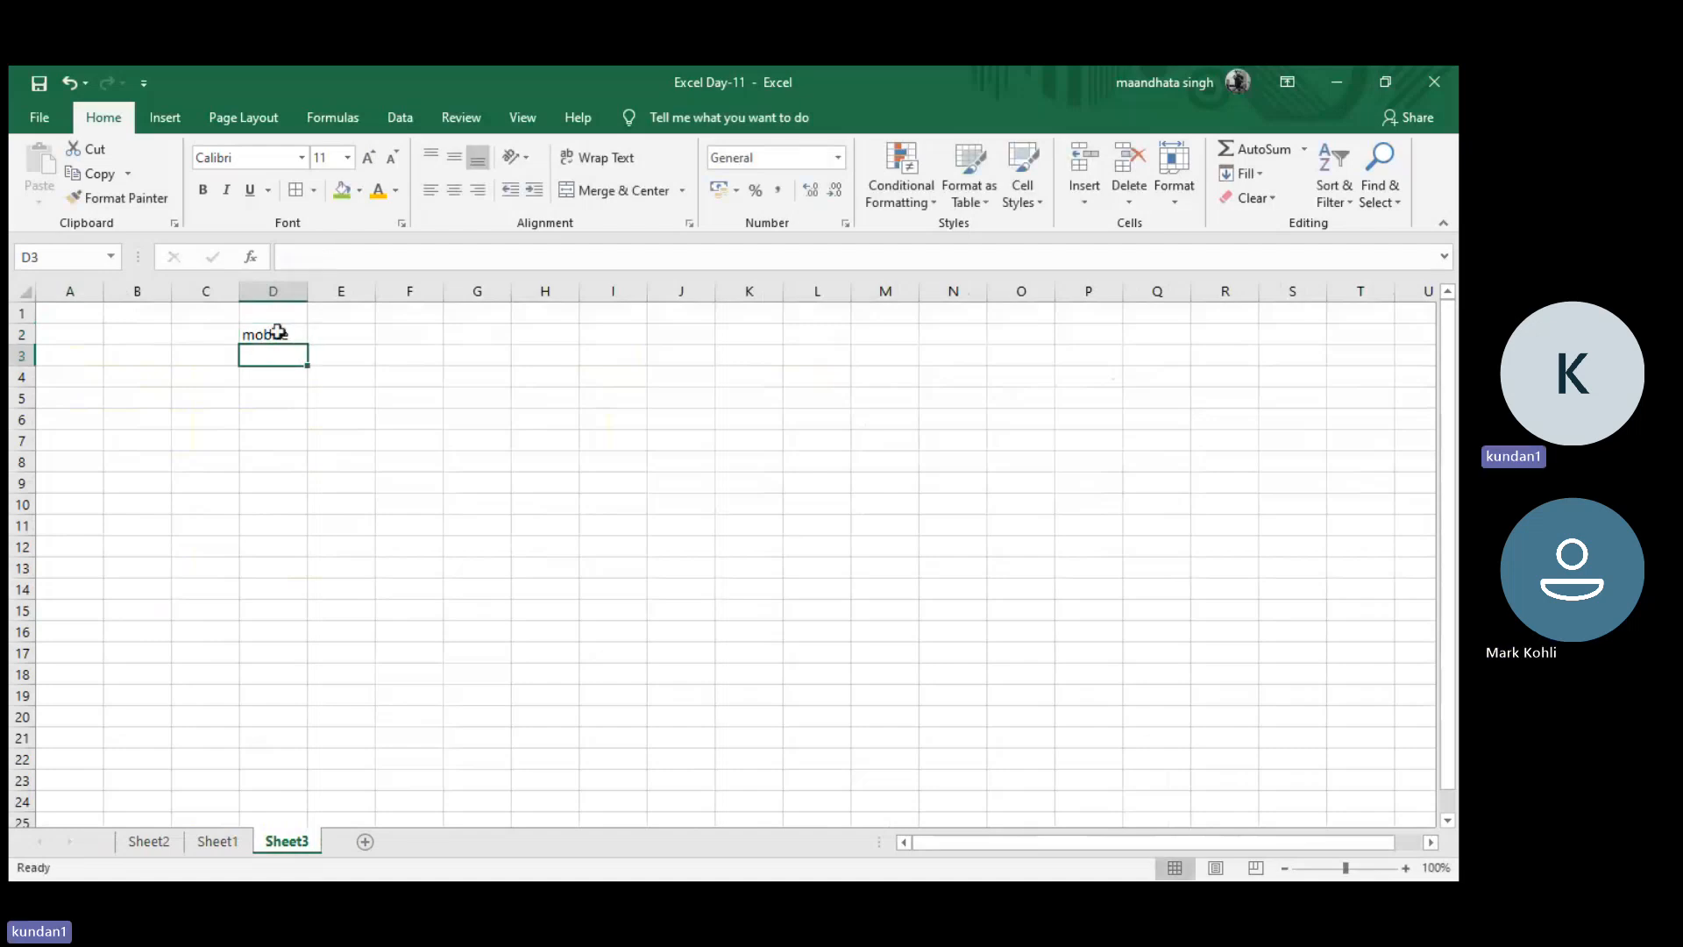
- Make the "mobile" heading in D2 bold
click(277, 331)
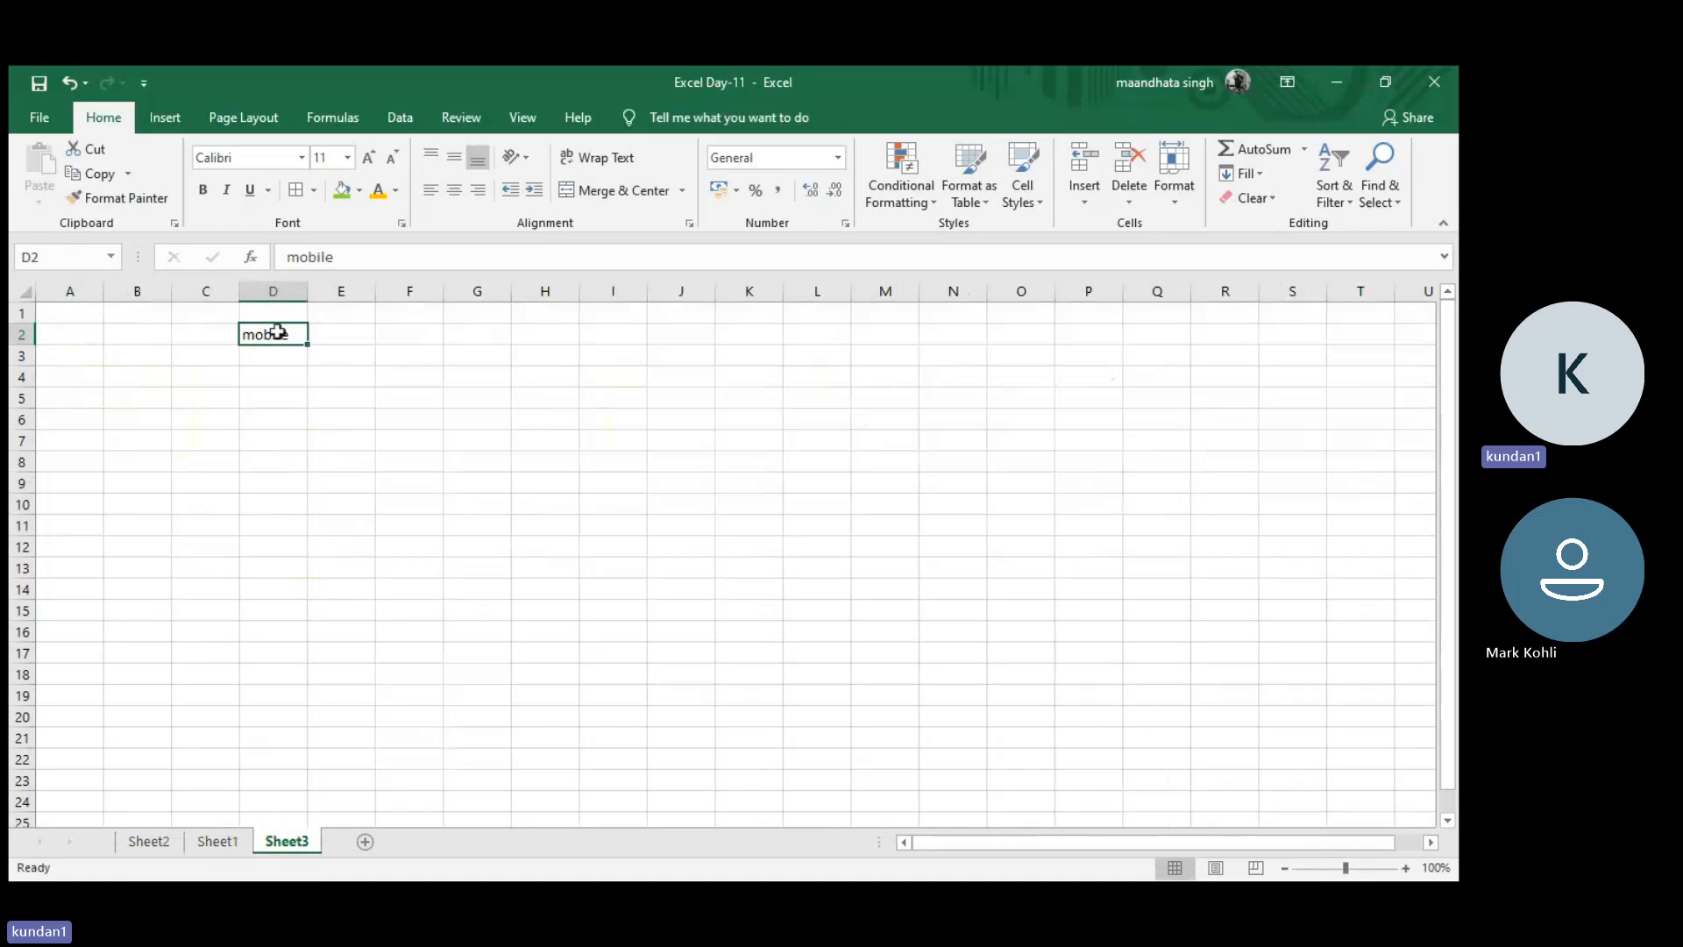
key(ctrl+b)
click(294, 372)
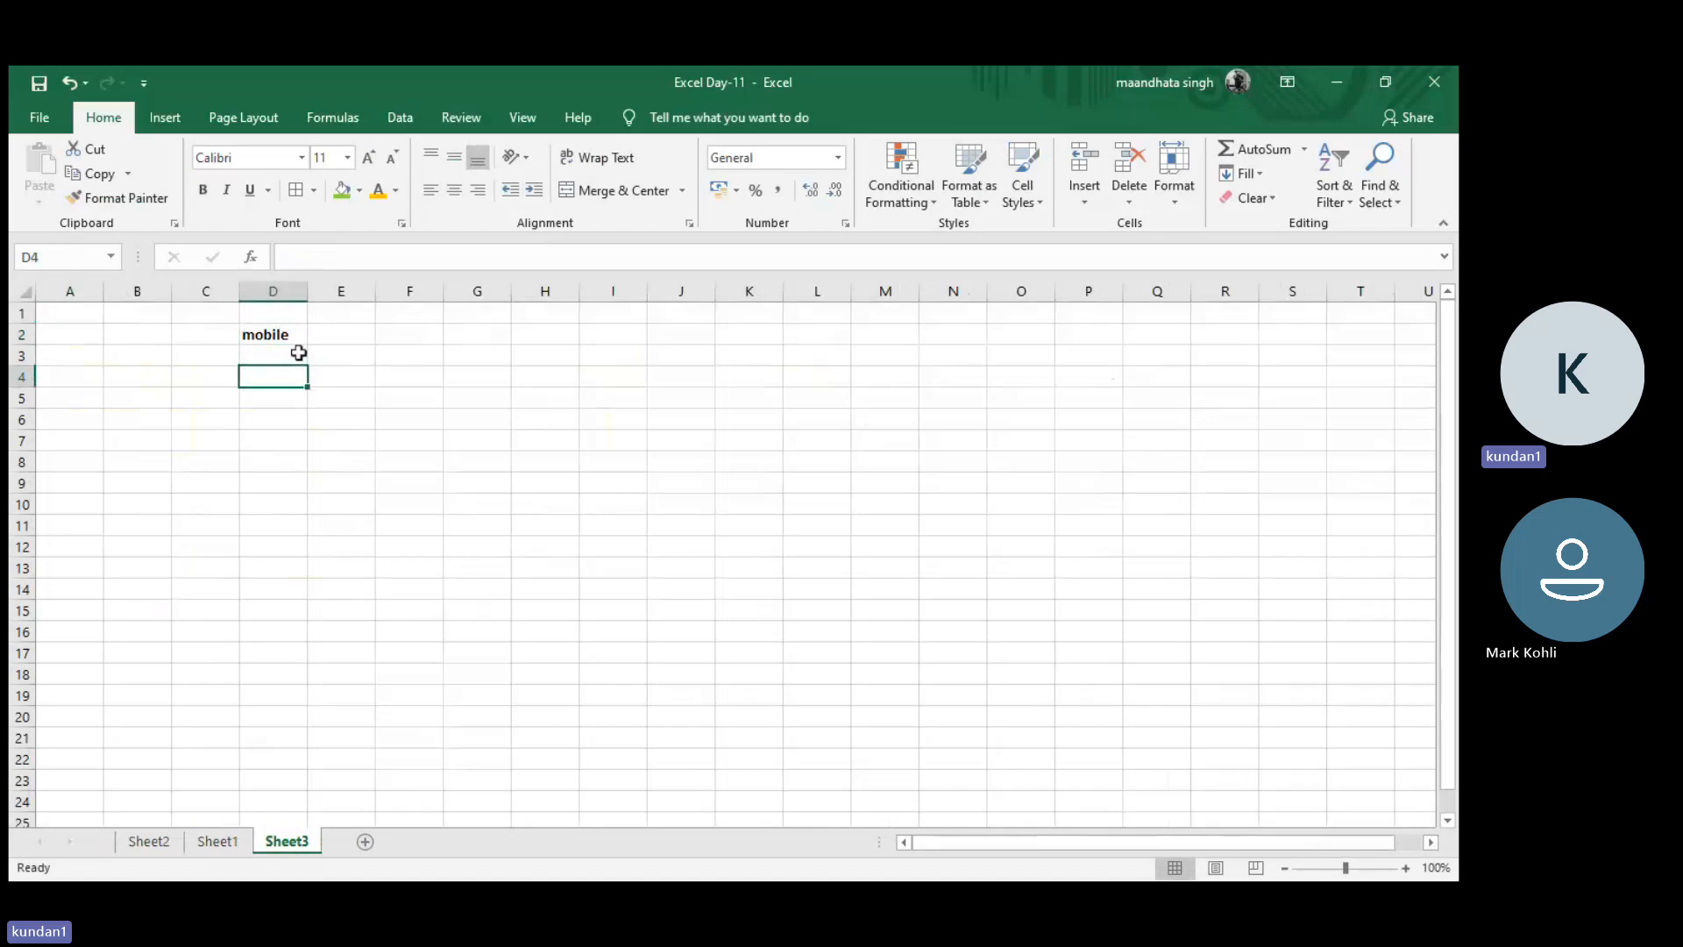
- Enter "Netflix" in D3 and "Amazon" in D4 under the mobile heading
click(298, 352)
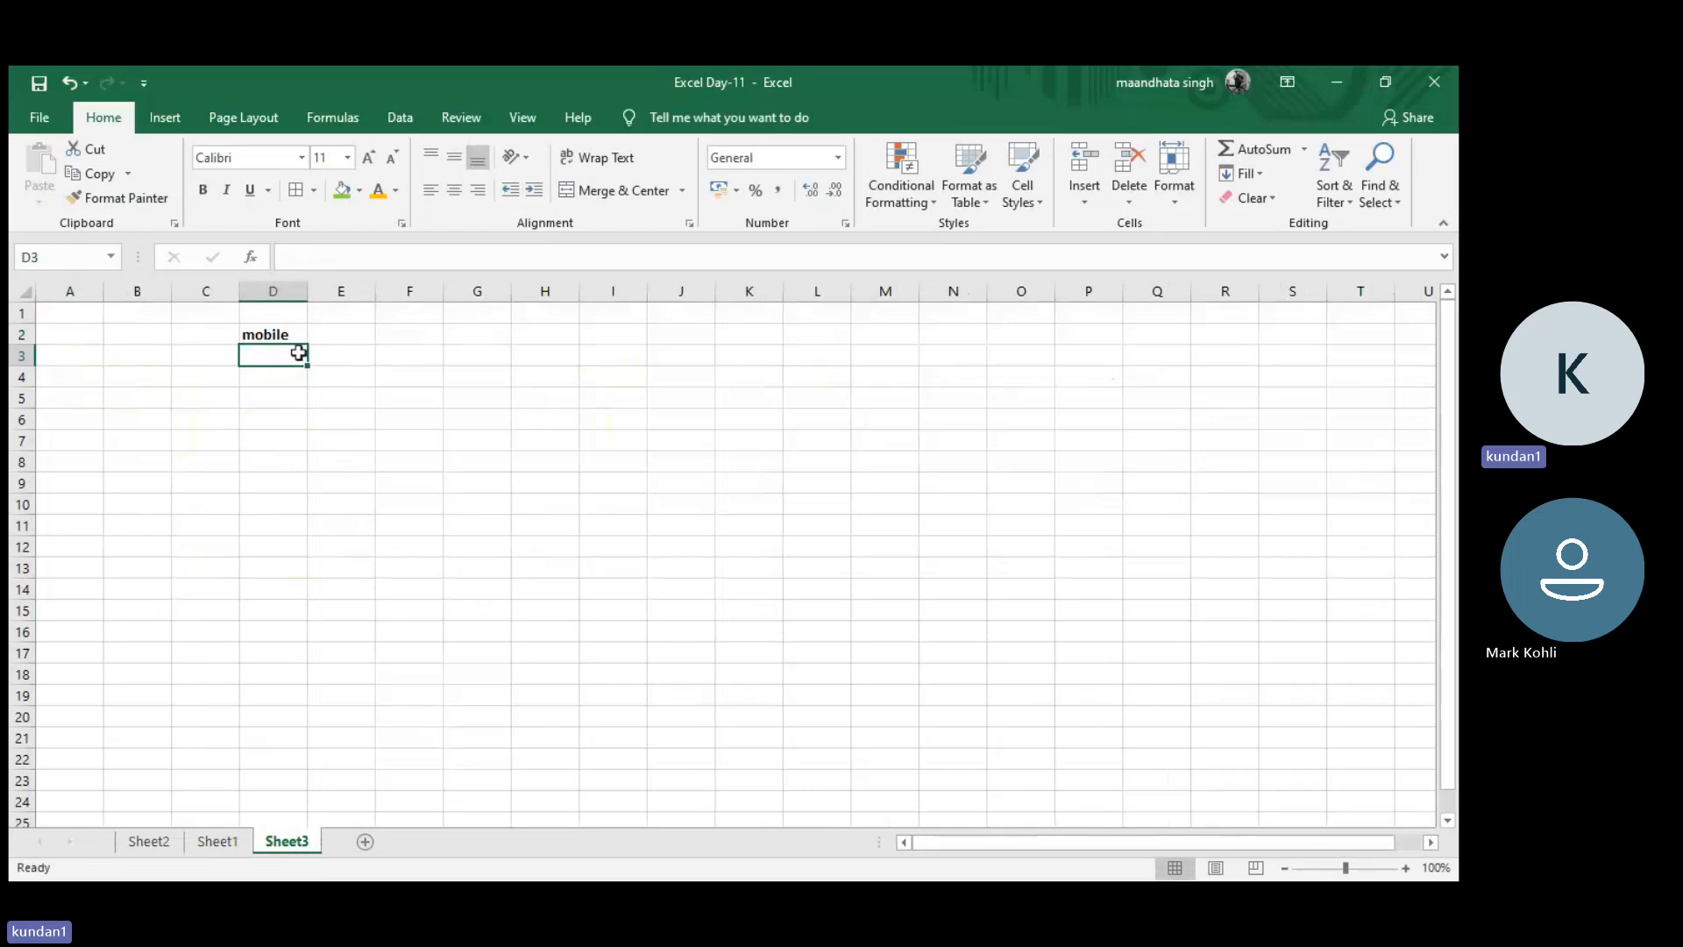
text(Net)
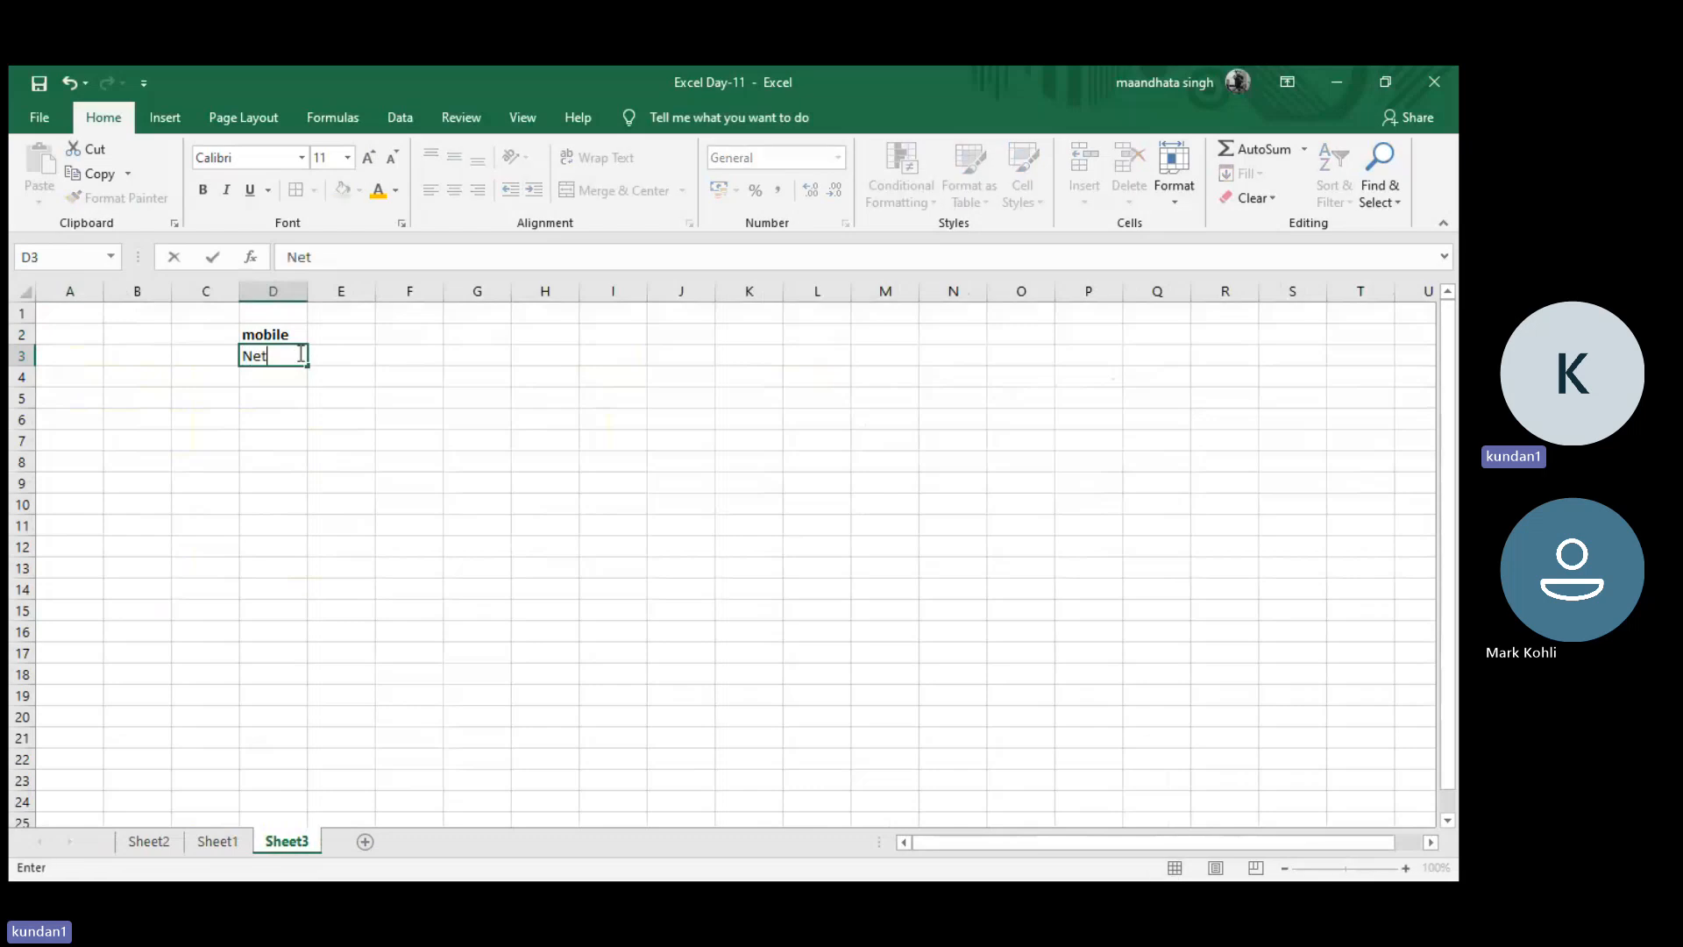
text(flix)
key(Return)
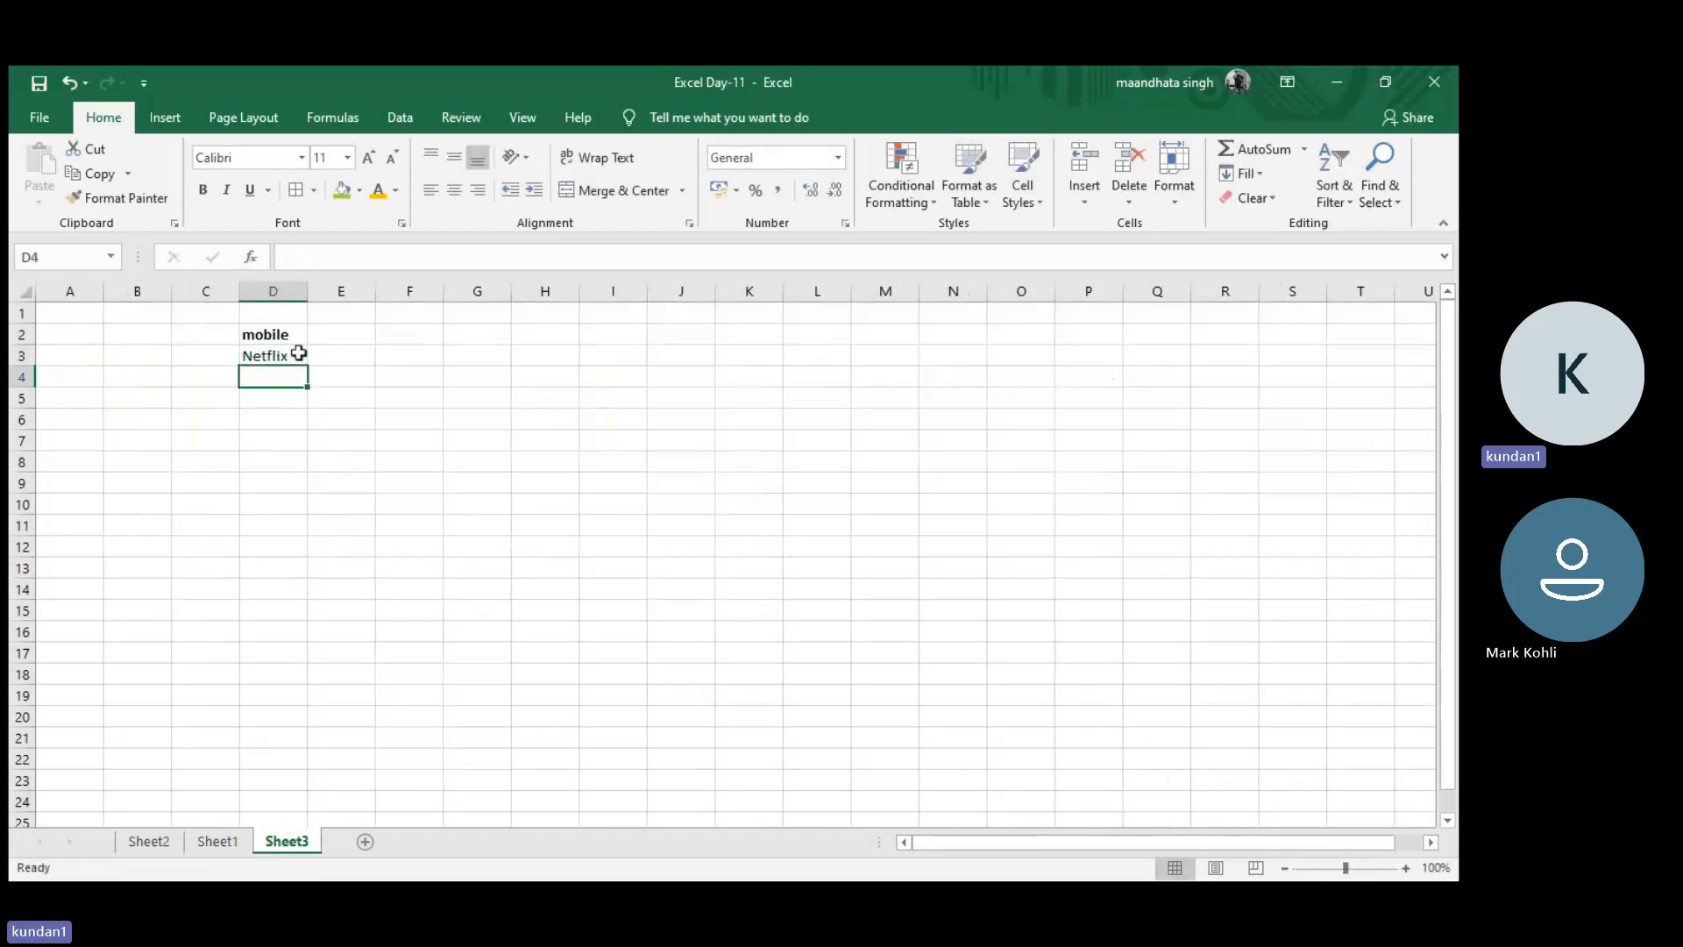
text(A)
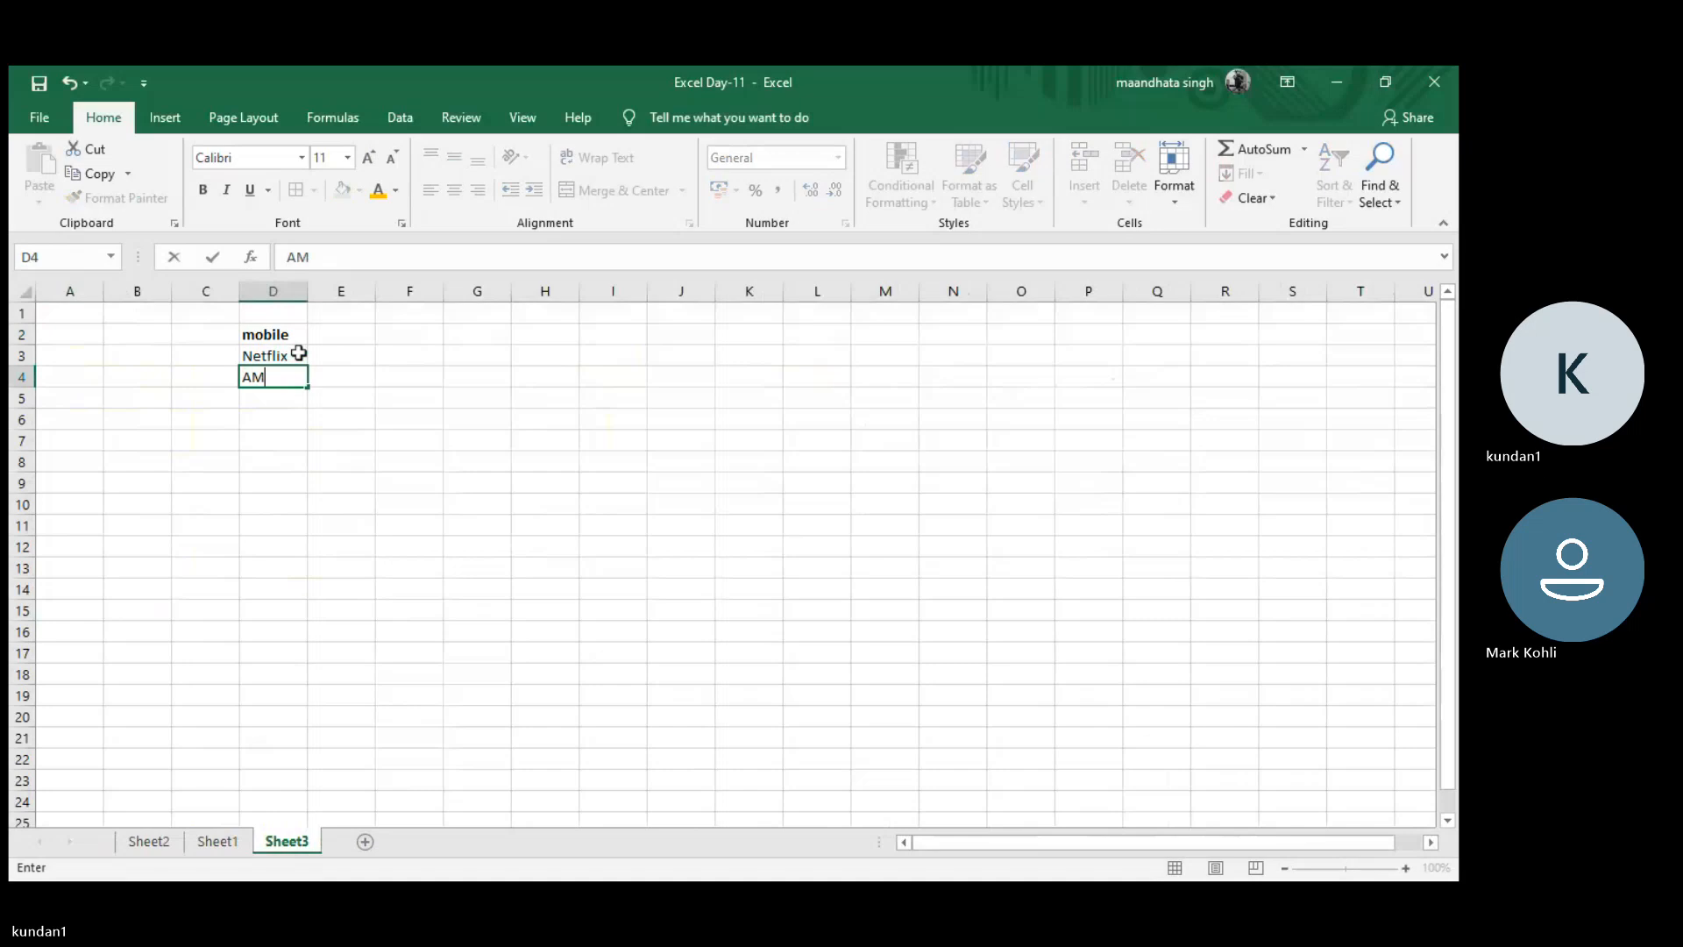
text(m)
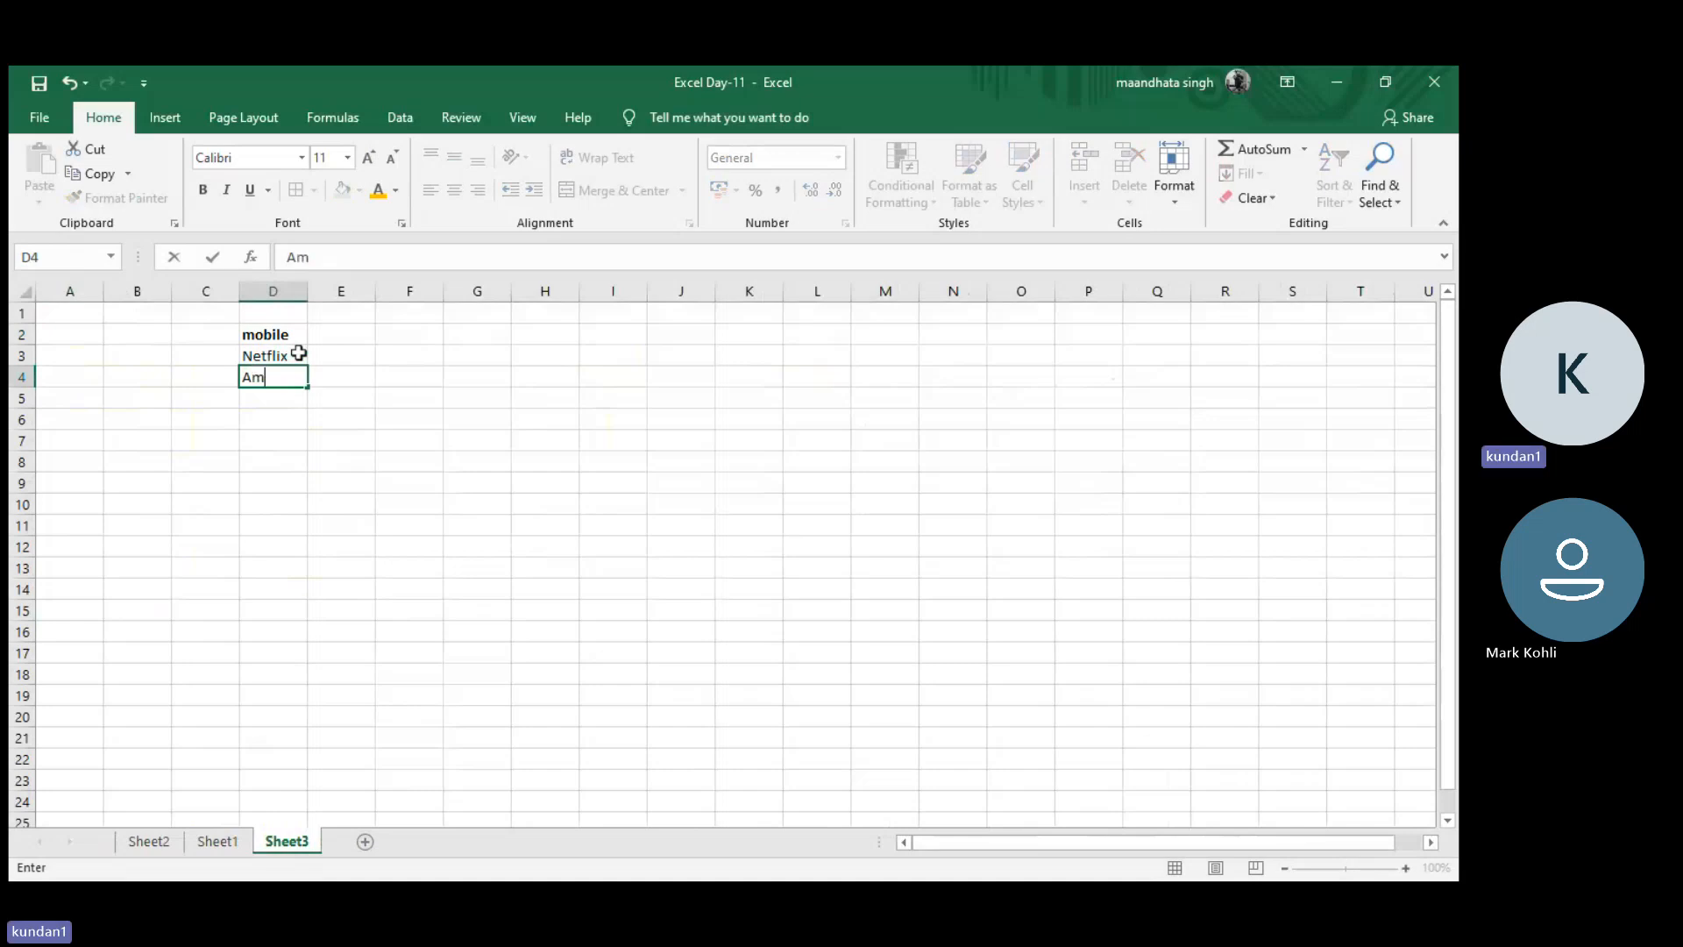
text(azon)
key(Return)
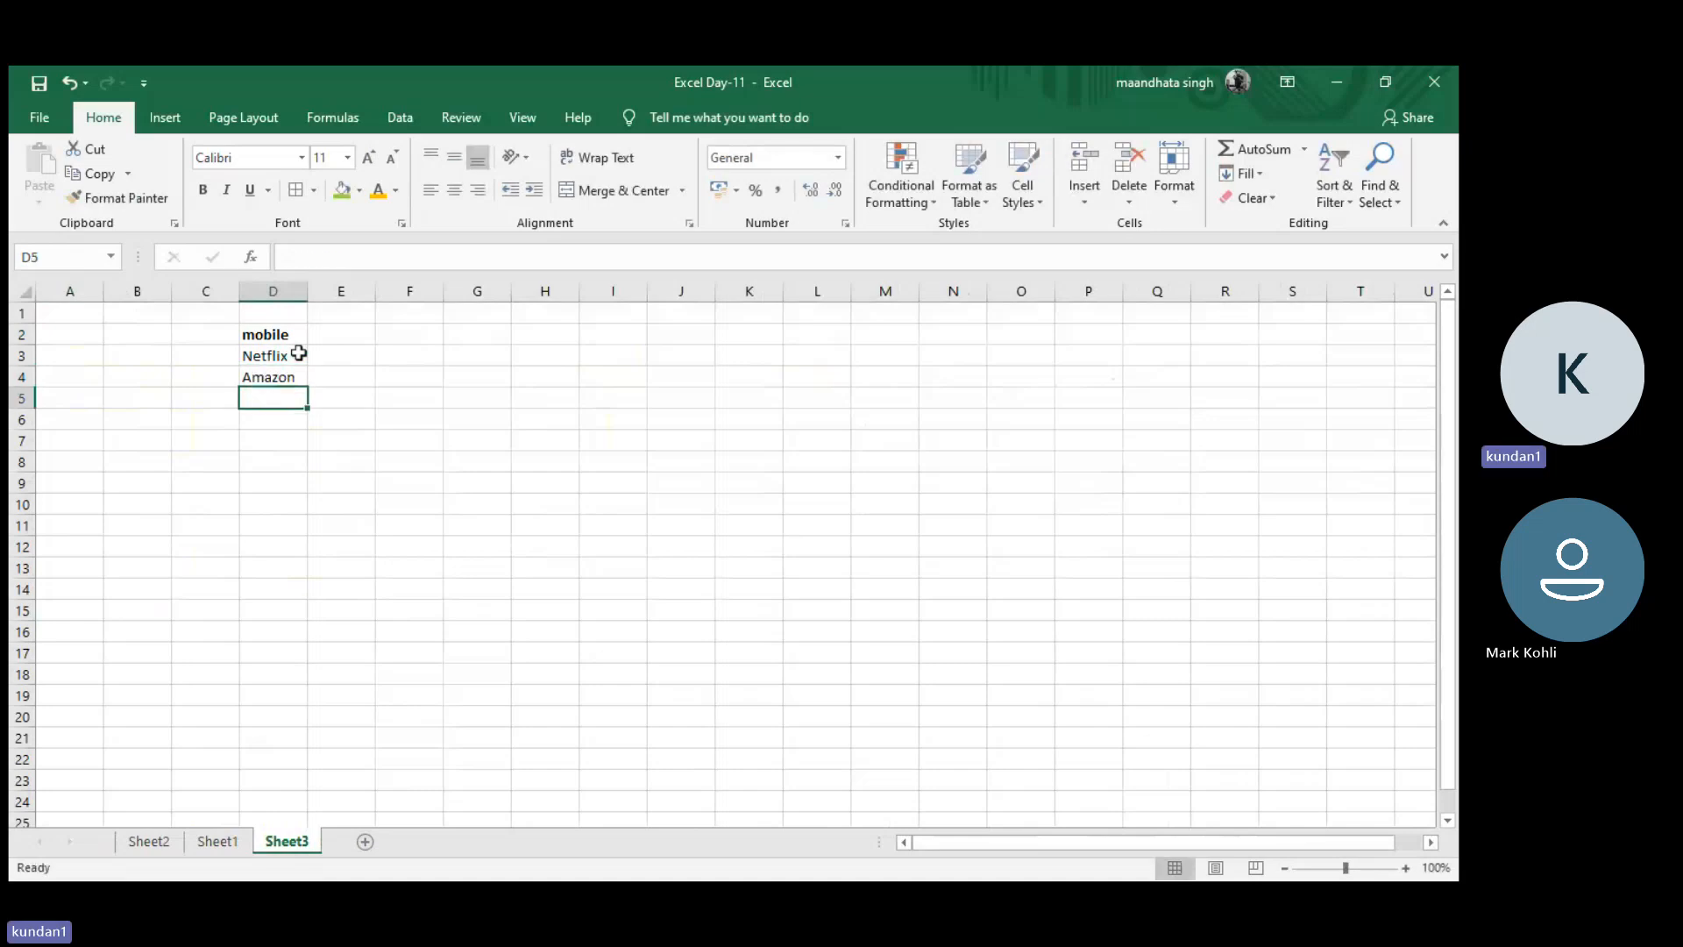
- Enter "Copilot" in D6, leaving a blank row beneath Amazon
click(263, 425)
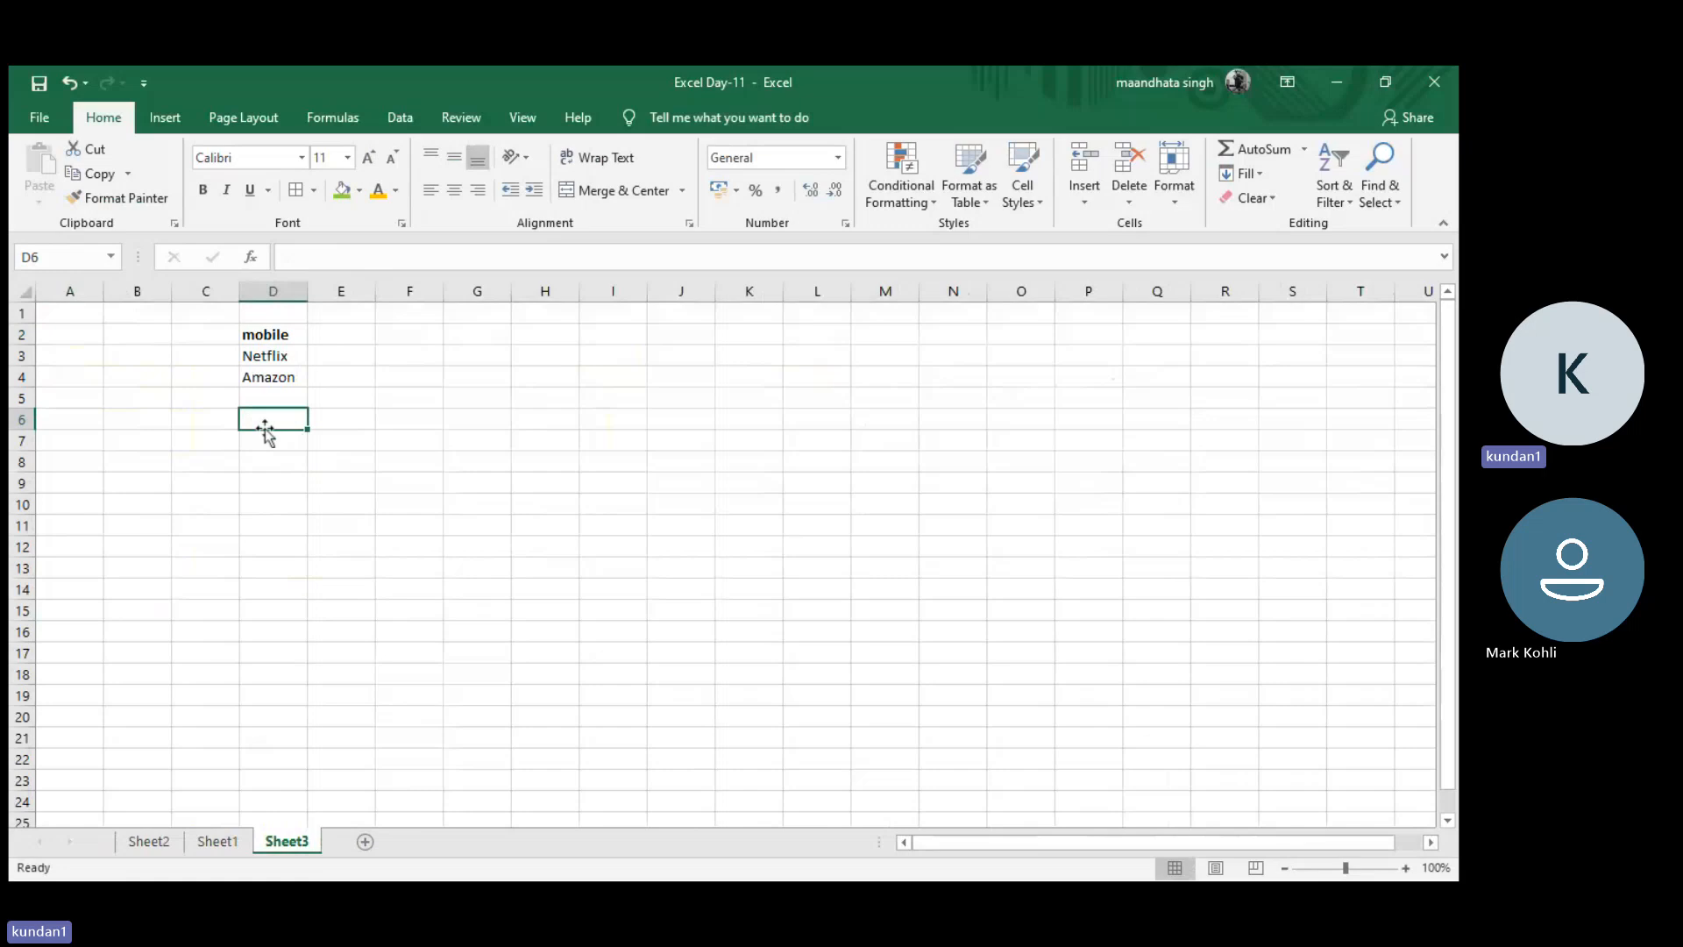
text(Copi)
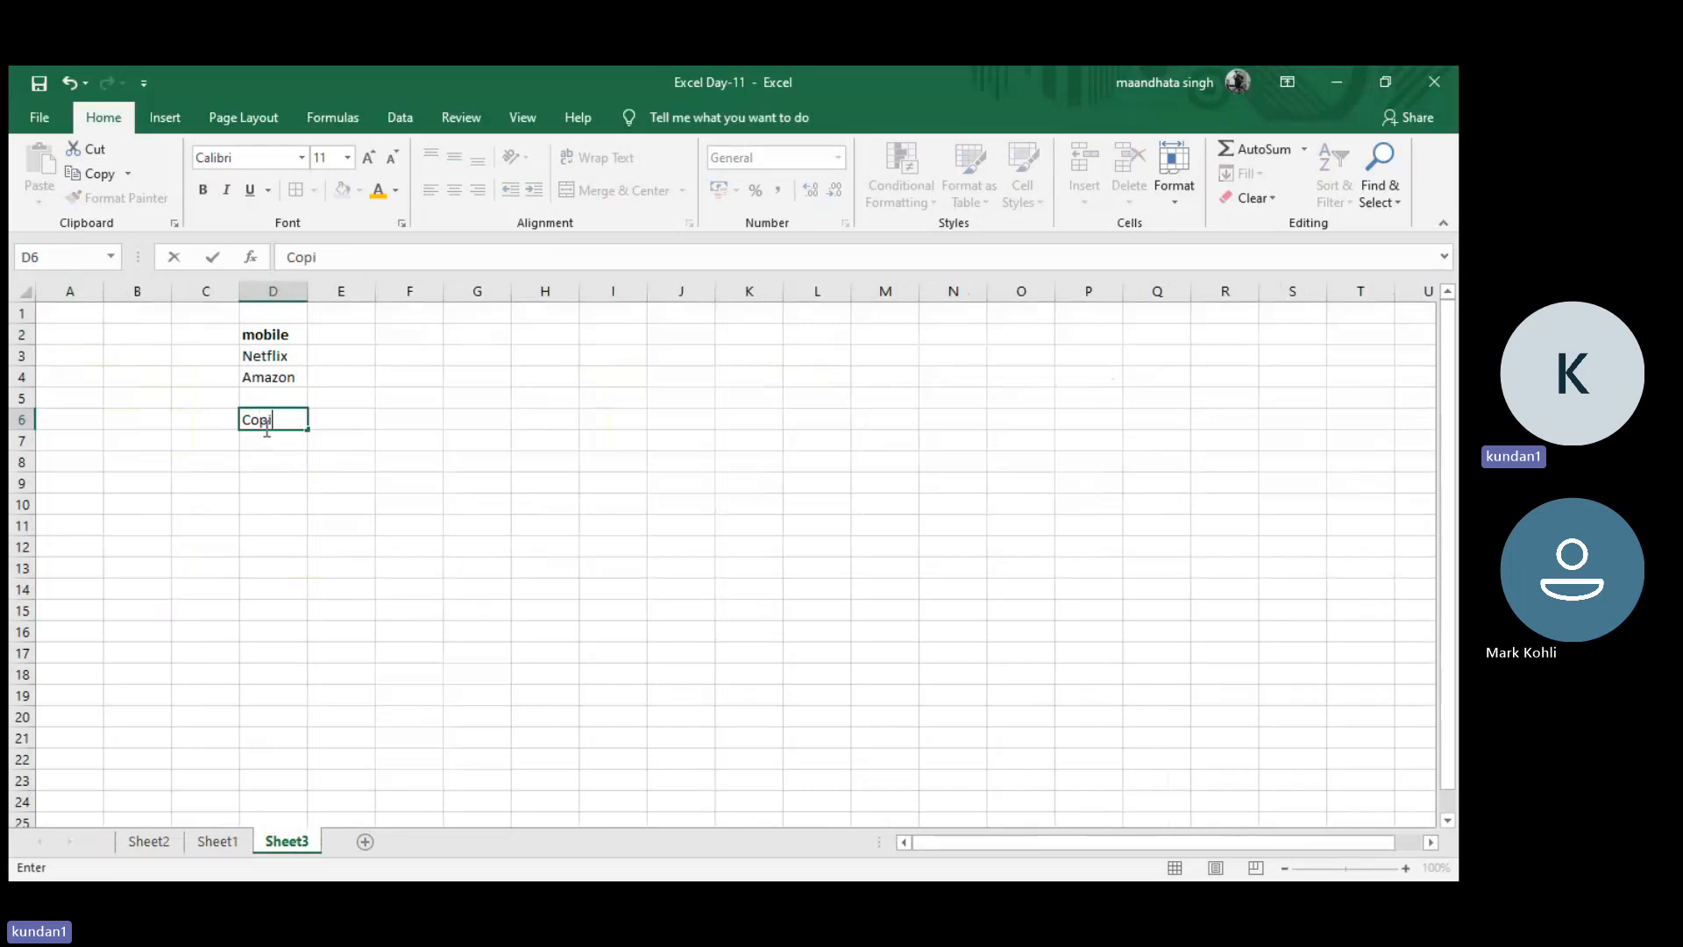
text(lot)
key(Return)
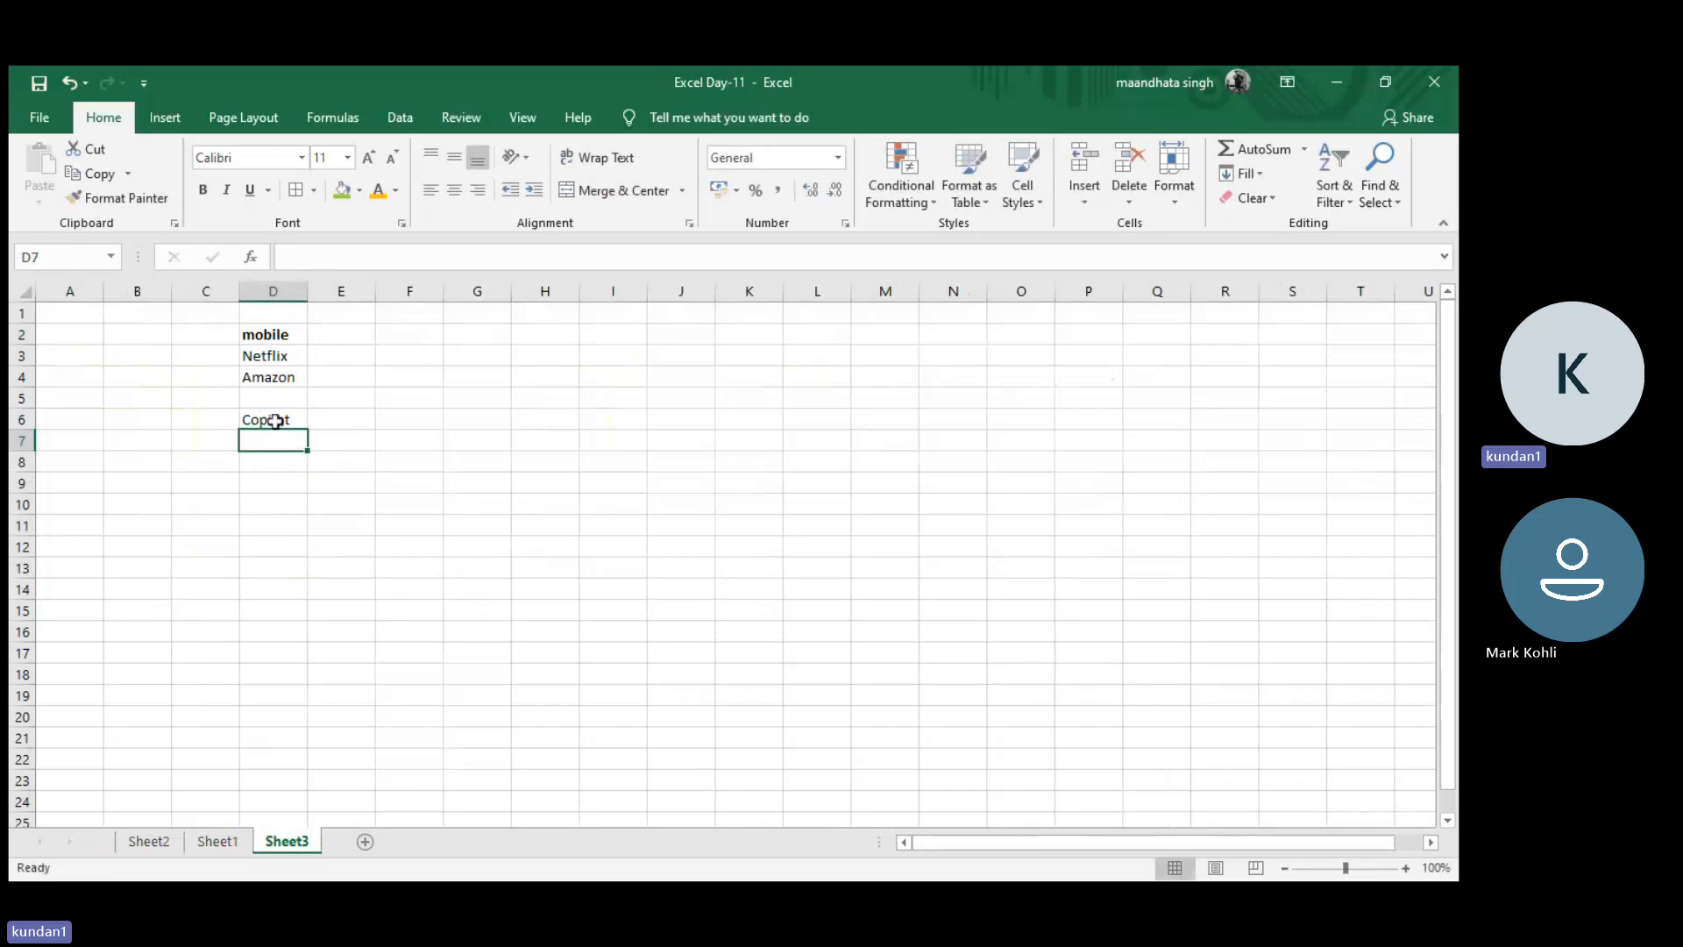
click(296, 419)
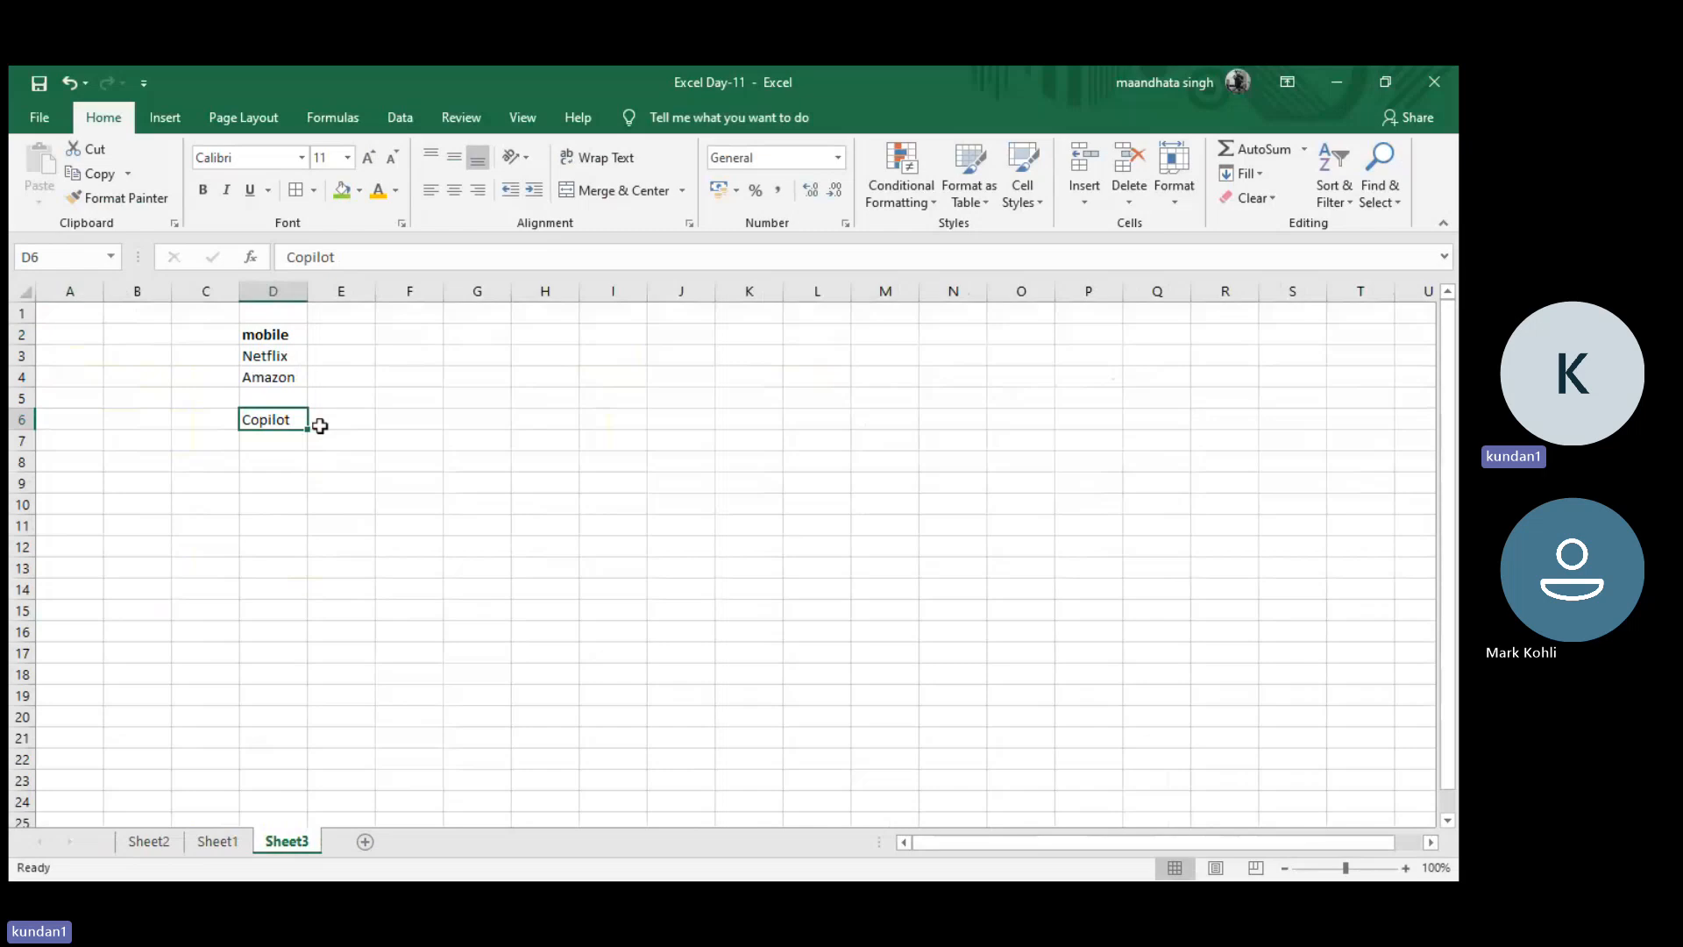
- Enter the periods "90 day" in E2 for mobile, 30 in E3 for Netflix and 90 in E4 for Amazon
click(365, 336)
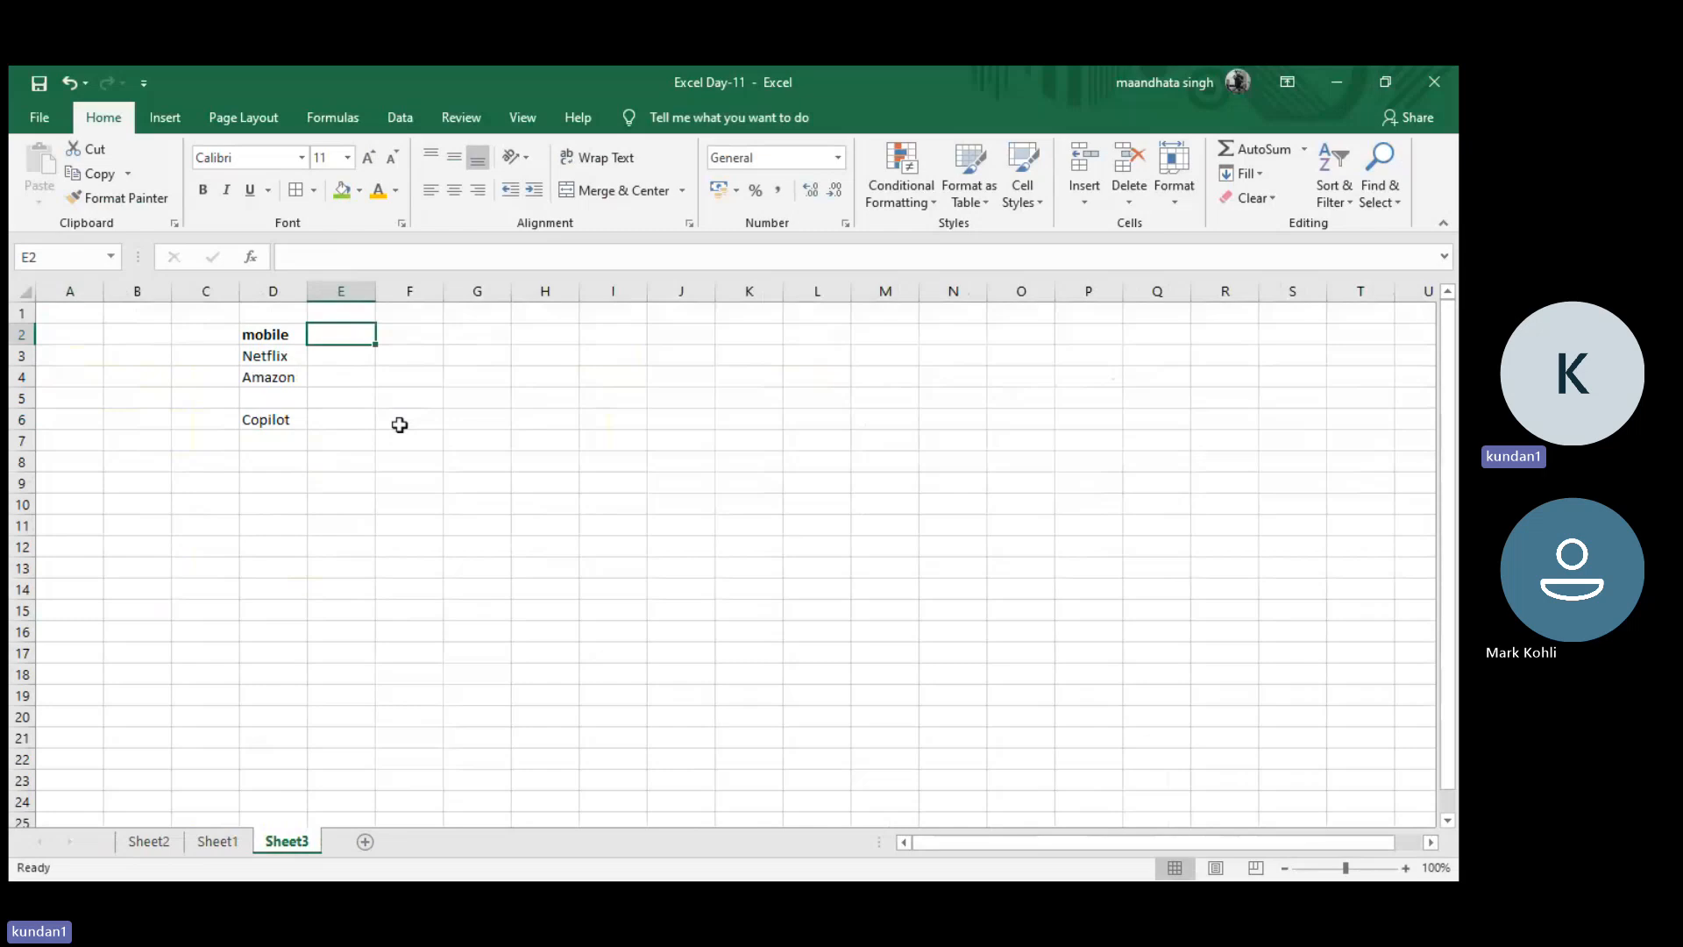
text(90)
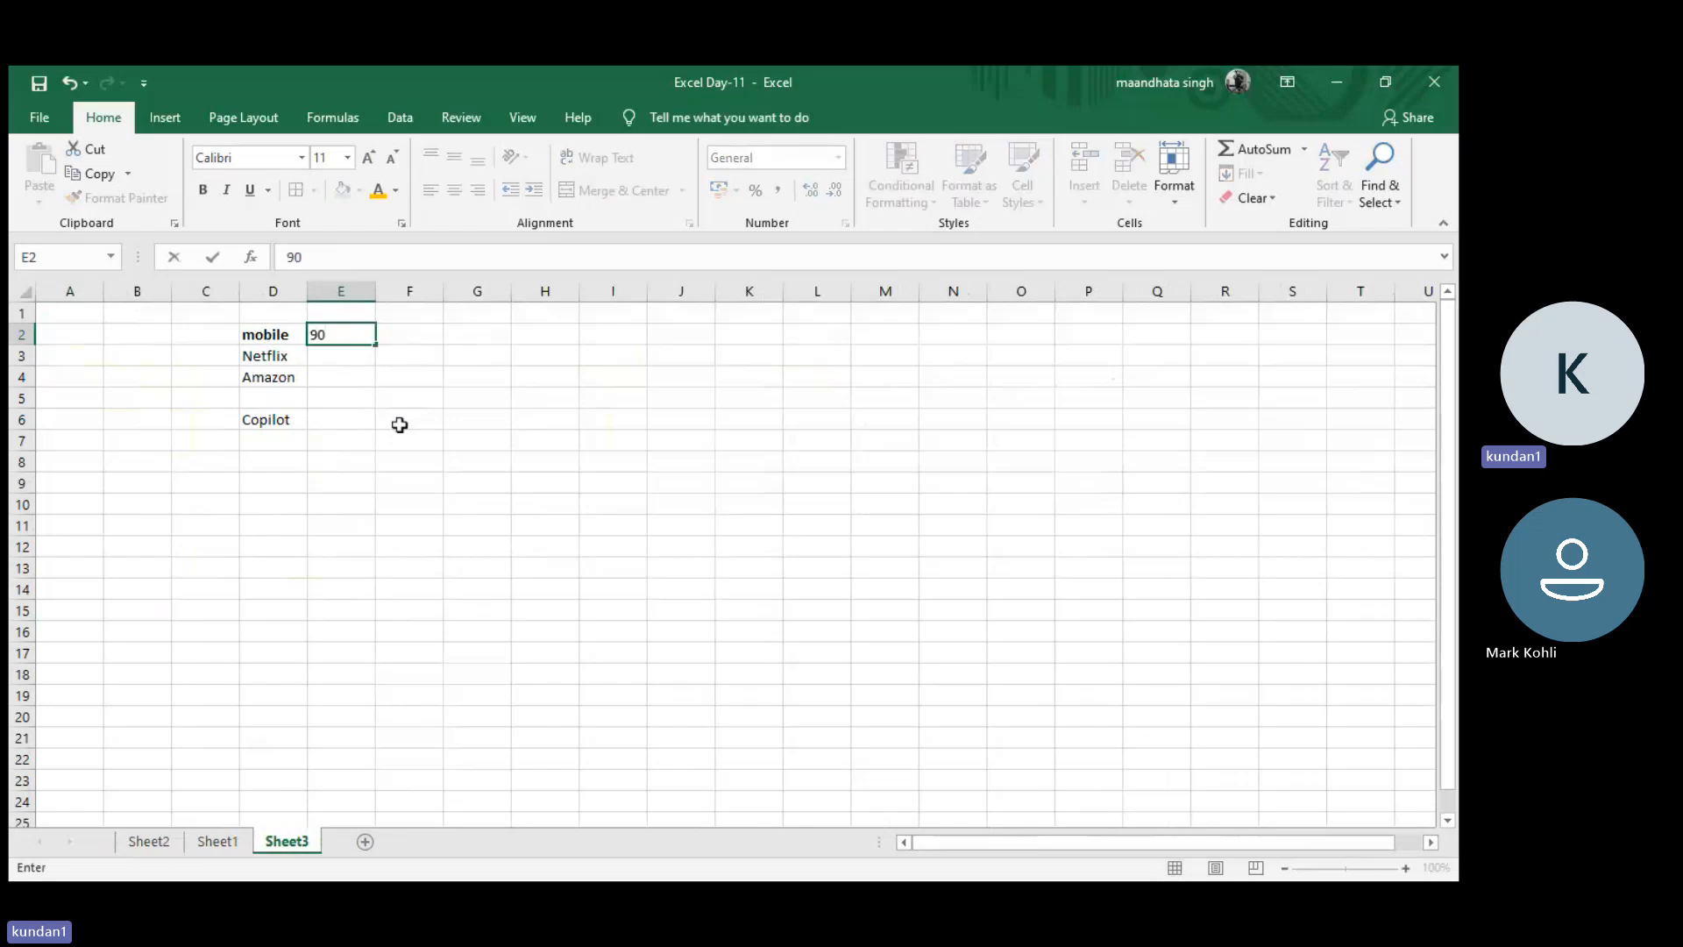
text( day)
key(Return)
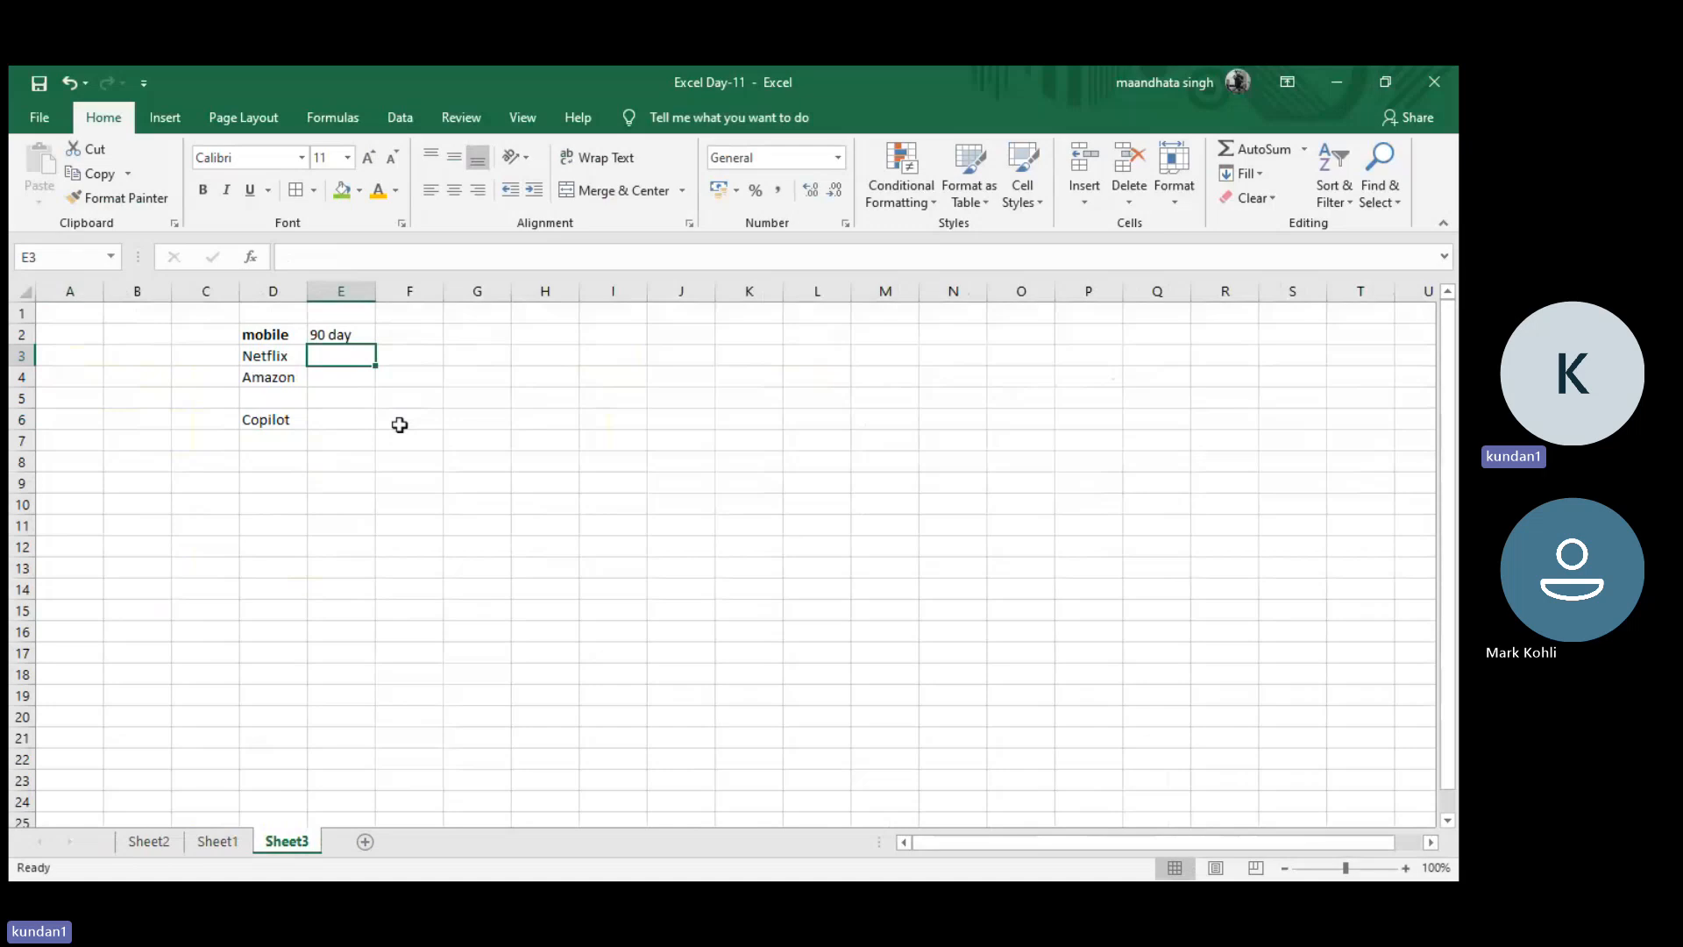
text(30)
key(Return)
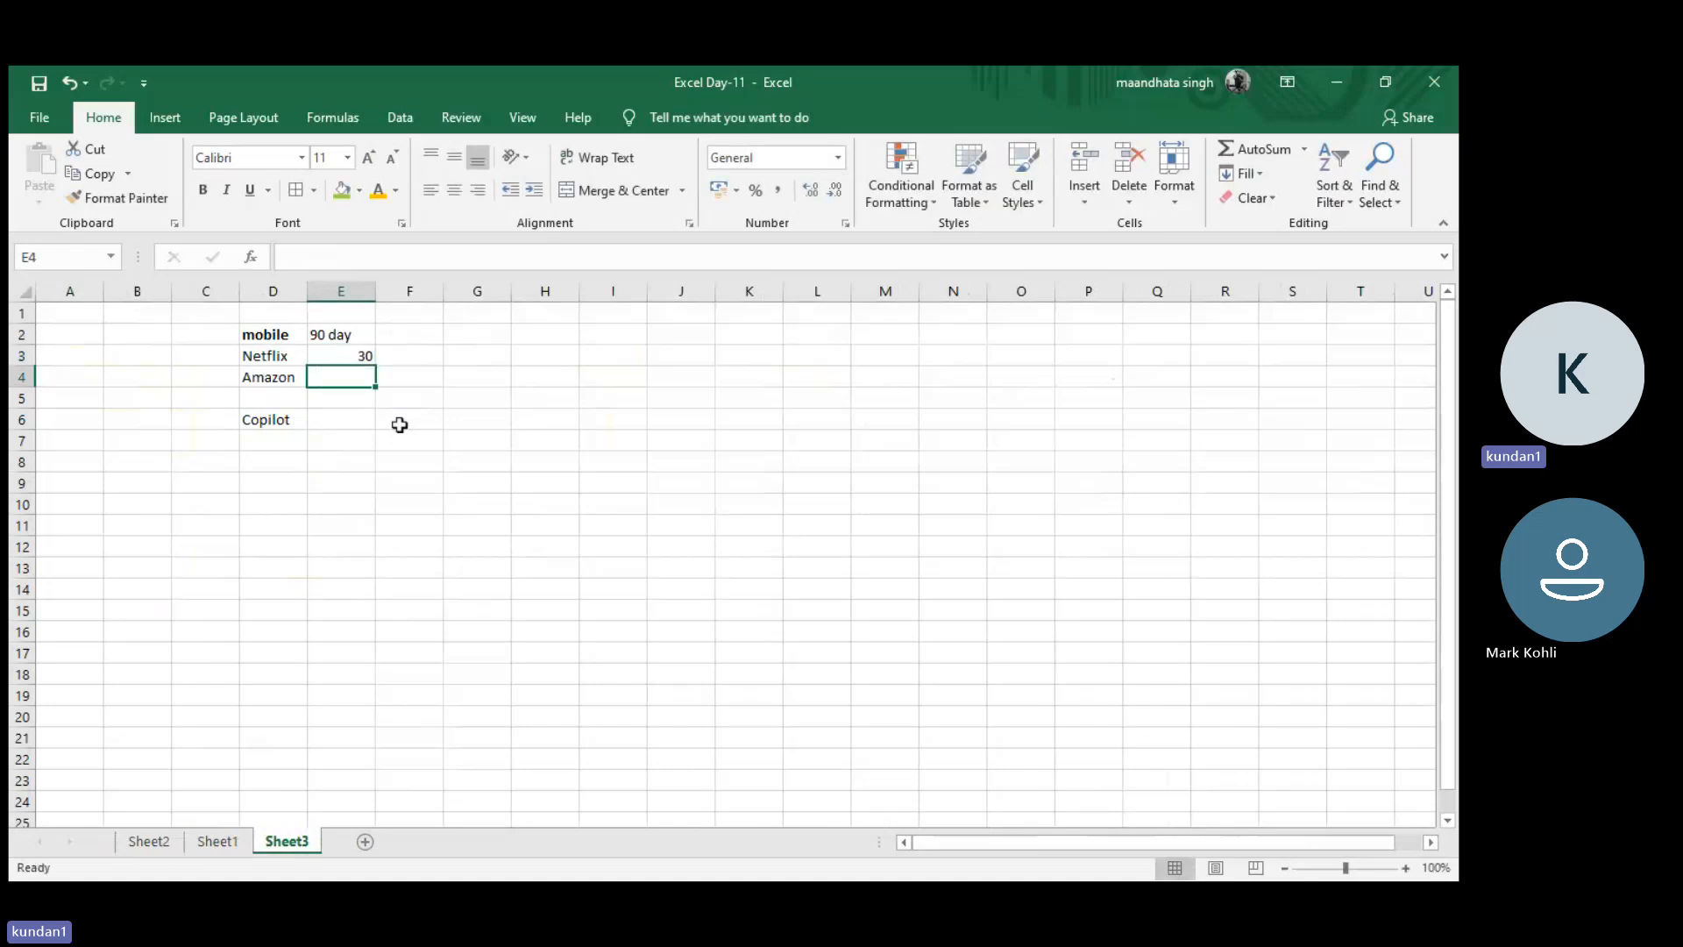
text(90)
key(Return)
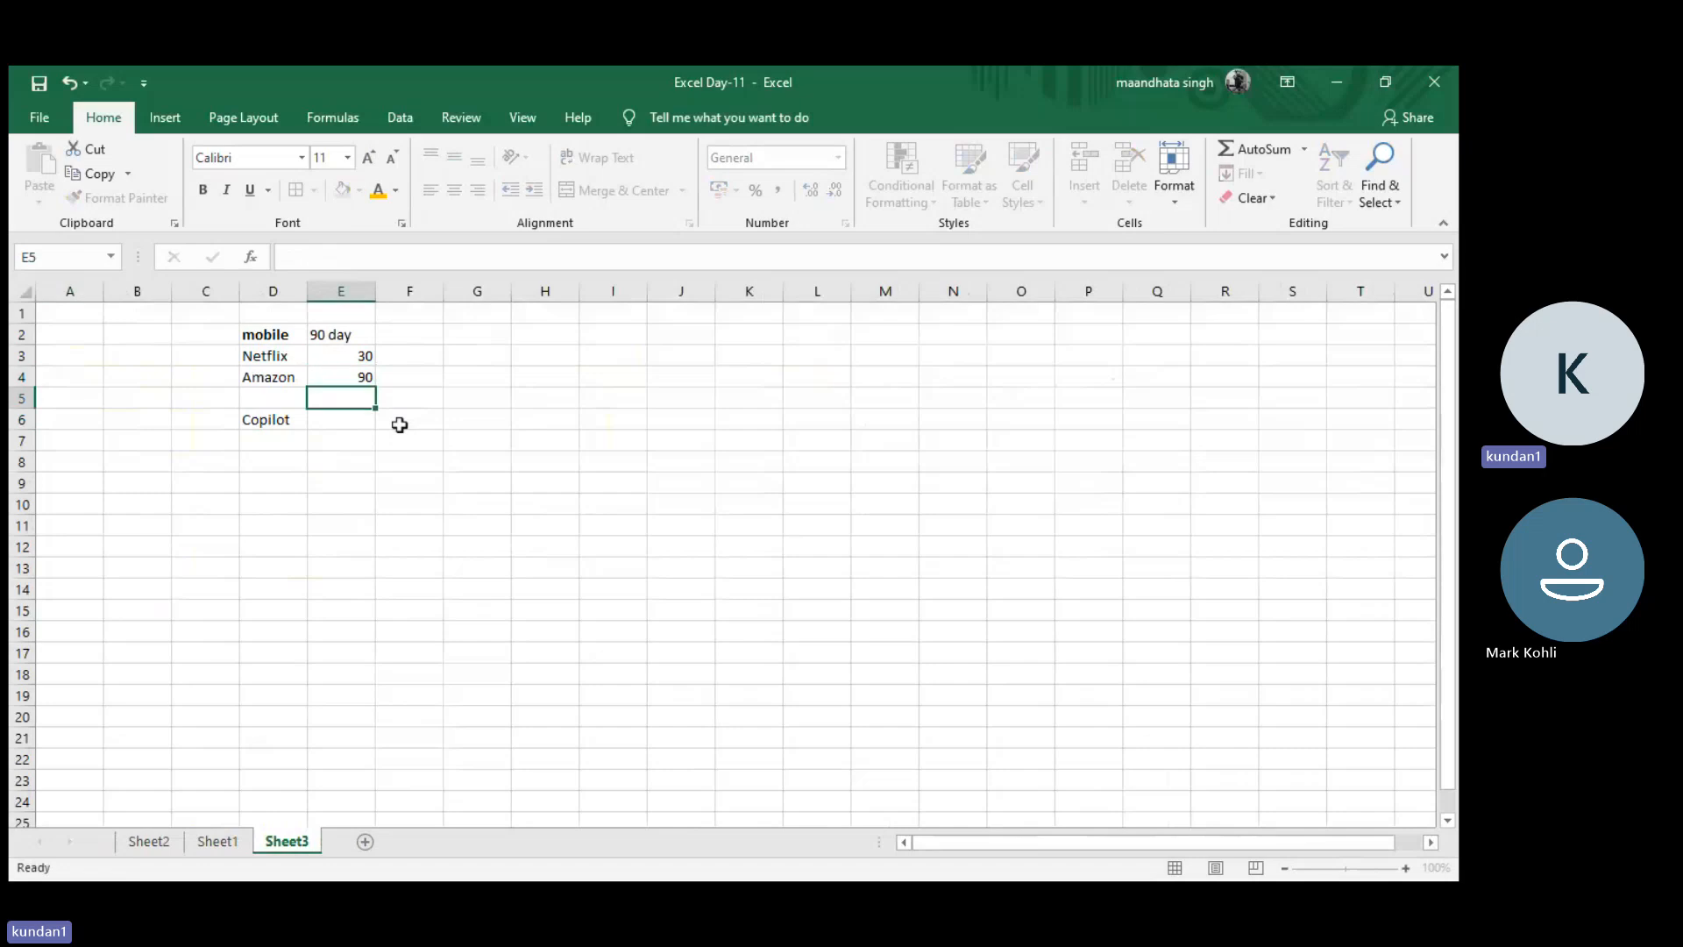
- Enter "45 days" in E6 as the period for Copilot
click(354, 427)
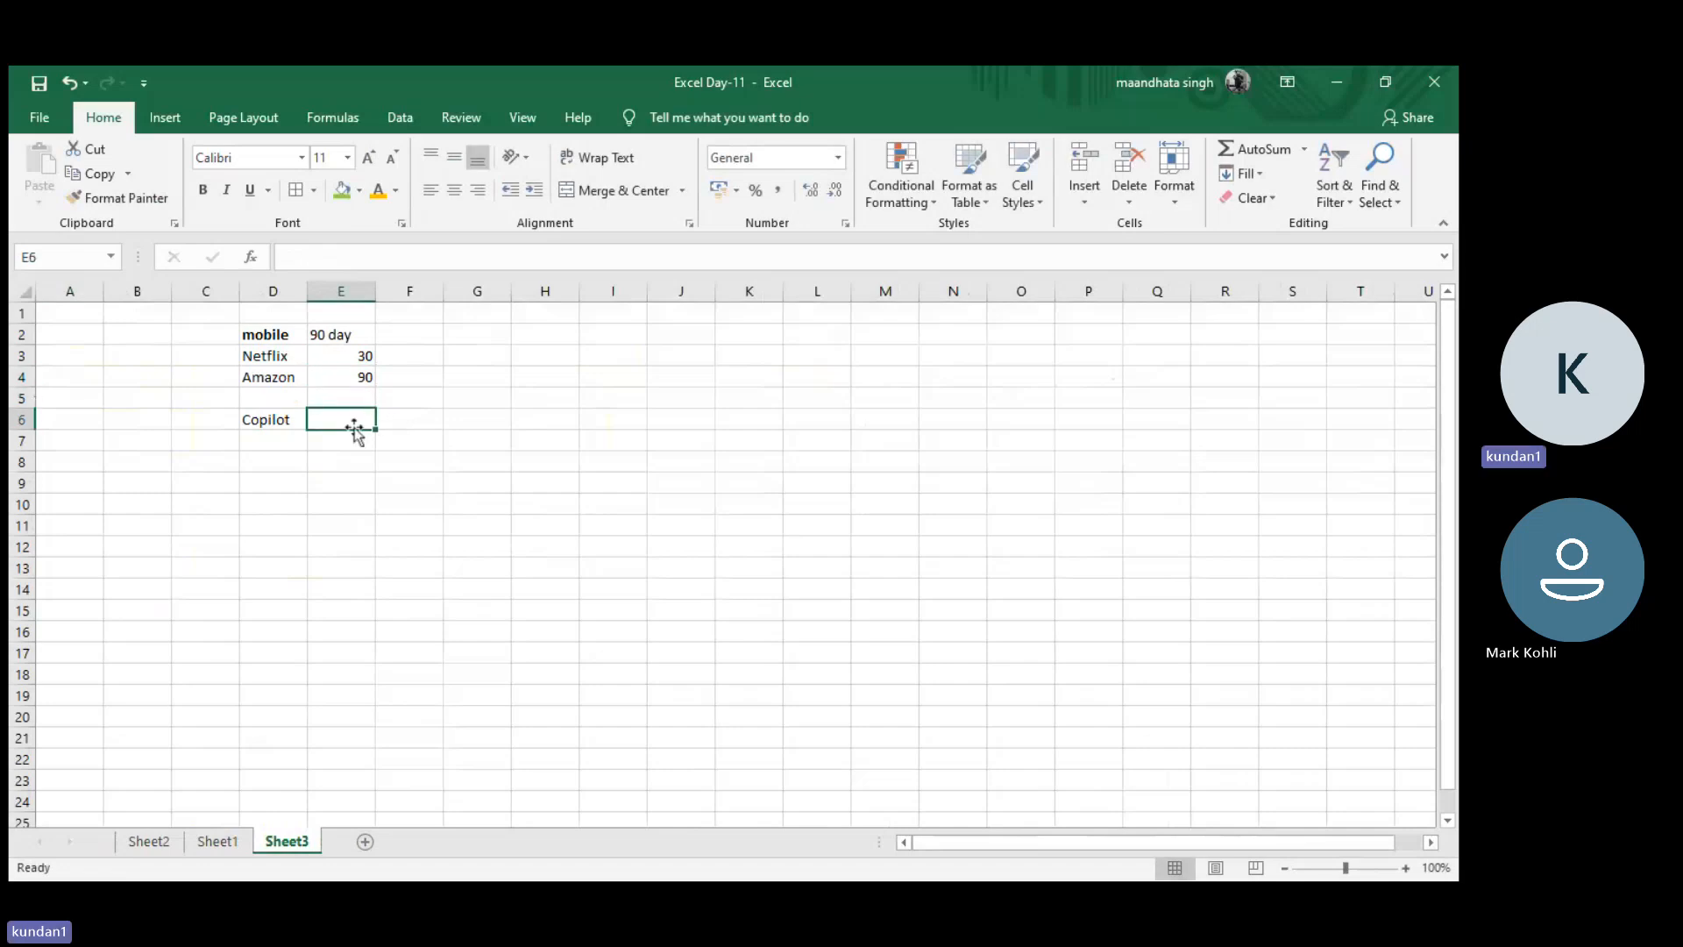
text(4)
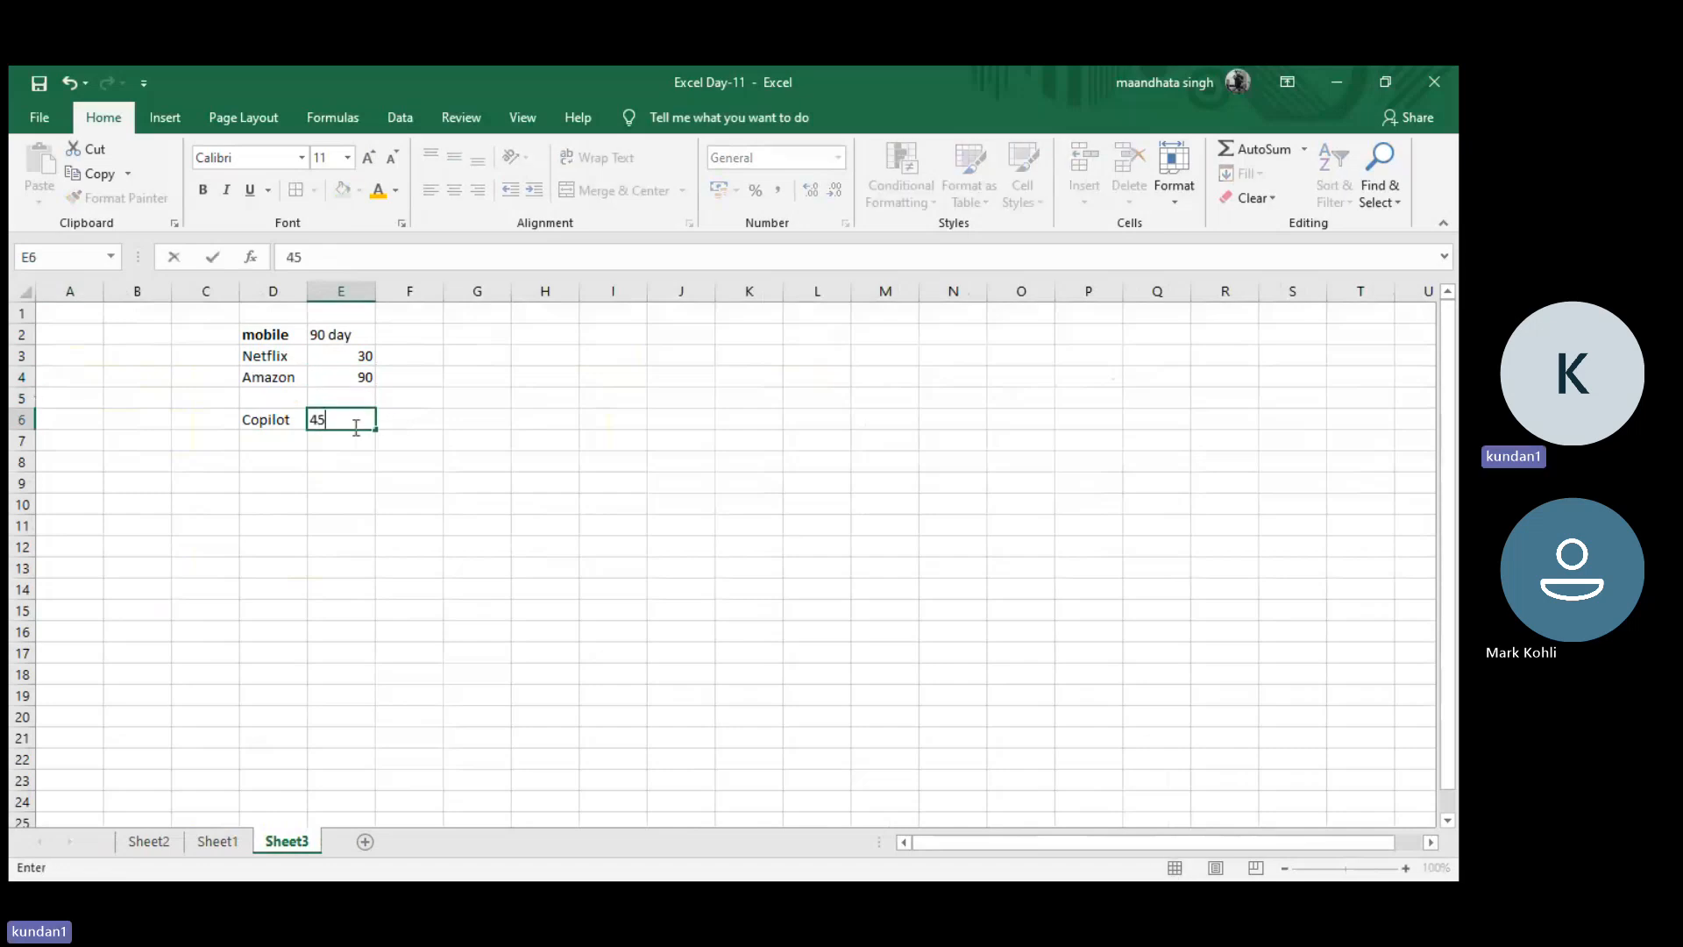
text(5 days)
key(Return)
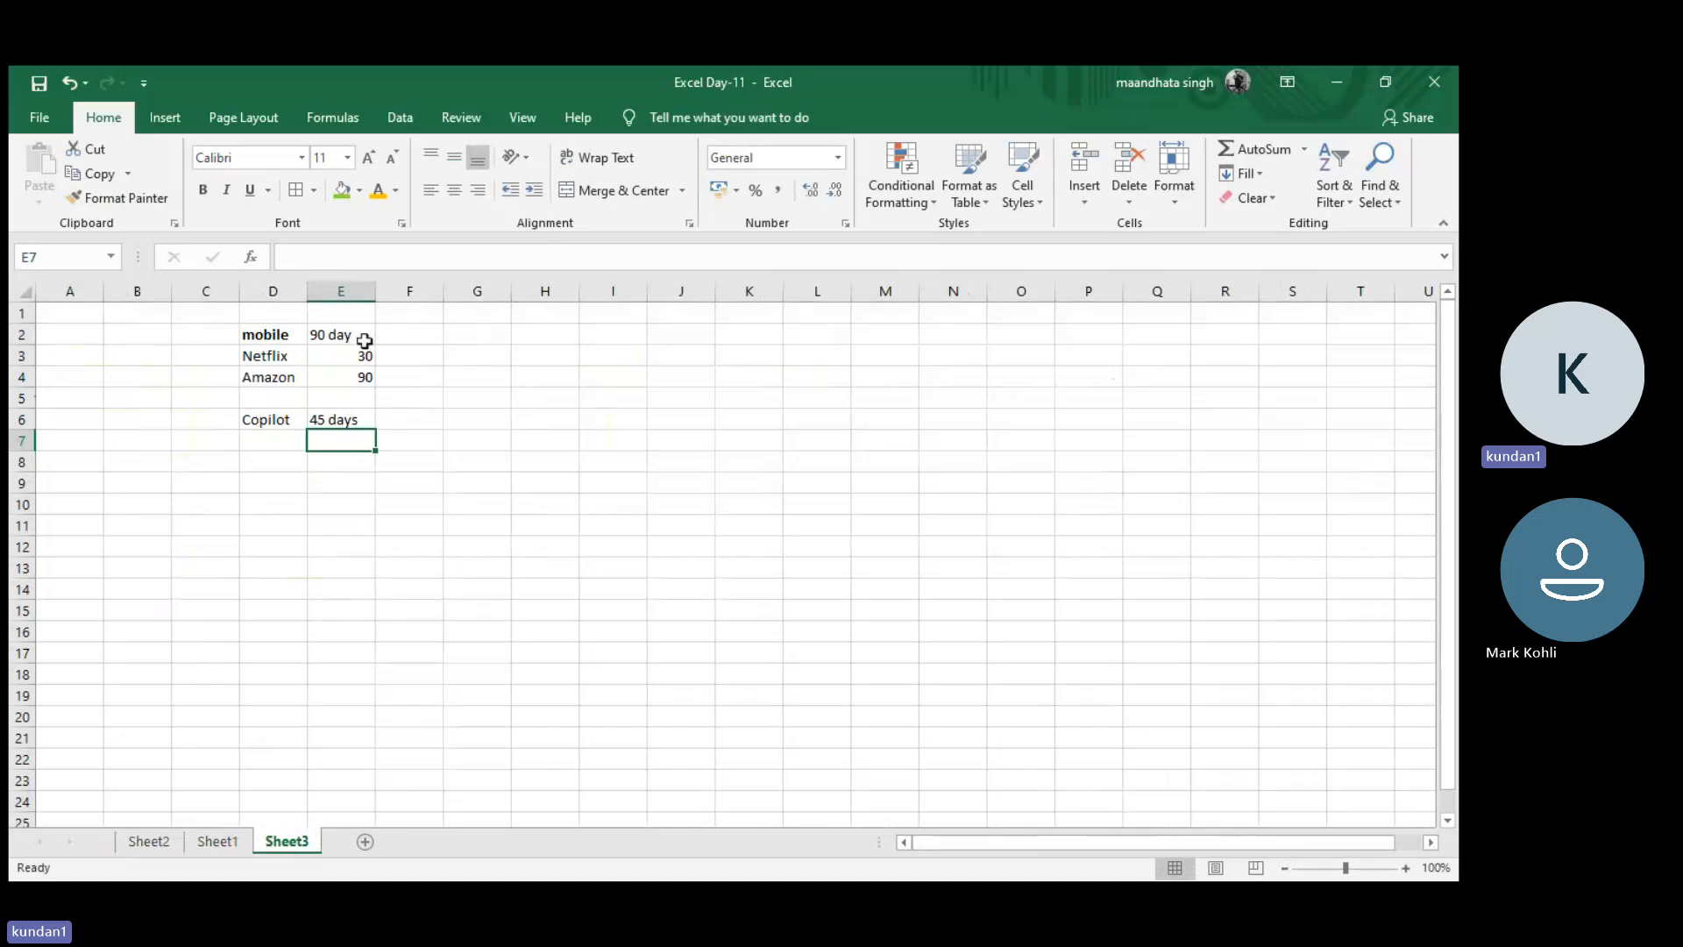
- Change the mobile period in E2 to "after 90 day"
click(314, 335)
double_click(314, 335)
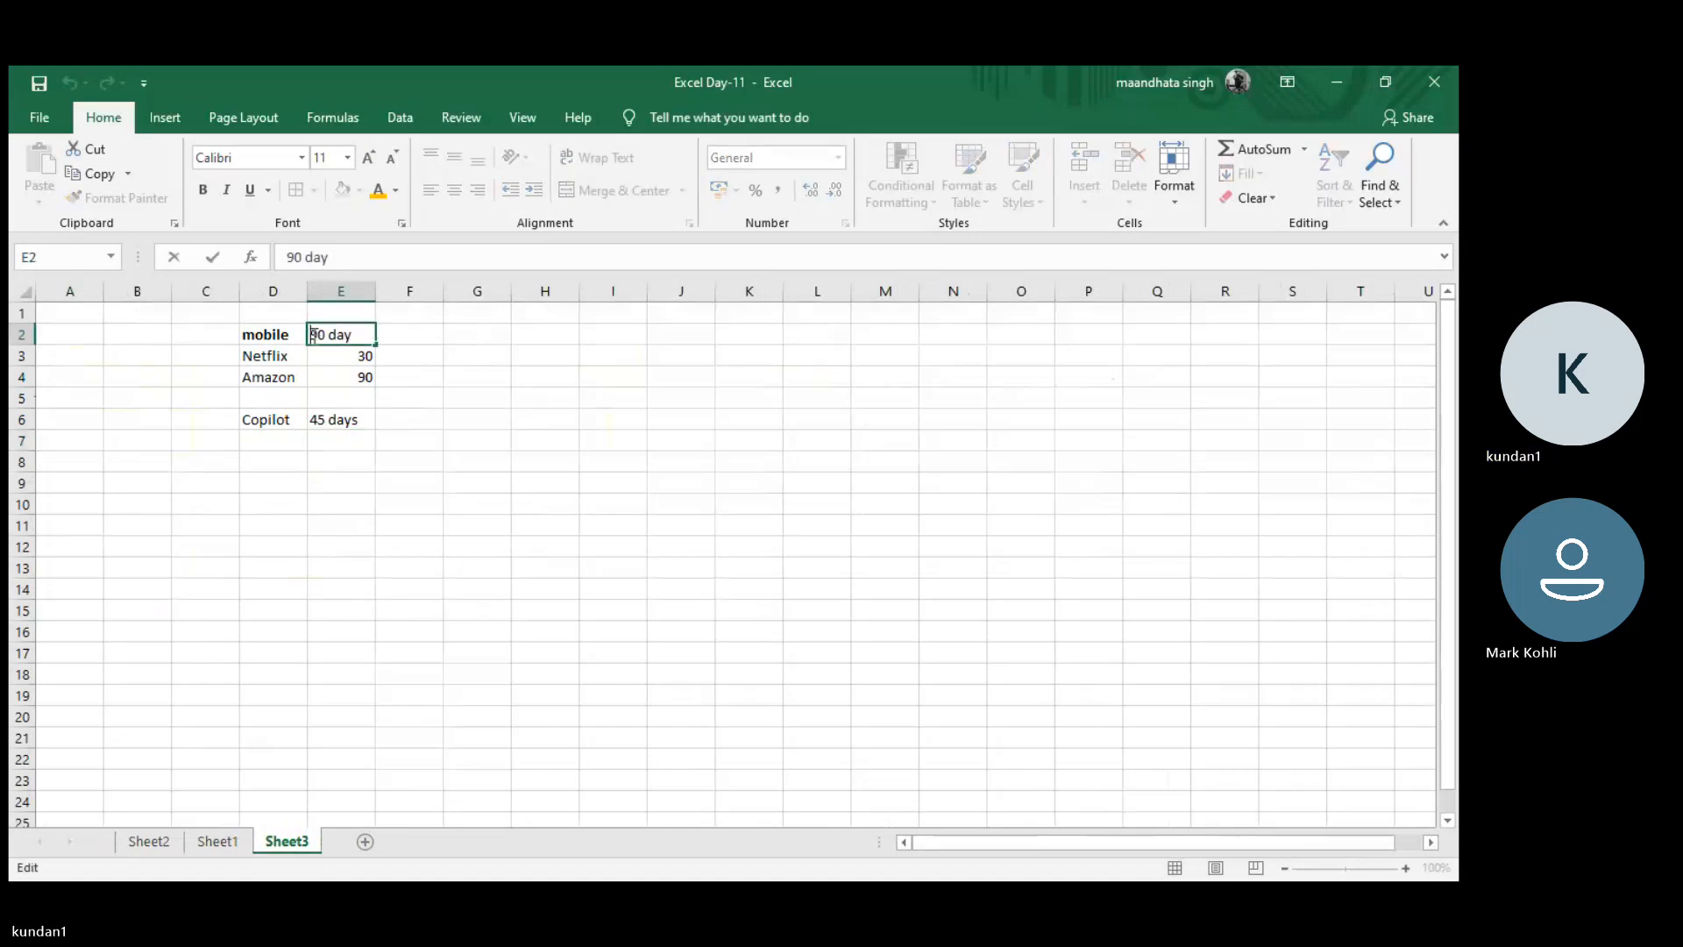
text(after)
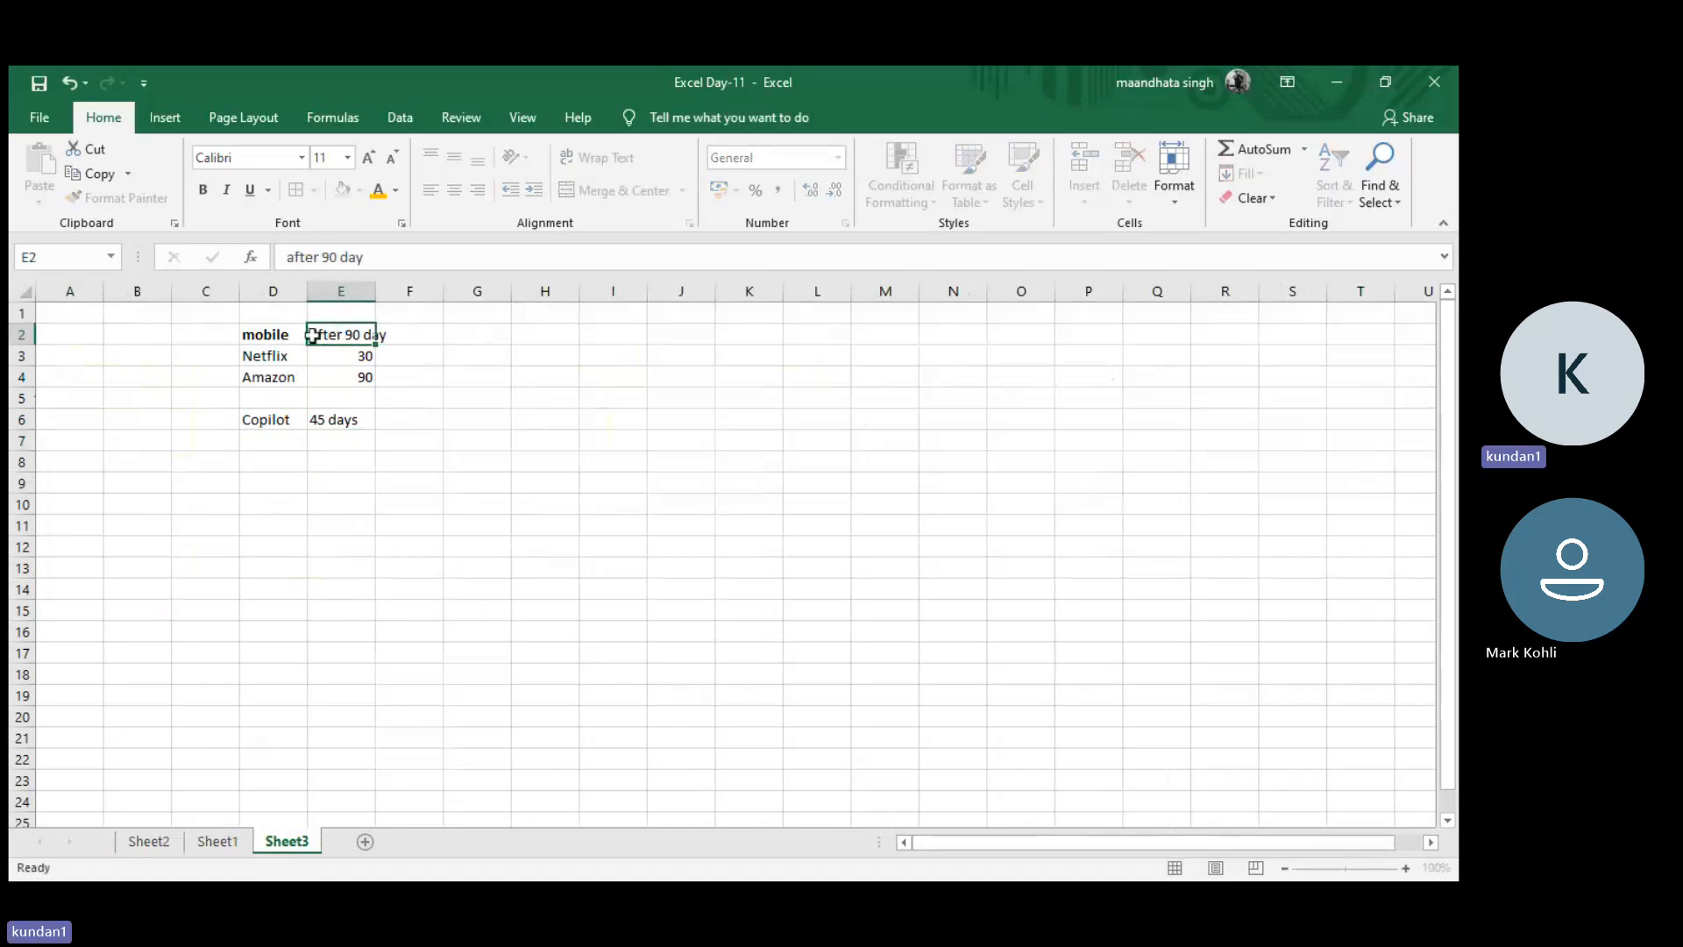
key(Return)
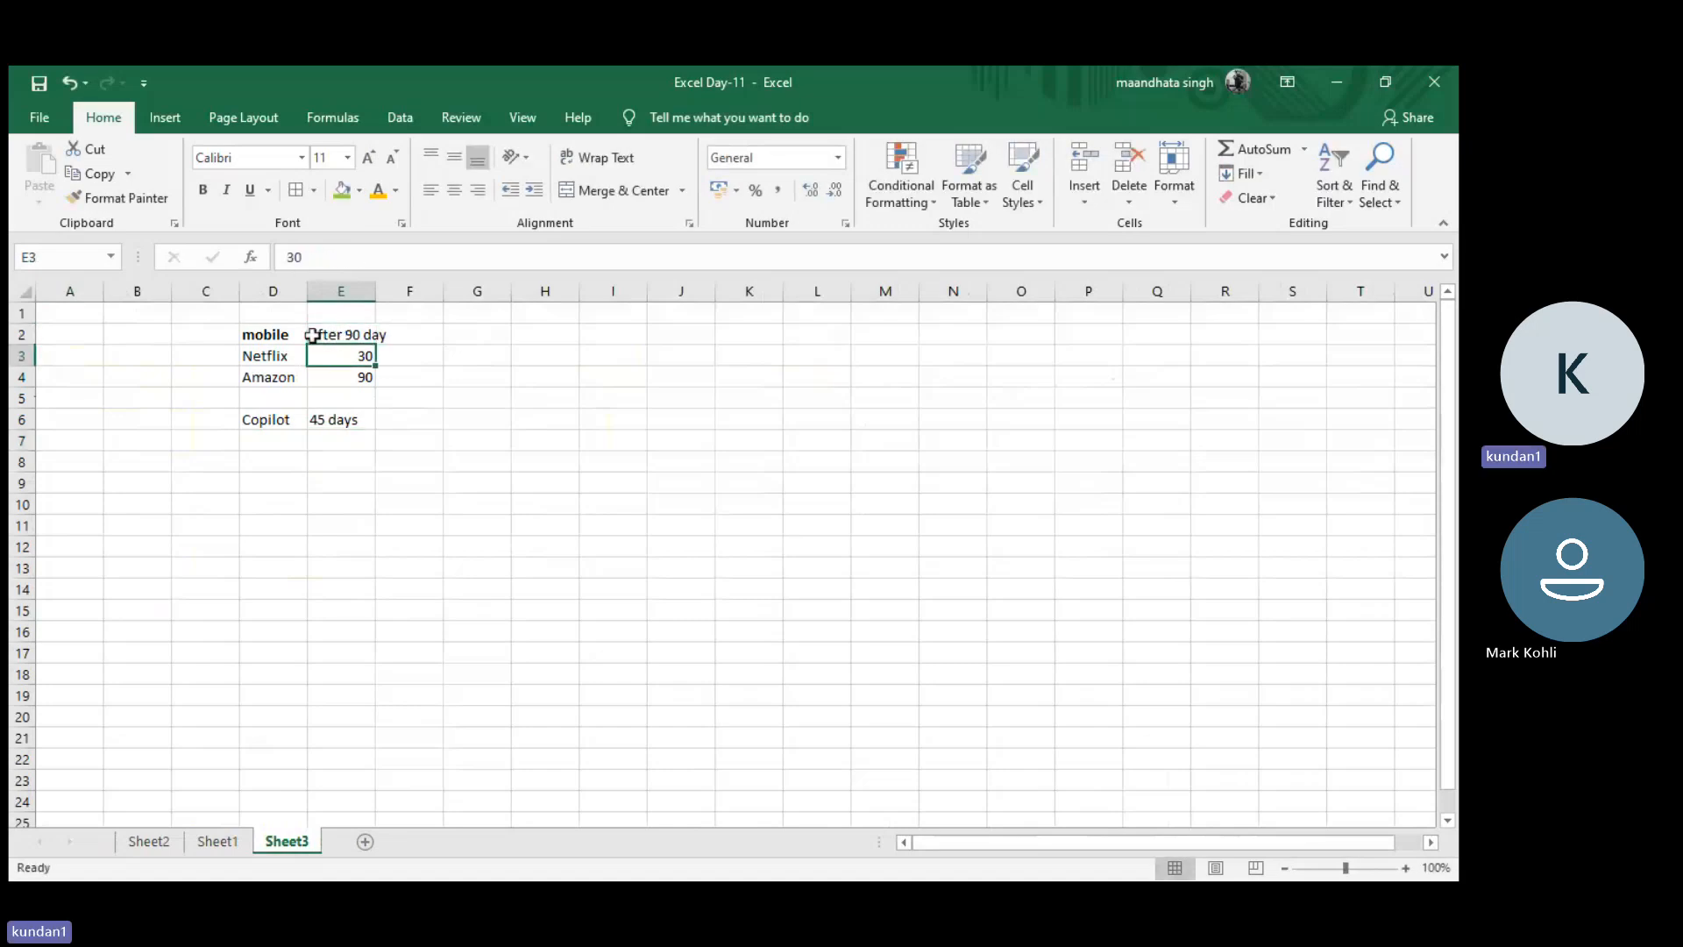
- Change the Netflix period in E3 to "after 30 days" and the Amazon period in E4 to "after 90 days"
click(290, 256)
text(after 30)
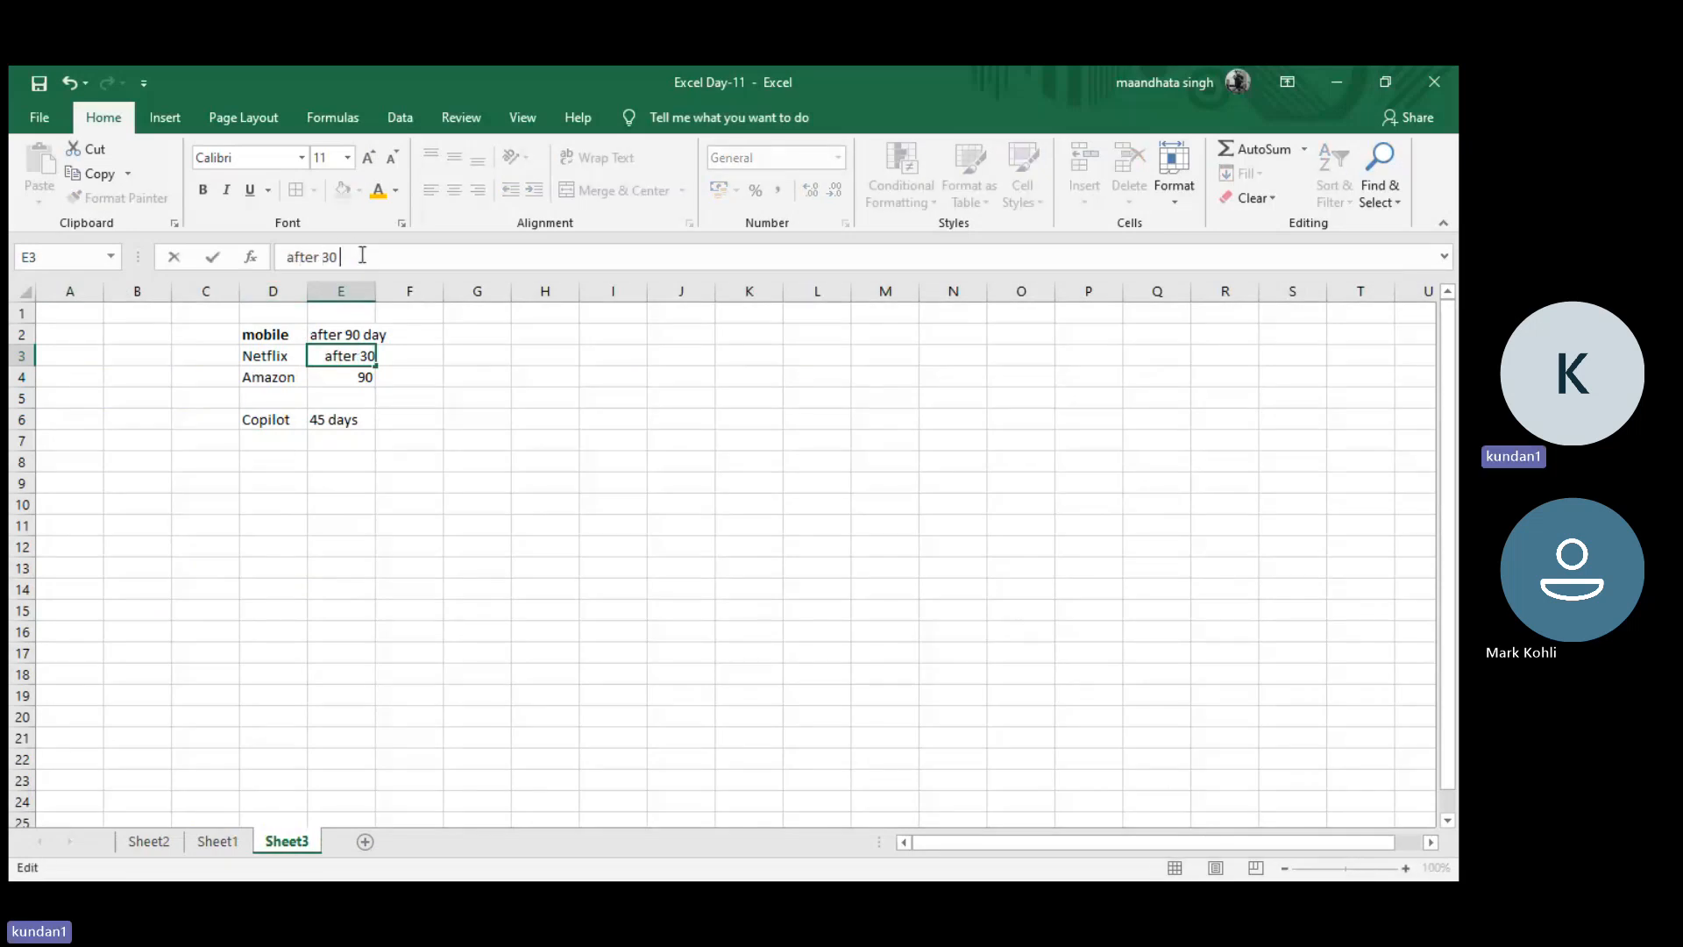
text( days)
key(Return)
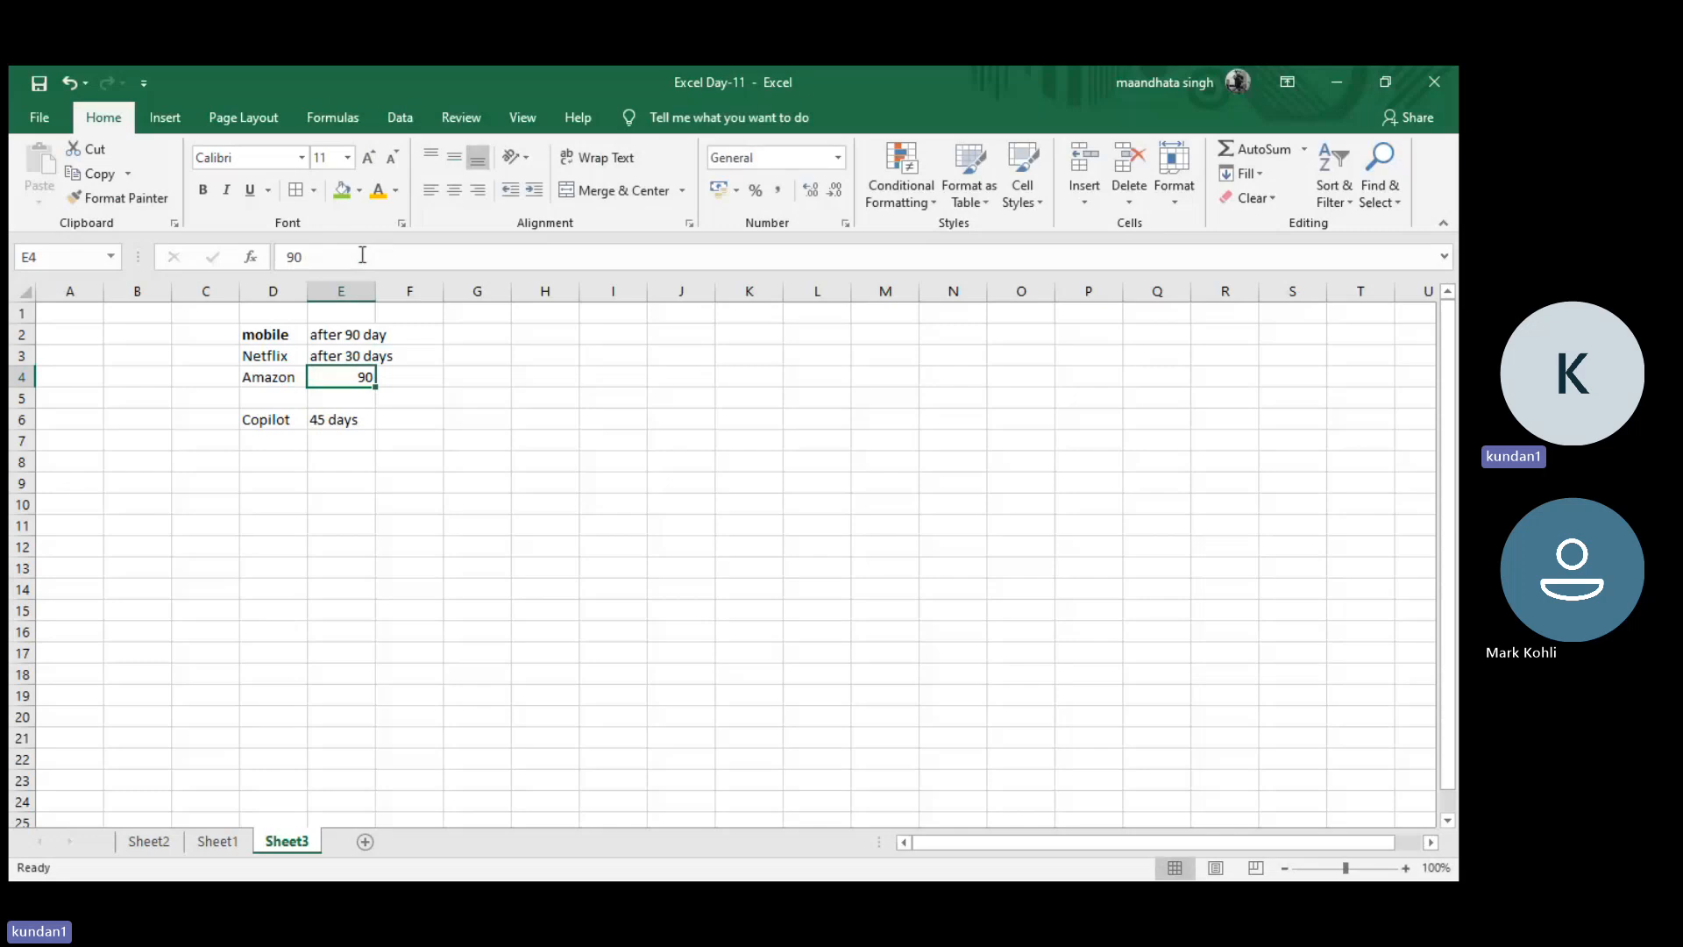
click(290, 256)
text(after 90 )
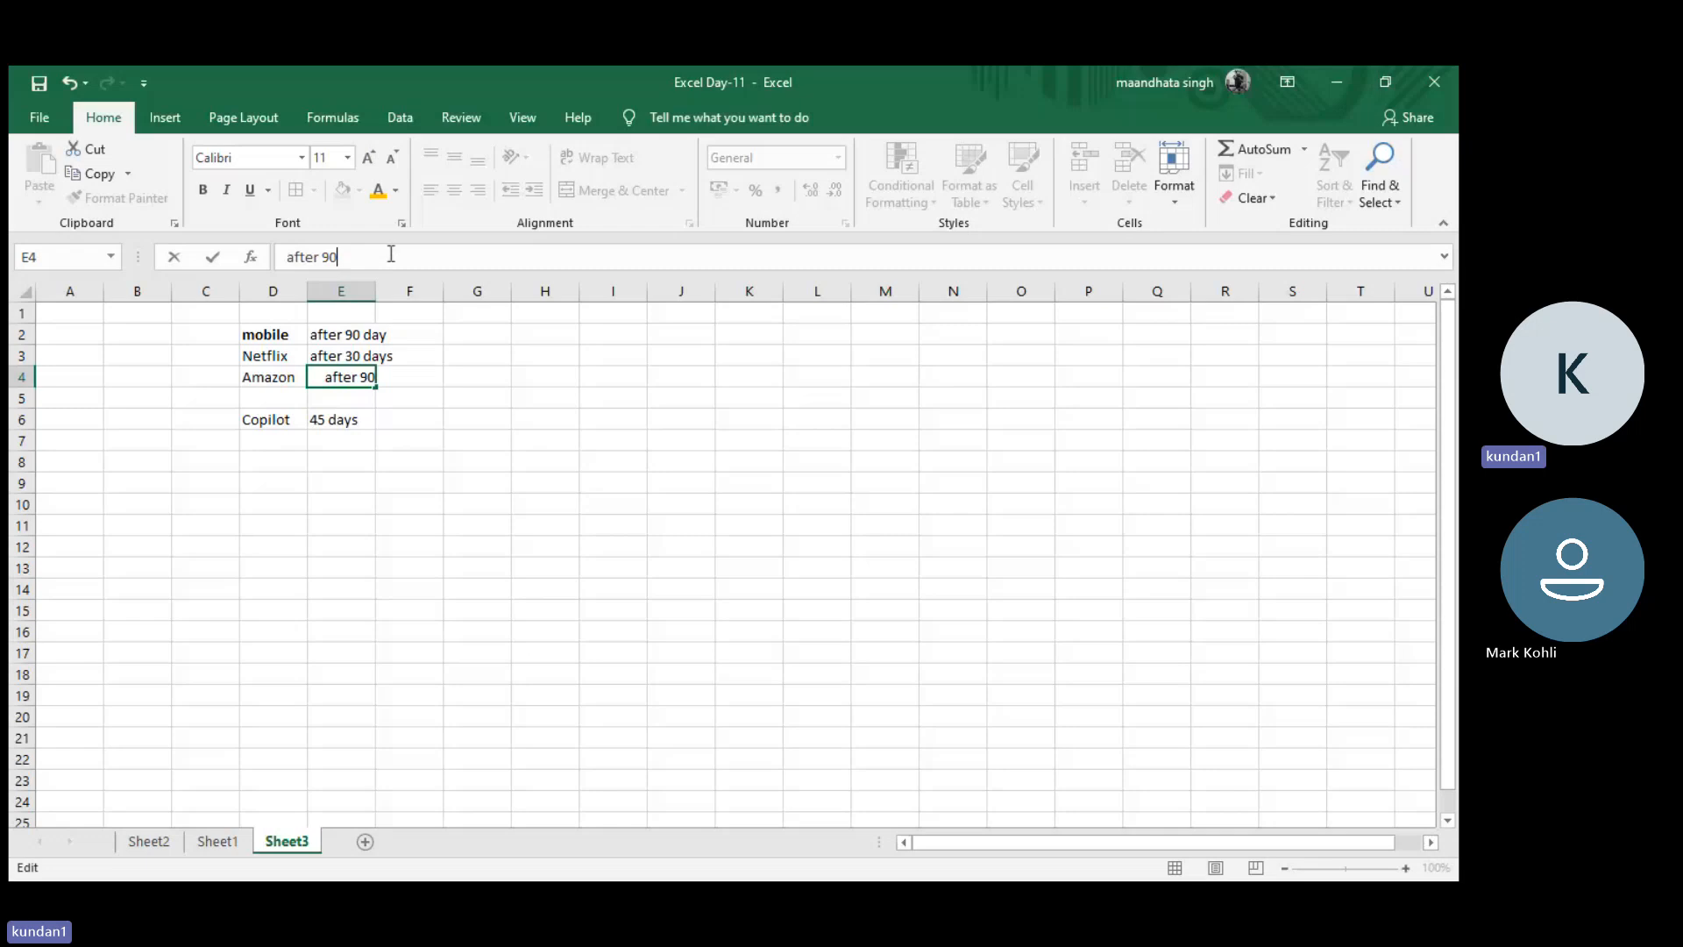
text(days)
key(Return)
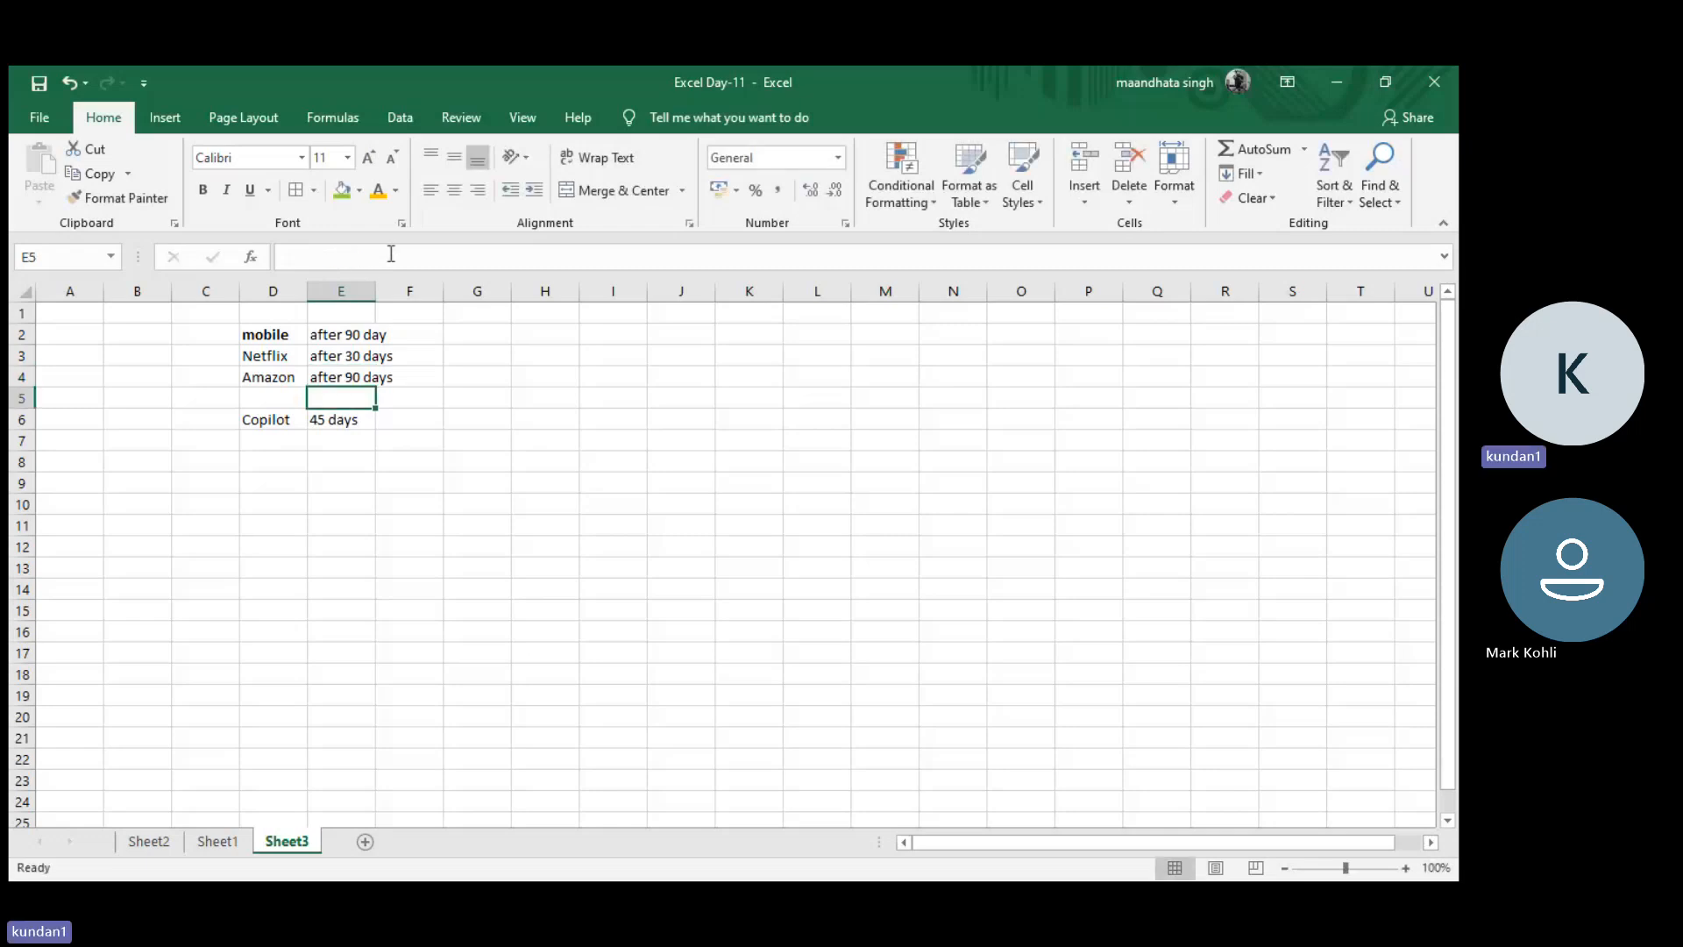
- Change the Copilot period in E6 to "after 45 days" and fit column E's width to its contents
double_click(344, 419)
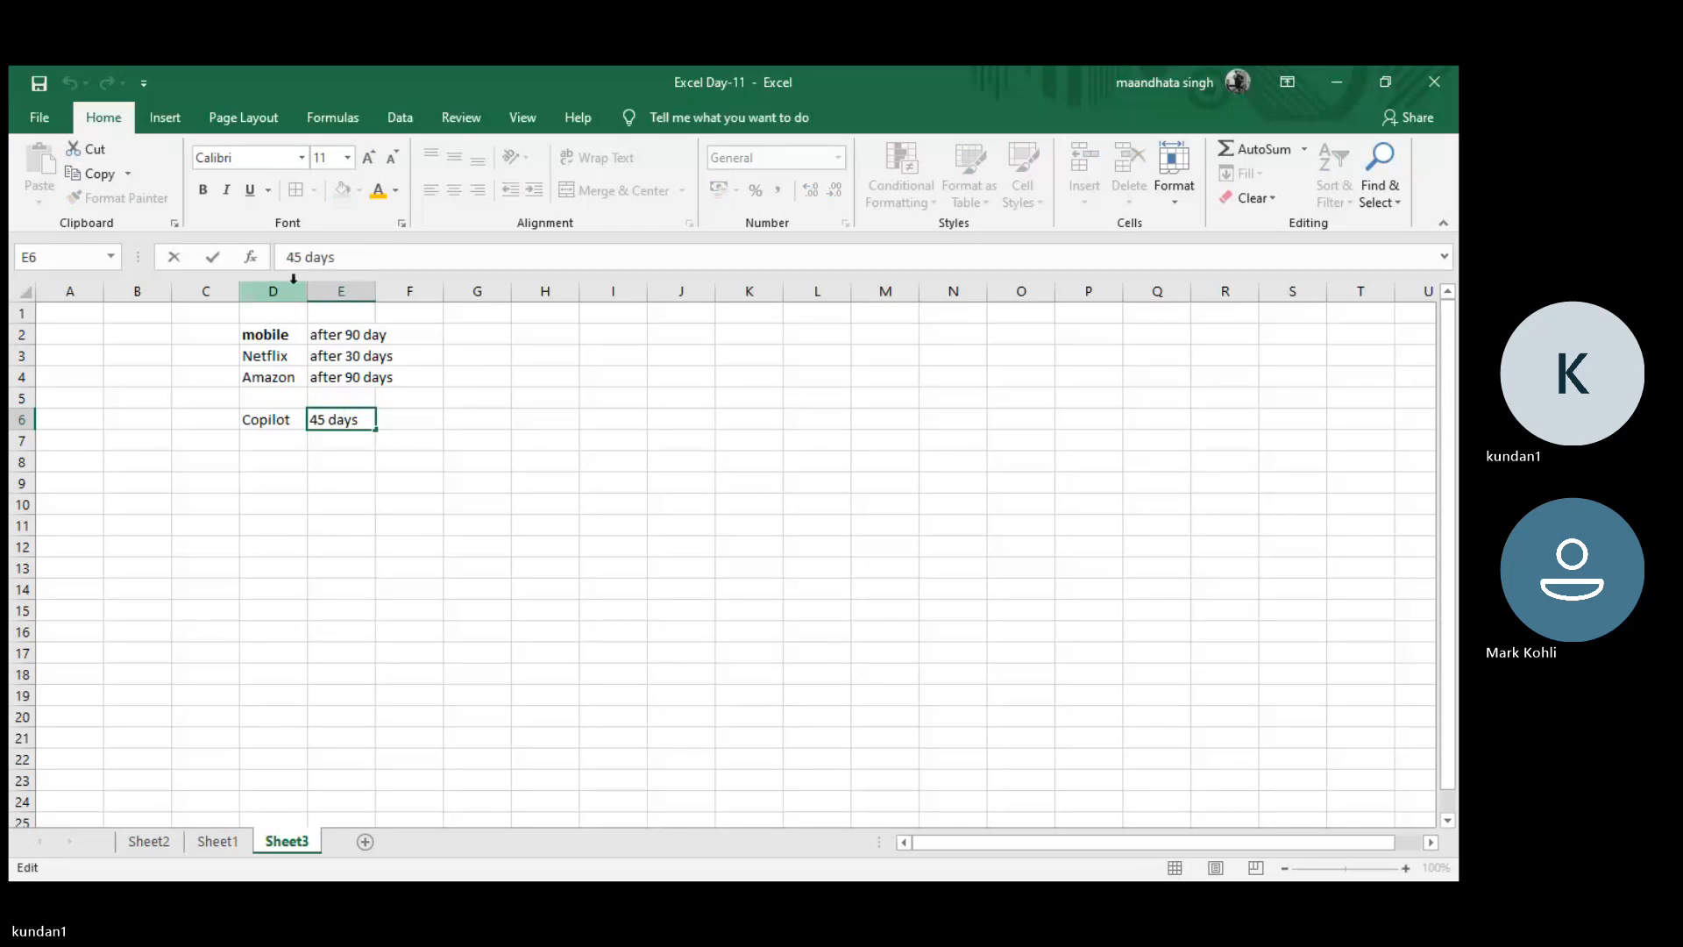
text(after)
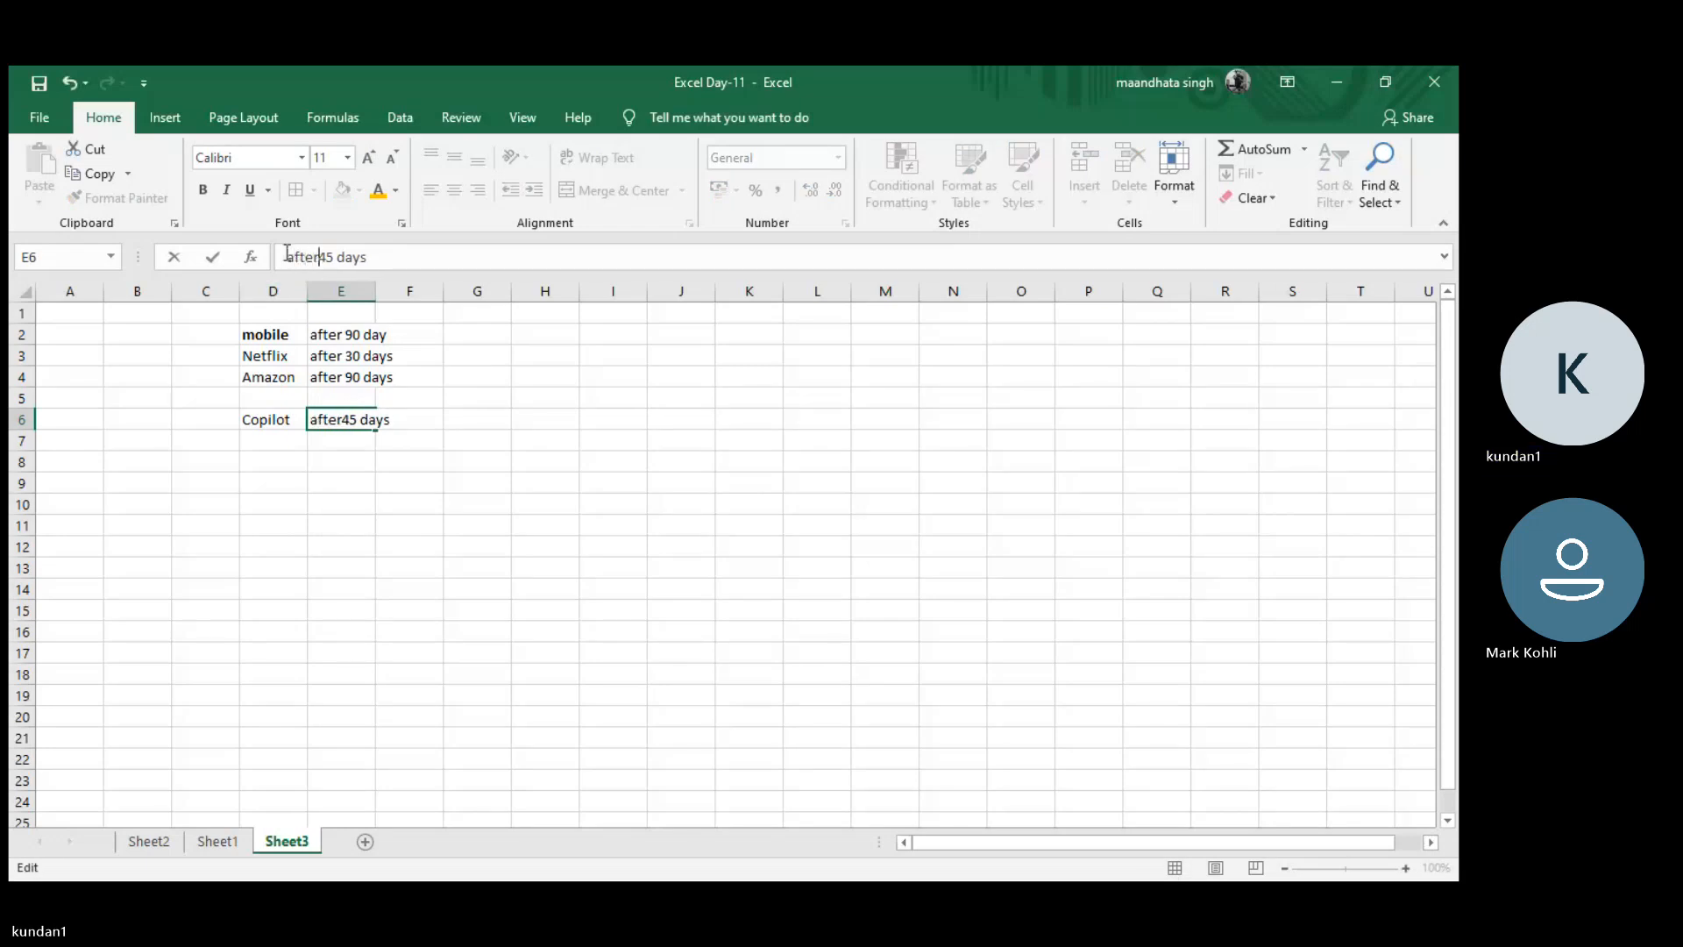
key(Return)
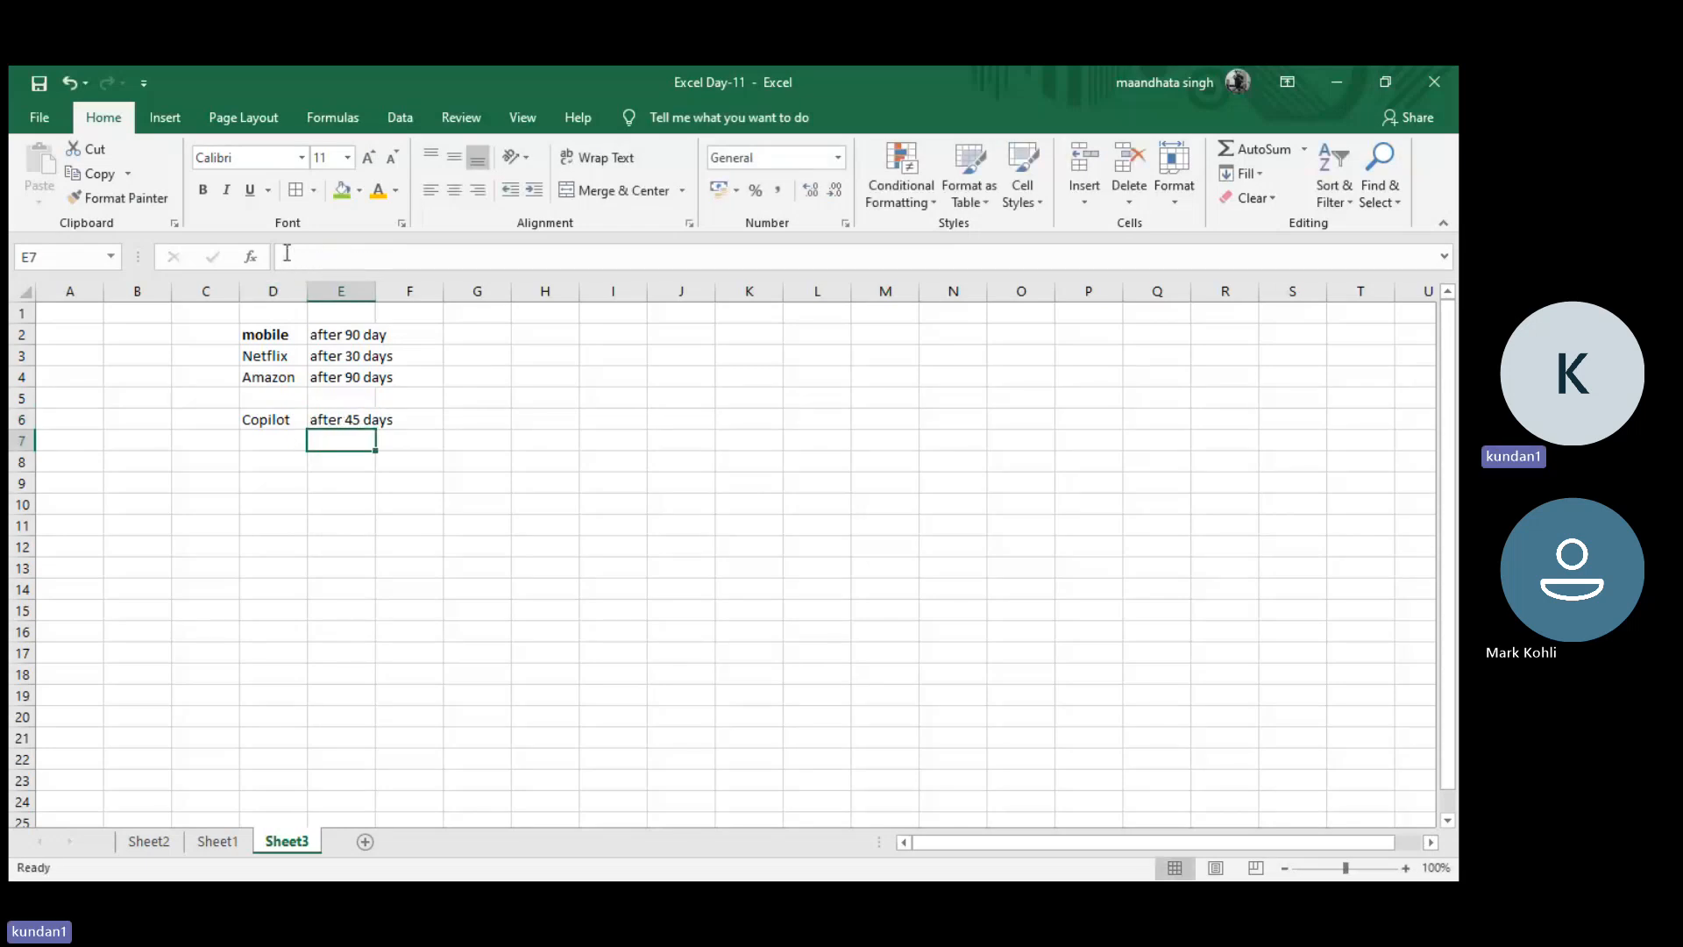
double_click(375, 291)
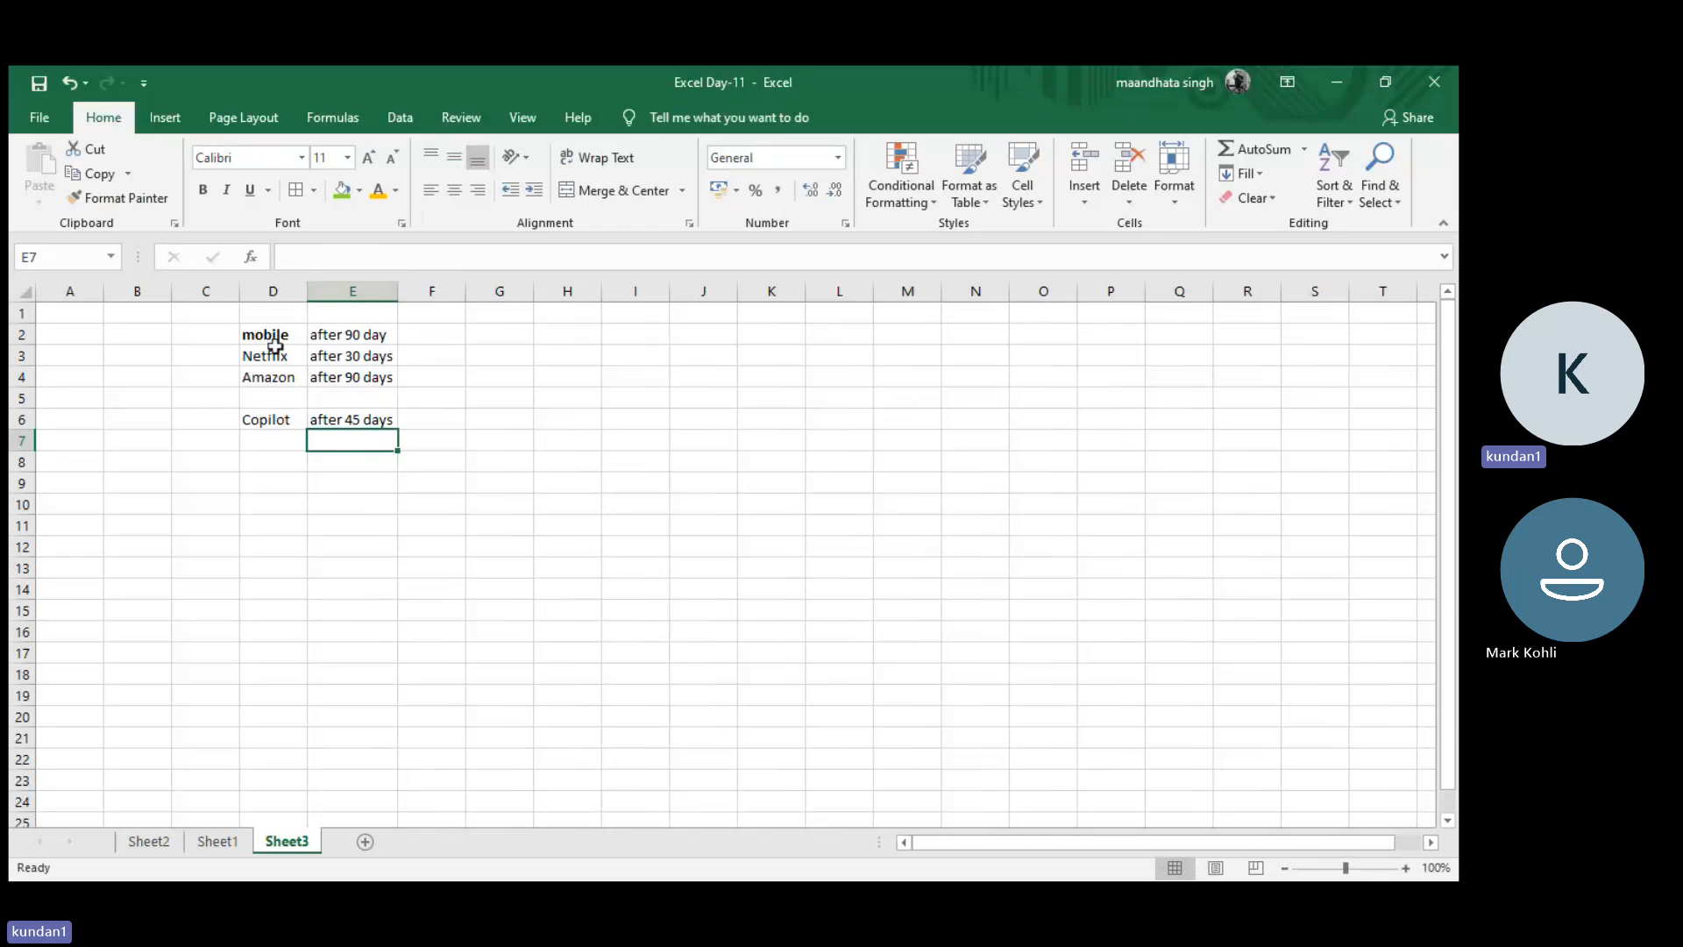
click(277, 337)
drag(278, 338, 358, 419)
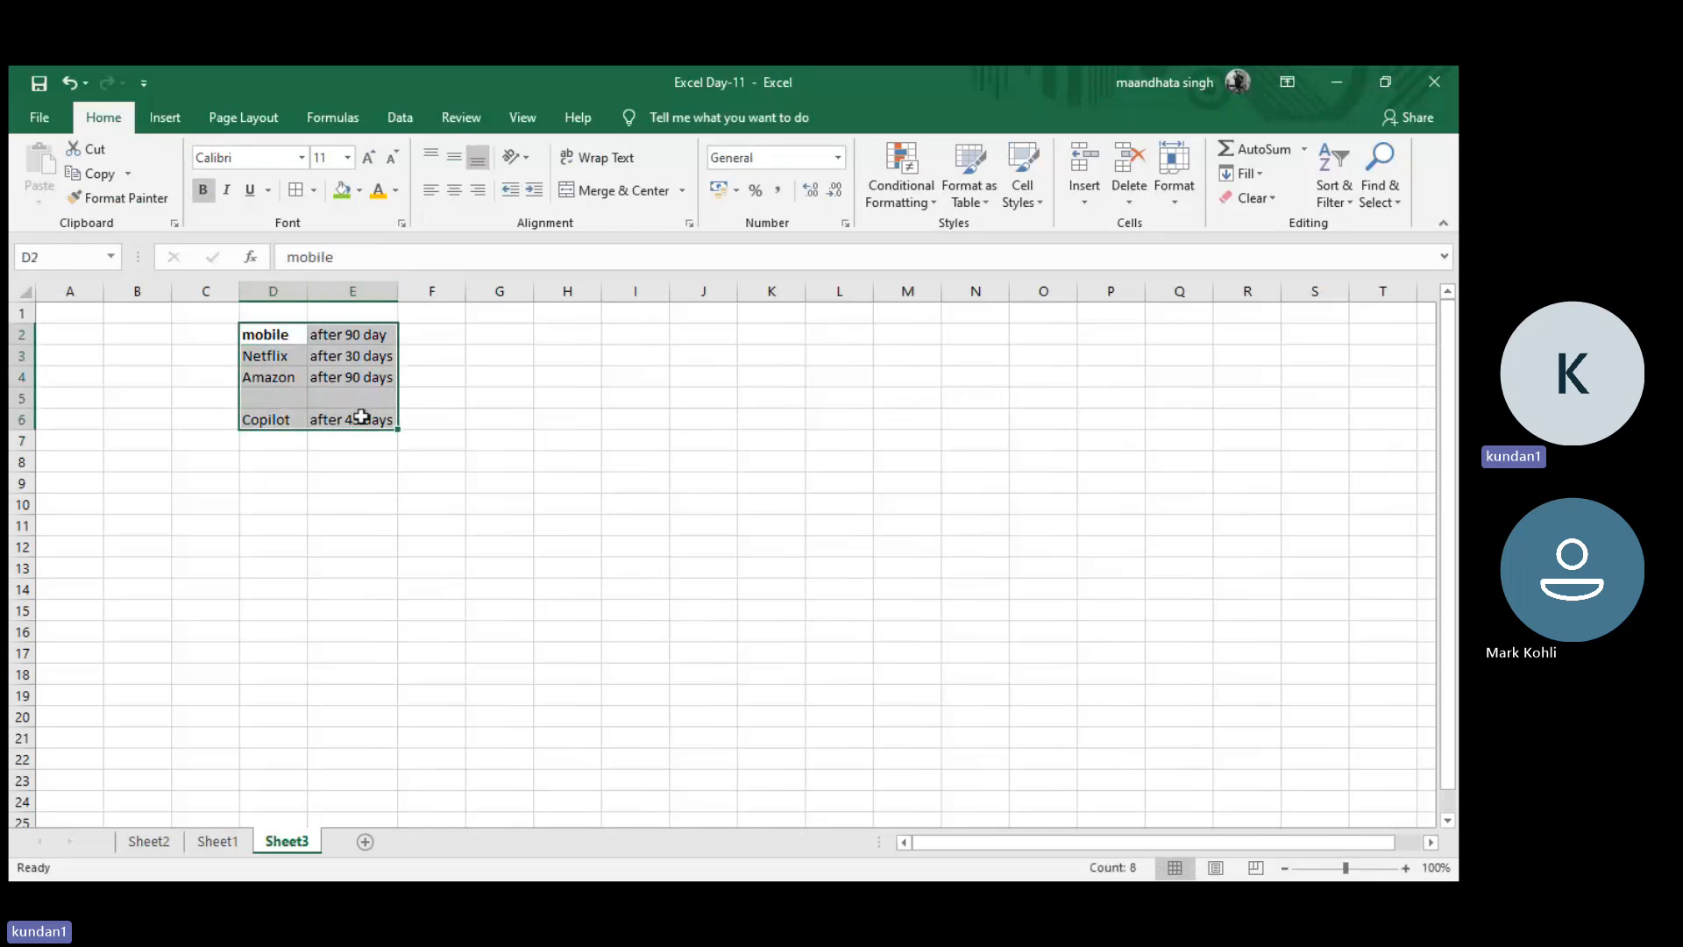
click(462, 339)
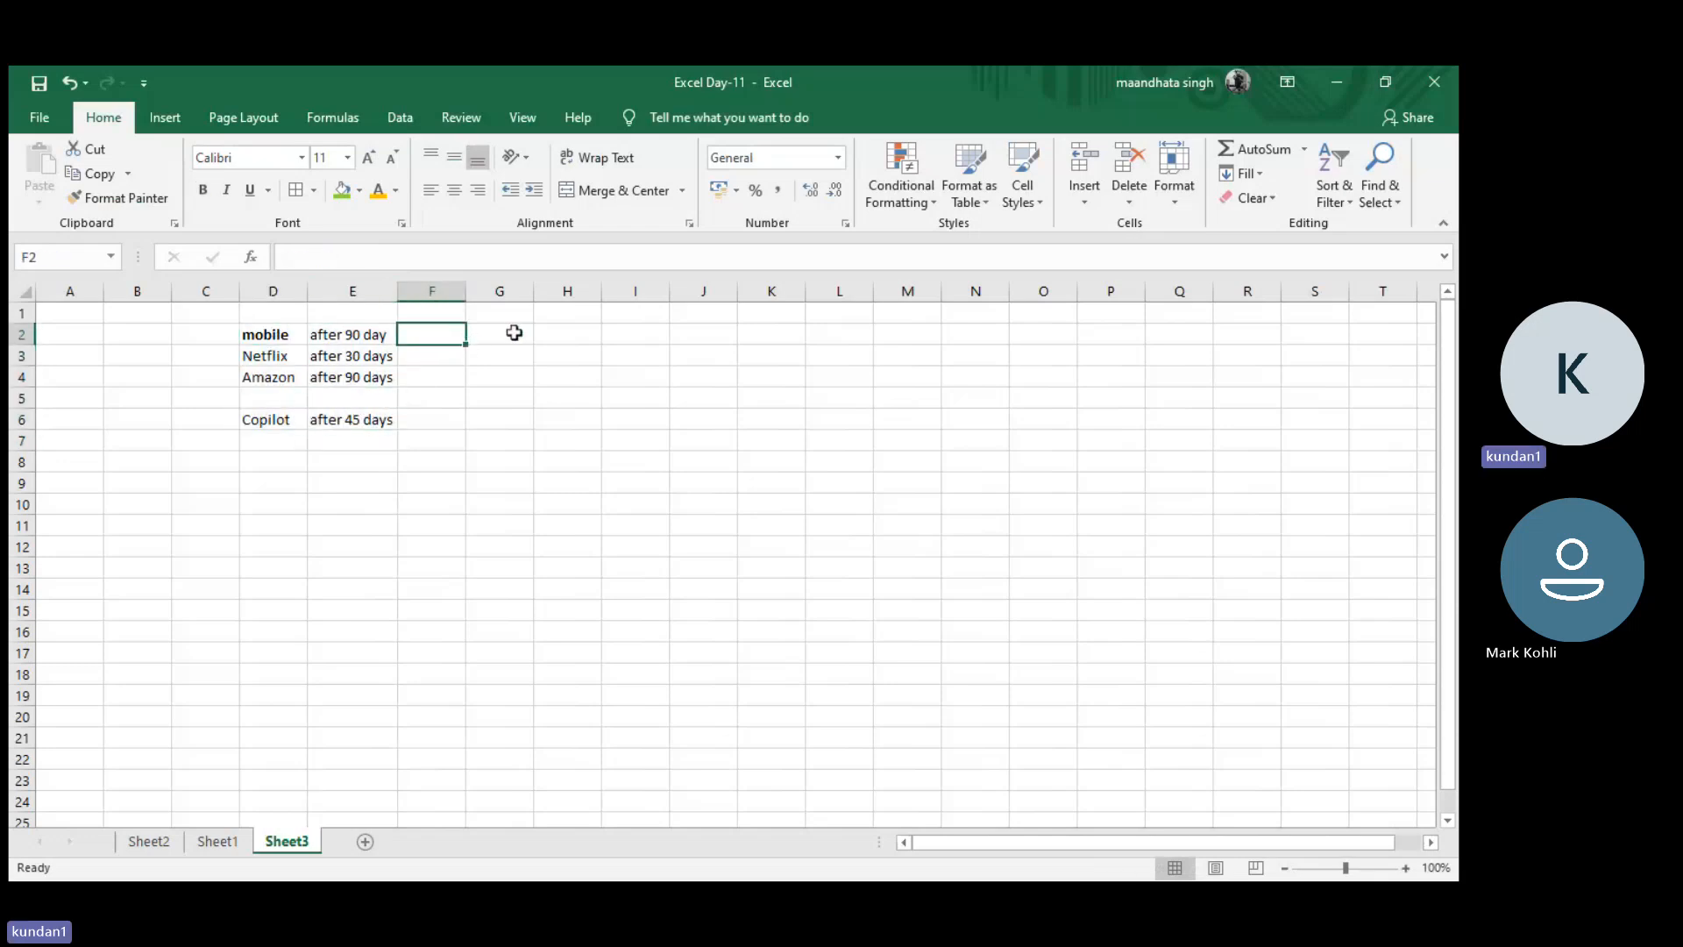
click(514, 334)
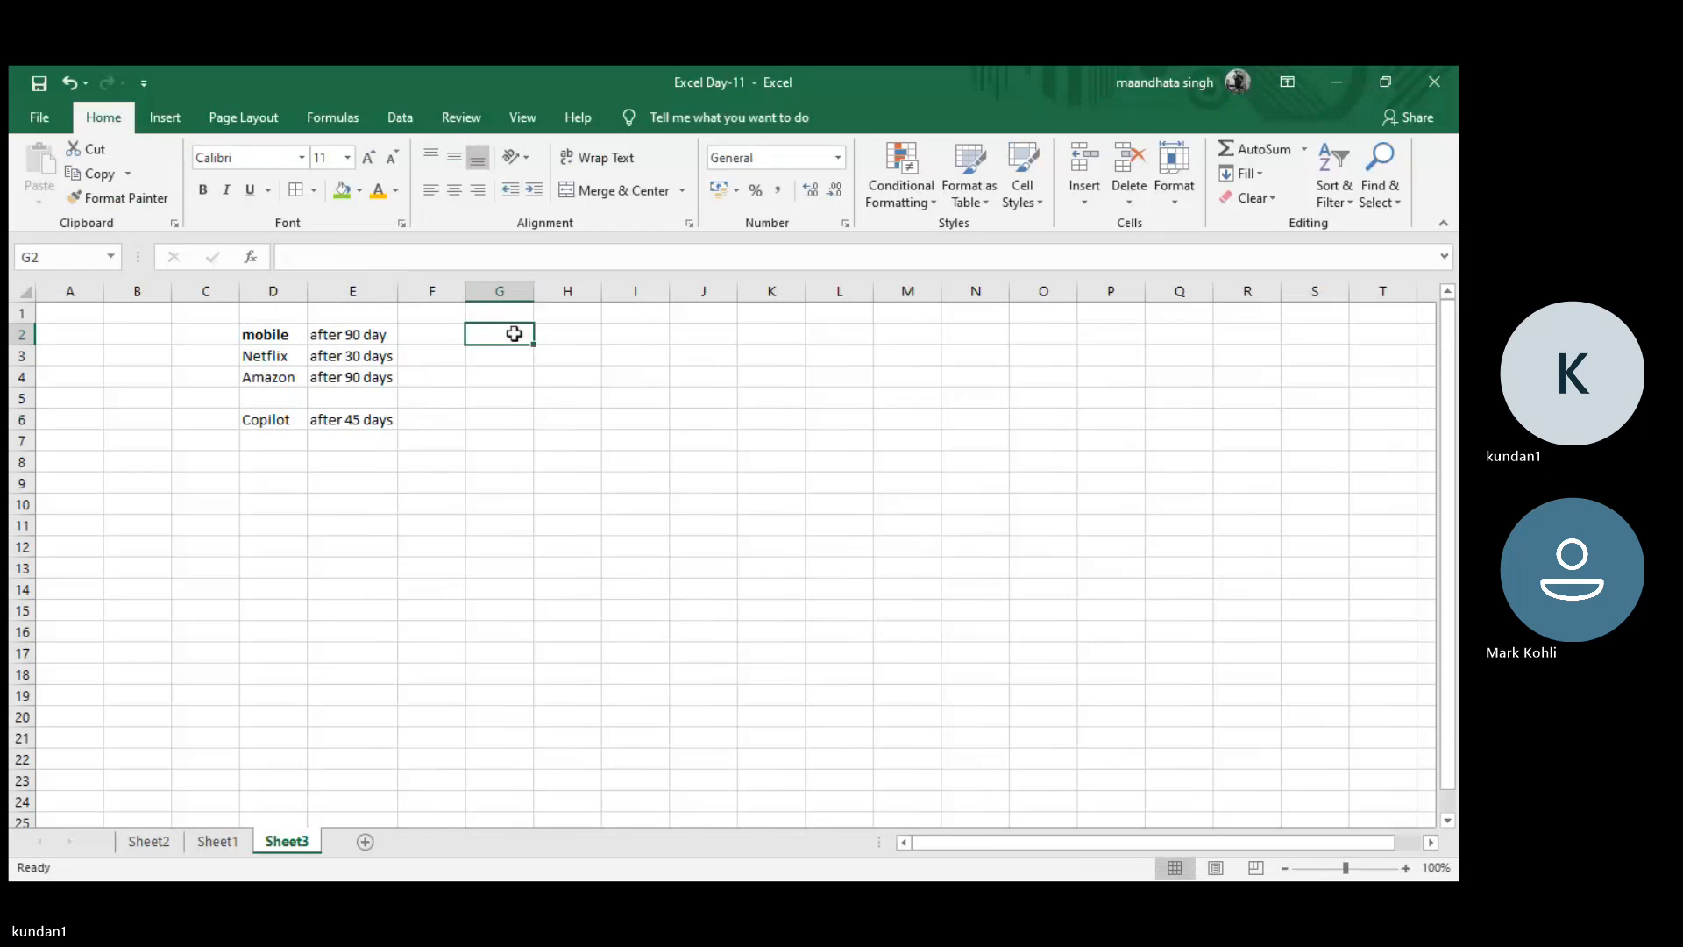
text(=date()
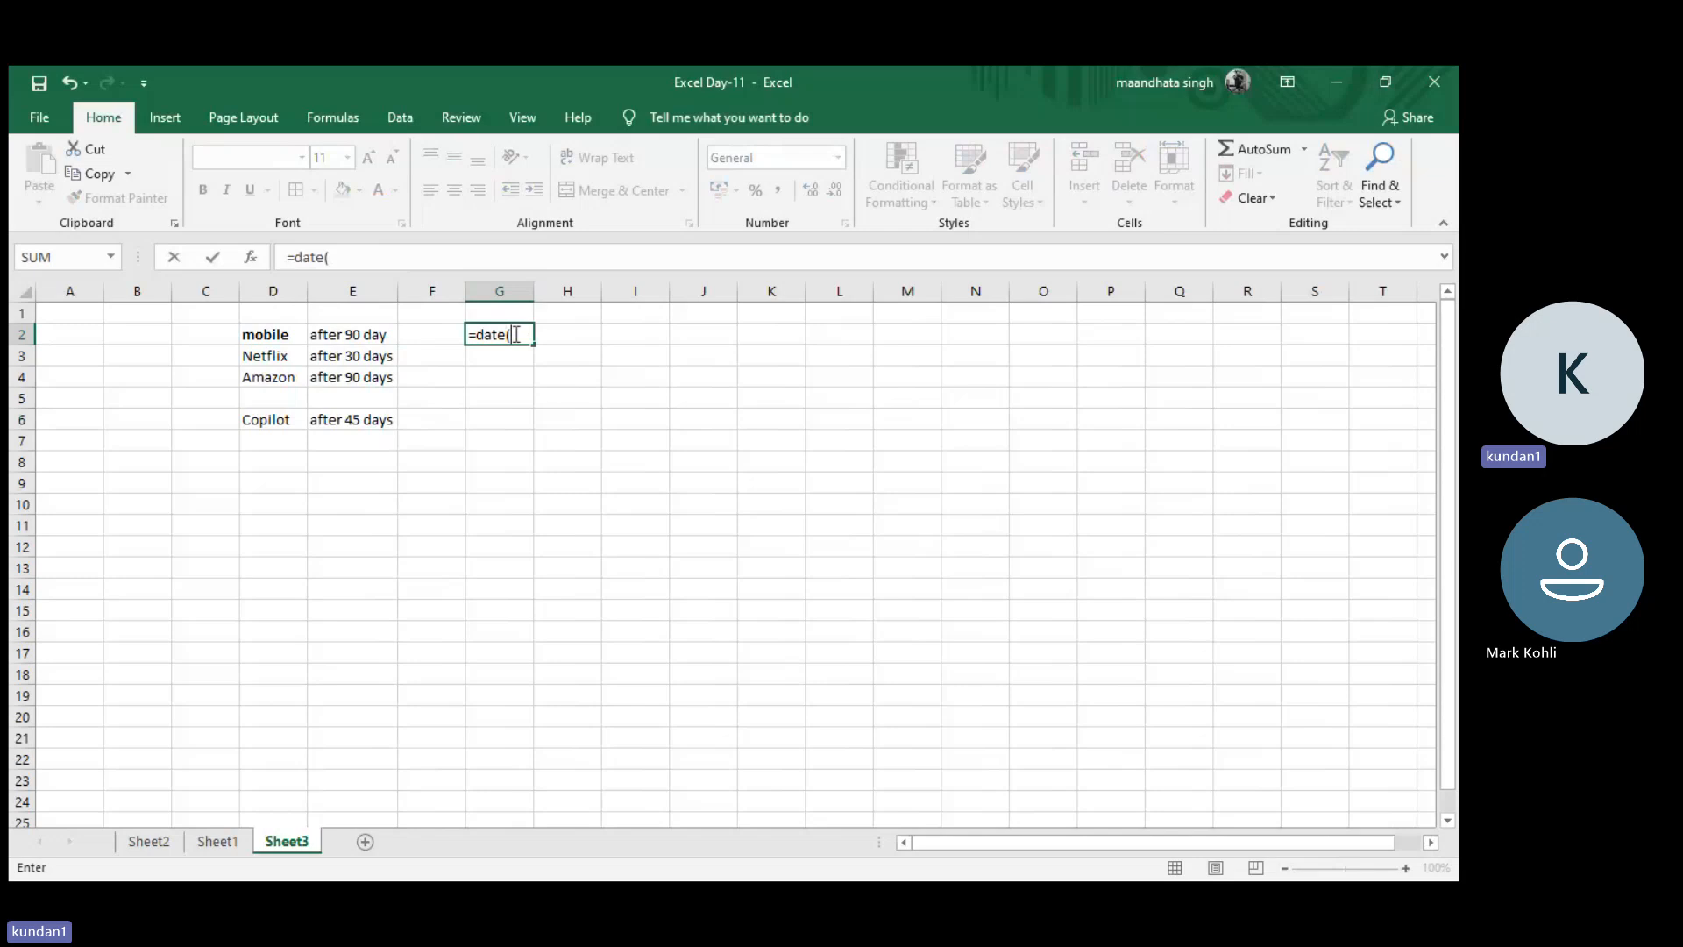
key(Escape)
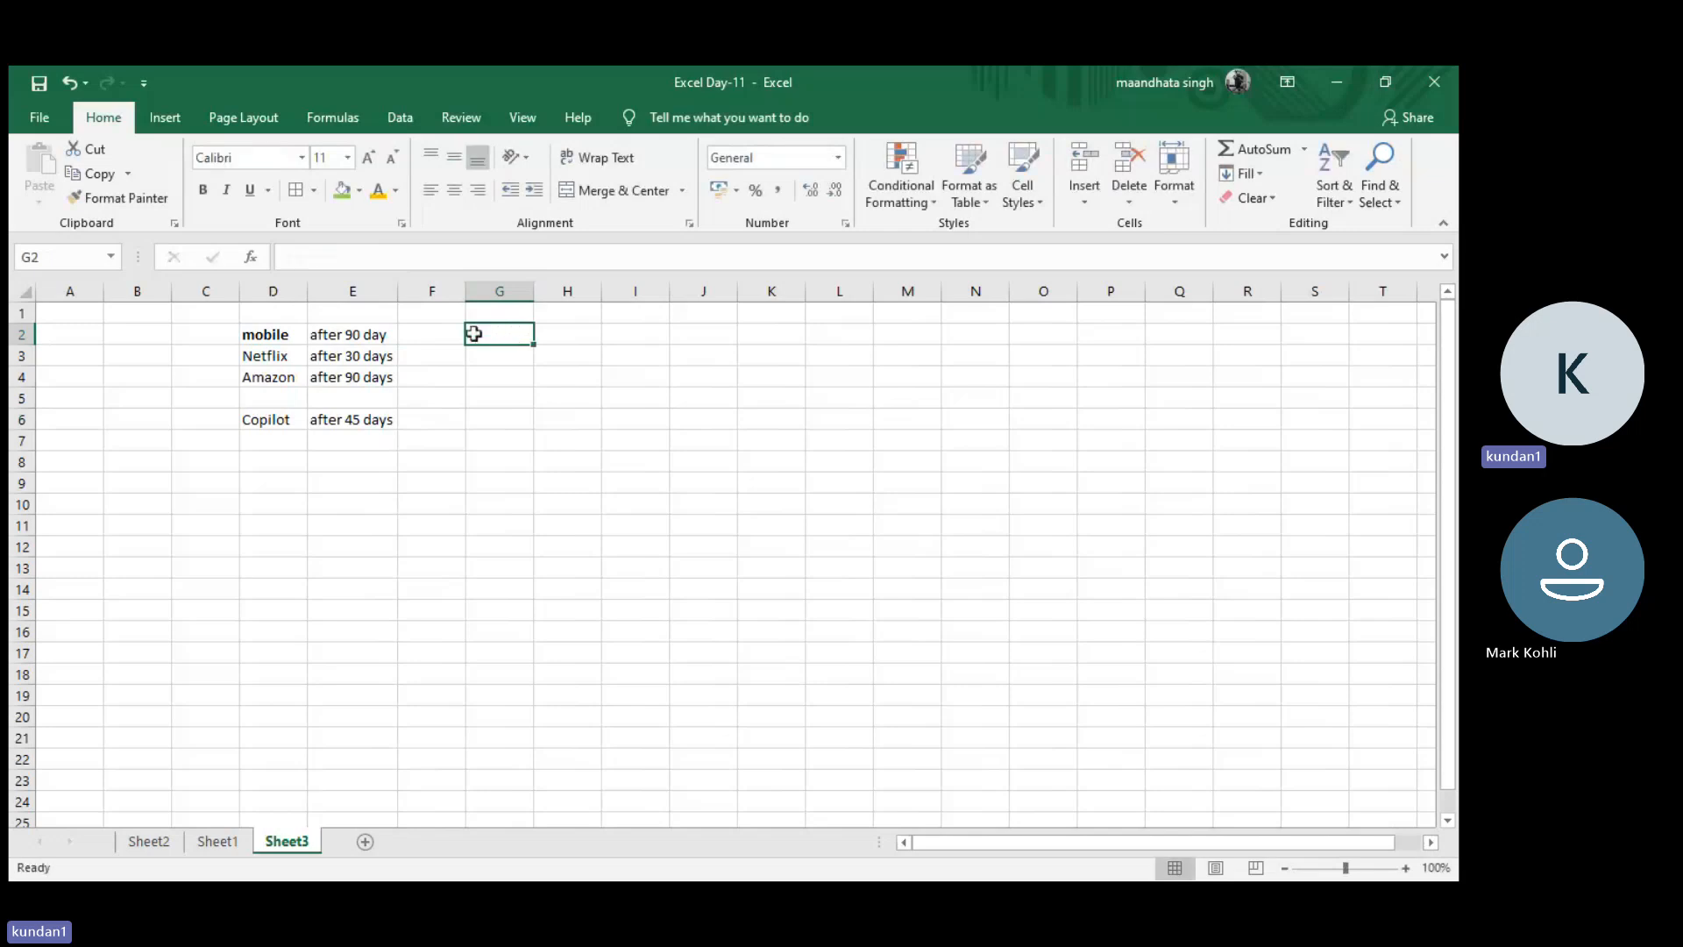
- Enter the date 1-jul-24 in F2 for the mobile subscription
click(424, 336)
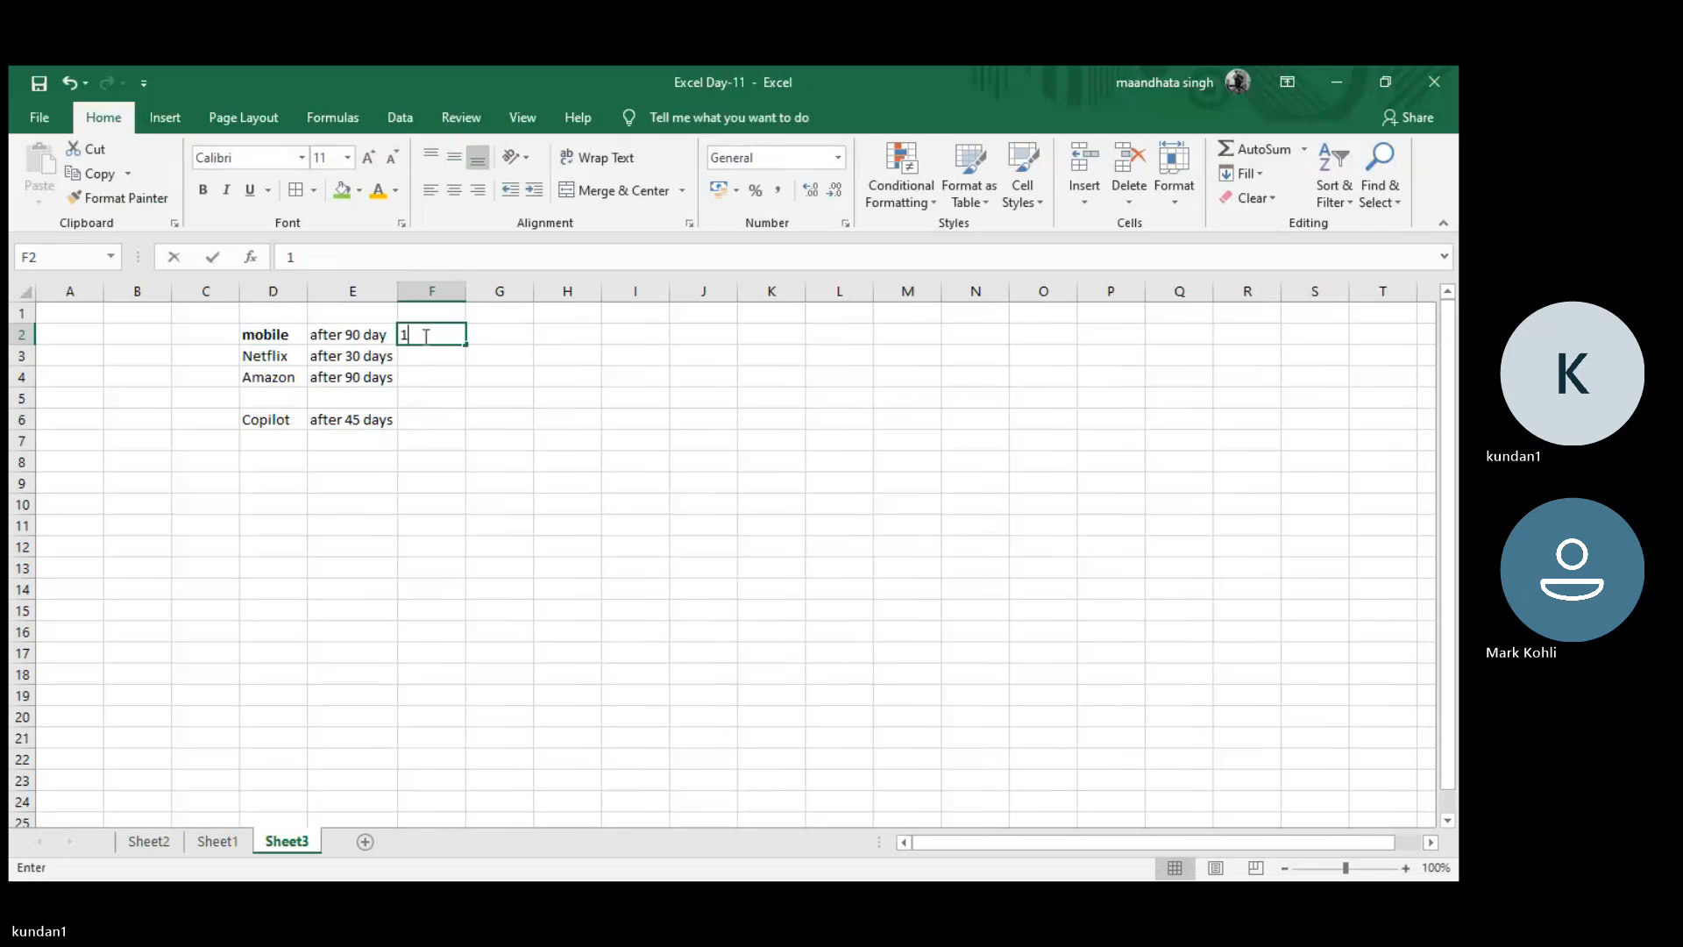
text(1-)
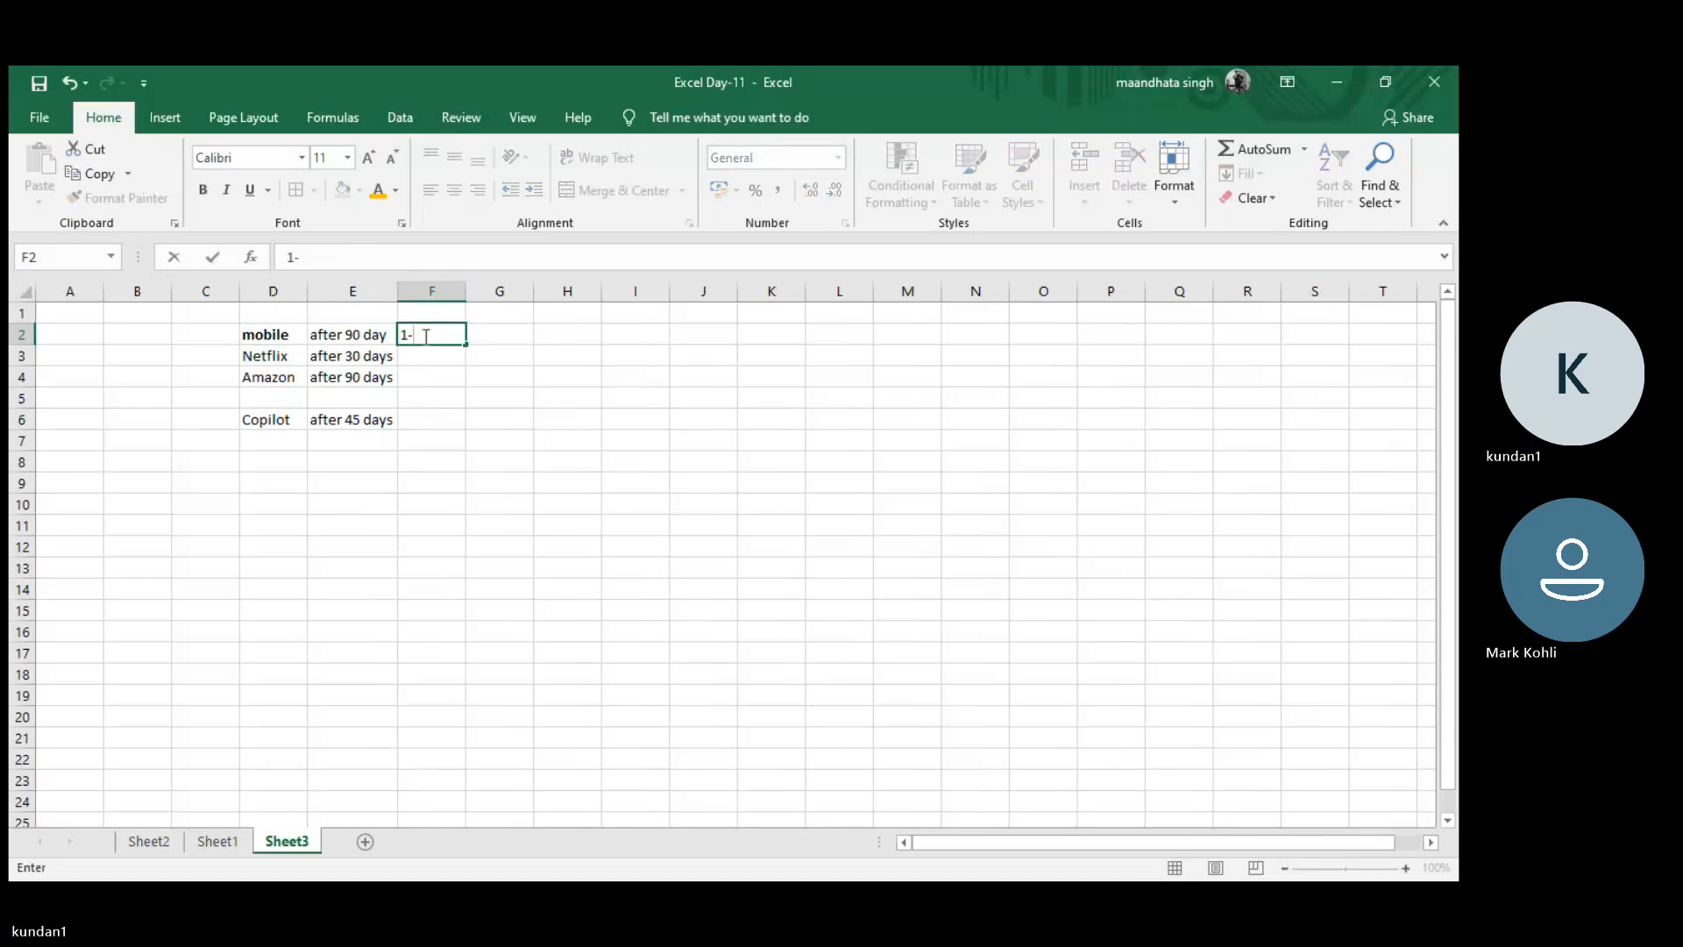
text(jul)
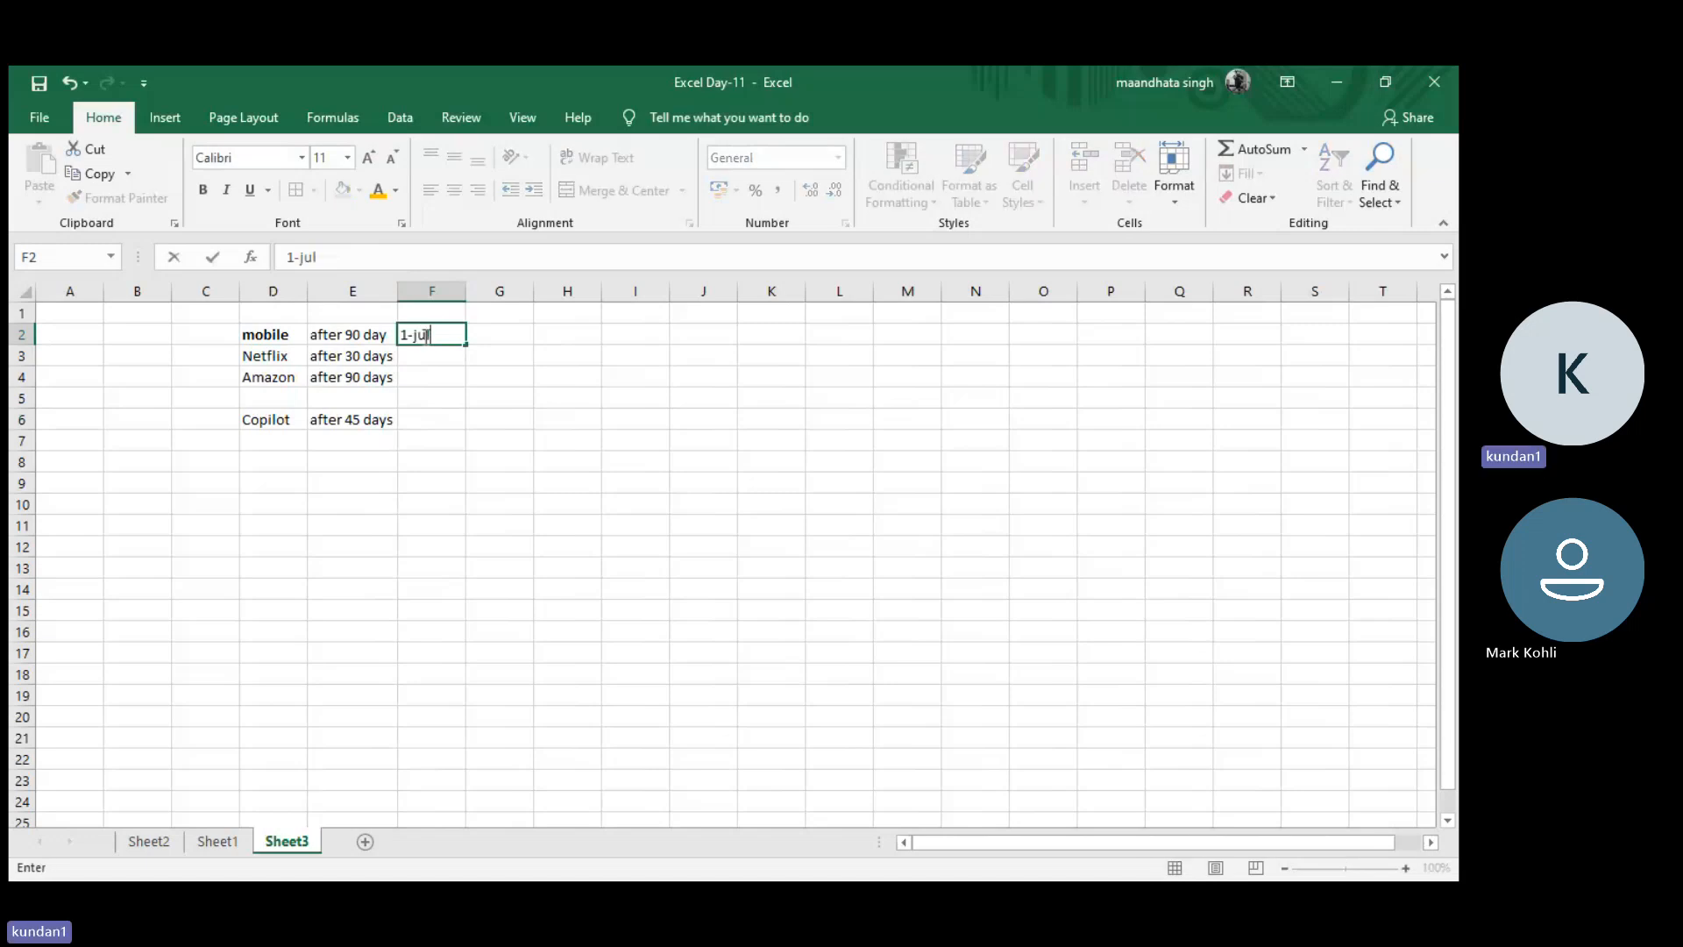
text(-24)
key(Return)
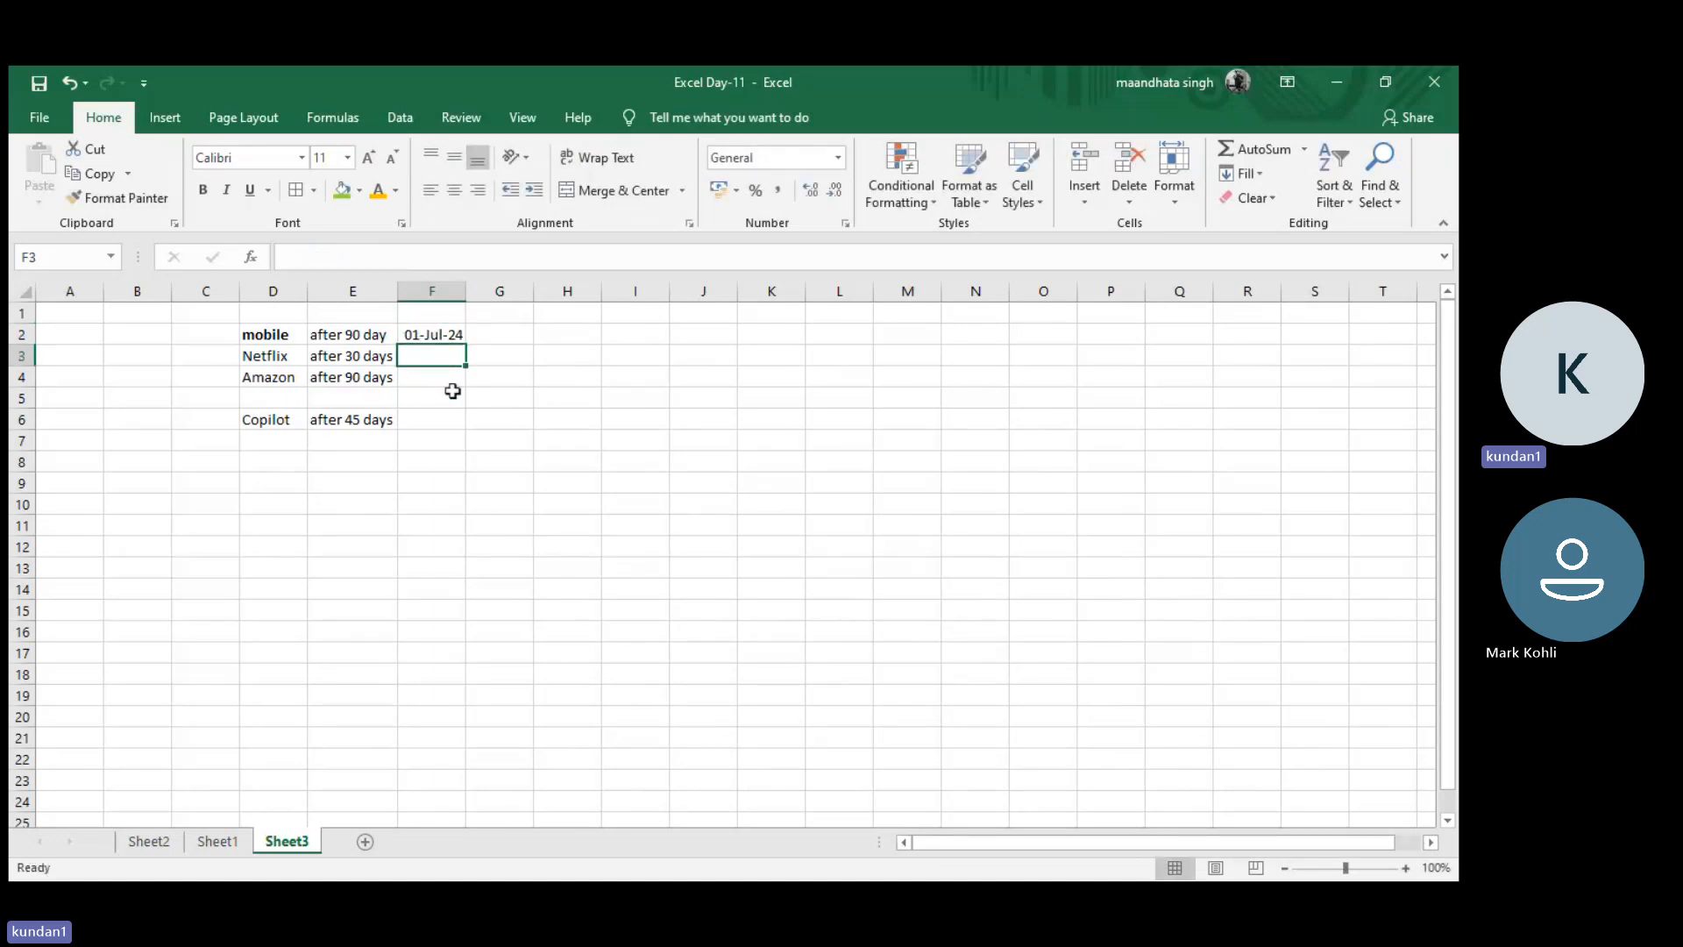
- Fill the date series from F2 down to F6 and clear the date in the blank row's cell F5
click(445, 339)
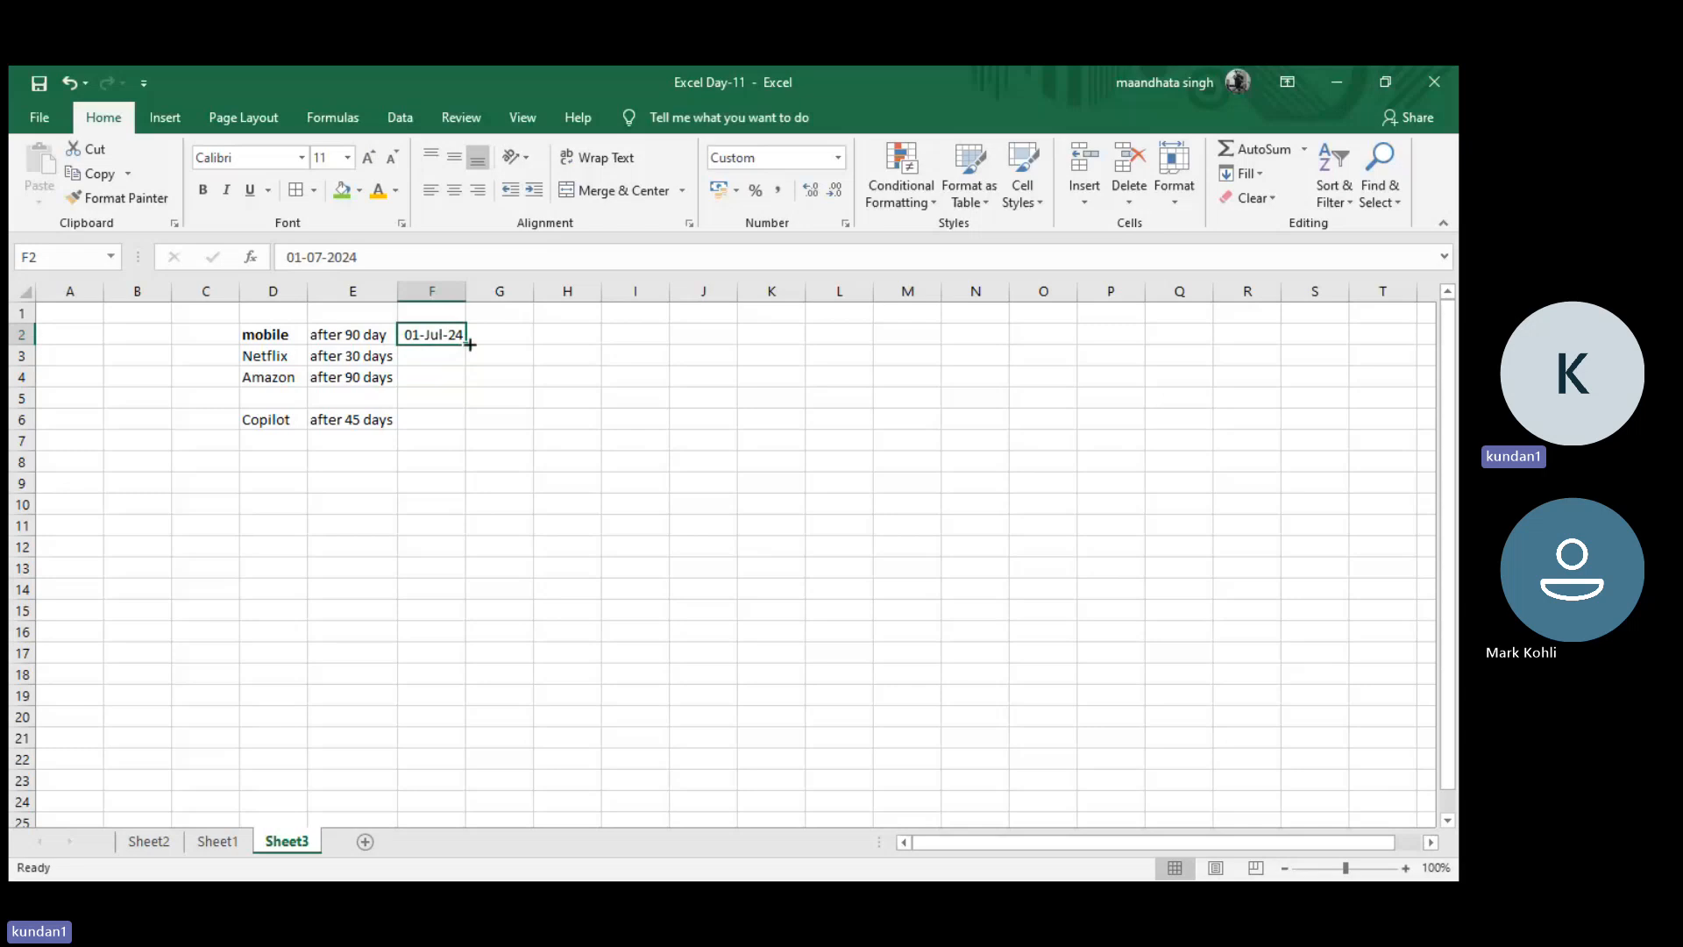
drag(467, 346, 470, 430)
click(444, 401)
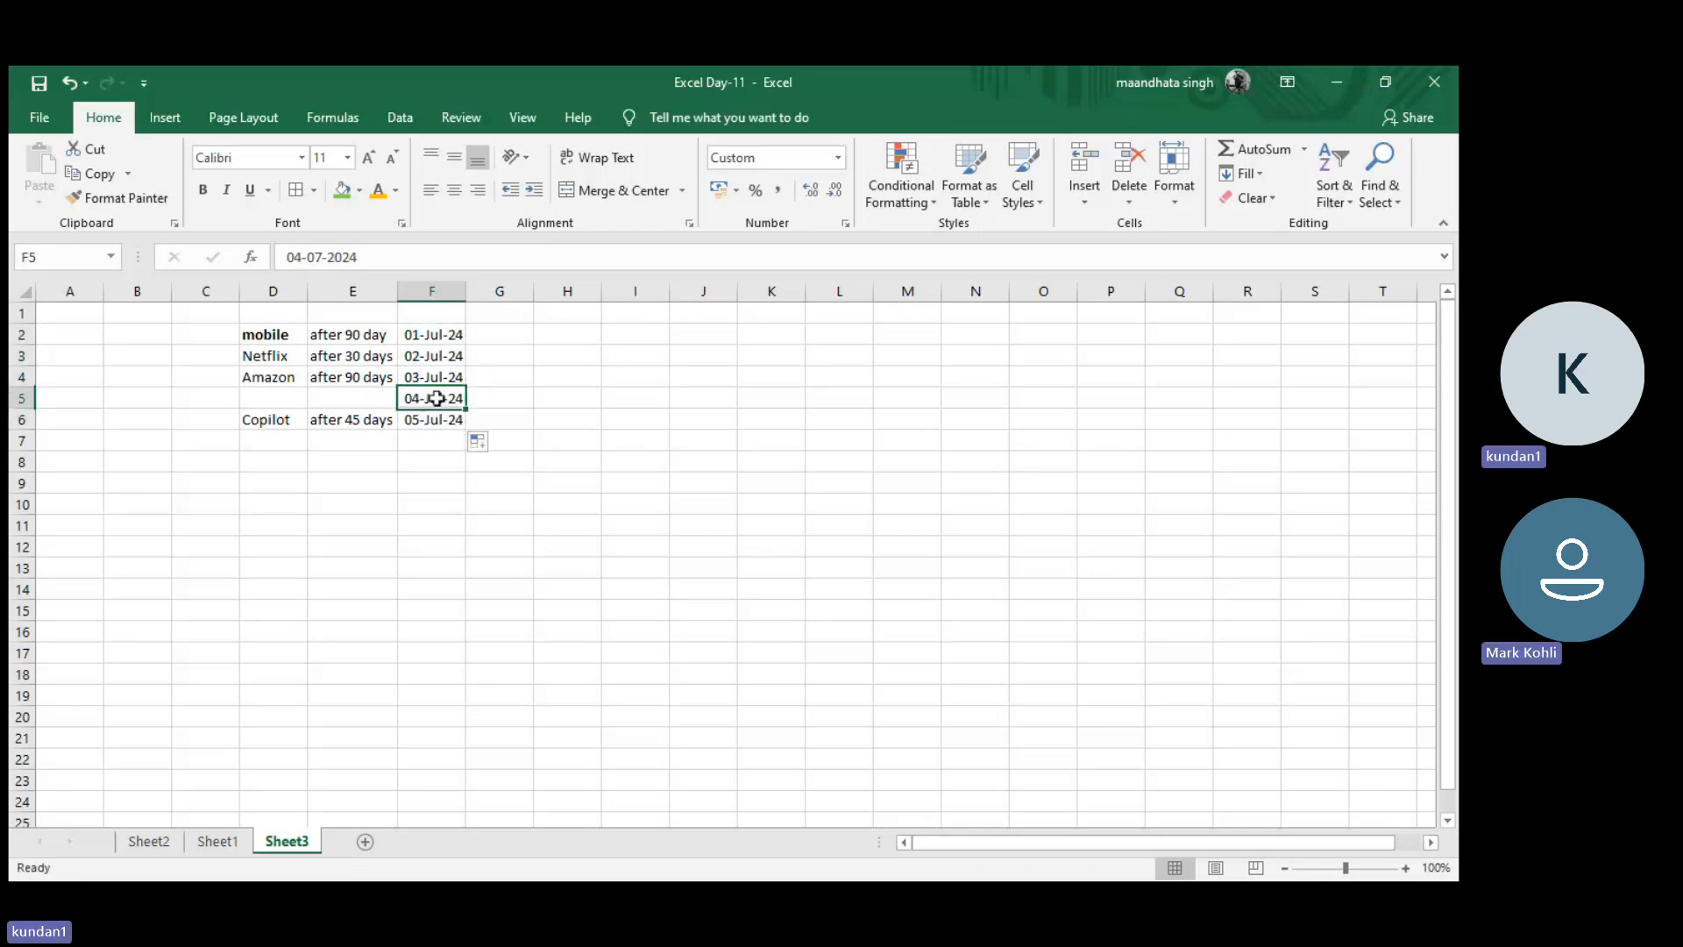
key(Delete)
key(Up)
key(Up)
key(Up)
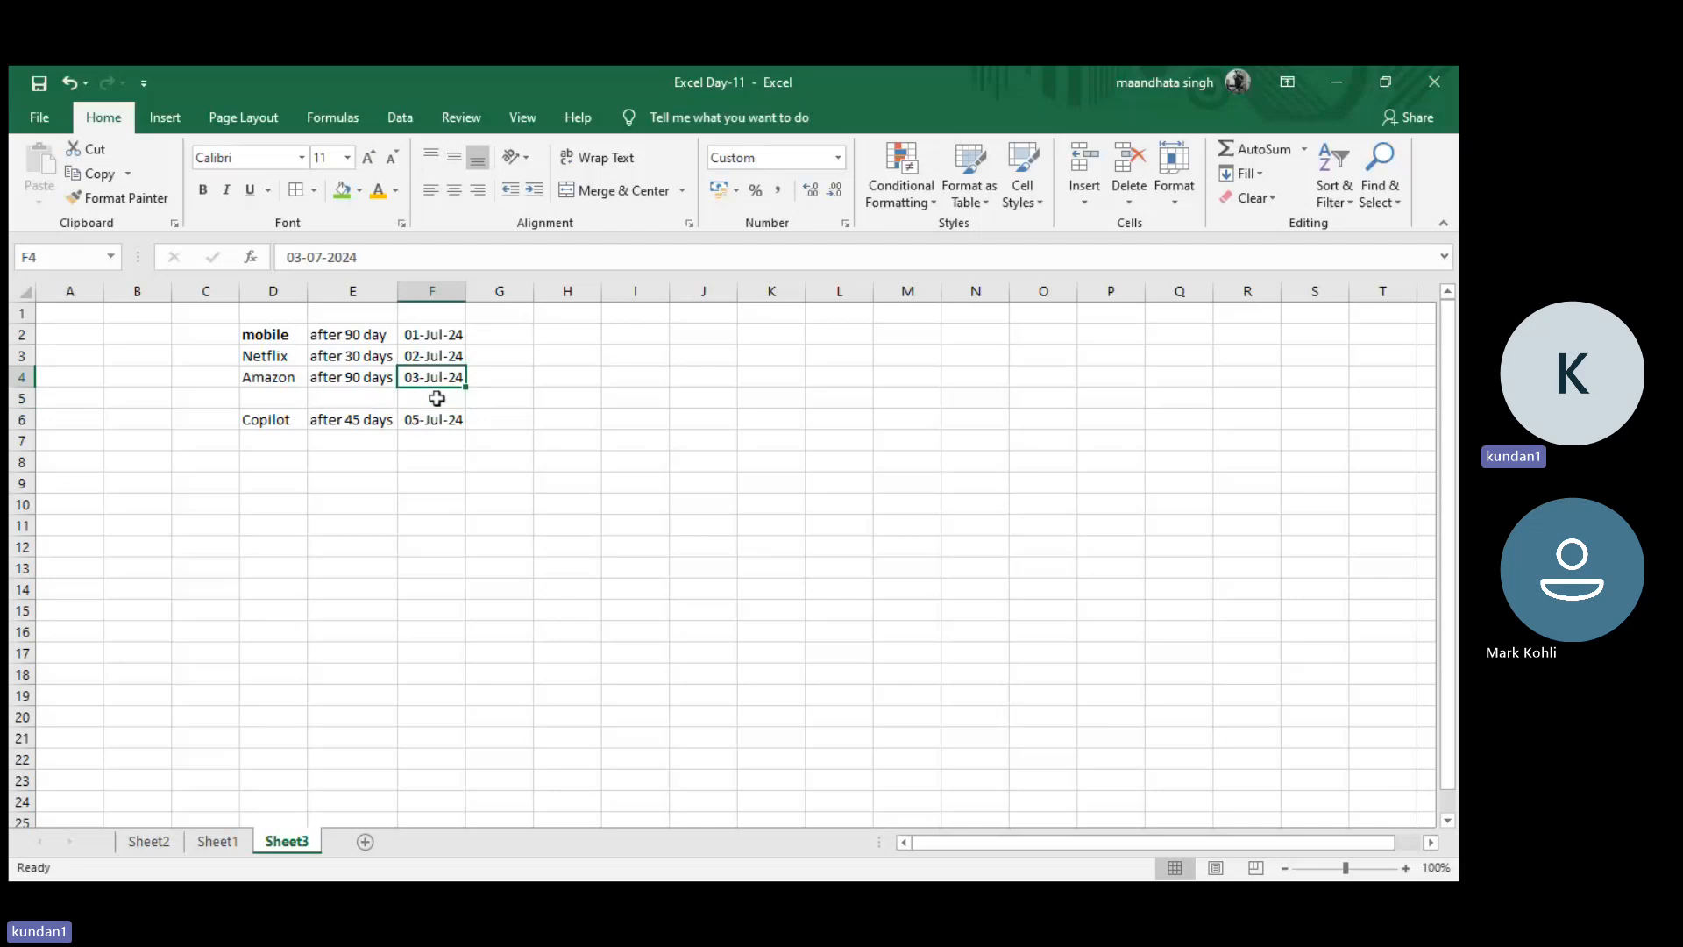
key(Down)
key(Down)
key(Down)
key(Down)
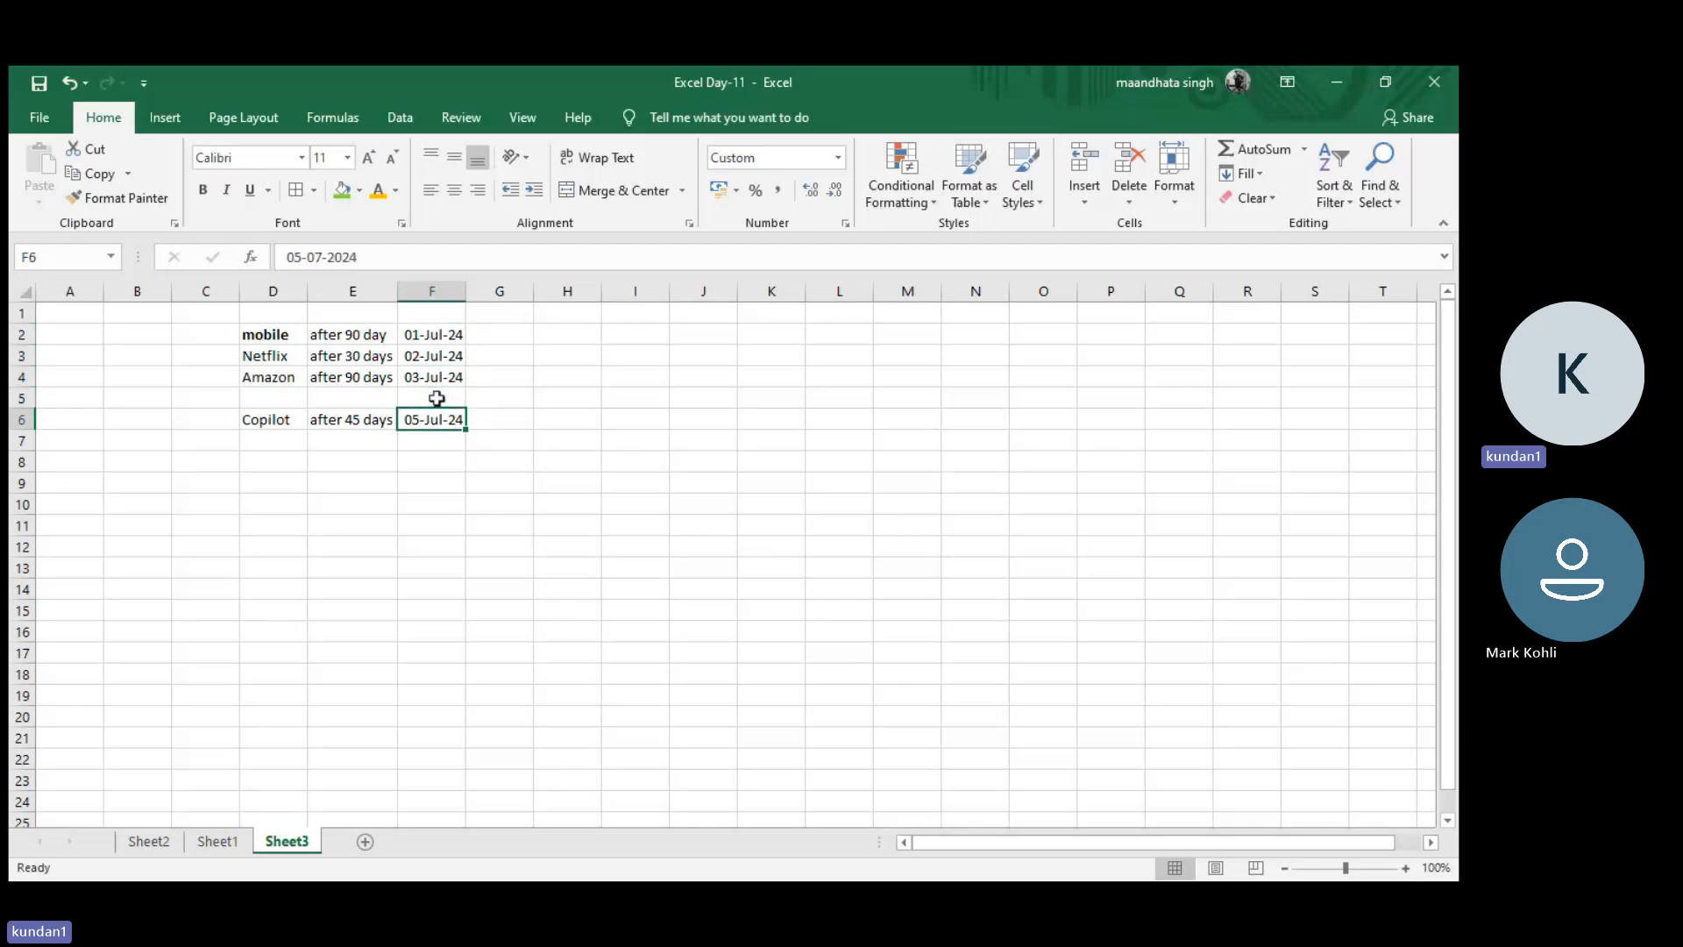
- Enter the heading "Recharge Date" in I2 and fit column I's width to it
key(Up)
key(Up)
key(Up)
key(Up)
key(Up)
key(Right)
key(Down)
key(Right)
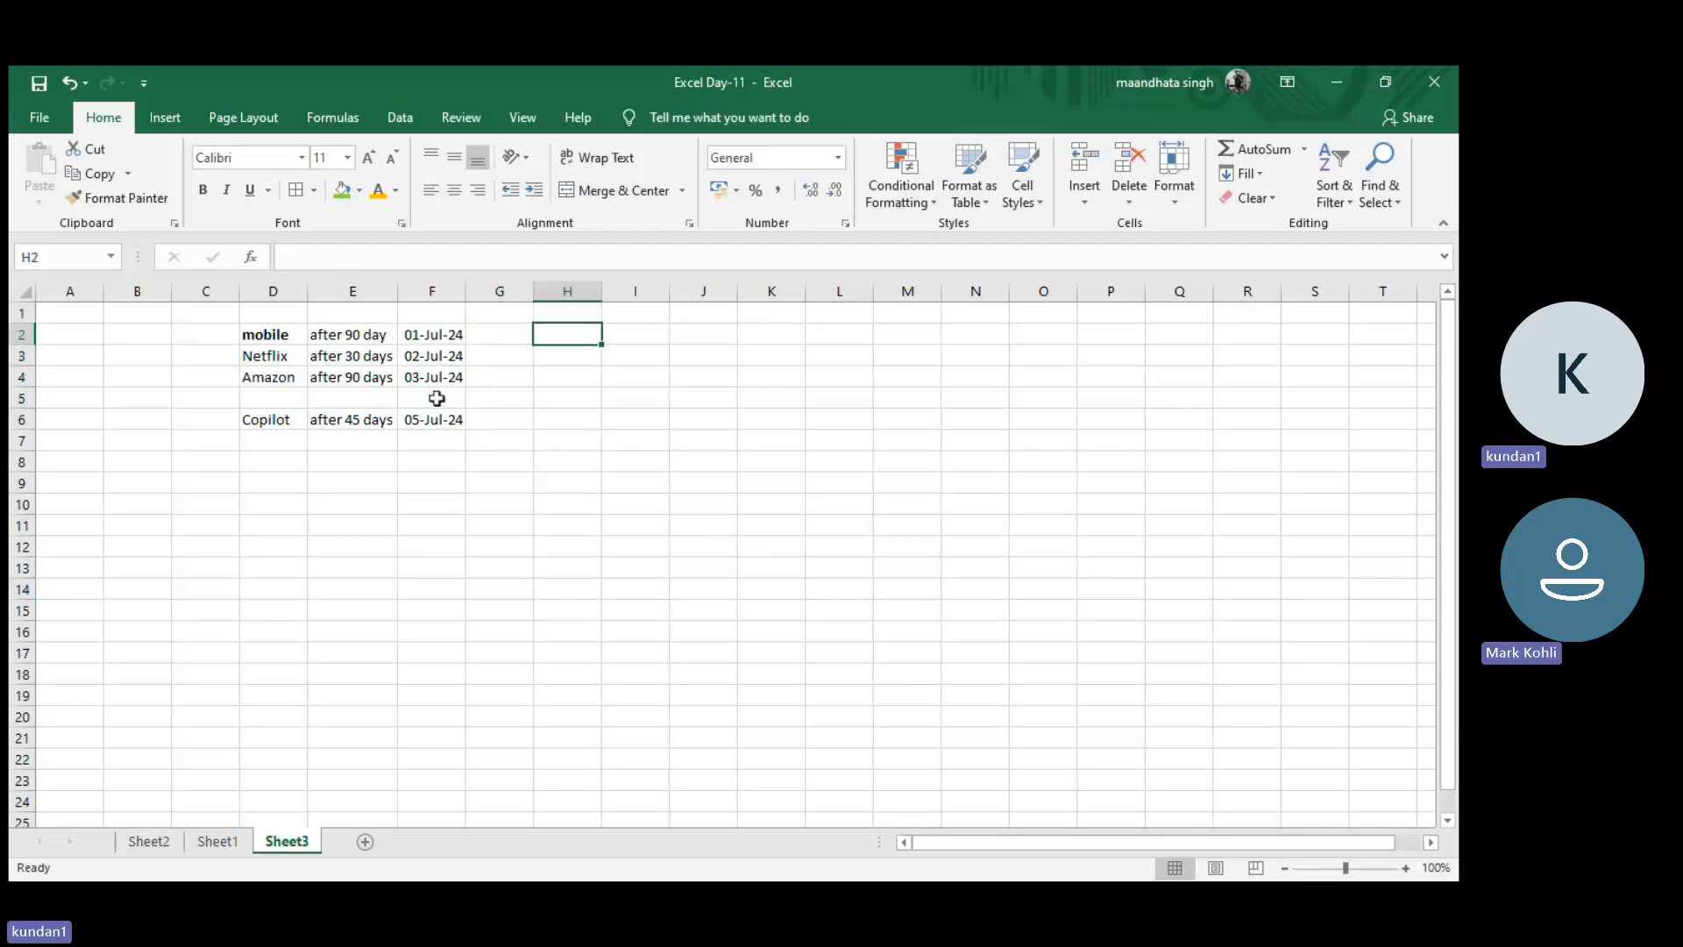
key(Right)
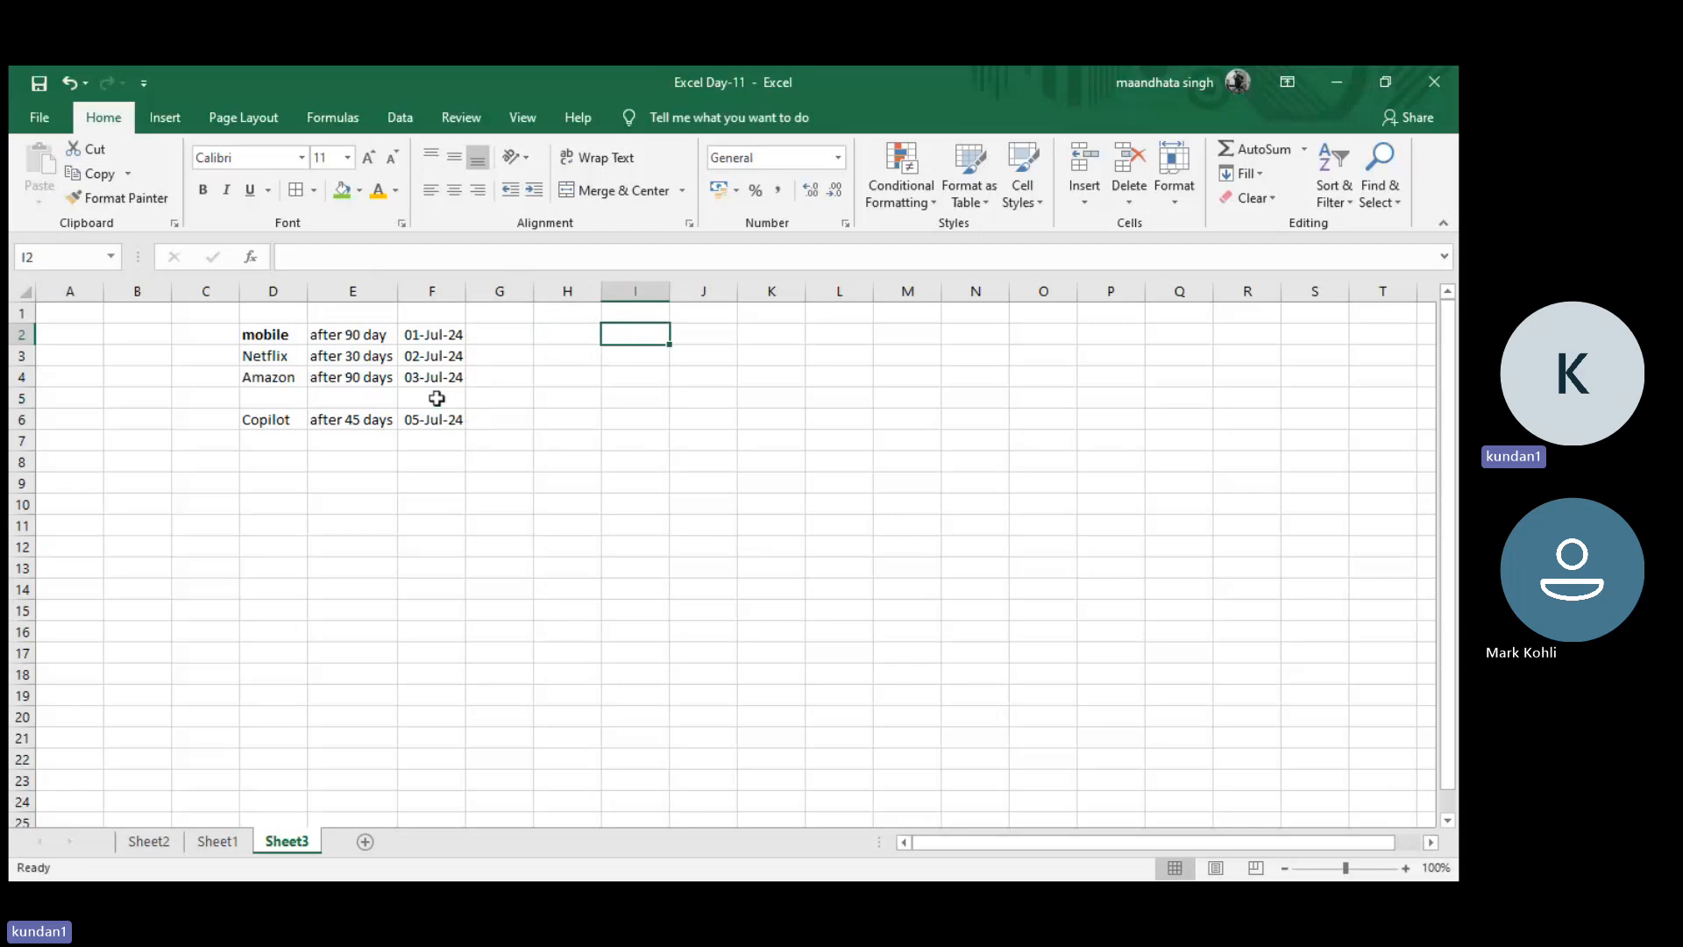
text(Dat)
key(BackSpace)
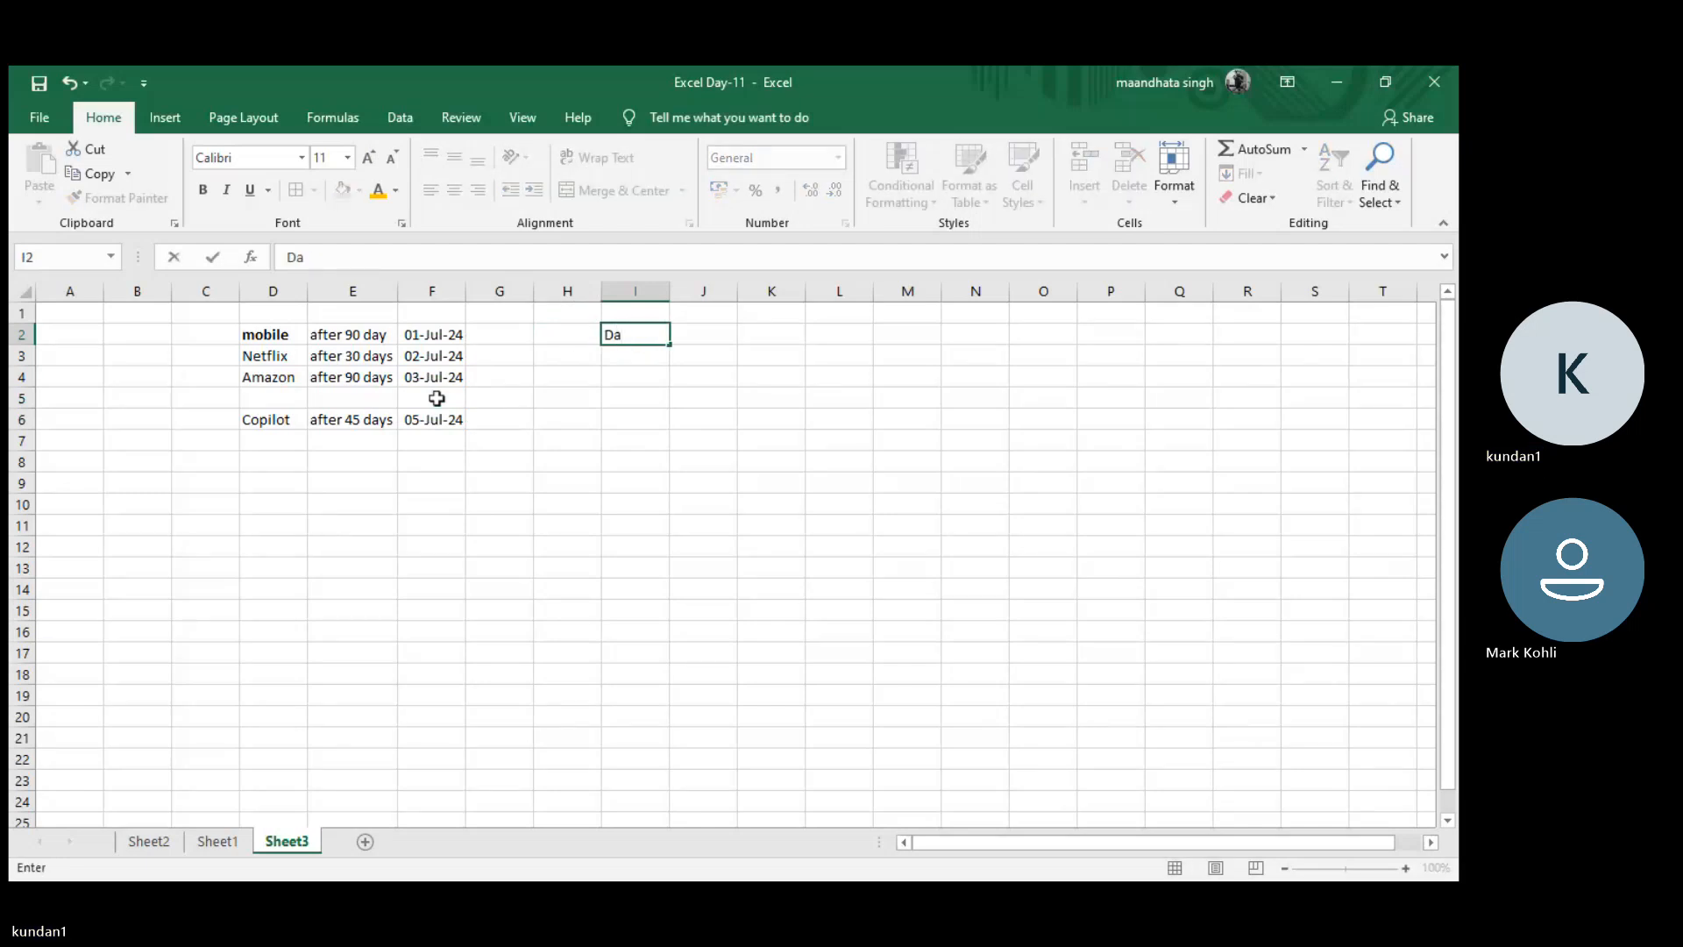
text(te)
click(606, 333)
text(Recha)
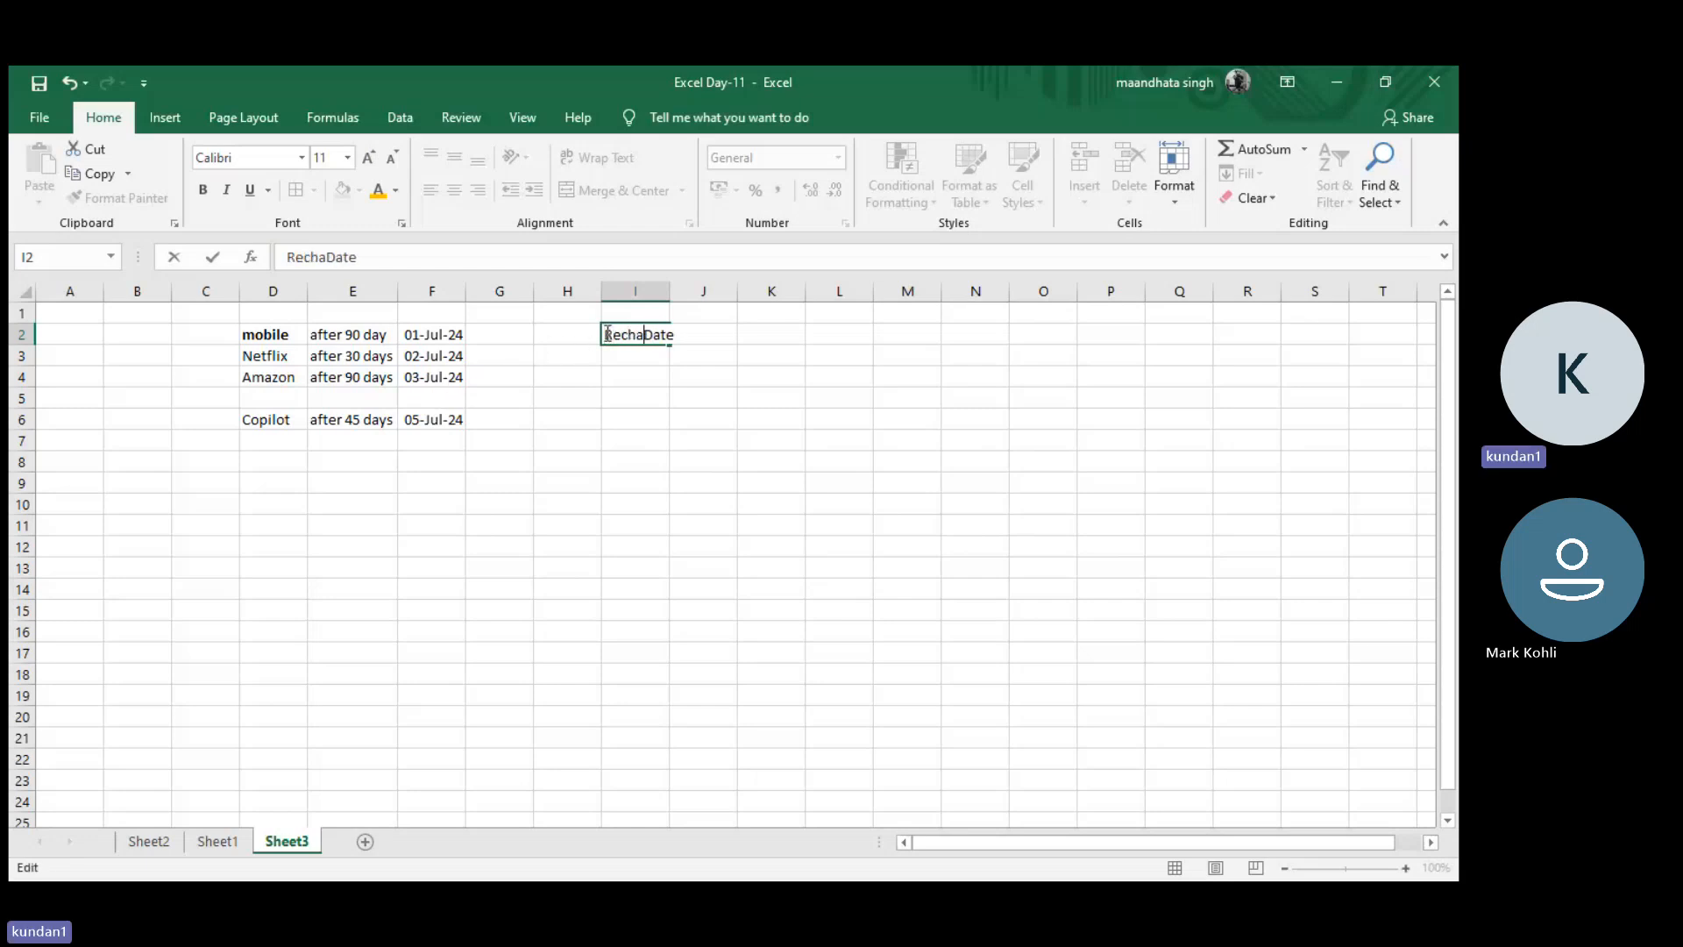
text(rge)
key(Return)
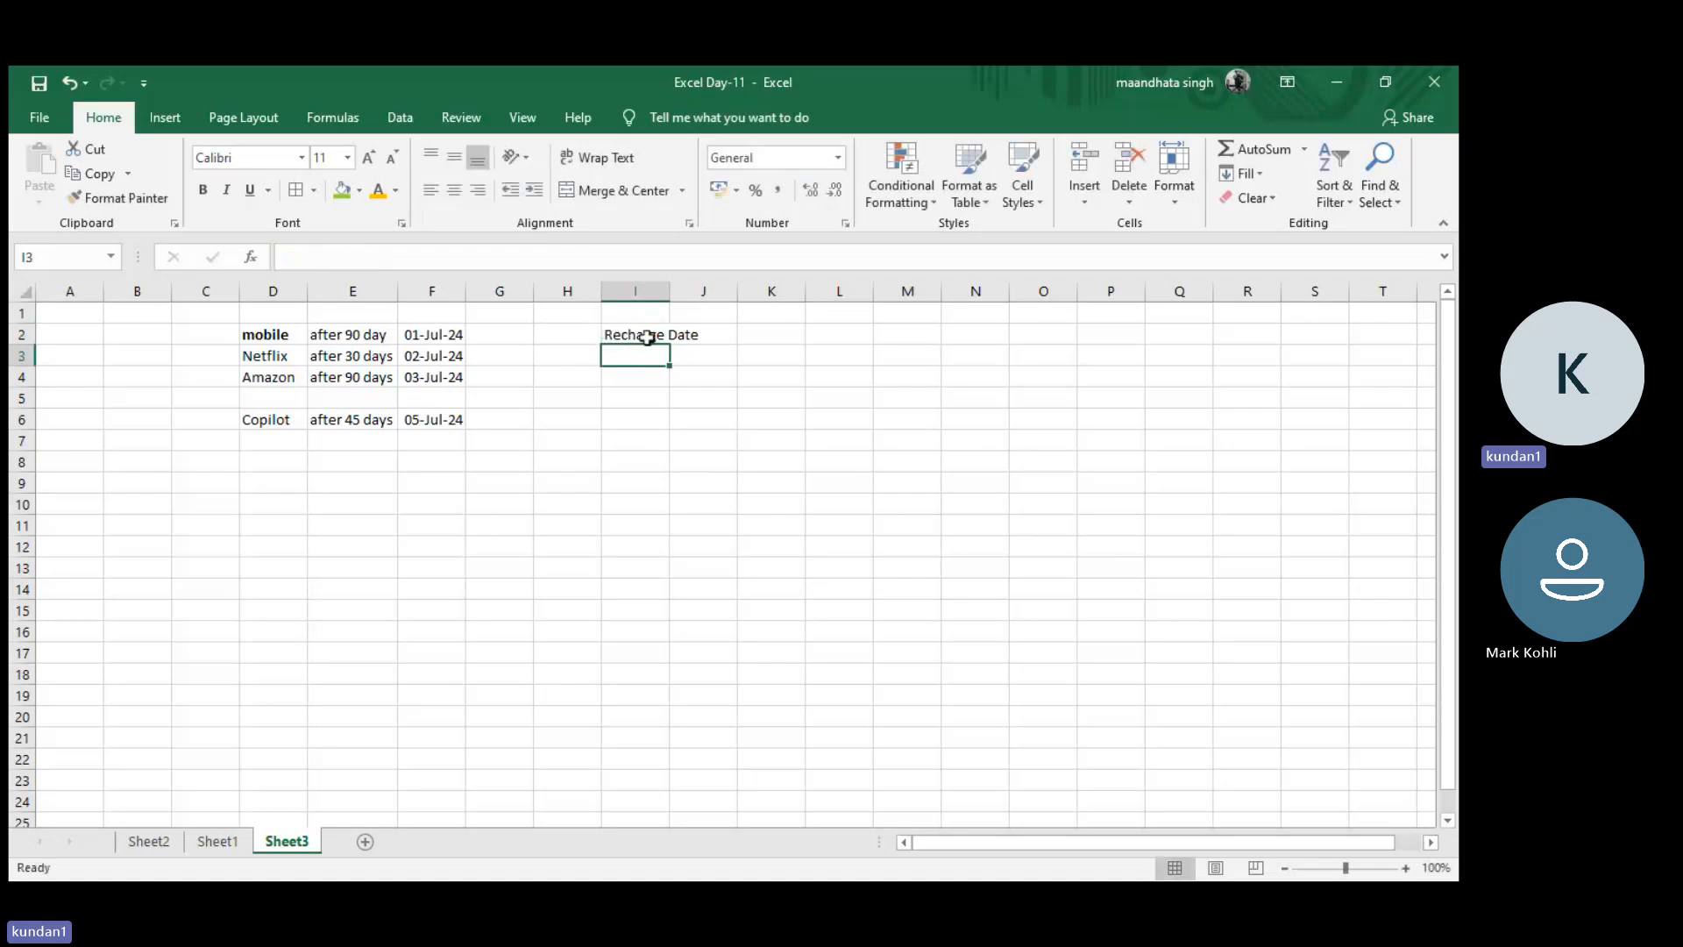
click(641, 335)
double_click(667, 299)
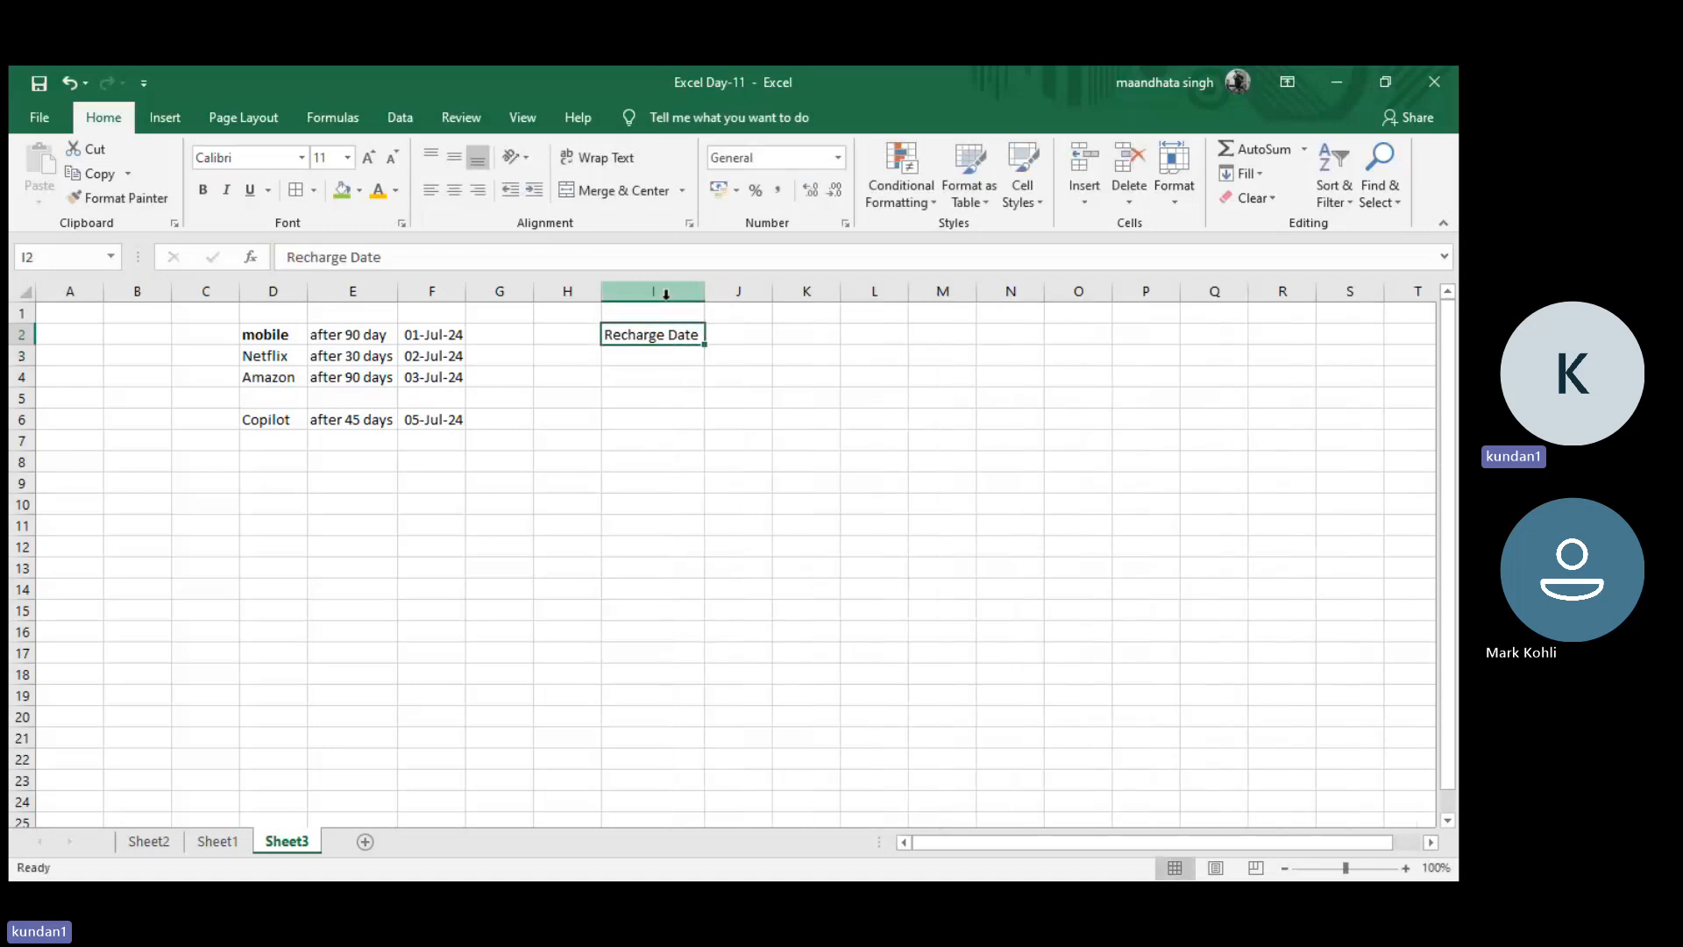
- Calculate the Netflix recharge date in I3 with the formula =F3+30
click(649, 359)
text(=date)
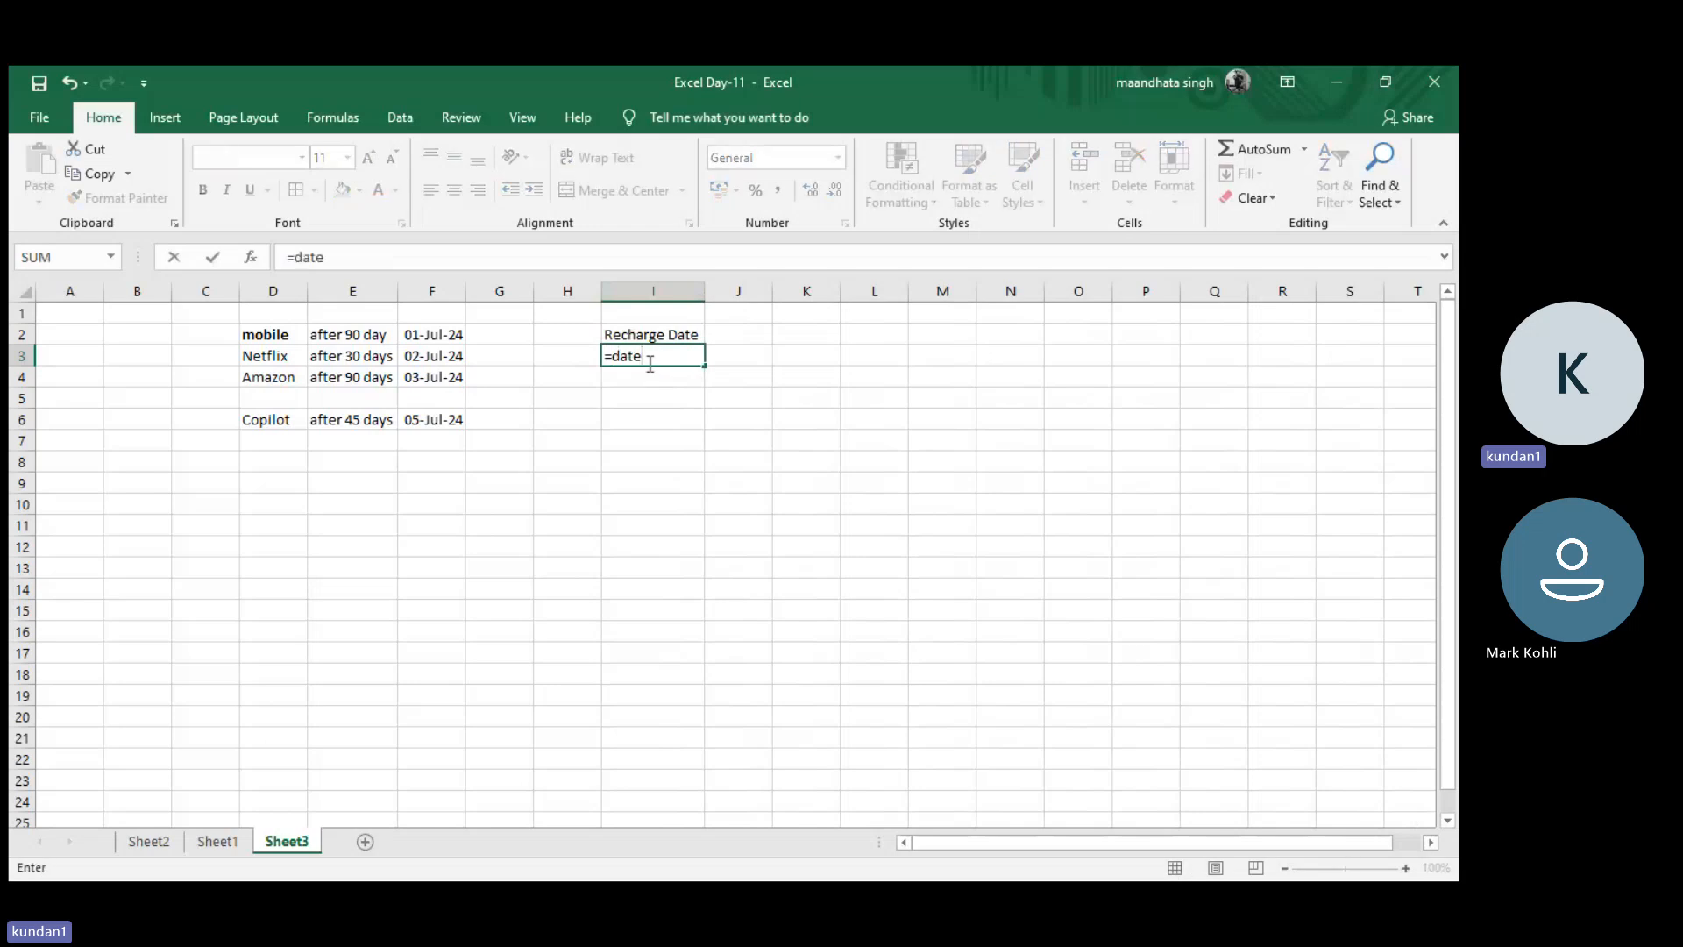
text(()
click(431, 355)
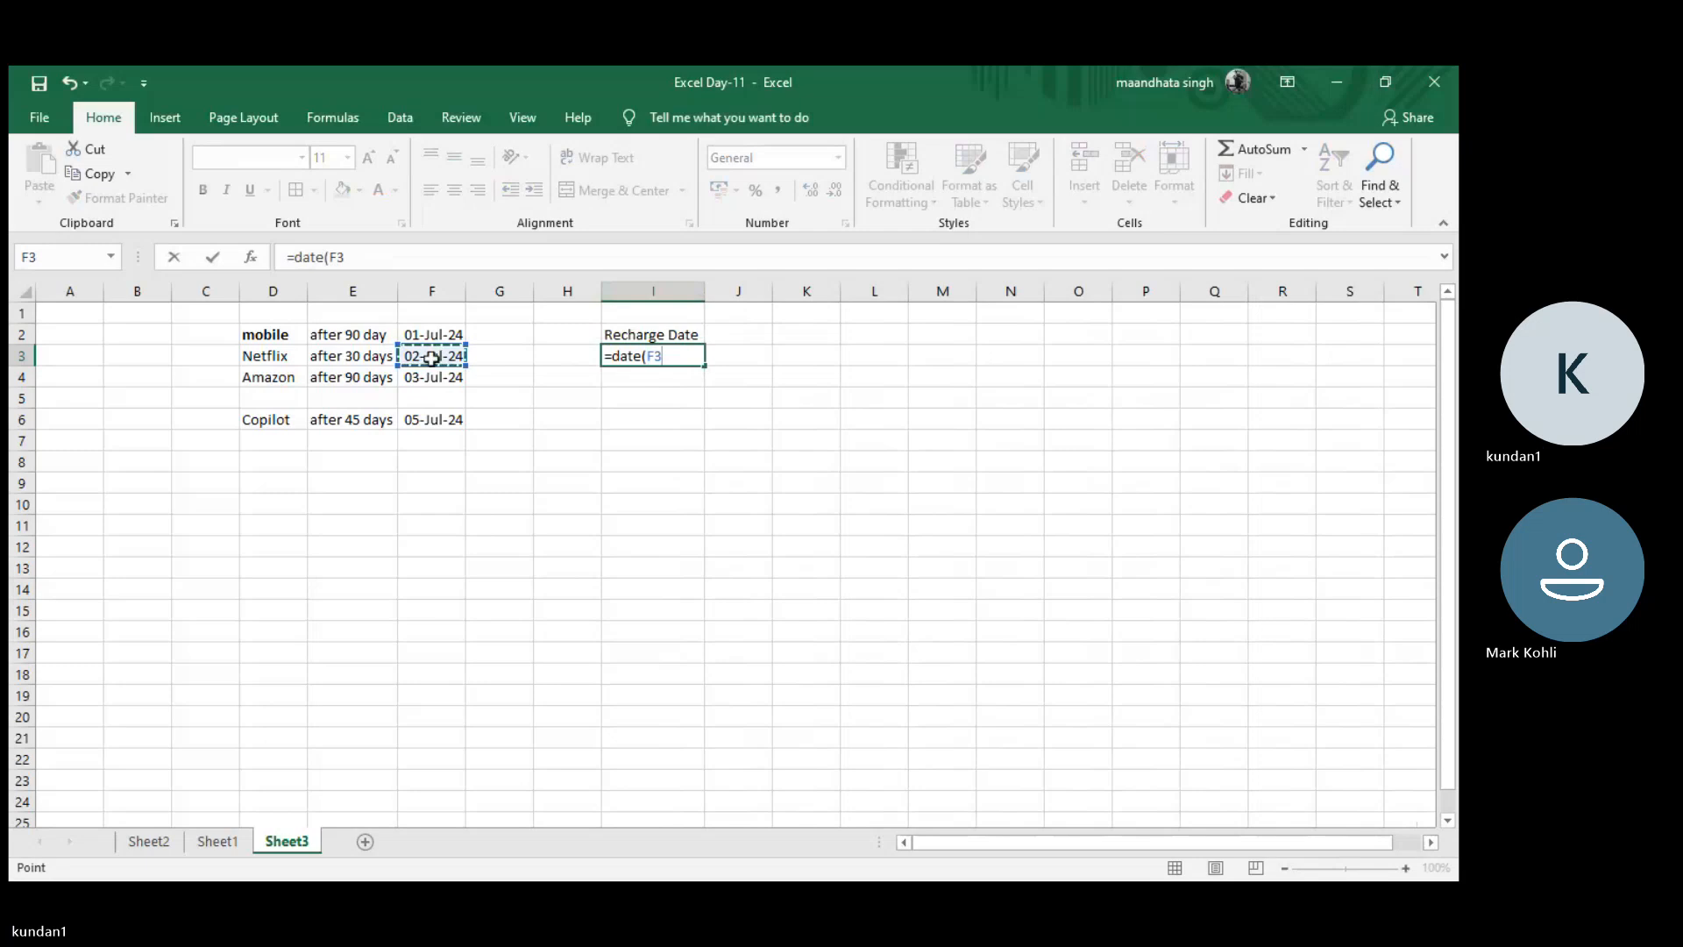
text())
key(BackSpace)
key(BackSpace)
key(BackSpace)
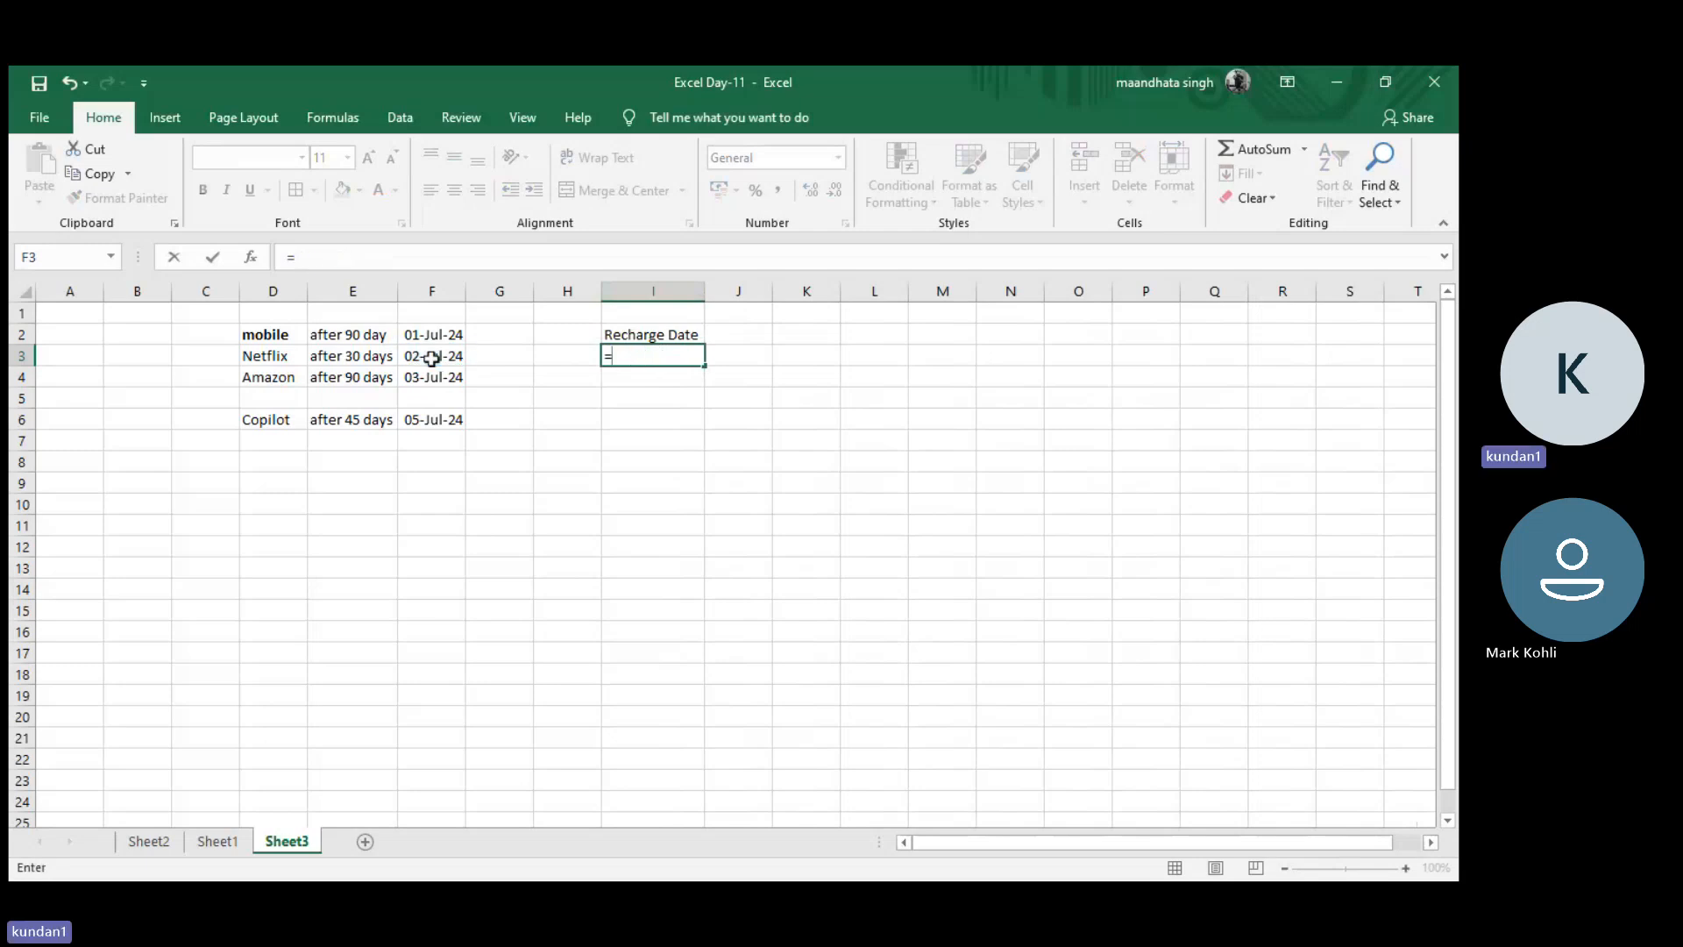
click(431, 358)
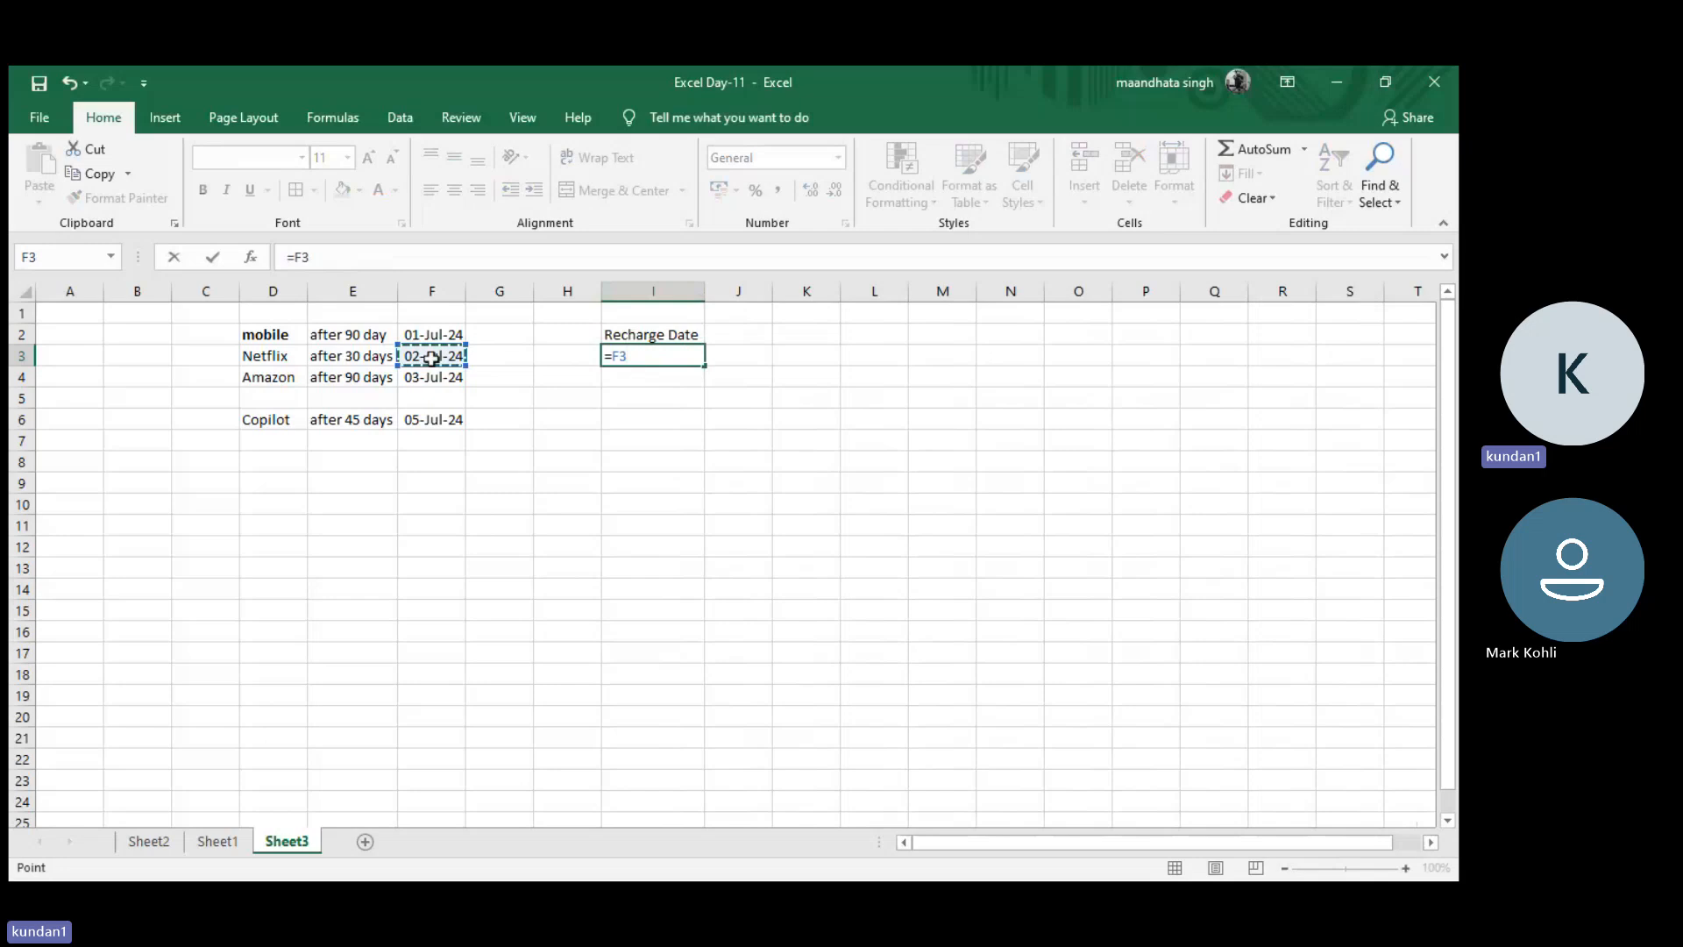
text(+30)
key(Return)
key(Up)
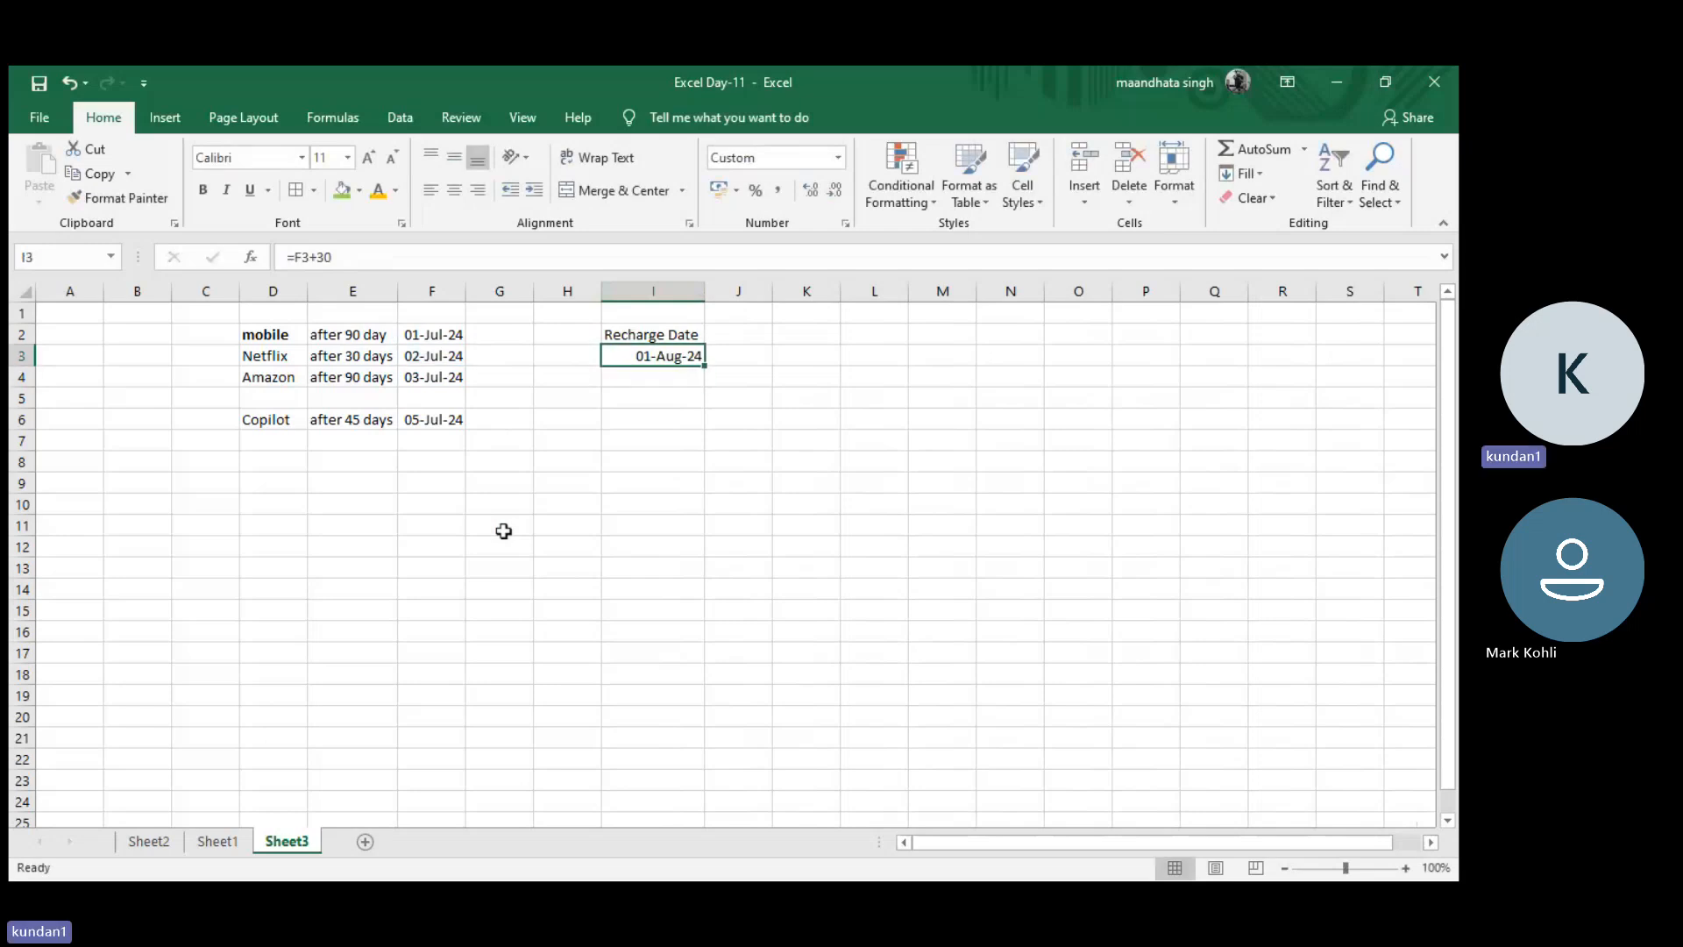
- Move the "Recharge Date" heading from I2 up to I1
click(684, 334)
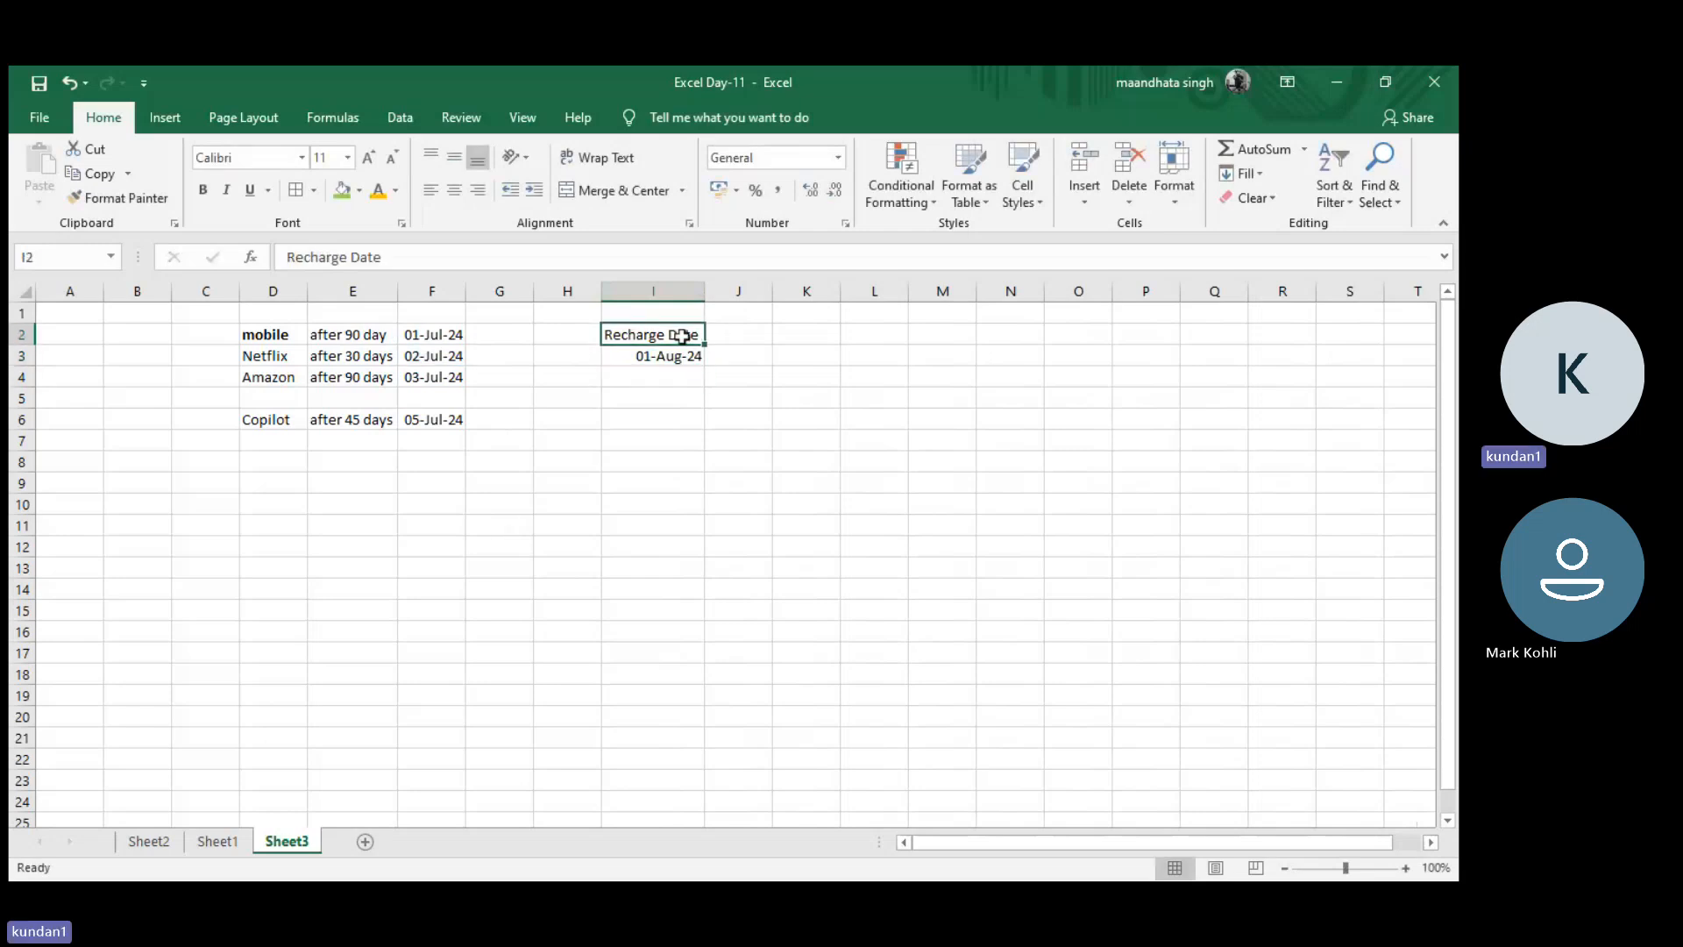
key(ctrl+c)
key(Up)
key(ctrl+v)
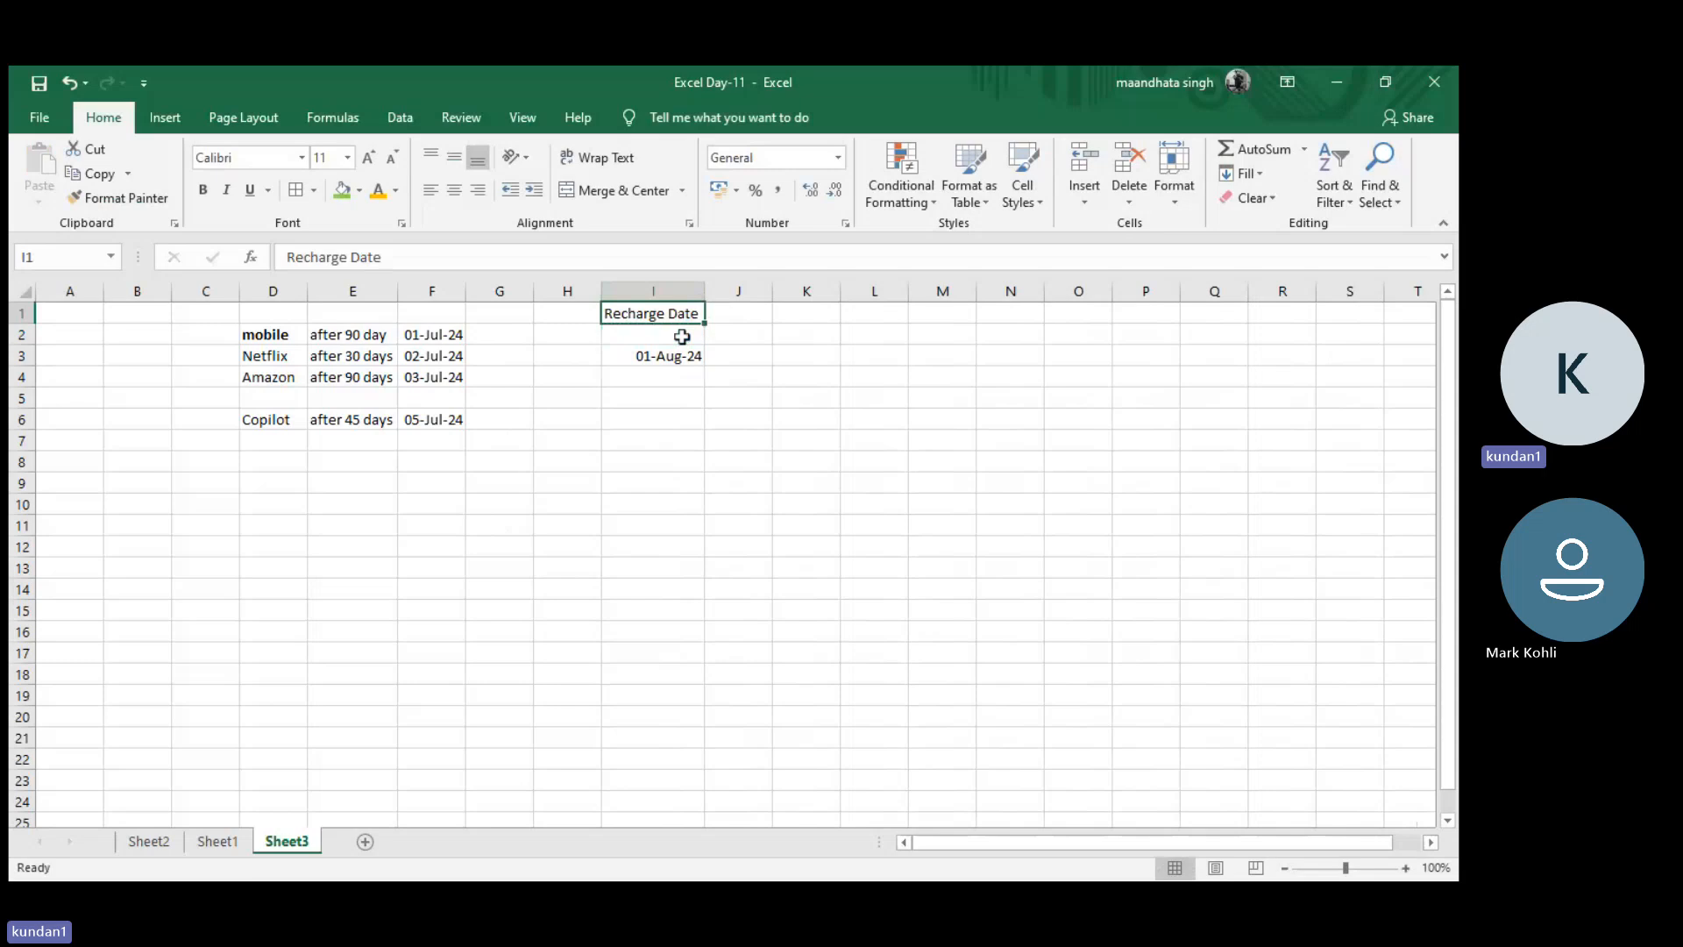
- Calculate the mobile recharge date in I2 with the formula =F2+90
click(682, 335)
text(=)
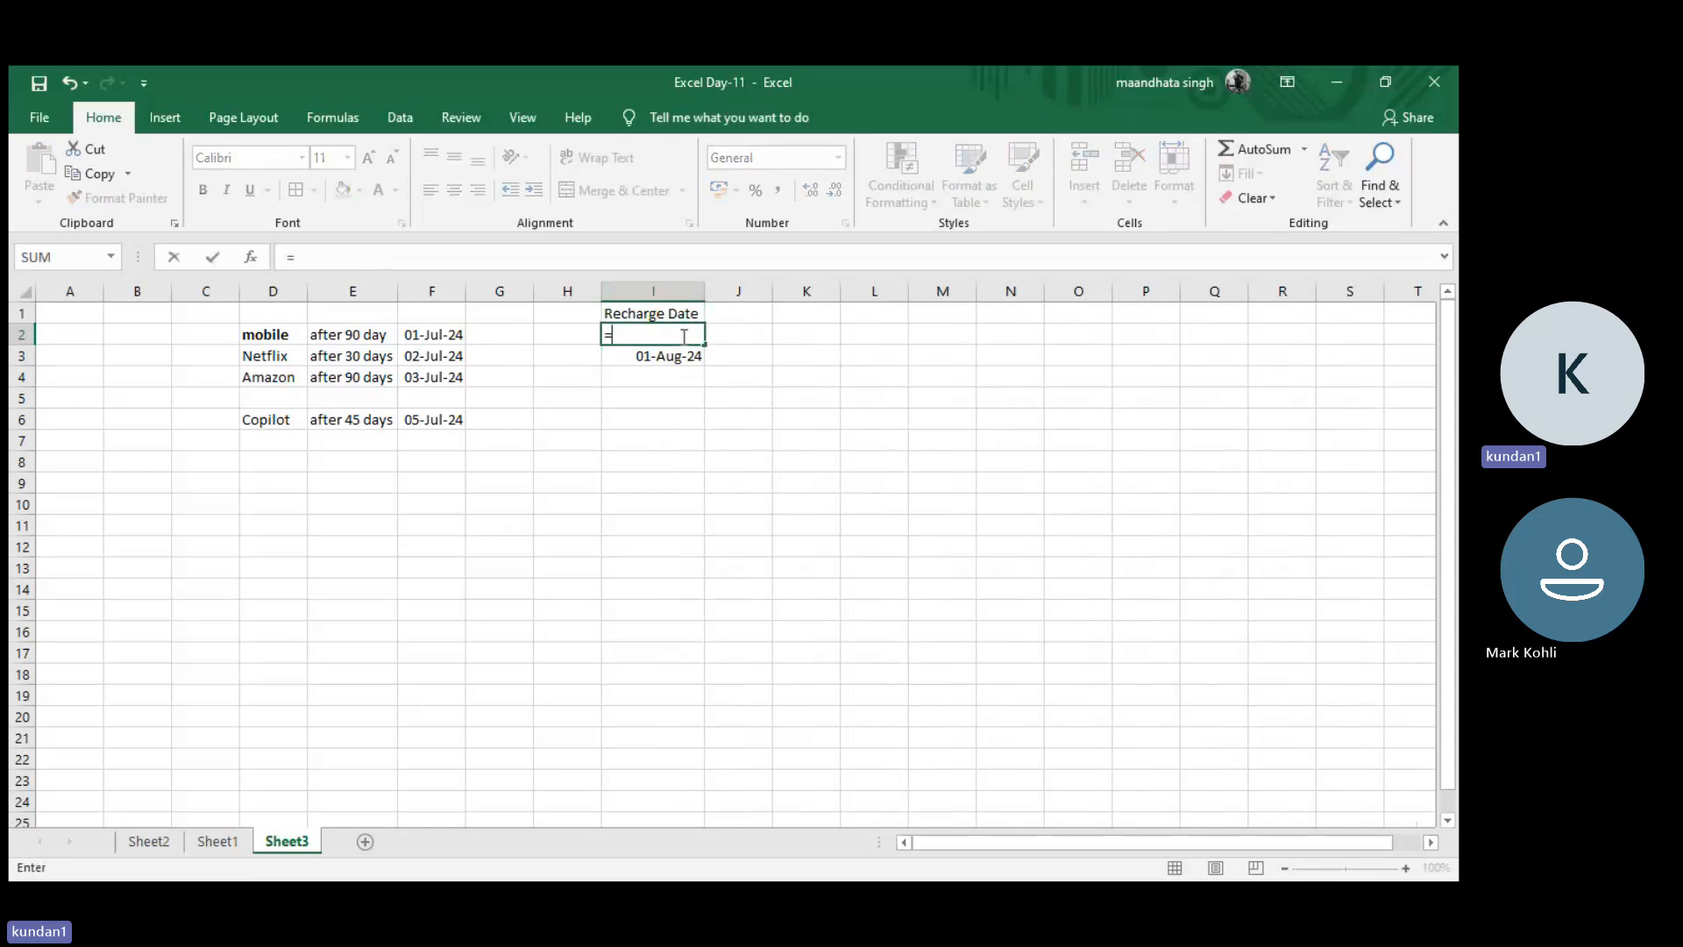
click(438, 334)
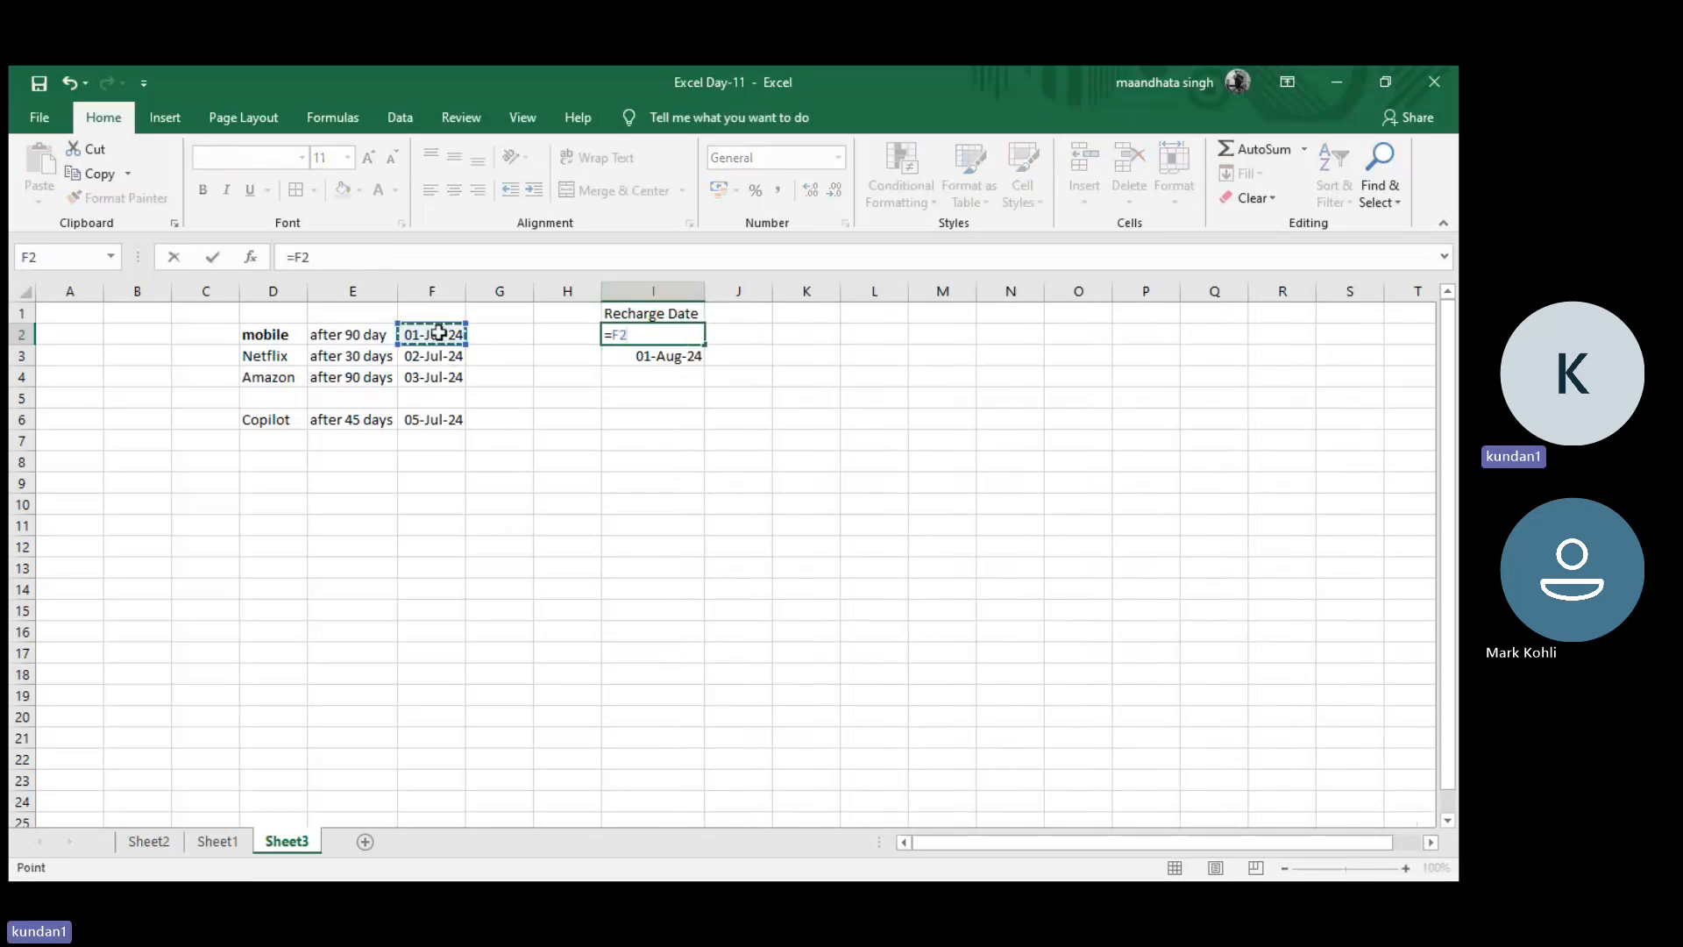
text(+90)
key(Return)
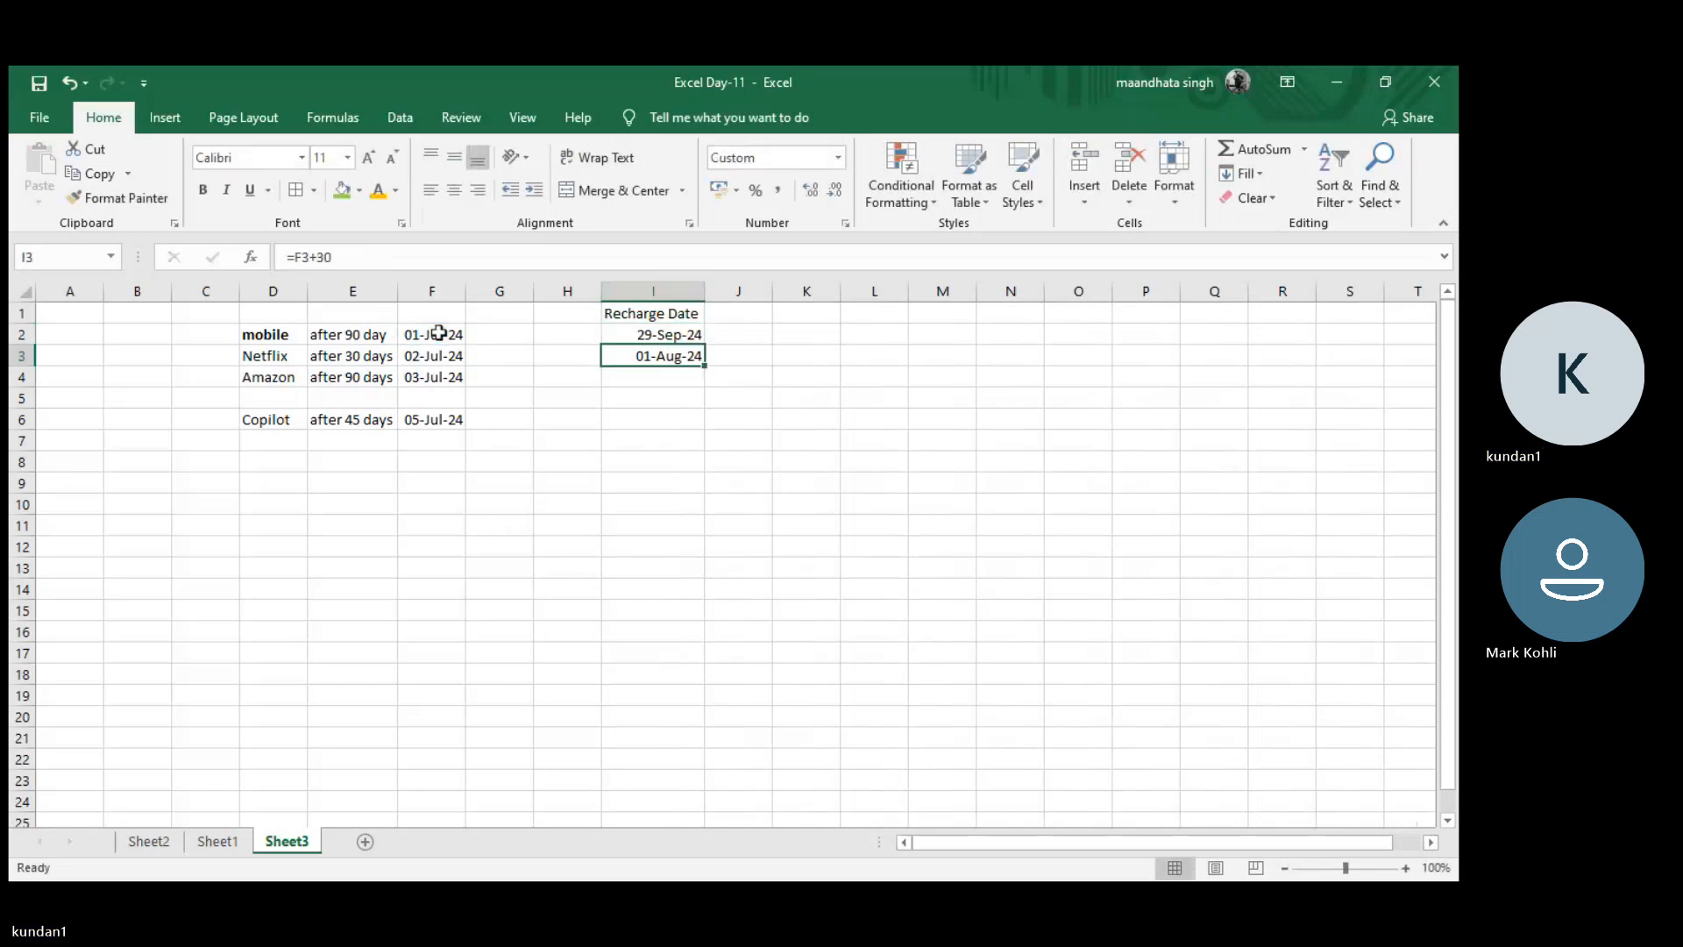
- Calculate the Amazon recharge date in I4 with the formula =F4+90
click(654, 373)
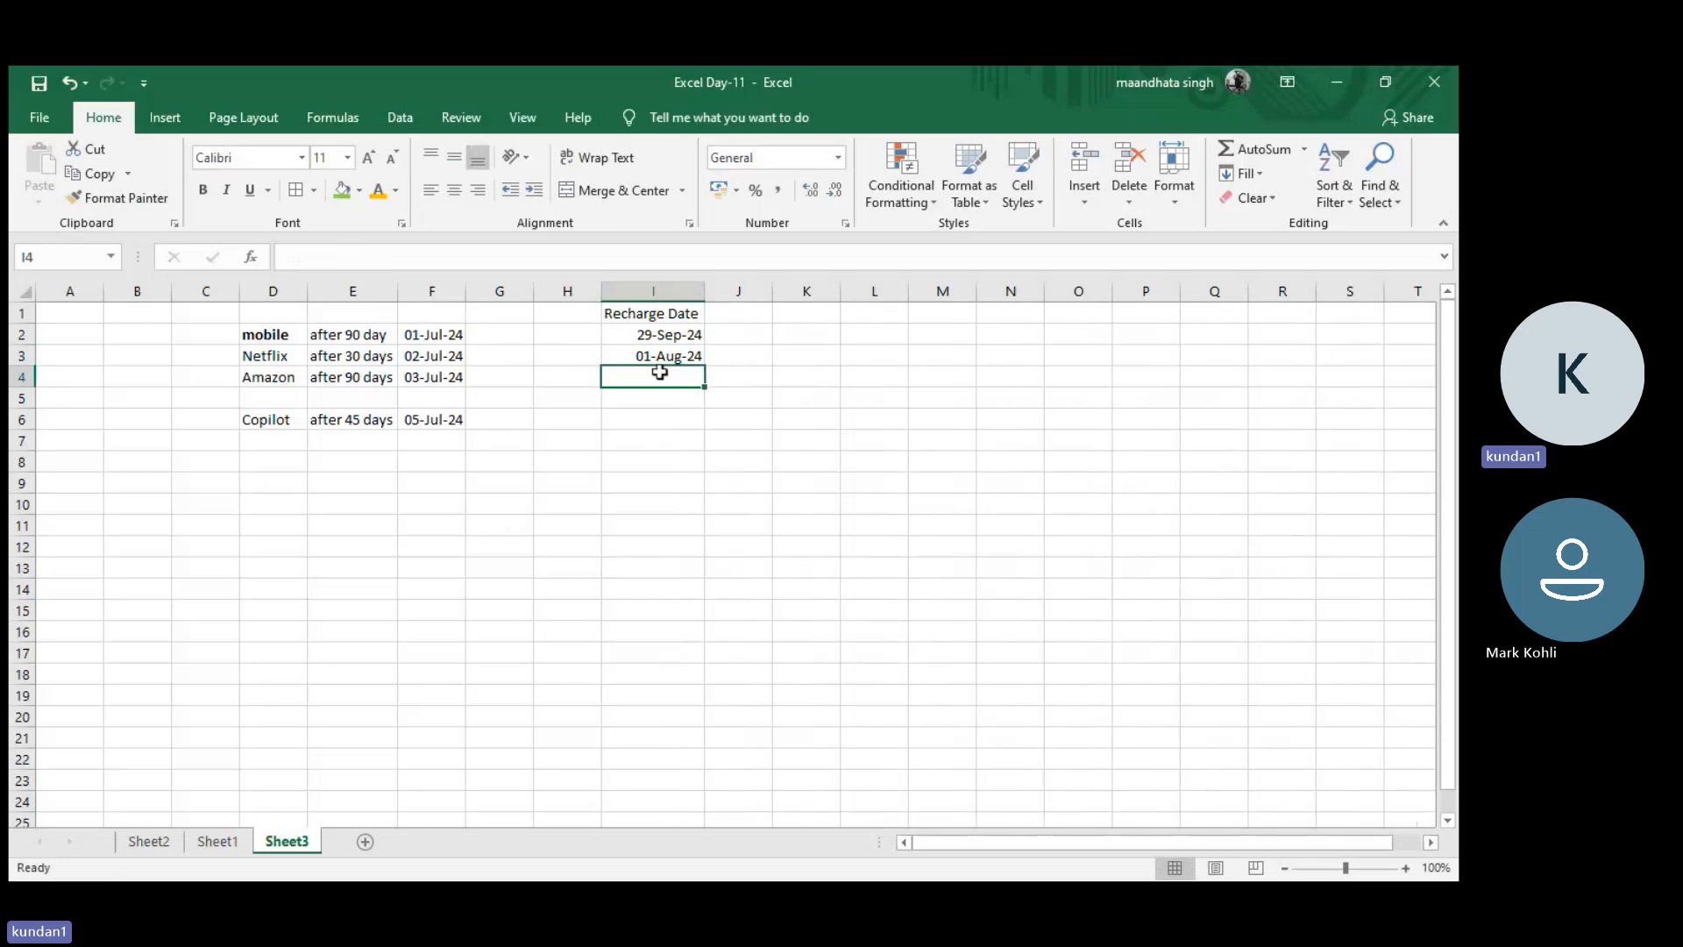
text(=)
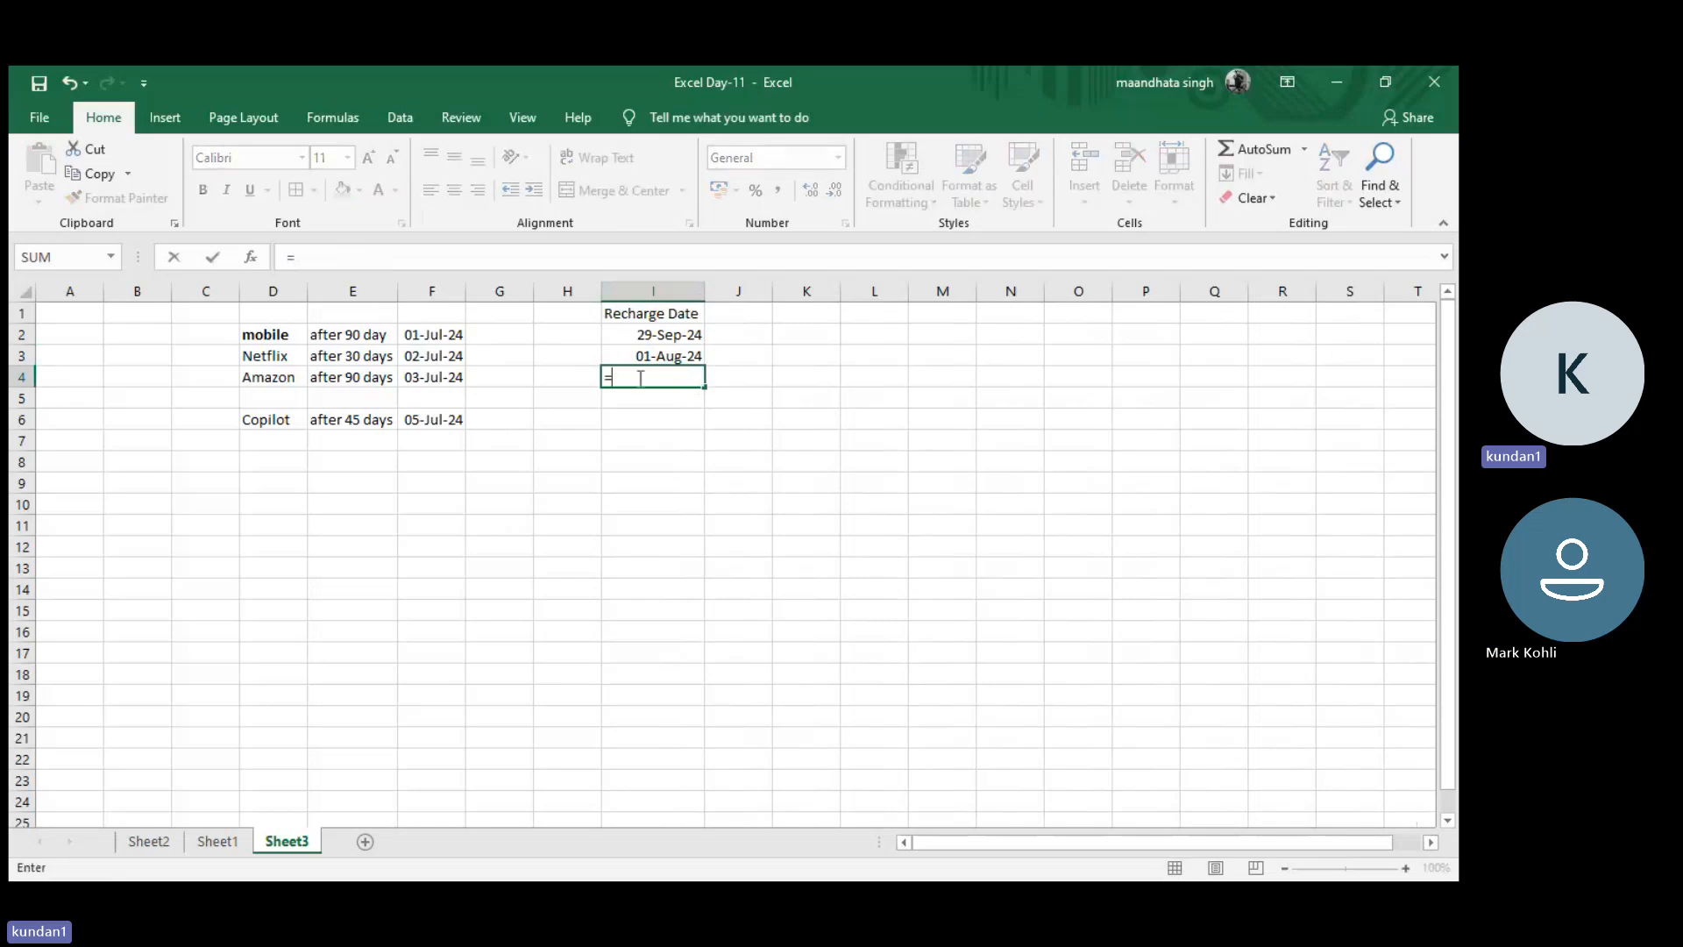
click(441, 378)
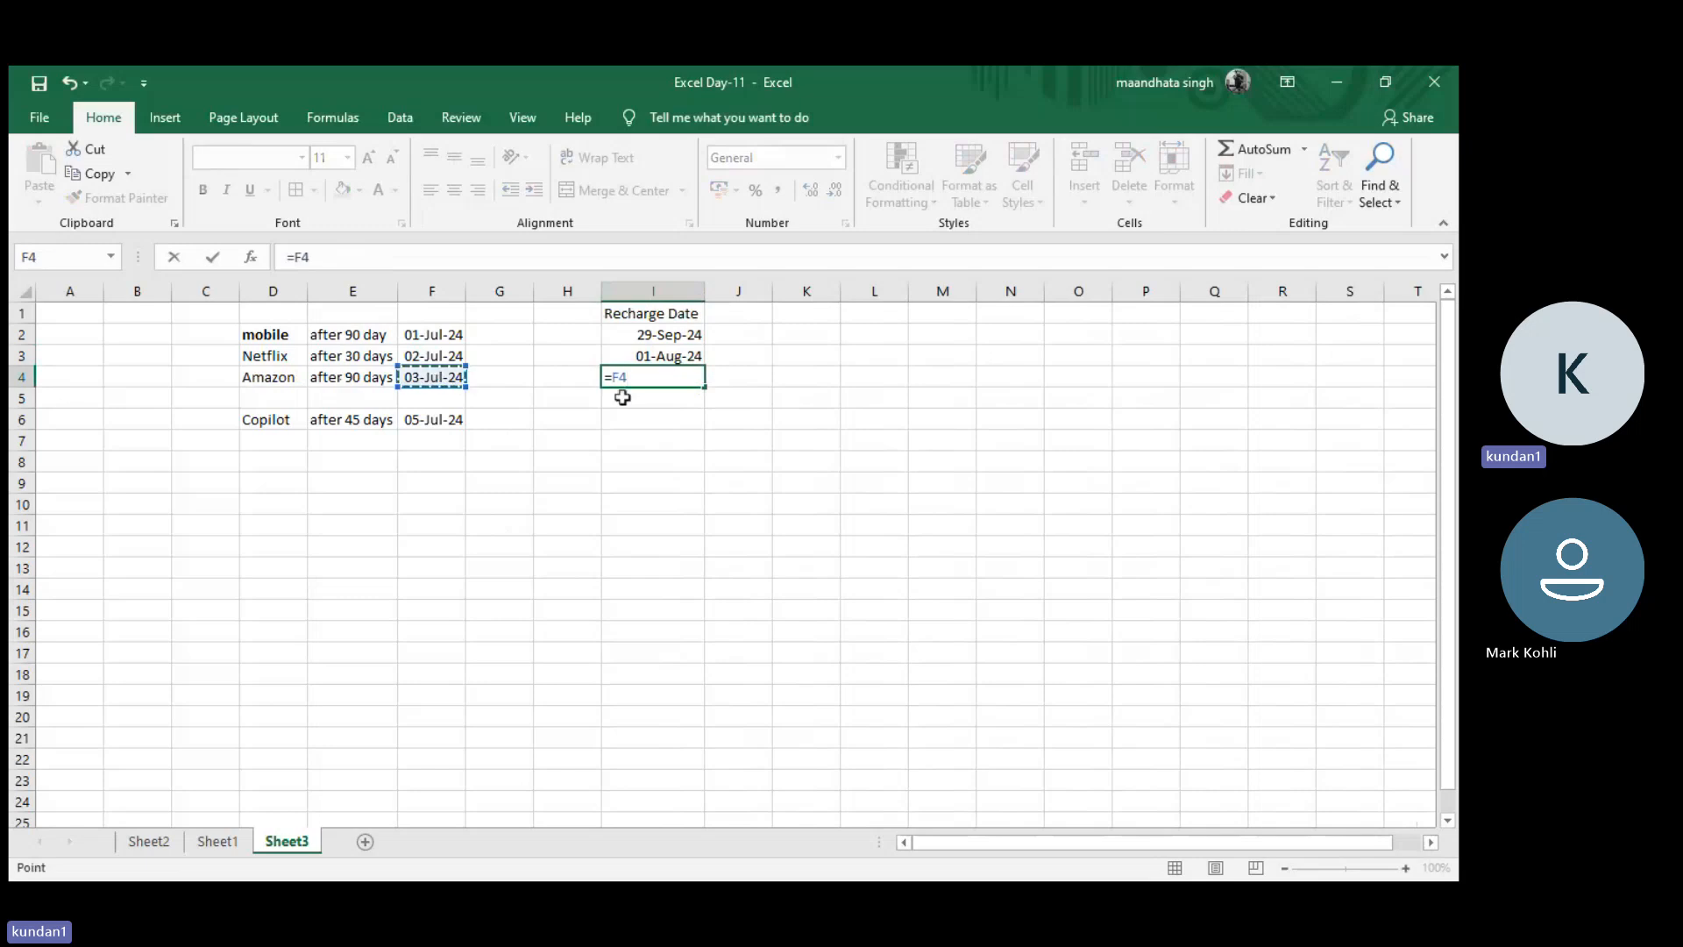
text(+90)
key(Return)
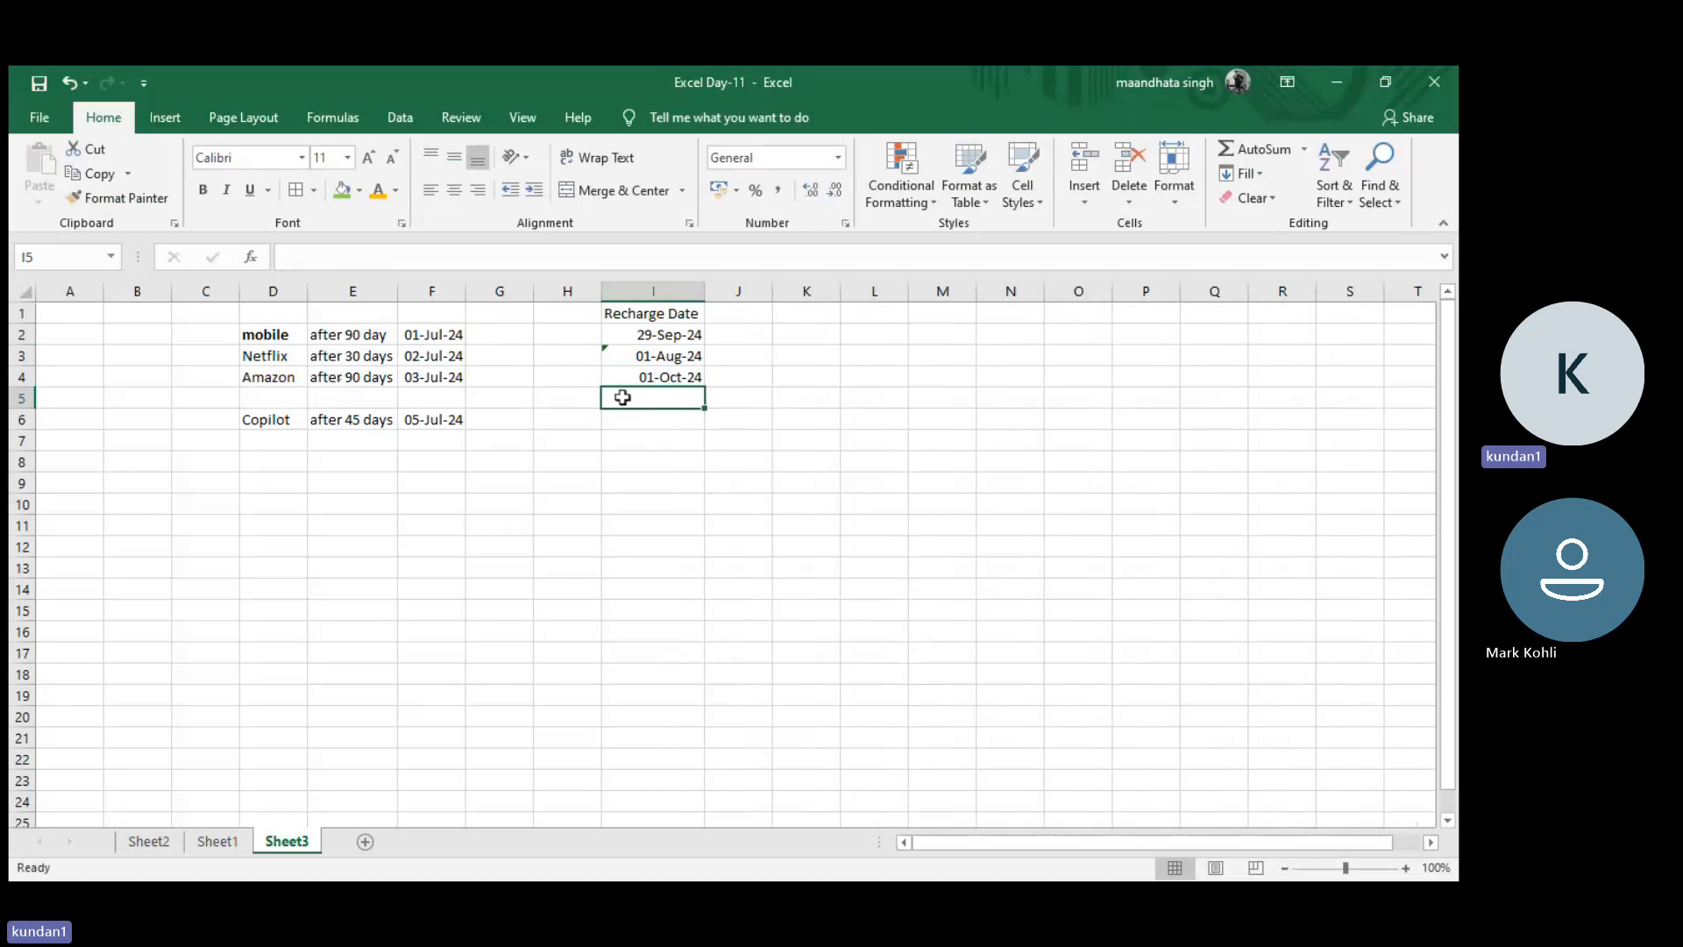
- Calculate the Copilot recharge date in I6 with the formula =F6+45 and make the "Recharge Date" heading in I1 bold
click(631, 420)
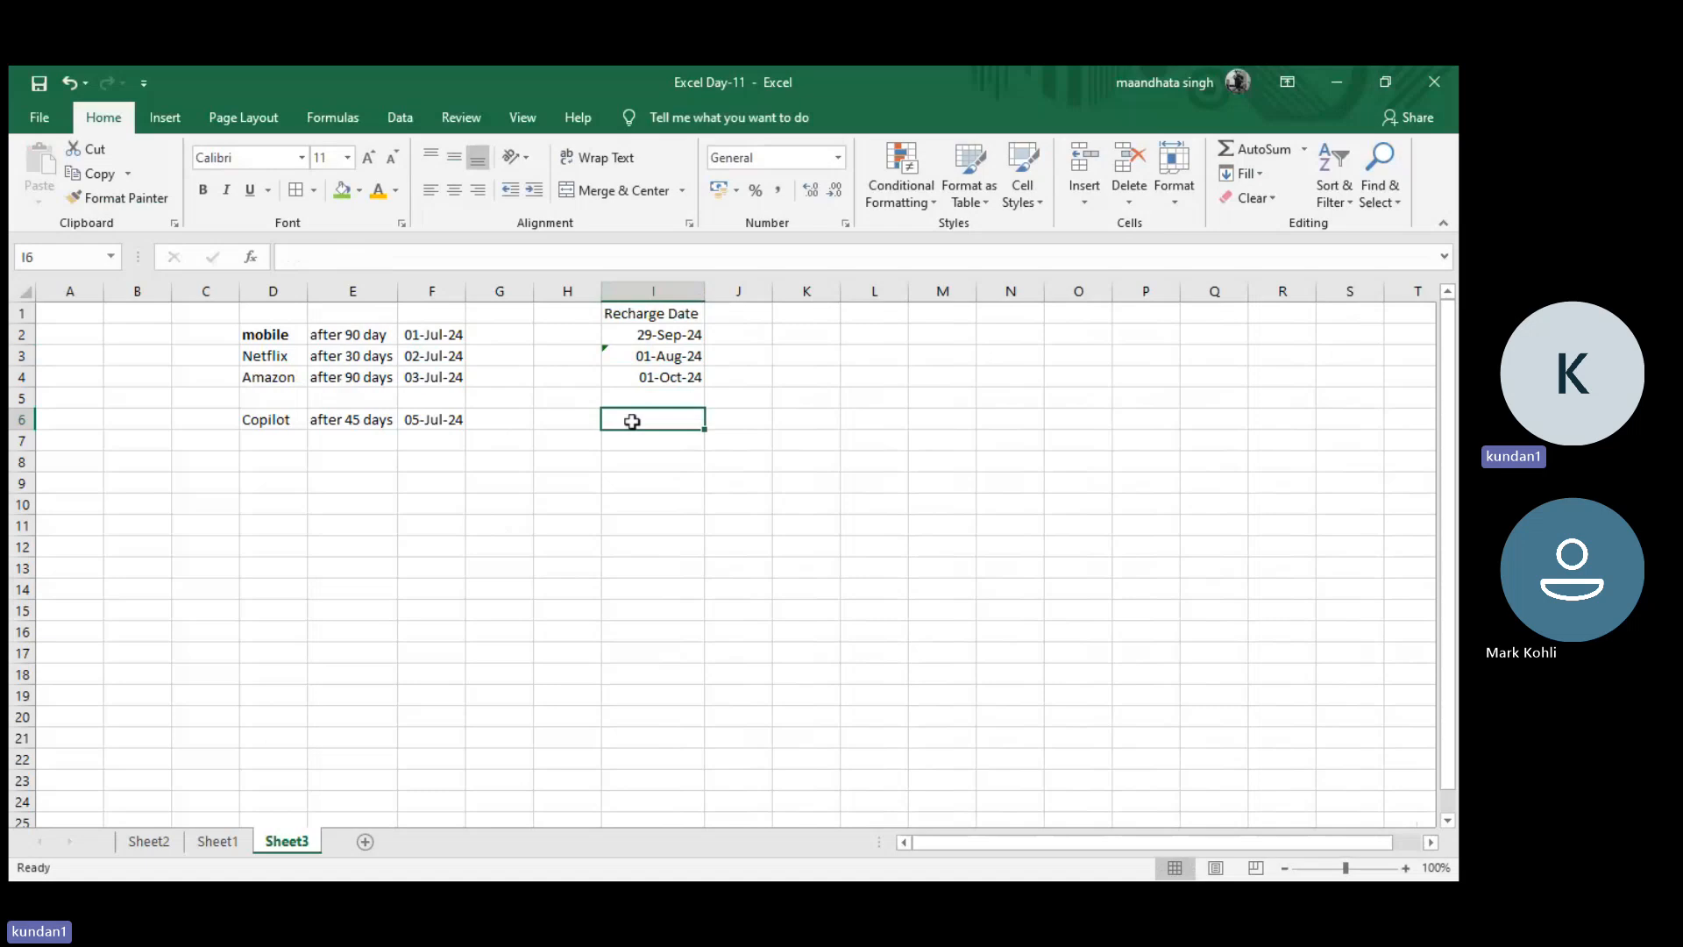
text(=)
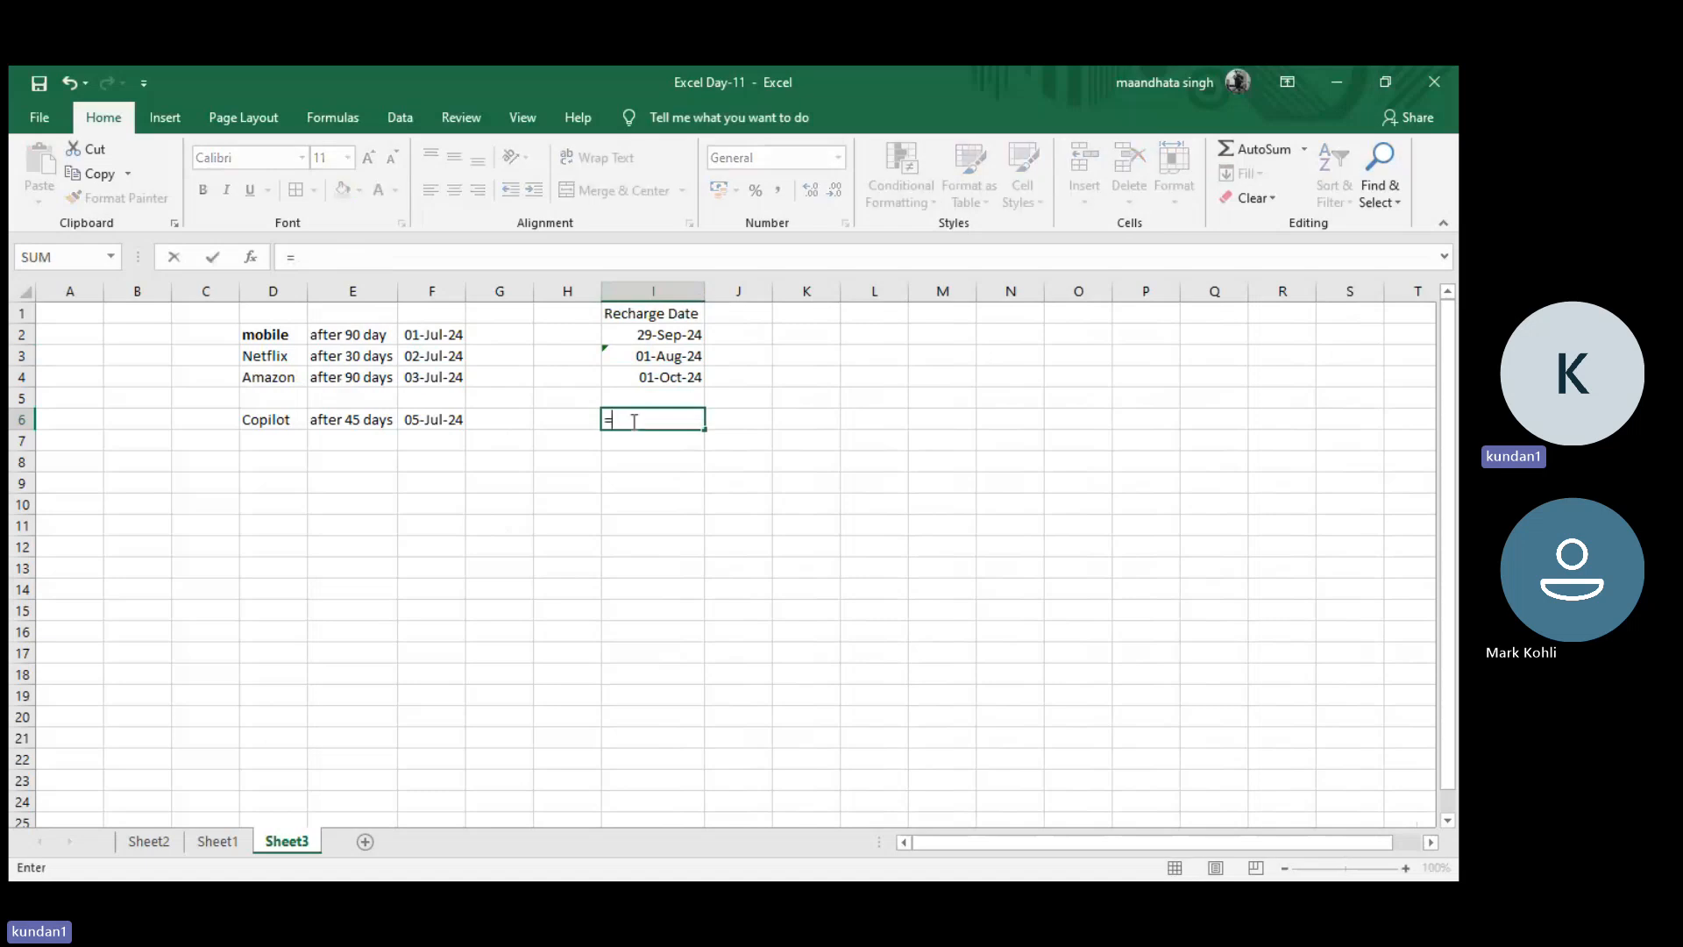
click(447, 420)
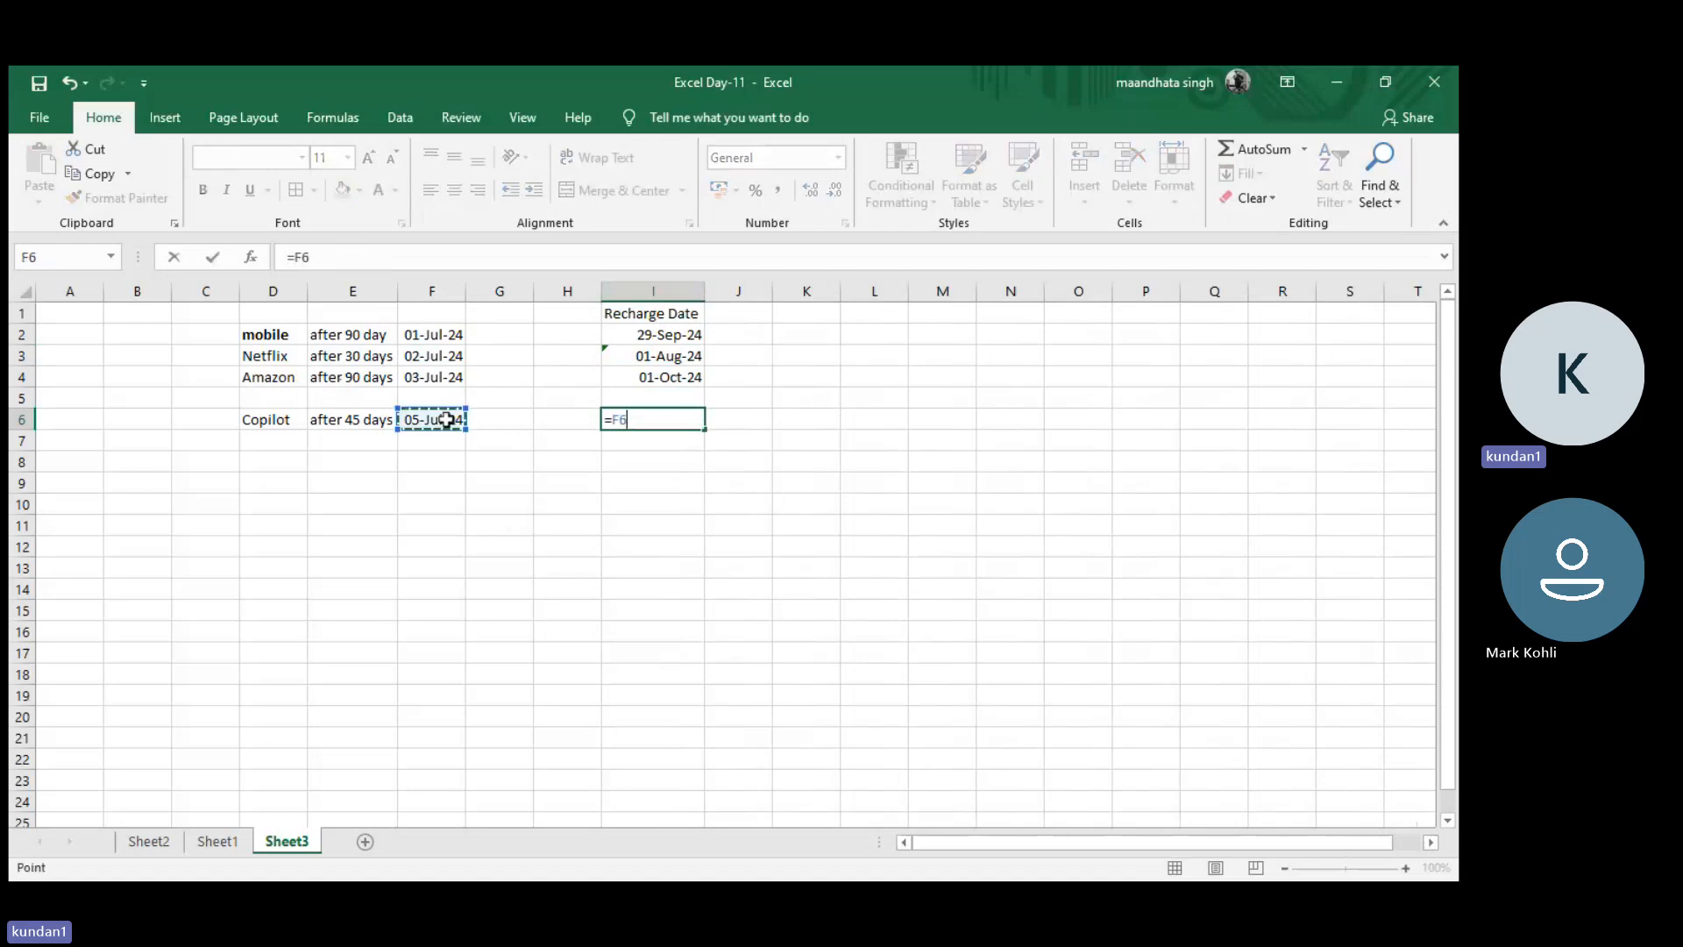
text(+)
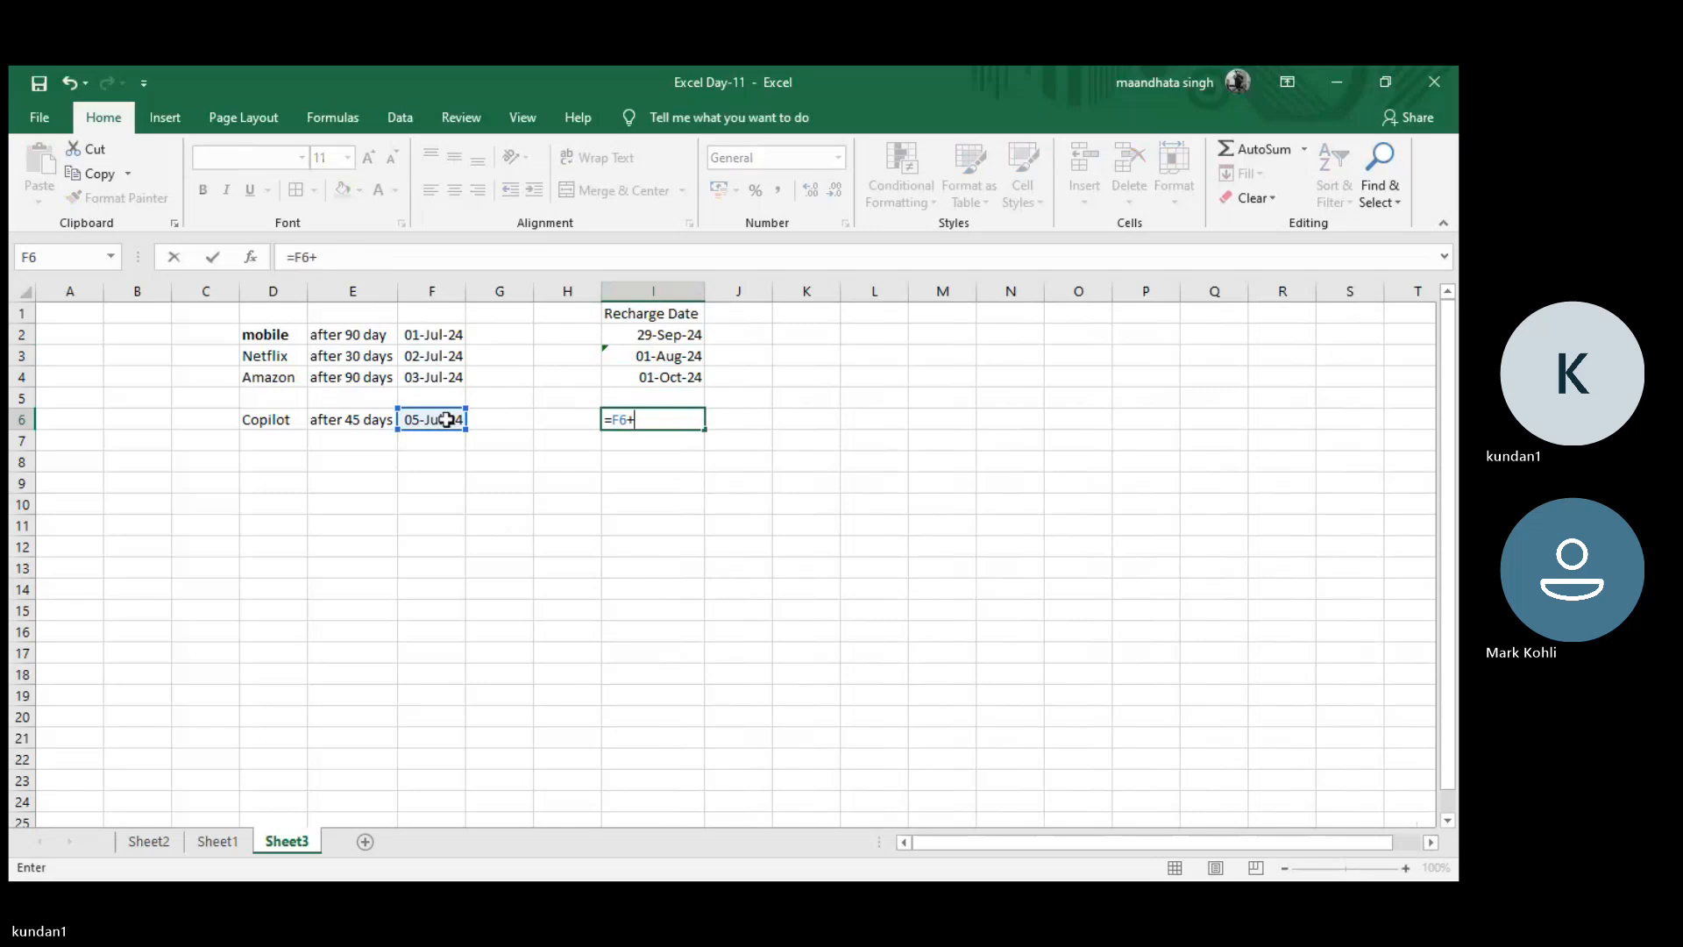
text(45)
key(Return)
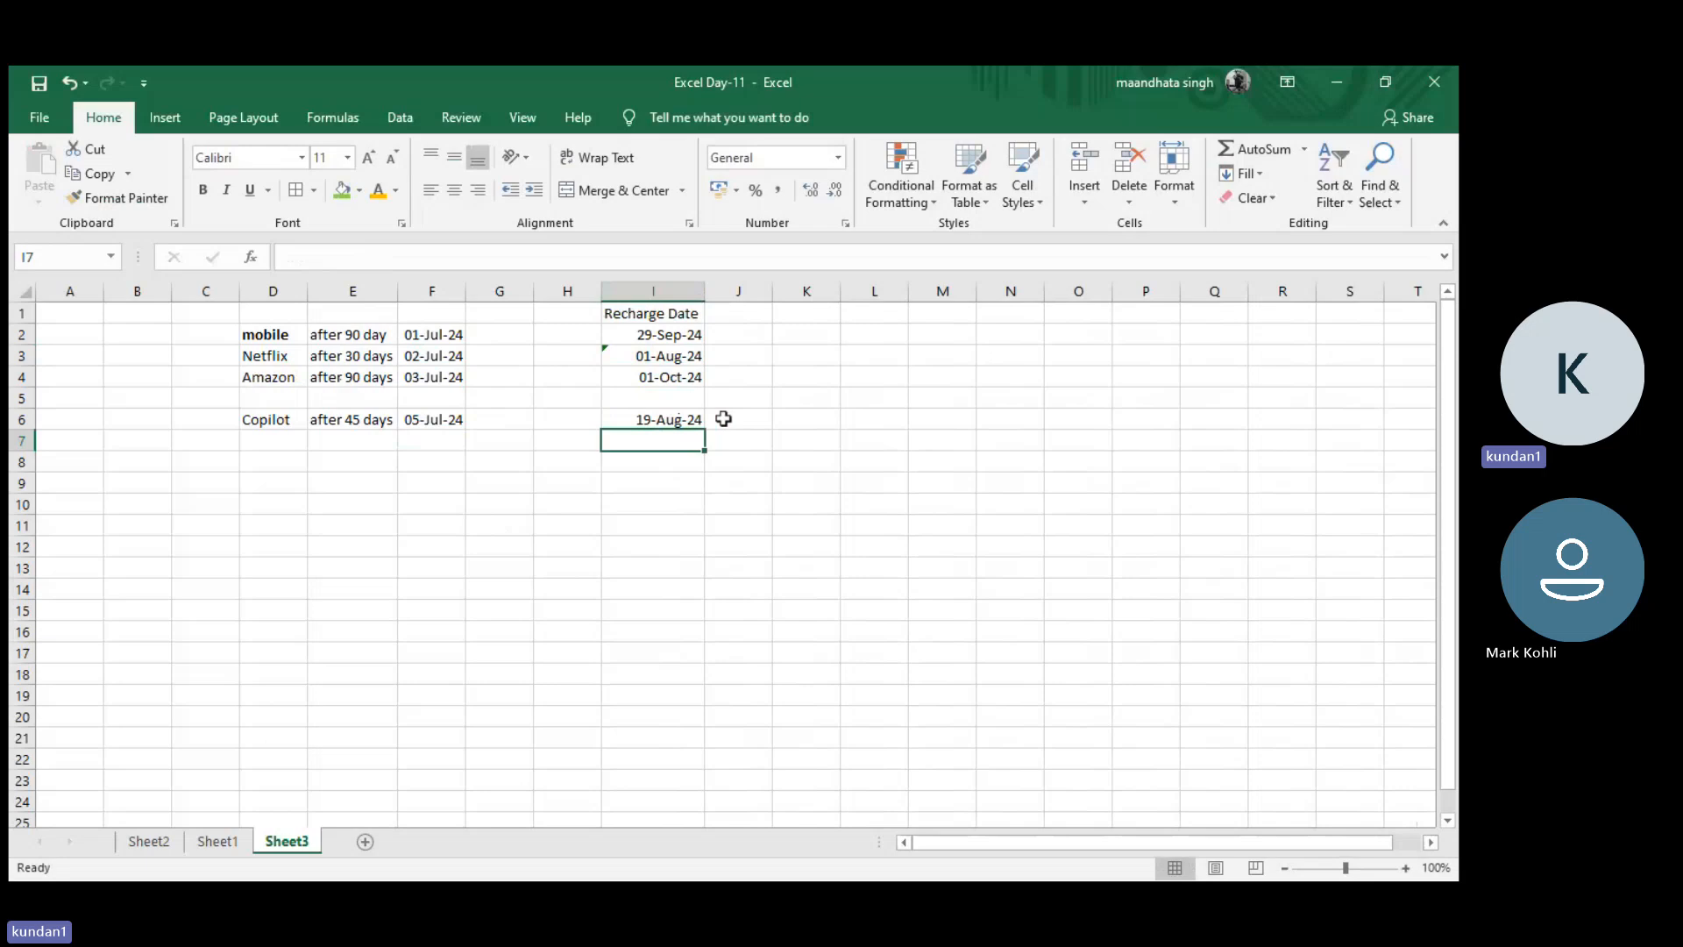
click(643, 316)
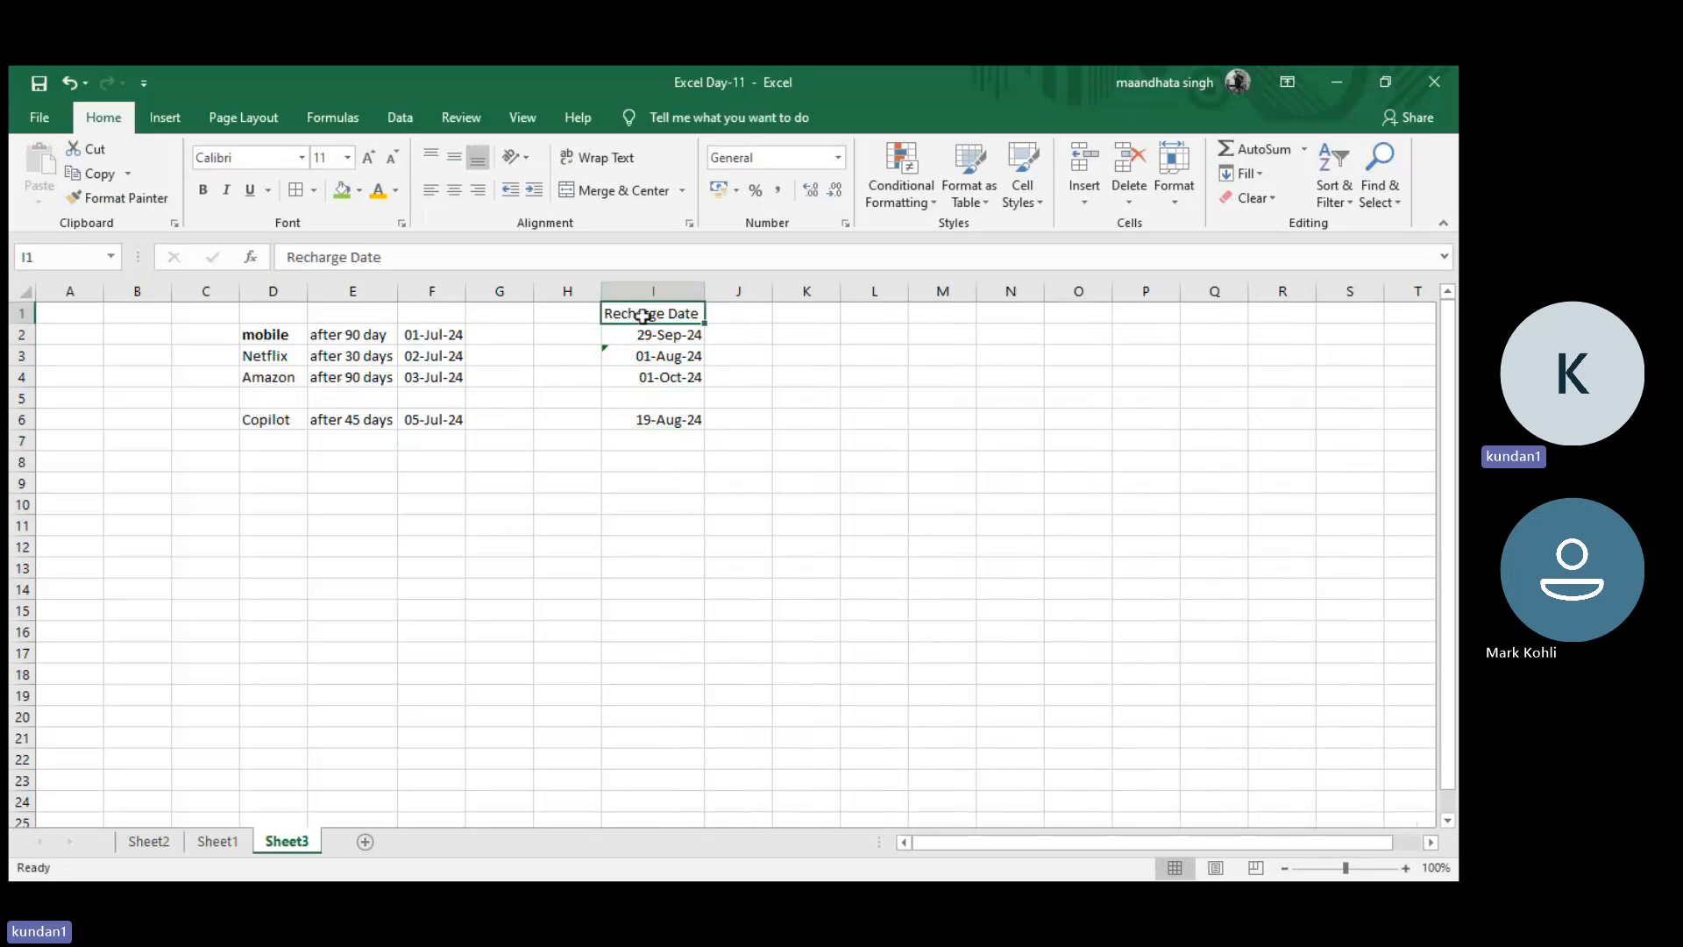
key(ctrl+b)
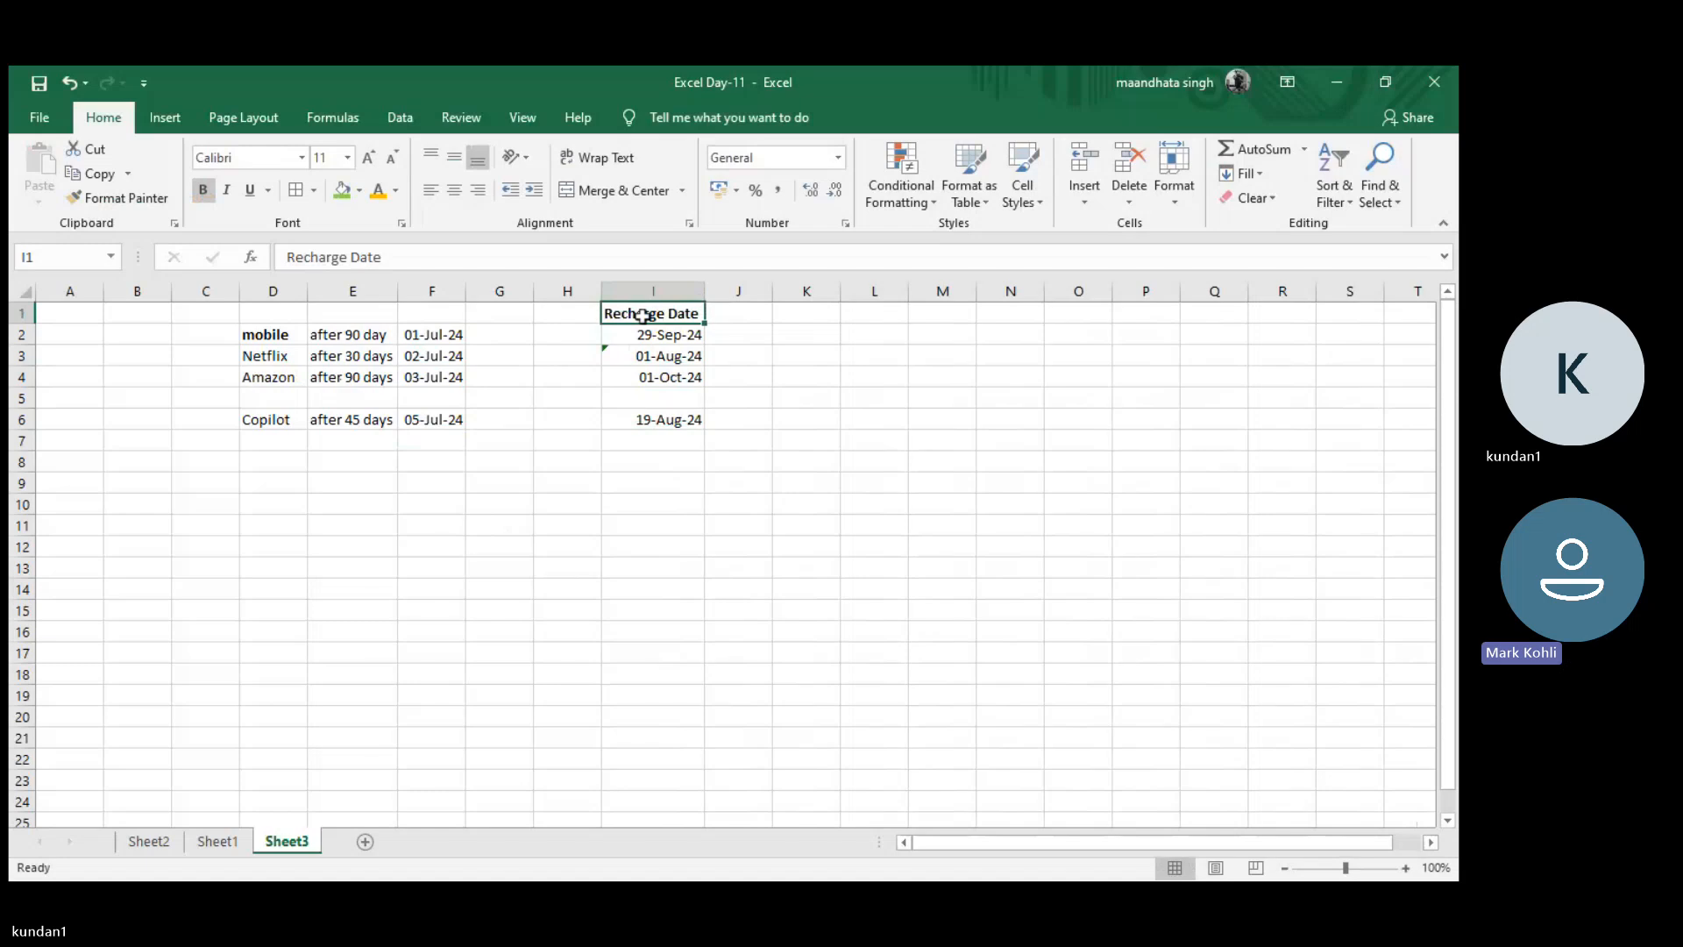
- Add a new blank worksheet after Sheet3
click(579, 548)
click(593, 586)
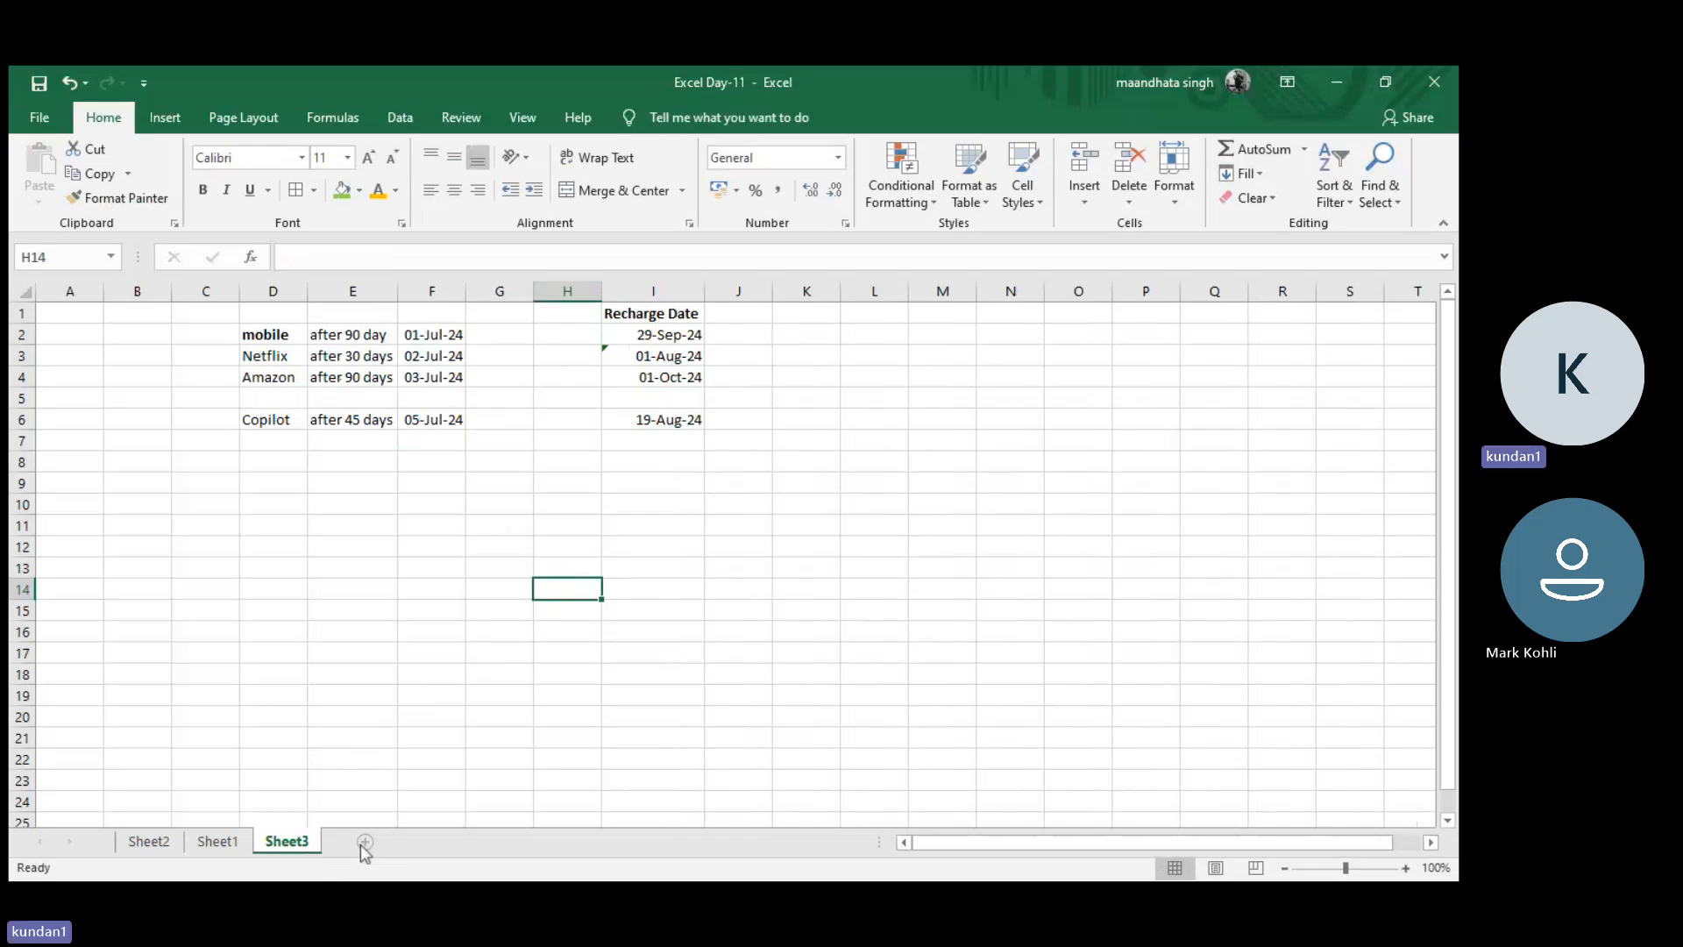
click(364, 842)
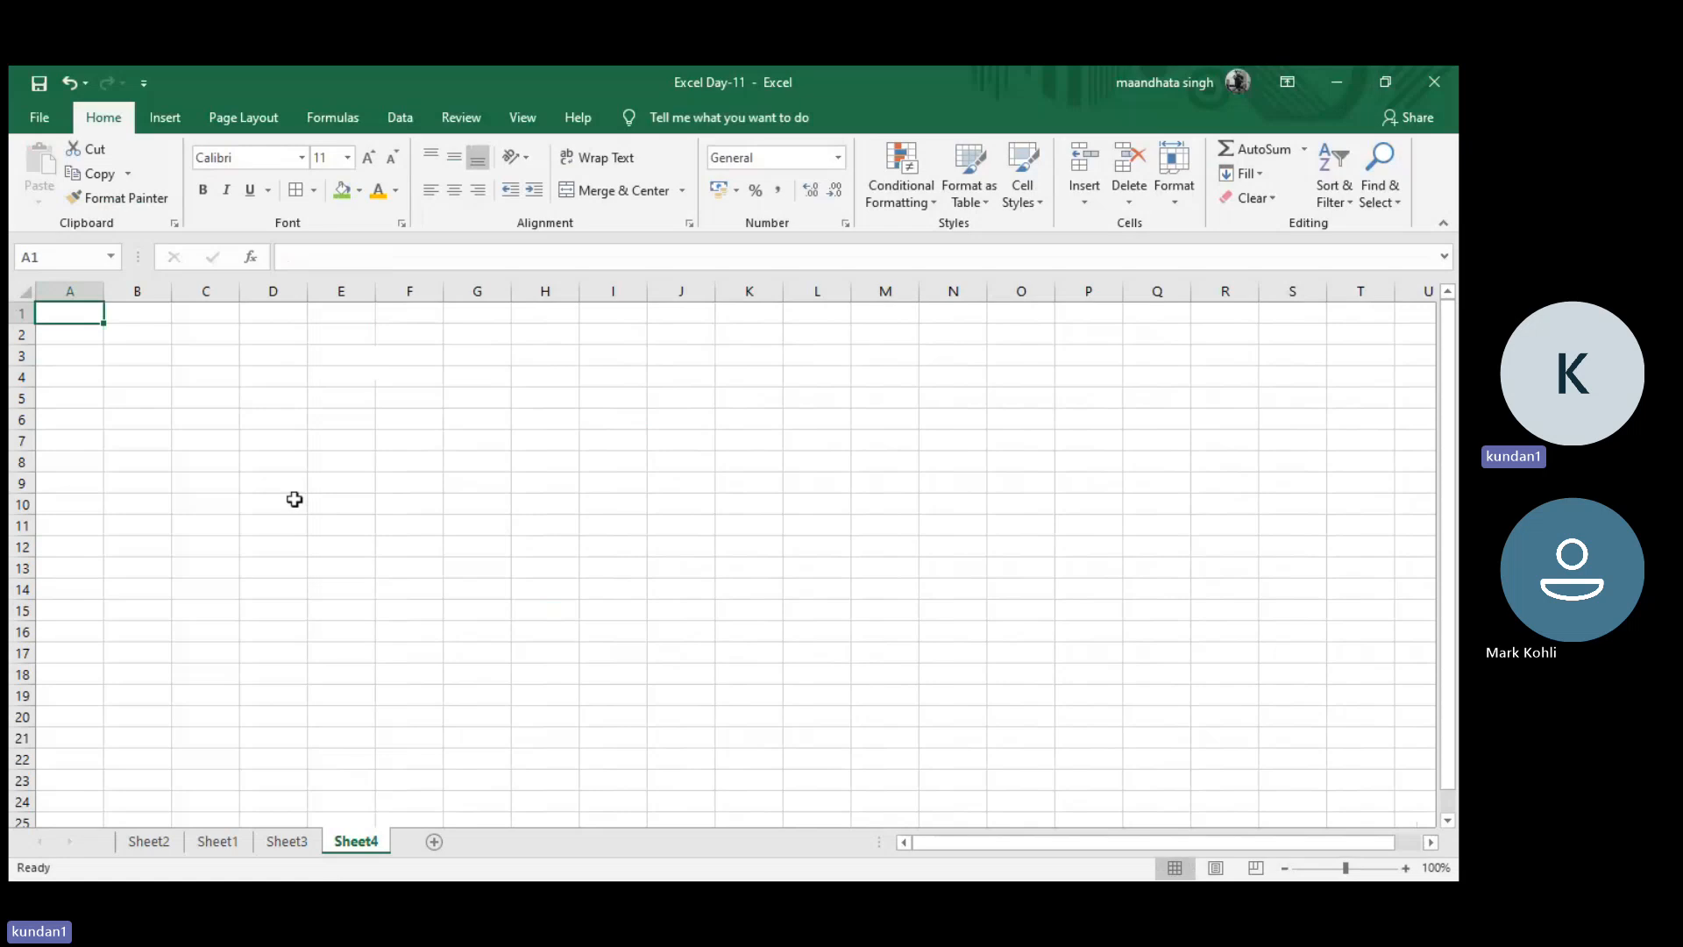
- Make the "Days" heading in F1 of Sheet1 bold
click(211, 842)
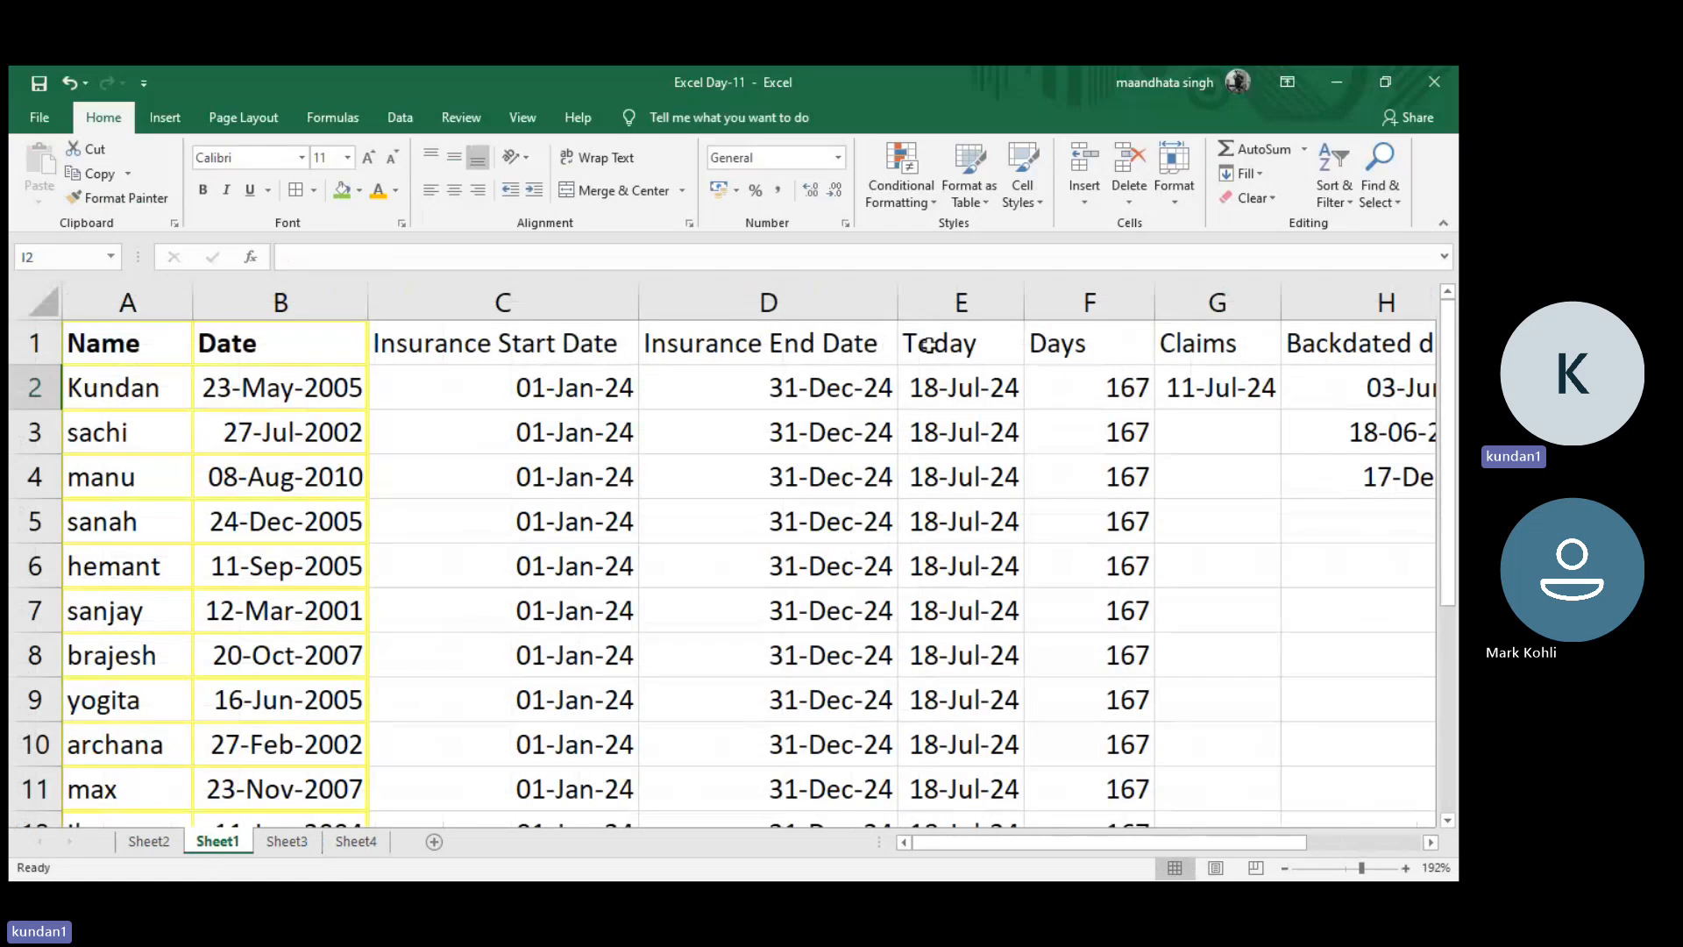
click(1061, 341)
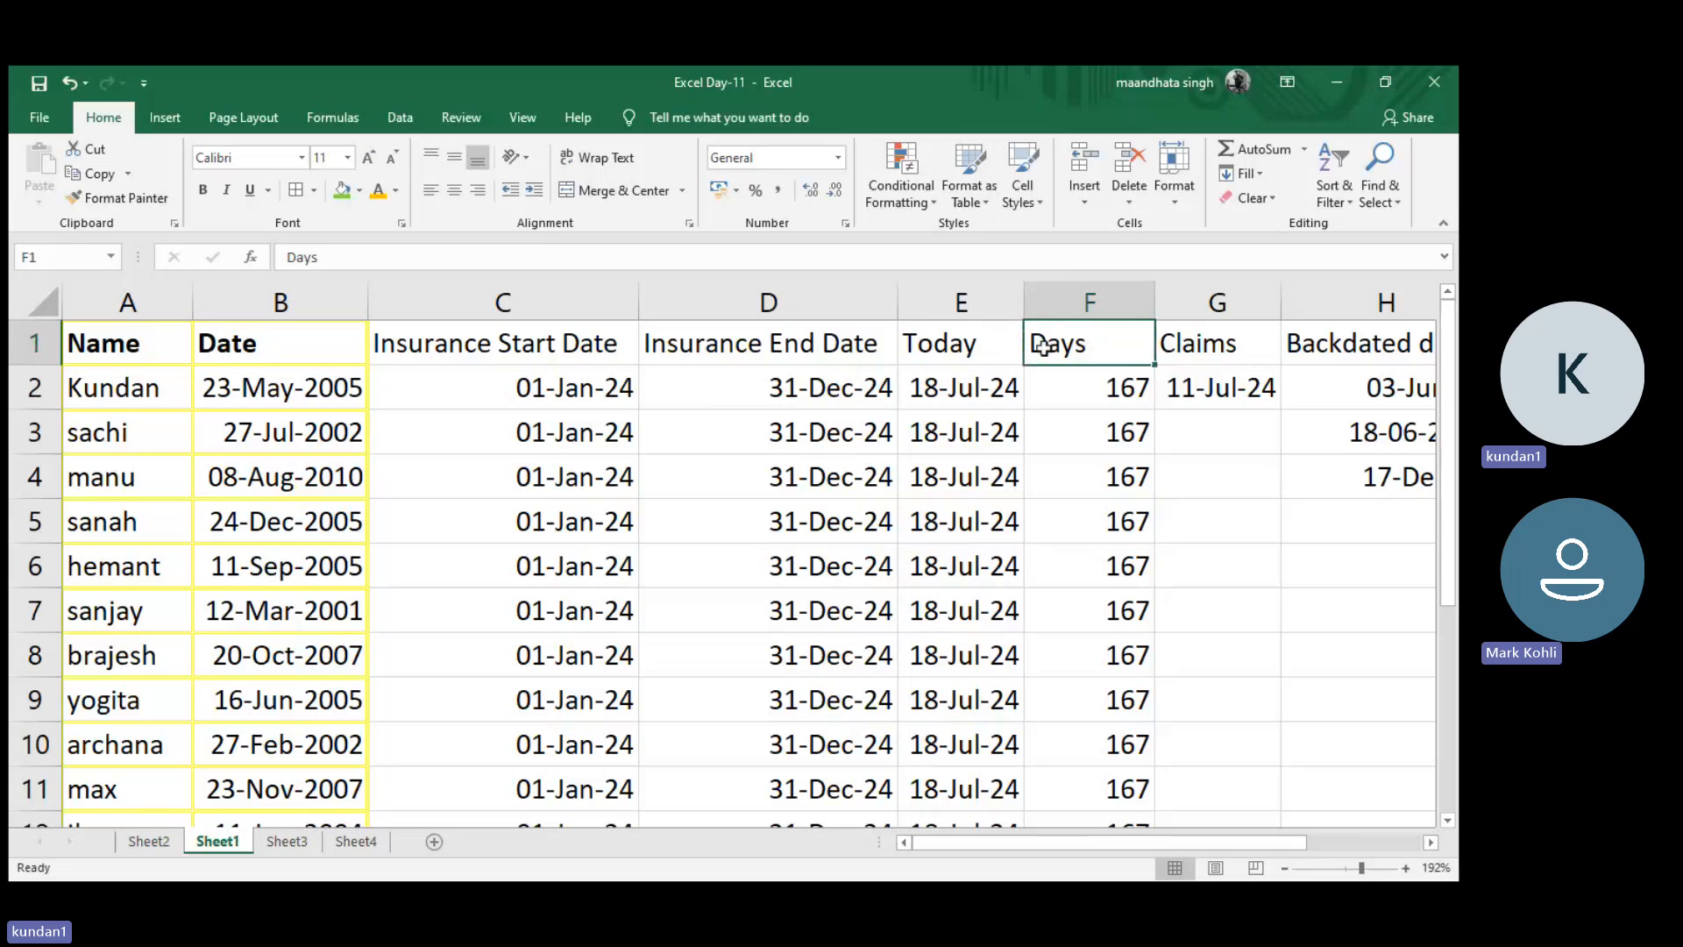
key(ctrl+b)
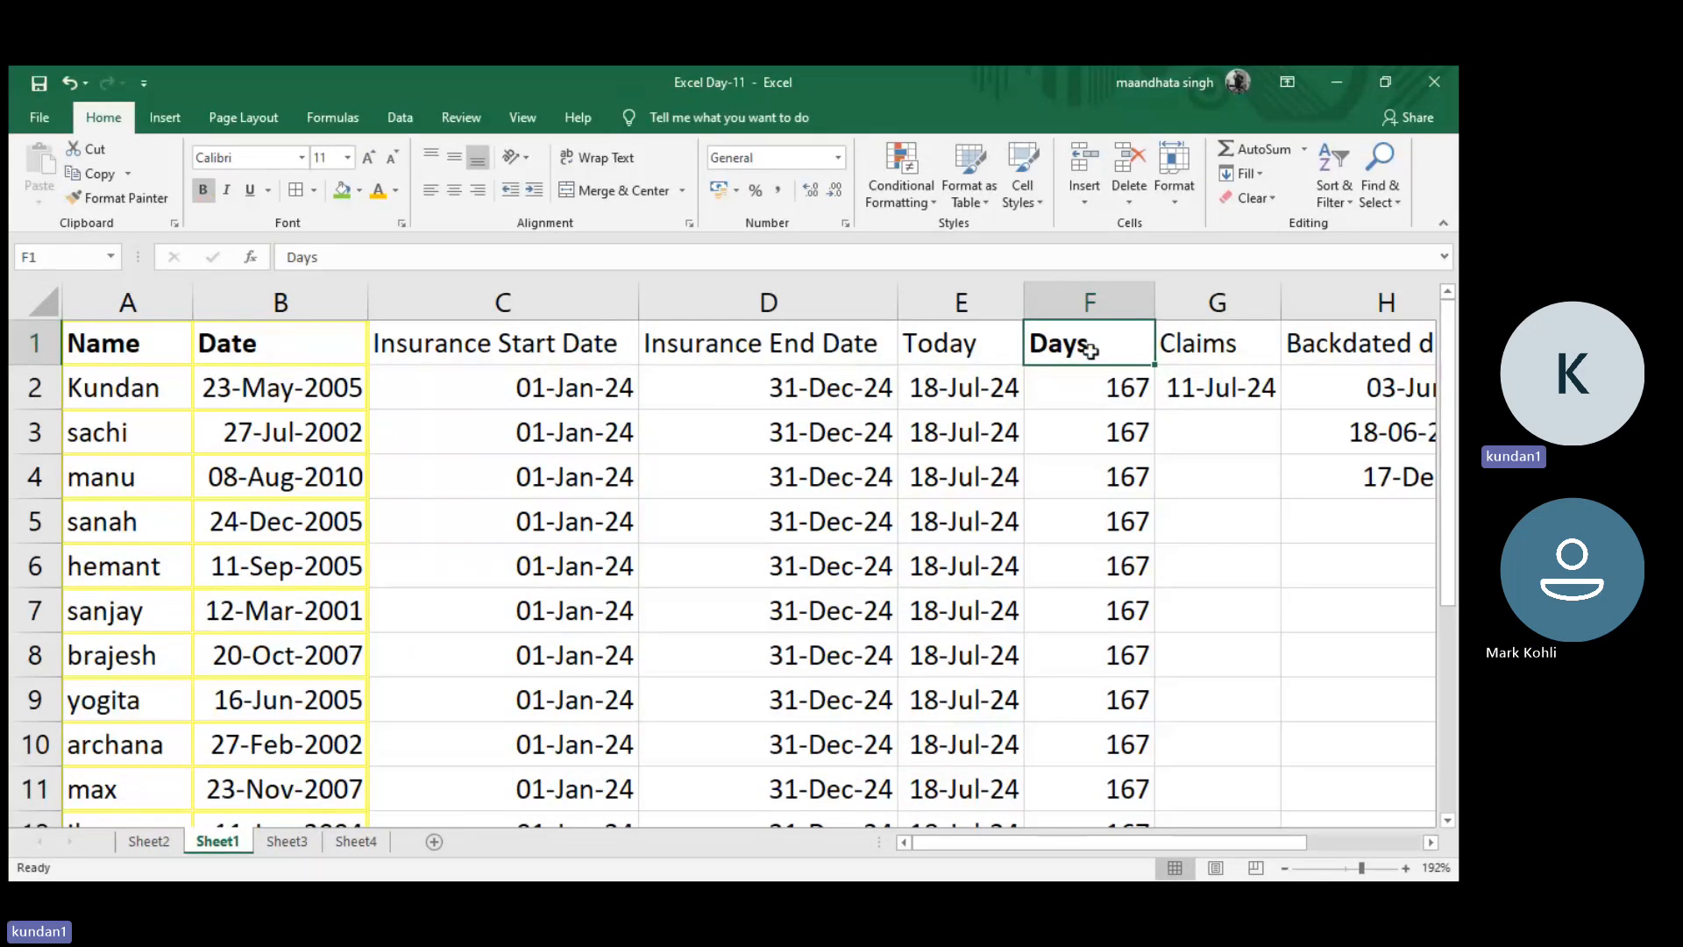
- Extend the heading in F1 to "Days(date1-date2)" and fit column F's width to it
click(692, 257)
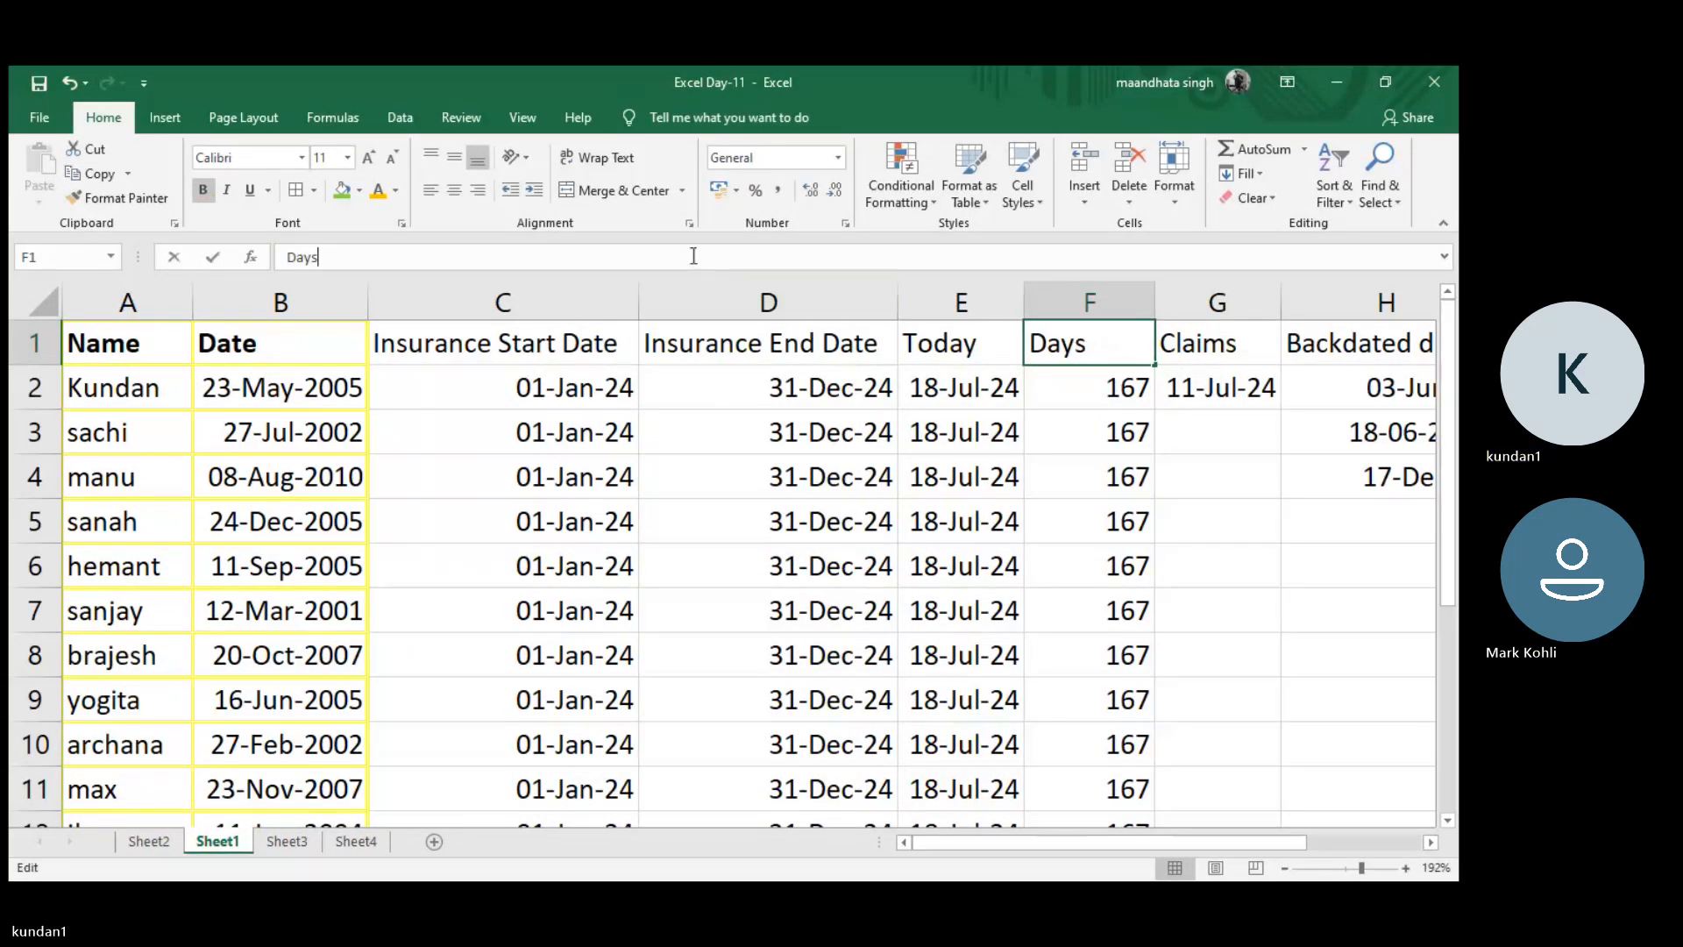
text((date)
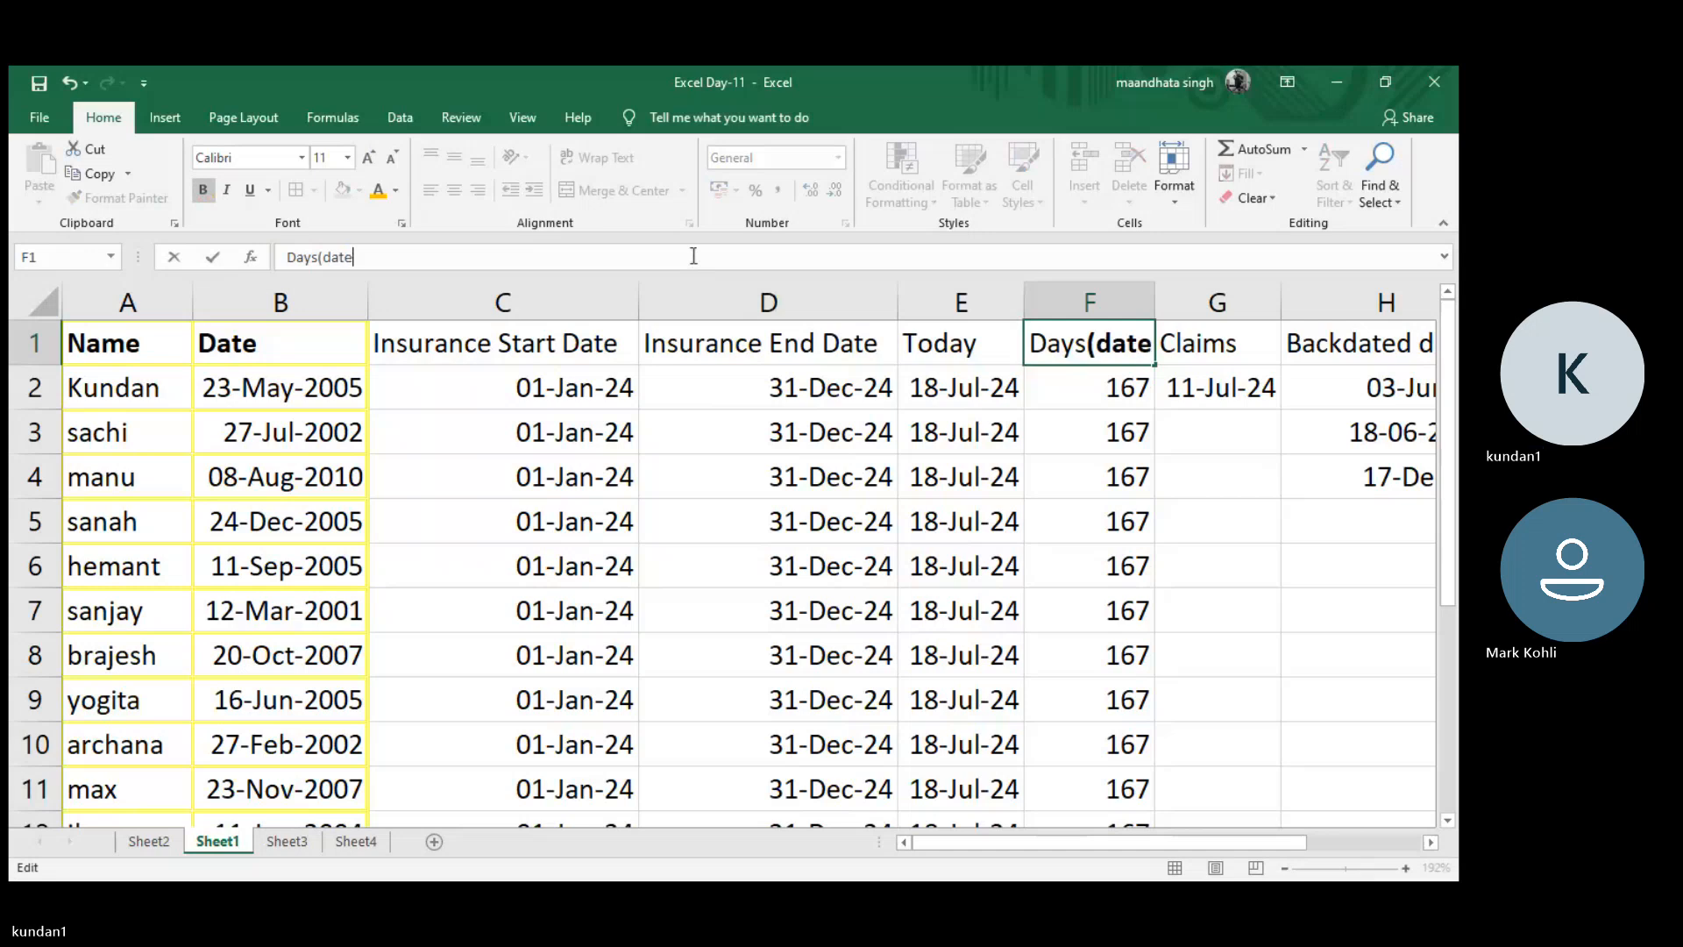
text(1-)
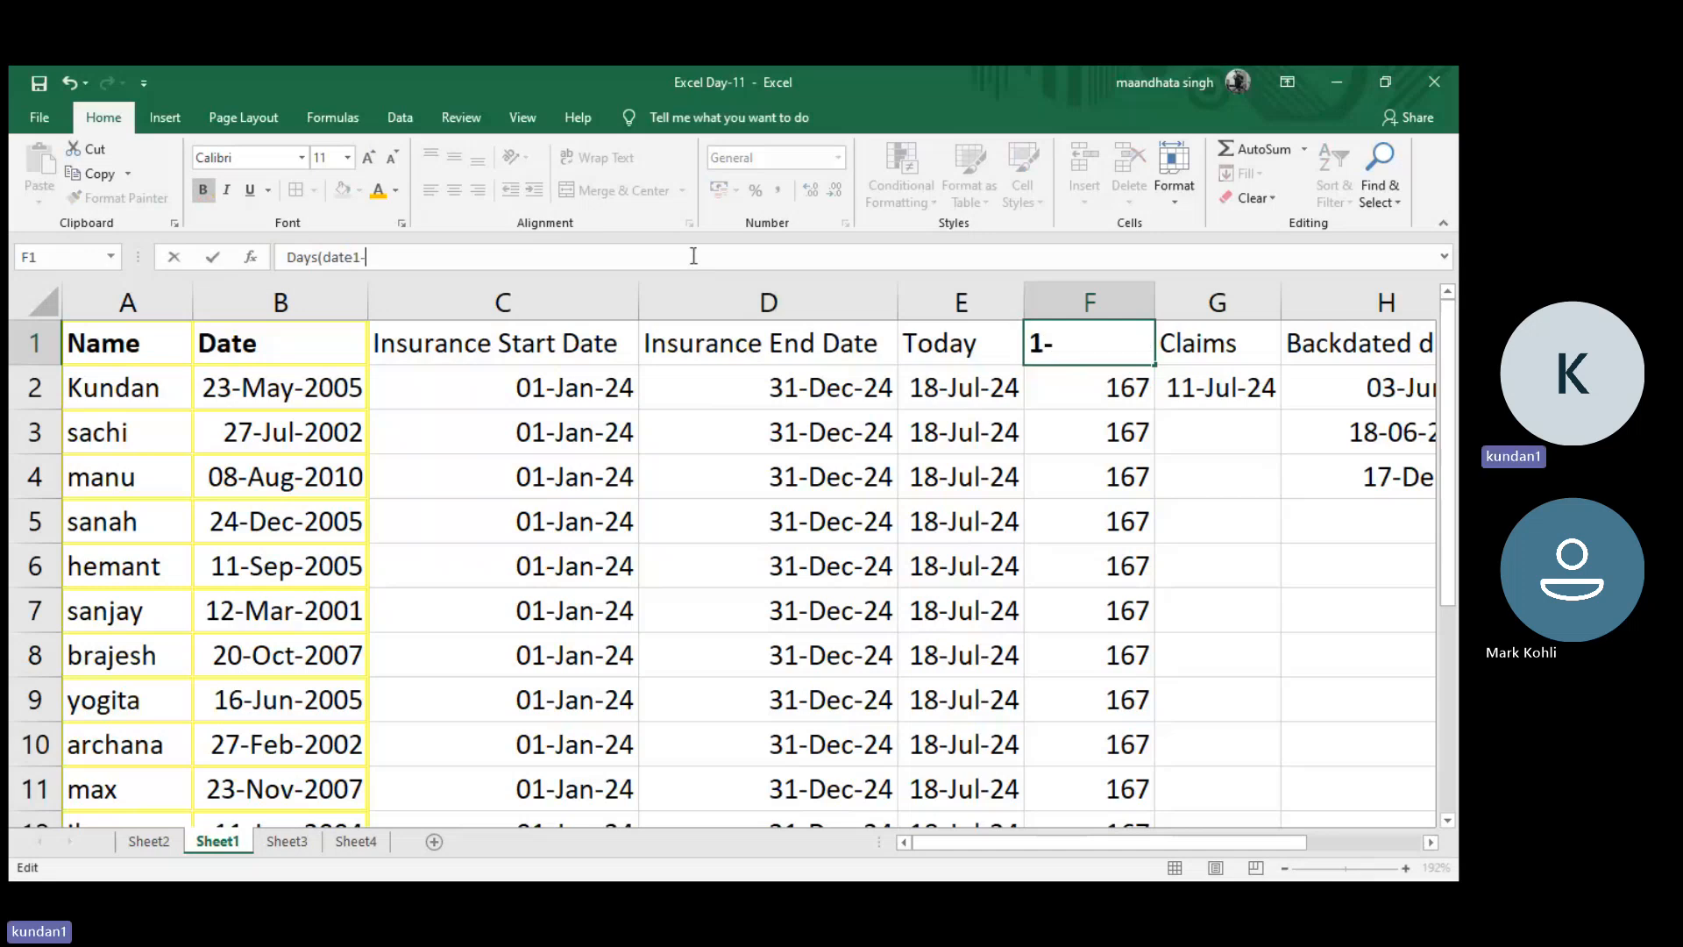
text(date2)
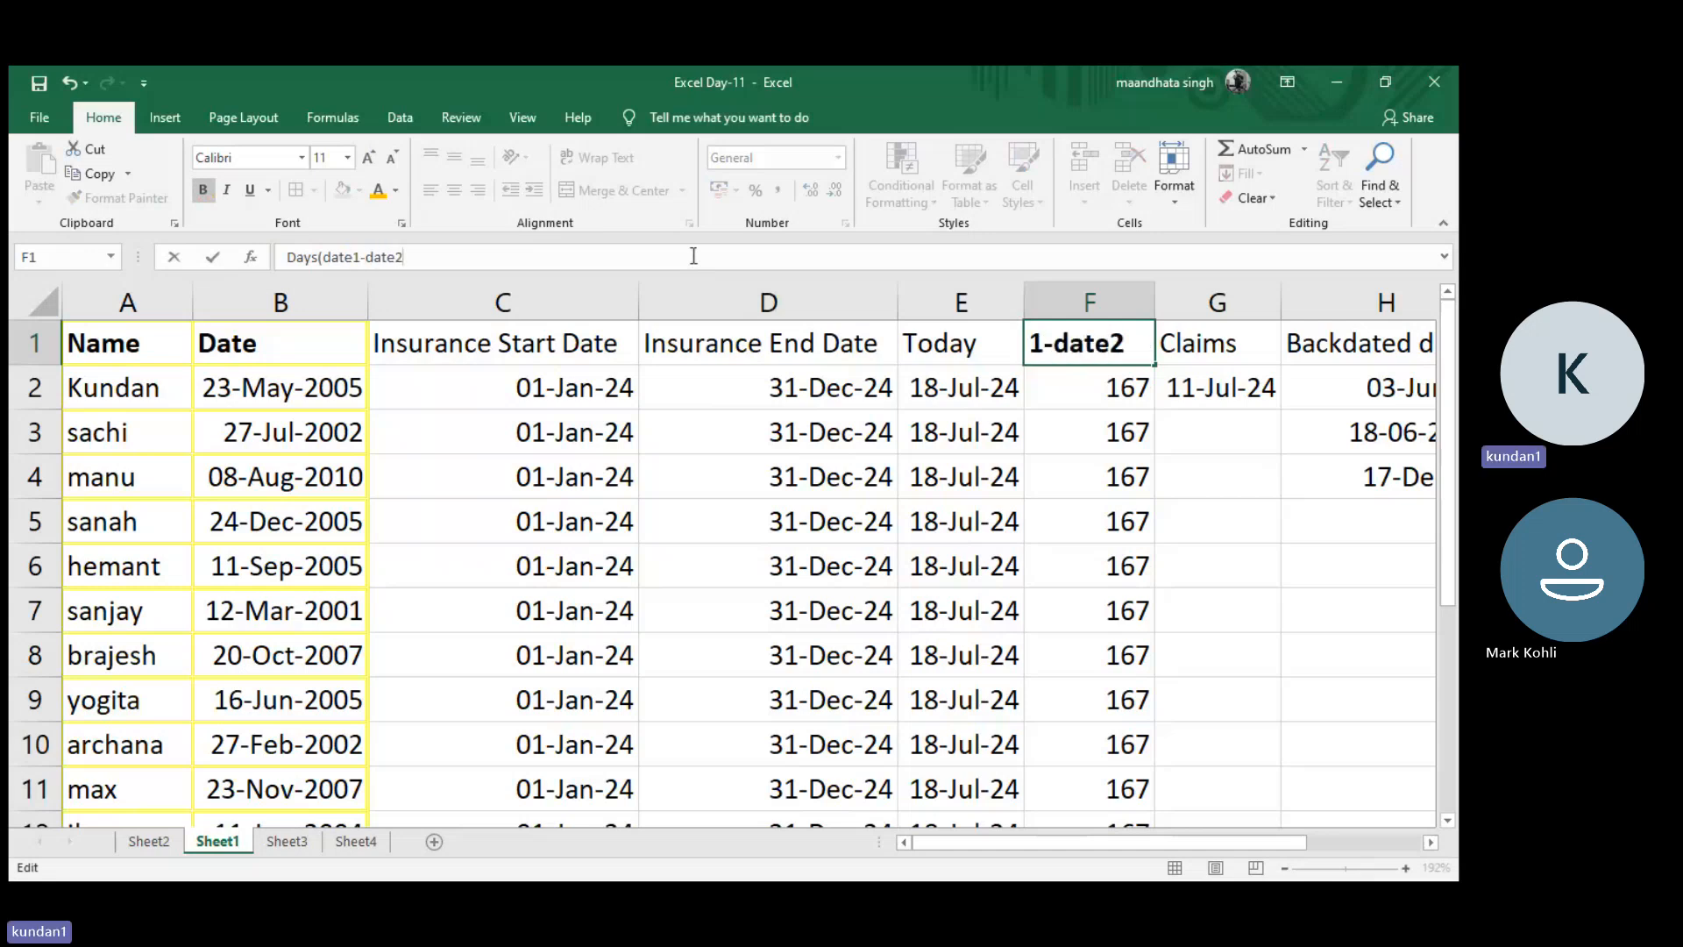
text())
key(Return)
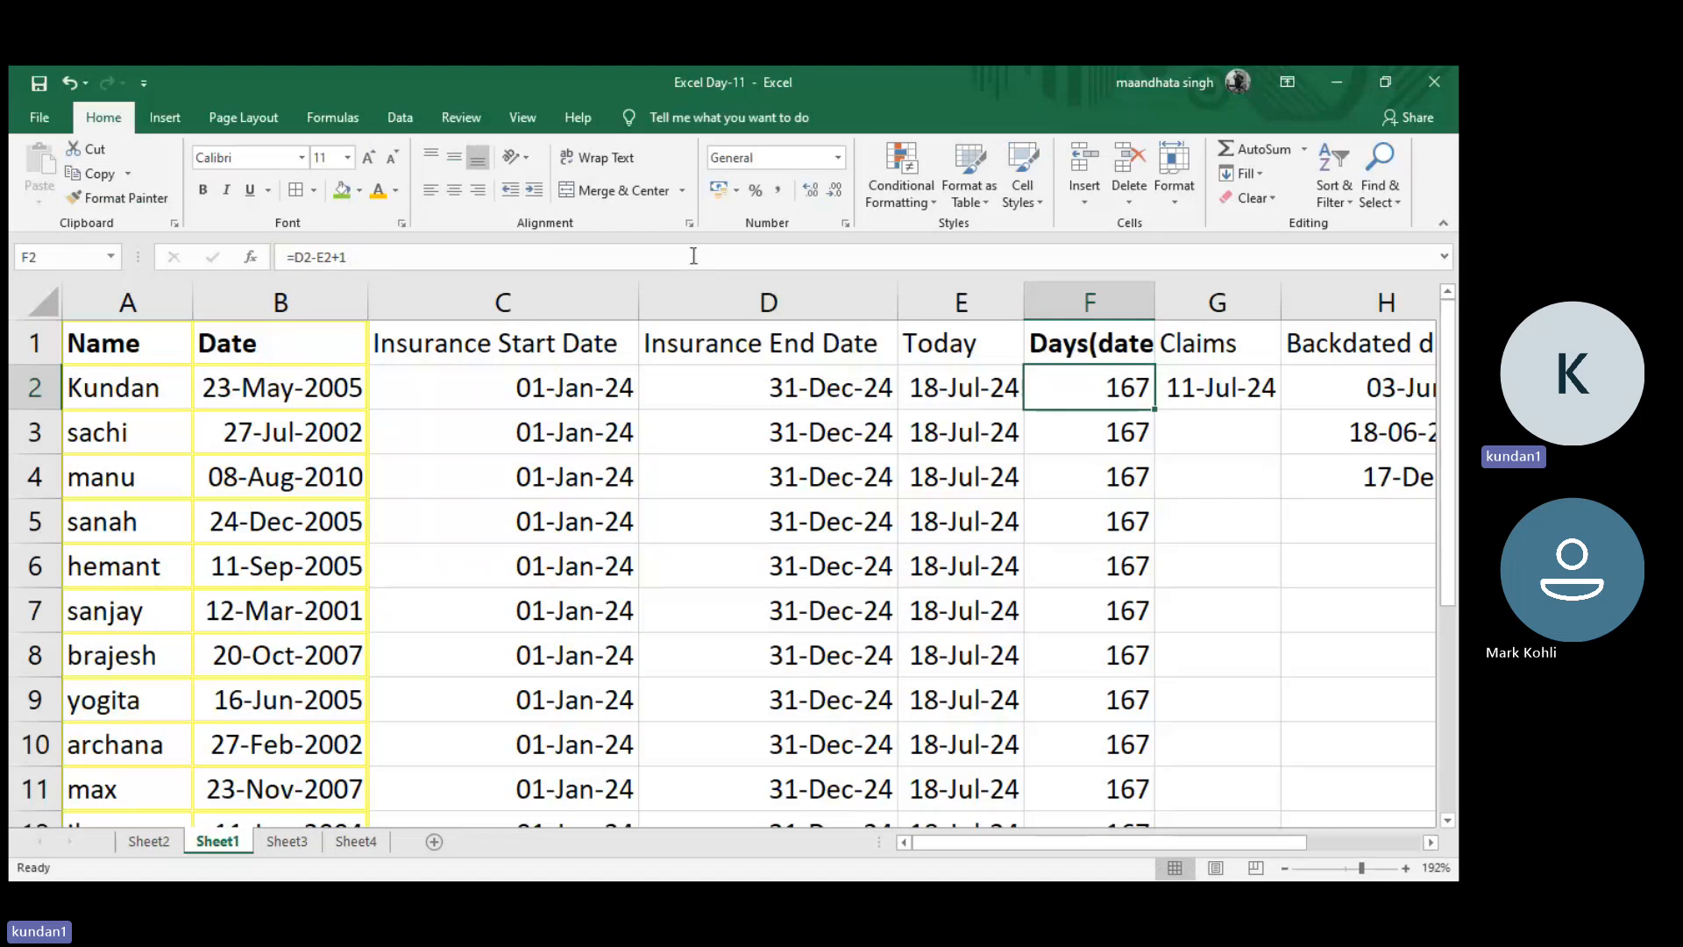
double_click(1154, 300)
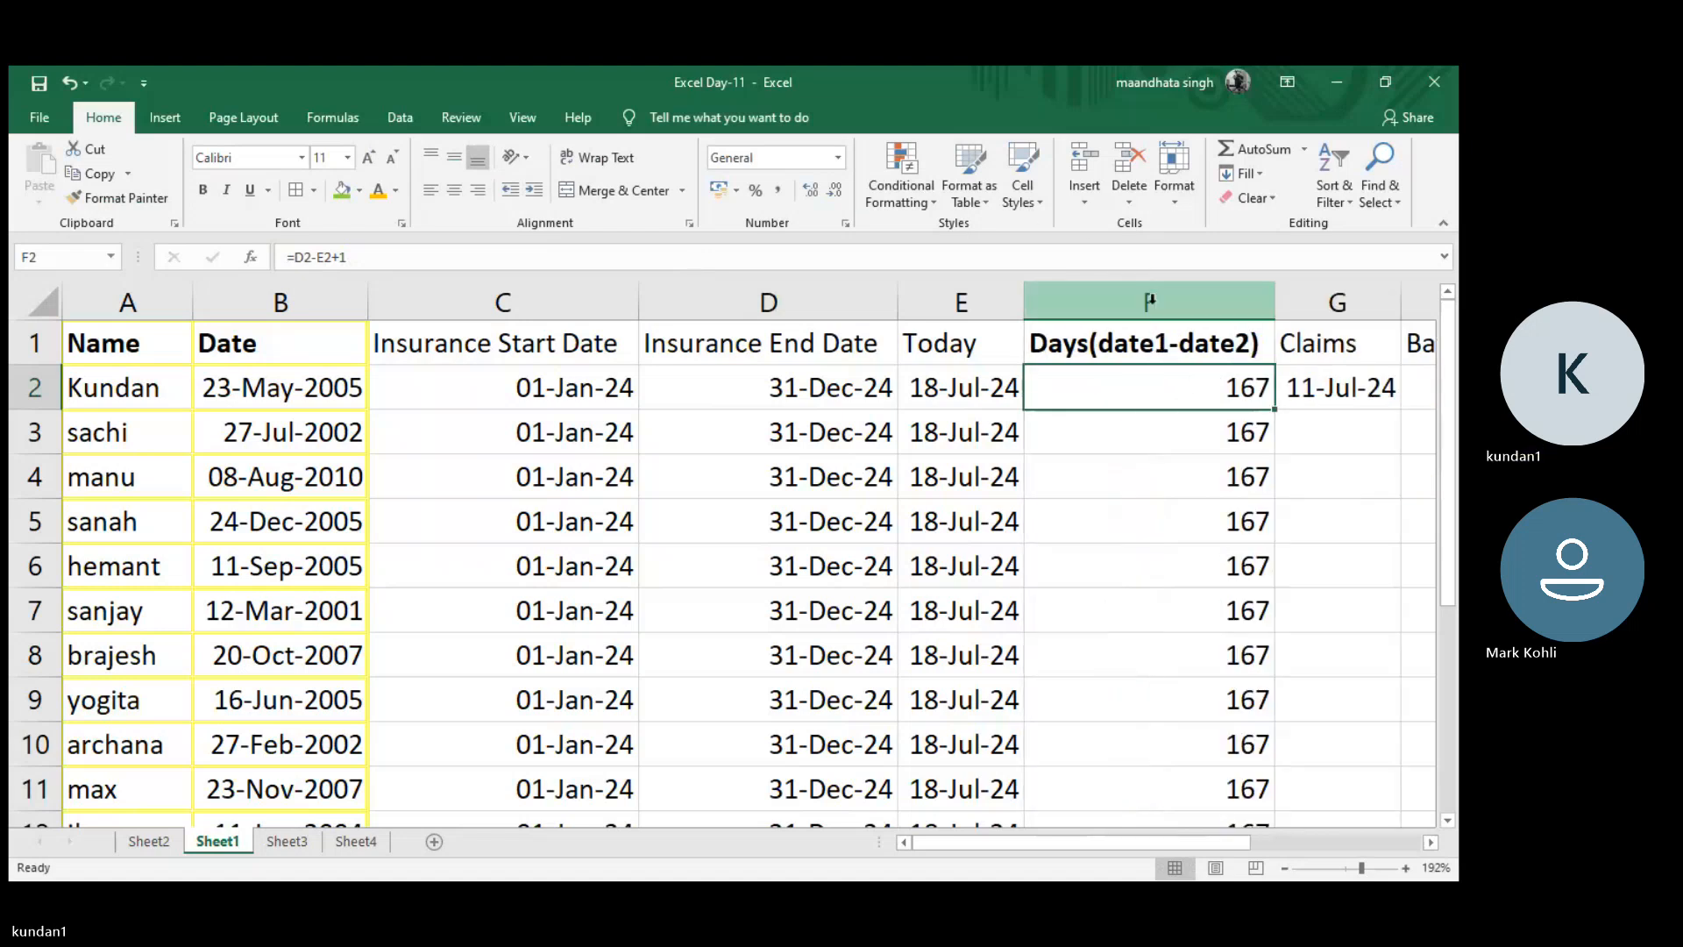
- Extend the heading in H1 to "Backdated date(Date-no of days)" and fit column H's width to it
scroll(1194, 416, right, 3)
scroll(1195, 419, right, 2)
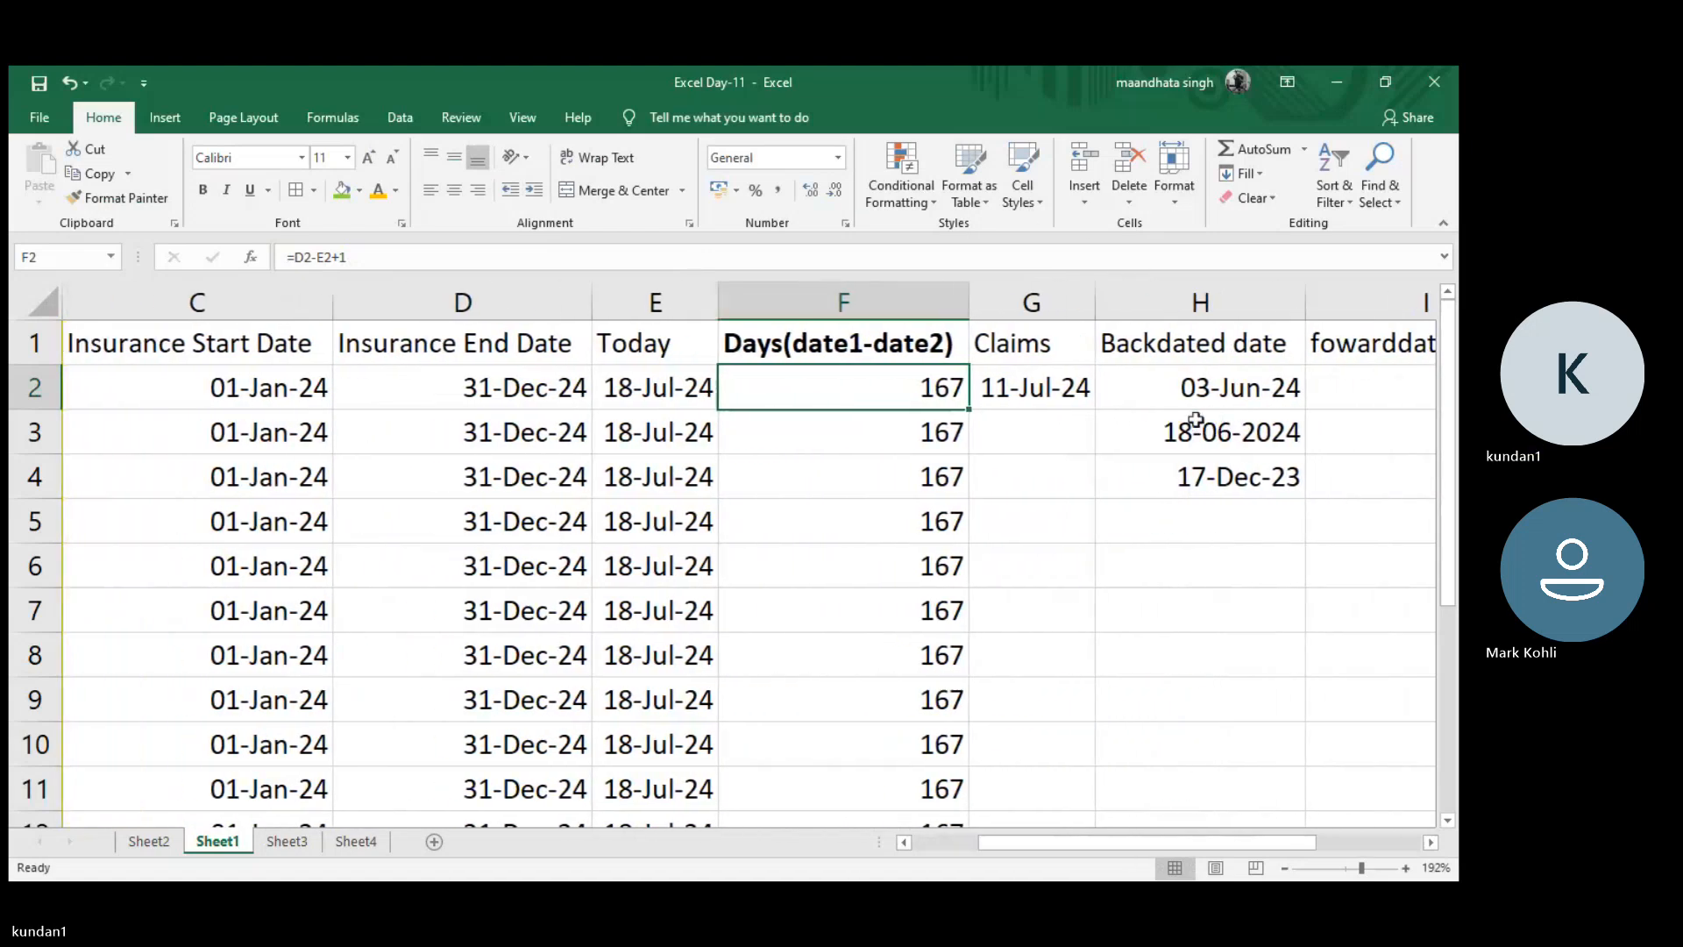
click(1210, 350)
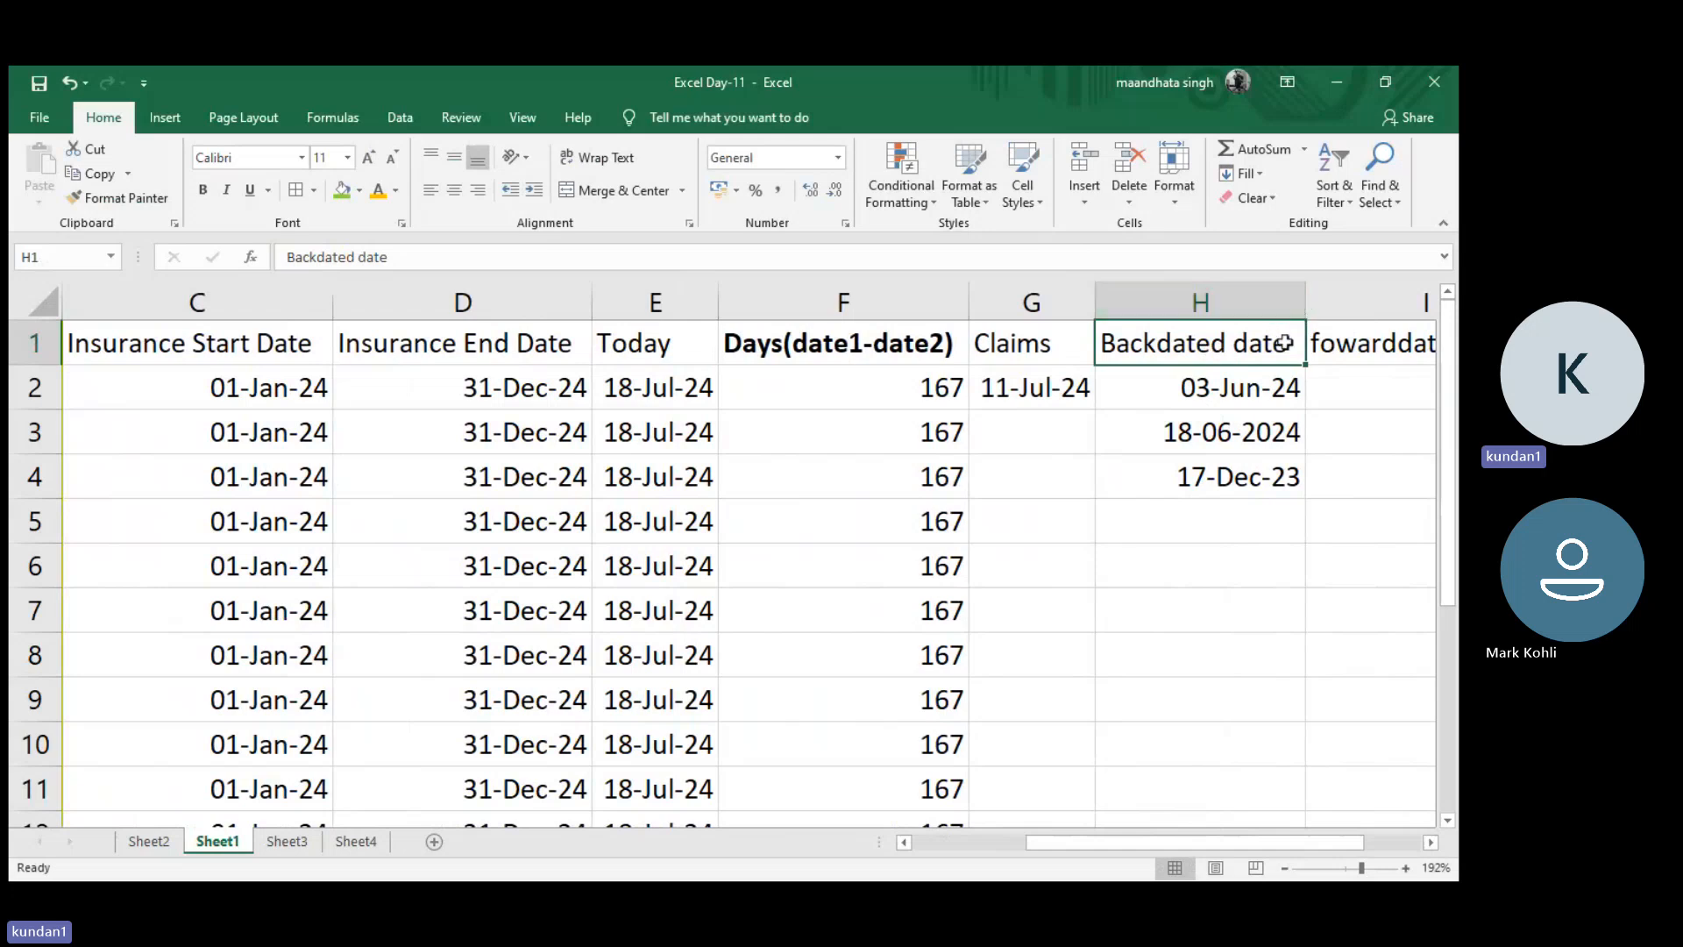
click(621, 260)
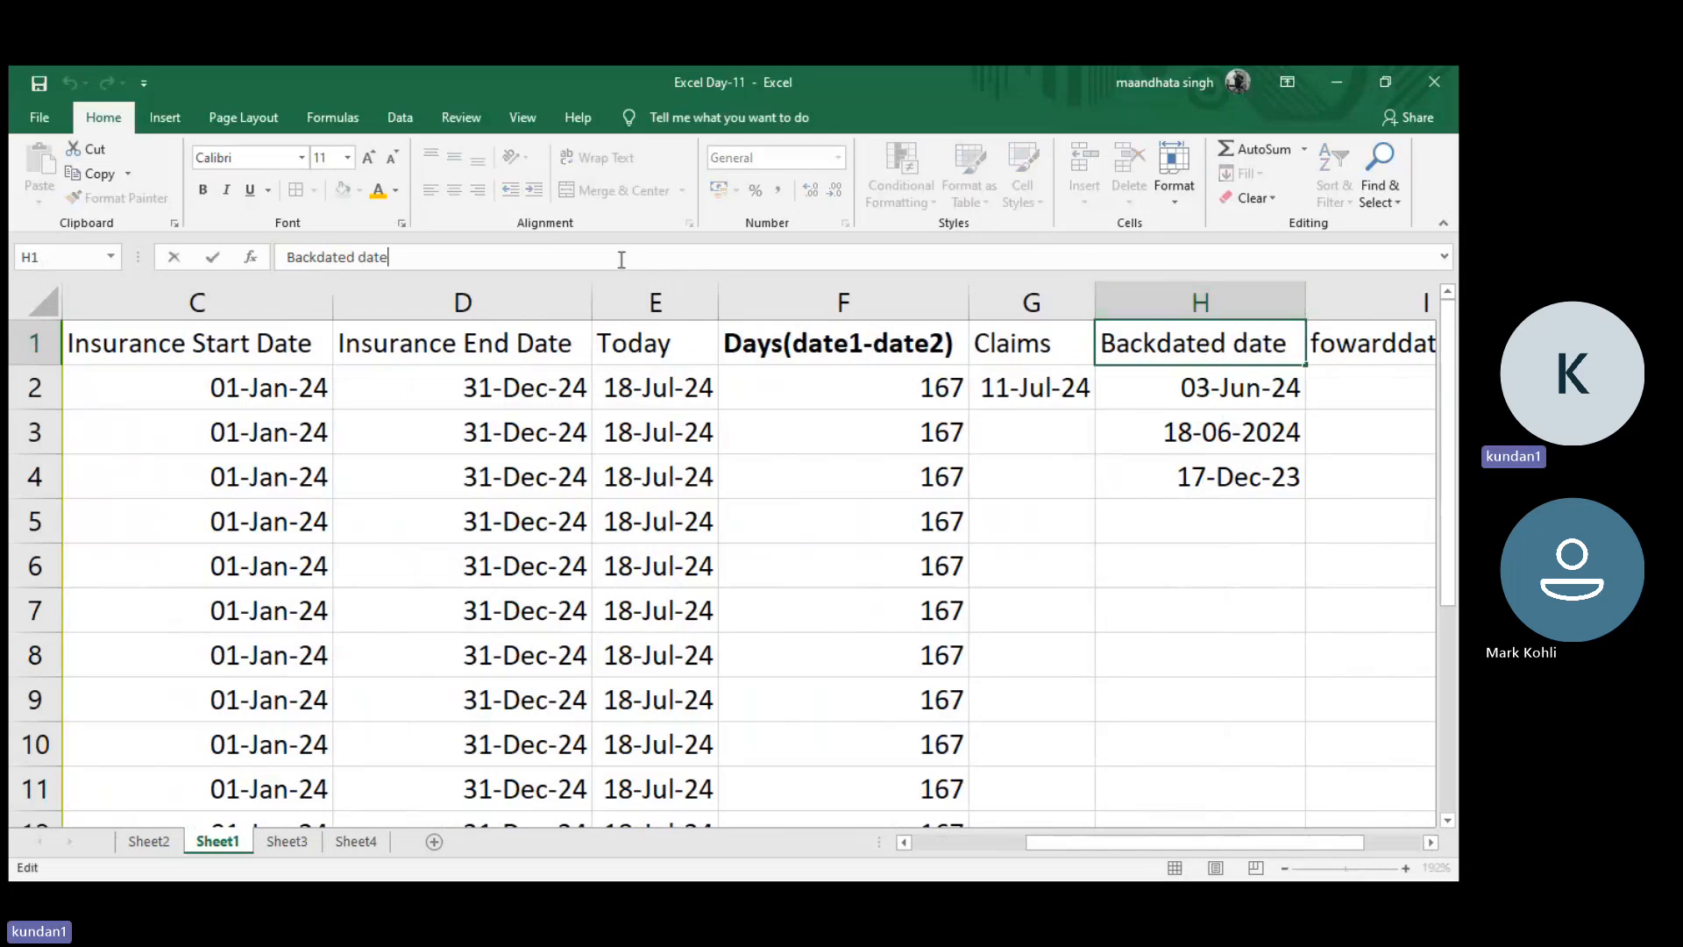
text(()
text(Da)
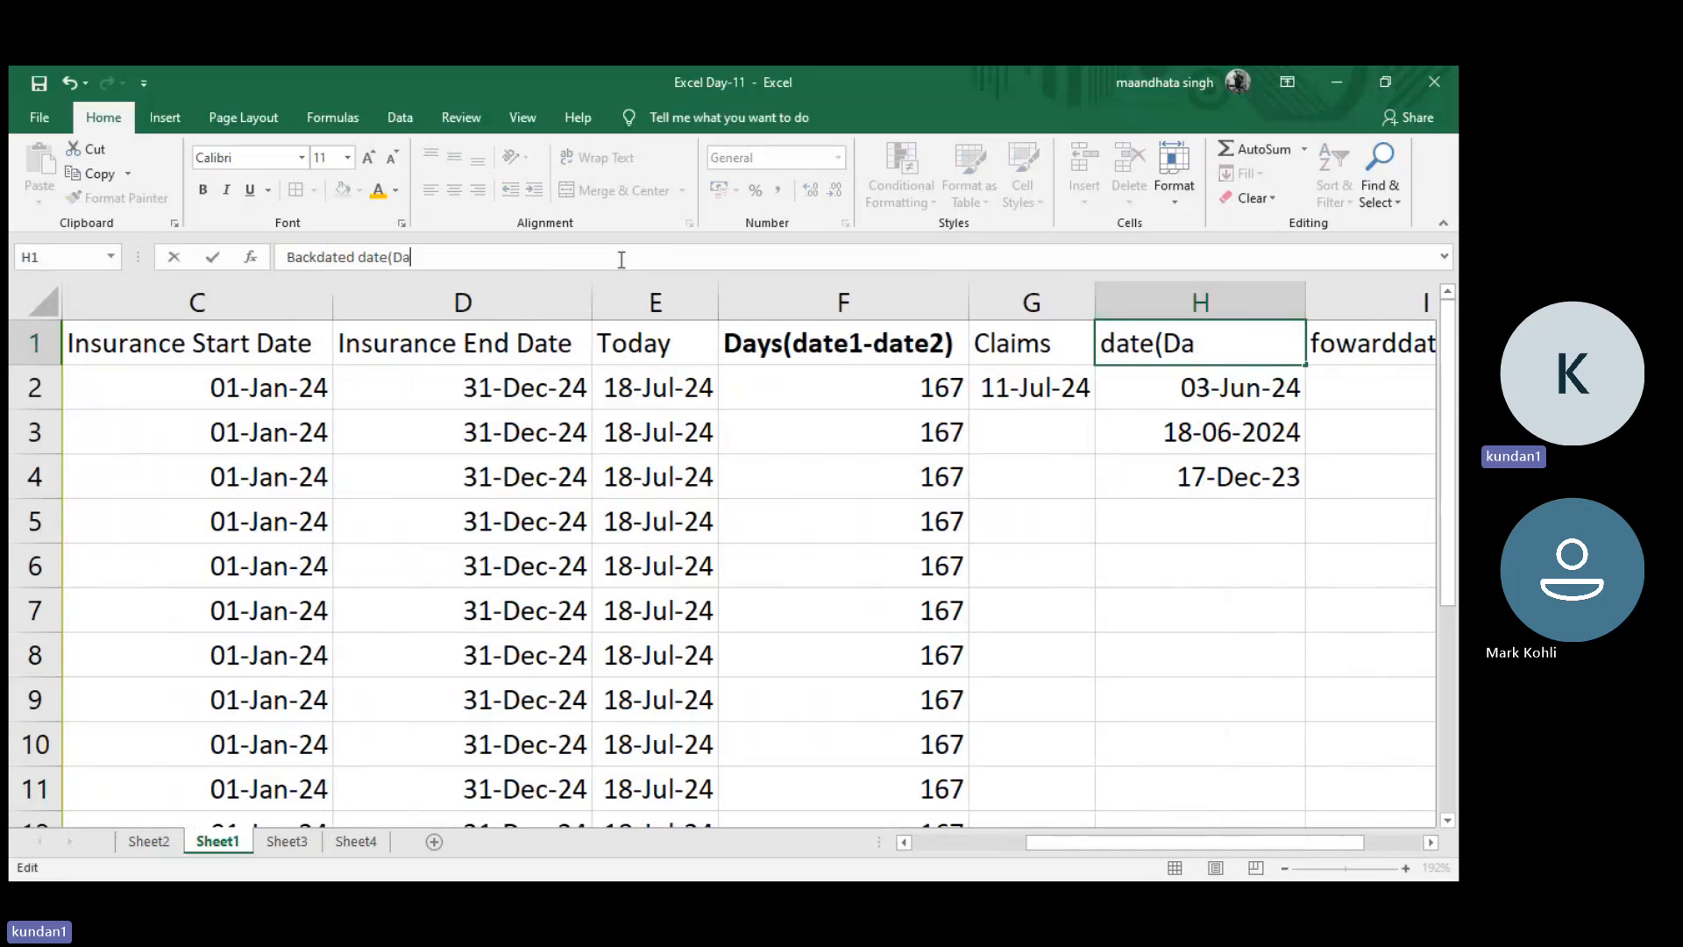
text(te-no of days)
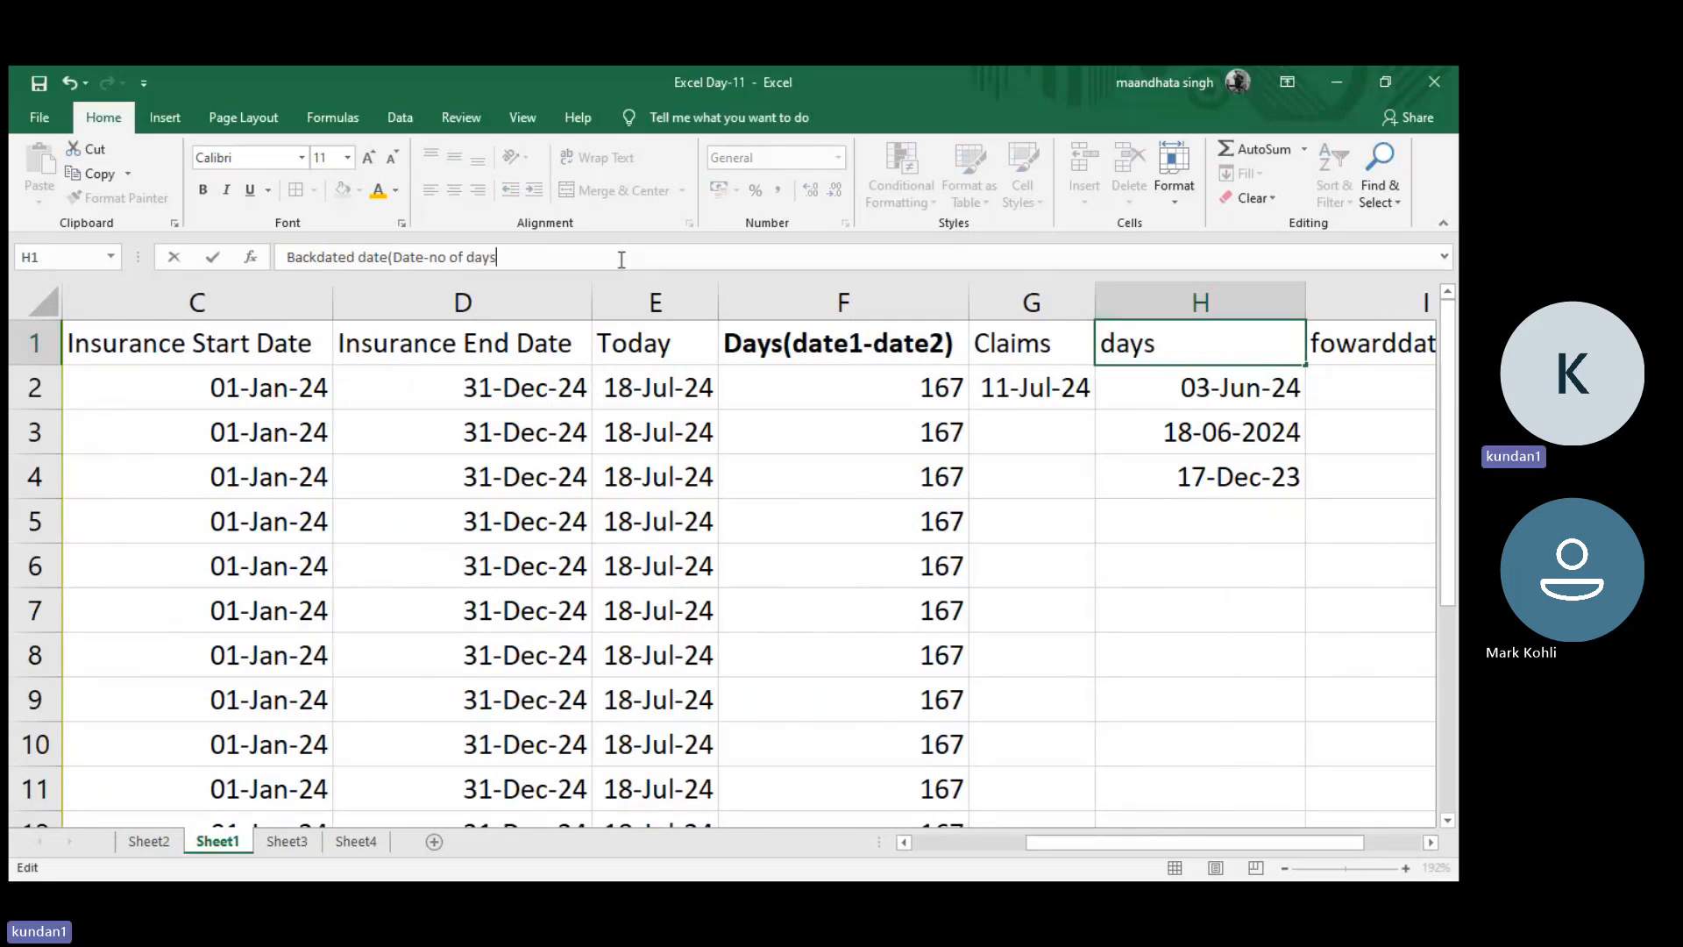
key(Return)
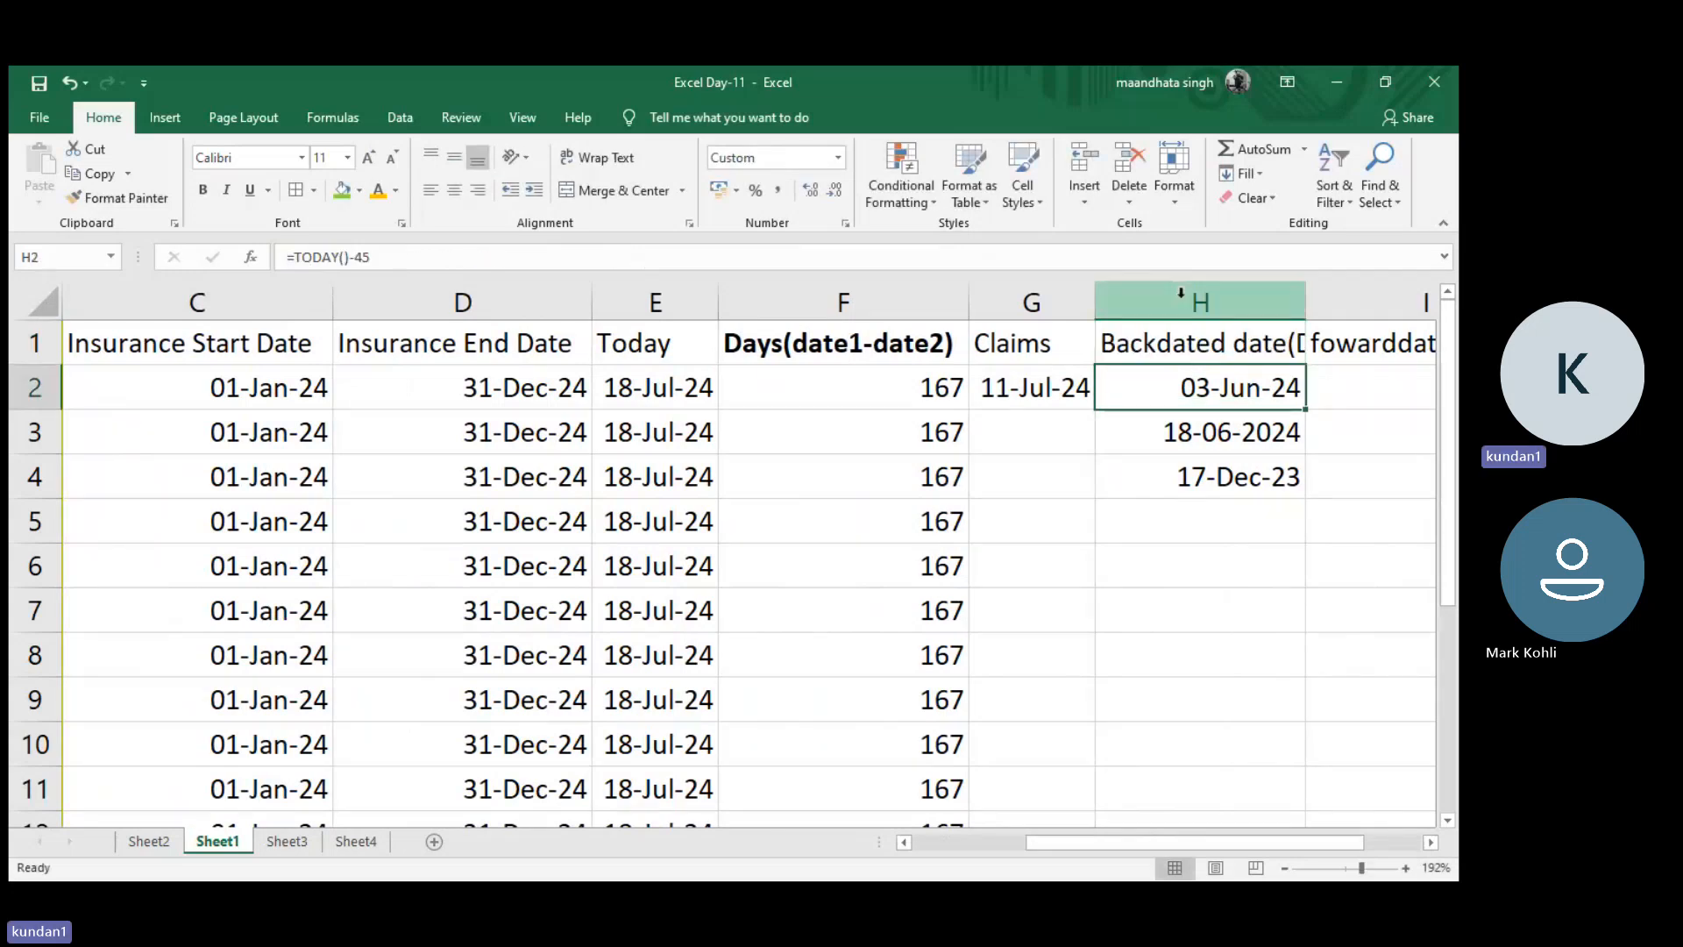
double_click(1305, 305)
- Make the "Backdated date(Date-no of days)" heading in H1 bold
scroll(1263, 438, right, 3)
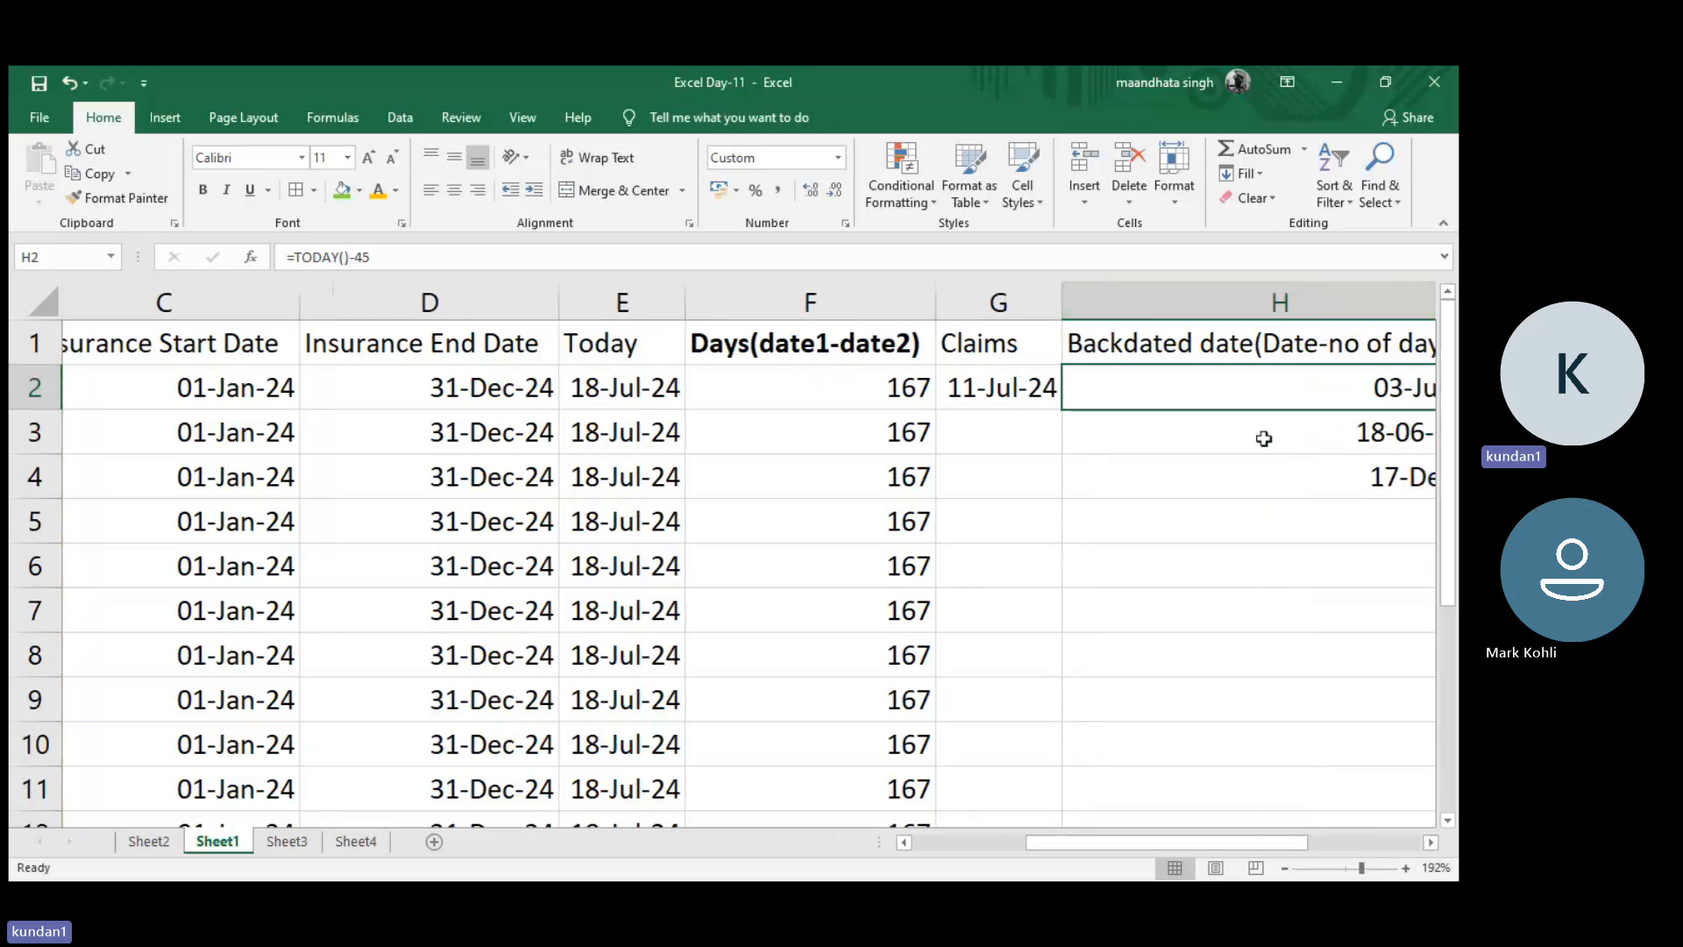
scroll(1263, 439, left, 1)
click(1076, 348)
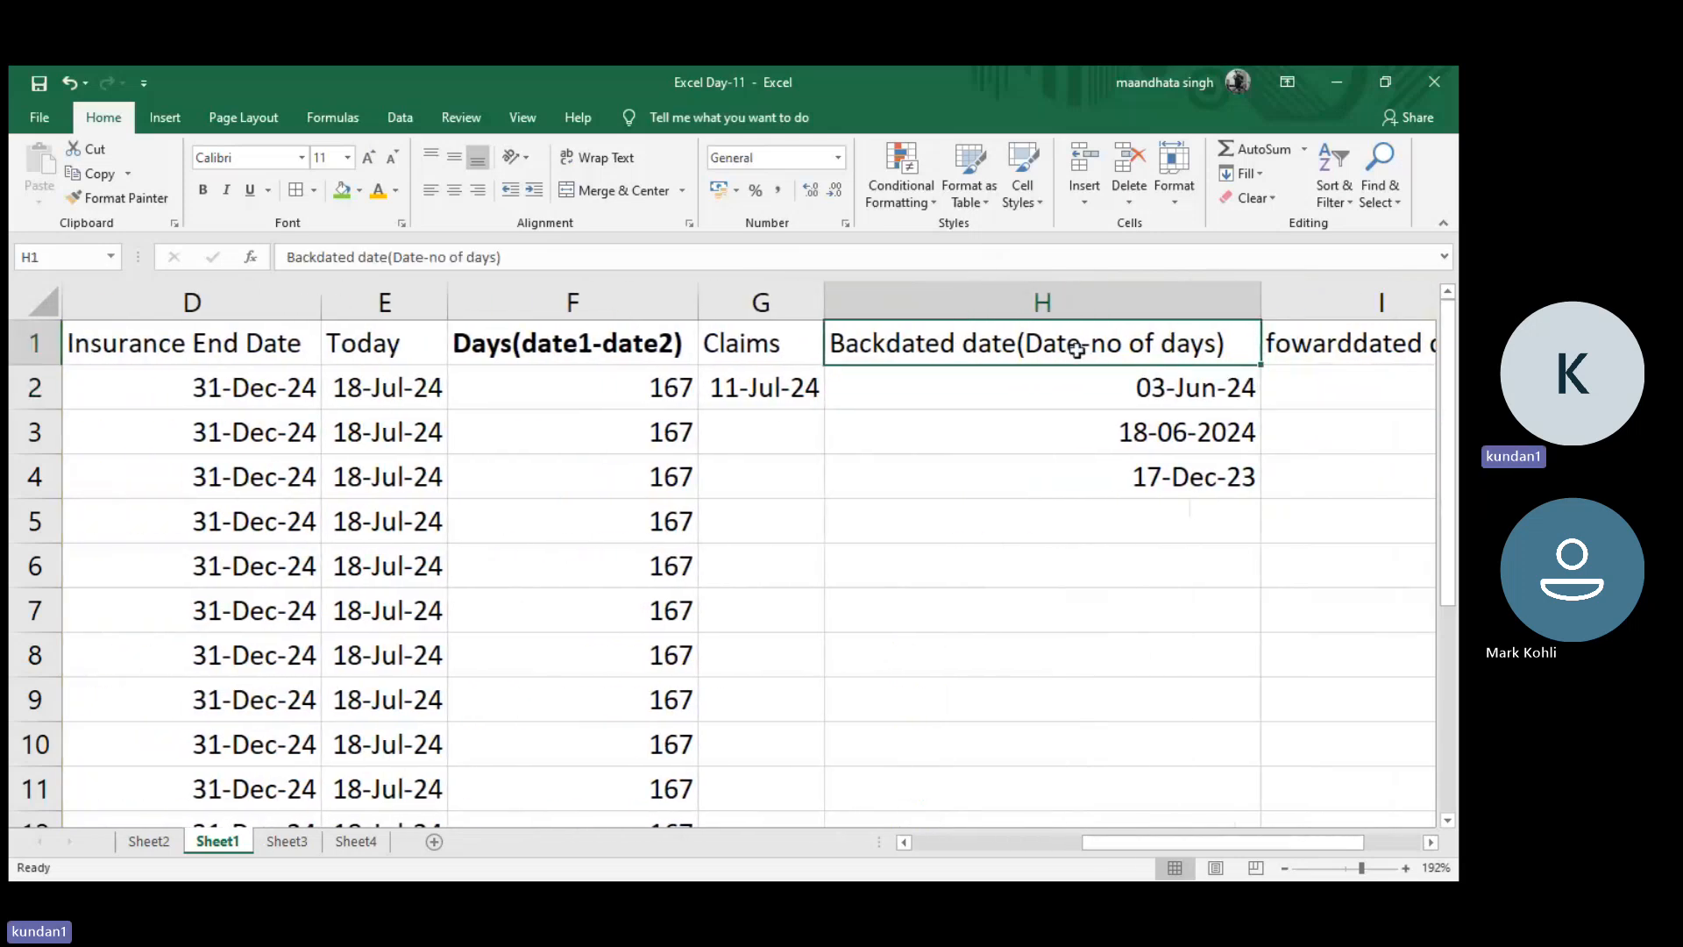
key(ctrl+b)
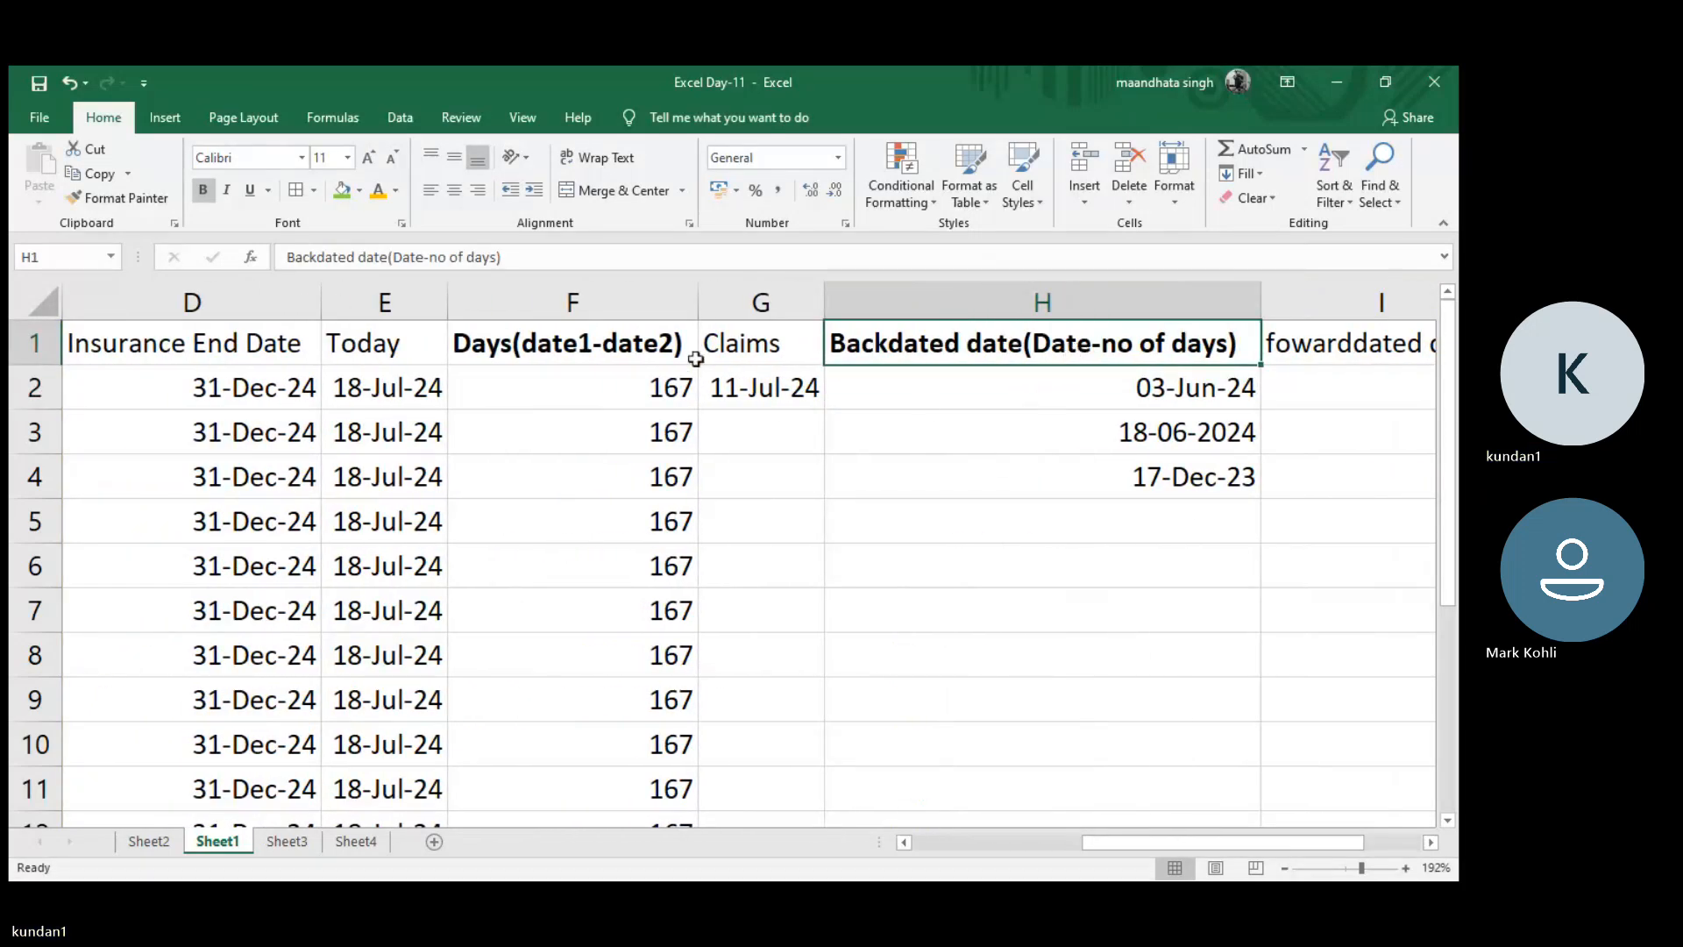
- Apply a green fill to the headings in F1 and H1 together
click(633, 354)
drag(901, 371, 949, 343)
ctrl+click(949, 343)
click(948, 343)
ctrl+click(629, 344)
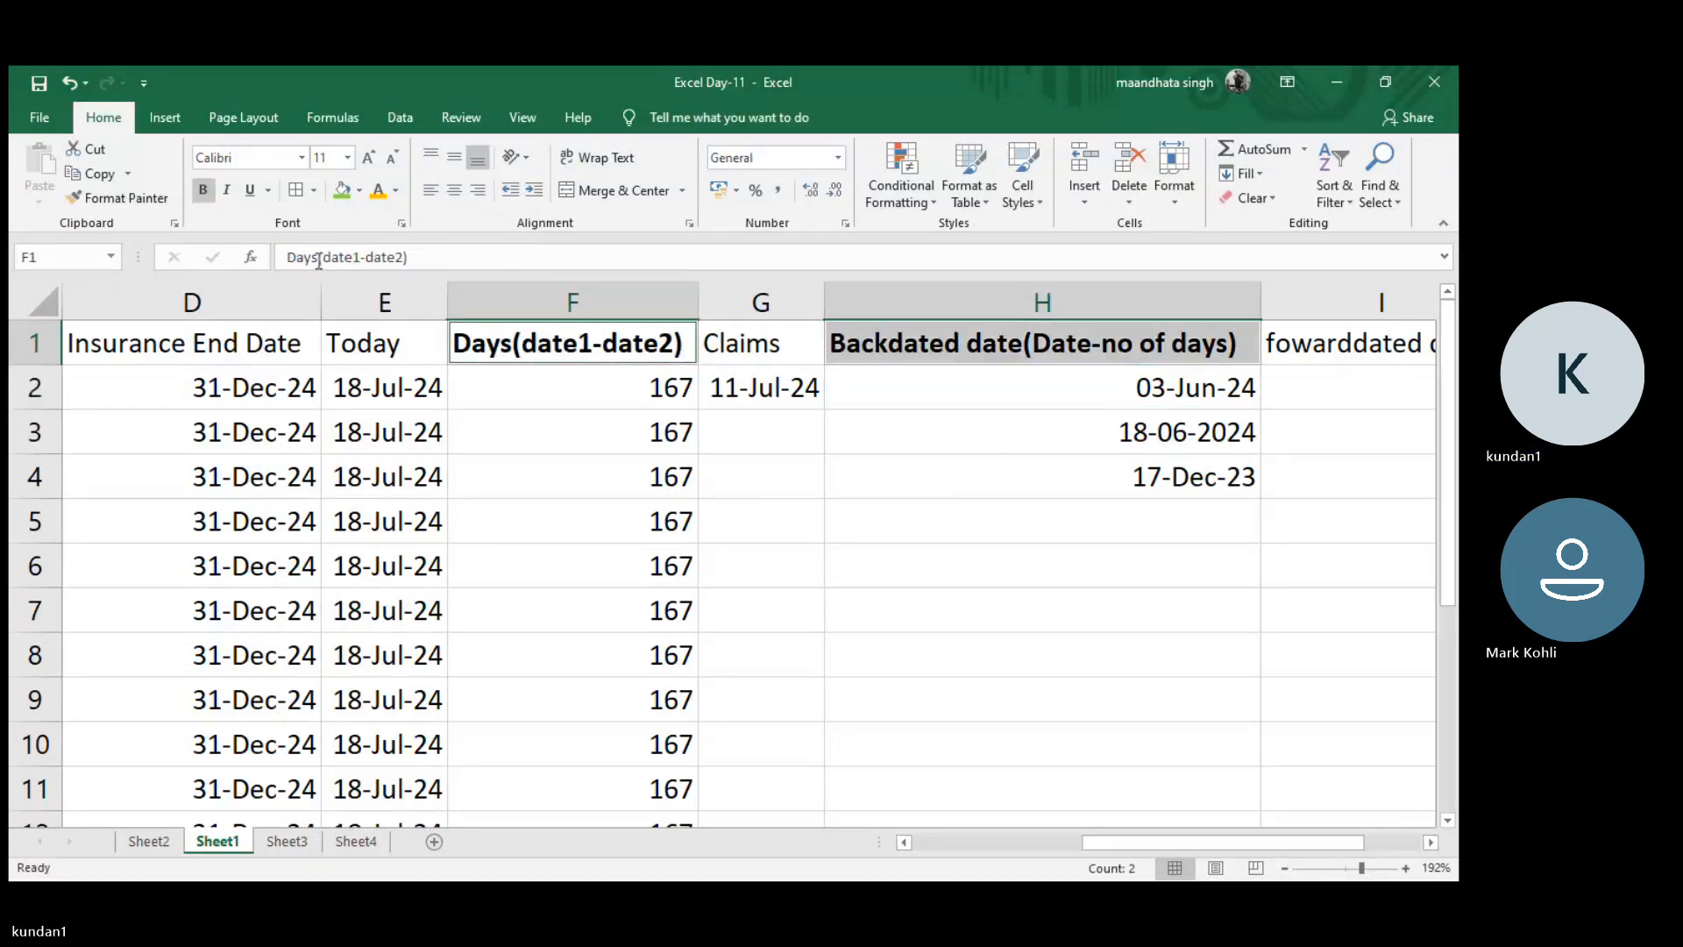
click(337, 191)
click(500, 491)
scroll(499, 492, left, 3)
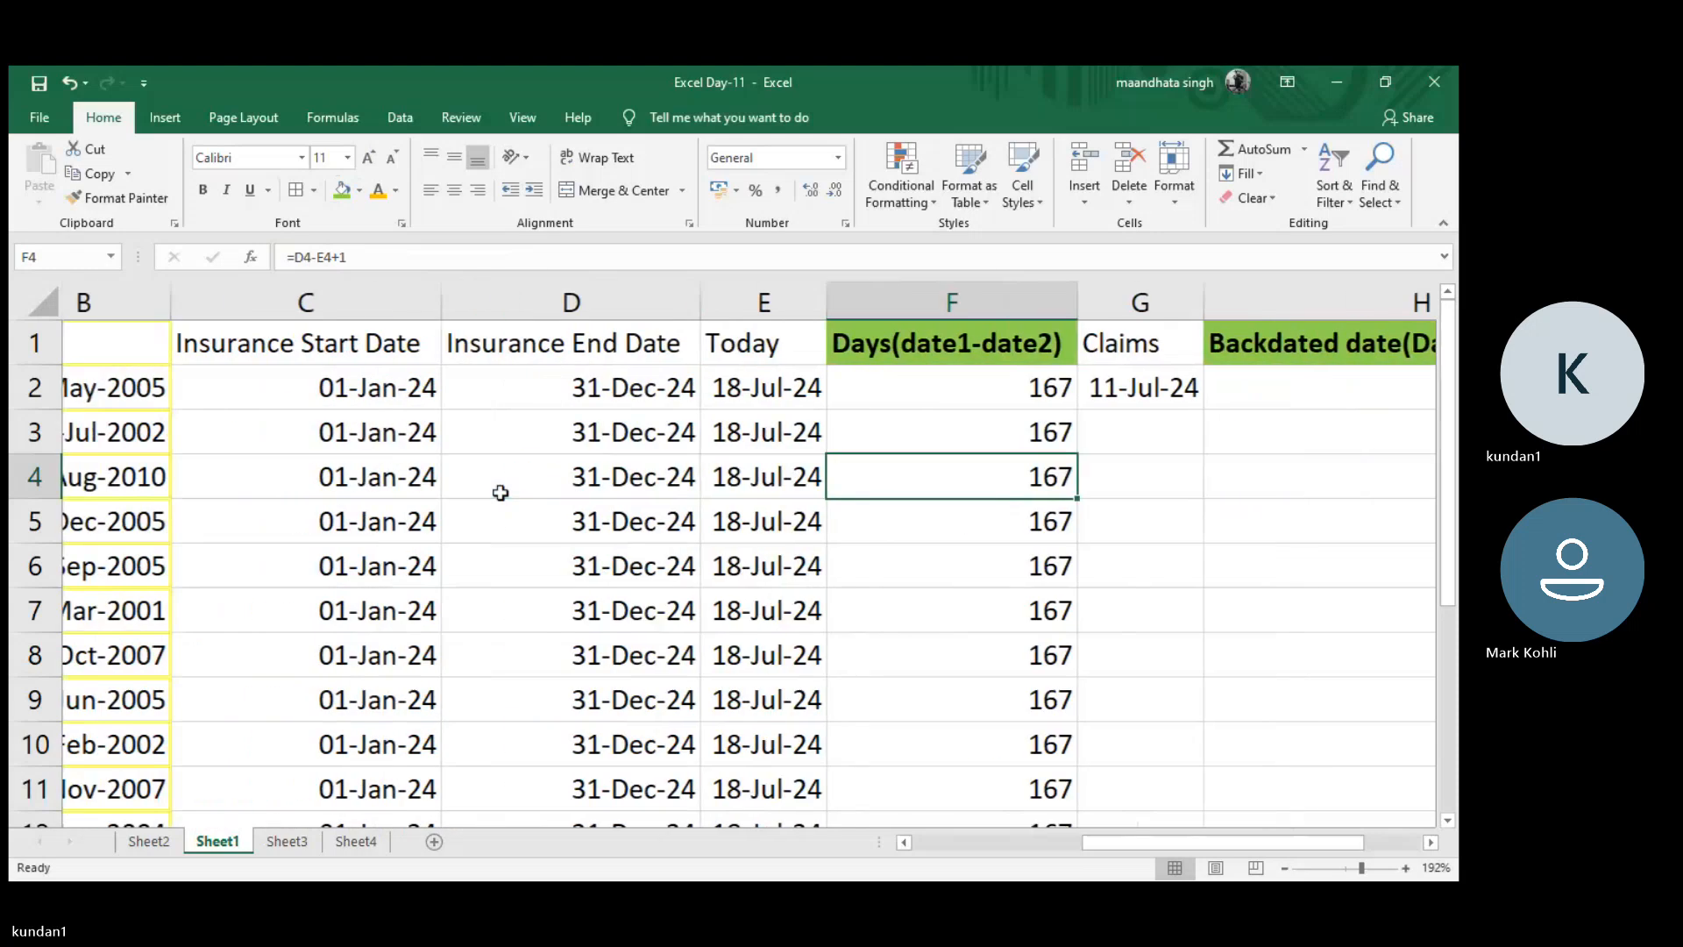
- Enter the heading "Datedif" in A1 of Sheet4 and make it bold
click(286, 840)
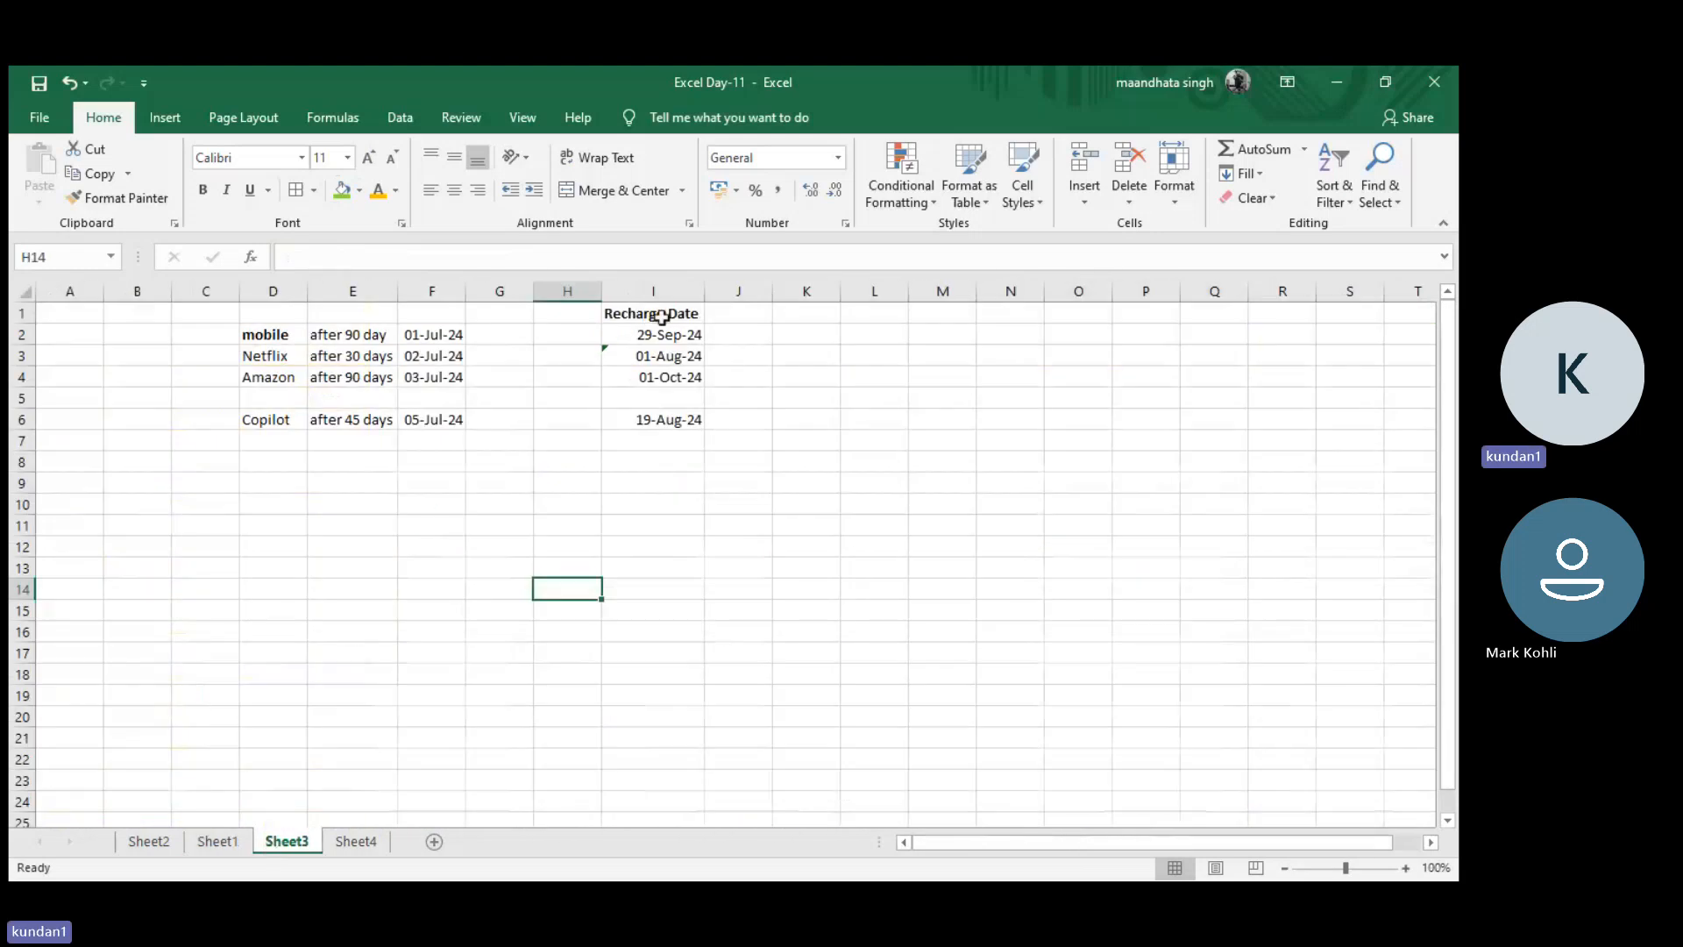
click(371, 842)
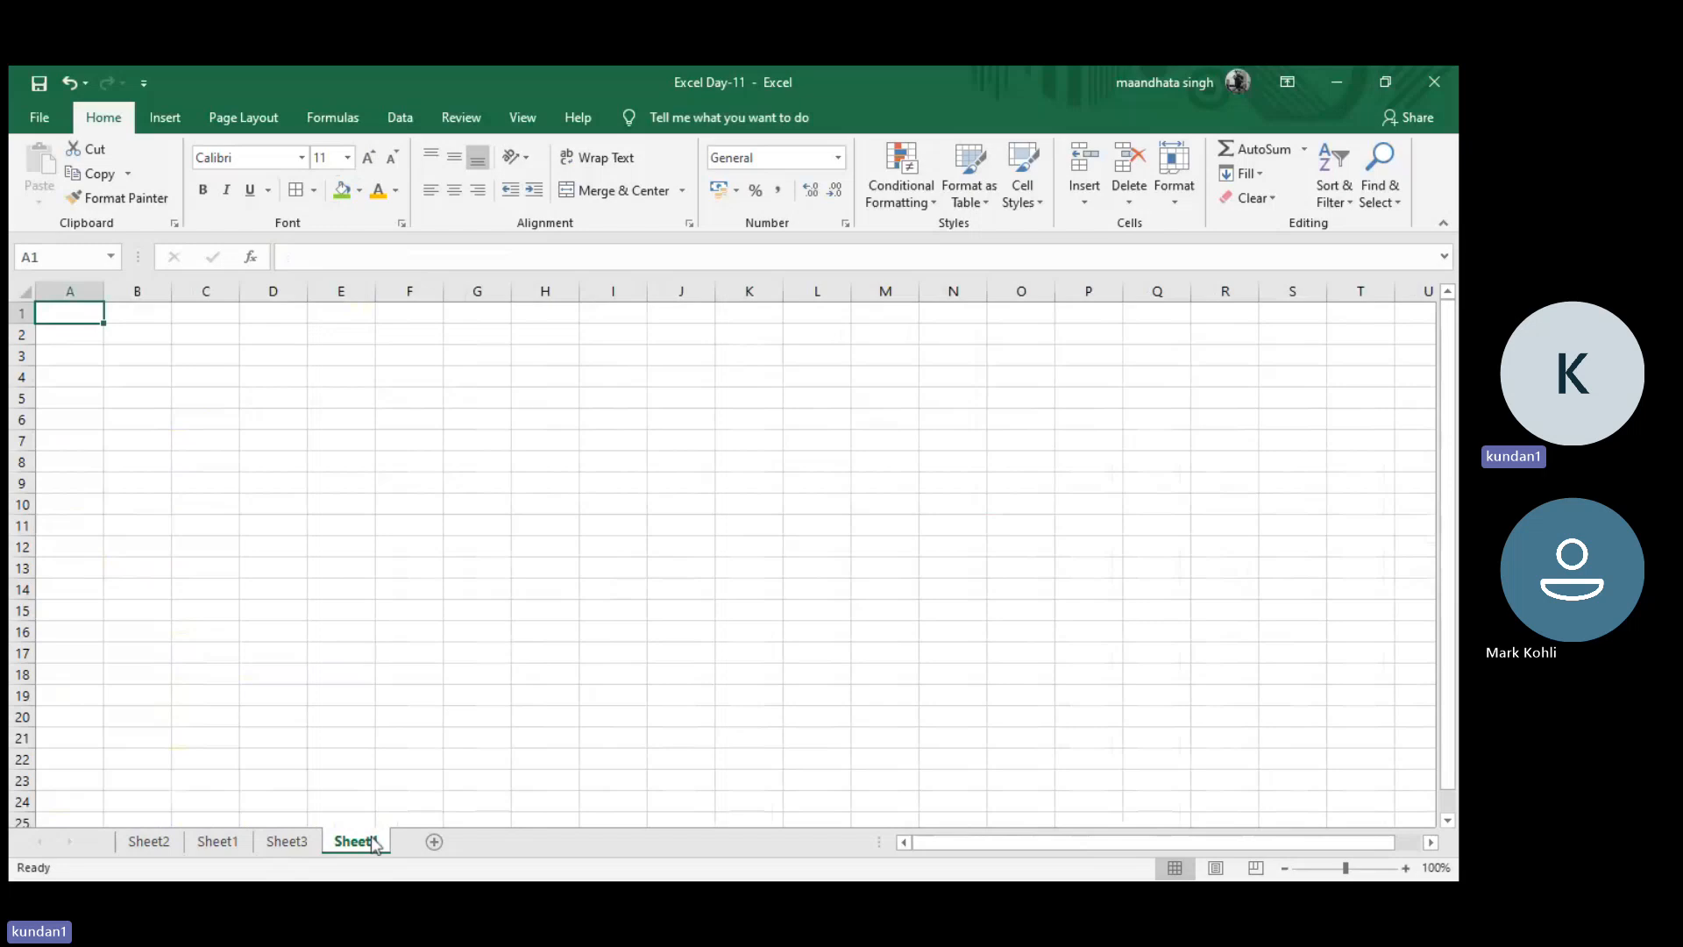
text(Datedif)
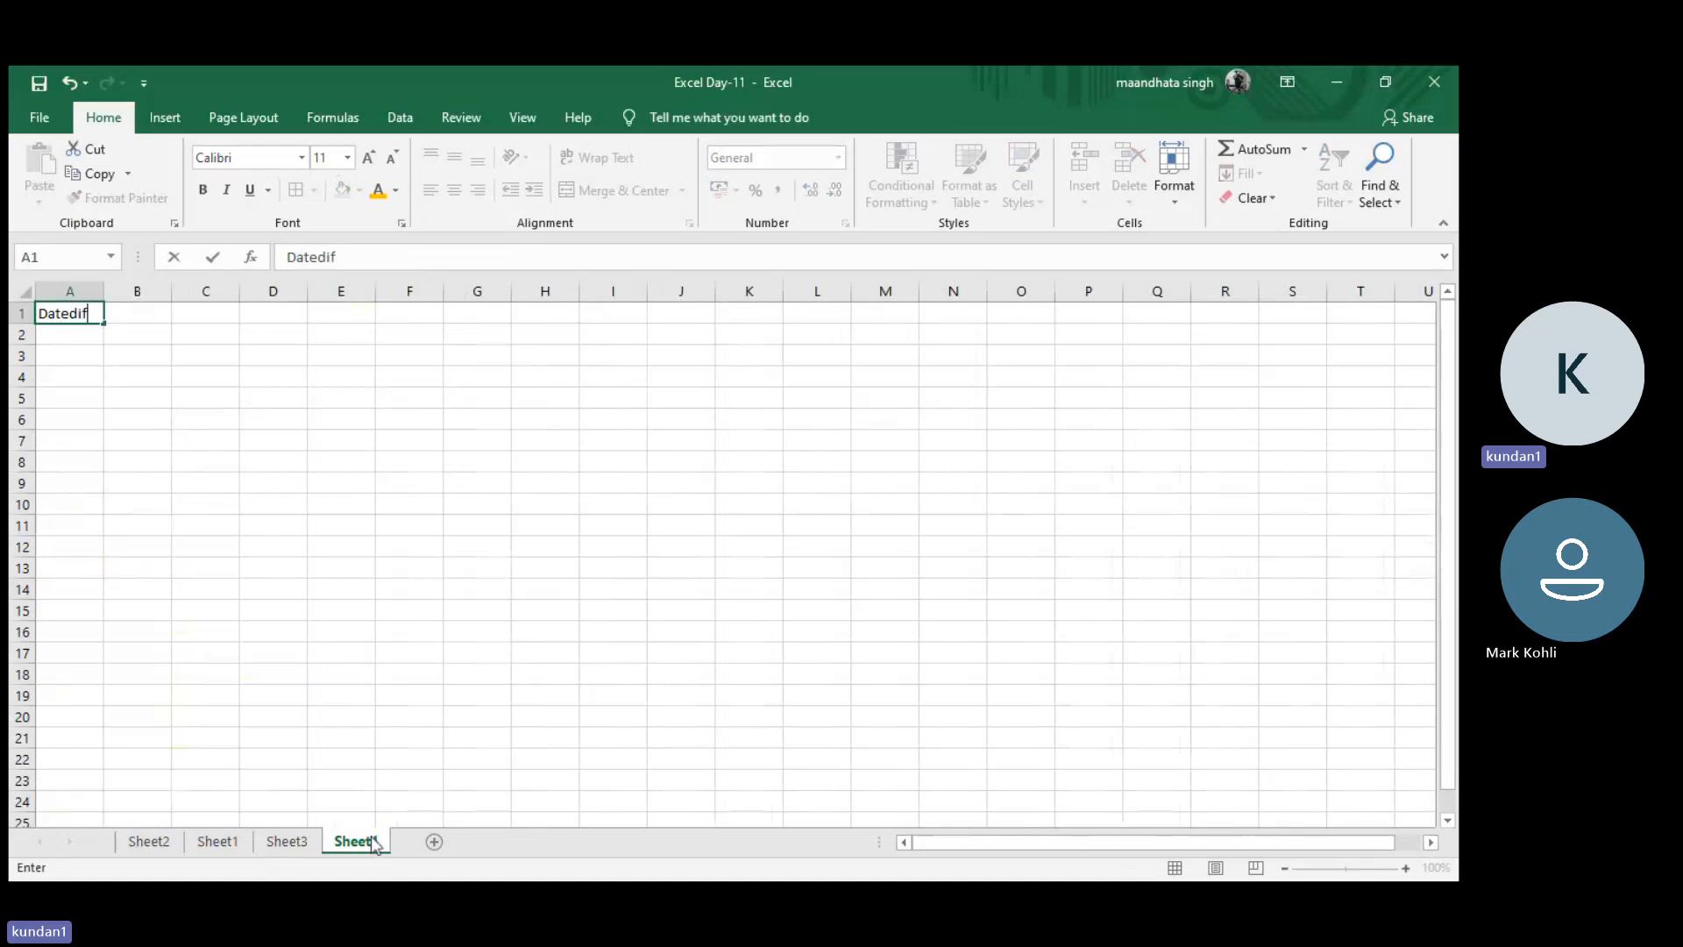
key(Return)
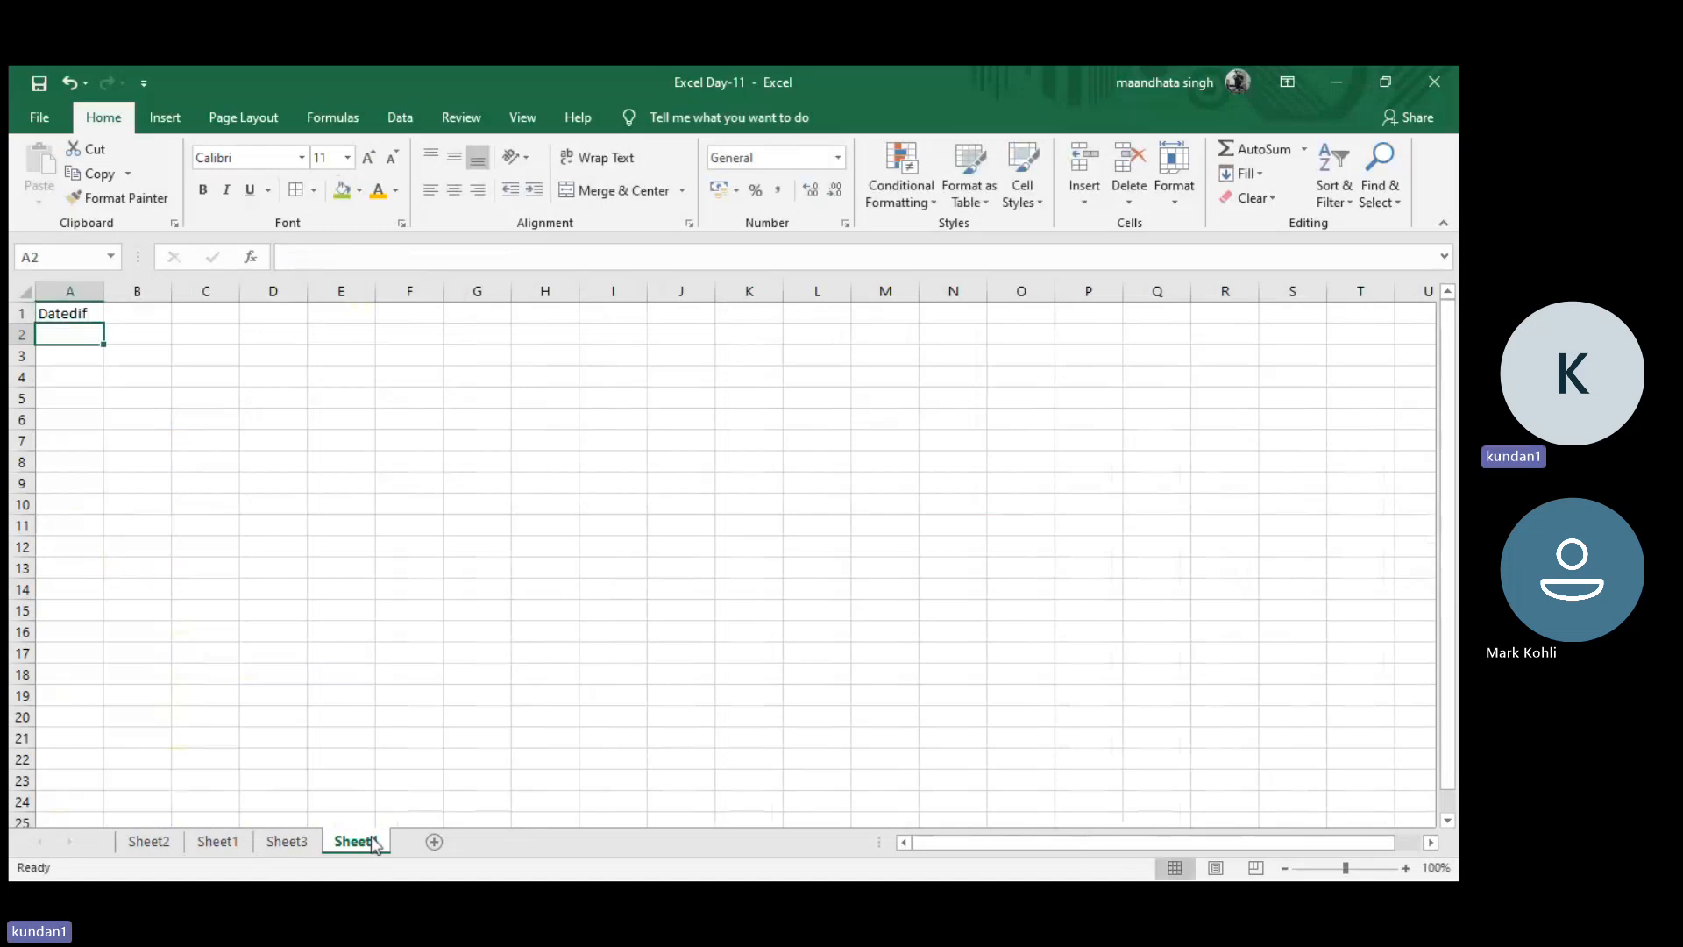
key(Up)
key(ctrl+b)
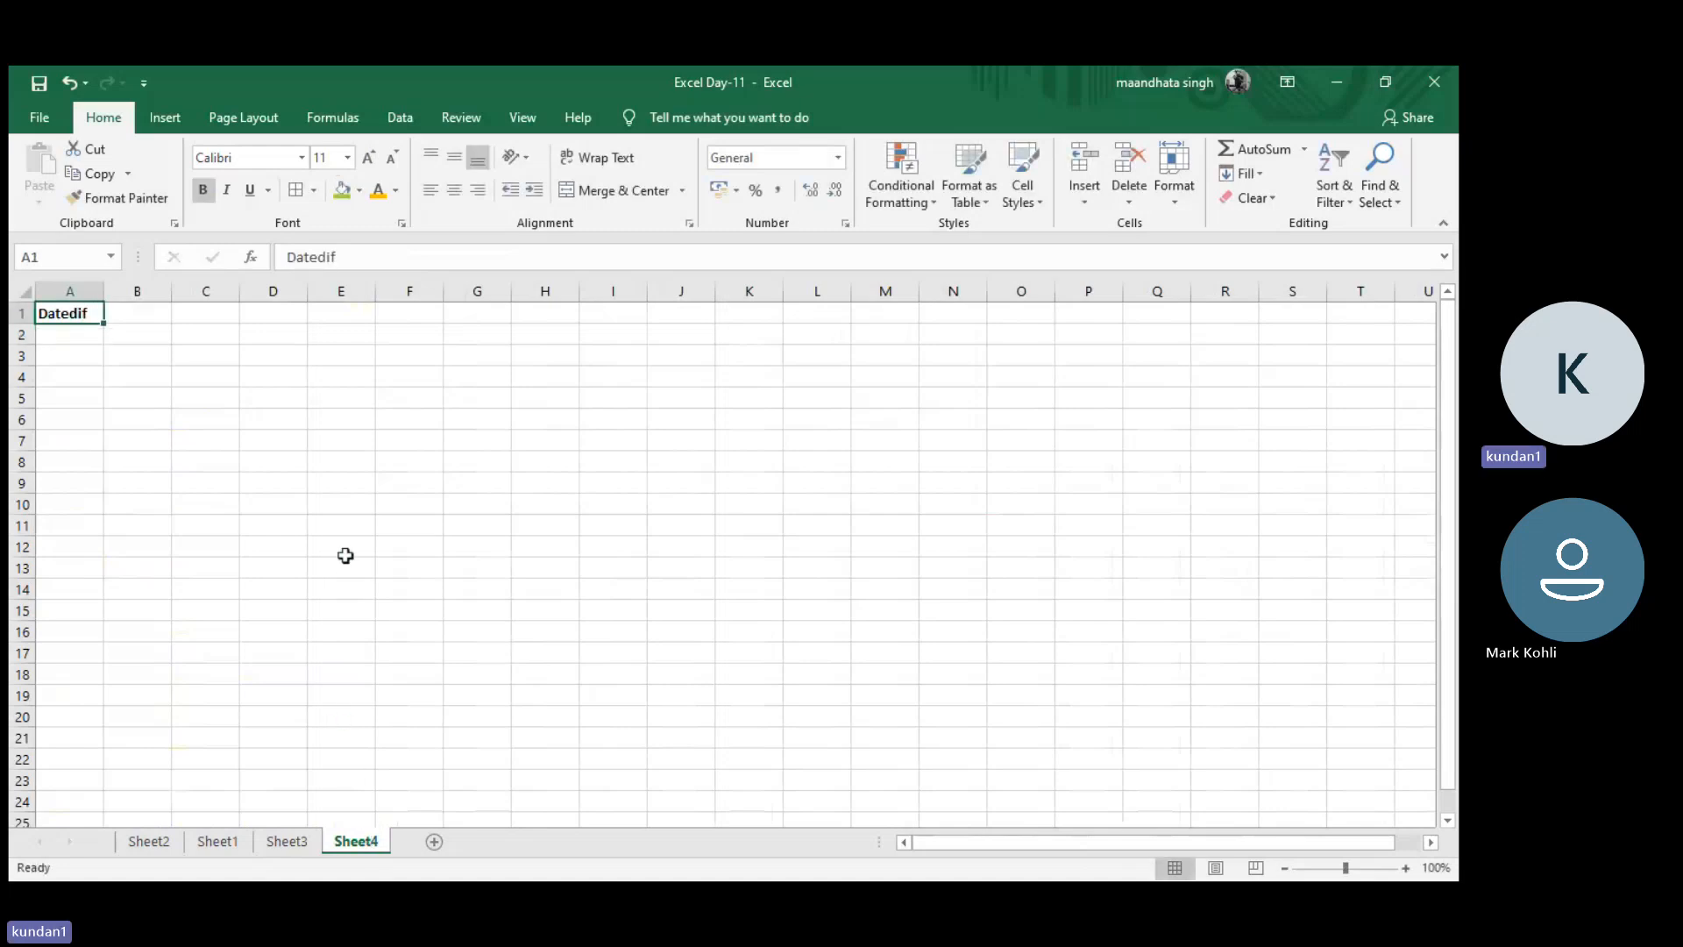
- List the unit codes d, m and y in cells C4 to C6 of Sheet4
scroll(191, 490, up, 8)
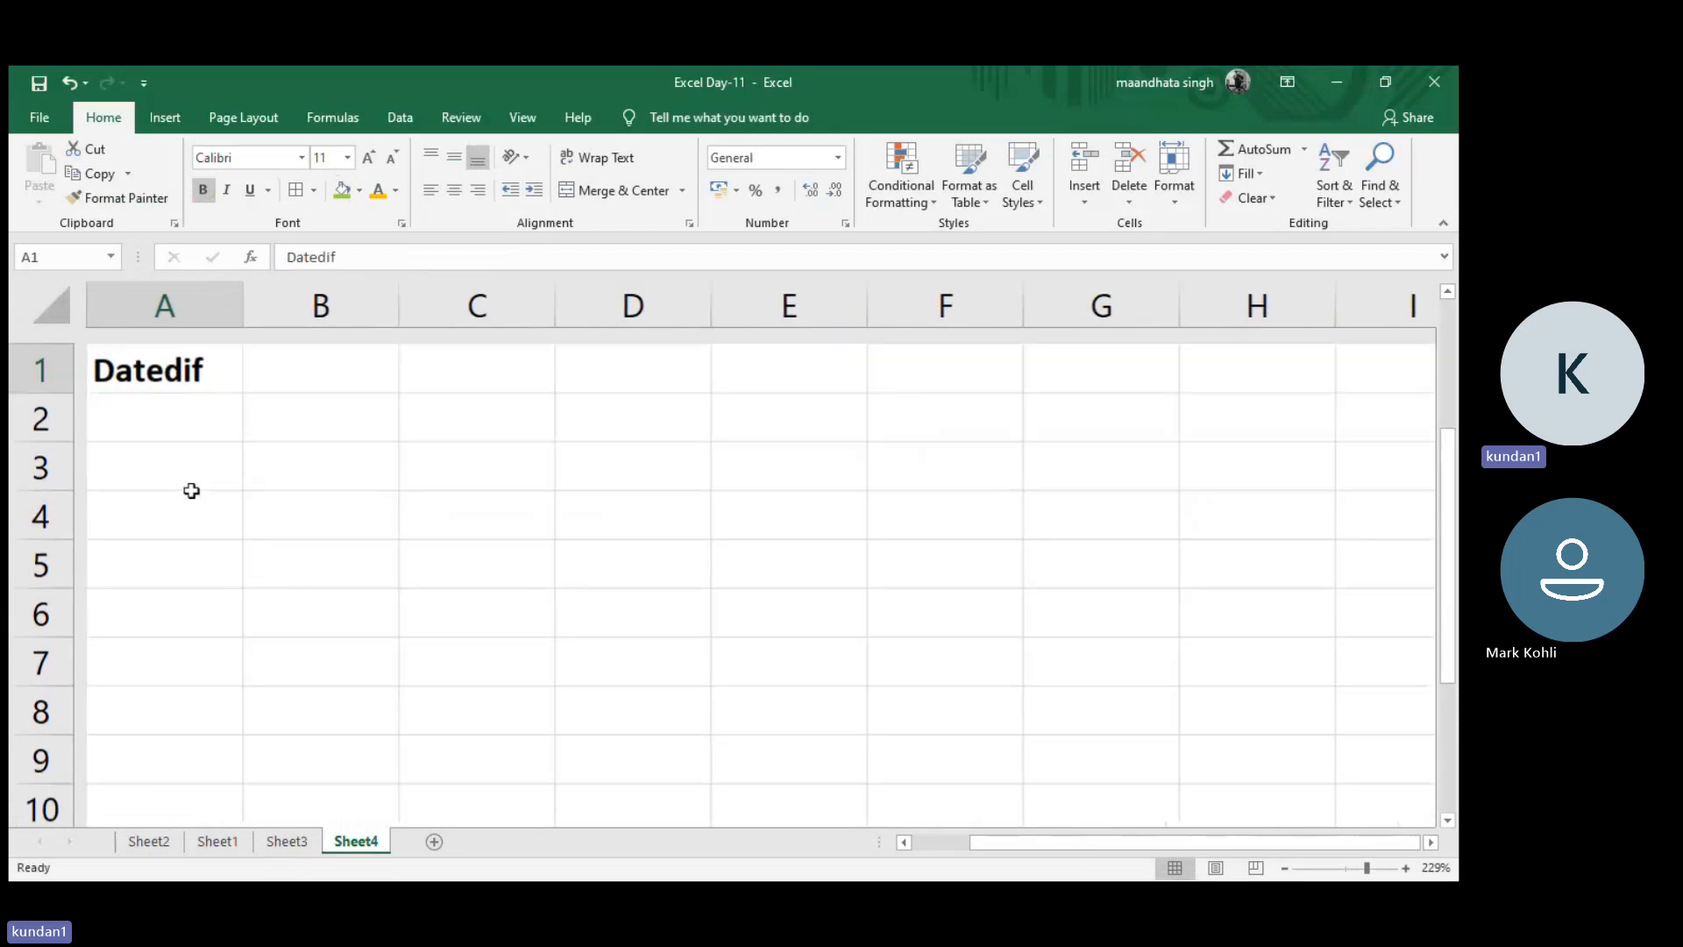
click(521, 489)
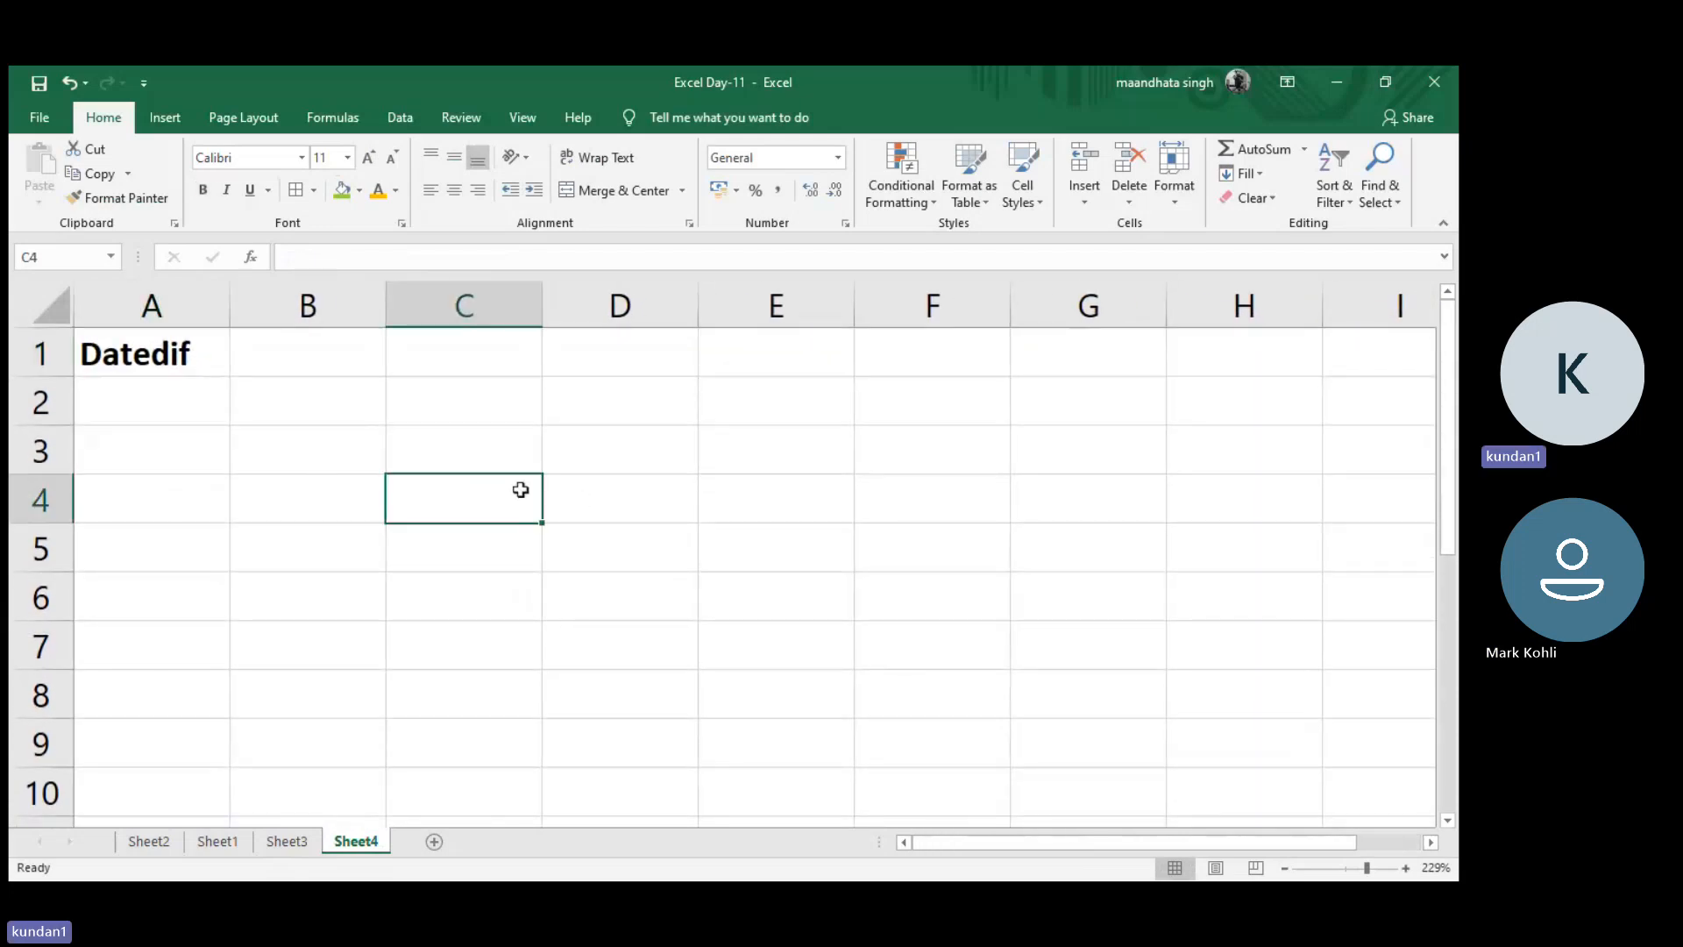
text(d)
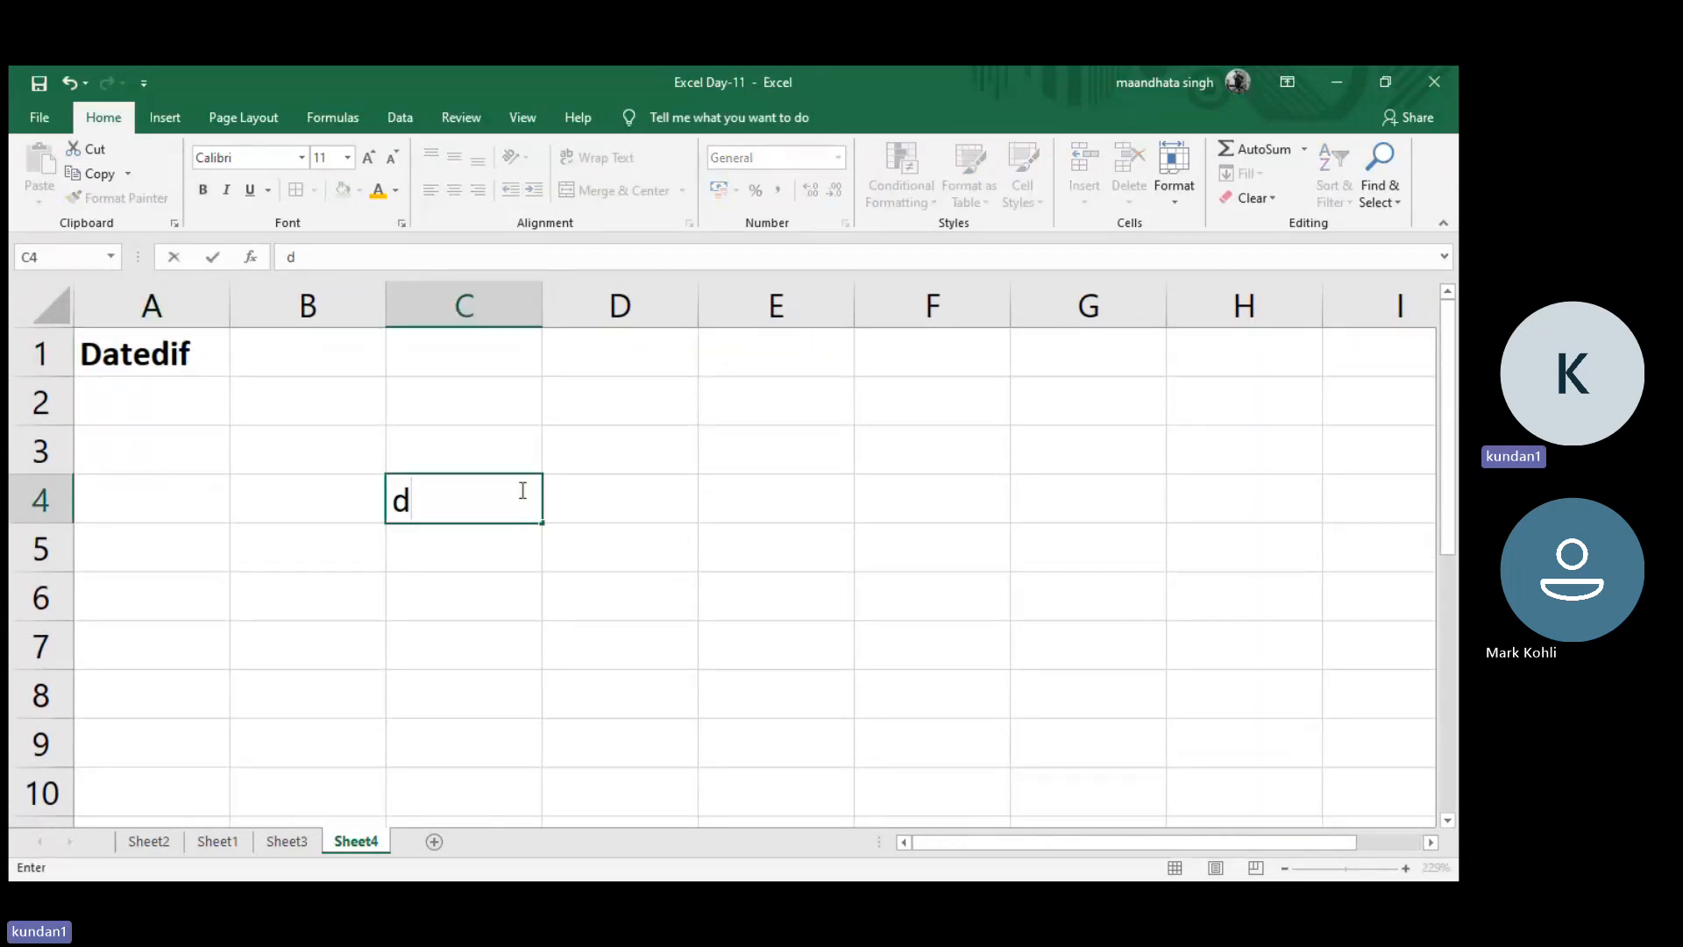
key(Return)
text(m)
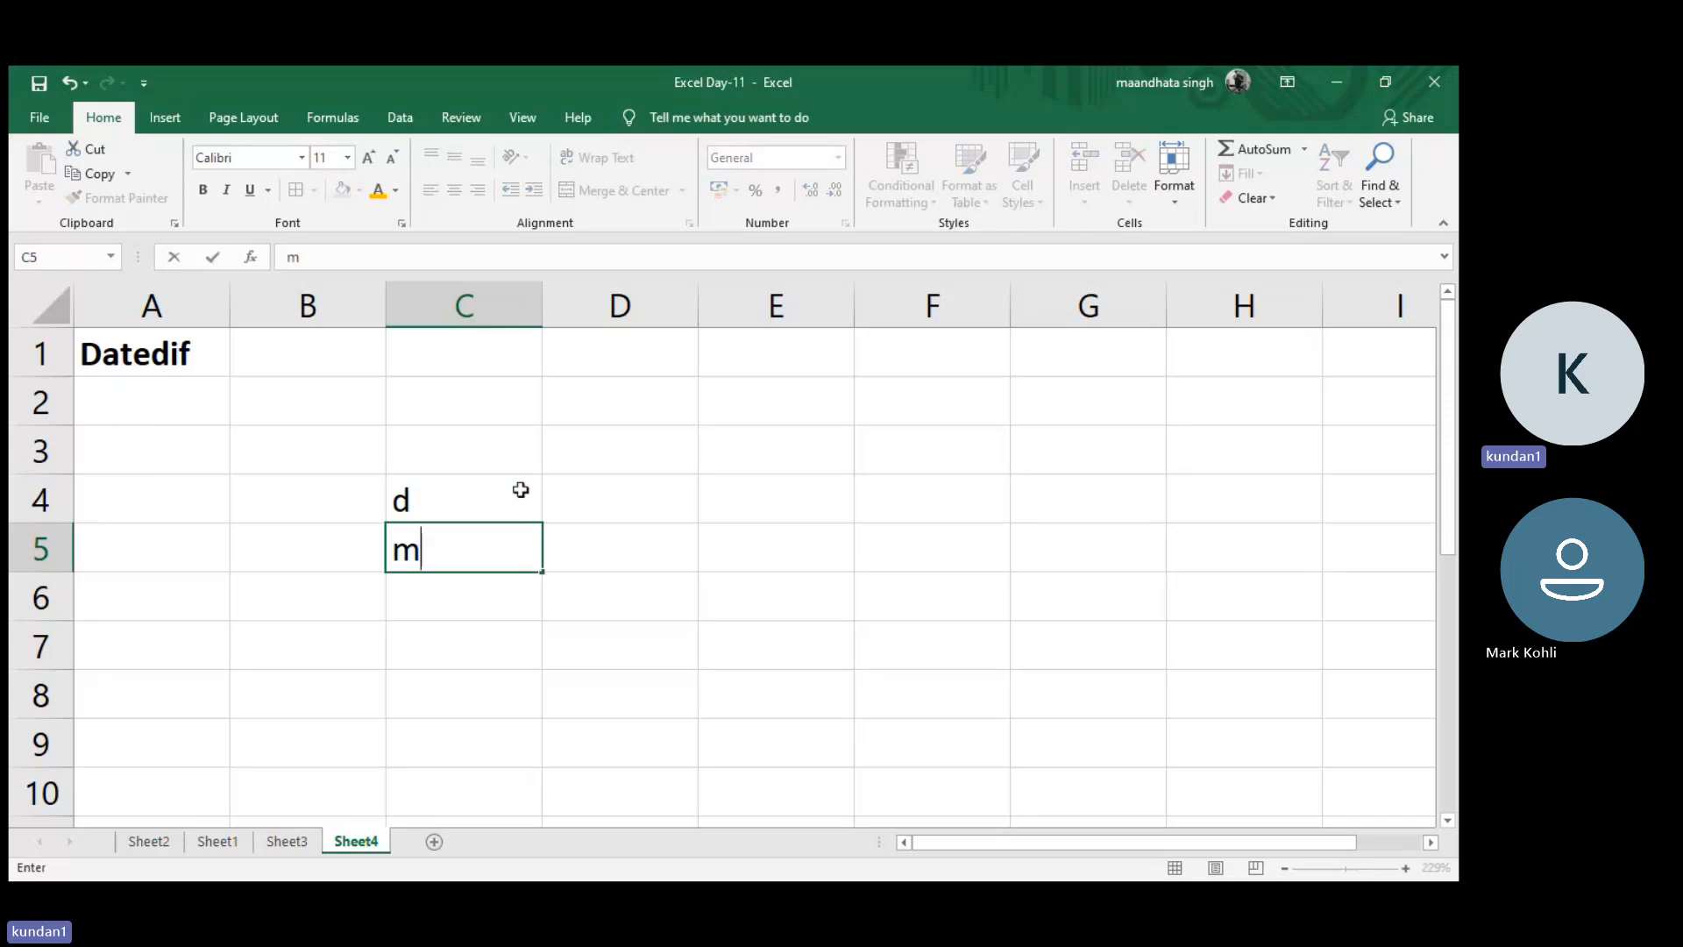
key(Return)
text(y)
key(Return)
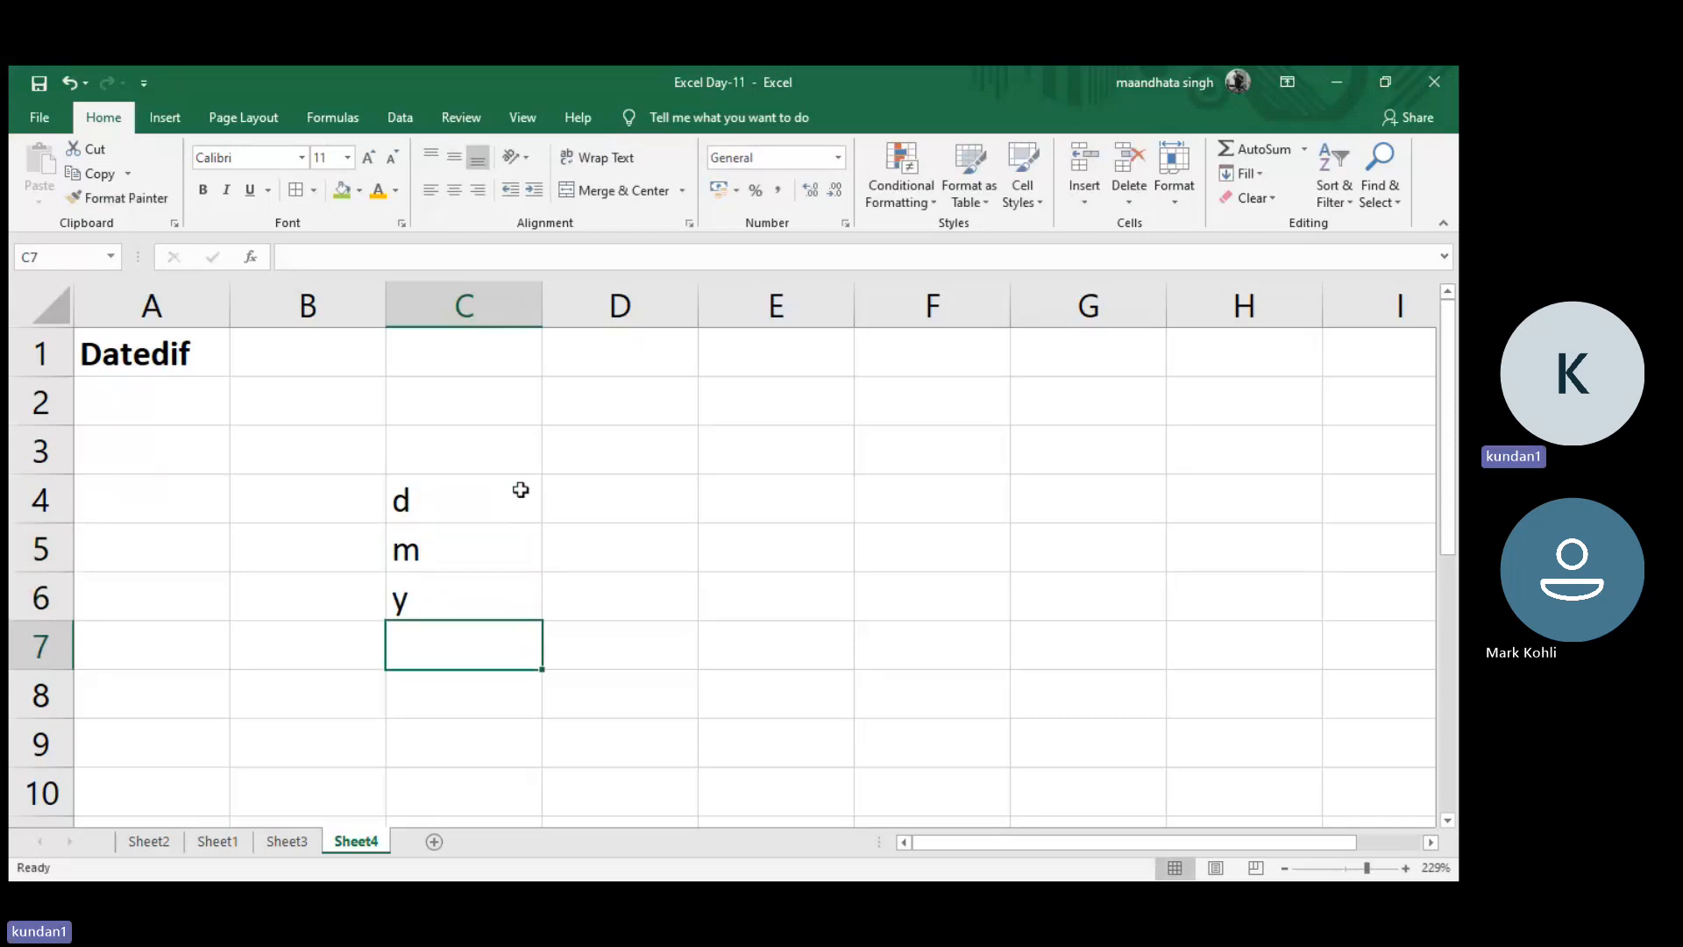
- Add the combined unit codes md and ym in cells C8 and C9, leaving C7 blank
key(Return)
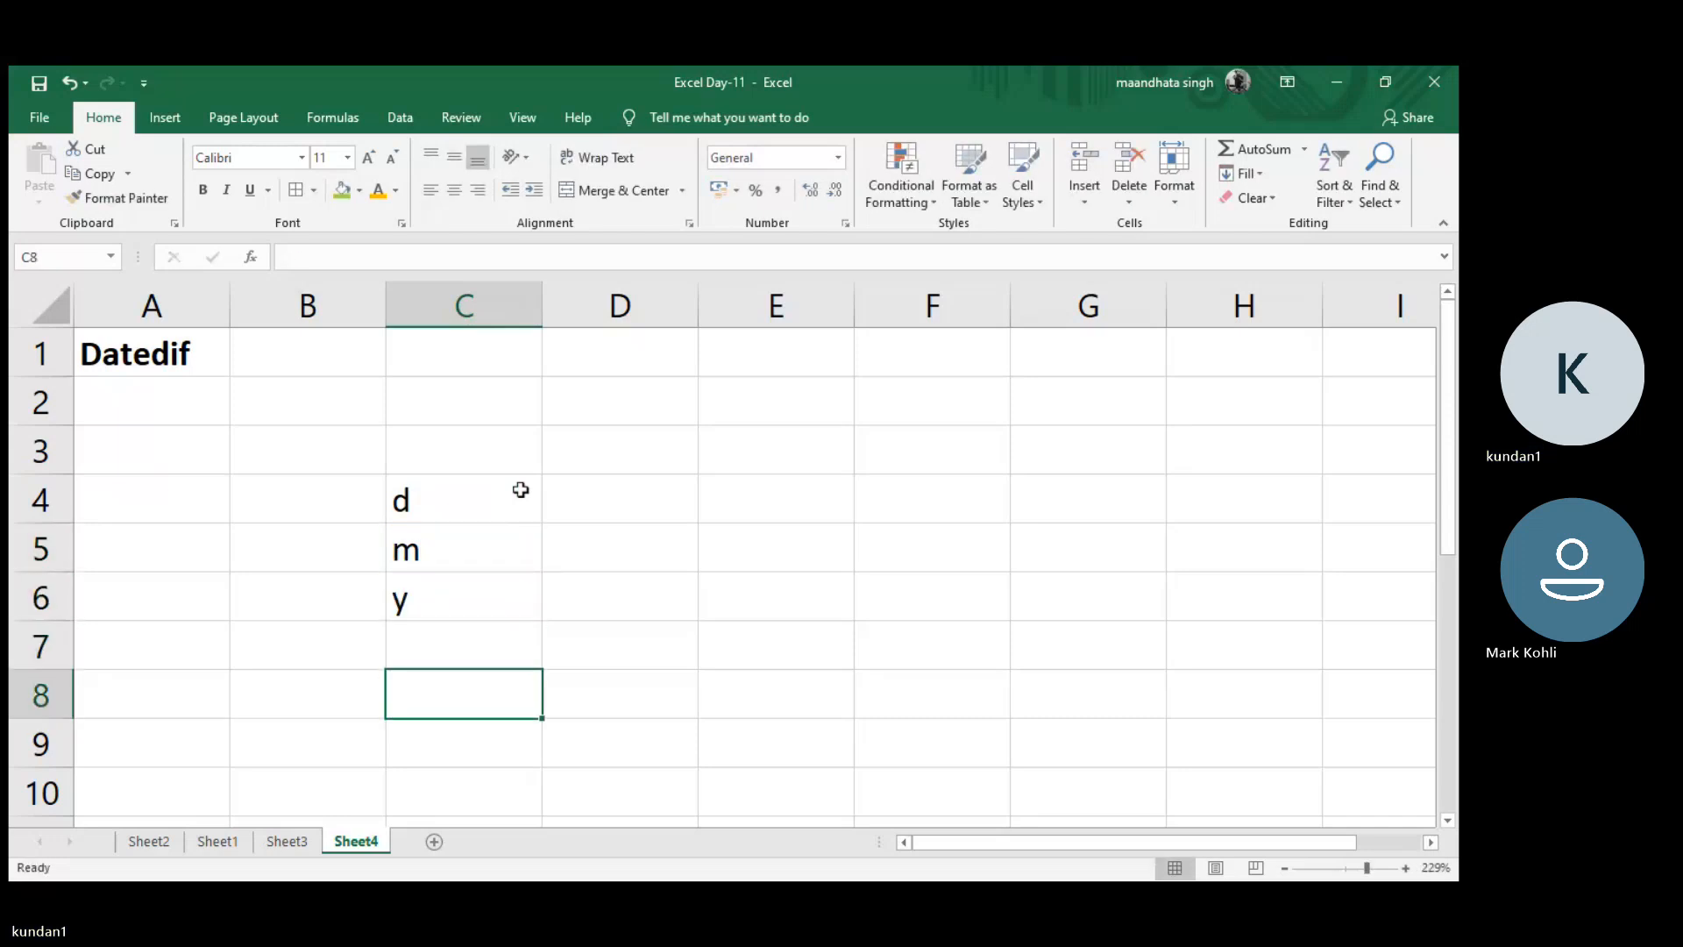
text(md)
key(Return)
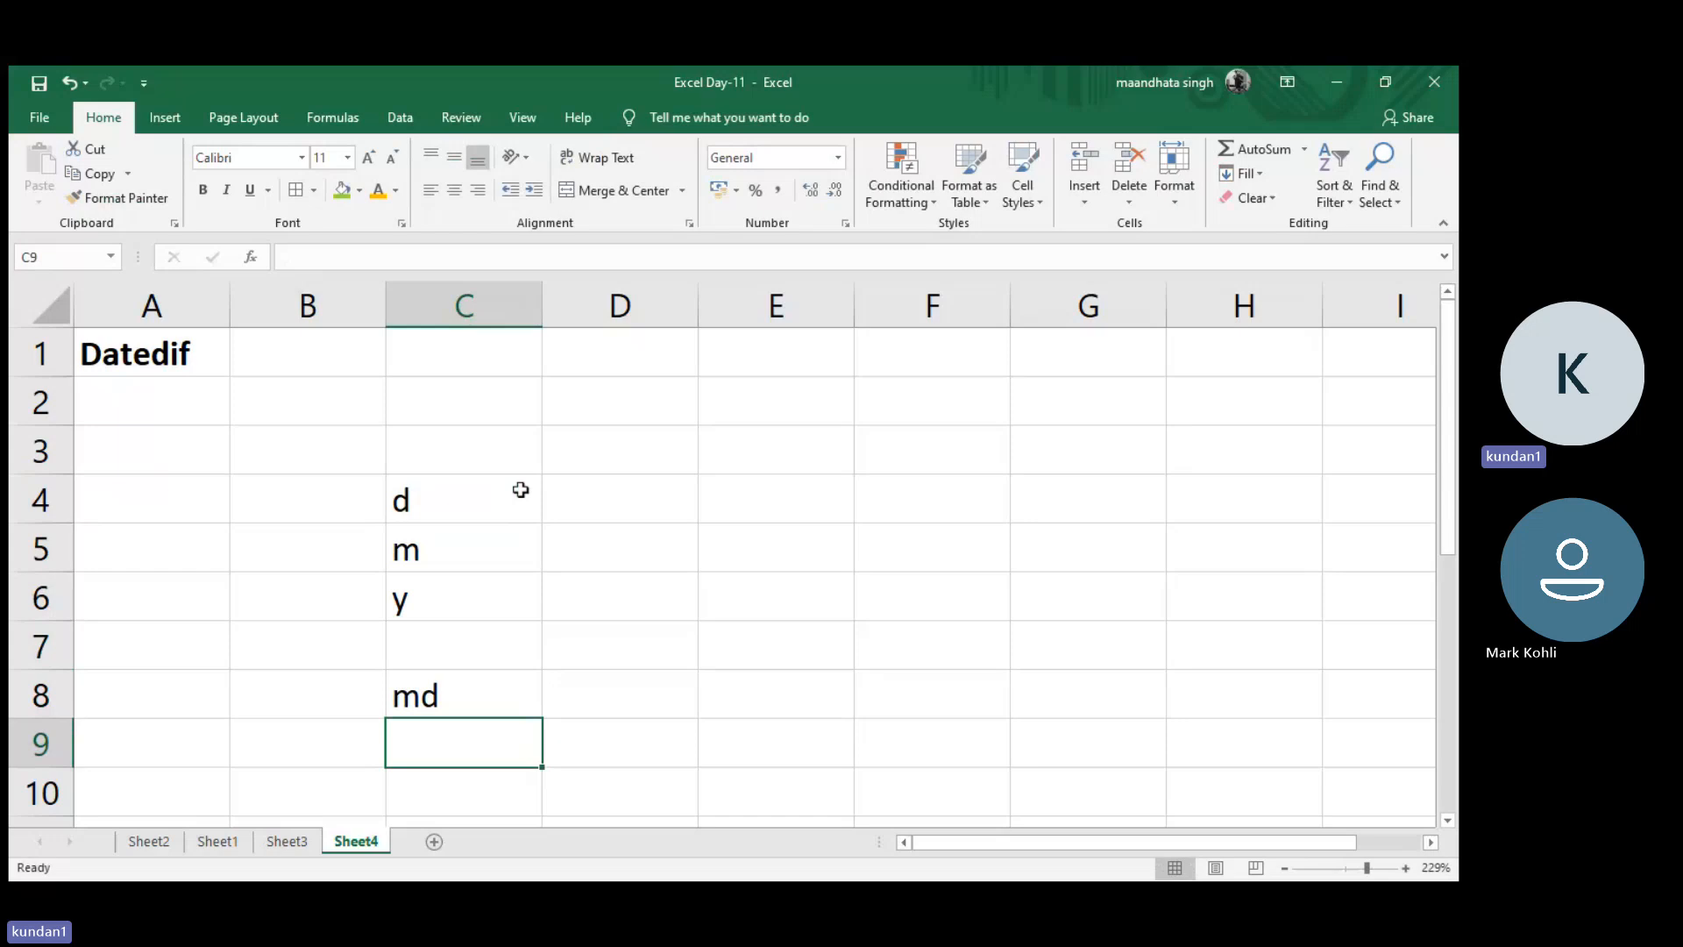
text(ym)
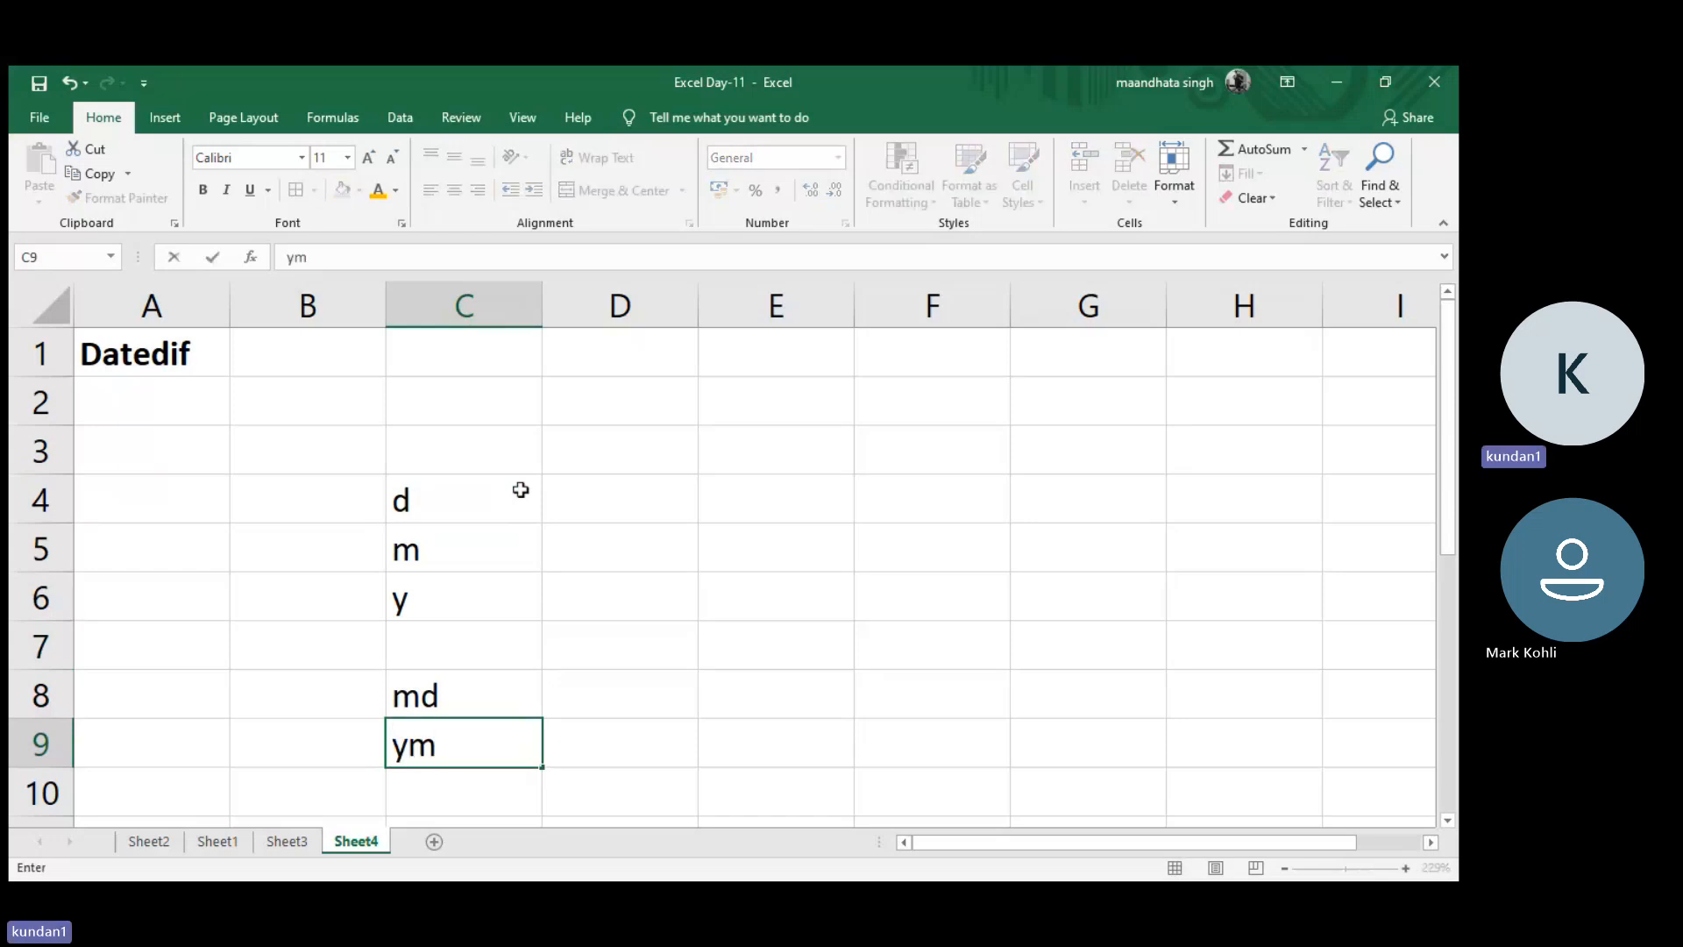
key(Return)
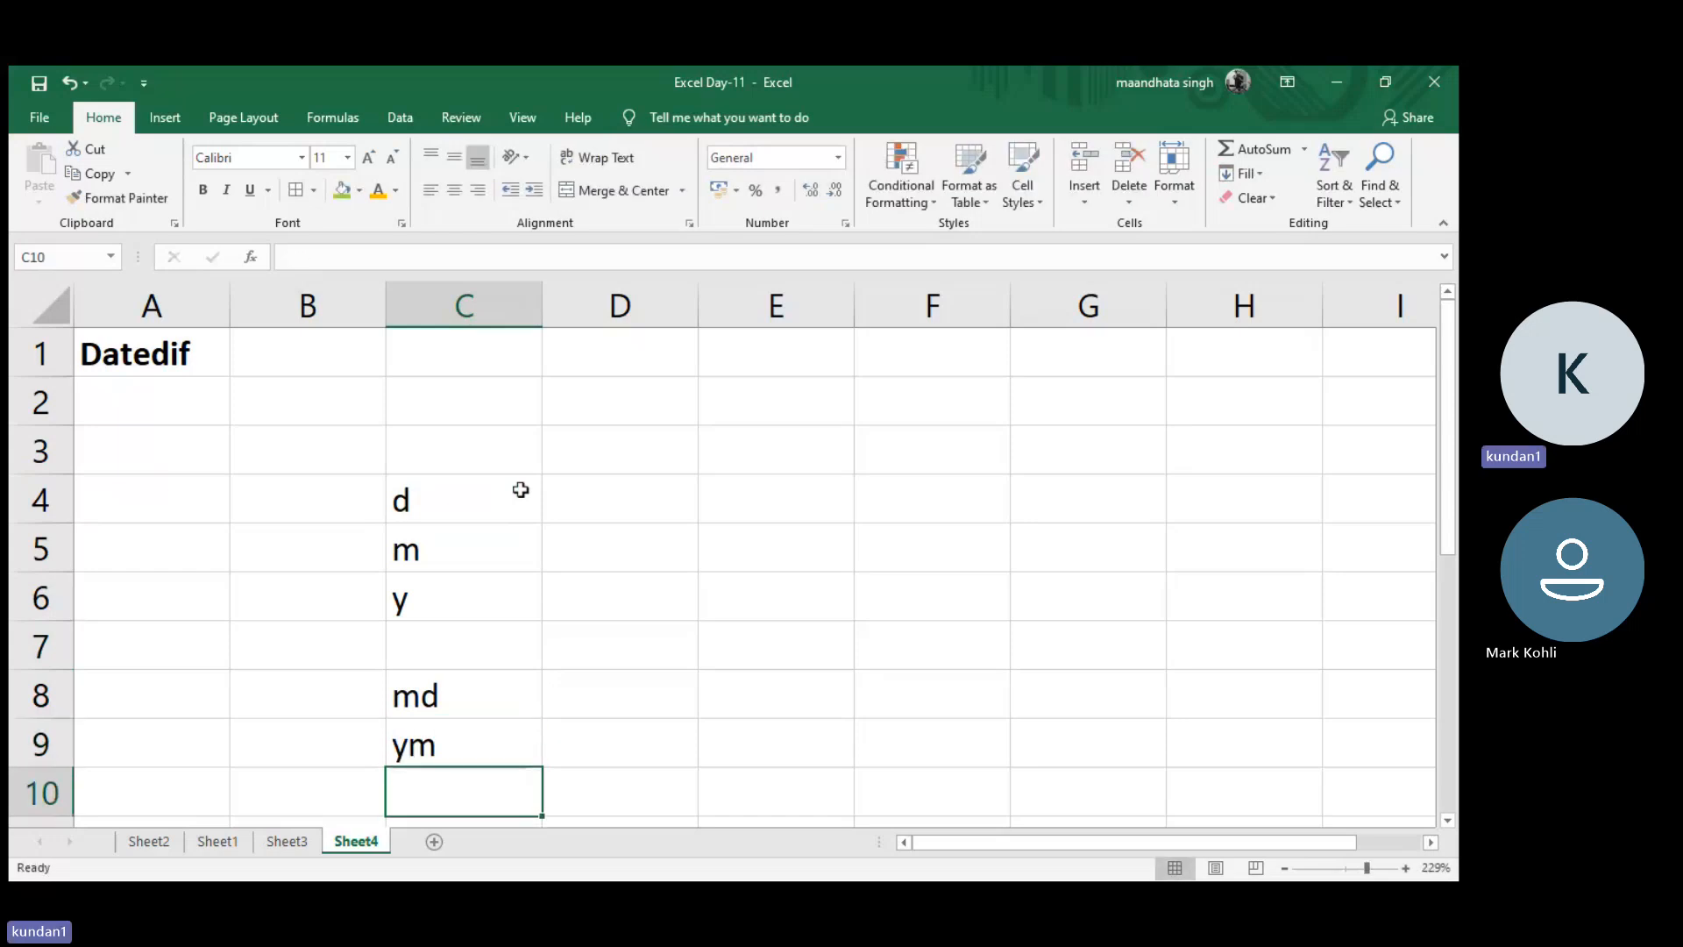
- Enter the heading "DOB" in D3 and a sample date of birth below it in D4
click(656, 451)
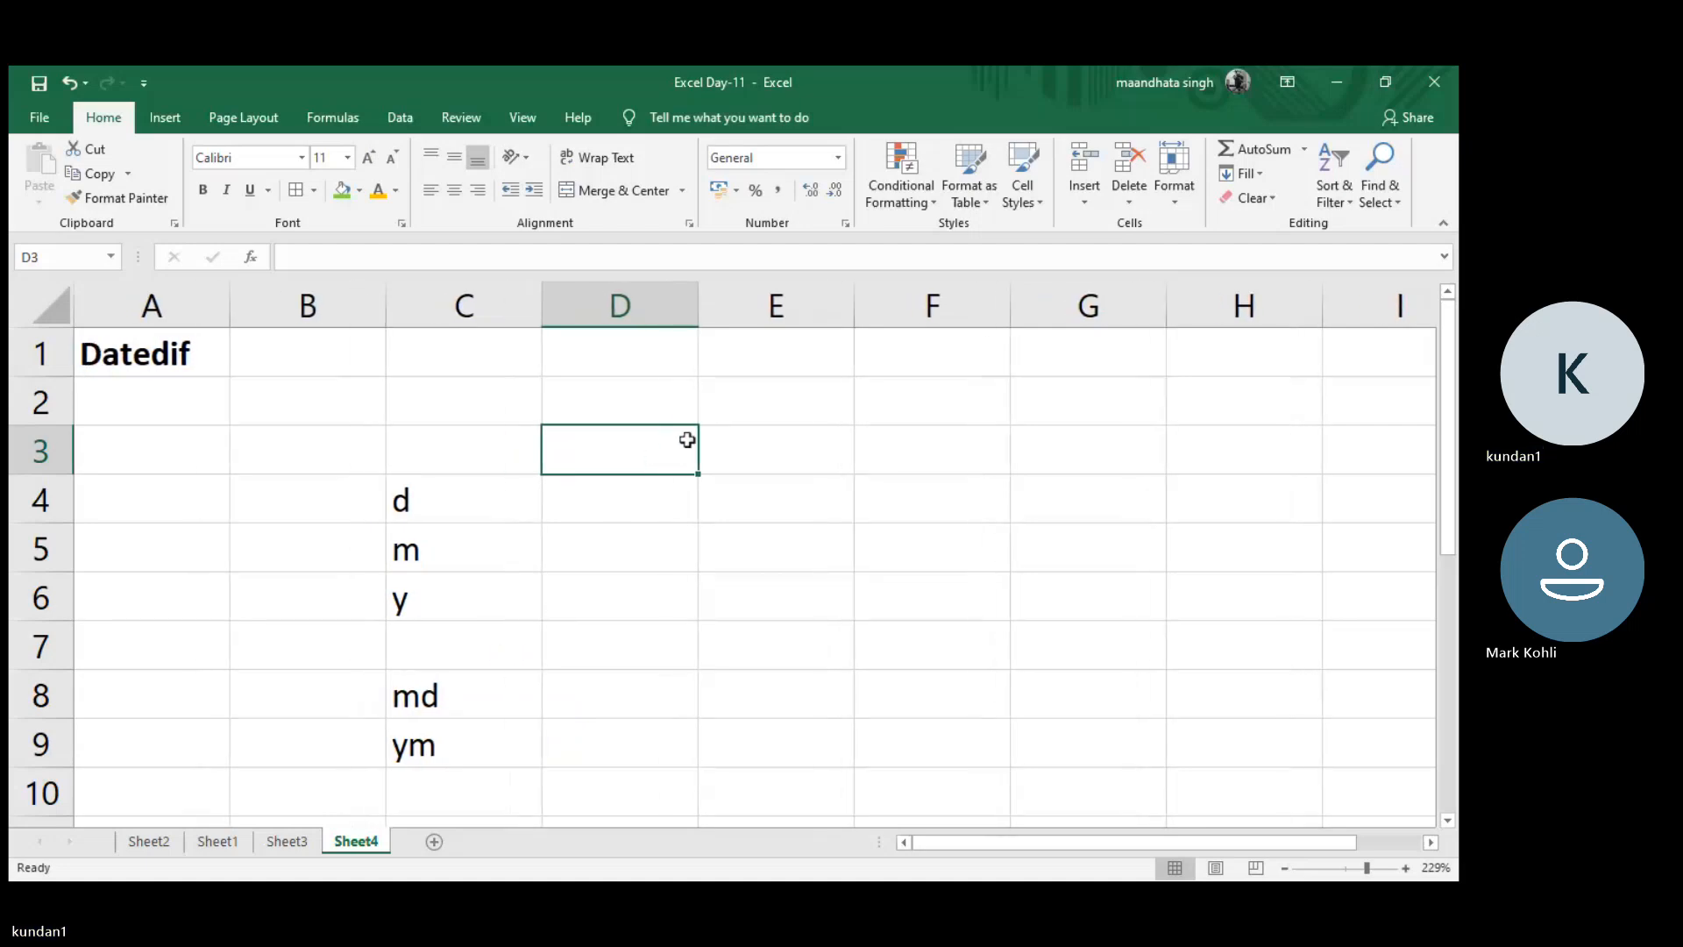
scroll(753, 433, right, 1)
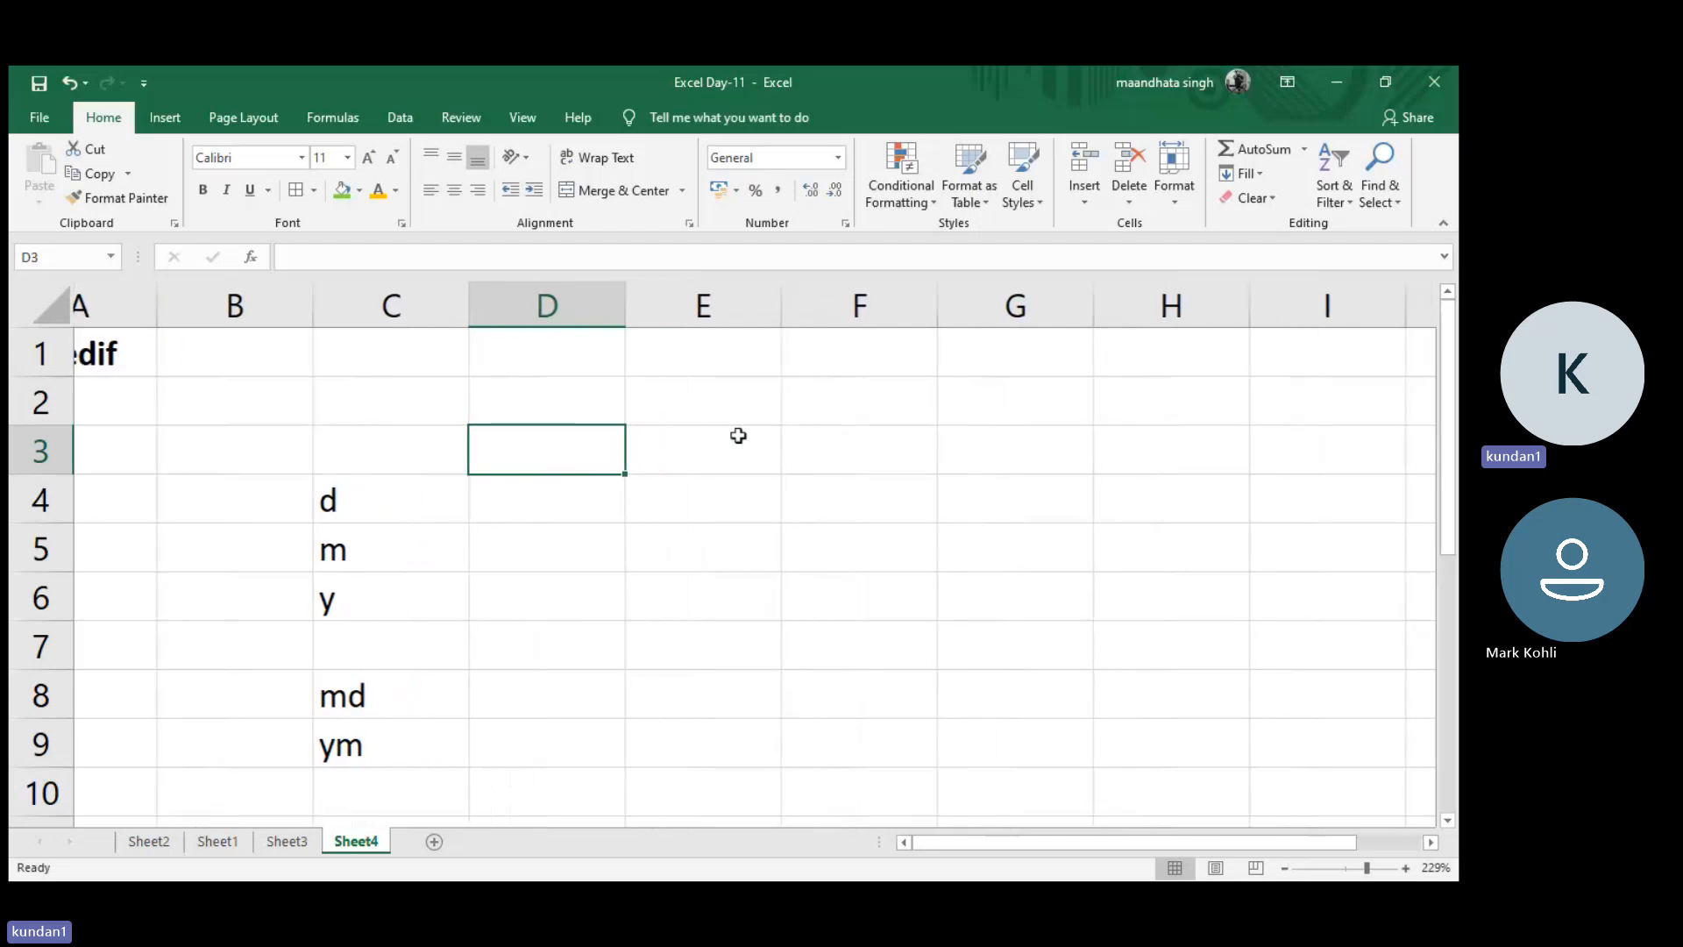
scroll(738, 436, right, 1)
scroll(485, 432, left, 2)
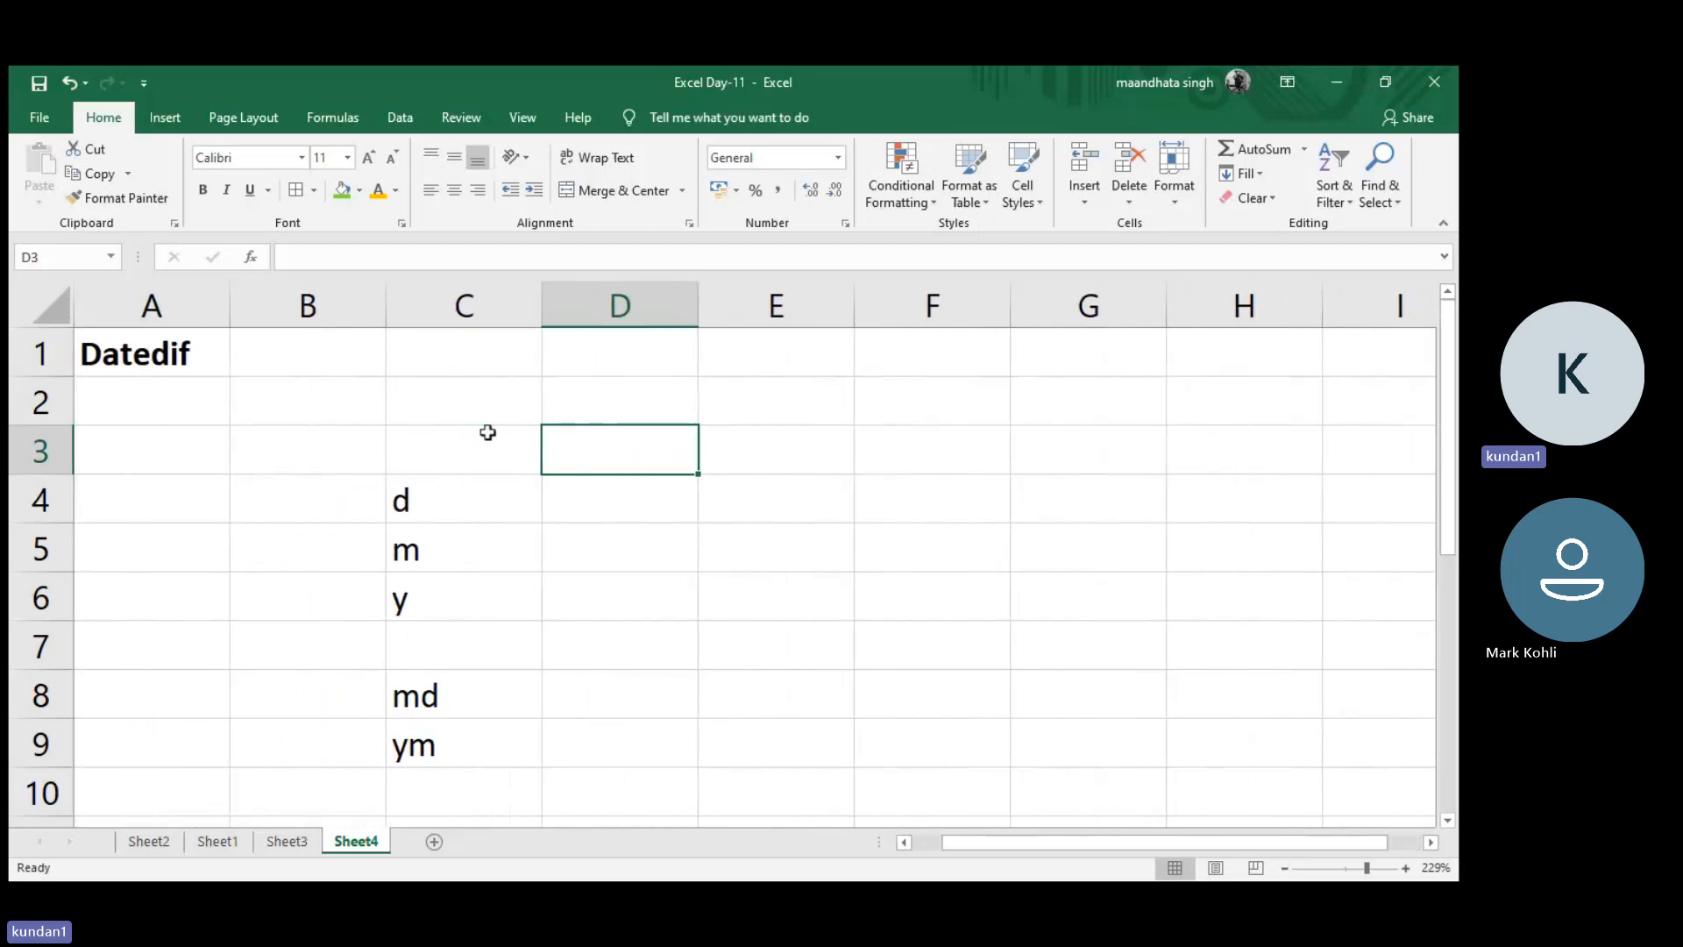
click(640, 414)
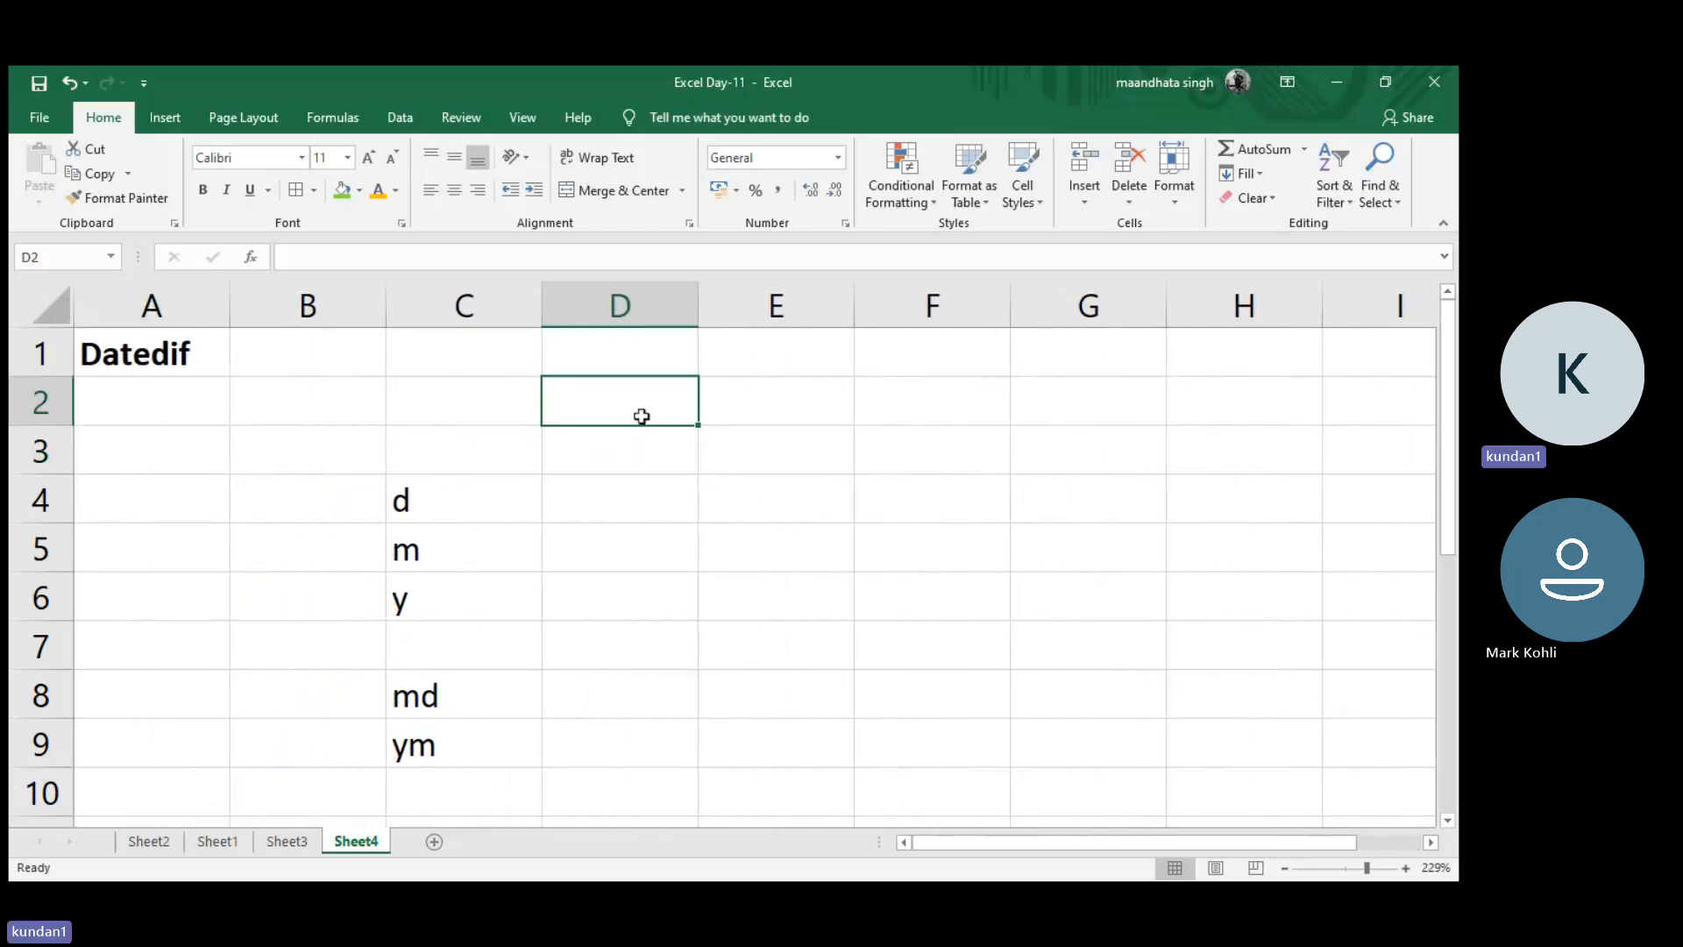
click(622, 452)
text(DOB)
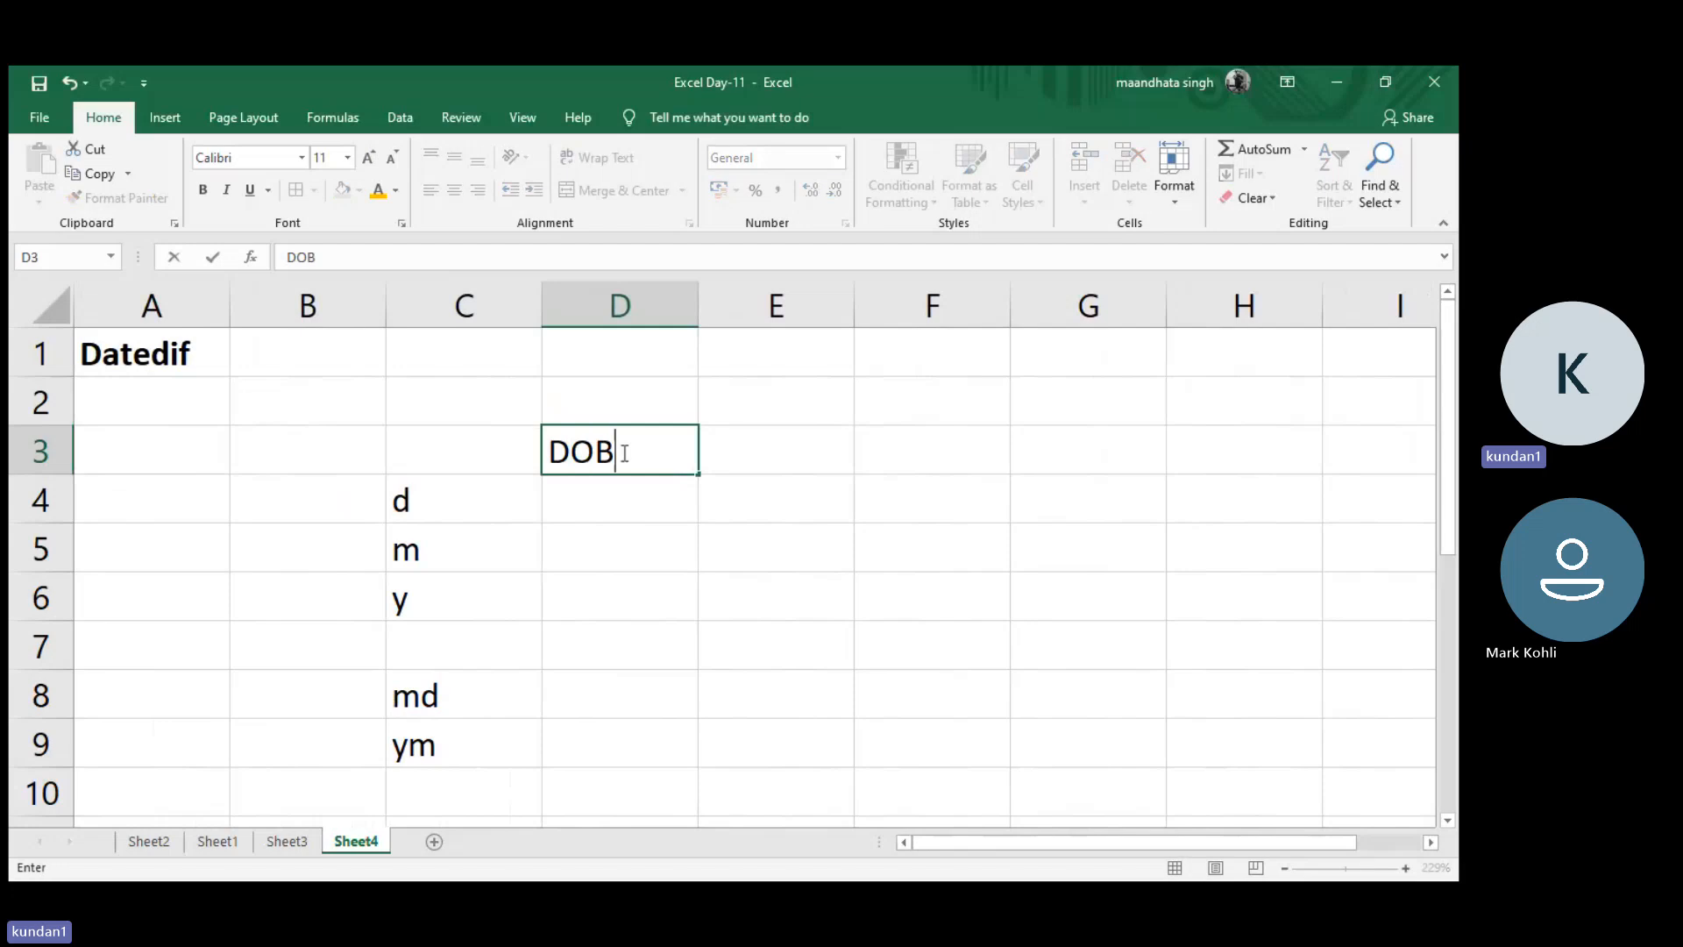
key(Return)
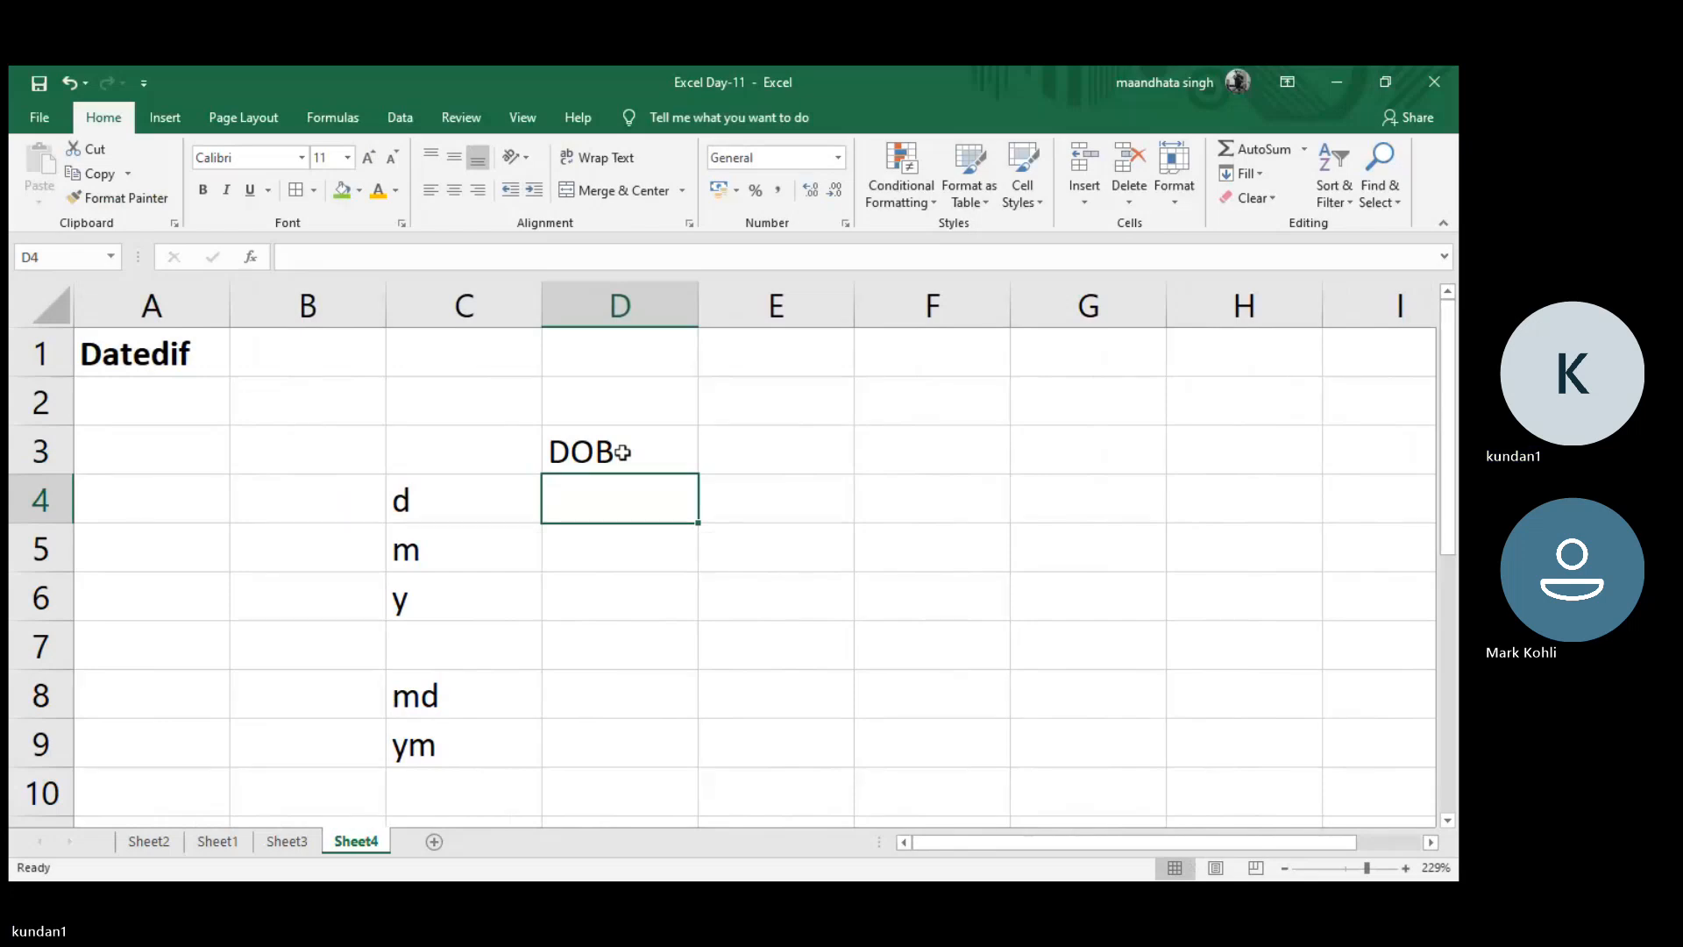
text(27-)
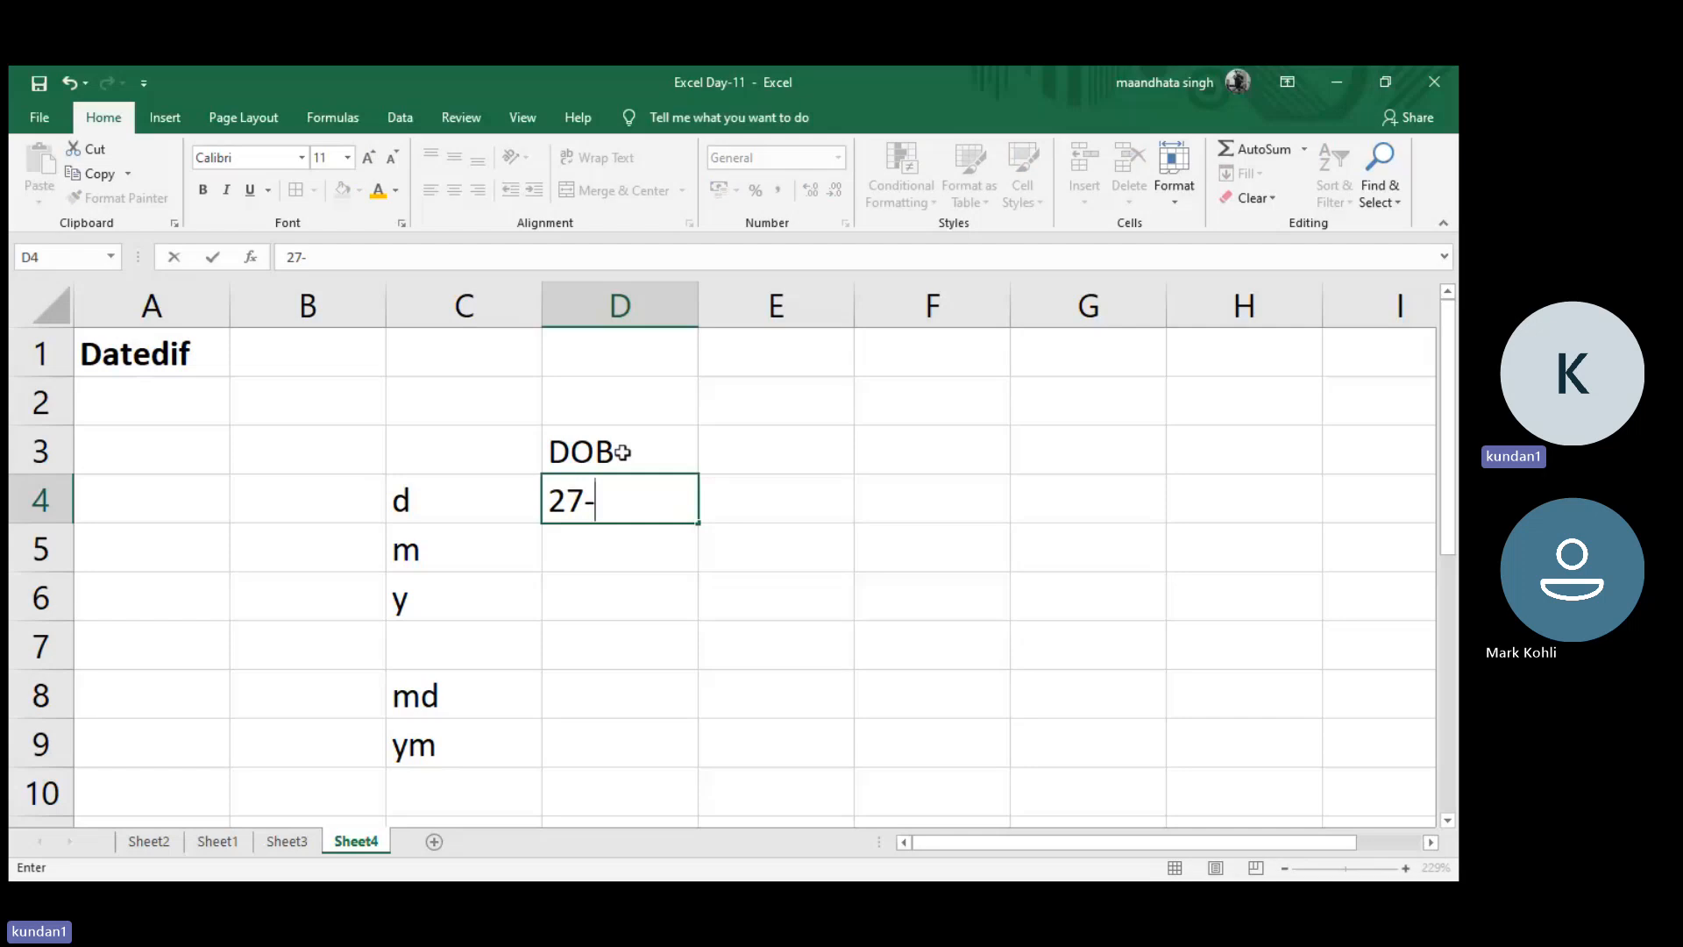
text(02-1997)
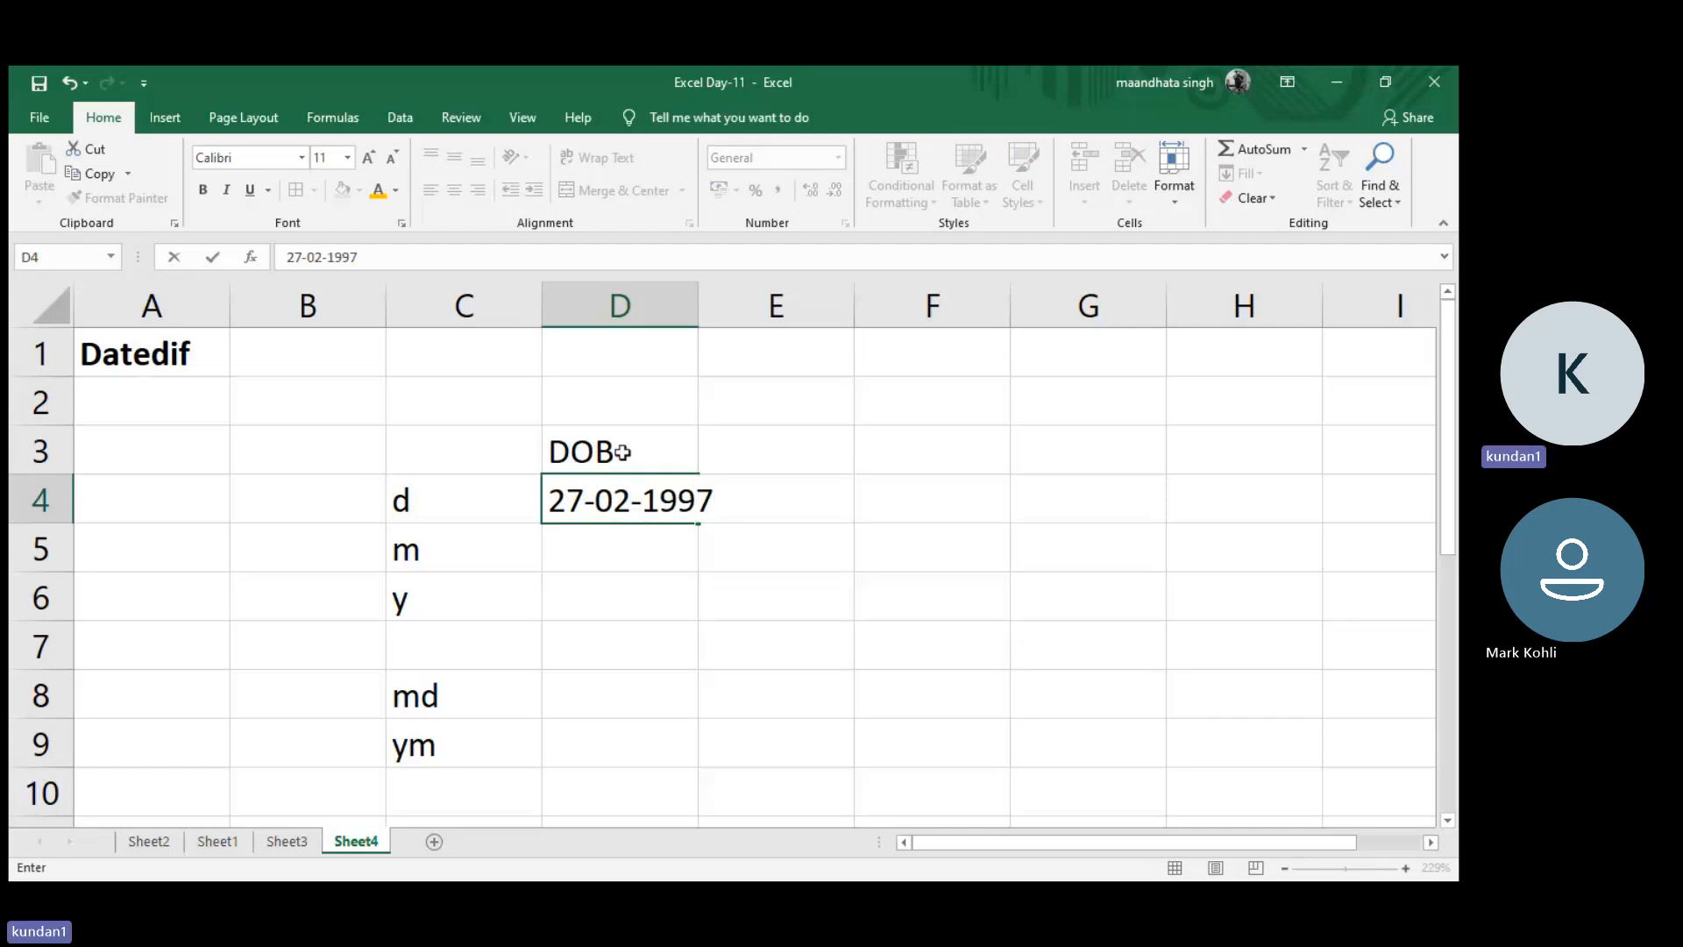
key(Return)
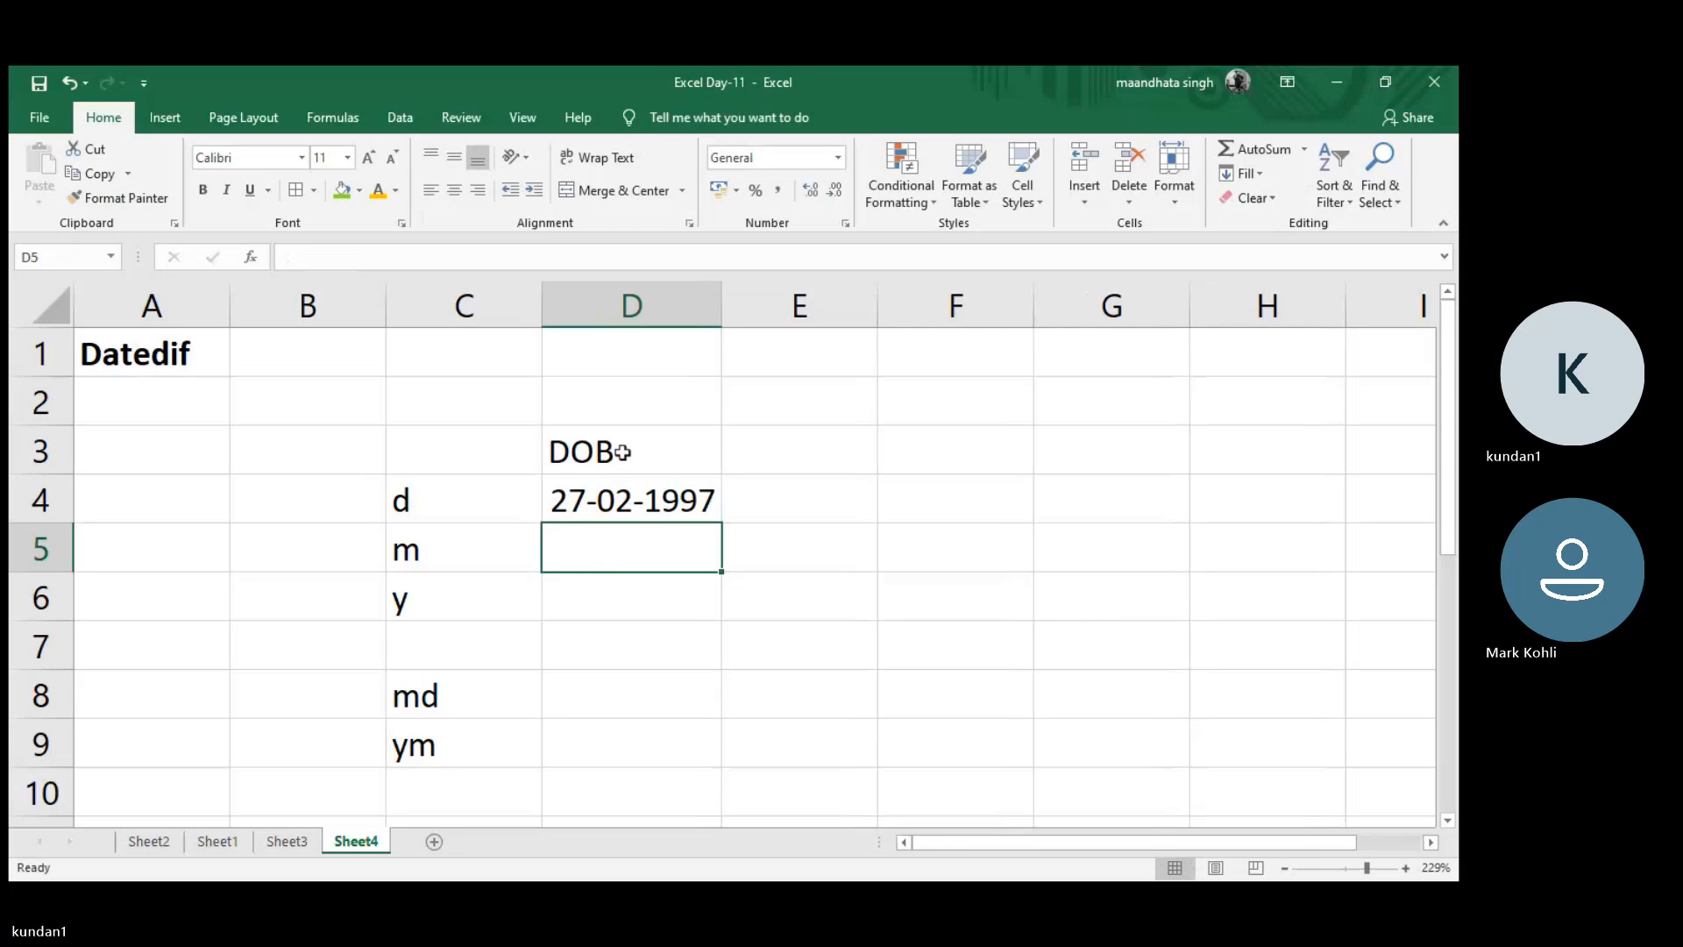
- Begin a DATEDIF formula in E4 with the date of birth in D4 as the start date
click(816, 442)
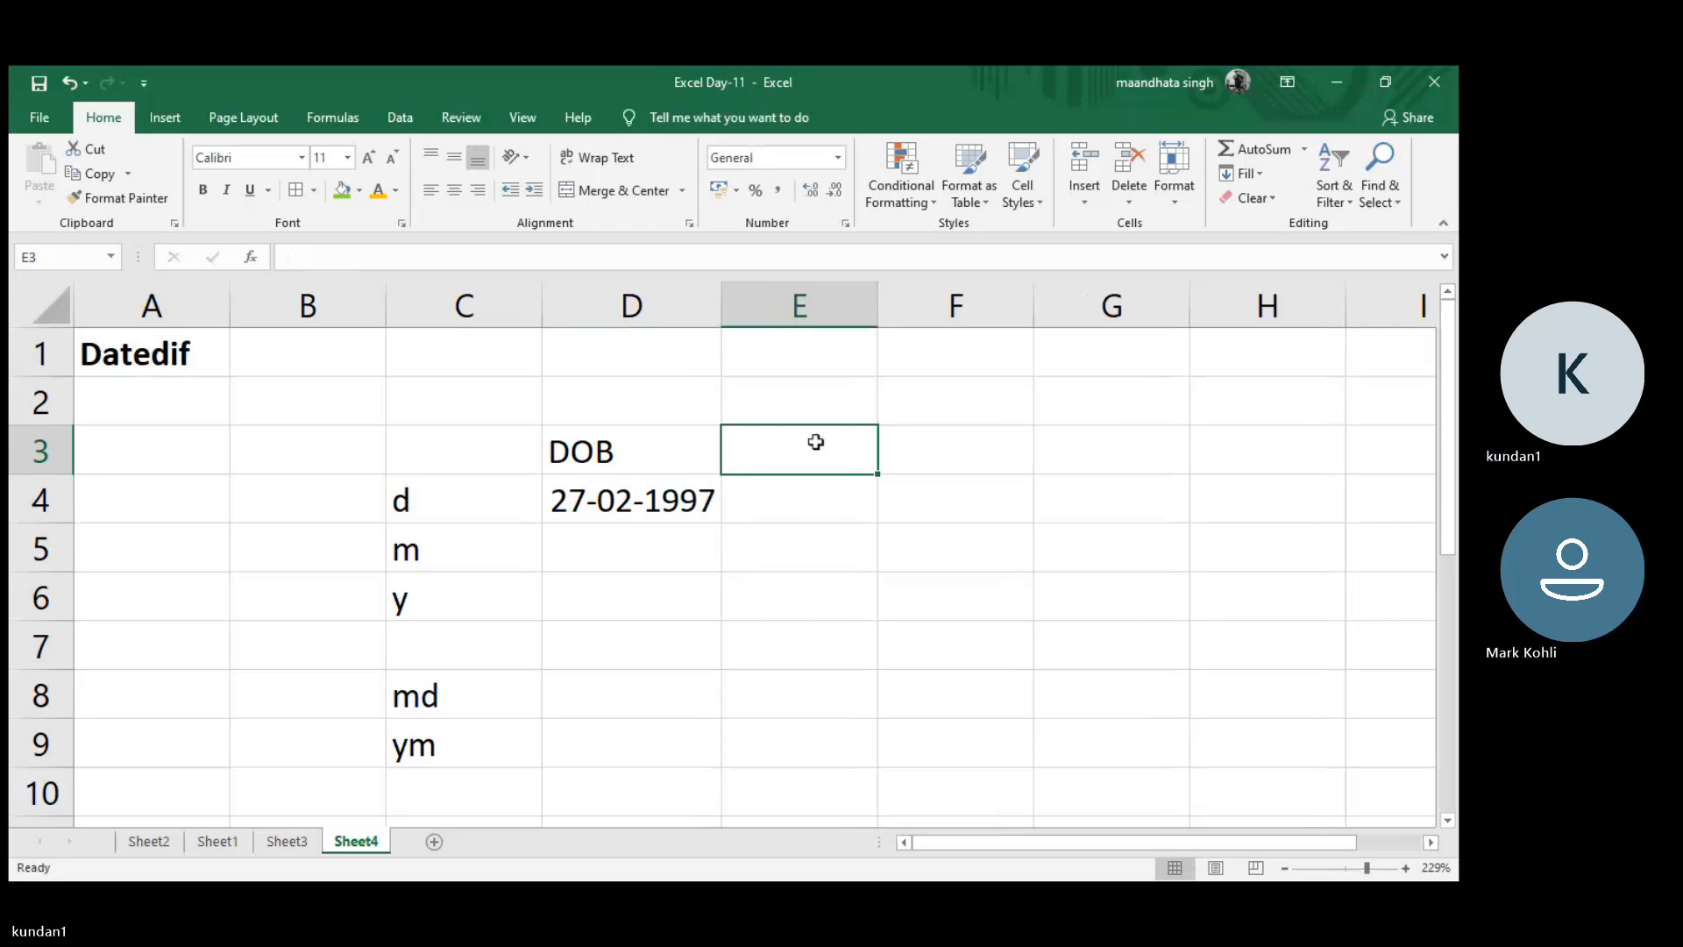
click(823, 506)
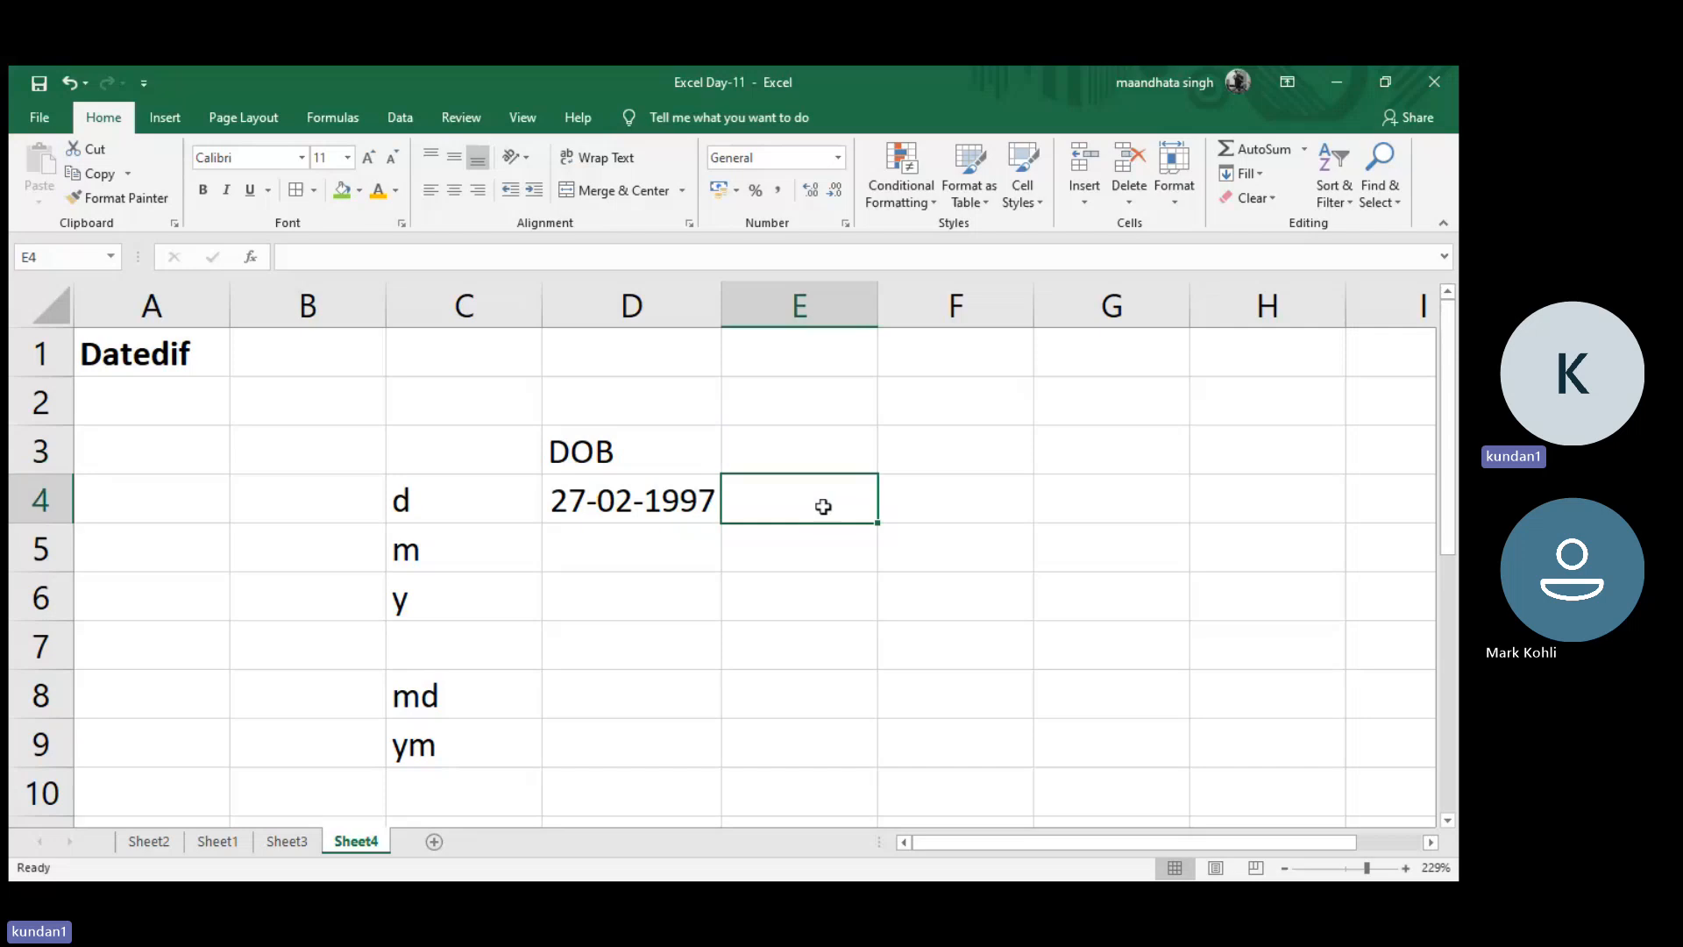
text(=)
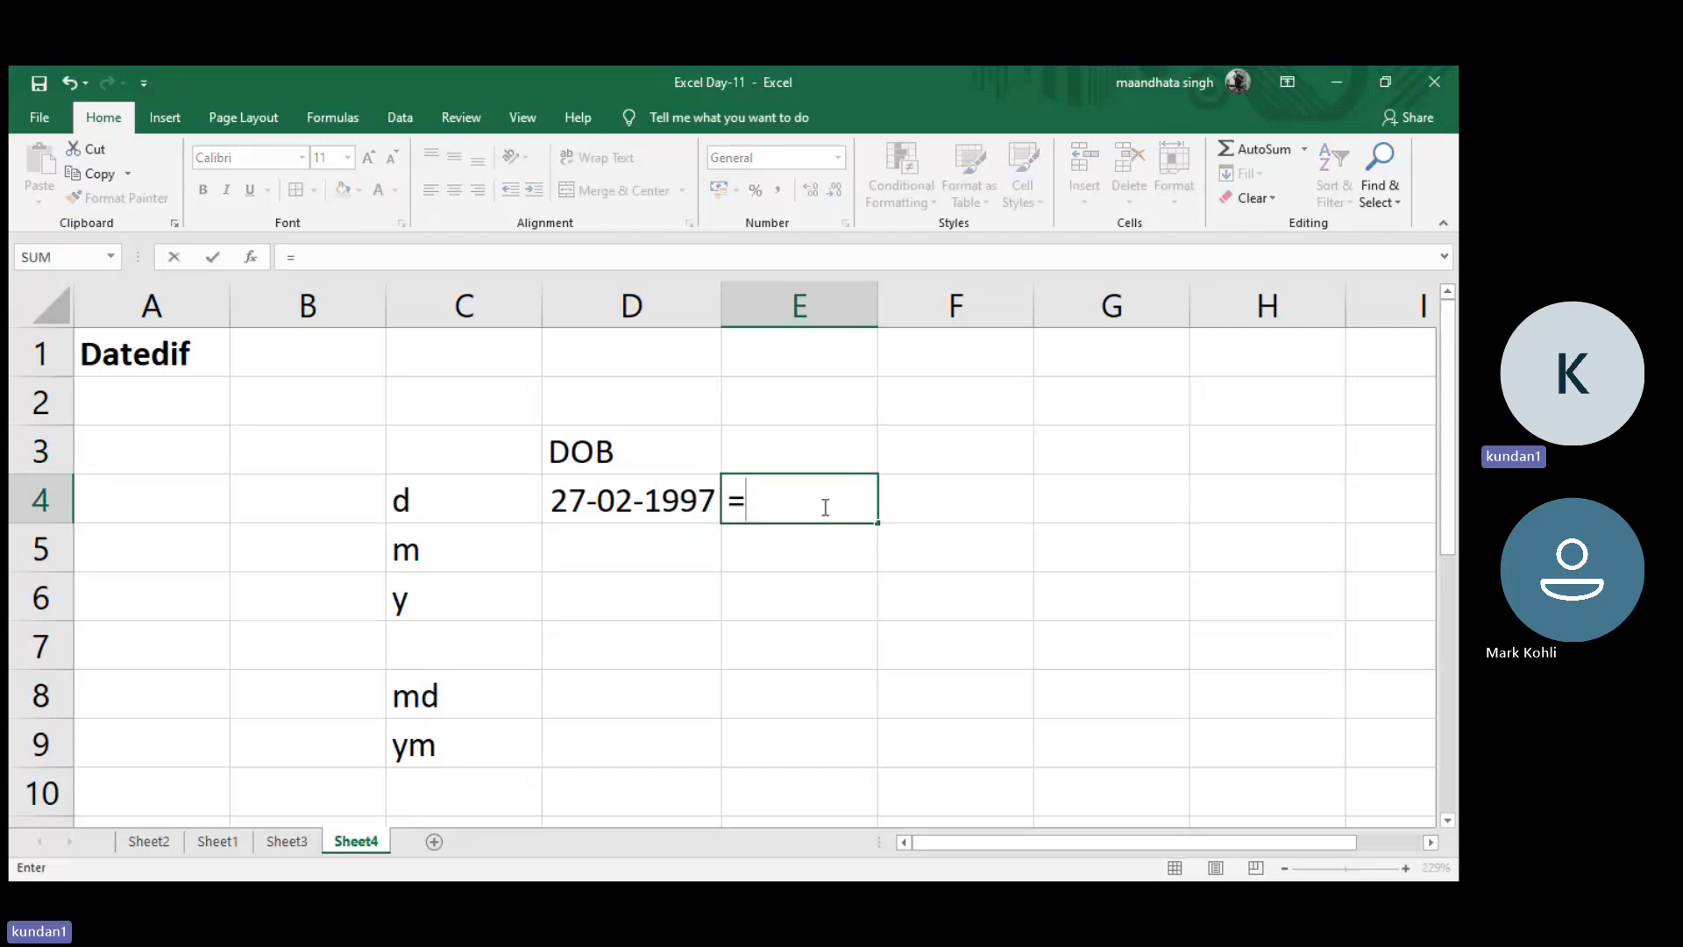
text(datedif()
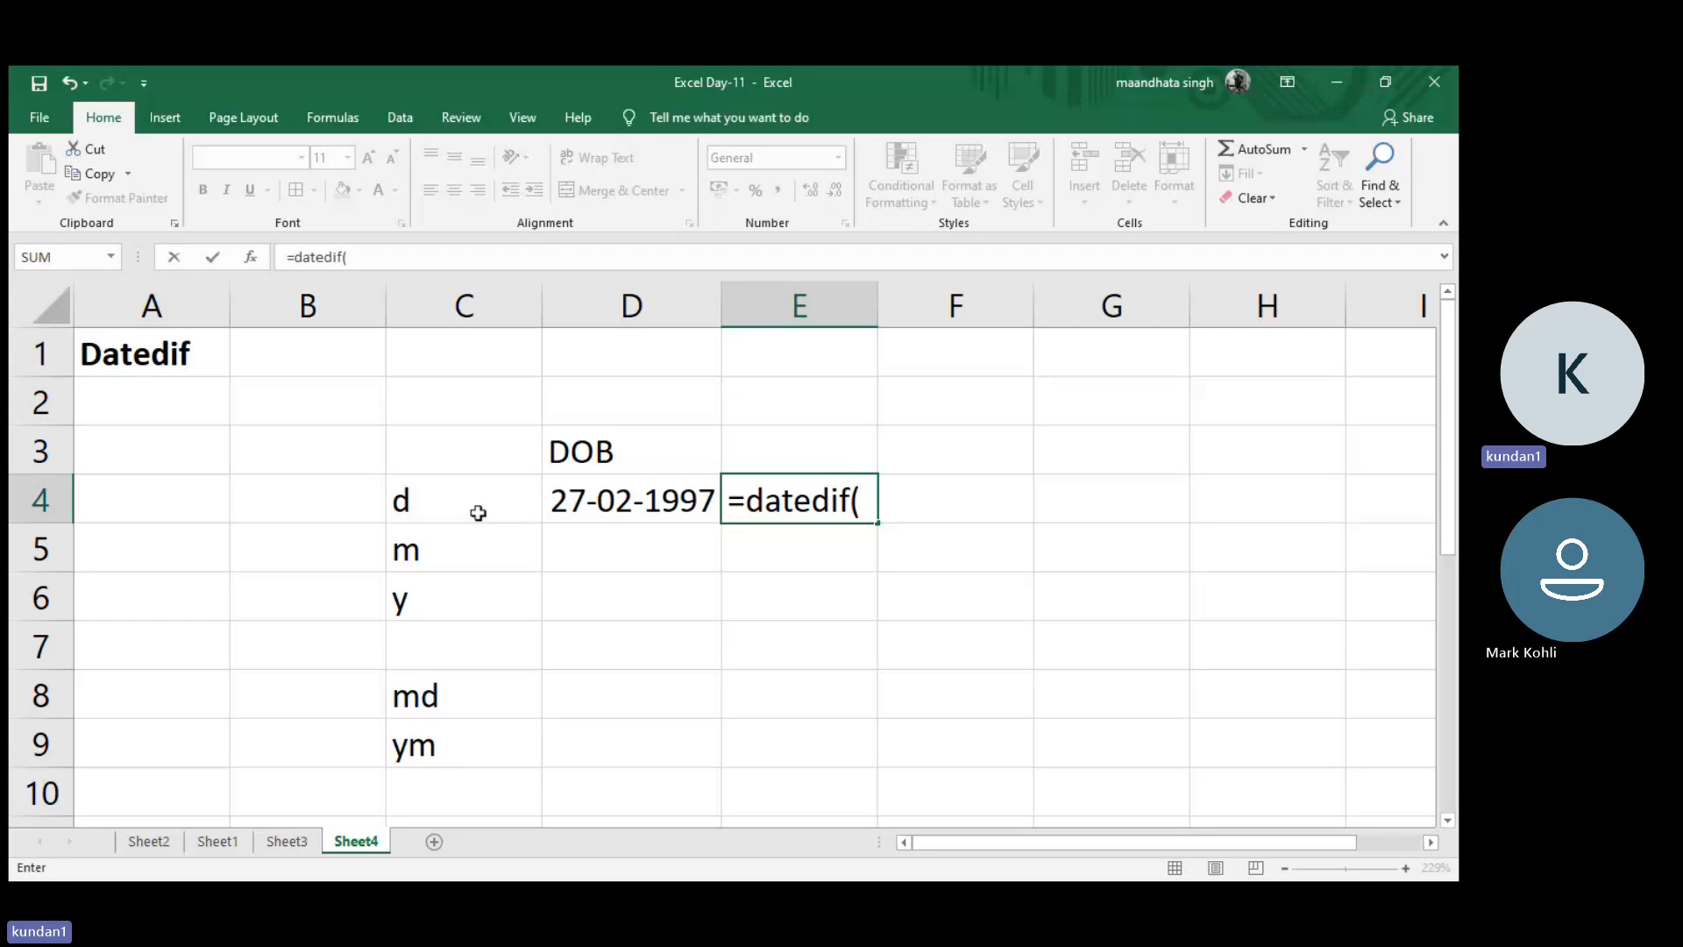
click(628, 506)
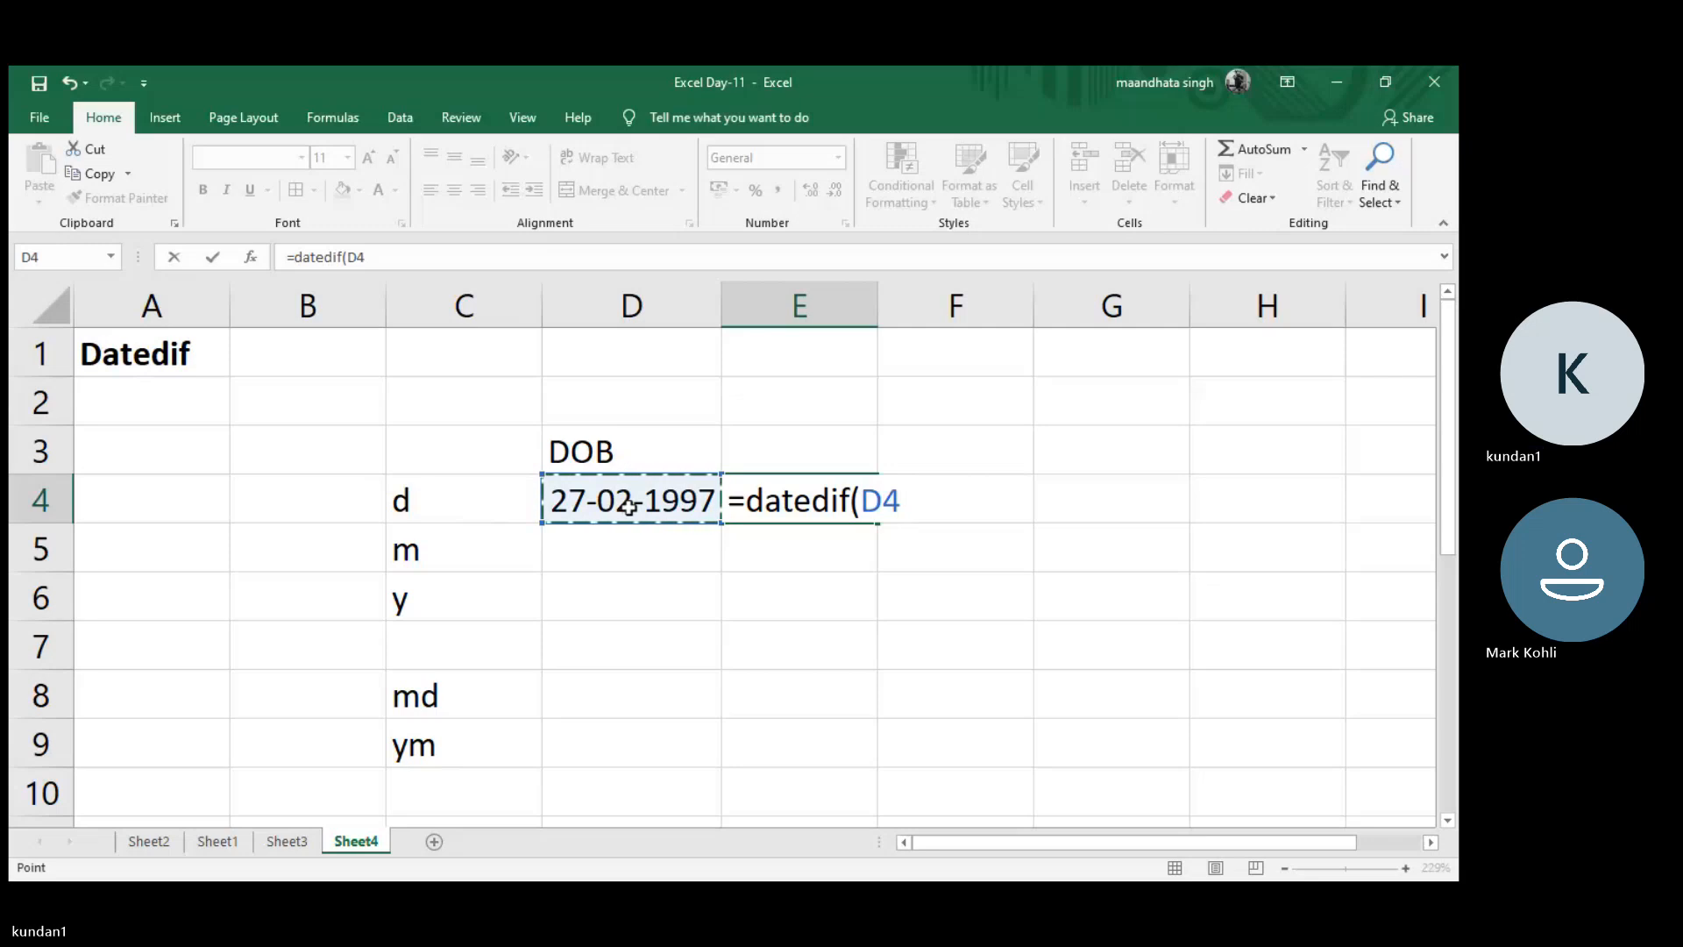
text(,)
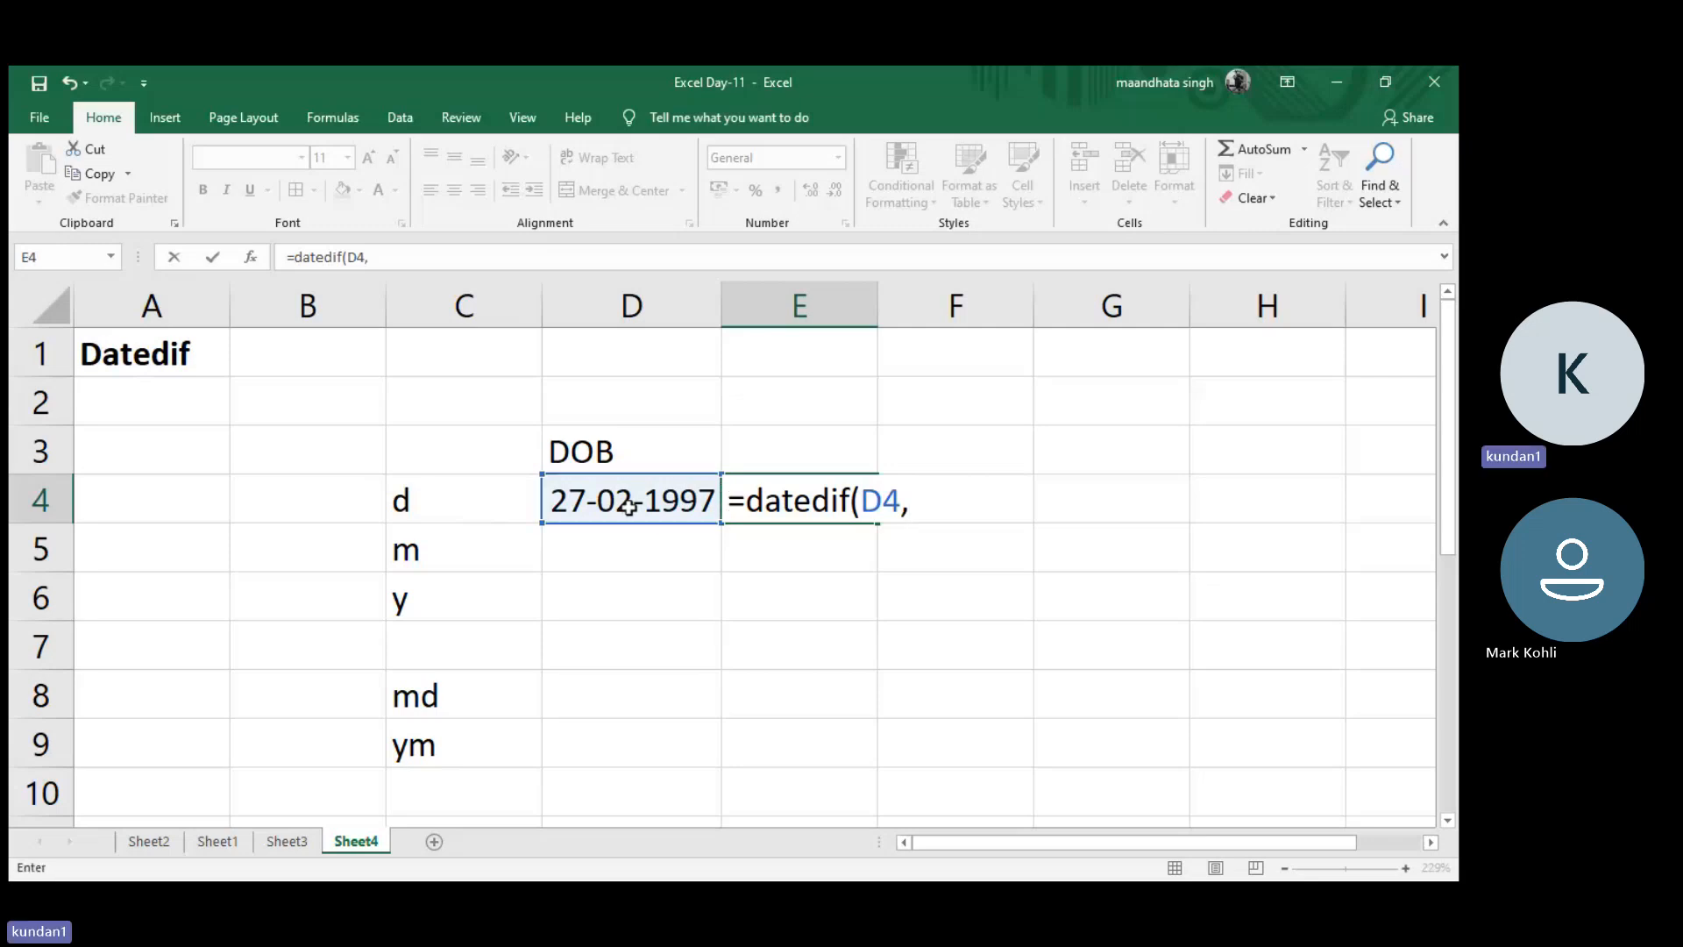
- Complete the DATEDIF formula in E4 with TODAY() as the end date and "D" as the unit
text(today)
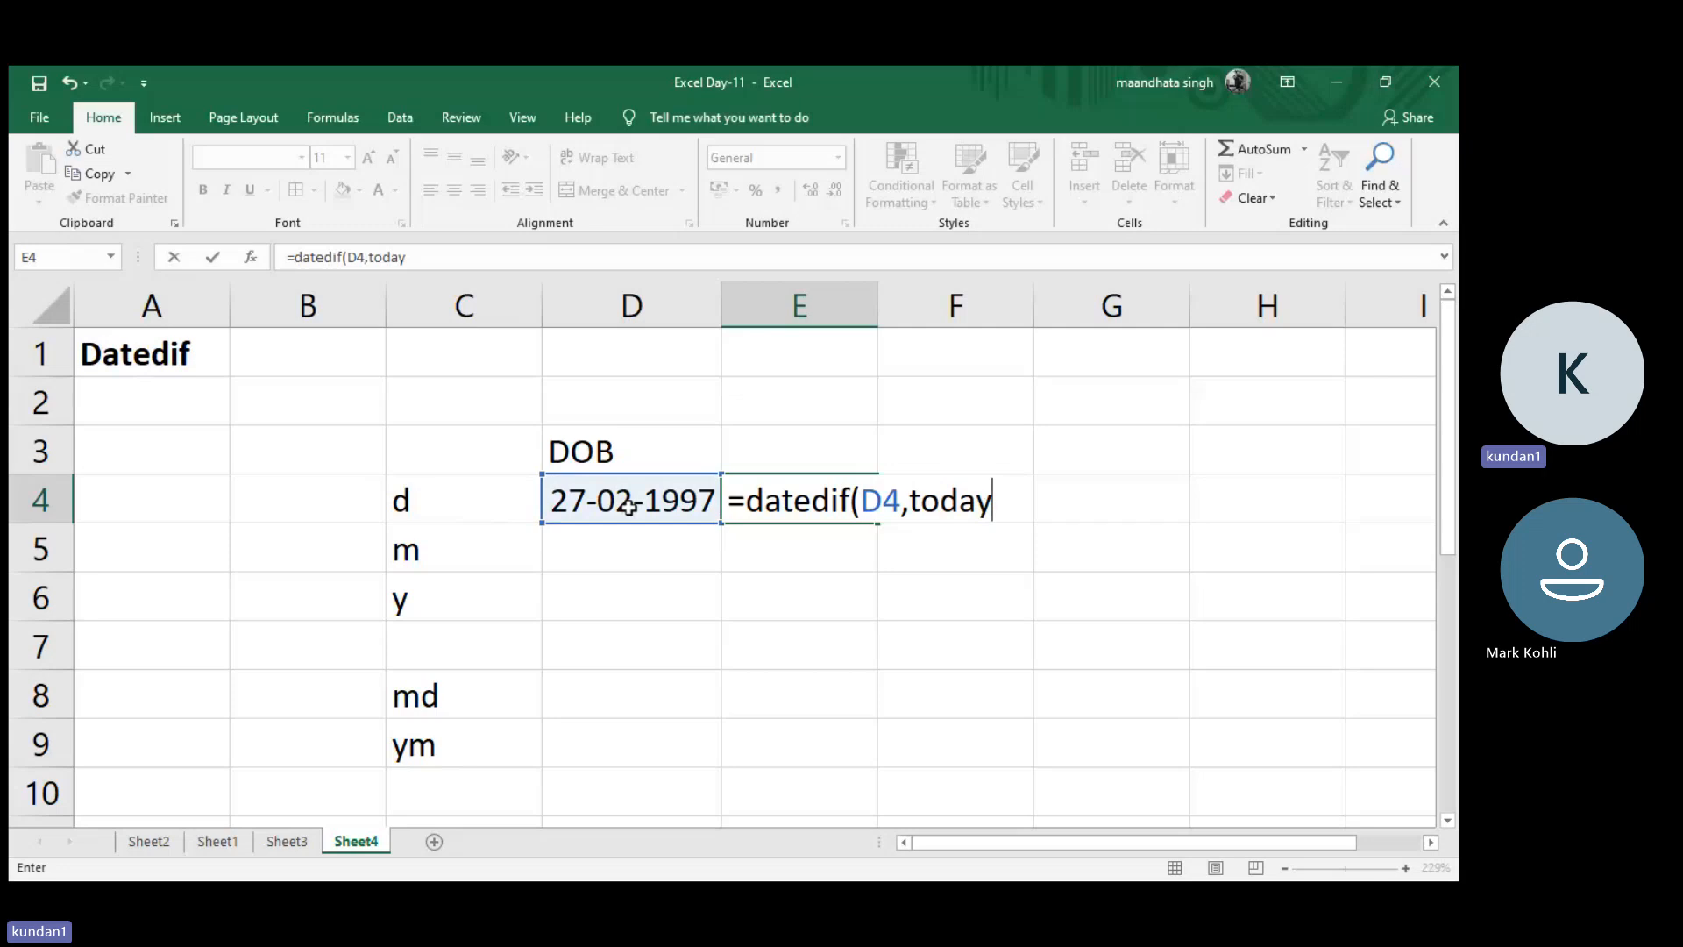
text((),)
text("D"))
key(Return)
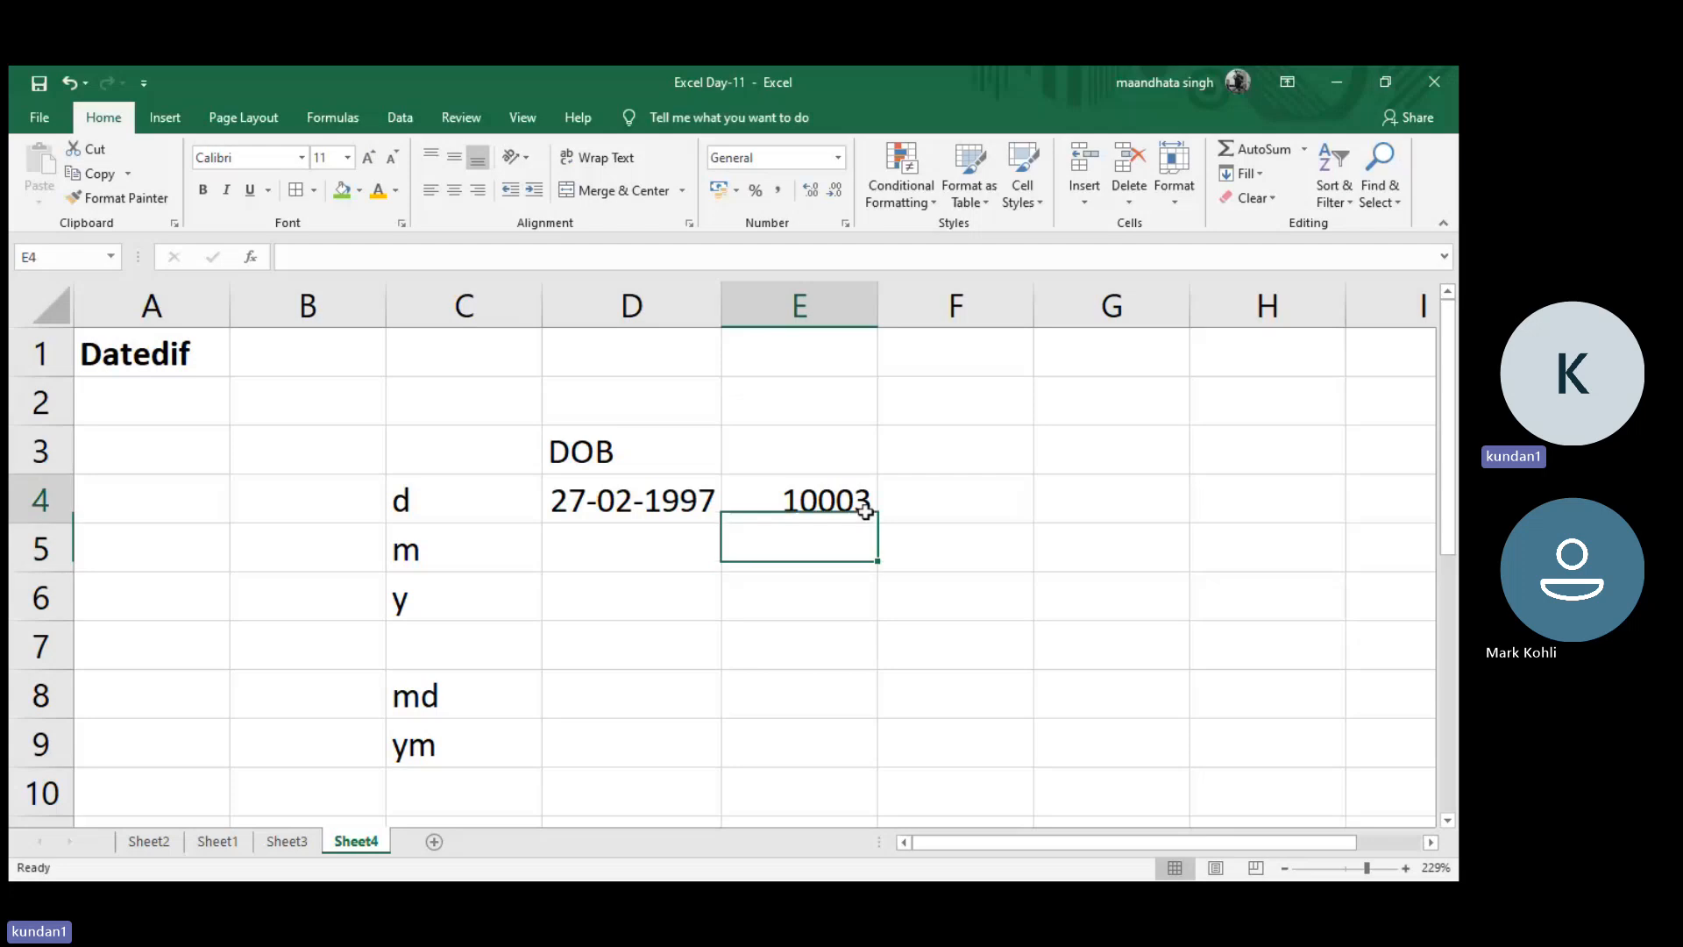
click(865, 510)
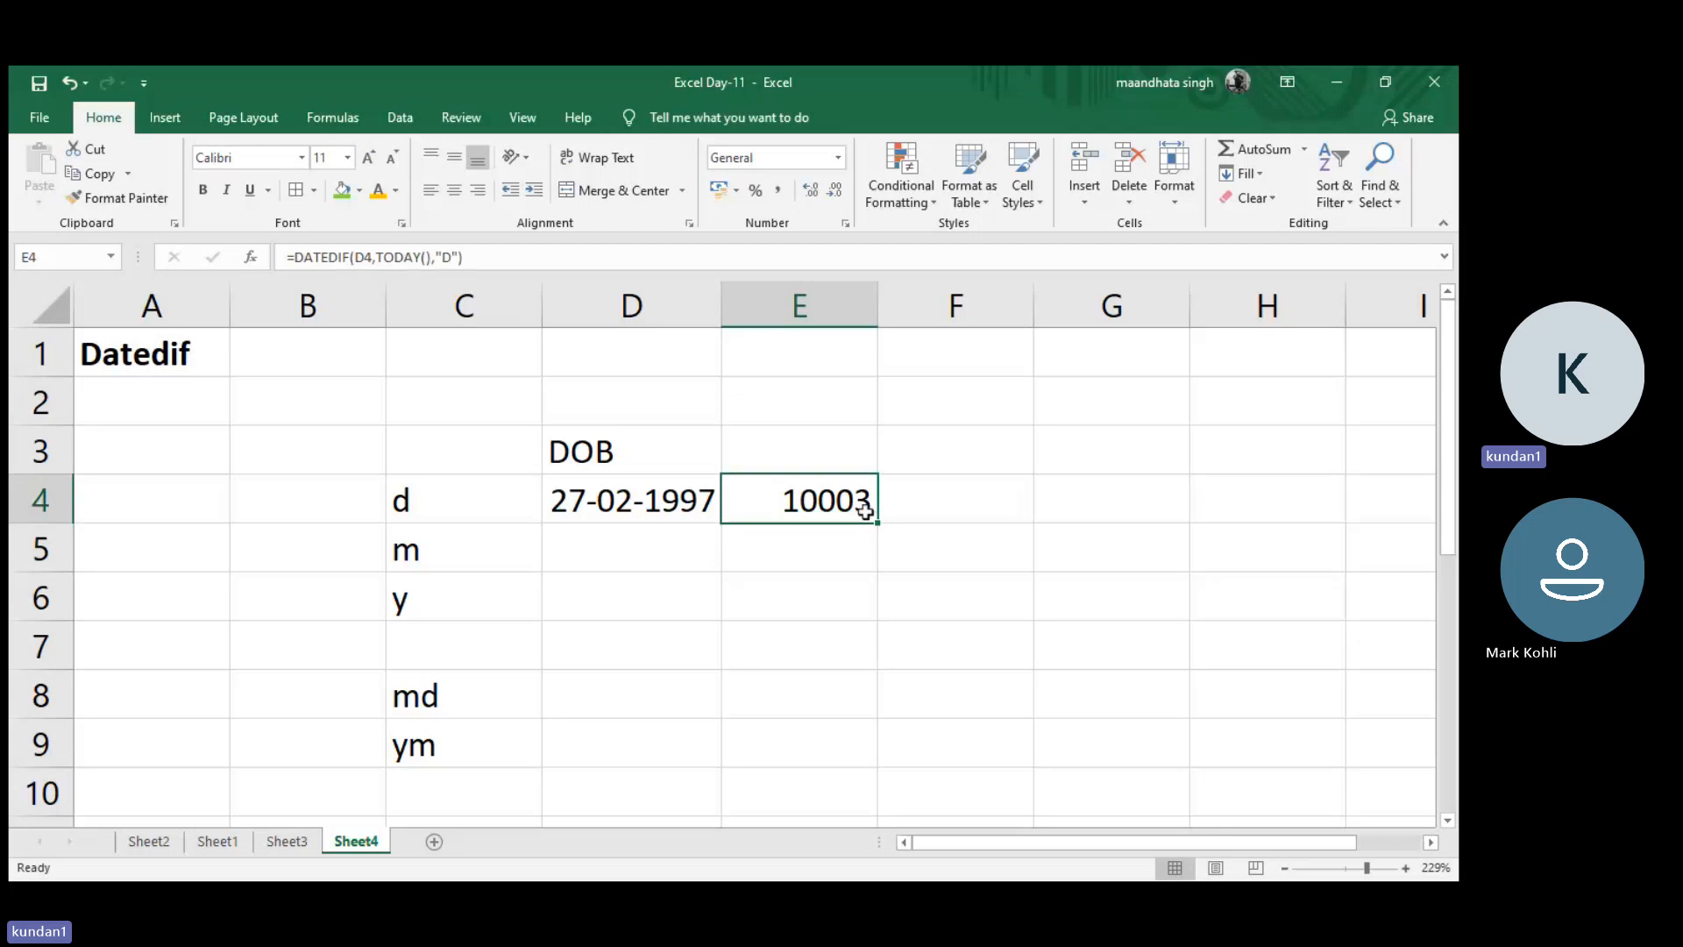
- Label cells B4 to B6 as Day, month and Year beside the d, m and y unit codes
click(316, 487)
text(Day)
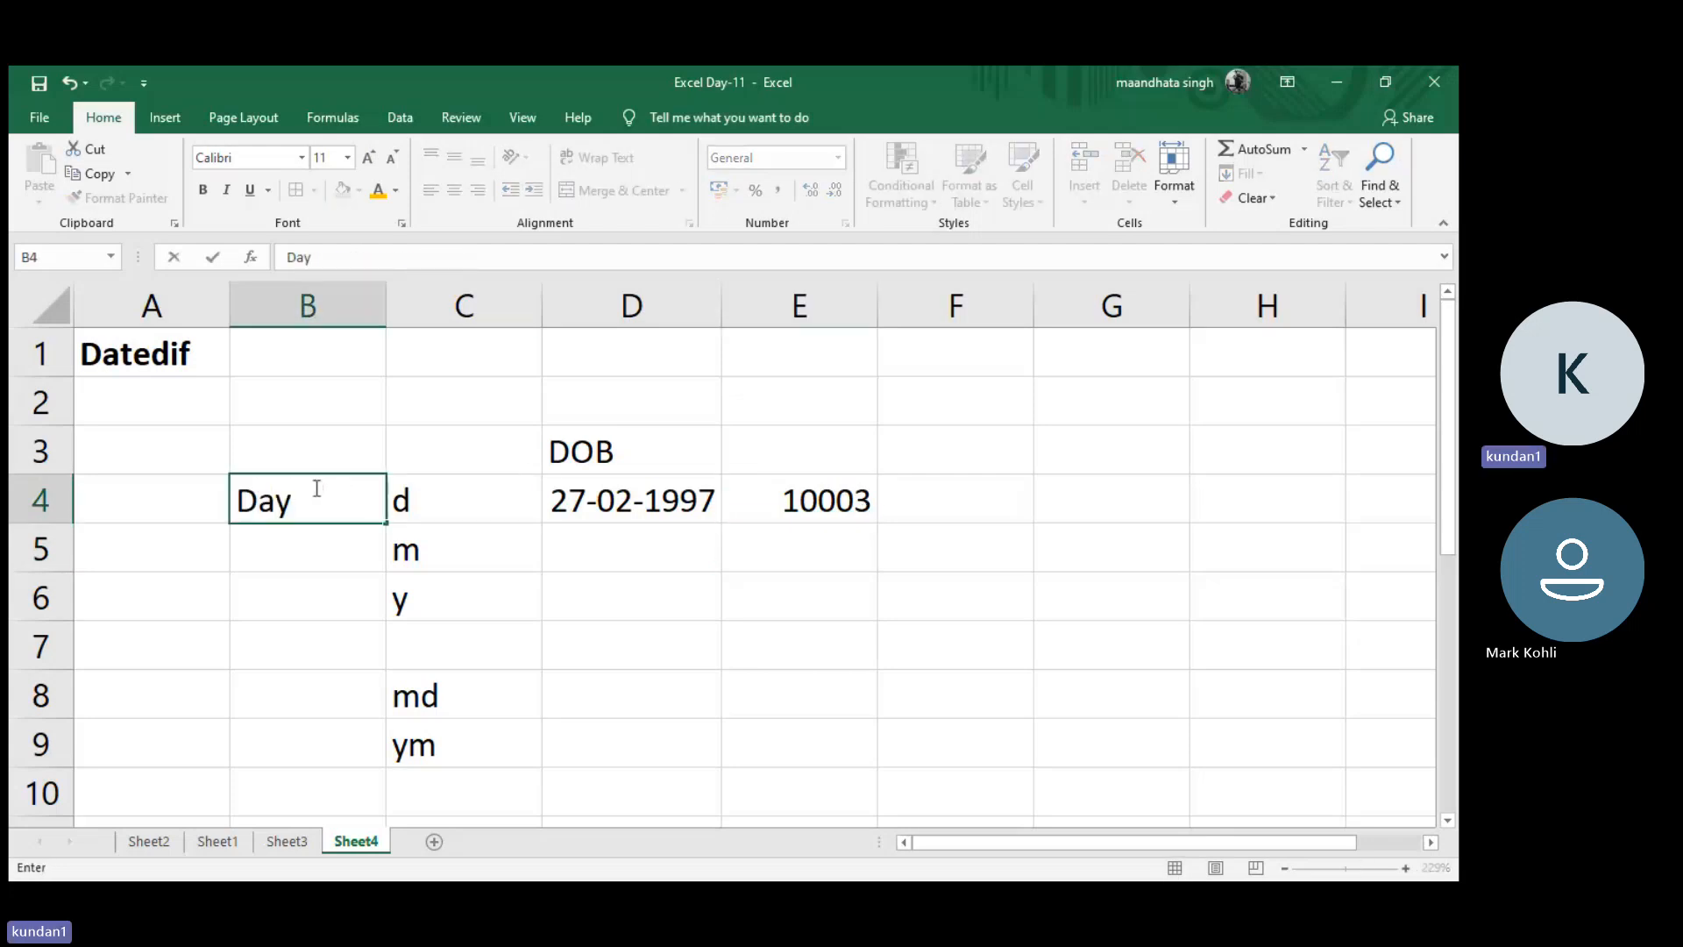
key(Return)
text(month)
key(Return)
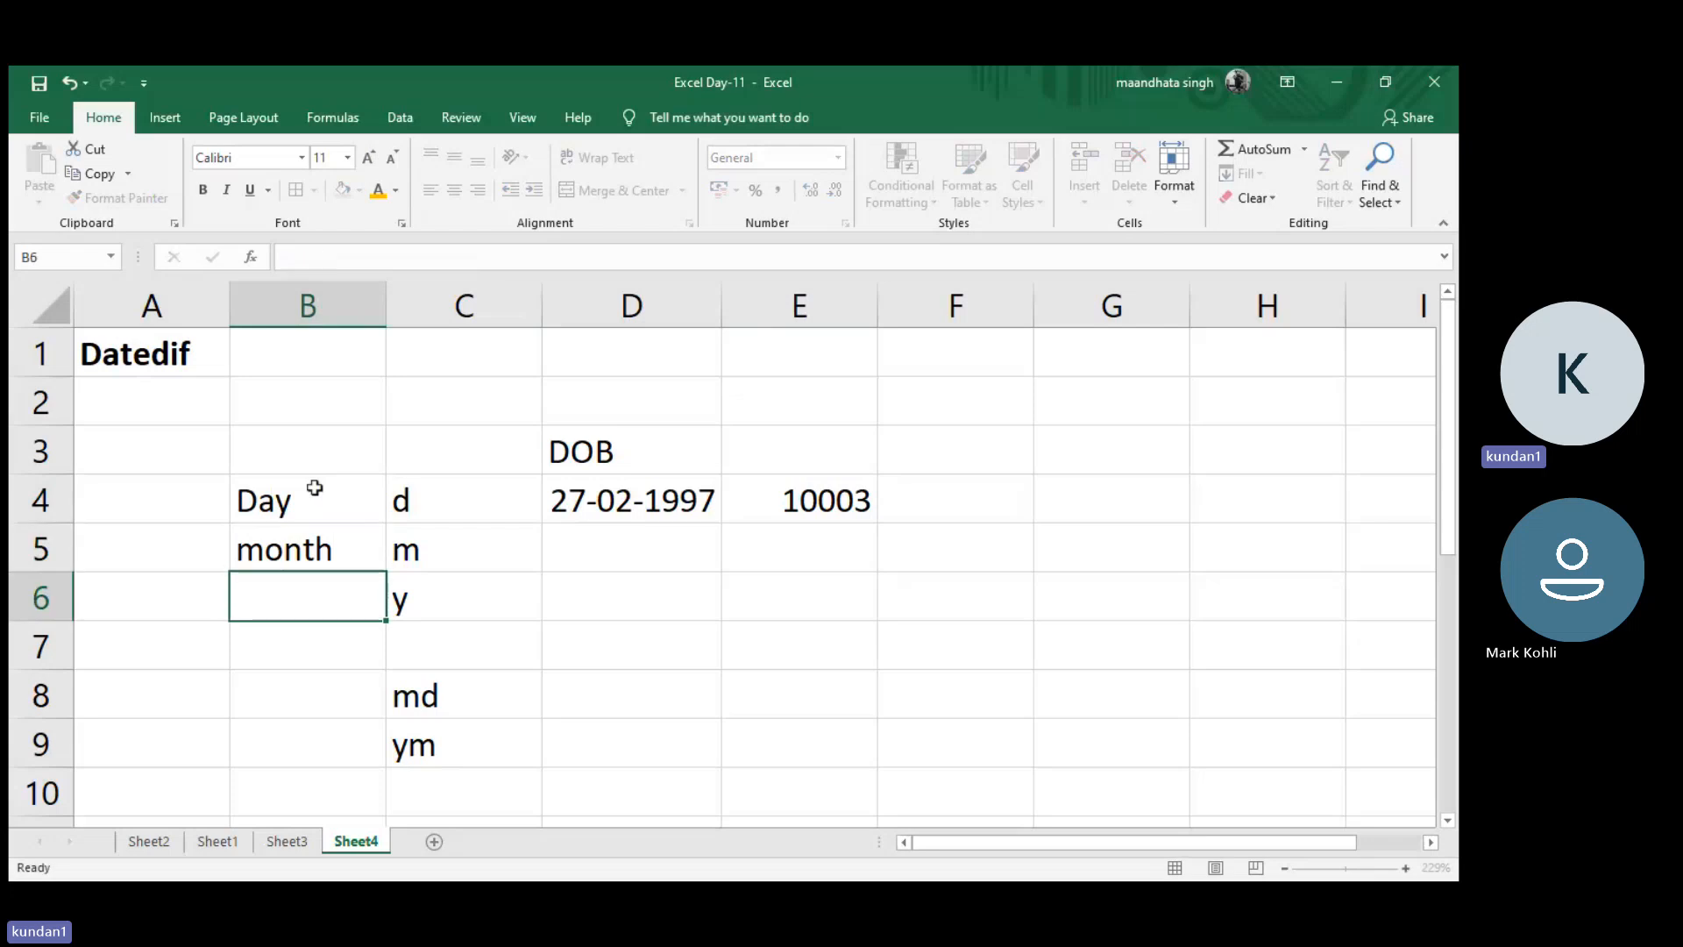
text(Year)
key(Return)
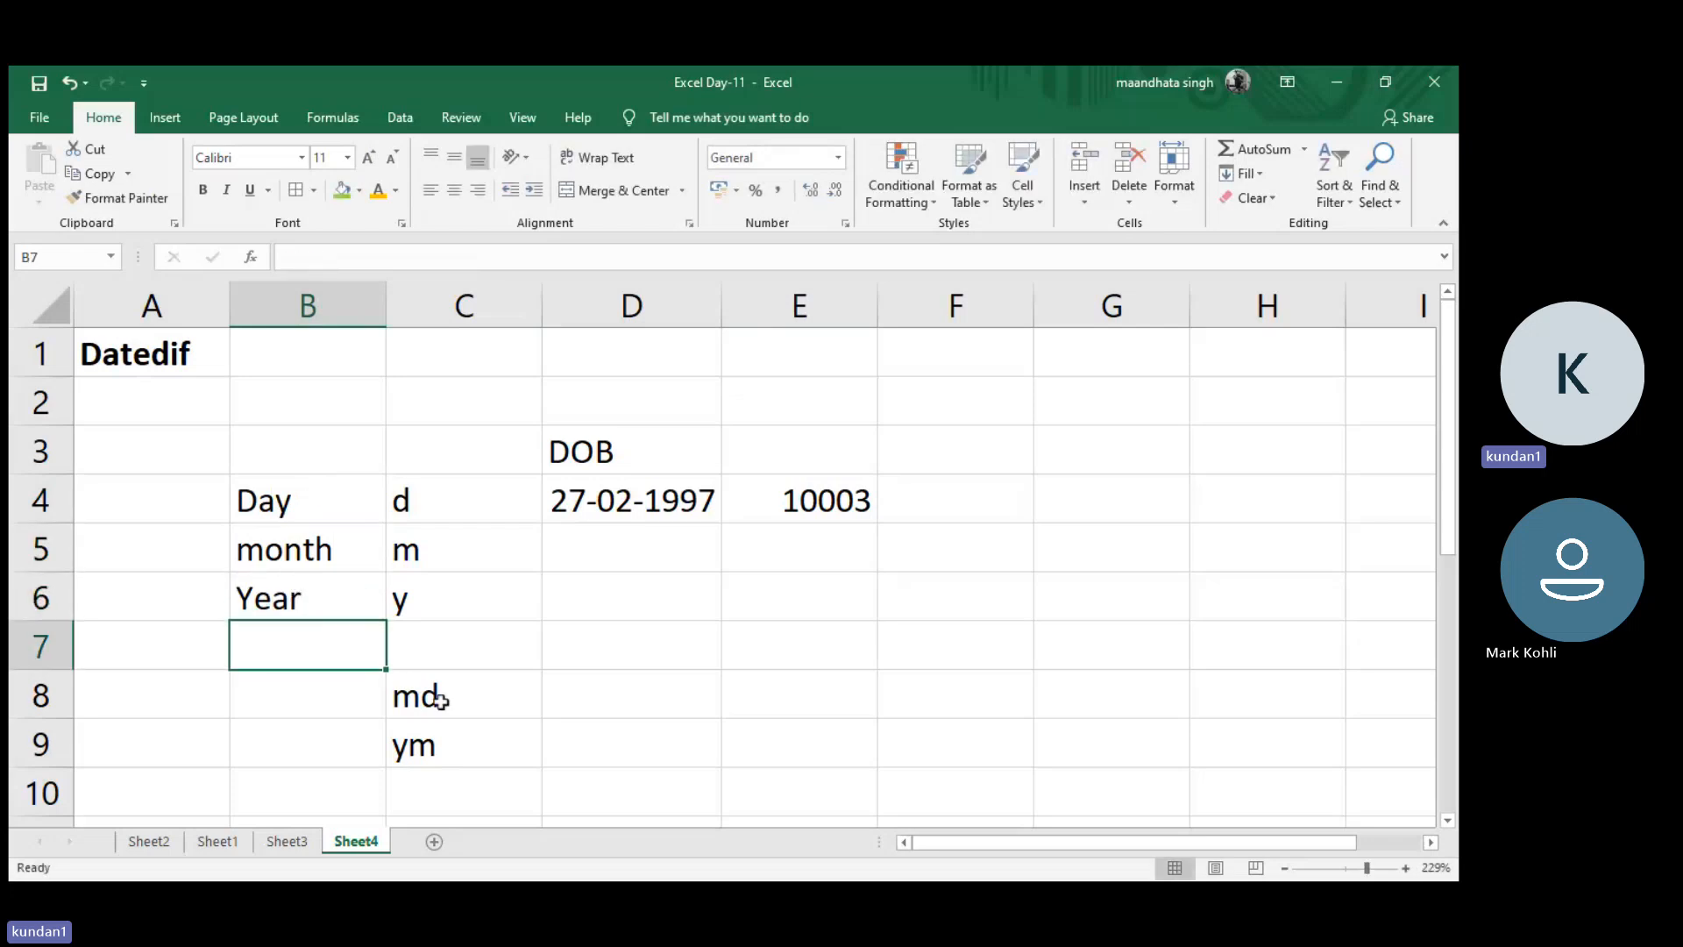
click(865, 503)
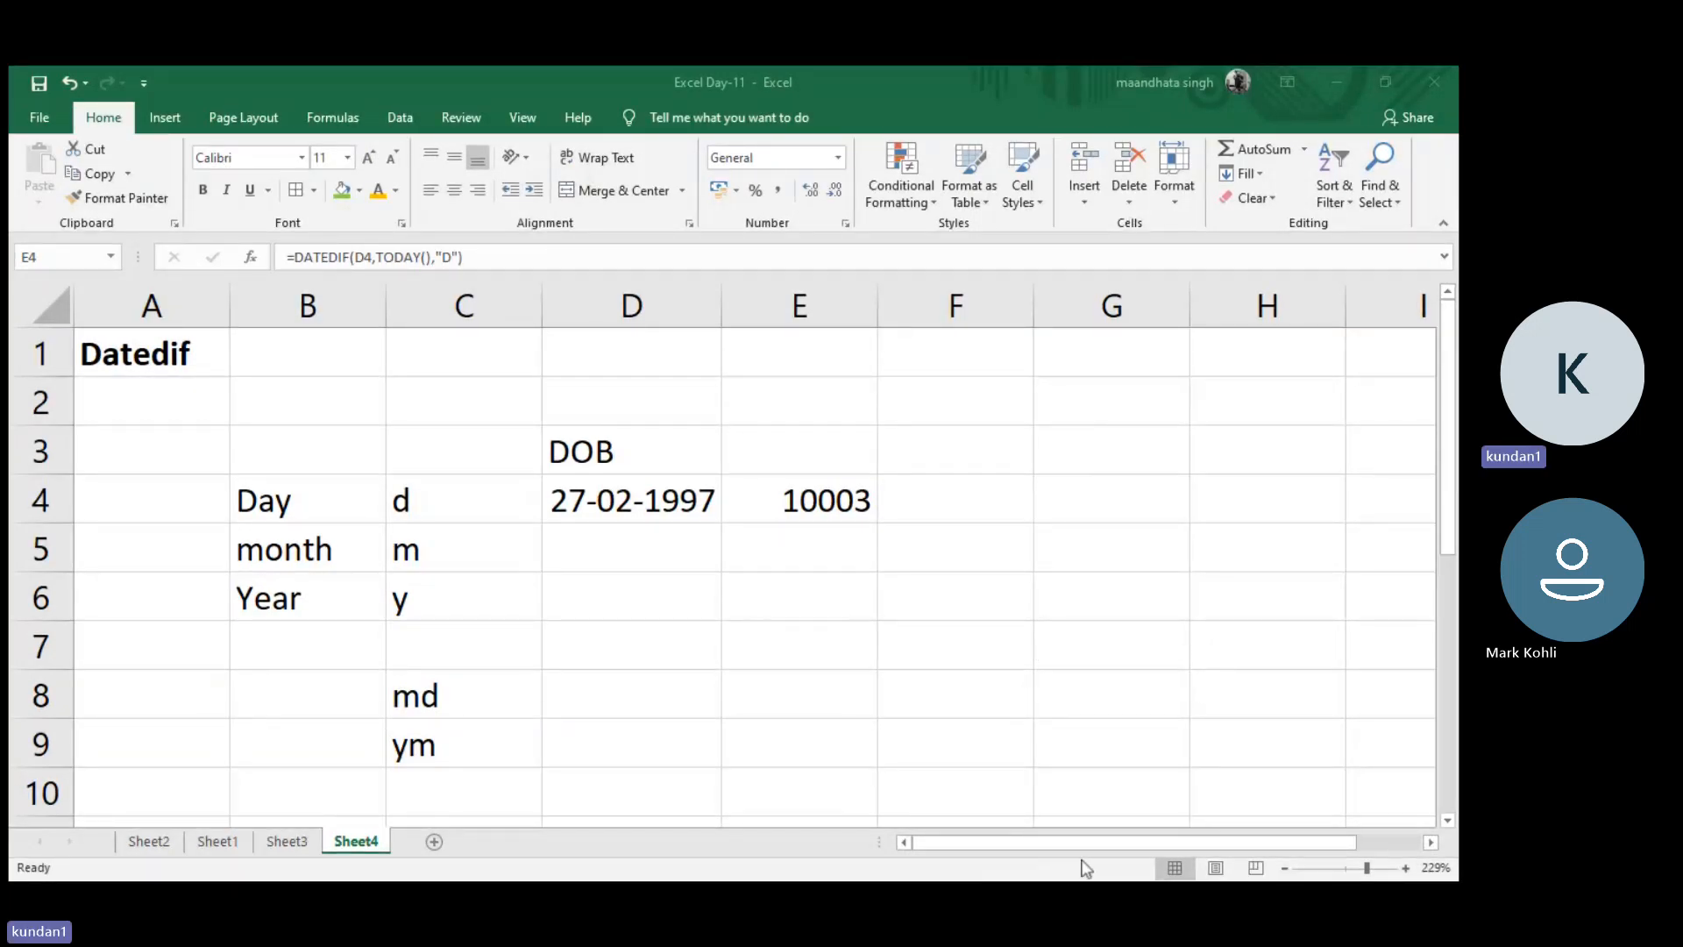
click(1152, 752)
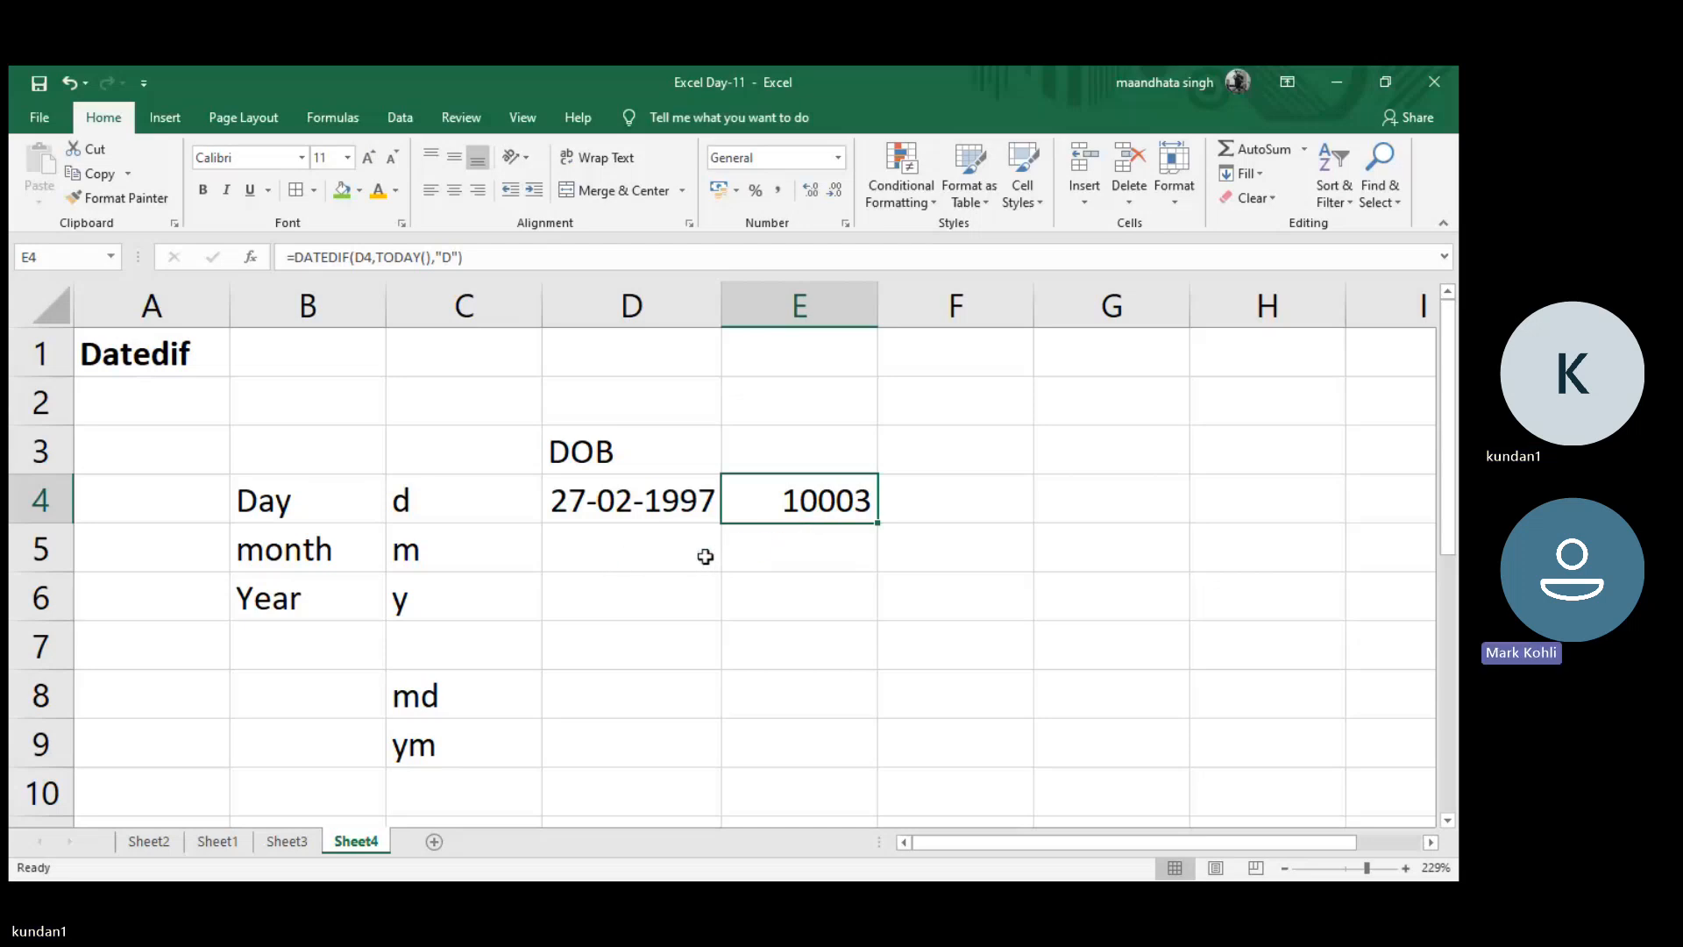
- Move the DOB heading and the date below it from D3:D4 up to D1:D2
click(702, 508)
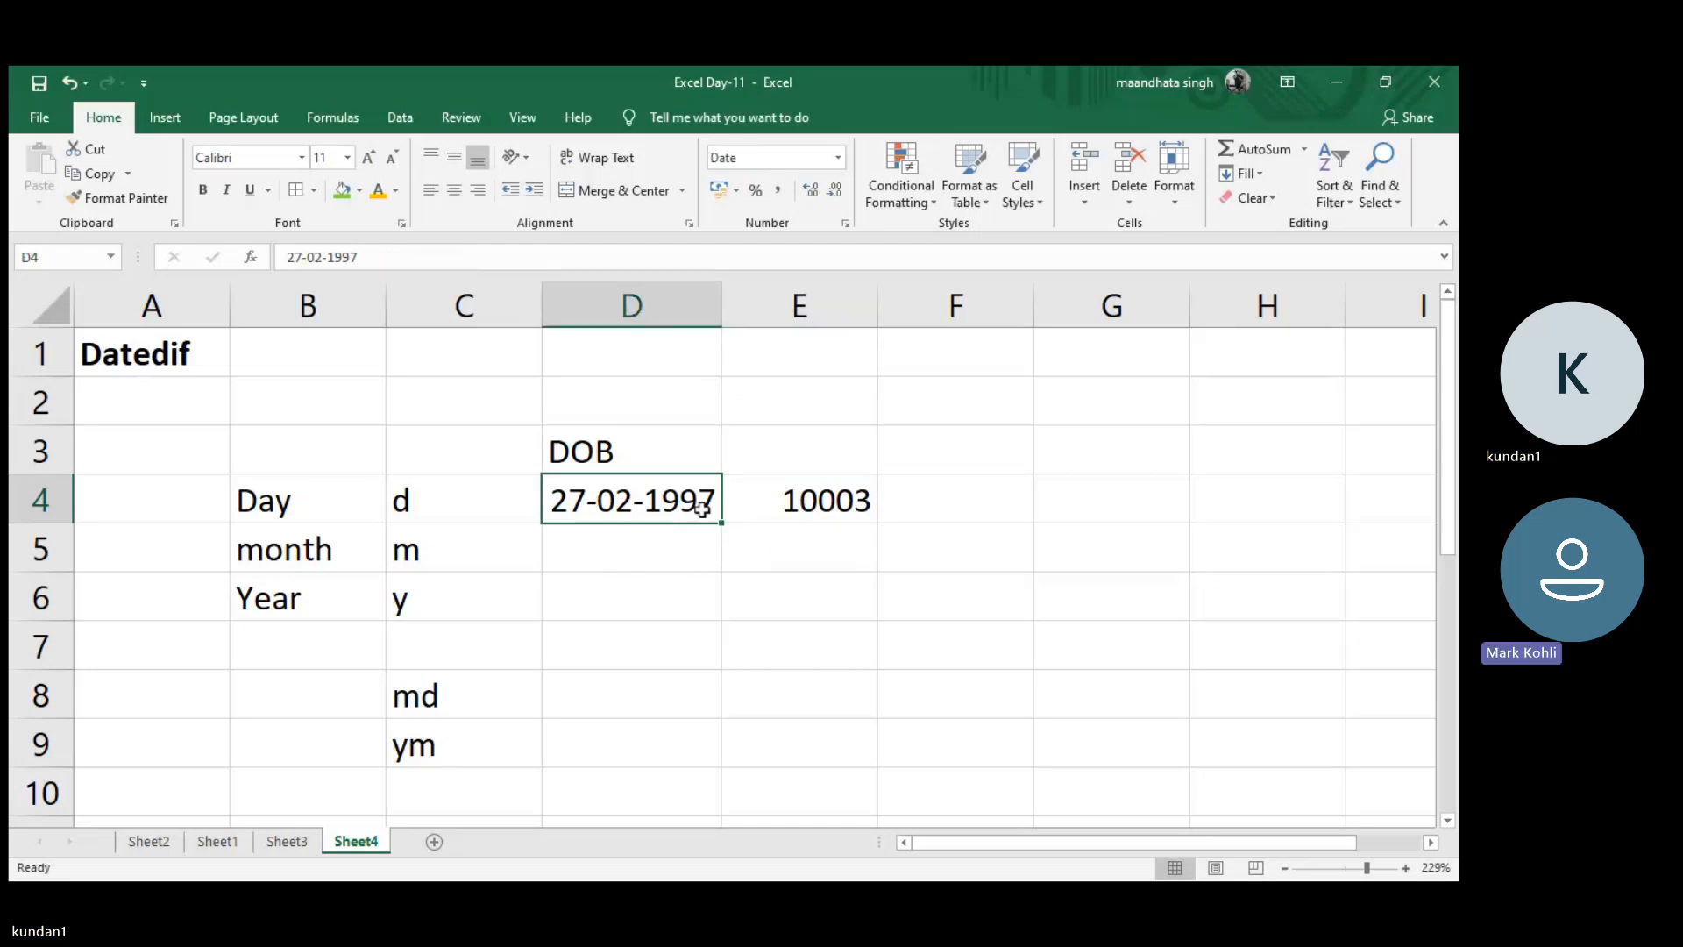
key(ctrl+c)
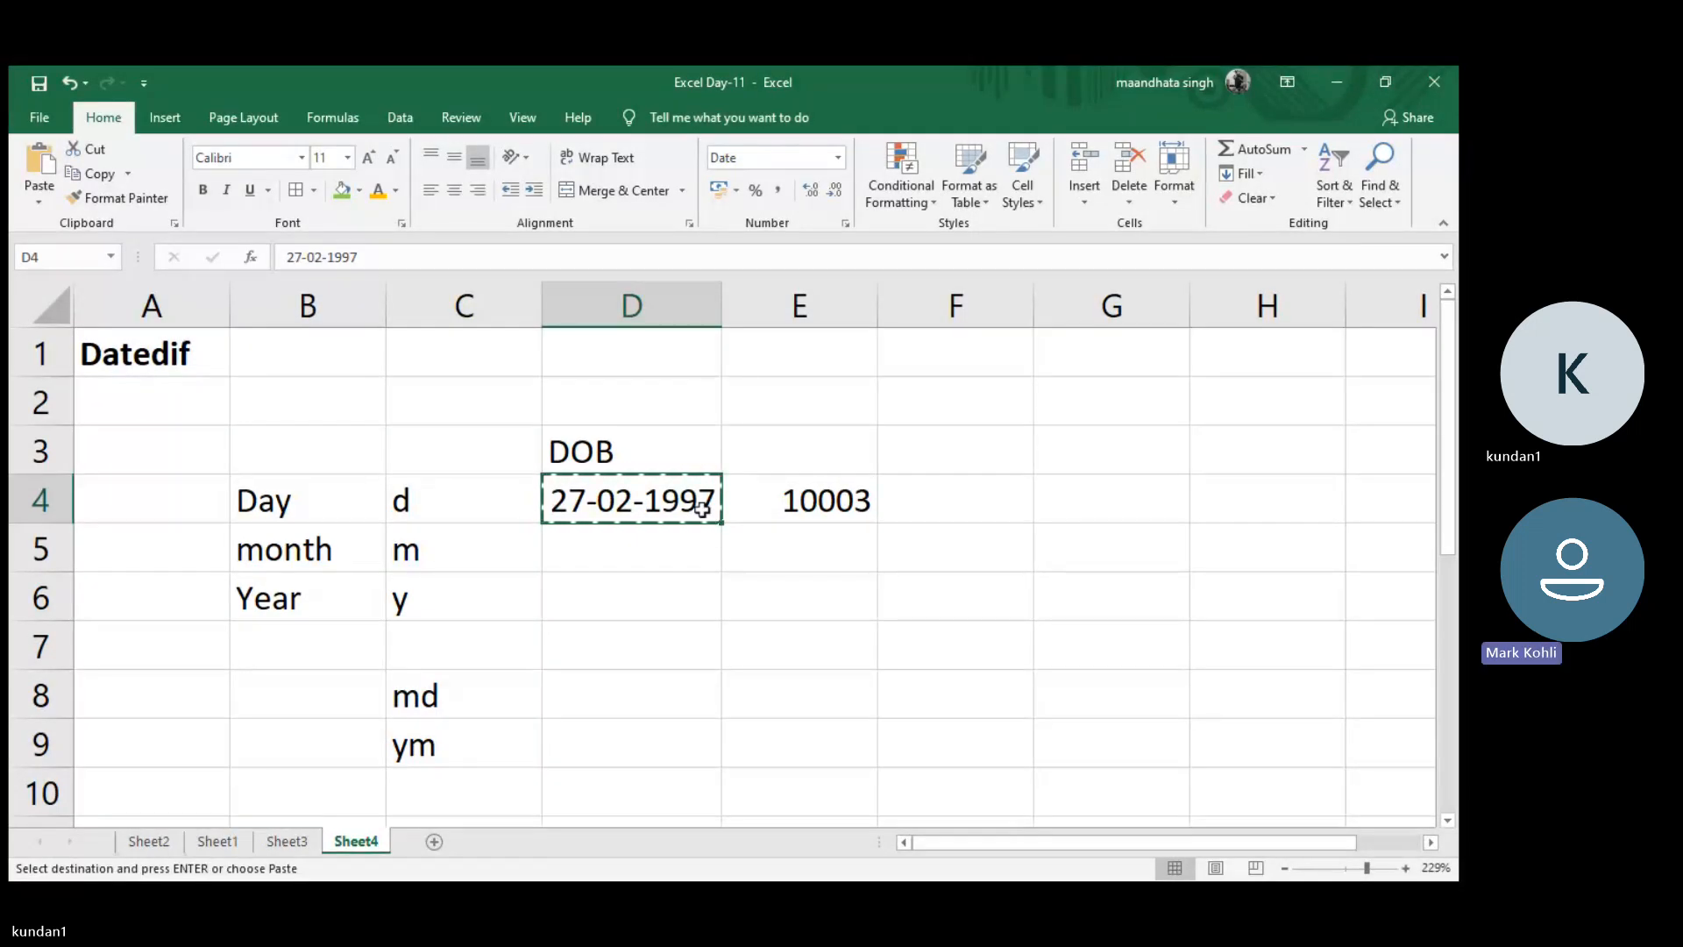
key(Up)
key(shift+Down)
key(ctrl+c)
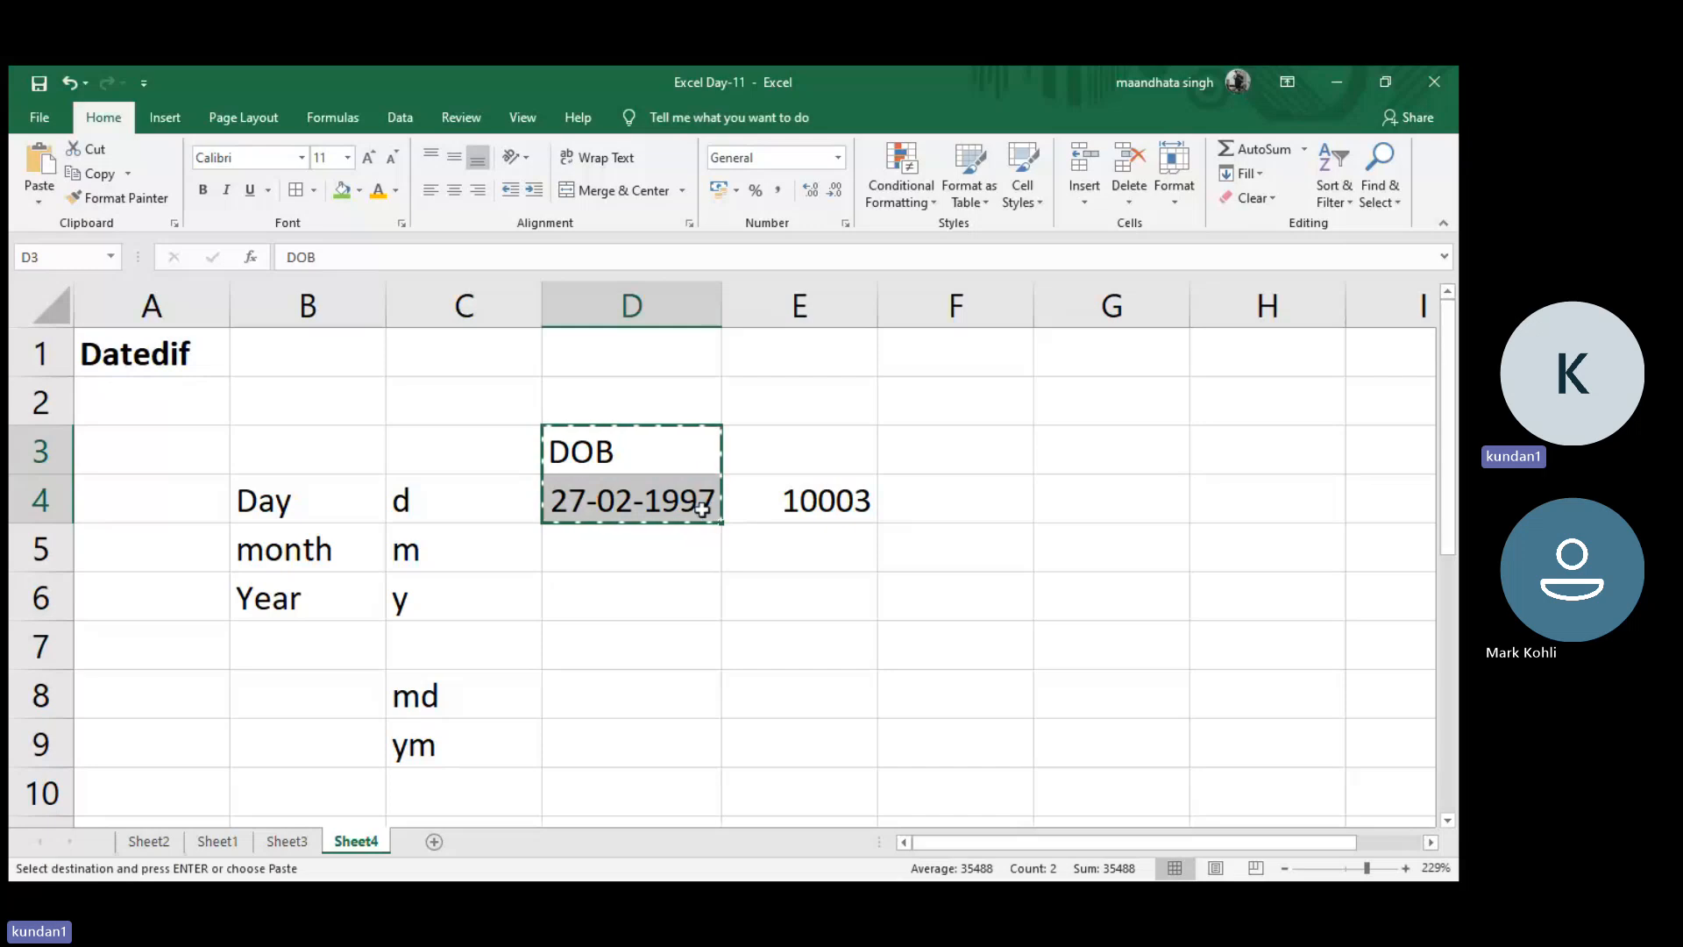
key(Up)
key(Up)
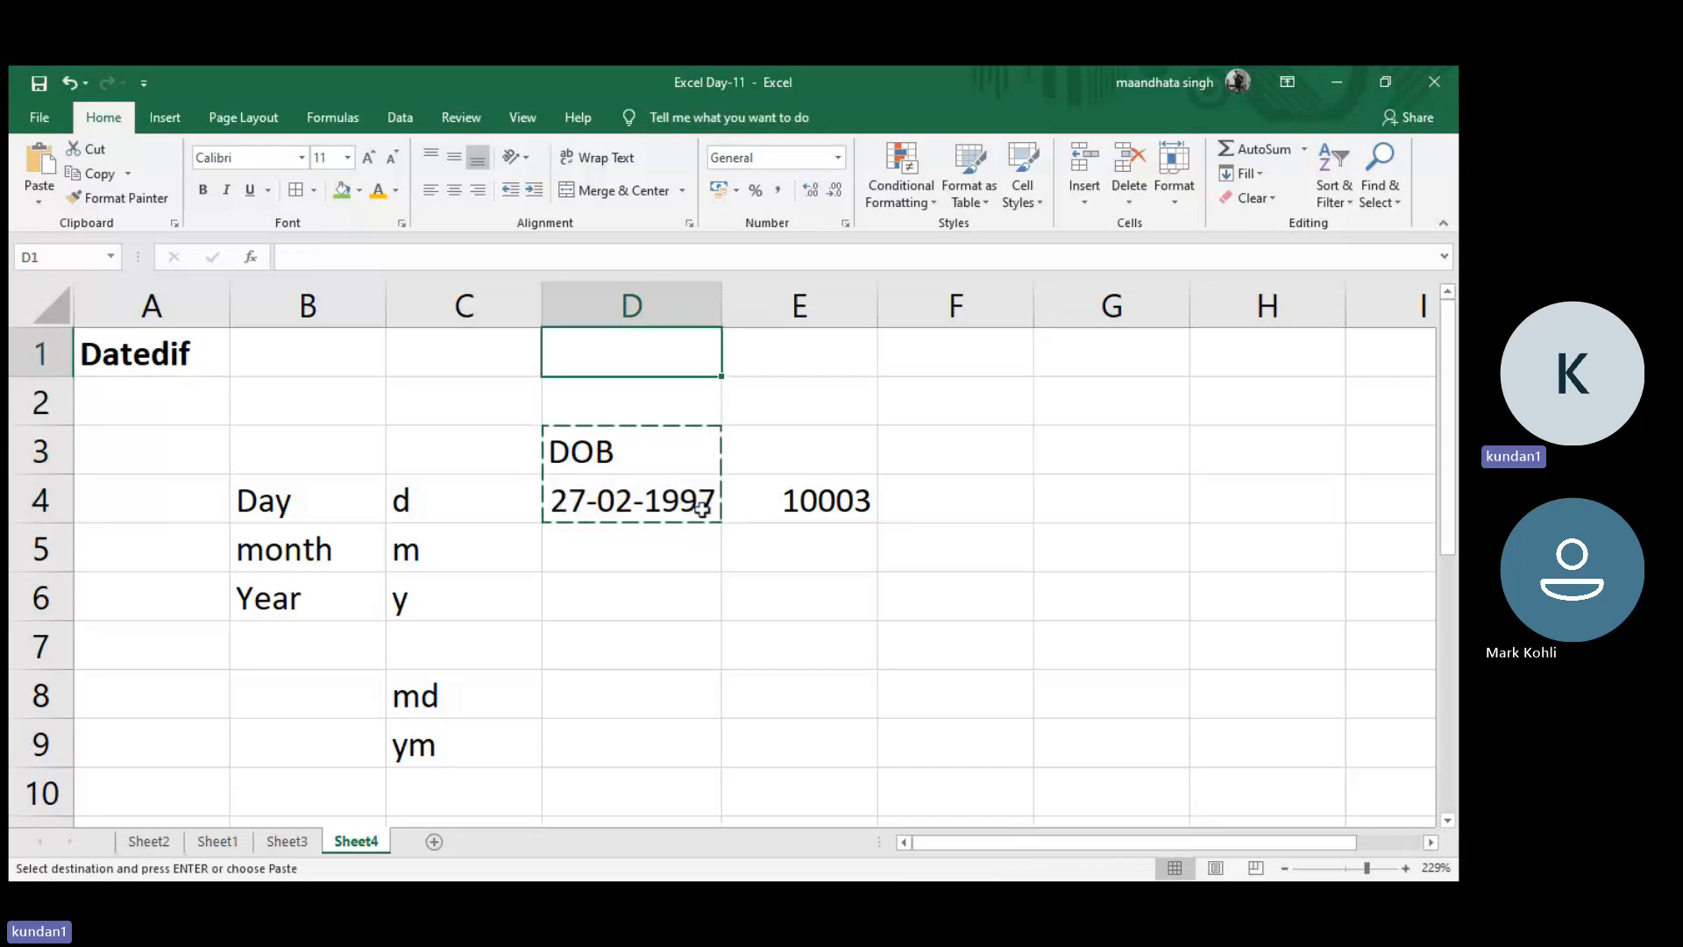
key(Return)
- Clear the DATEDIF formula from cell E4
click(702, 509)
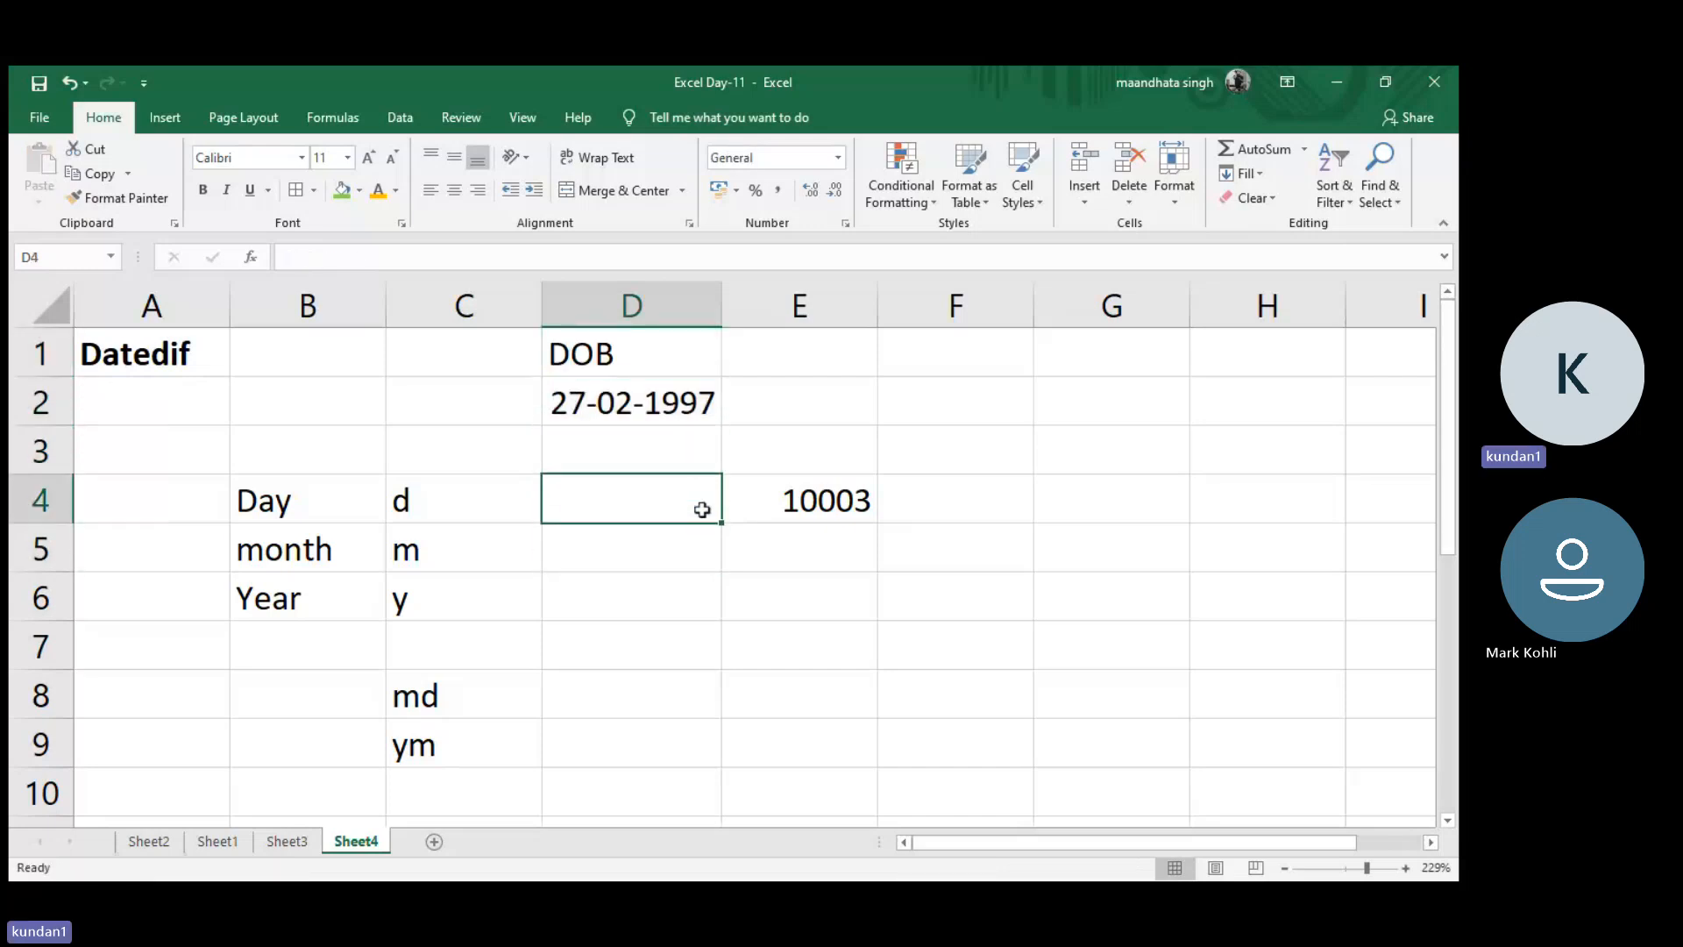
key(Right)
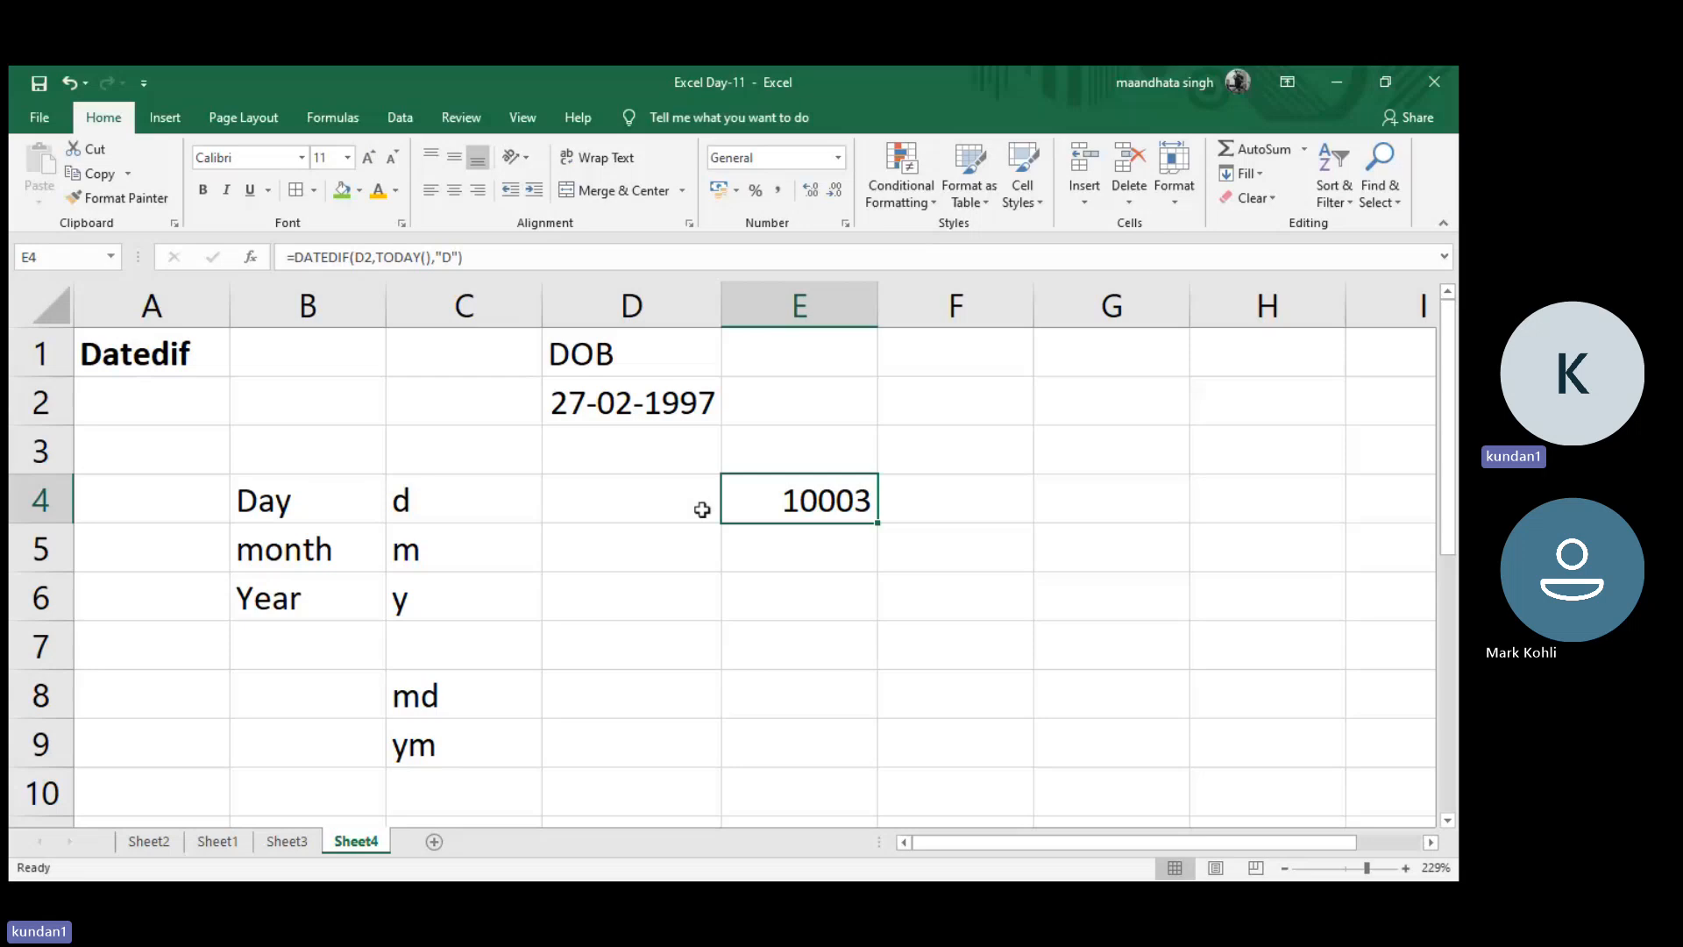
key(Delete)
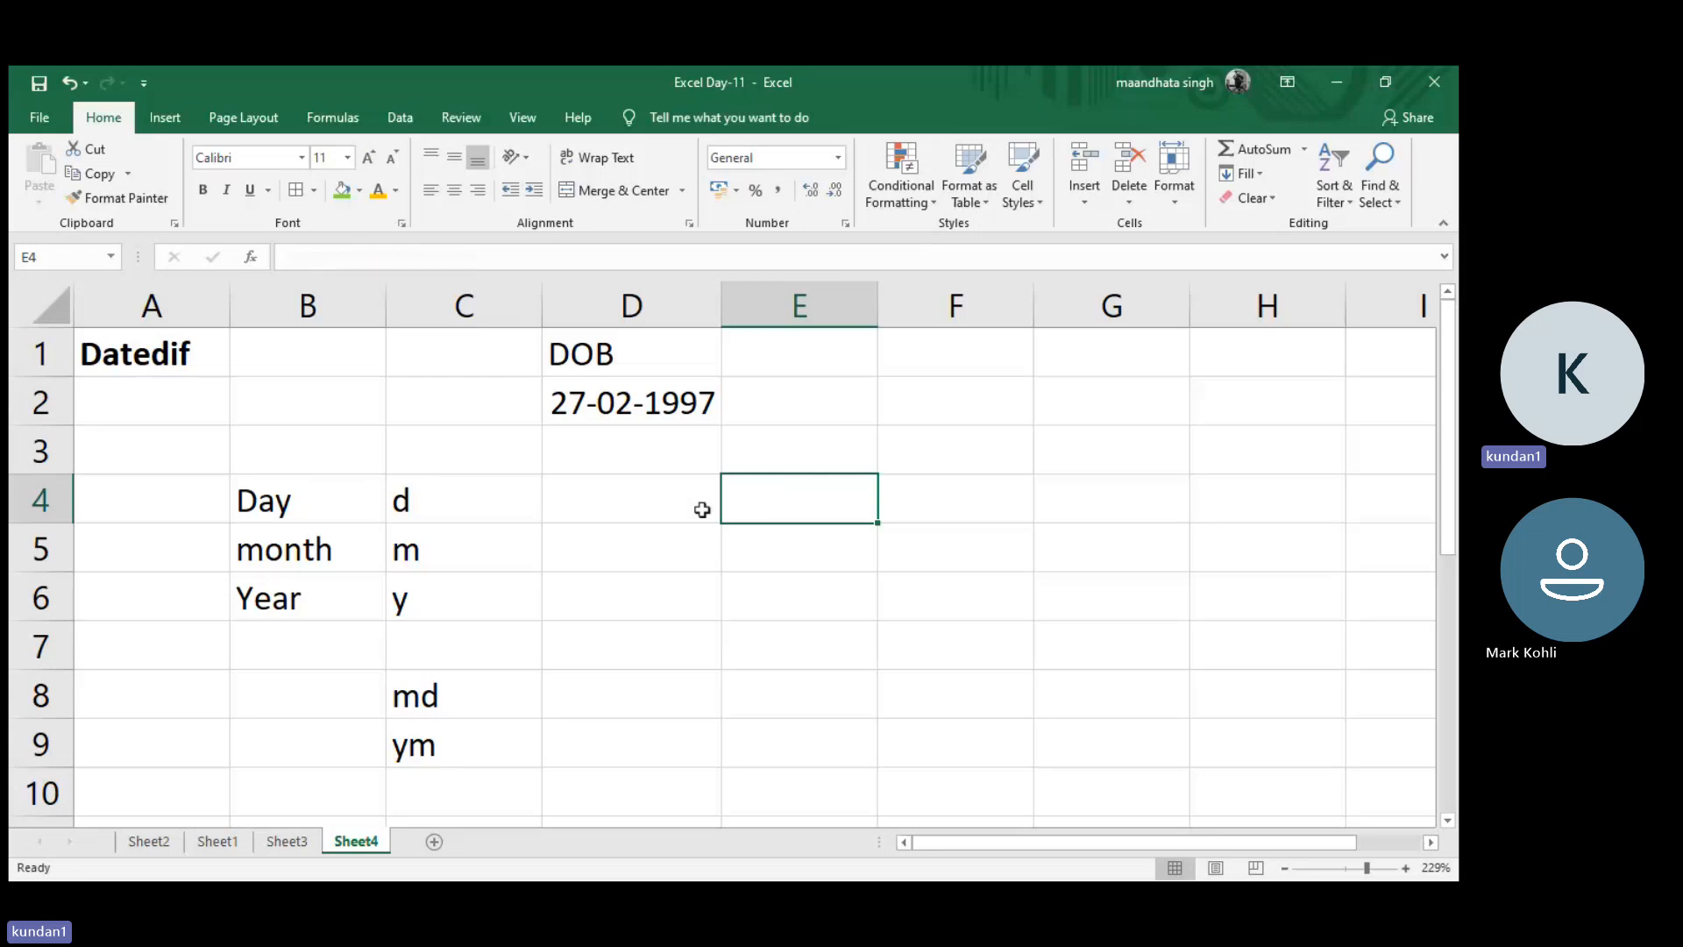
- Enter =DATEDIF(D2,TODAY(),C4) in D4, taking the unit from the d code cell
key(Left)
text(=datef)
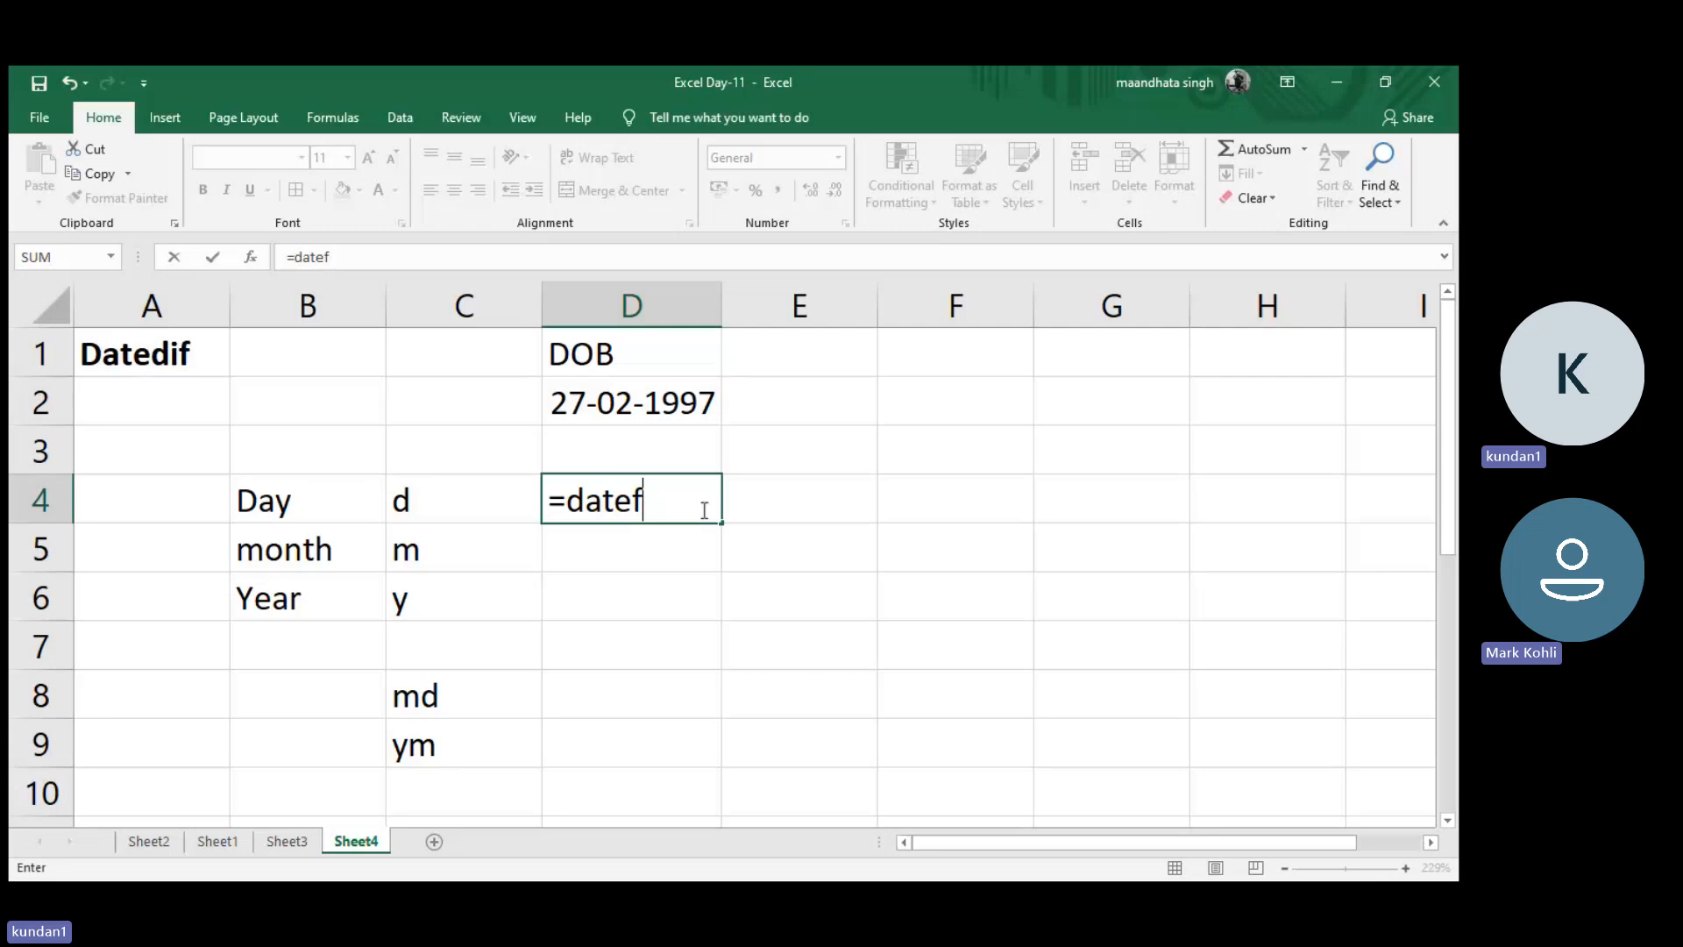
key(BackSpace)
text(dif()
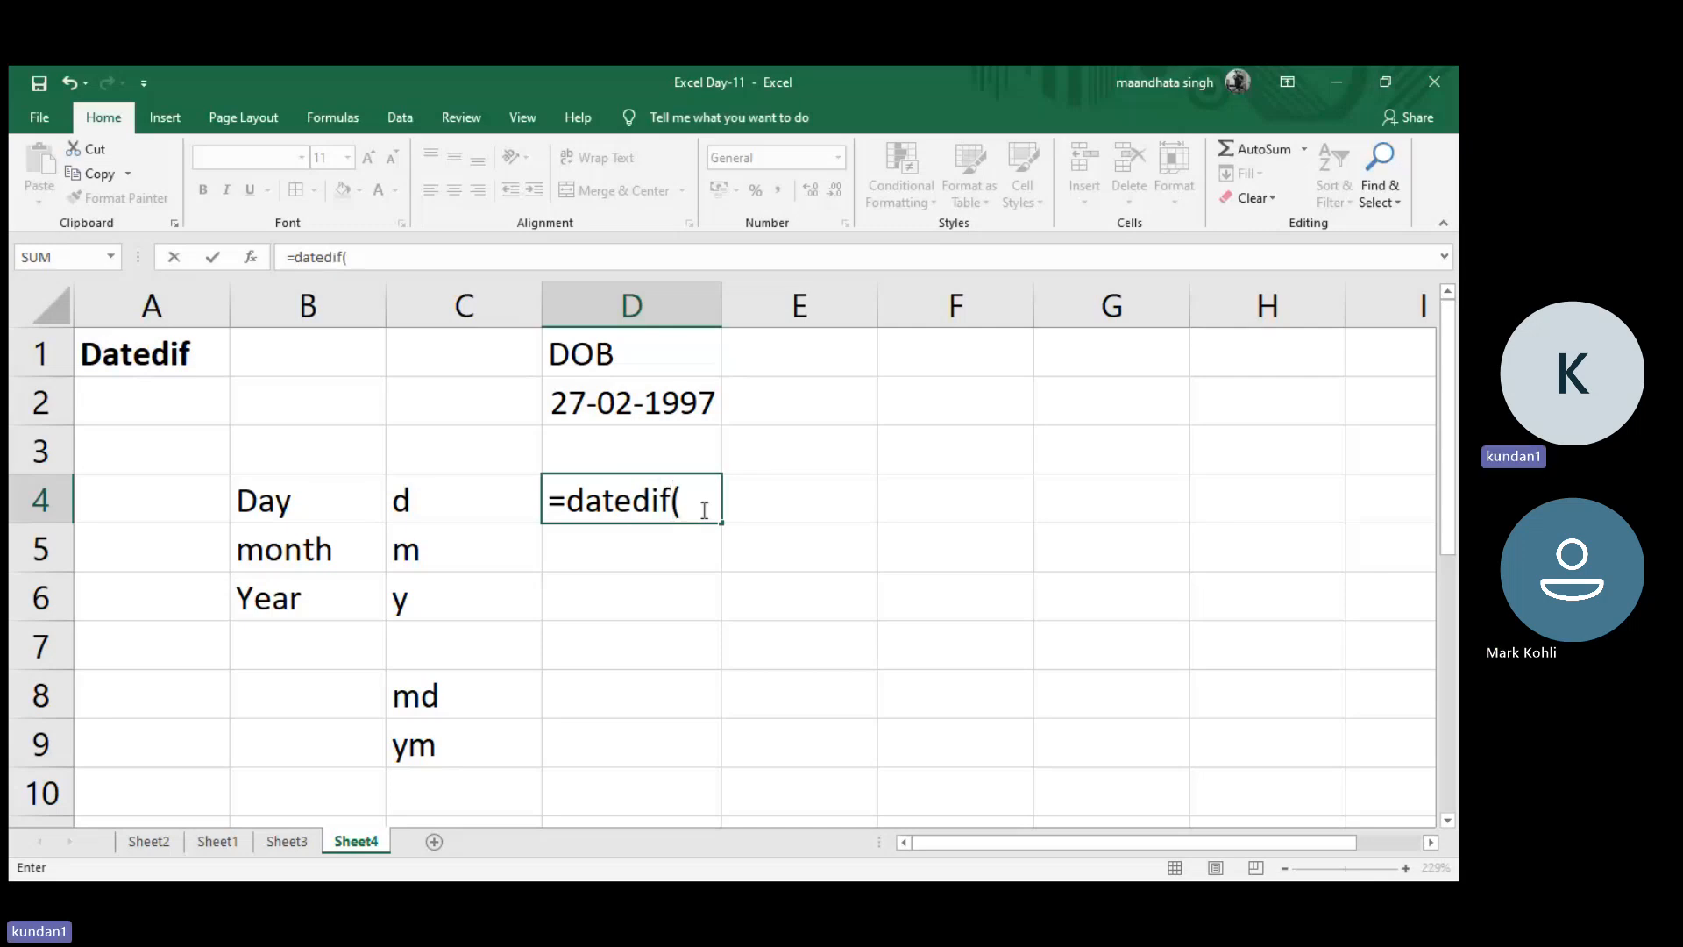
click(666, 403)
text(,)
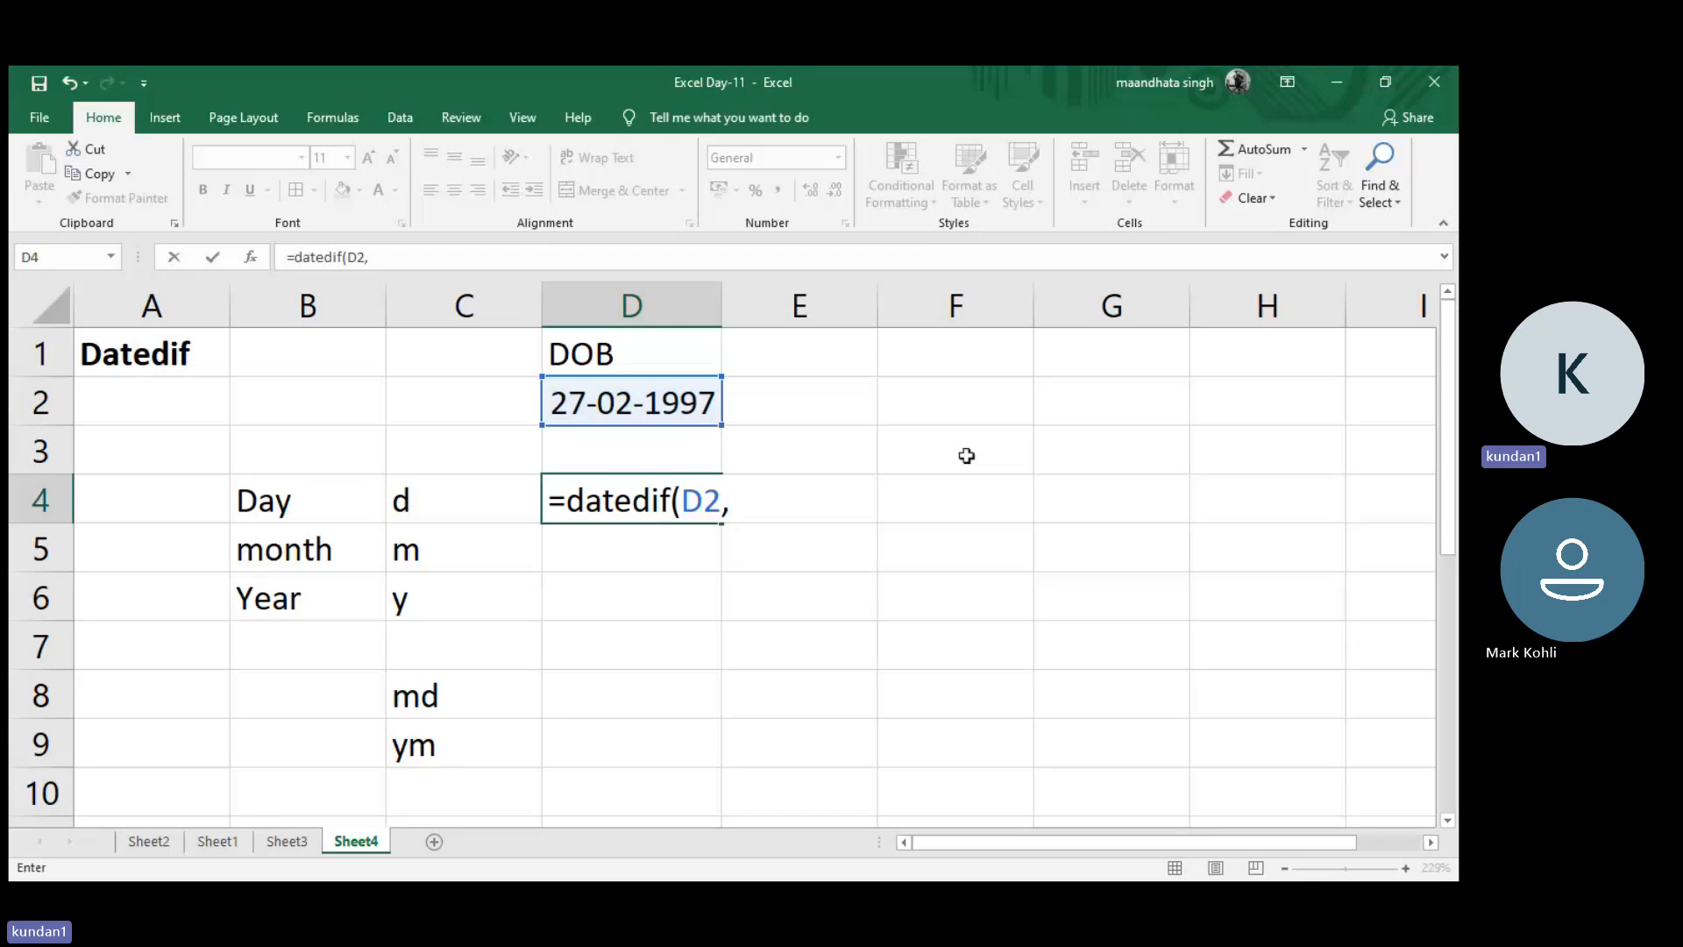
text(to)
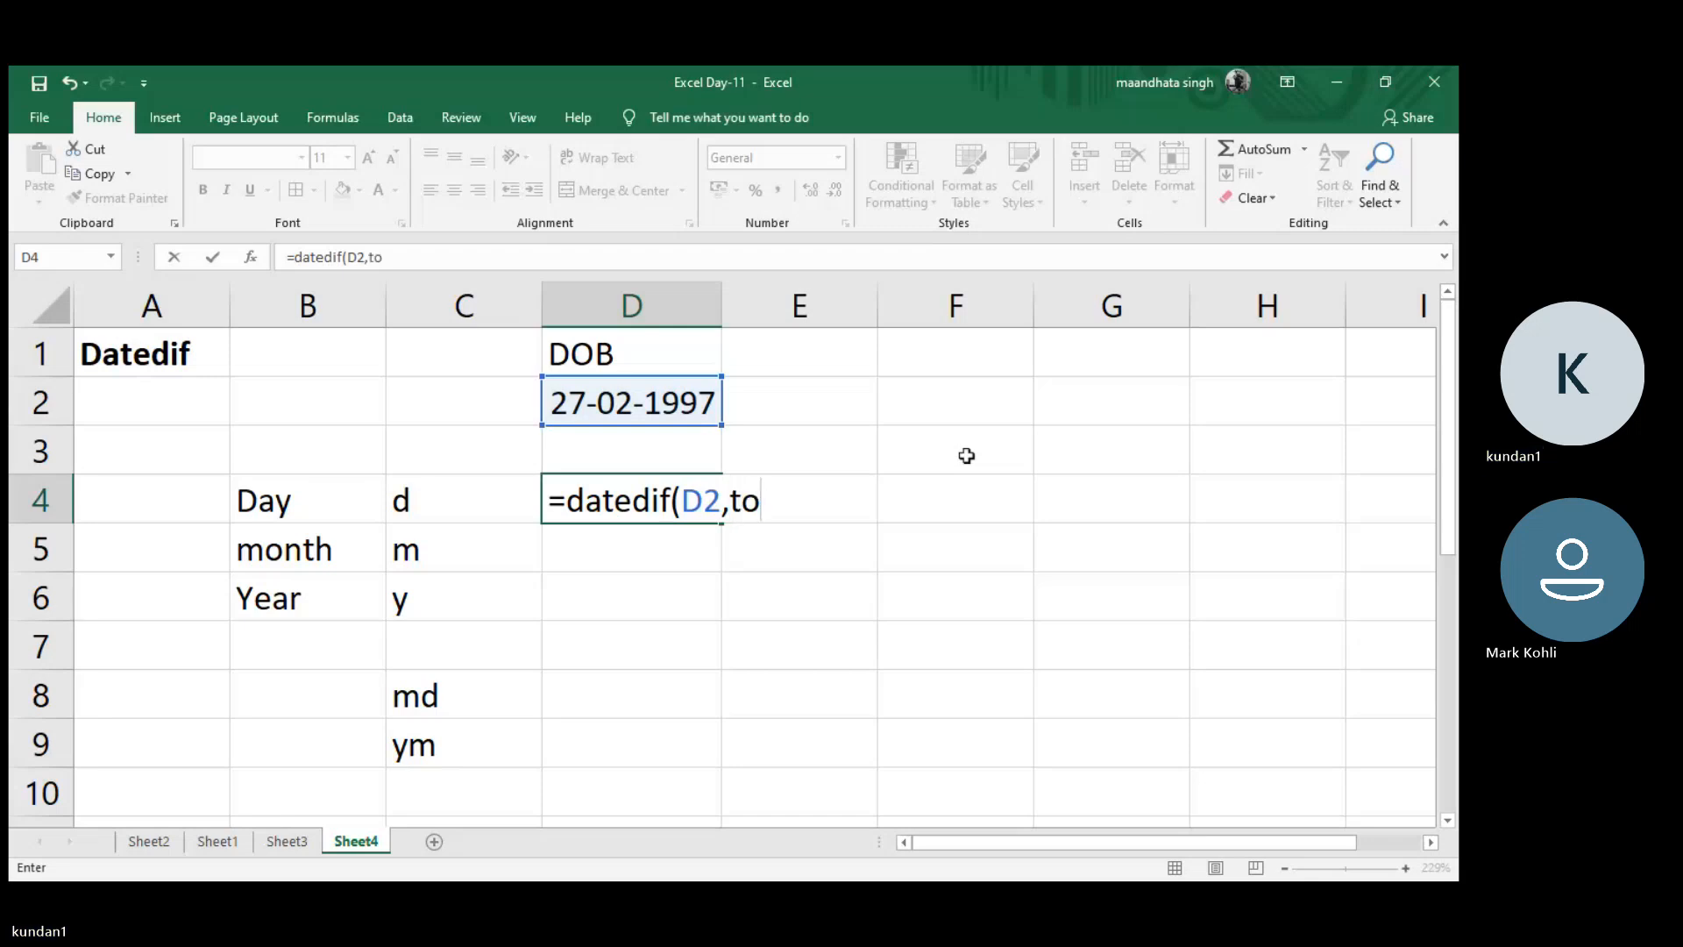
text(day())
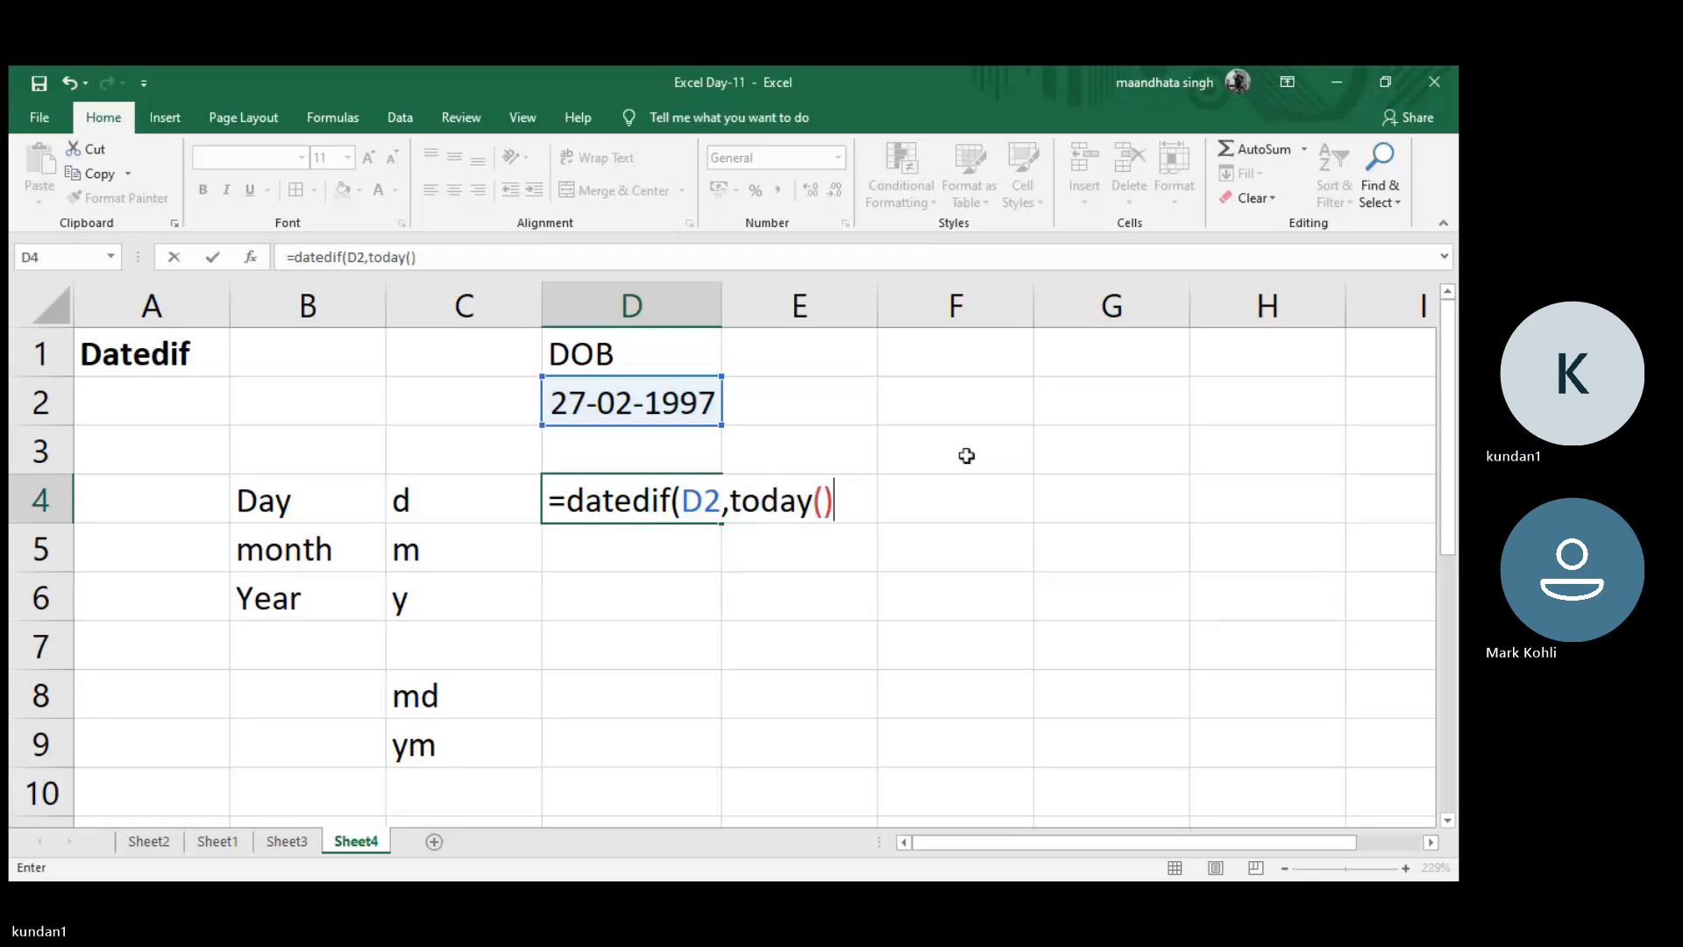
text(,)
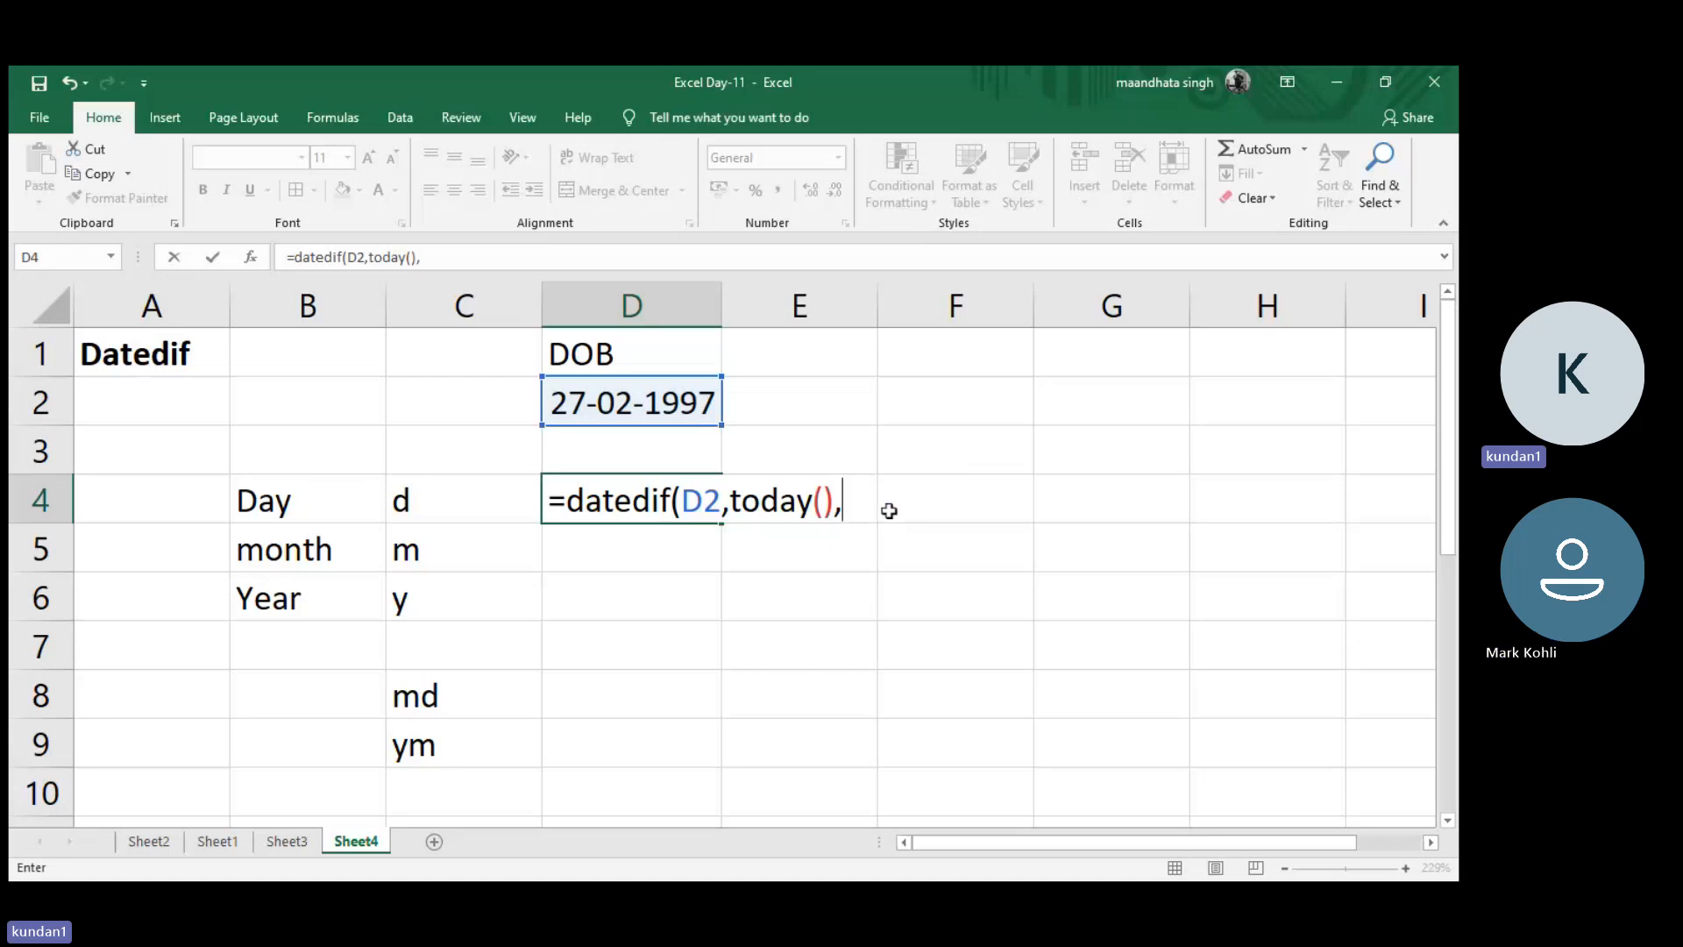
text(")
text(d)
key(BackSpace)
key(BackSpace)
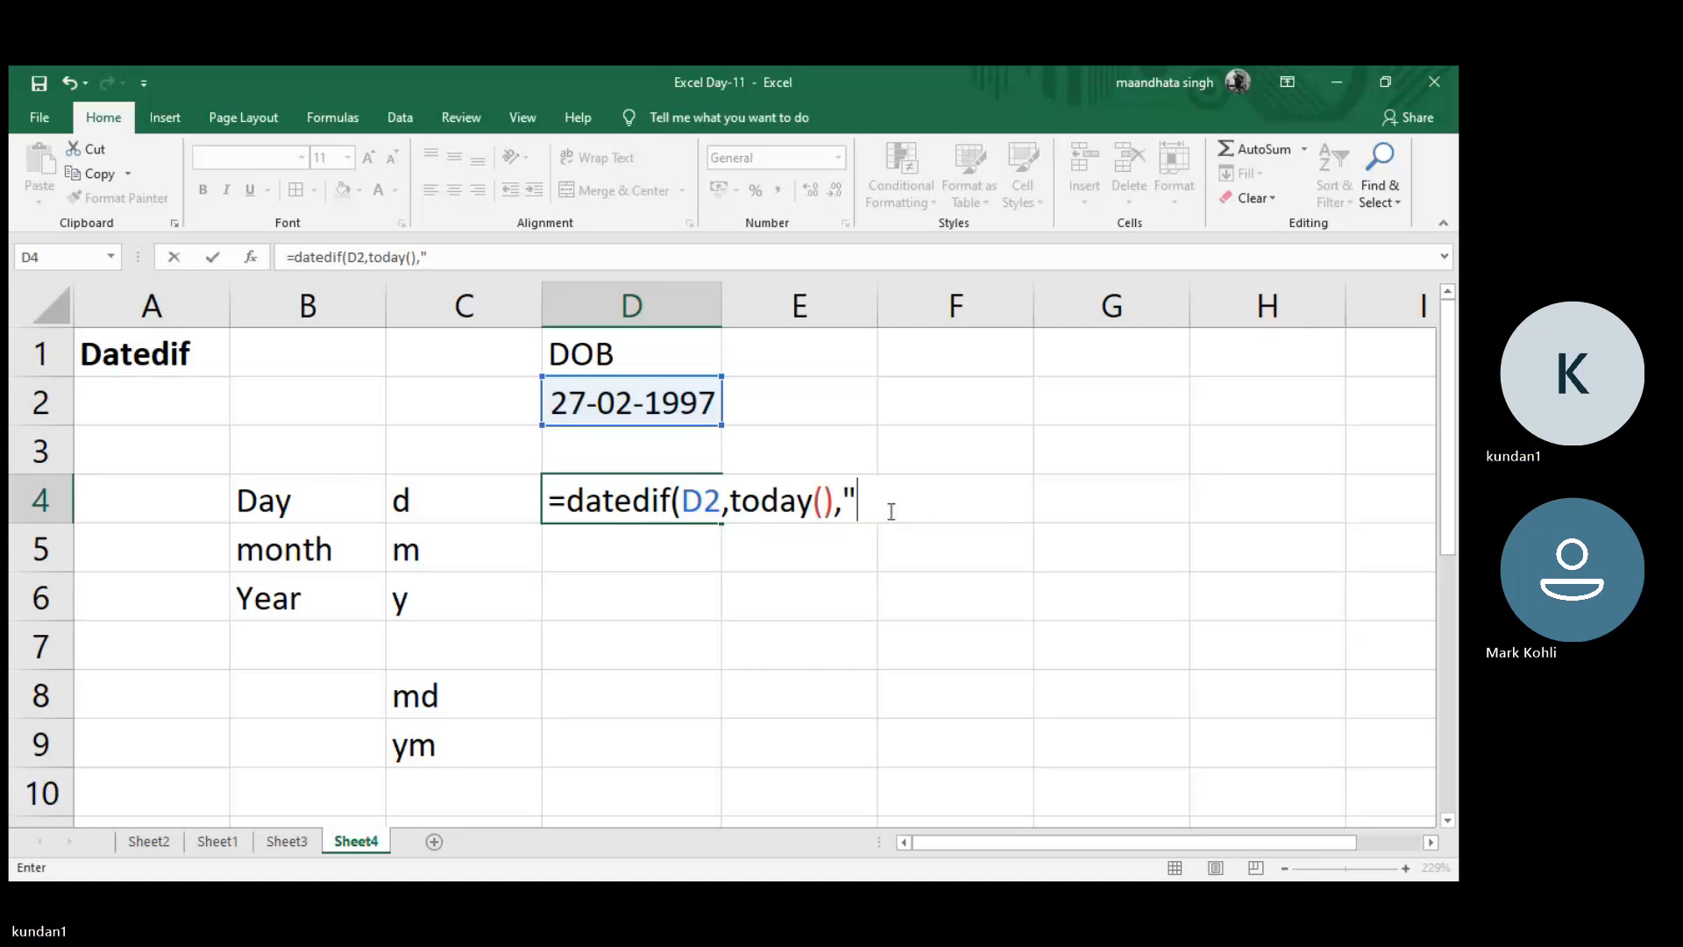
click(477, 502)
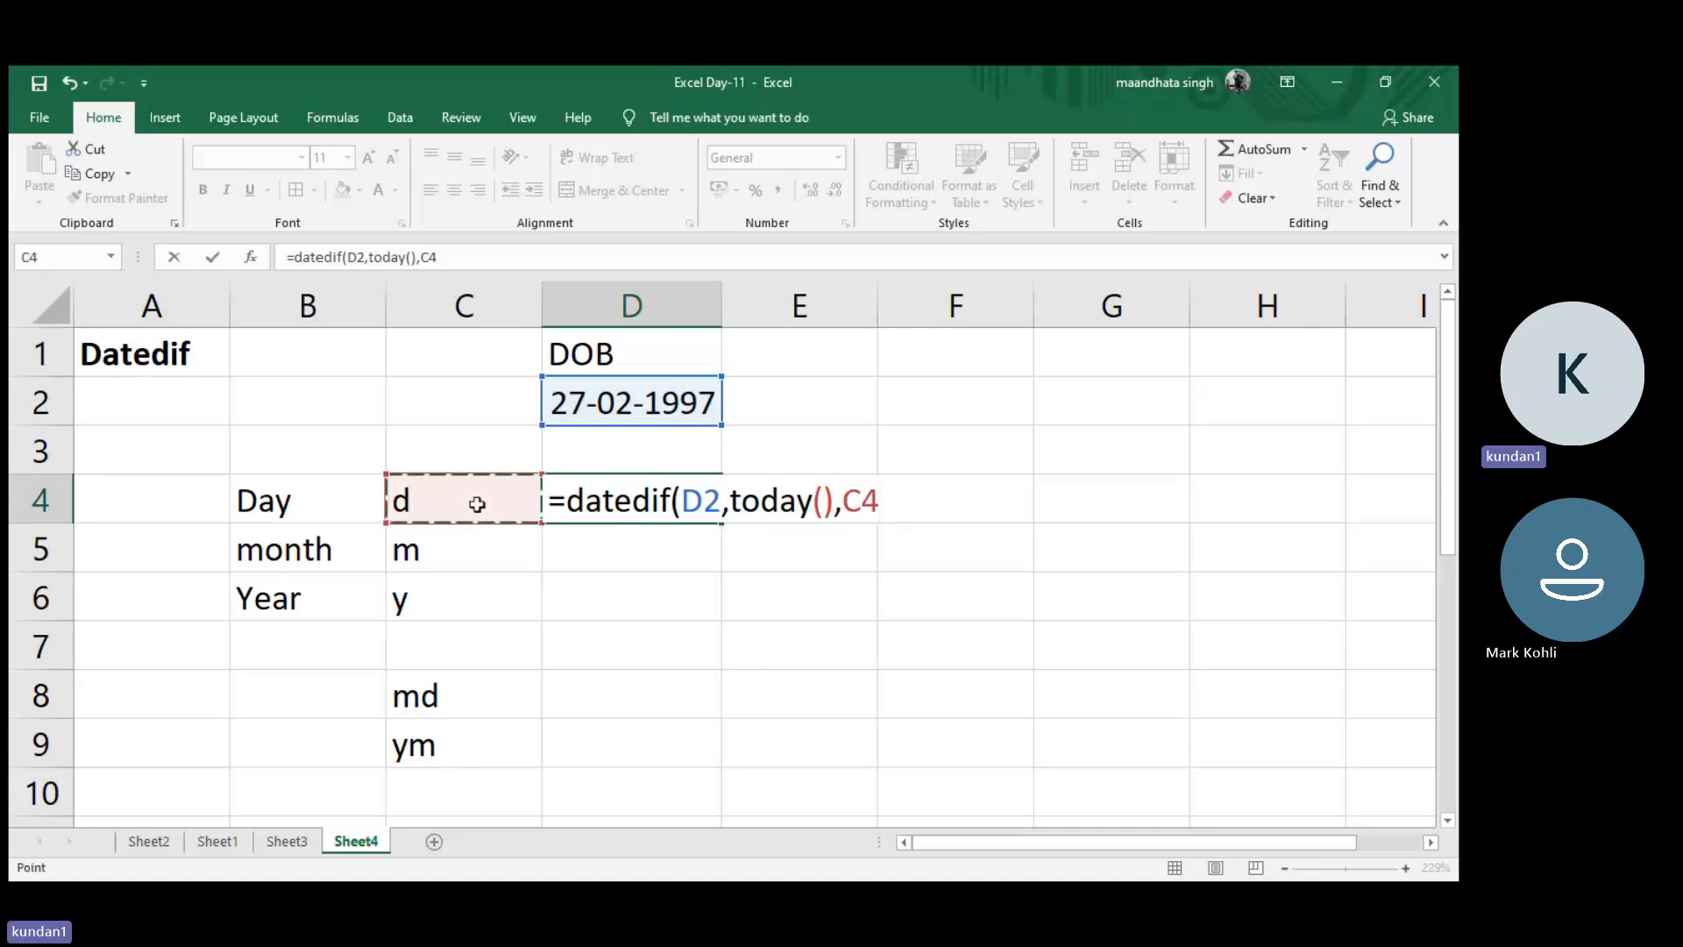
text())
key(Return)
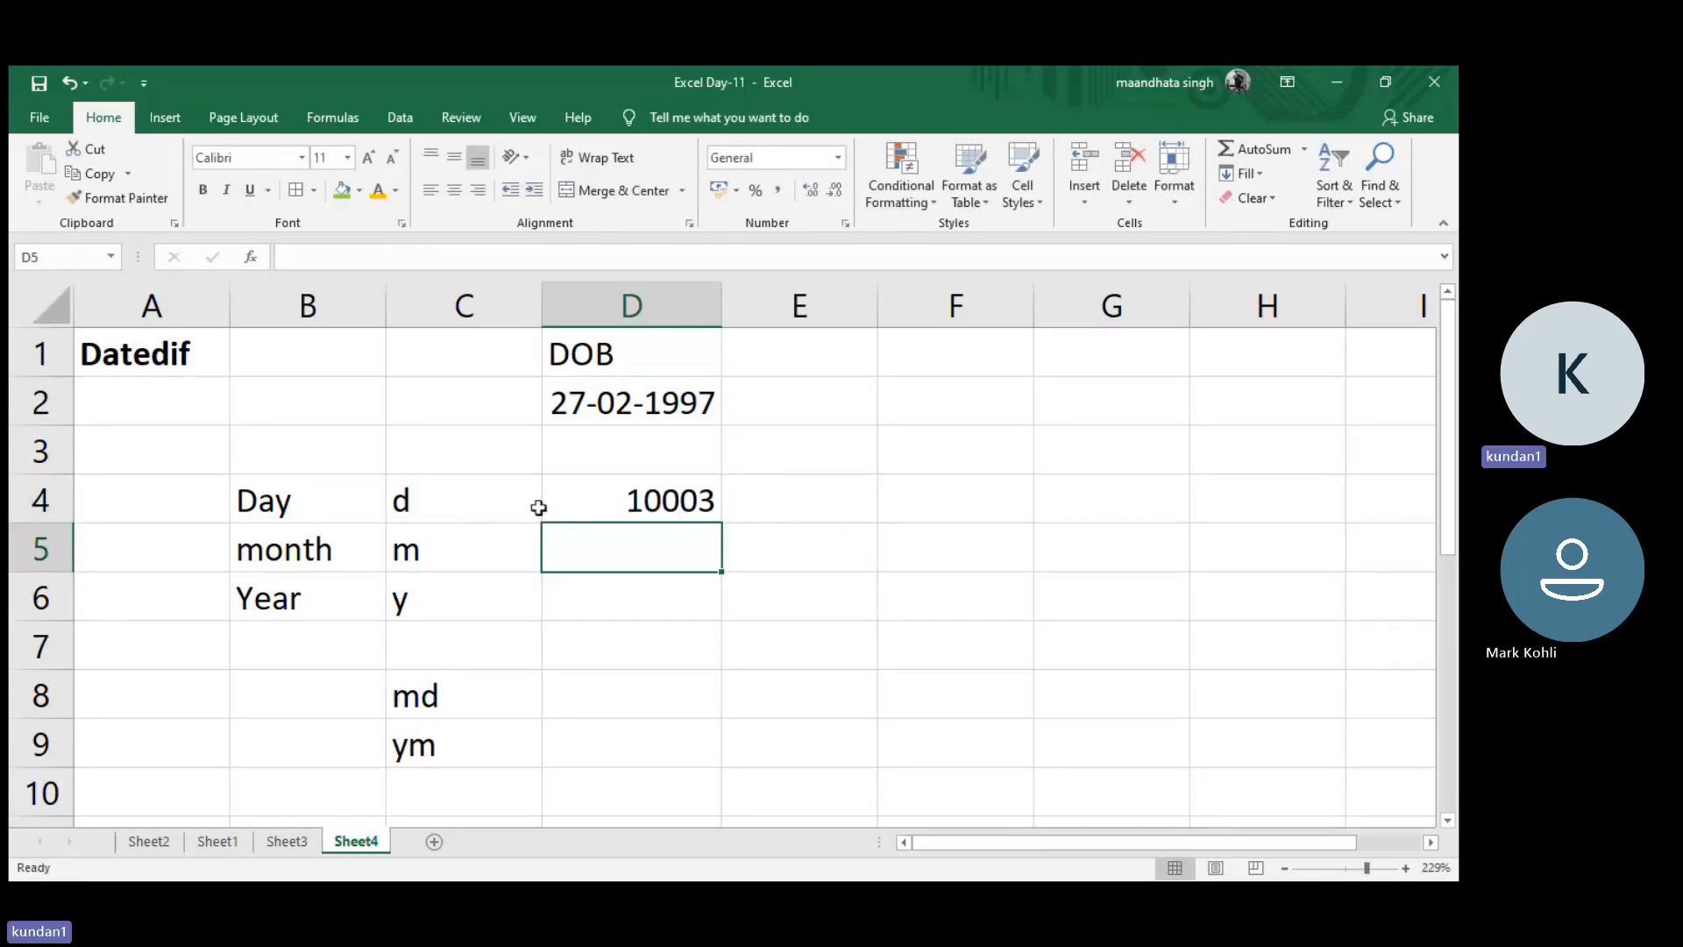
- Show the D4 formula as text by inserting a space before its equals sign
click(568, 503)
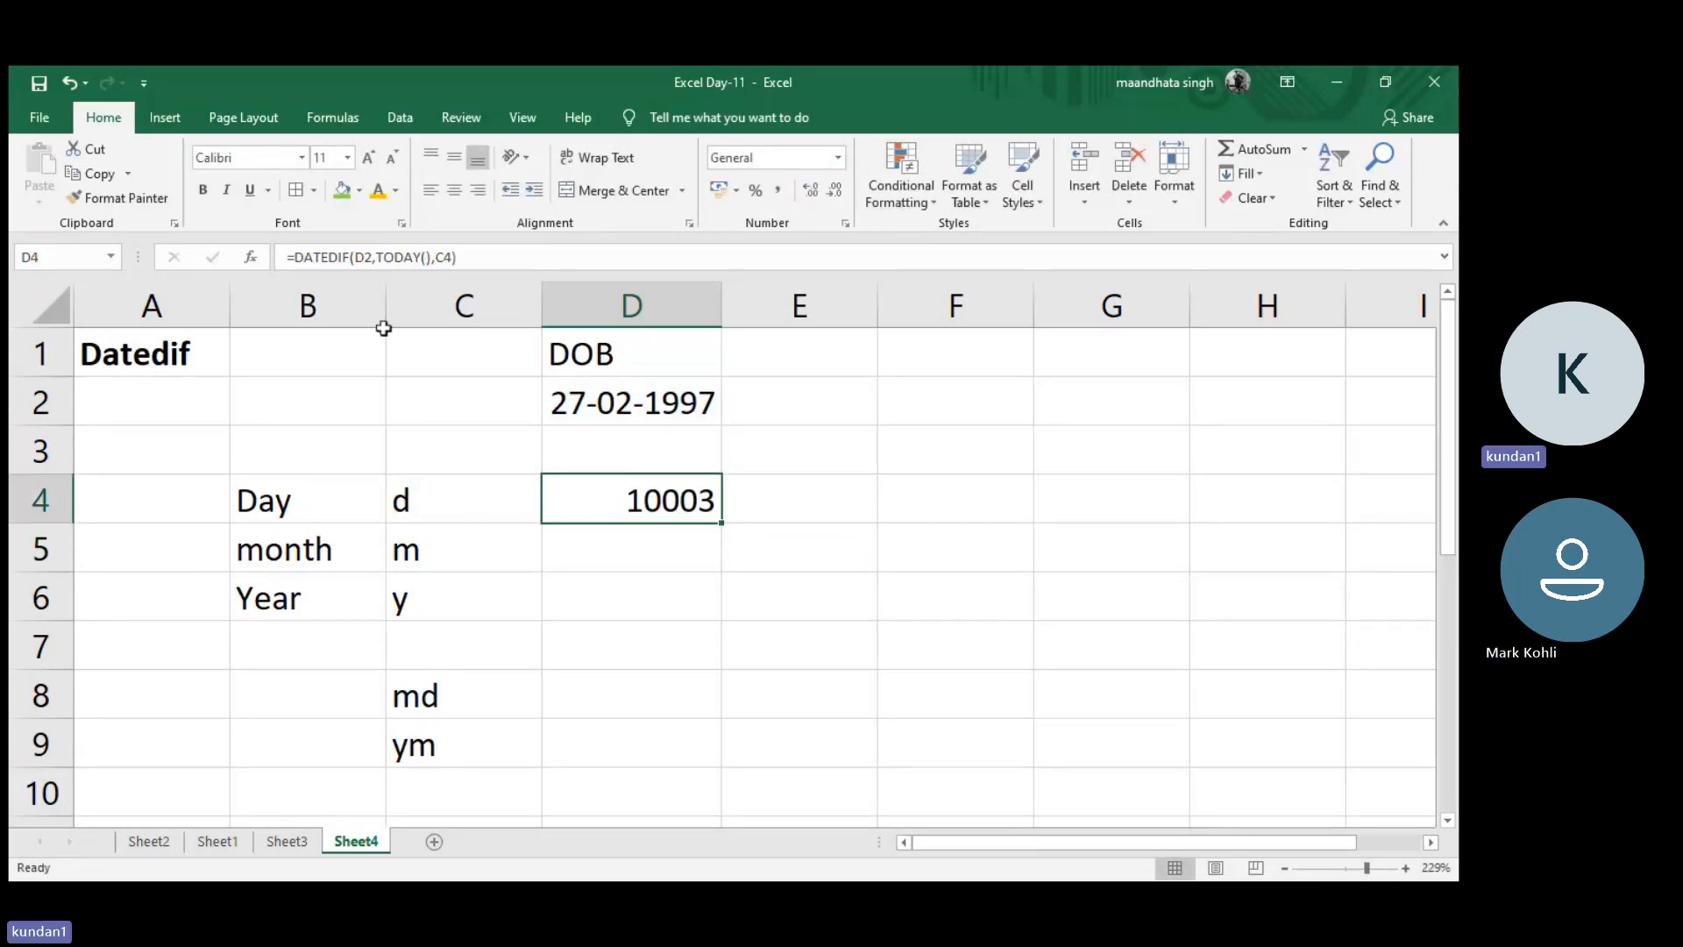
click(286, 256)
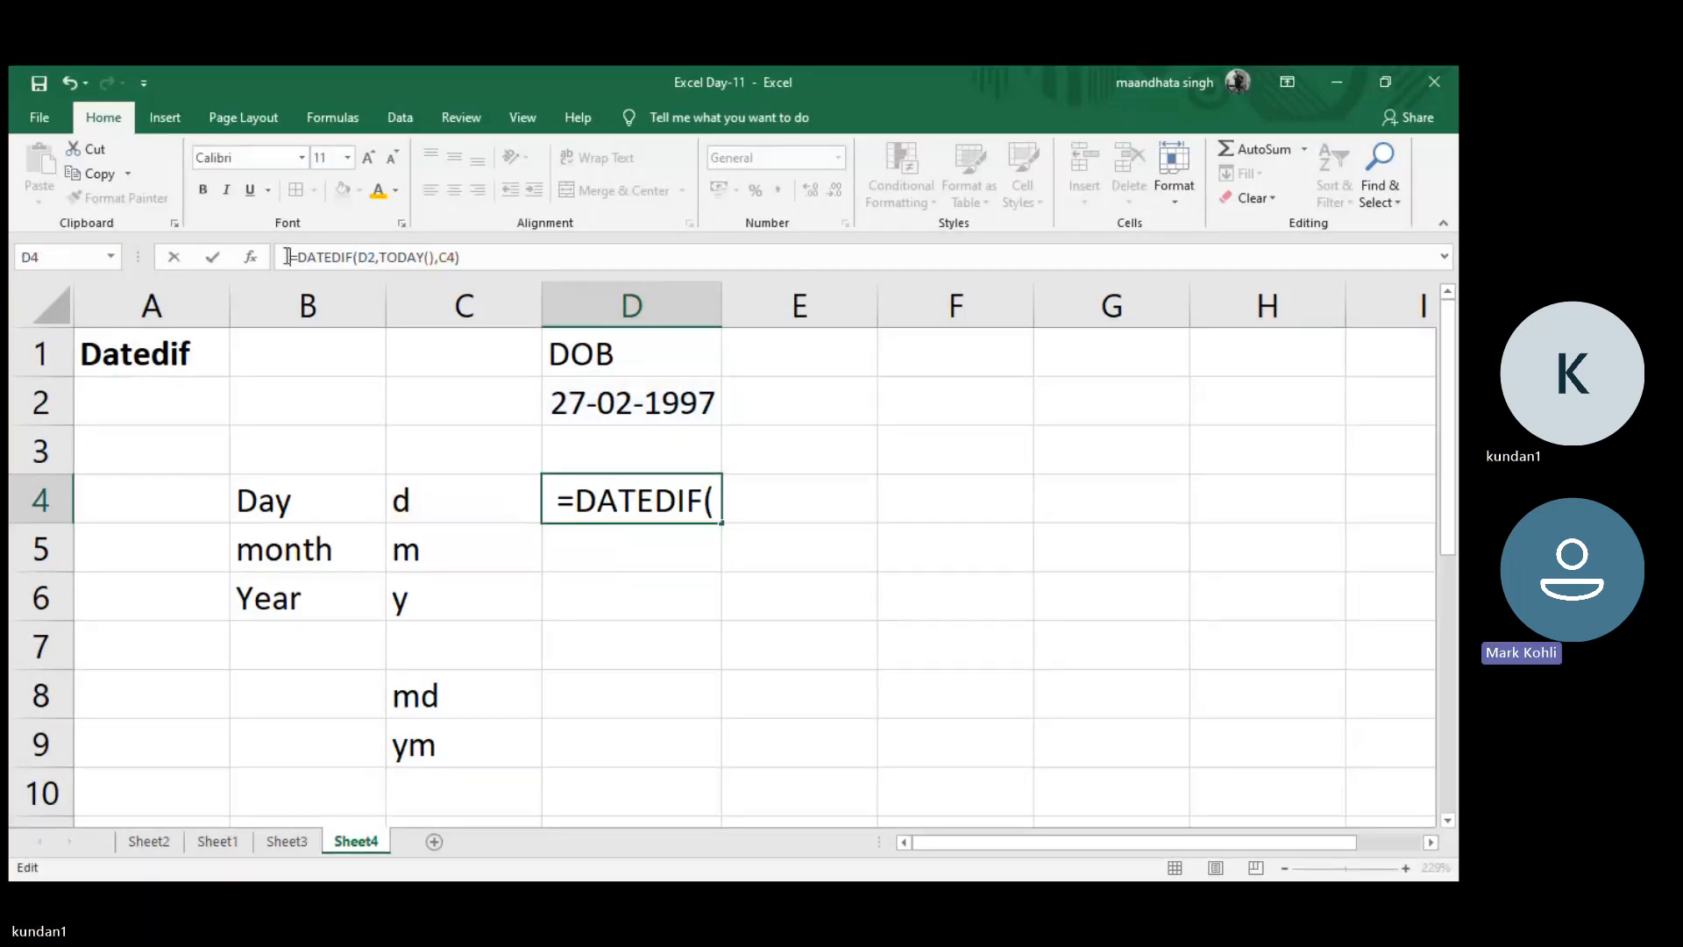
key(Return)
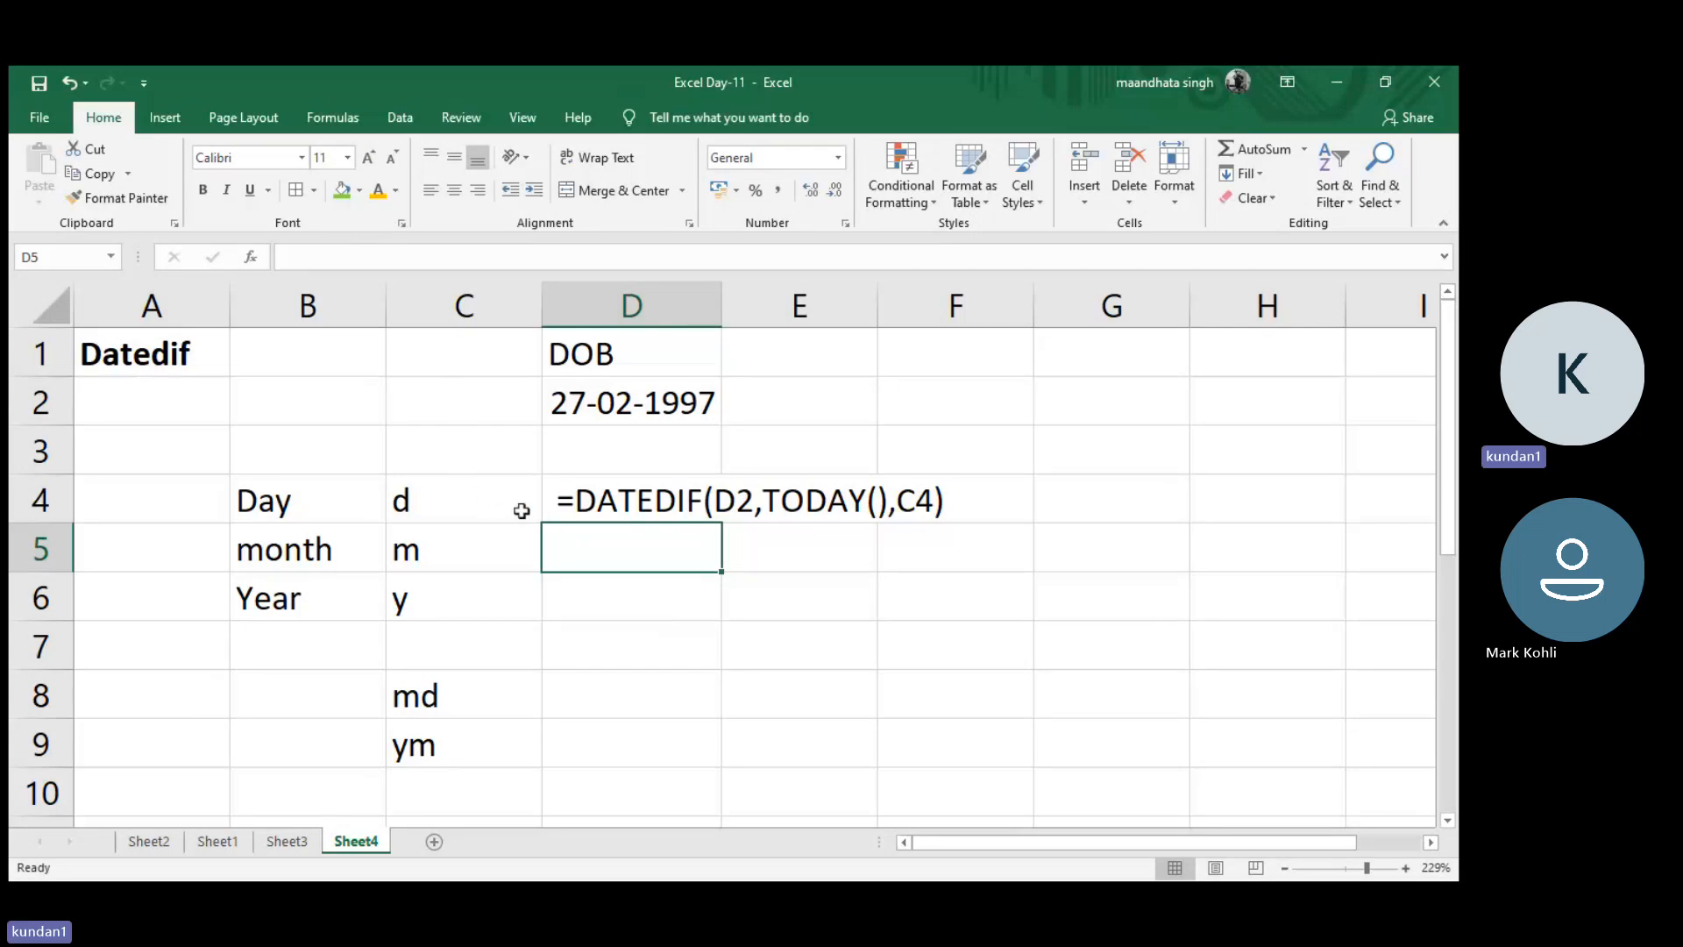
- Remove the leading space from the D4 entry so the formula calculates again
click(561, 497)
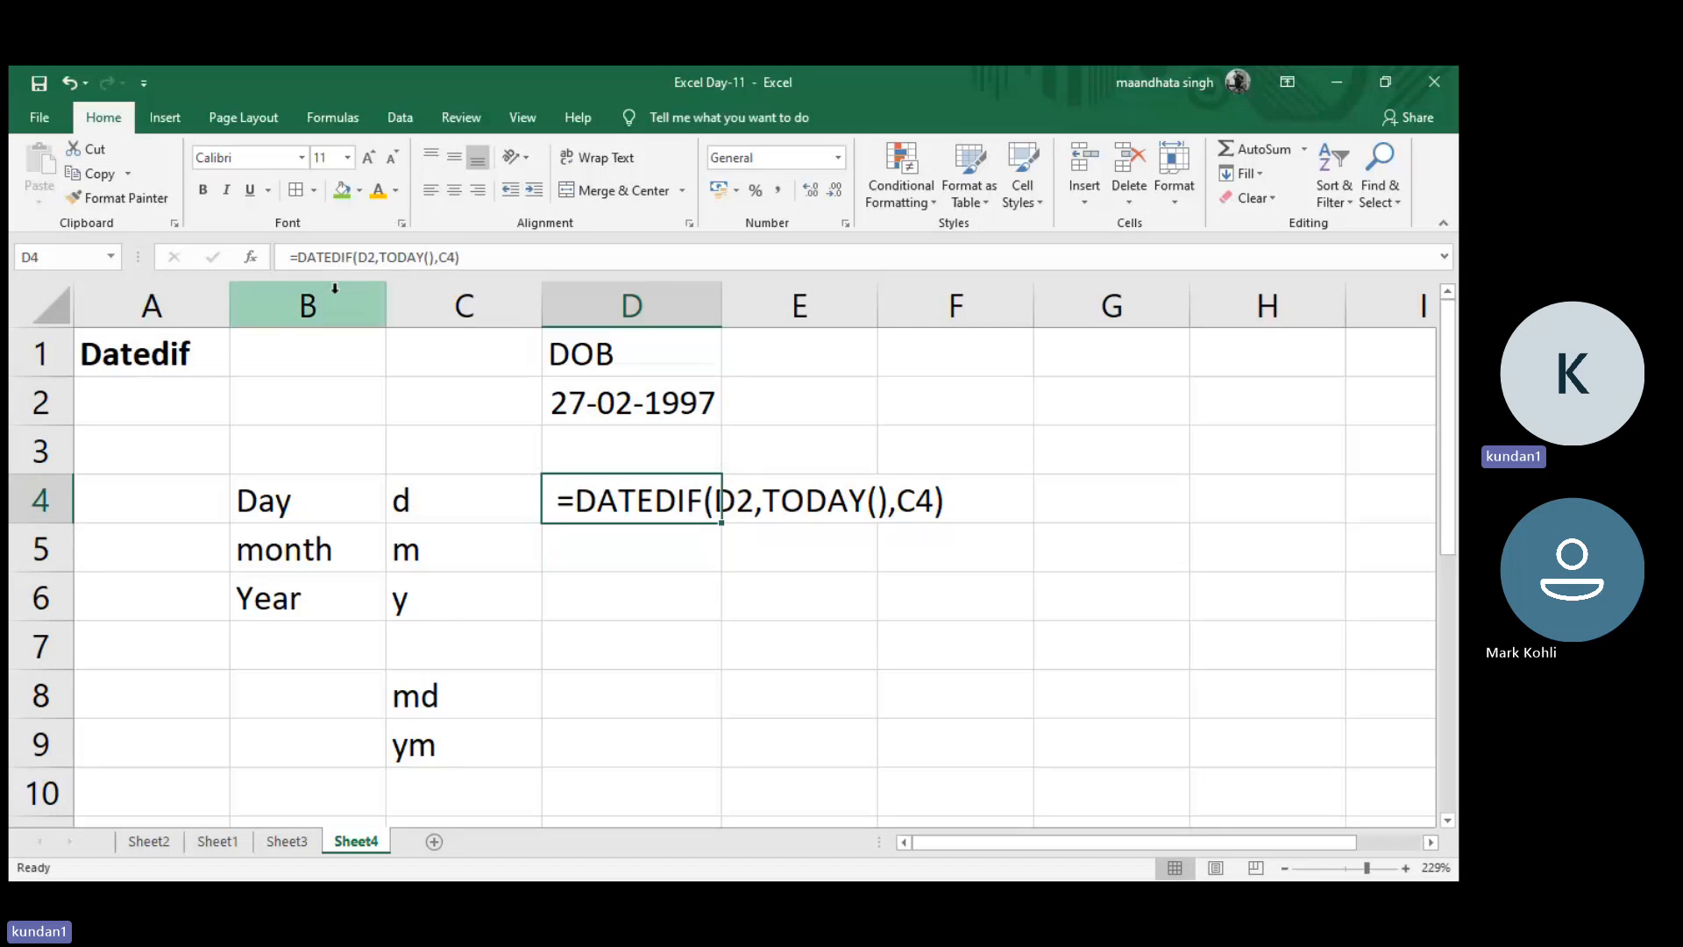
click(291, 256)
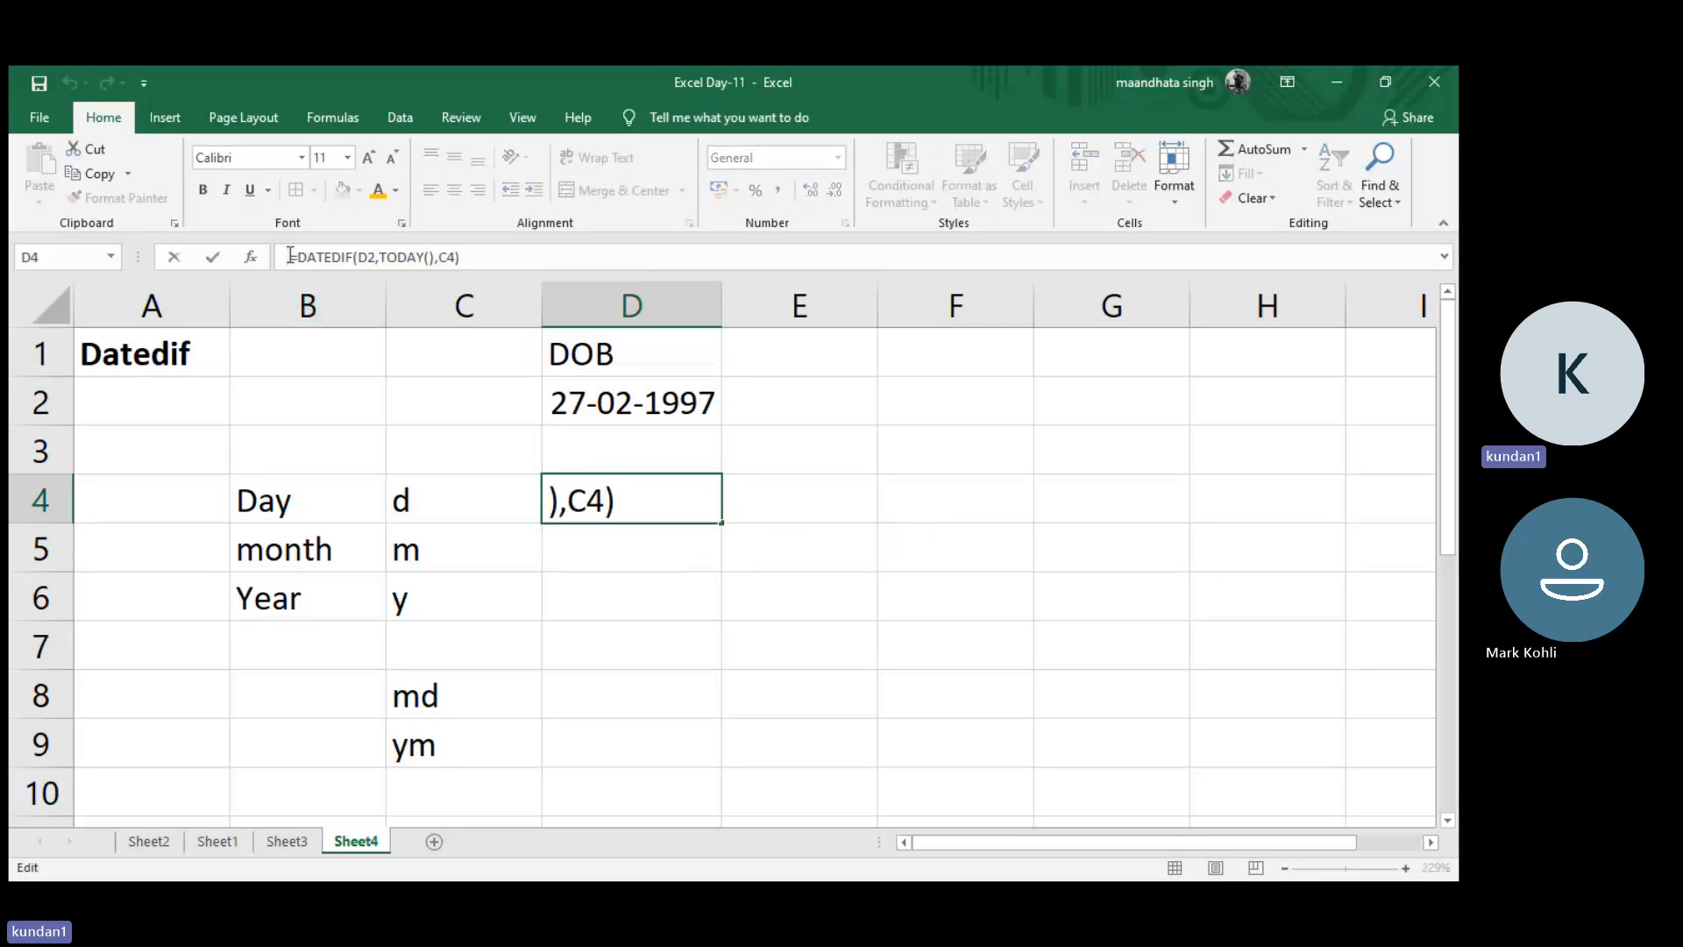
key(Return)
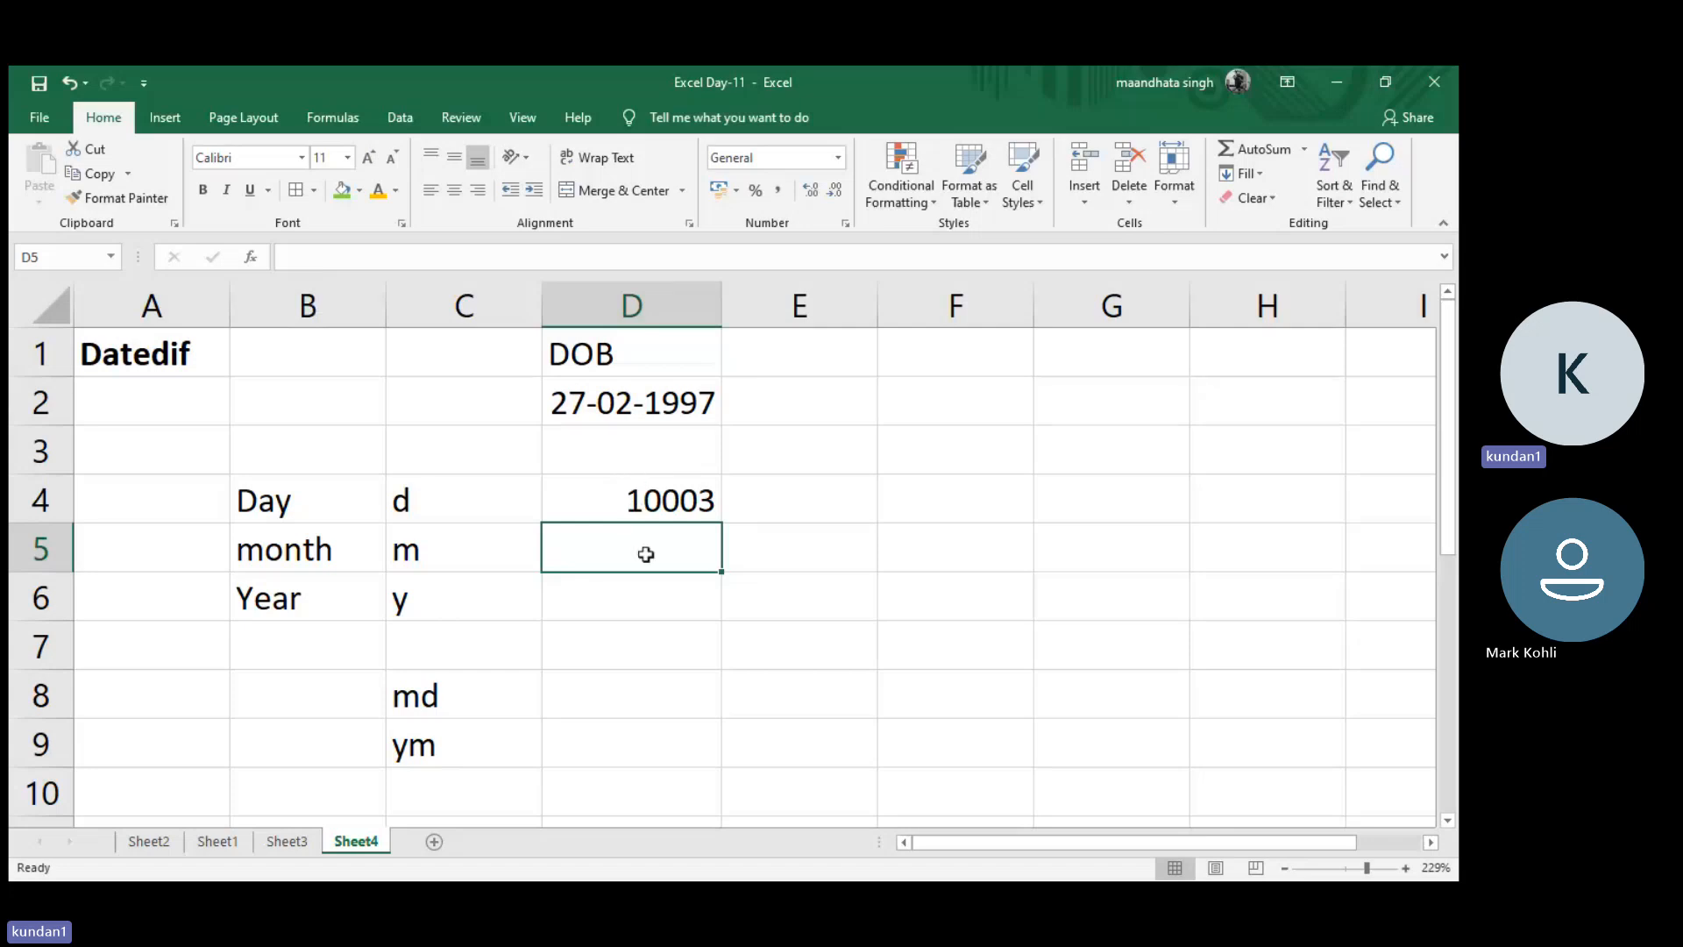
- Enter =DATEDIF(D2,TODAY(),C5) in D5, taking the unit from the m code cell
click(677, 506)
click(654, 537)
text(=dat)
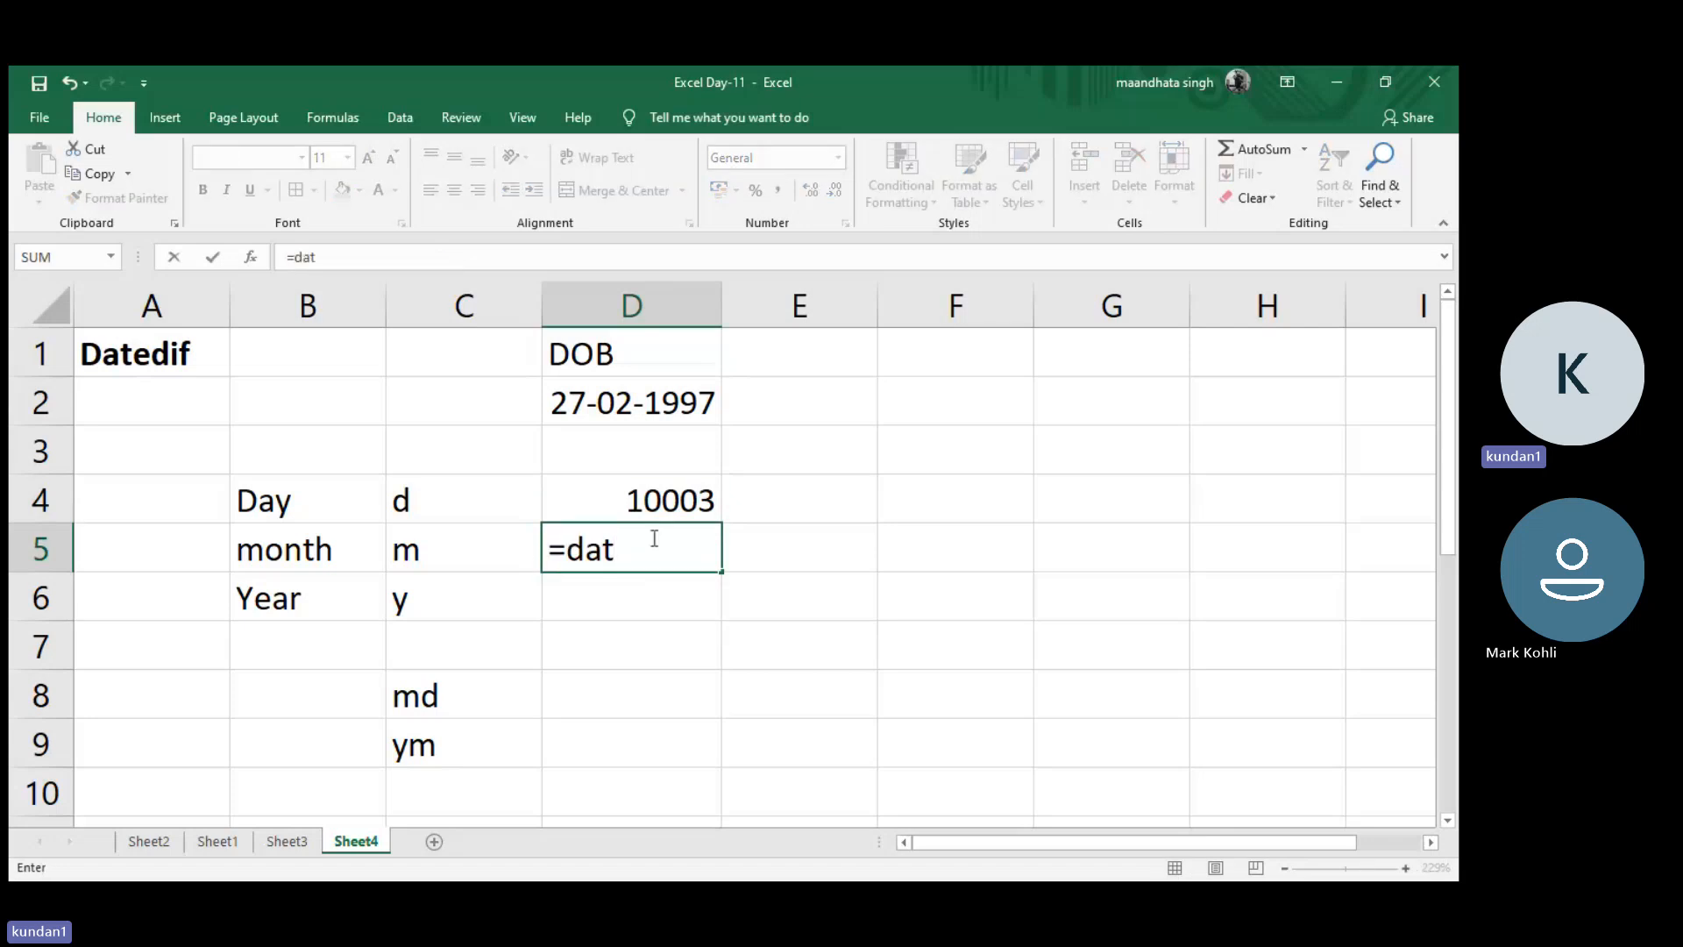
text(ed)
key(BackSpace)
text(edif()
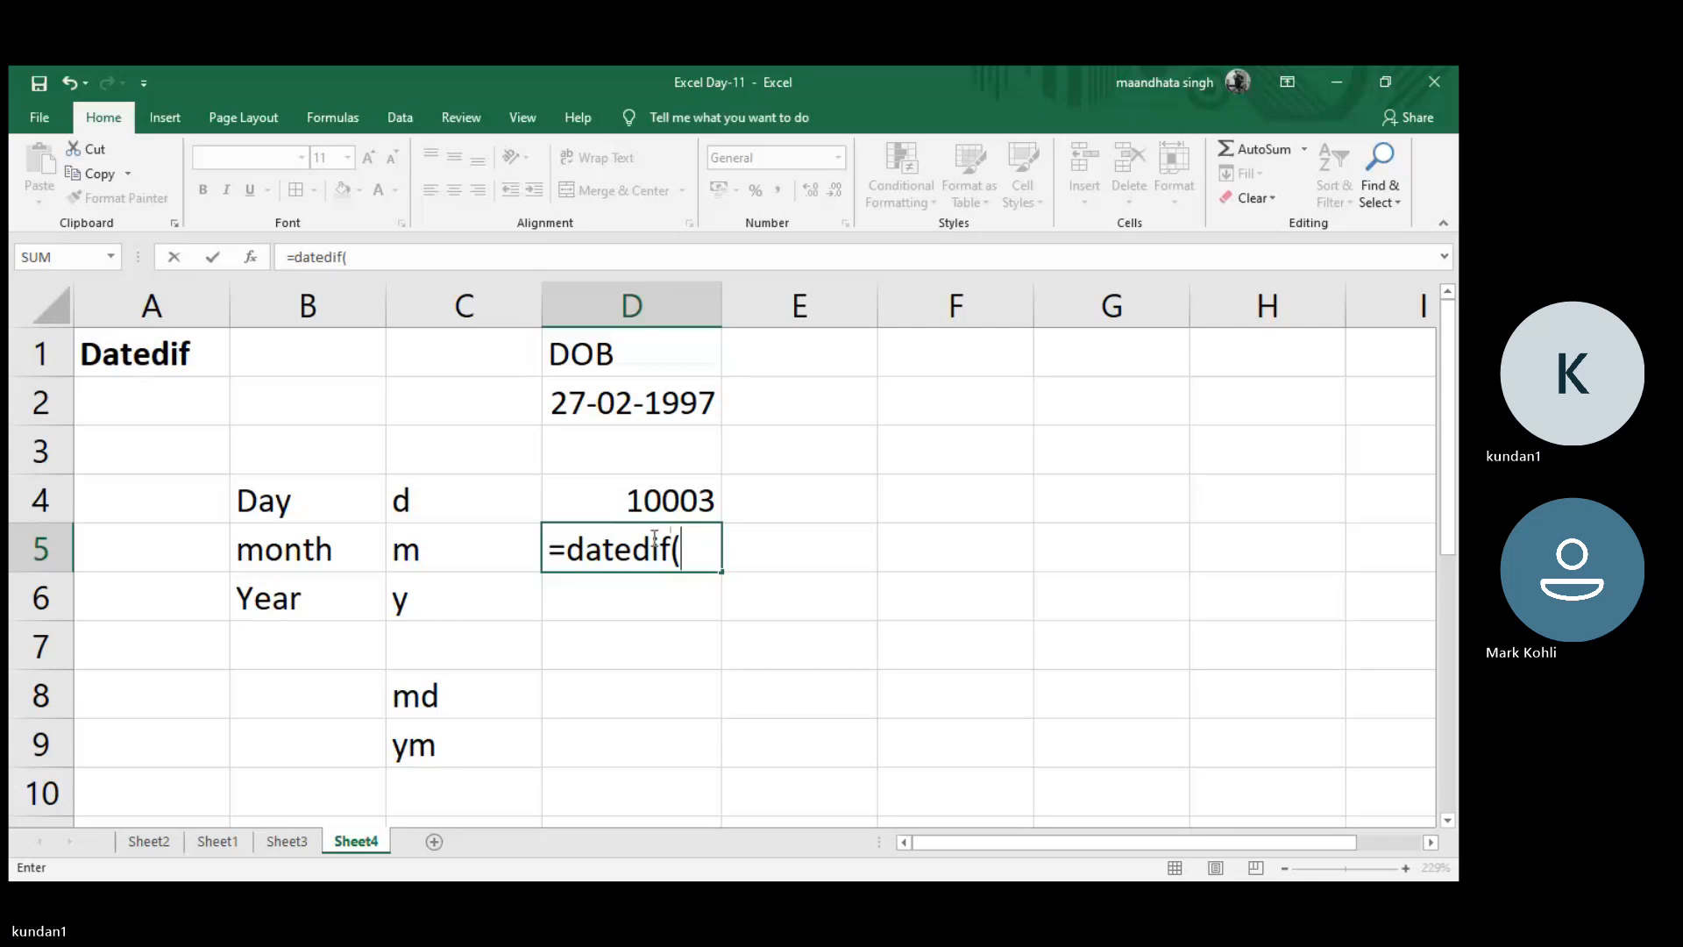
click(619, 396)
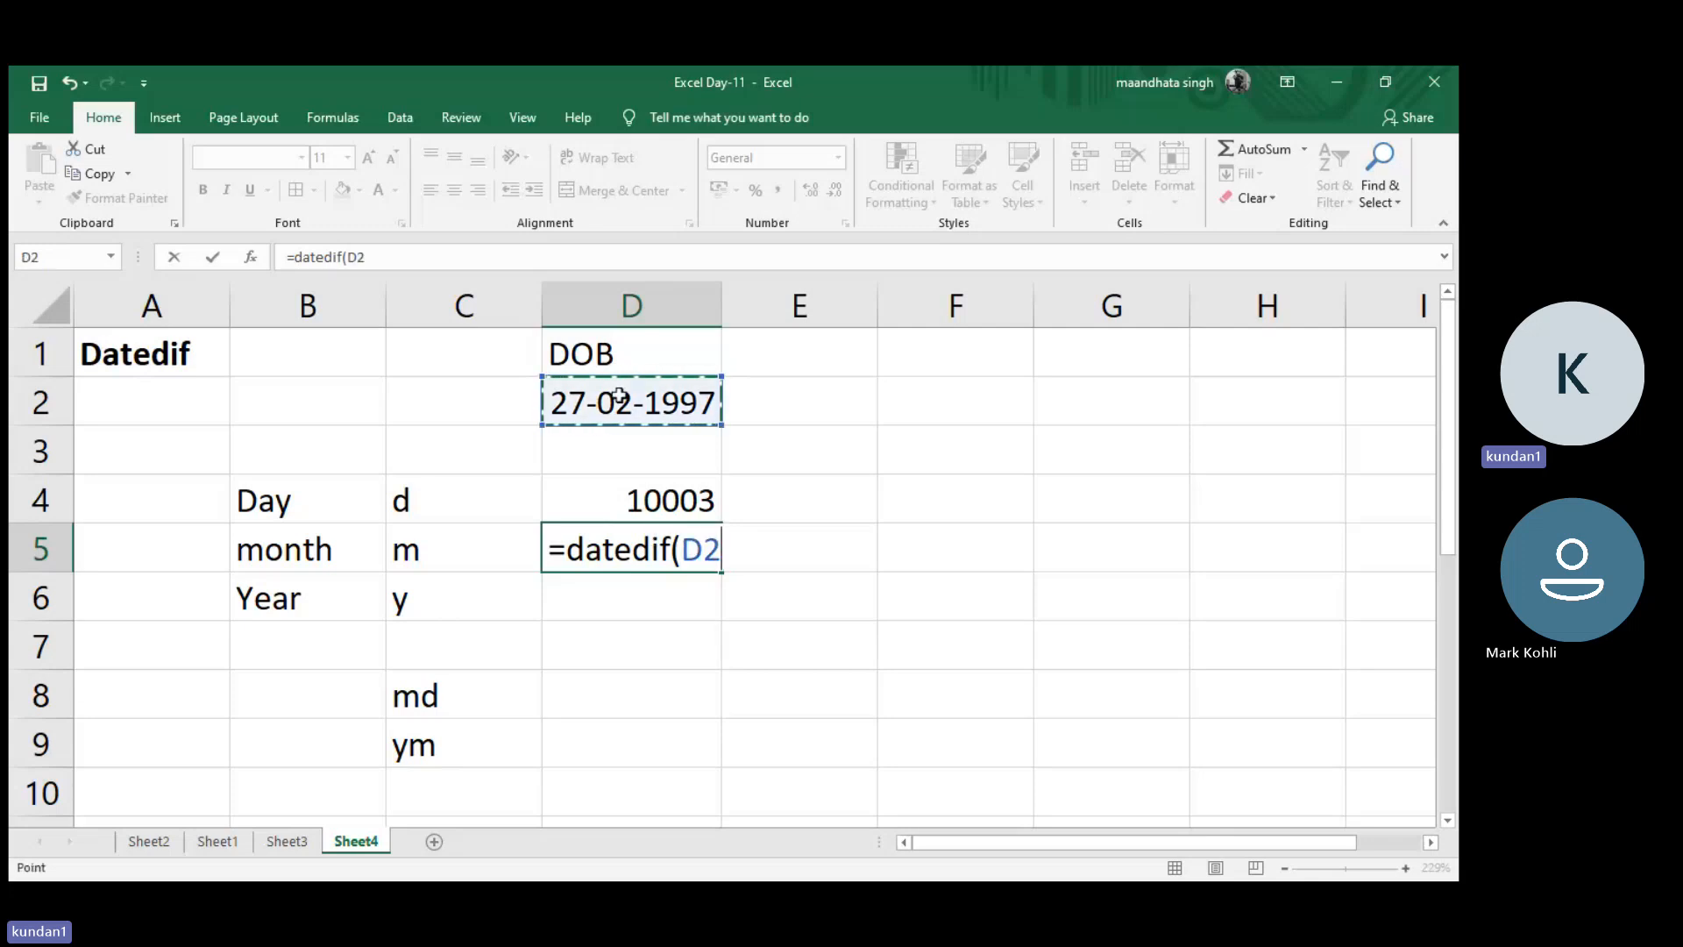
text(,)
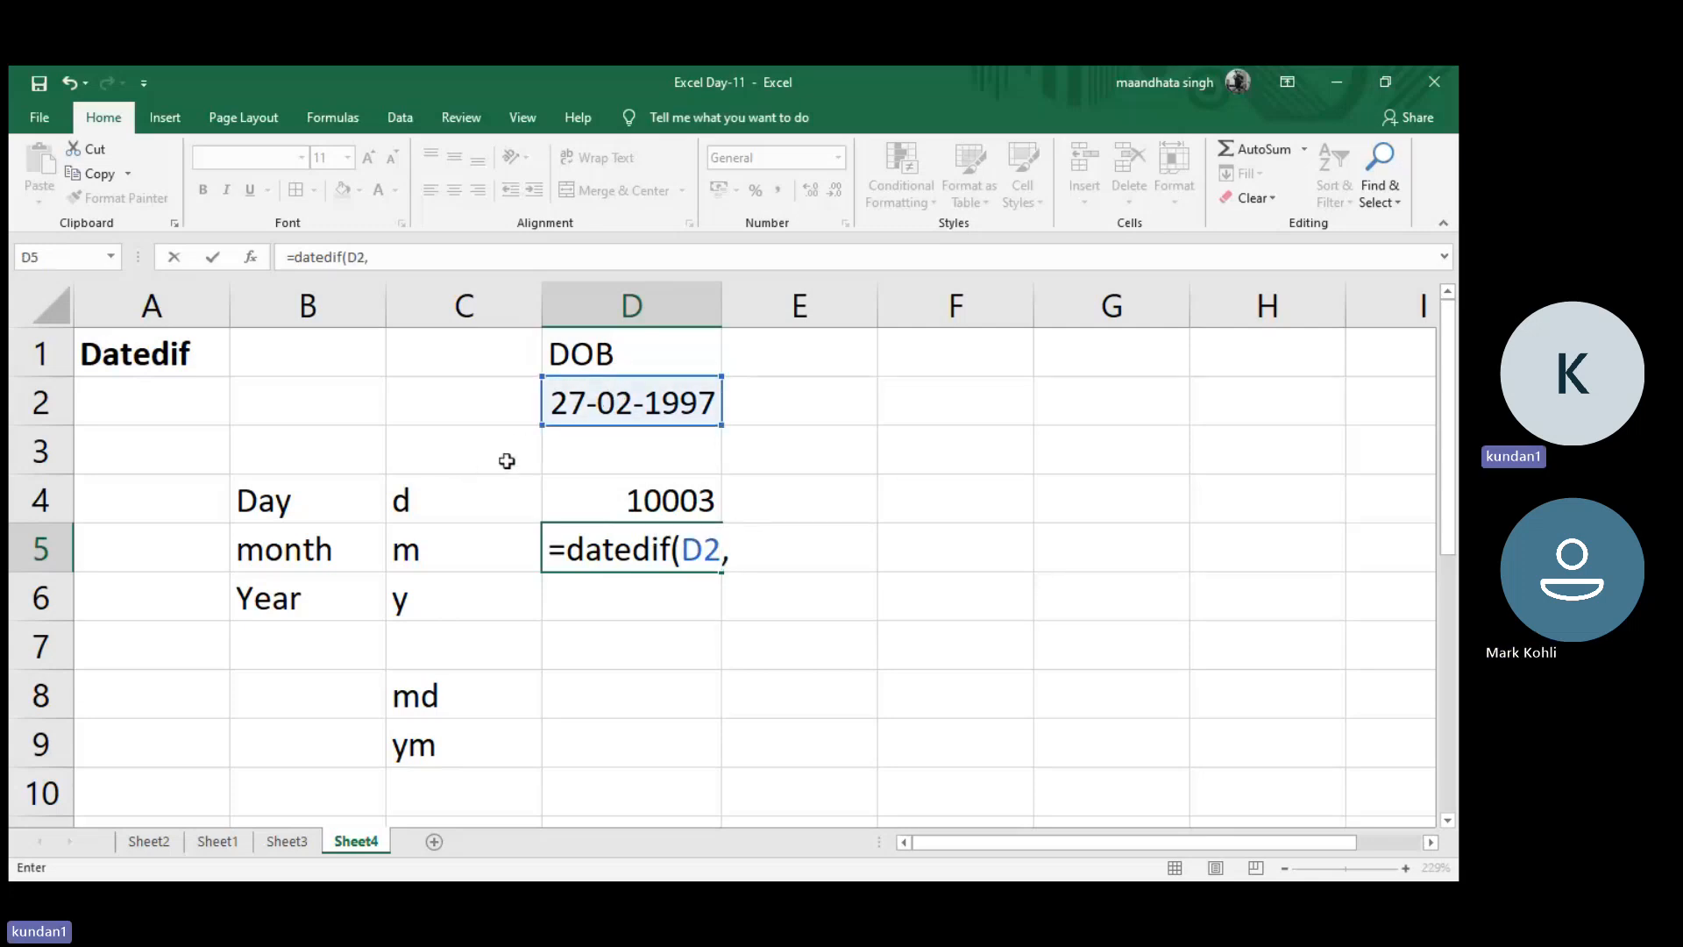
text(today()
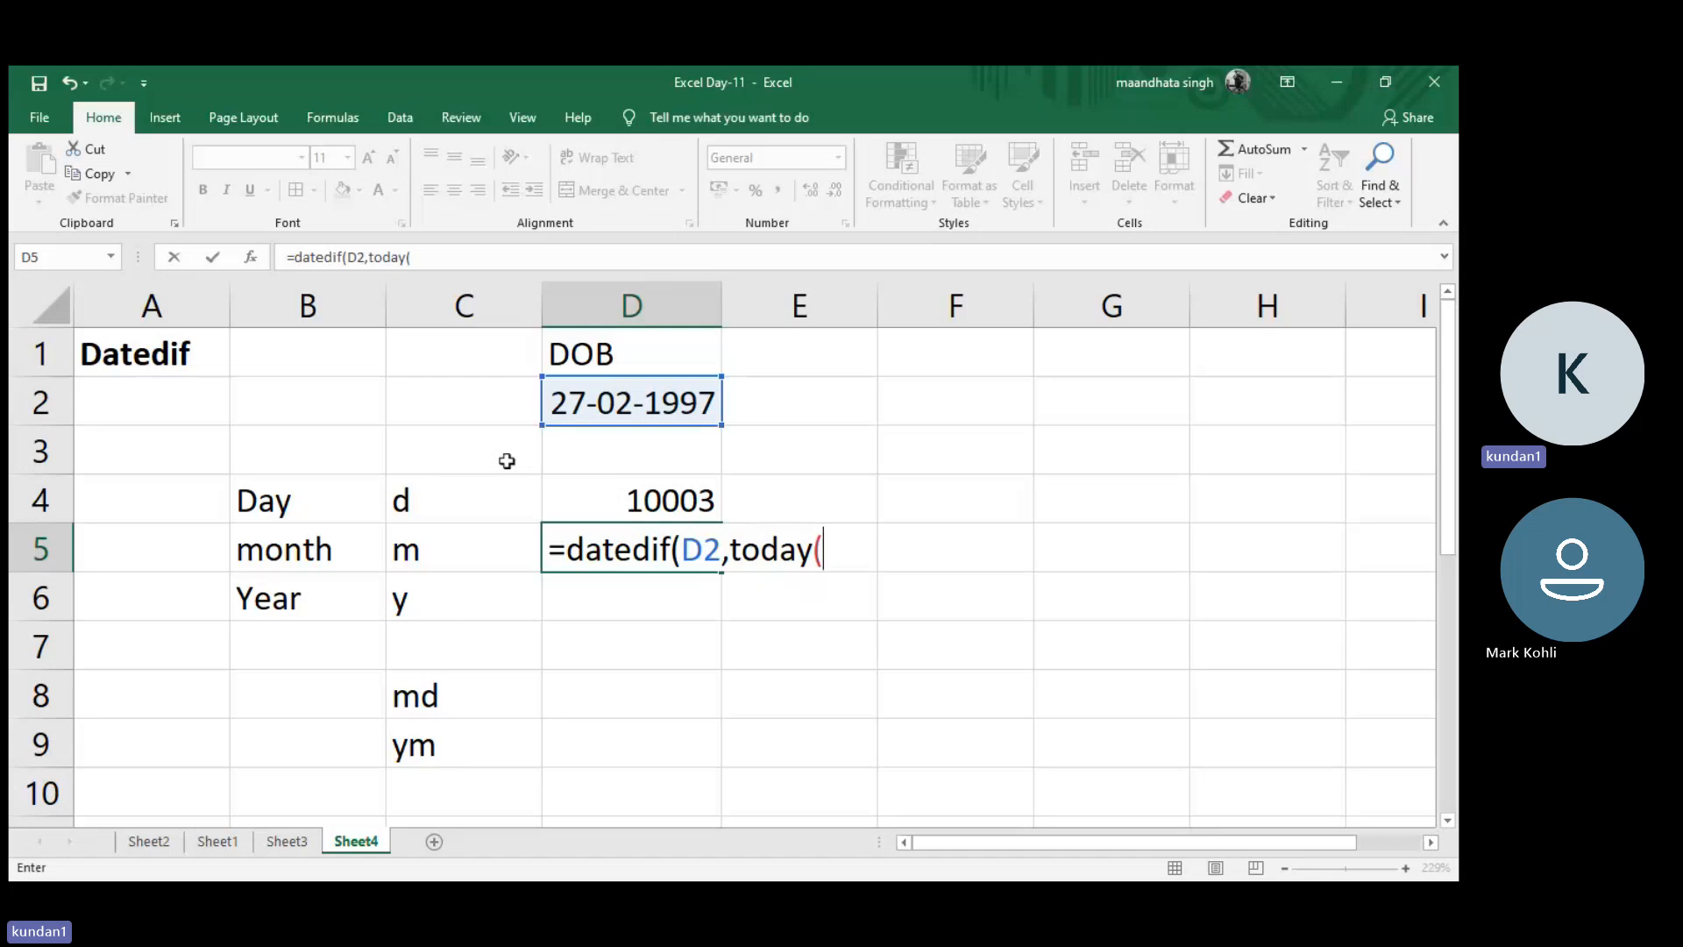
text(),)
click(446, 551)
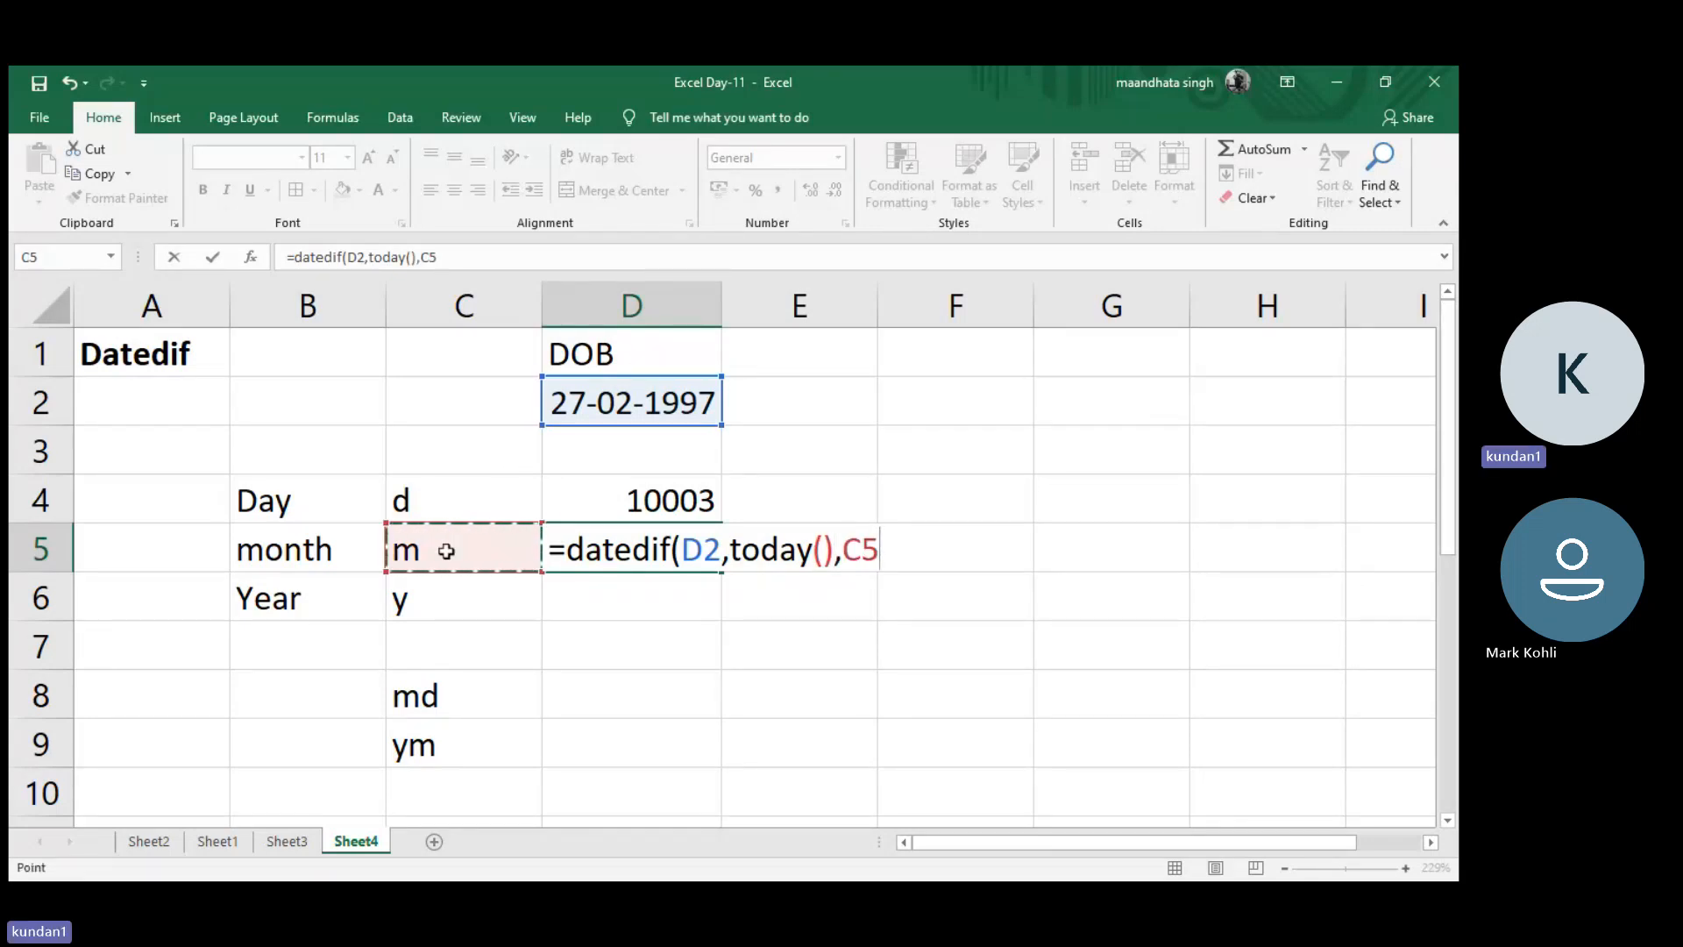
text())
key(Return)
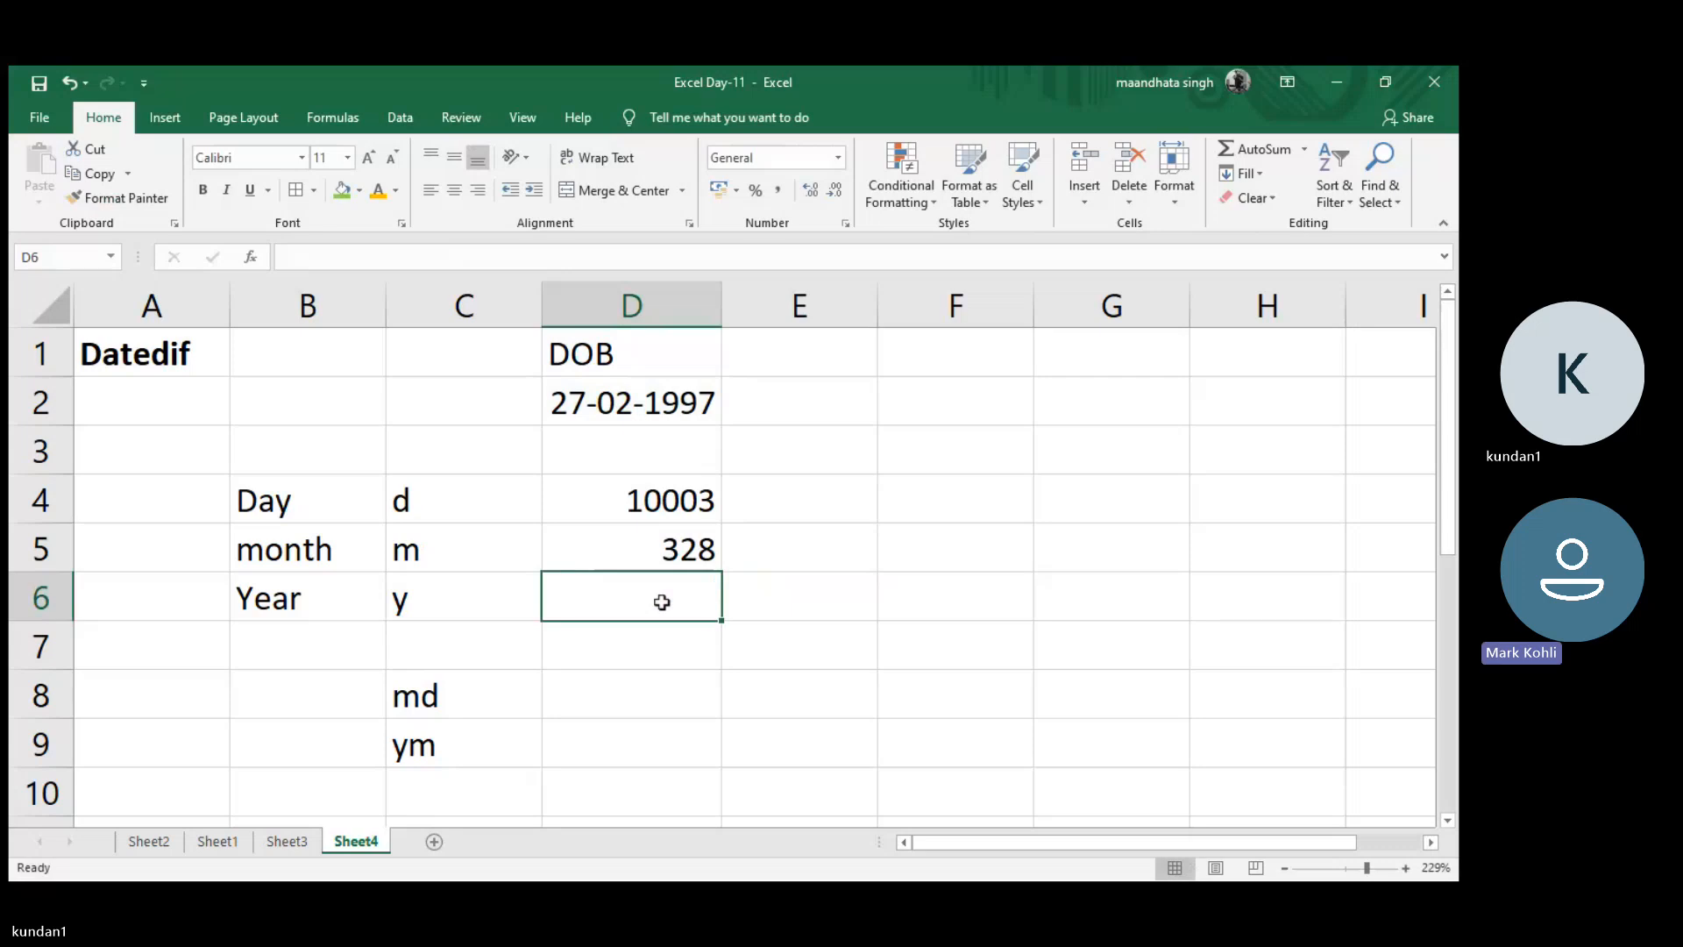
text(=)
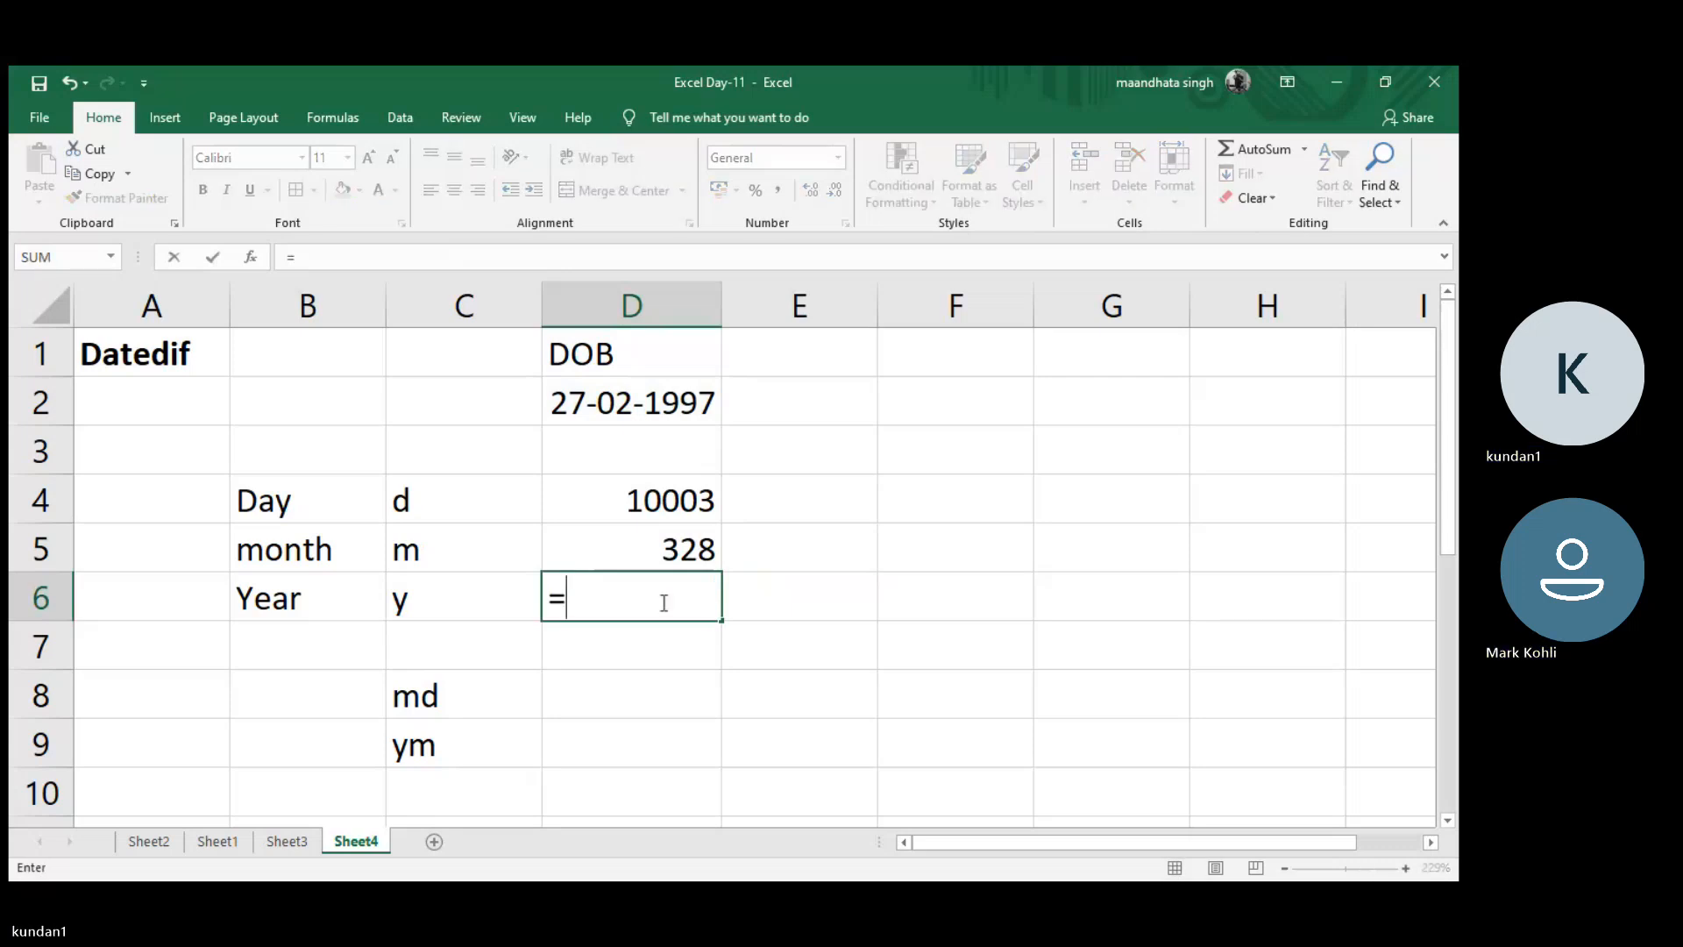
click(681, 561)
key(Escape)
- Fill the month formula from D5 down into D6 with its relative D2 reference
click(682, 560)
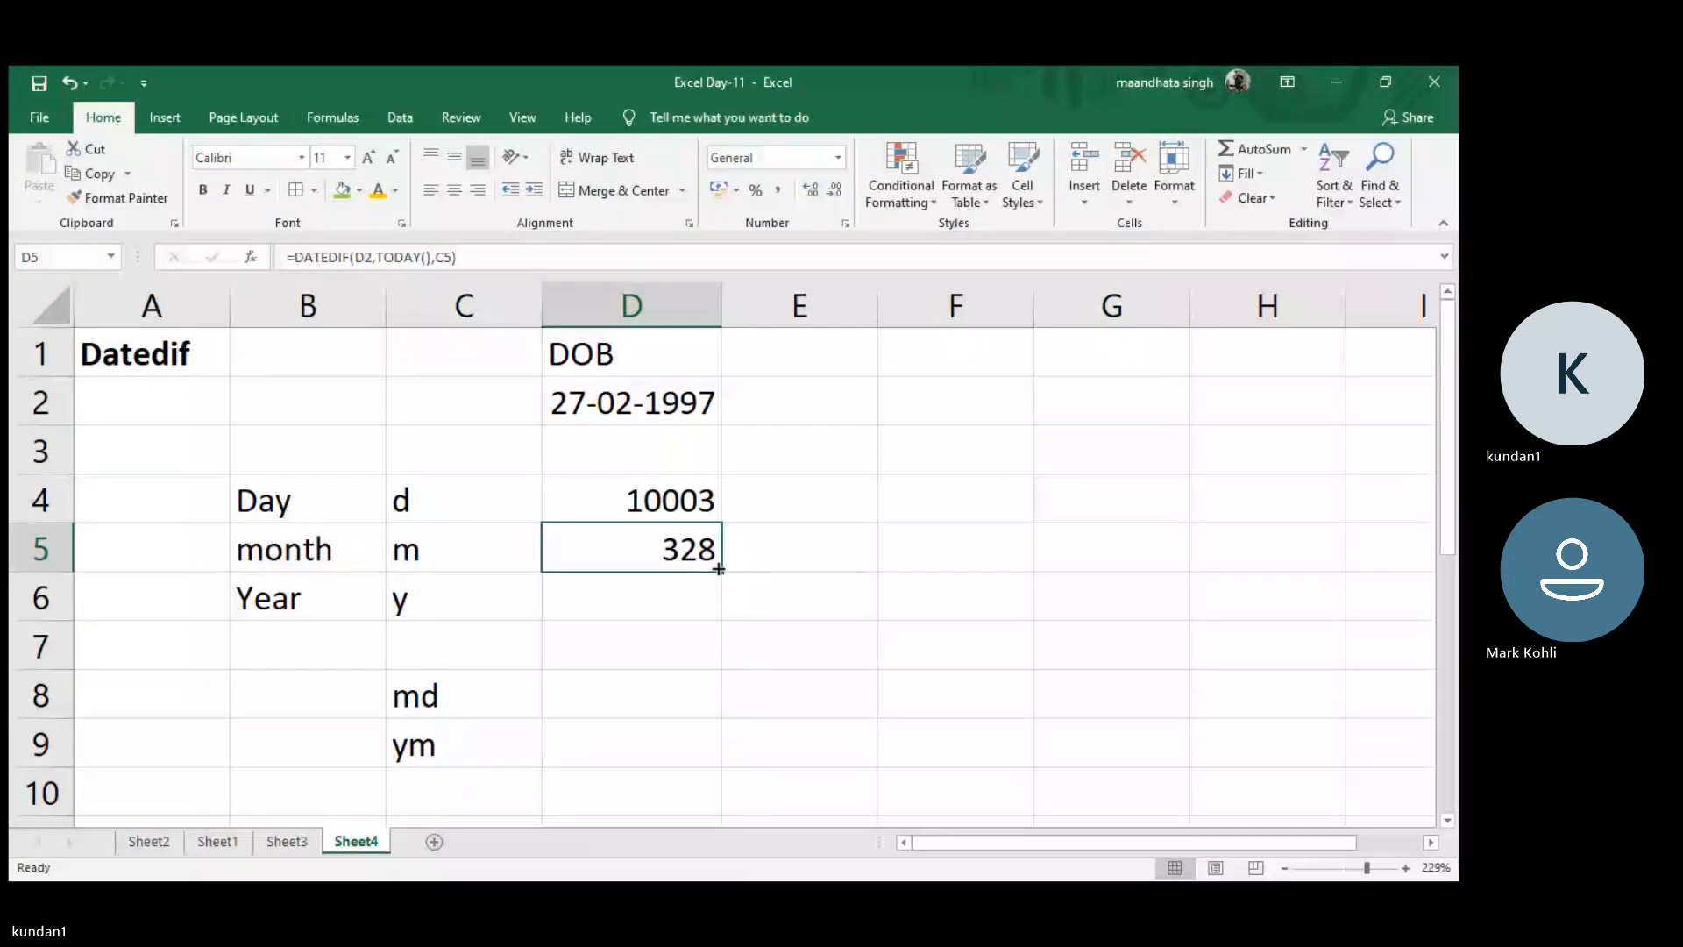
drag(719, 569, 720, 575)
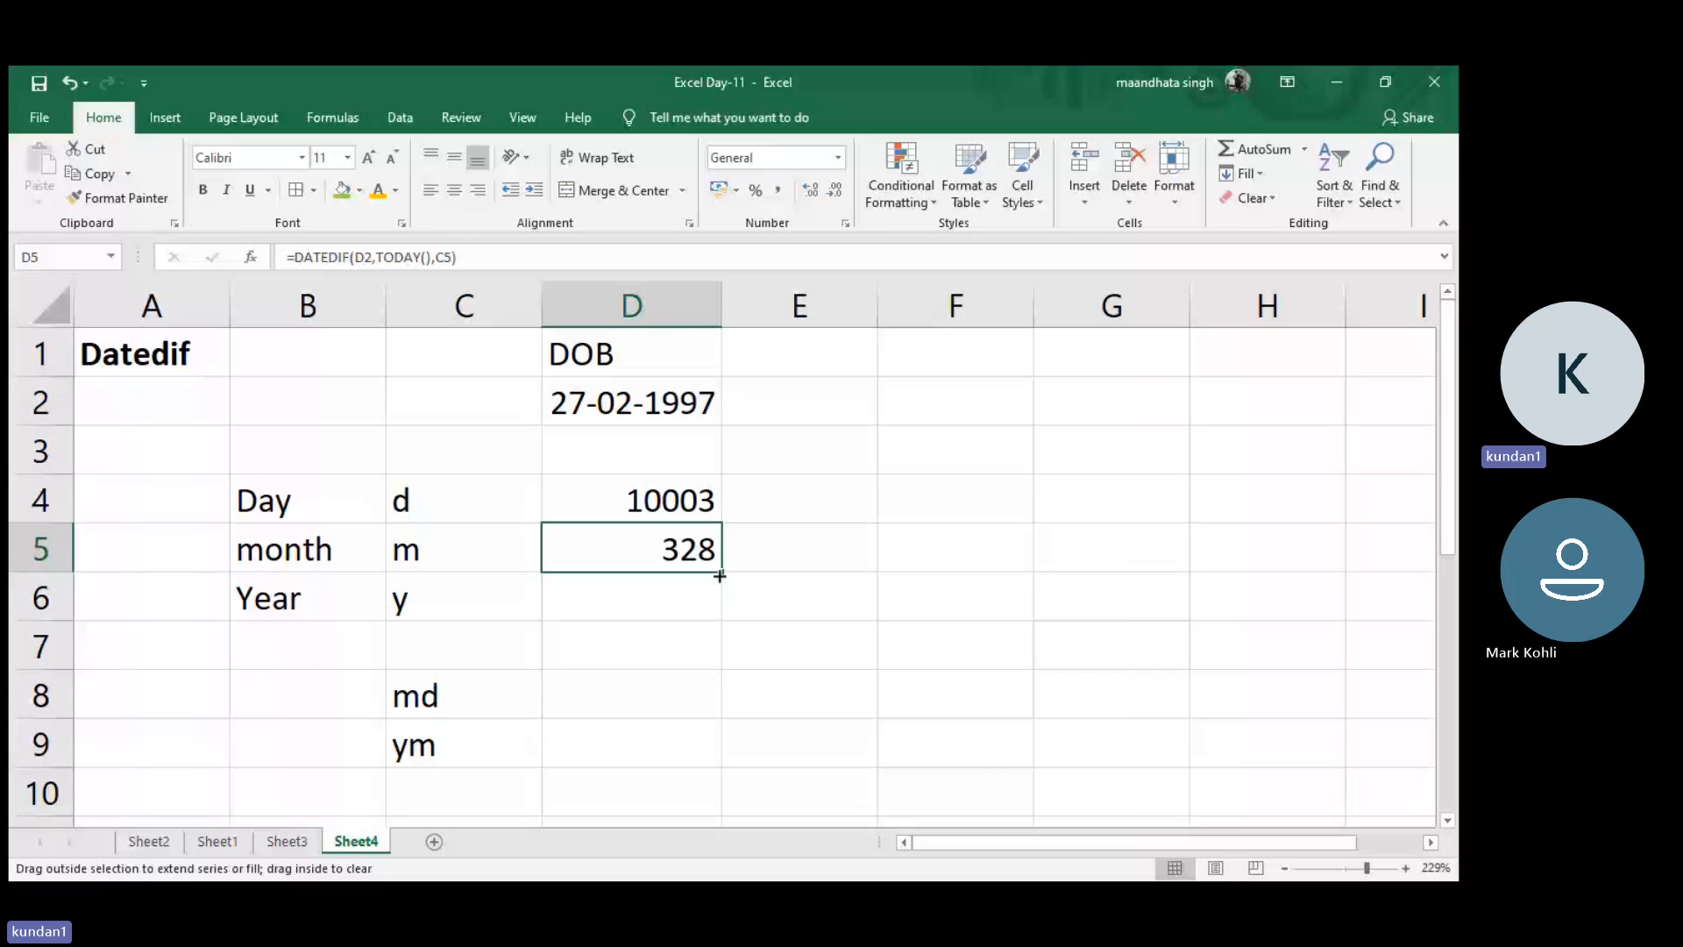
drag(720, 575, 719, 621)
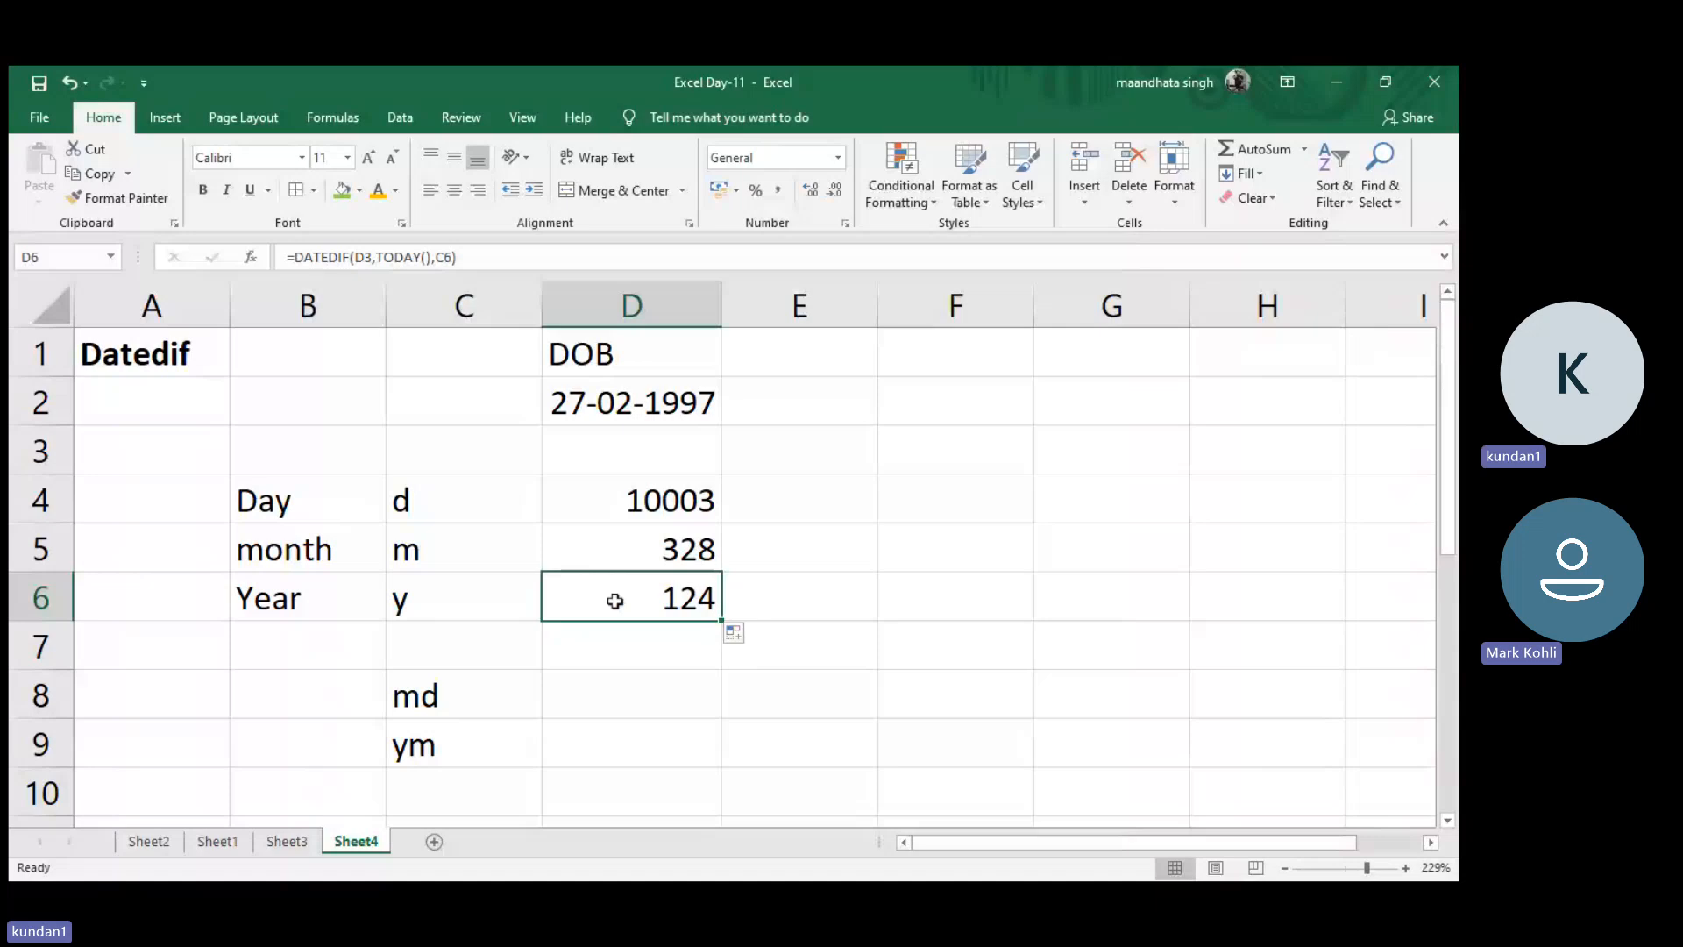
- Compare the date and unit references used by the DATEDIF formulas in D5 and D6 with their source cells
click(476, 552)
click(469, 595)
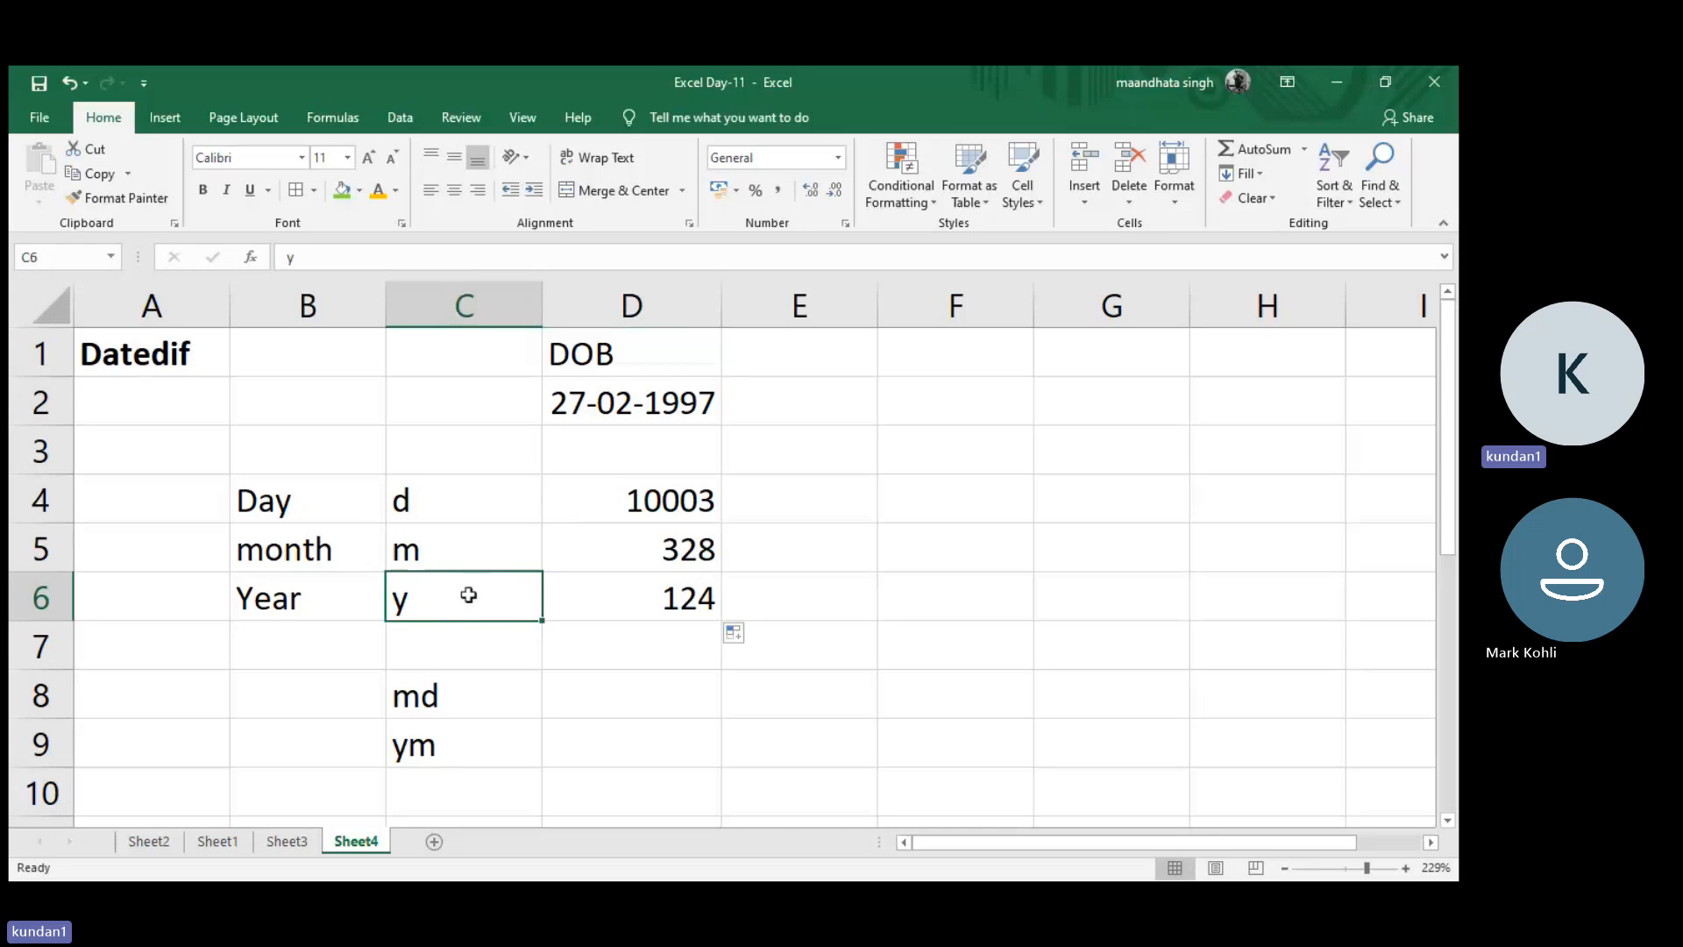
click(673, 554)
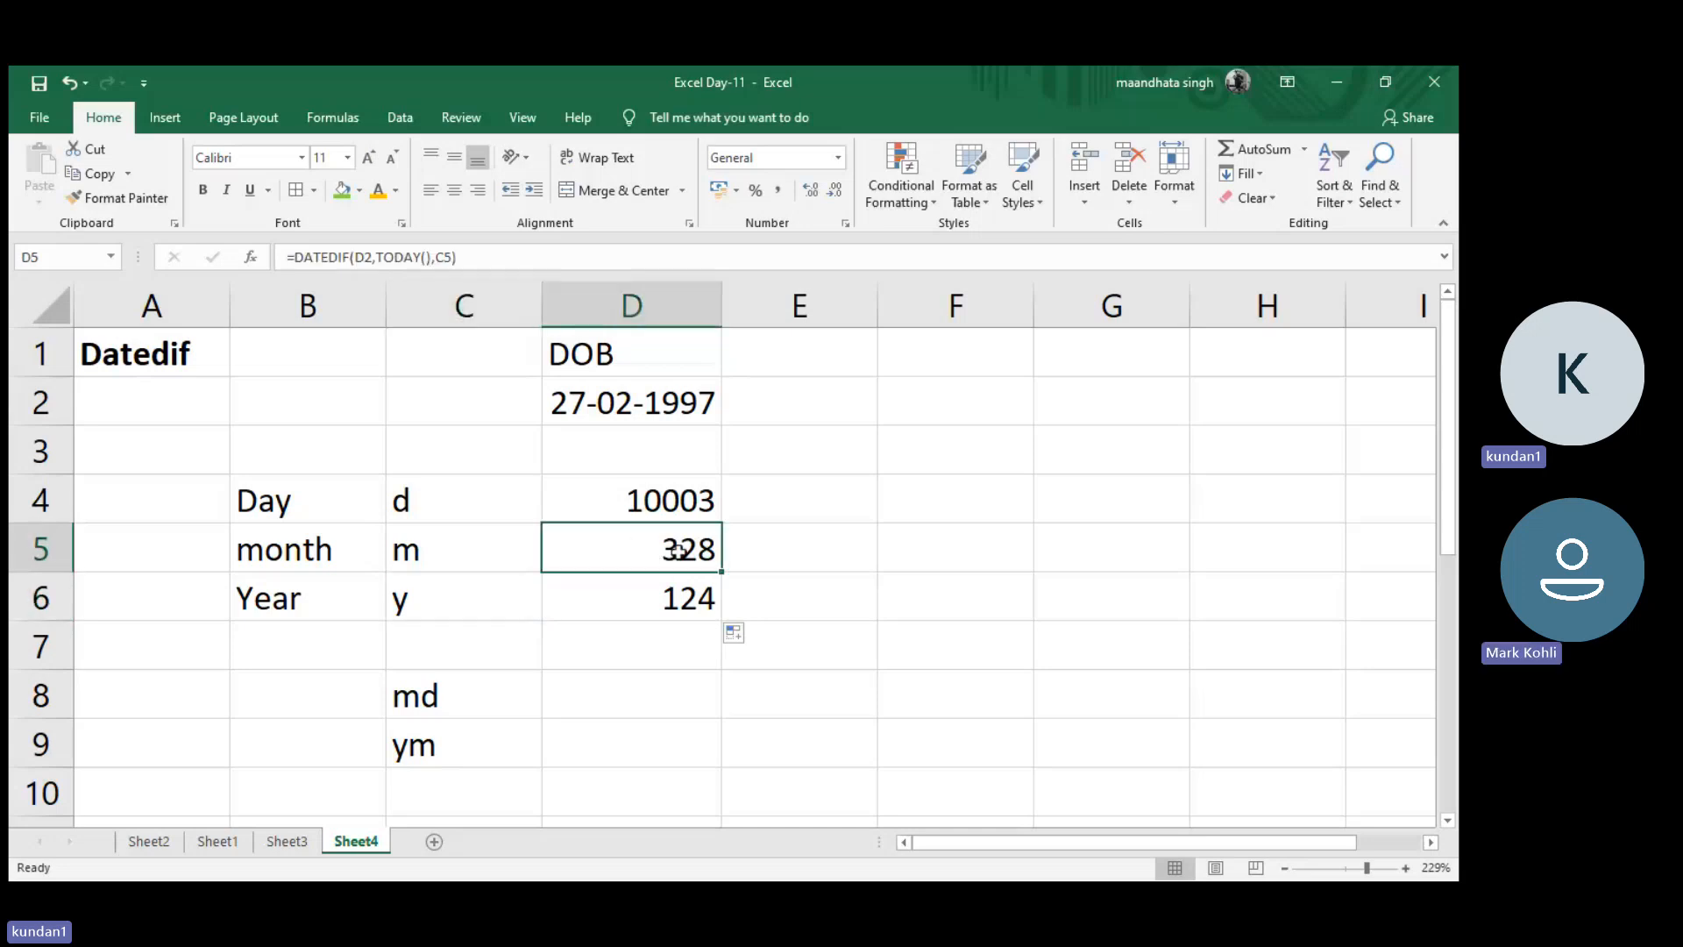
click(676, 597)
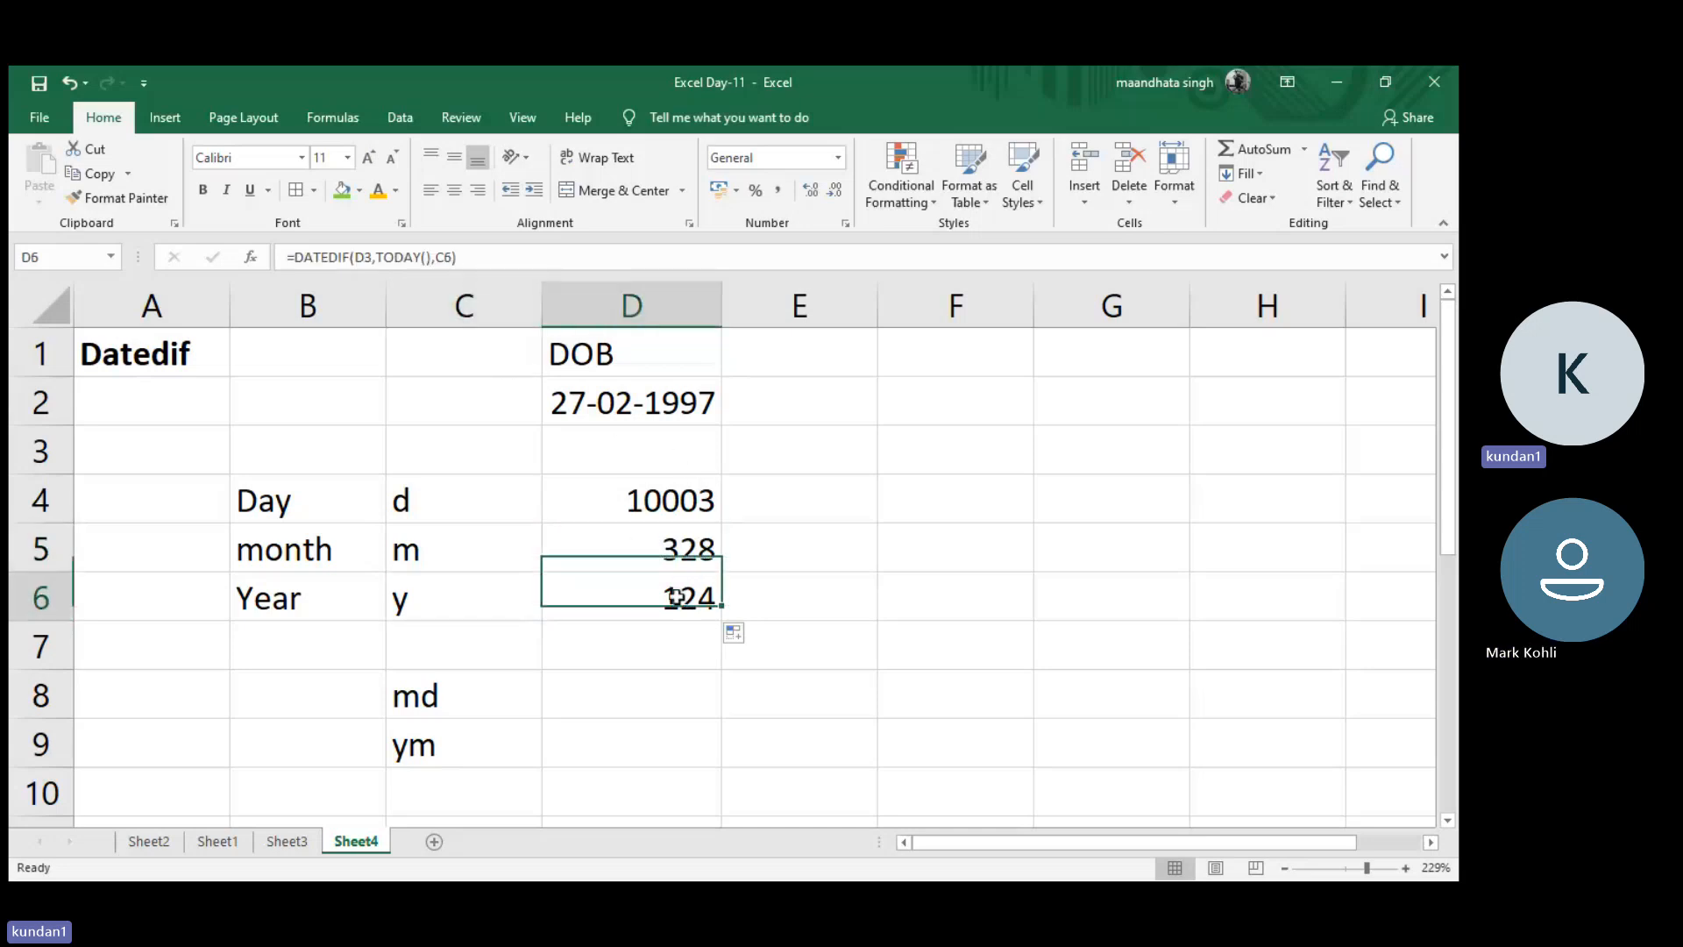
click(656, 545)
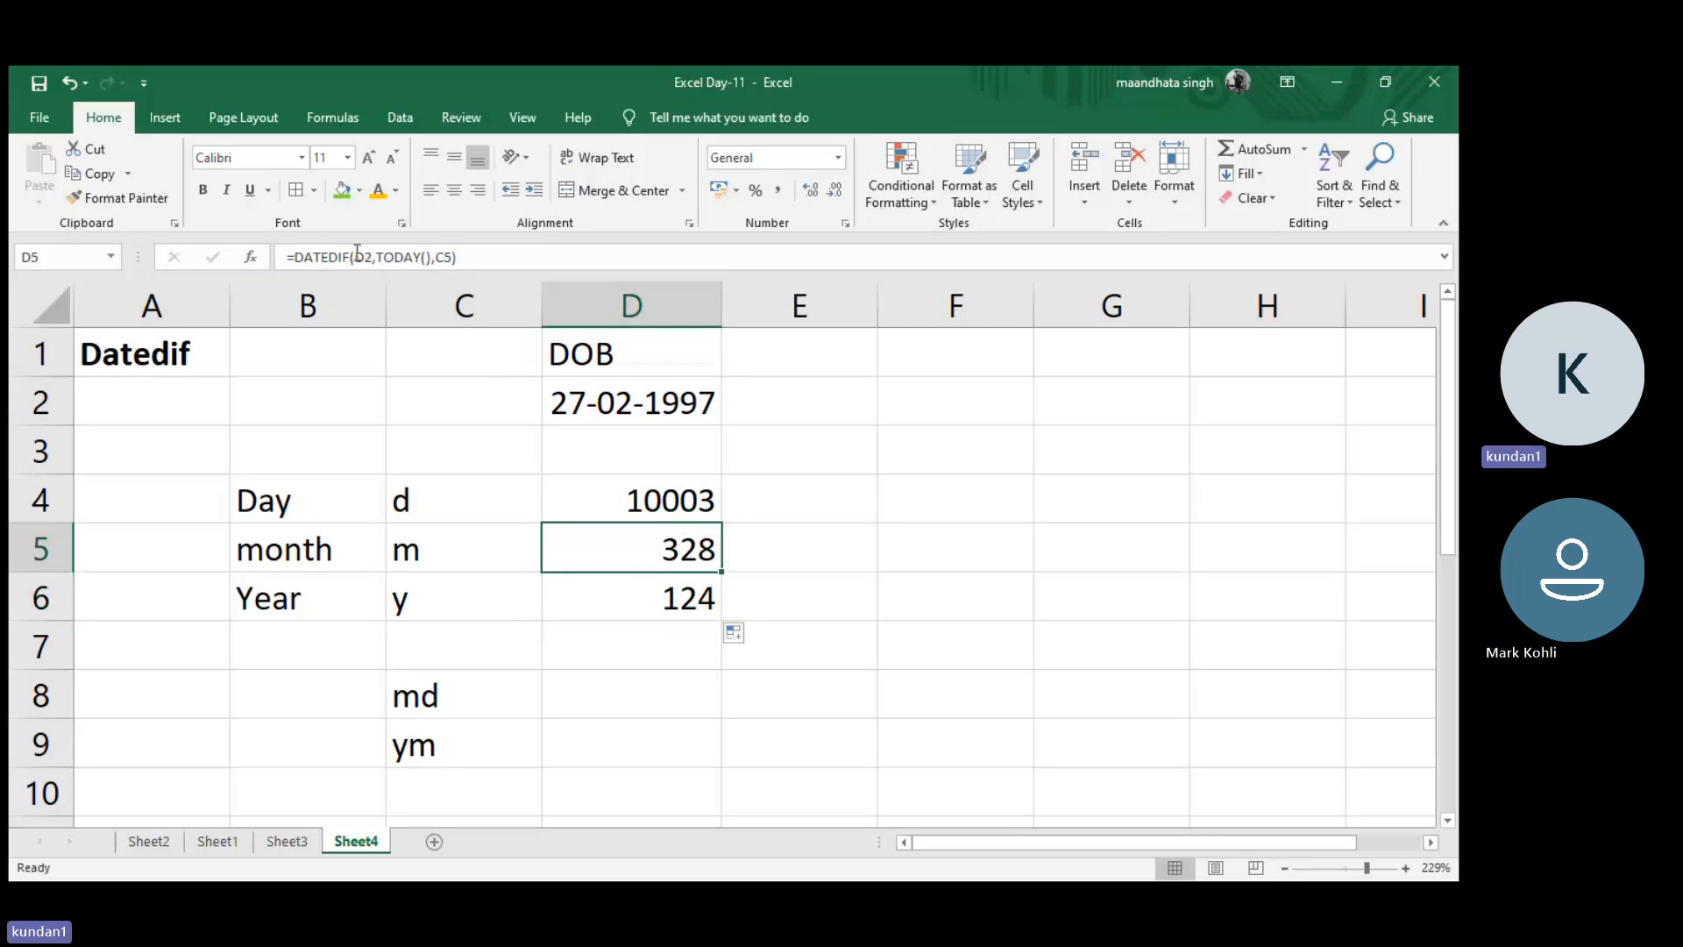
click(578, 587)
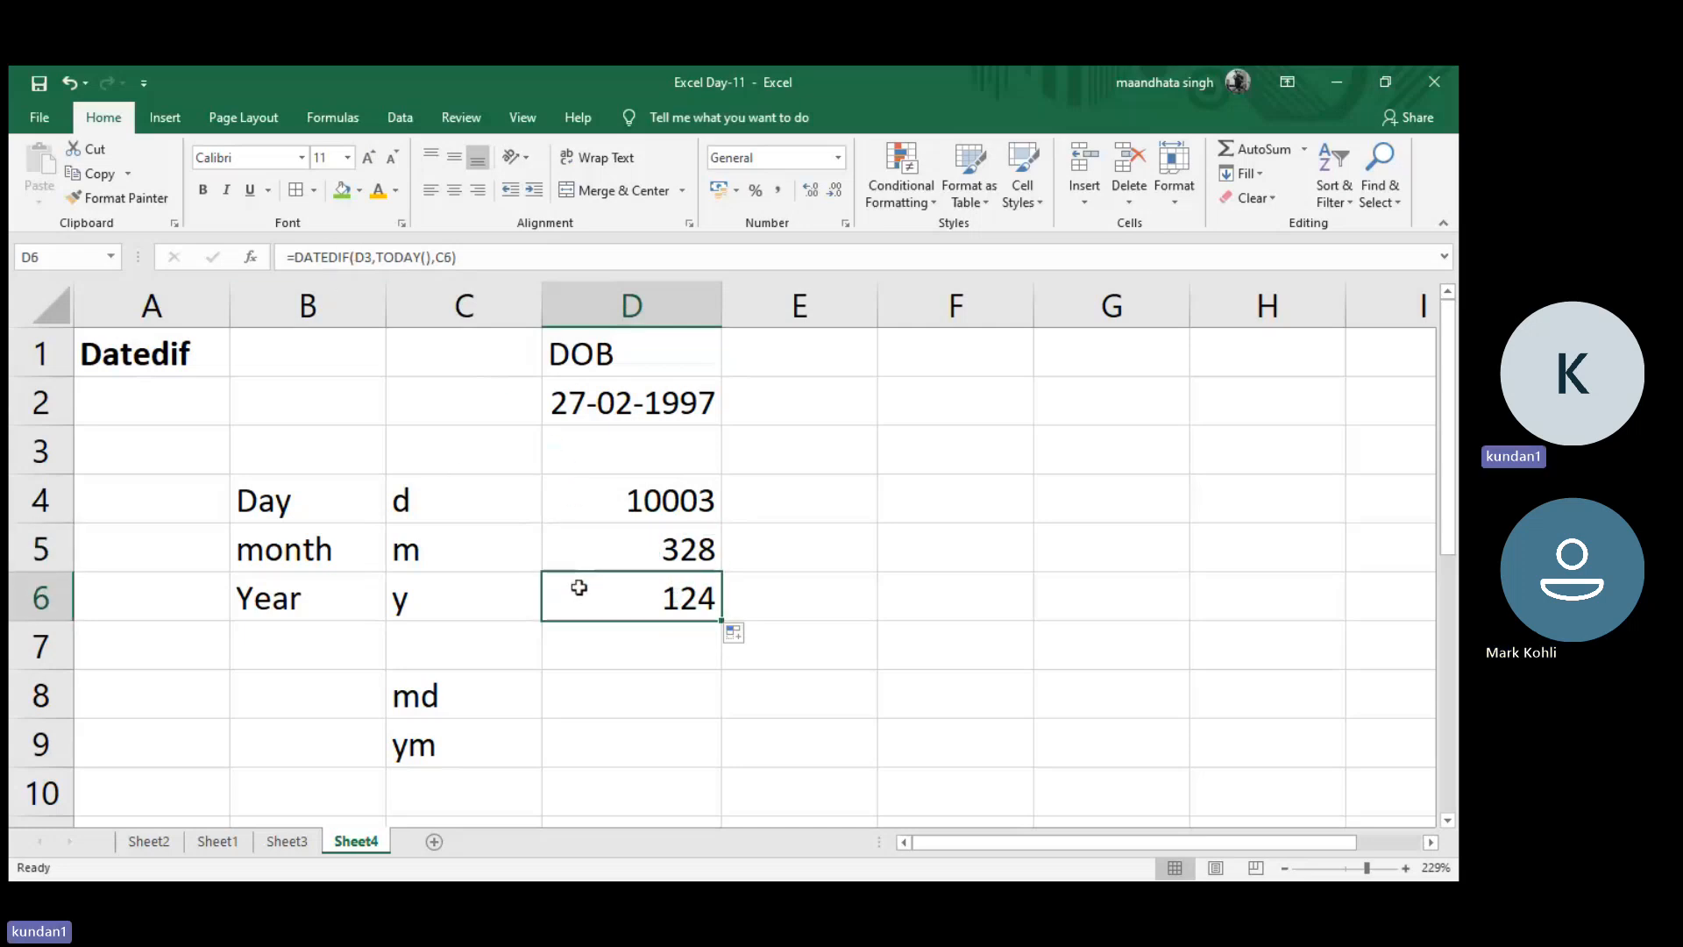
click(637, 403)
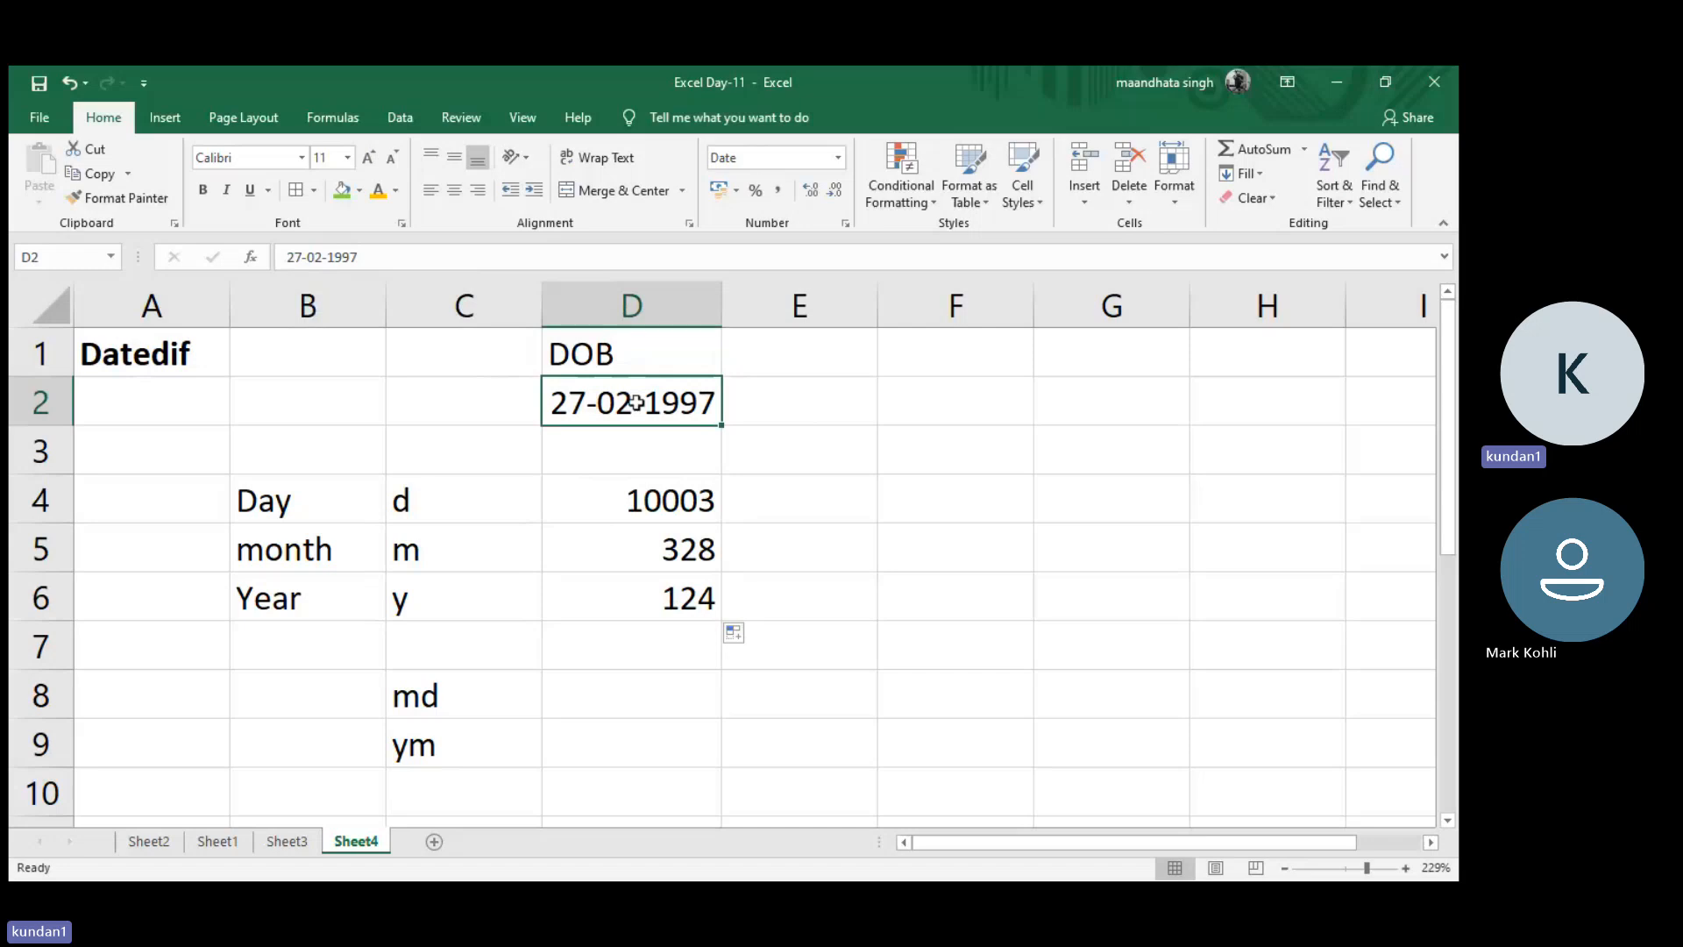
click(497, 563)
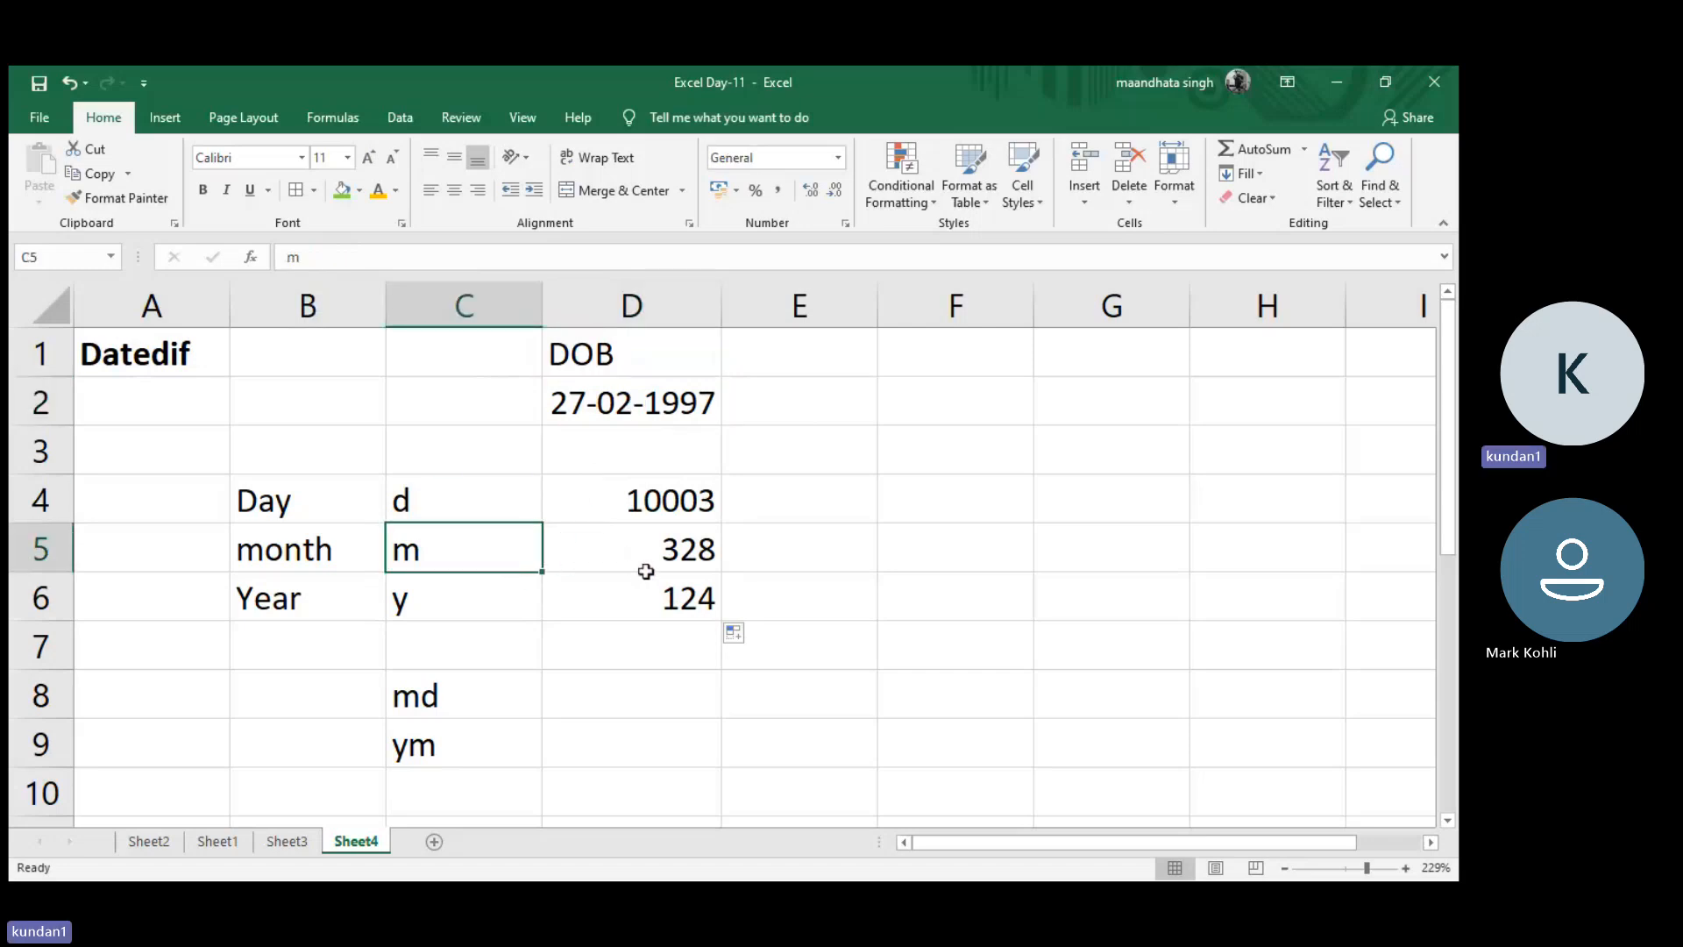
click(668, 603)
- Make the date of birth reference in the D5 formula absolute as $D$2
click(686, 558)
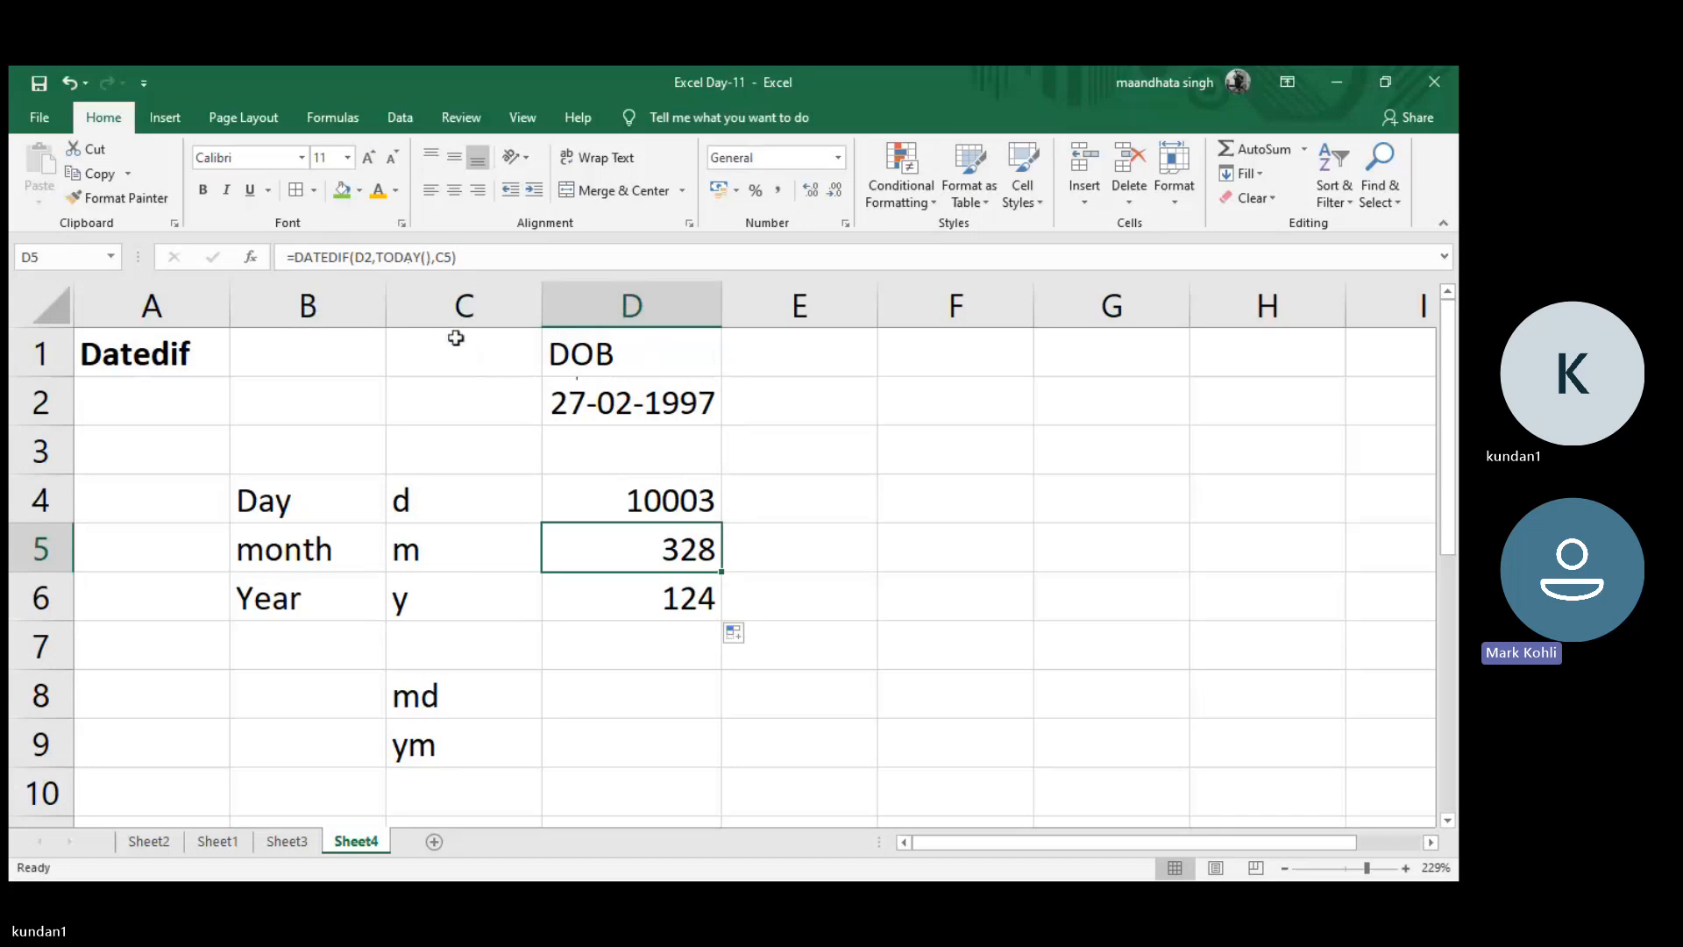
click(368, 256)
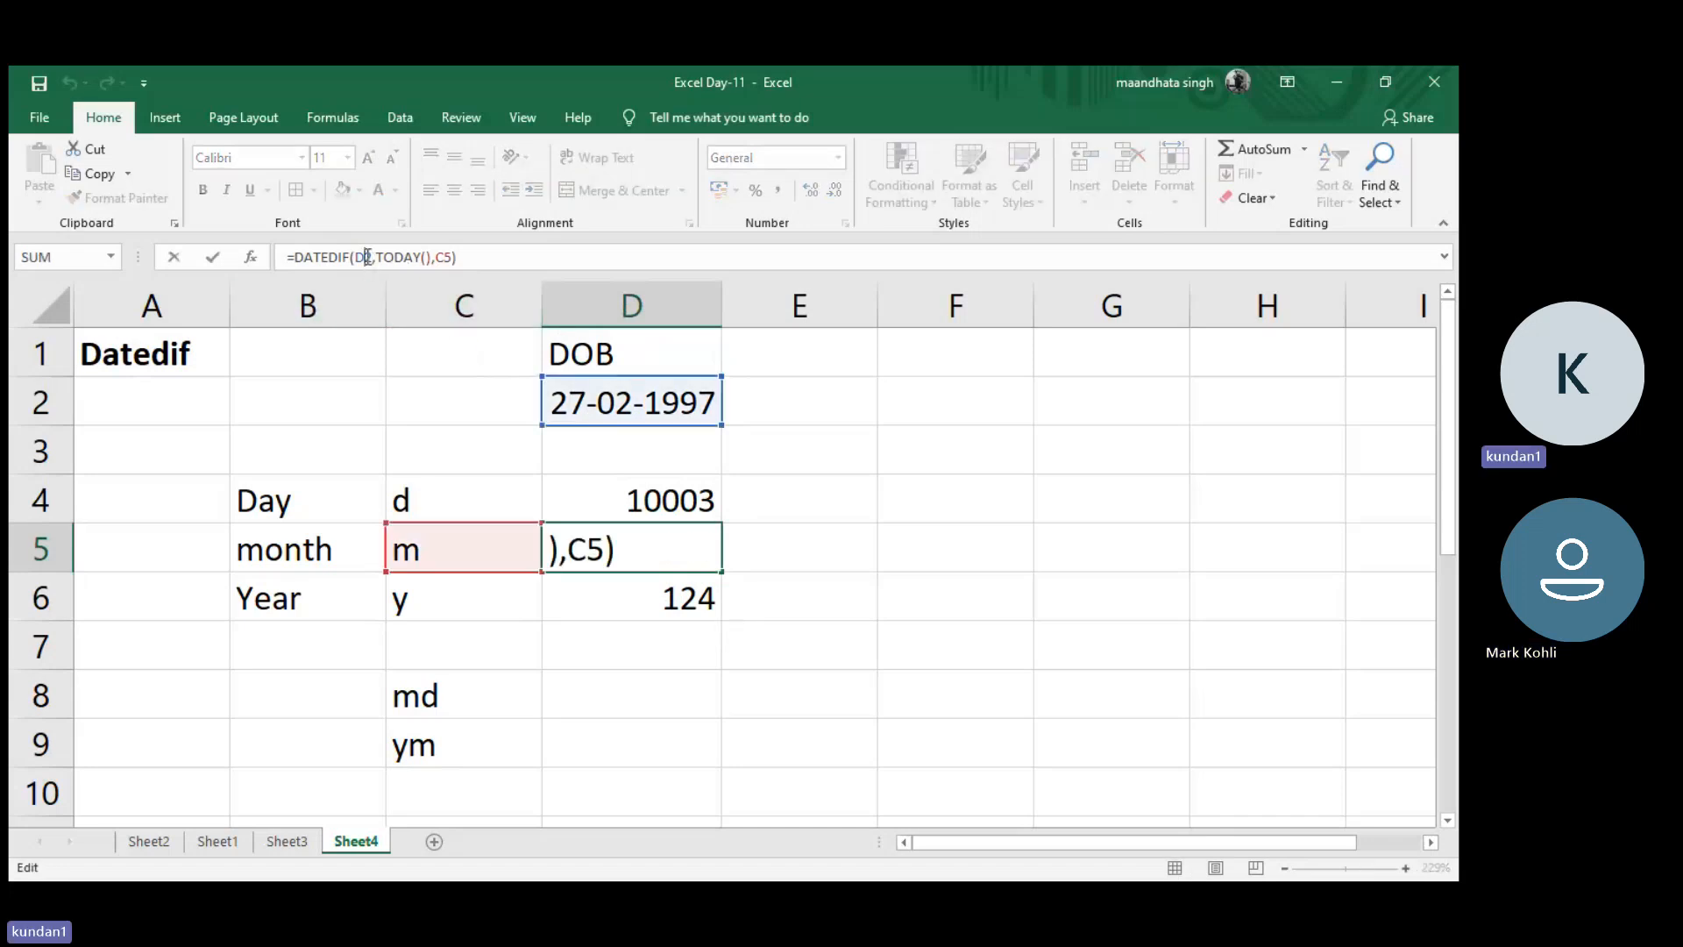
click(369, 256)
key(F4)
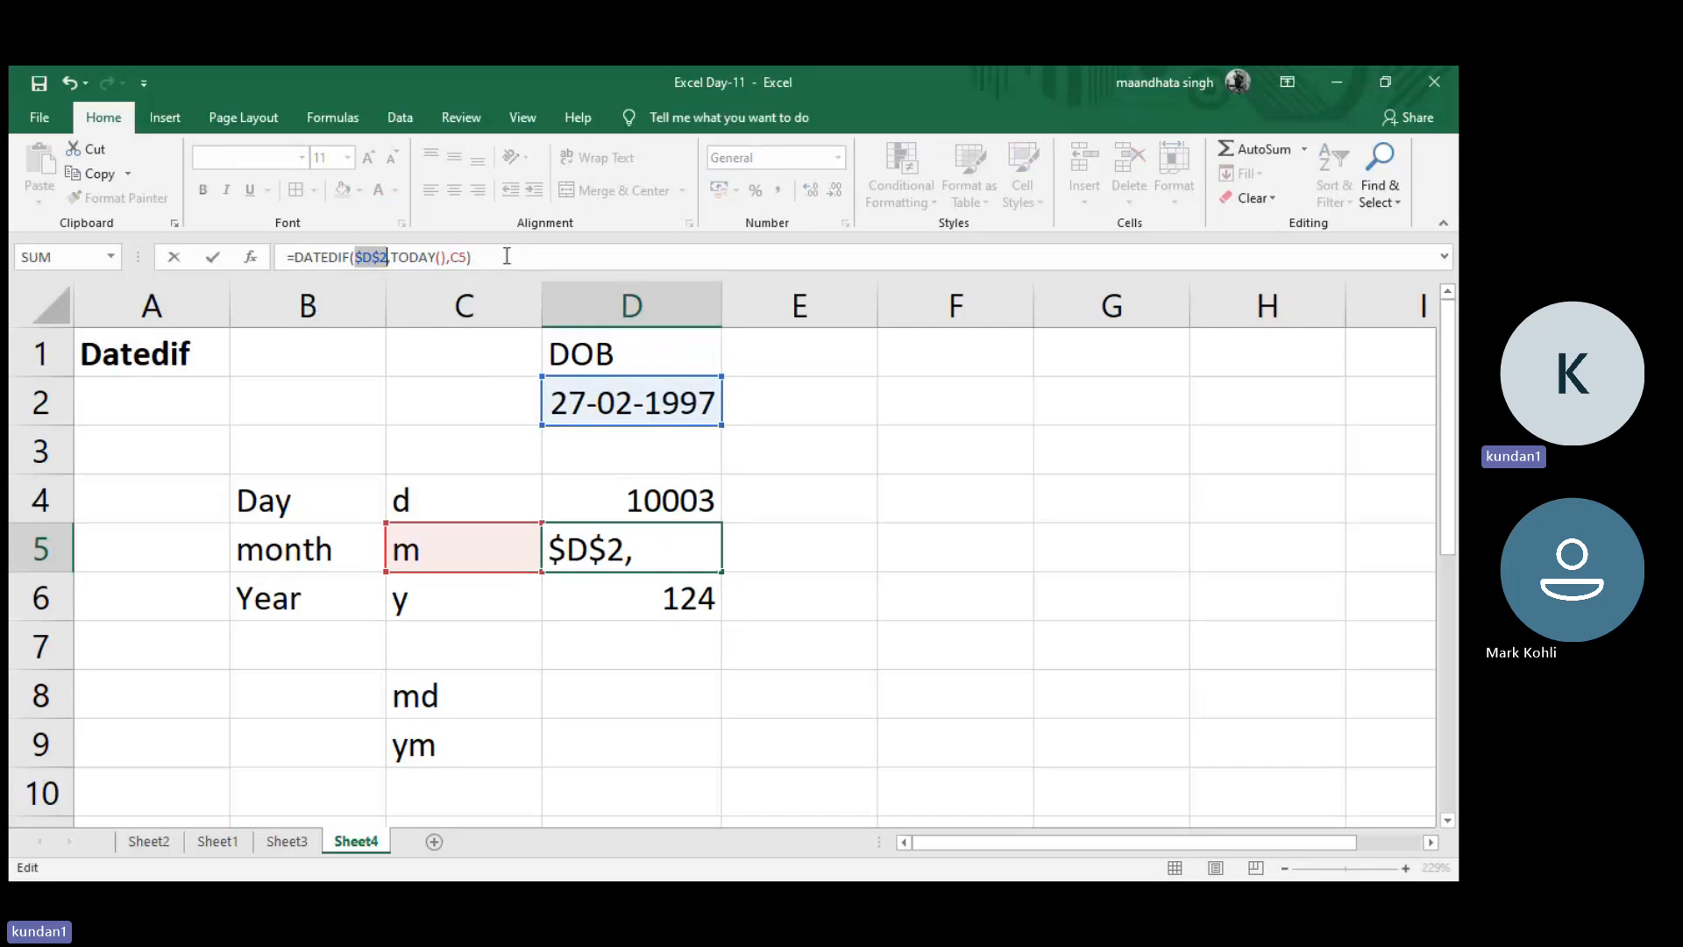
key(Return)
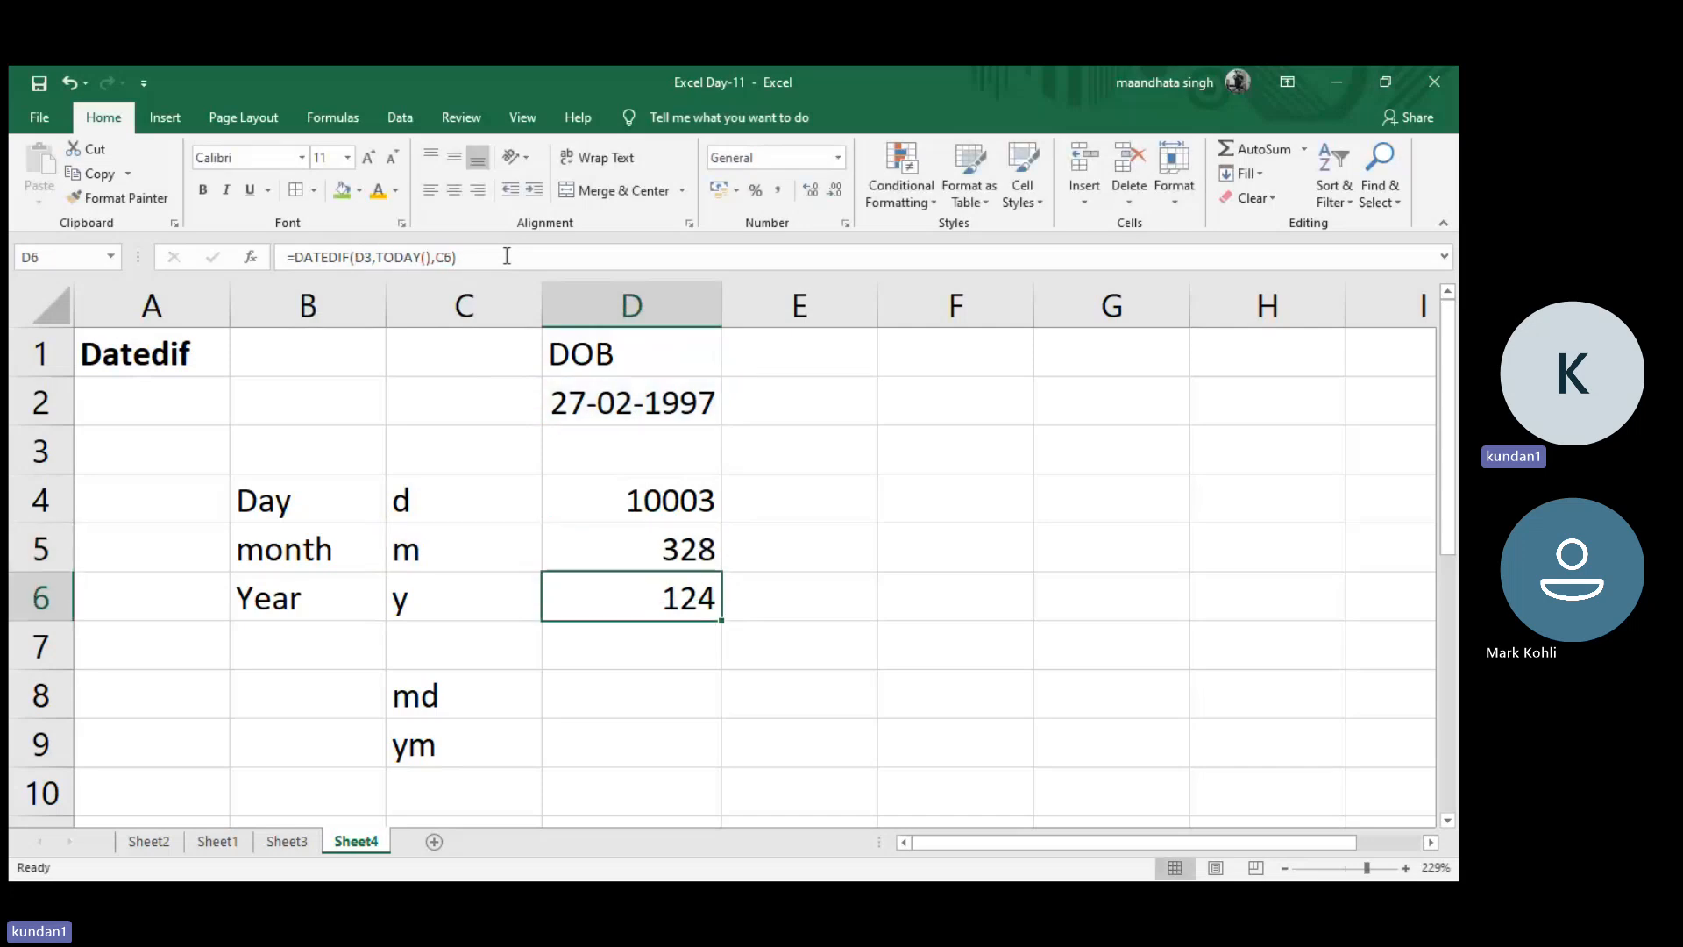
- Fill the D5 formula with the locked date reference down into D6 and check the references in both cells
click(646, 540)
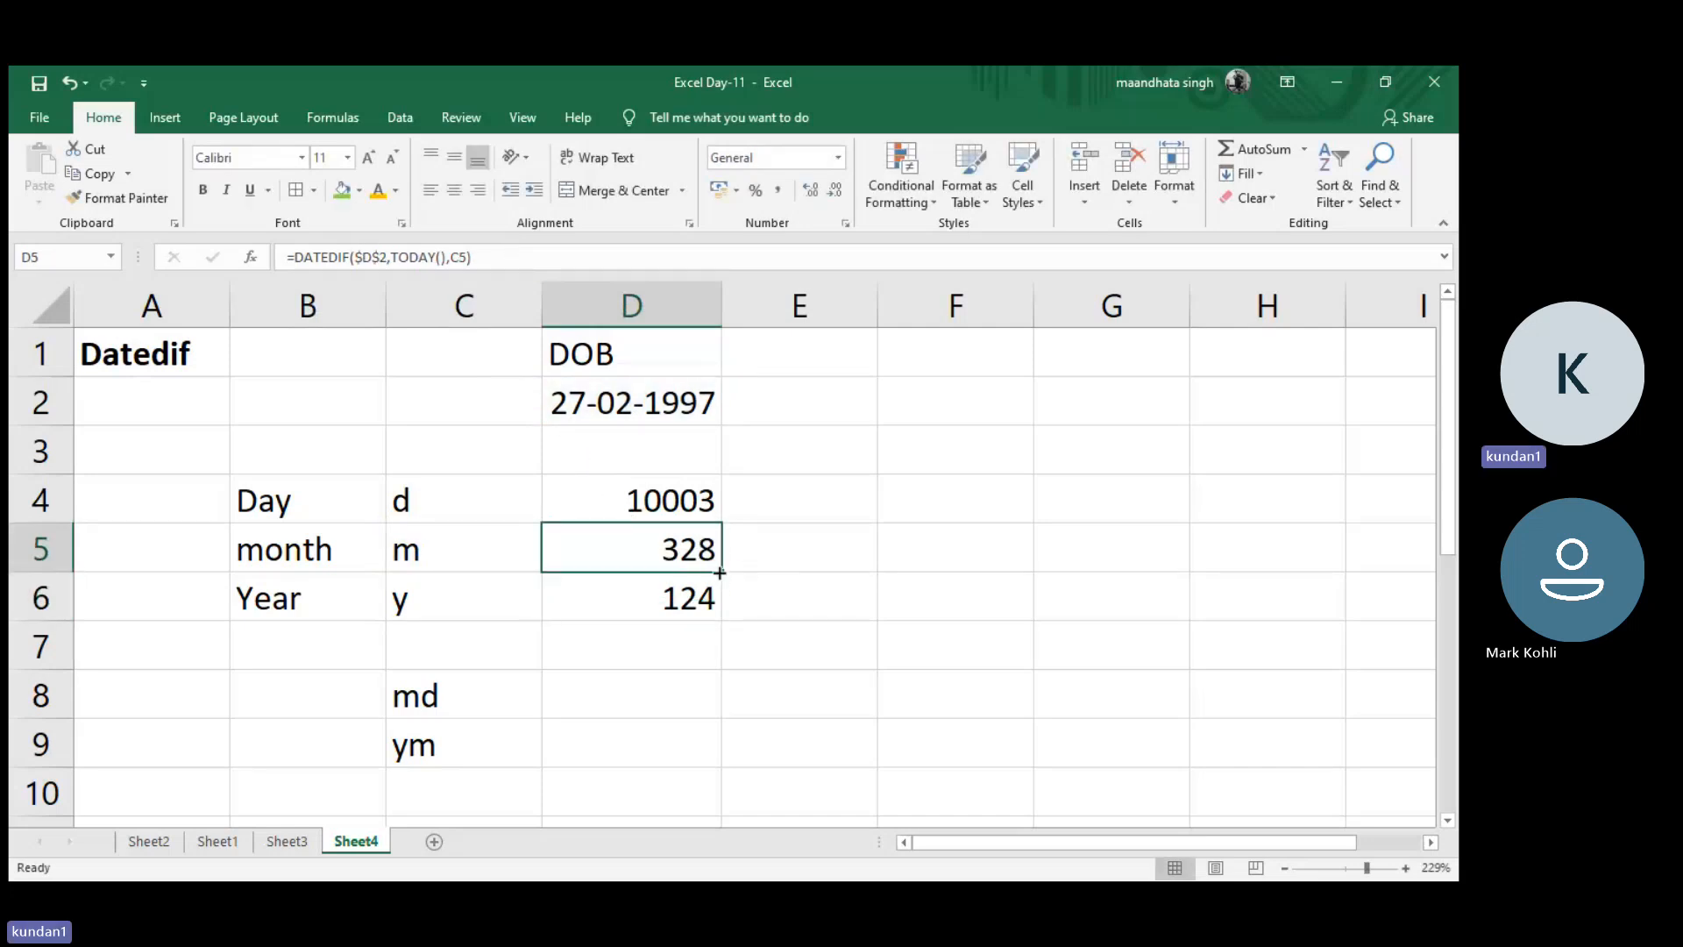
drag(720, 571, 724, 614)
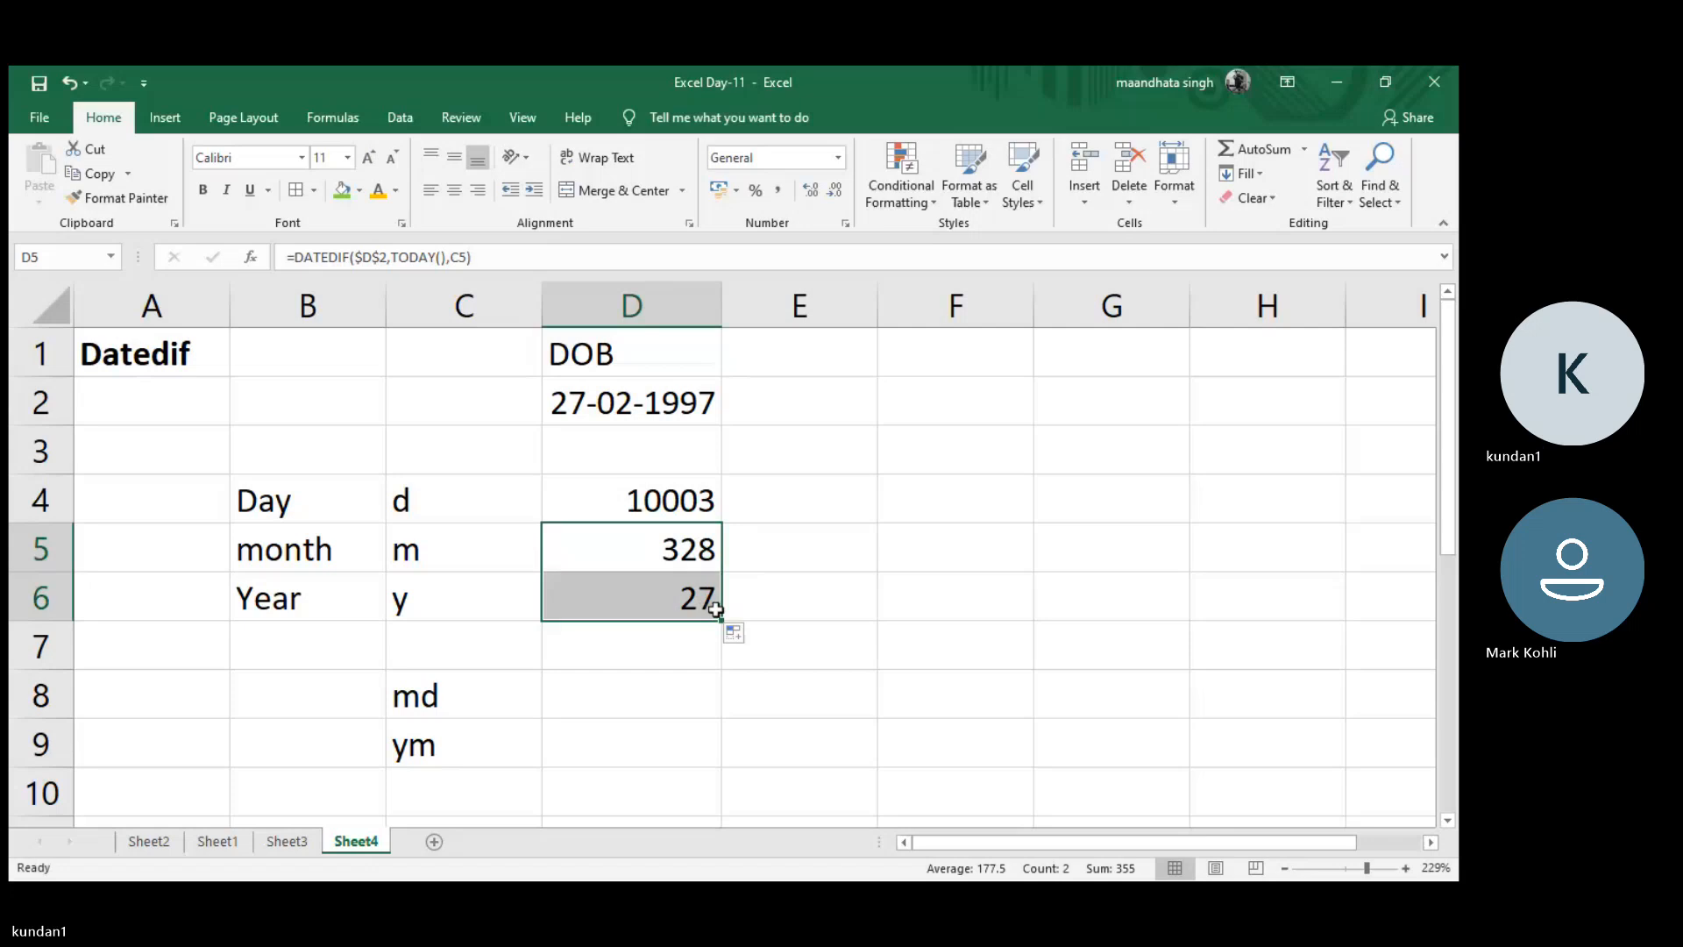
click(751, 594)
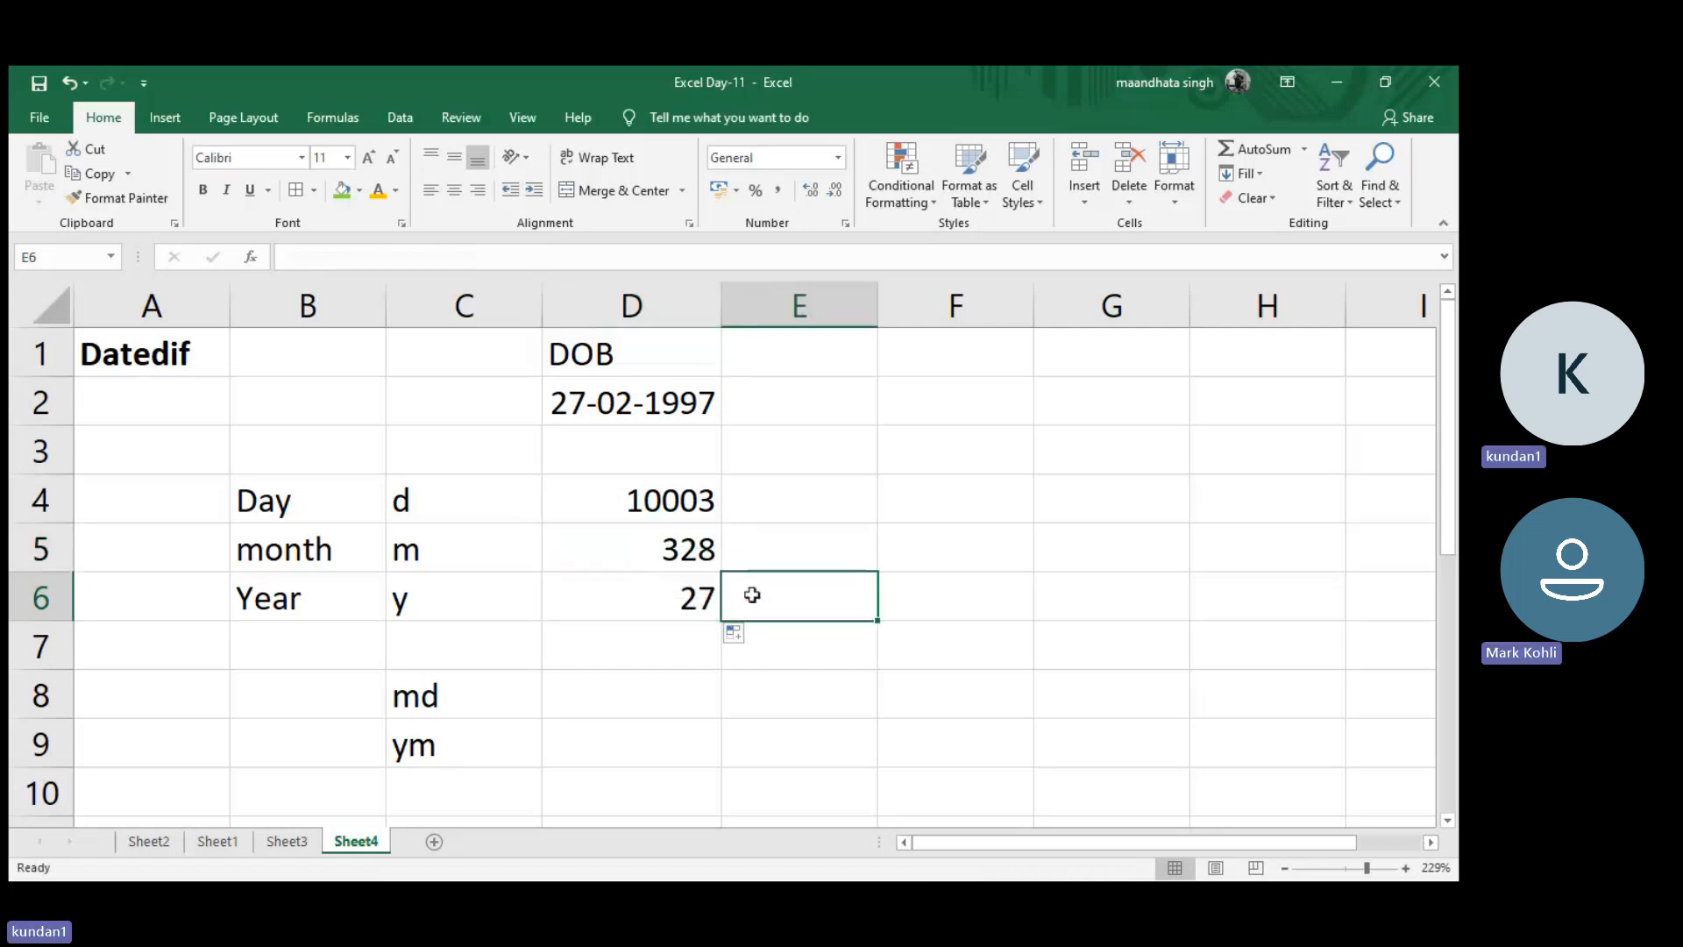
click(637, 560)
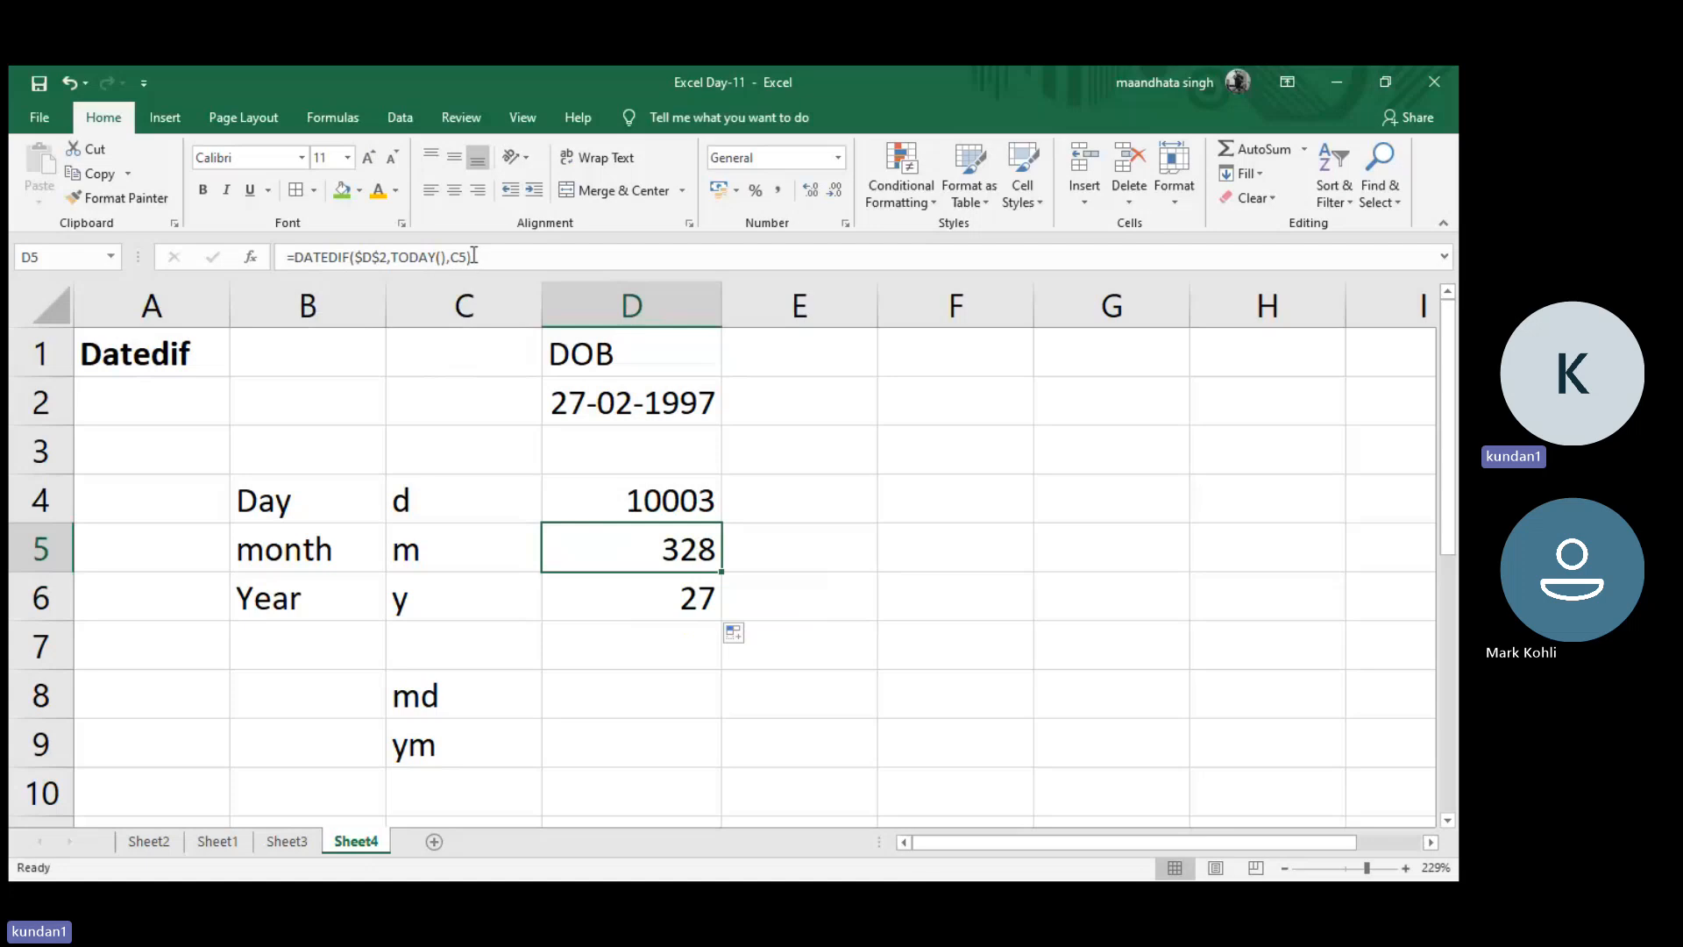
click(641, 597)
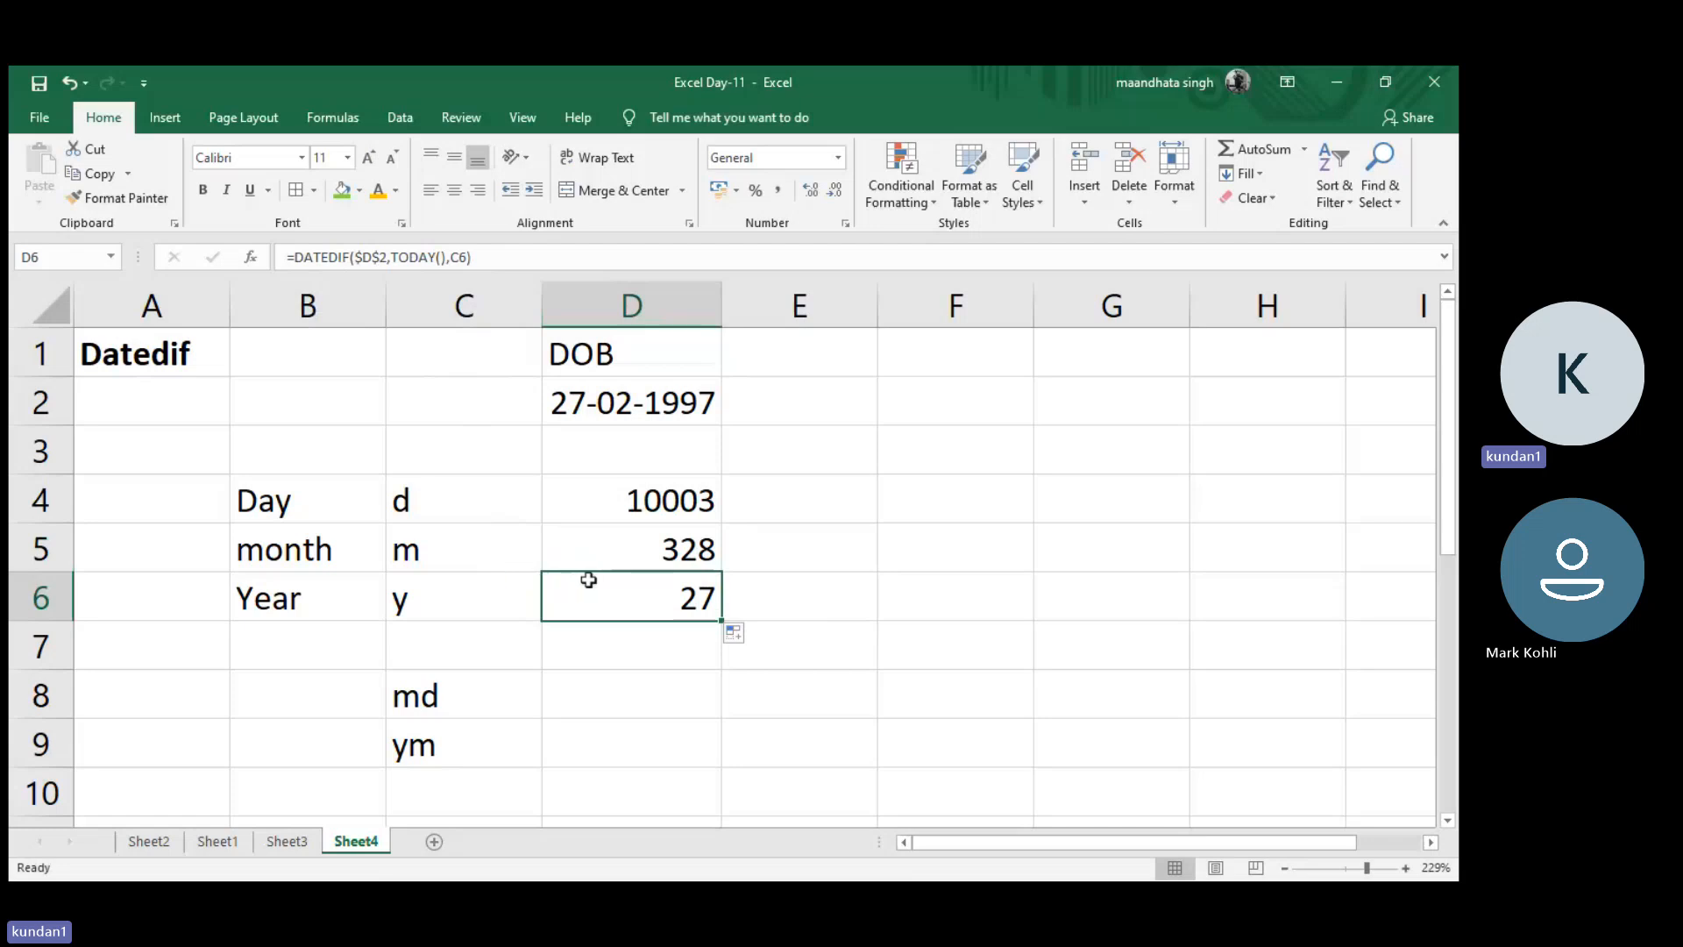
click(505, 622)
click(487, 613)
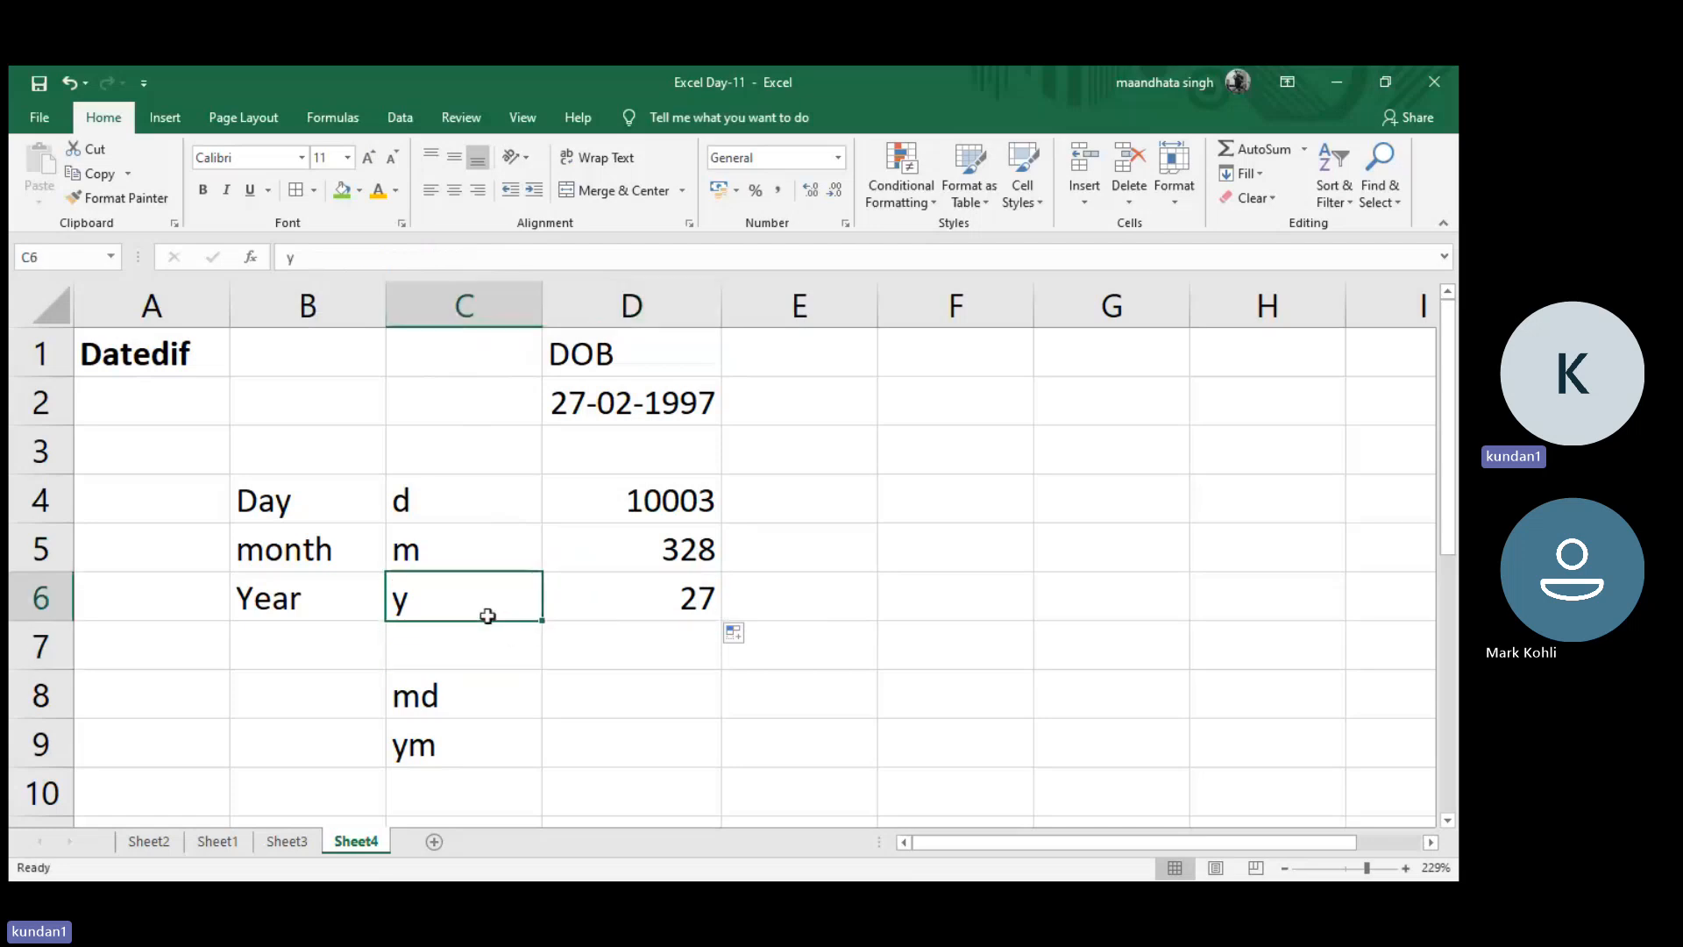
click(647, 592)
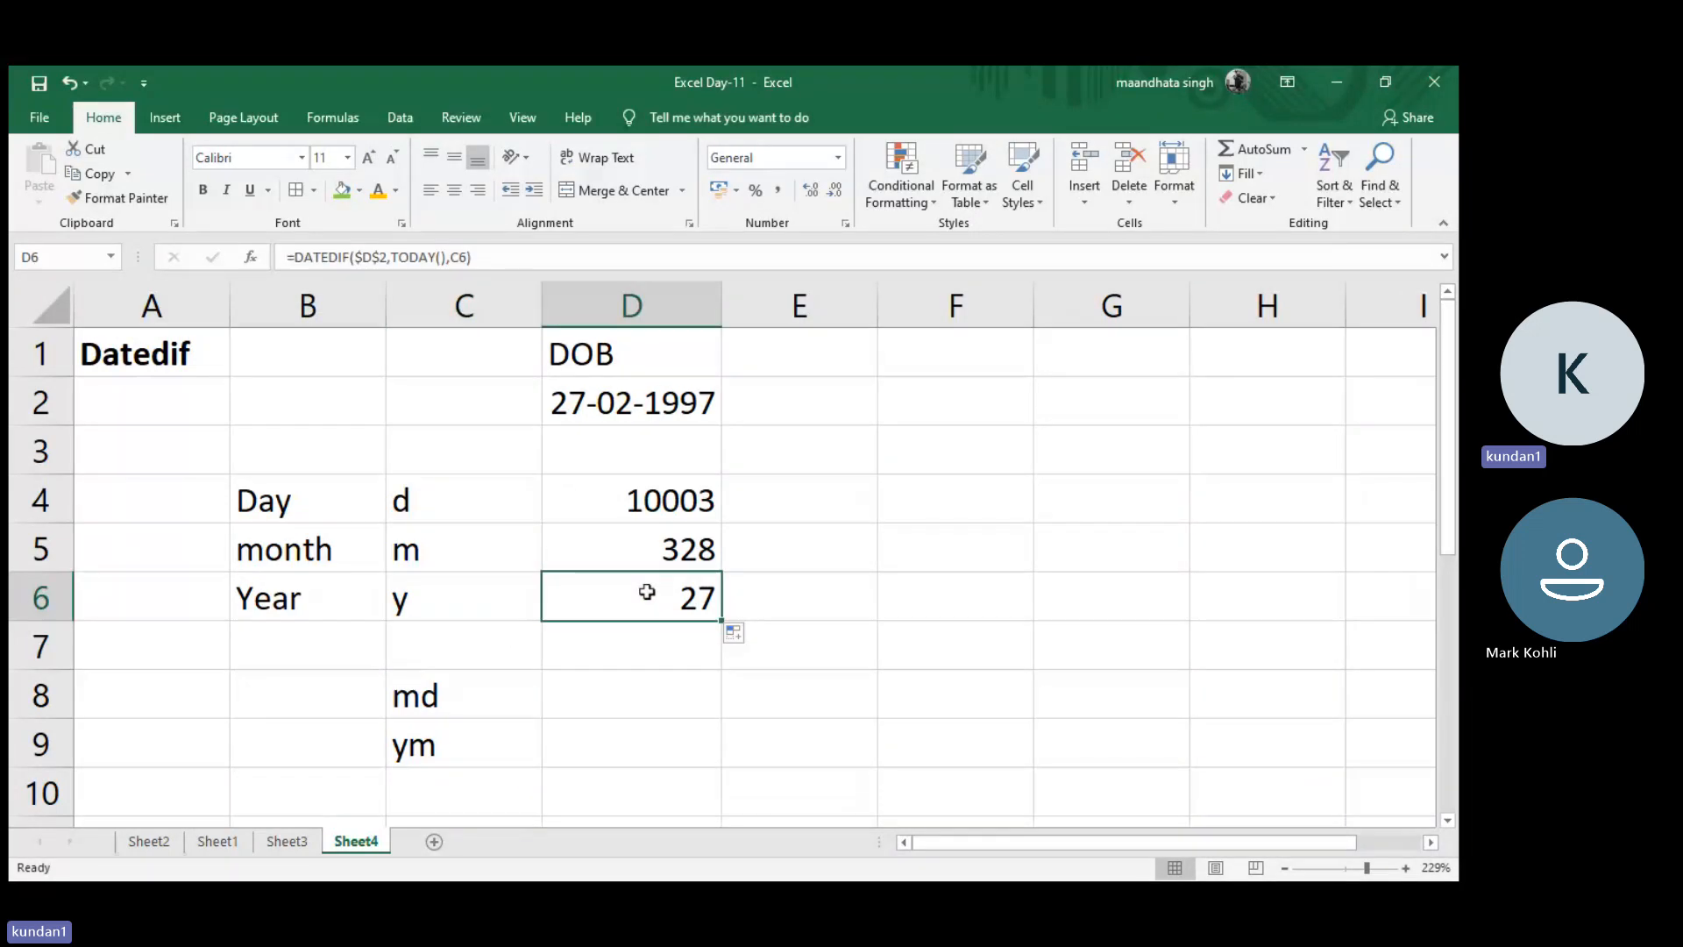
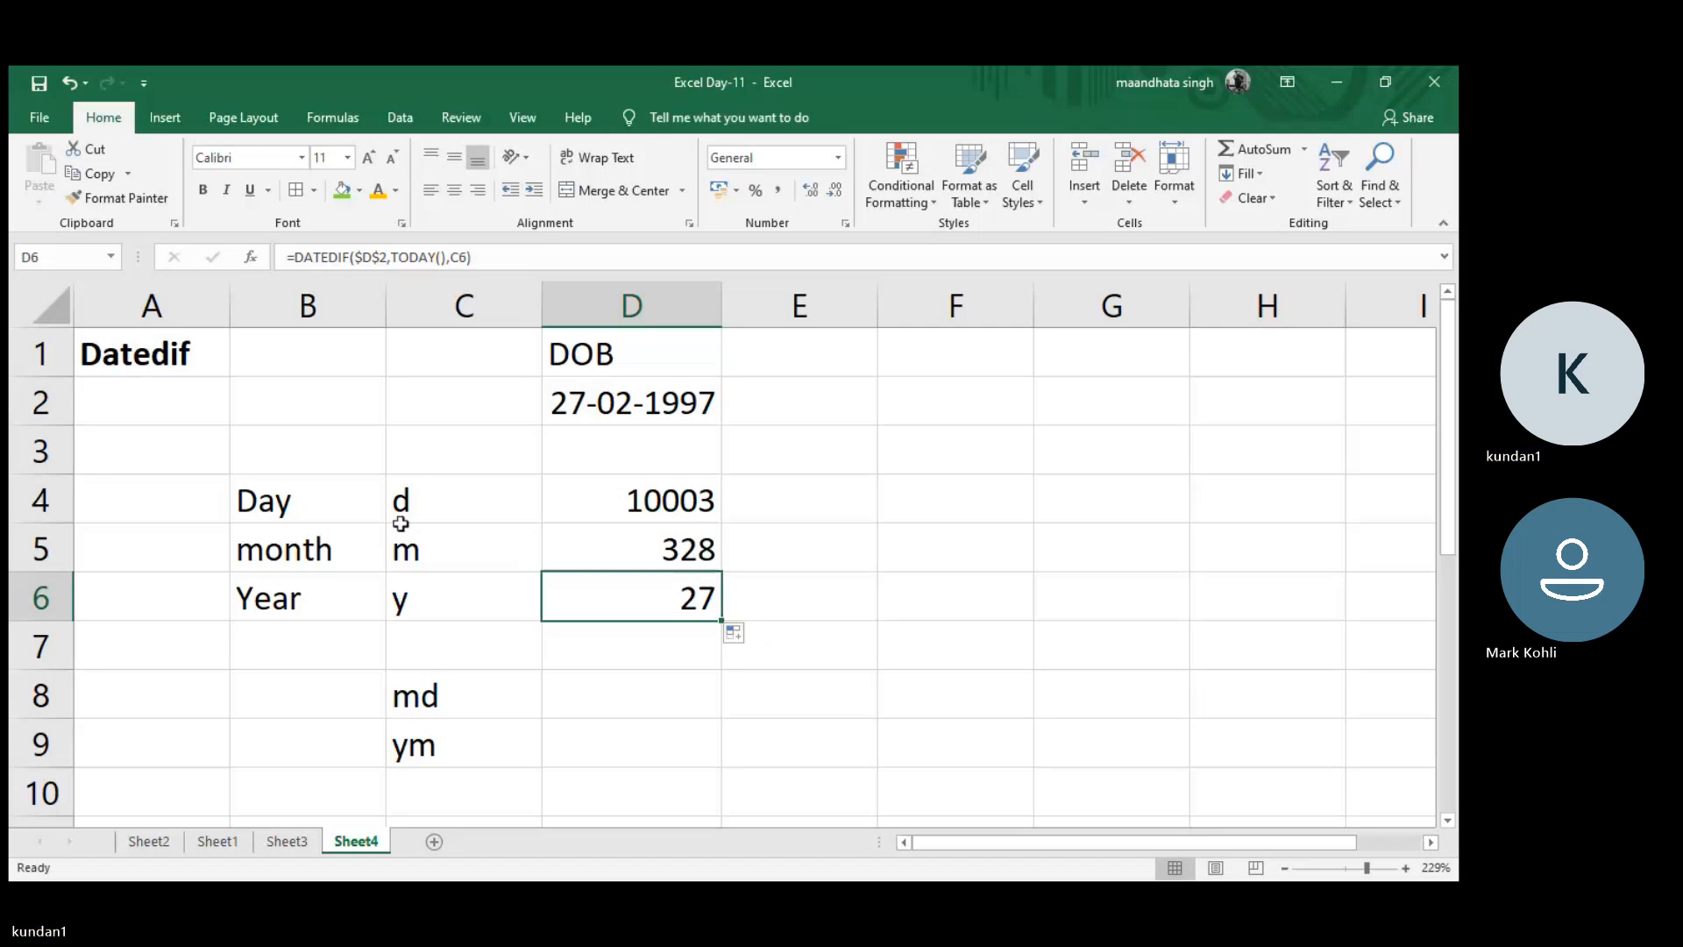
- Highlight the Day, month and Year block B4:D6 to review its unit codes and results
drag(350, 489, 612, 609)
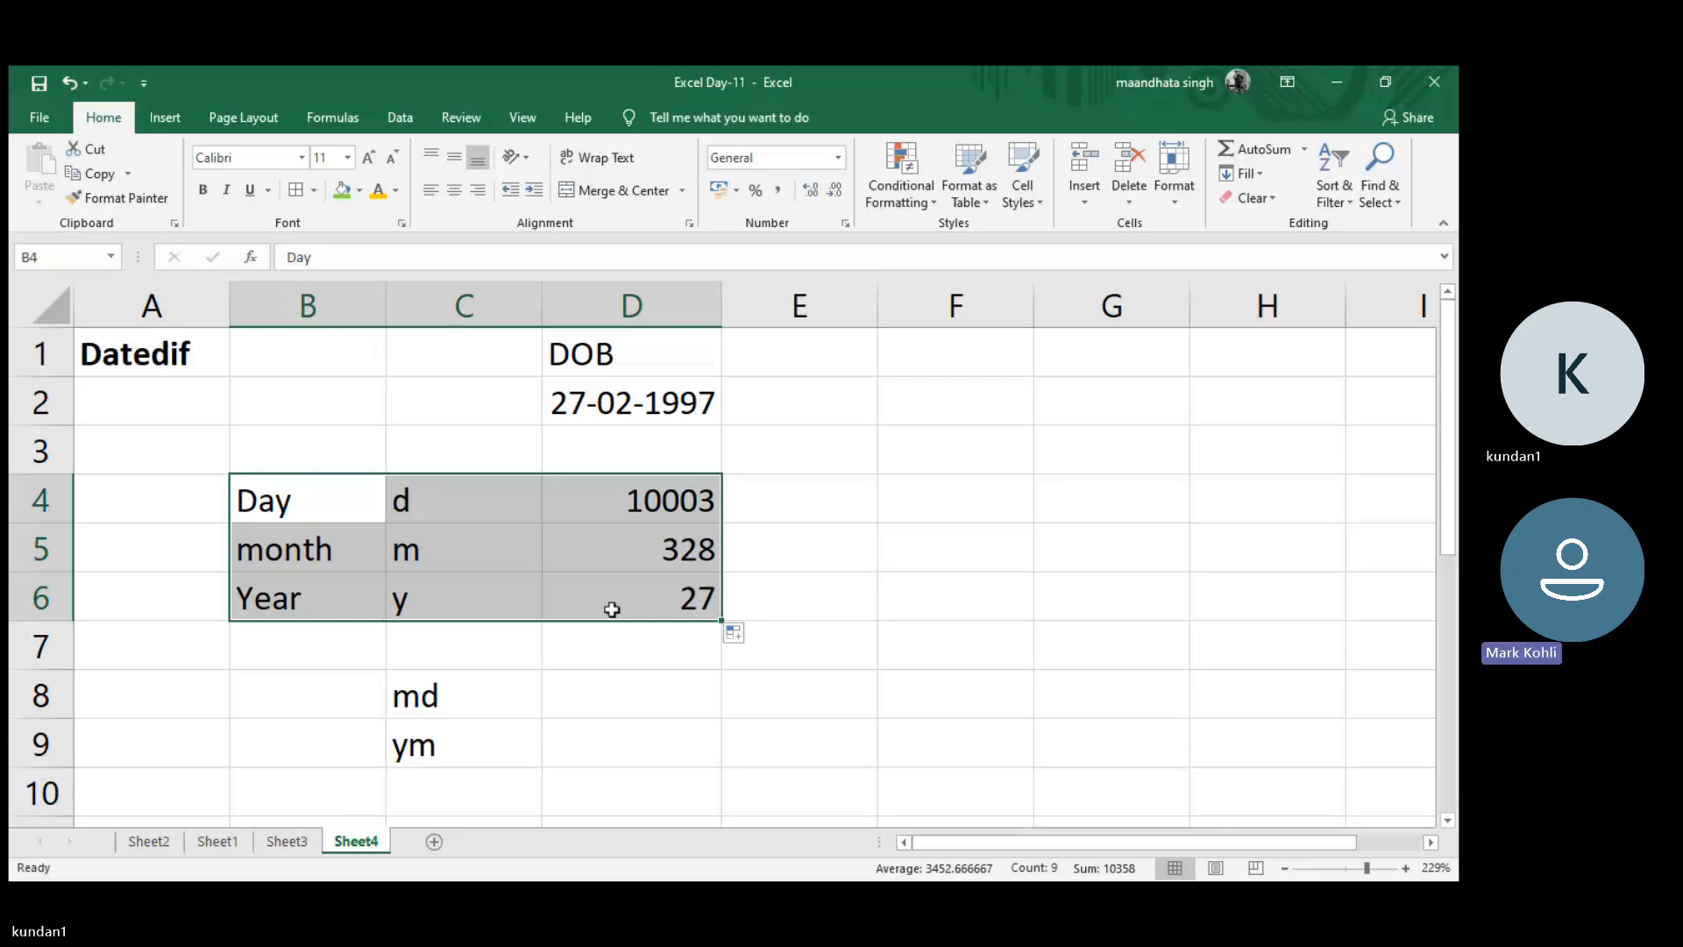
click(606, 510)
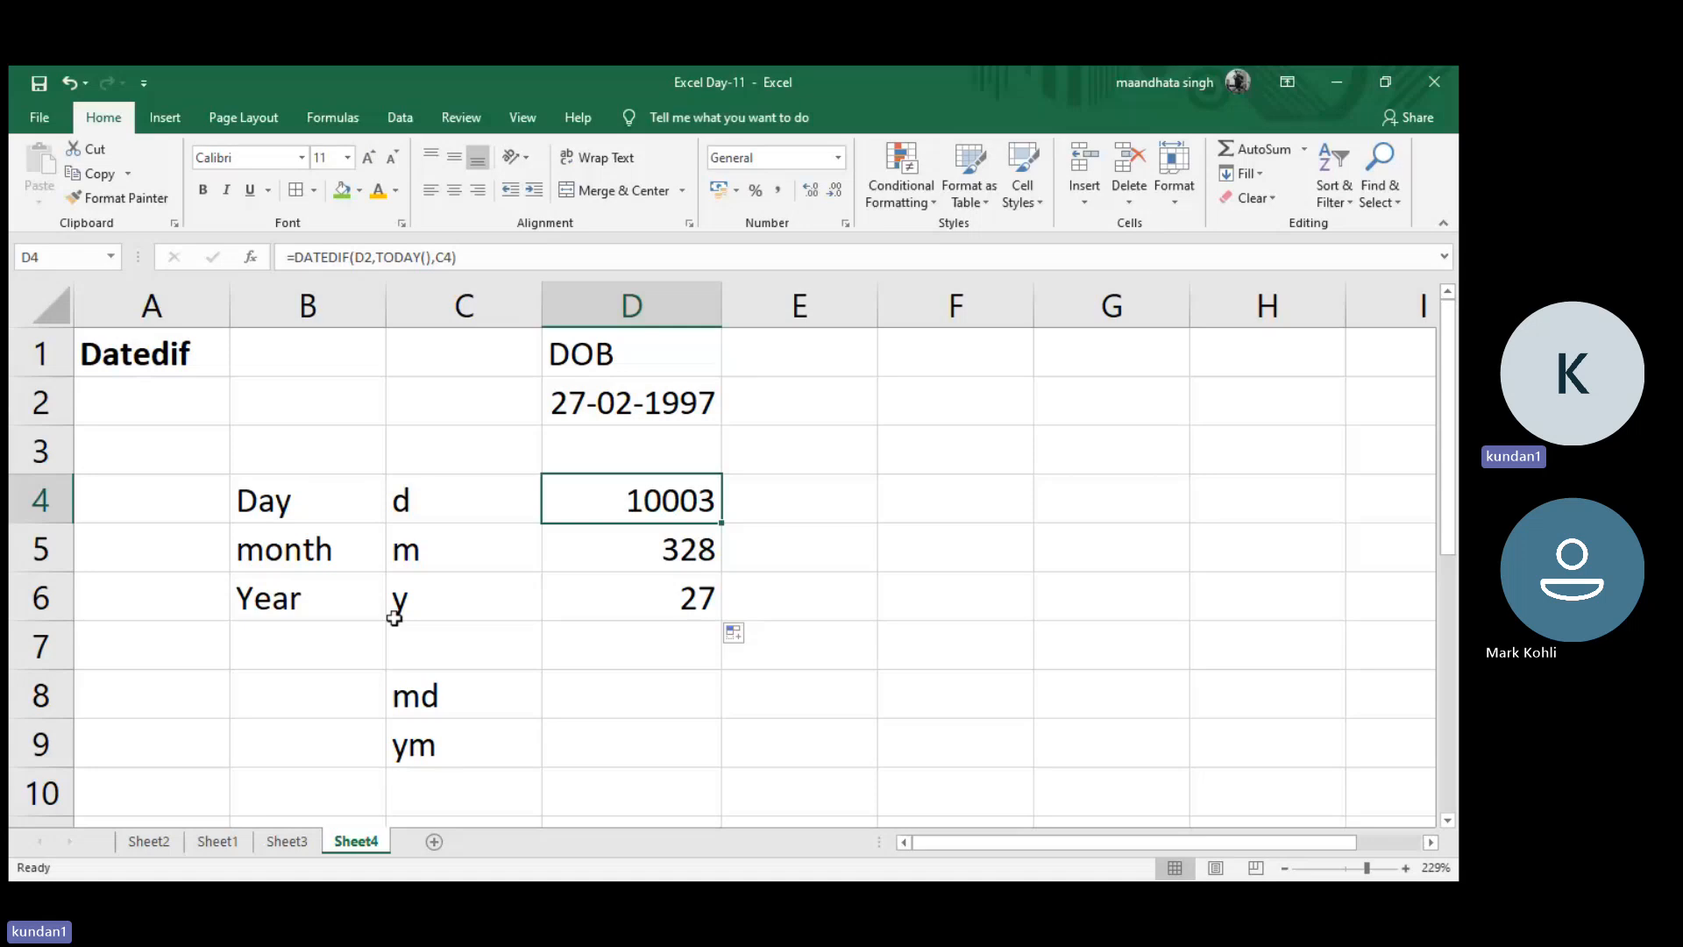
click(326, 511)
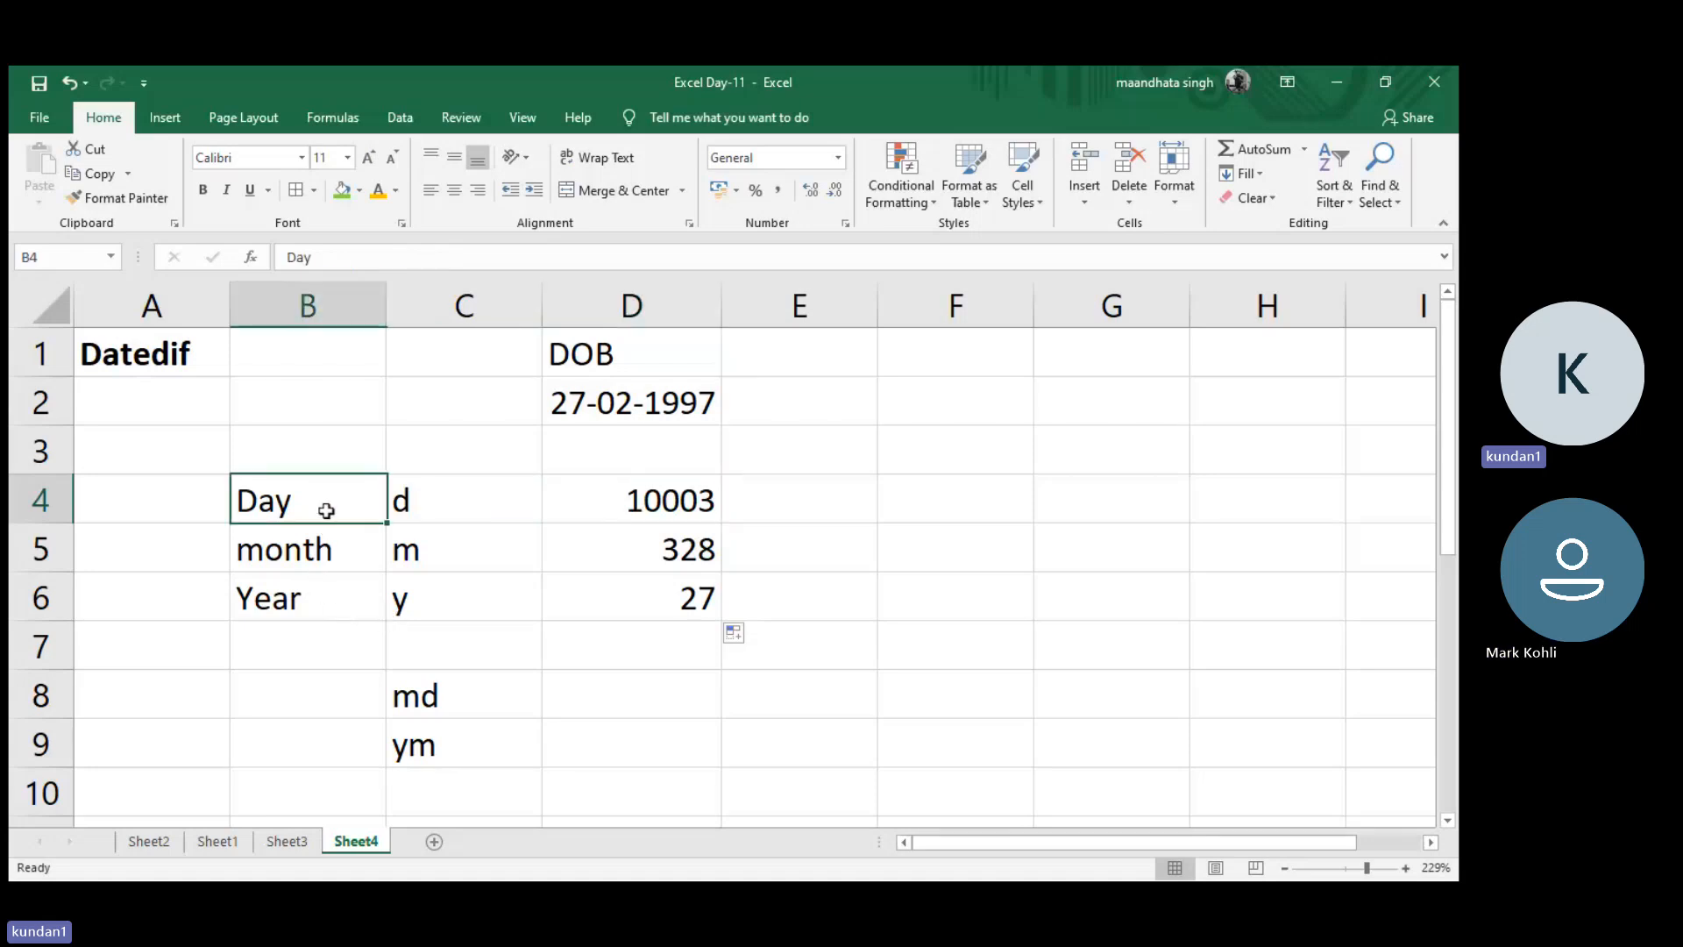
drag(326, 511, 724, 605)
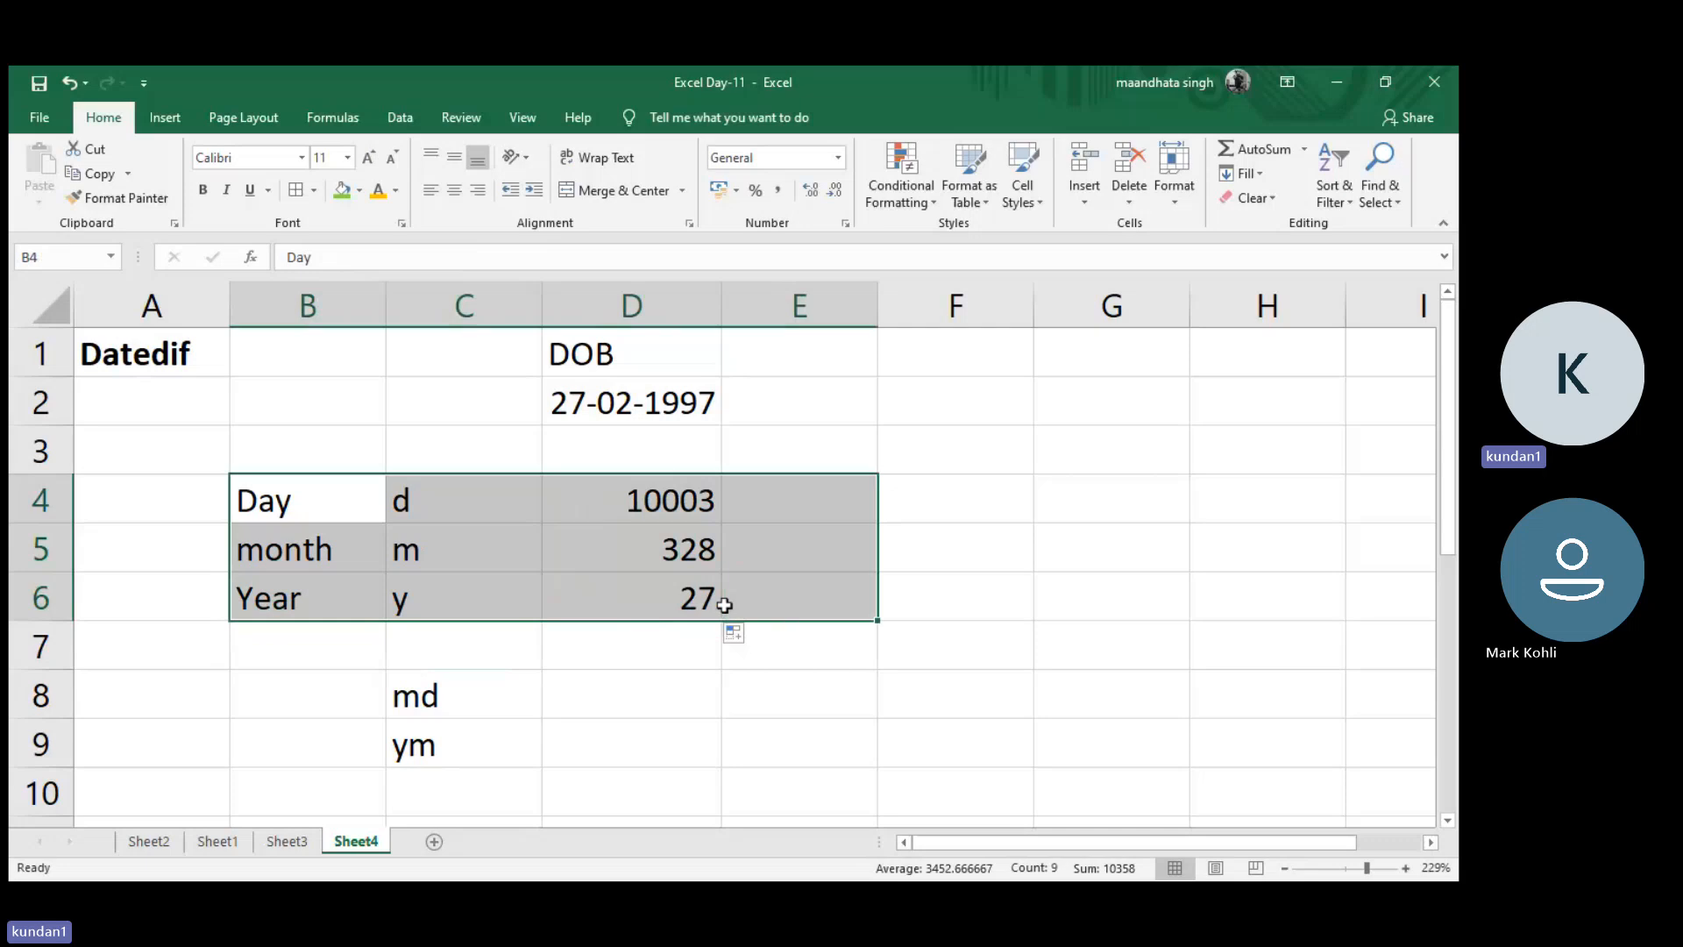
drag(322, 515, 612, 584)
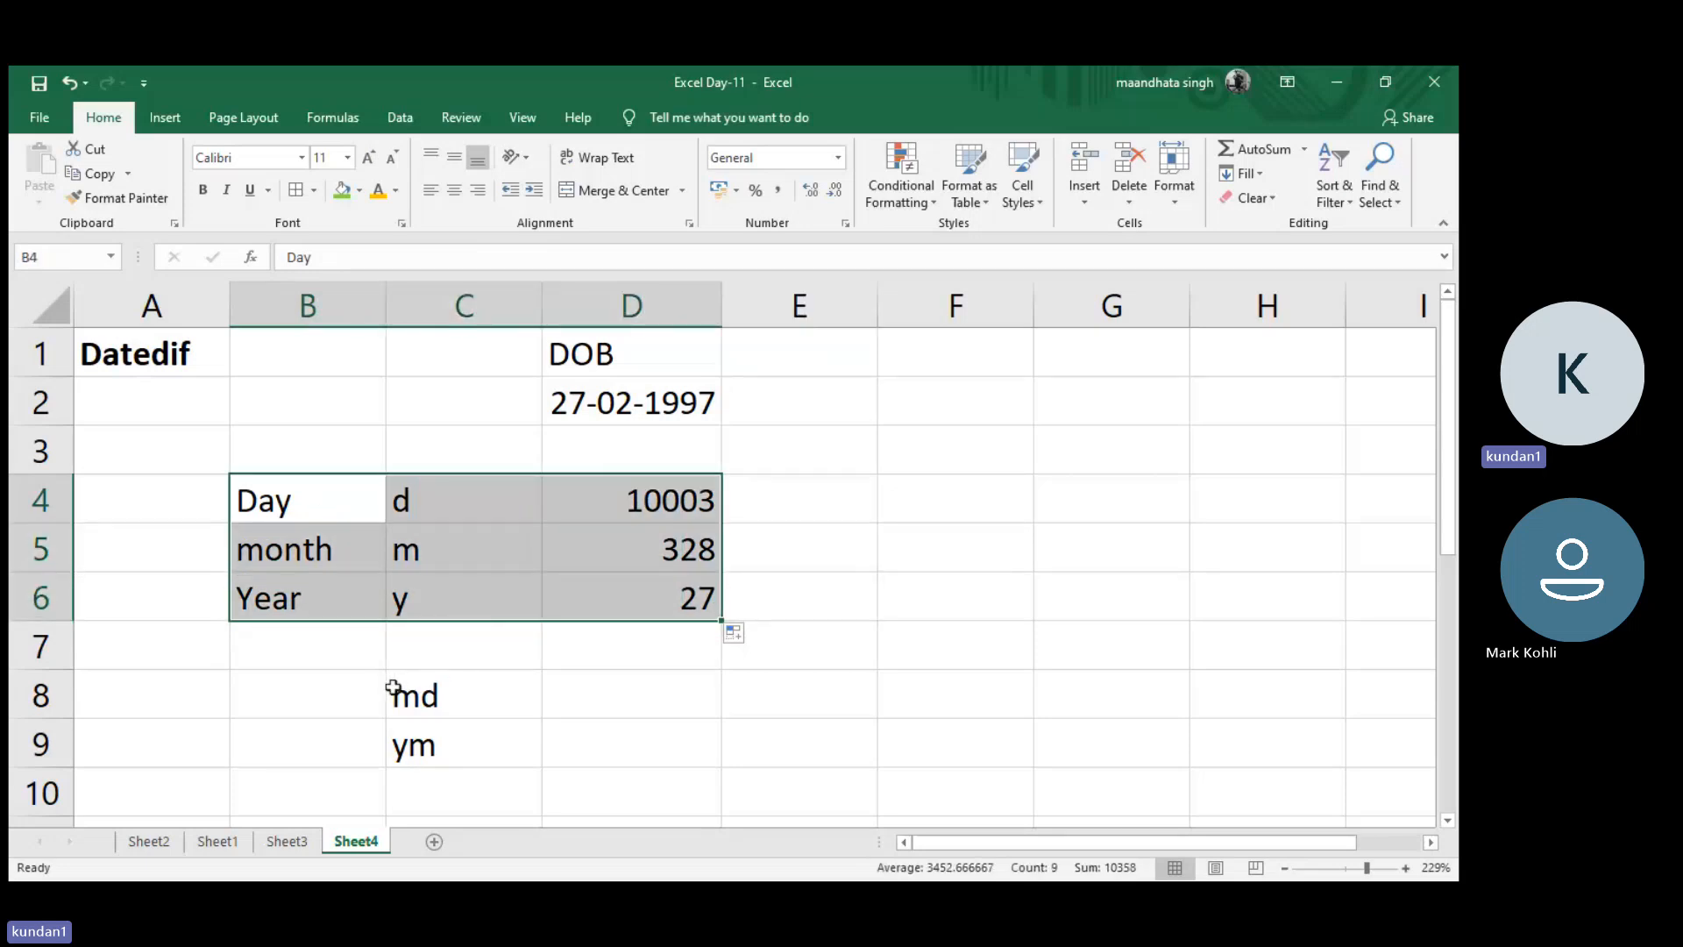
- Move the md and ym unit codes from C8:C9 up one row to C7:C8
click(577, 676)
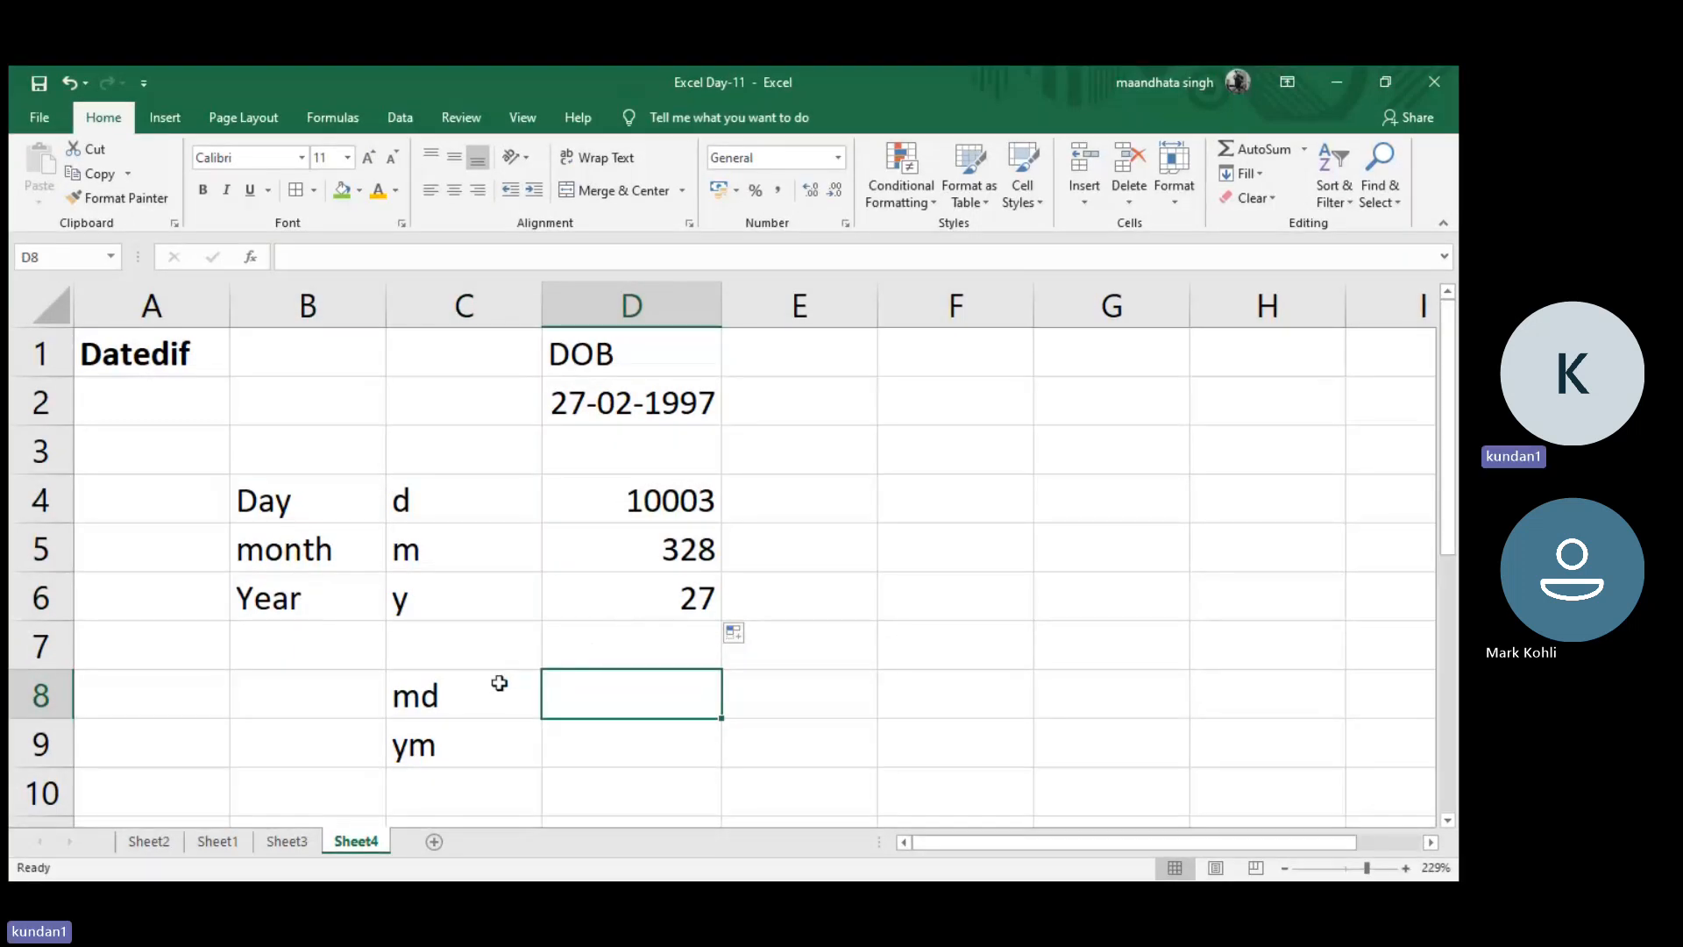
drag(500, 683, 489, 736)
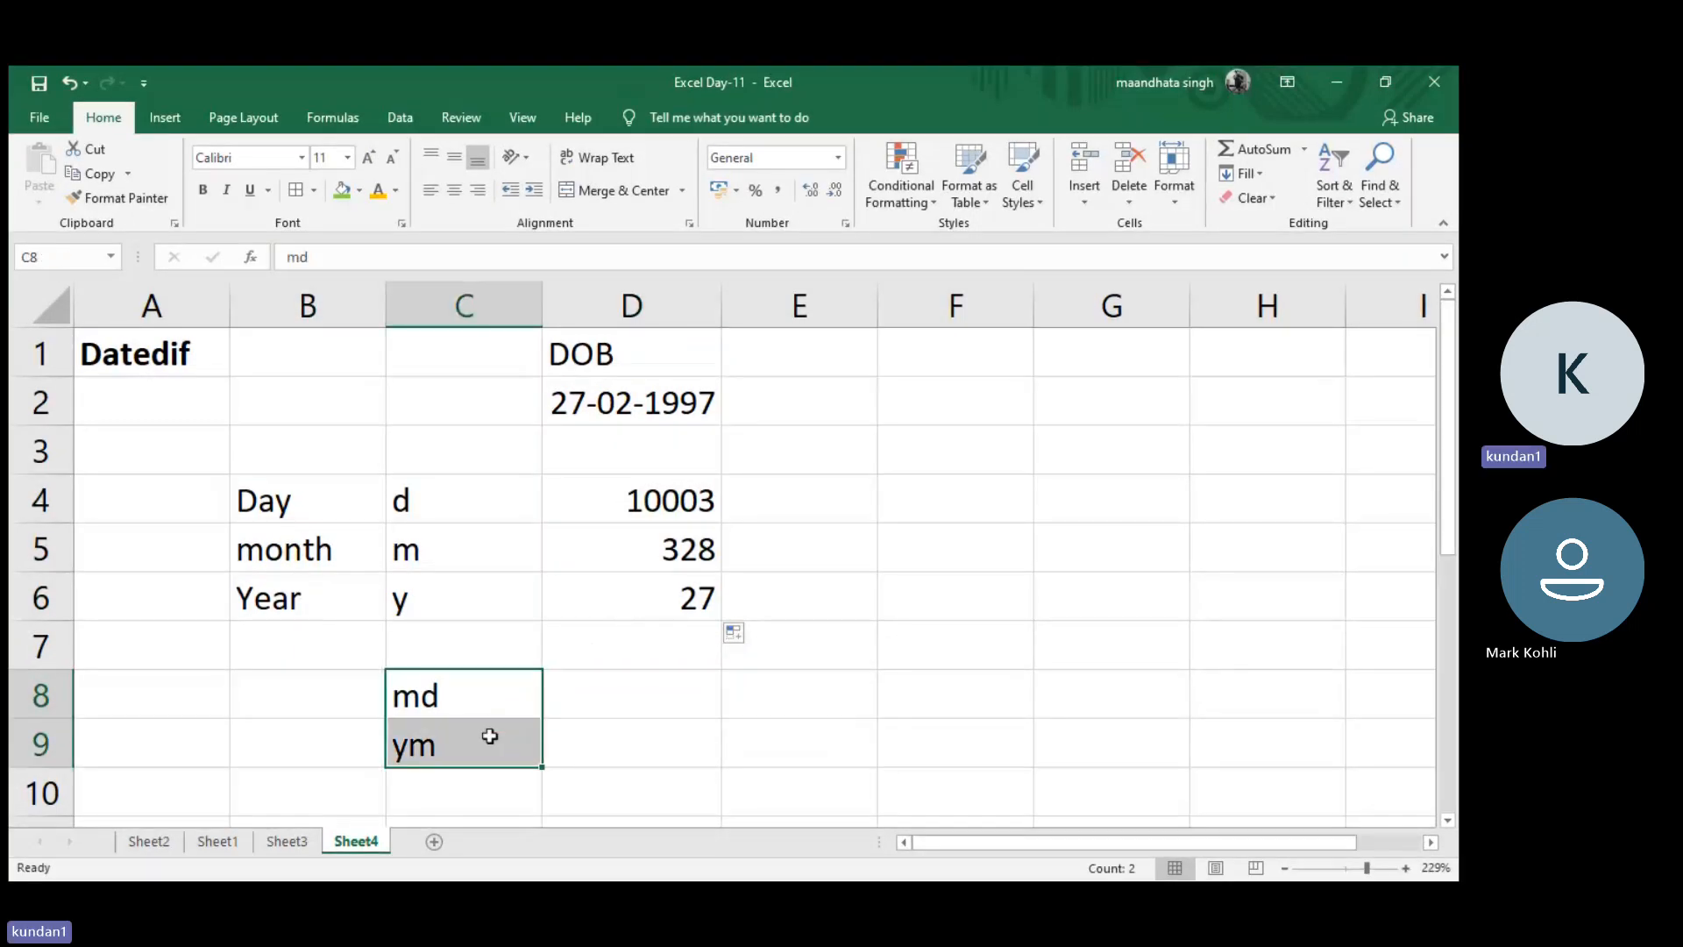
key(ctrl+x)
key(Up)
key(Return)
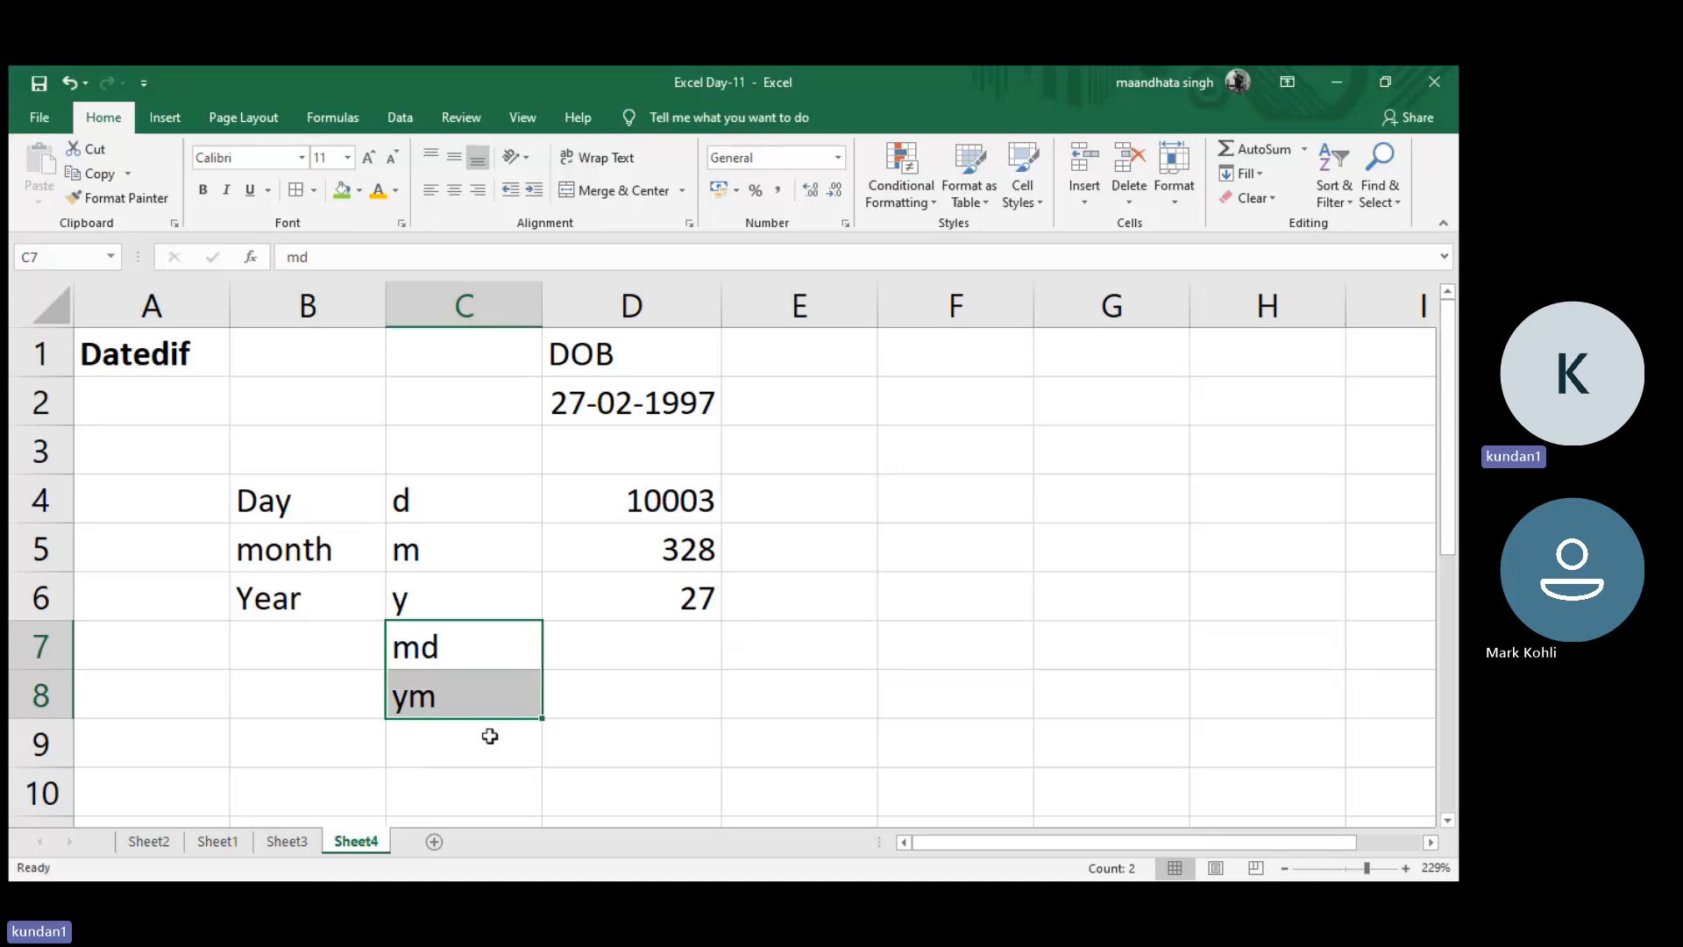
- Fill the DATEDIF formula from D6 down into D7 and D8 for the md and ym codes
click(643, 646)
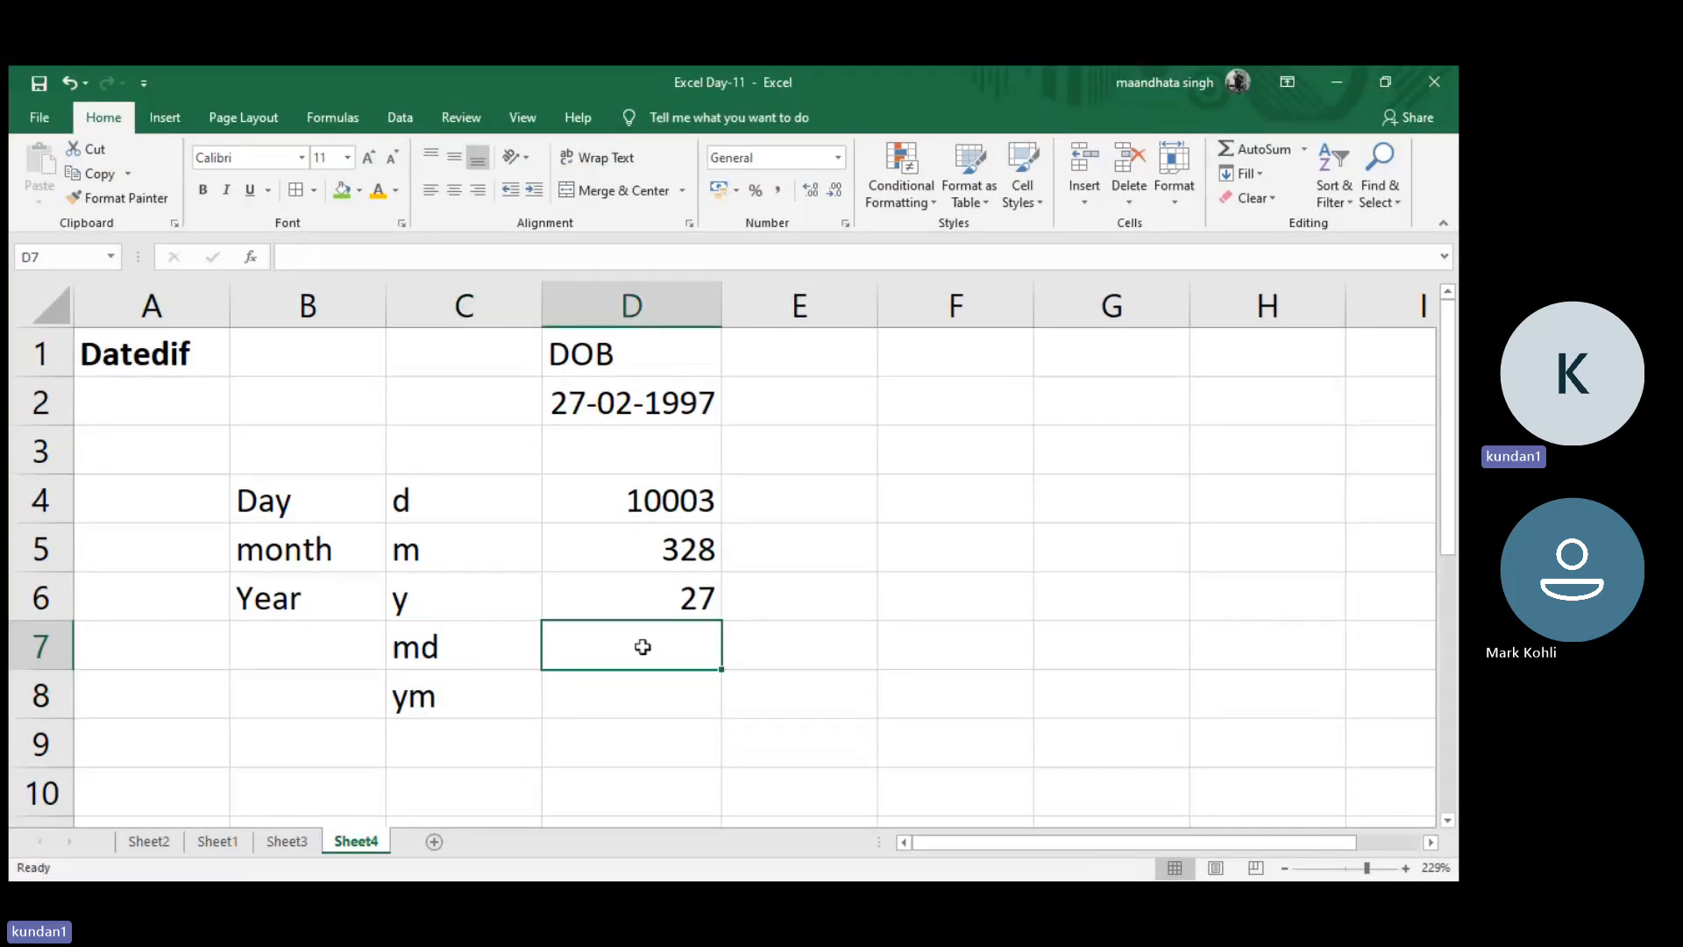
click(692, 595)
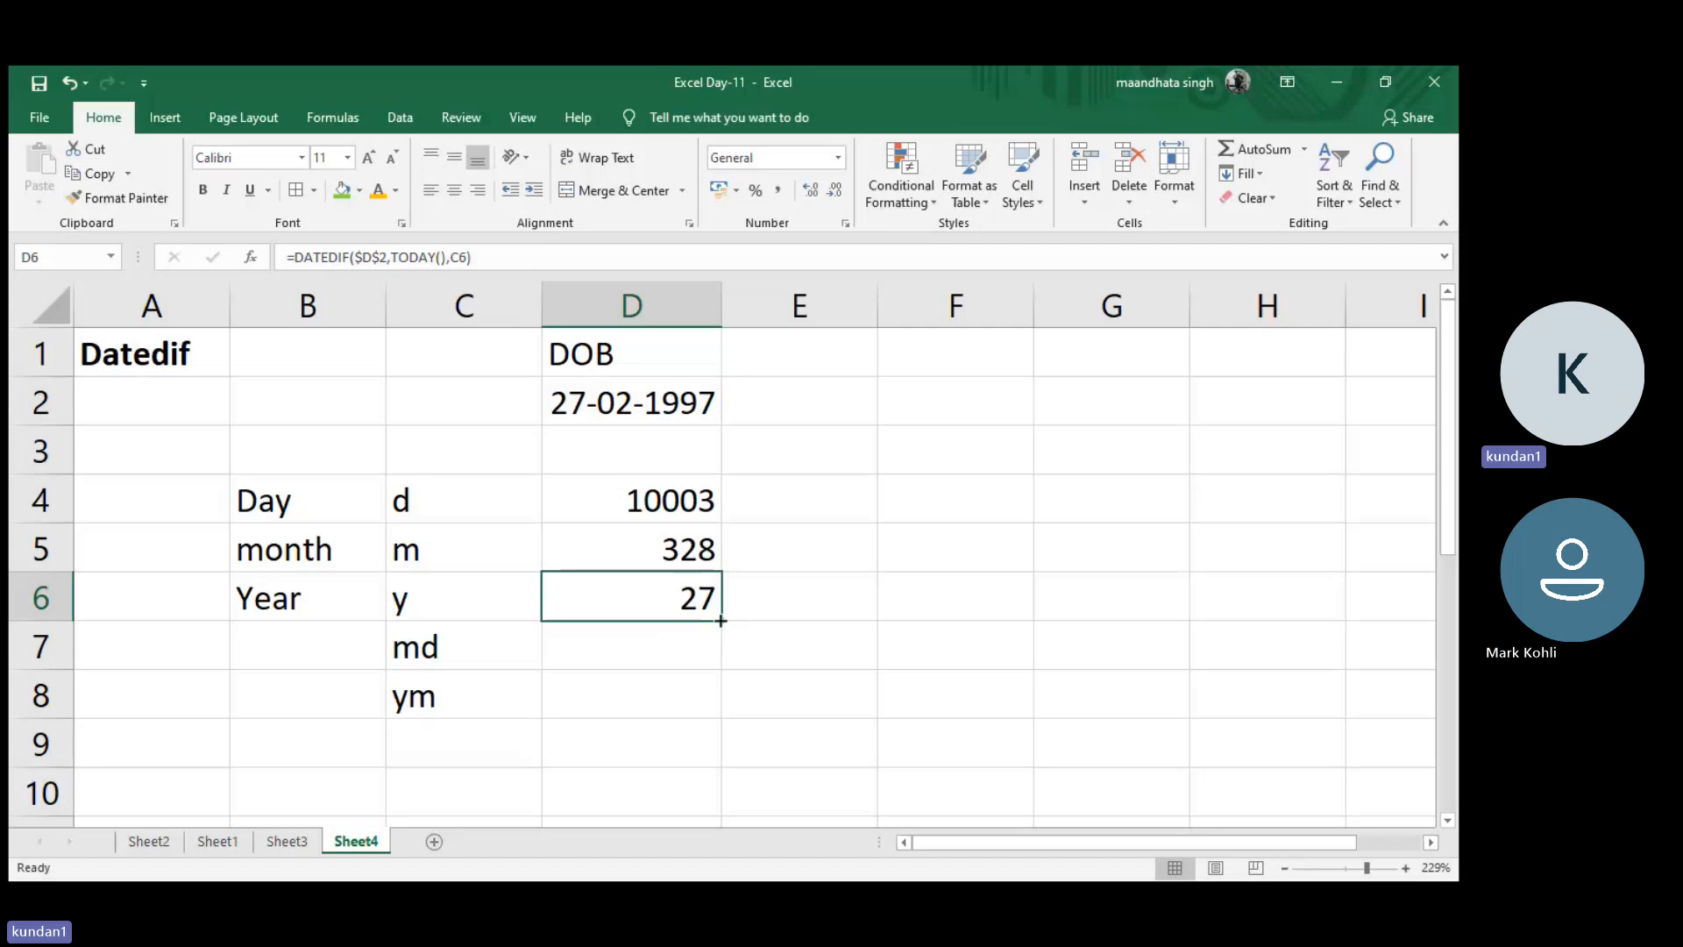
drag(720, 619, 715, 670)
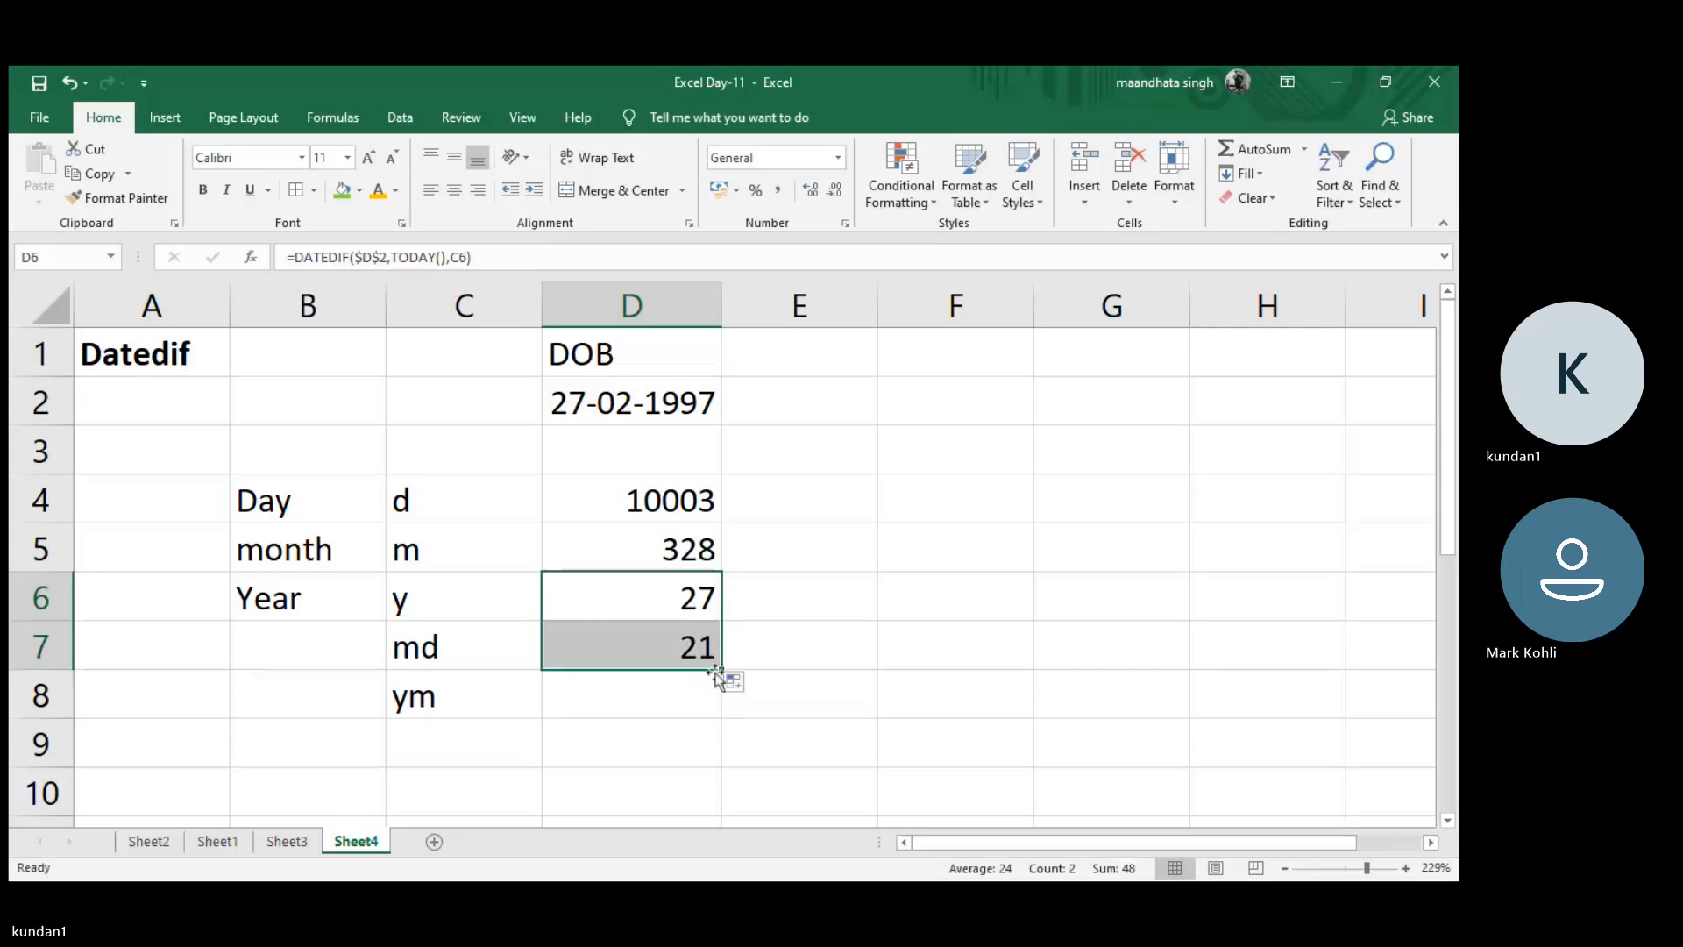
click(705, 649)
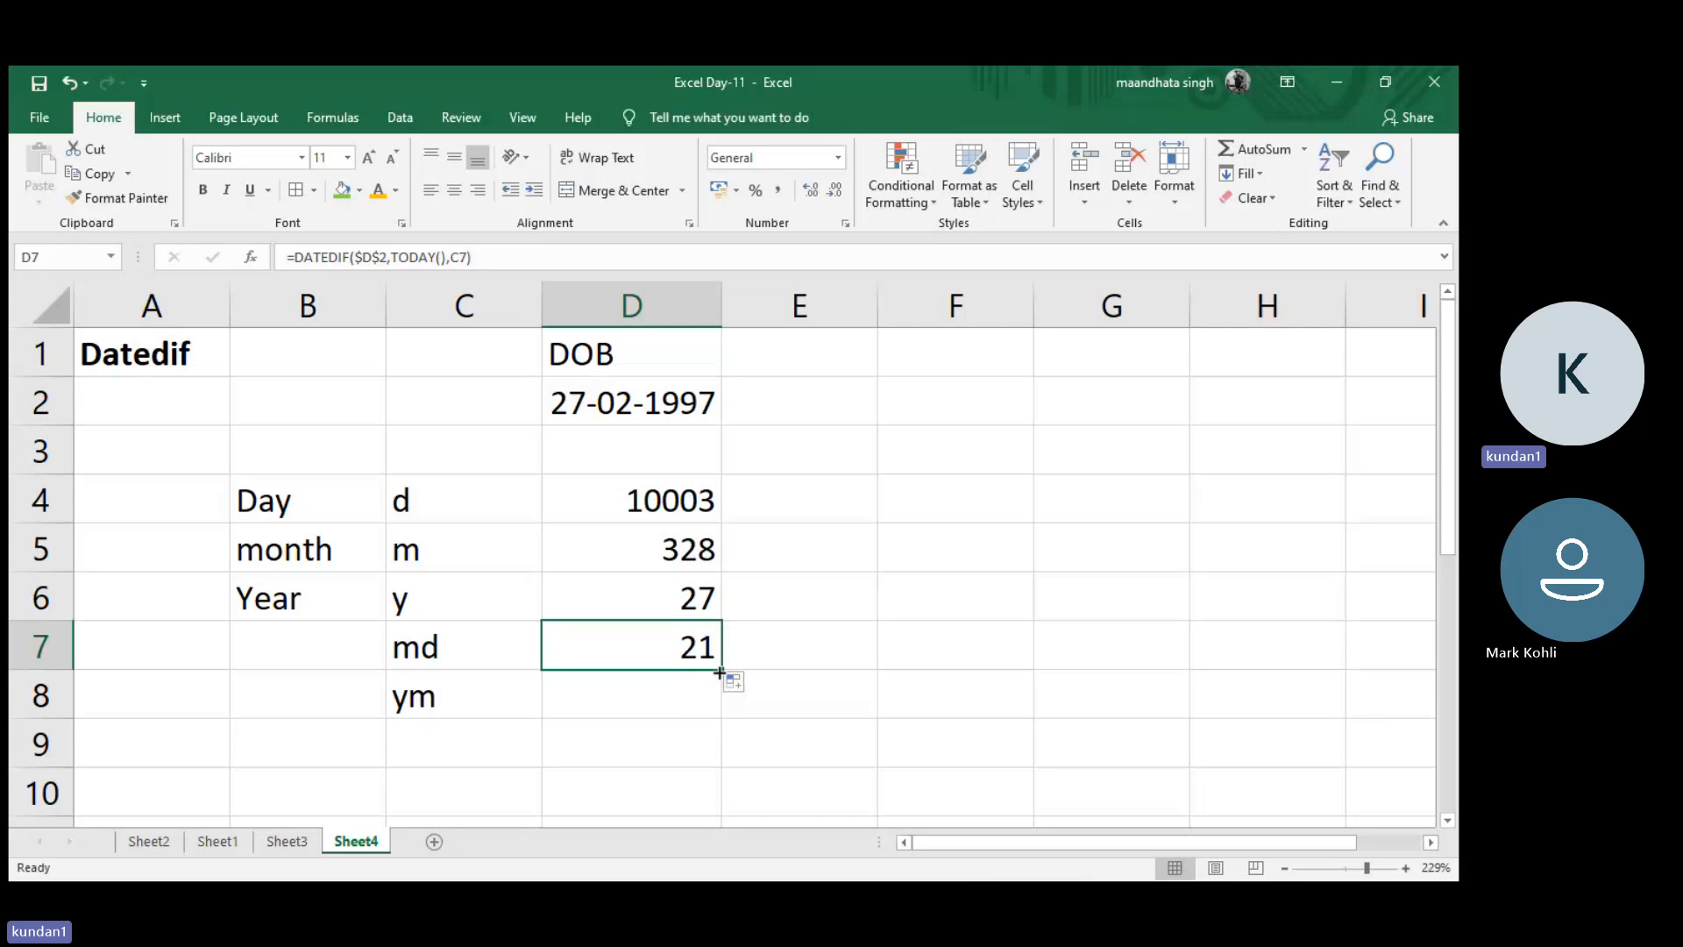
drag(719, 681, 712, 705)
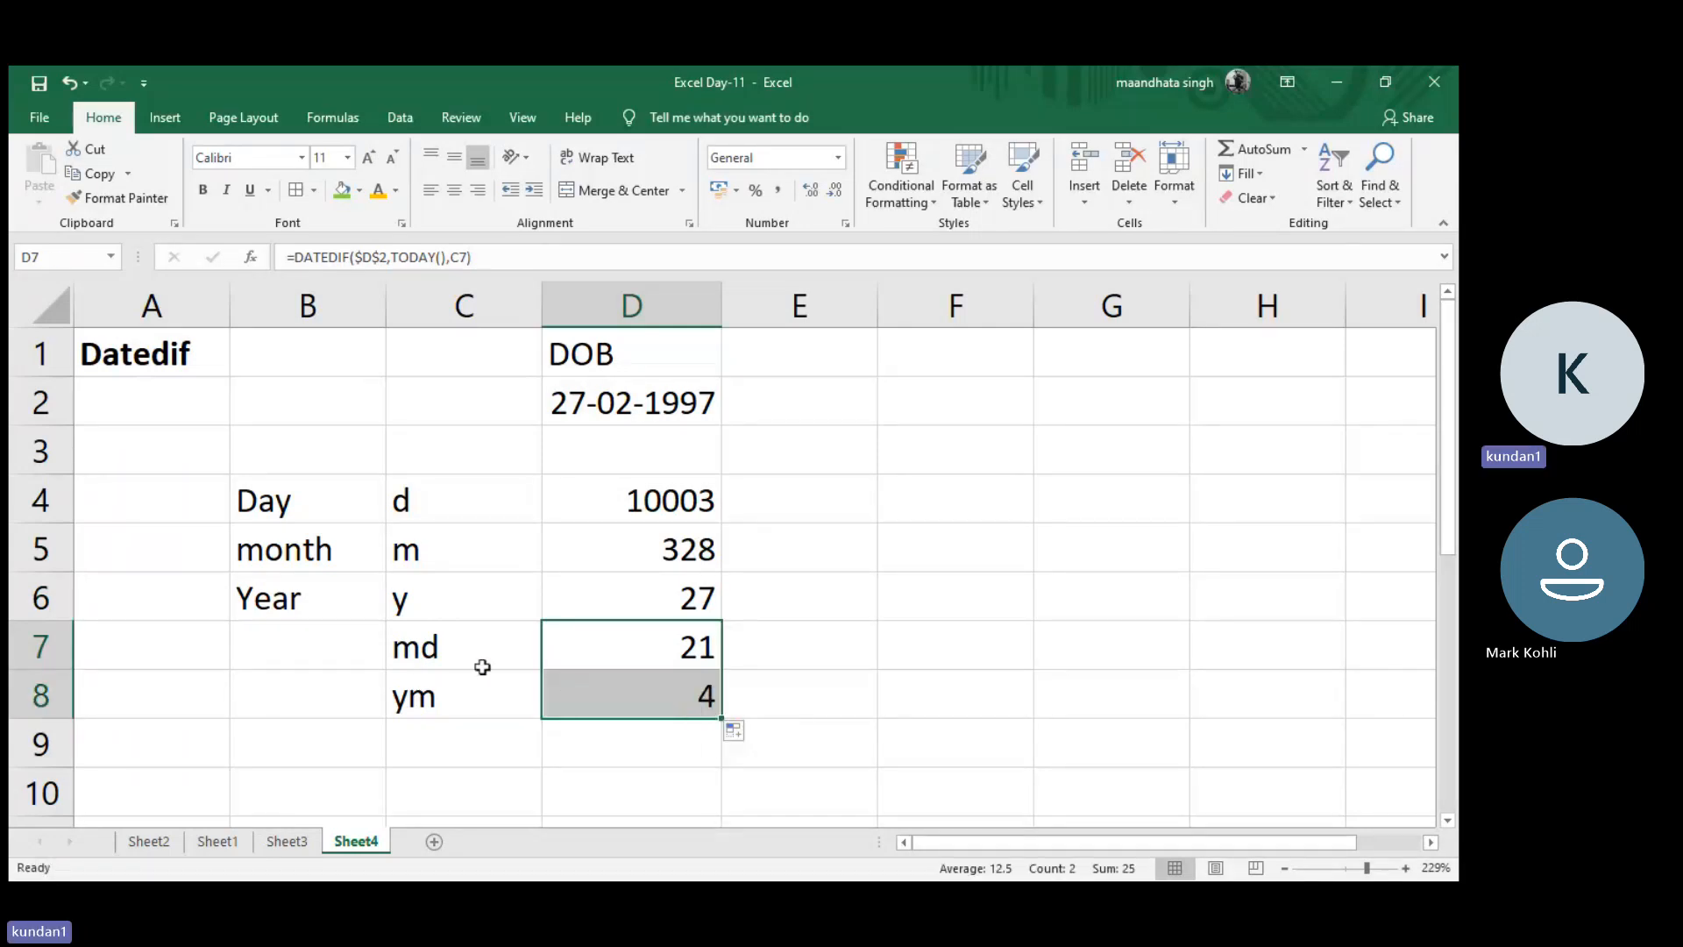
- Try labelling the md row Months in B7 and the ym row Day in B8
click(341, 638)
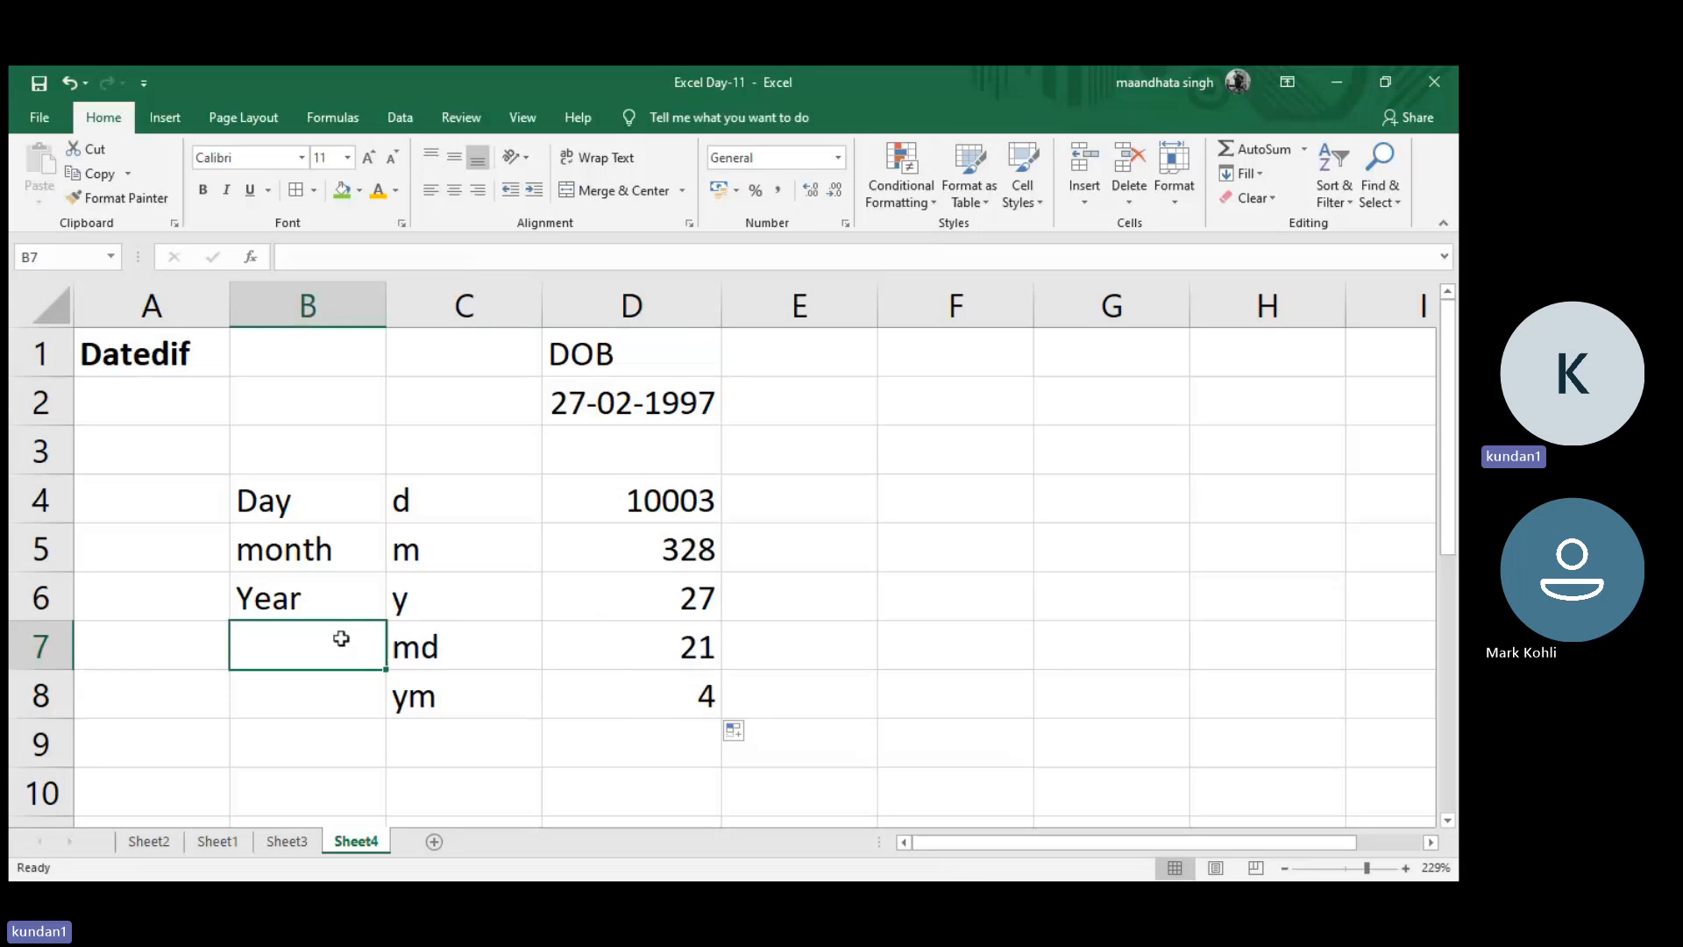
text(Mon)
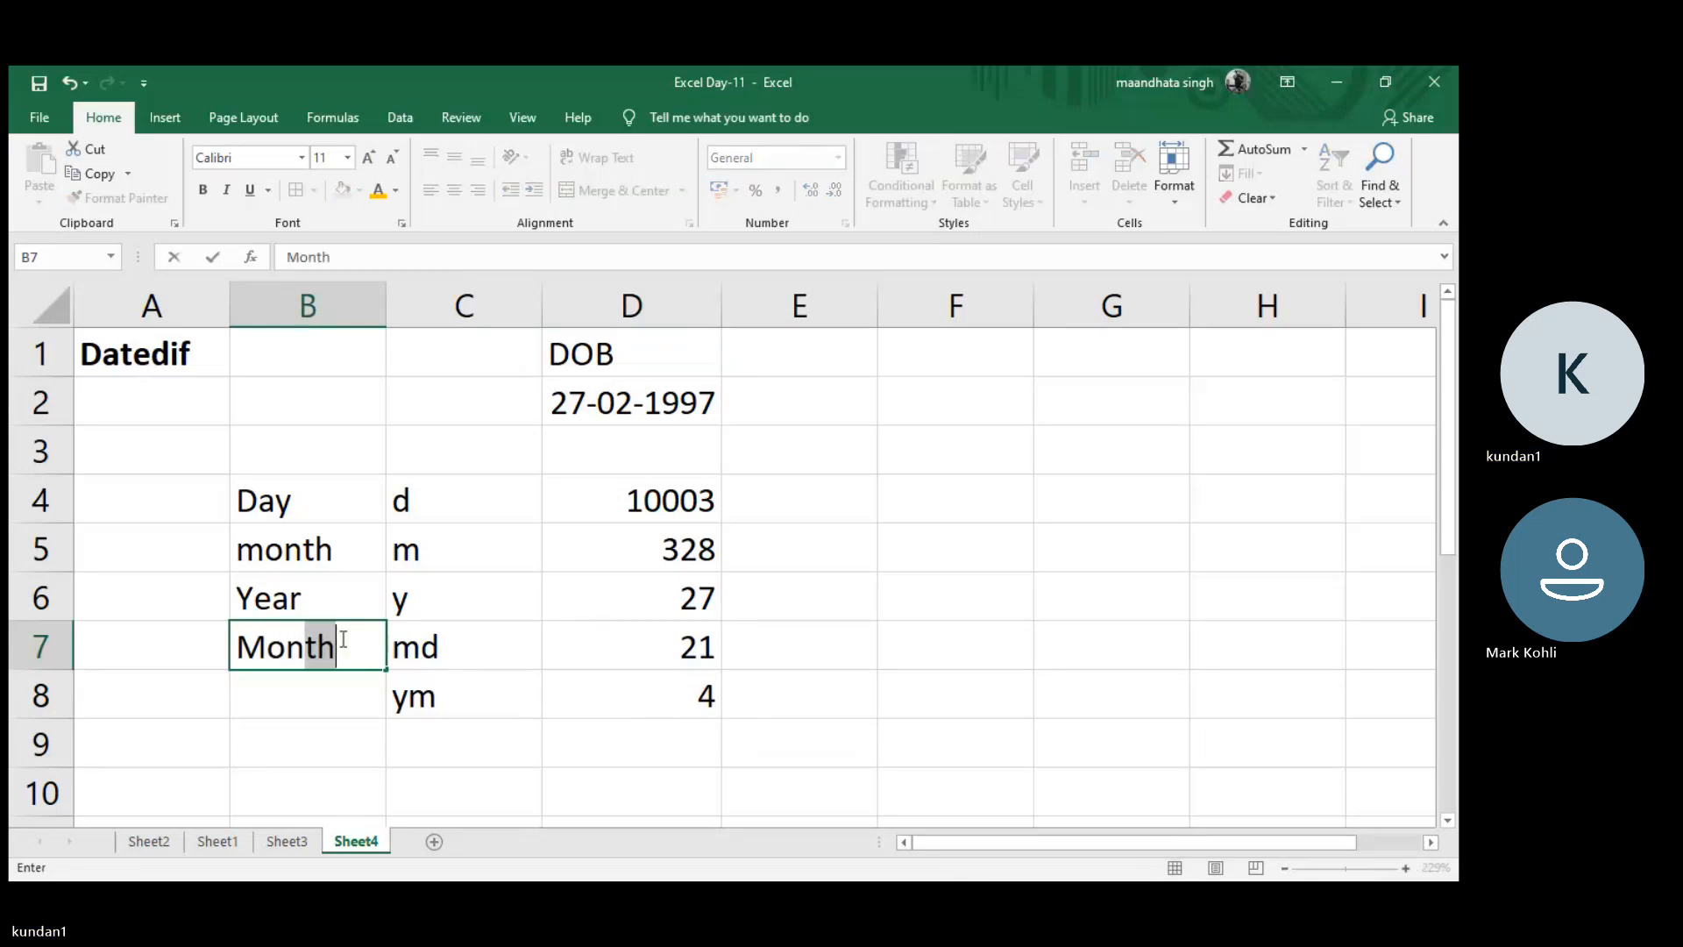
text(ths)
key(Return)
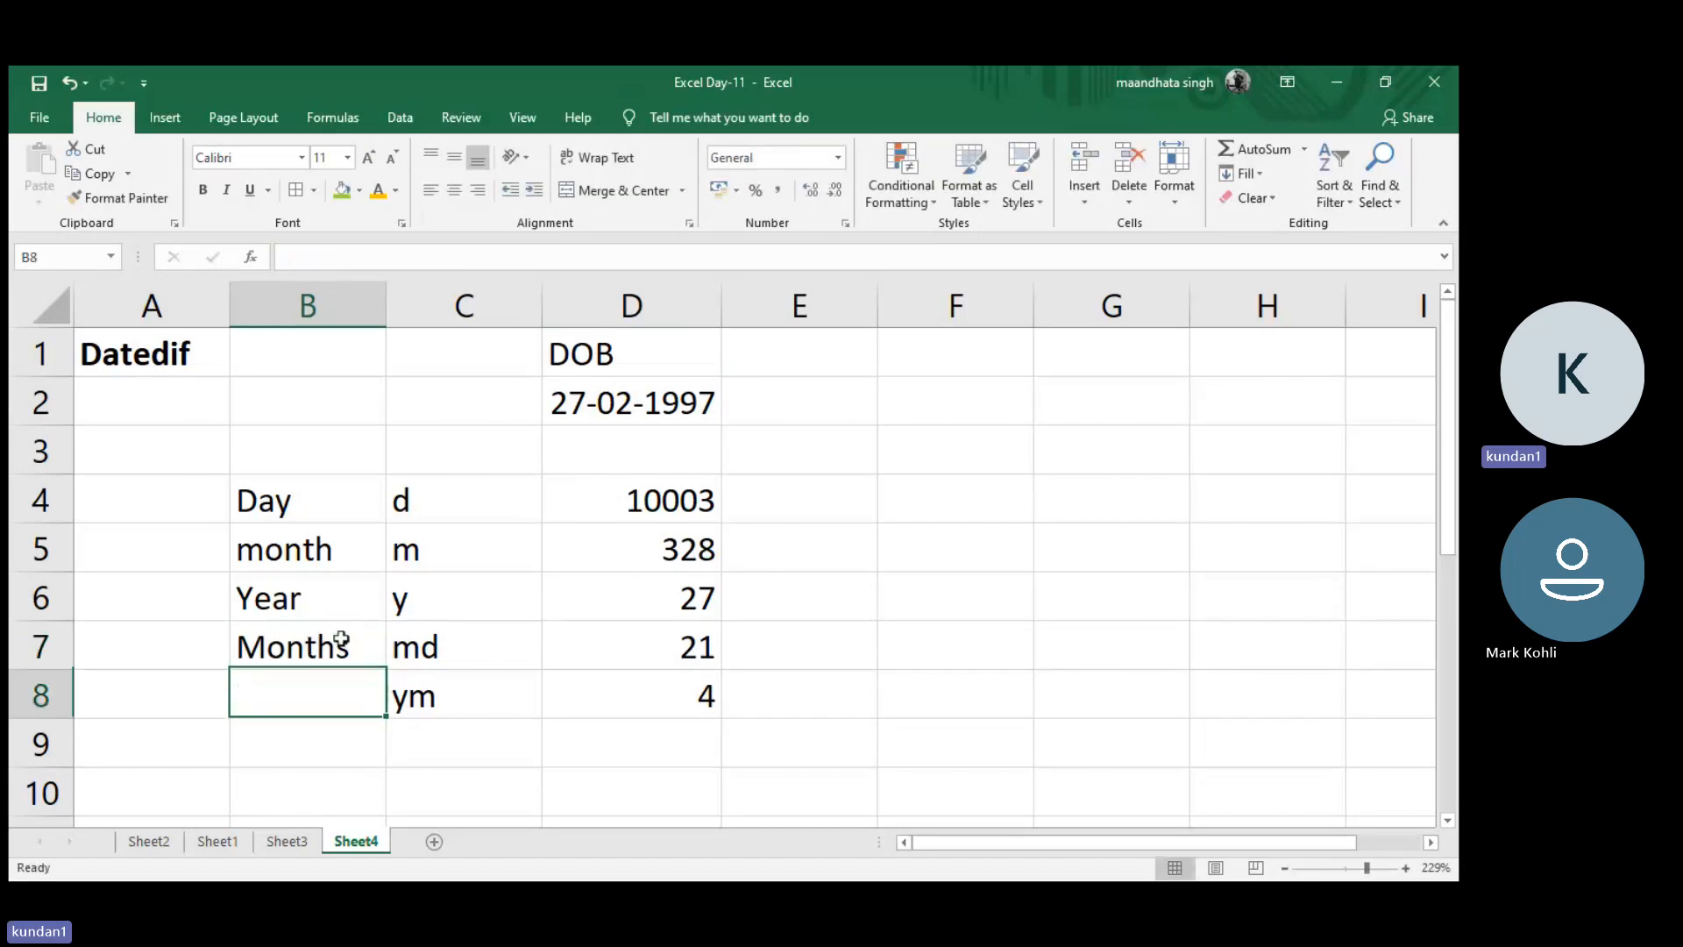
text(Da)
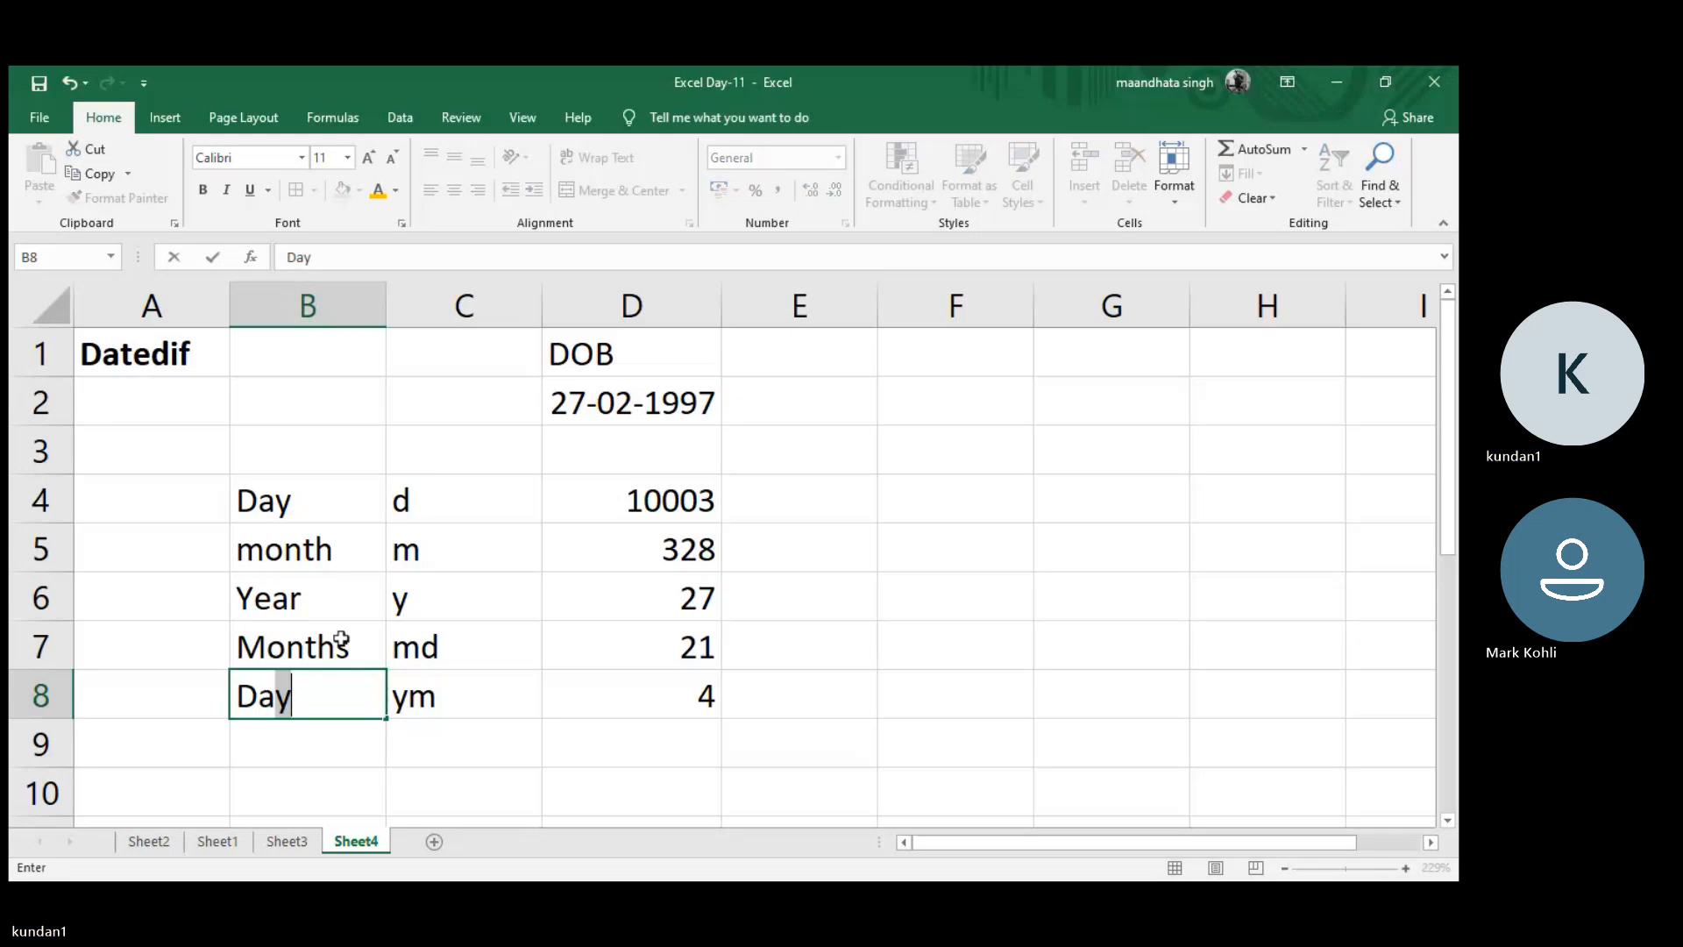
- Label the md row Days in B7 and the ym row Months in B8
click(341, 640)
text(Days)
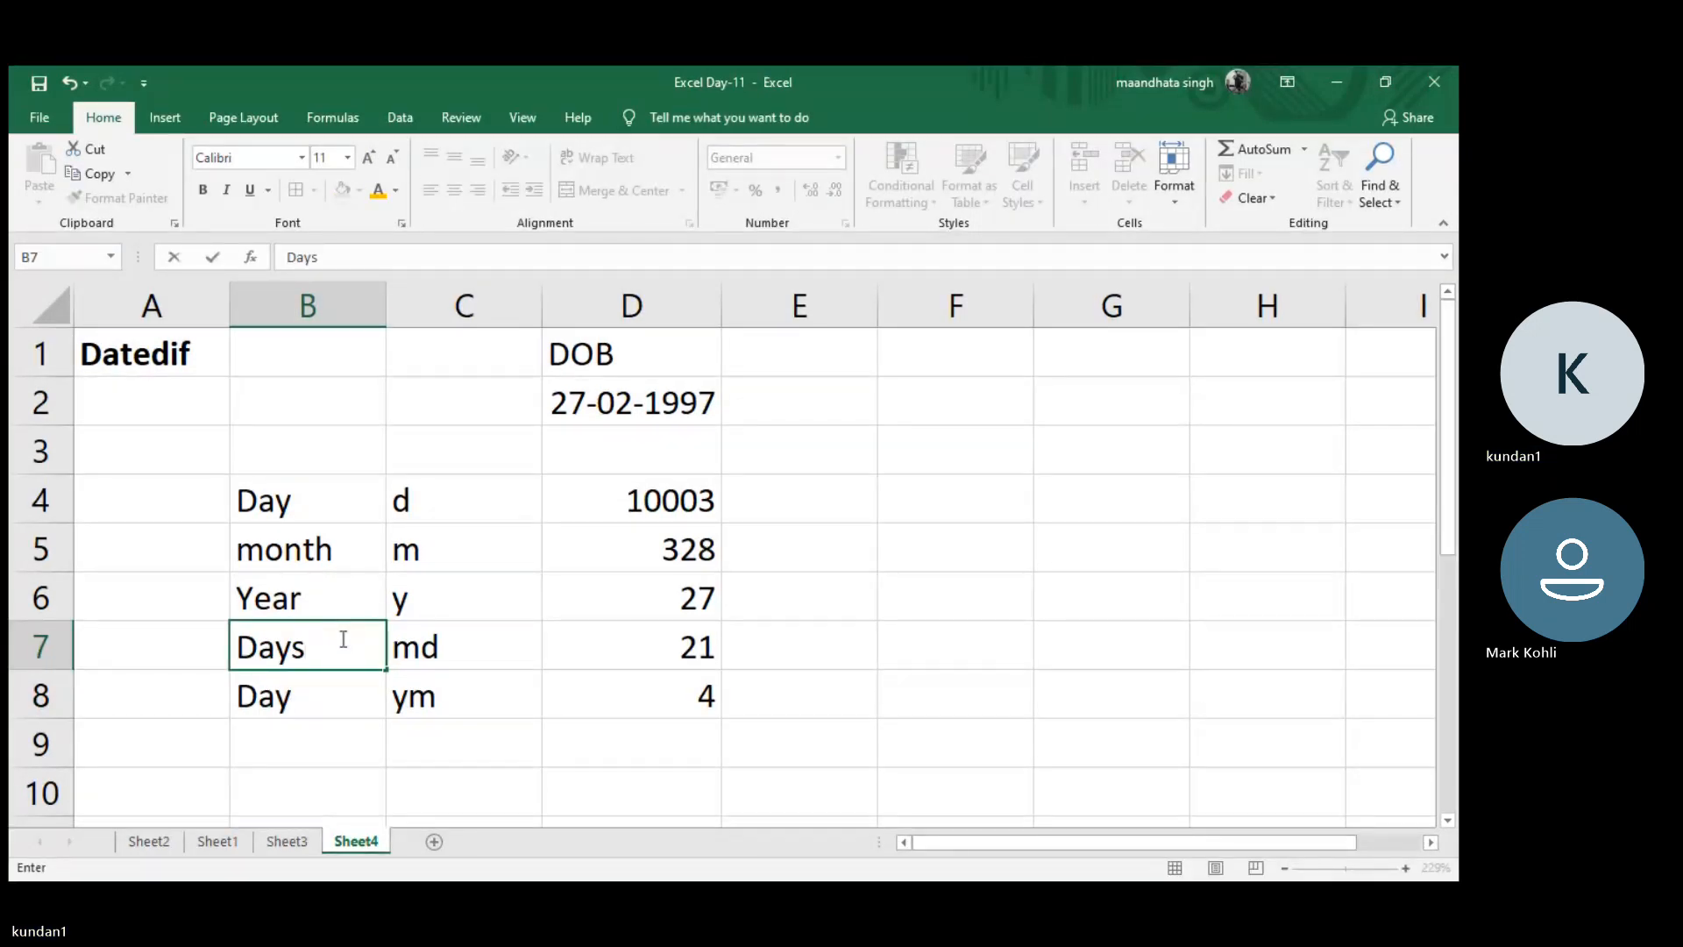
key(Return)
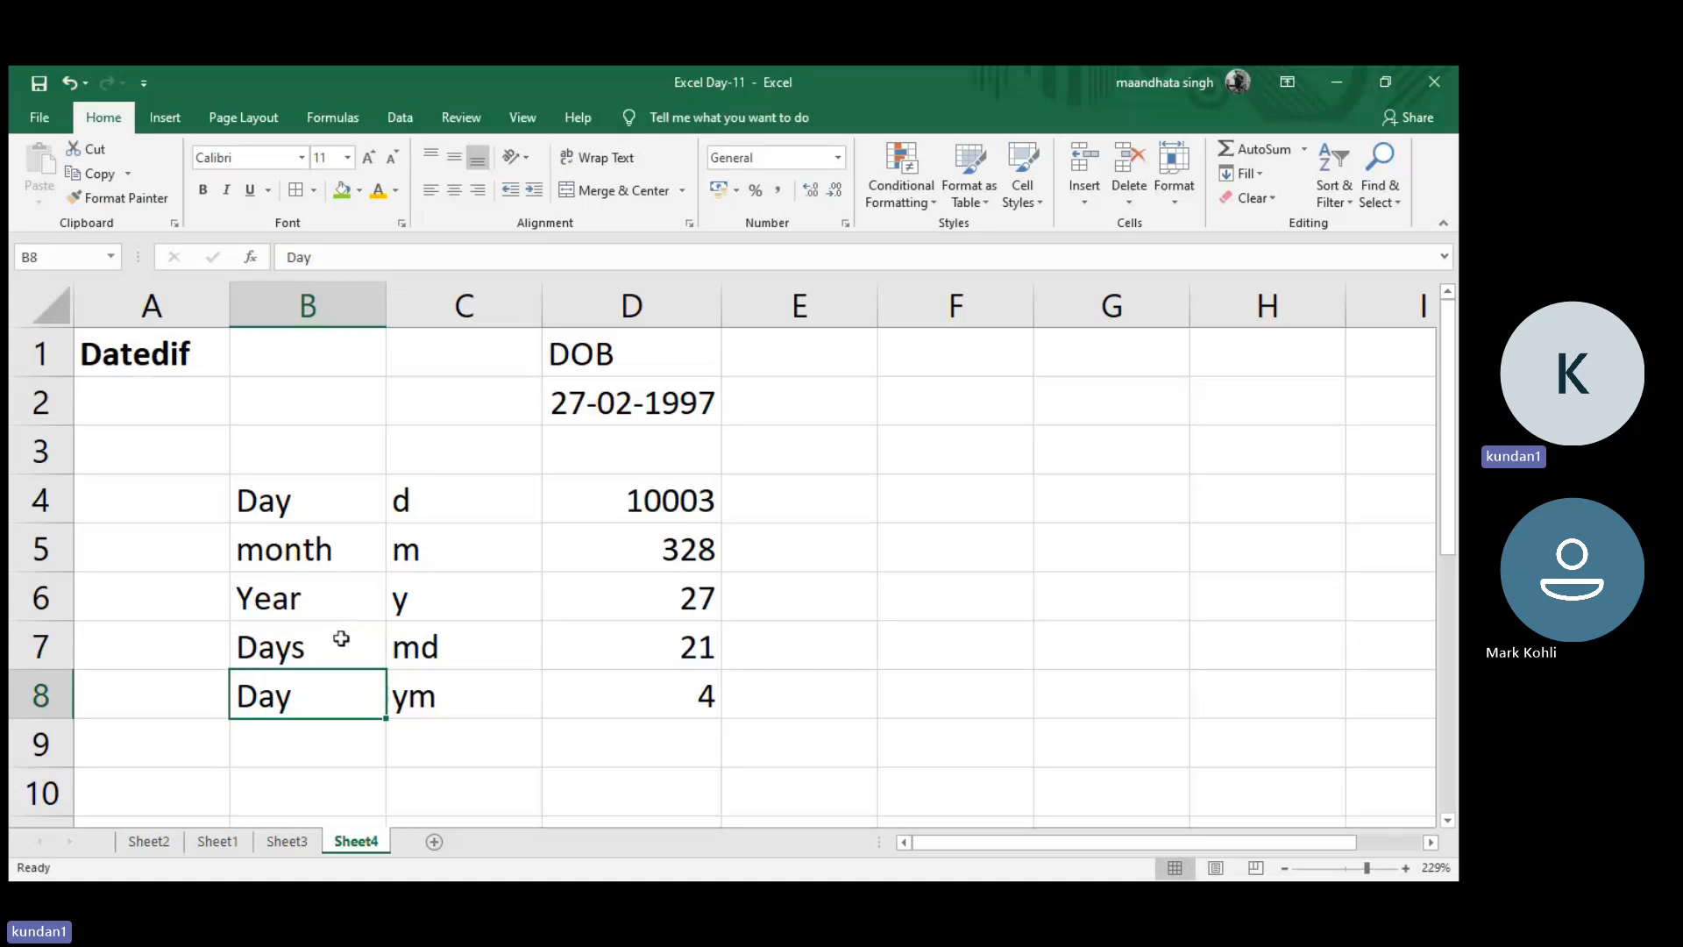
text(Months)
key(Return)
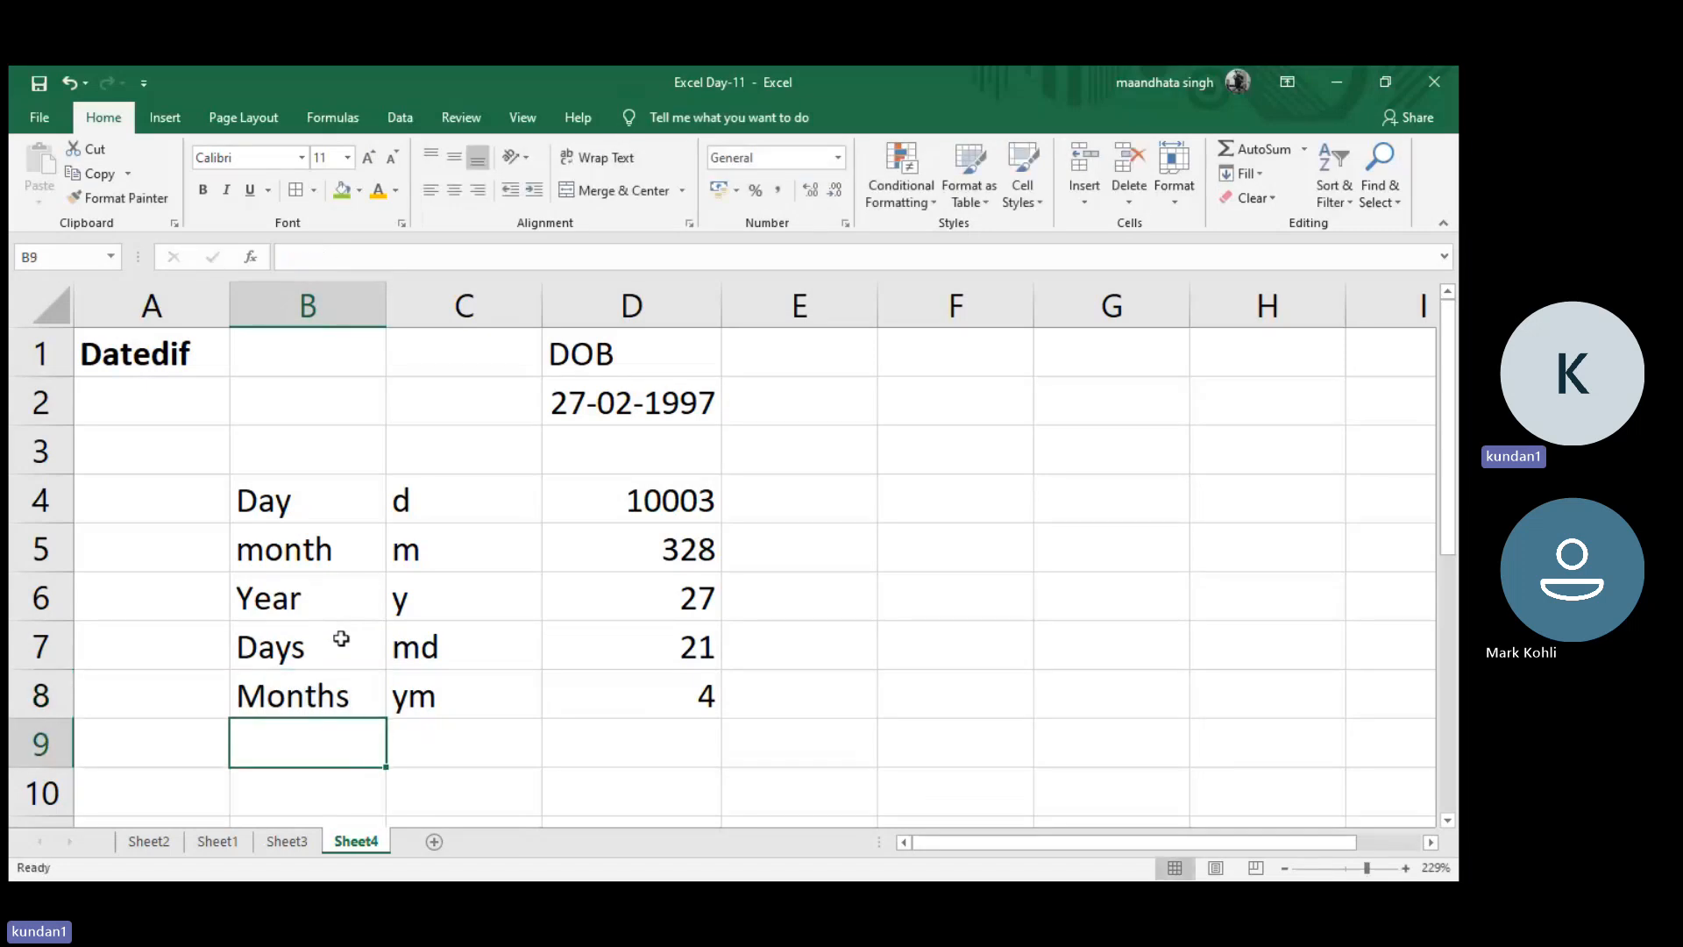
- Move the Days and Months block B7:D8 down one row to B8:D9
drag(362, 634, 605, 682)
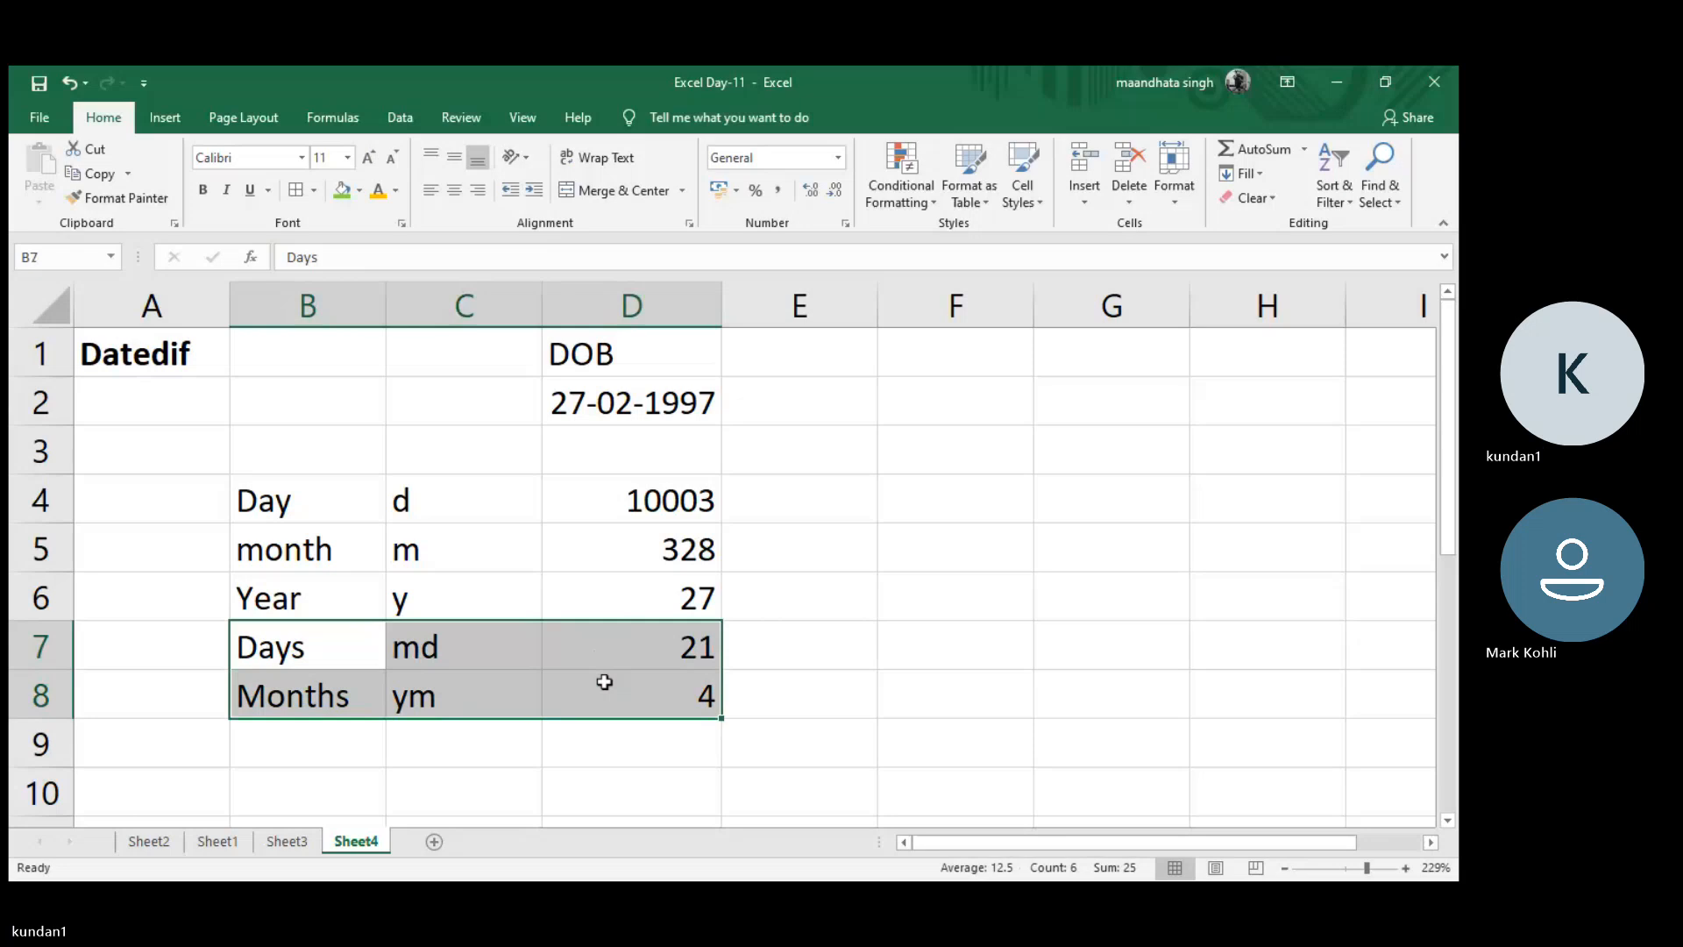
key(ctrl+x)
key(Down)
key(ctrl+v)
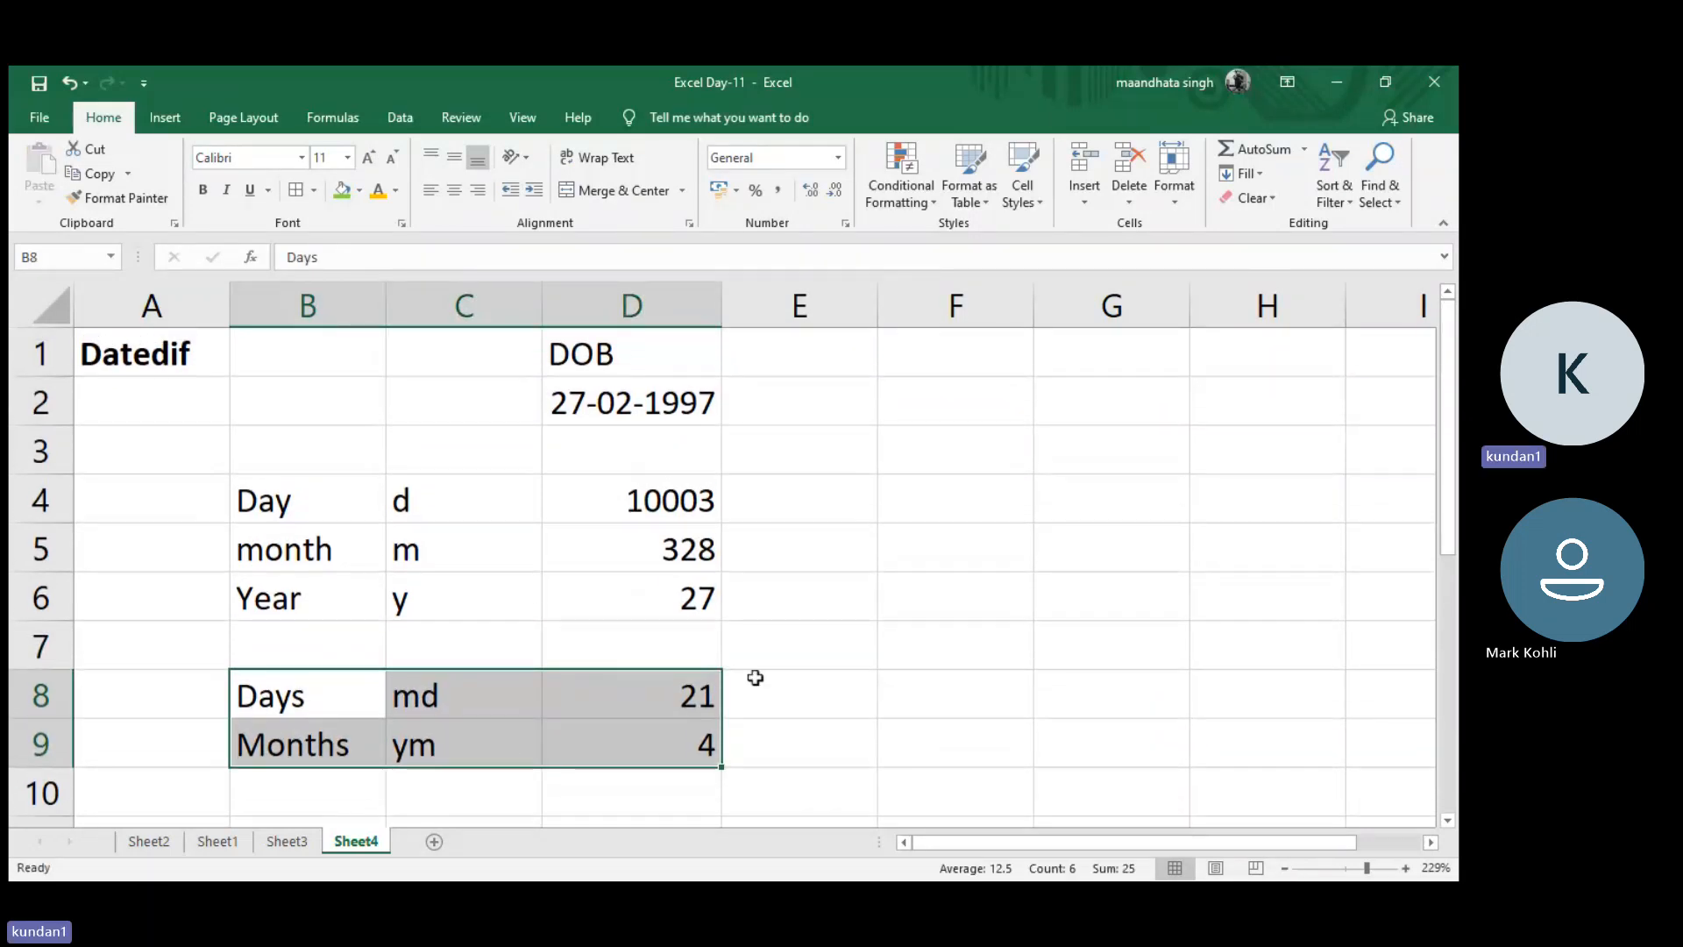
click(755, 680)
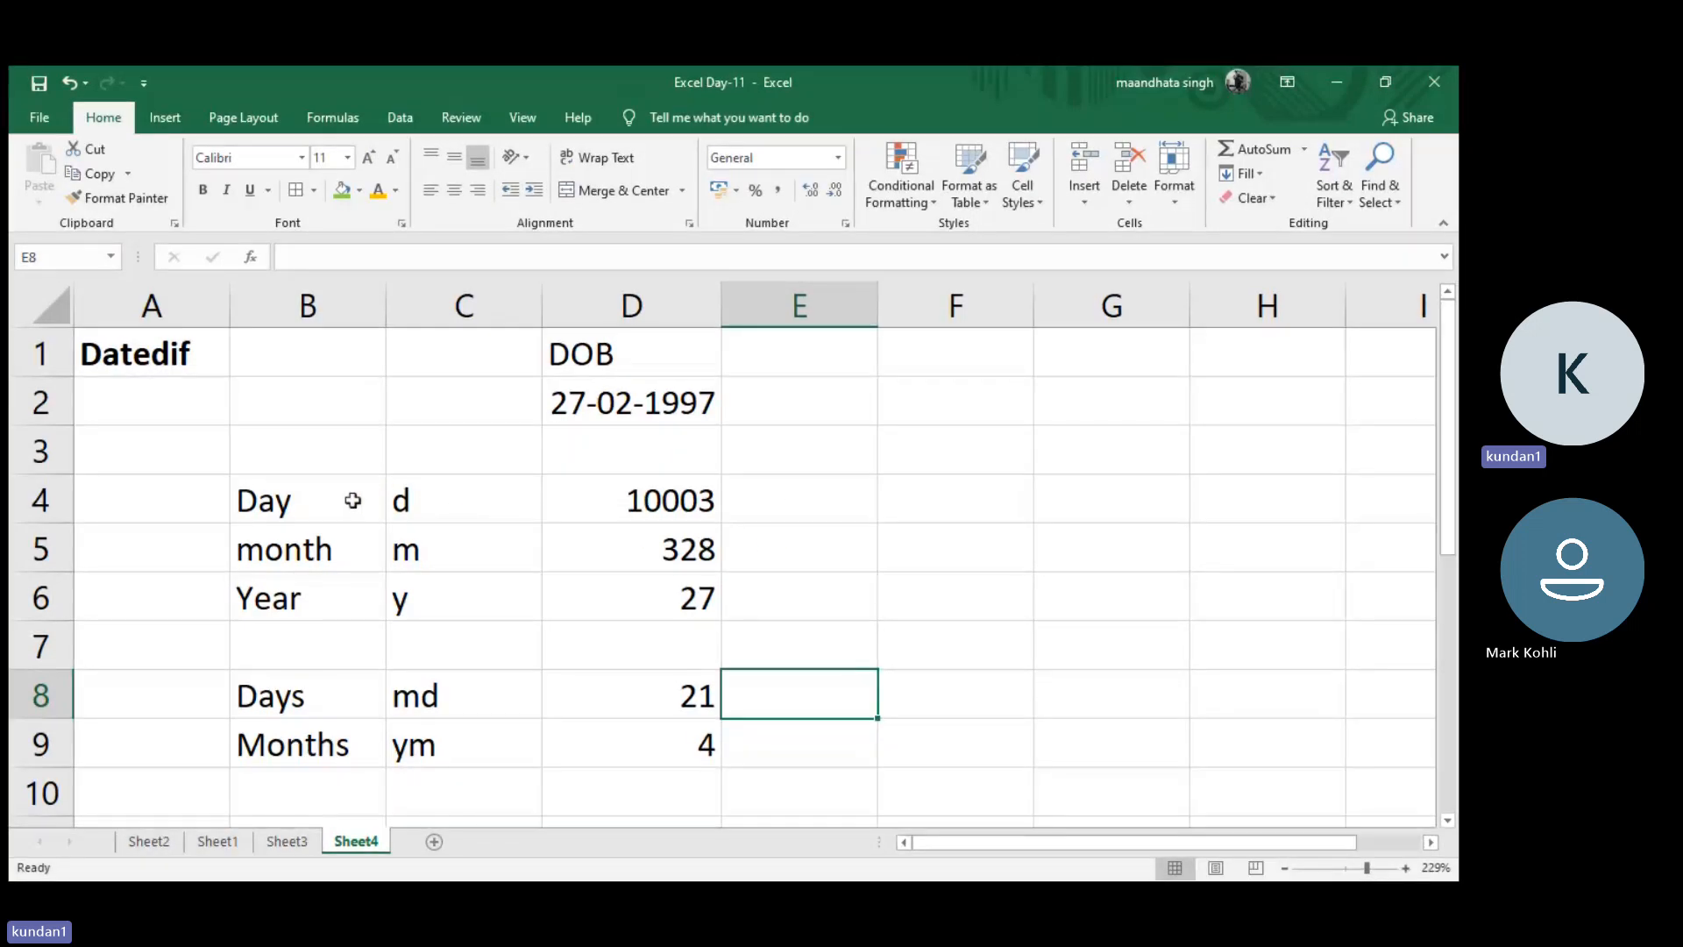
- Review the d, m and y unit codes with their DATEDIF results in D4:D6 against the date of birth
click(464, 508)
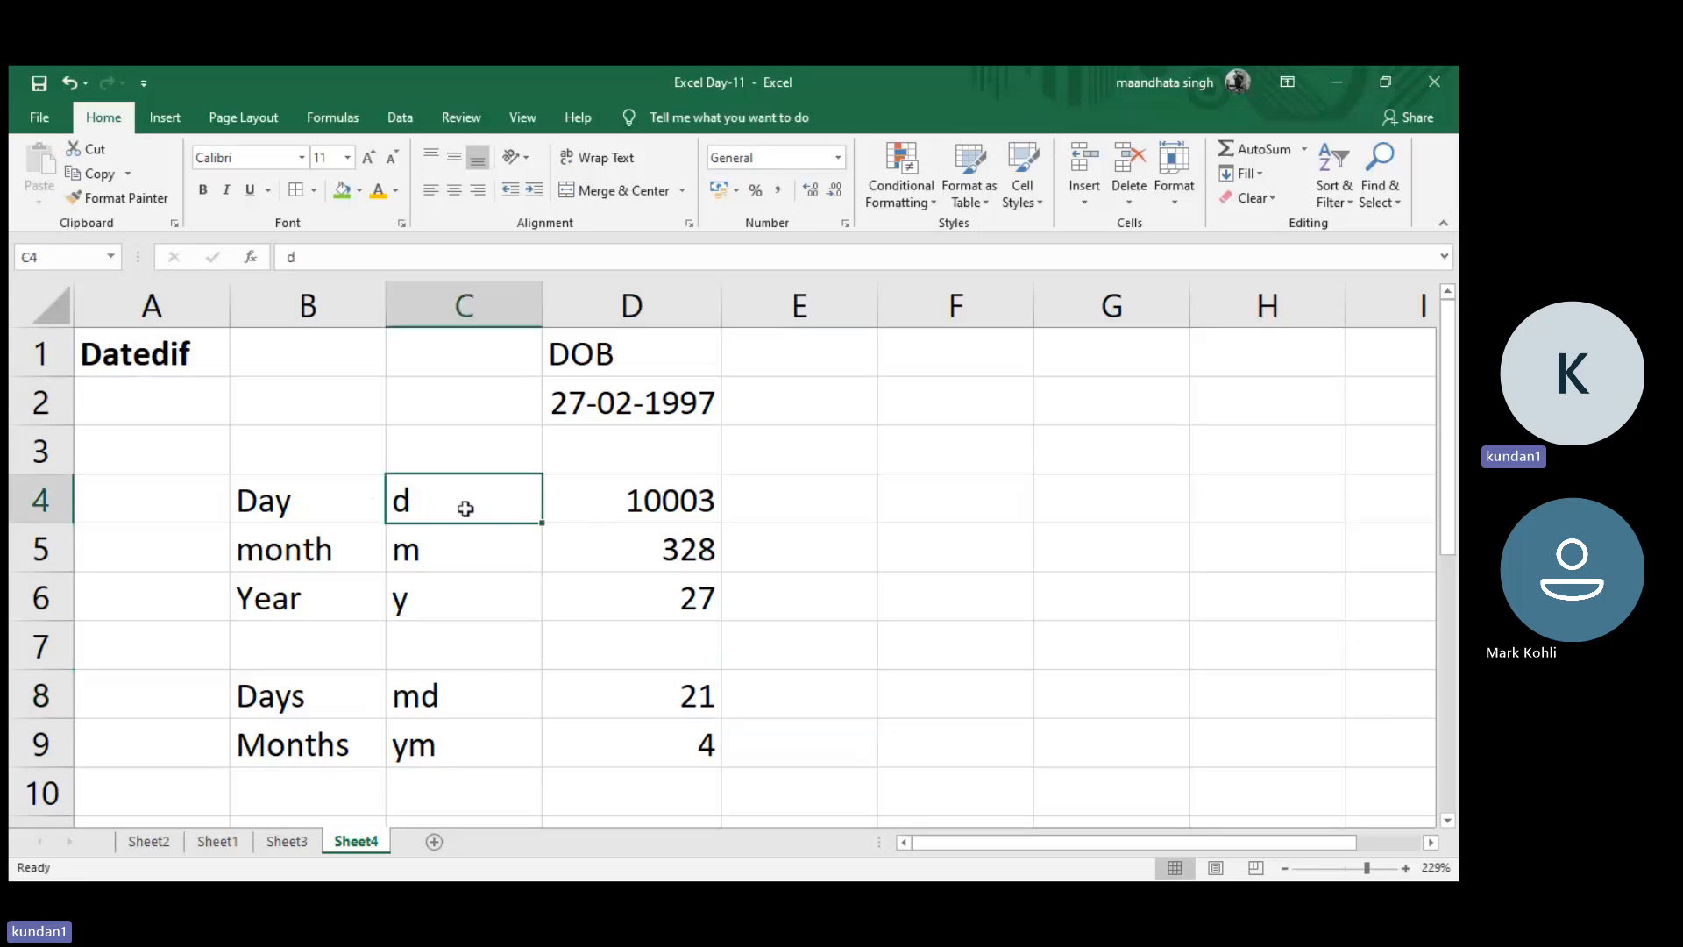
click(640, 517)
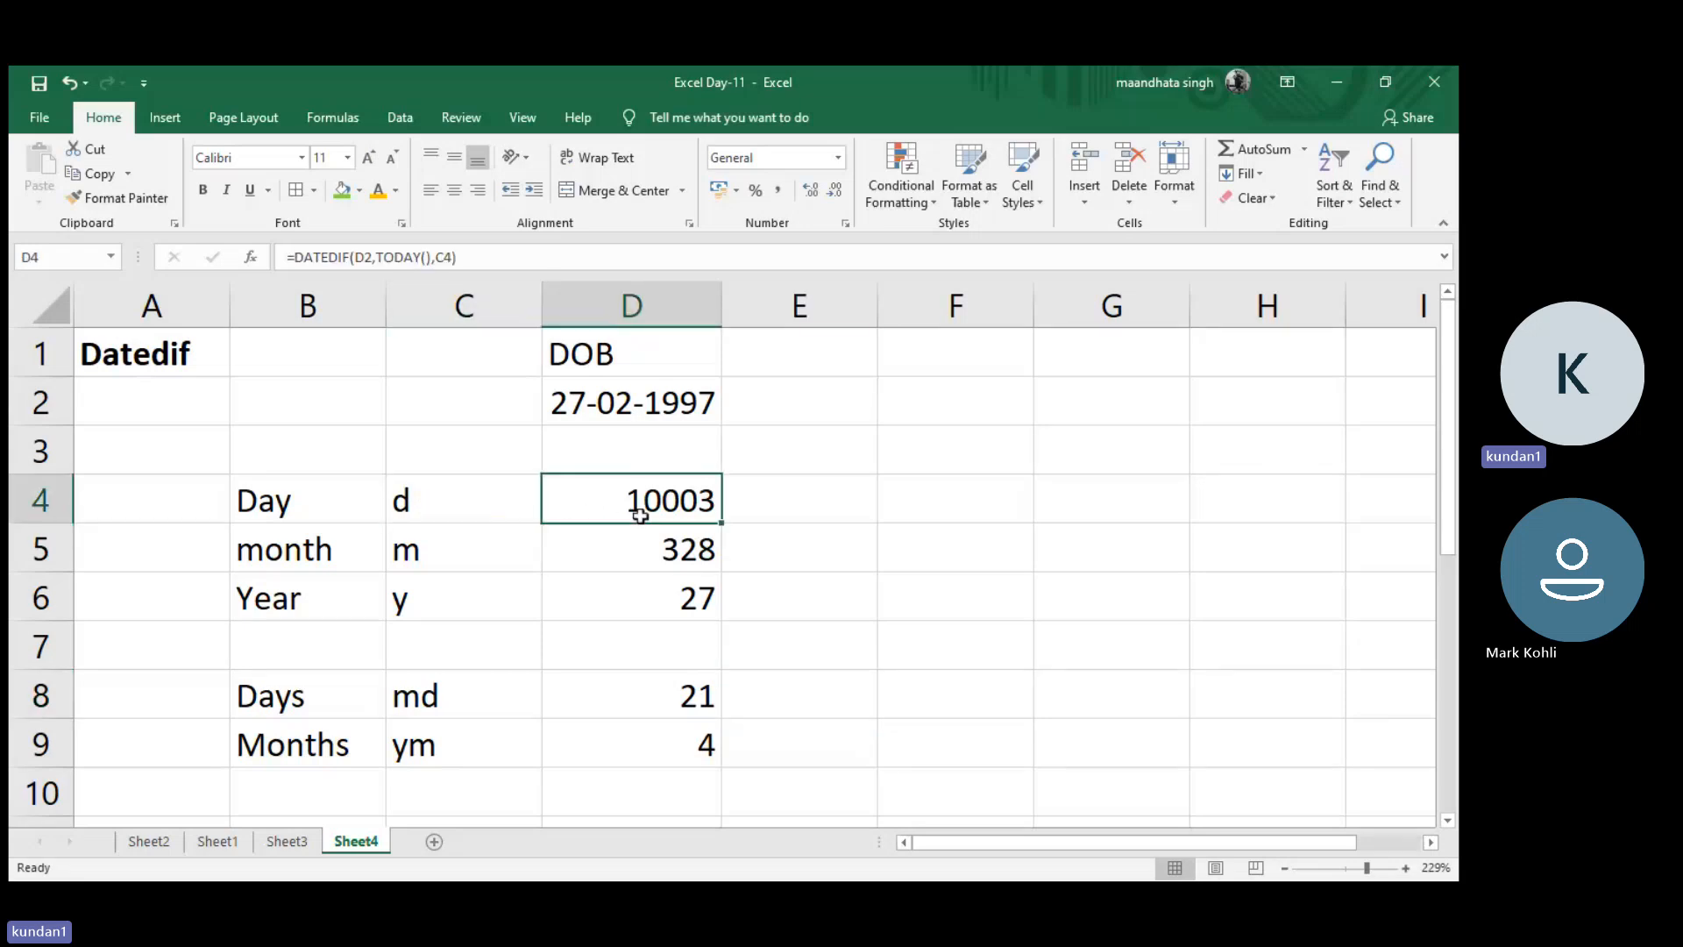
click(622, 415)
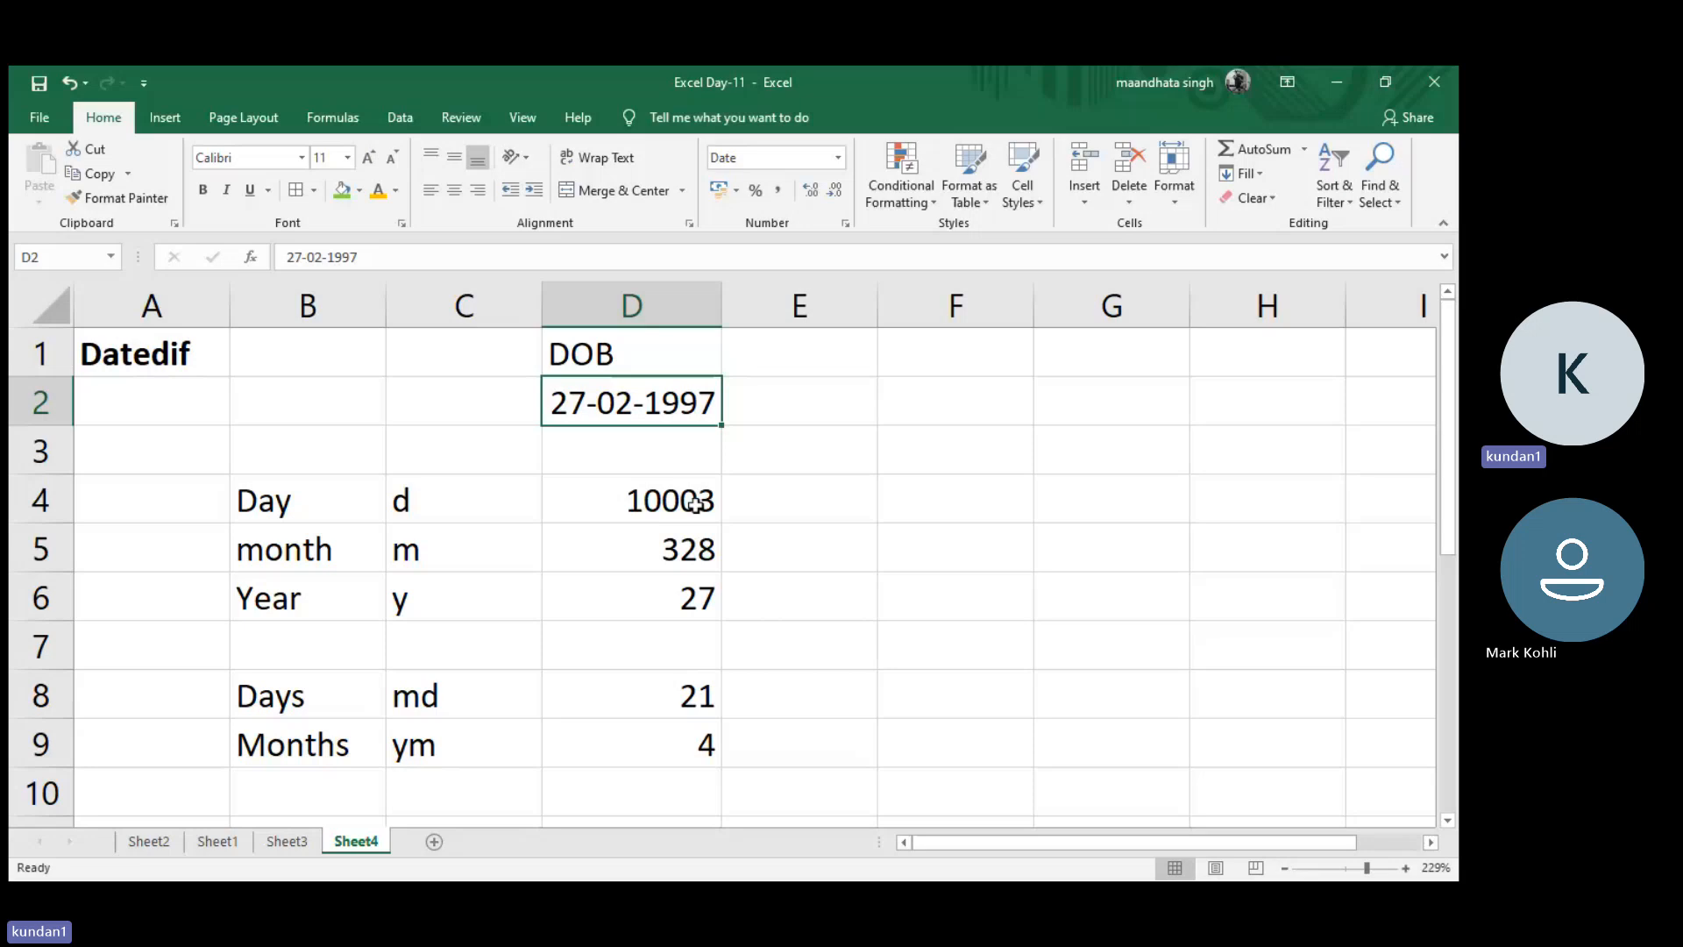
click(675, 562)
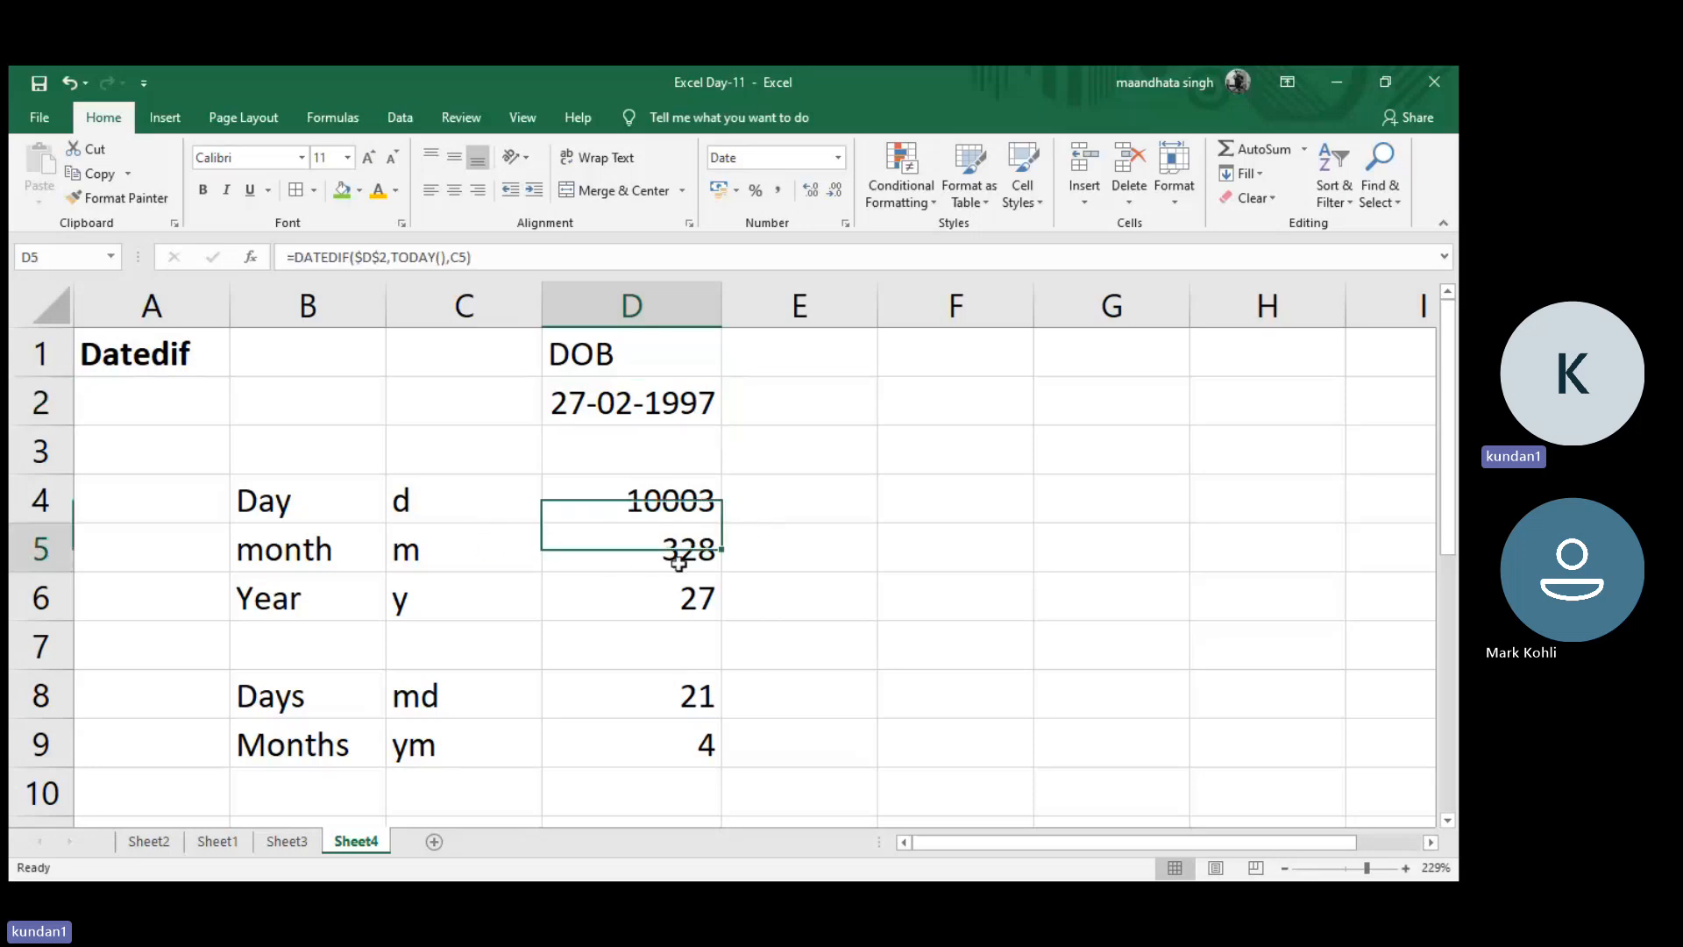
click(439, 610)
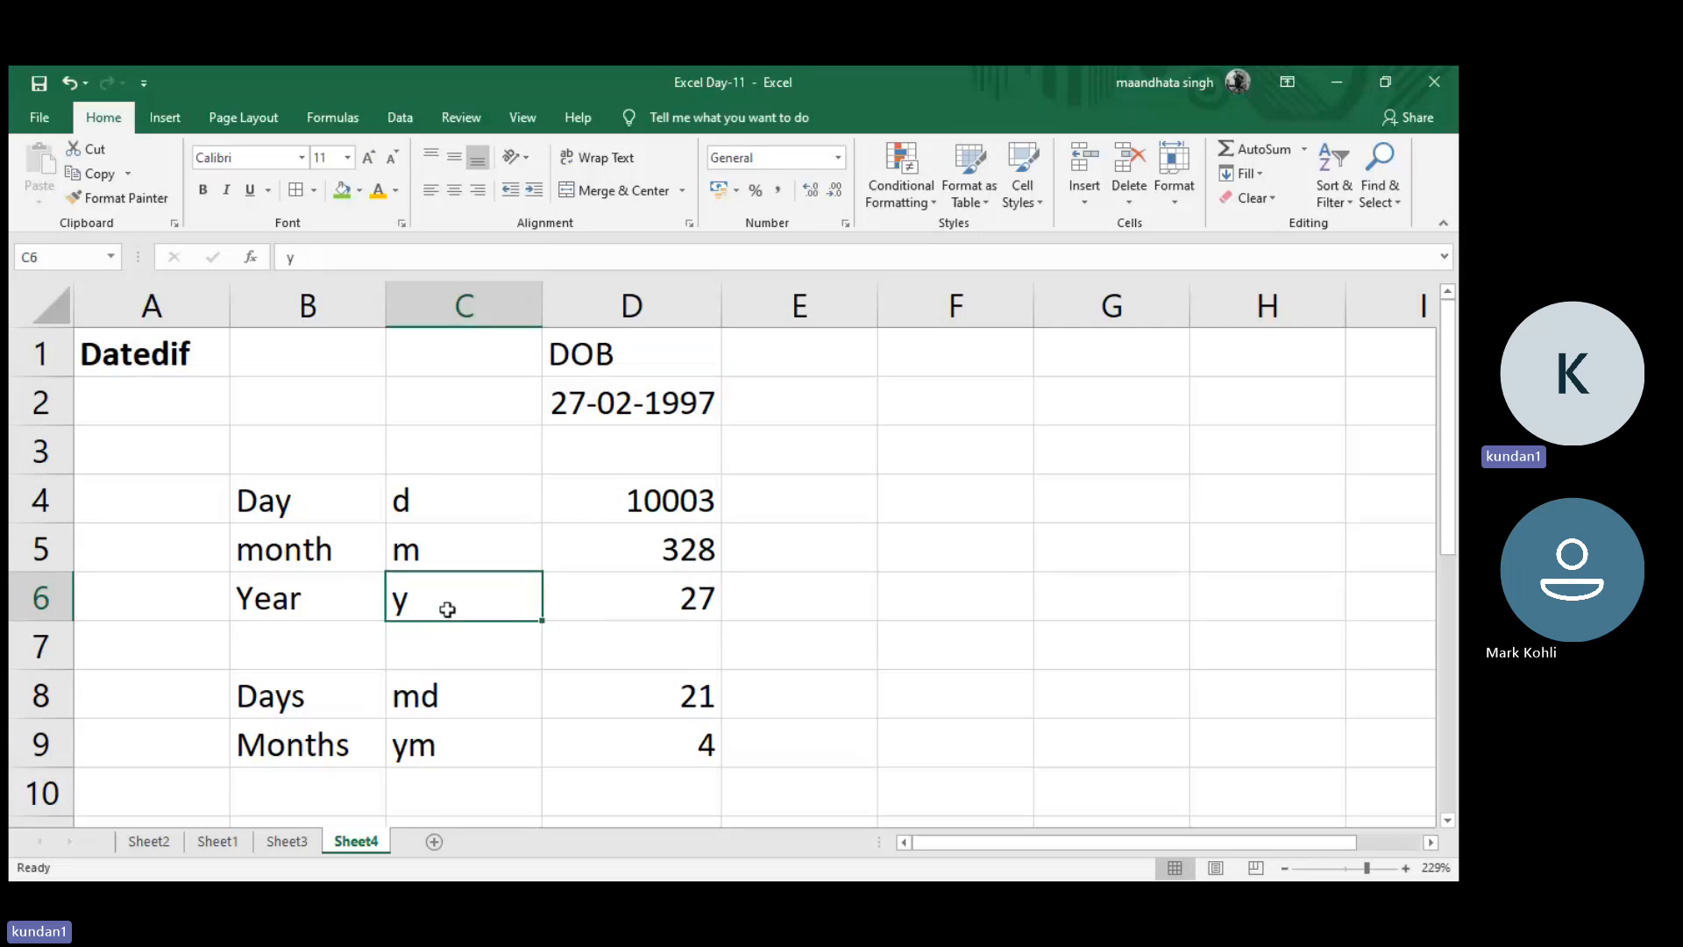
click(618, 601)
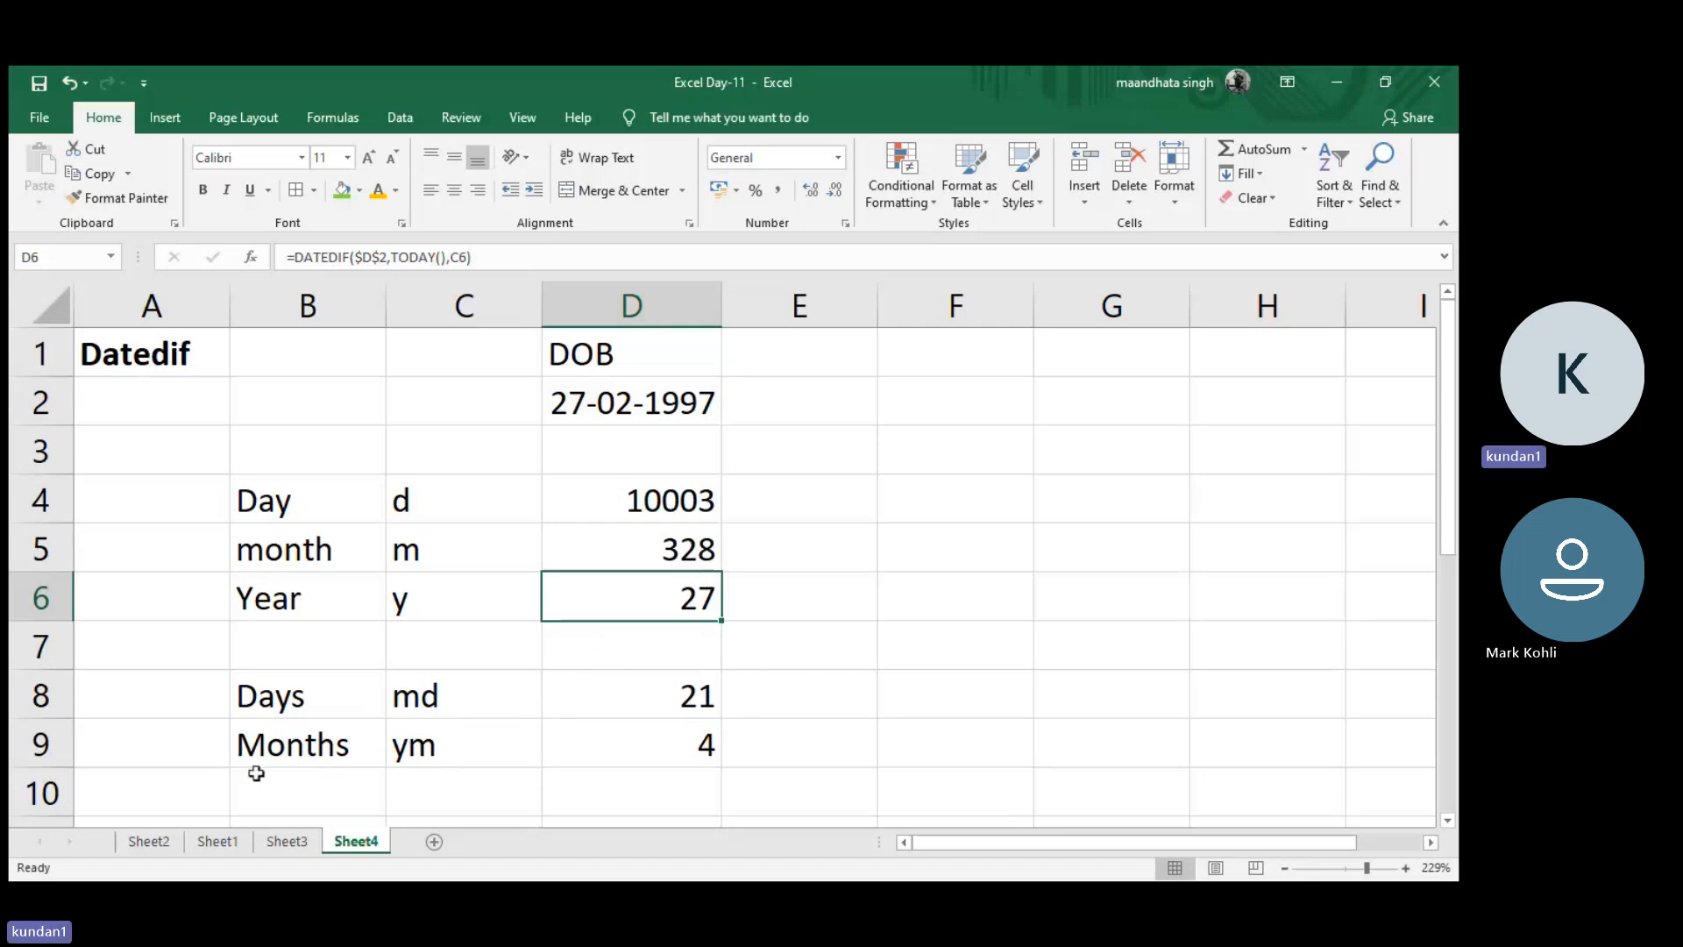
- Move the Months row from B9:D9 to B7:D7, directly below the Year row
click(279, 748)
drag(279, 747, 628, 740)
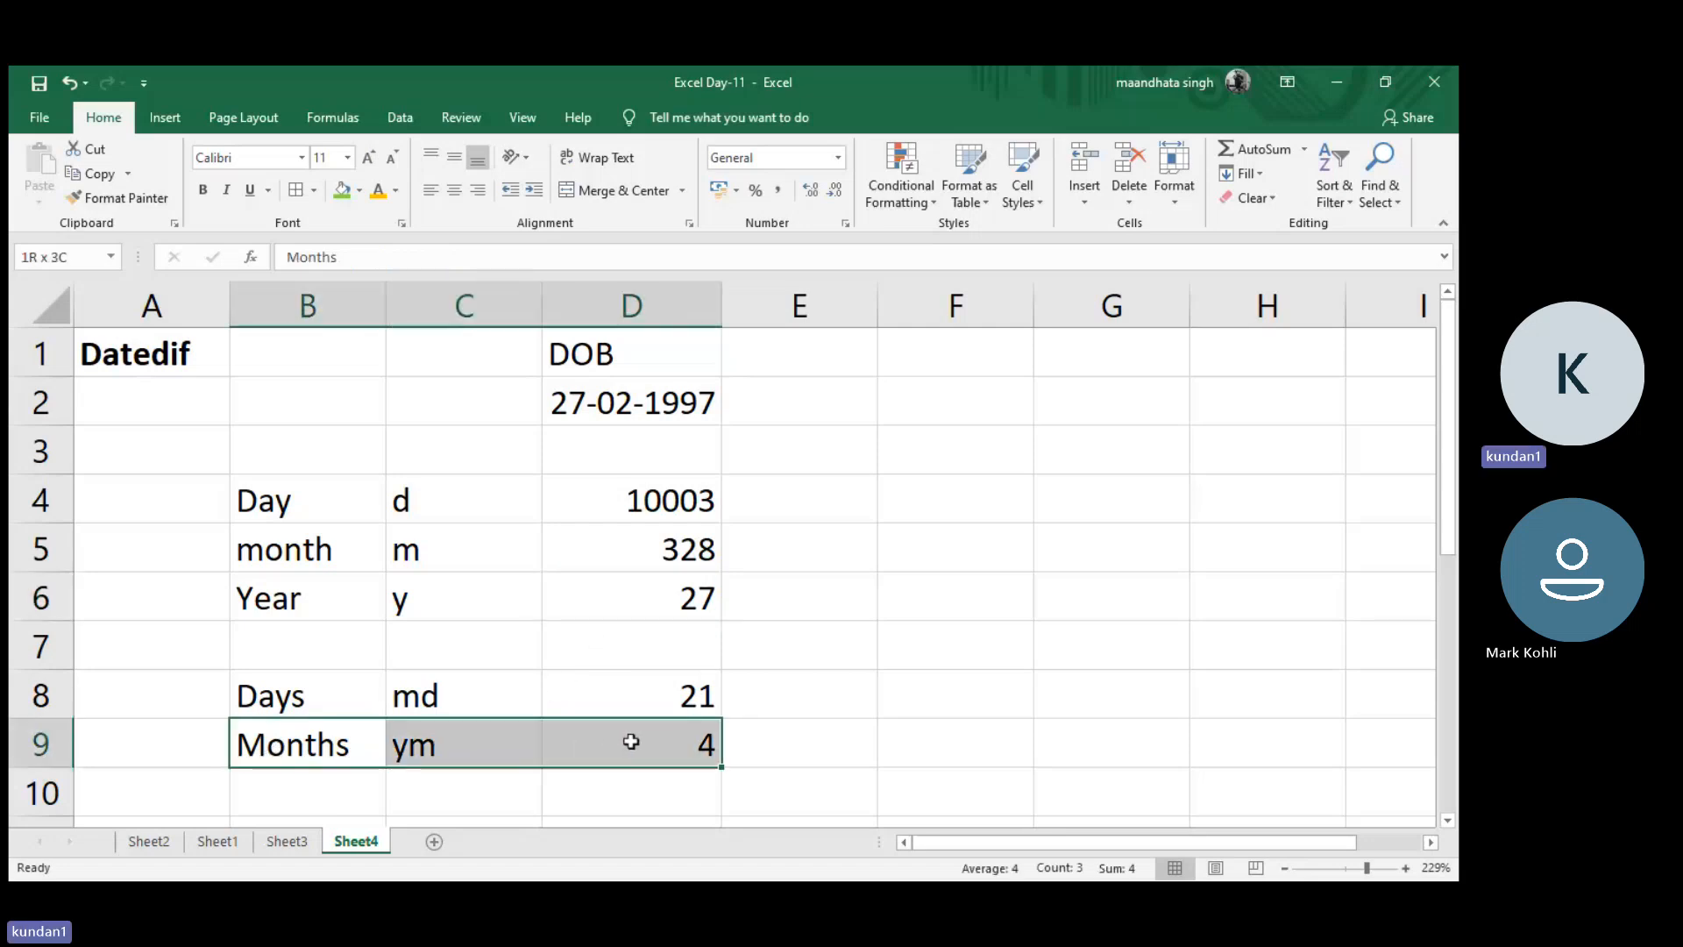
key(ctrl+x)
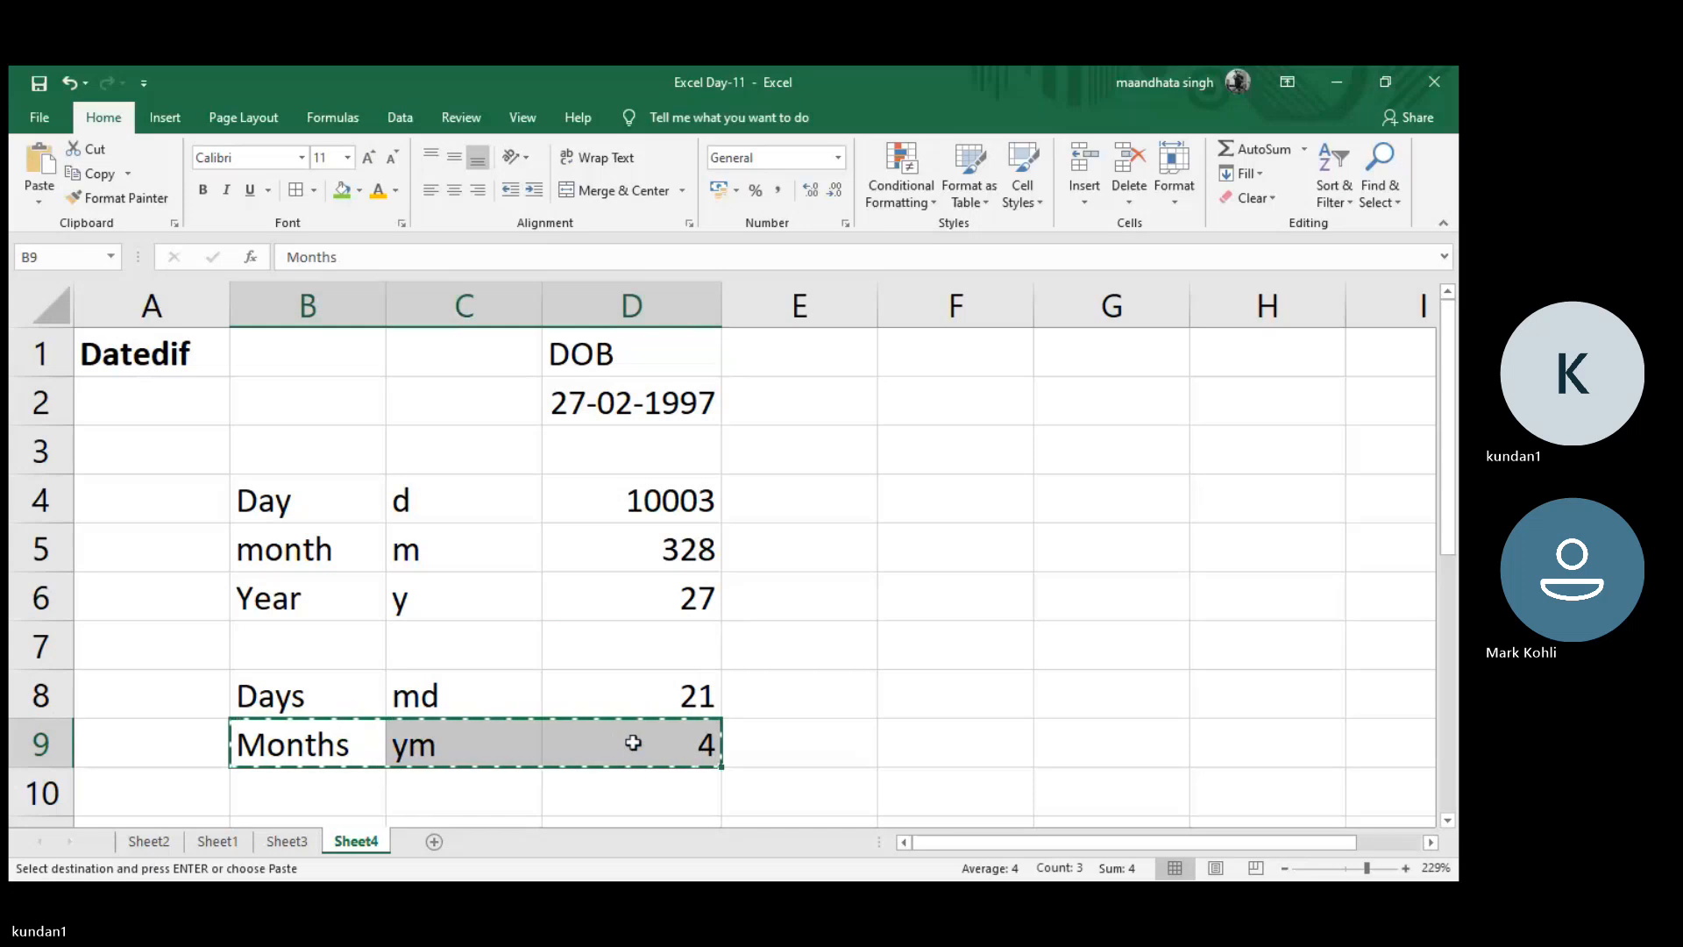
key(Up)
key(Up)
key(ctrl+v)
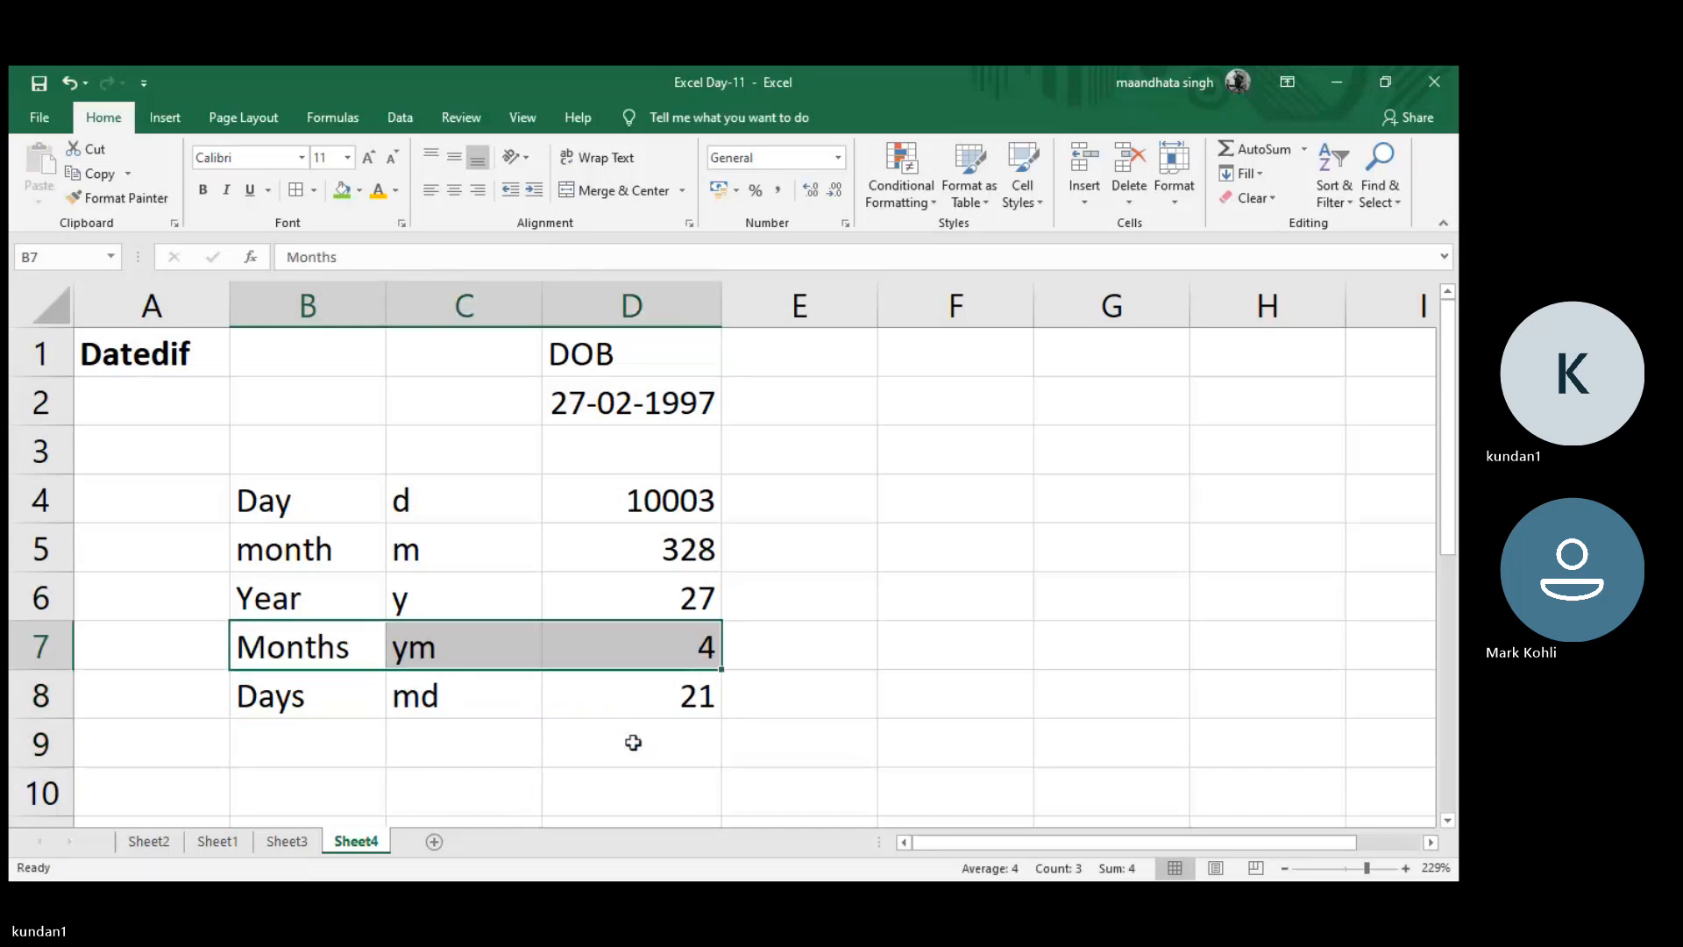
click(632, 742)
- Compare the year, ym and md results in D6:D8 and the d and m unit codes in C4:C5
click(692, 646)
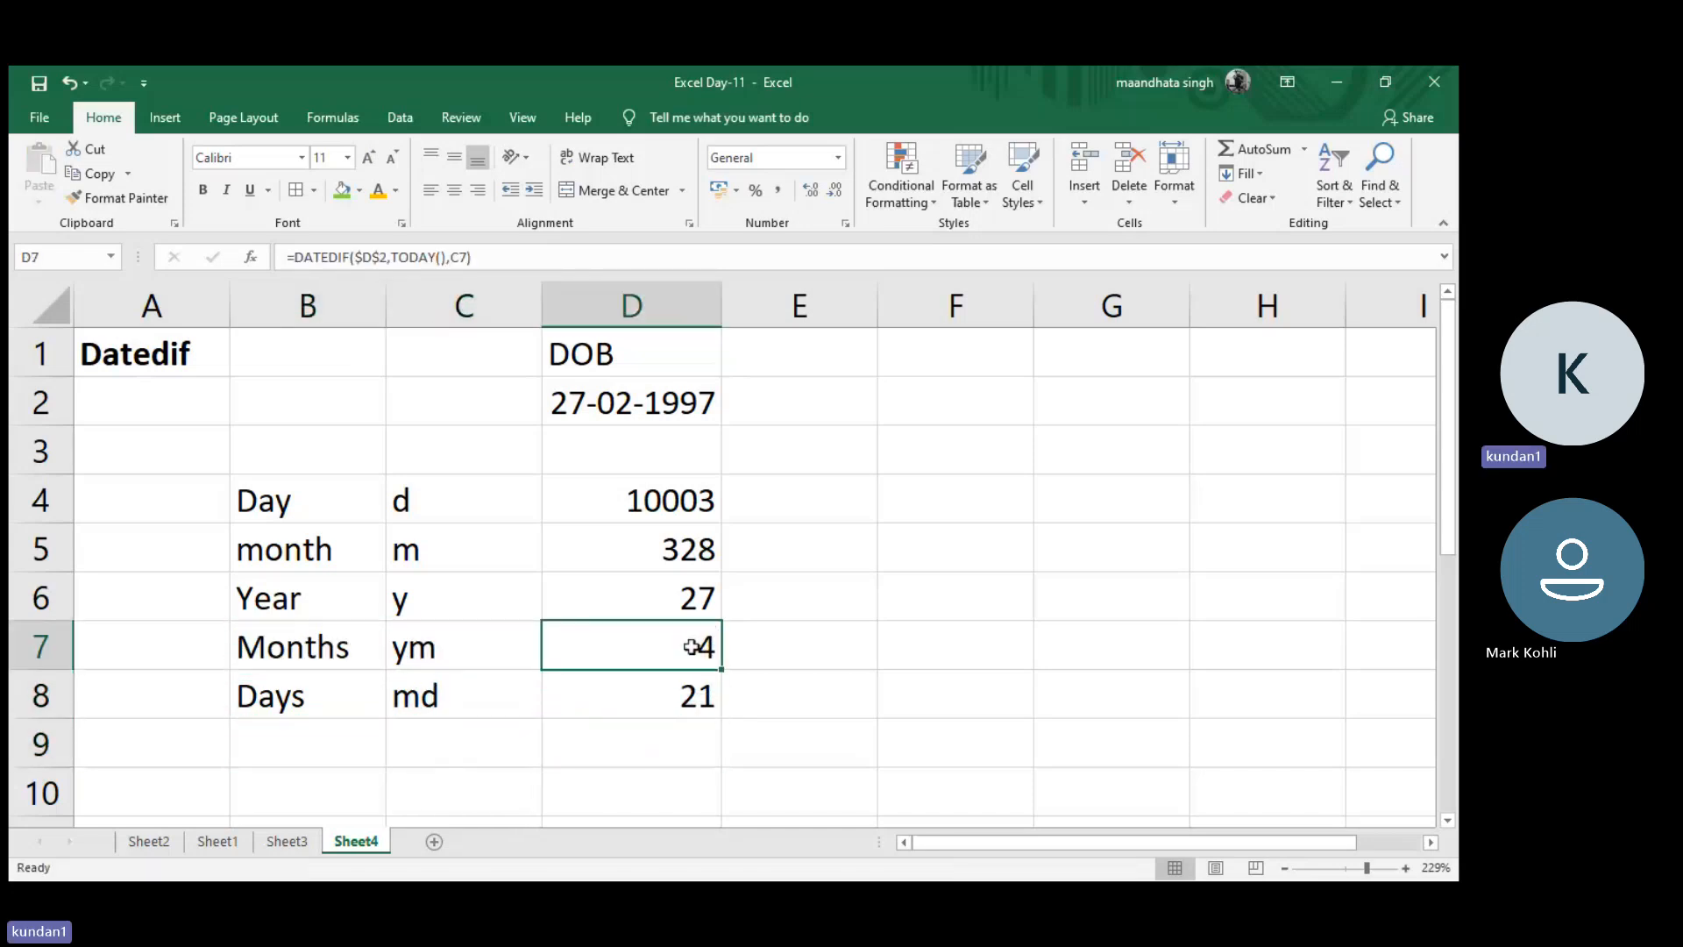
click(660, 688)
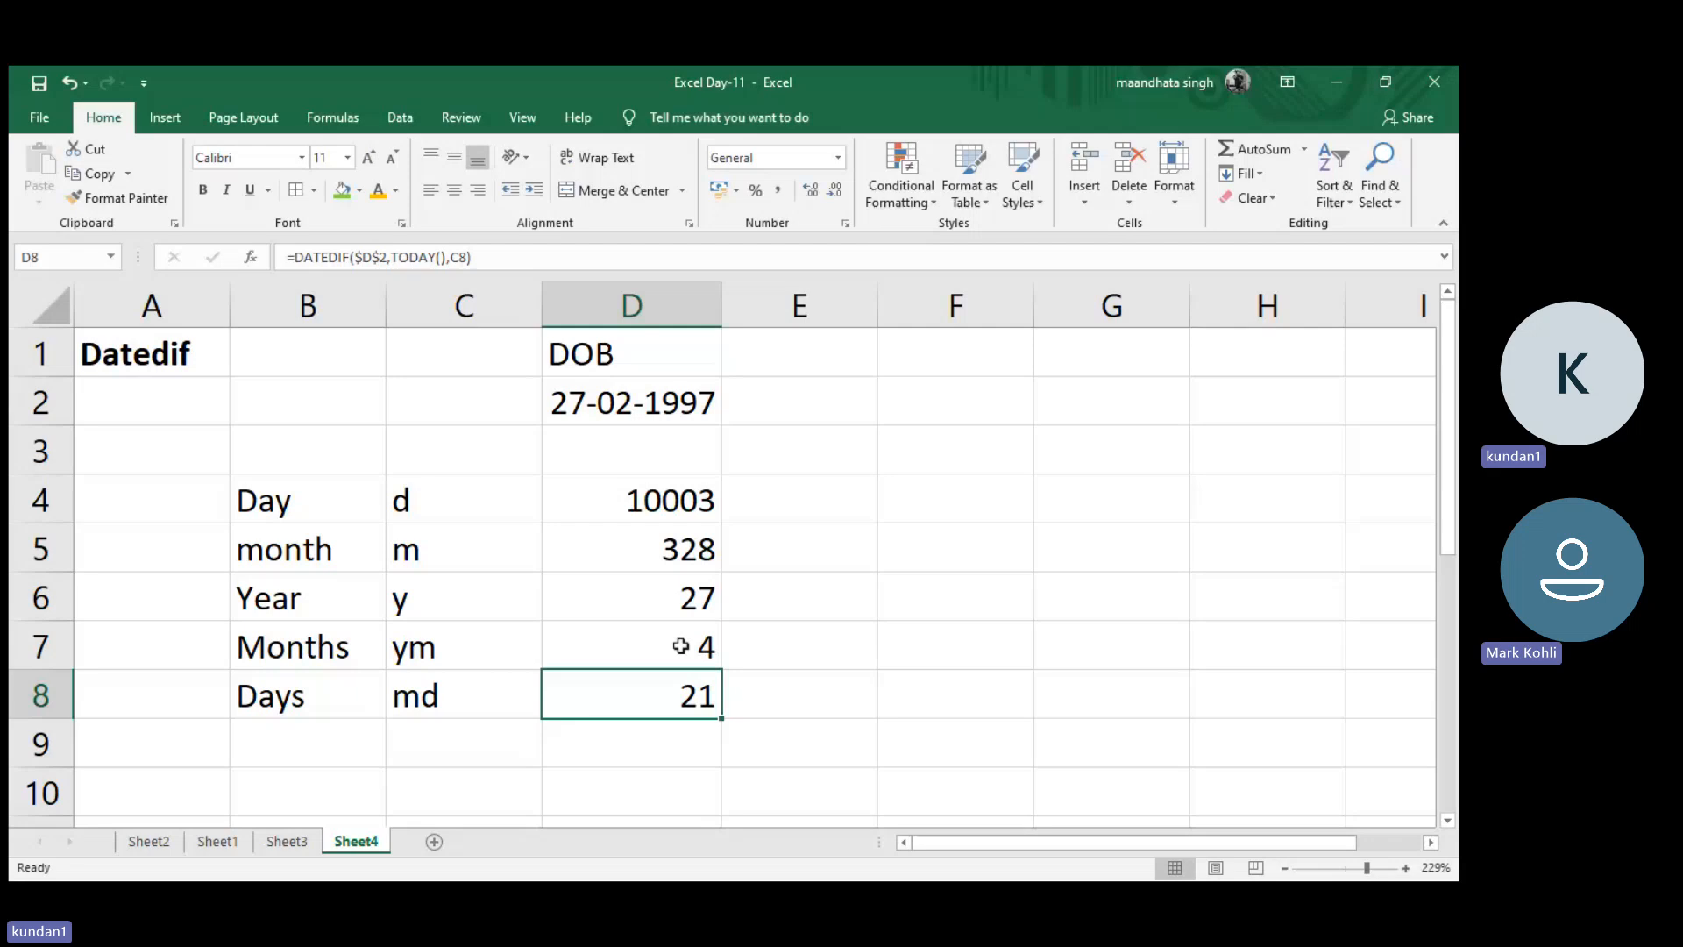
click(646, 594)
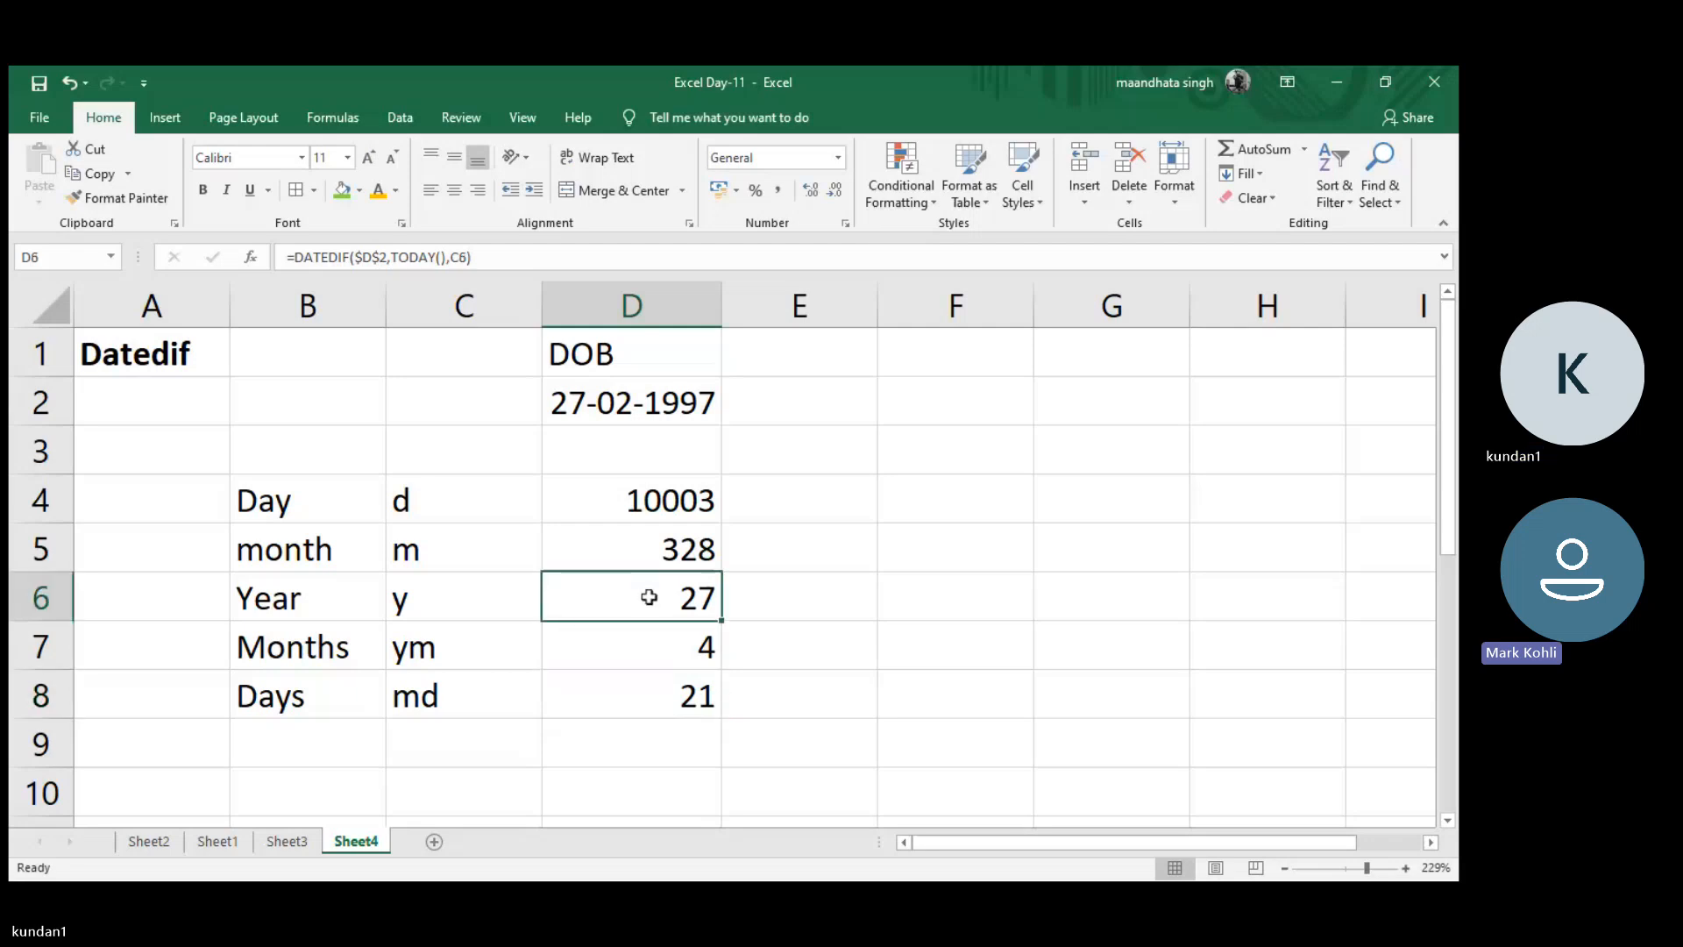
click(664, 644)
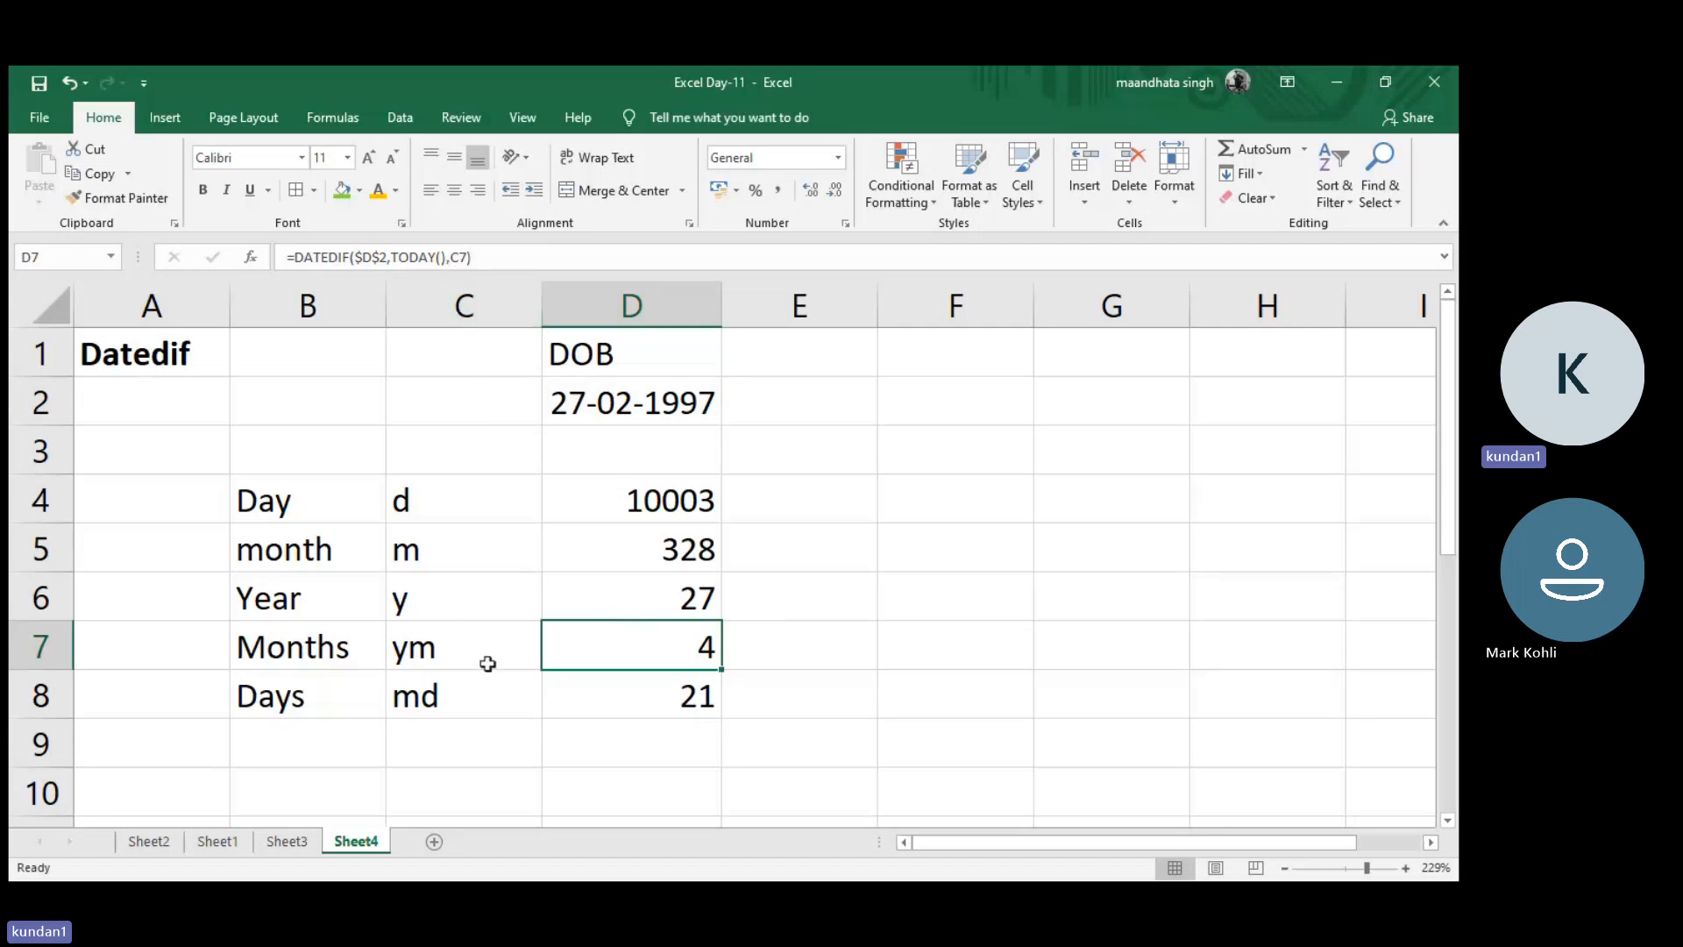
click(463, 497)
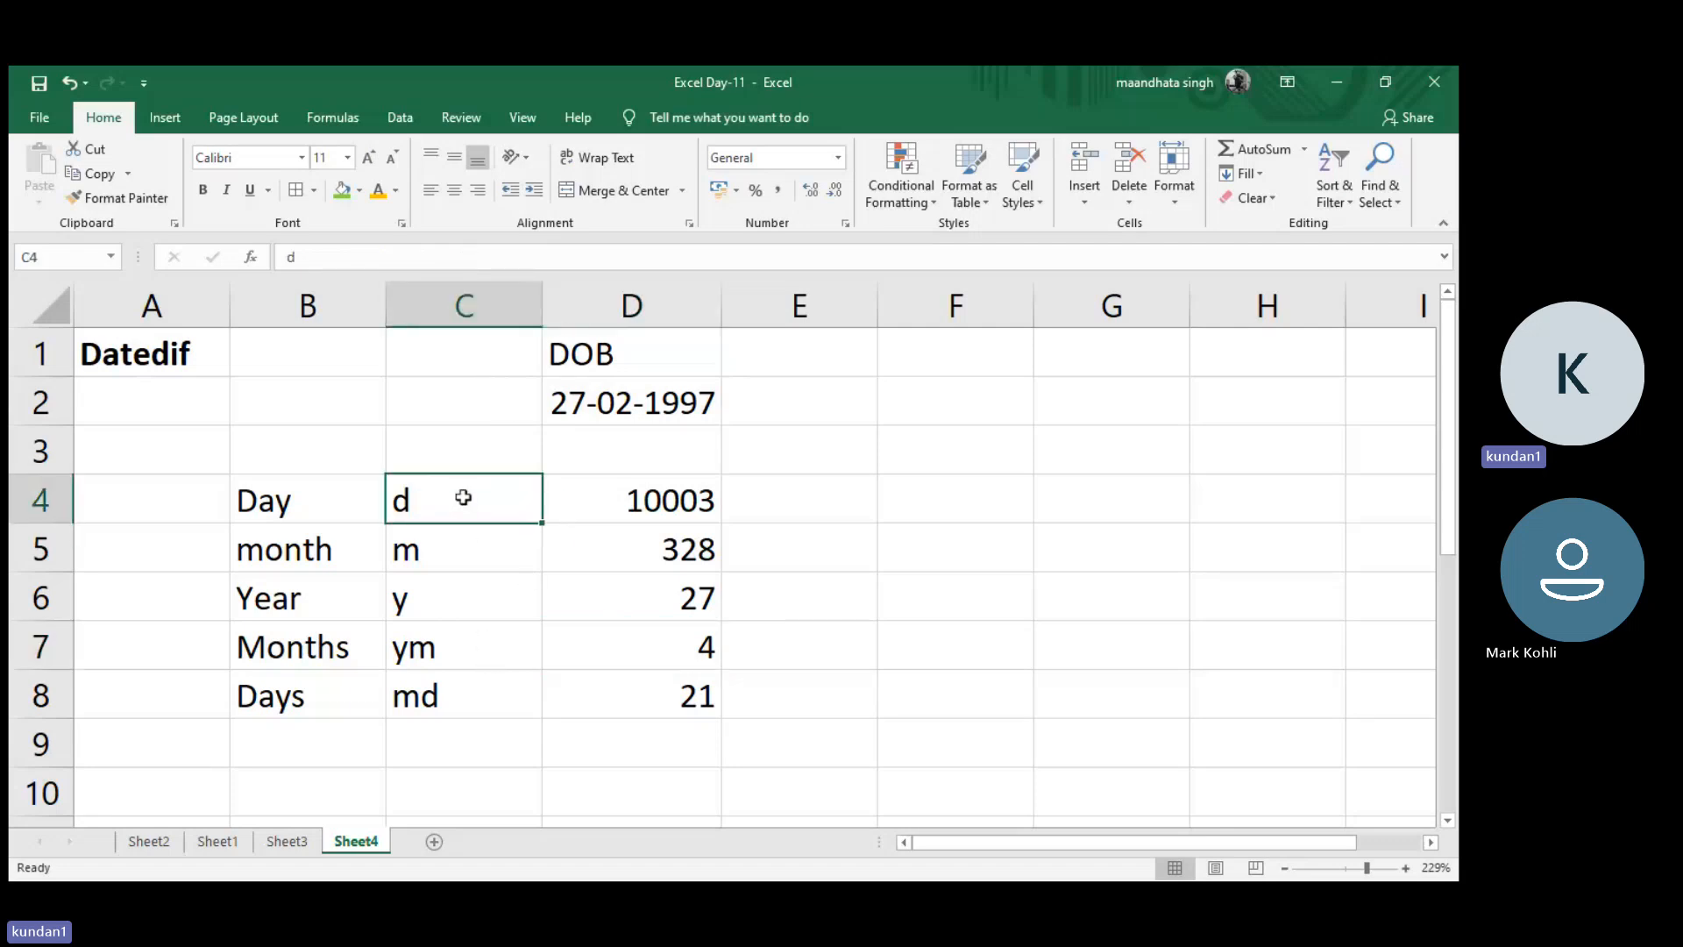
click(481, 548)
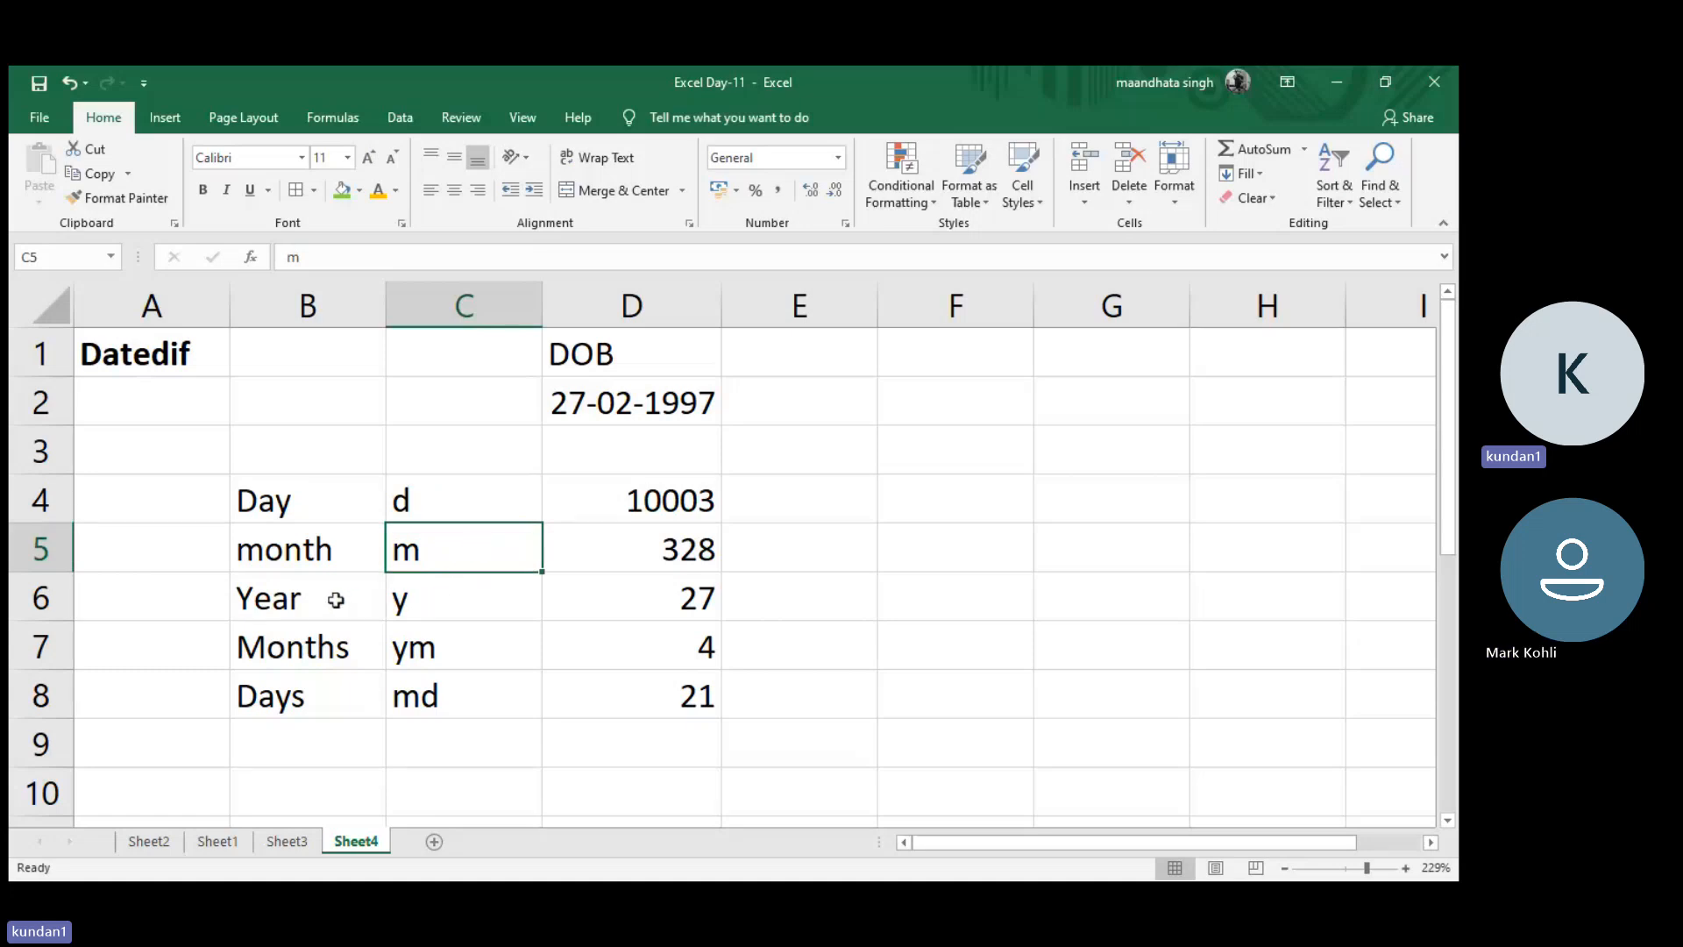
- Fill the Year row B6:D6 with green
drag(355, 603, 663, 588)
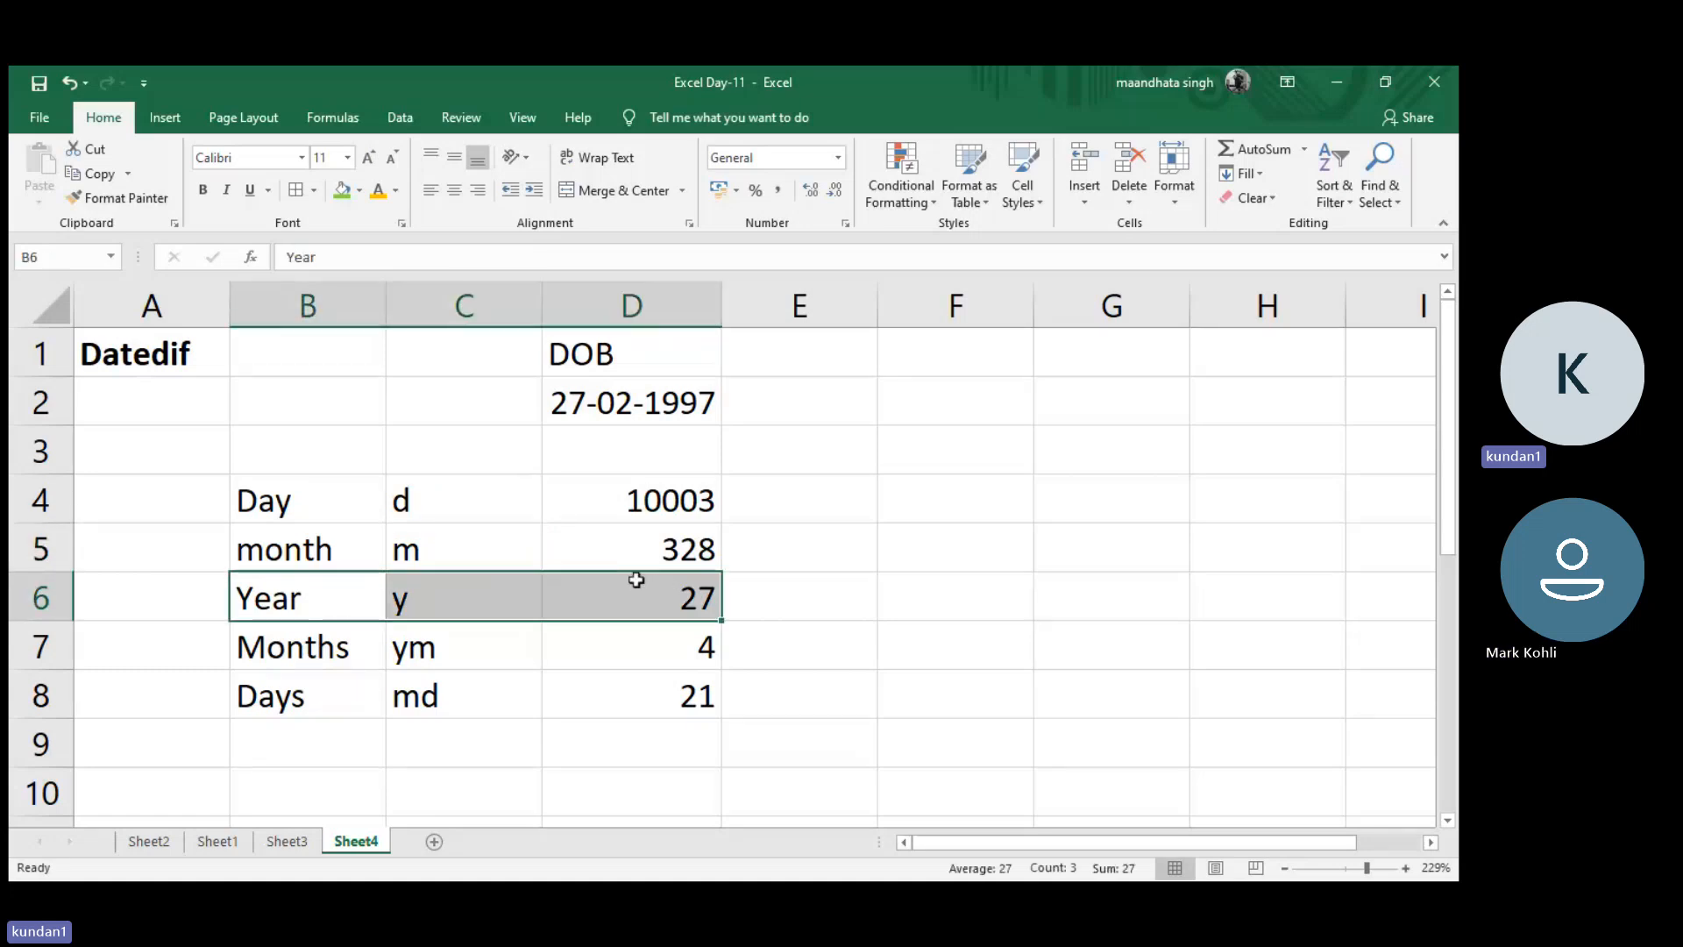
click(340, 189)
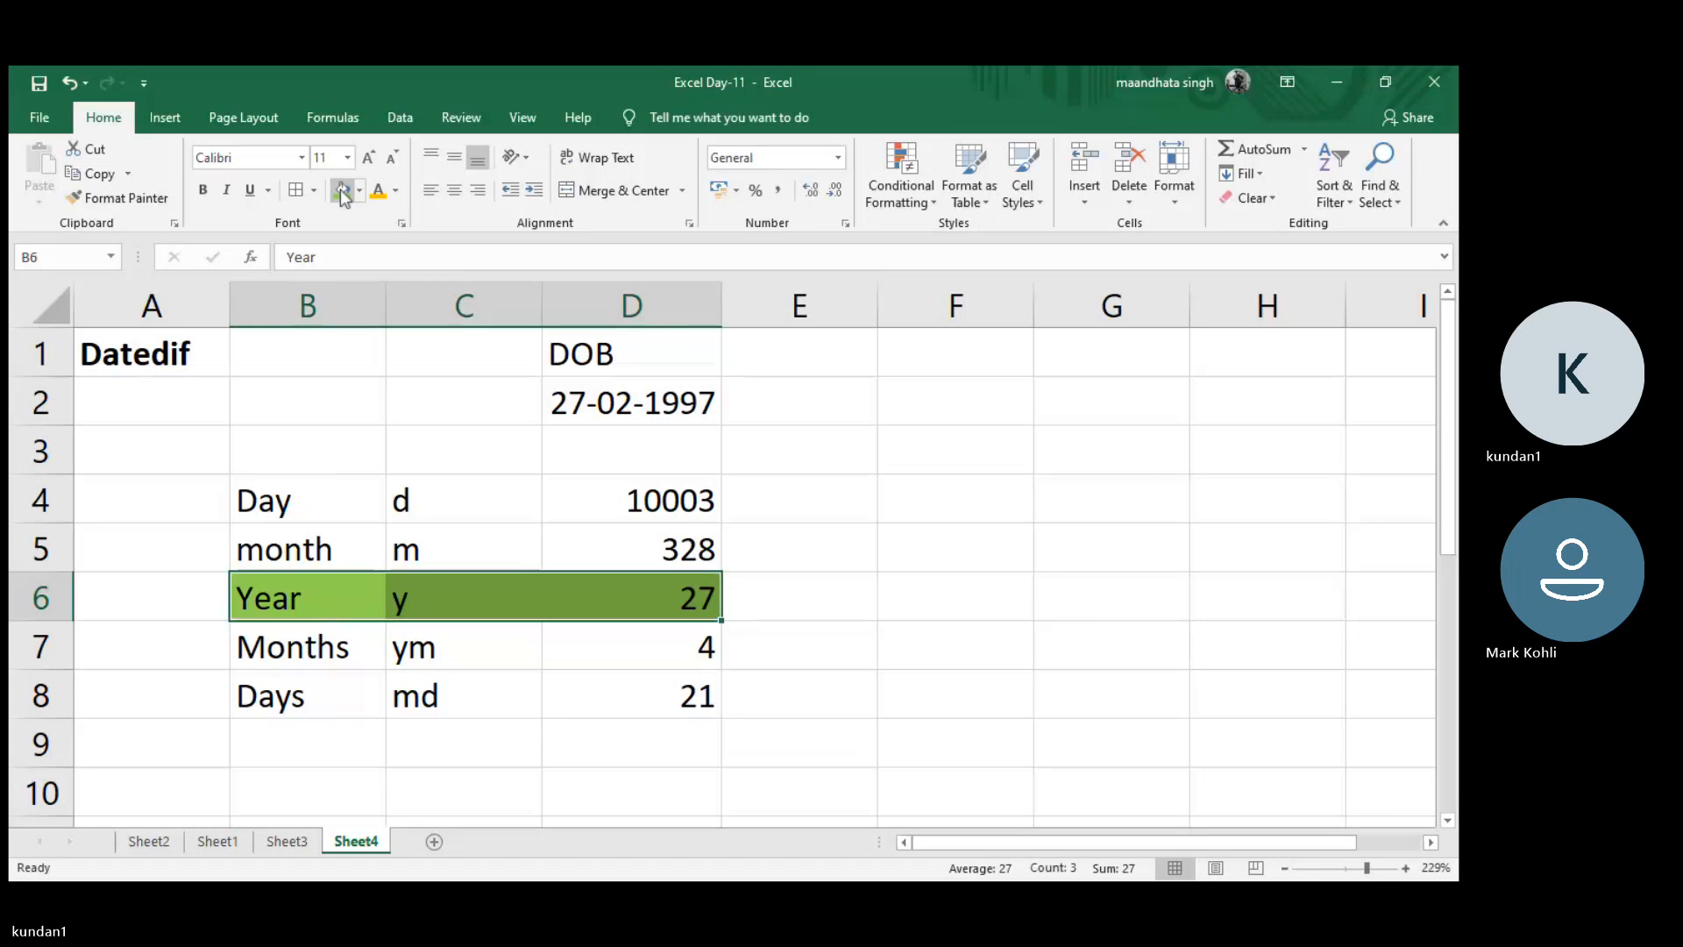
- Apply borders around all cells of the unit table B4:D8
drag(296, 480, 588, 690)
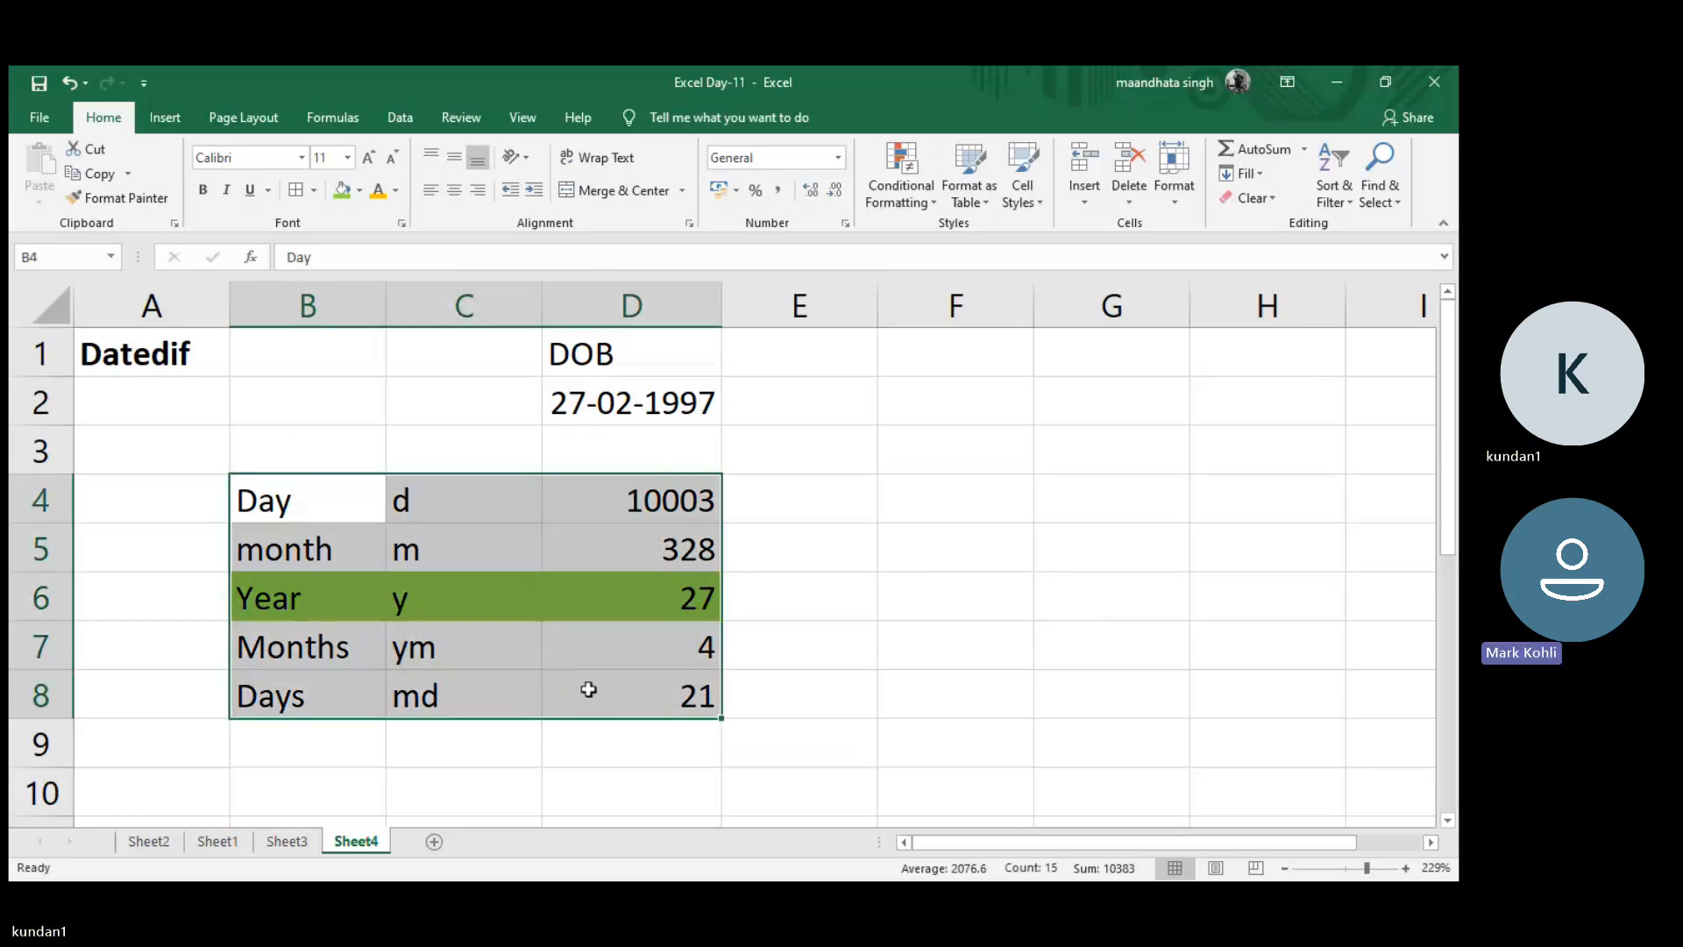
click(297, 190)
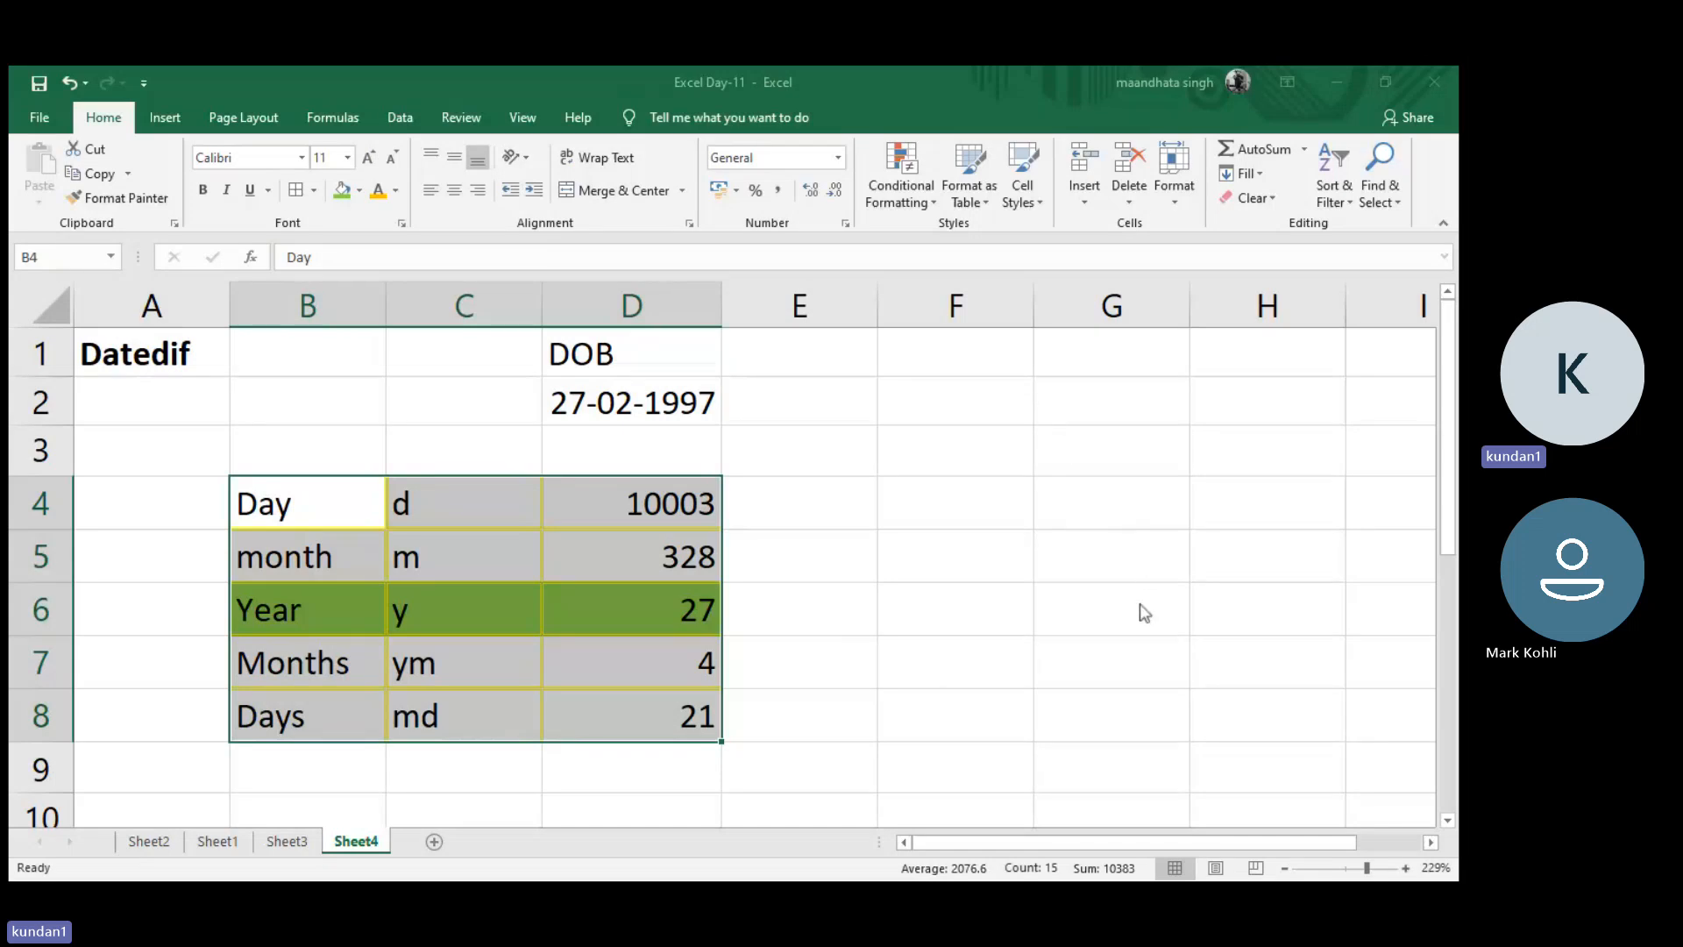
click(861, 599)
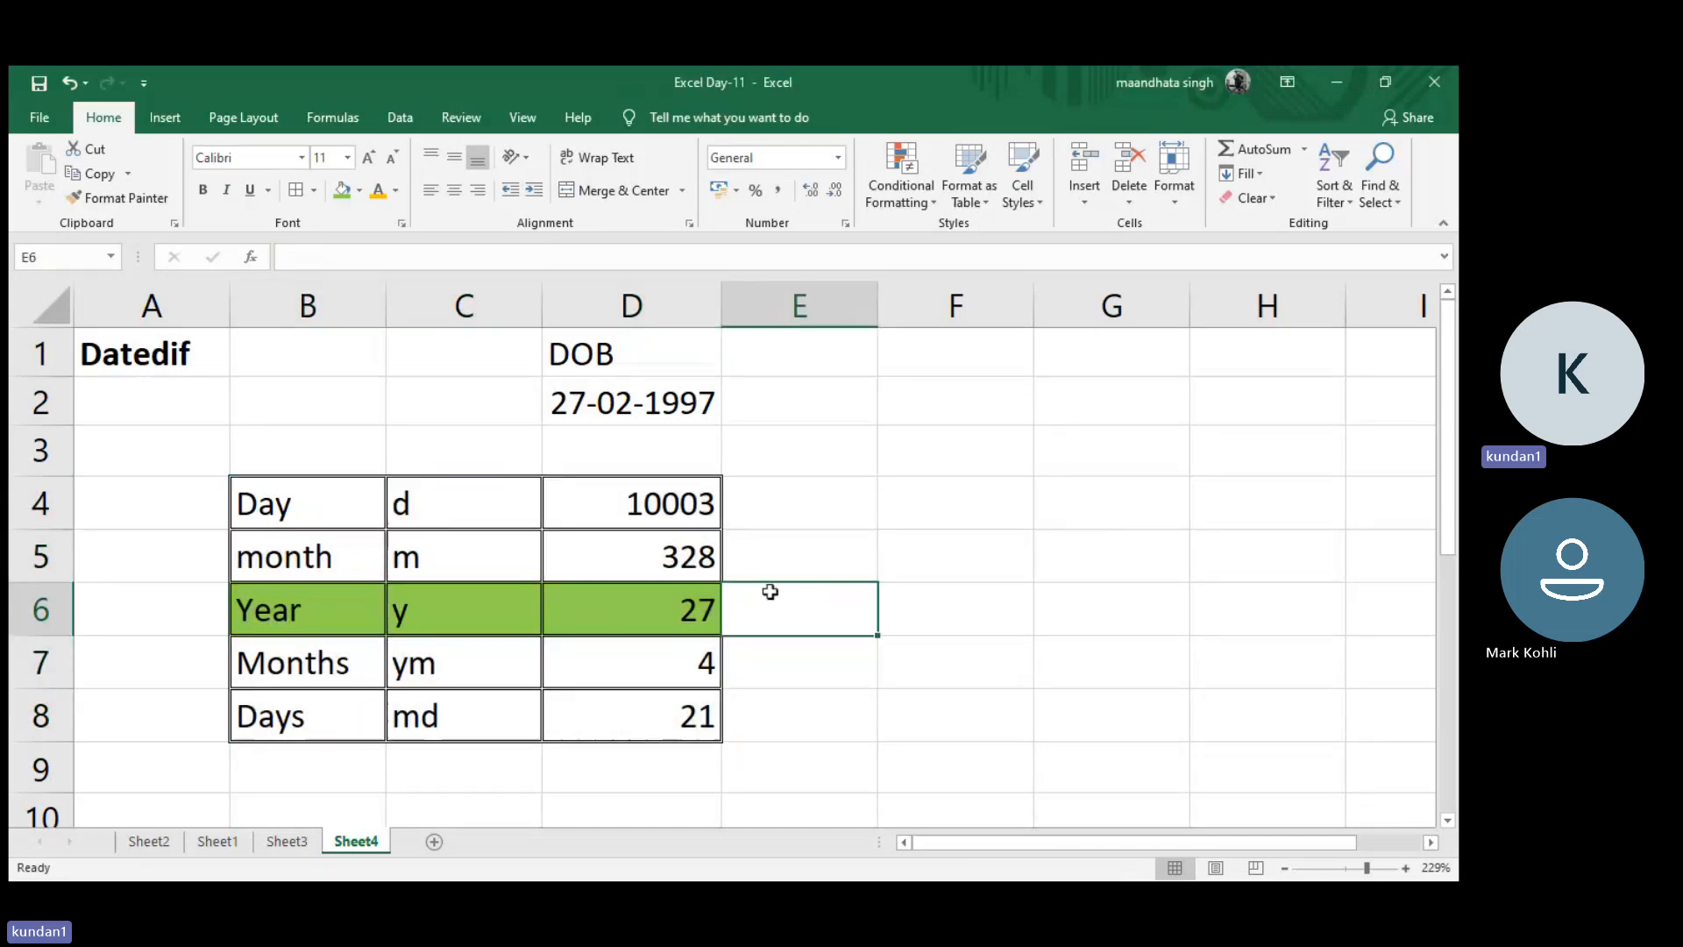
click(796, 549)
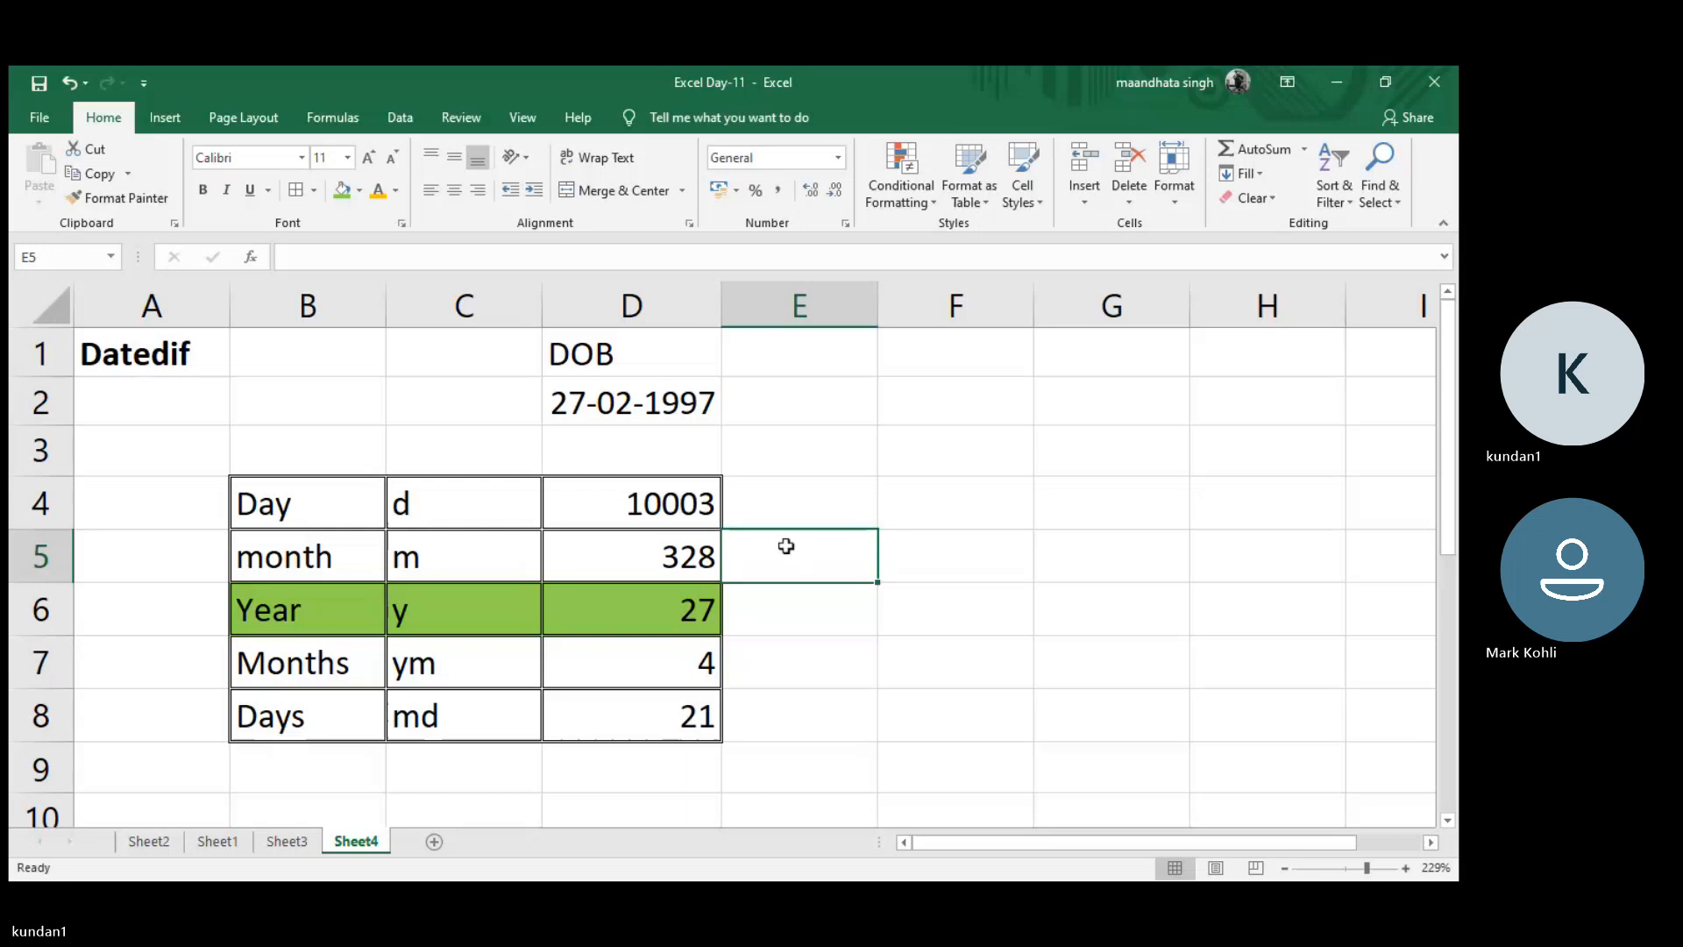
click(795, 616)
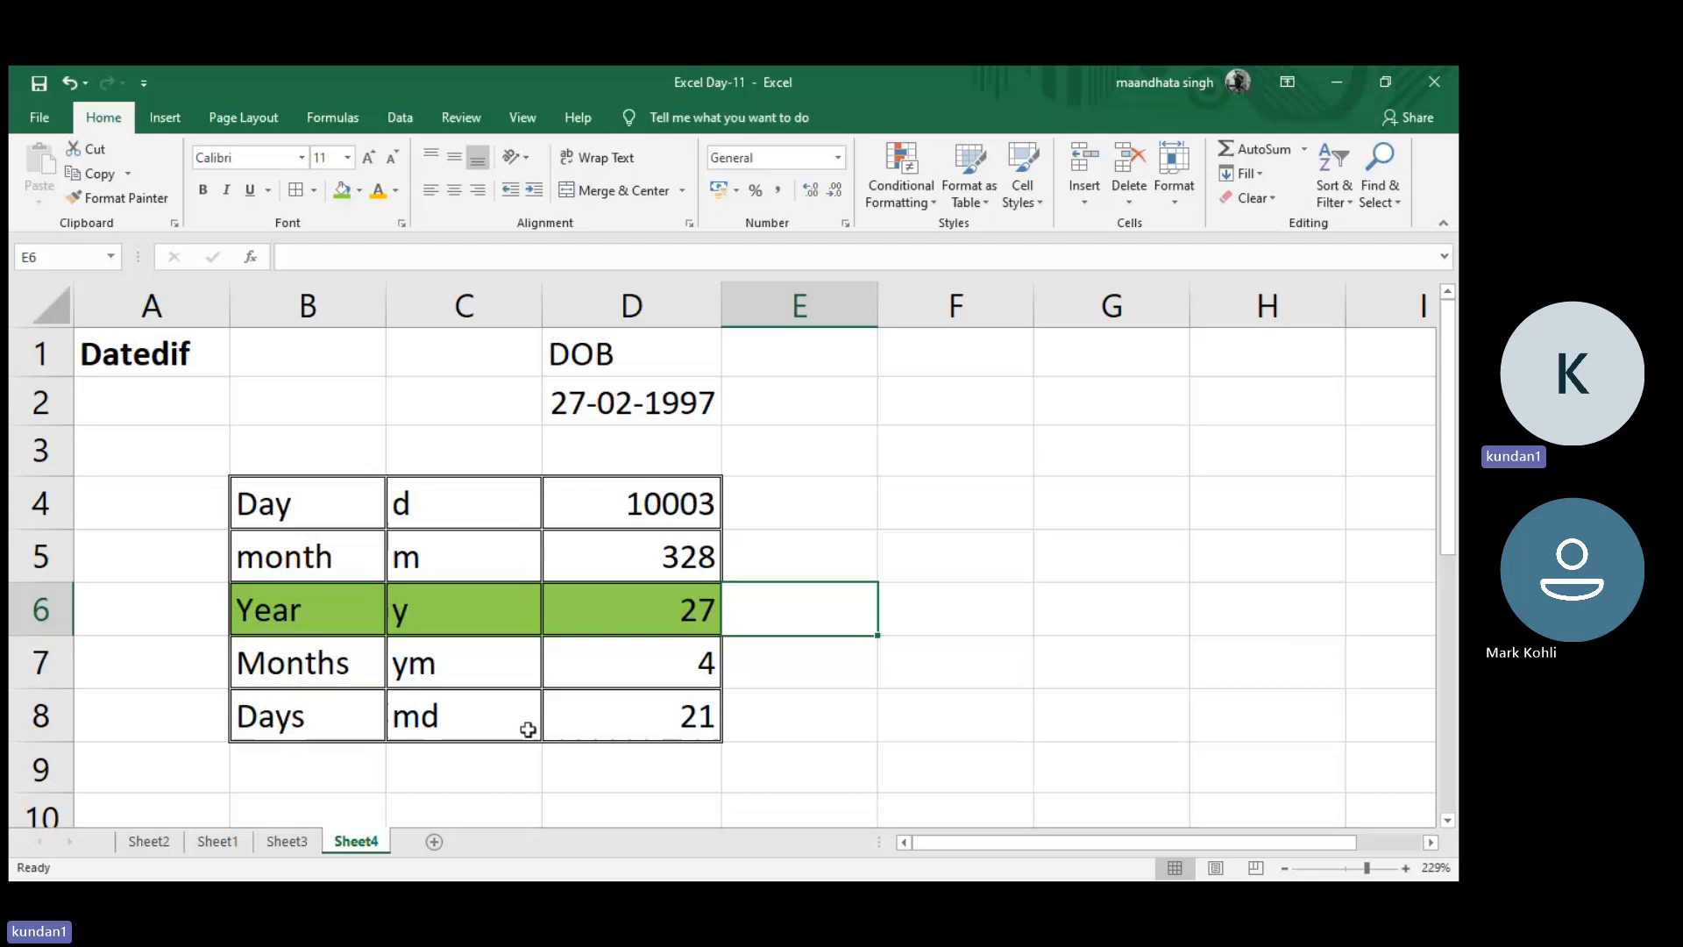
click(810, 682)
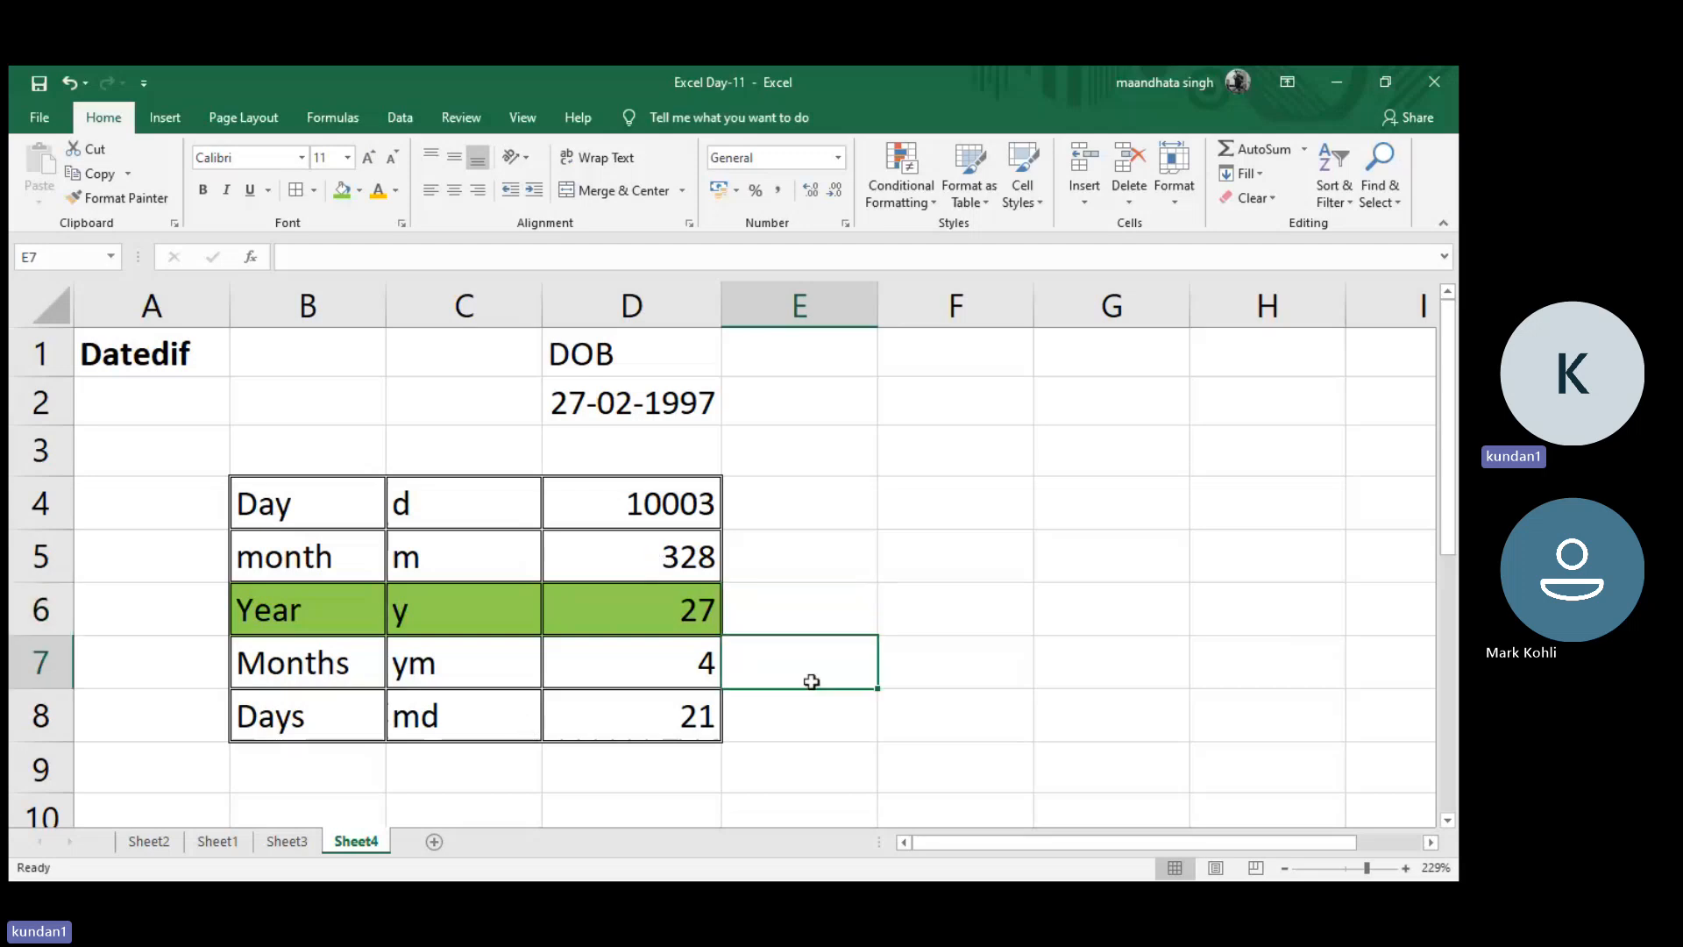
click(671, 771)
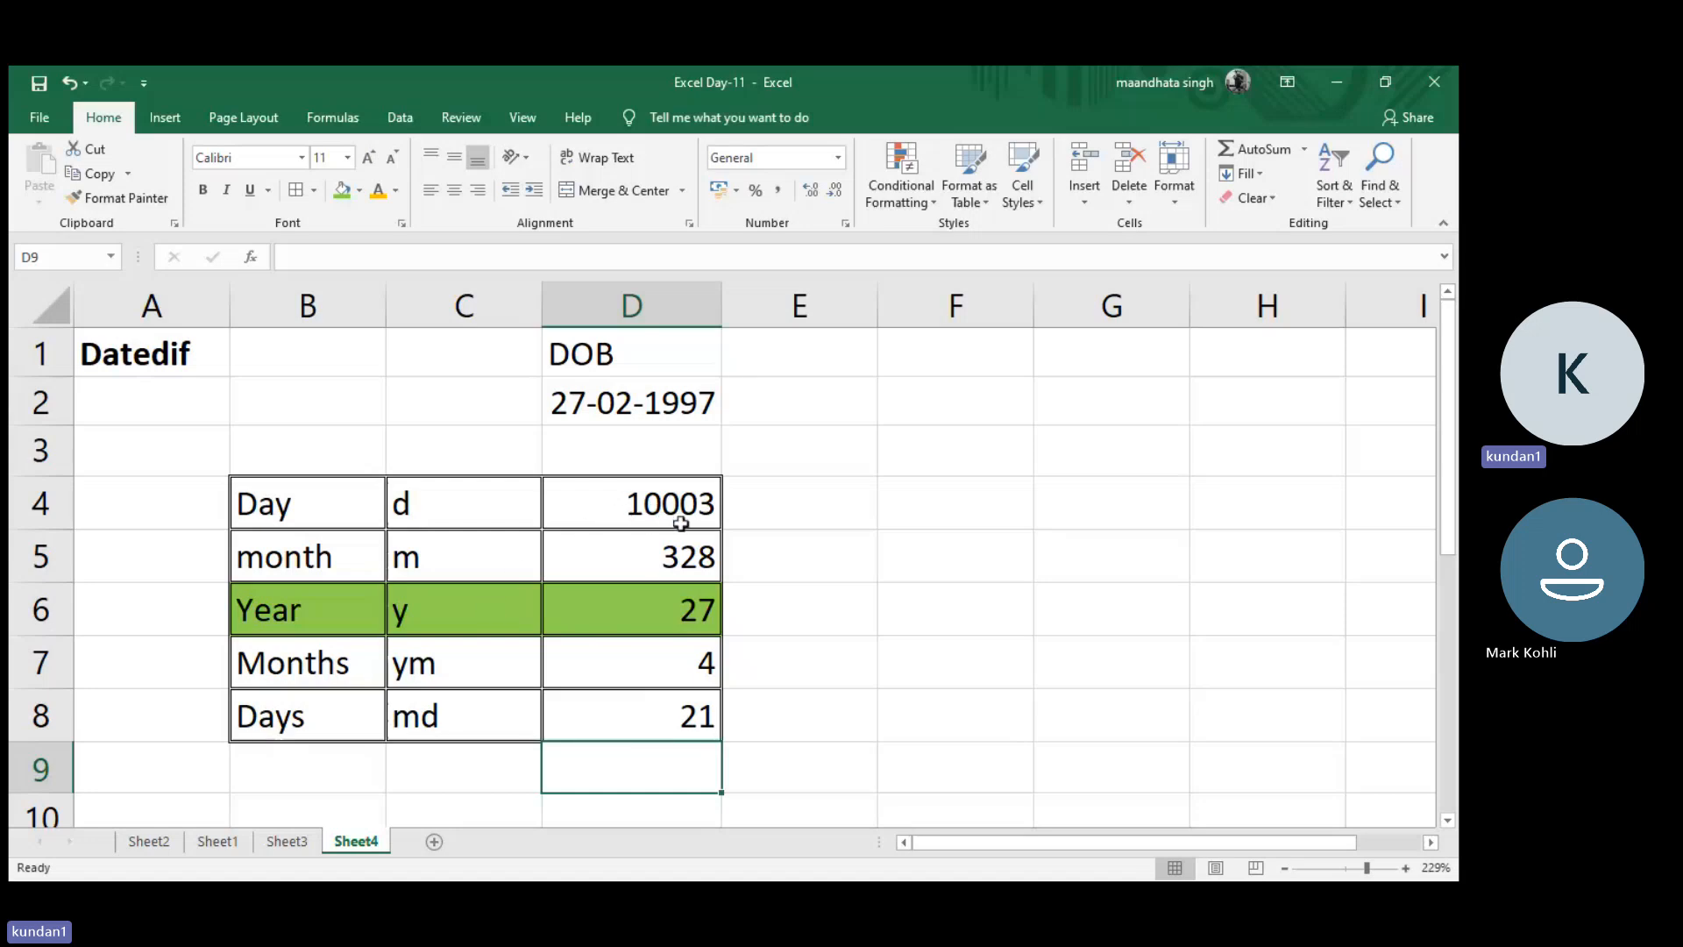
- Copy the Name and Date columns A1:B12 from Sheet1
click(148, 843)
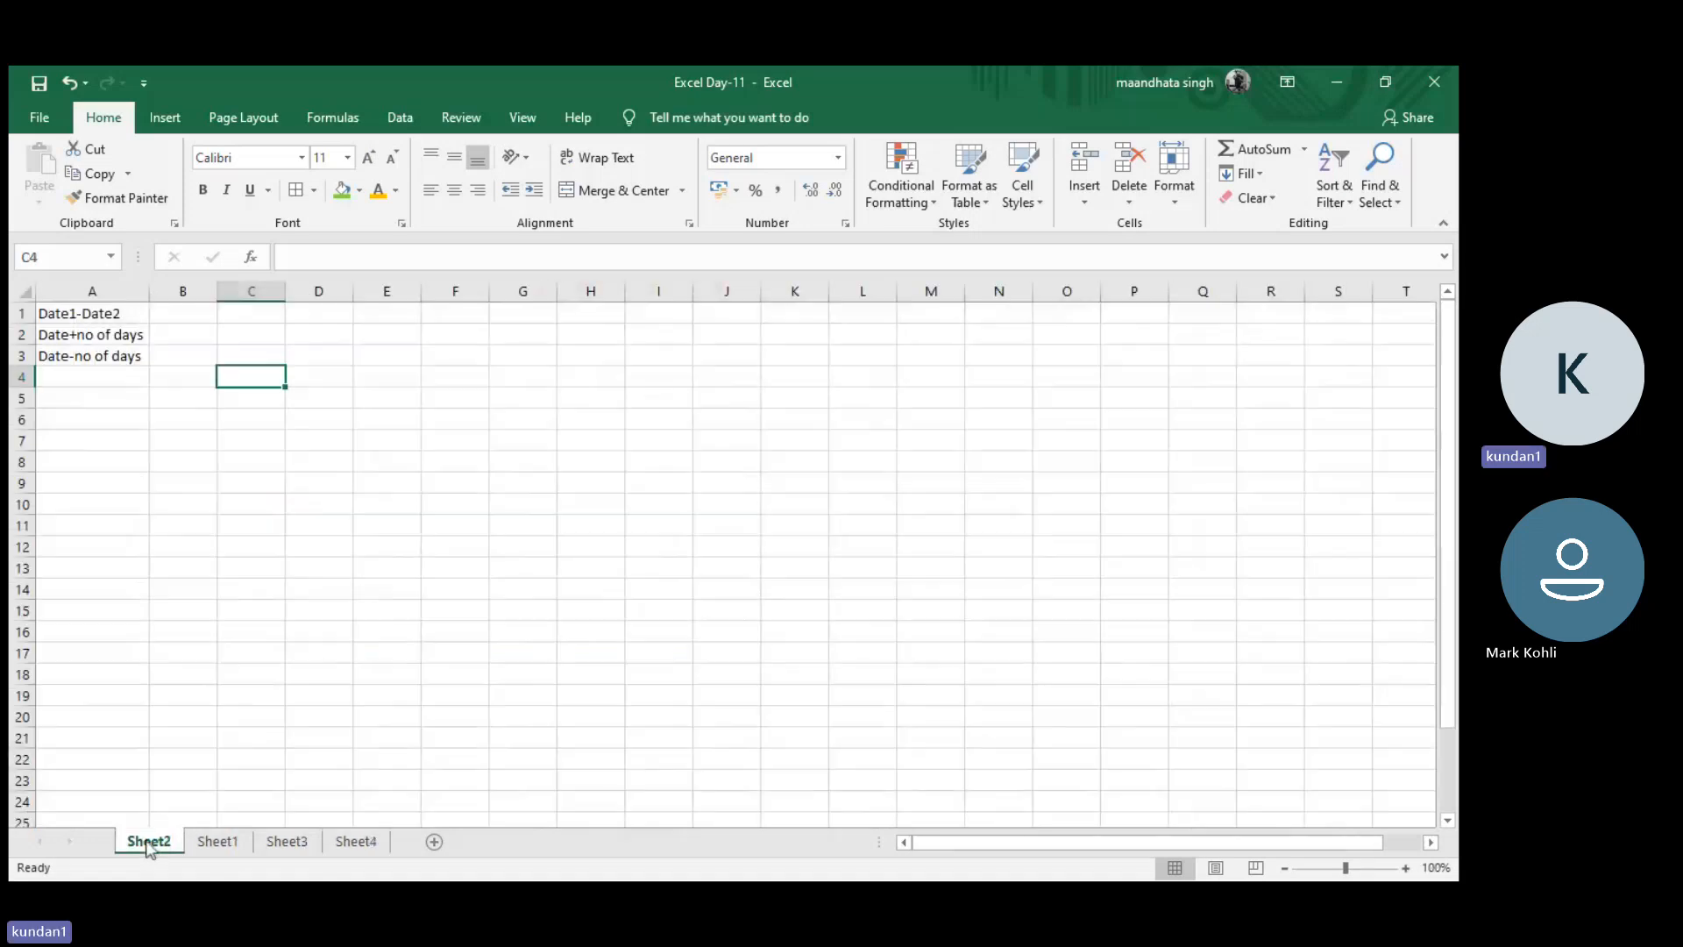
click(233, 848)
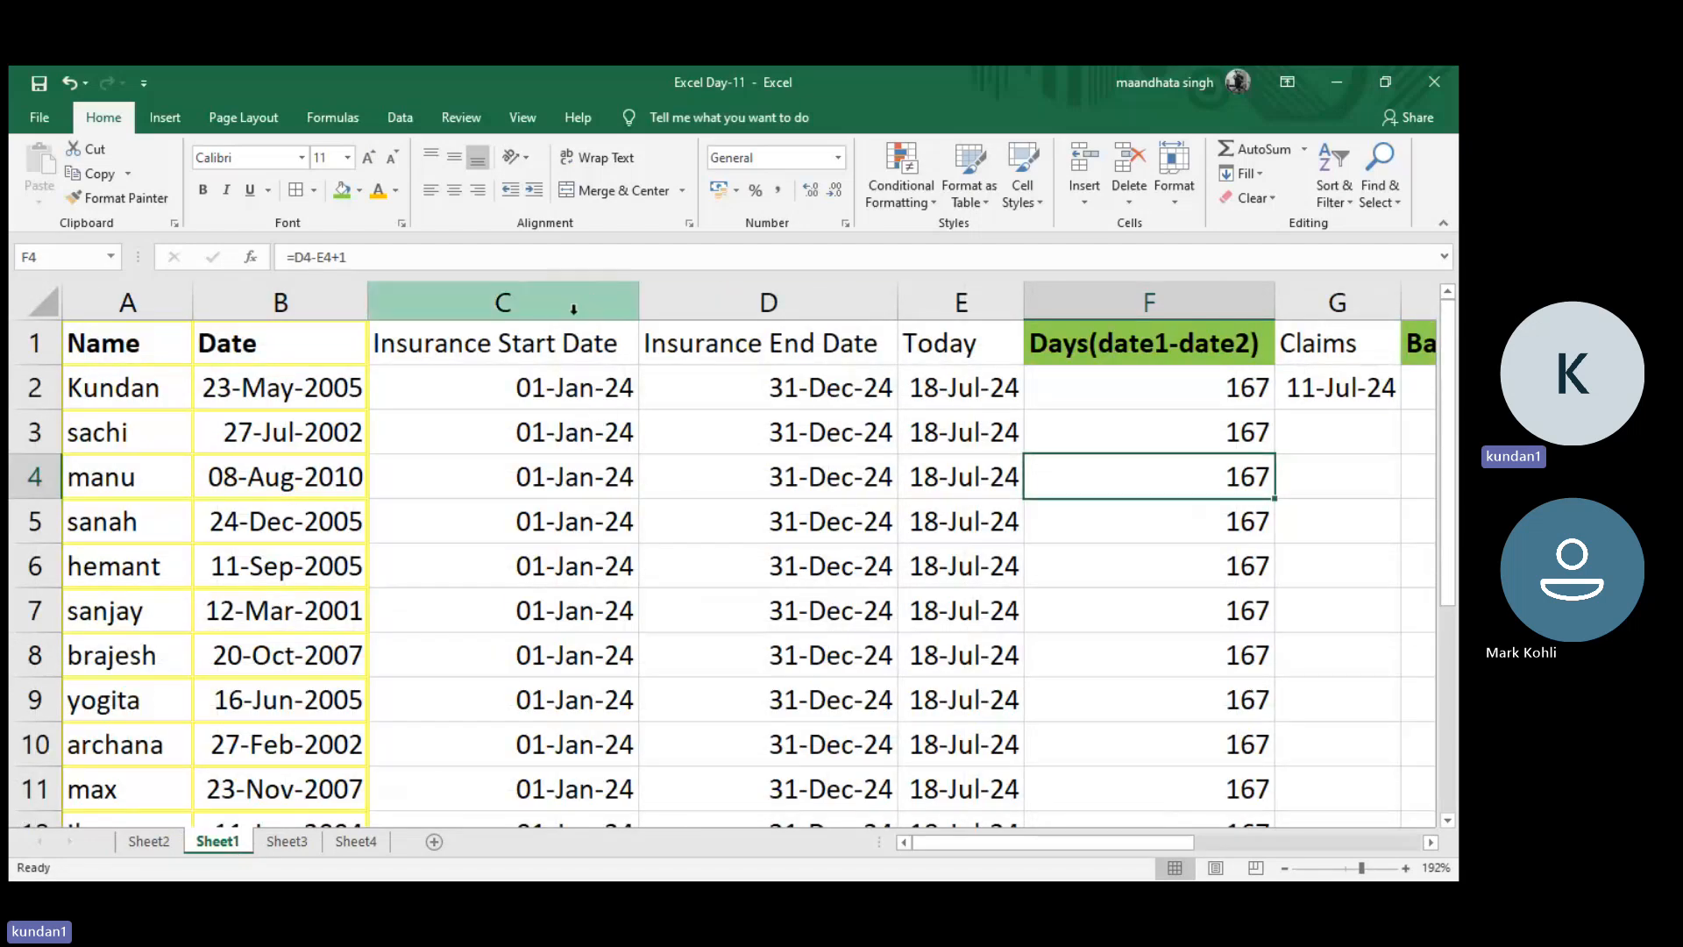
click(134, 346)
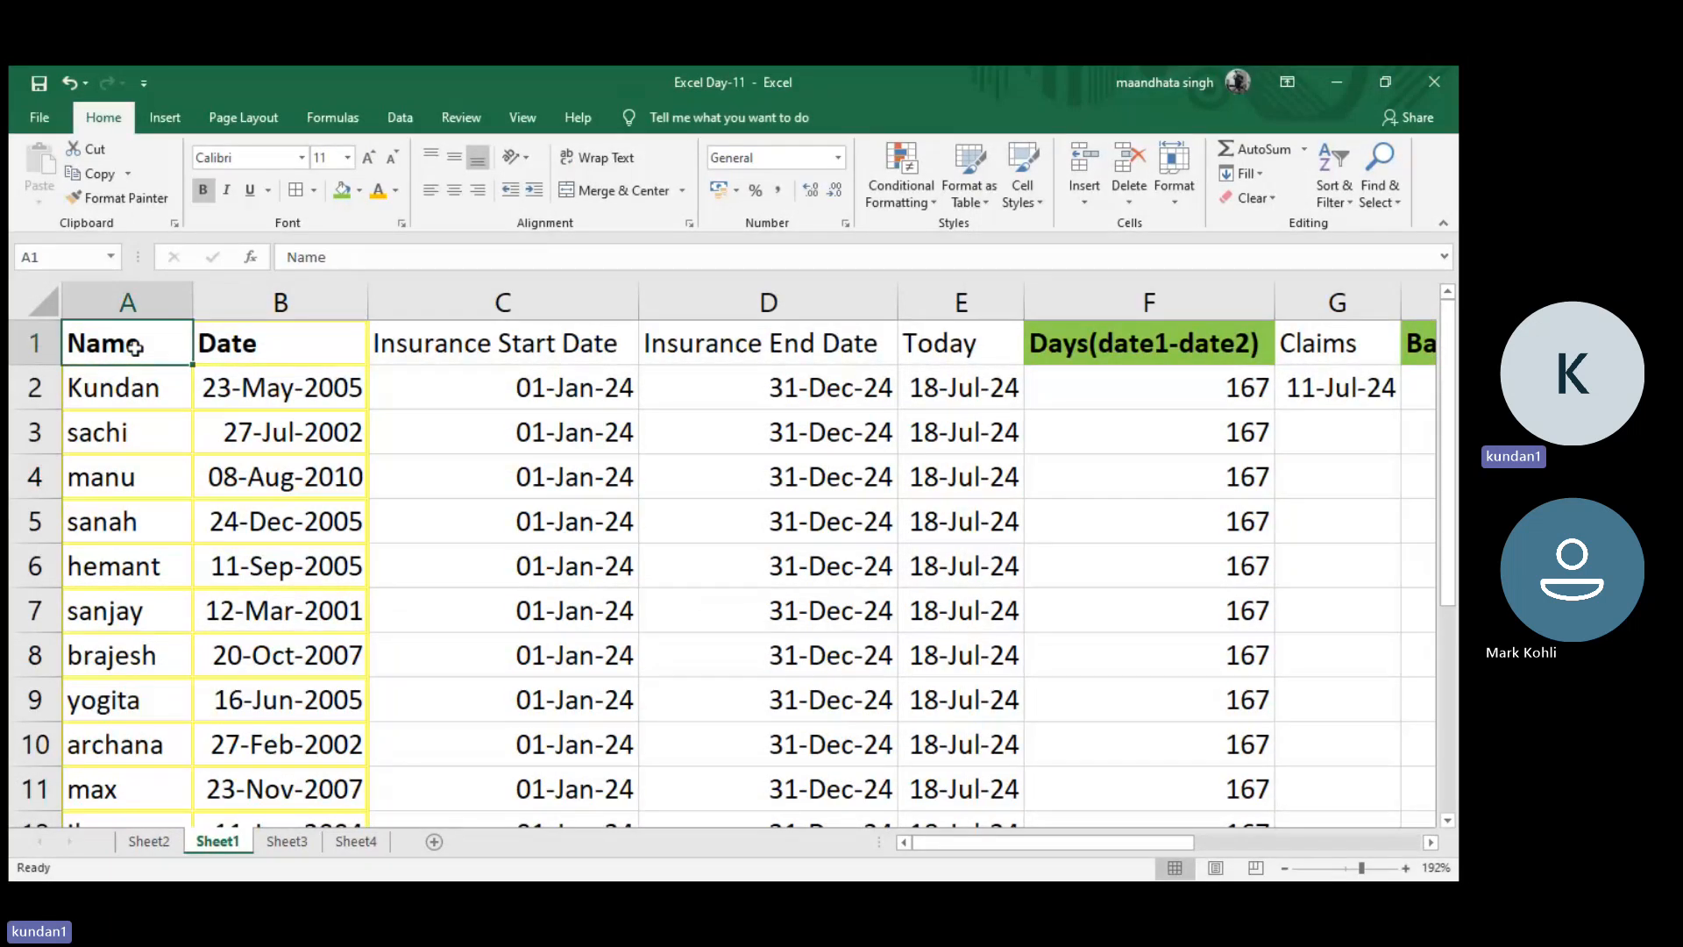
key(shift+Right)
key(ctrl+shift+Down)
key(ctrl+c)
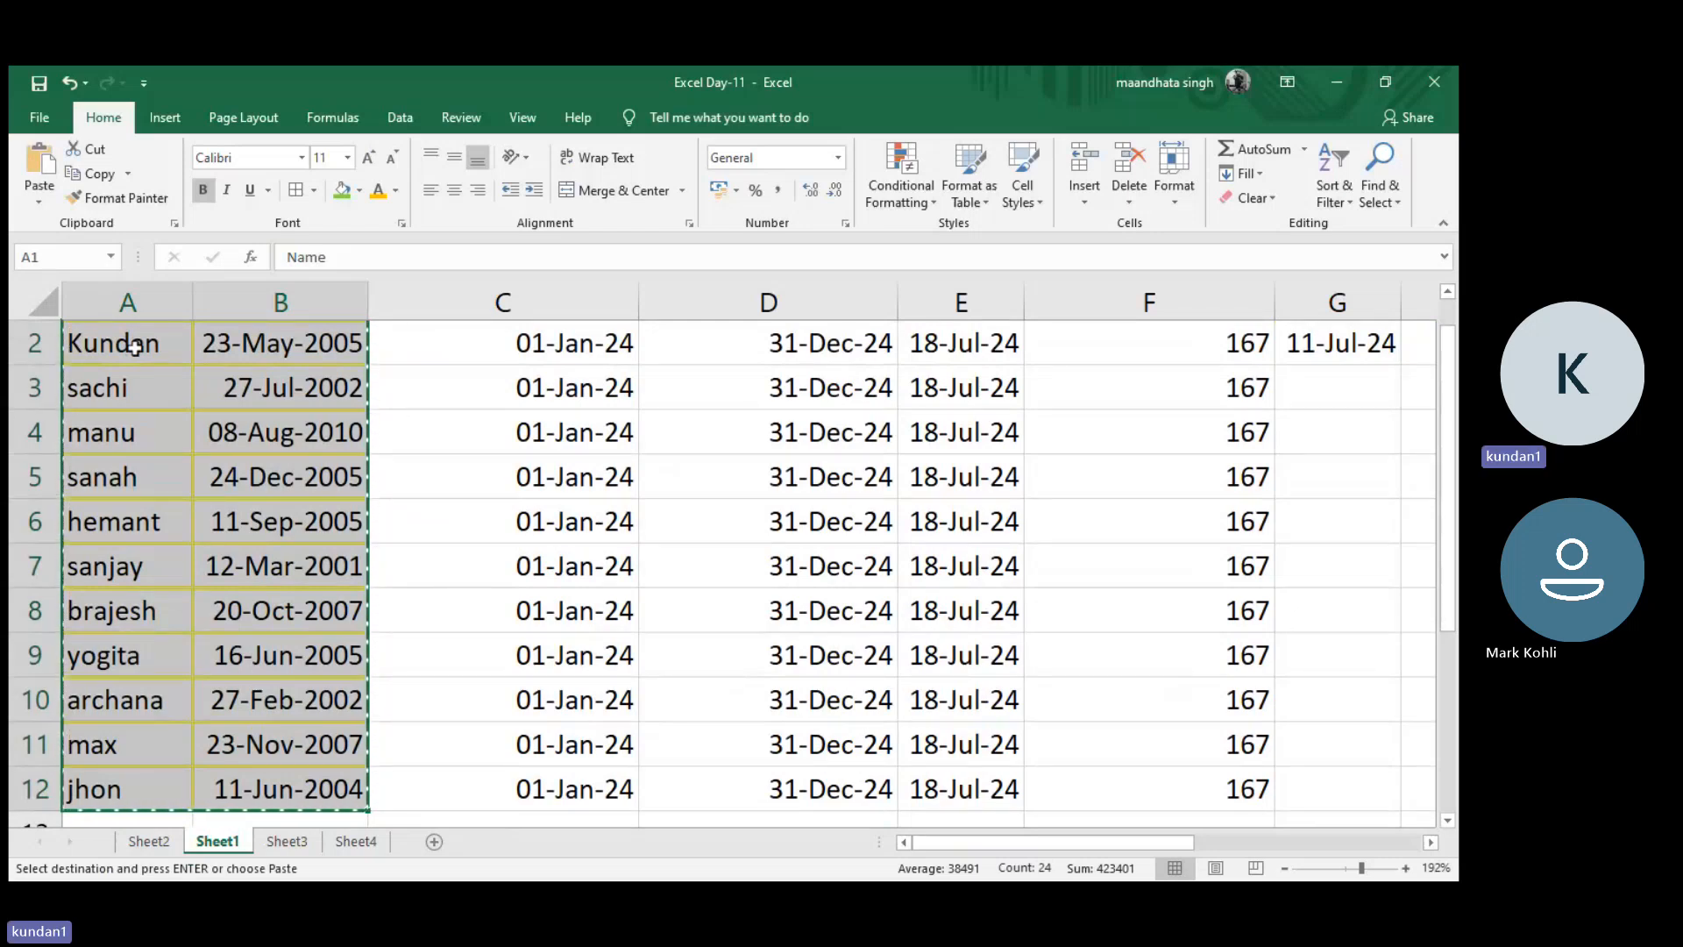
- Paste the copied Name and Date table at A1 of a new sheet and autofit column B to show the dates
key(ctrl+Page_Down)
key(ctrl+Page_Down)
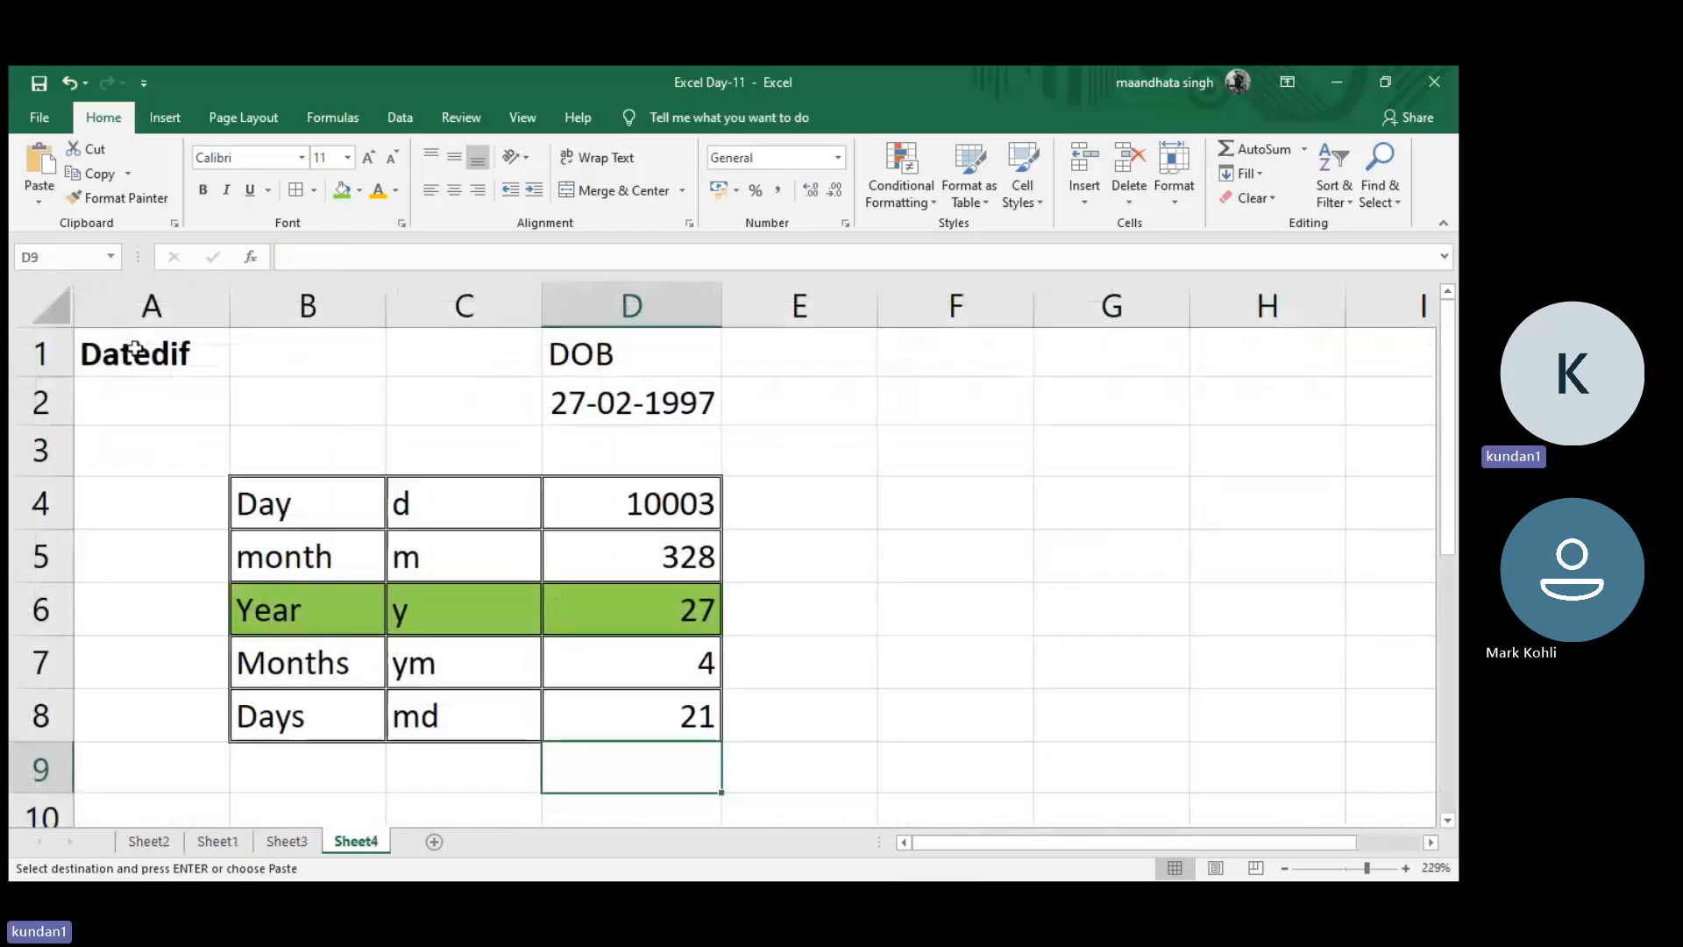
scroll(452, 509, down, 1)
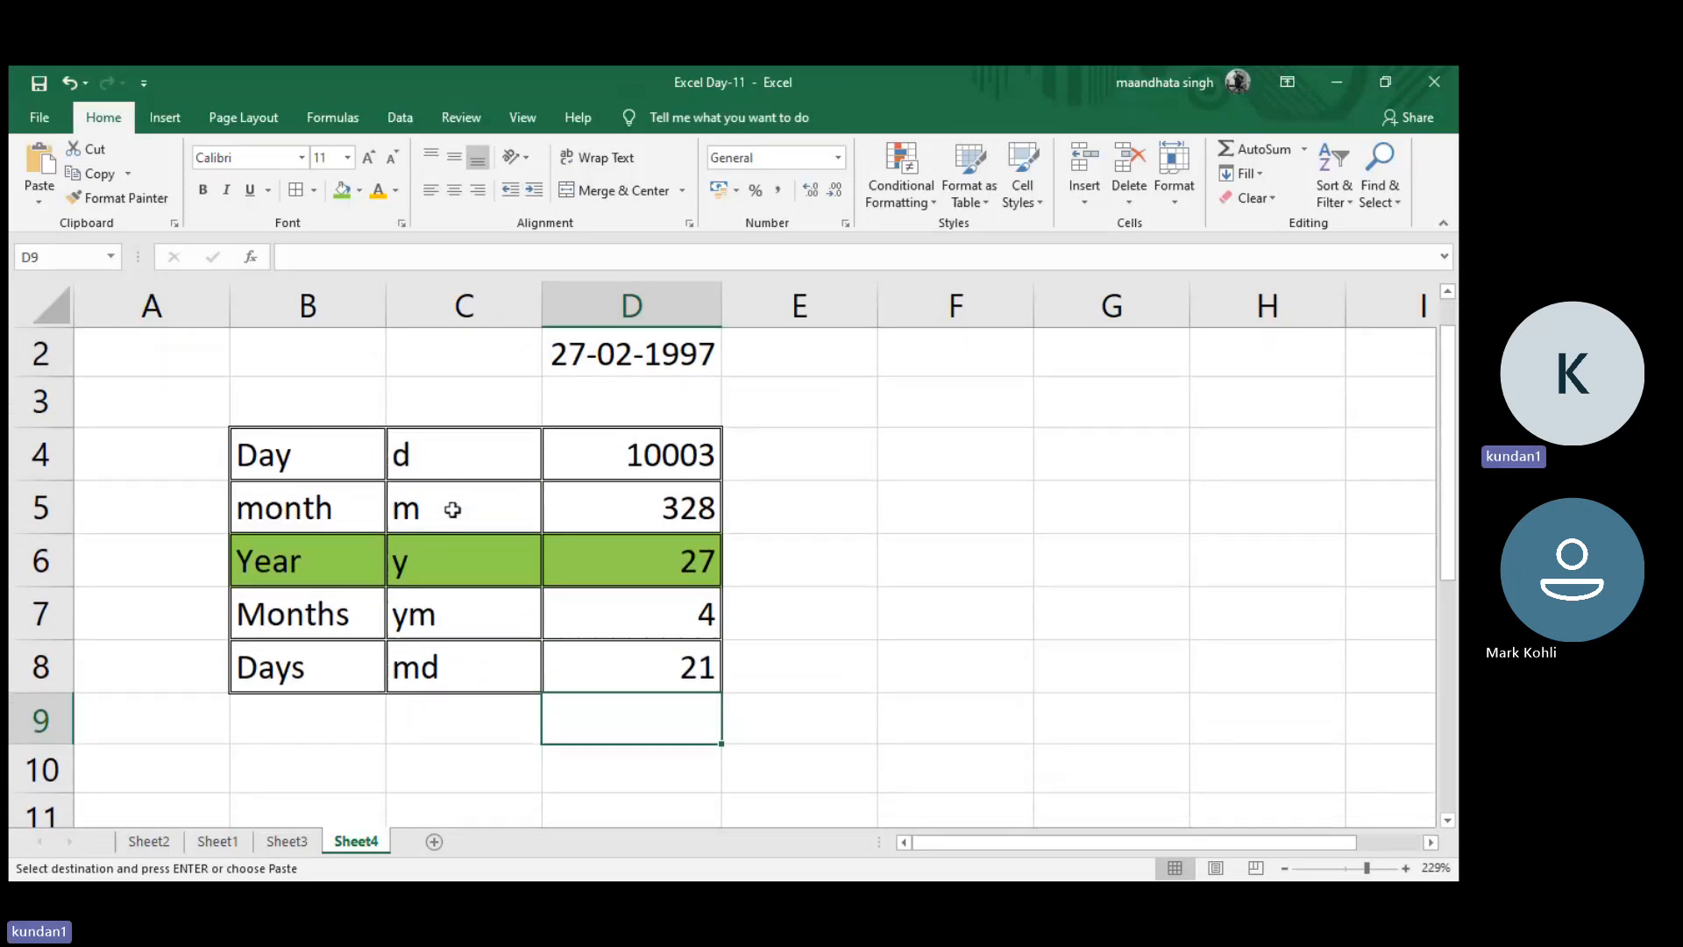
click(435, 843)
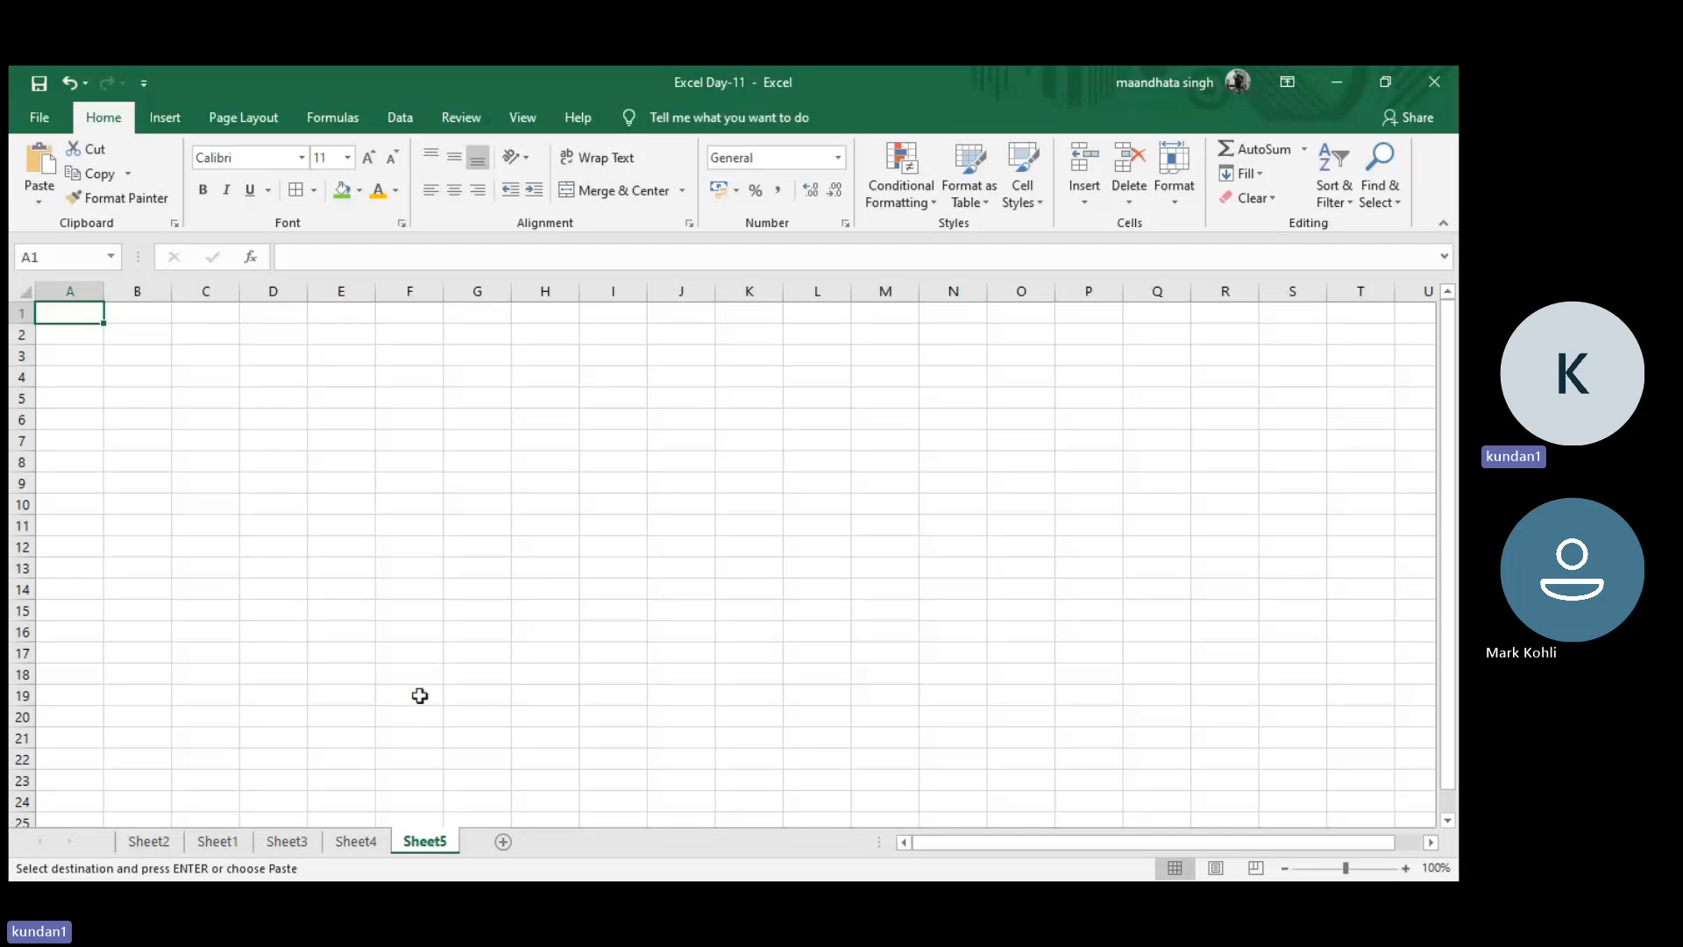
key(ctrl+v)
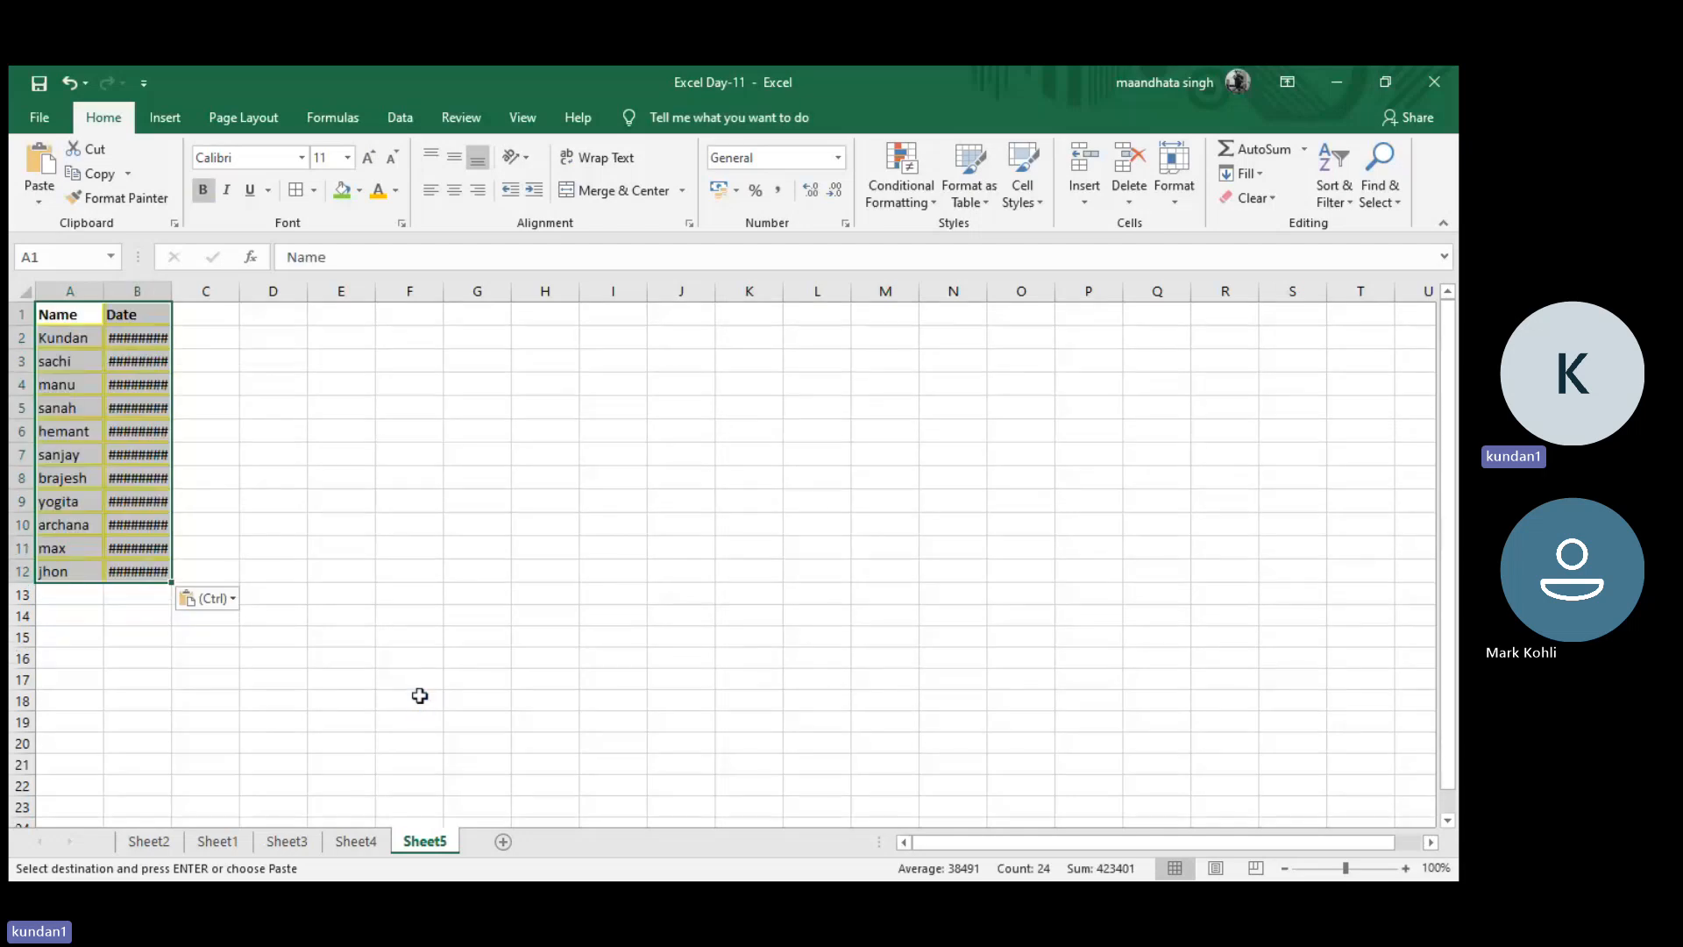
double_click(167, 290)
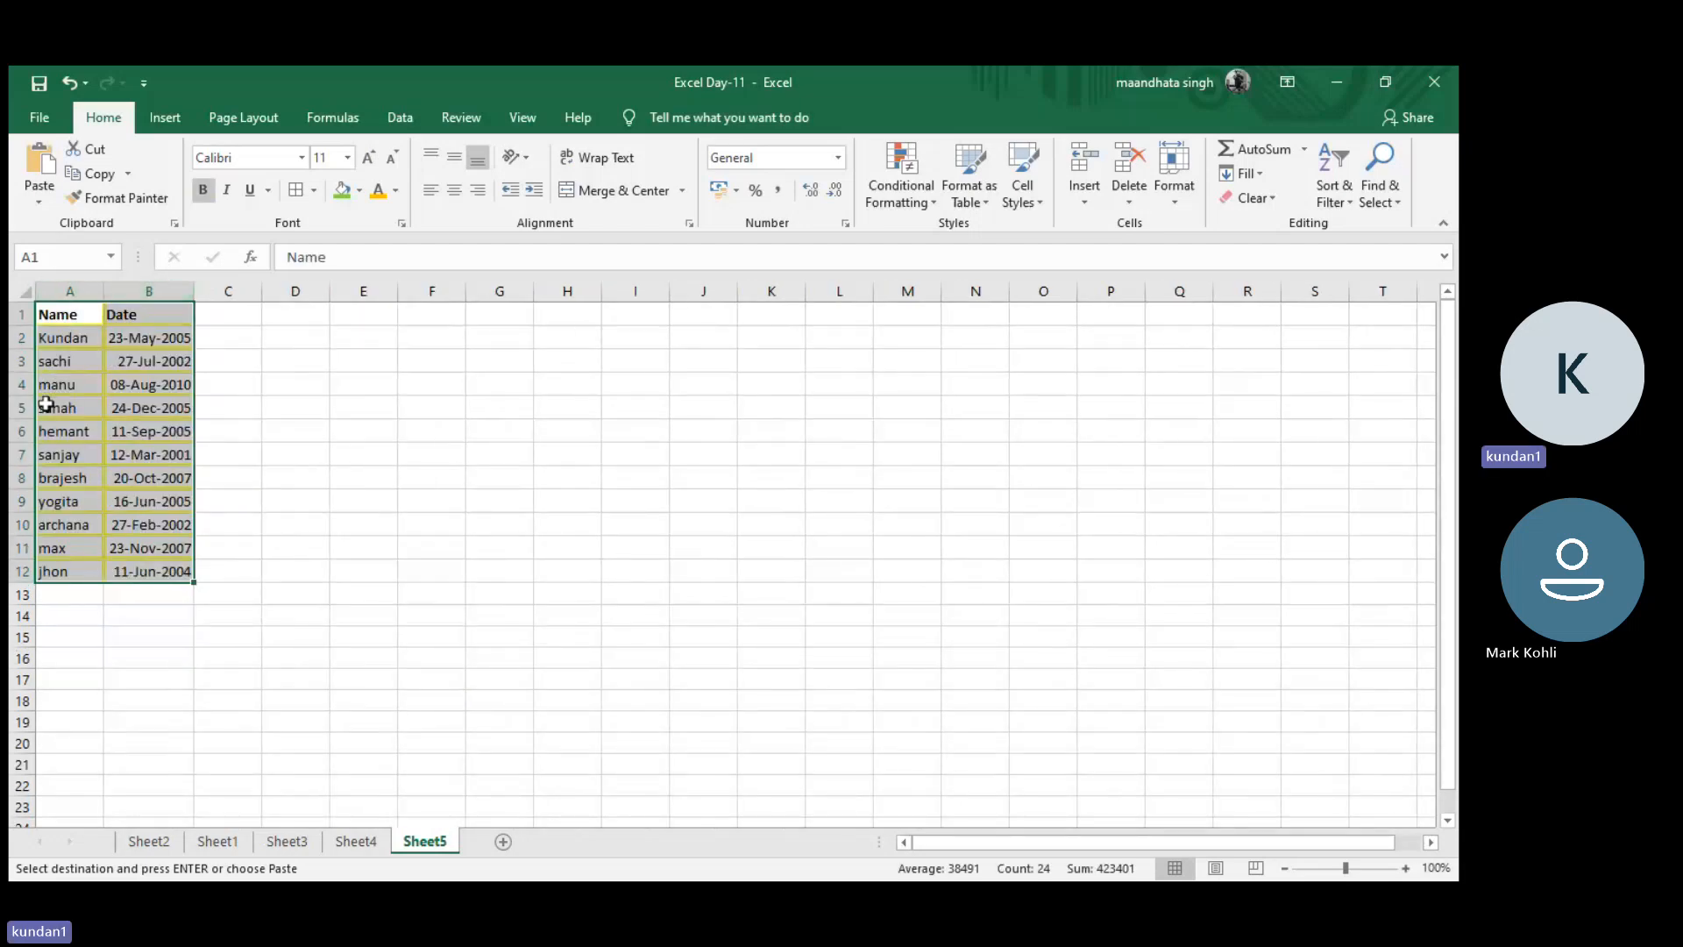
ctrl+scroll(46, 403, up, 5)
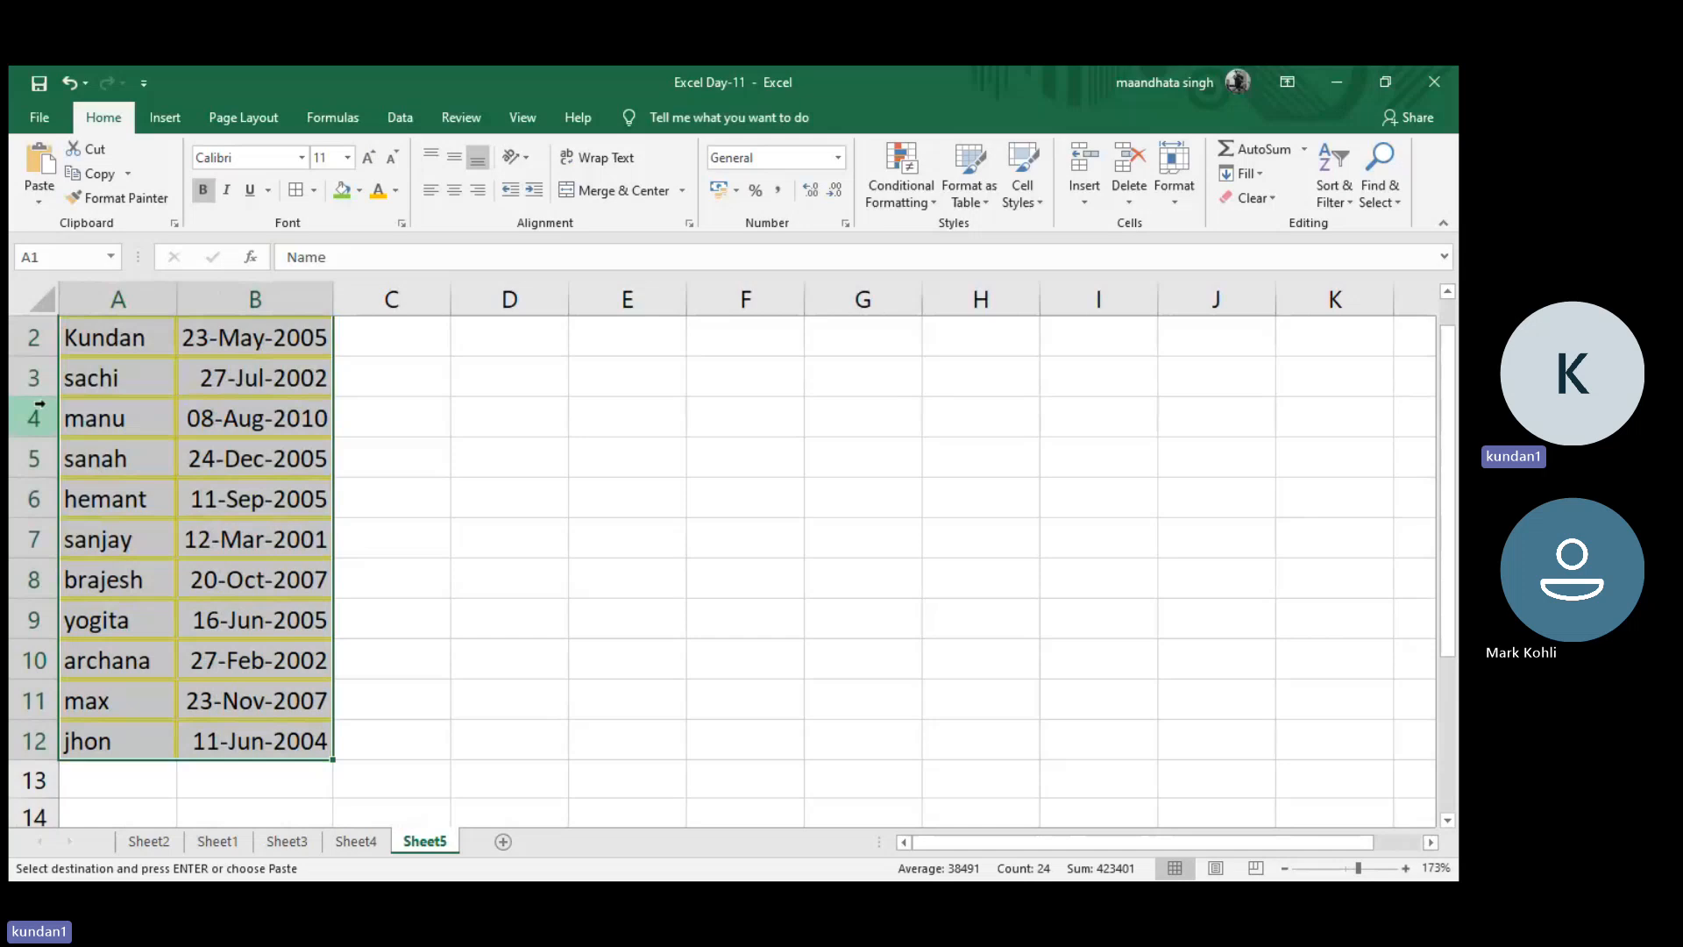
scroll(39, 403, up, 1)
- Enter the header Age in C1
click(426, 336)
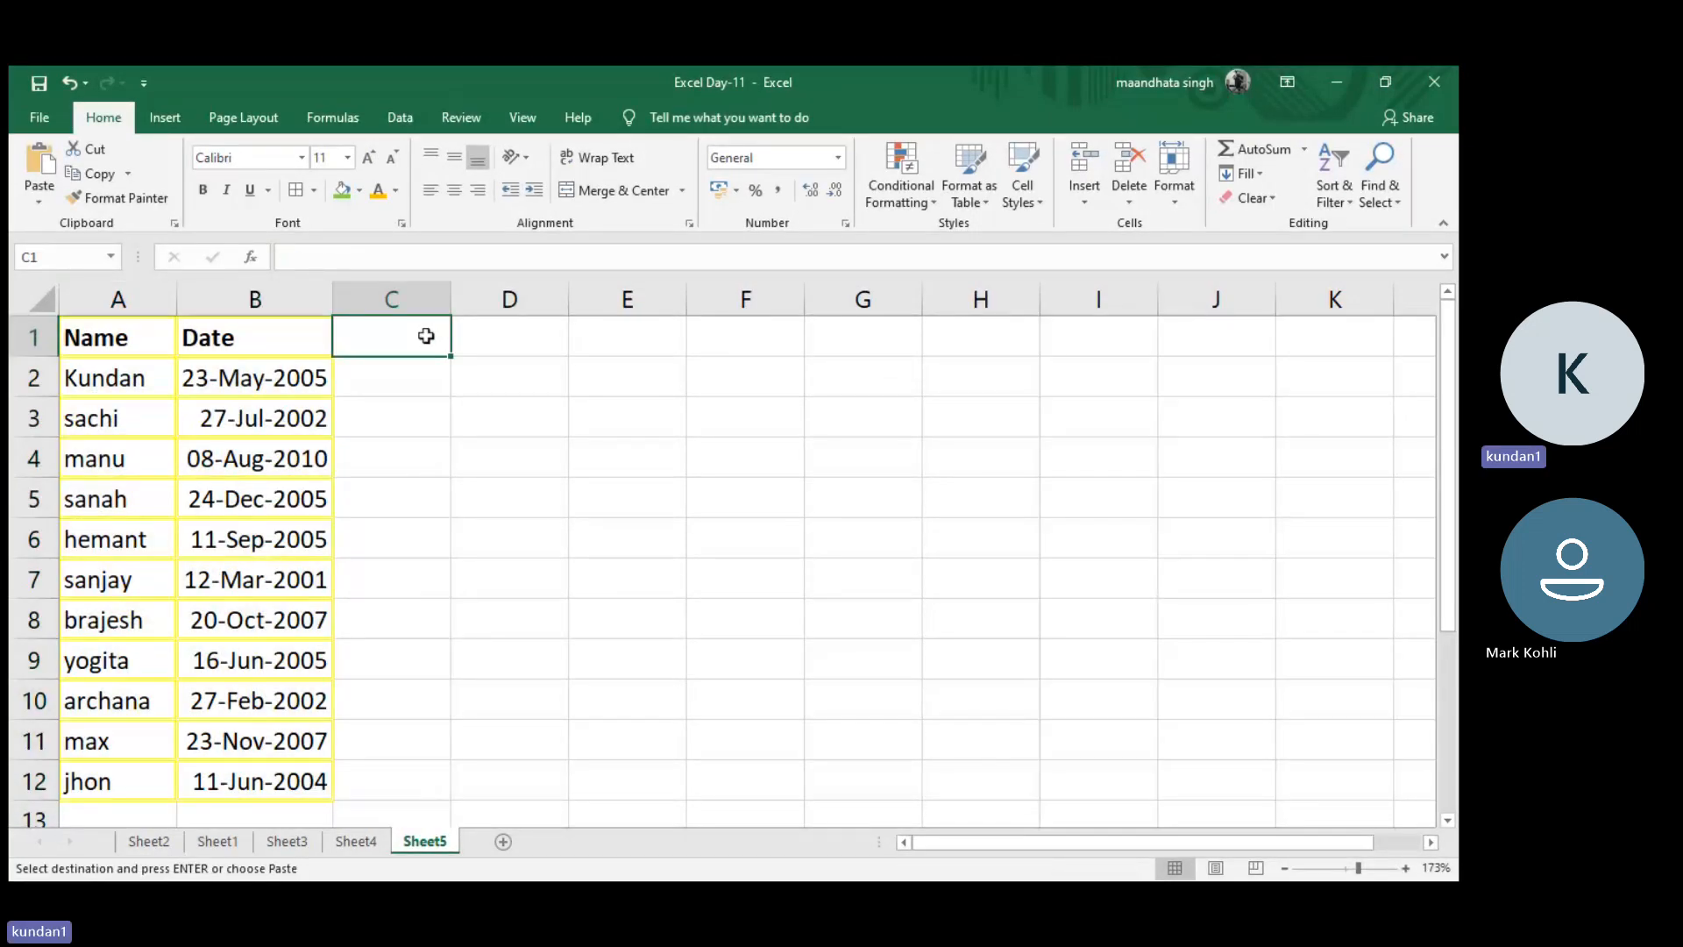
text(A)
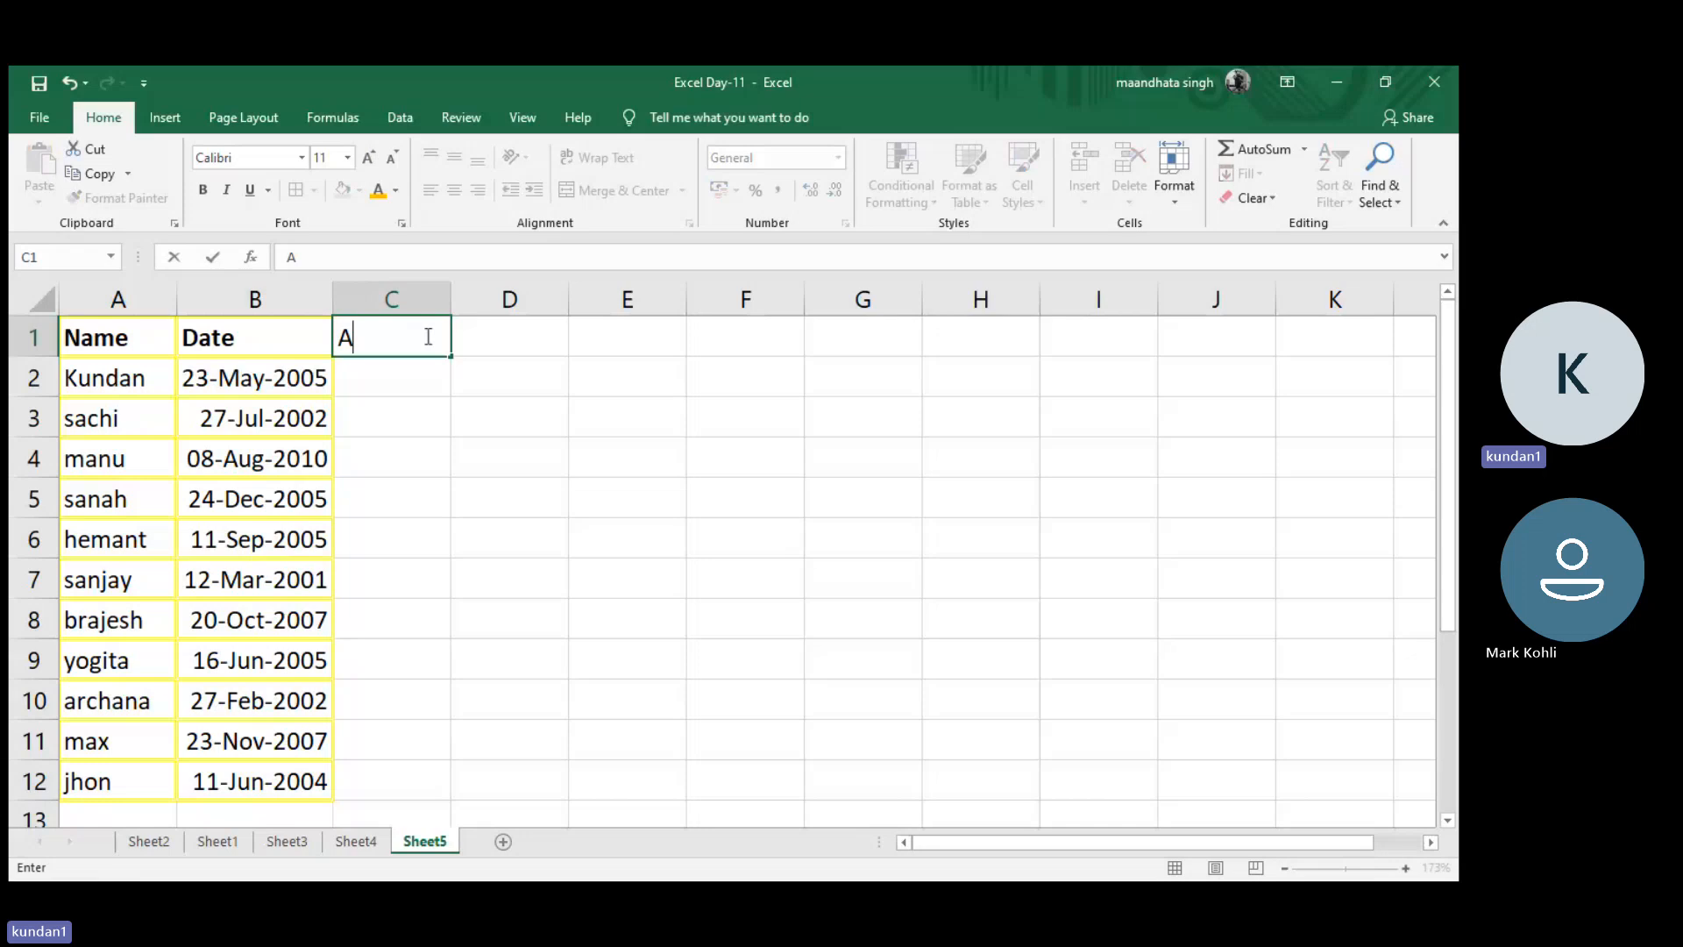
text(ge)
key(Return)
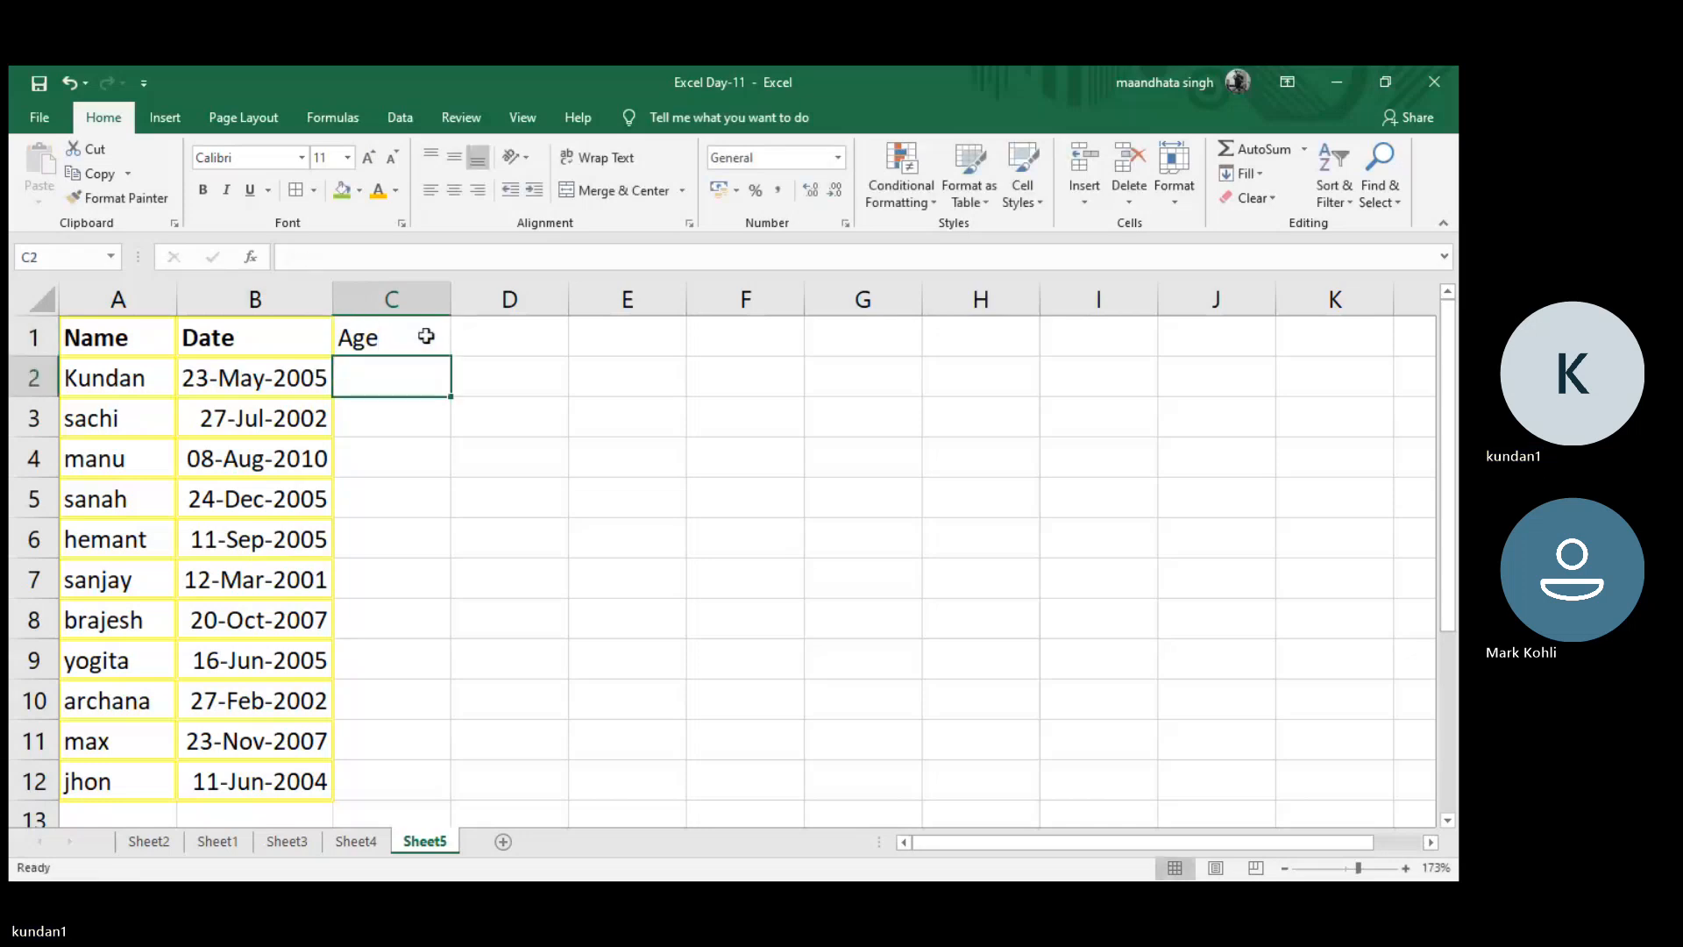
- Enter the headers Year, Month and Days in C1:E1, beside the Date column
click(426, 336)
double_click(426, 335)
text(Year)
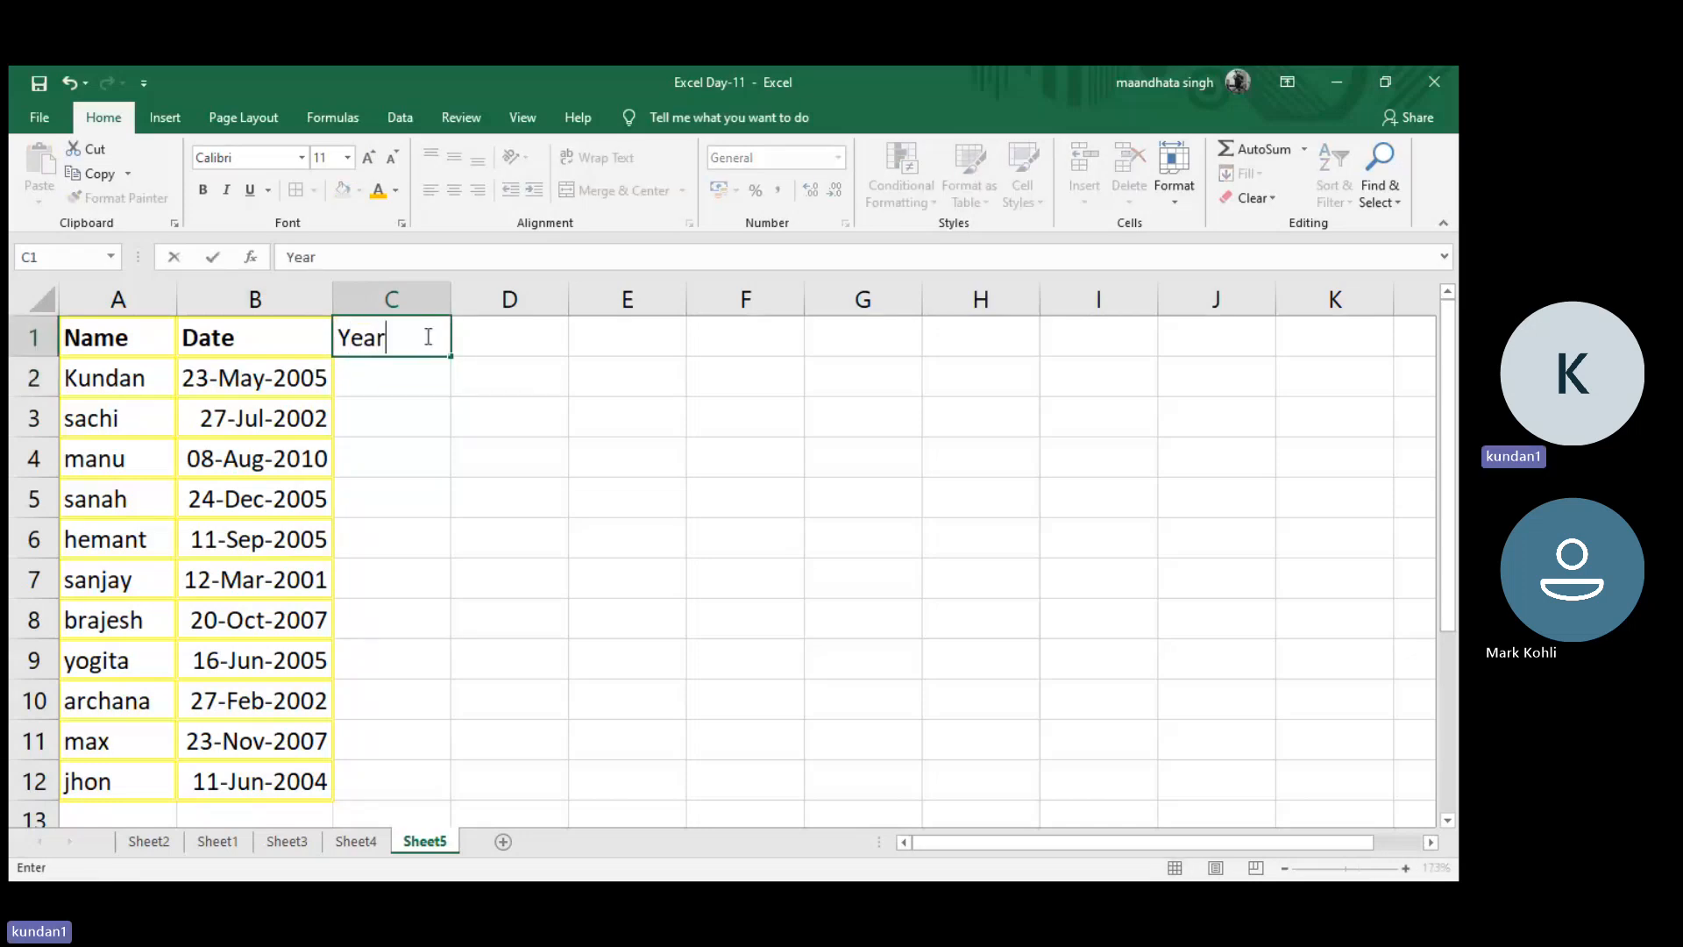
key(Return)
click(426, 336)
key(Right)
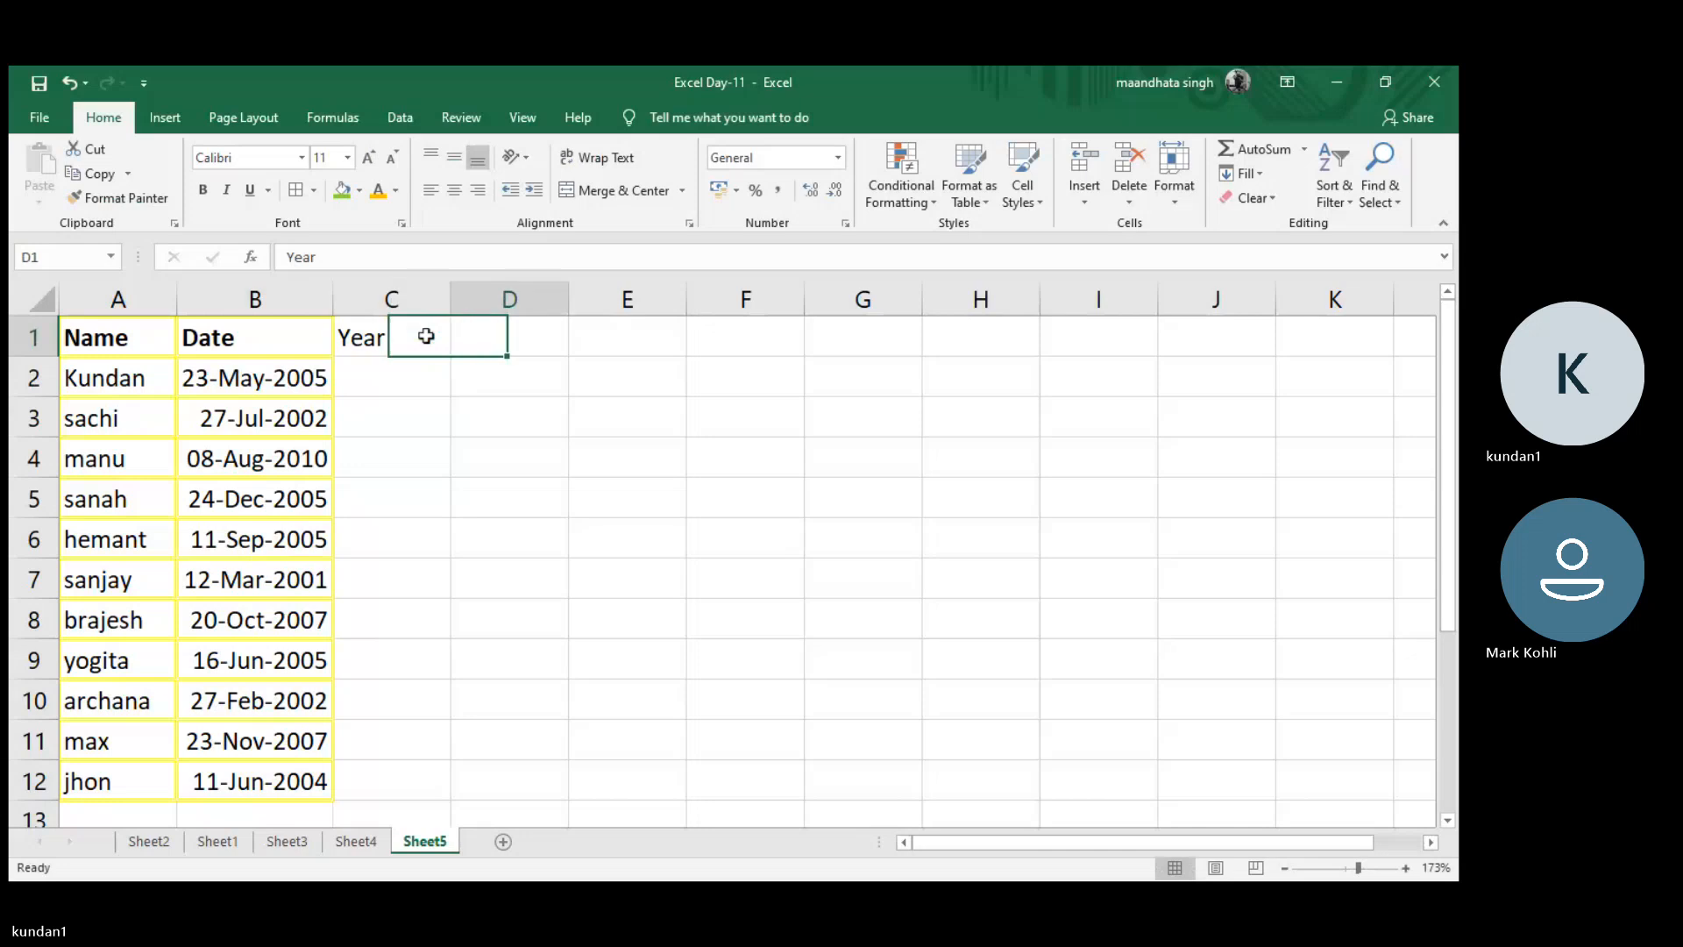
text(Month)
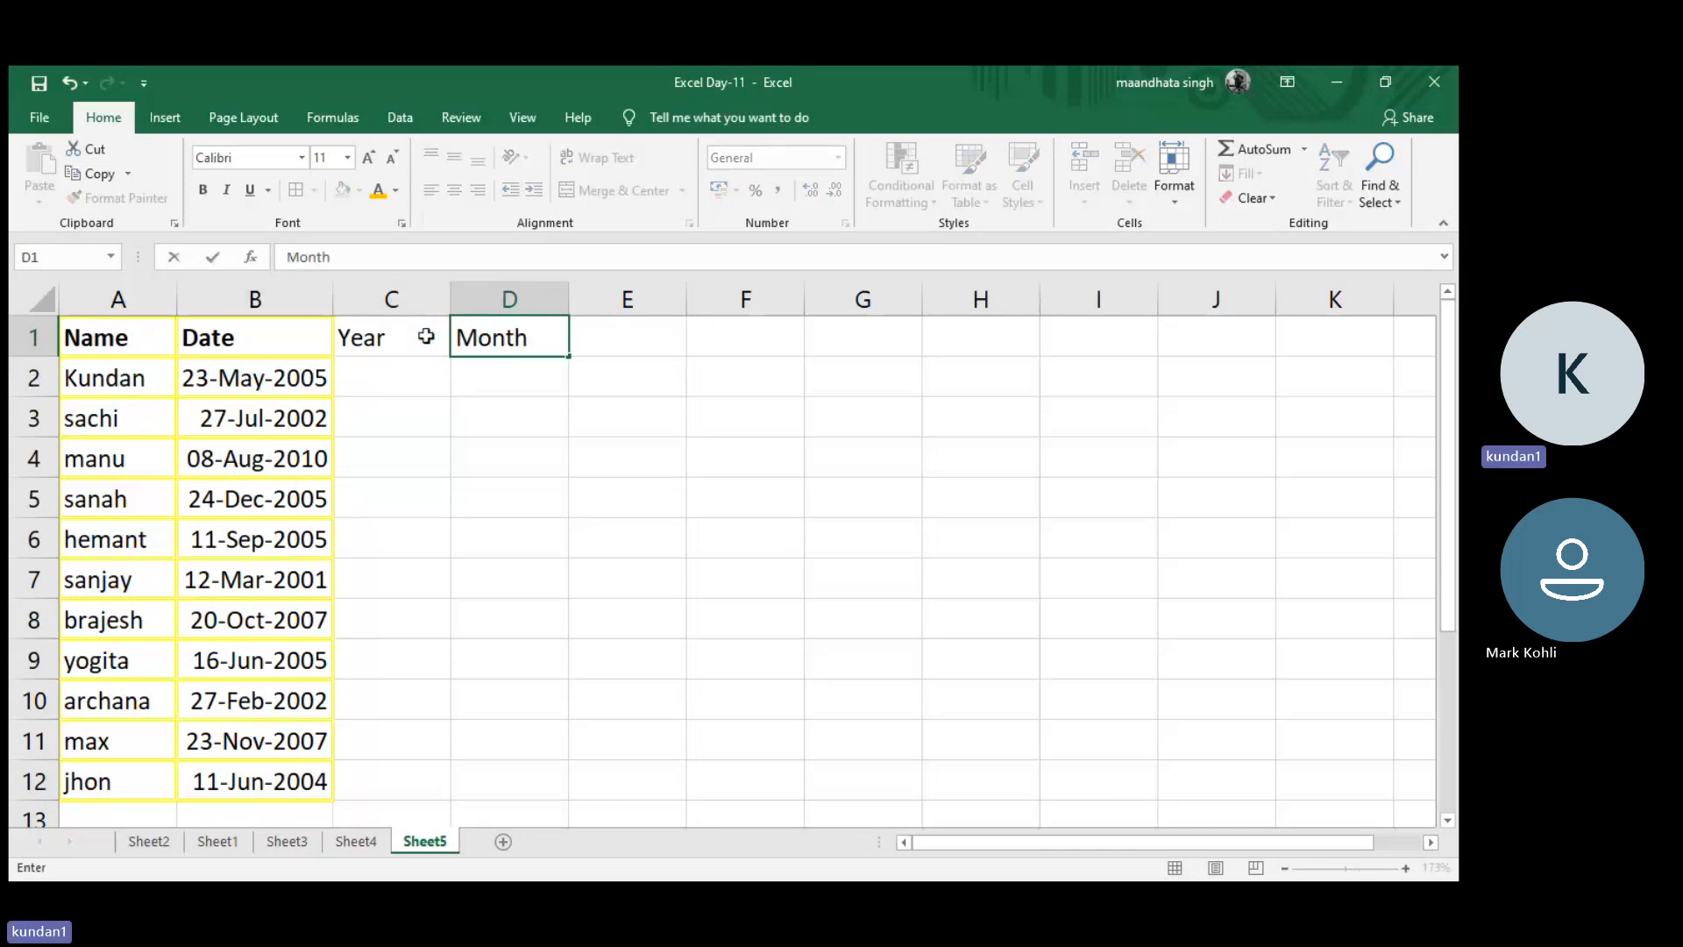
key(Return)
key(Up)
key(Right)
text(Day)
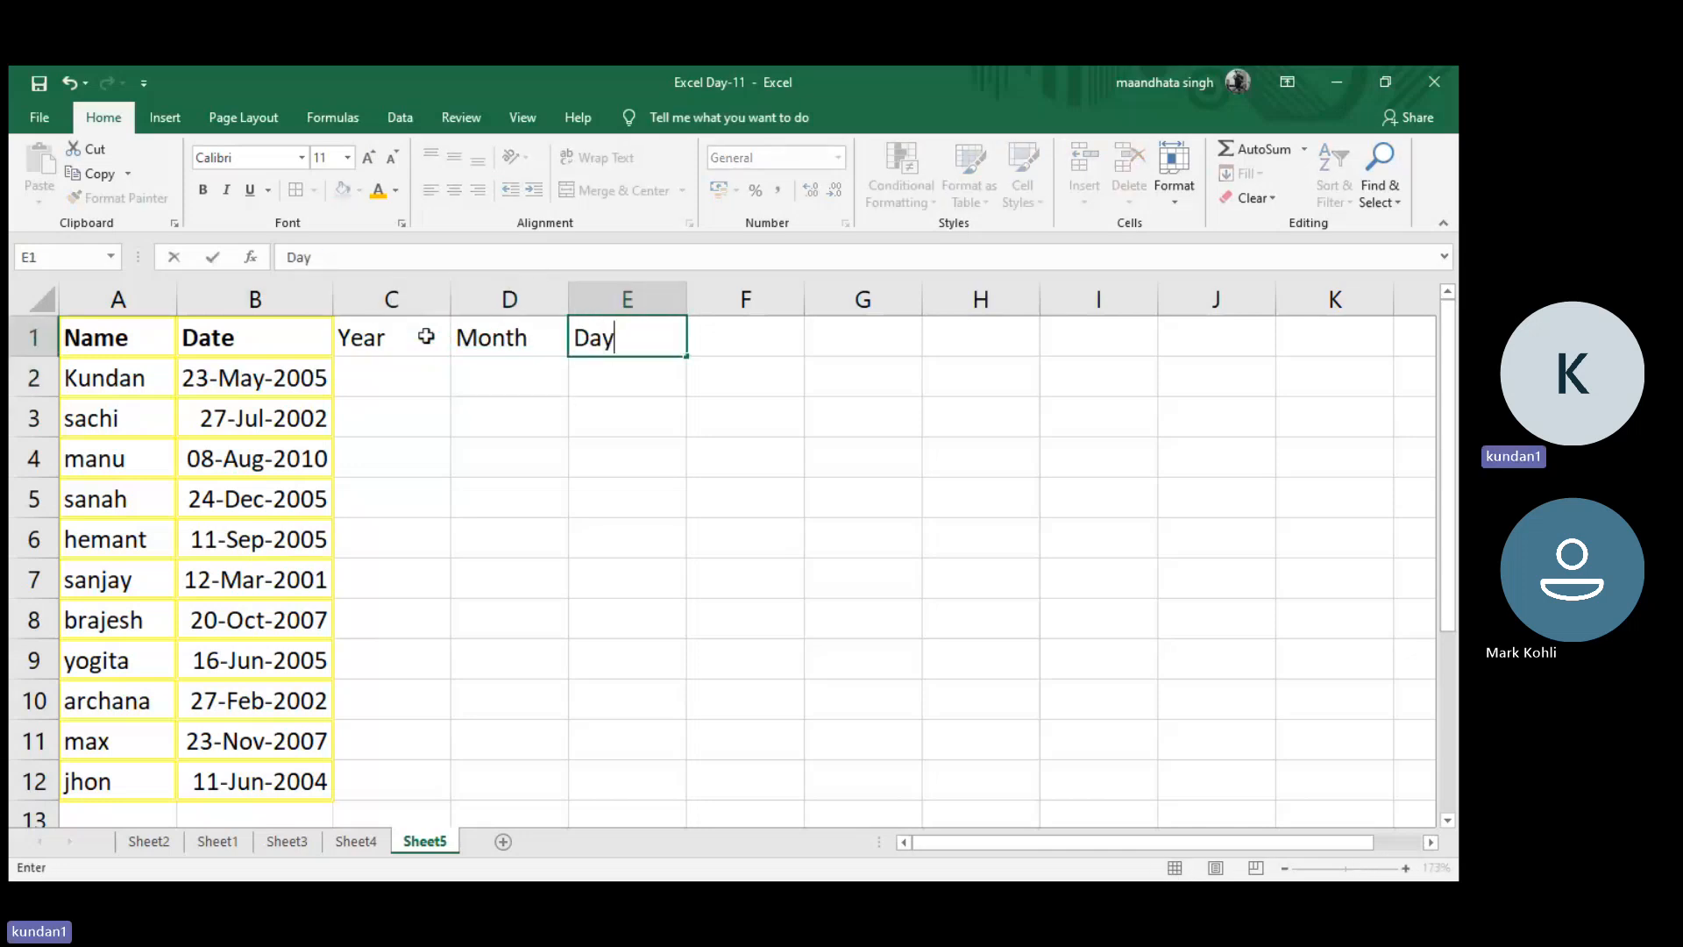
text(s)
key(Return)
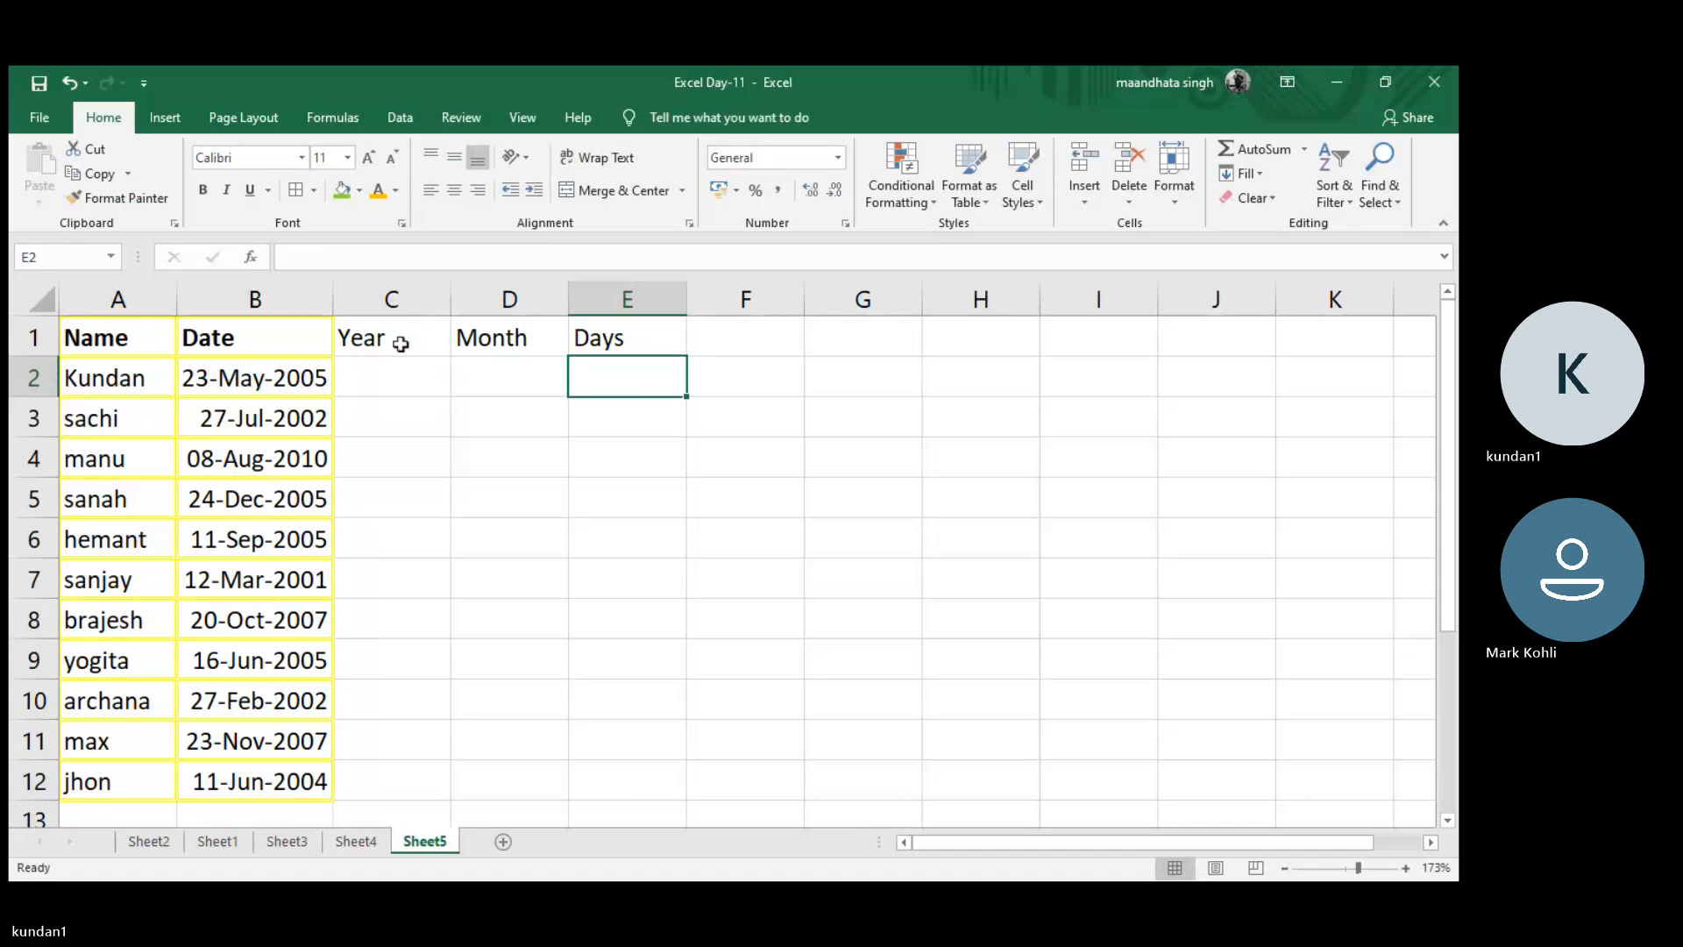
- Make the Year, Month and Days headers in C1:E1 bold
drag(401, 343, 615, 346)
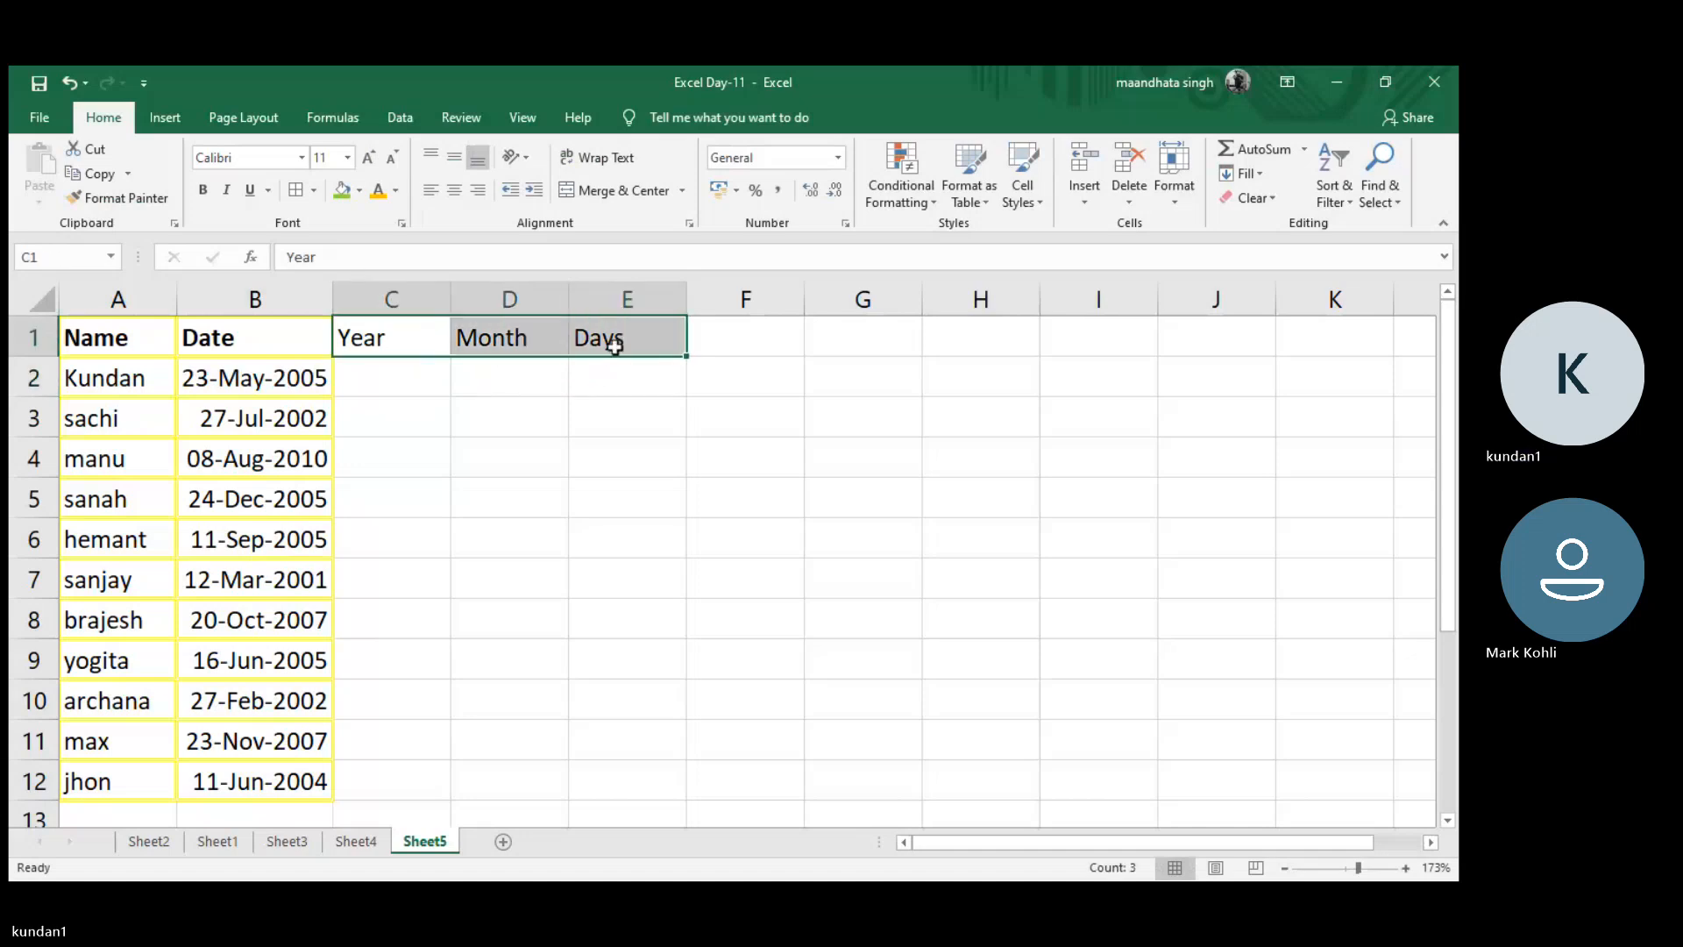
key(ctrl+b)
click(368, 373)
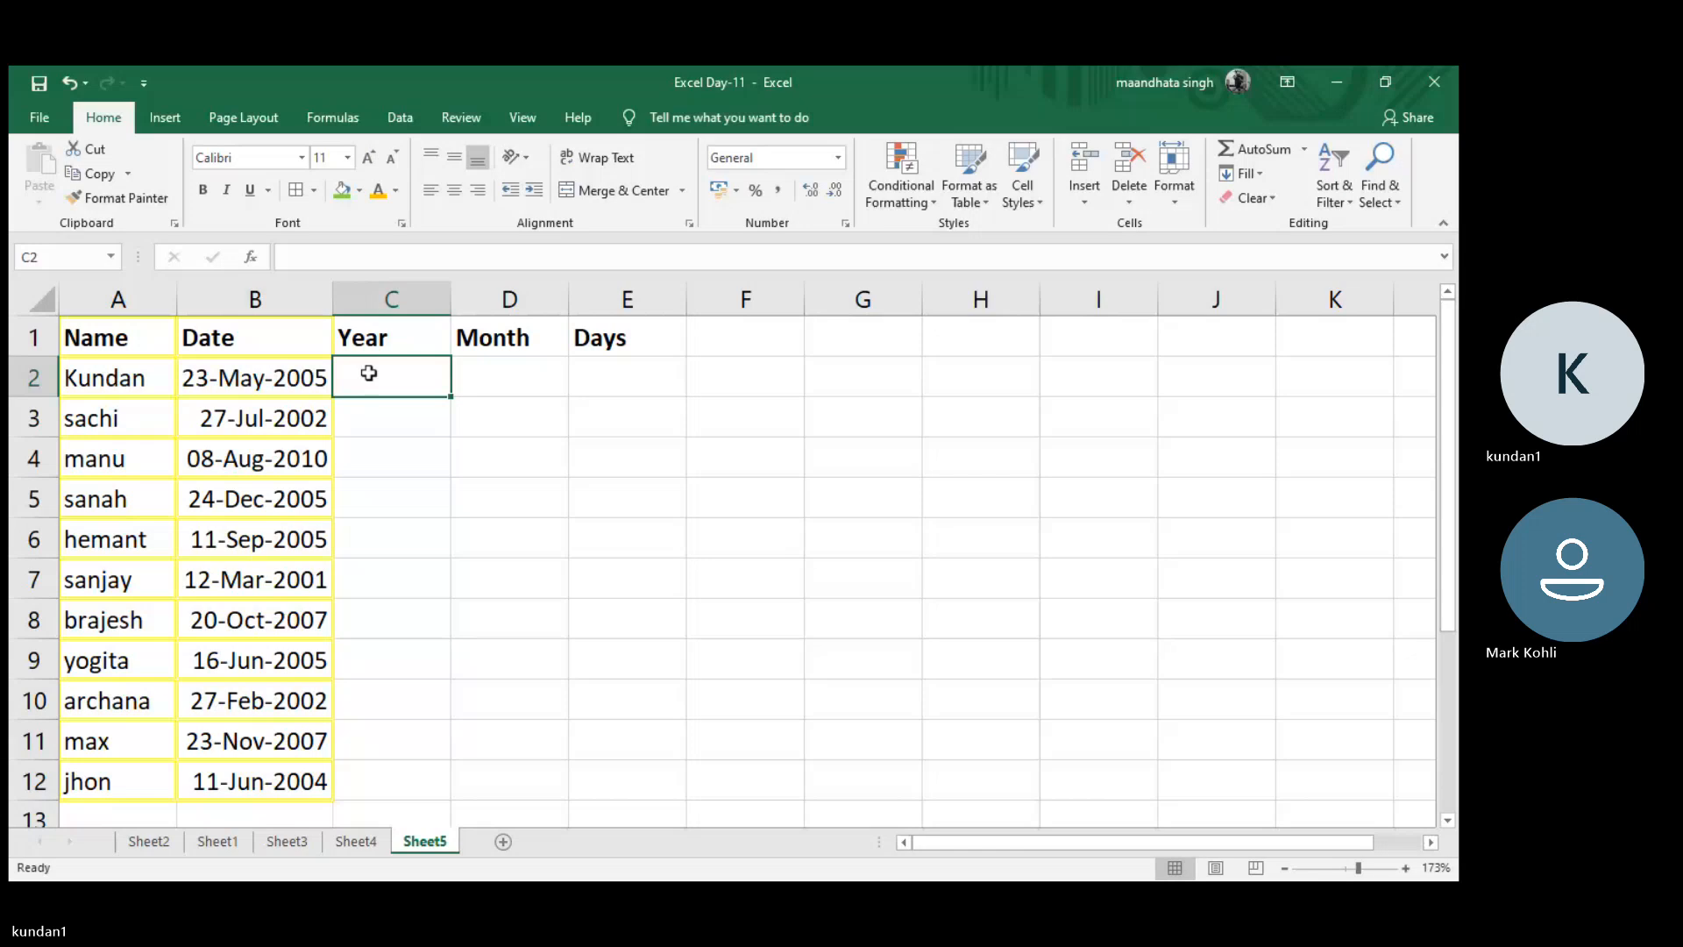
- Enter the formula =DATEDIF(B2,TODAY(),"Y") in C2 to calculate the first person's age in years
click(116, 387)
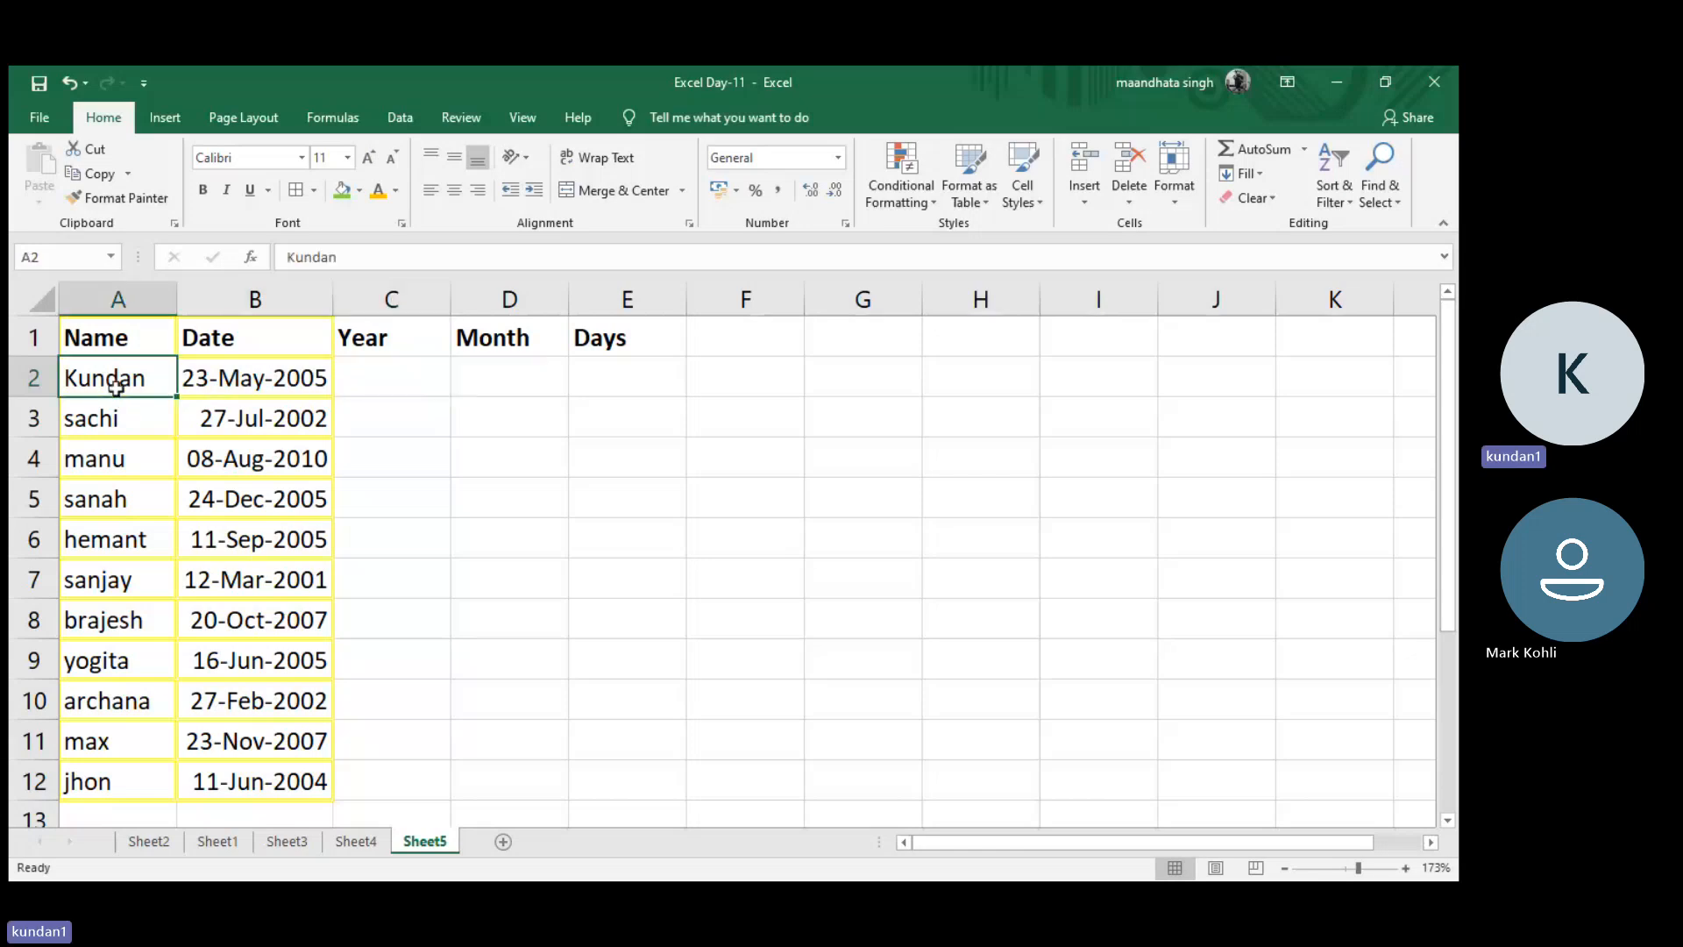
click(395, 365)
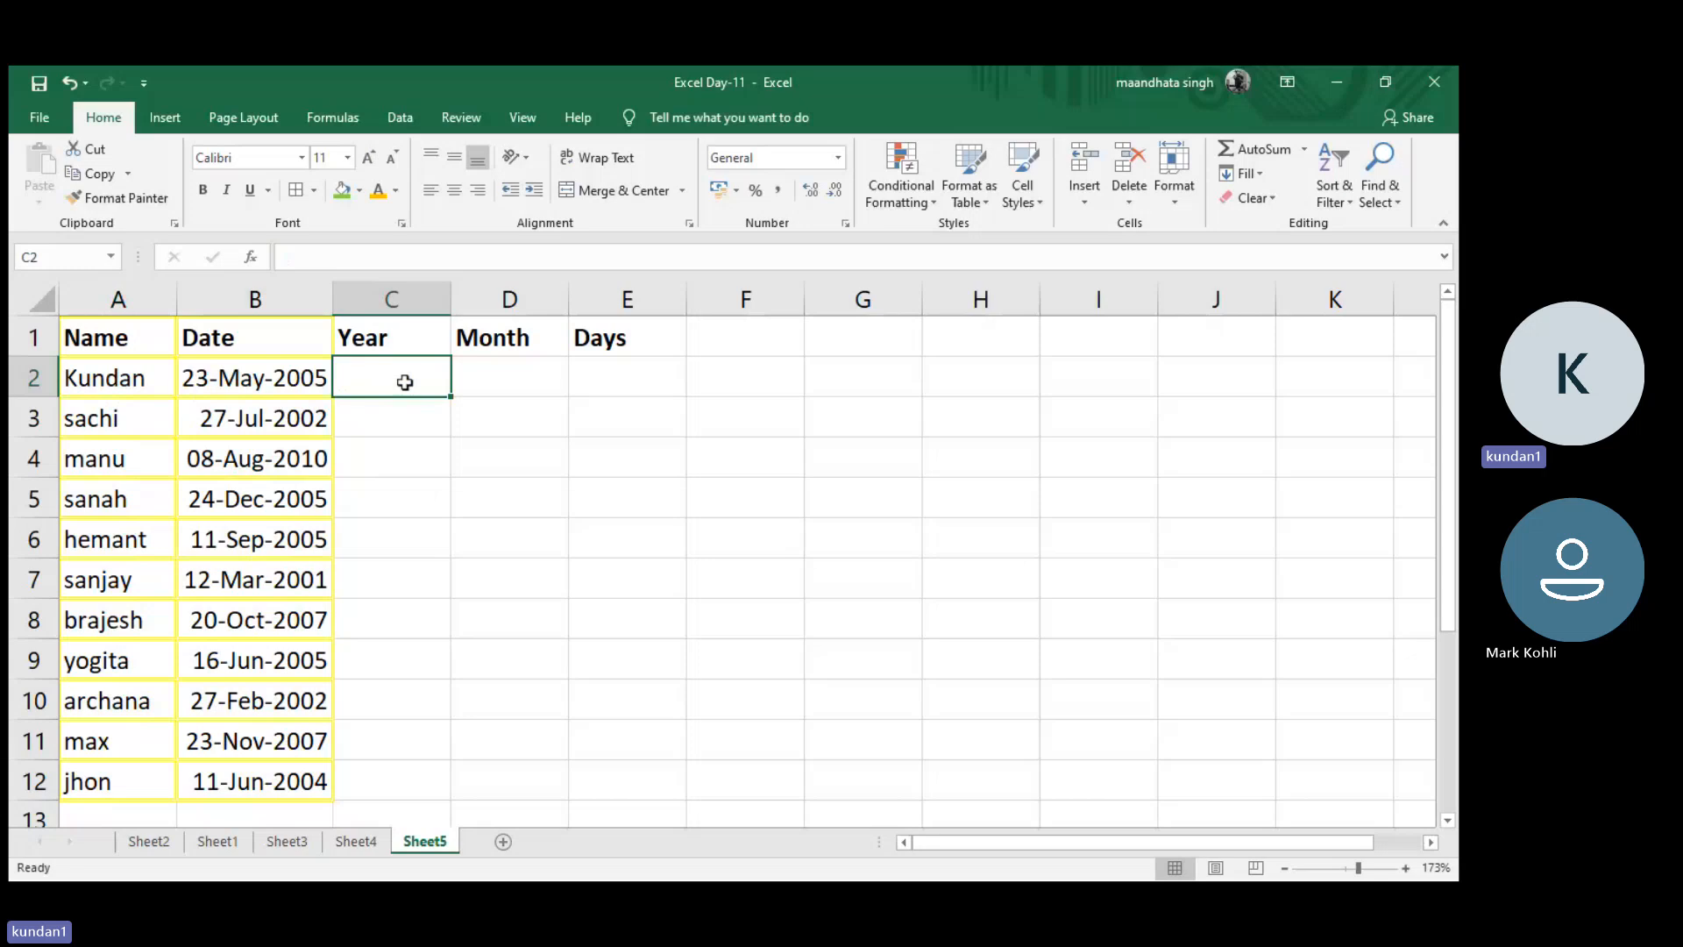
text(=)
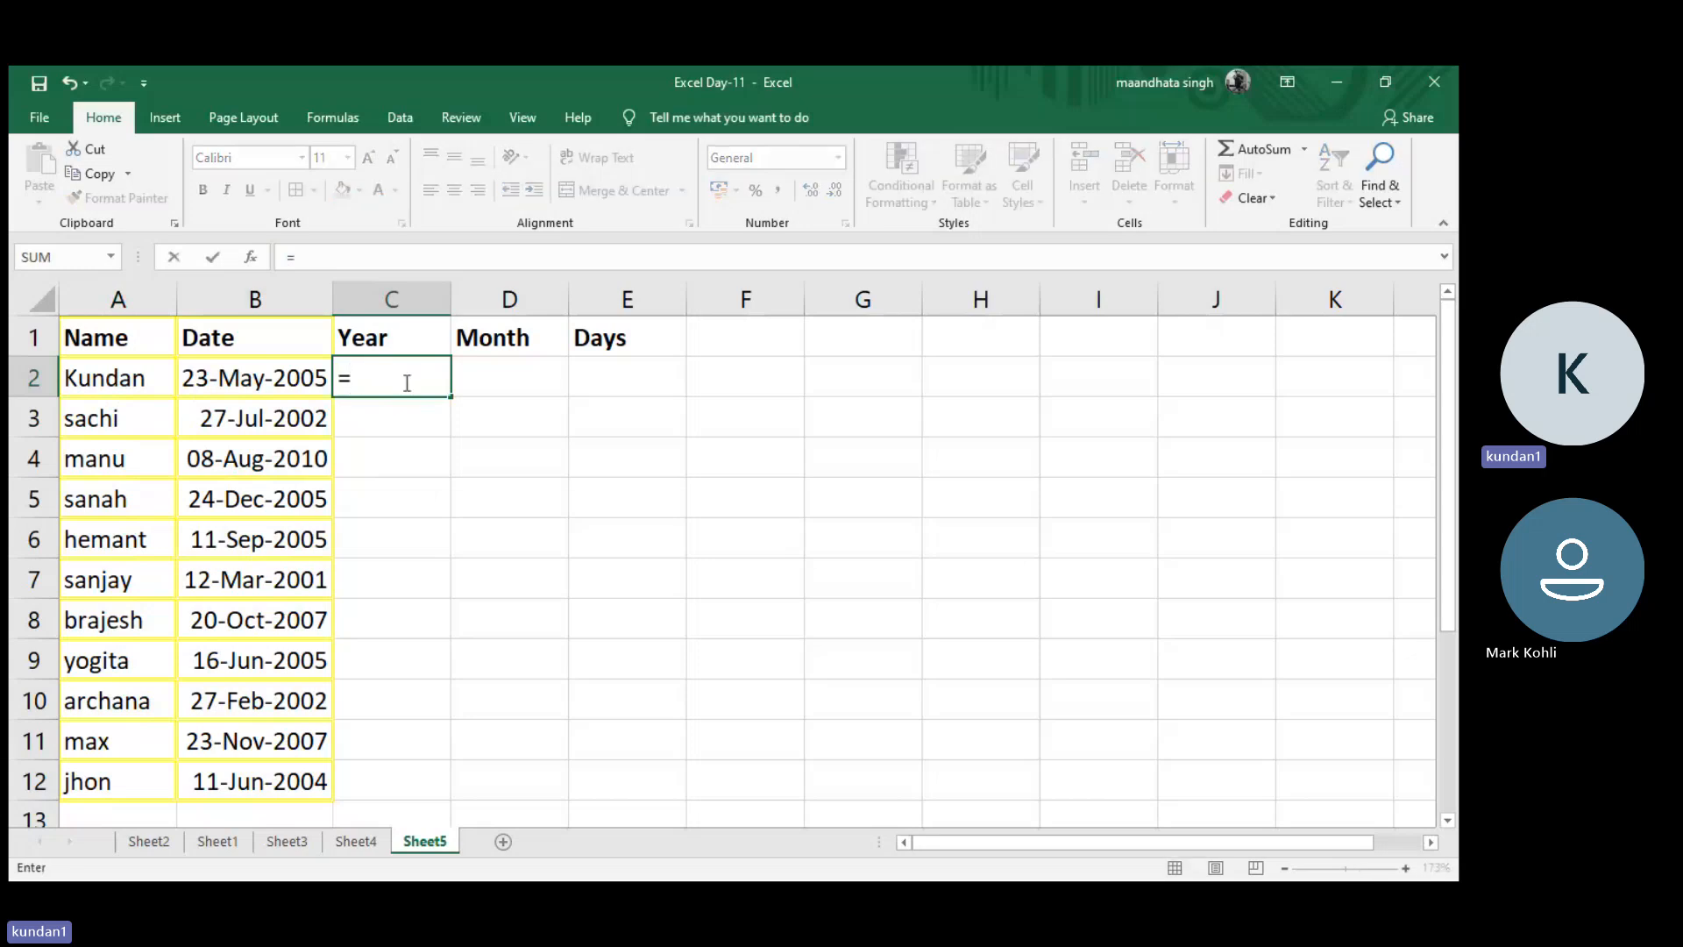
text(dated)
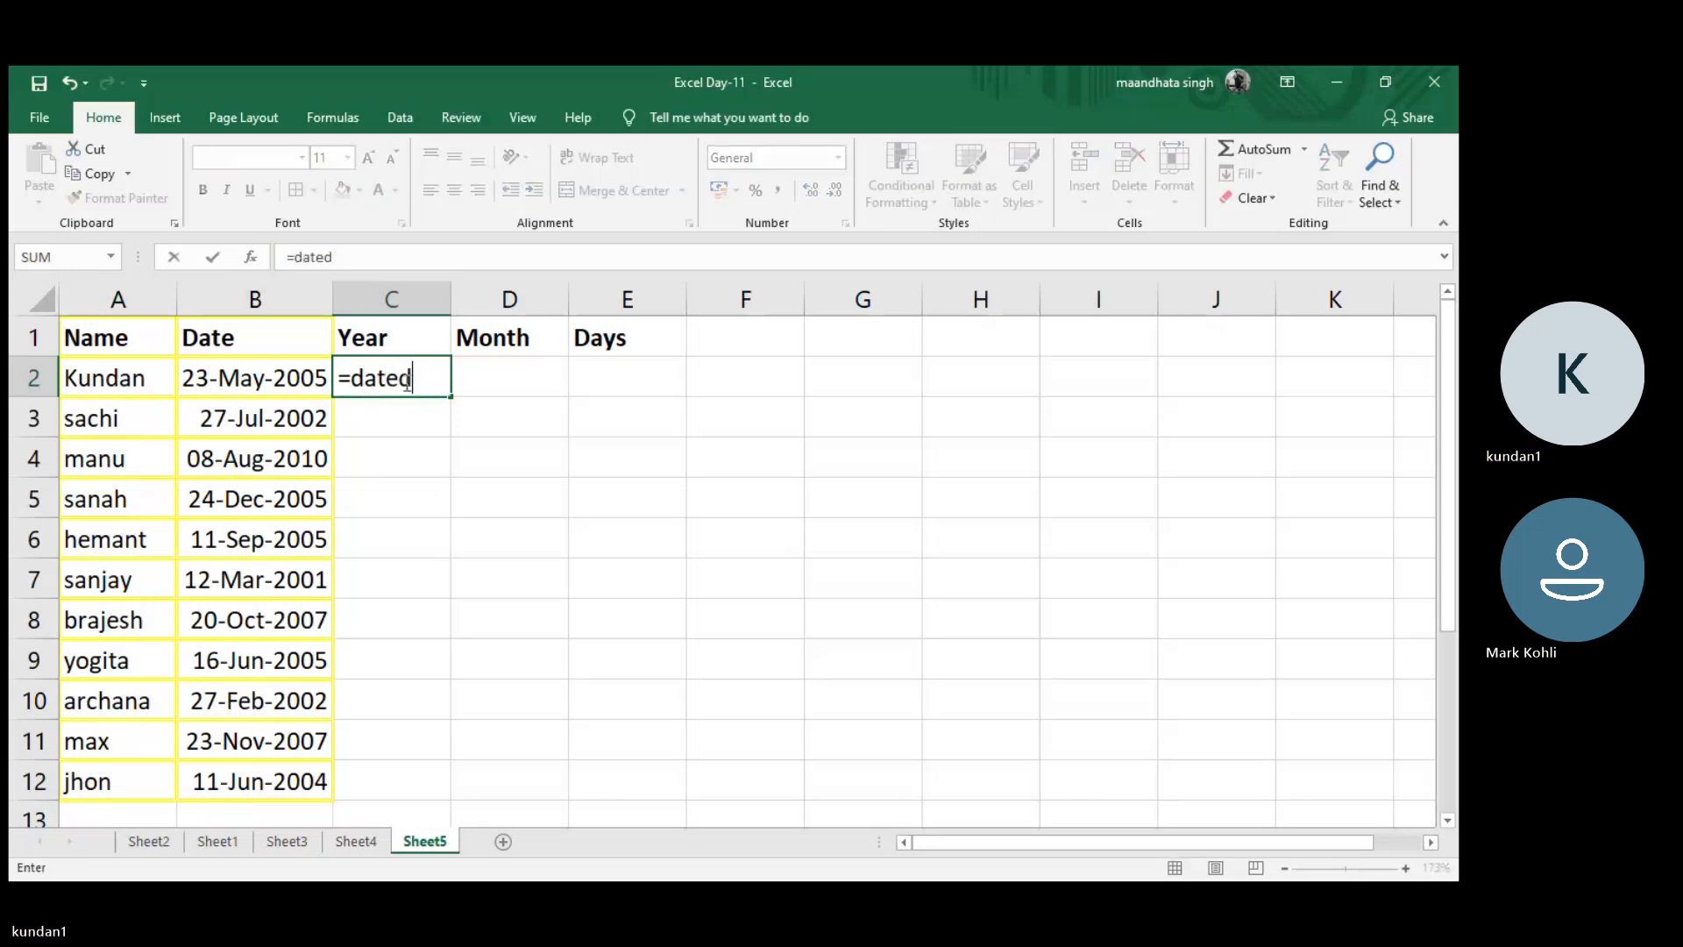
text(fif()
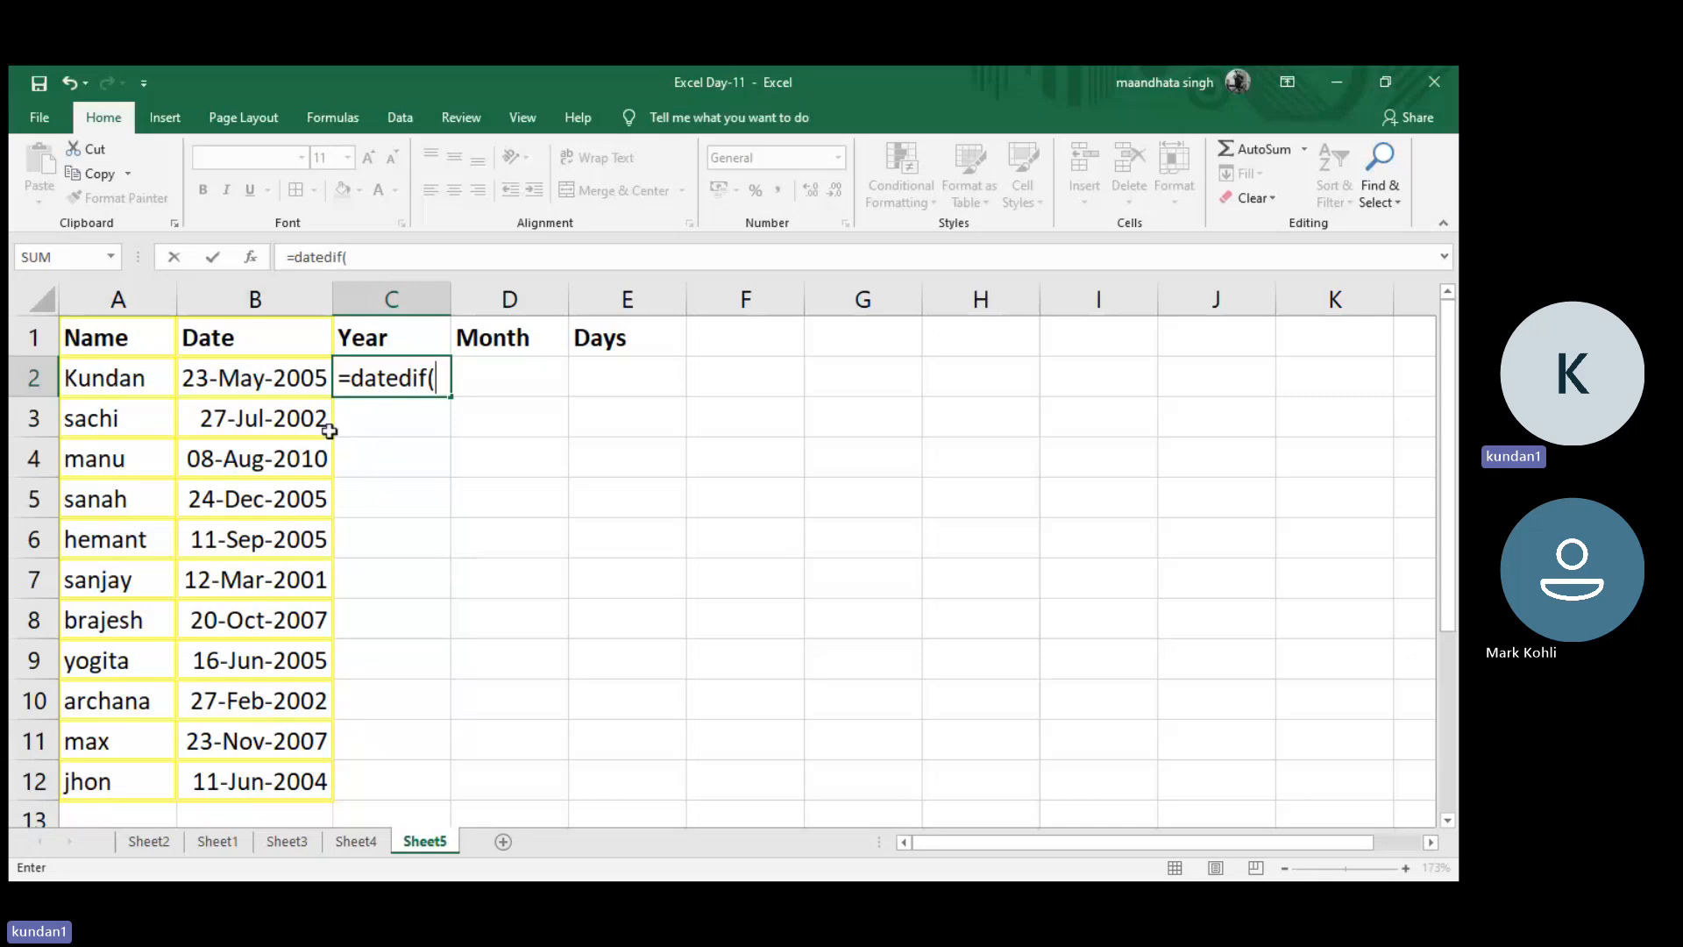
click(294, 381)
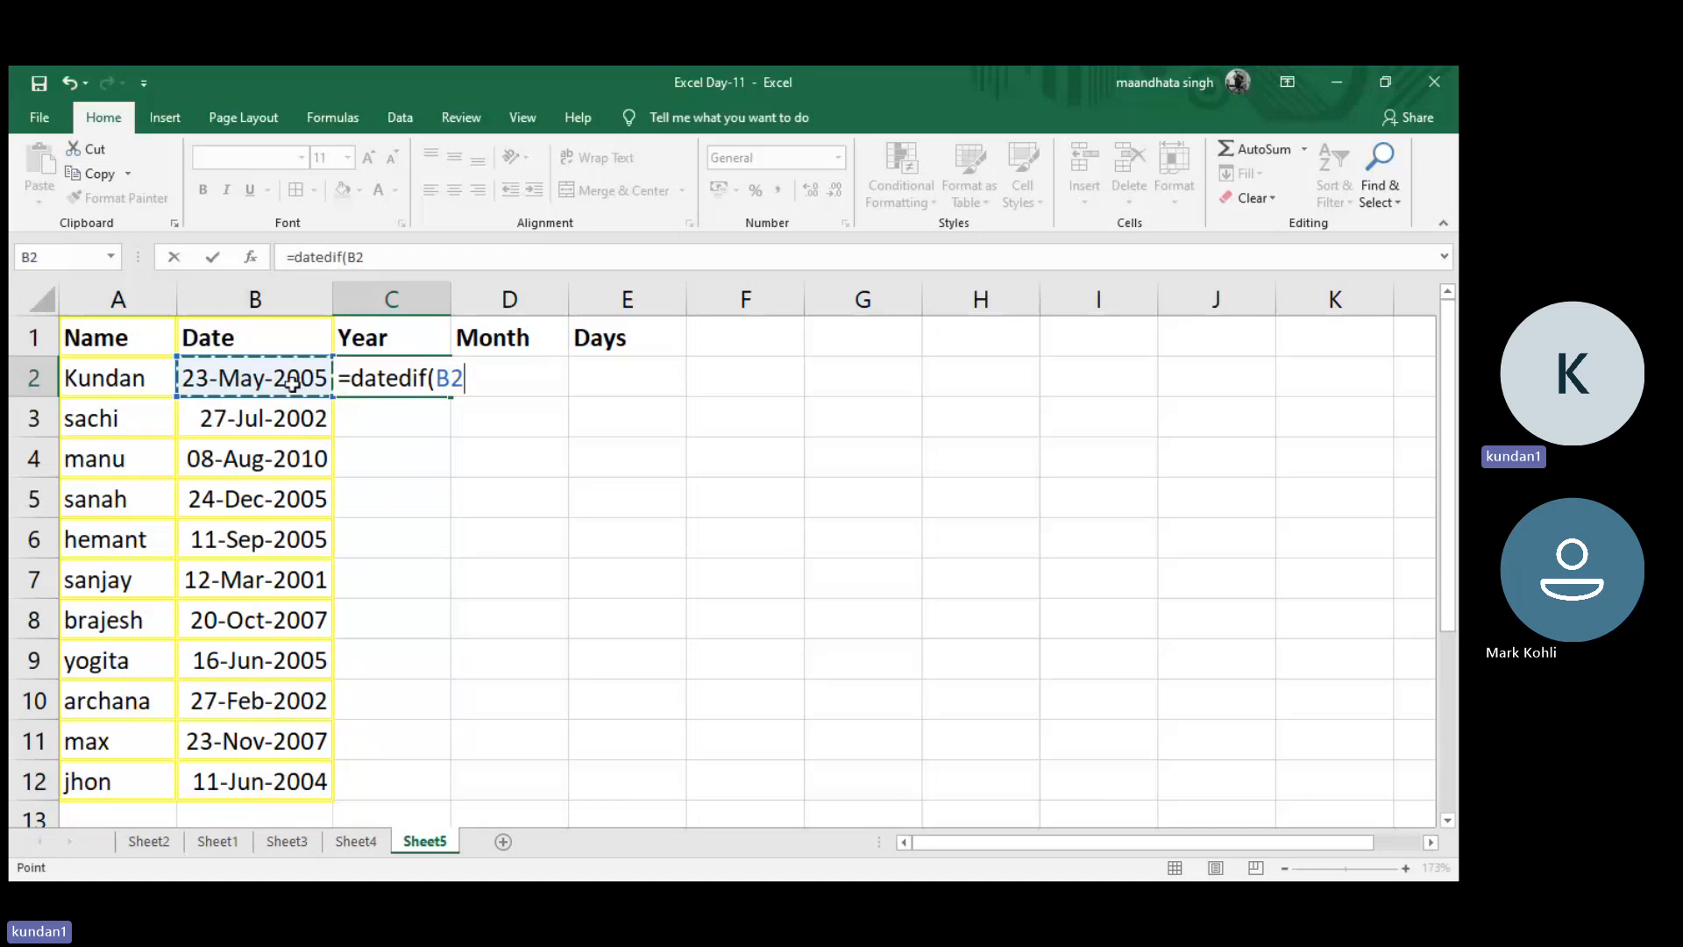
text(,)
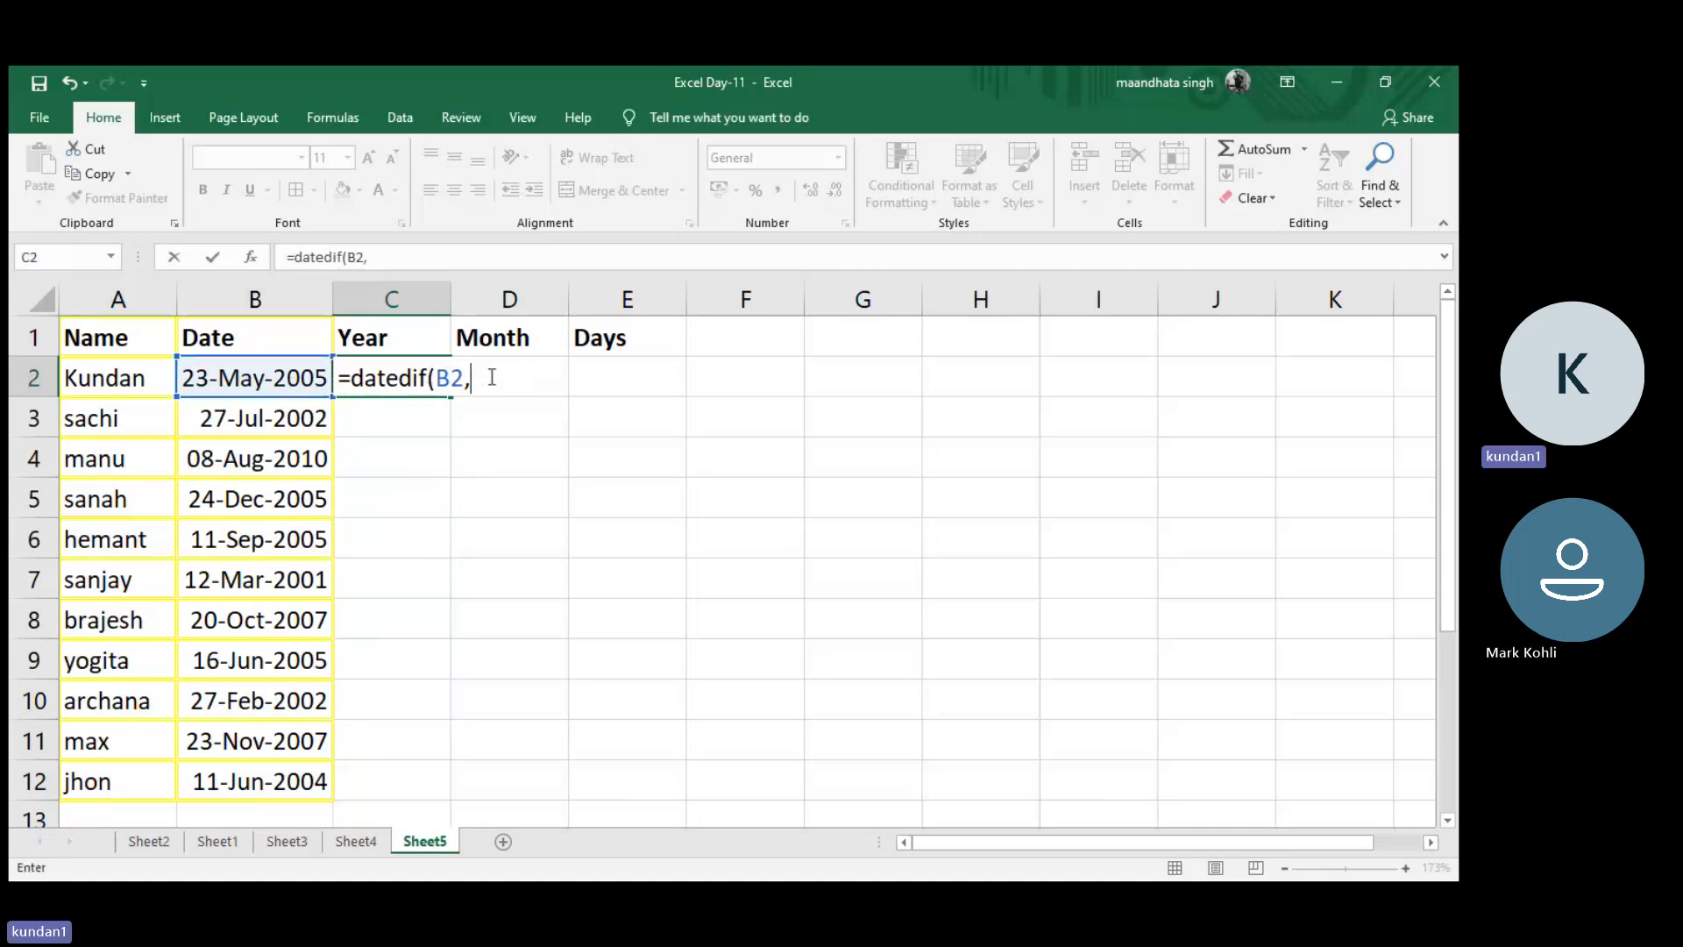
text(today())
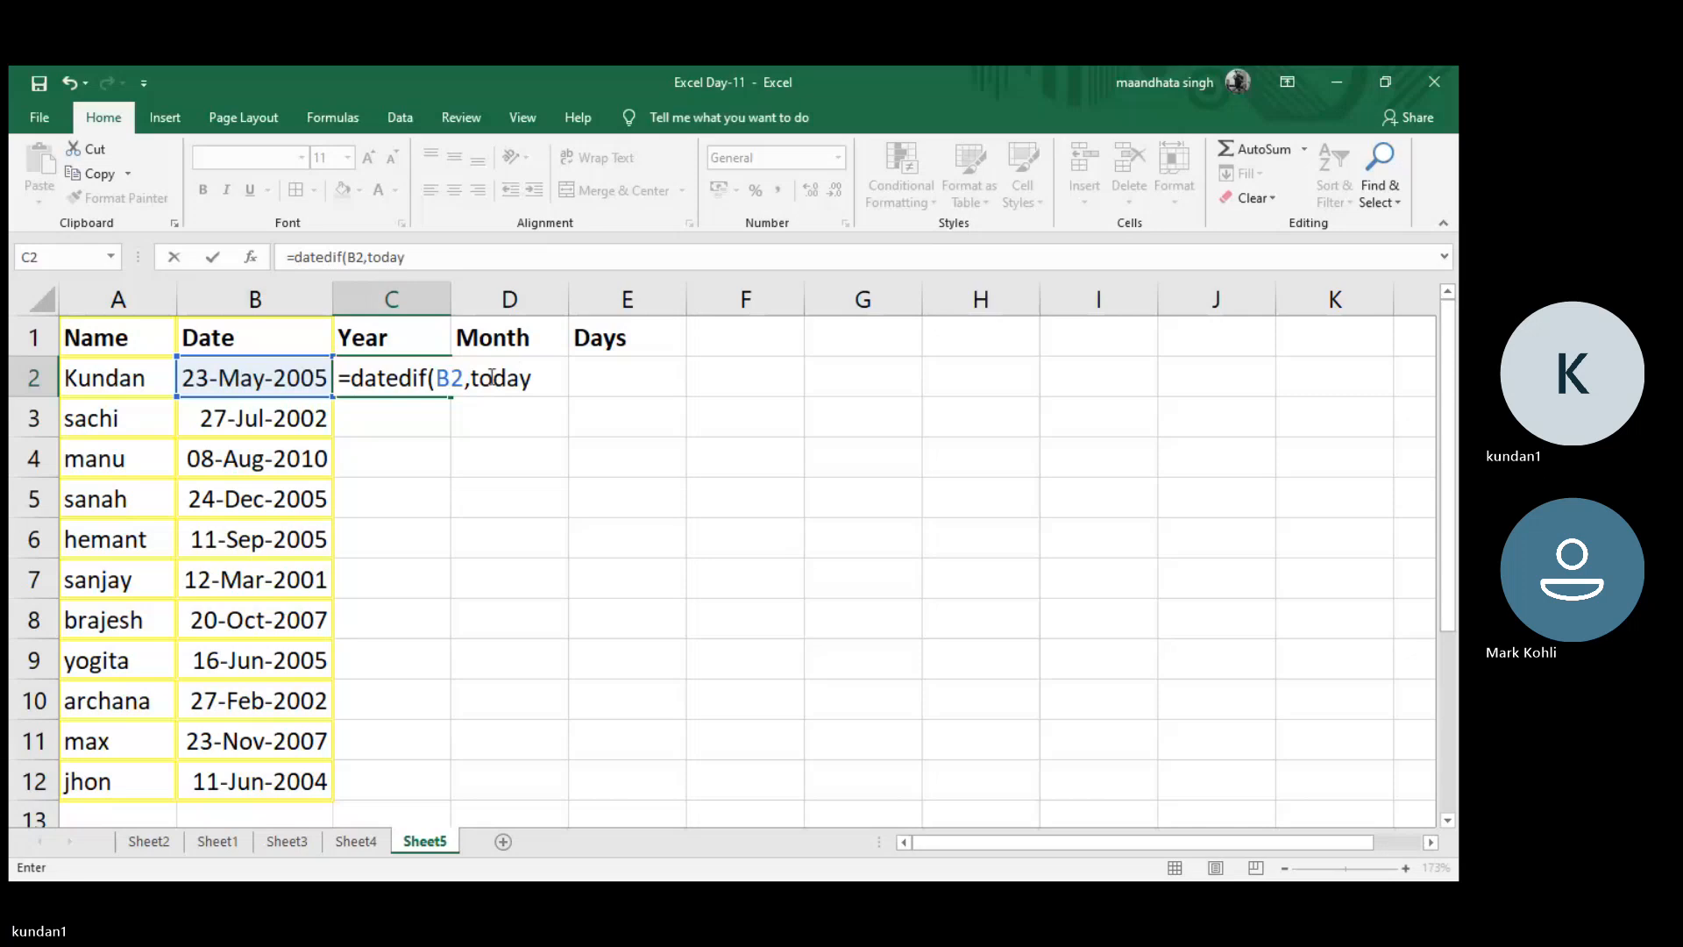
key(BackSpace)
key(BackSpace)
text((),)
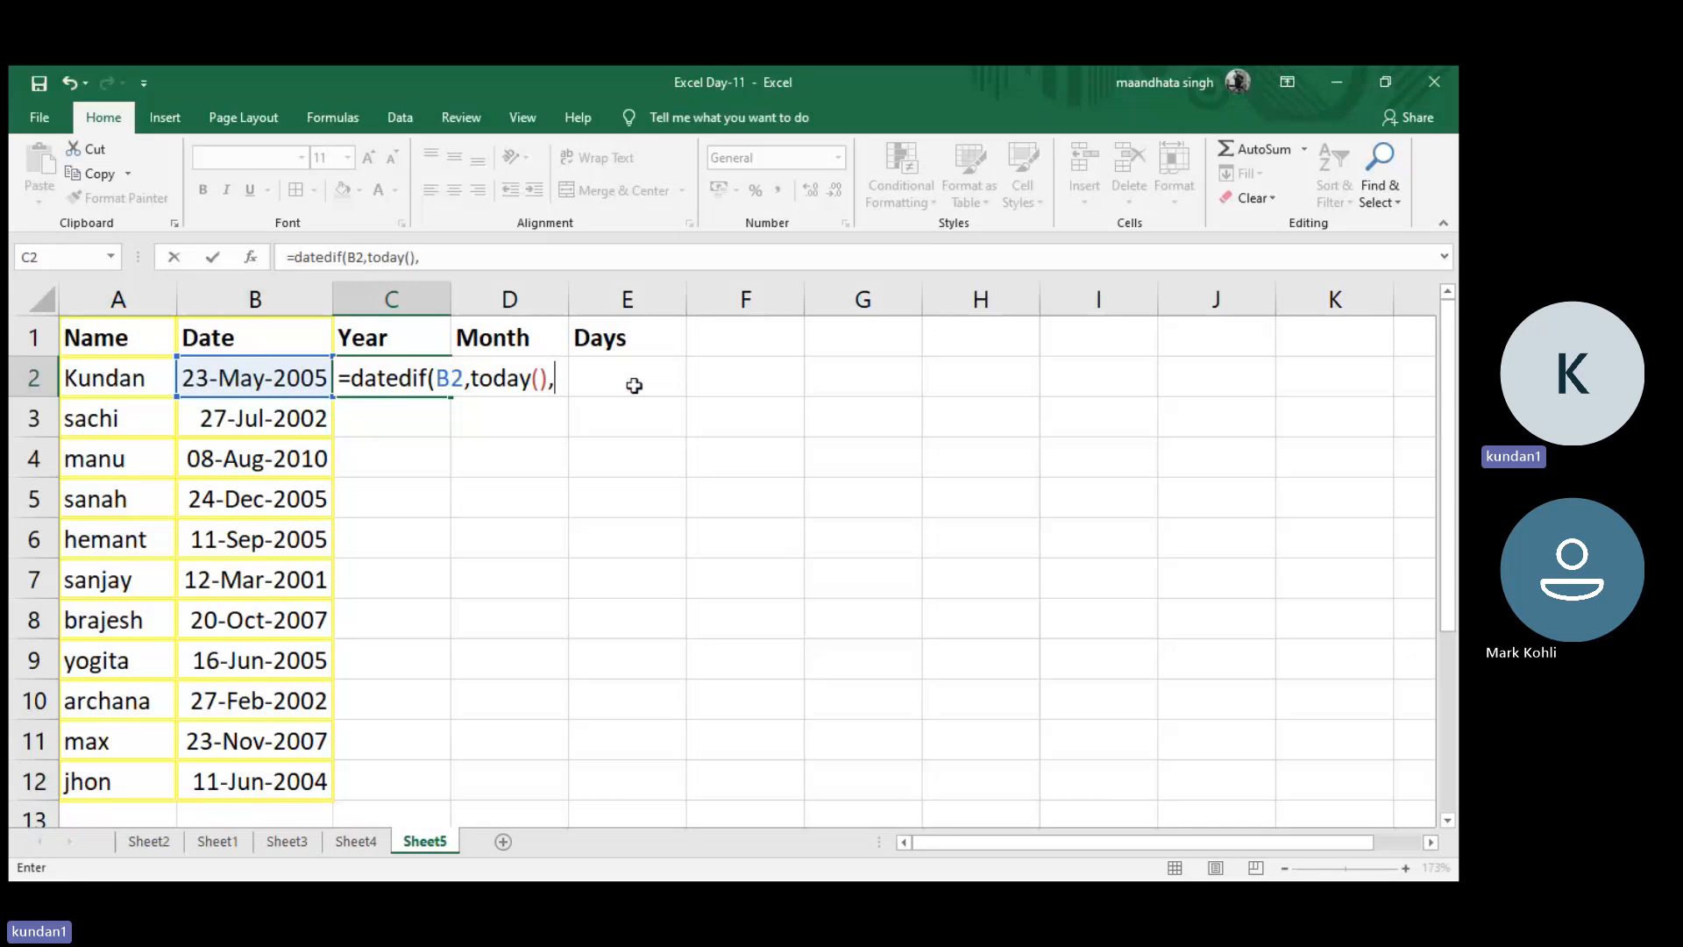
text("Y"))
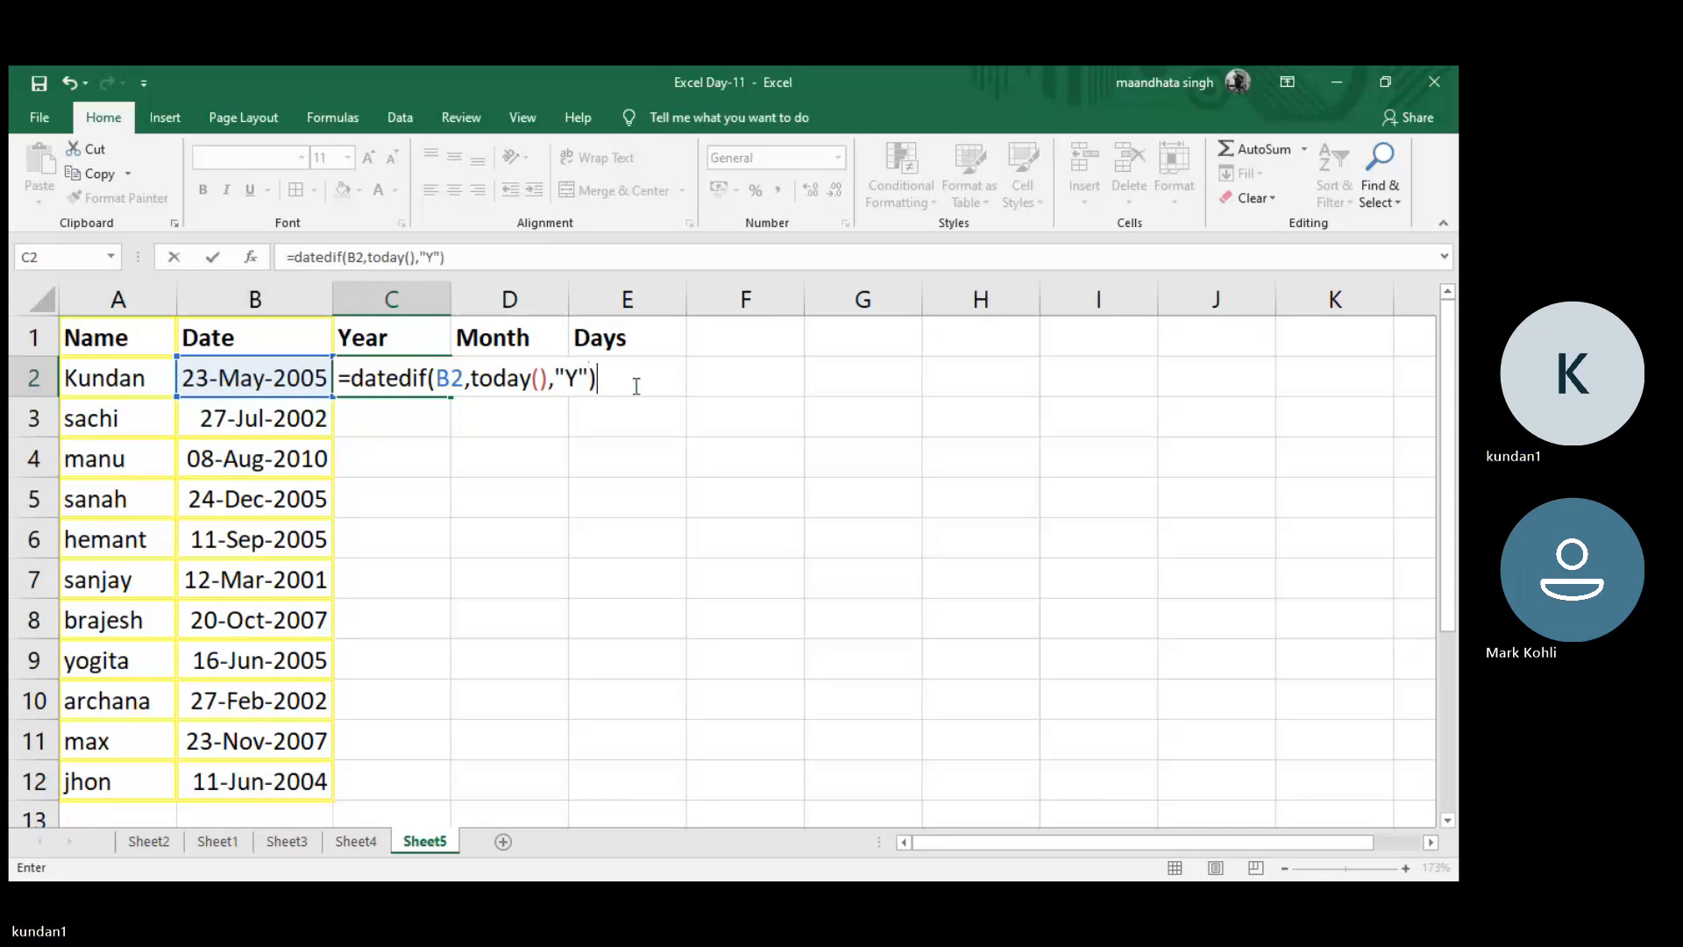
key(Return)
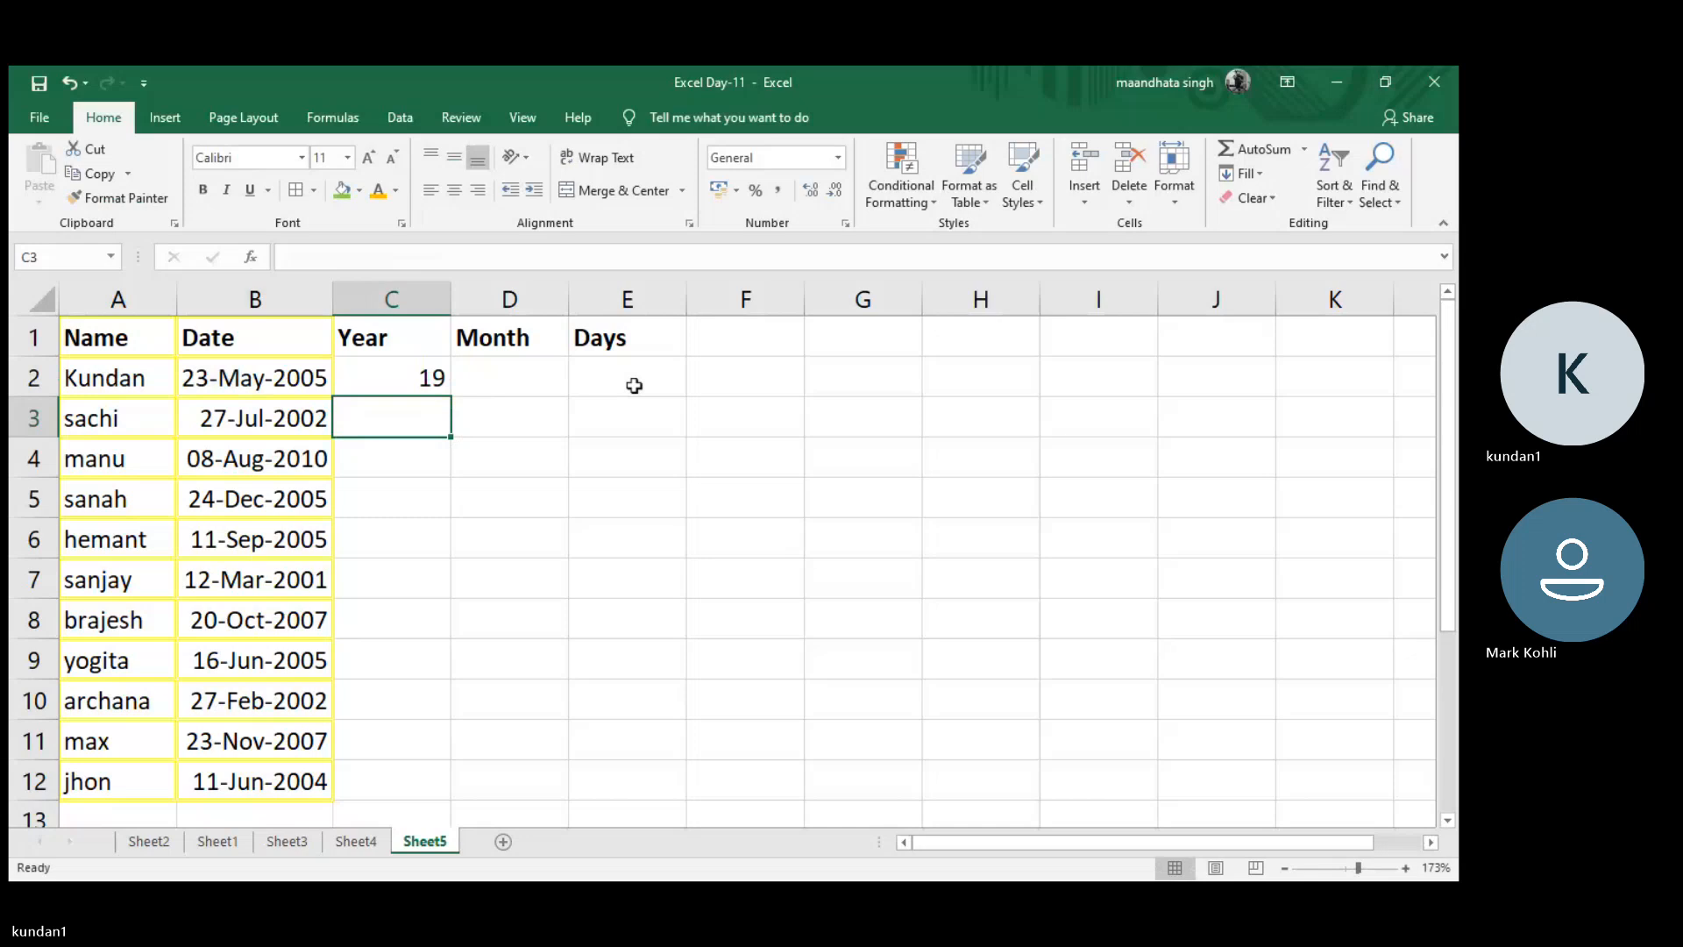
- Fill the Year formula from C2 down to C12 and check the copied formulas in several rows
click(396, 377)
drag(452, 396, 451, 717)
scroll(549, 575, up, 1)
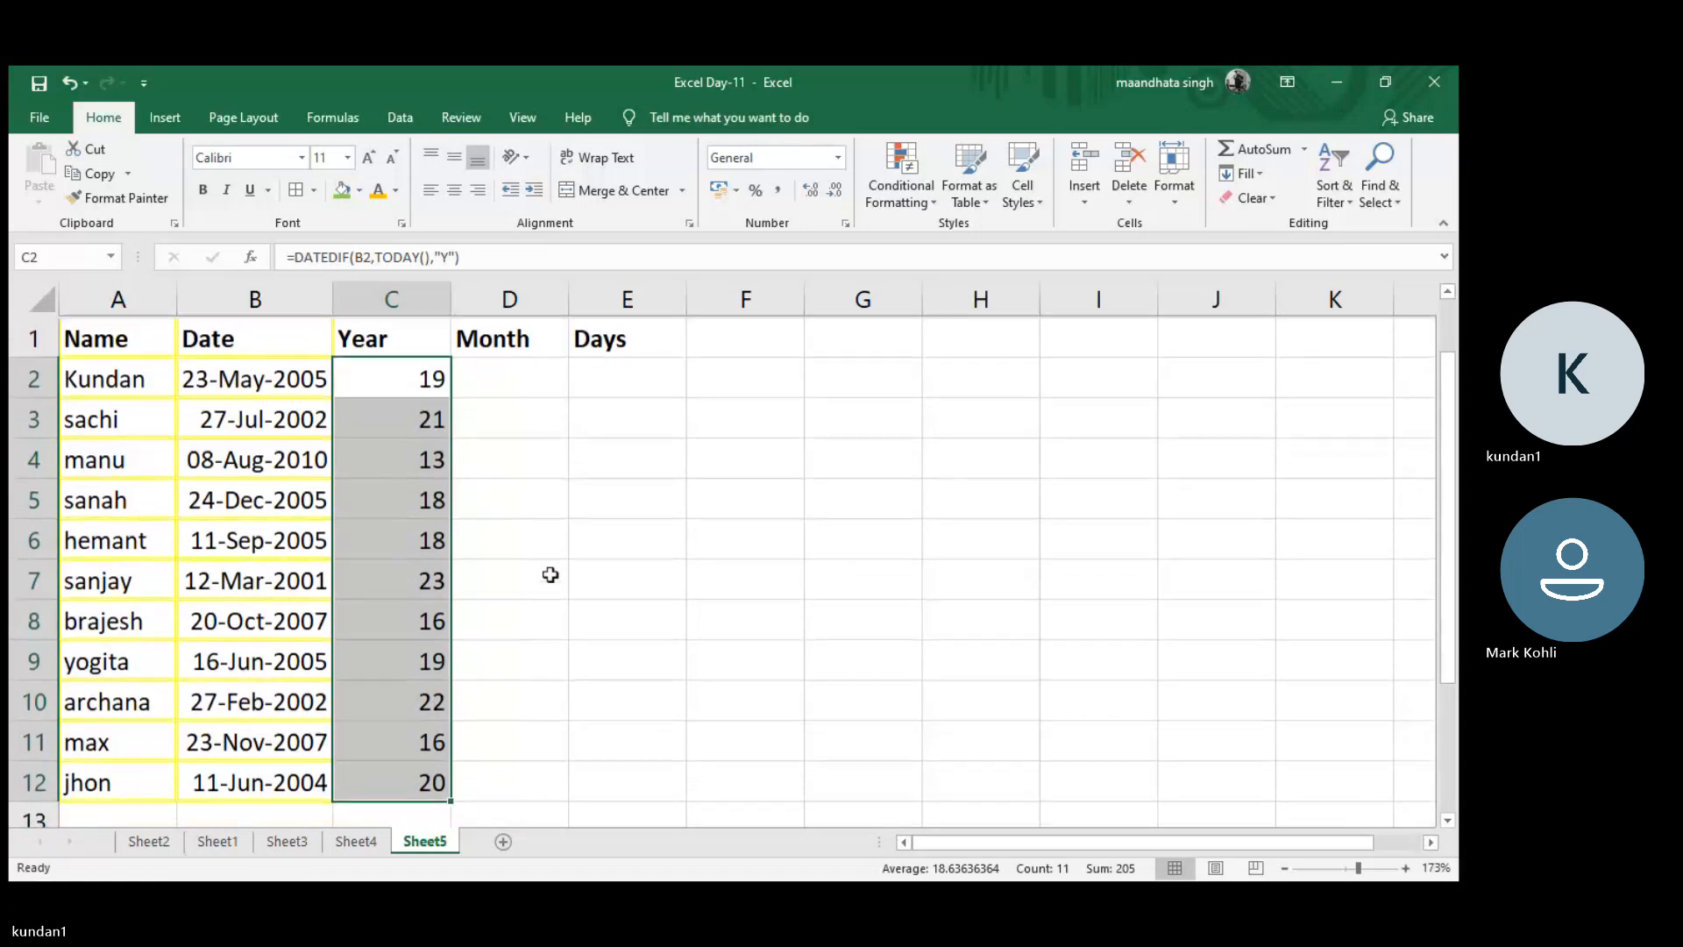
click(430, 419)
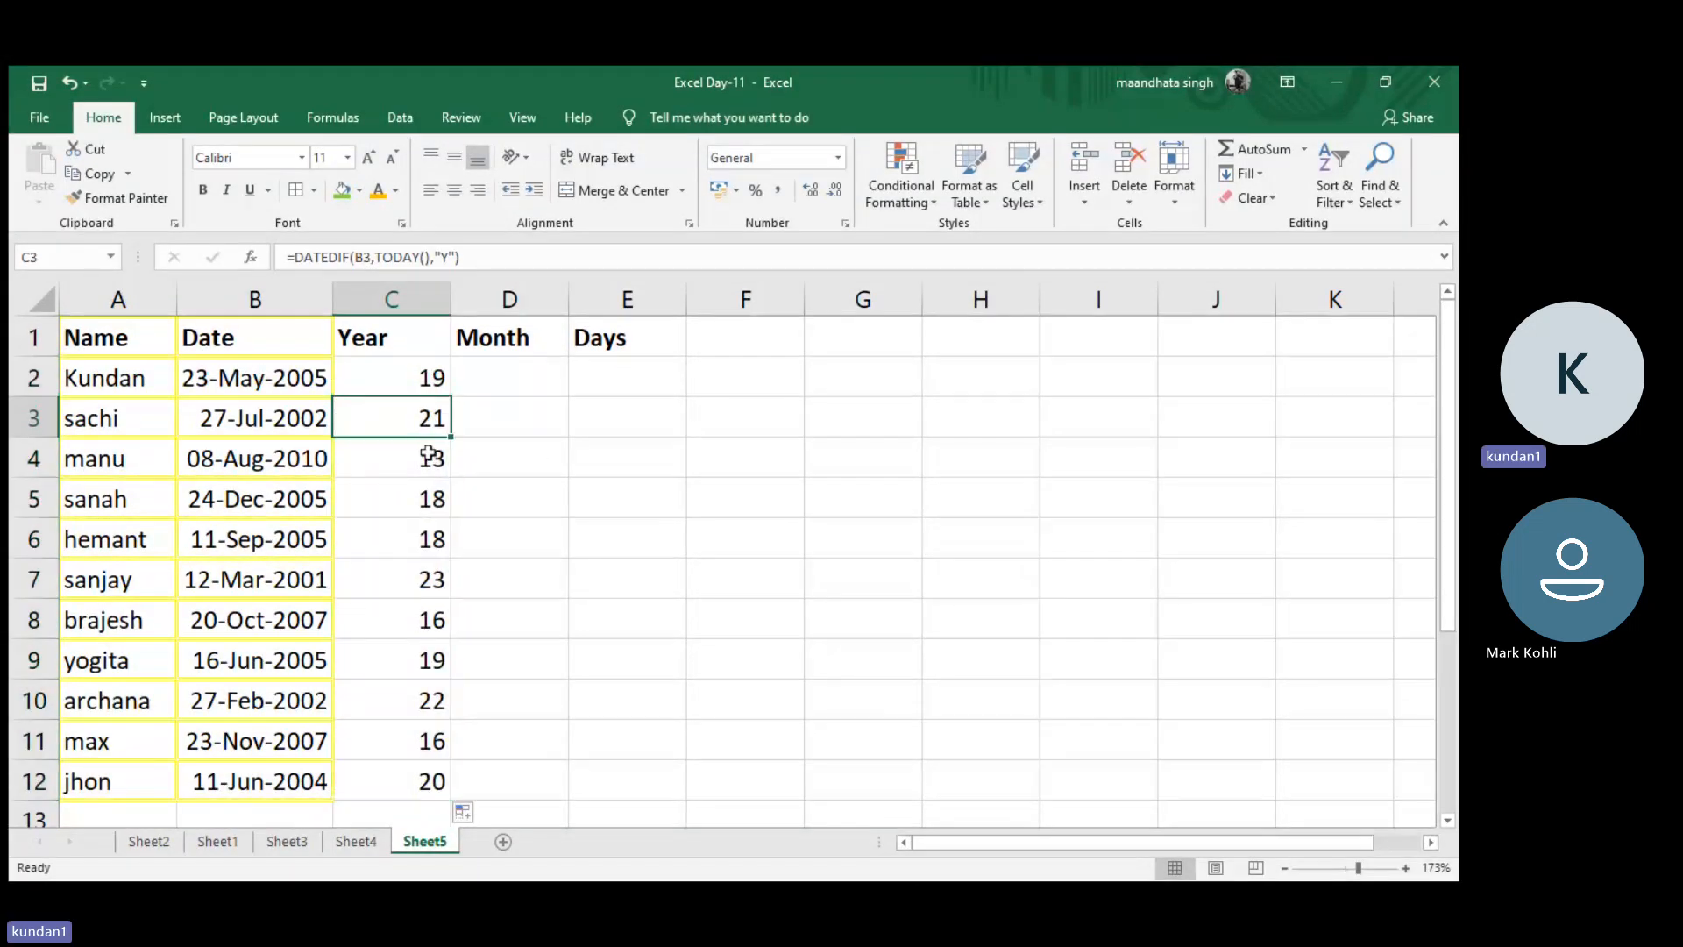
click(427, 459)
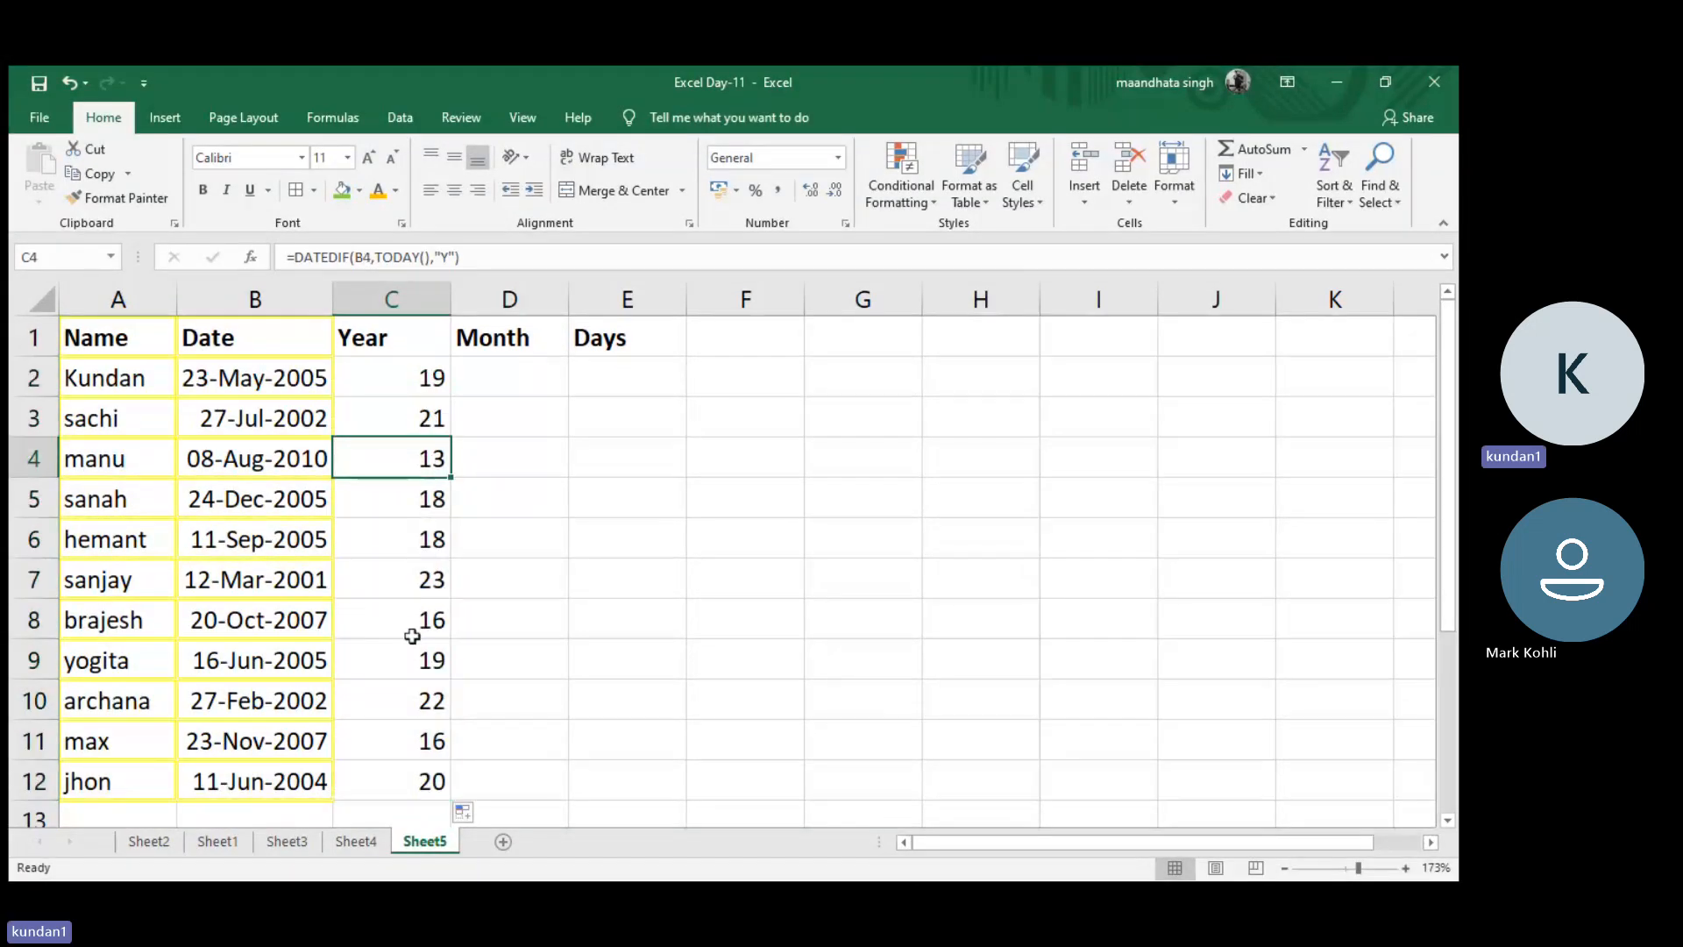
click(432, 501)
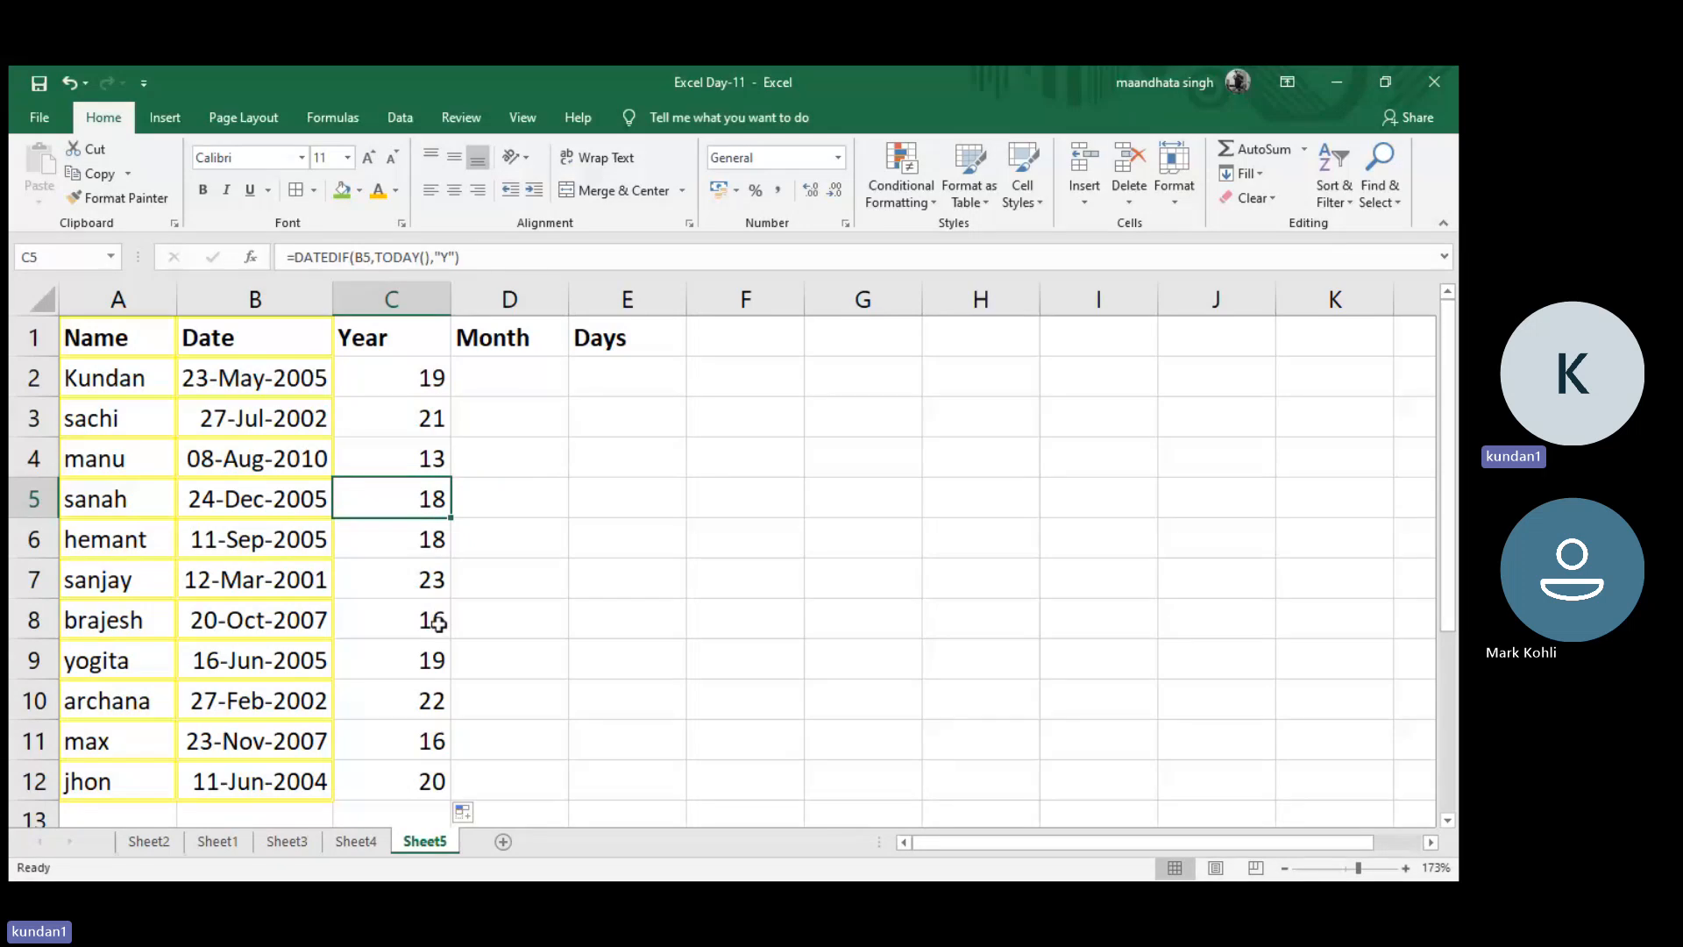
click(427, 582)
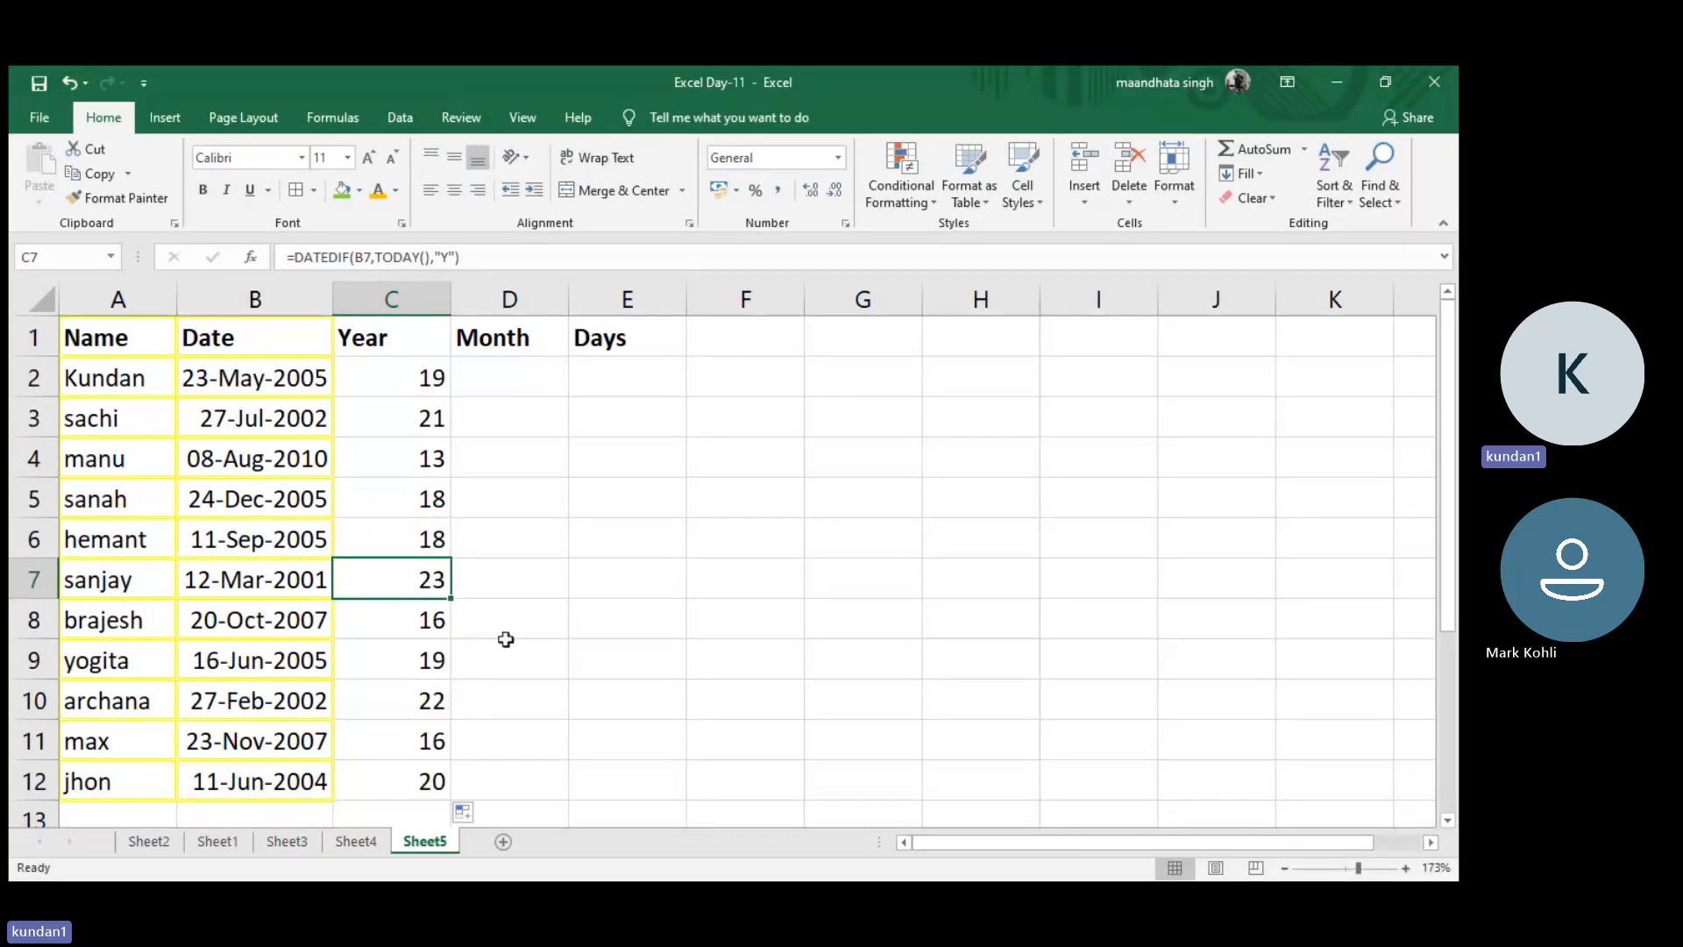
- Begin a DATEDIF formula in D2 under Month, with B2 as the start date and TODAY() as the end date
click(523, 388)
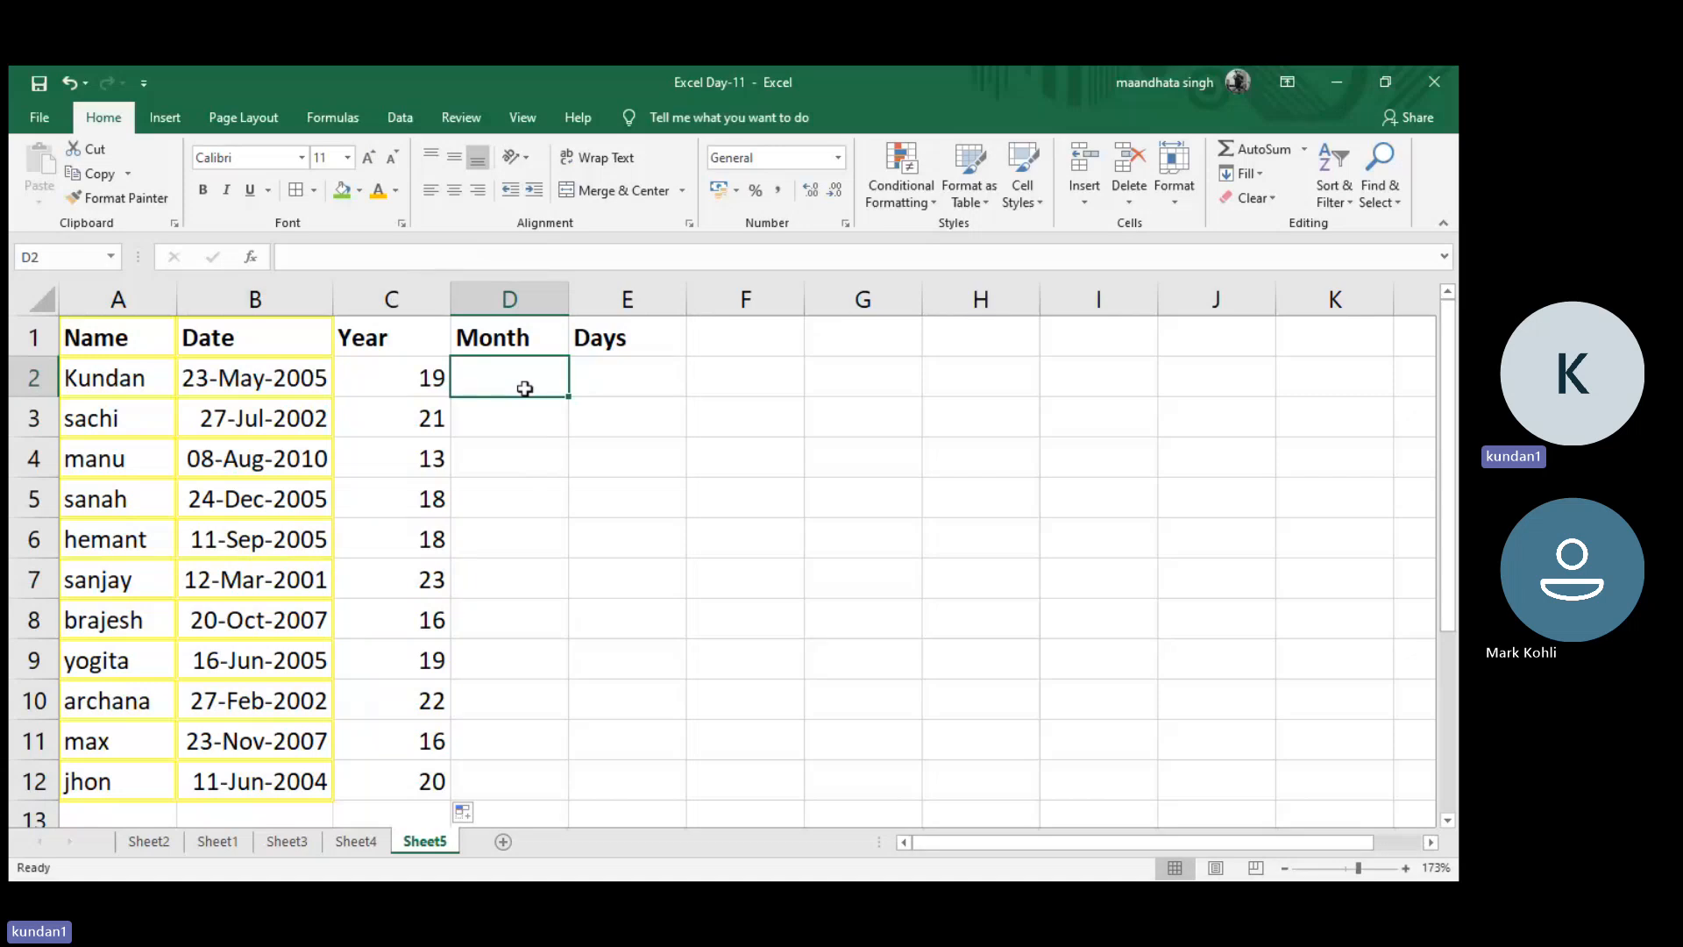
text(=da)
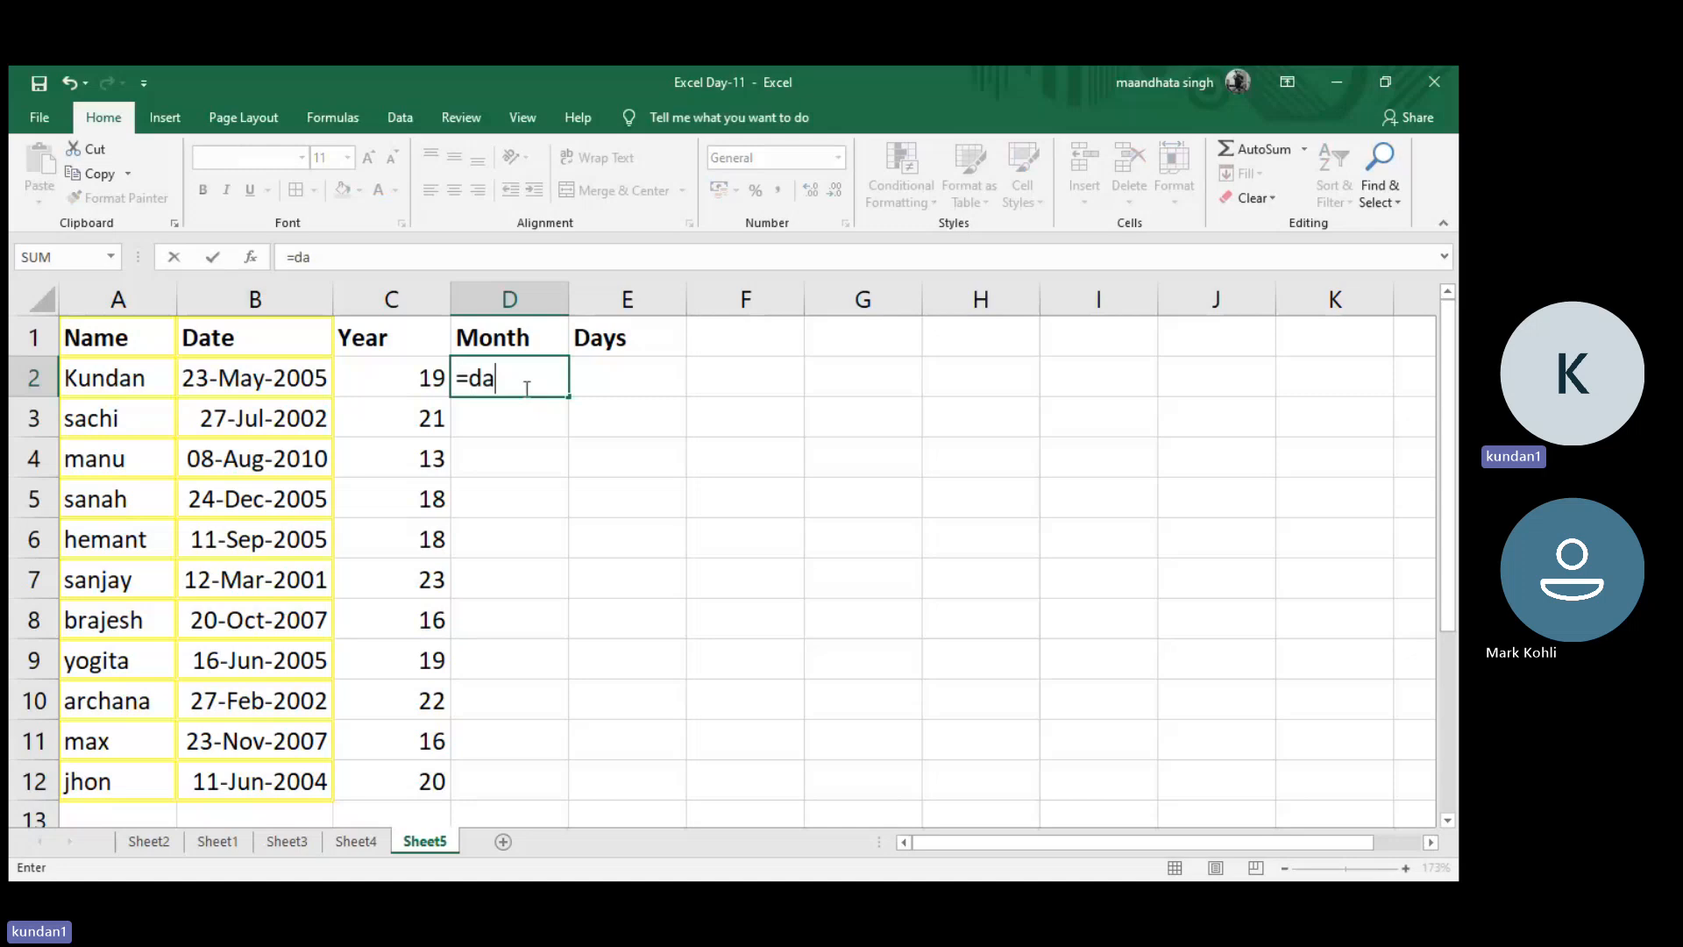
text(tedif()
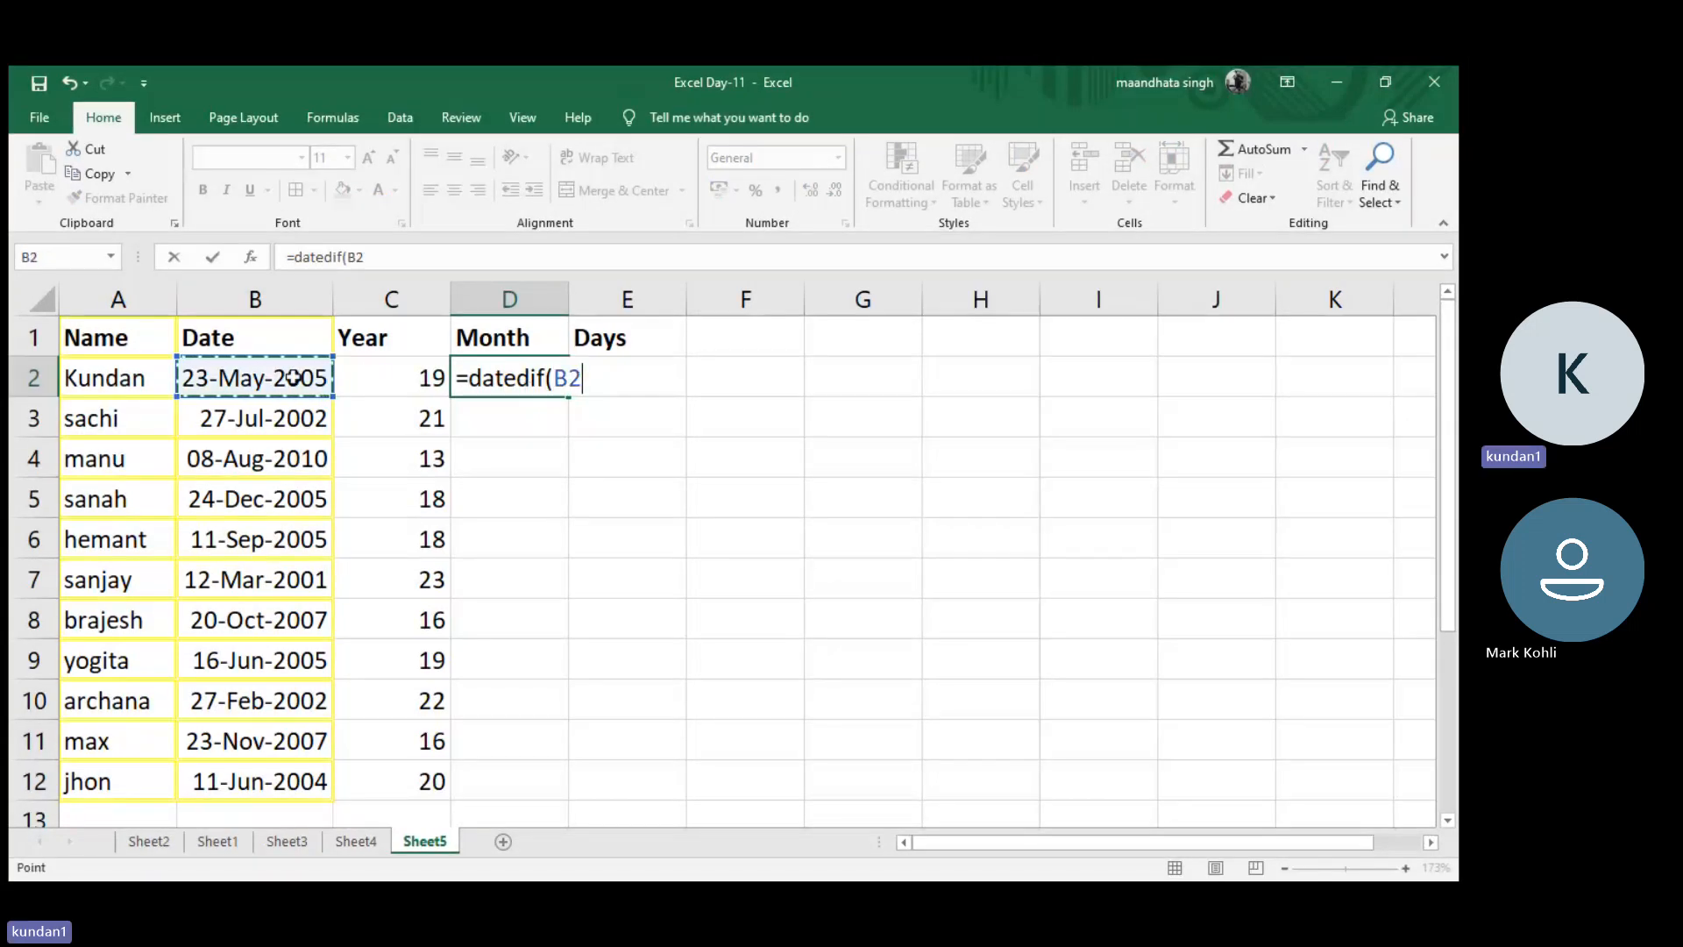
text(,to)
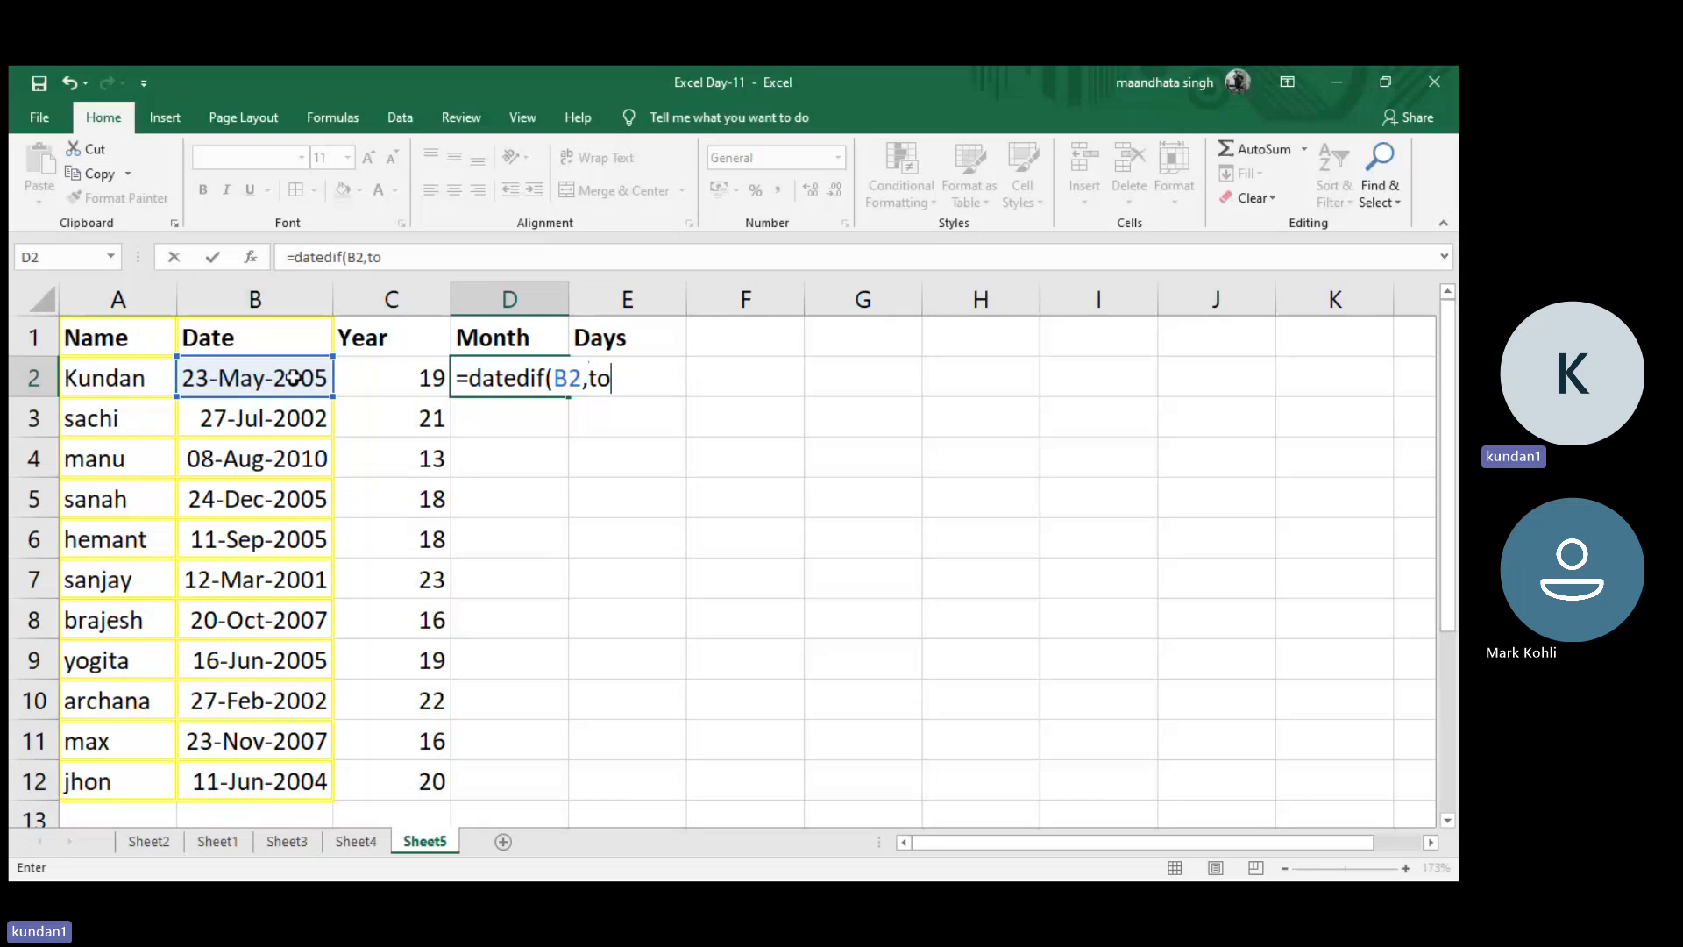
text(day(),)
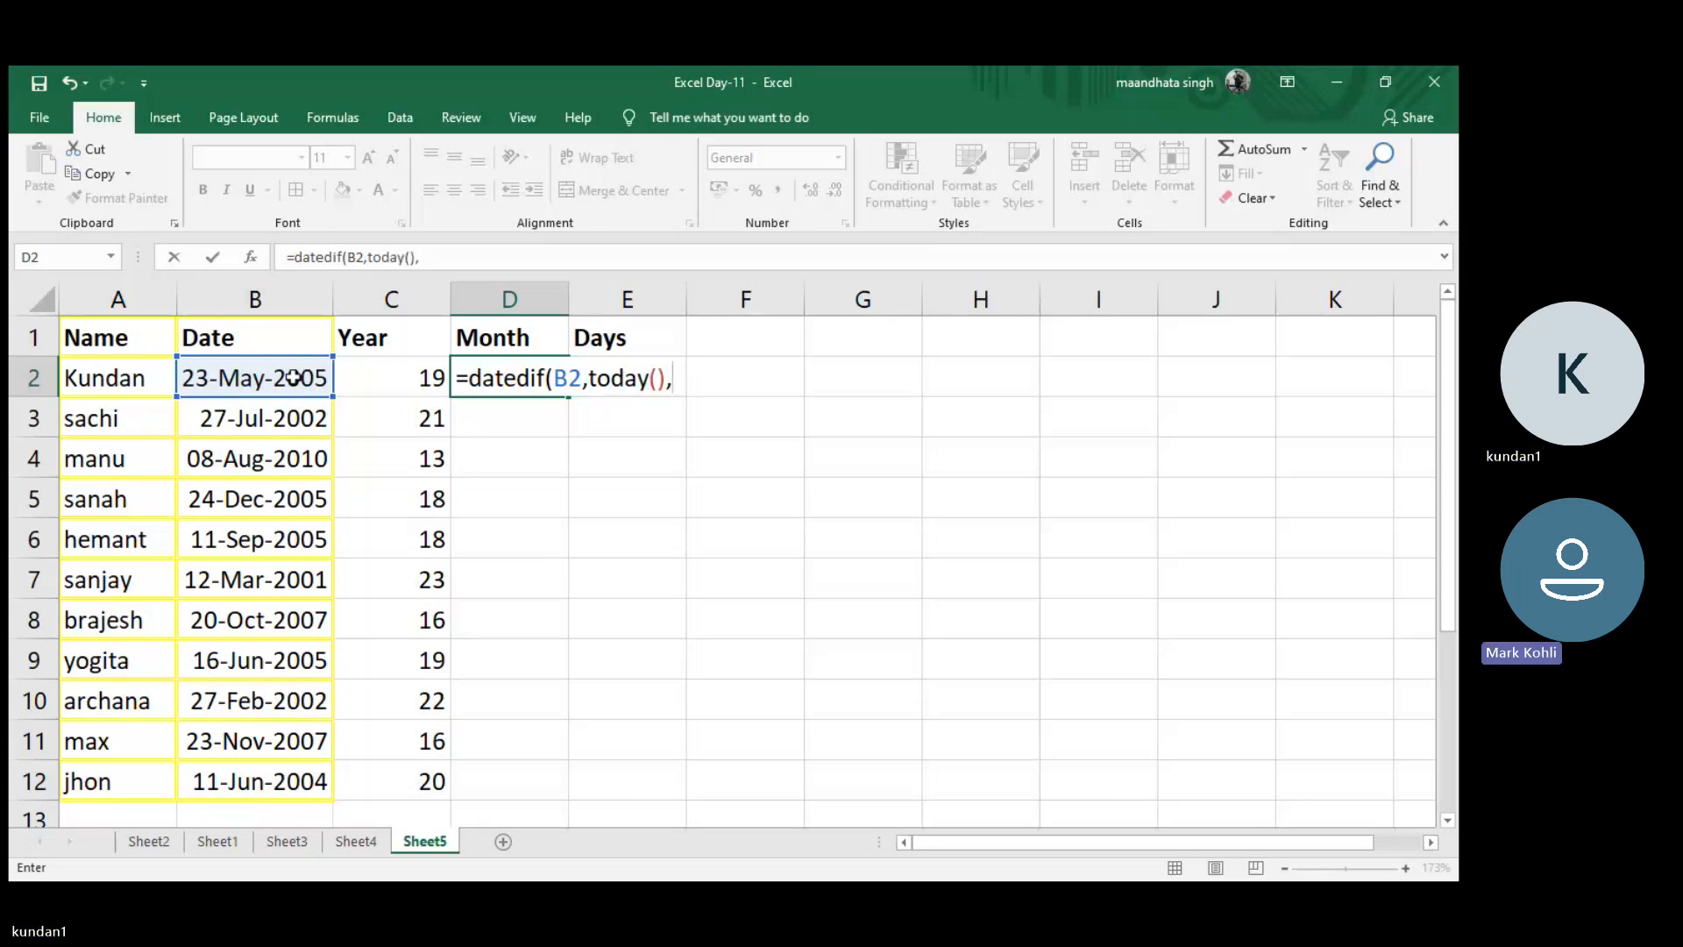
text("M)
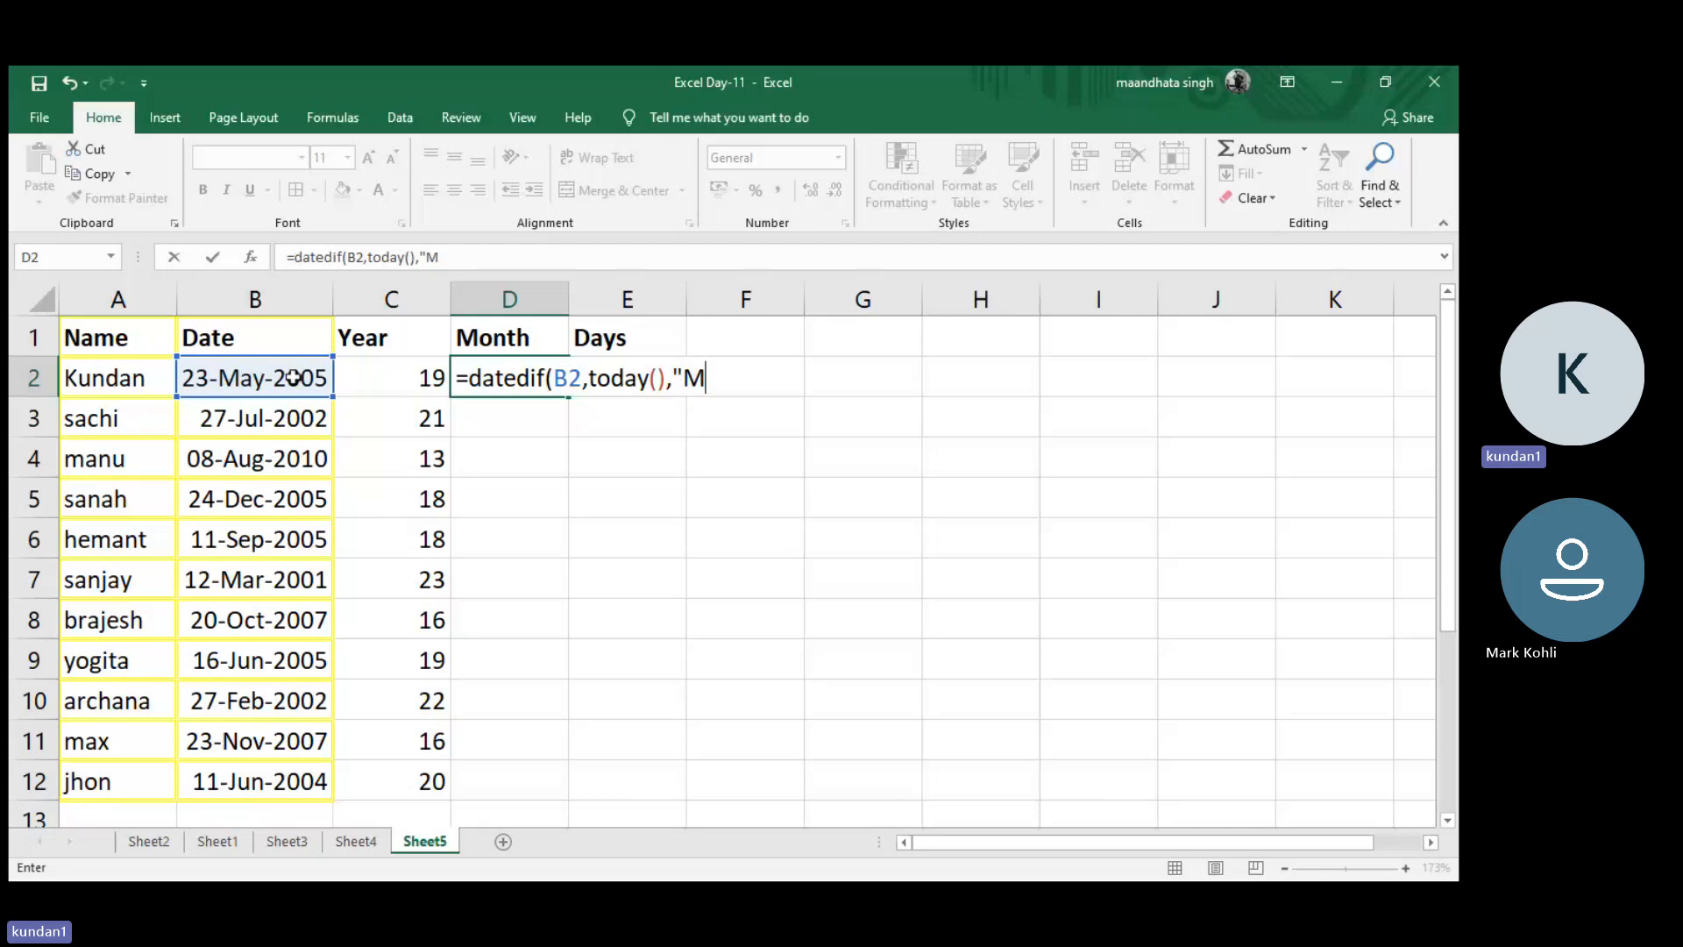
text("))
key(BackSpace)
key(BackSpace)
key(BackSpace)
key(BackSpace)
text(ym)
key(BackSpace)
key(BackSpace)
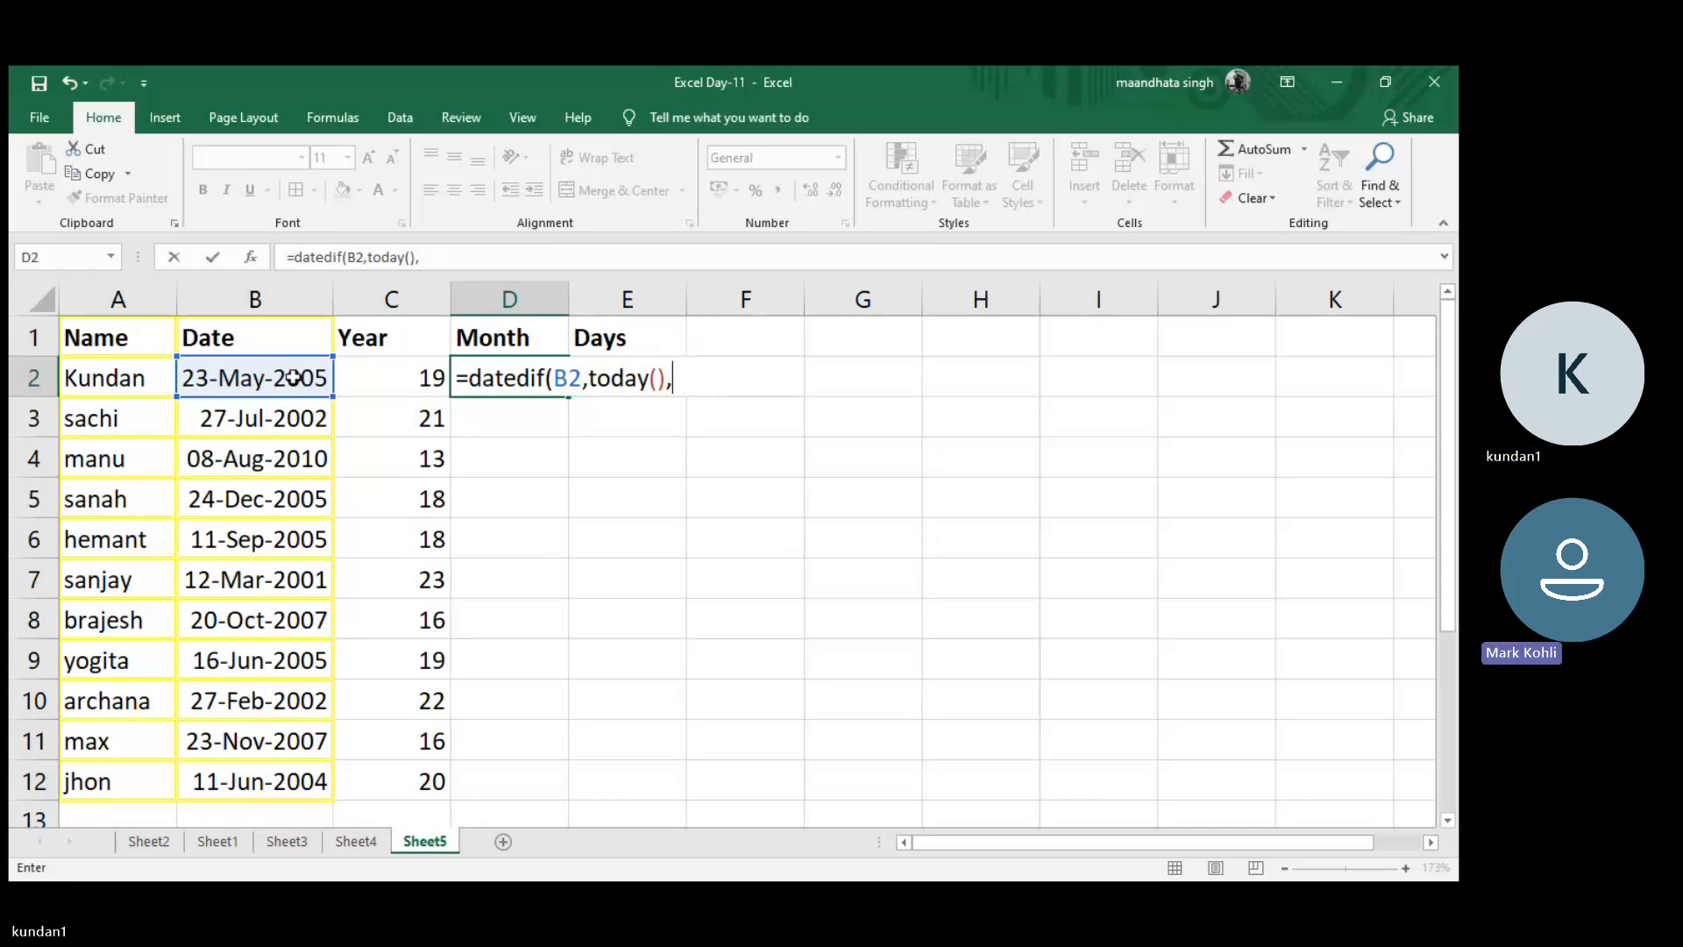
- Complete the D2 formula with the unit "ym" and fill it down the Month column to D12
text(")
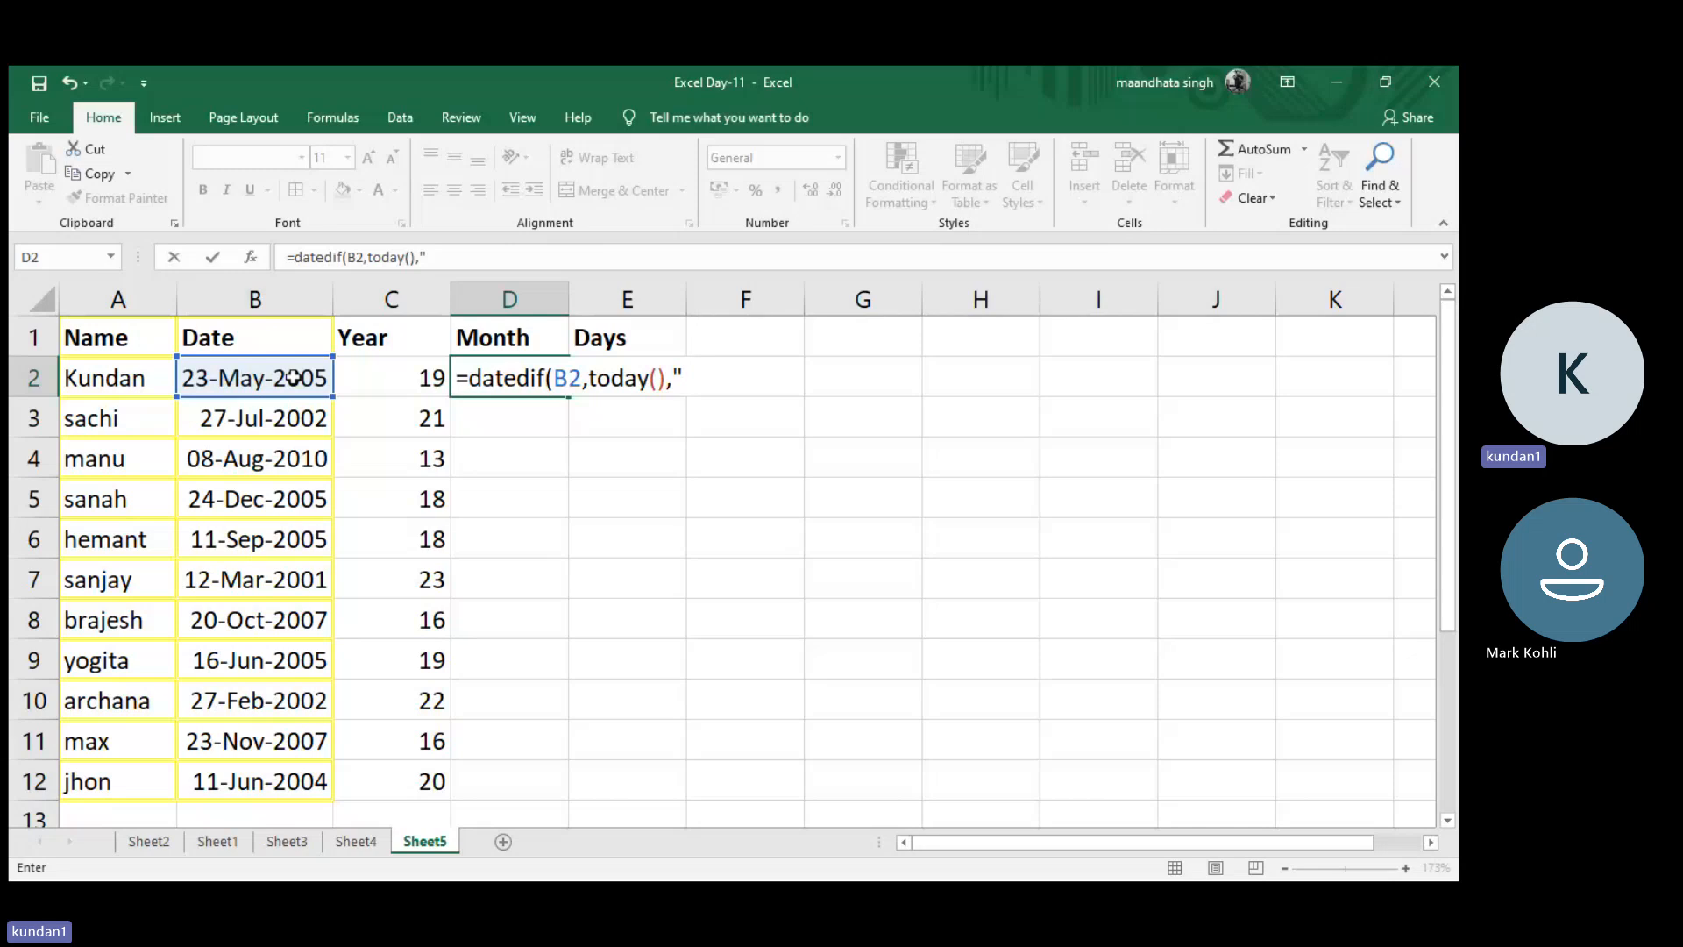
text(ym"))
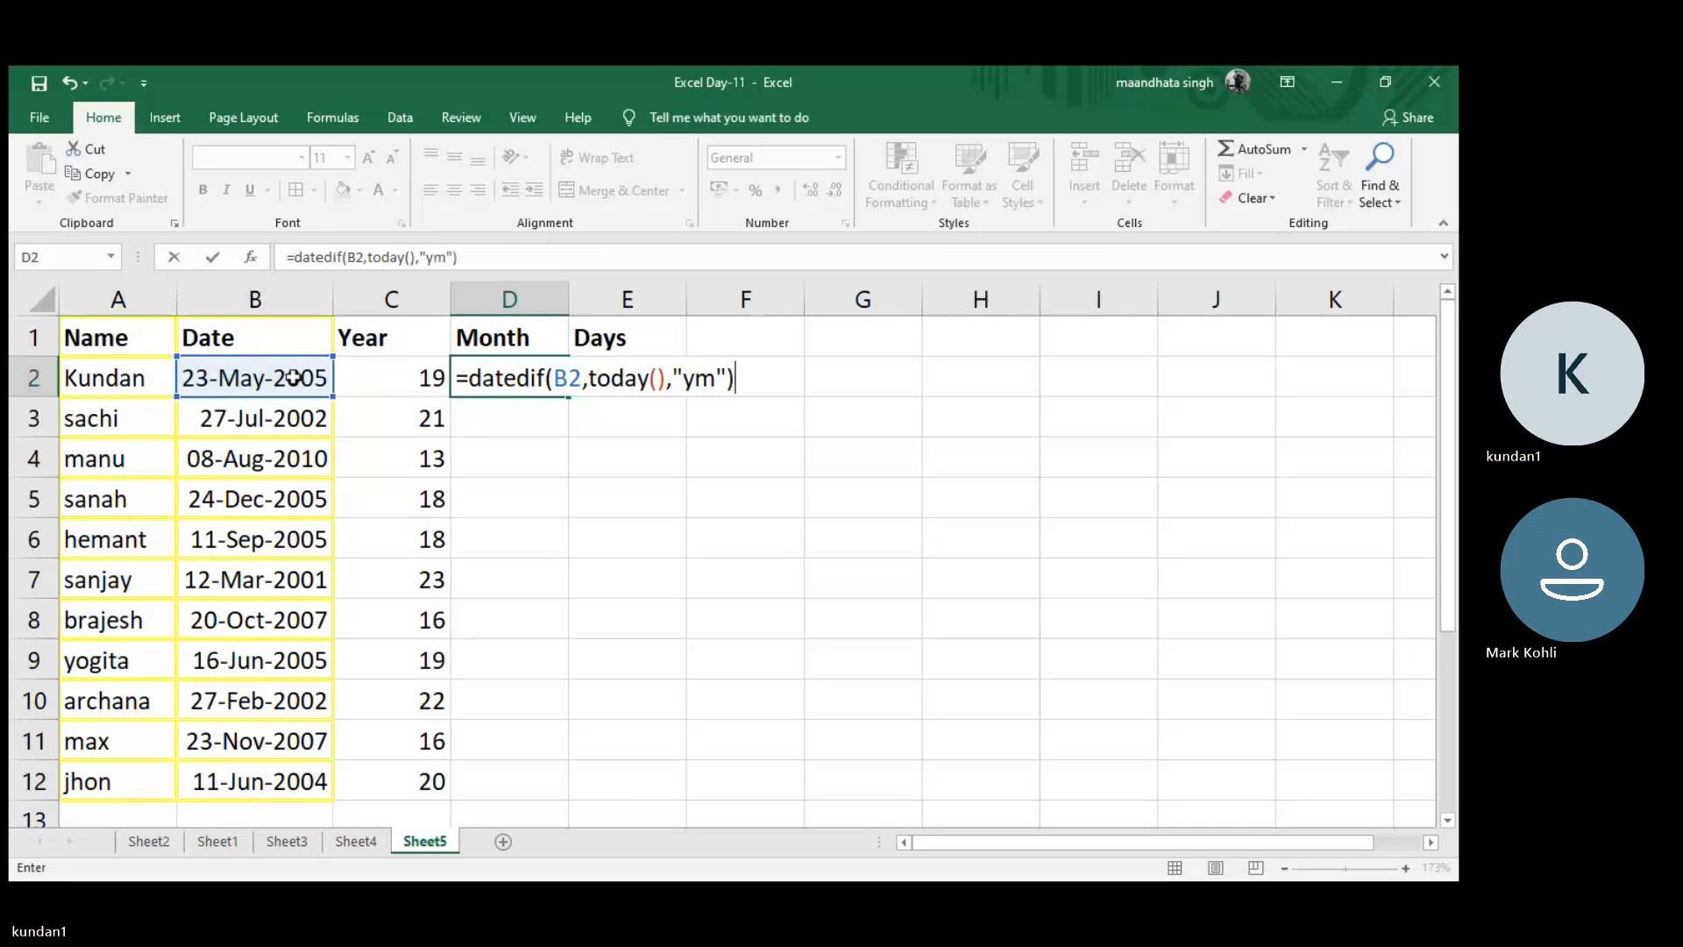
key(Return)
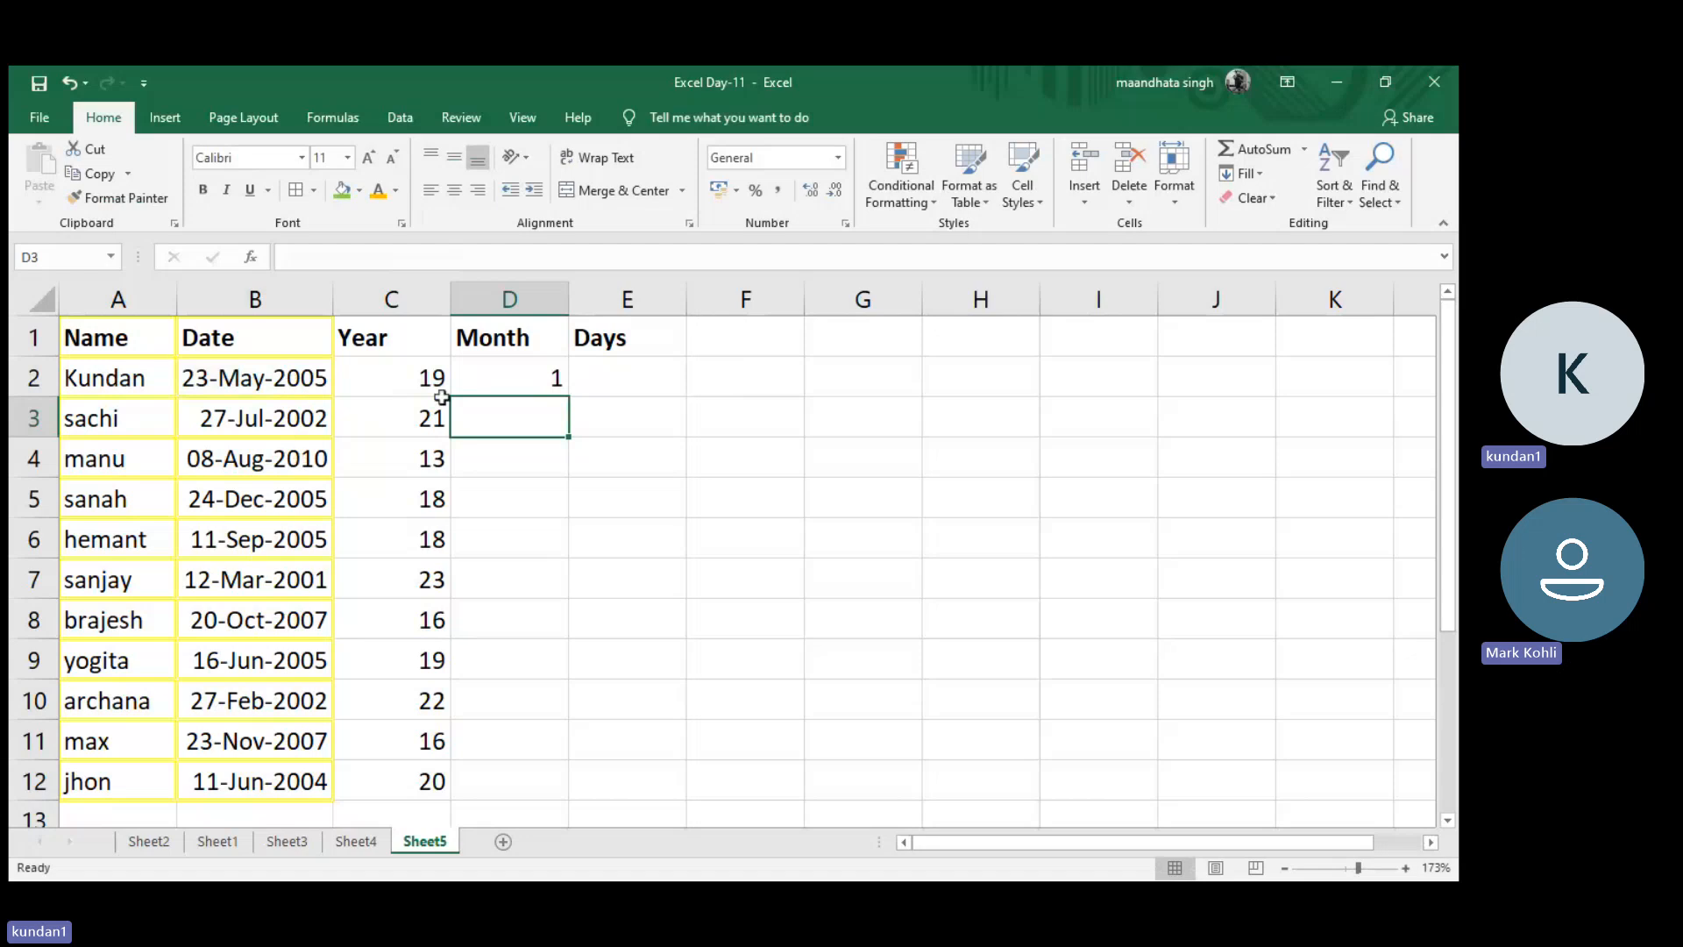
click(523, 375)
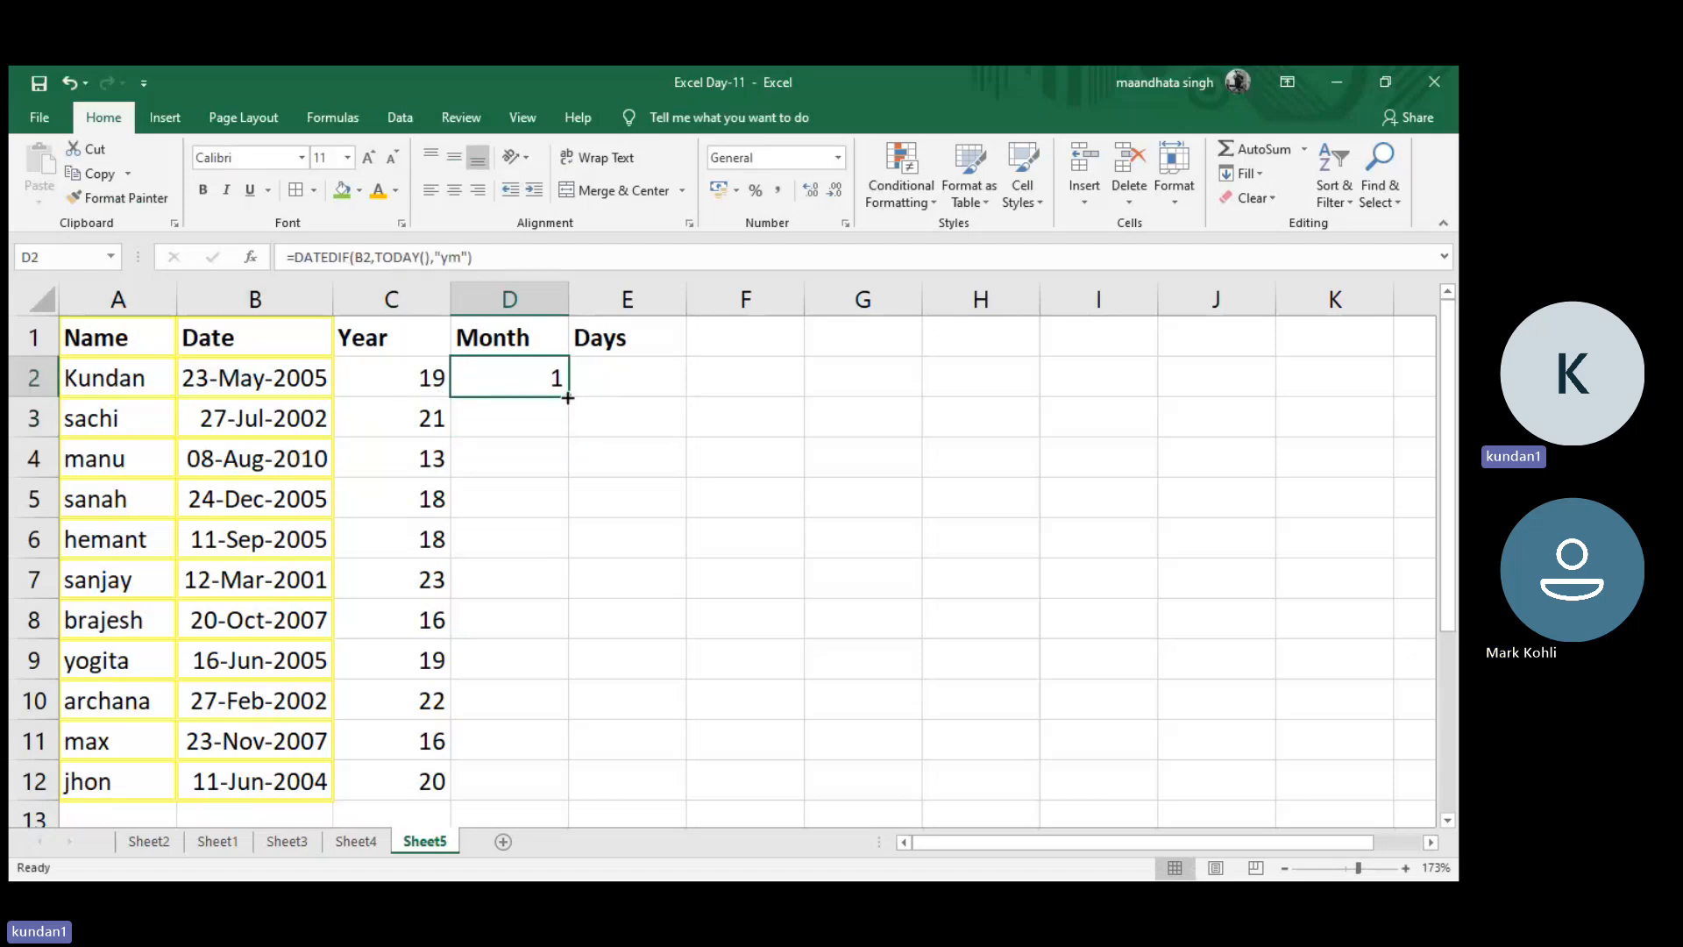
double_click(572, 400)
- Enter the formula =DATEDIF(B2,TODAY(),"md") in E2 to calculate the remaining days
click(607, 386)
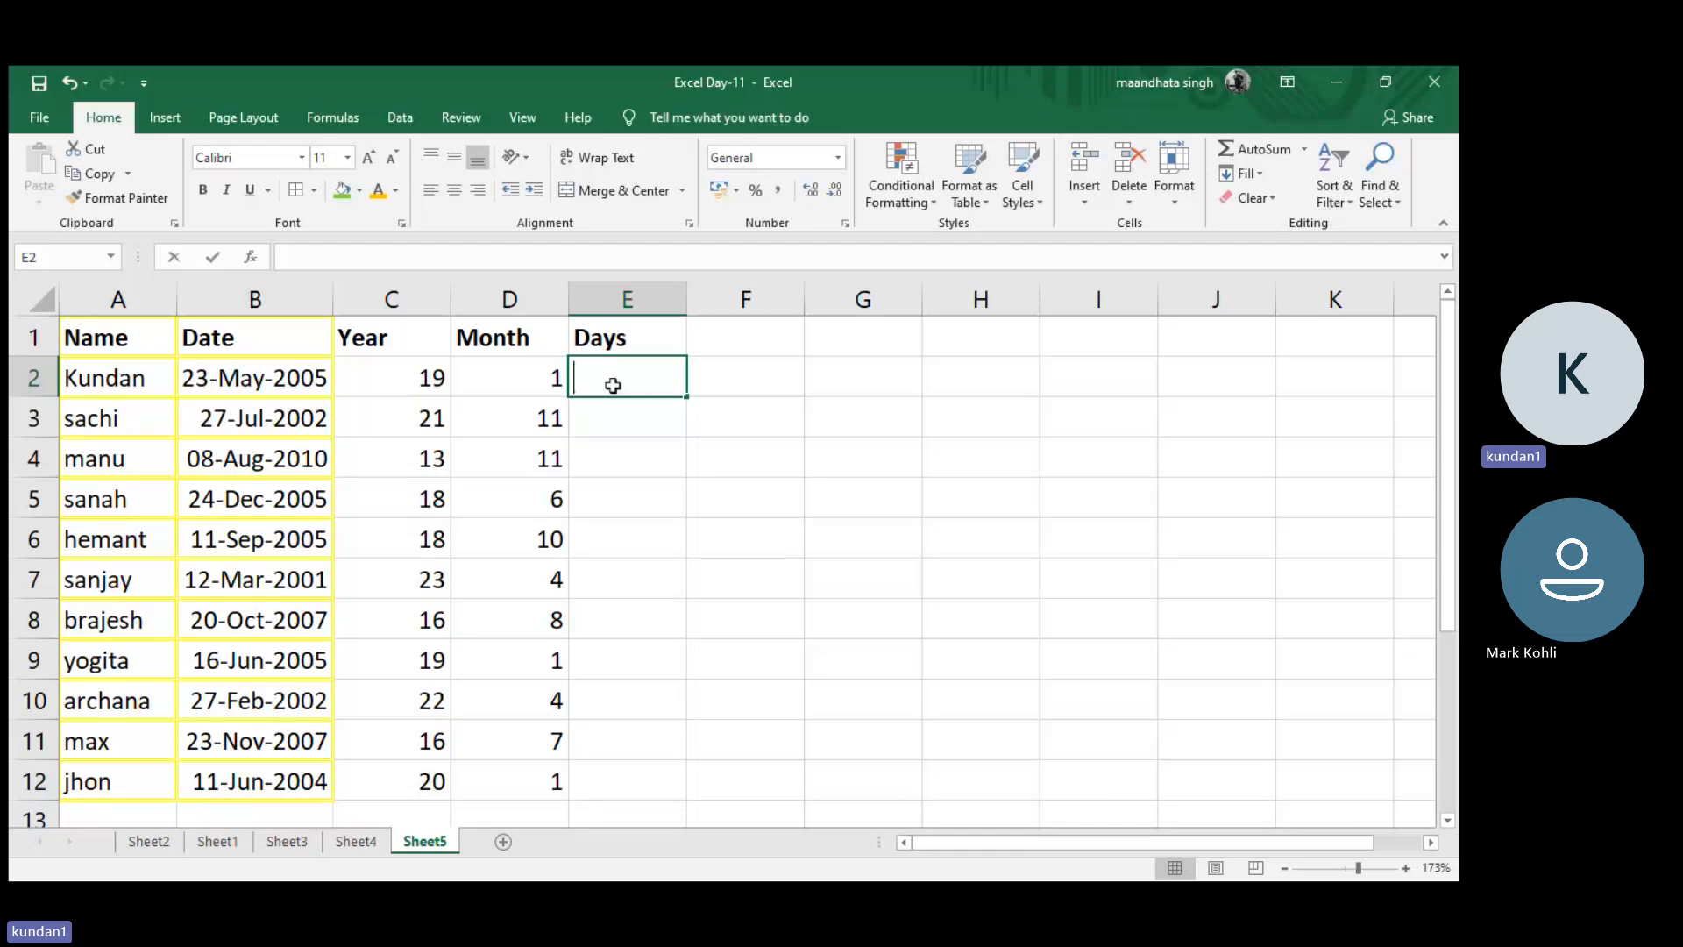
text(=)
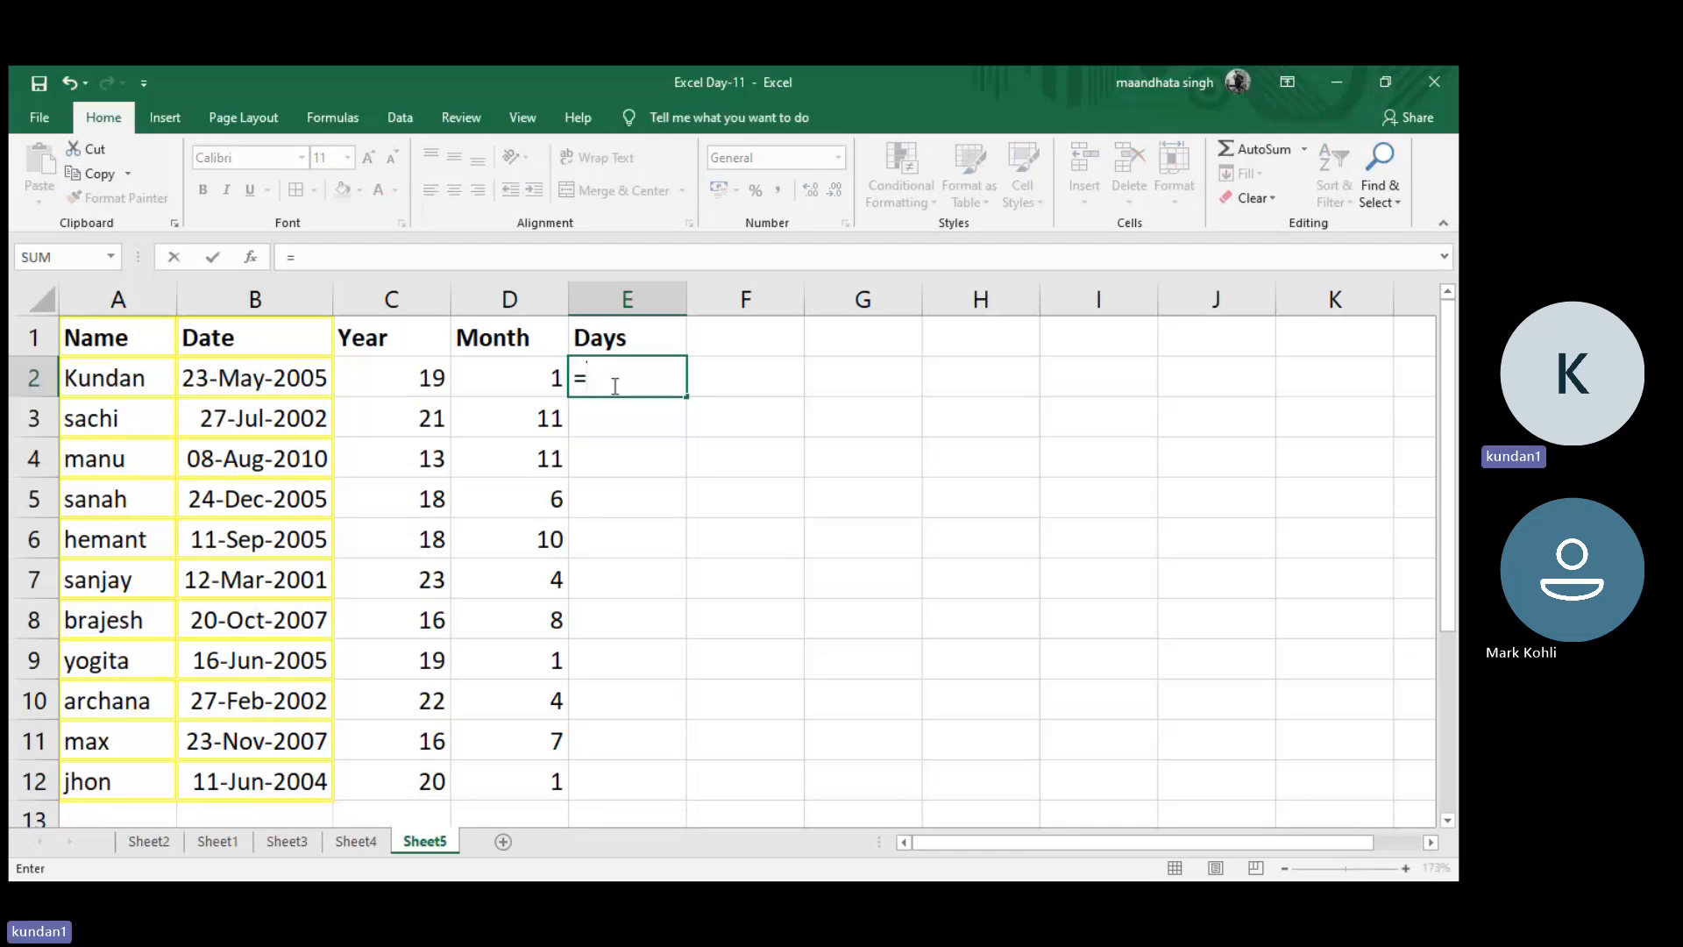
text(datedif)
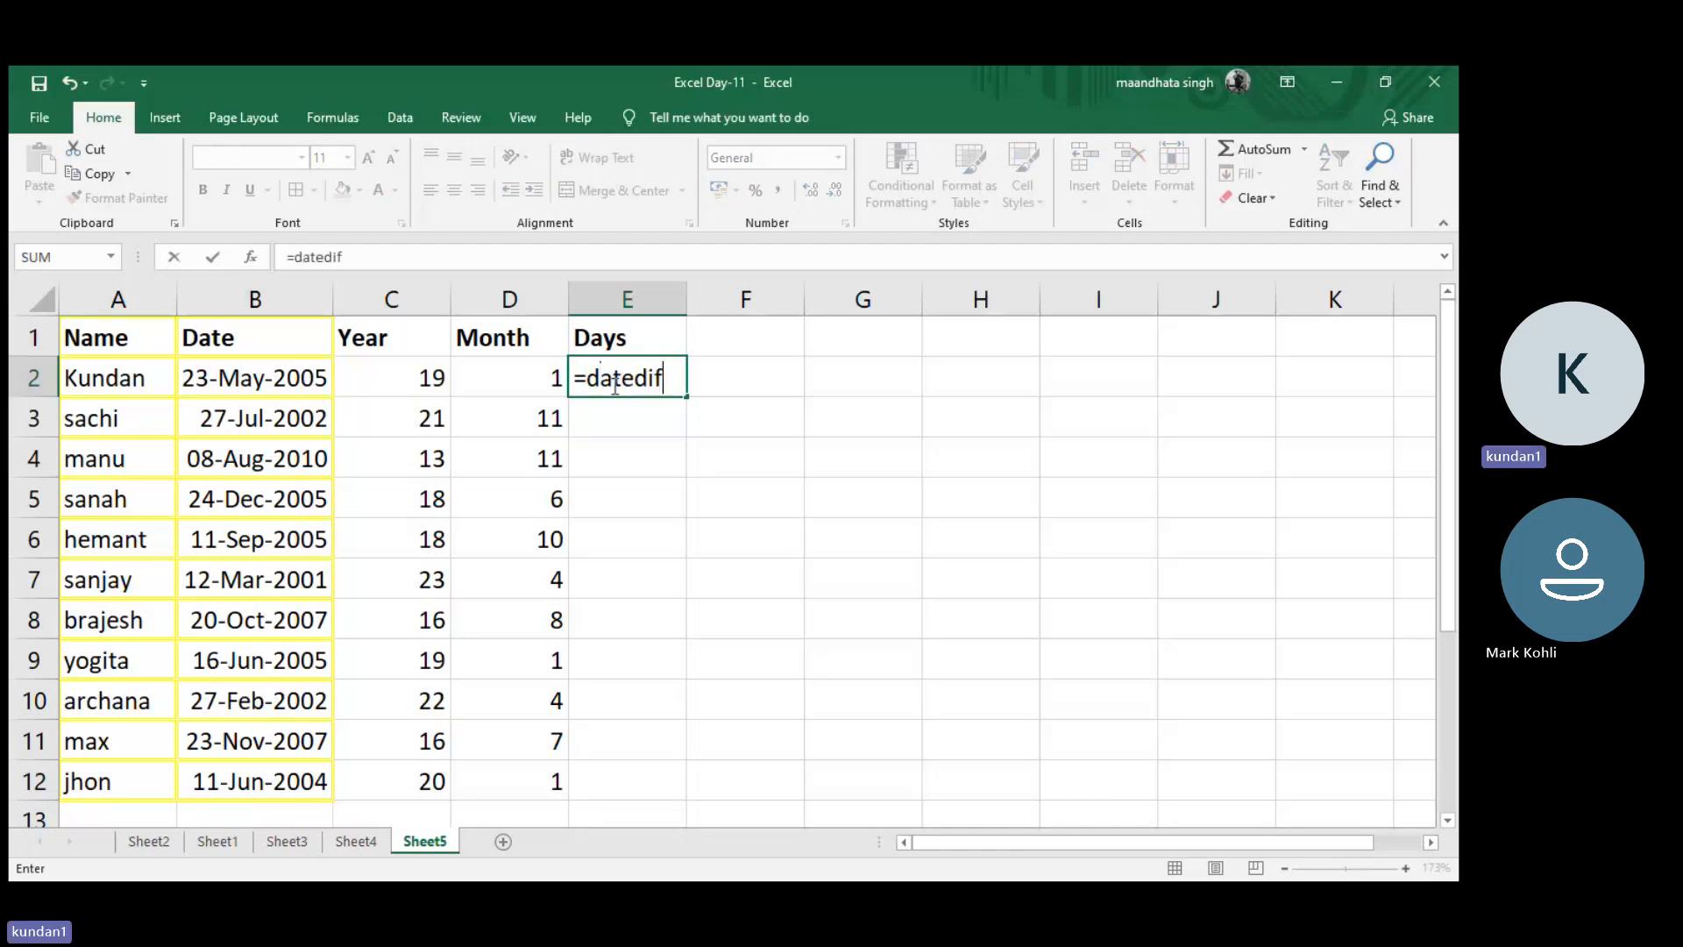
text(()
click(295, 363)
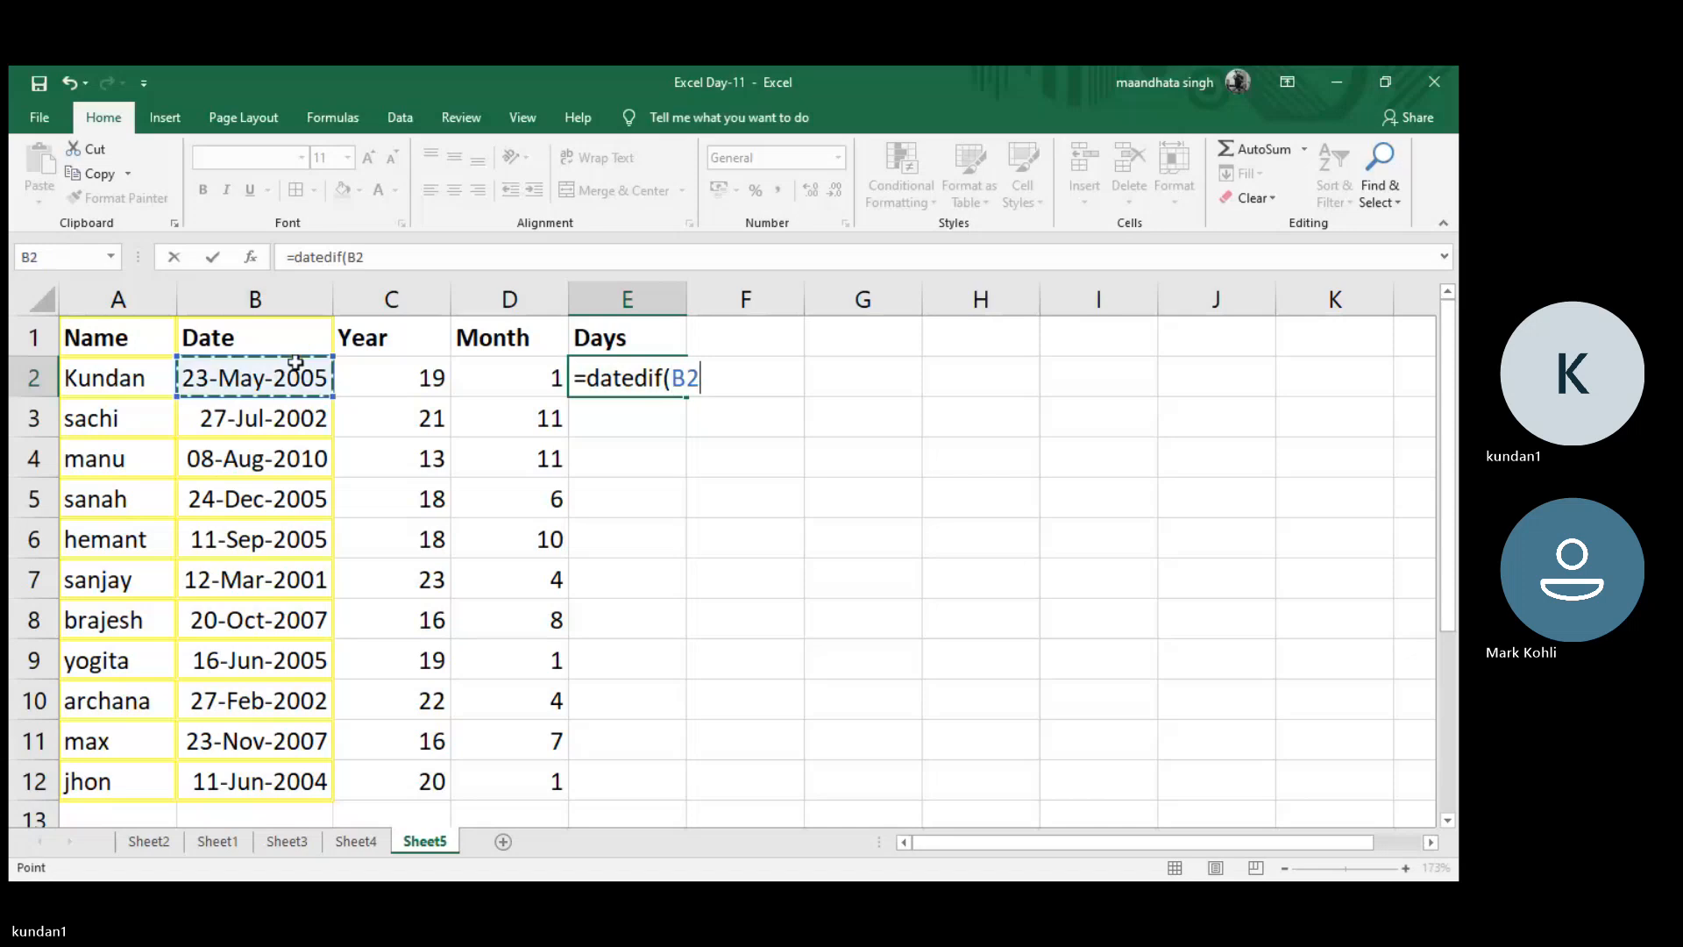
text(,t)
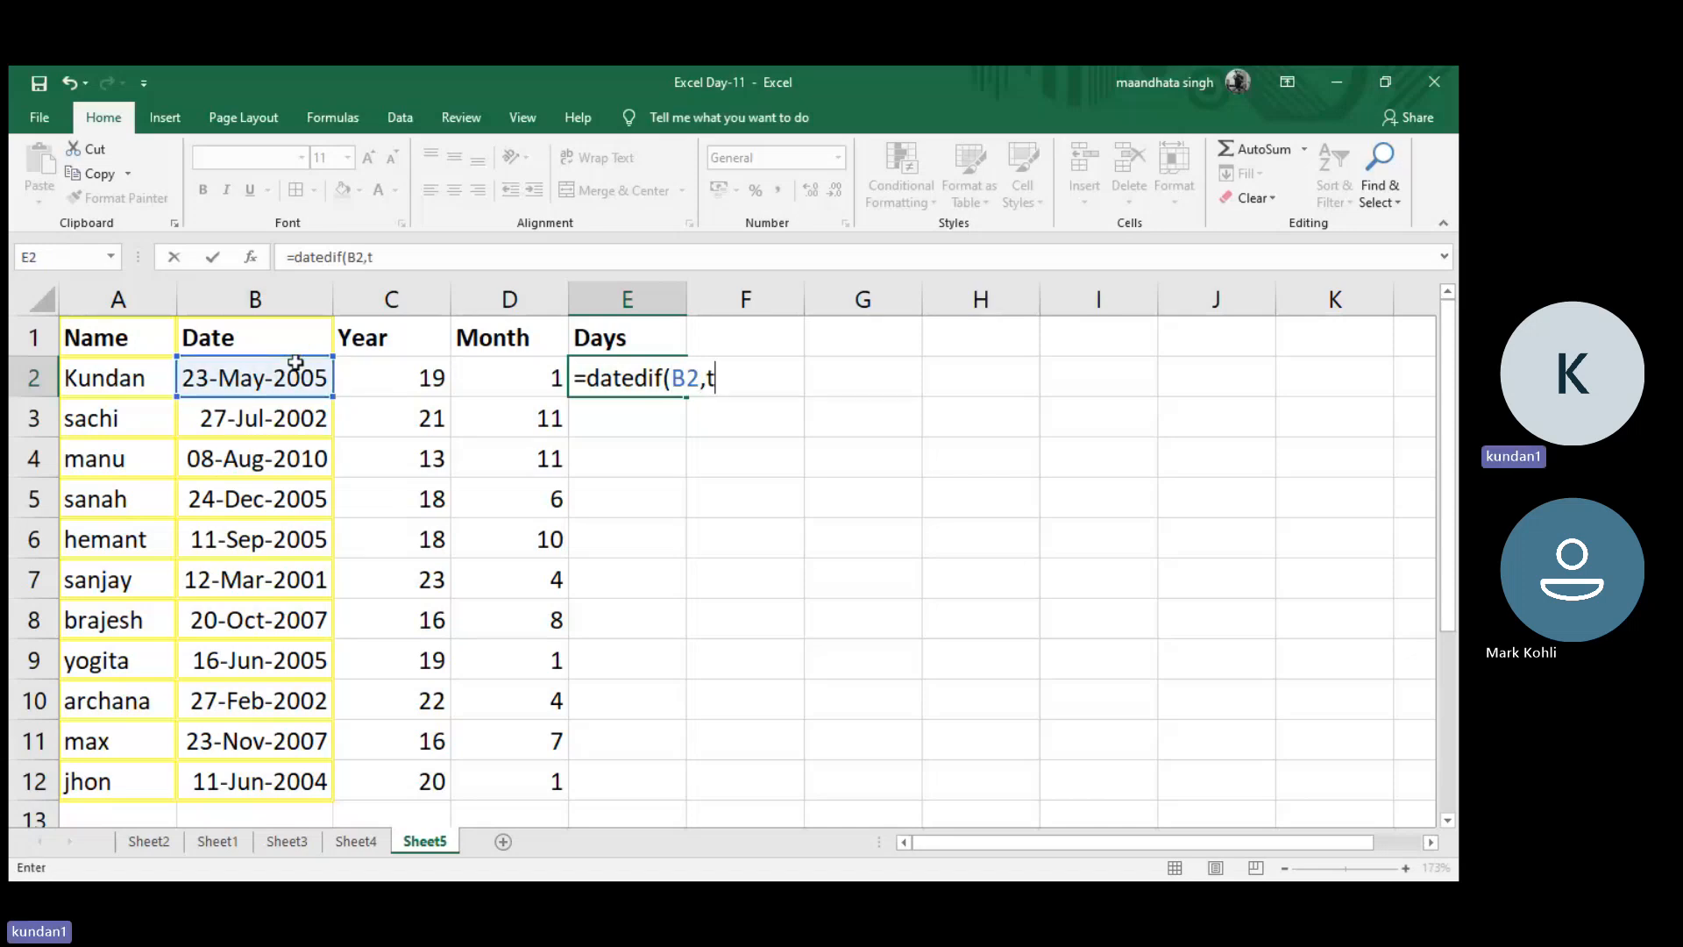
text(oday())
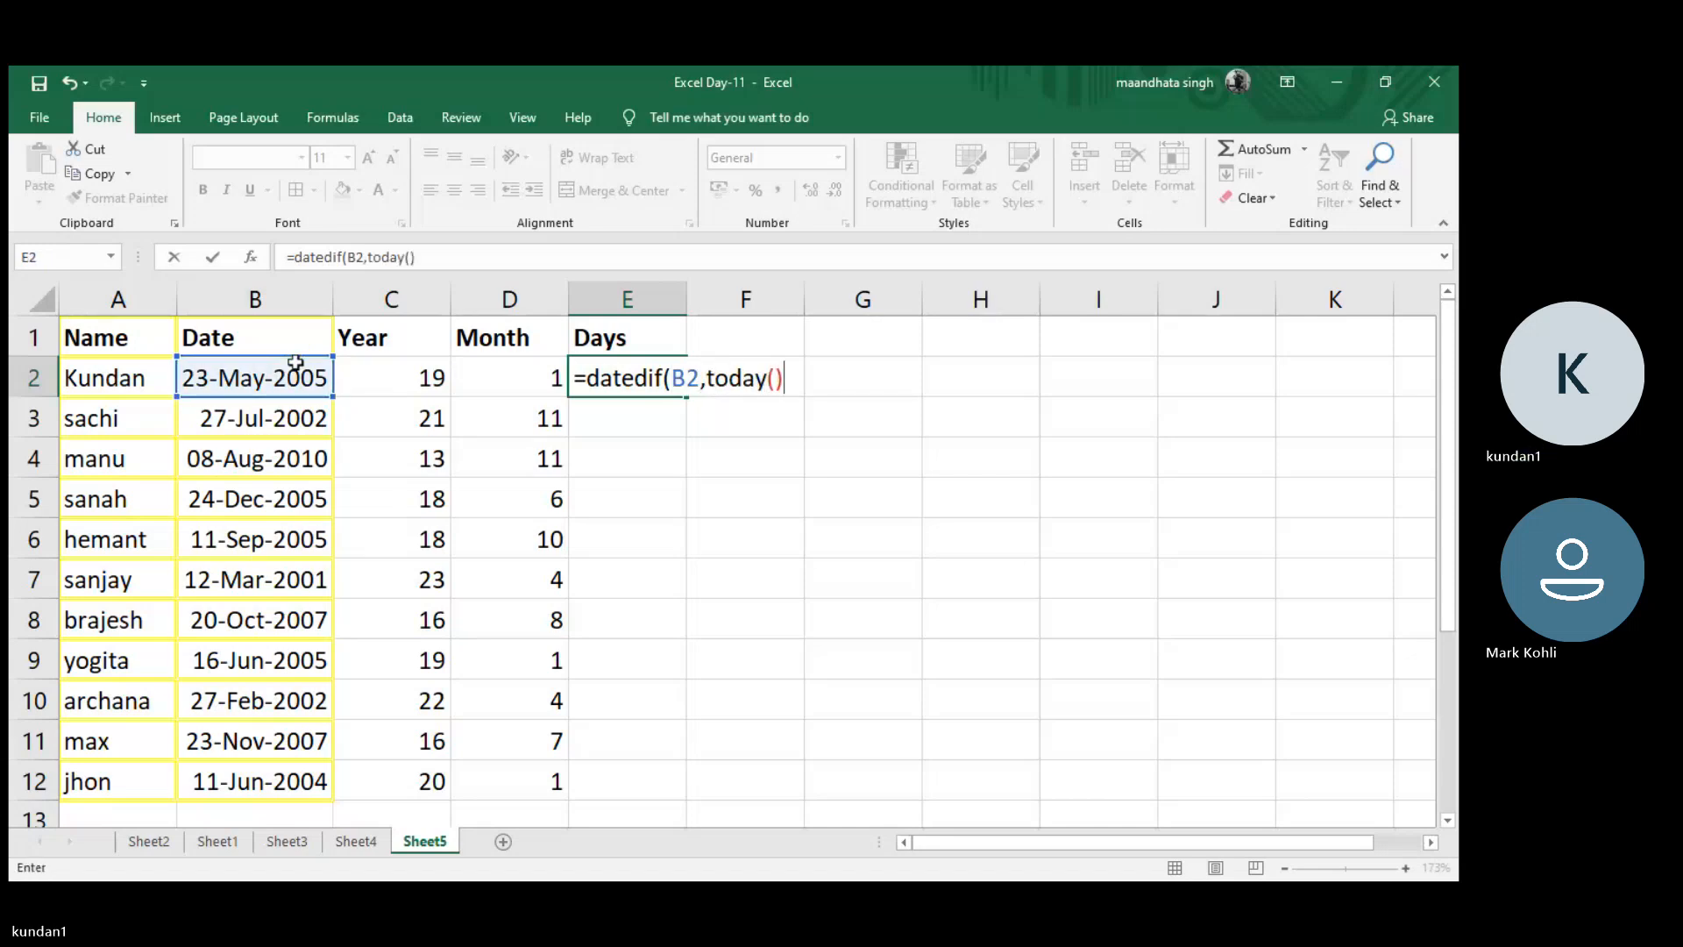
text(,"md")
text())
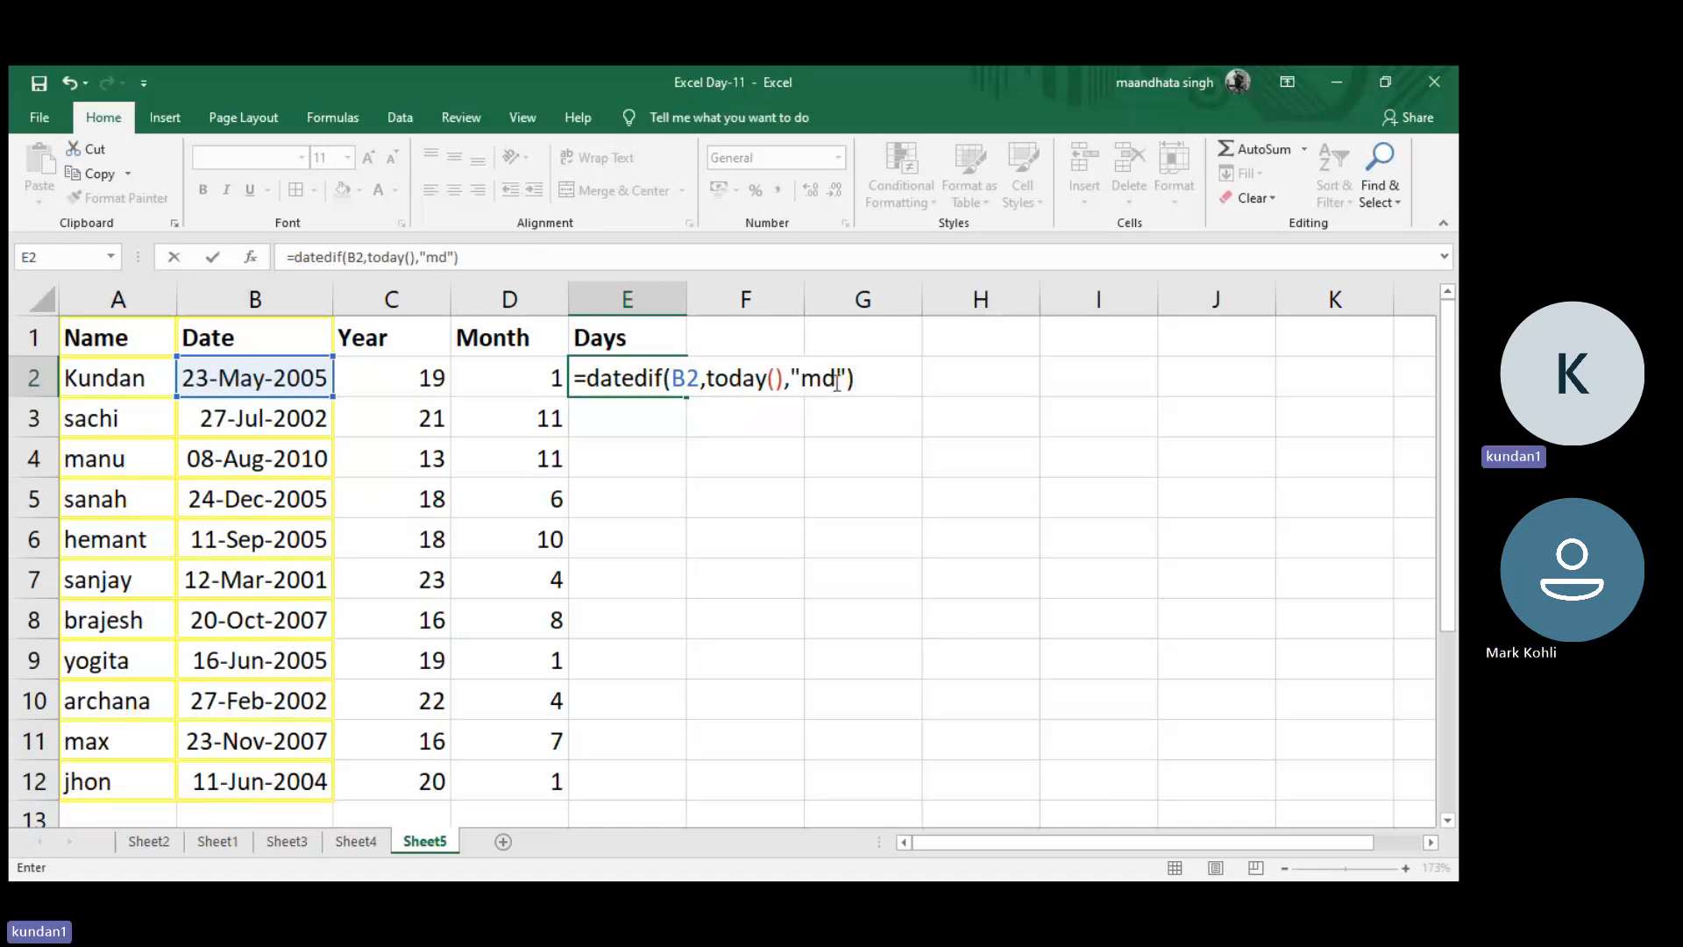
key(Return)
click(658, 386)
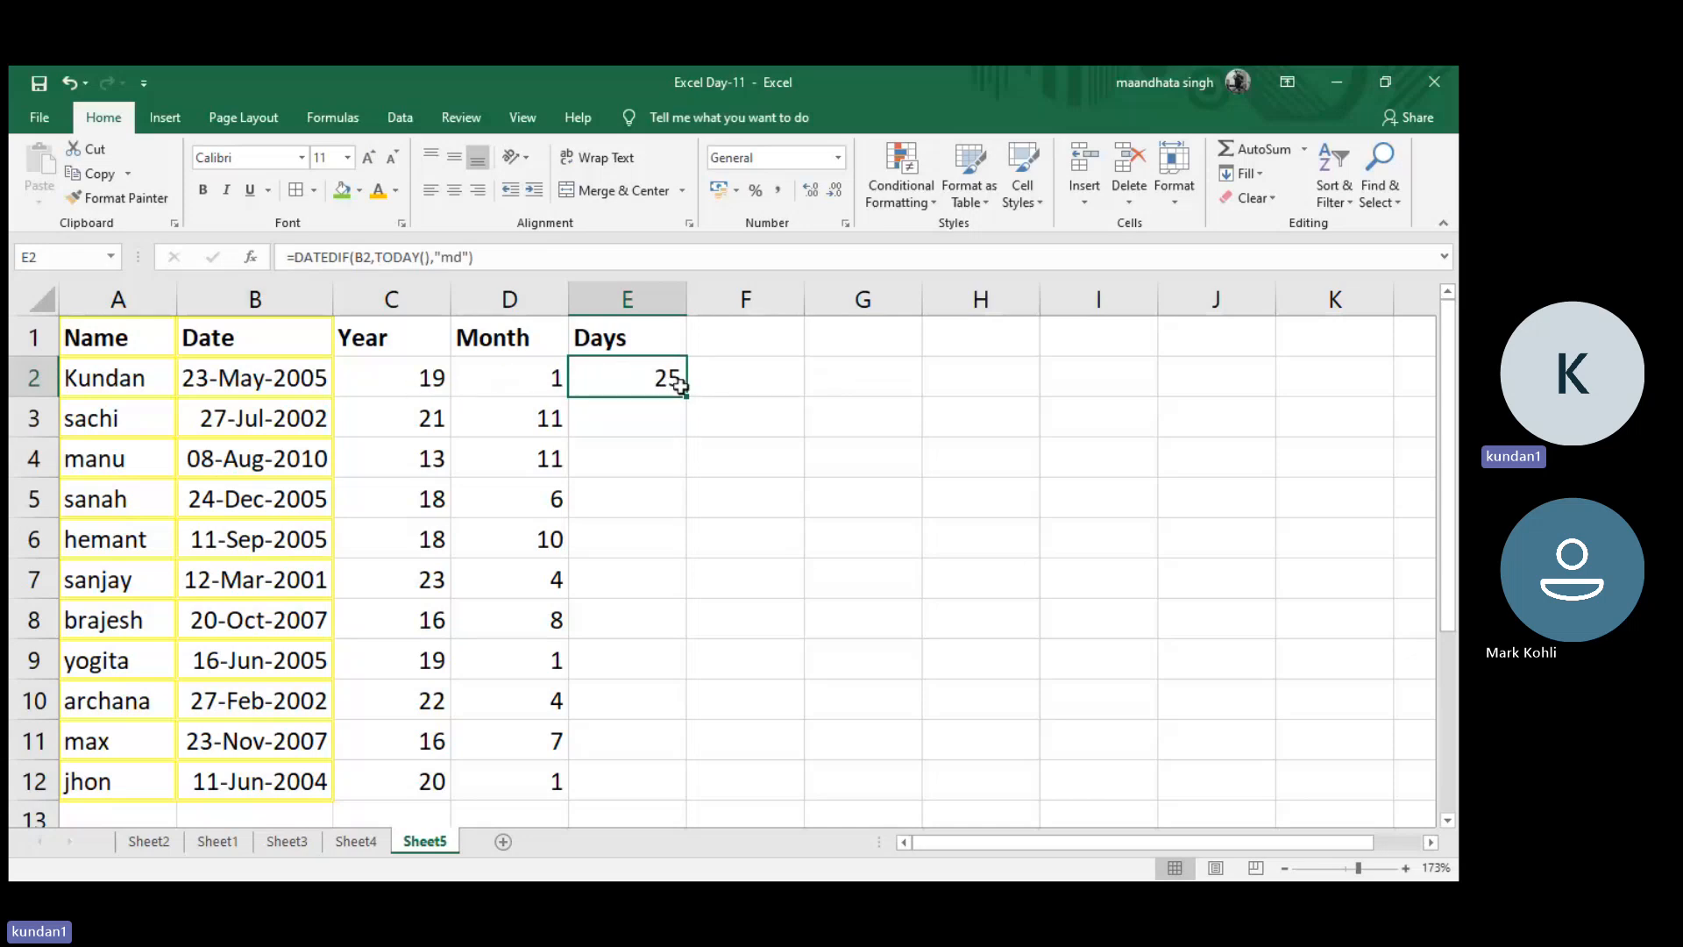
- Fill the DATEDIF days formula from E2 down the Days column to E12
drag(685, 395, 661, 728)
scroll(663, 726, up, 1)
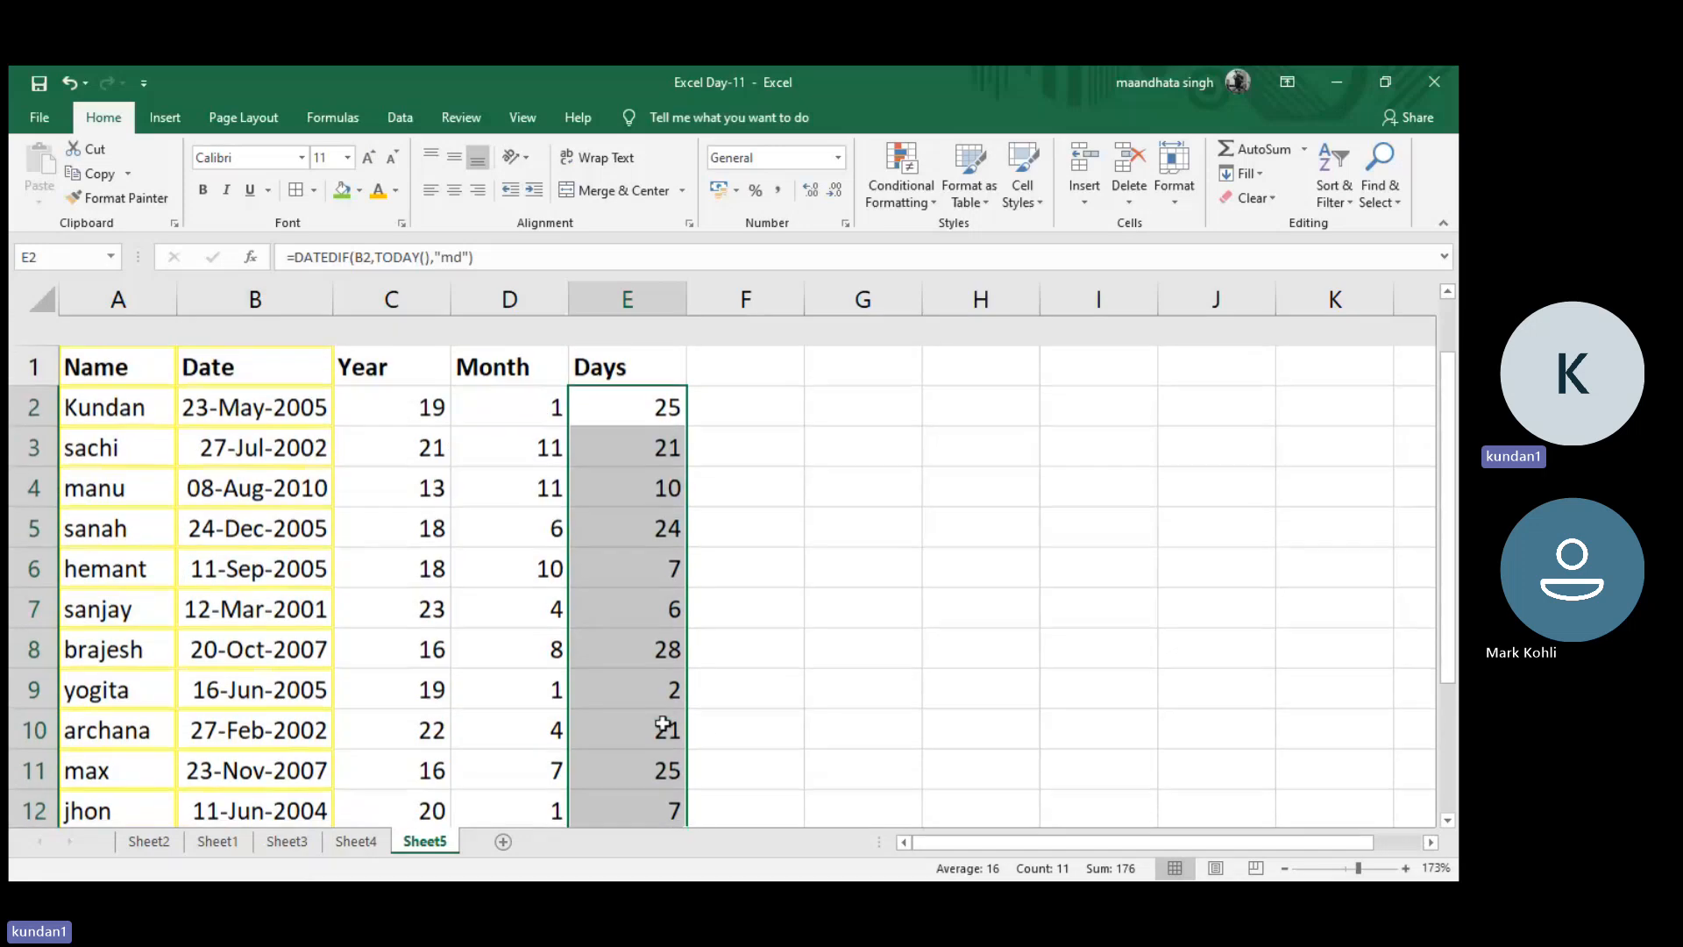
- Change the year of the date in B2 to 2024 and check the Year, Month and Days cells of row 2
click(245, 378)
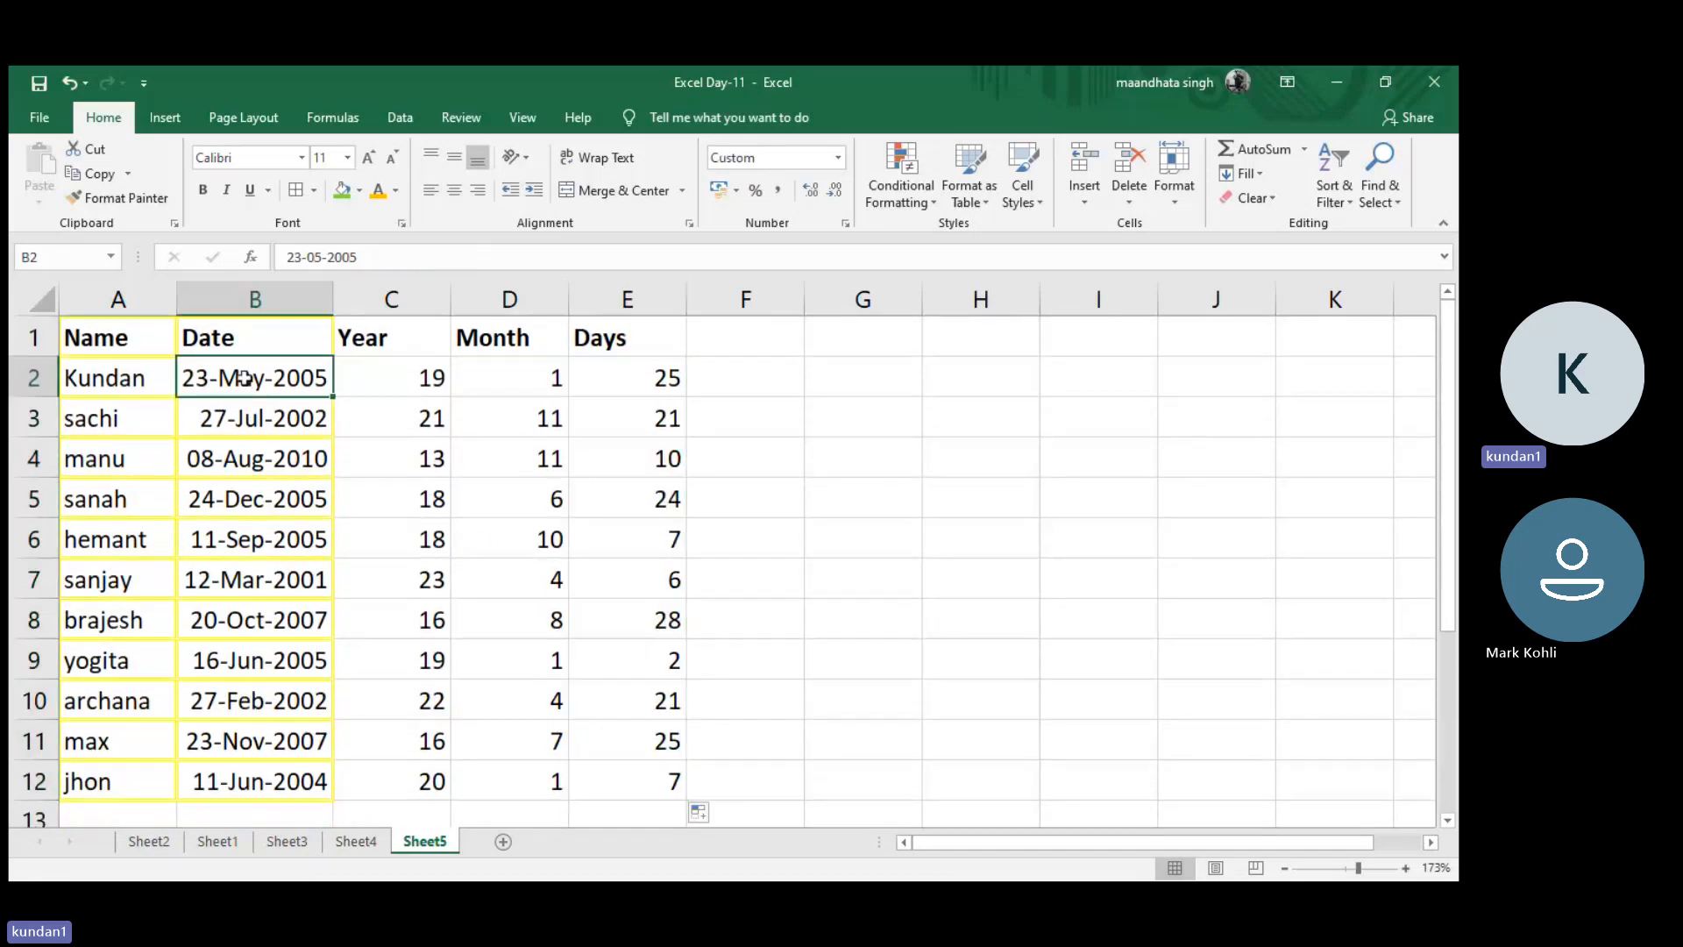
click(366, 257)
key(BackSpace)
key(BackSpace)
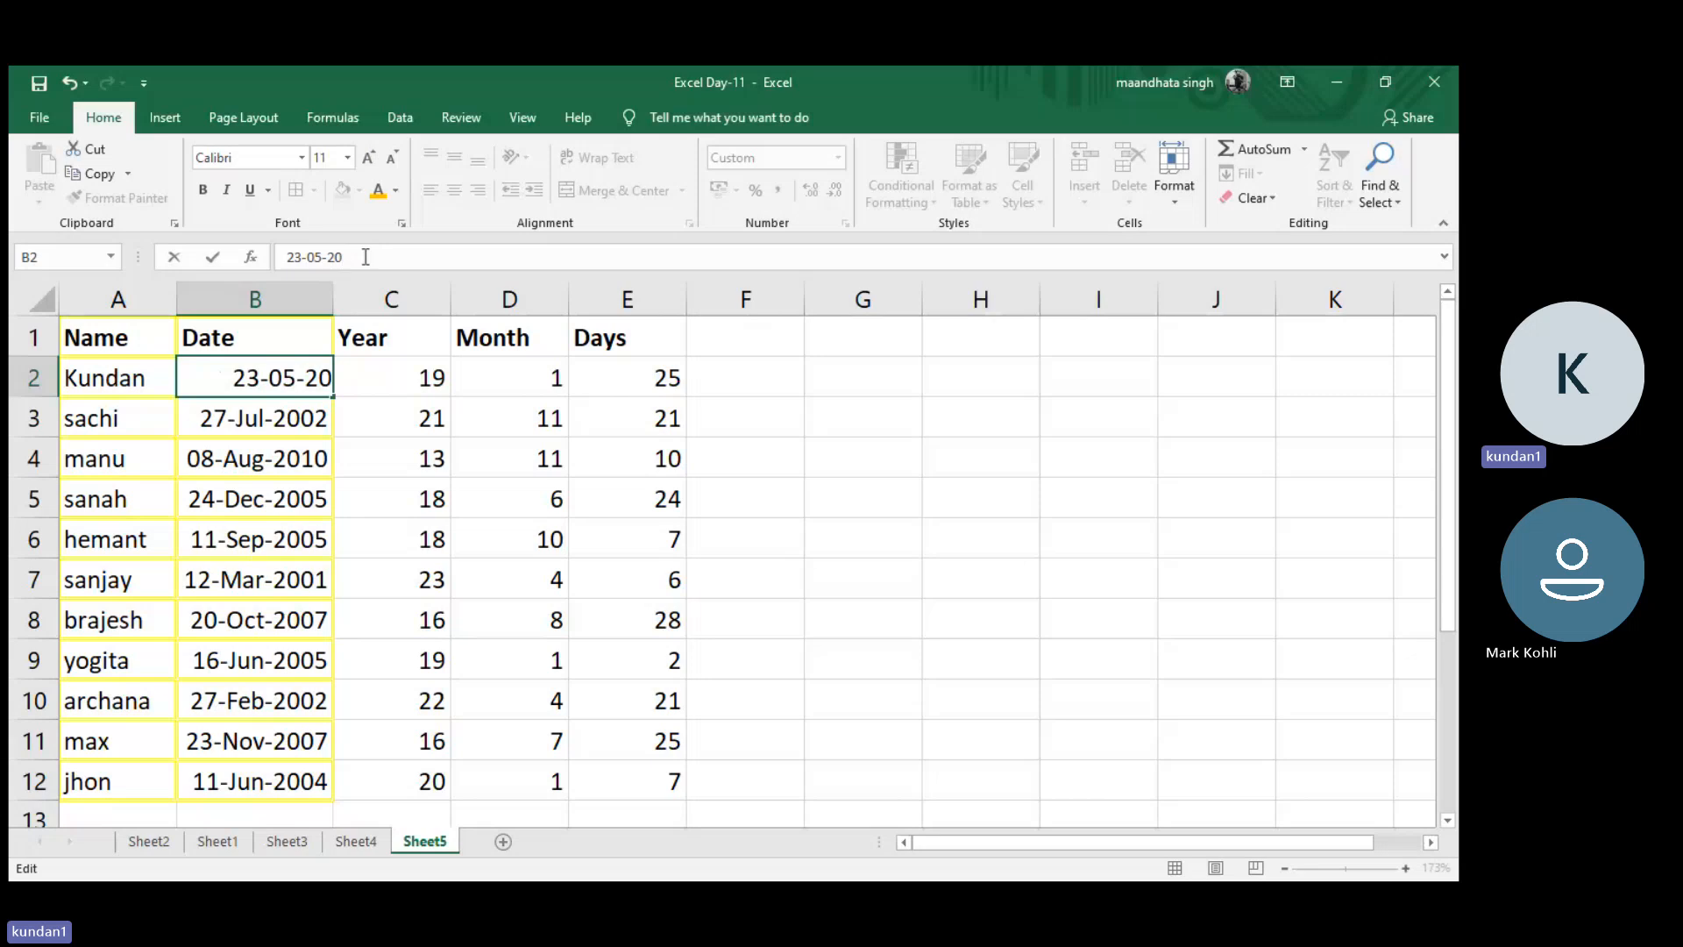
text(24)
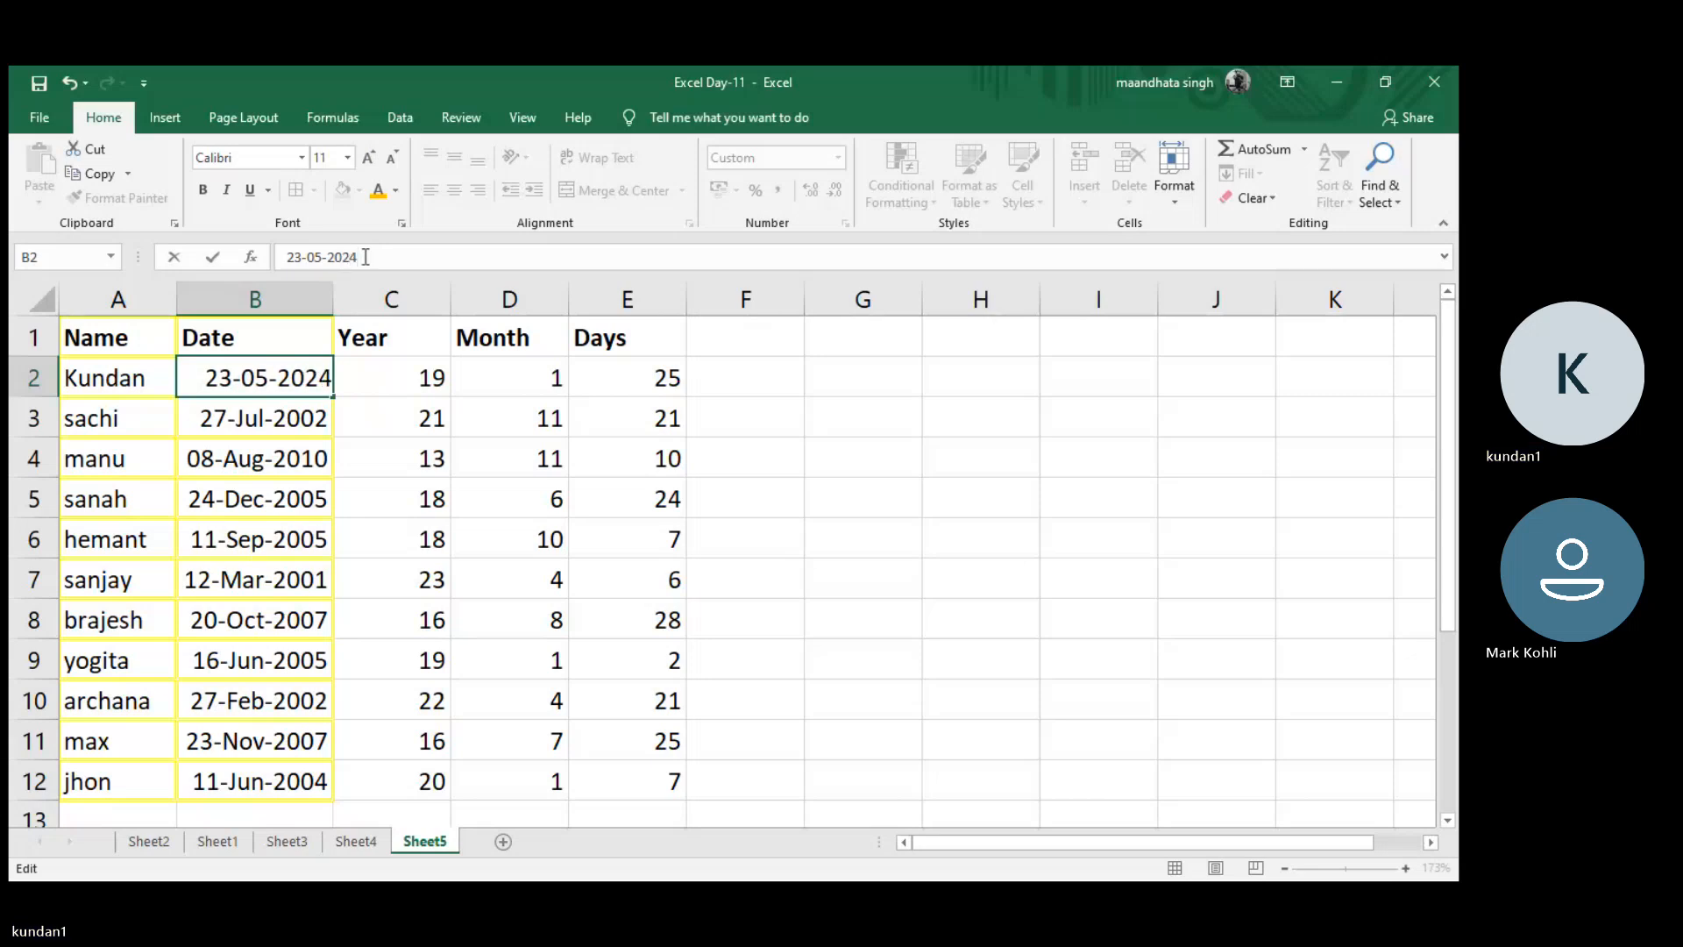
key(Return)
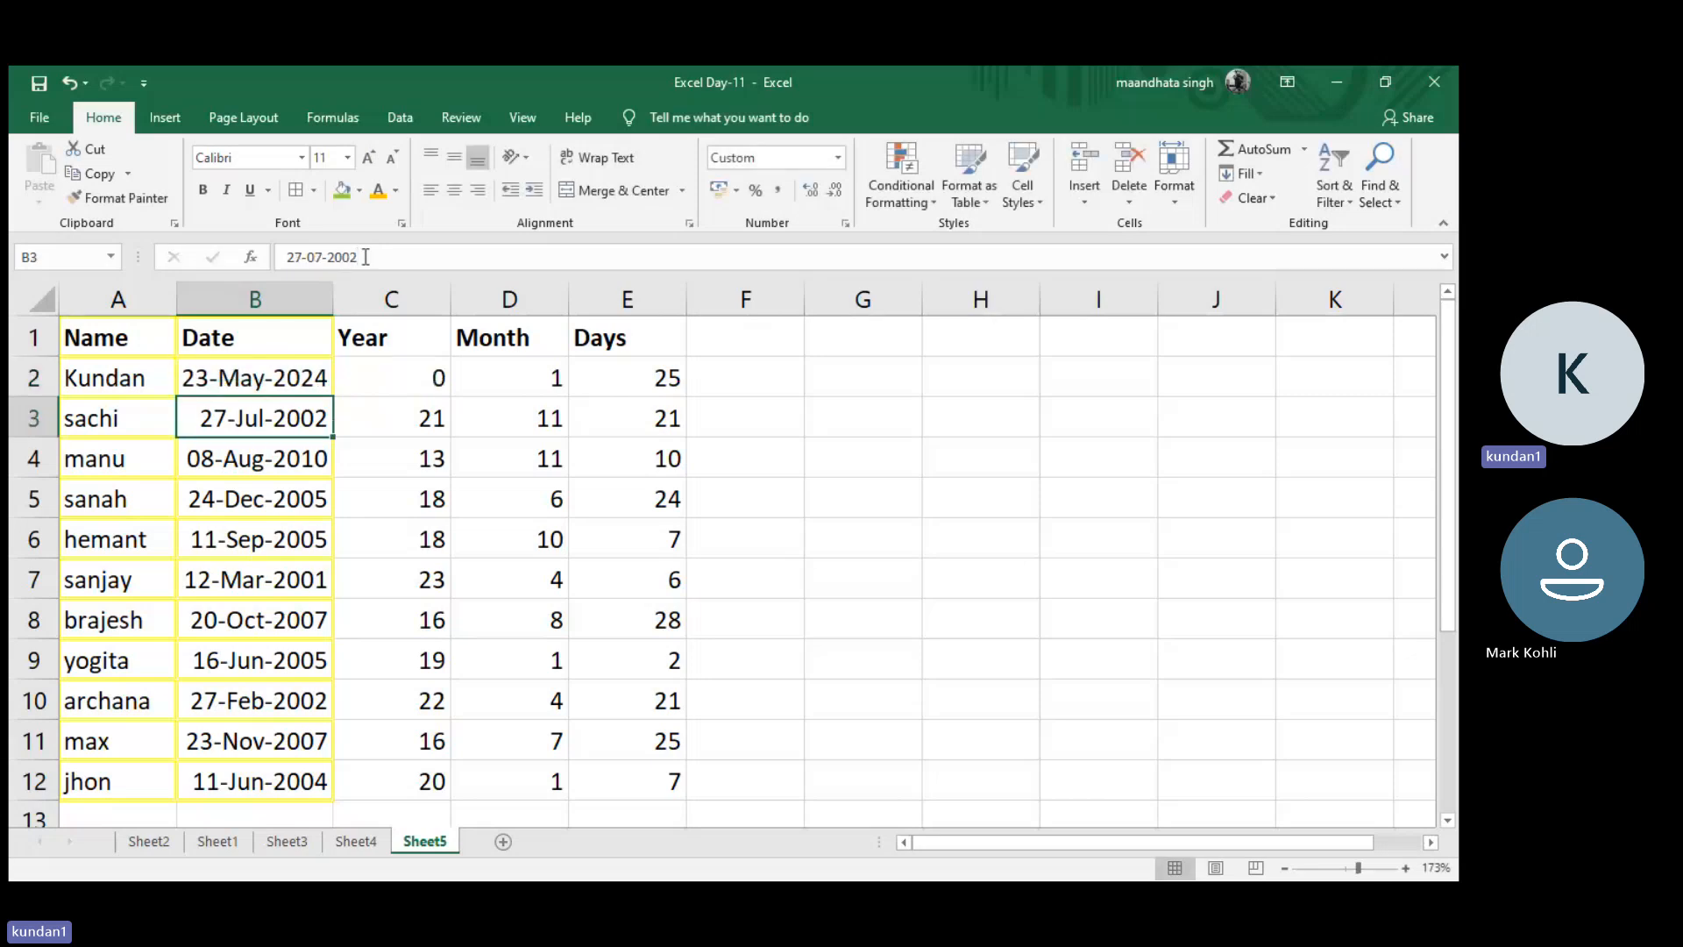
click(417, 373)
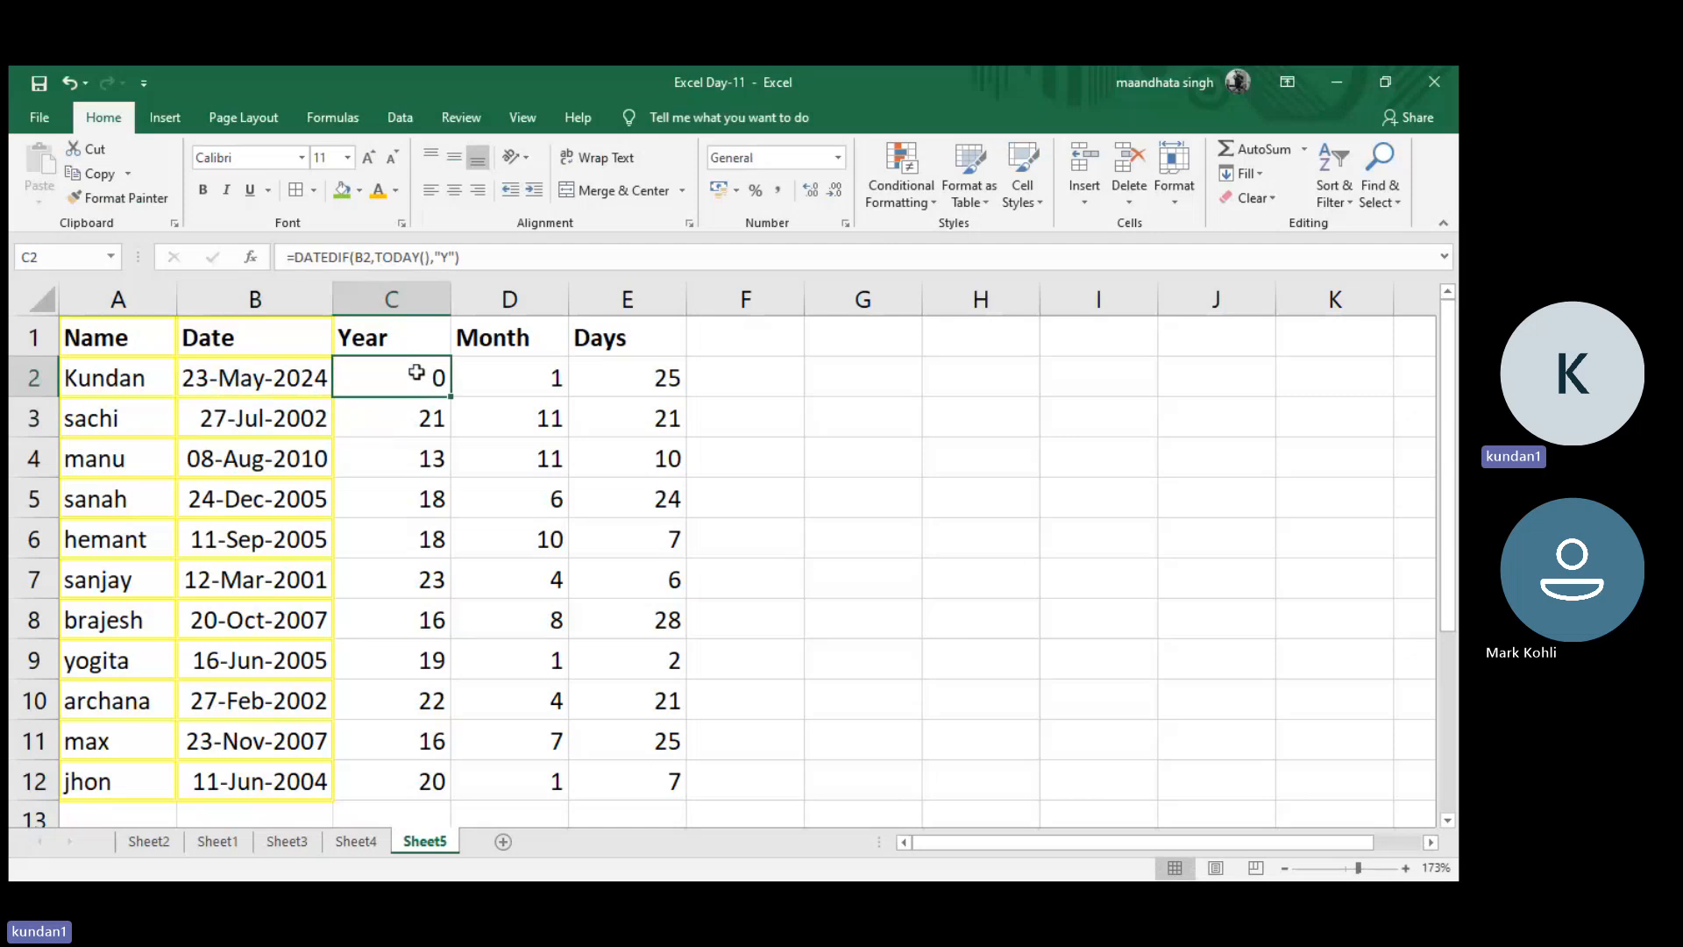
click(518, 379)
click(621, 380)
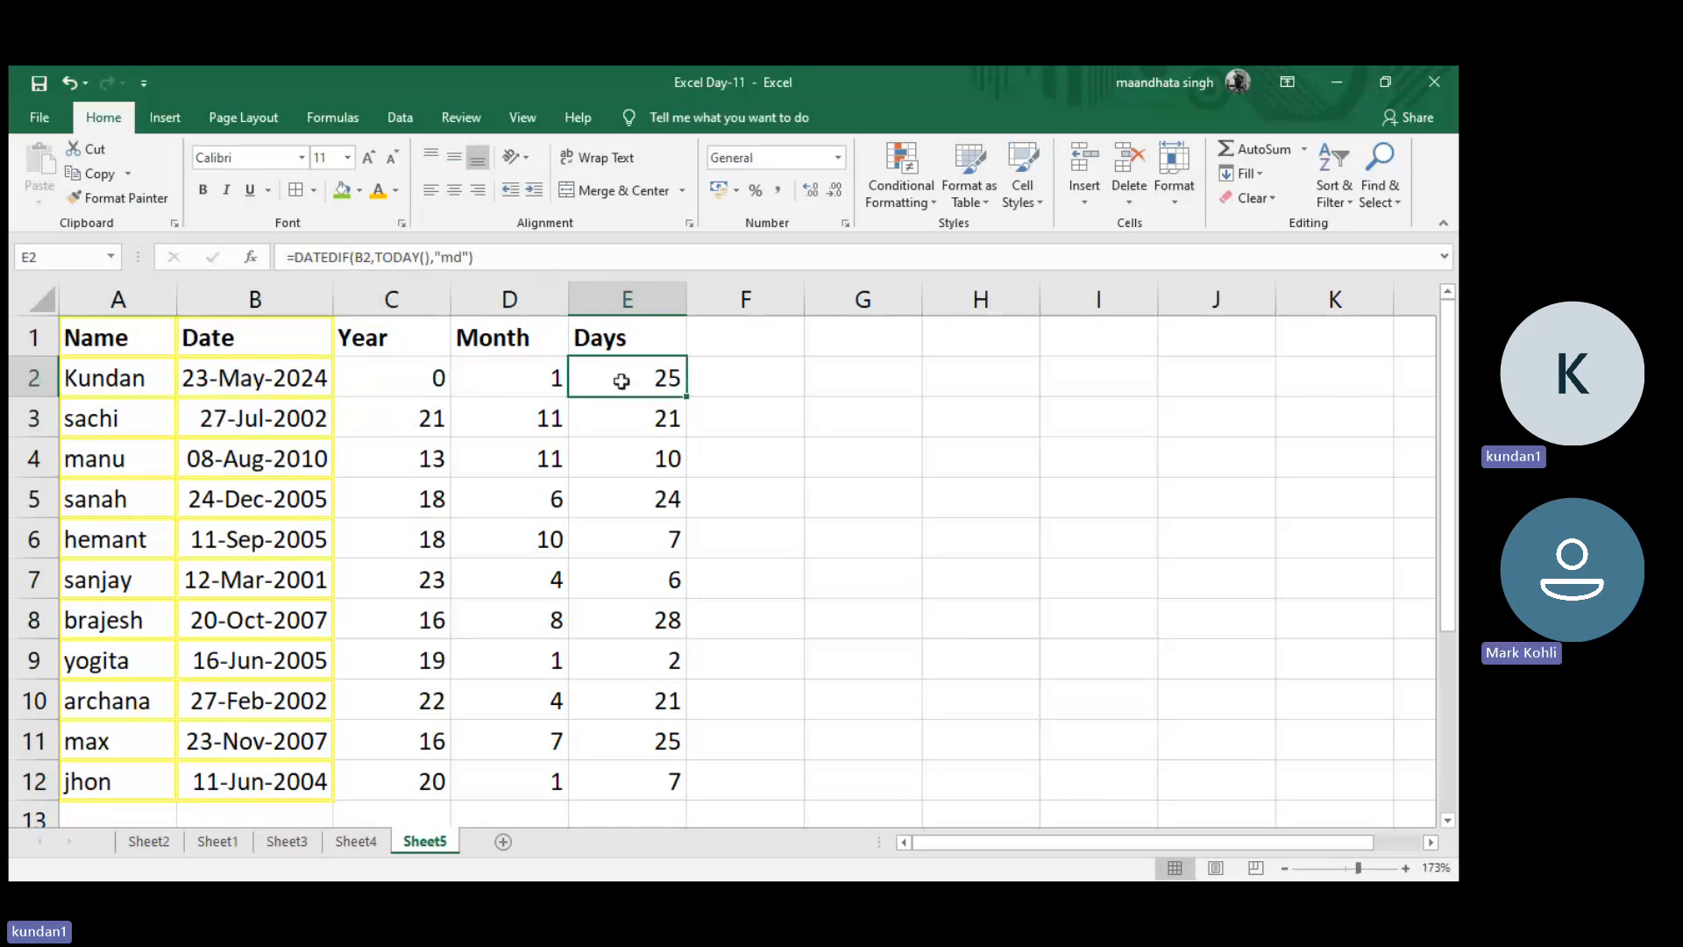
click(746, 386)
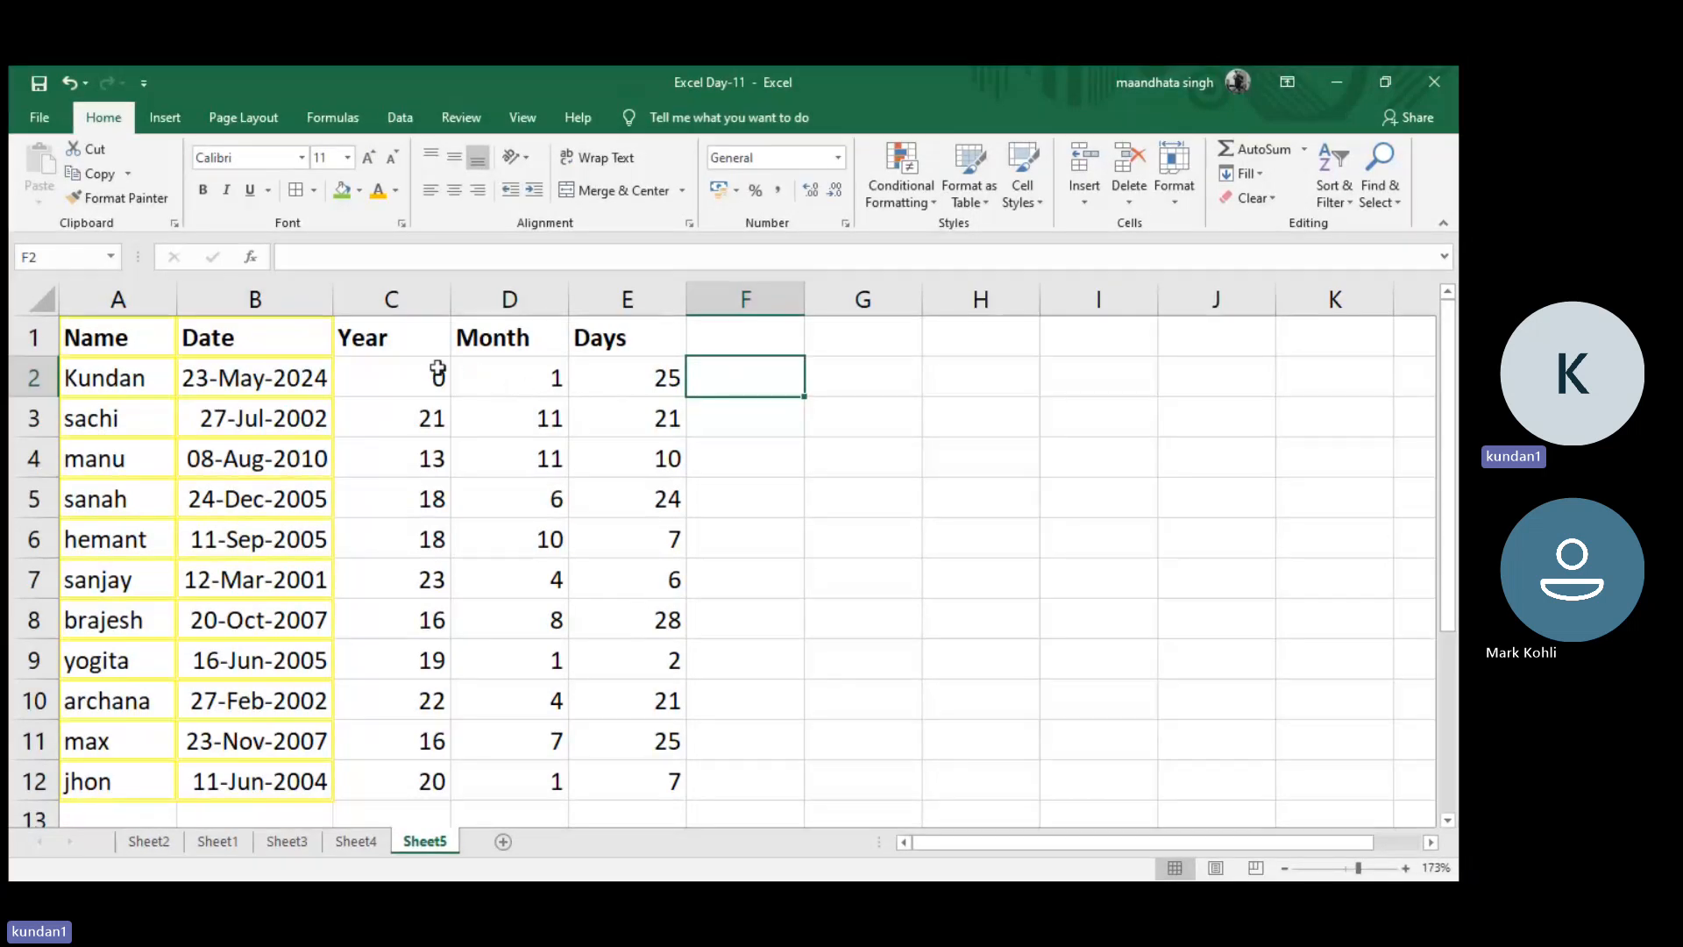
- Apply black double-line borders to all cells of the Year, Month and Days columns, from C1 to E13
drag(396, 340, 613, 764)
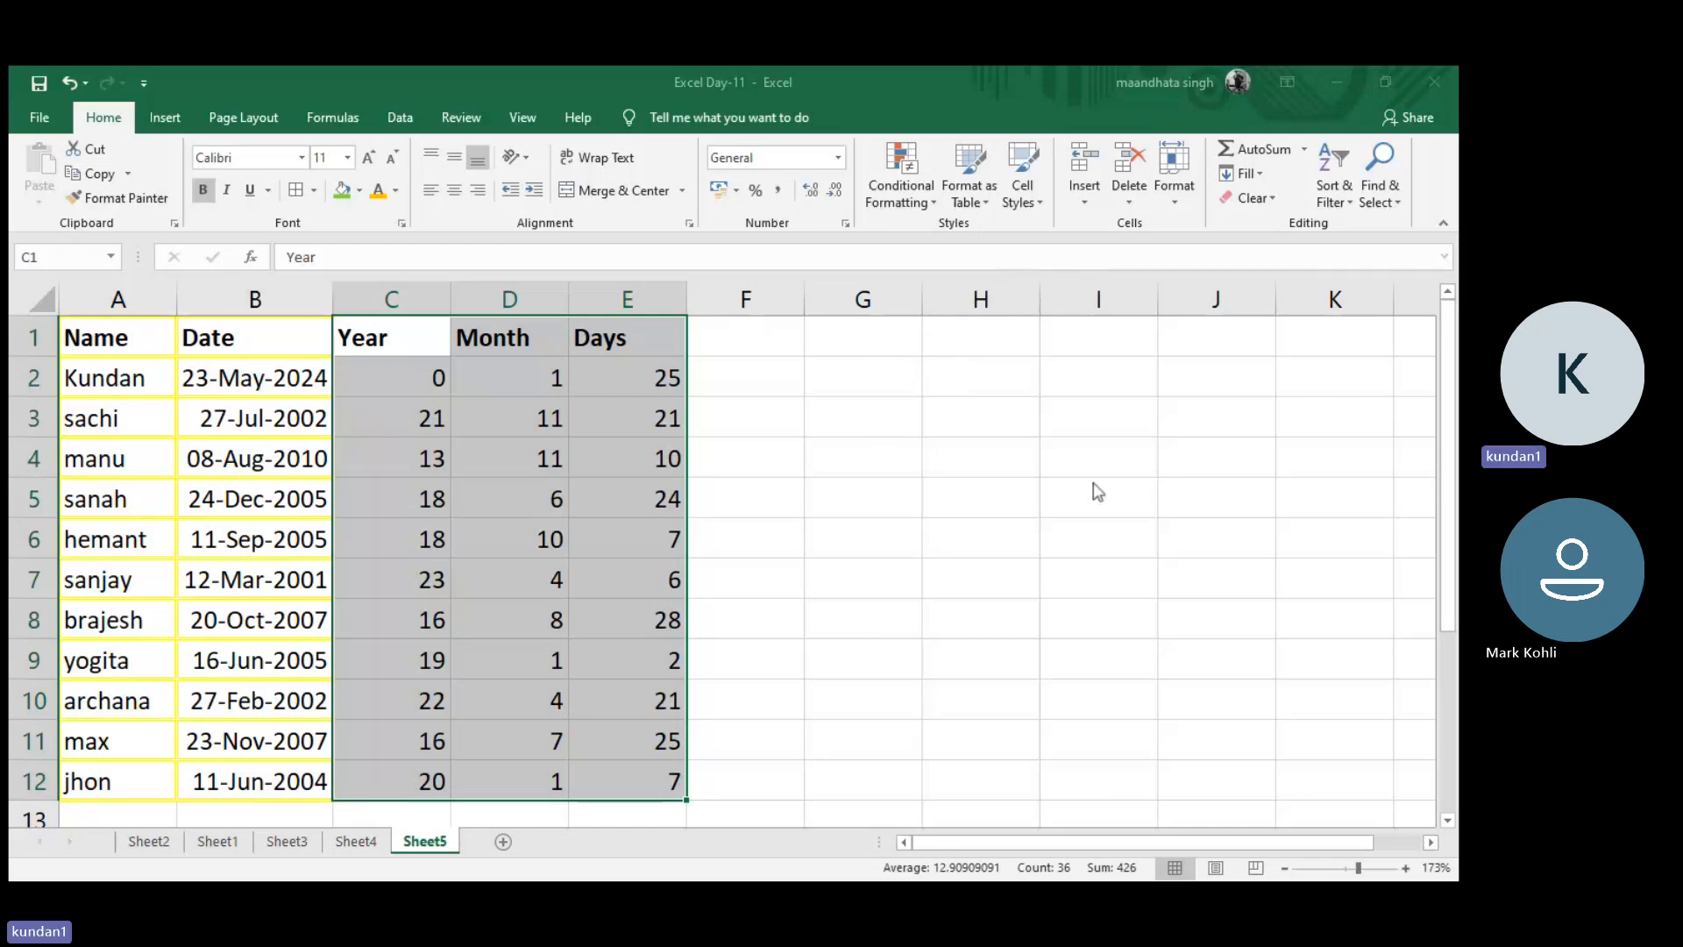
click(482, 425)
drag(432, 350, 610, 813)
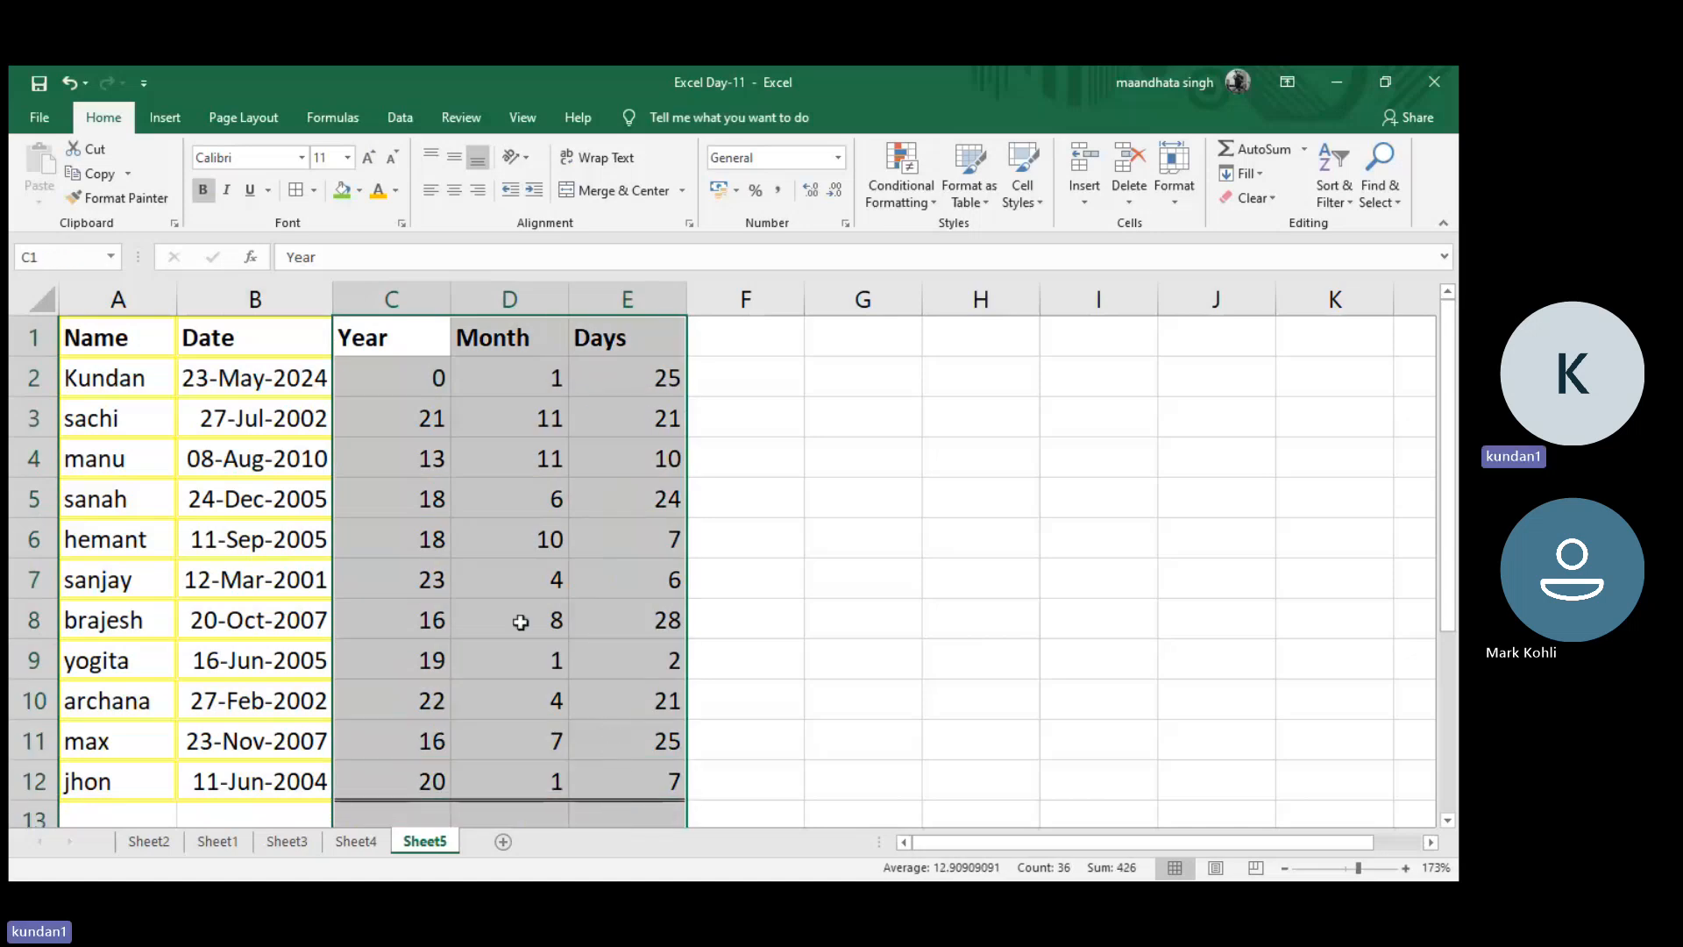
click(297, 191)
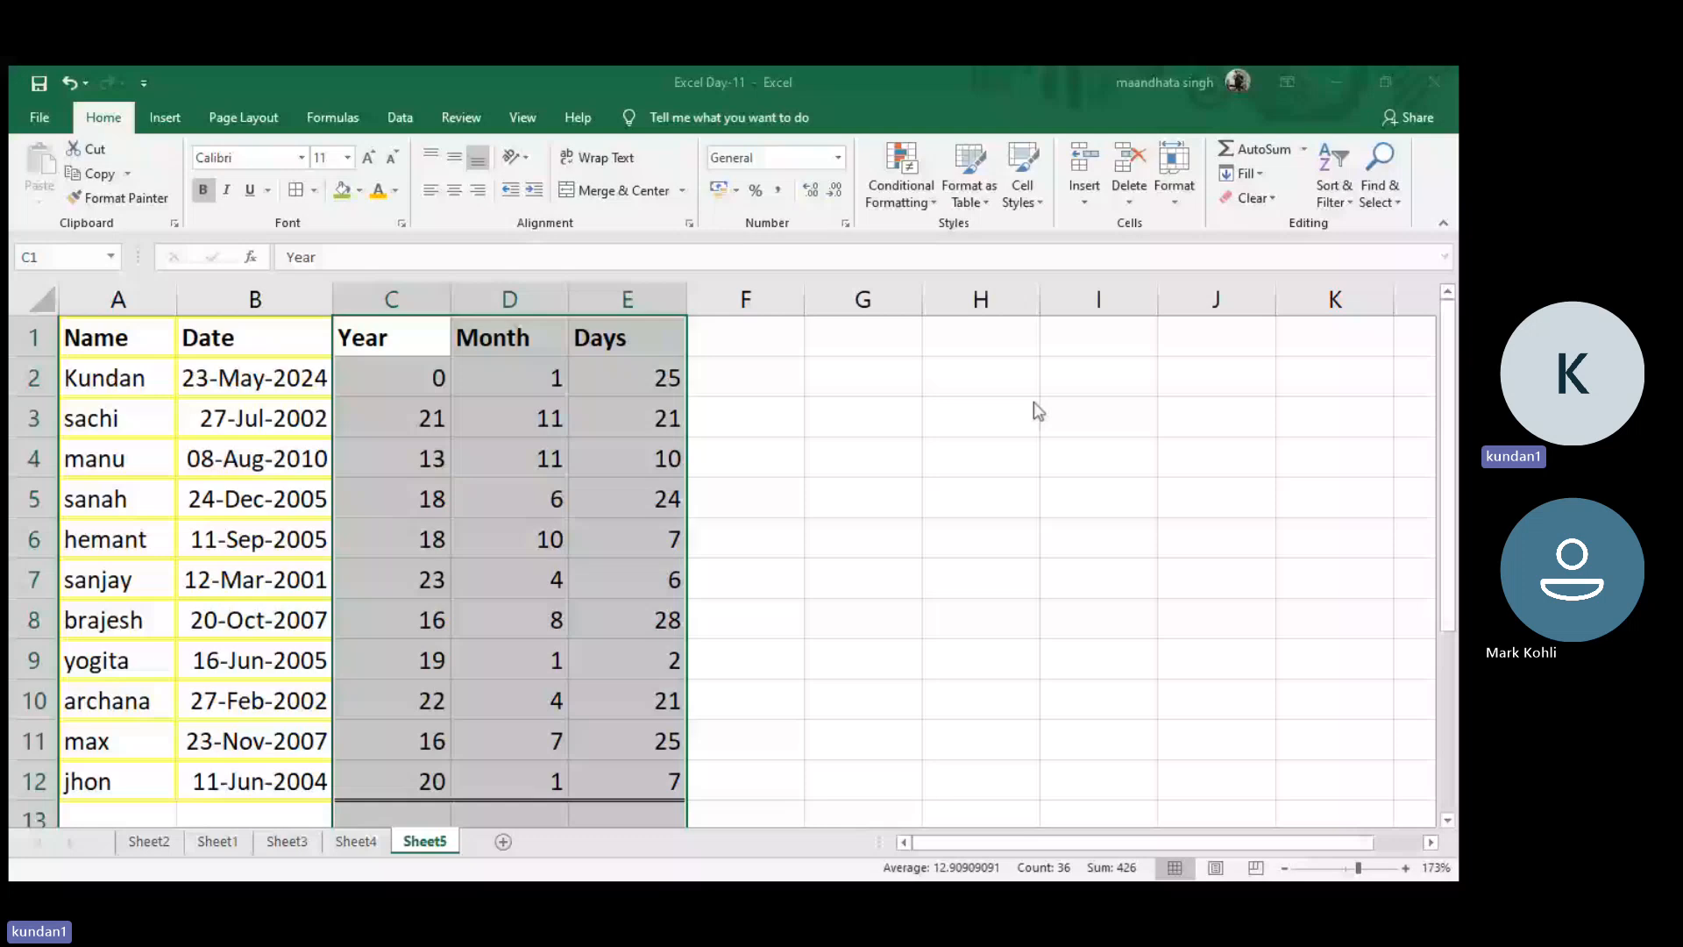
click(745, 497)
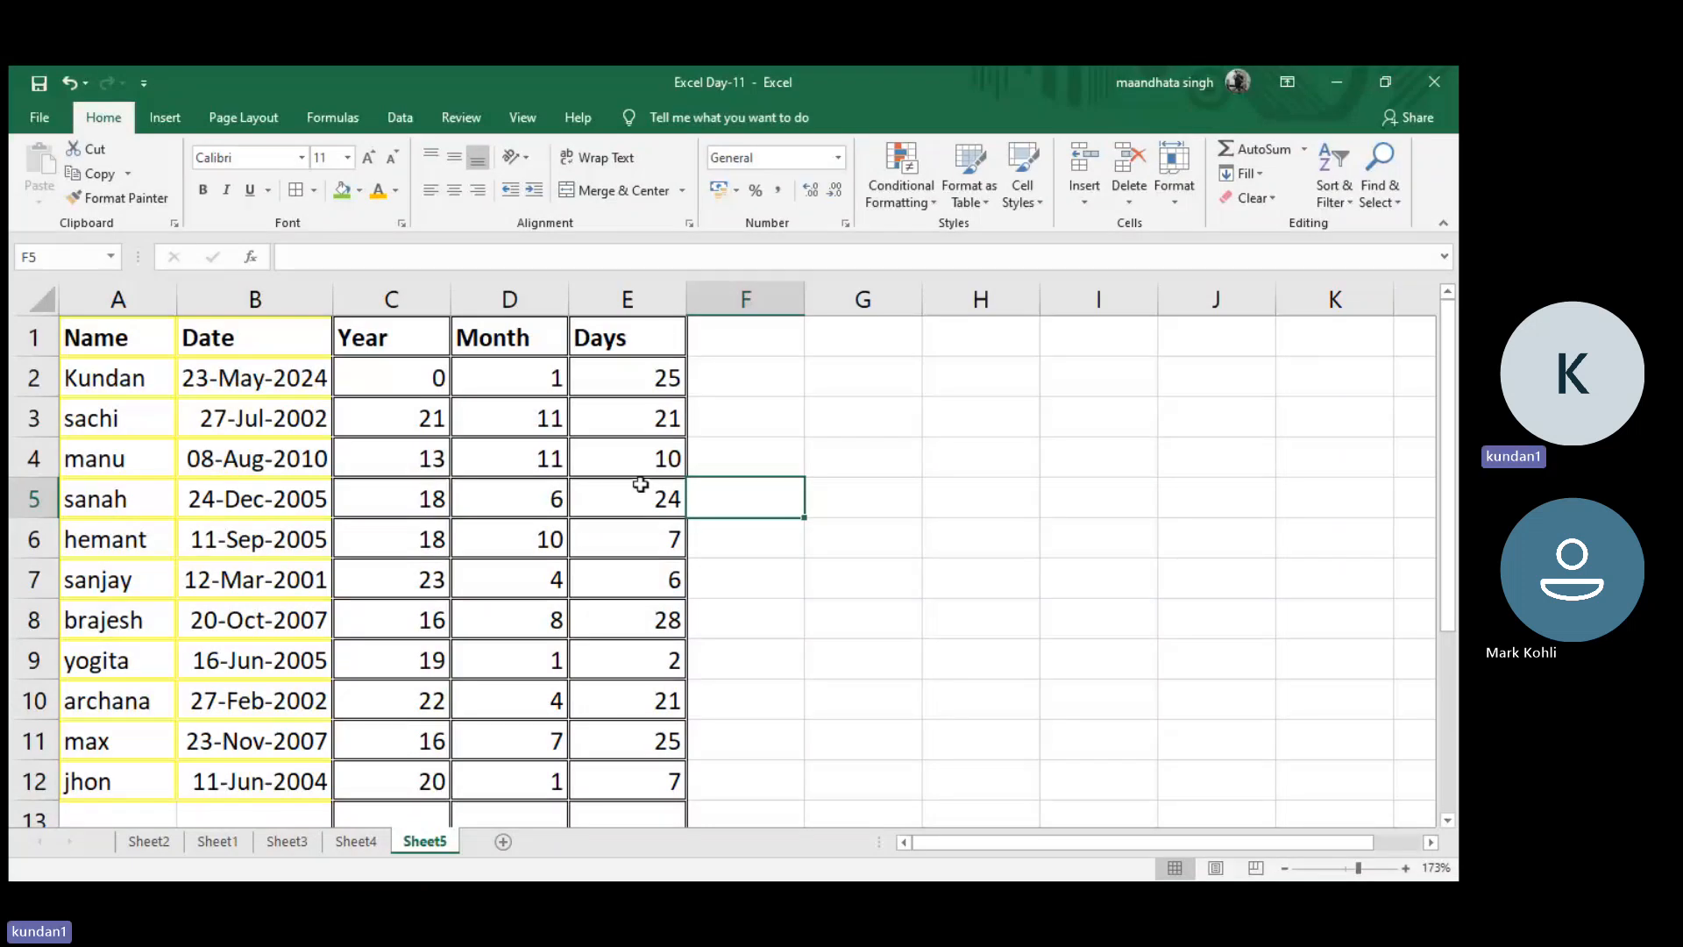
scroll(458, 601, down, 1)
scroll(412, 775, up, 1)
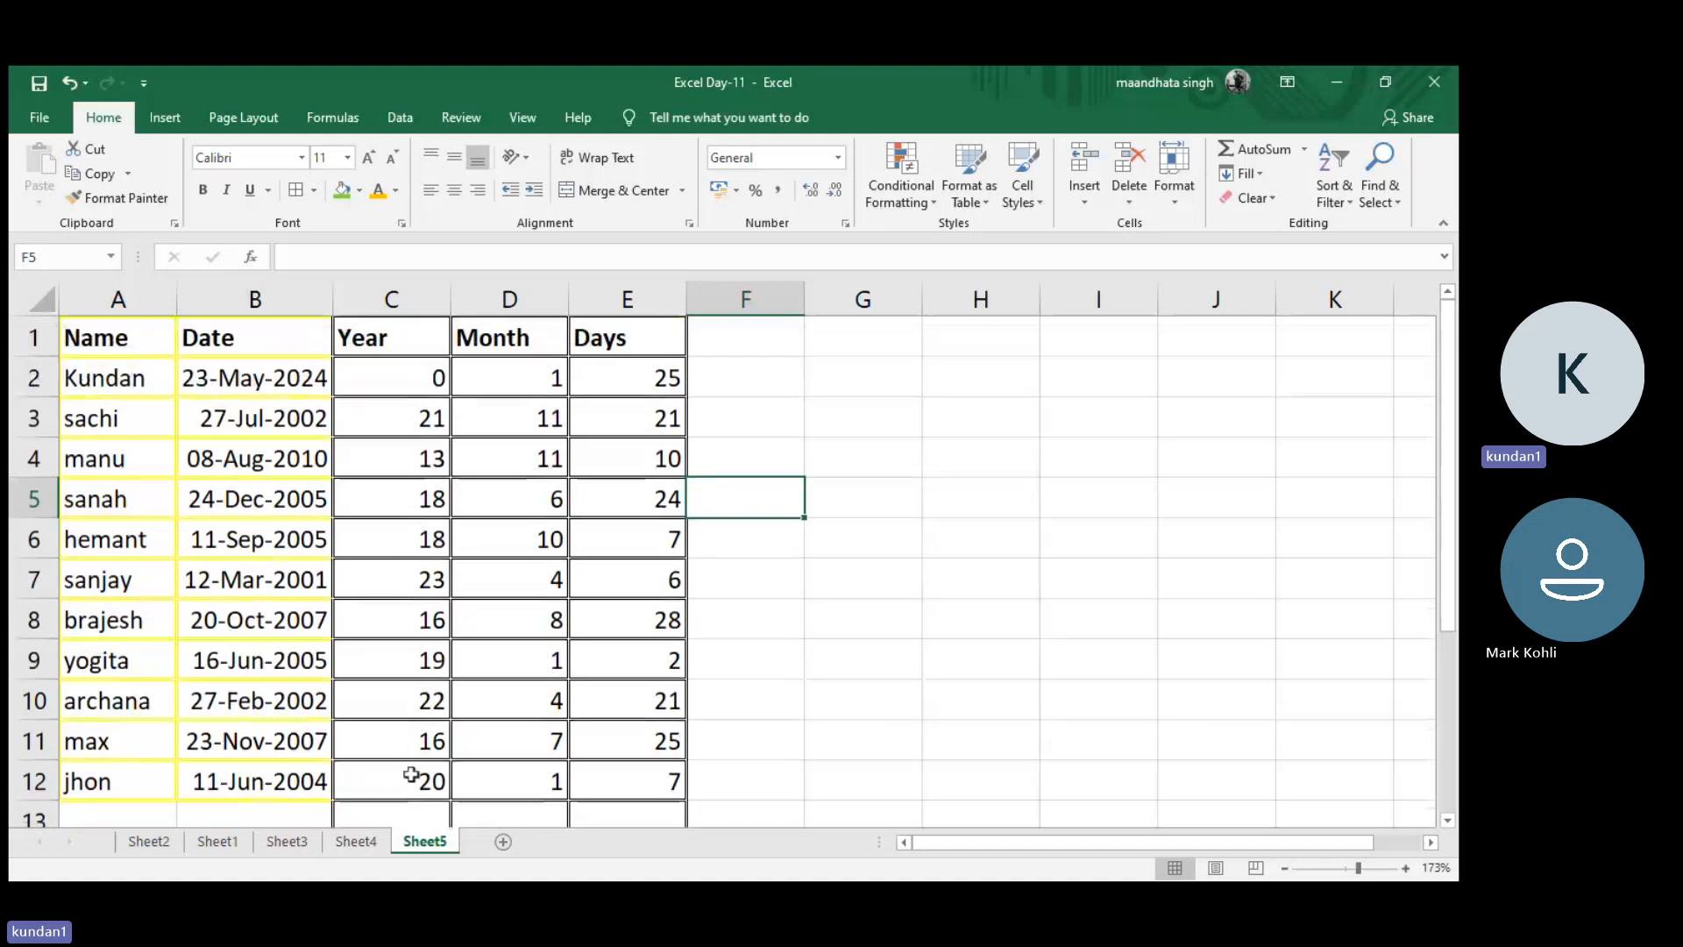
- Add the entry "datedif" in A4 of Sheet2, below the list of date calculations
click(156, 842)
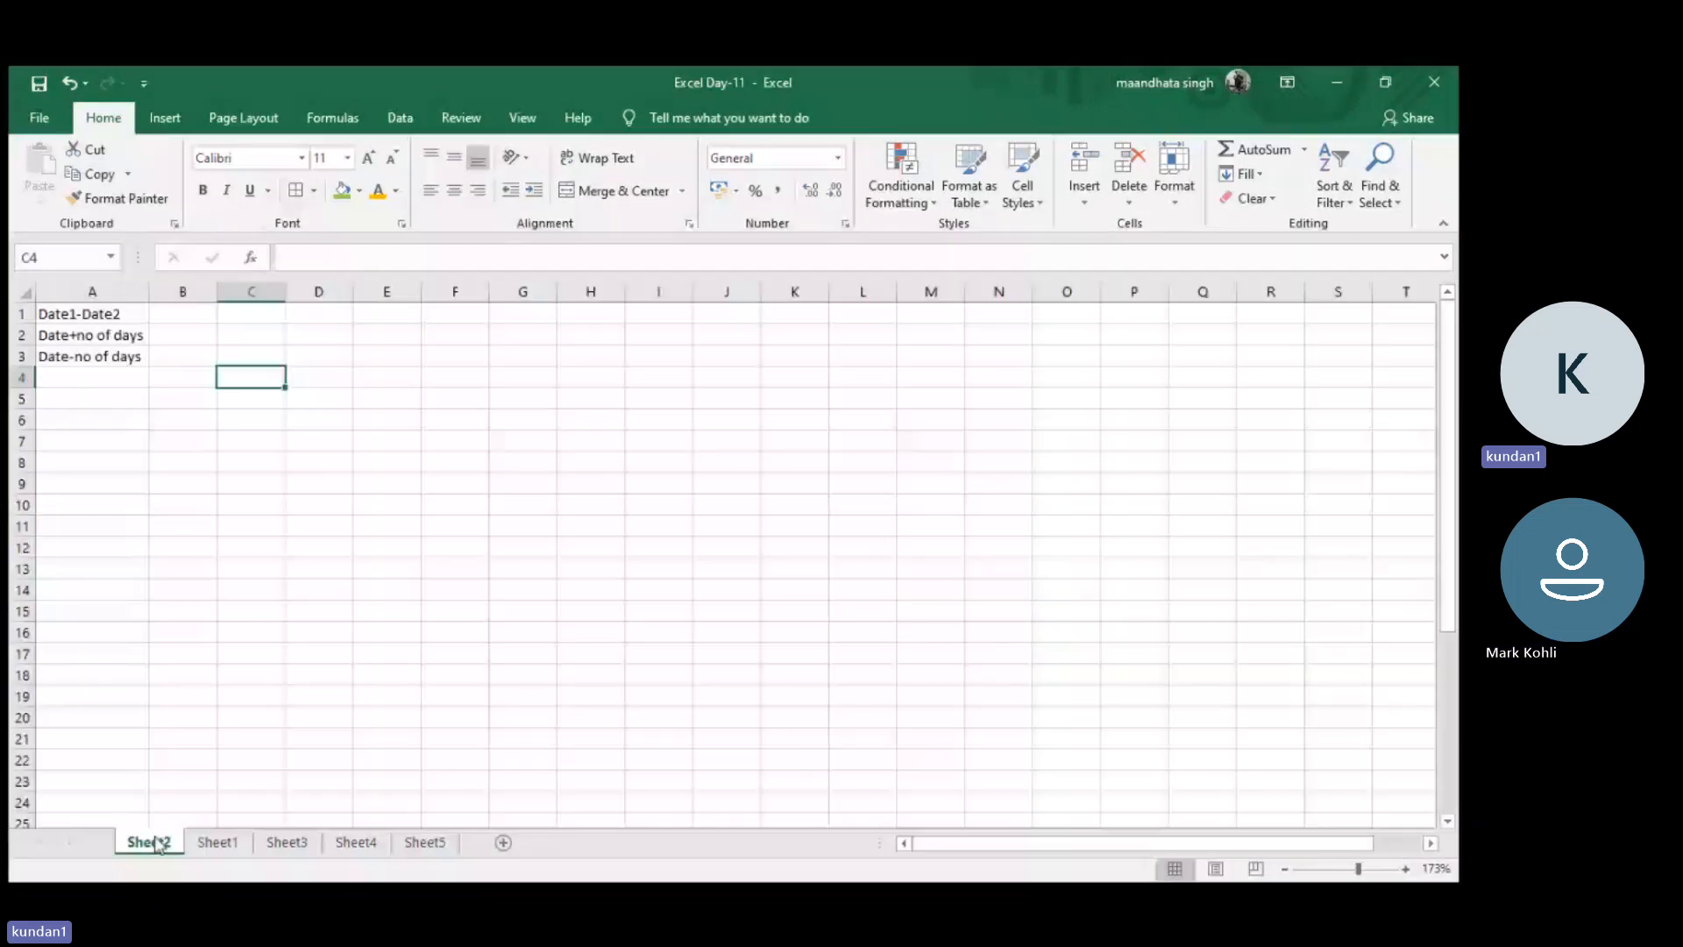
click(114, 376)
text(dated)
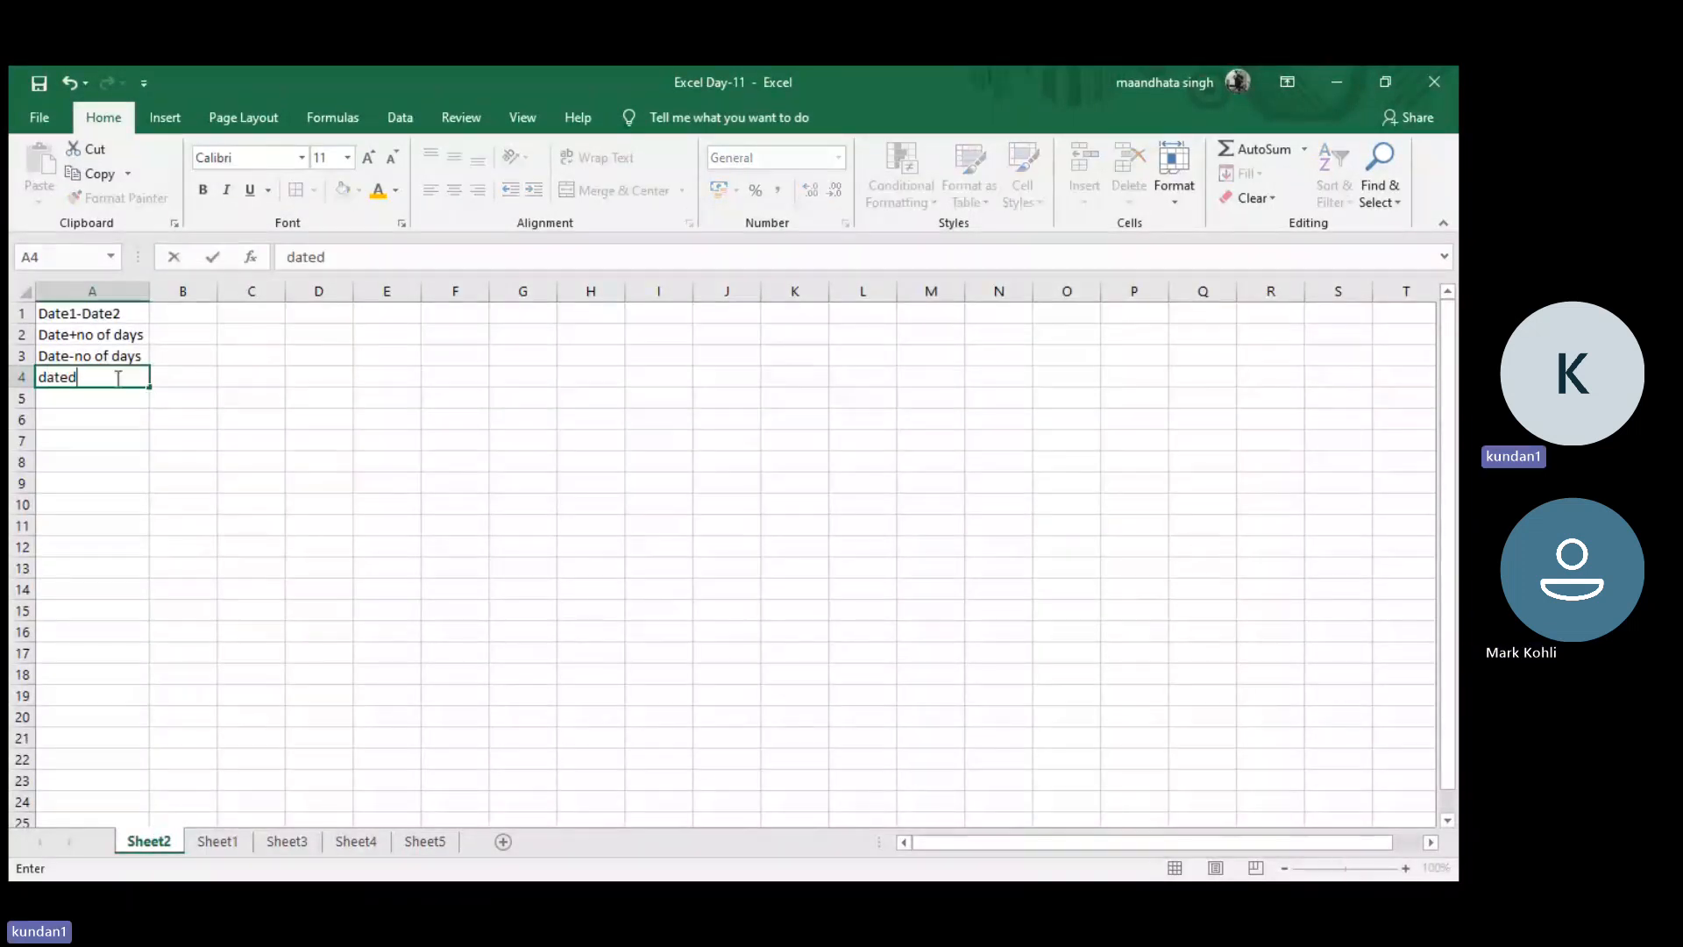
text(if)
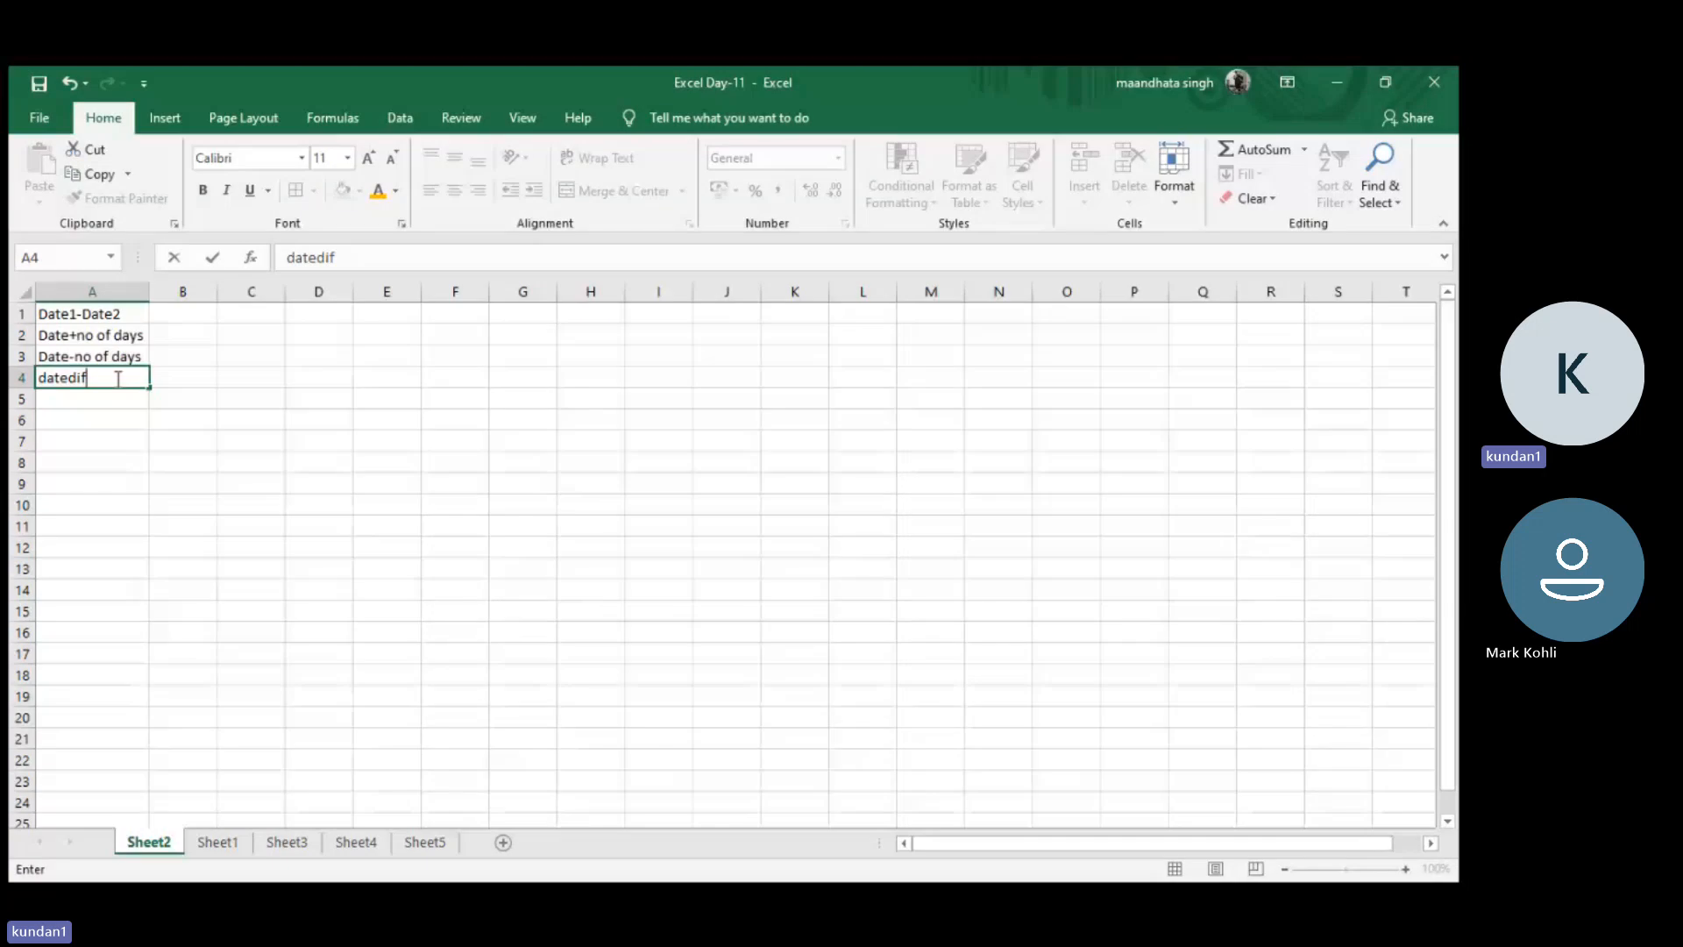
key(Return)
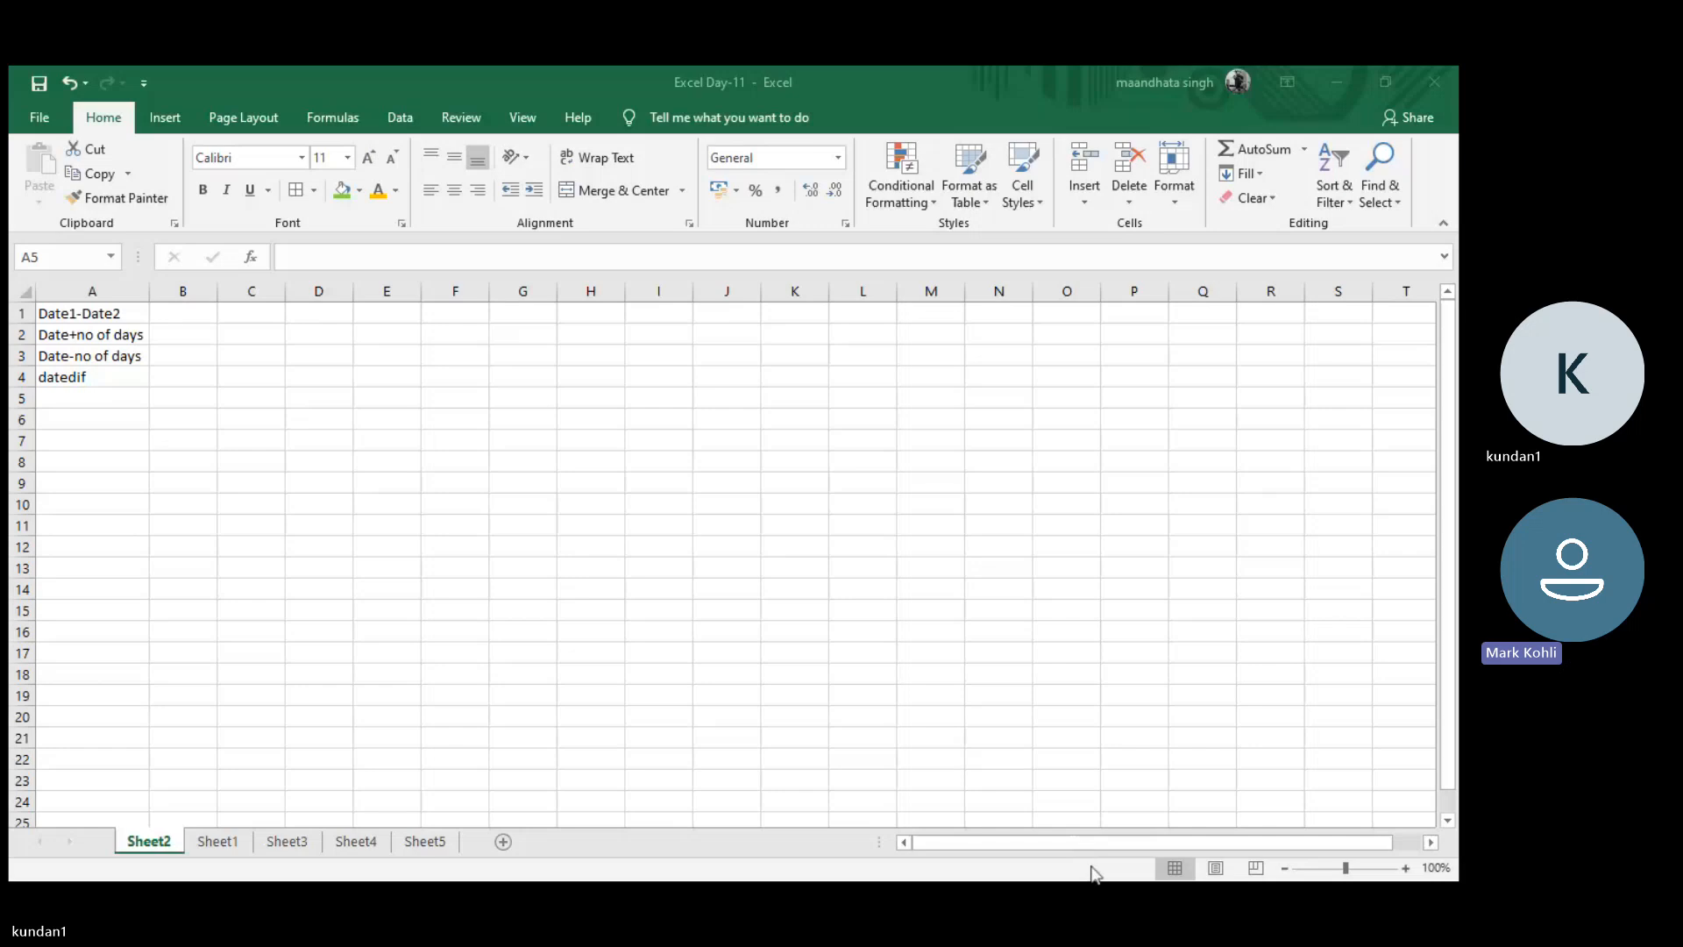
- Add a new sheet after Sheet5 and enter the function names "Exact" in A1 and "Len" in A2
key(alt+Tab)
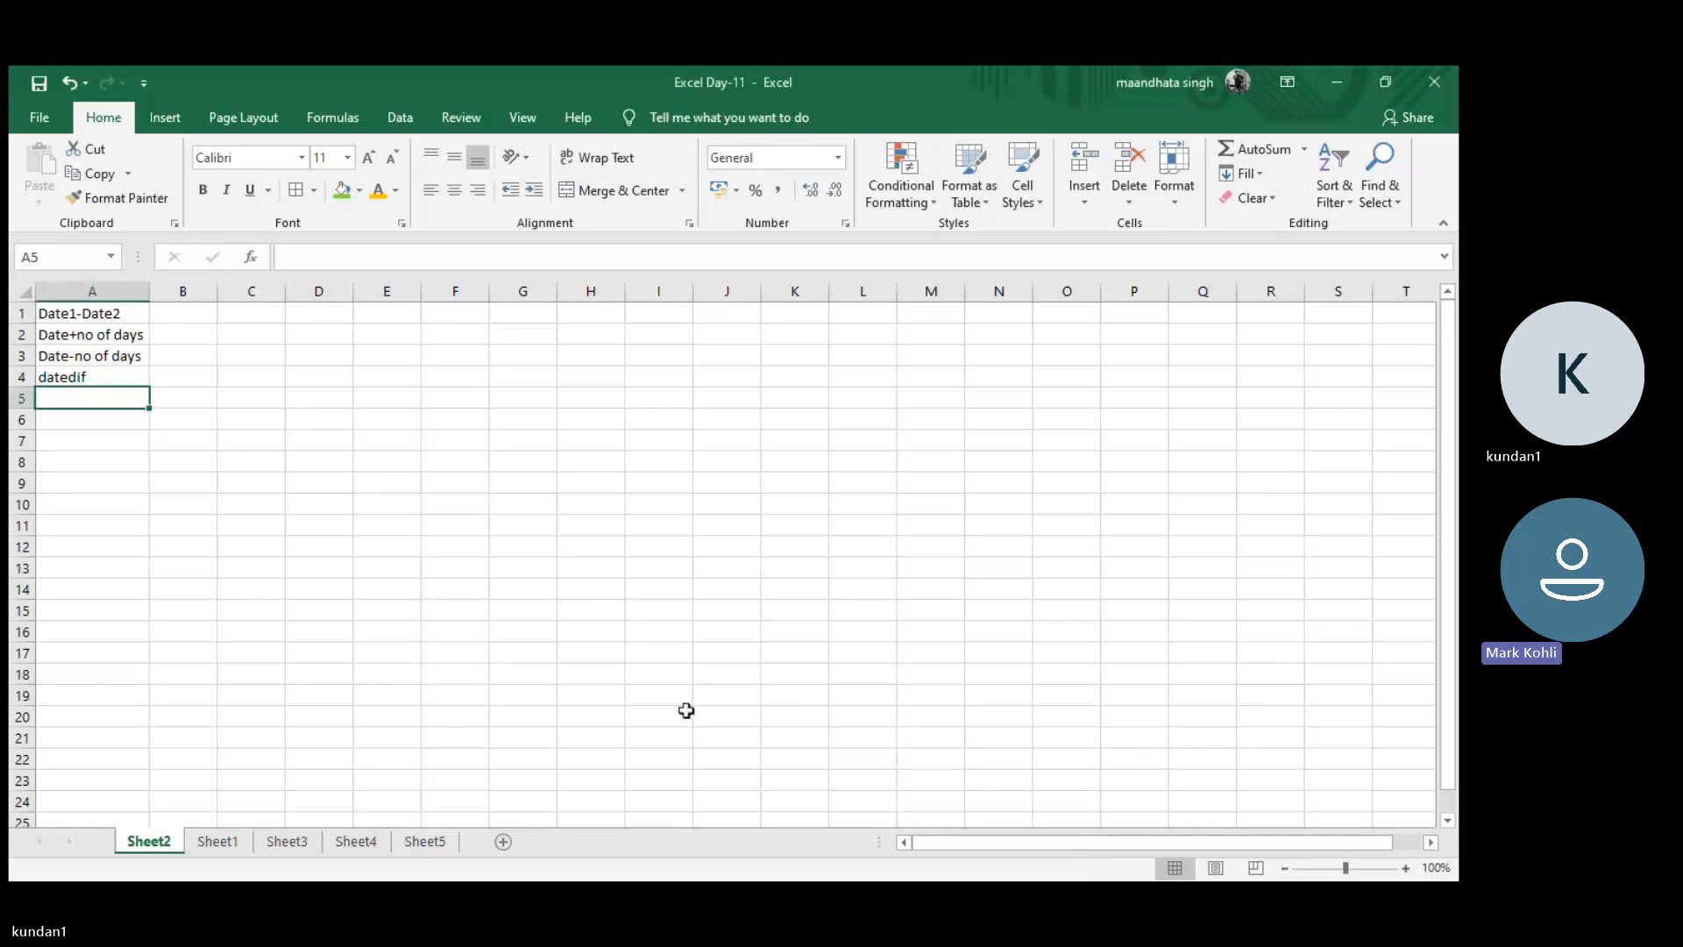
click(438, 843)
click(549, 841)
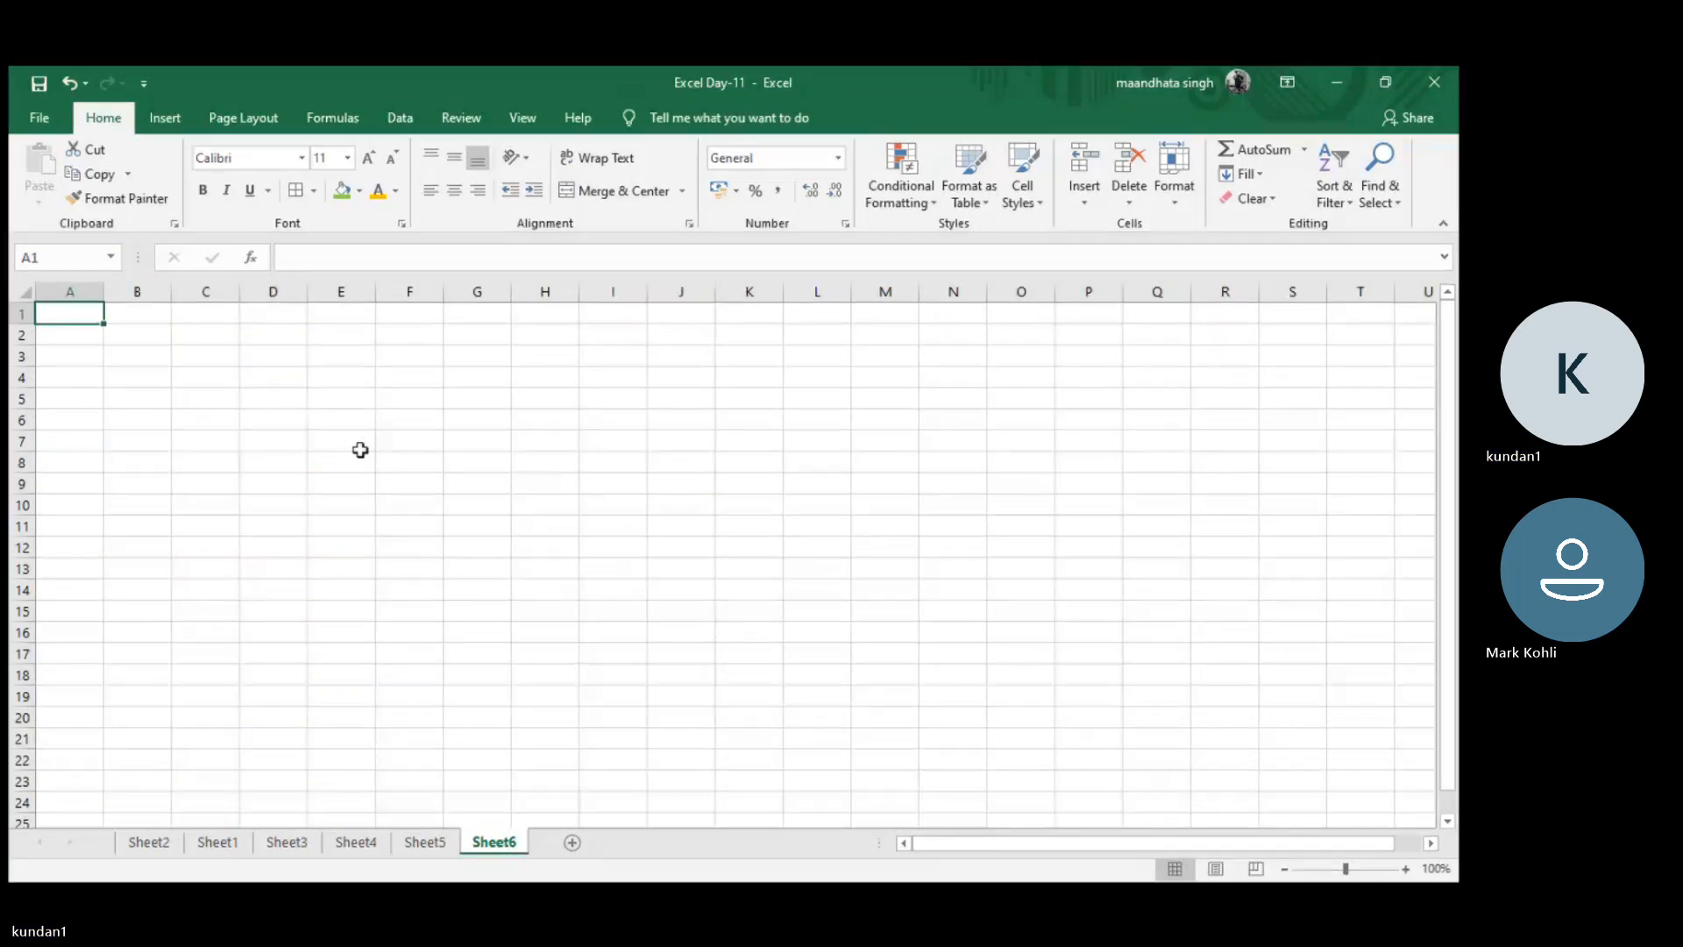
text(Exact)
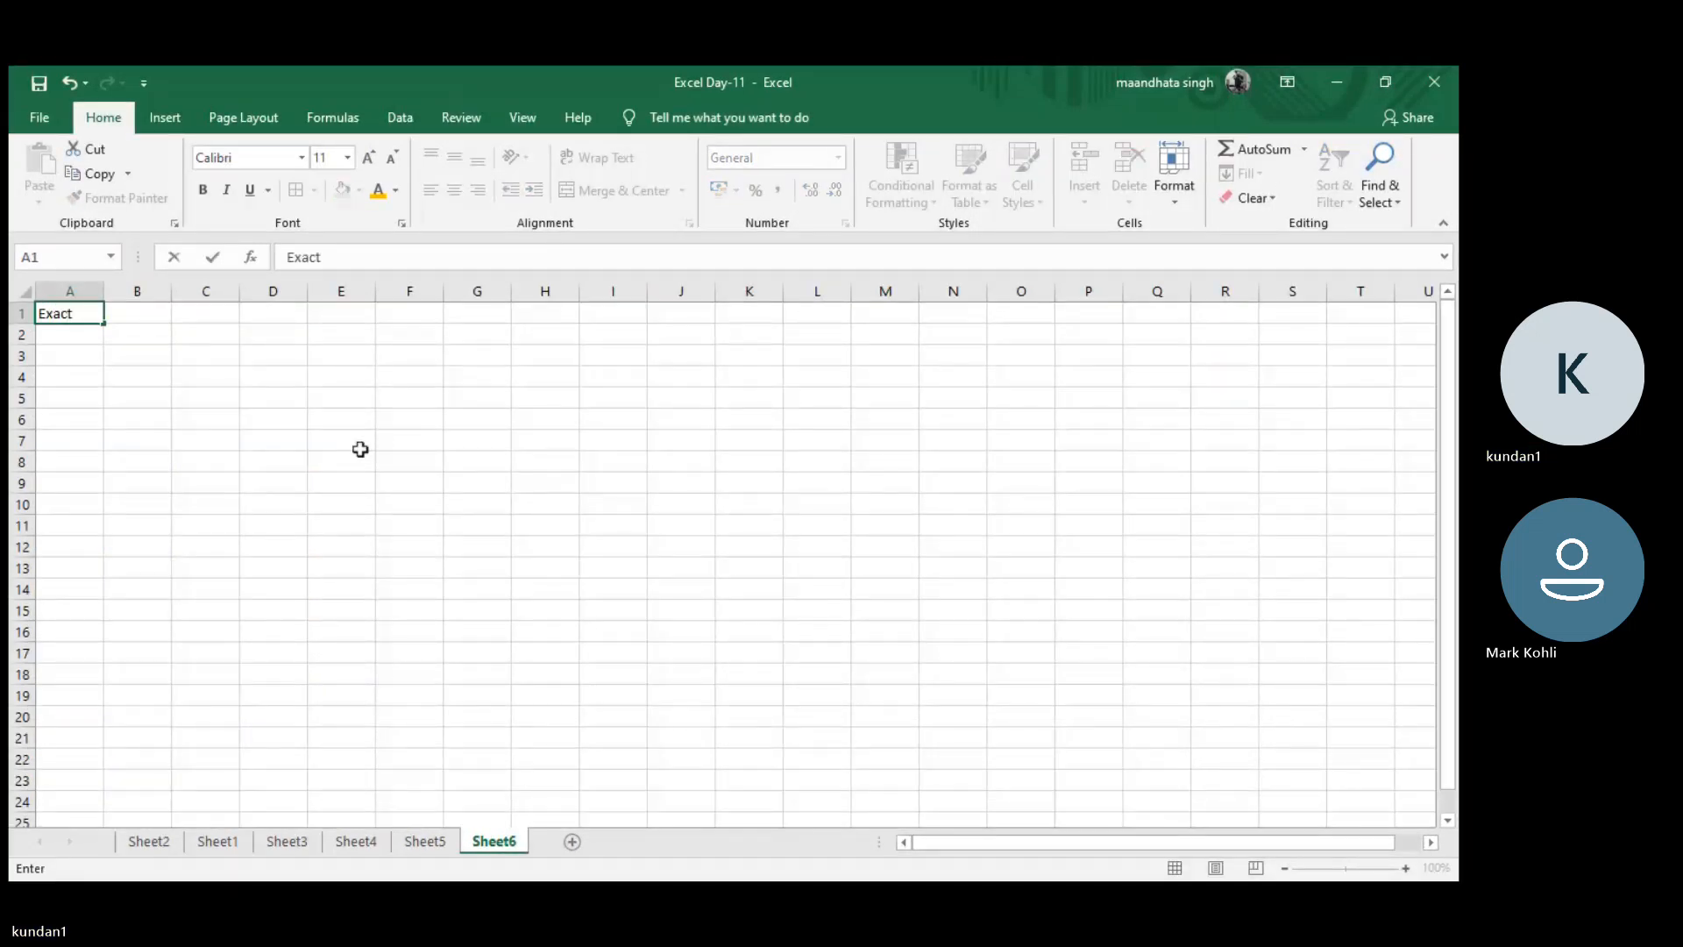
key(Return)
text(en)
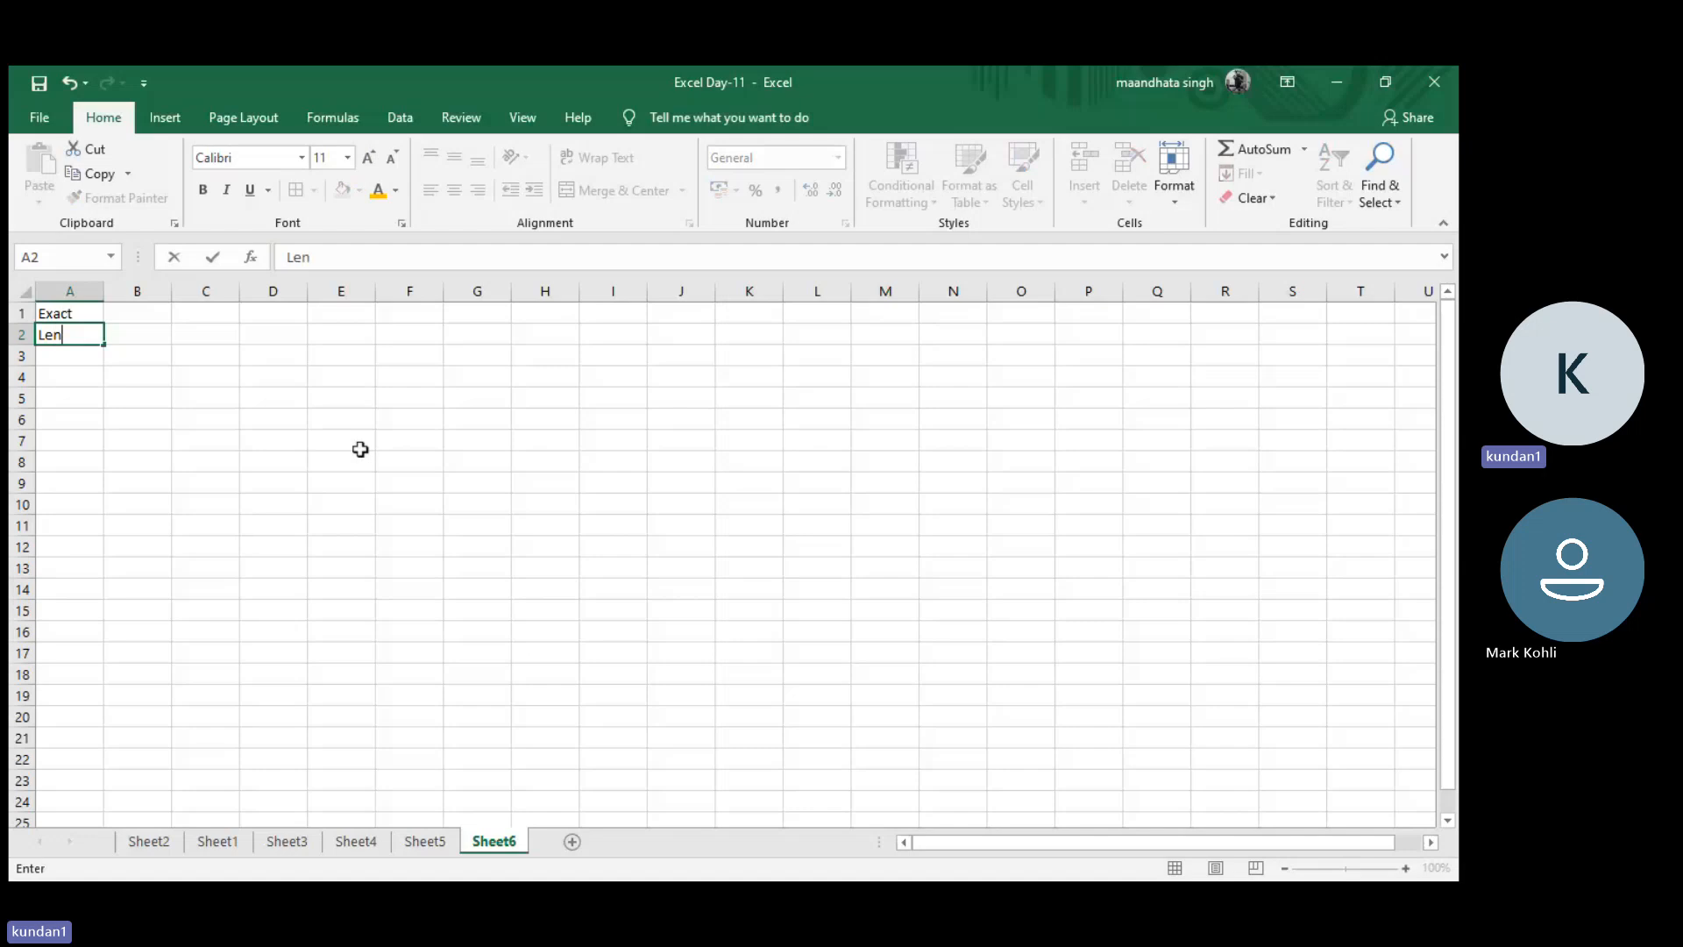
key(Return)
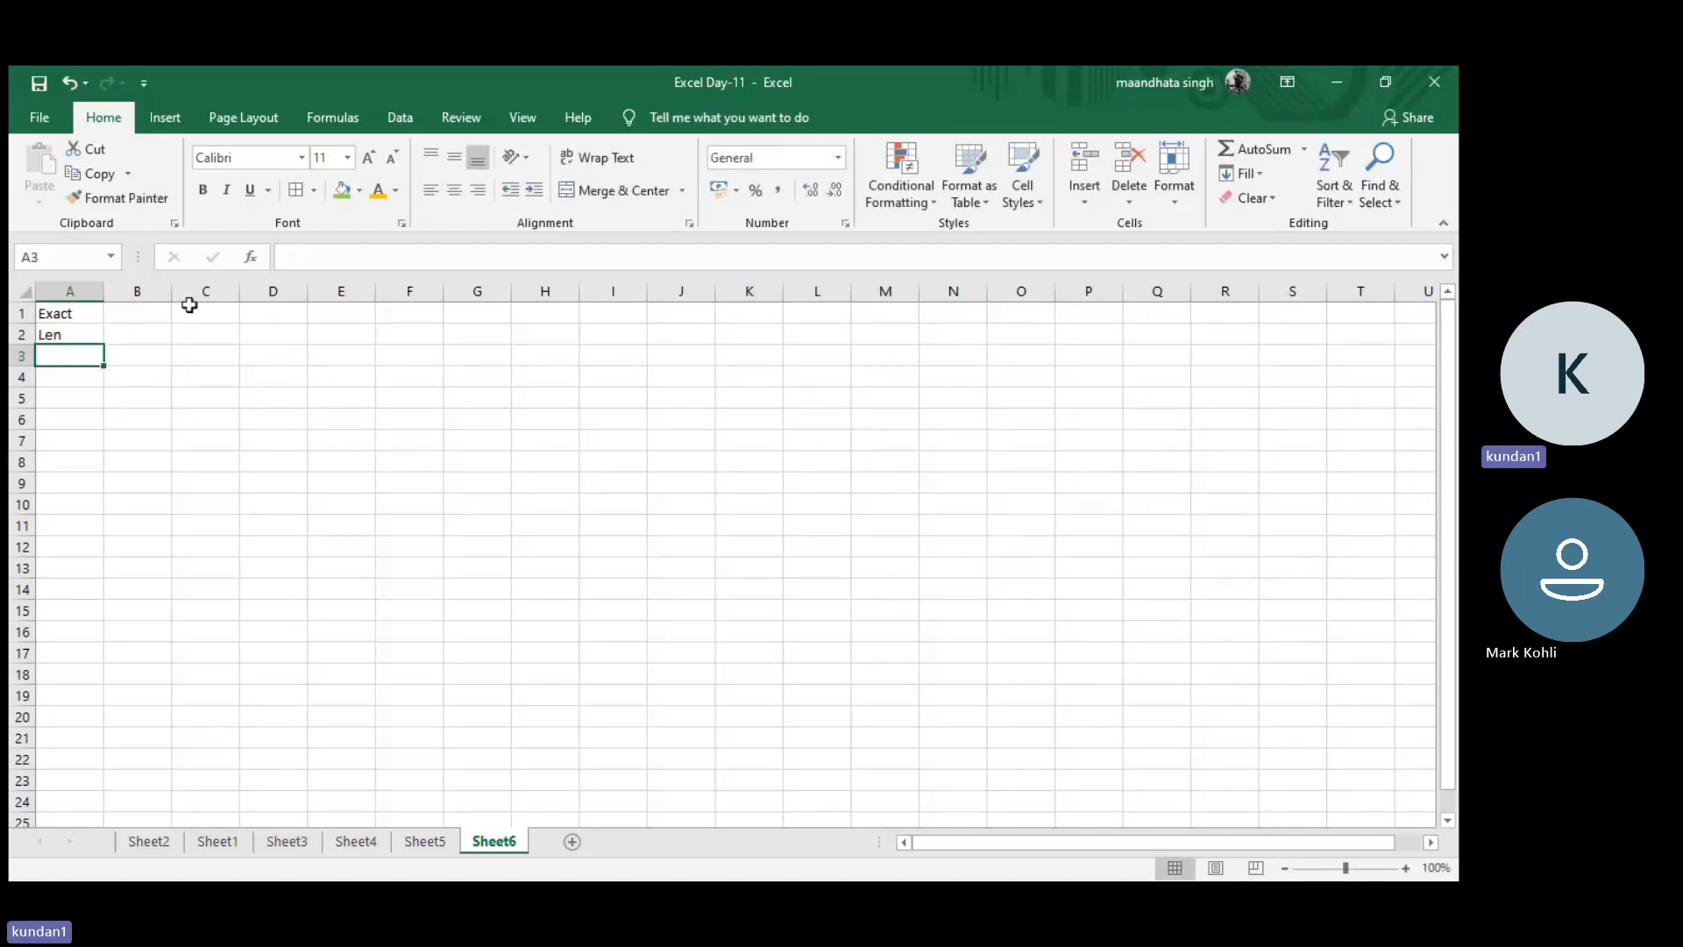
- Enter a three-letter first name with an initial capital in C2 and the same name in all lowercase in D2
click(210, 338)
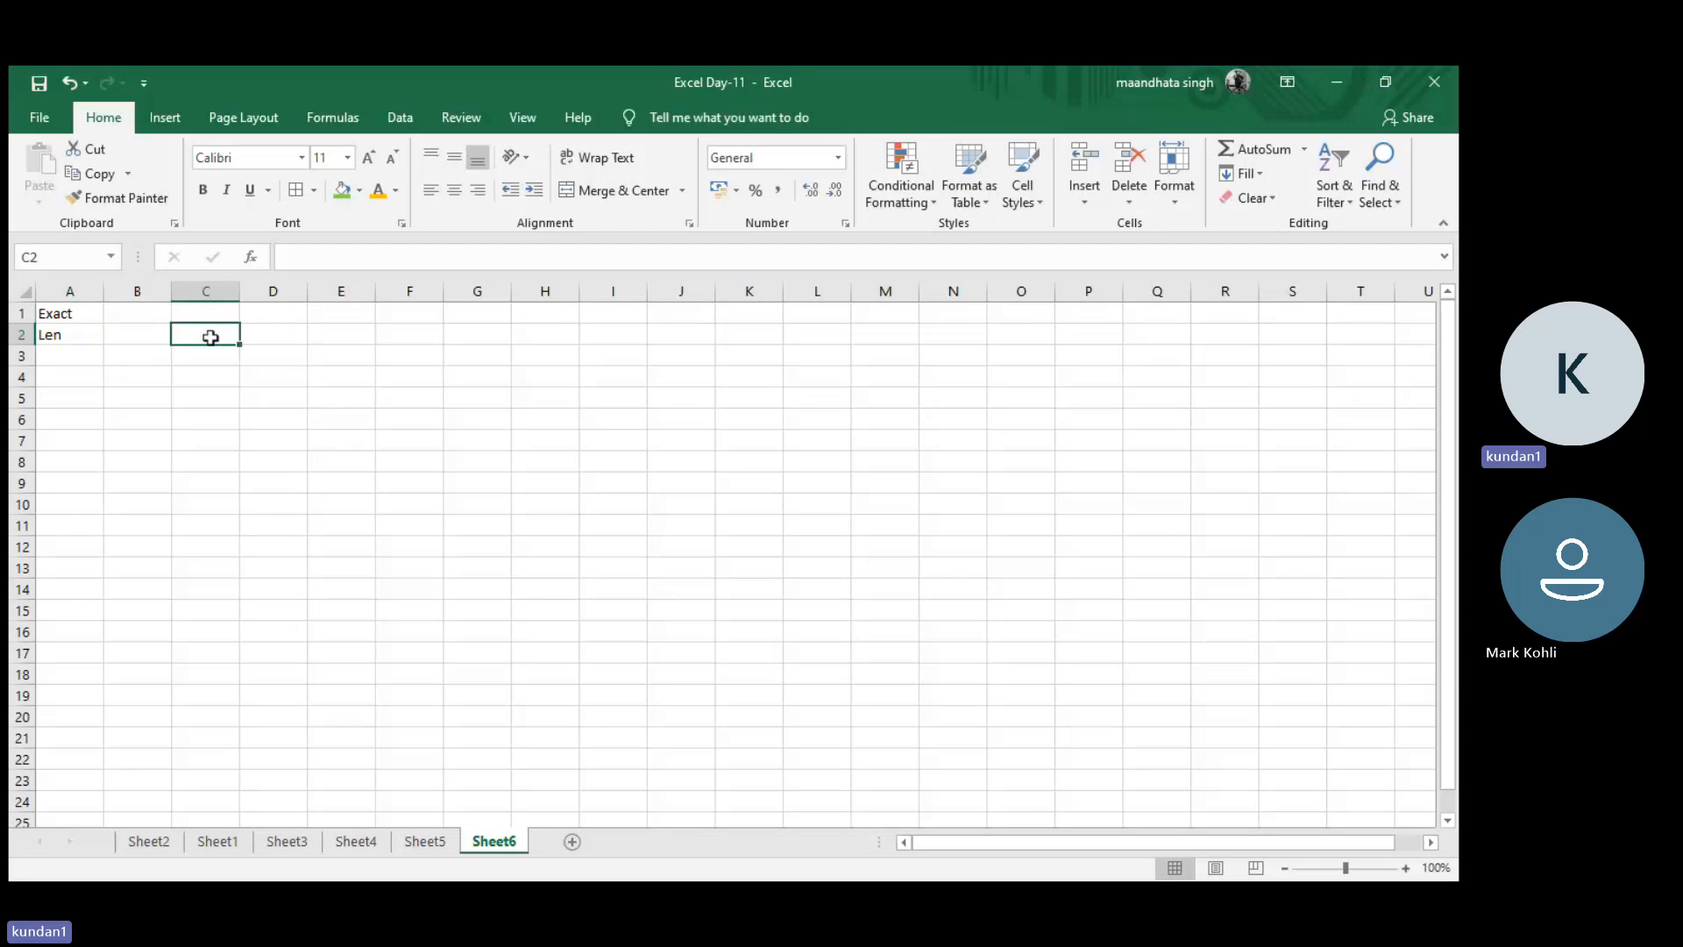
text(Ram)
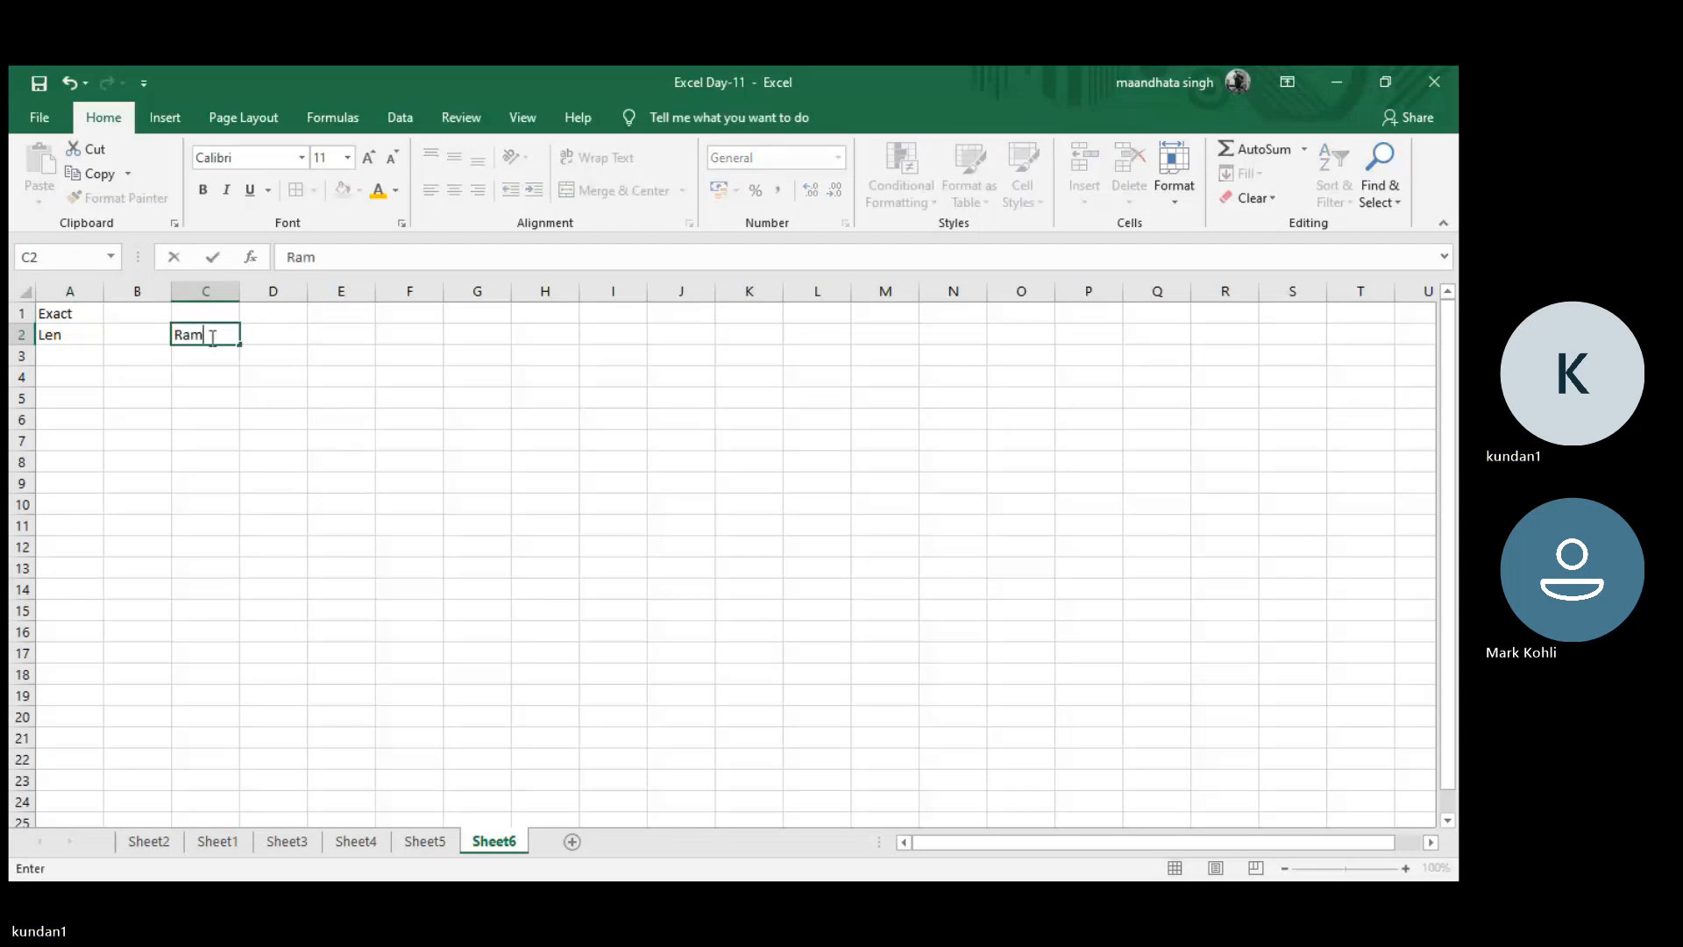
key(Return)
key(Up)
key(Right)
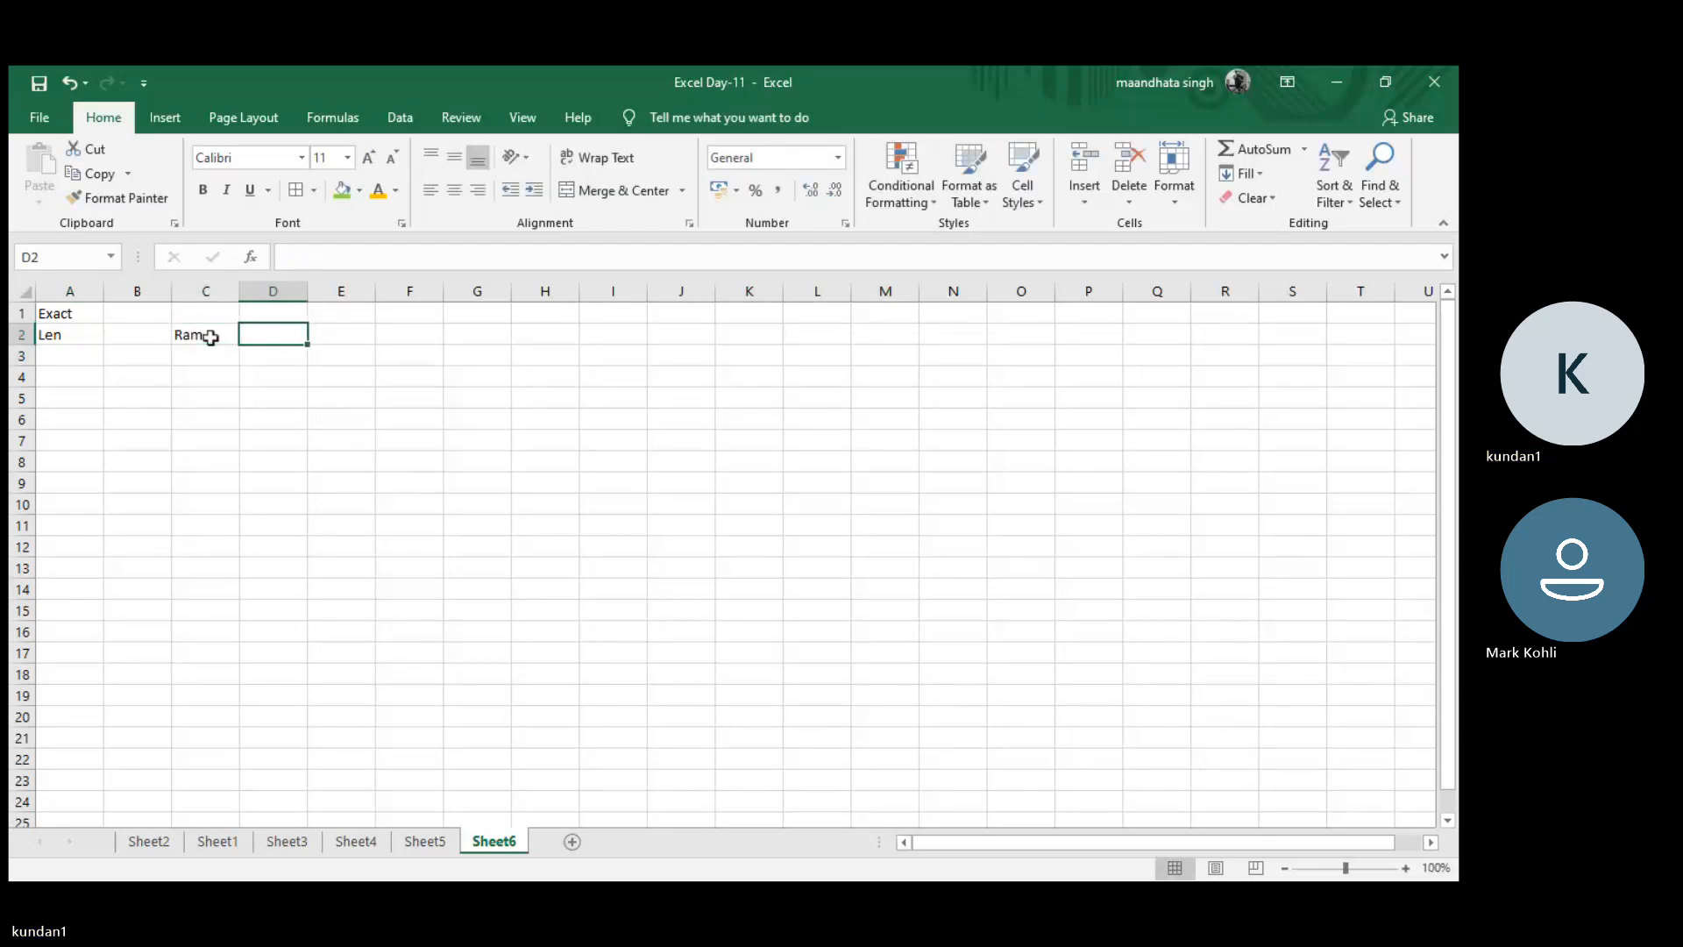
text(ram)
key(Return)
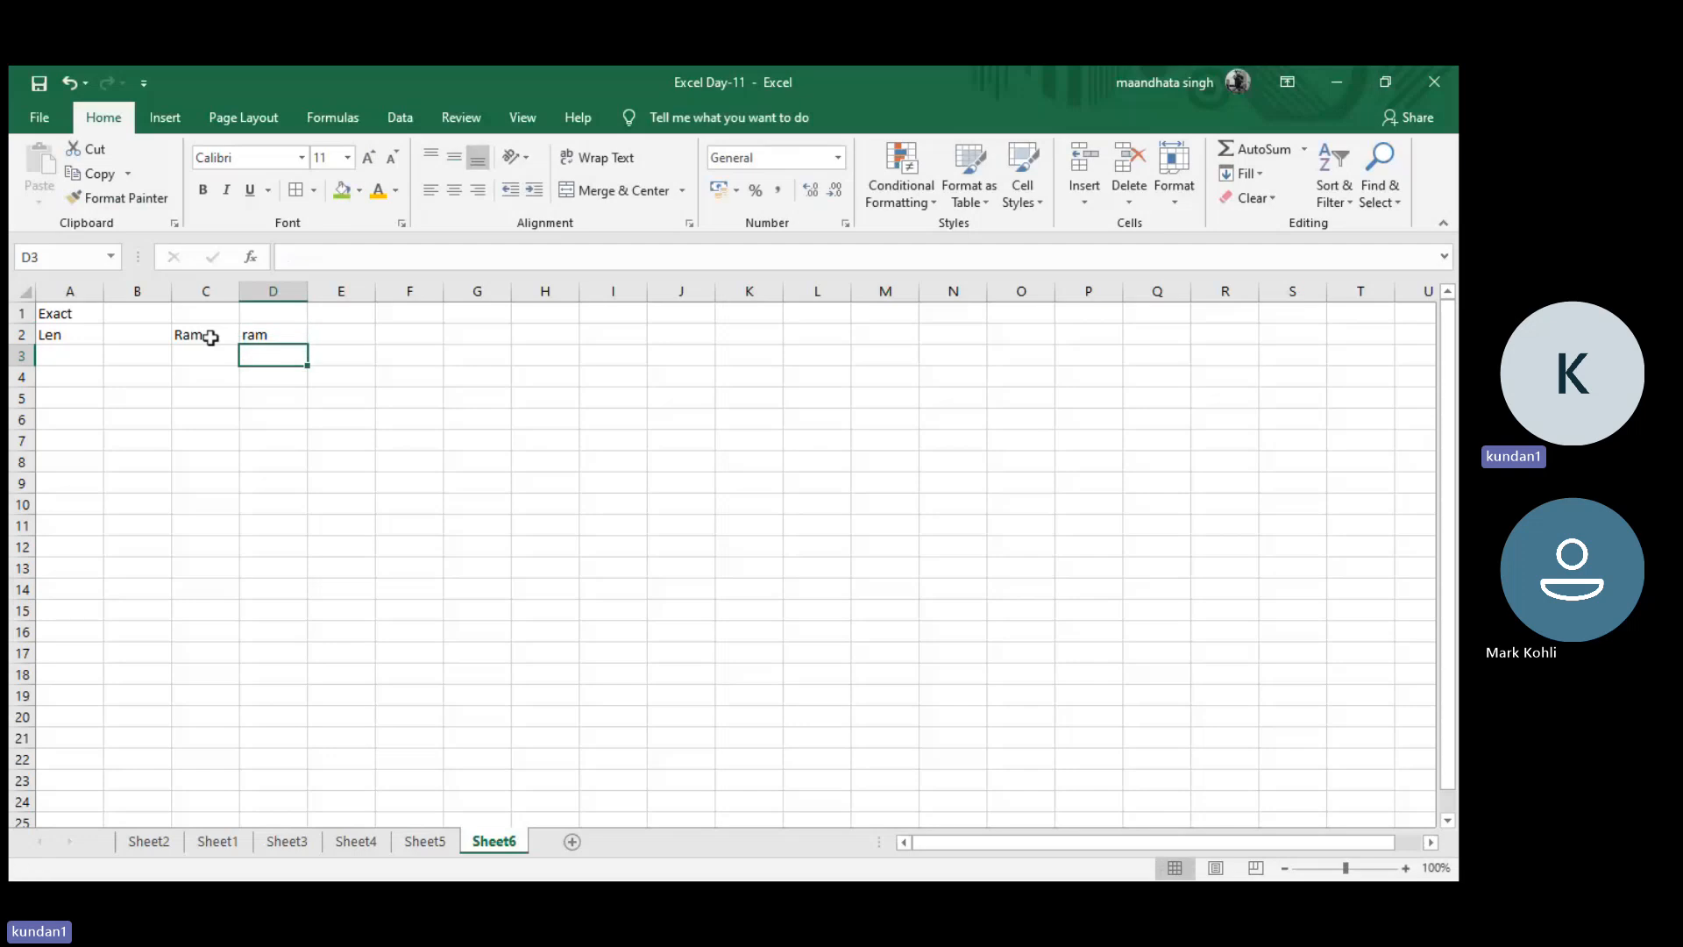
- Enter a five-letter first name with an initial capital in C3 and the same name with its third letter also capitalised in D3
key(Left)
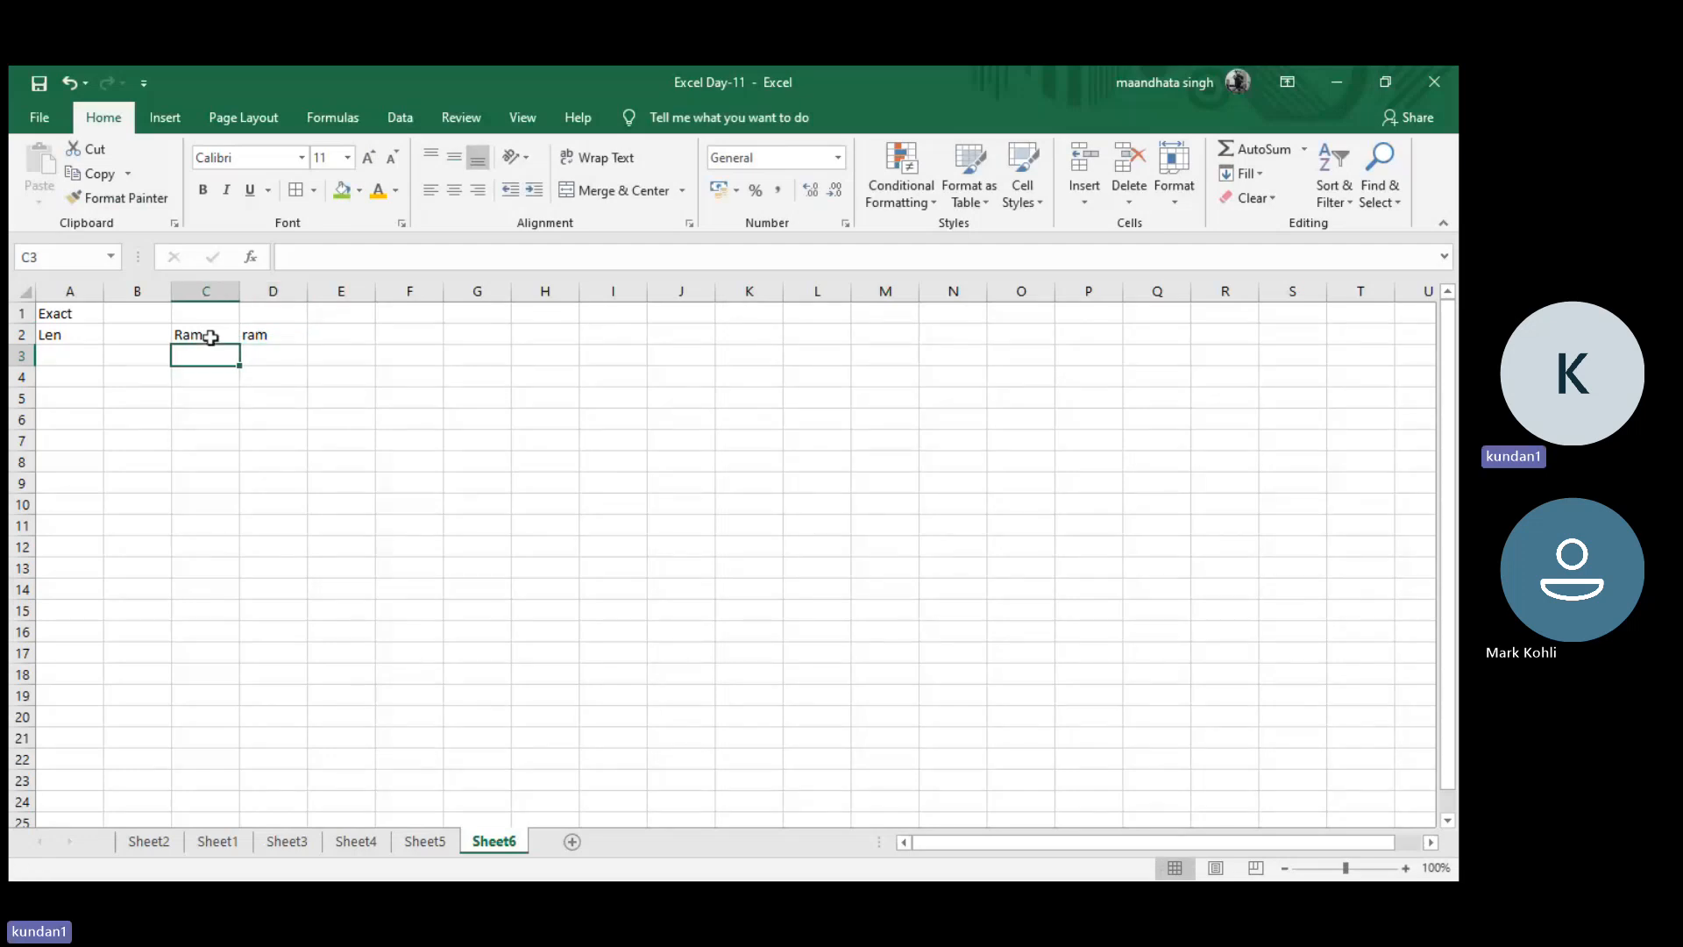
text(Syah)
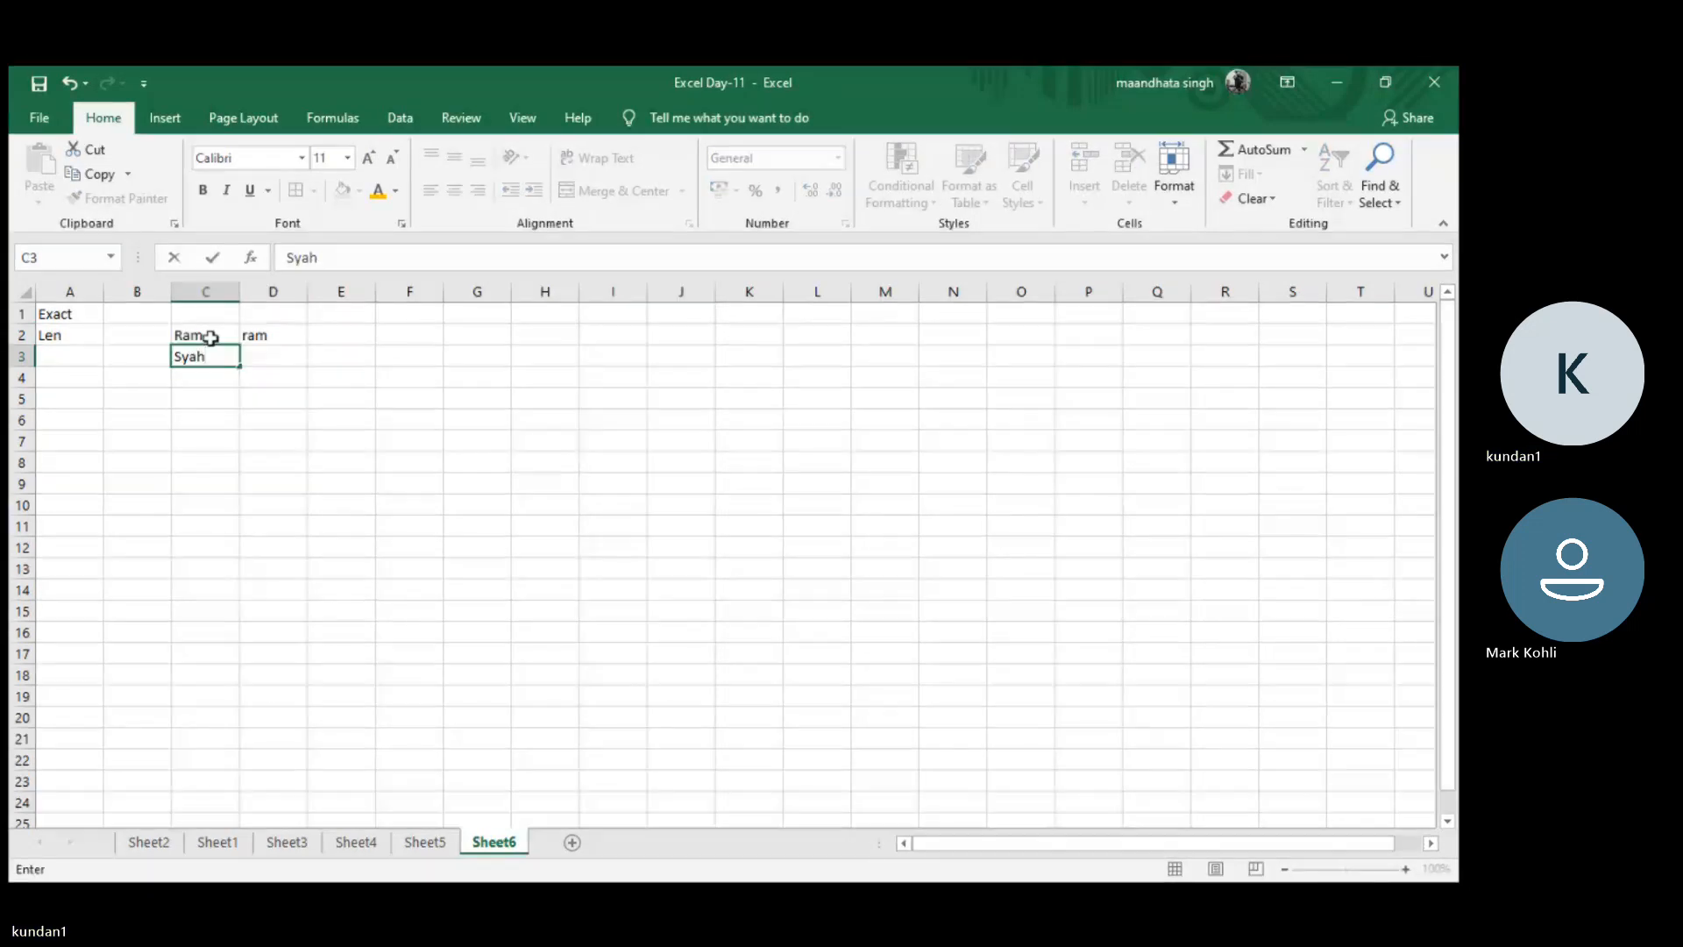
key(BackSpace)
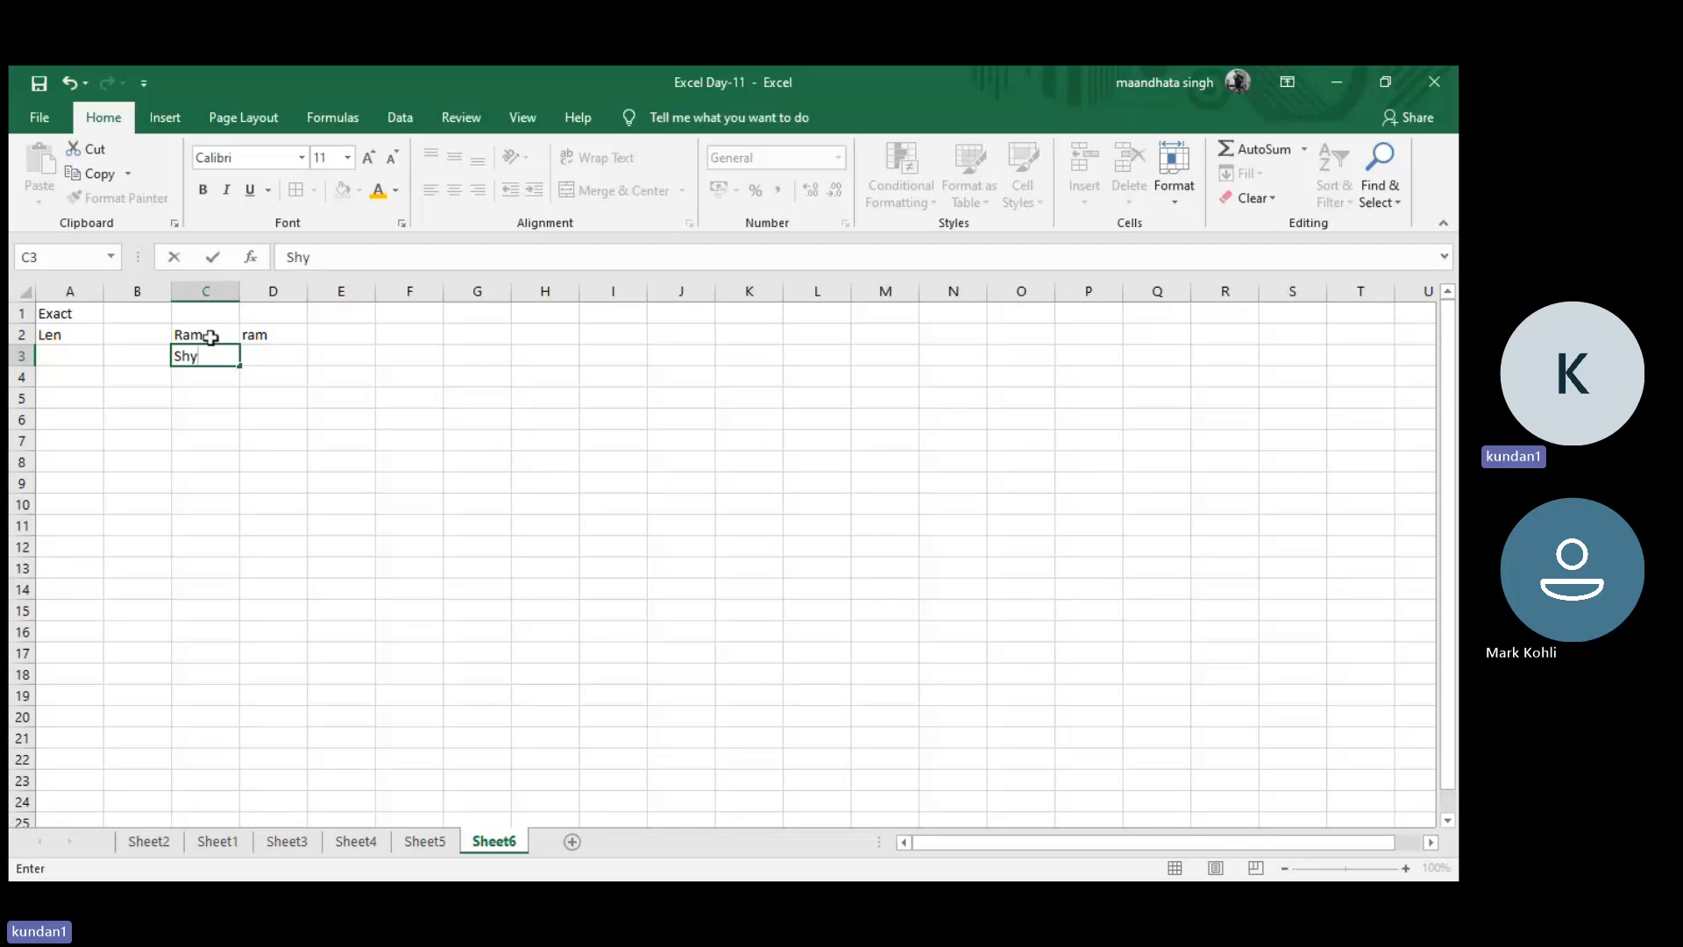
text(am)
key(Return)
key(Up)
key(Right)
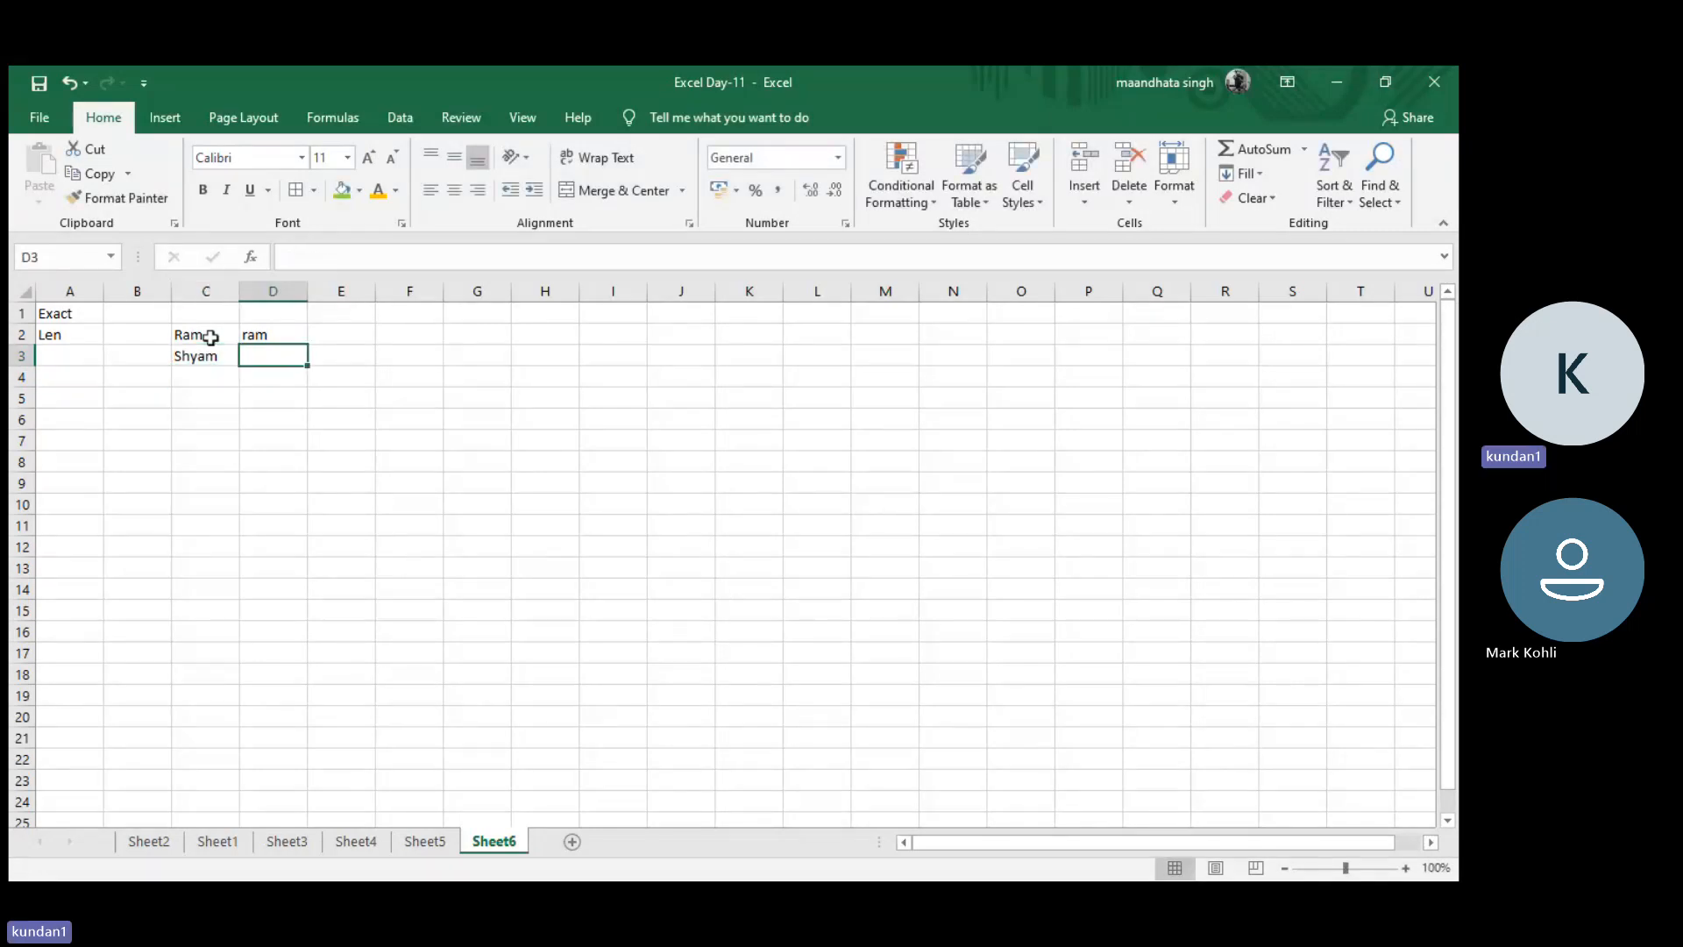
text(ShYam)
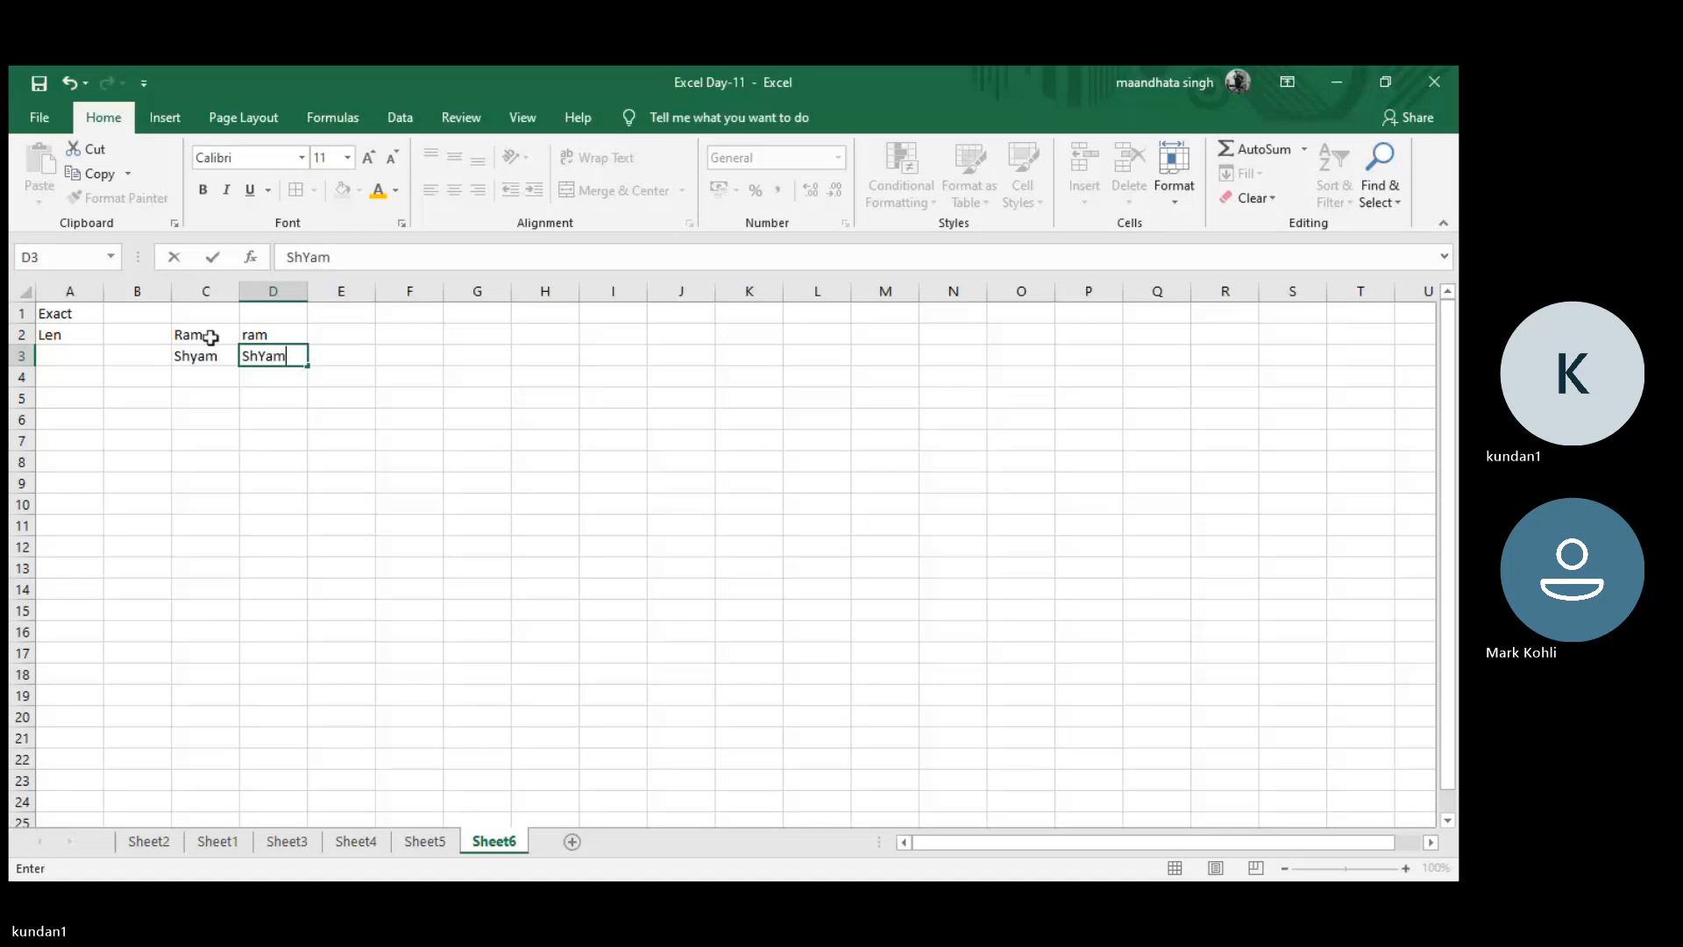
key(Return)
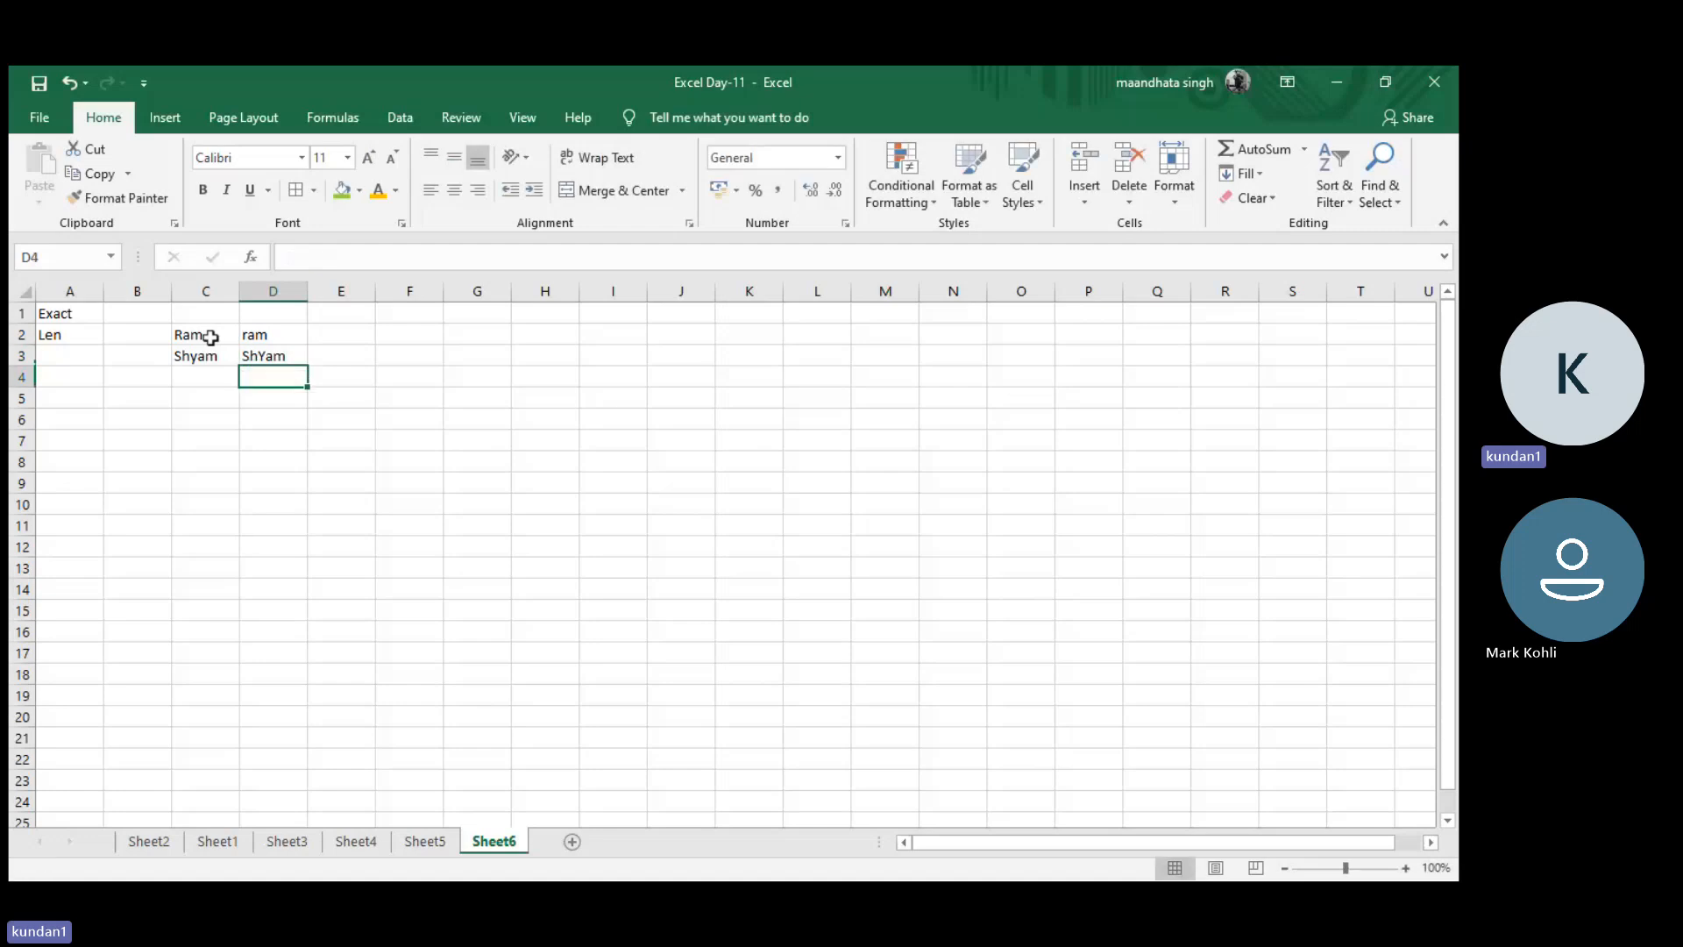
- Enter the number 3 in both C4 and D4, and select cell E1
key(Left)
text(3)
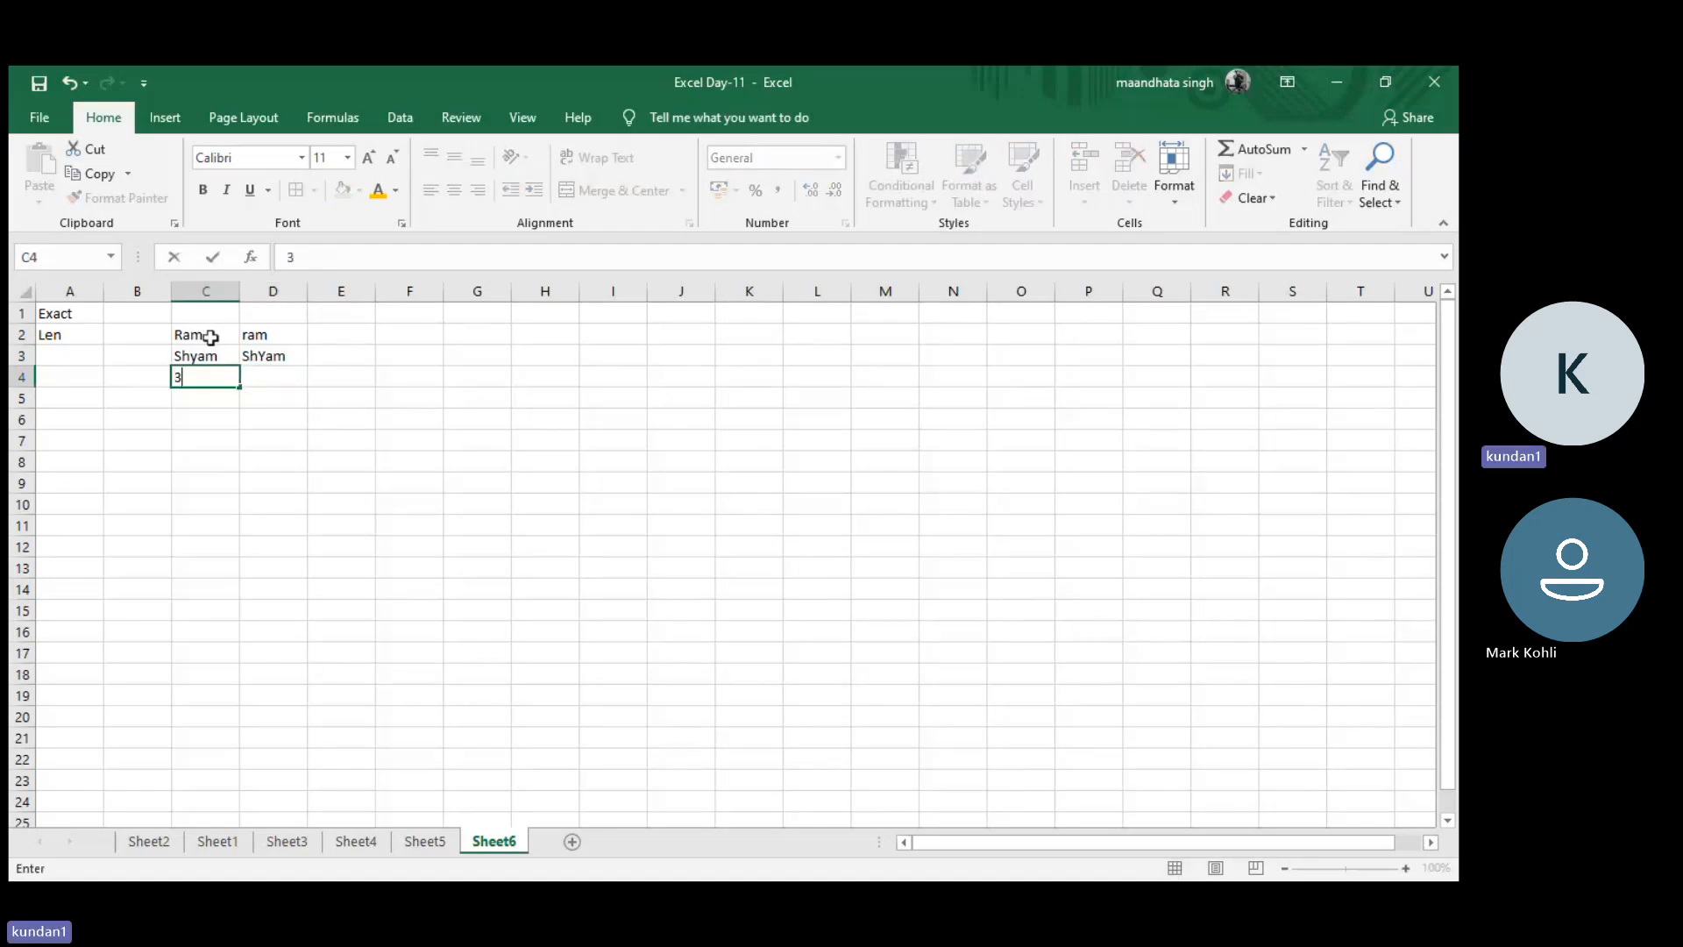
key(Right)
text(3)
key(Right)
key(Up)
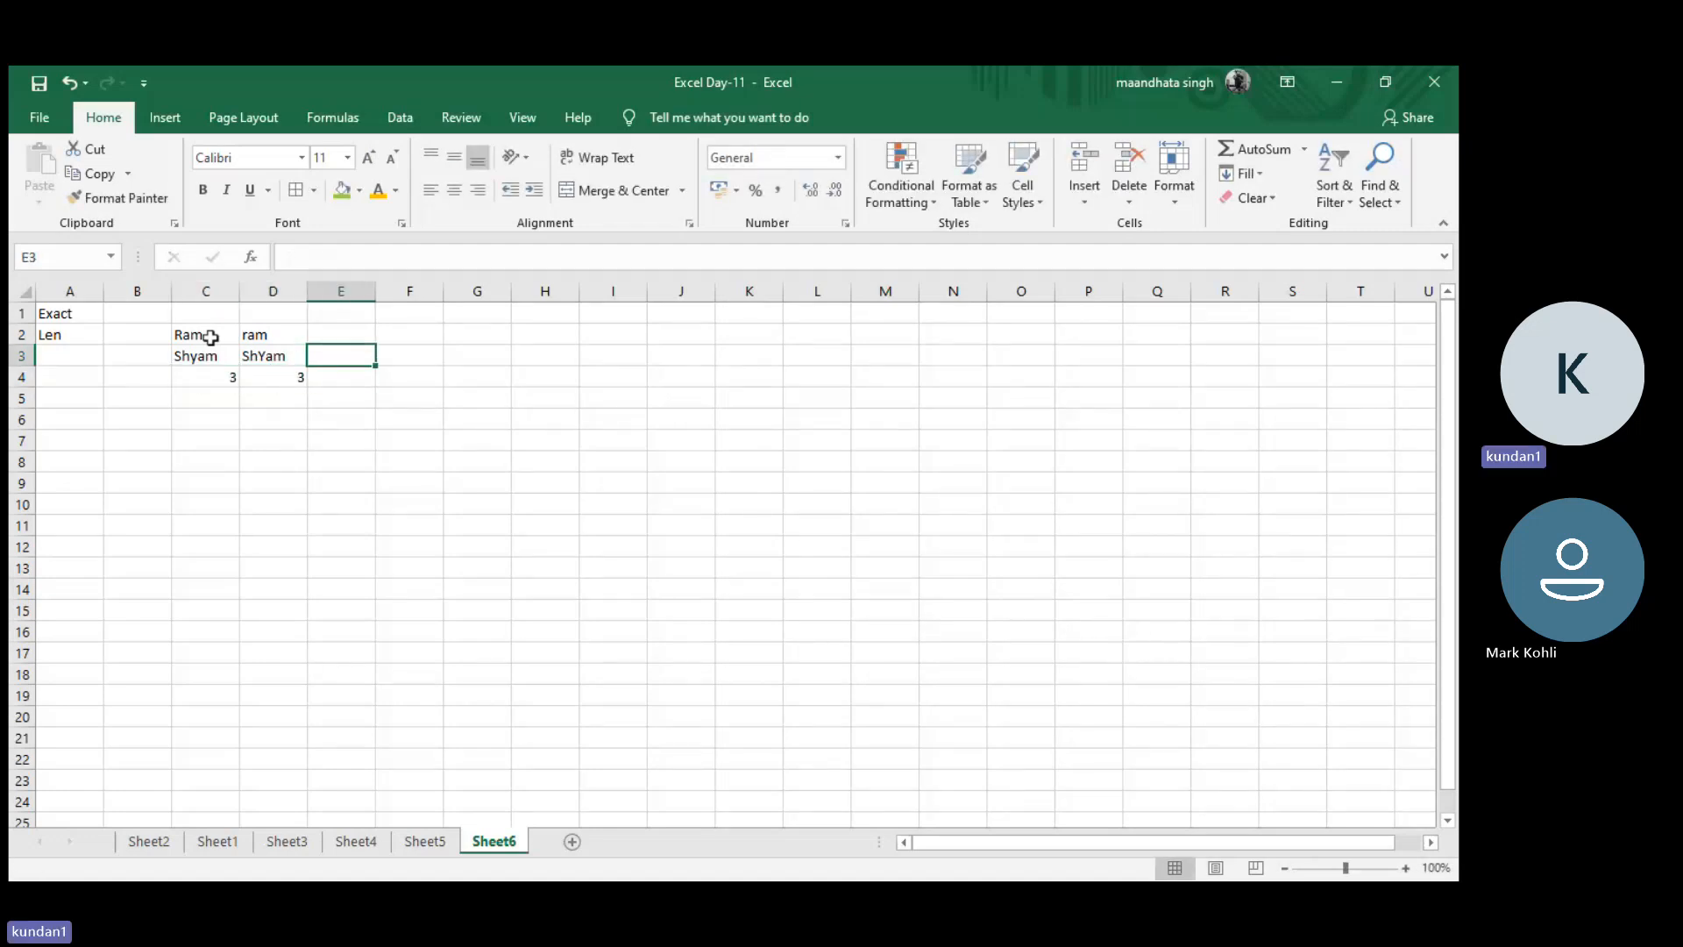
key(Up)
key(Up)
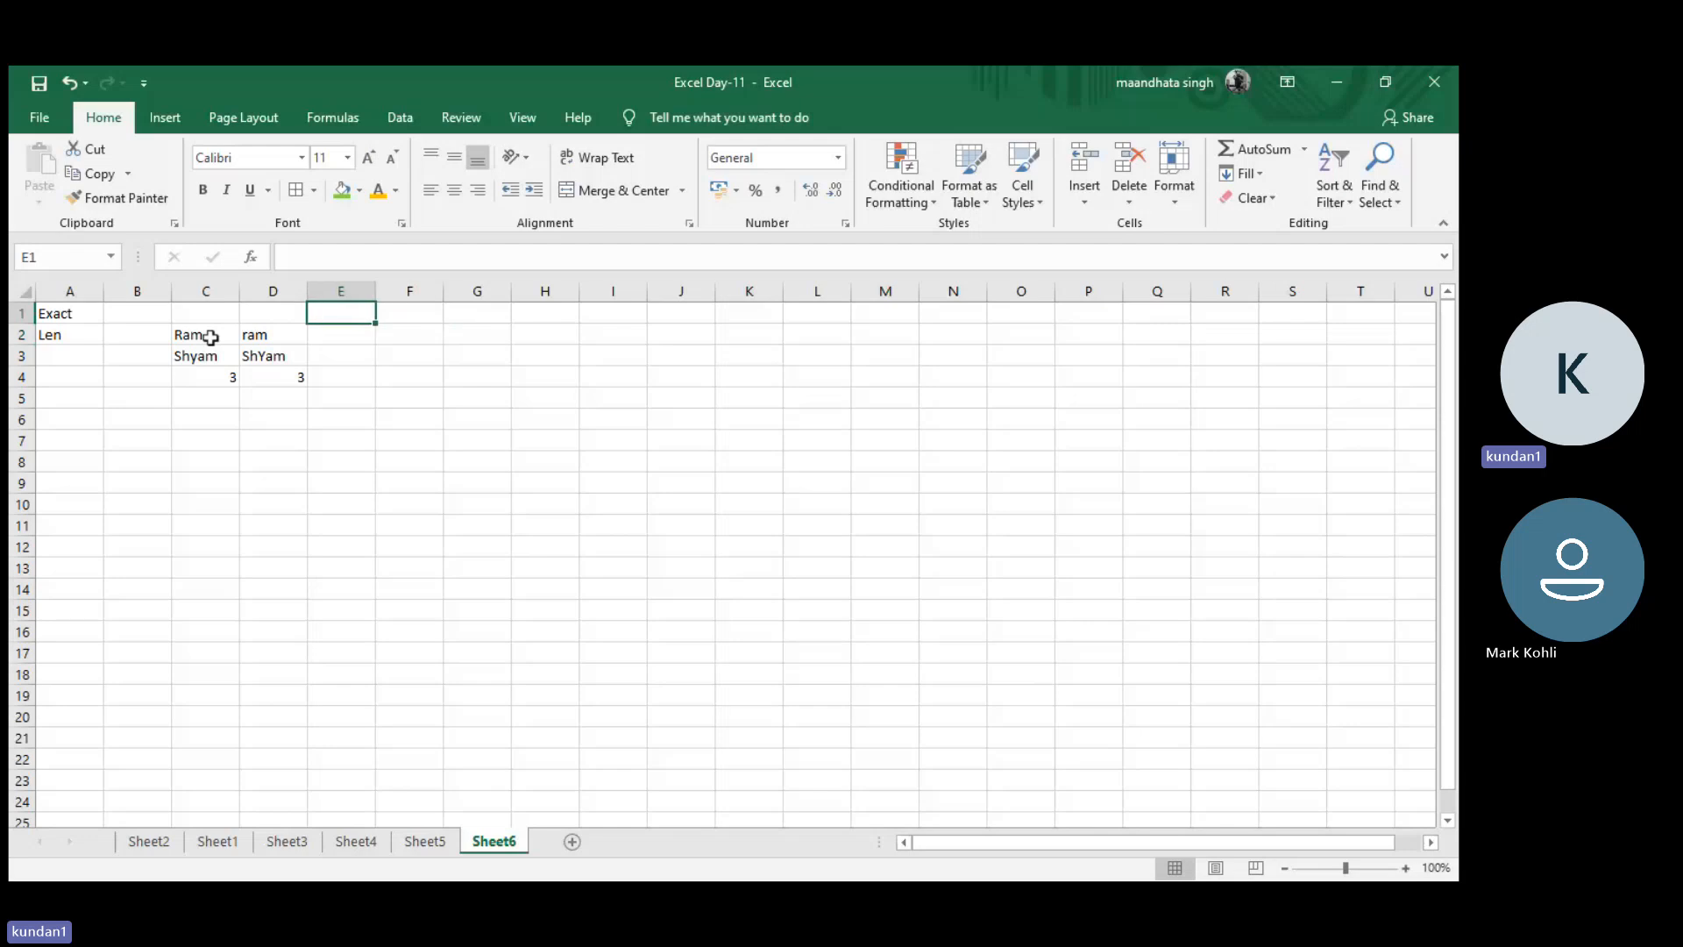
- Enter an EXACT formula in E2 that compares C2 with D2
key(Down)
key(Right)
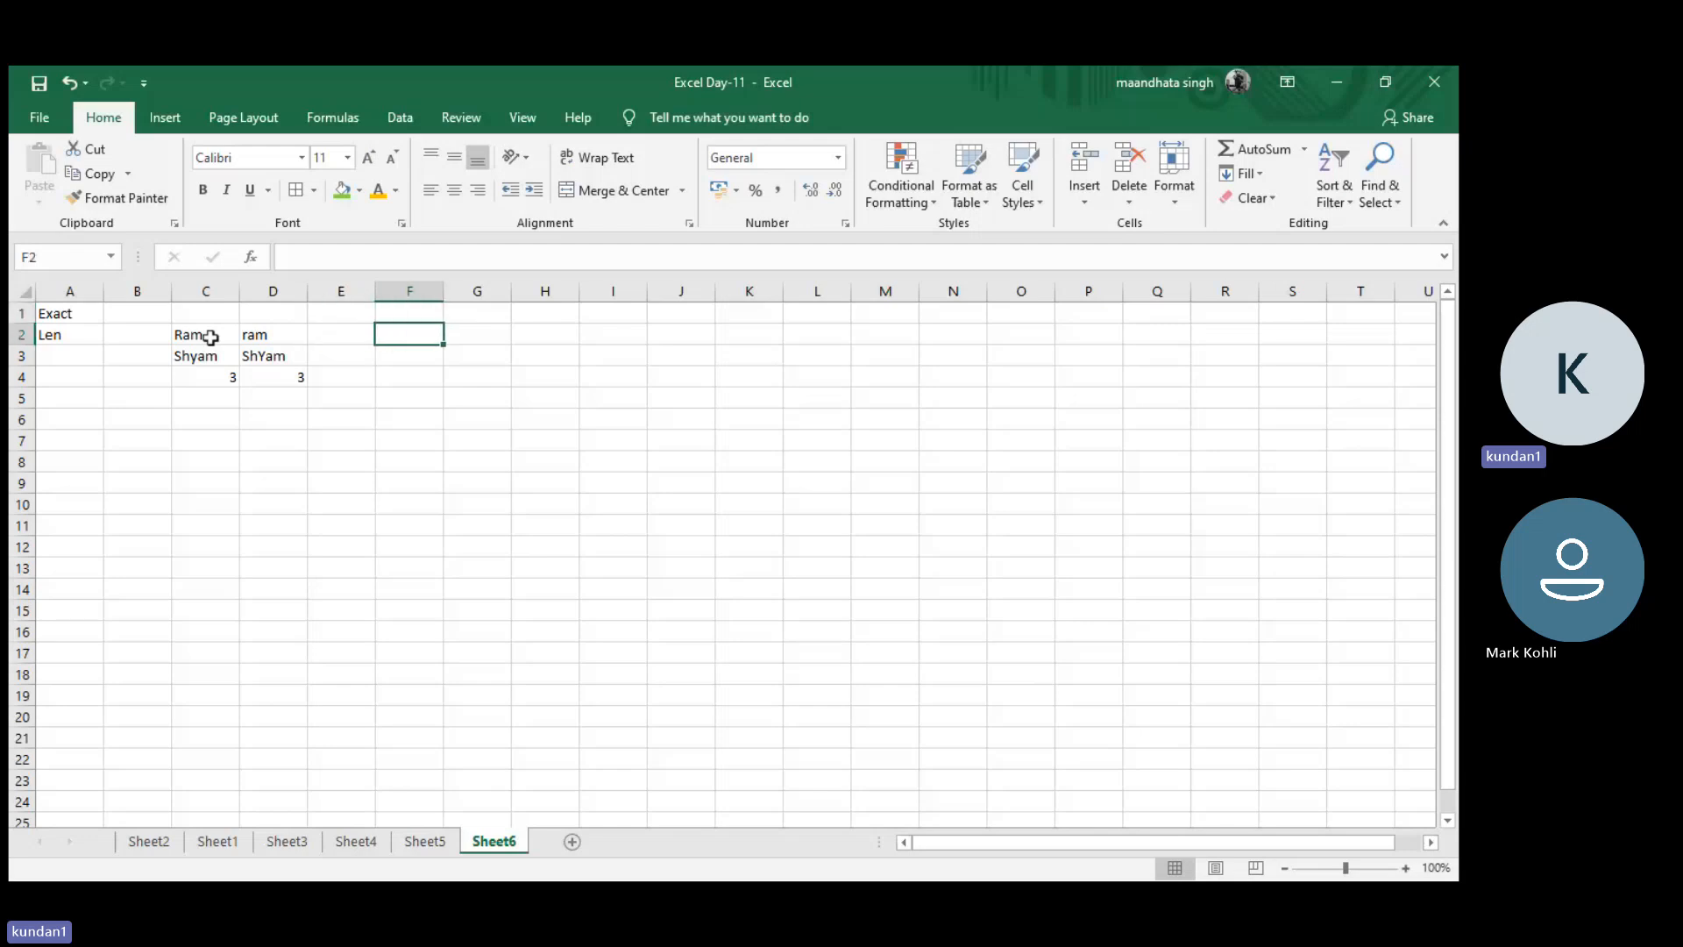
key(Left)
text(=)
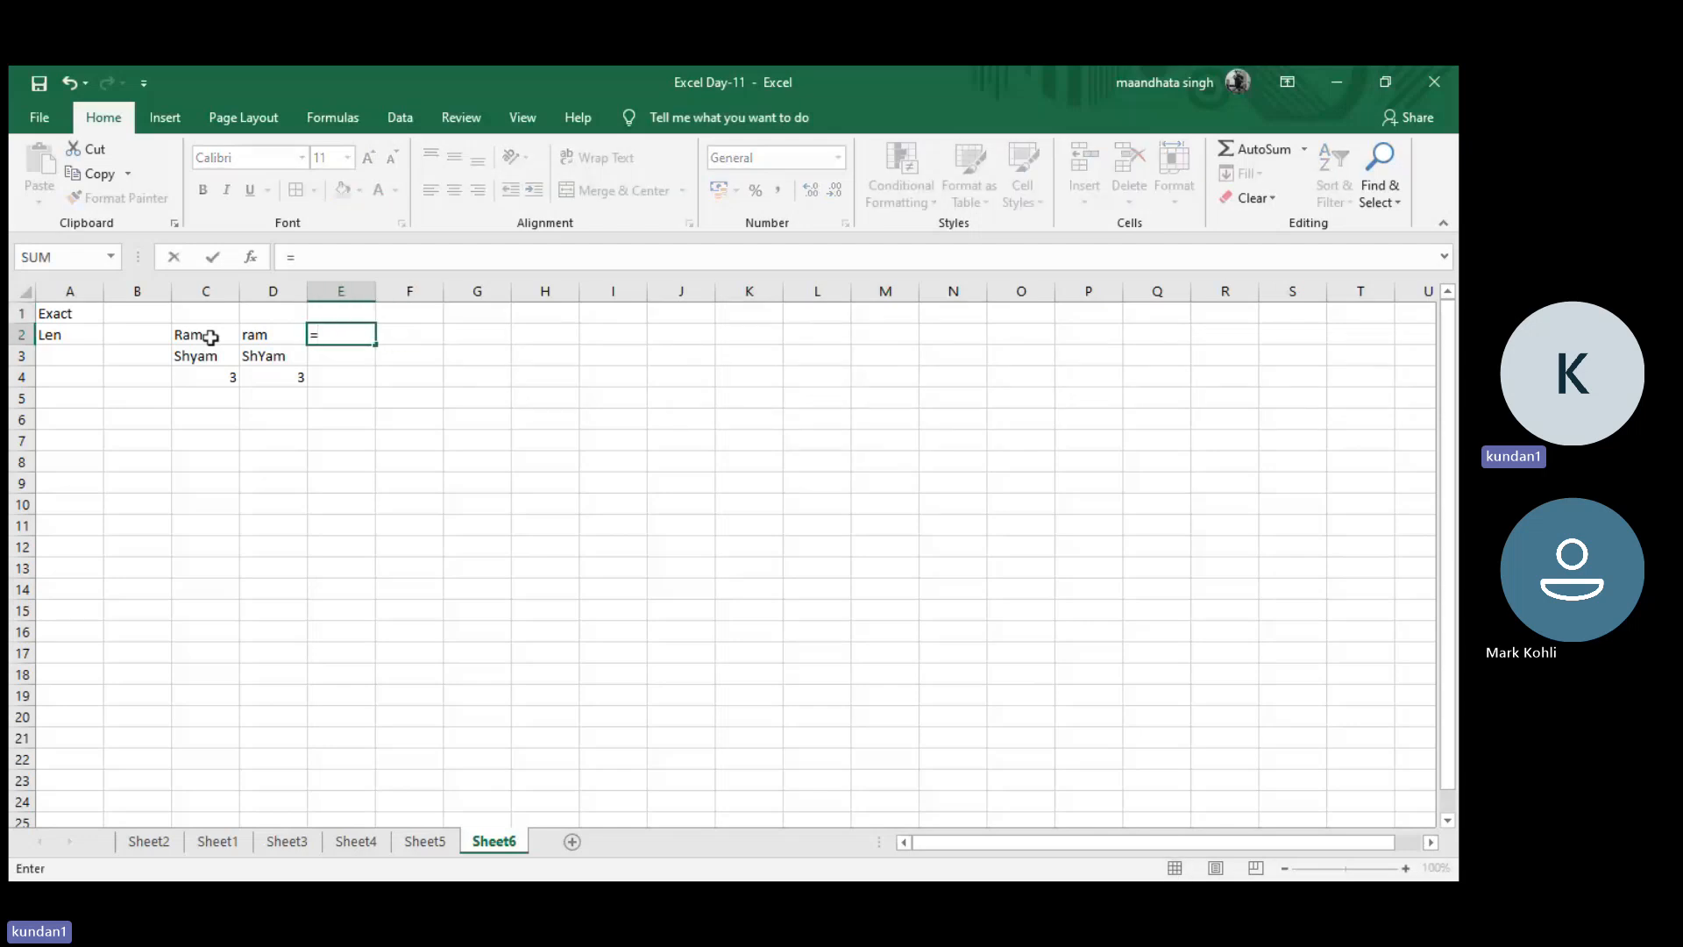
text(ea)
text(act)
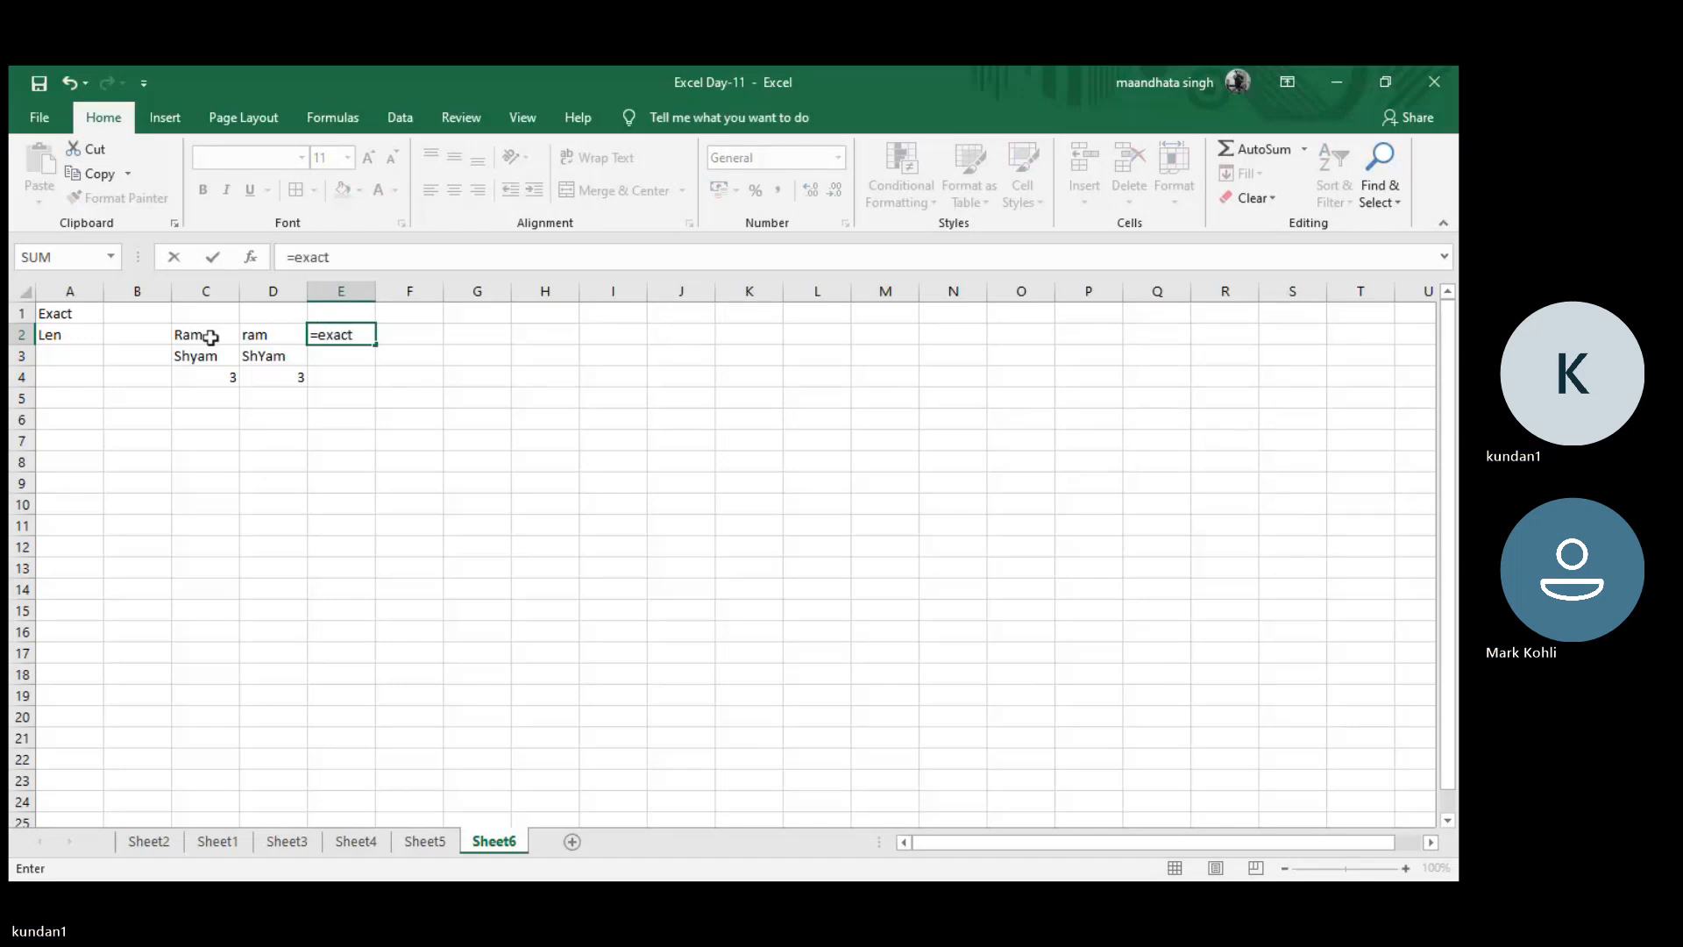
text(()
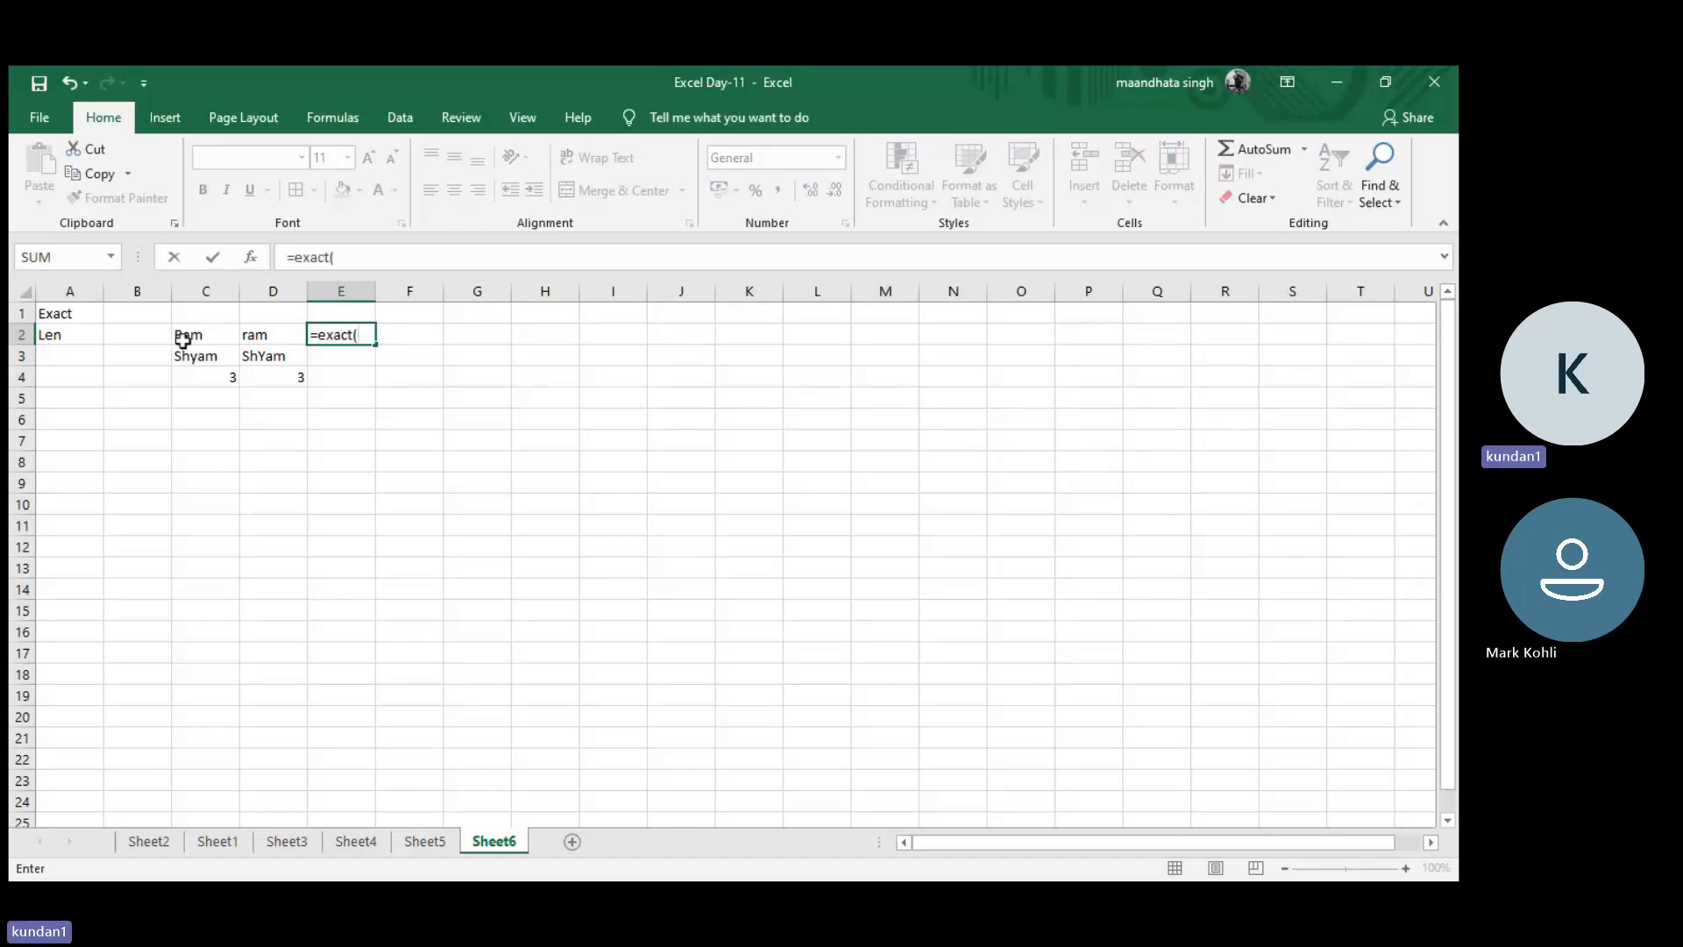
click(182, 340)
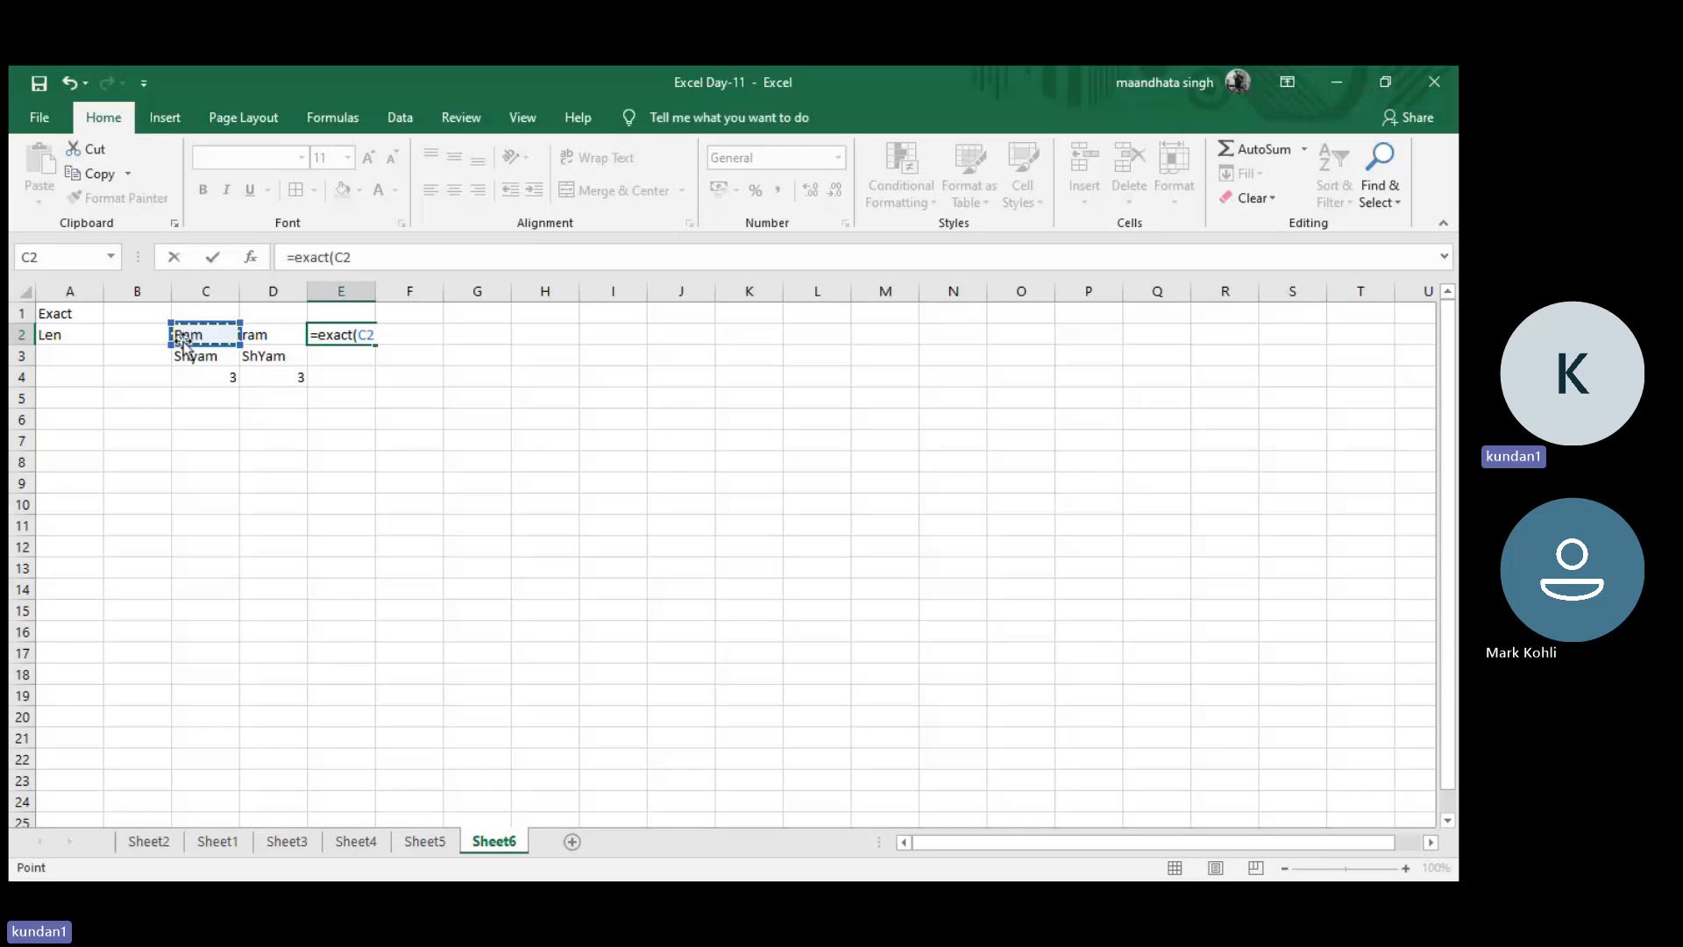
text(,)
click(266, 338)
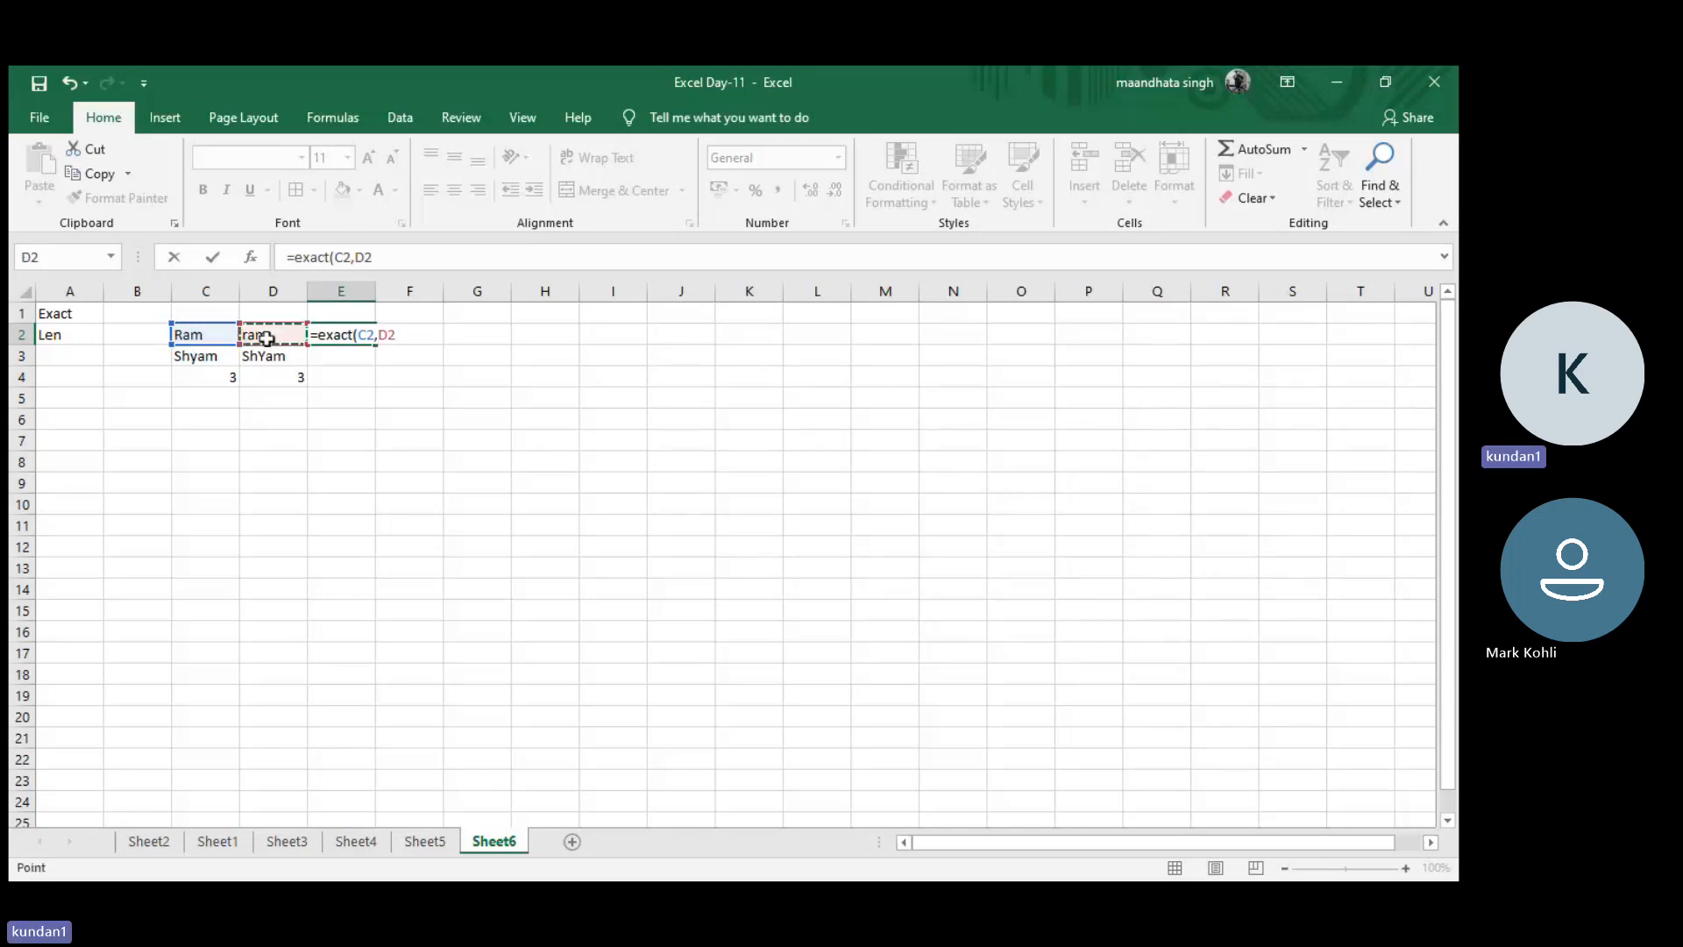
text())
key(Return)
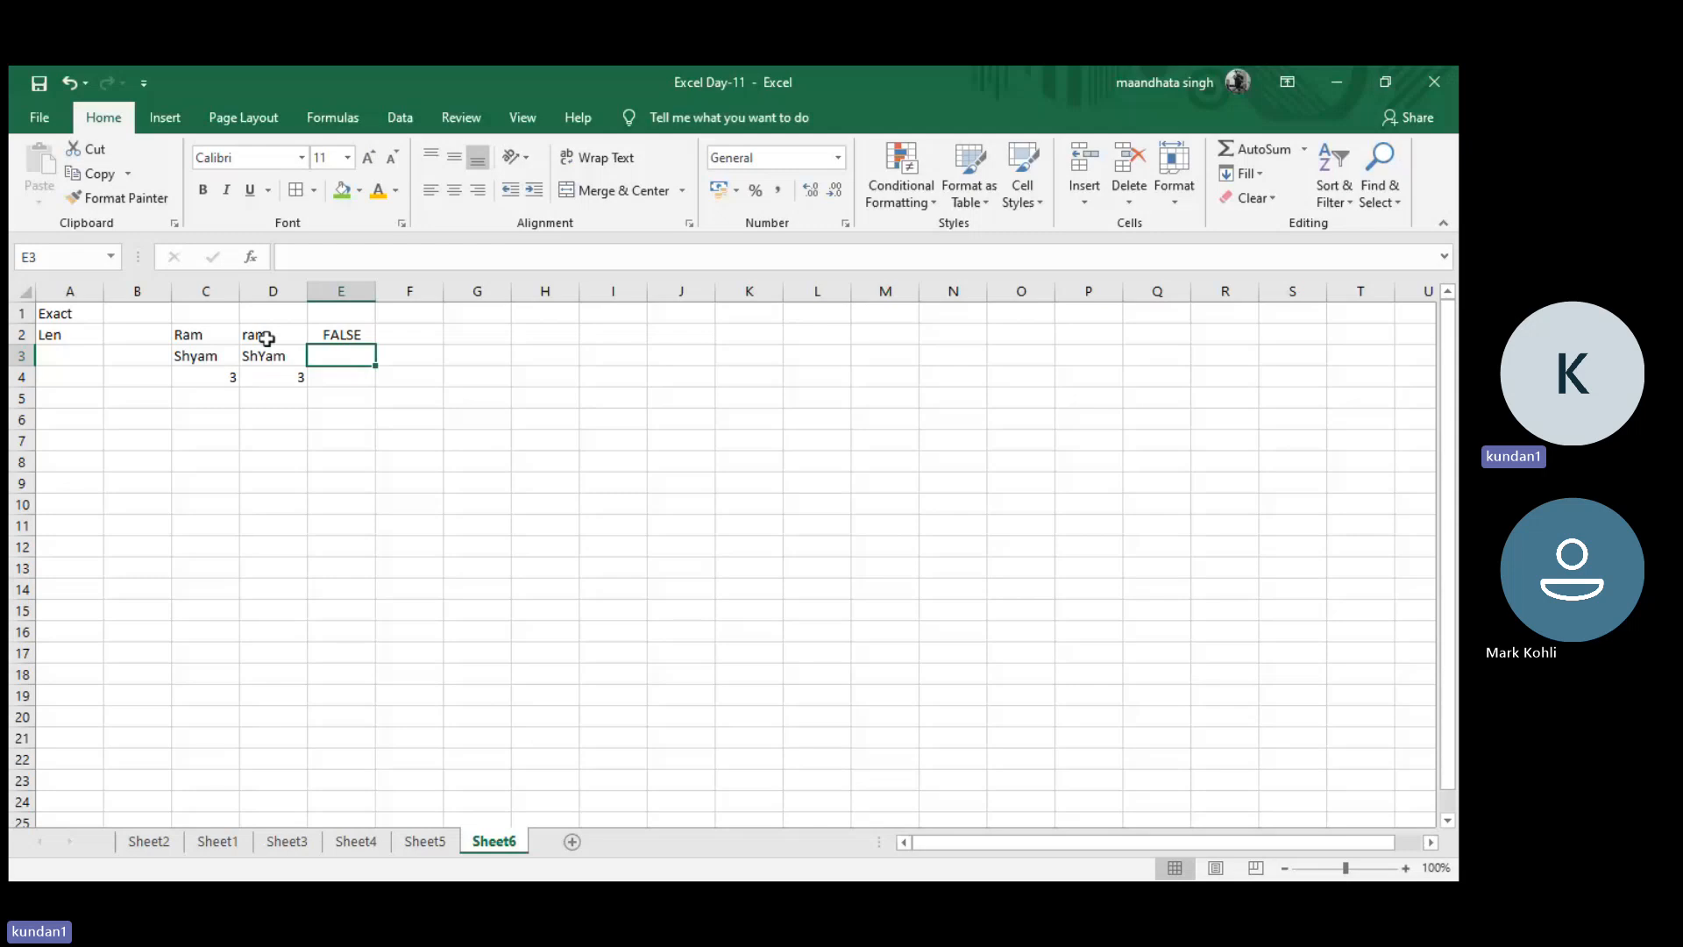
- Enter a five-letter first name in C5 and the same name with identical capitalisation in D5
click(210, 400)
double_click(209, 401)
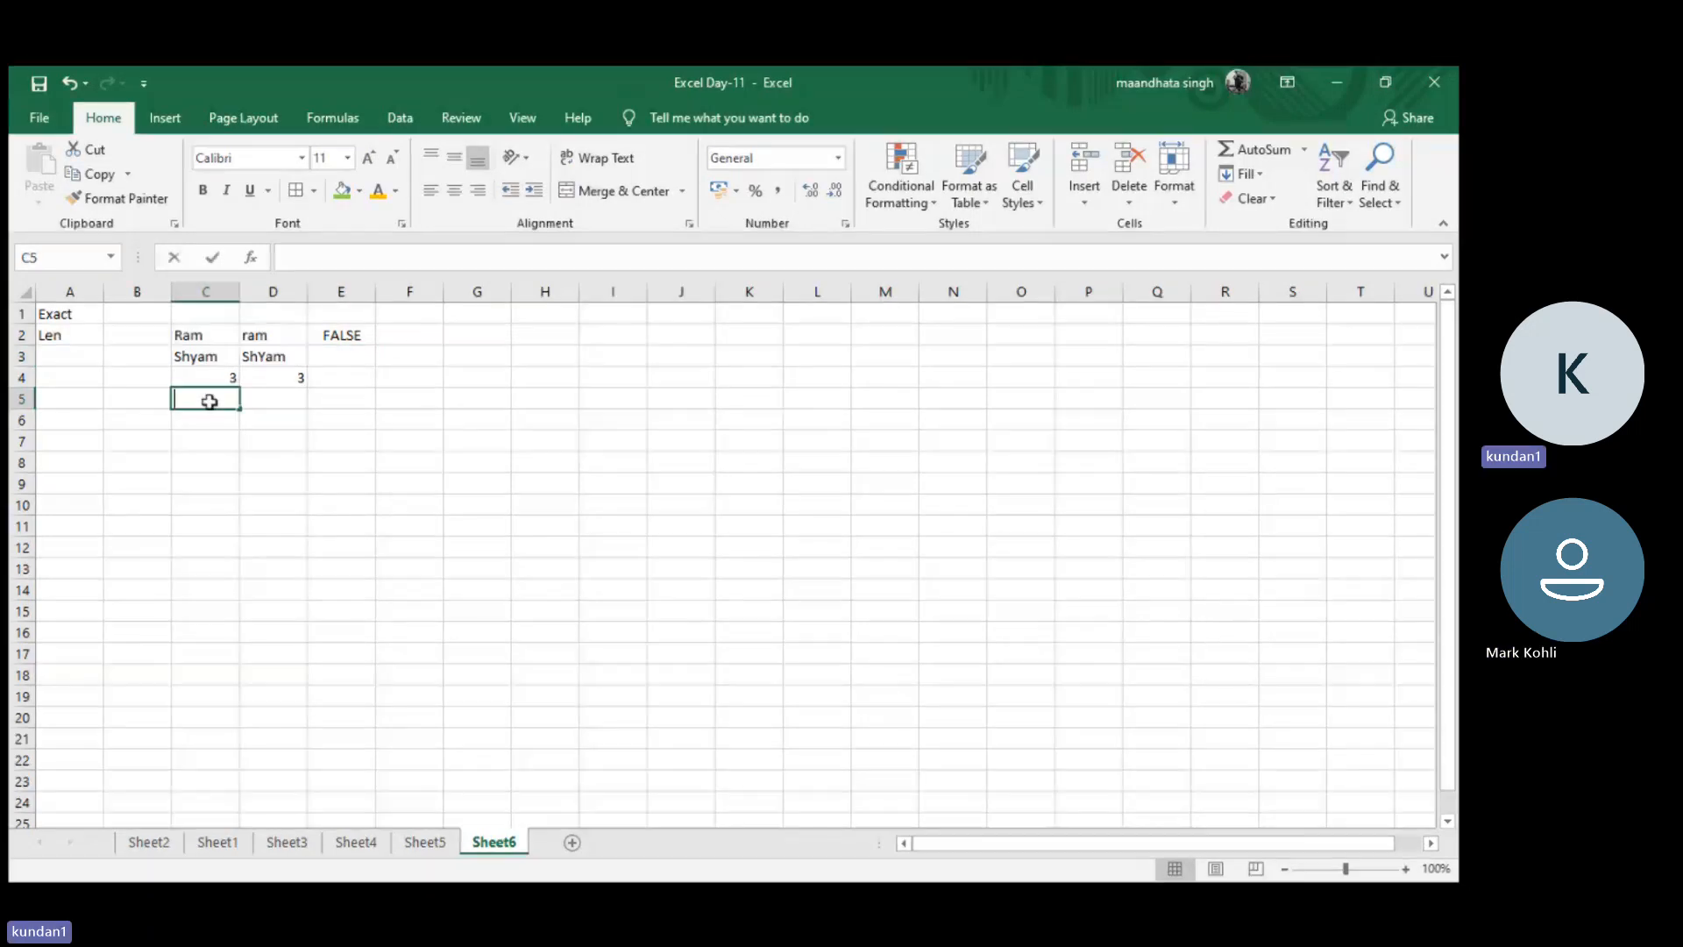
text(Sanah)
key(Tab)
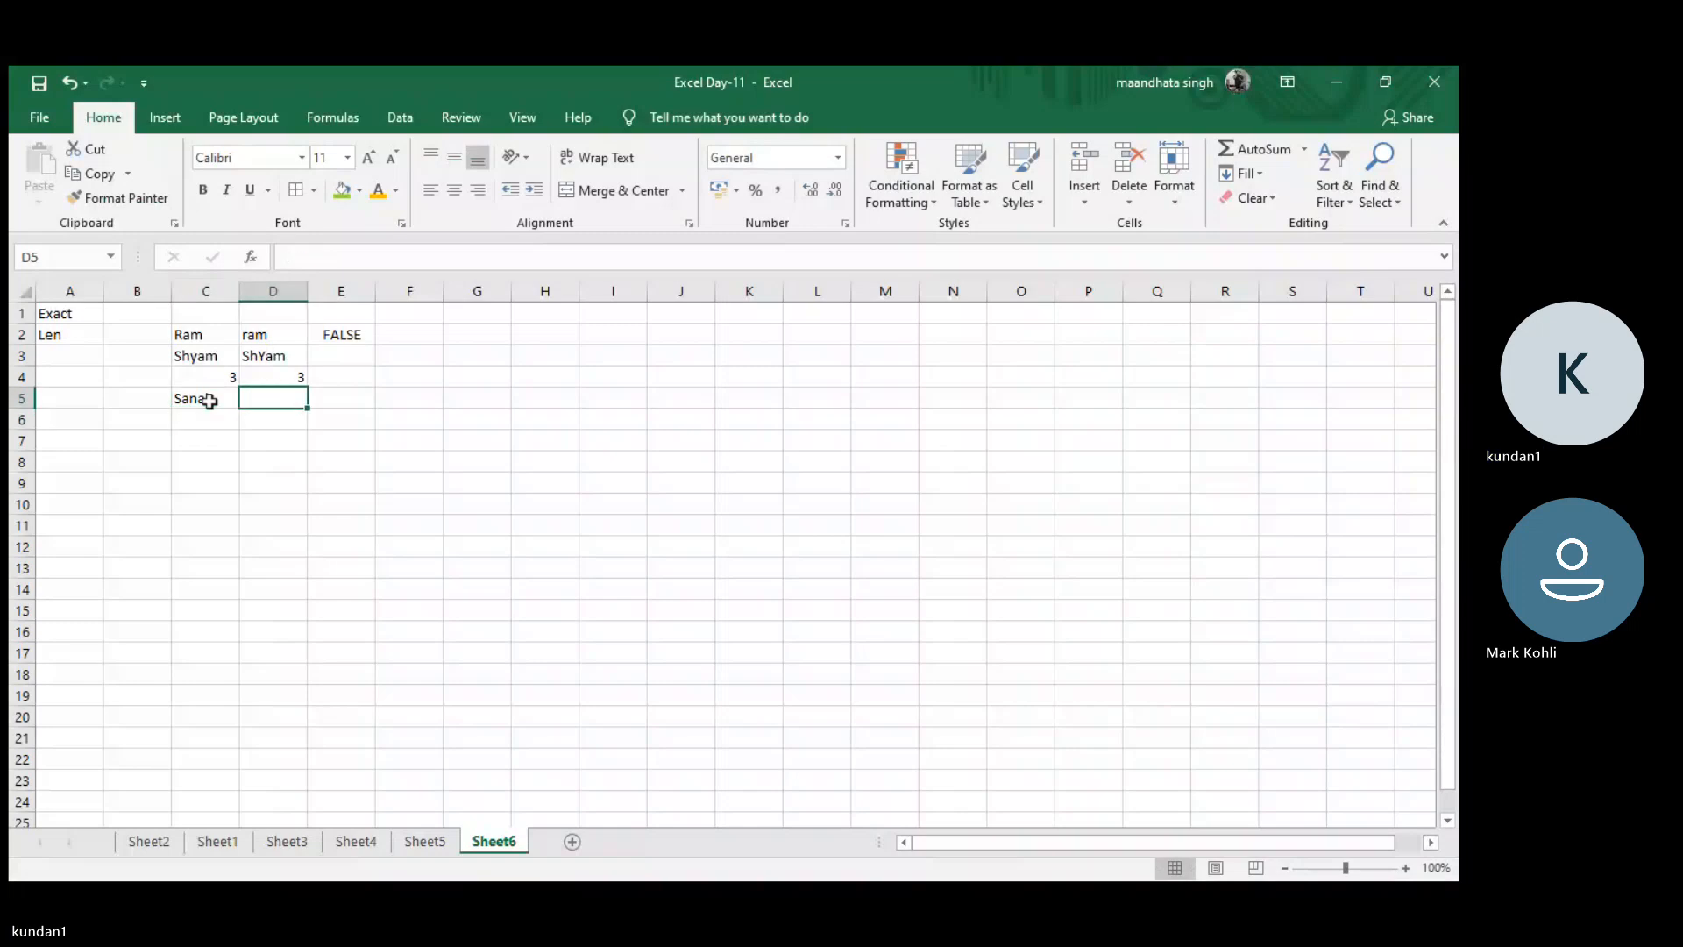
text(San)
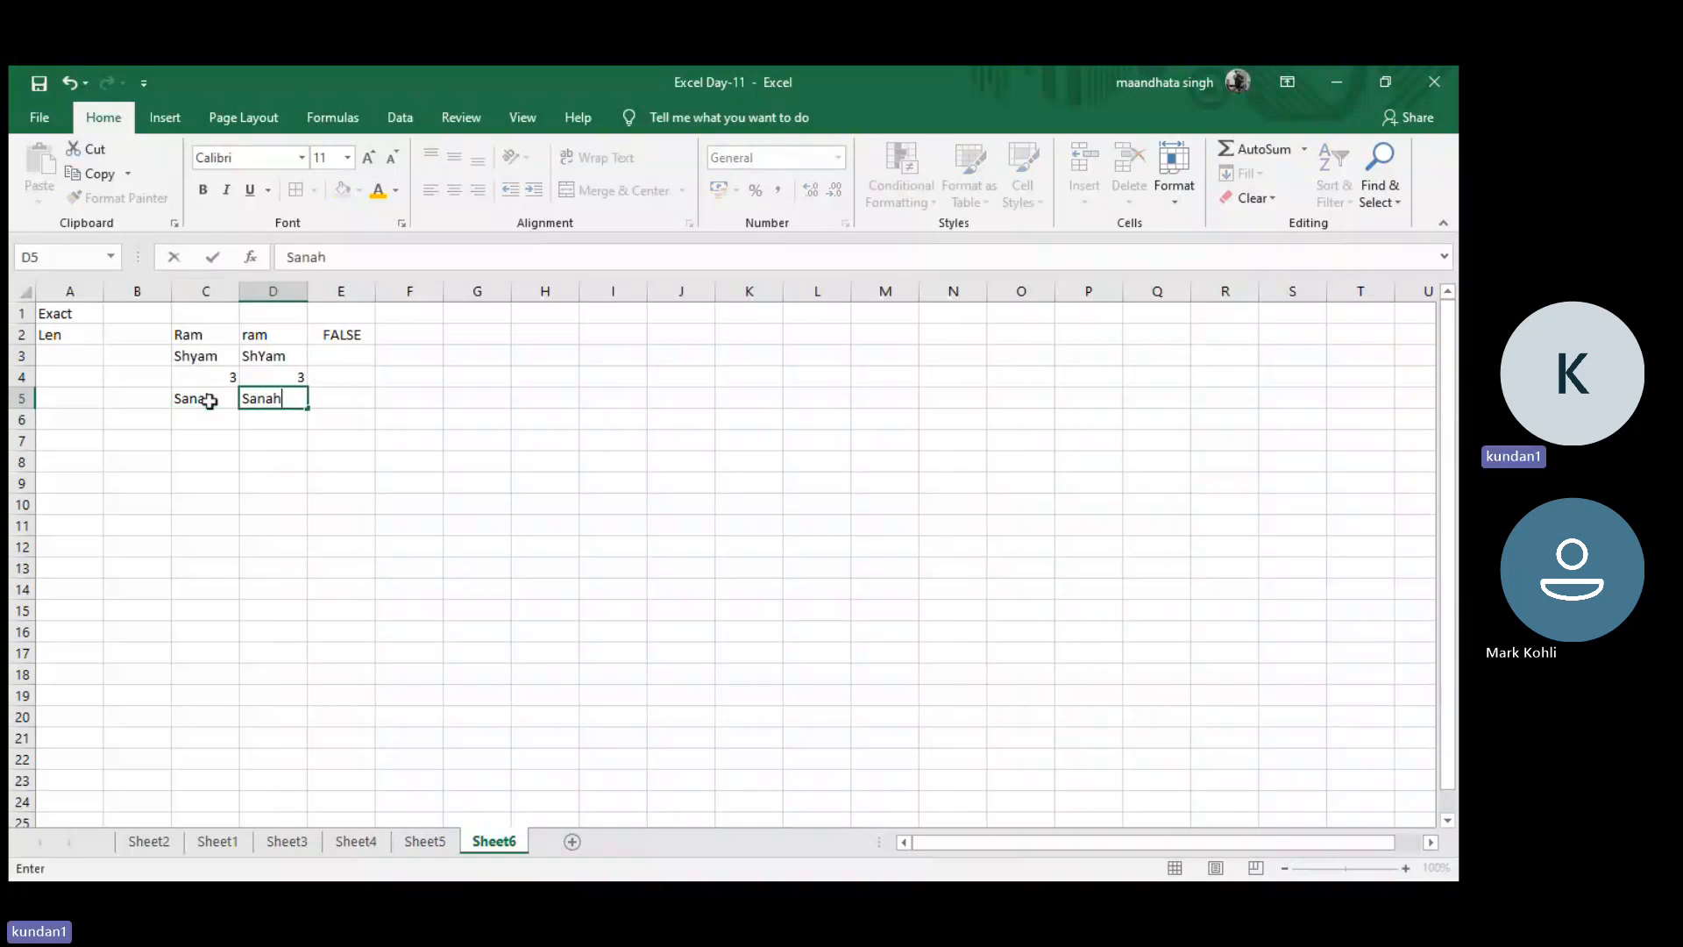
text(ah)
key(Tab)
key(Up)
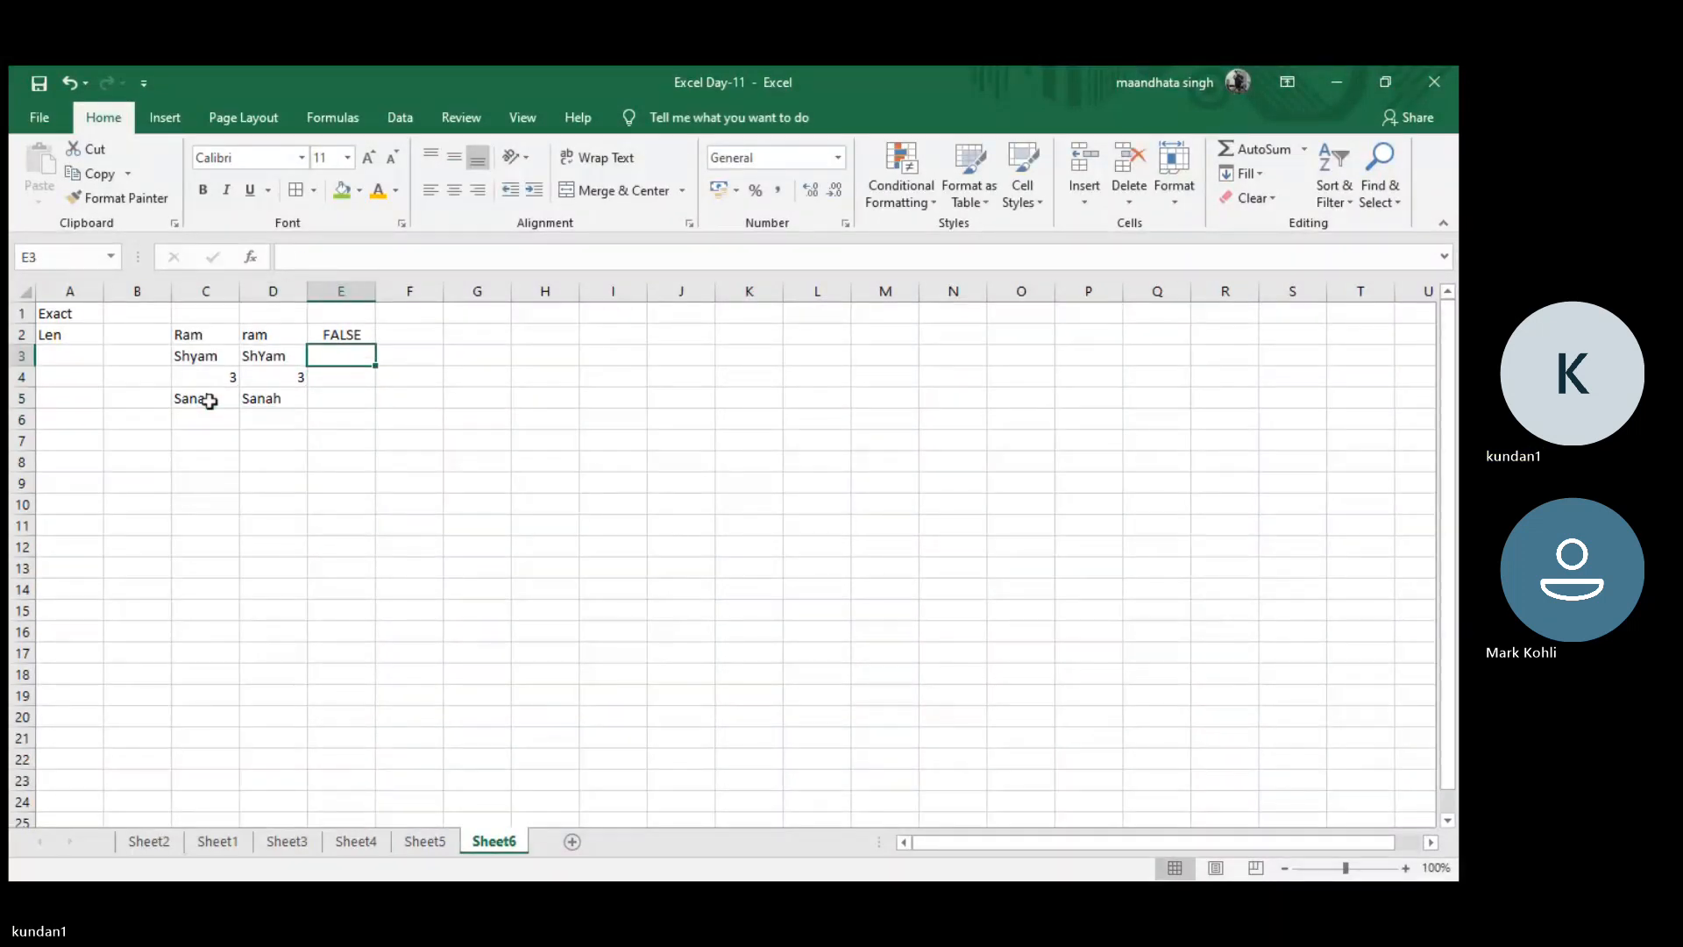
- Fill the EXACT formula from E2 down to E5 and check the copied formulas in E3 to E5
click(361, 337)
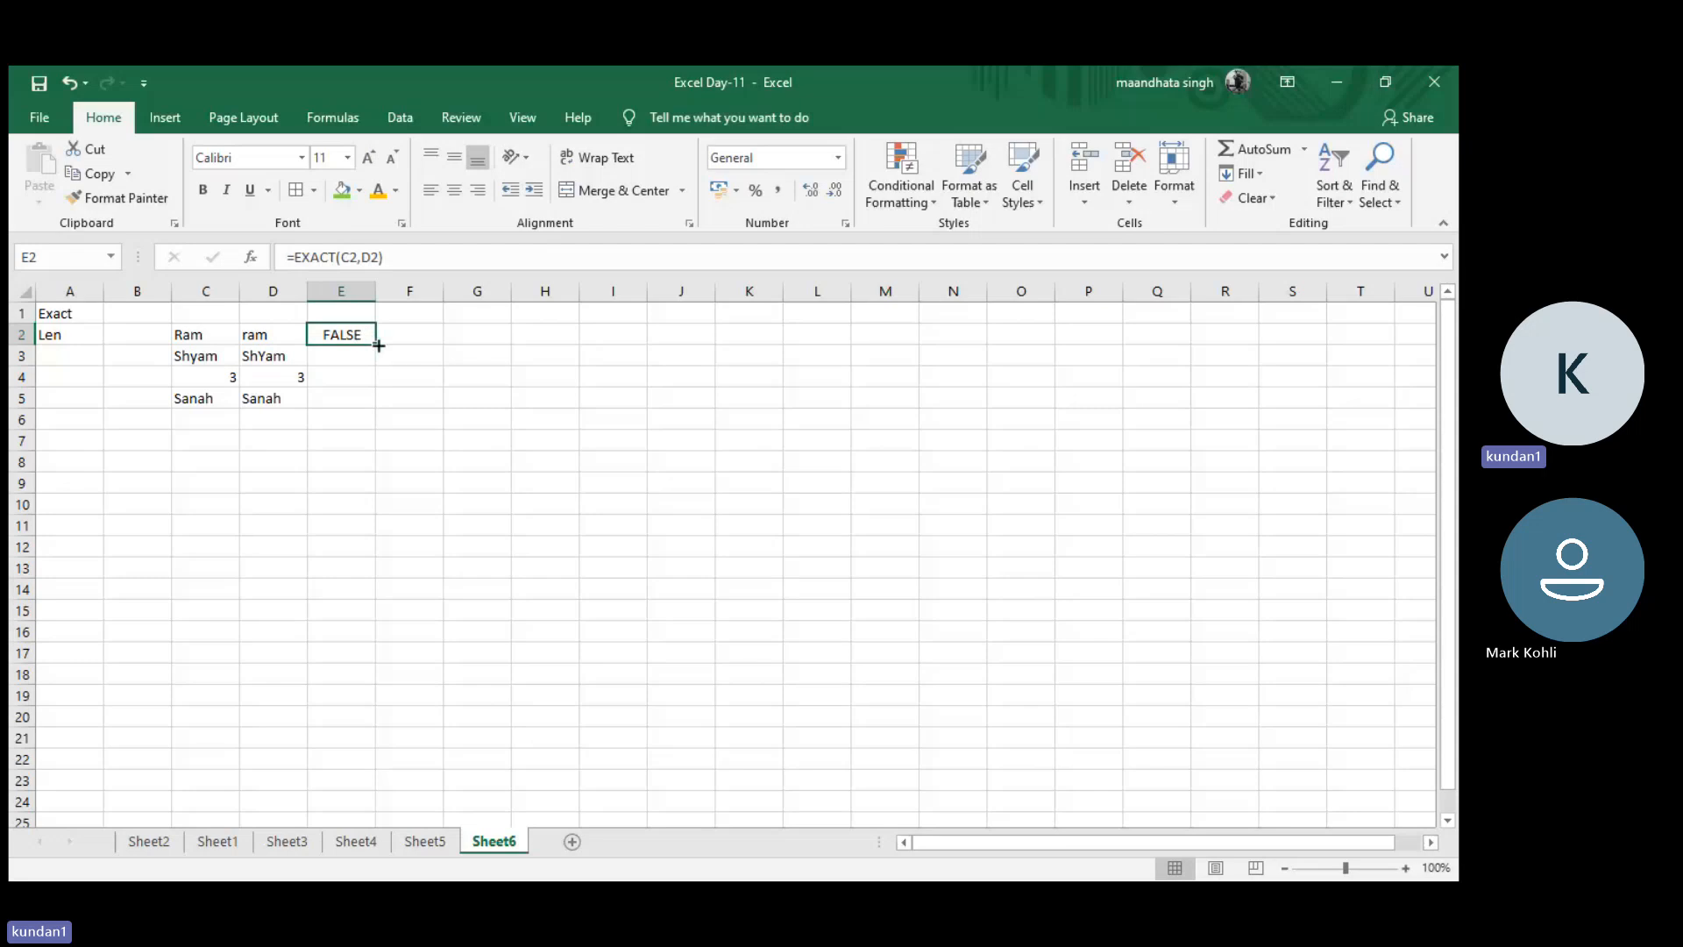
drag(378, 346, 369, 402)
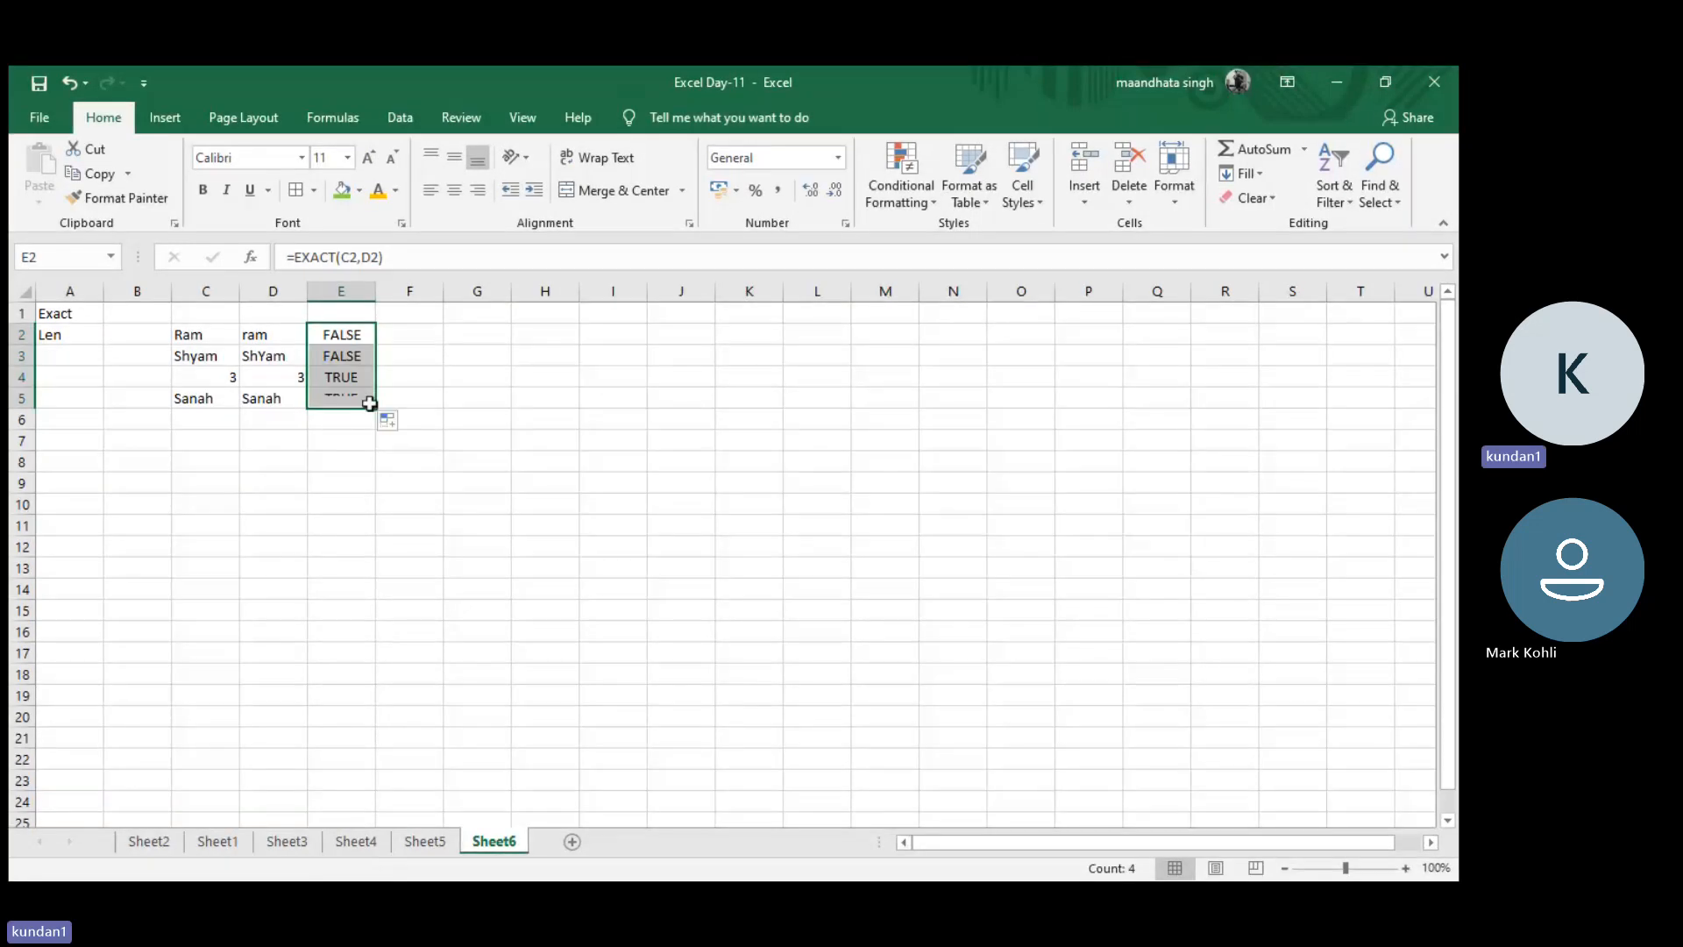
click(354, 357)
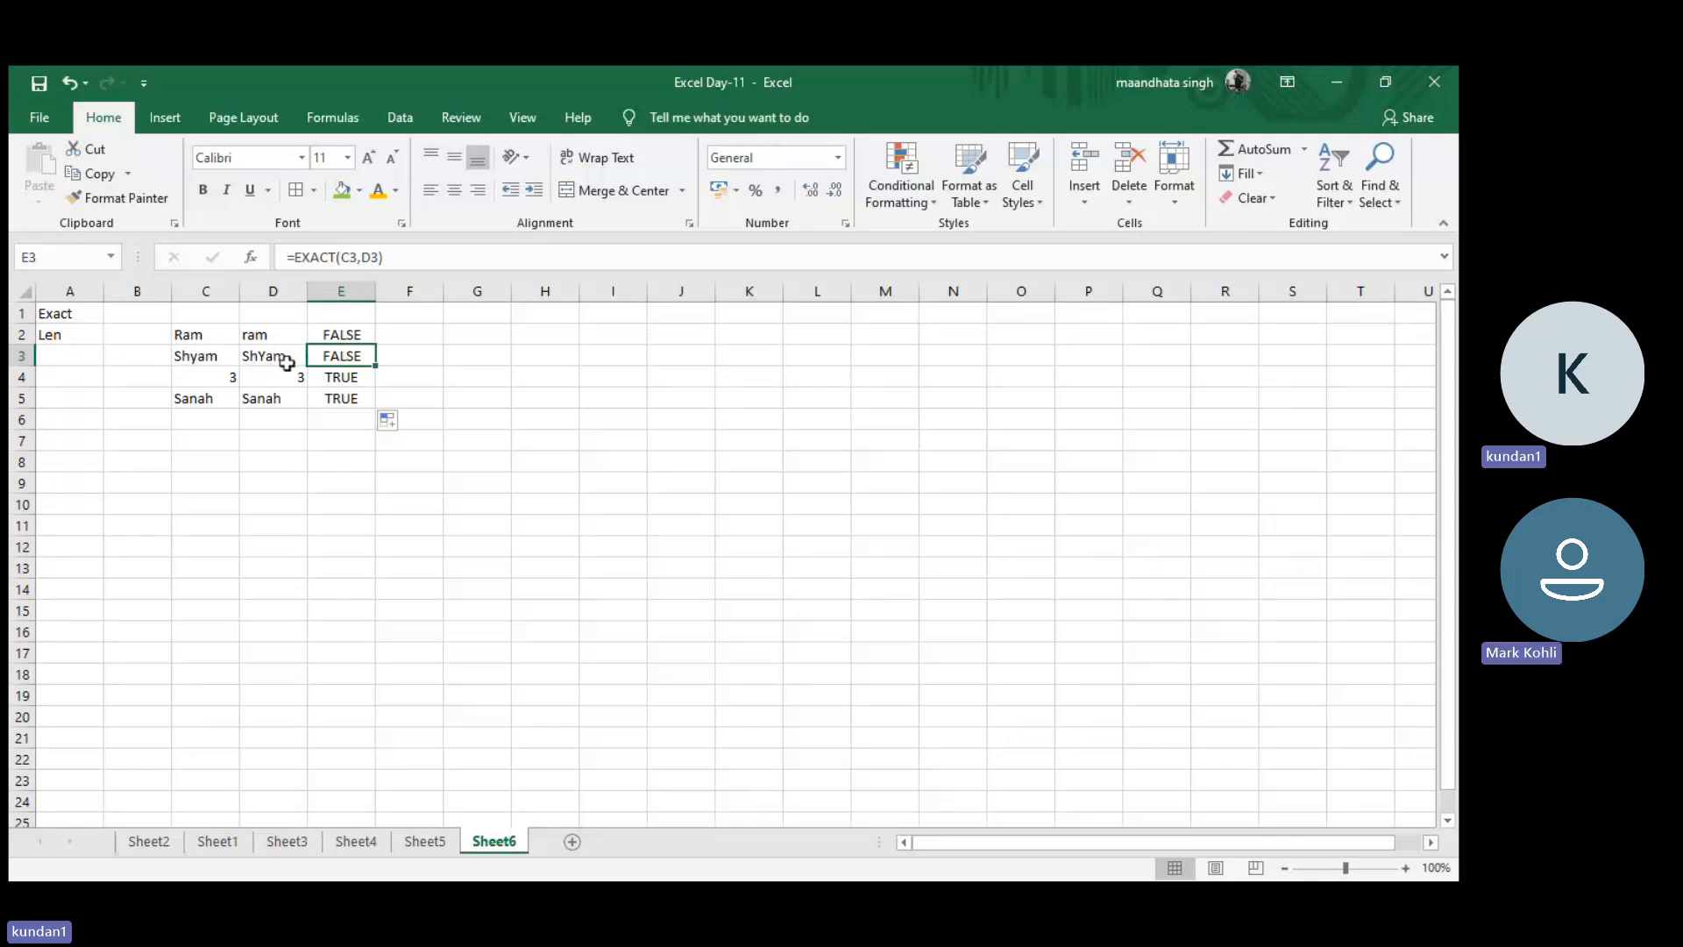
click(351, 376)
click(351, 398)
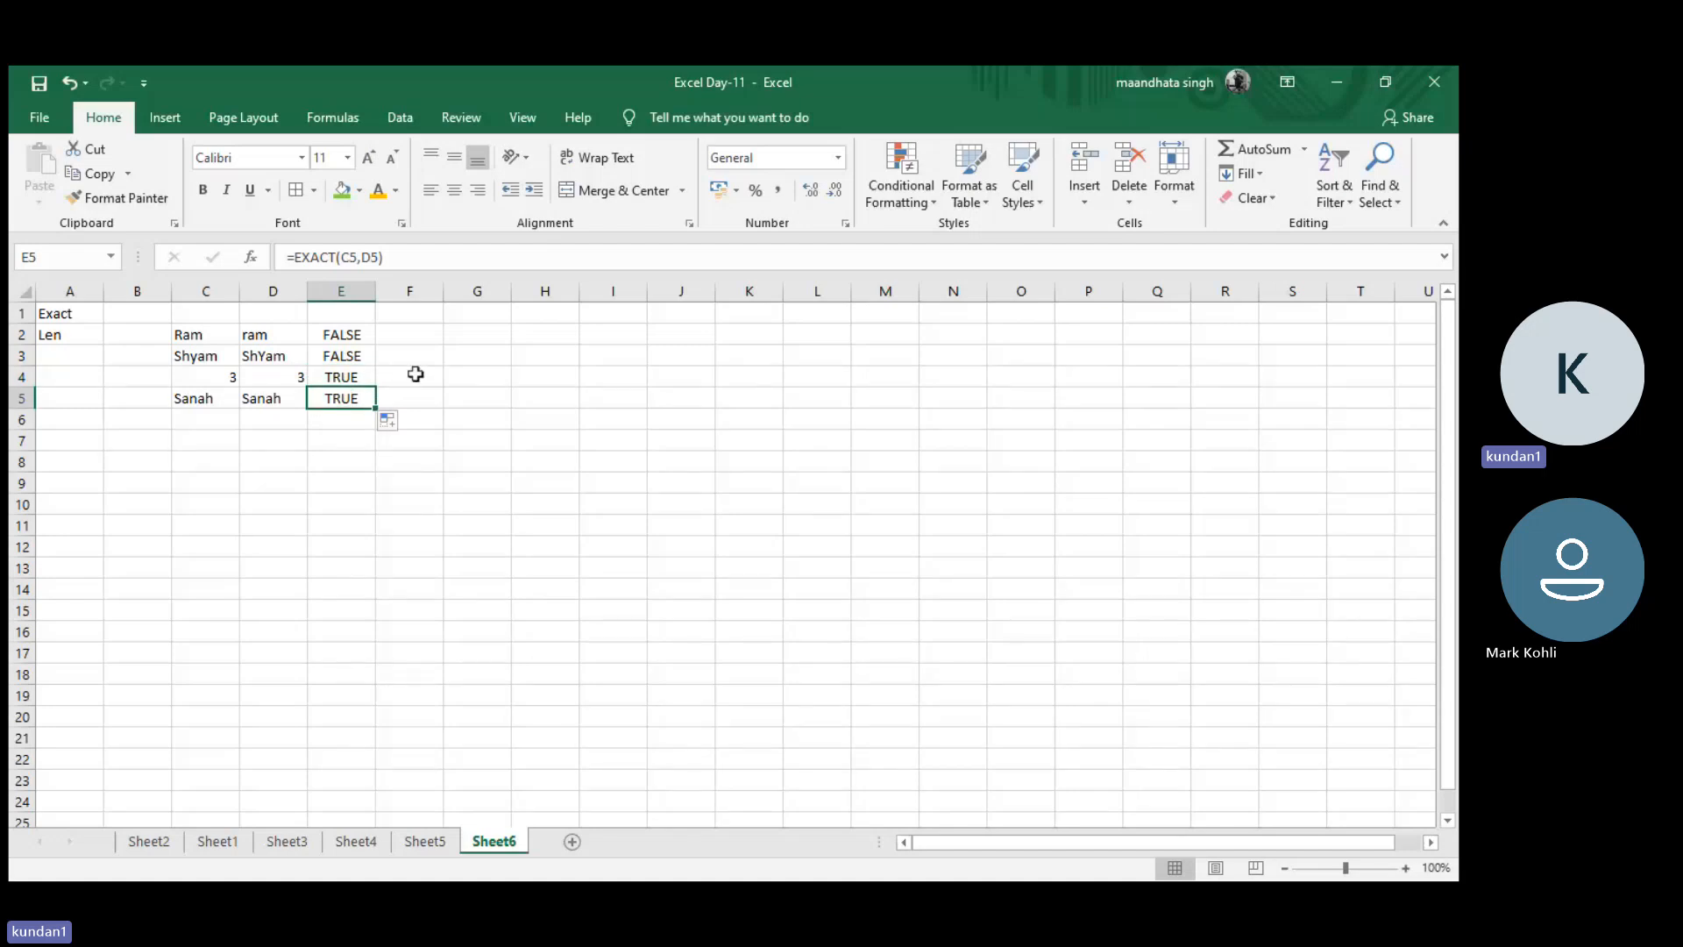
- Delete the "Len" label from A2 and make the "Exact" heading in A1 bold
click(56, 334)
key(Delete)
drag(203, 441, 57, 306)
click(56, 308)
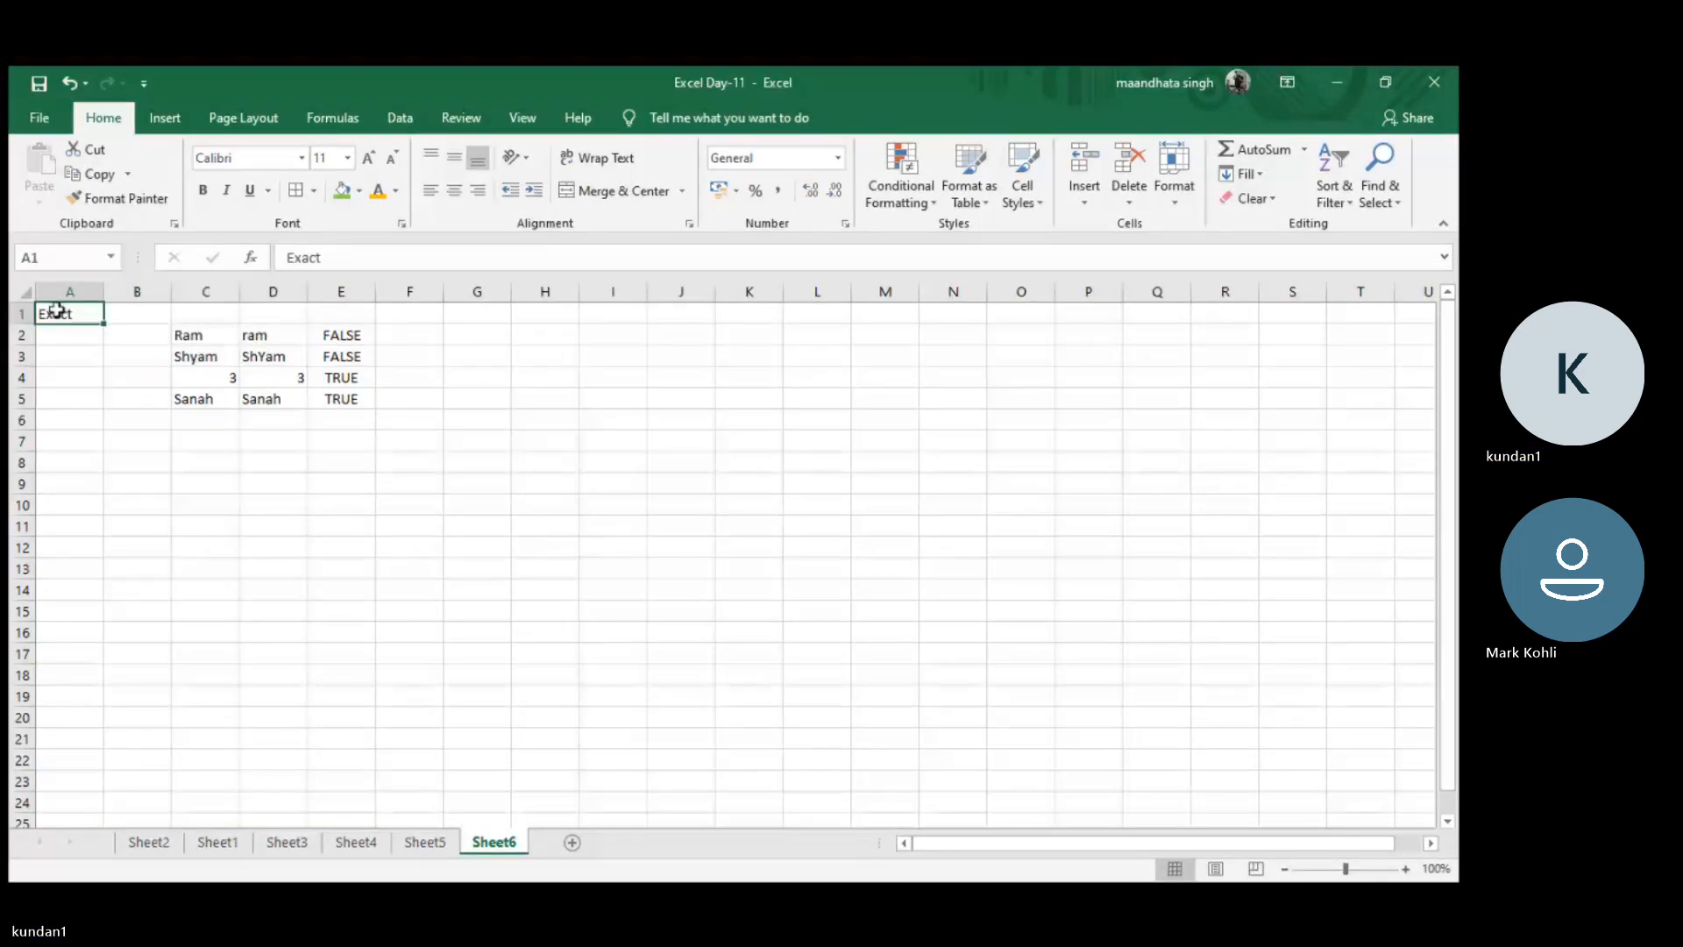
key(ctrl+b)
- Examine the name and number pairs in rows 2 to 5 and their EXACT results at a larger zoom
scroll(56, 309, up, 6)
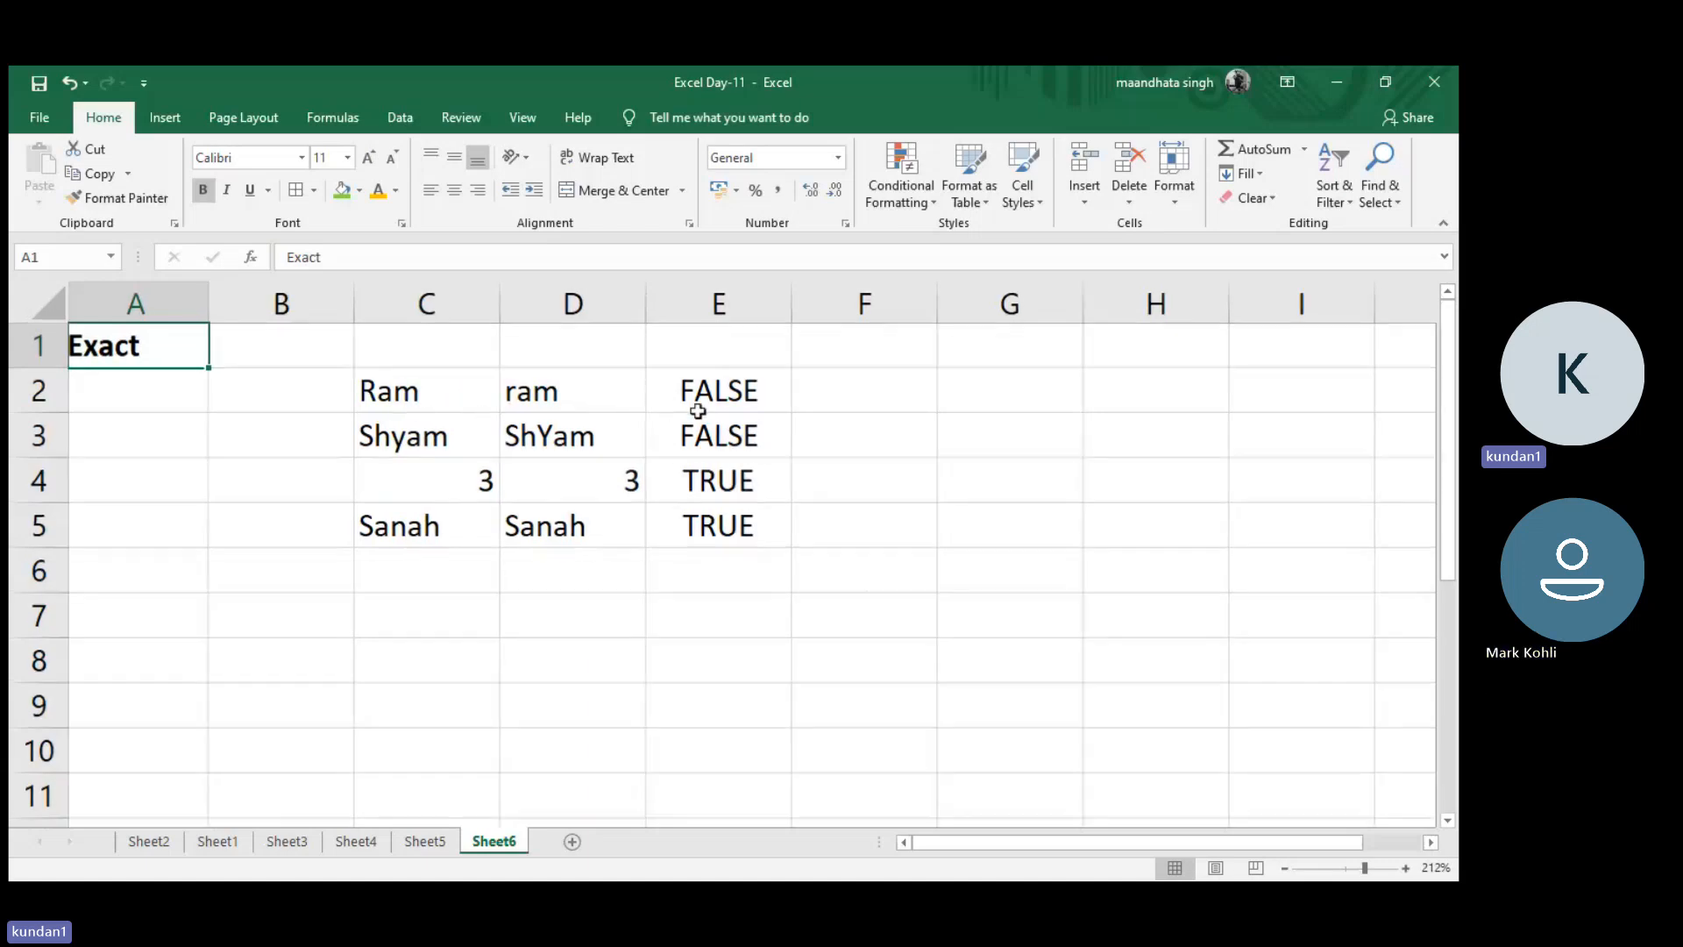
scroll(697, 408, up, 9)
key(ctrl+Home)
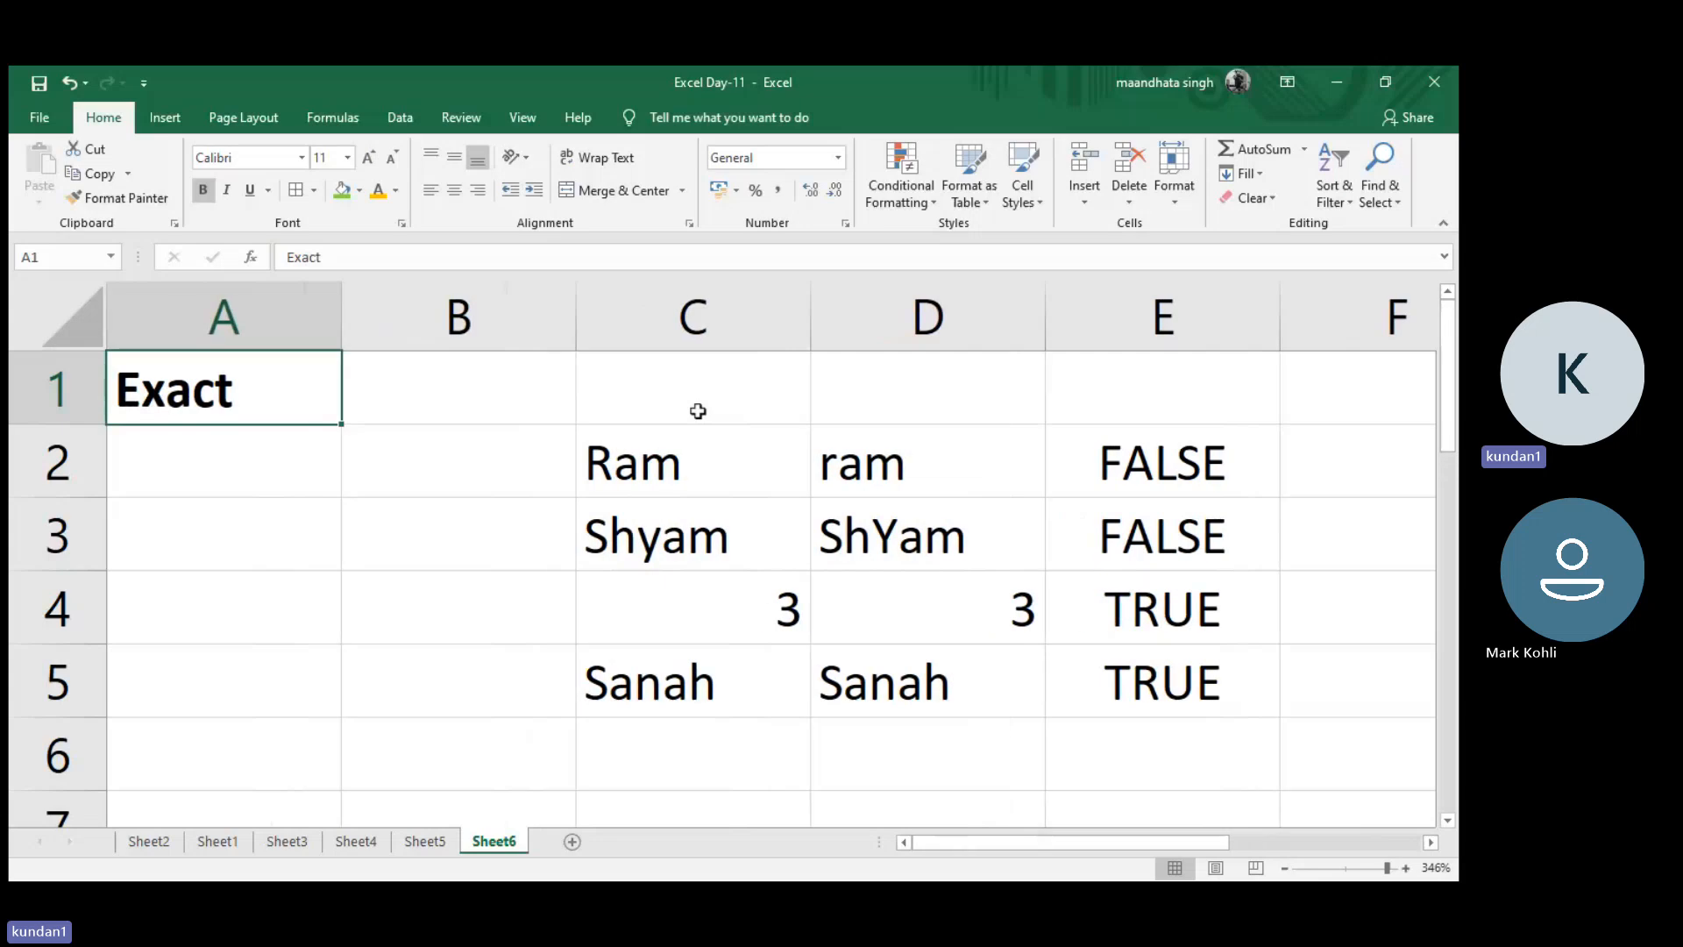
scroll(697, 411, down, 5)
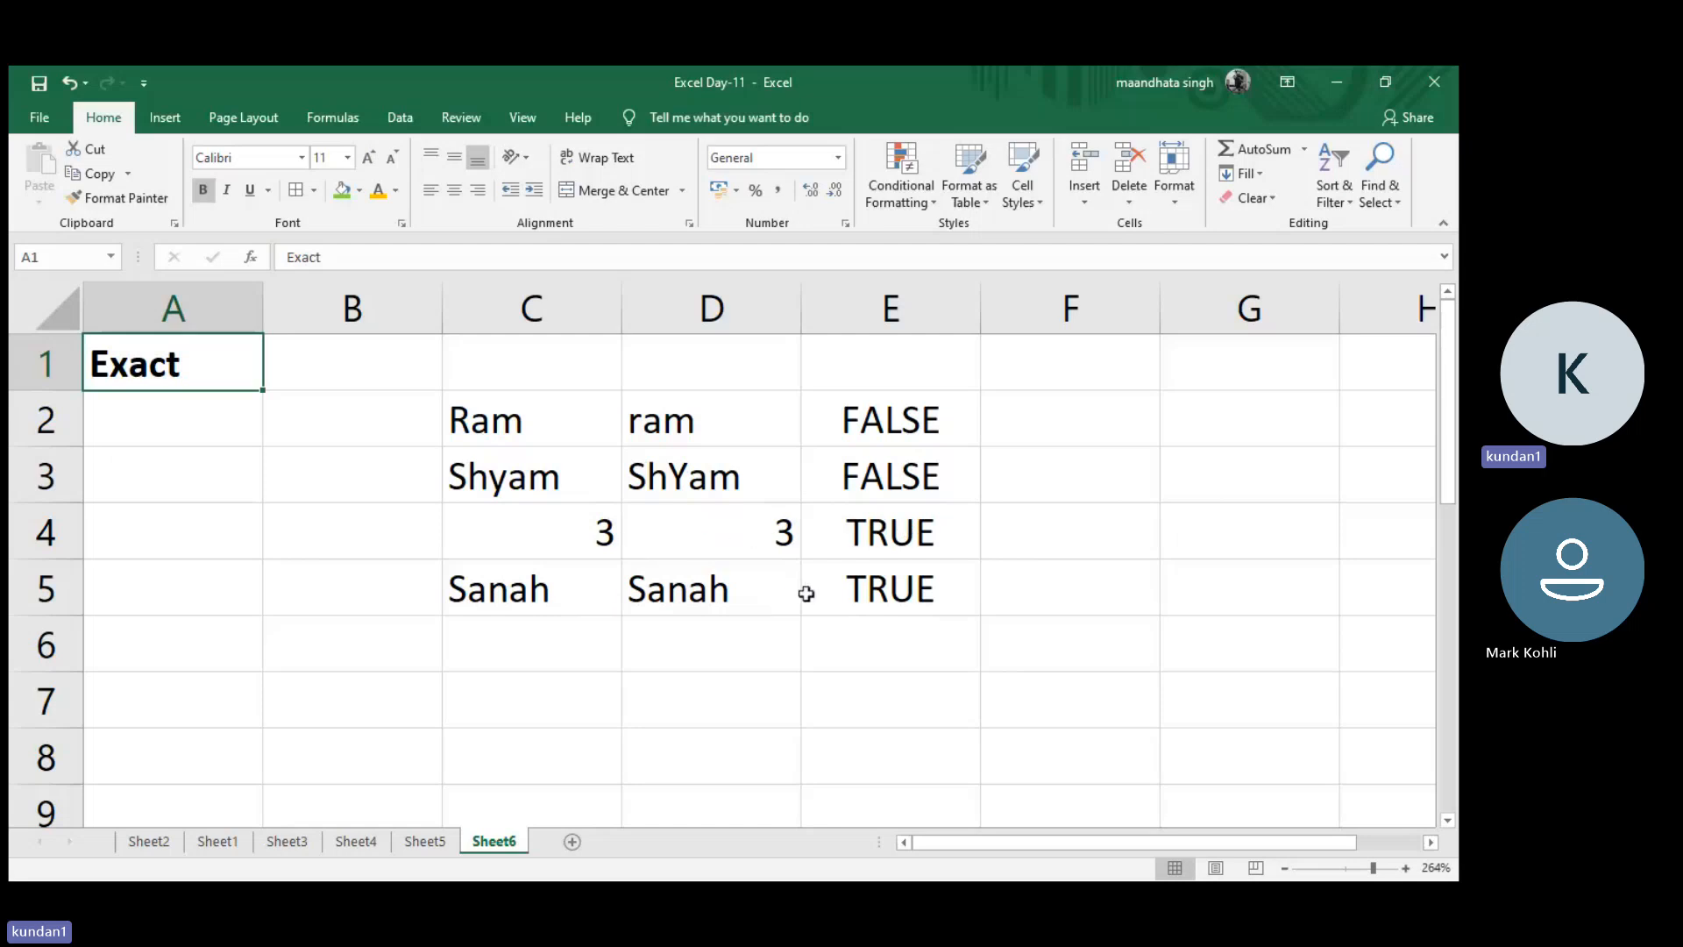
click(745, 659)
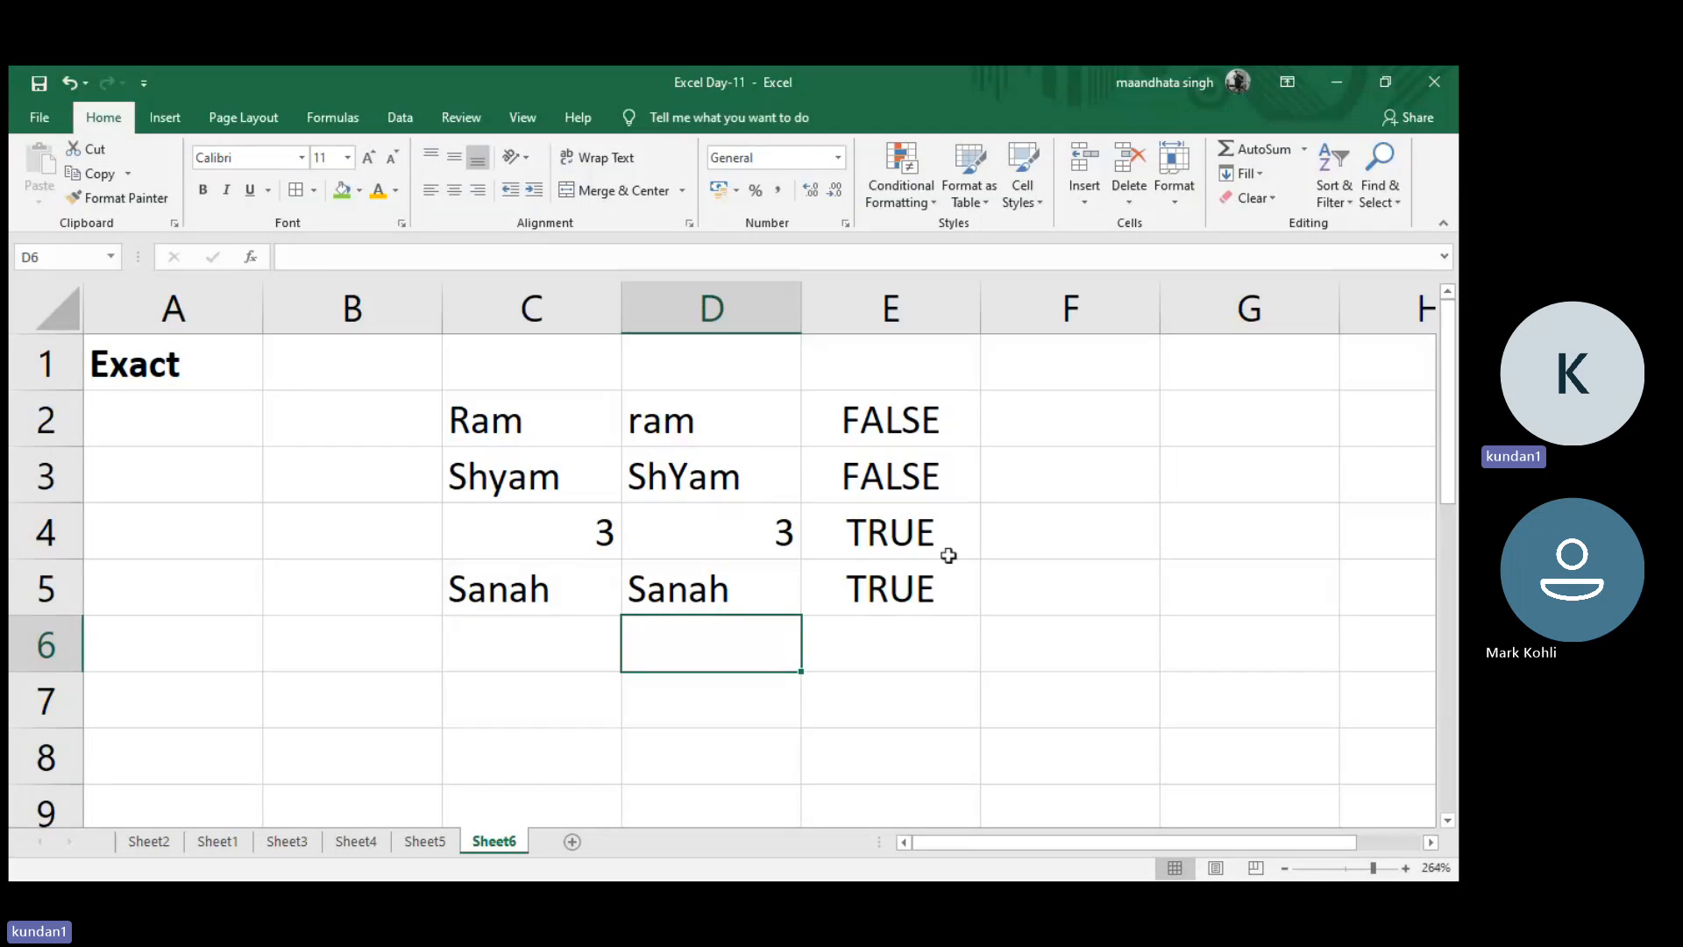
click(900, 589)
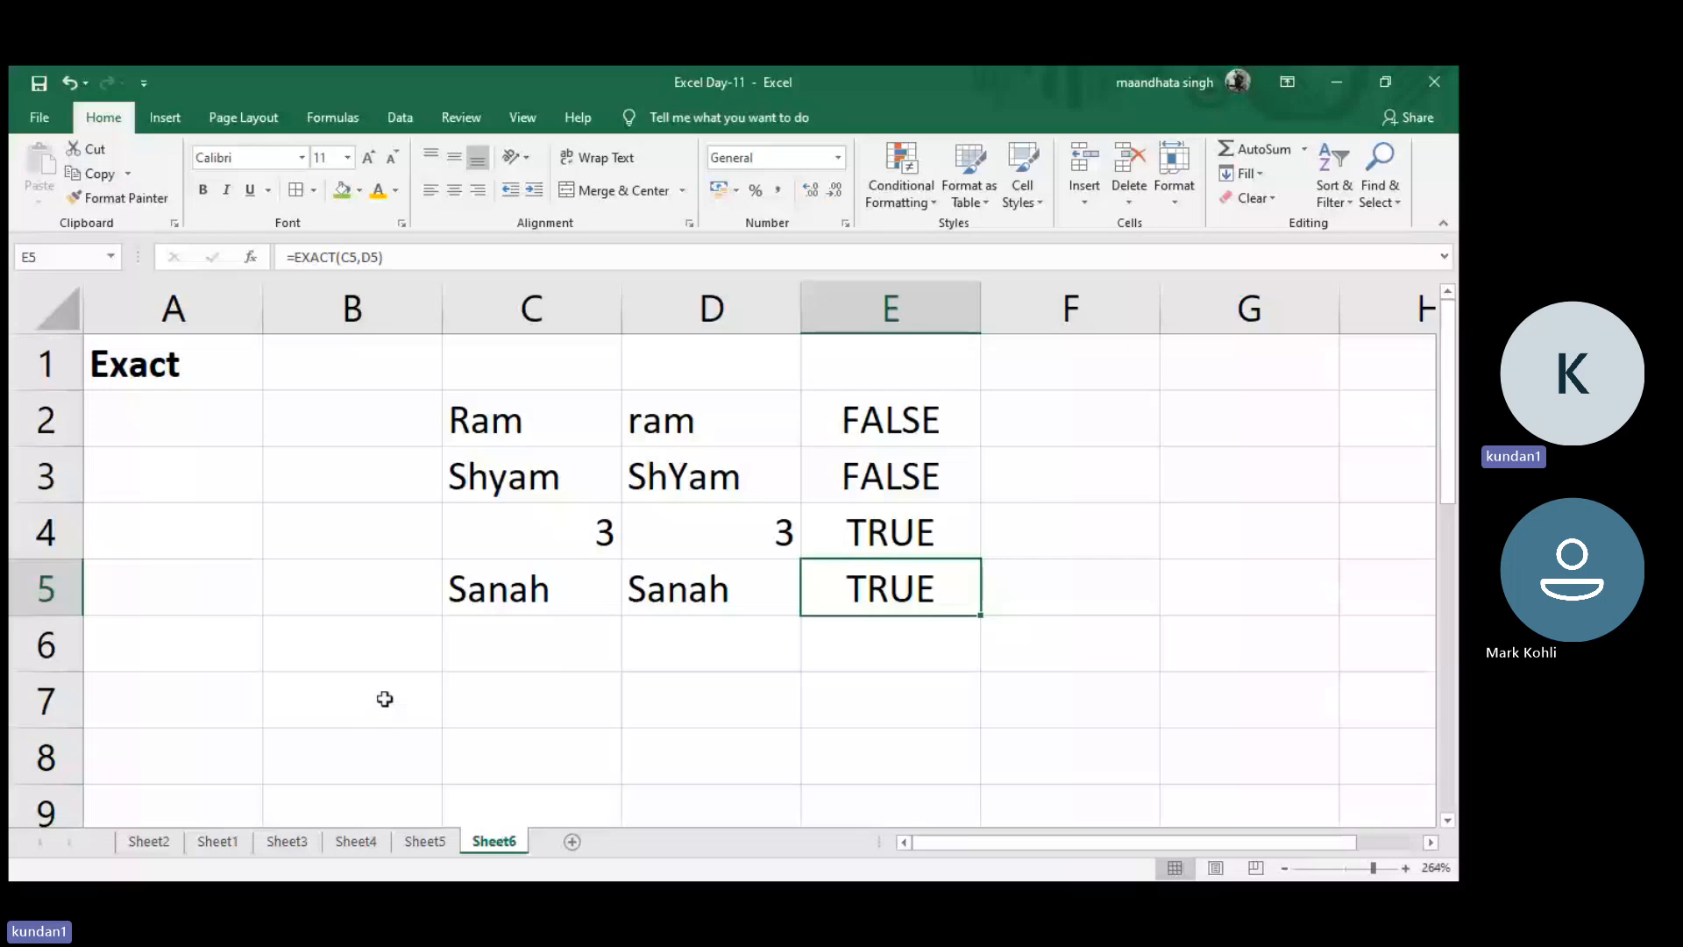
scroll(385, 698, down, 4)
click(160, 642)
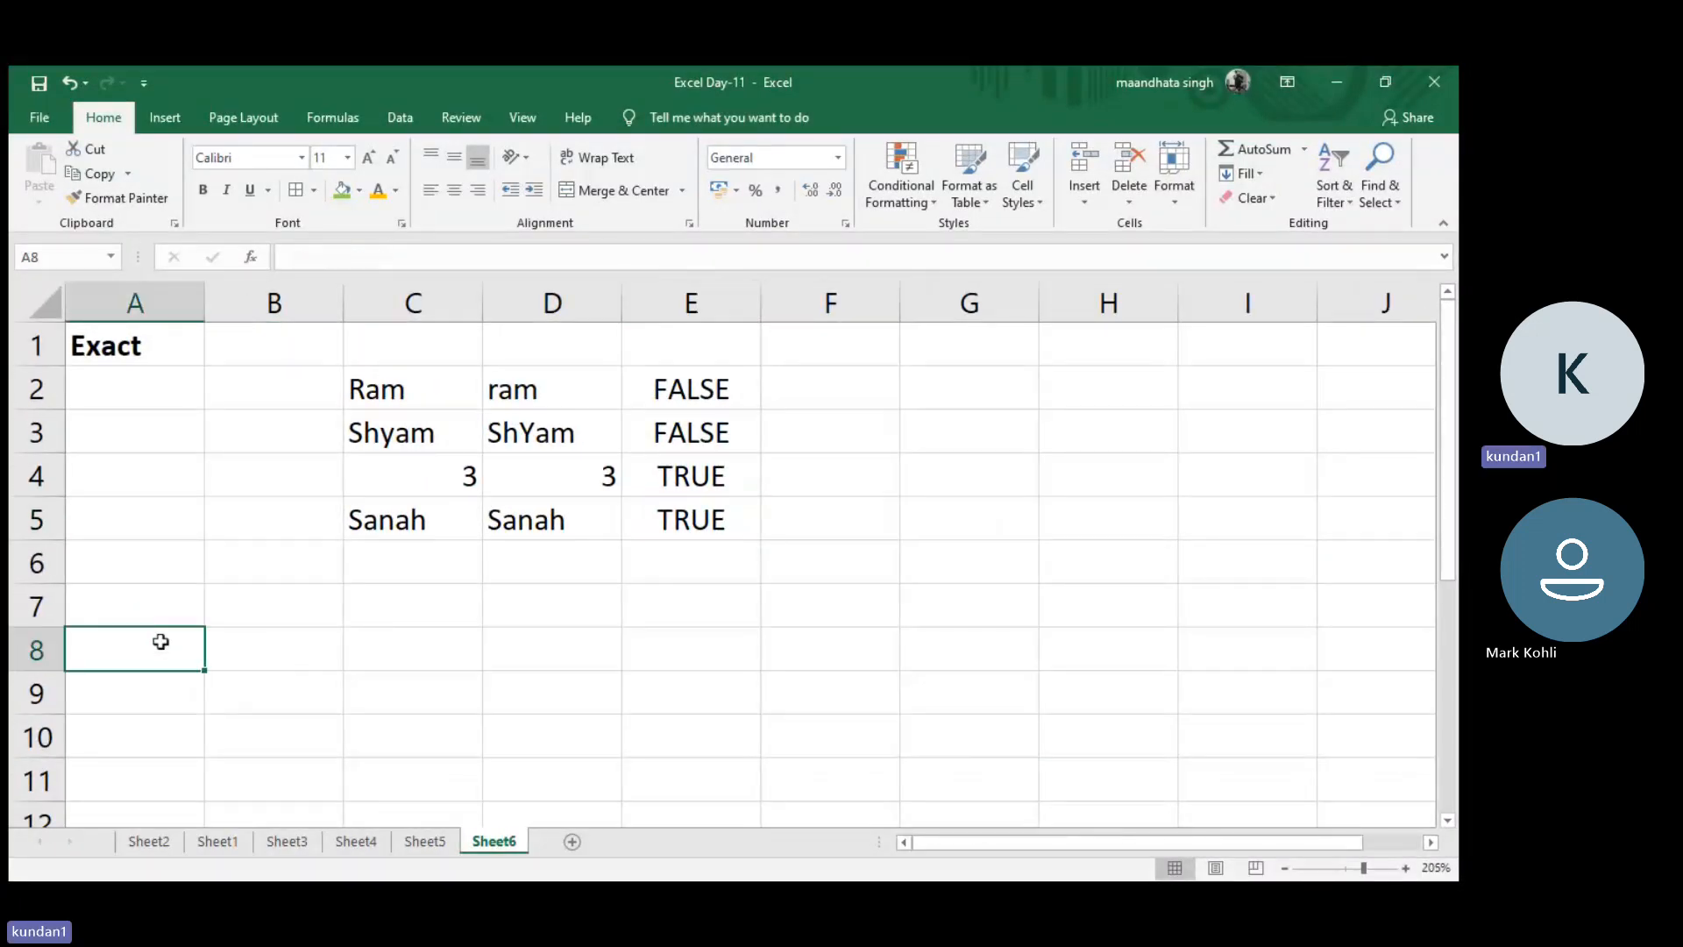
click(695, 330)
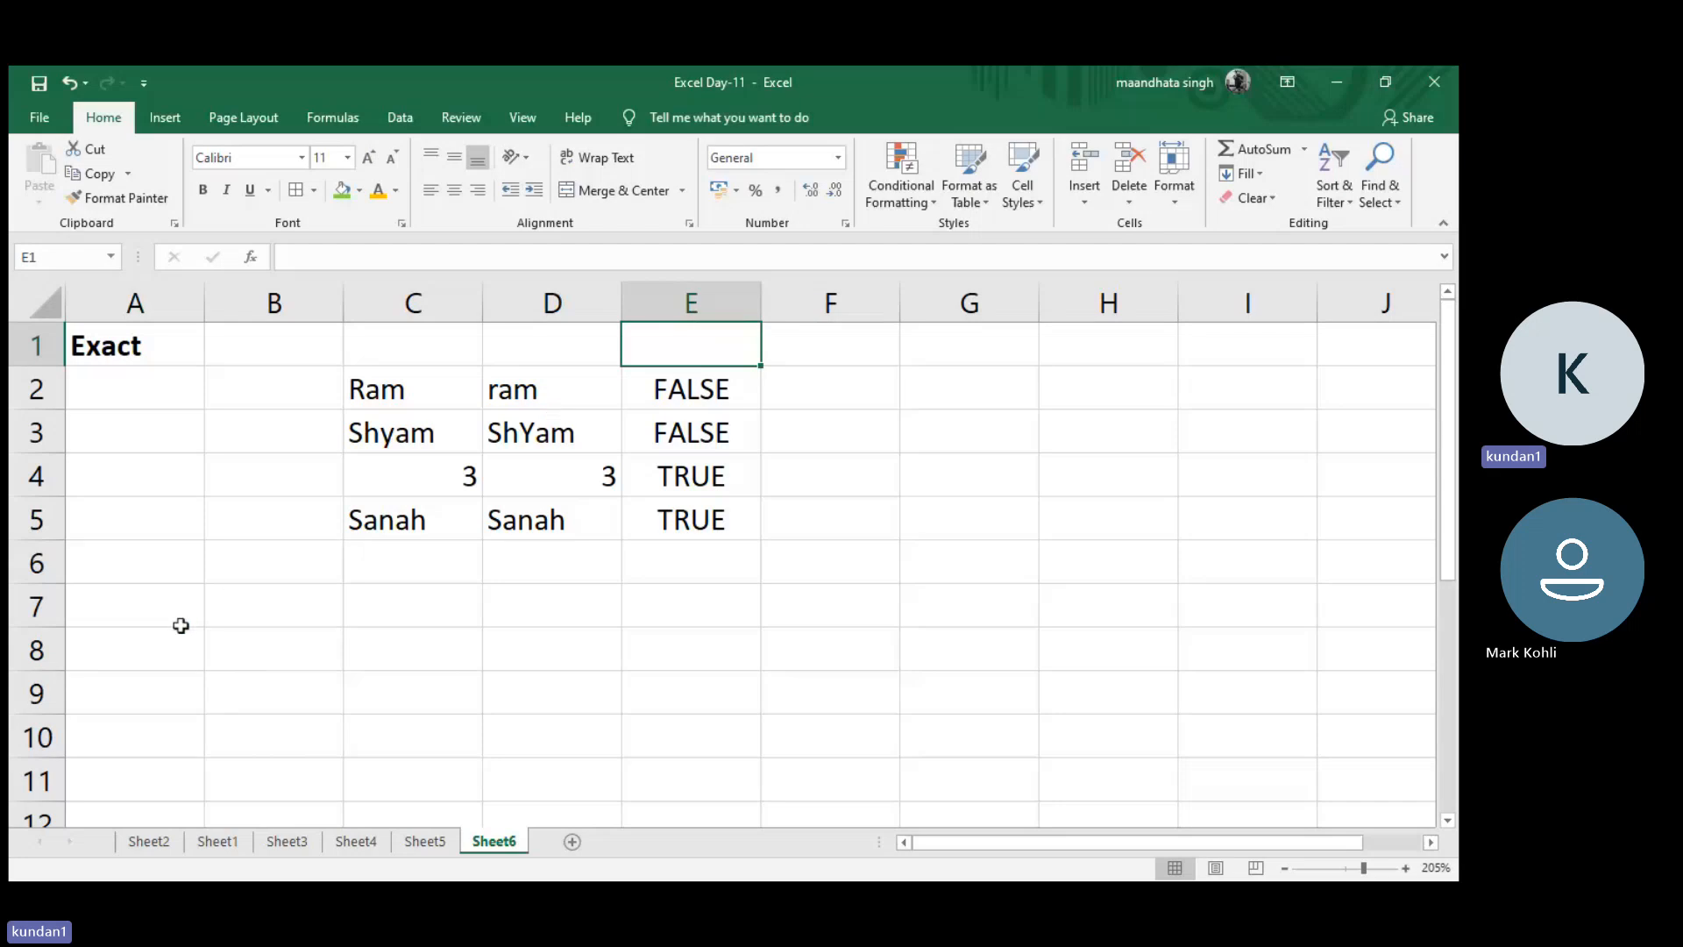
- Copy the Name column A1:A12 from Sheet5 and paste its values into Sheet6 starting at B8
click(293, 644)
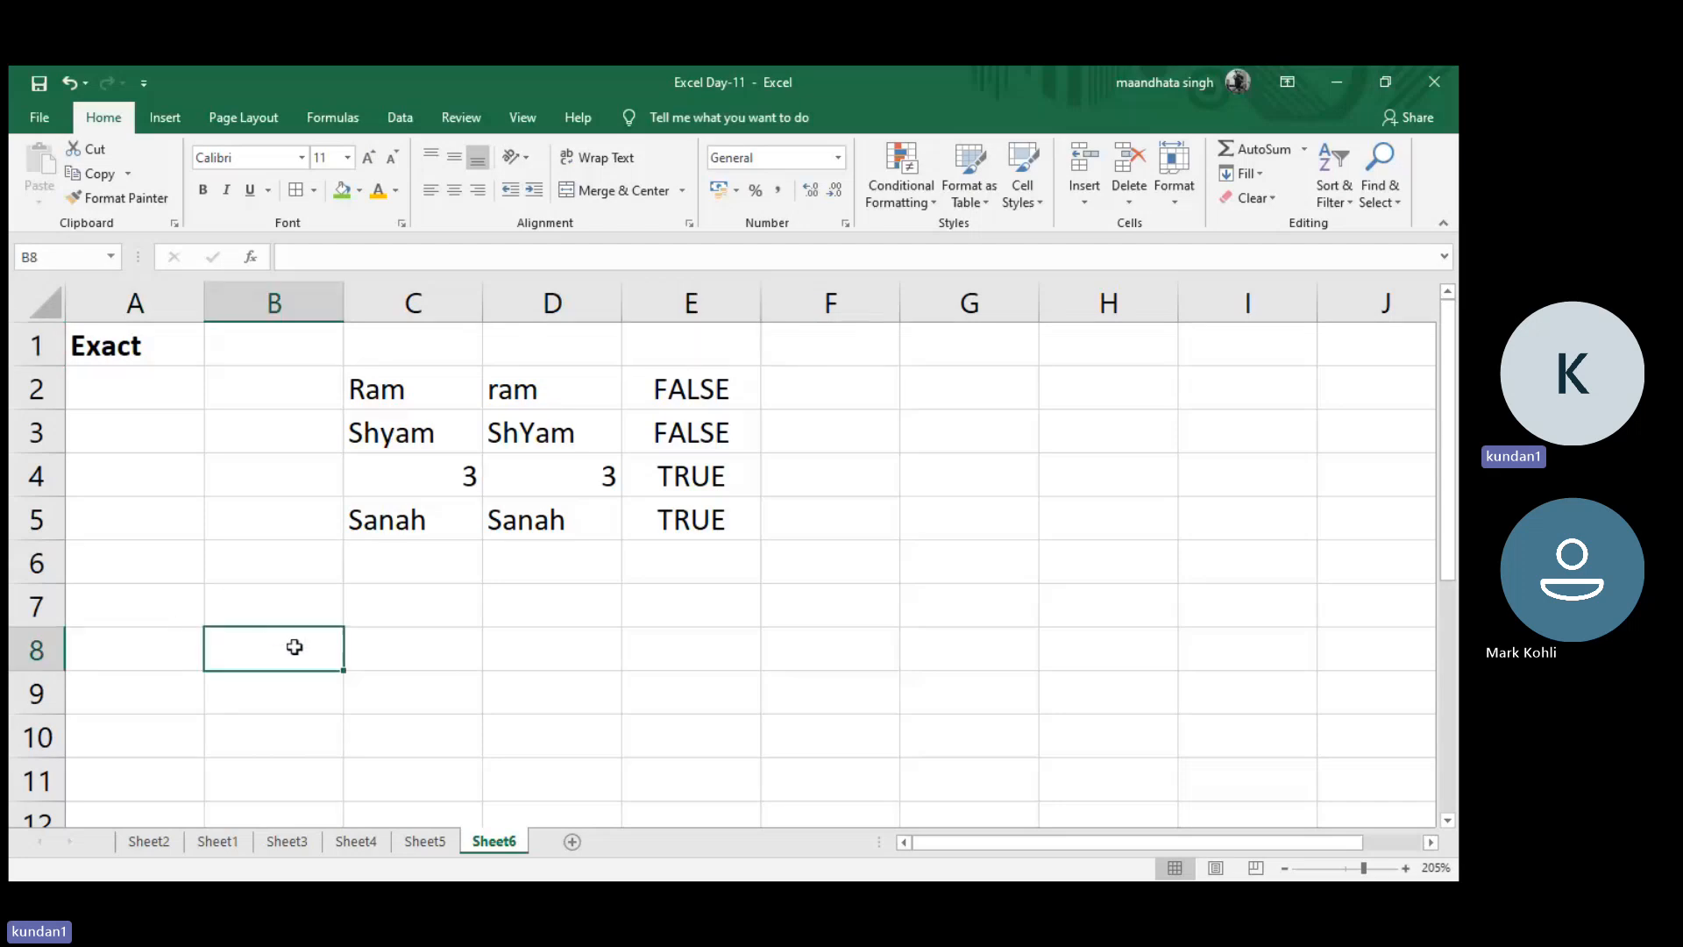
click(417, 845)
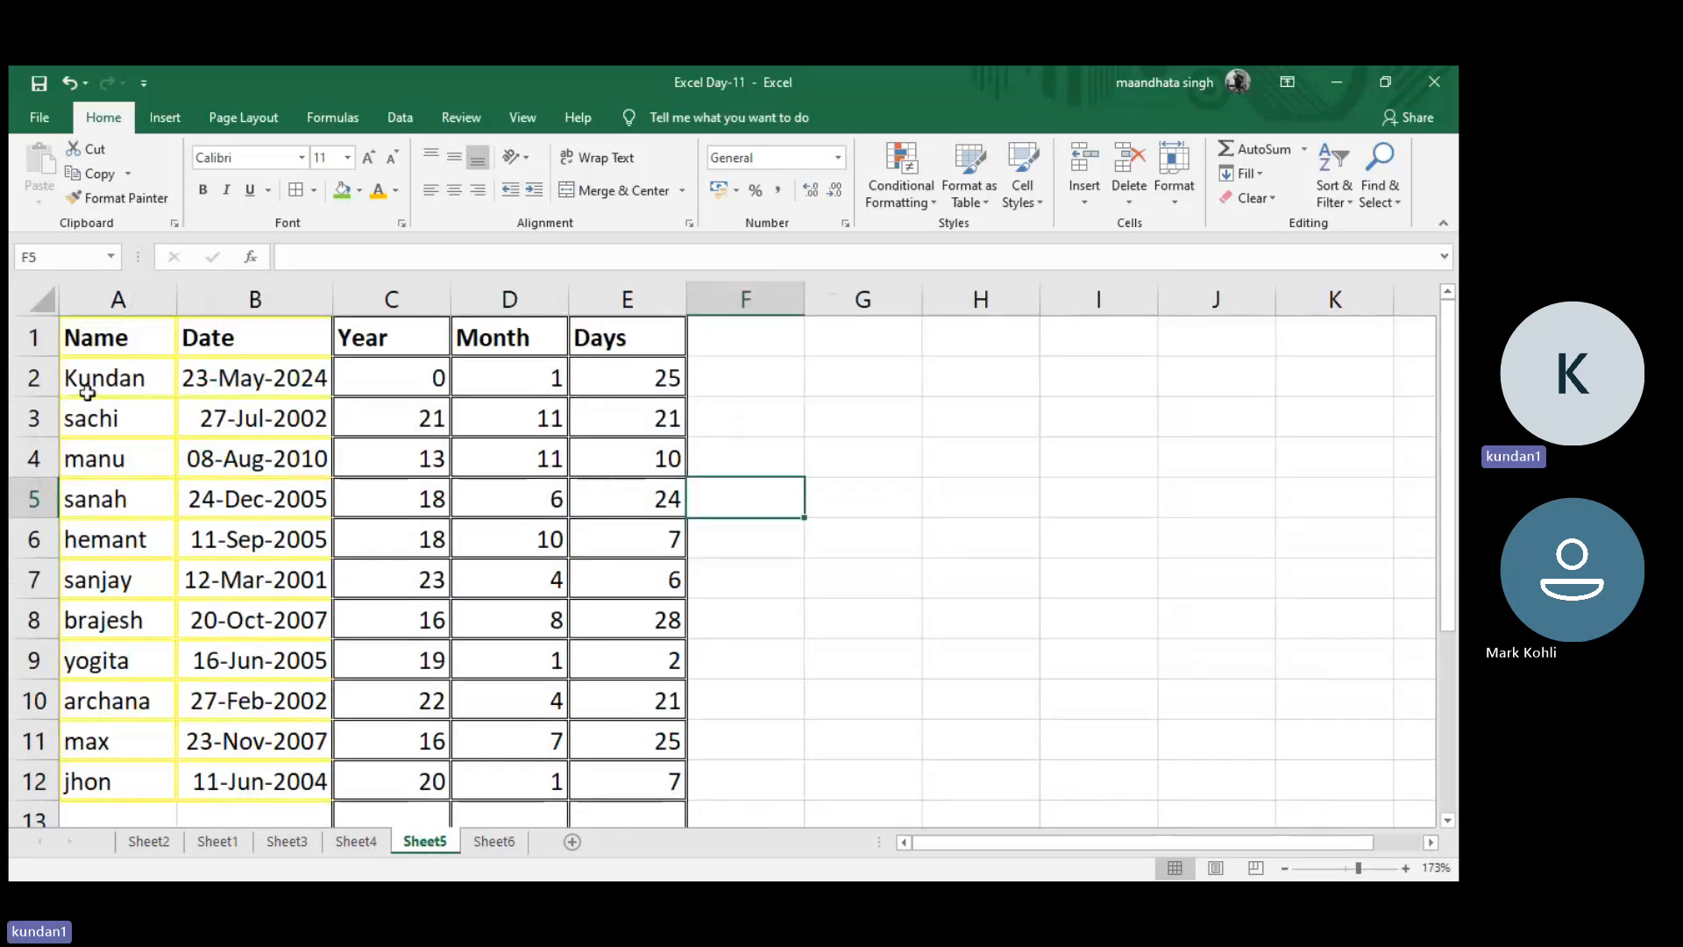
key(ctrl+Home)
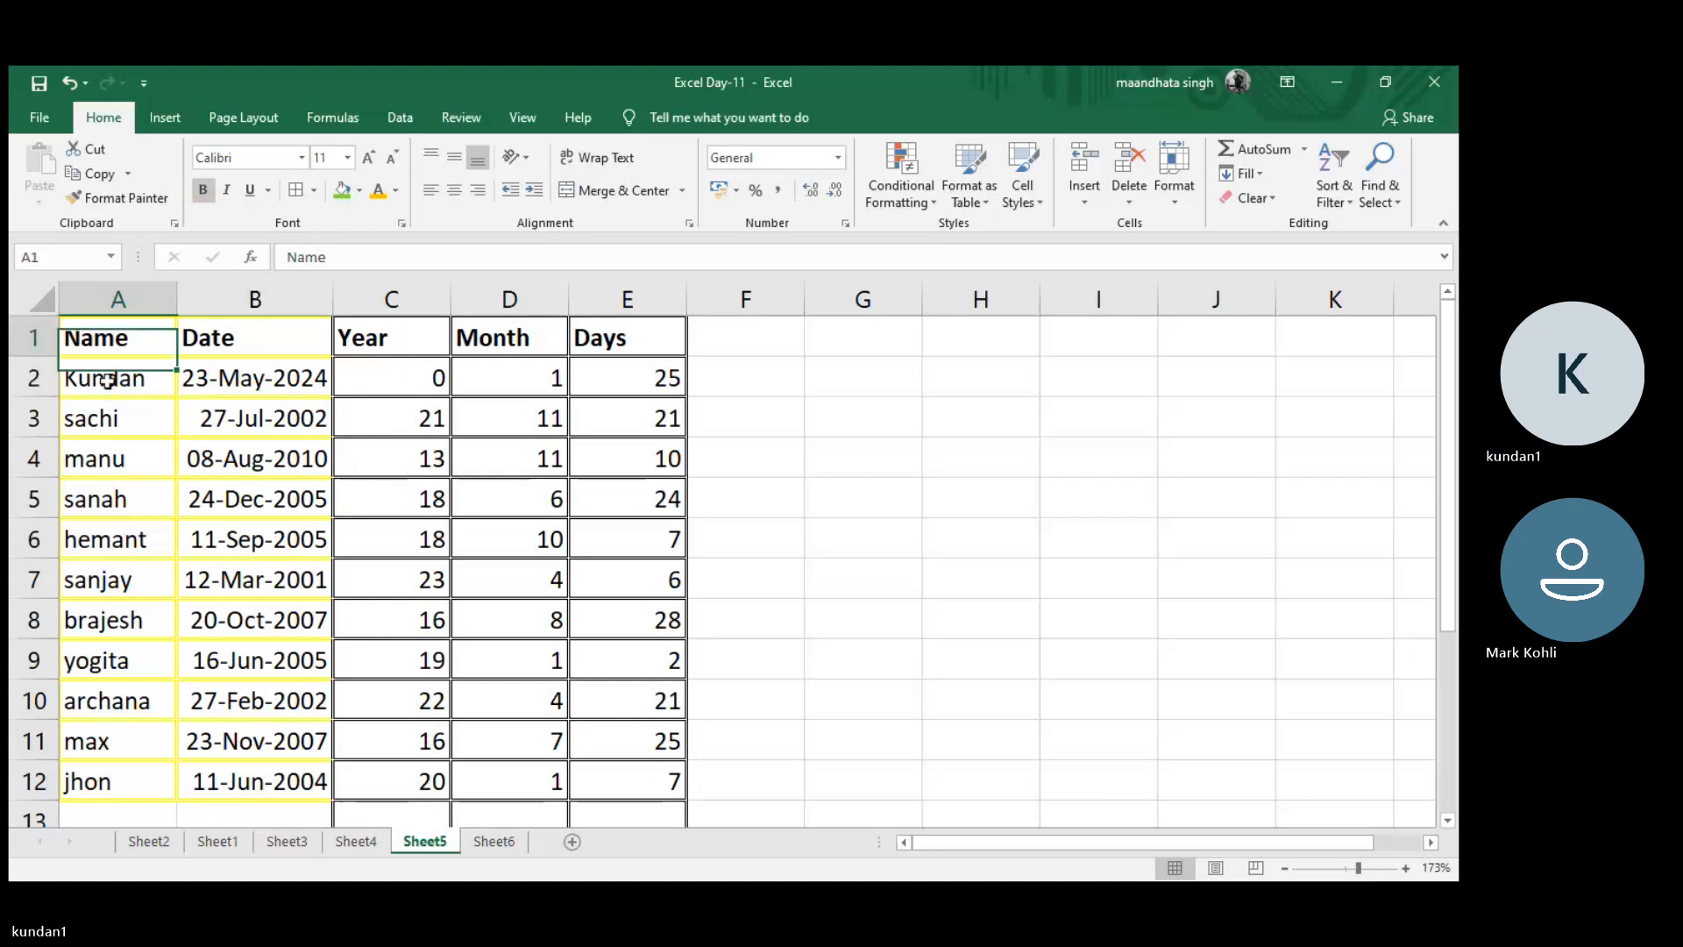
key(ctrl+shift+Down)
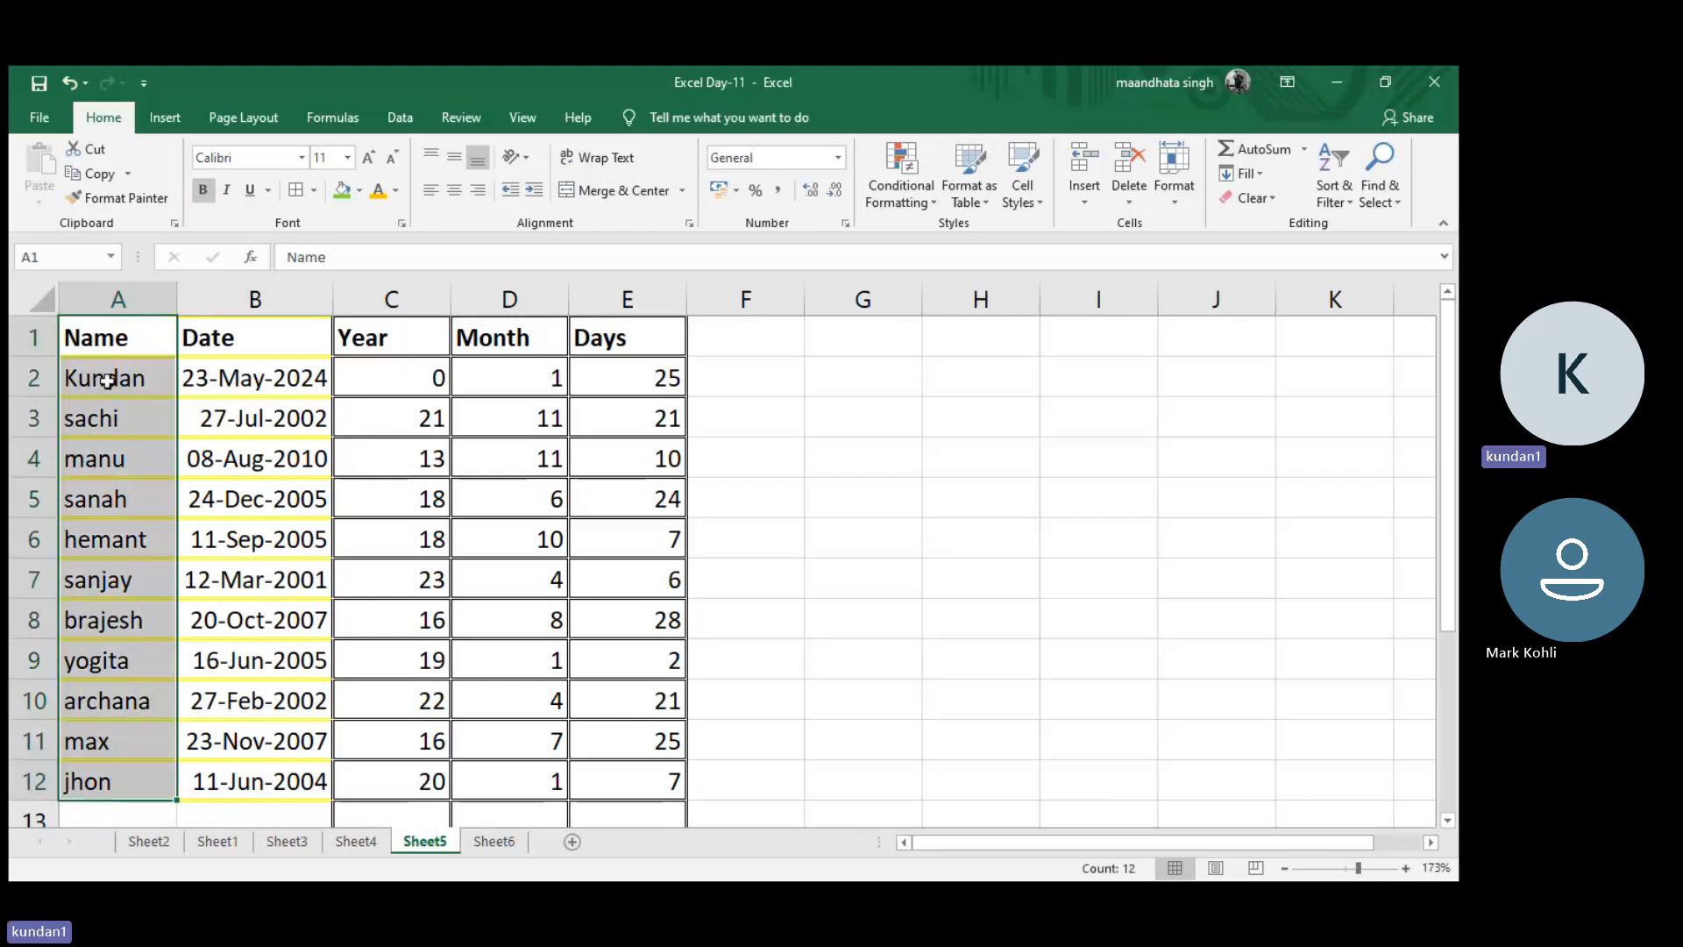
key(ctrl+c)
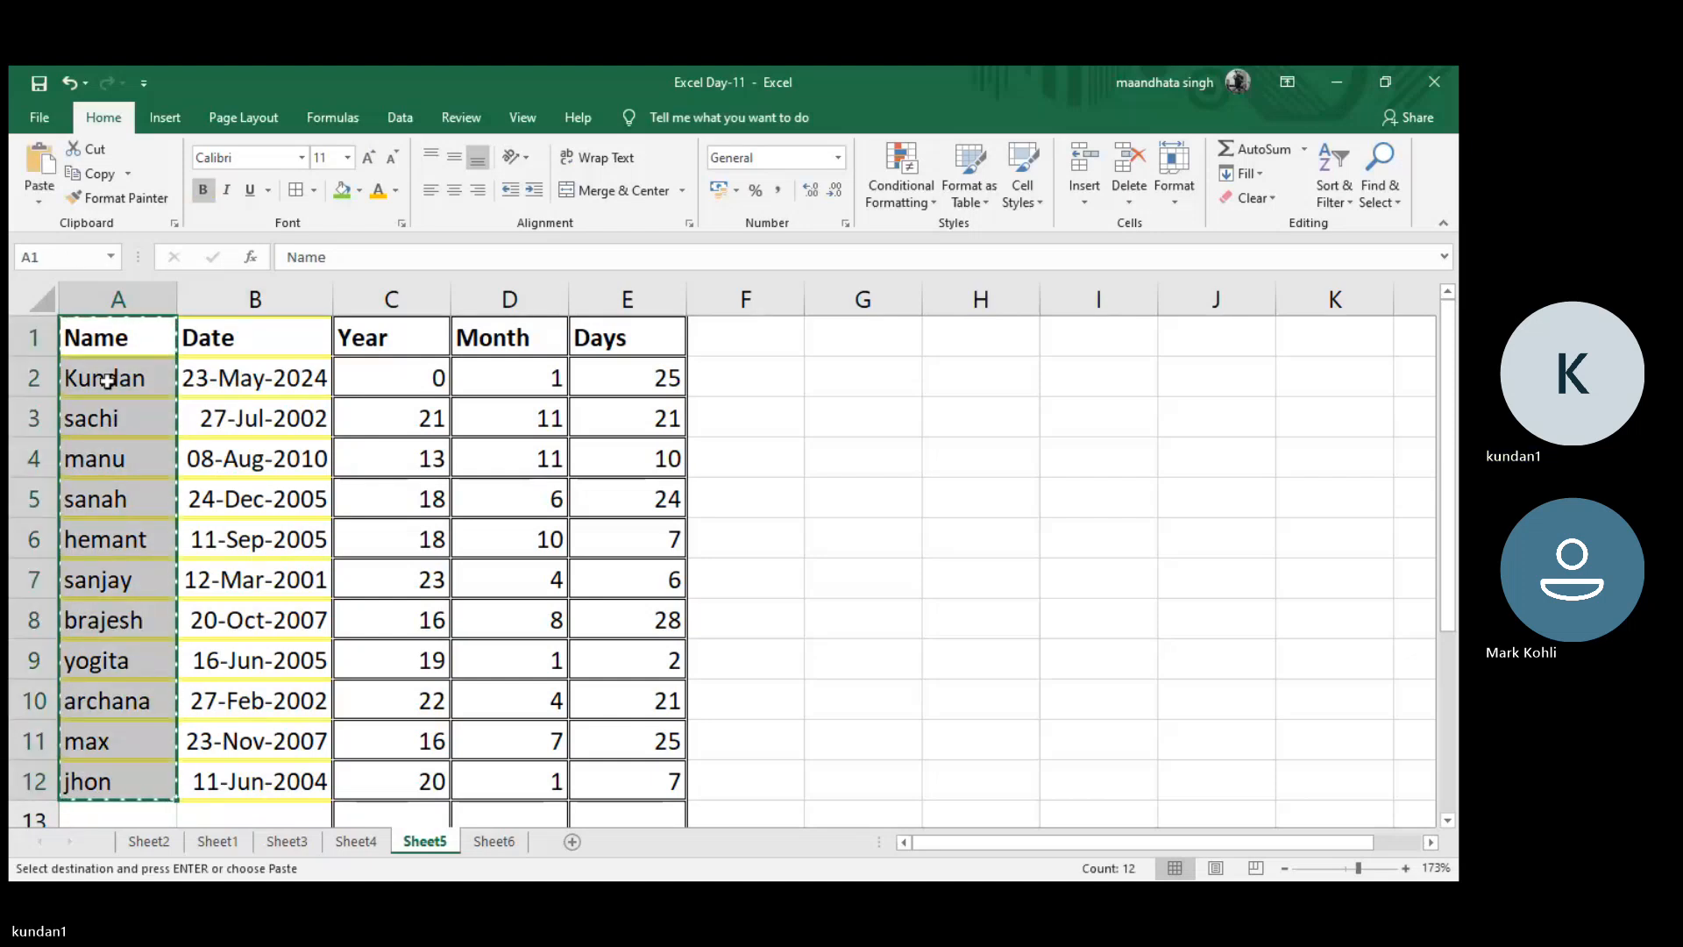
key(ctrl+Page_Down)
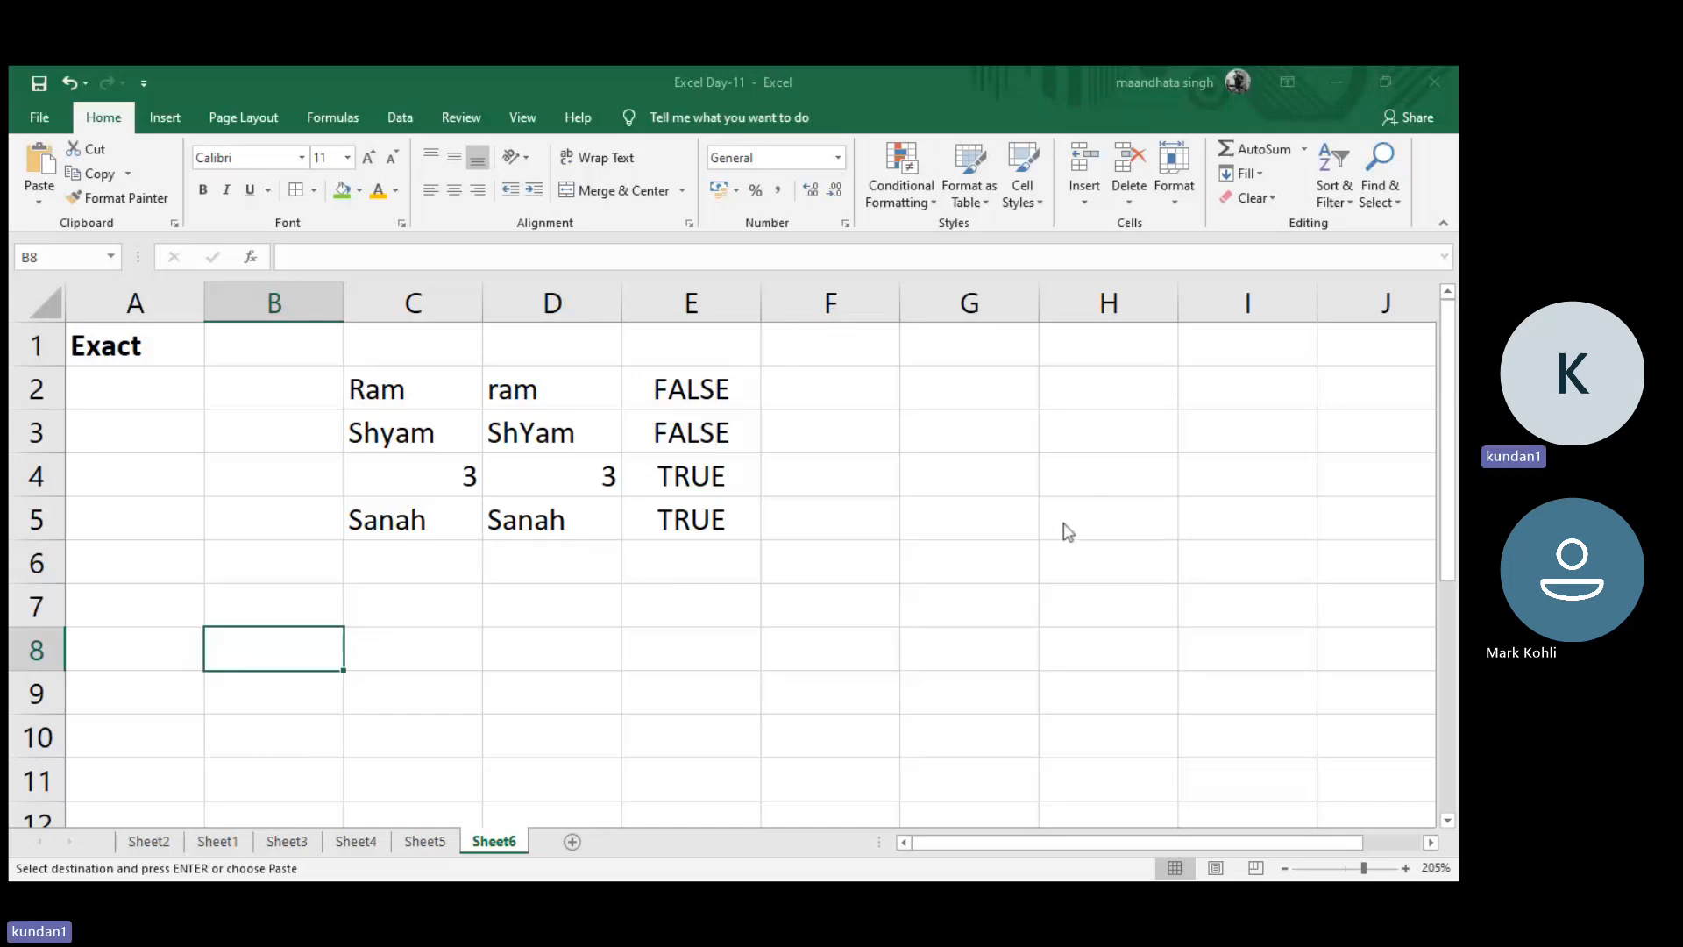
key(ctrl+v)
scroll(176, 655, down, 2)
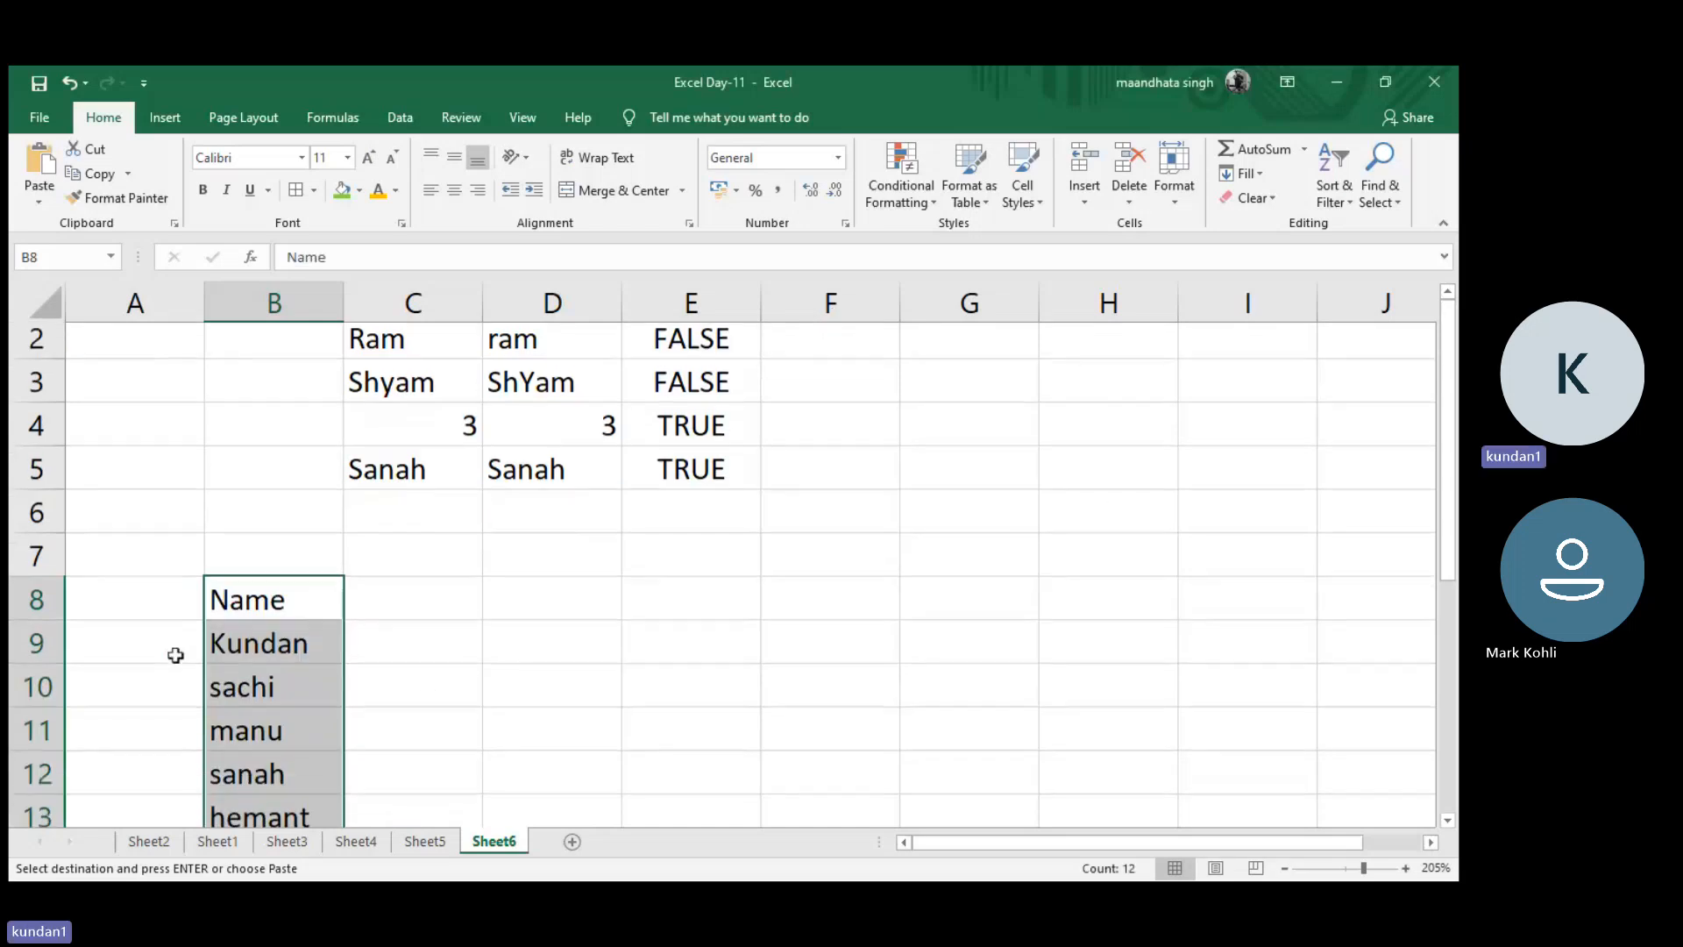
- Enter the heading "Len" in A7 and make it bold
click(137, 525)
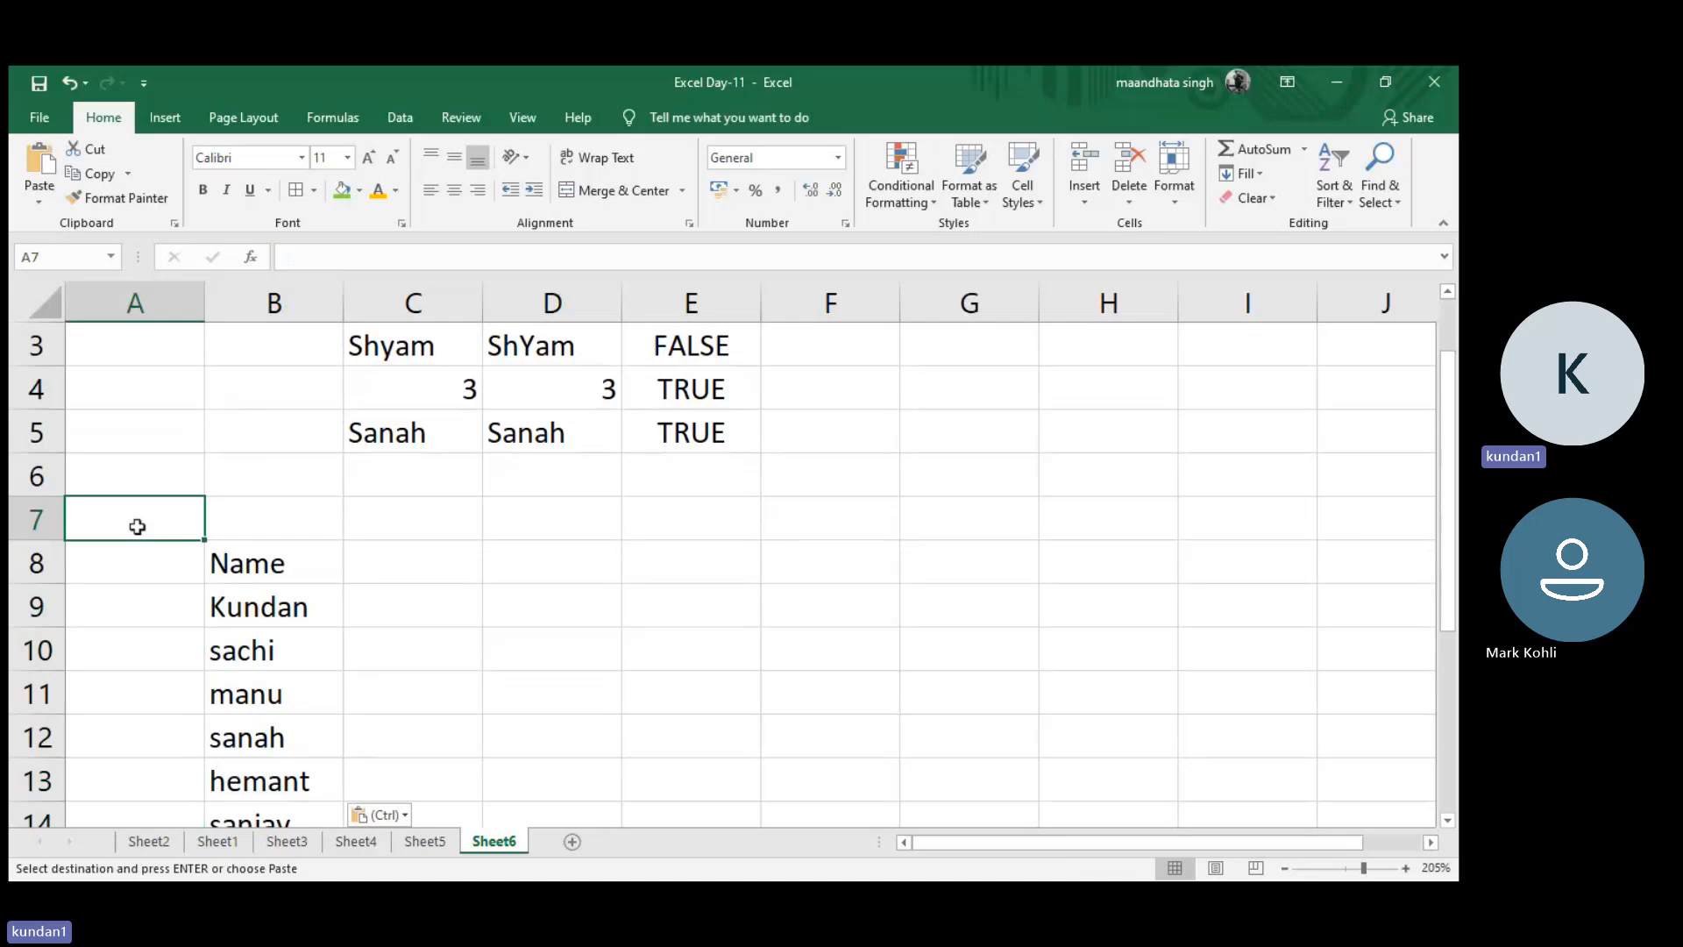
text(Len)
key(Return)
click(137, 526)
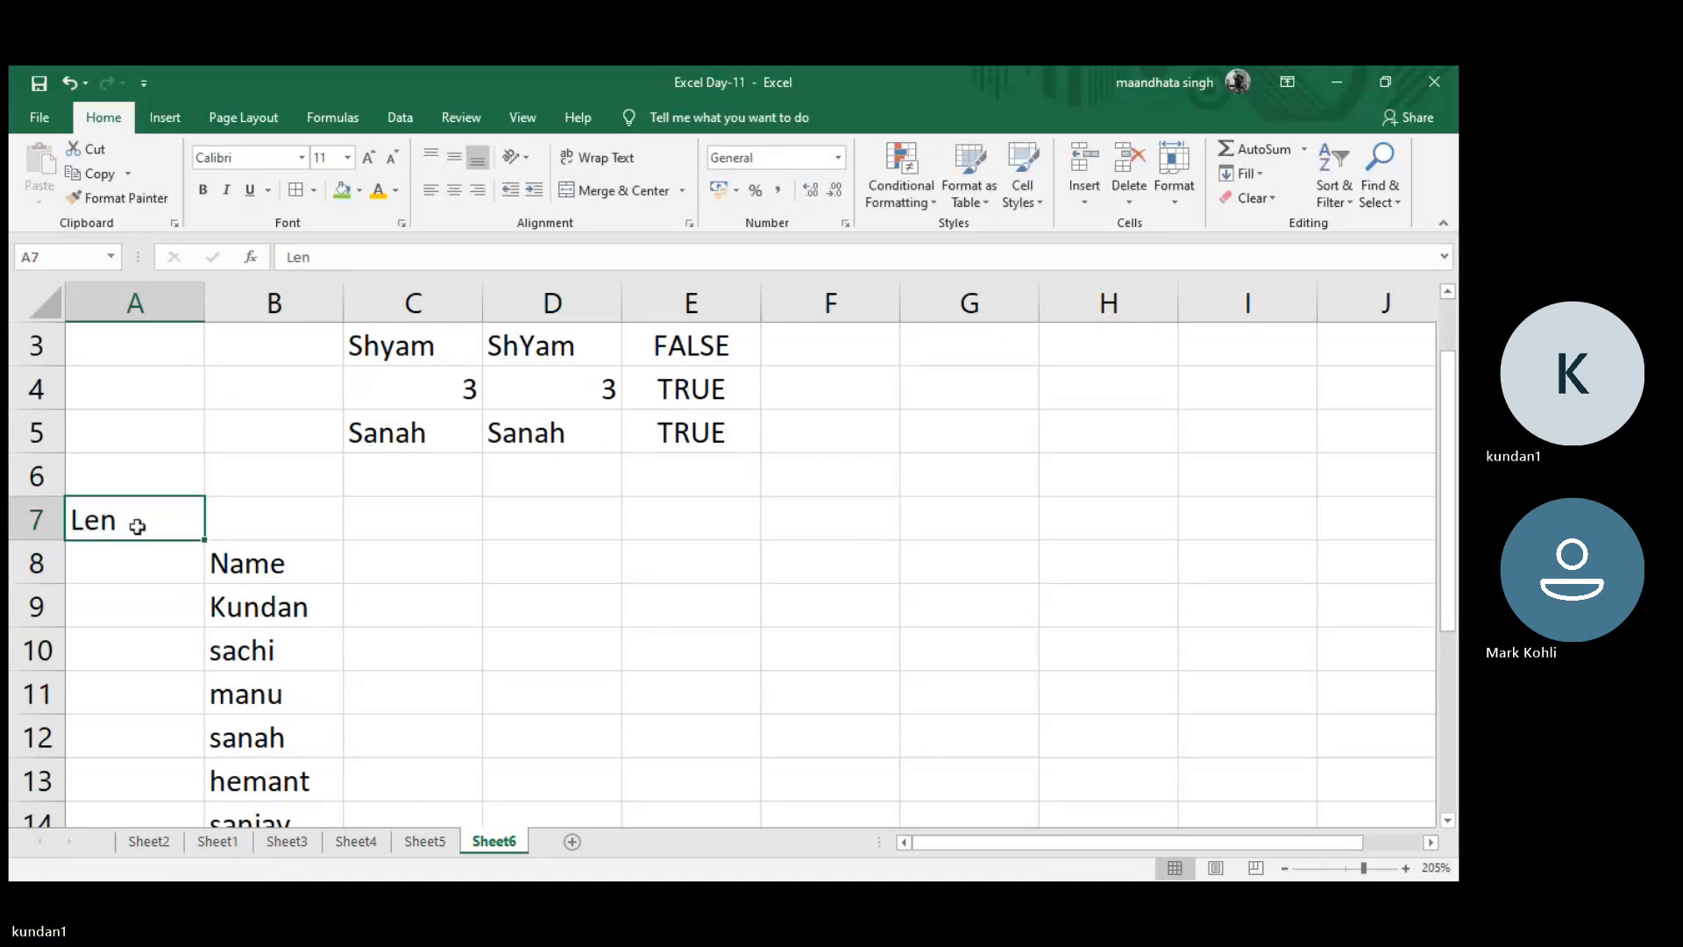
key(ctrl+b)
- Make the "Name" column header in B8 bold and select the first name below it
key(Down)
key(Right)
key(Right)
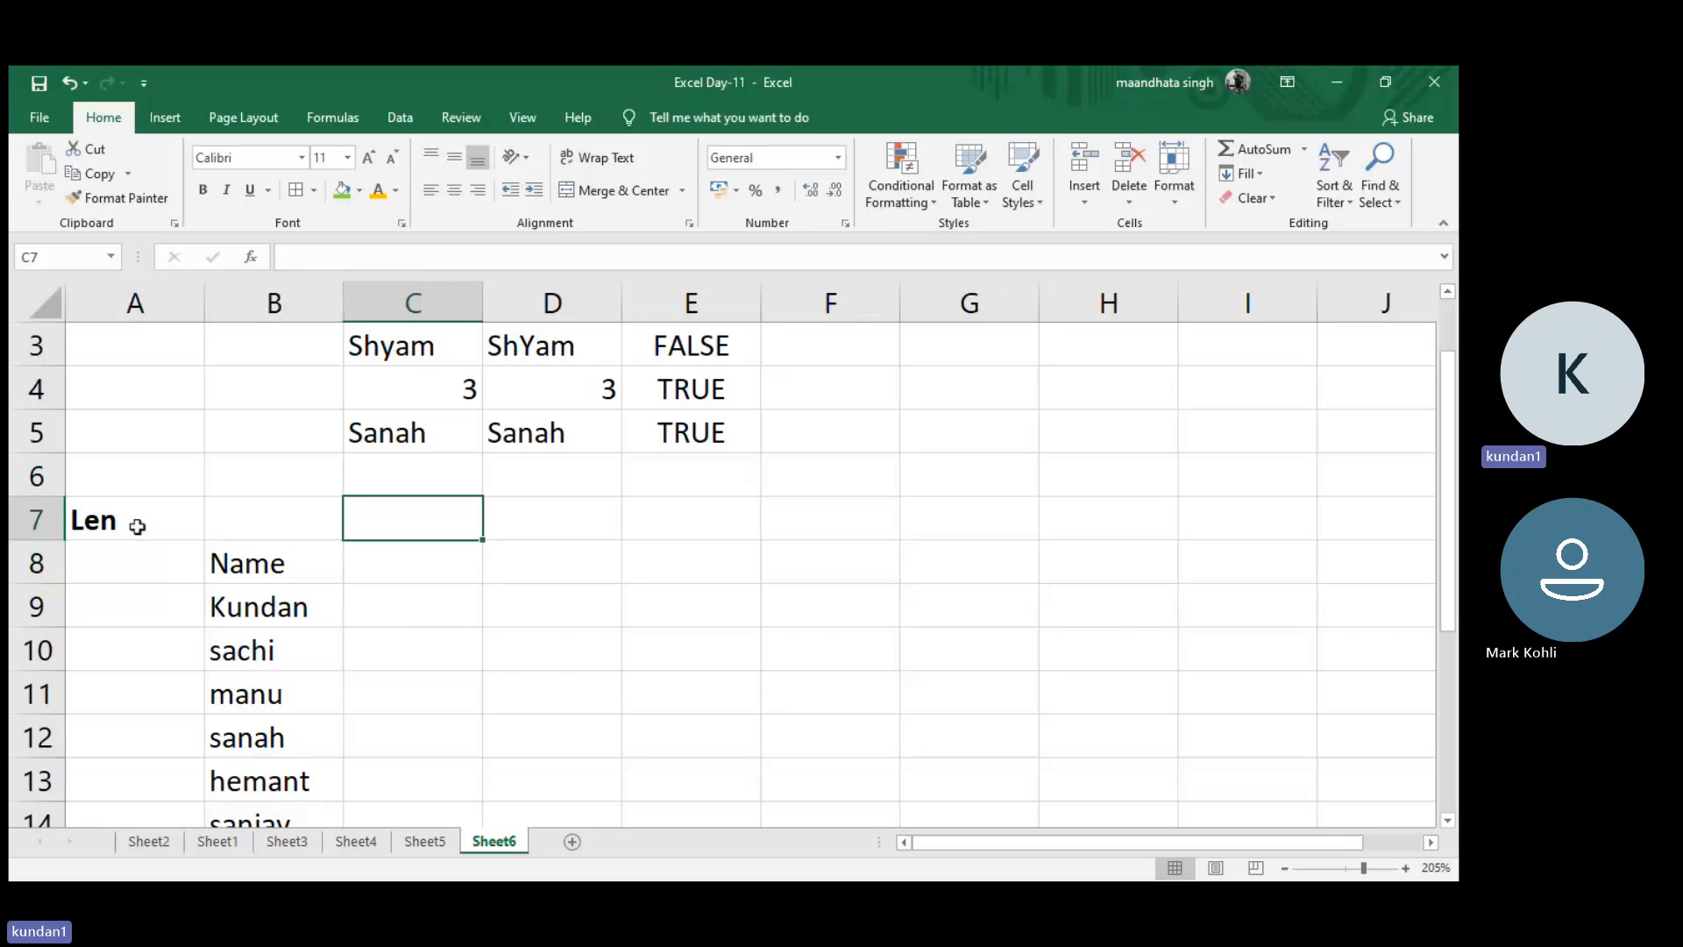
key(Left)
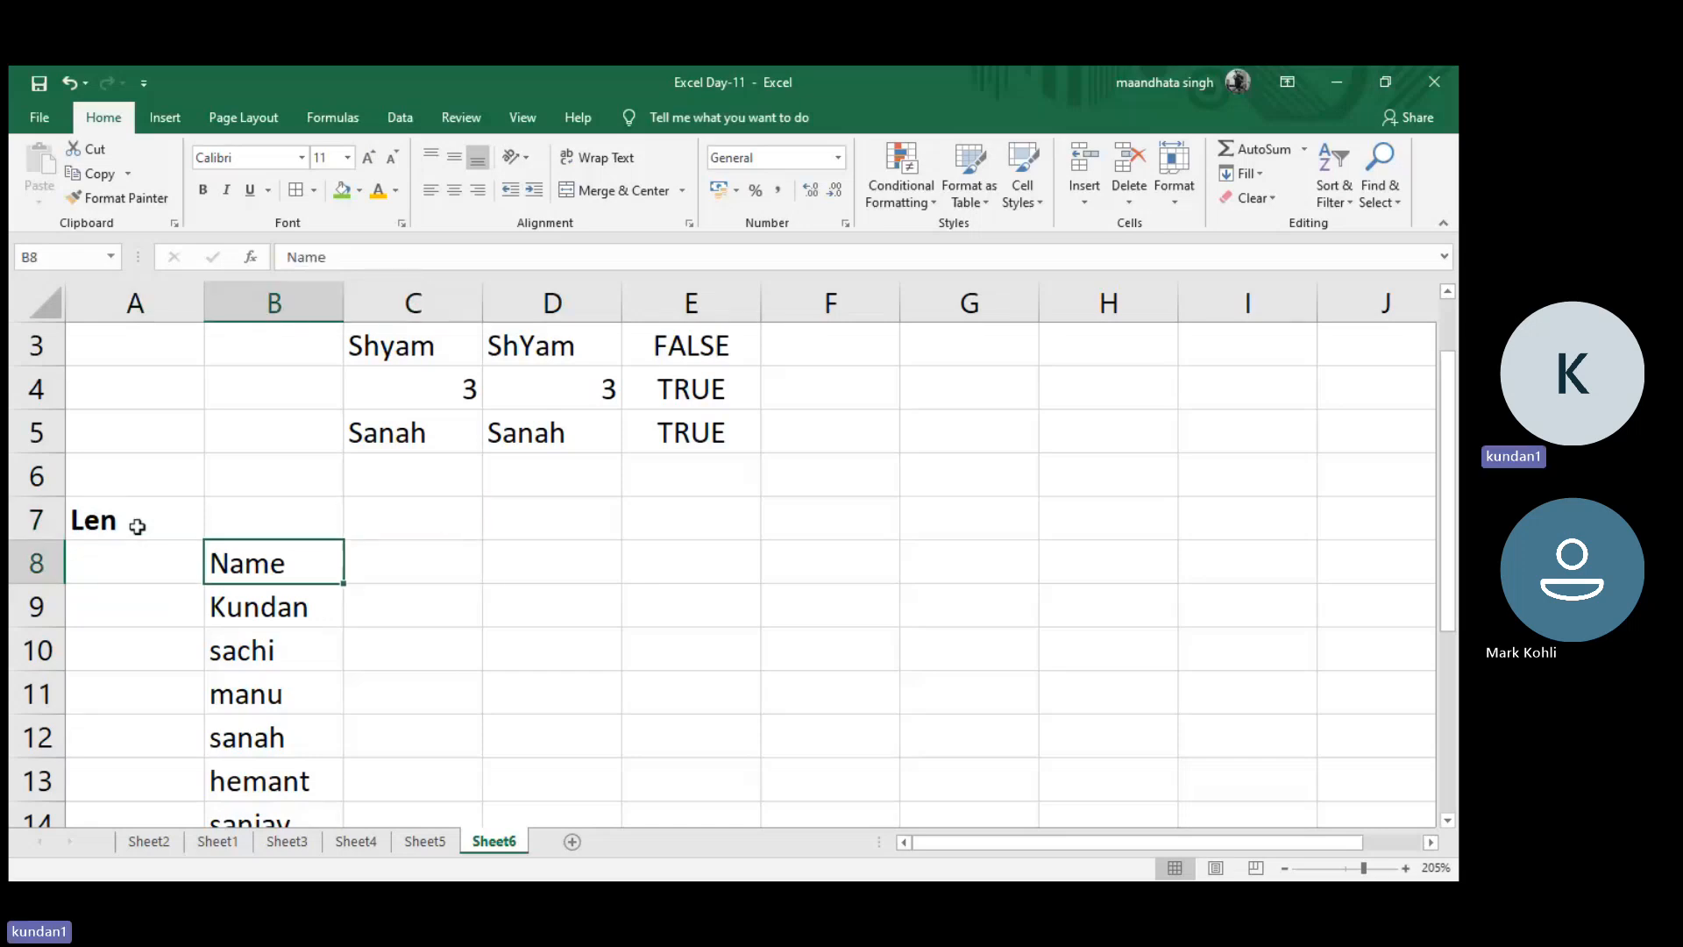
key(ctrl+b)
key(Down)
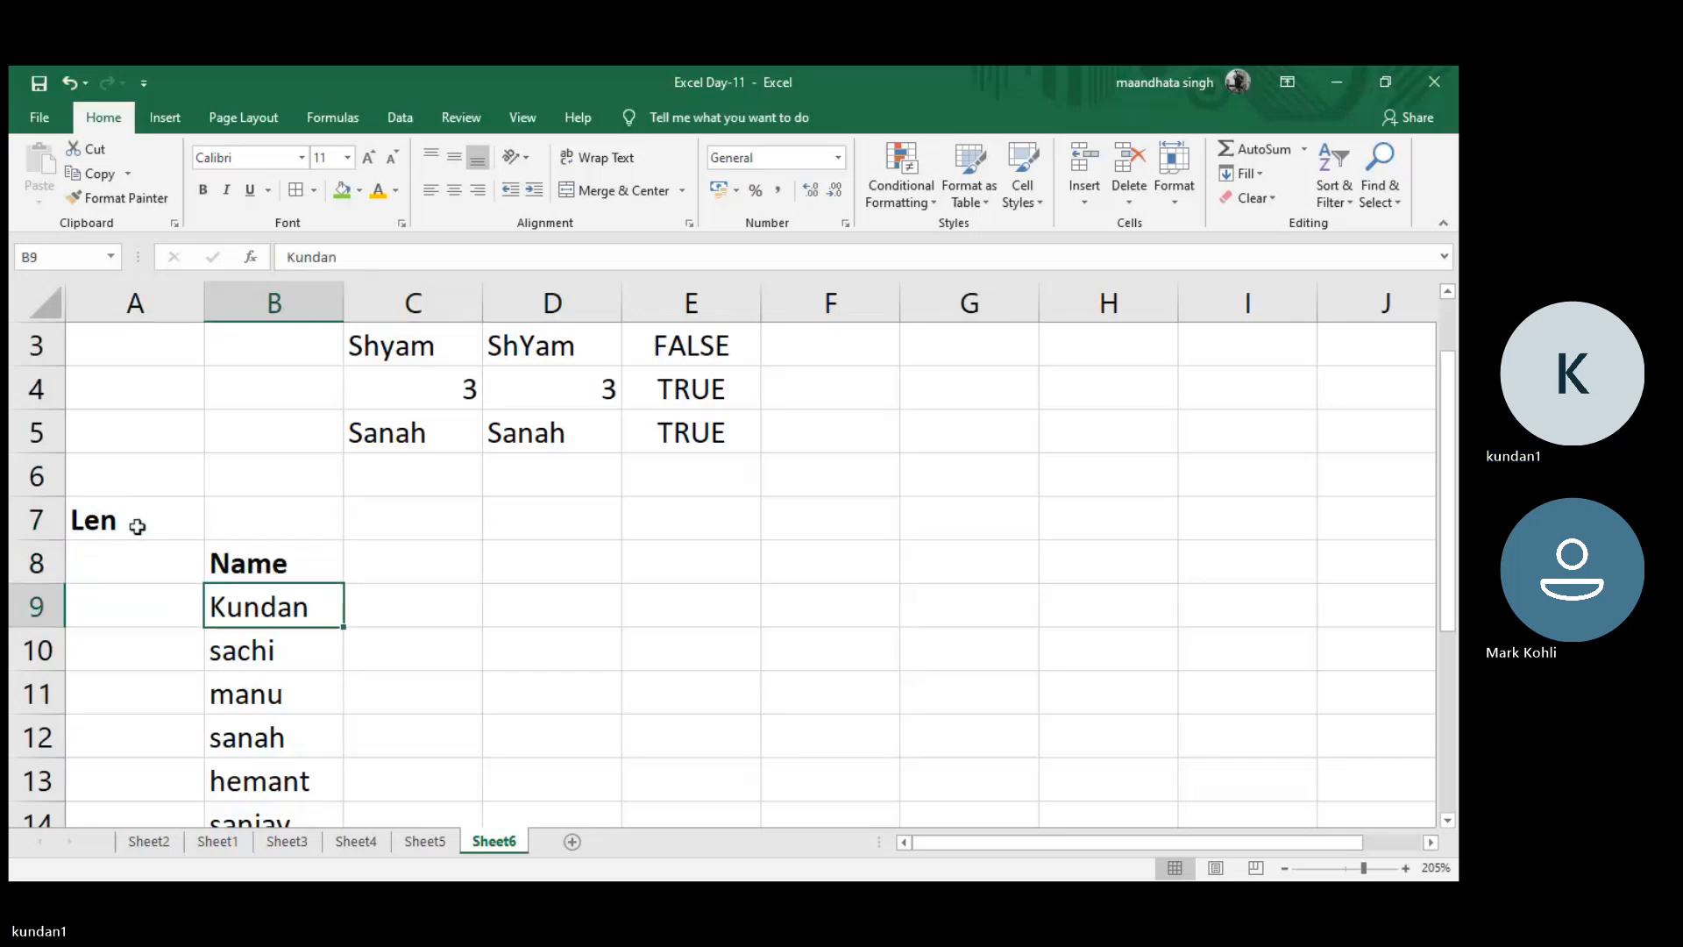
- Enter =LEN(B9) in C9 and fill the formula down through C19
key(Right)
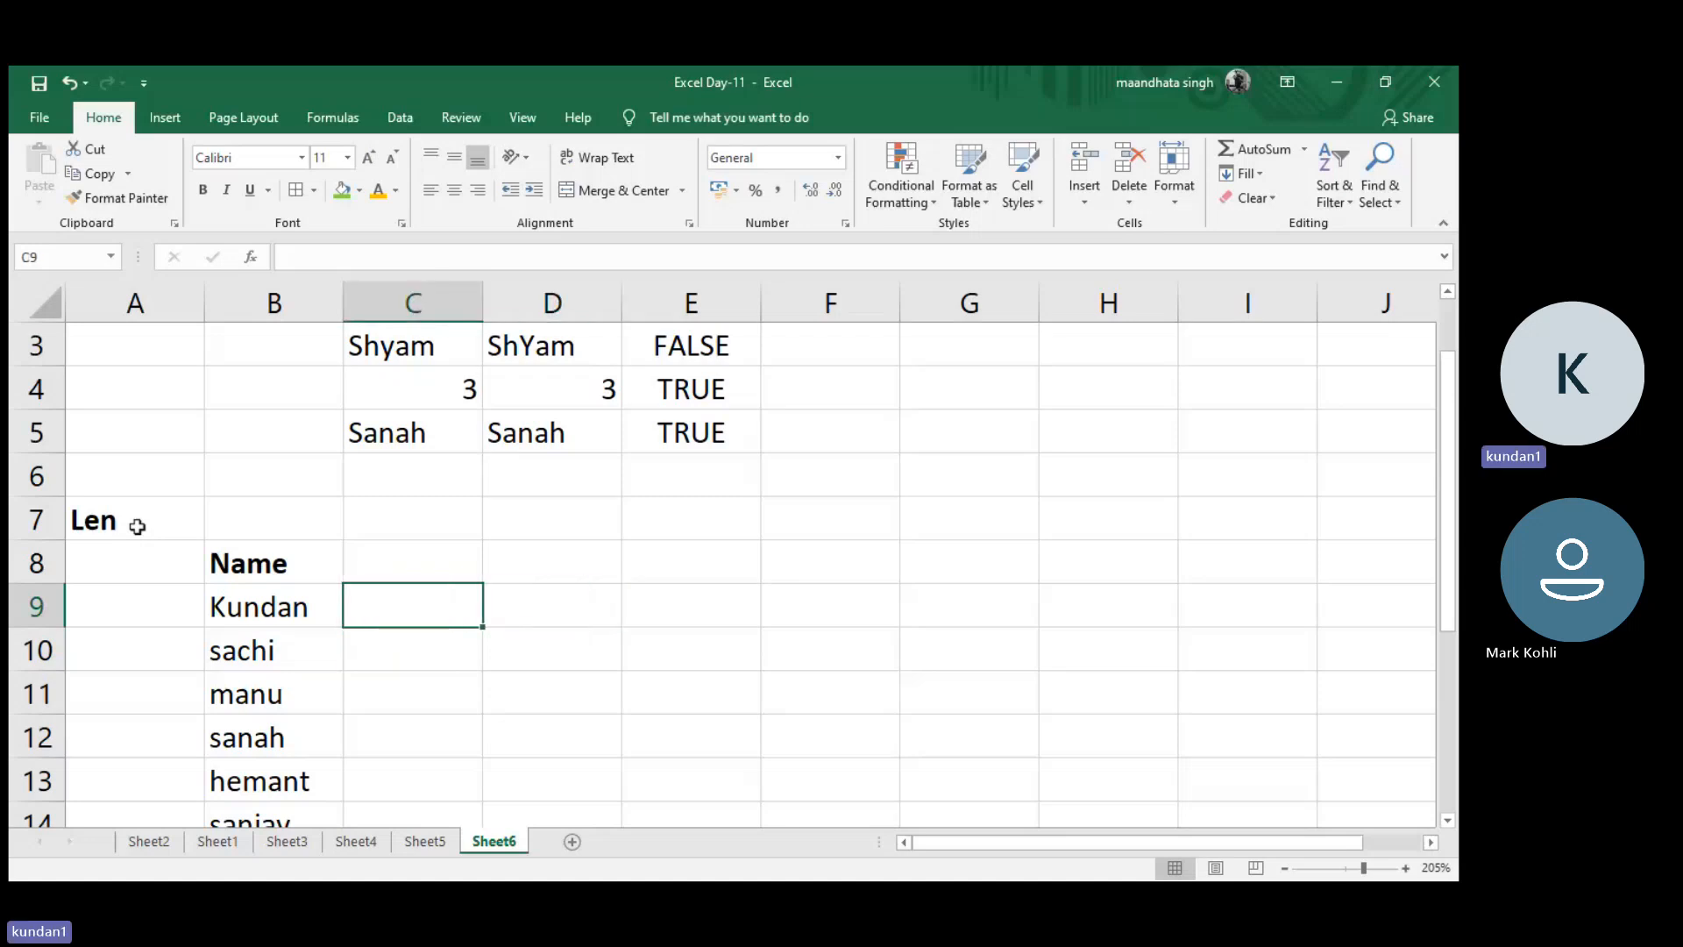
text(=L)
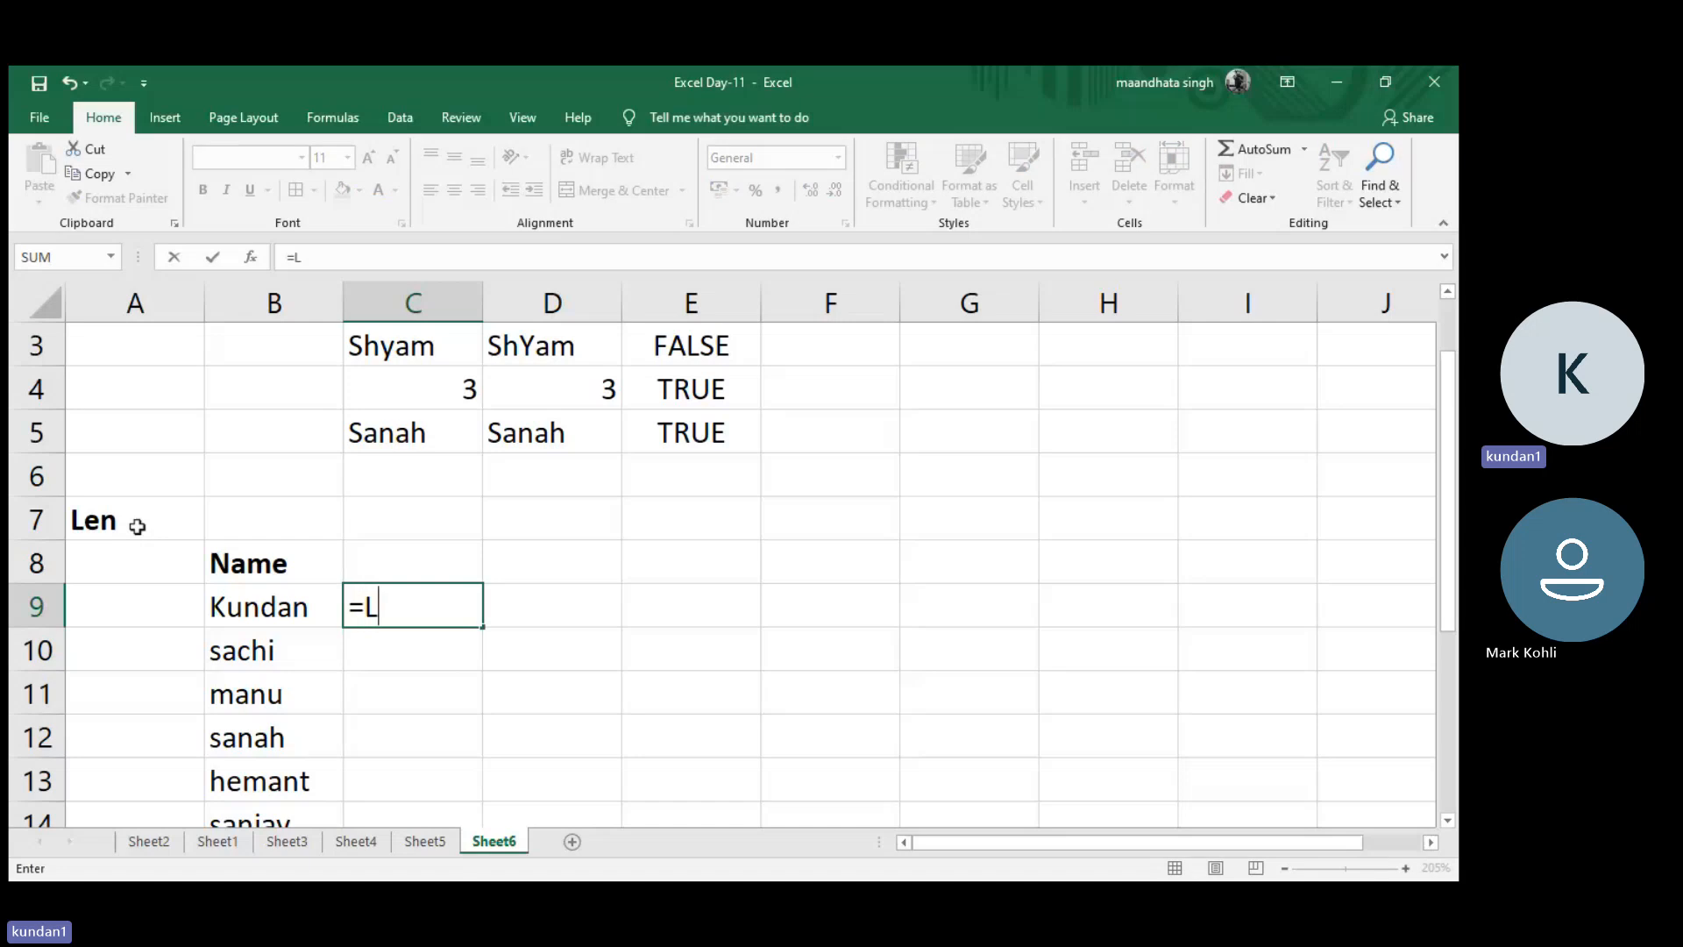
text(en()
key(Left)
text())
key(Return)
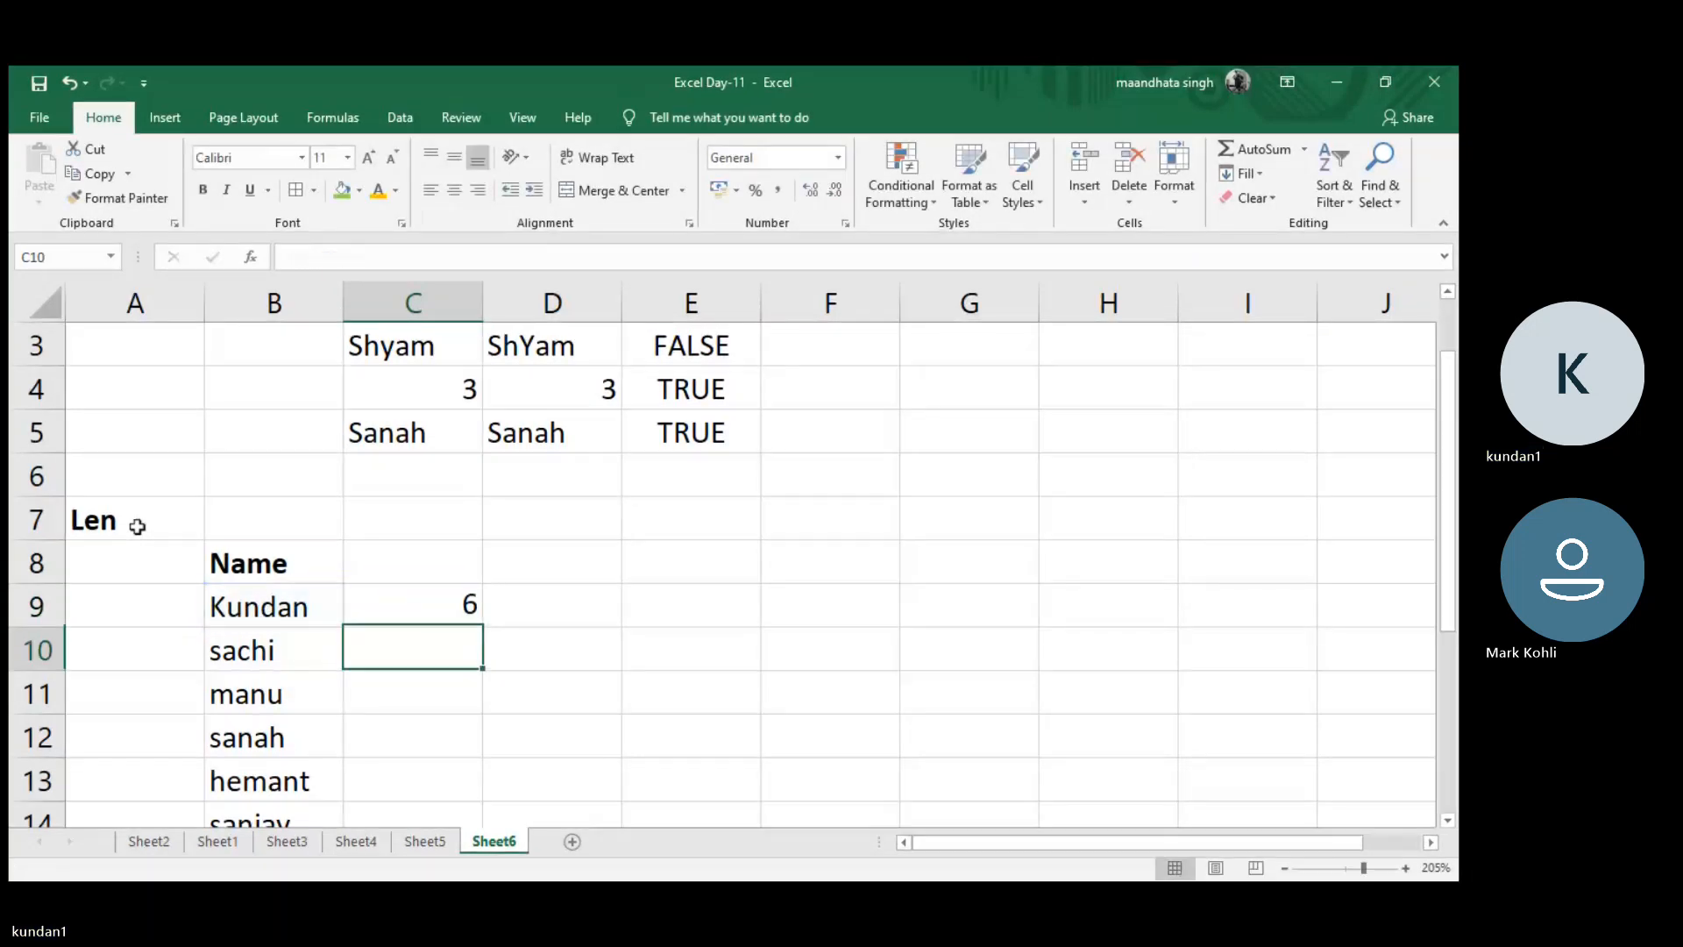
click(386, 603)
drag(484, 628, 447, 739)
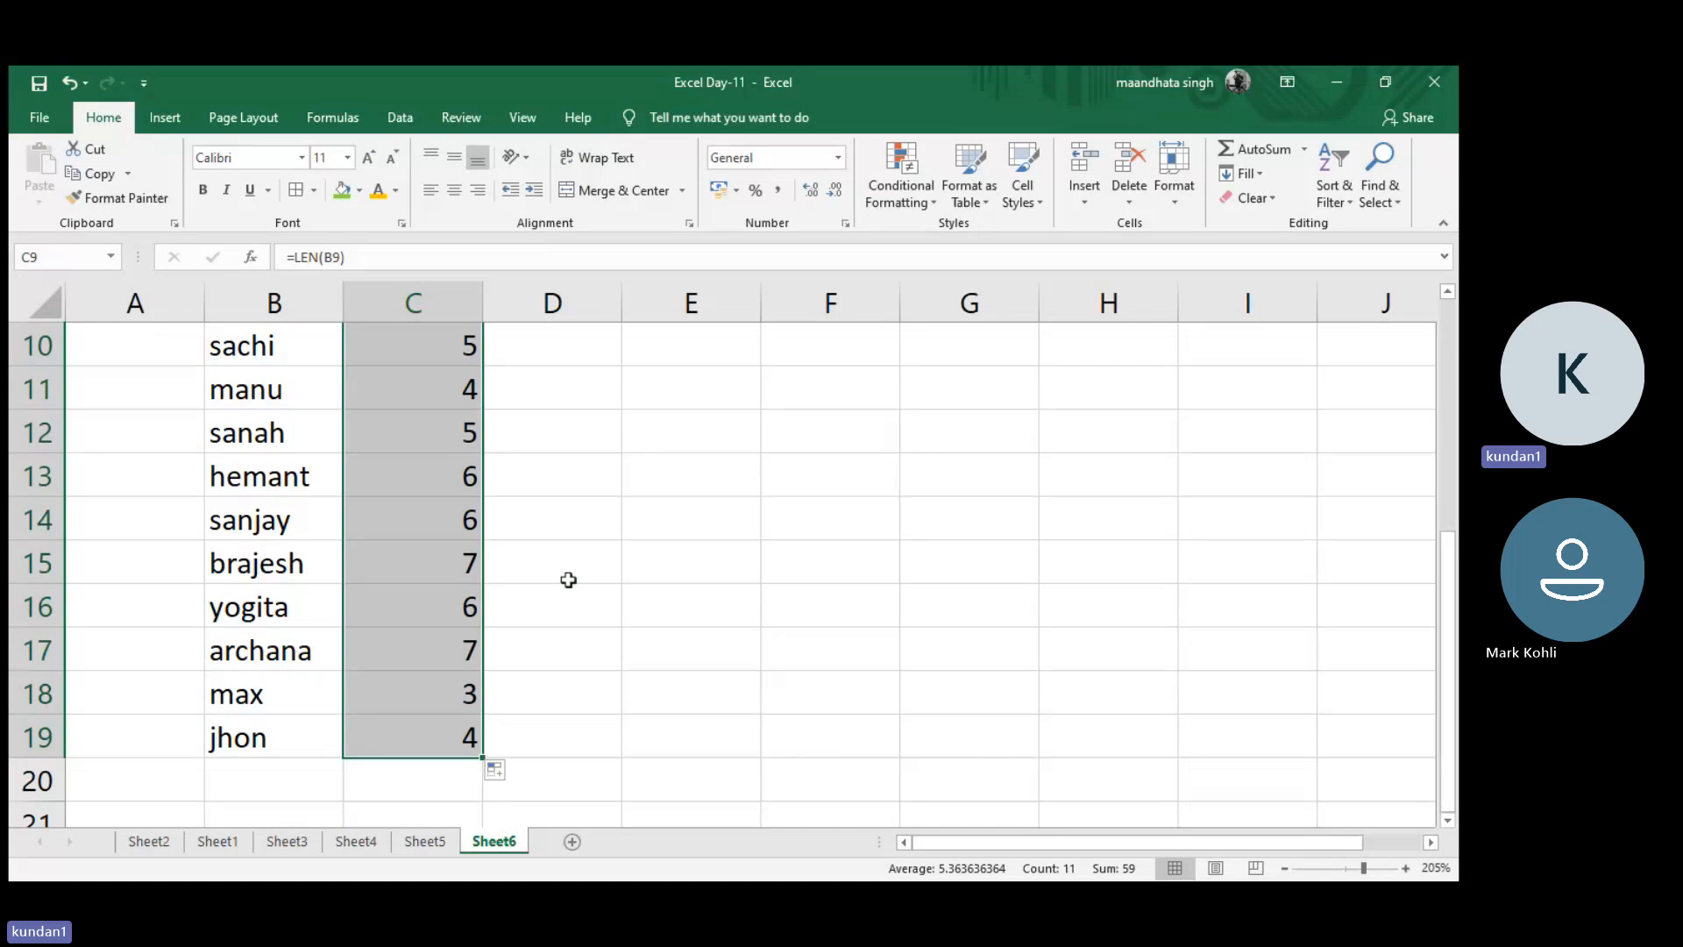
- Examine the names in column B against their LEN results in column C, working up from row 19
click(282, 738)
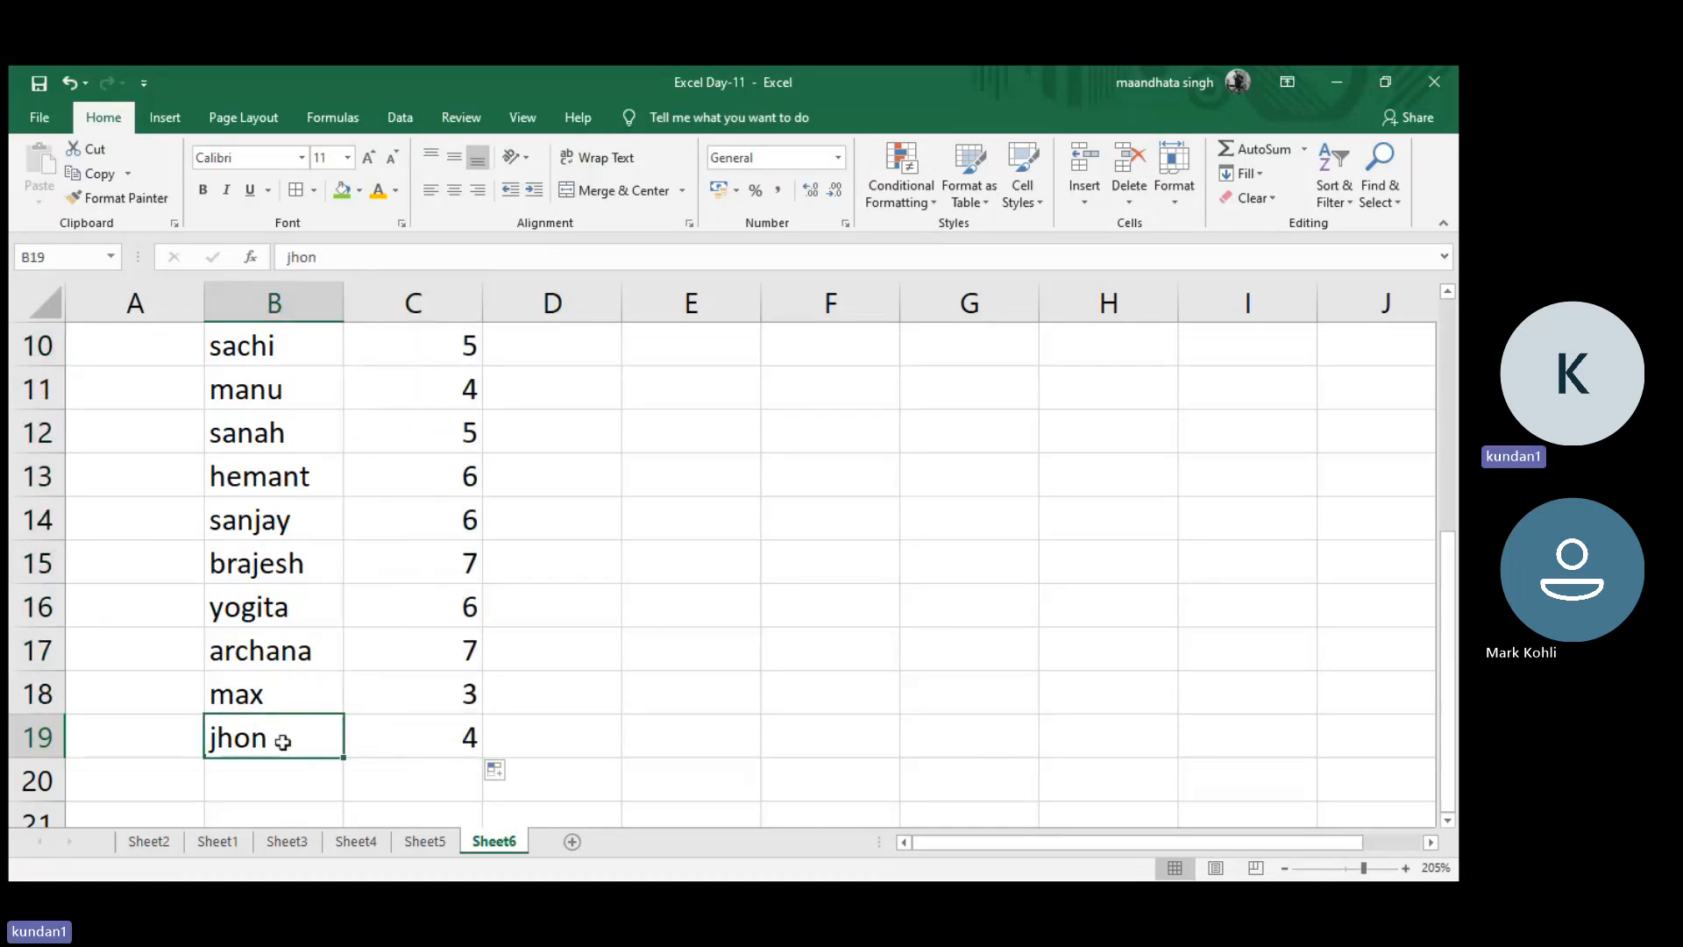
click(295, 701)
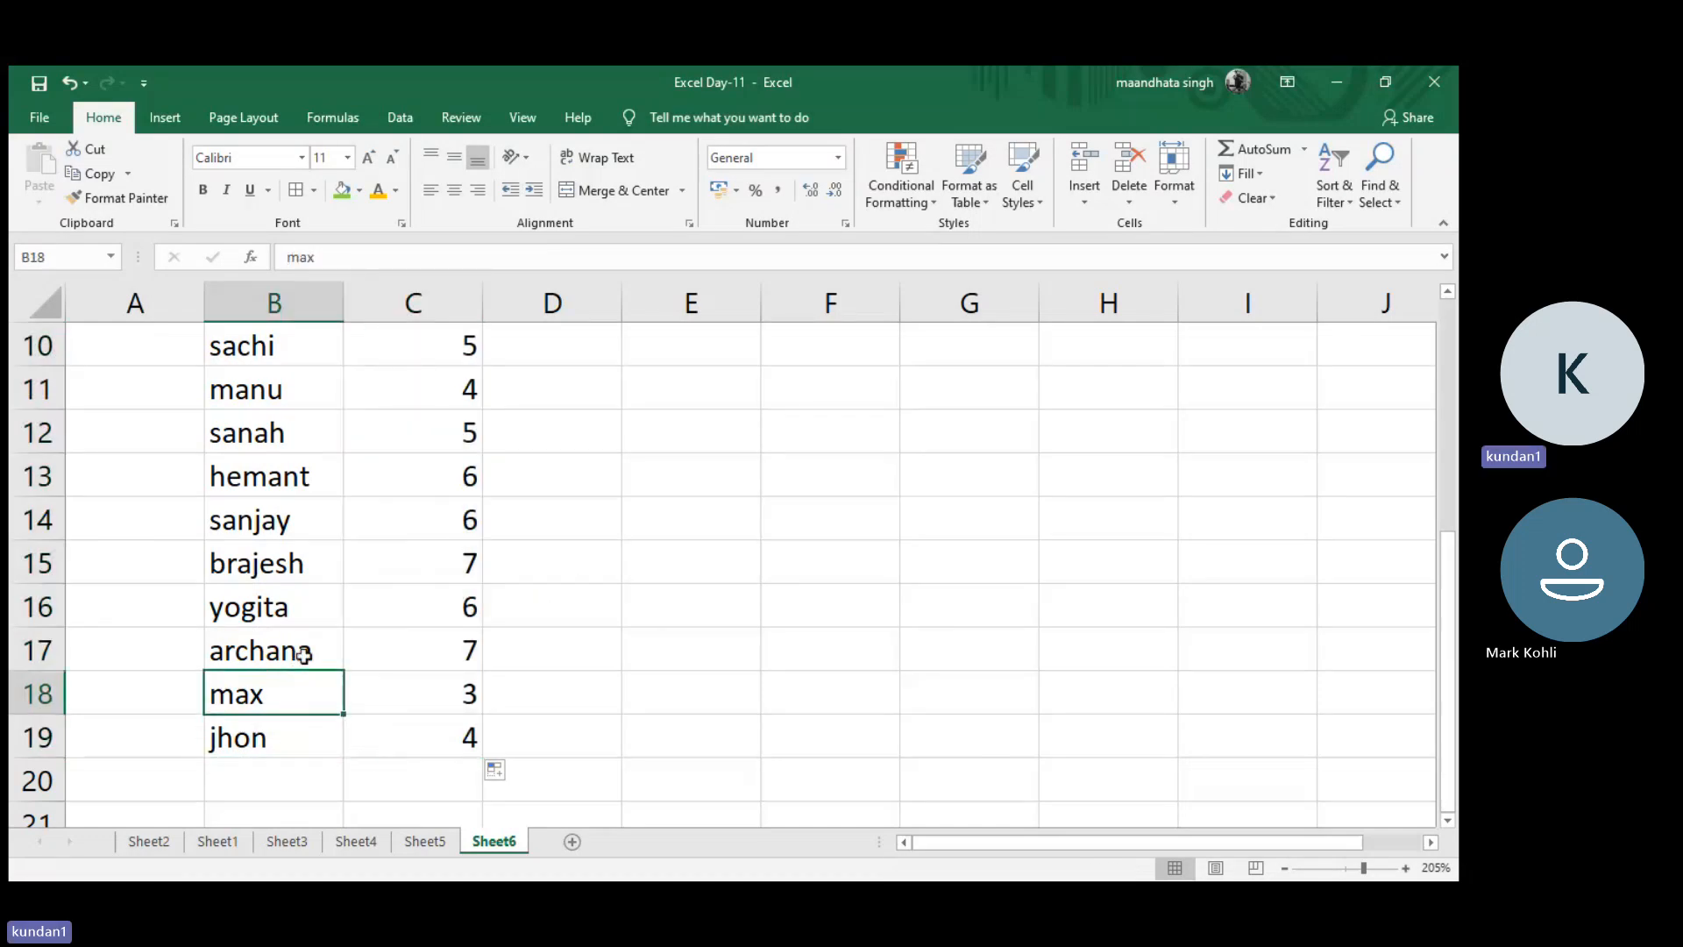
drag(302, 659, 317, 609)
click(316, 607)
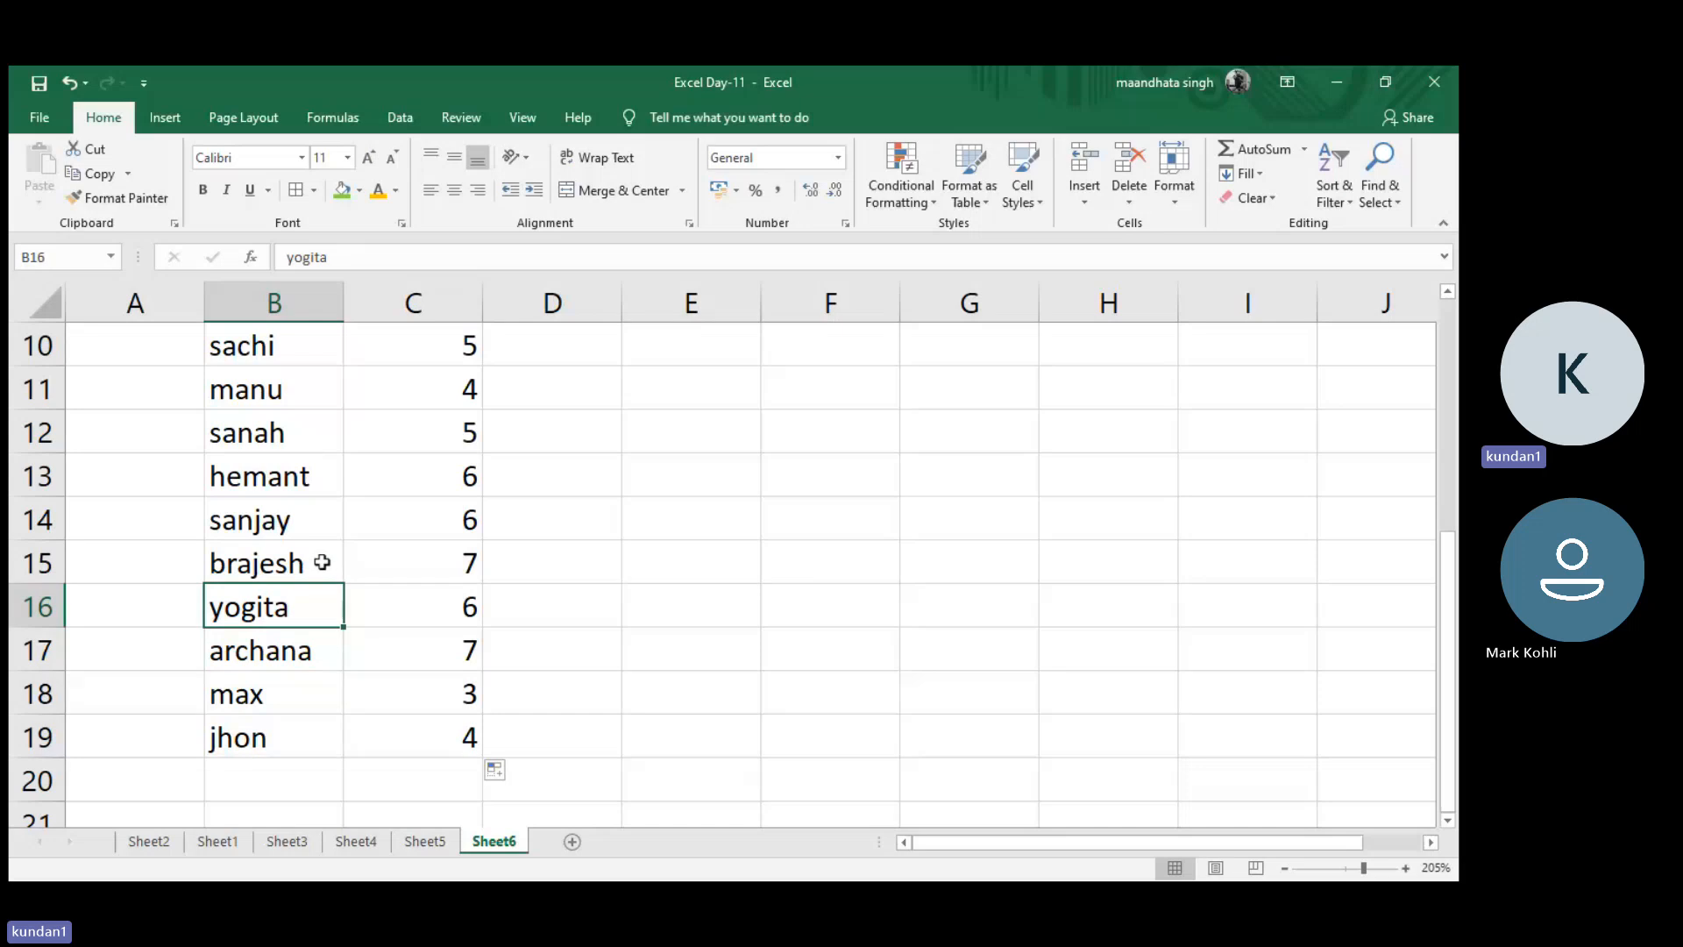
click(322, 562)
scroll(321, 563, up, 1)
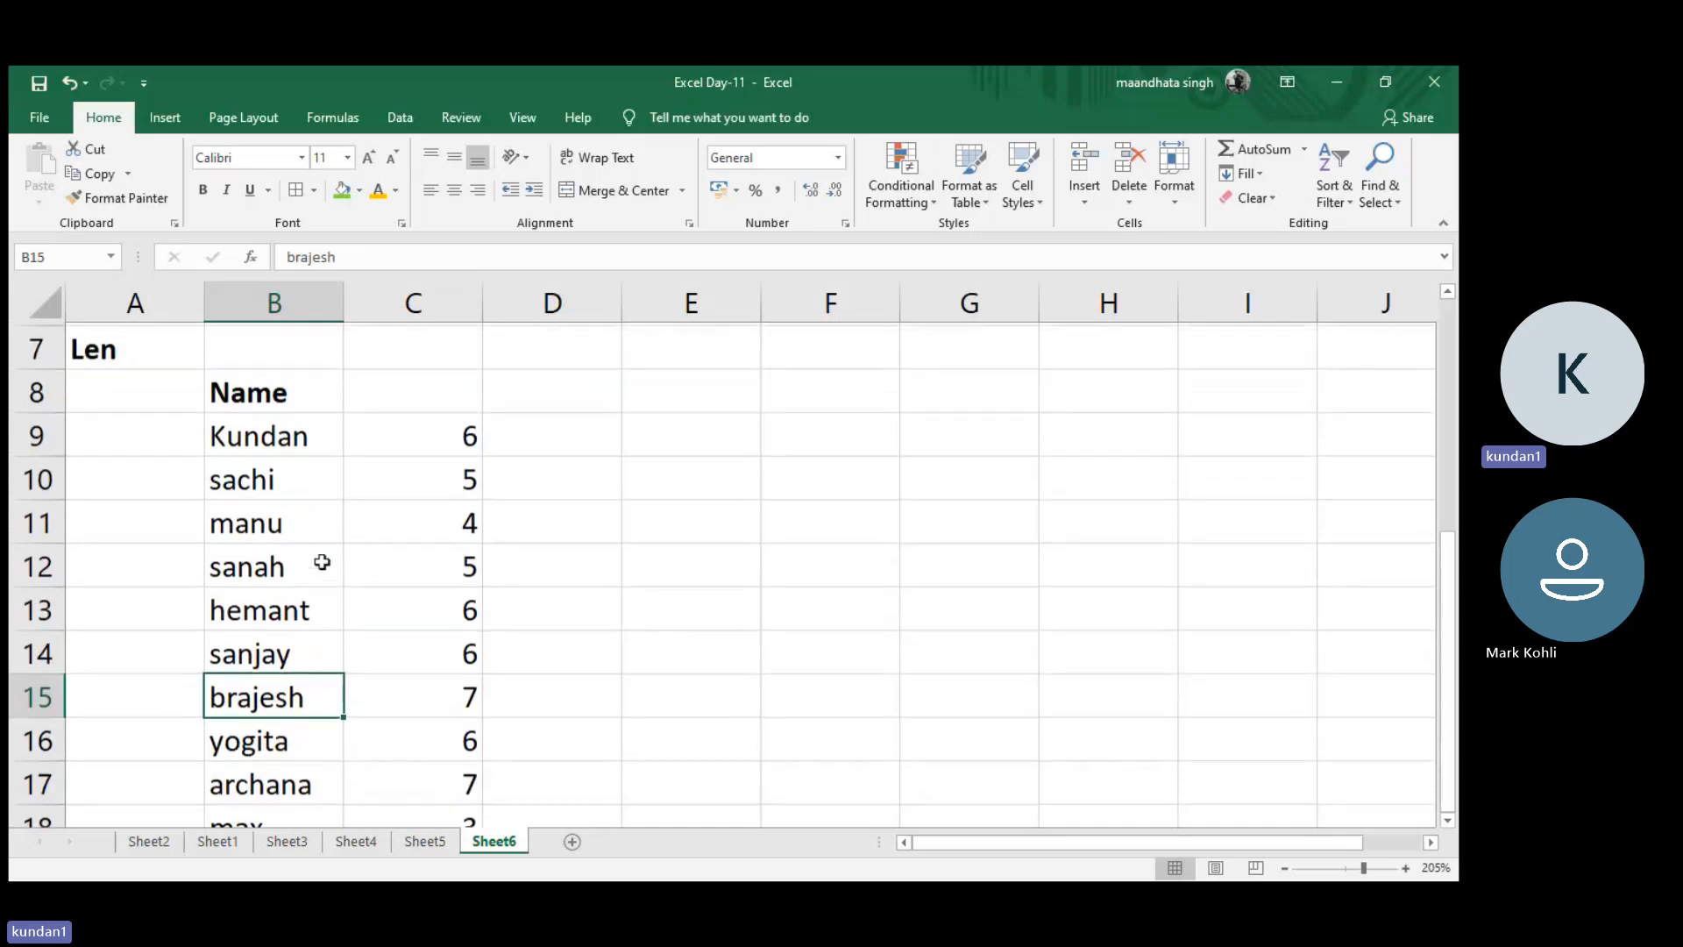
click(320, 615)
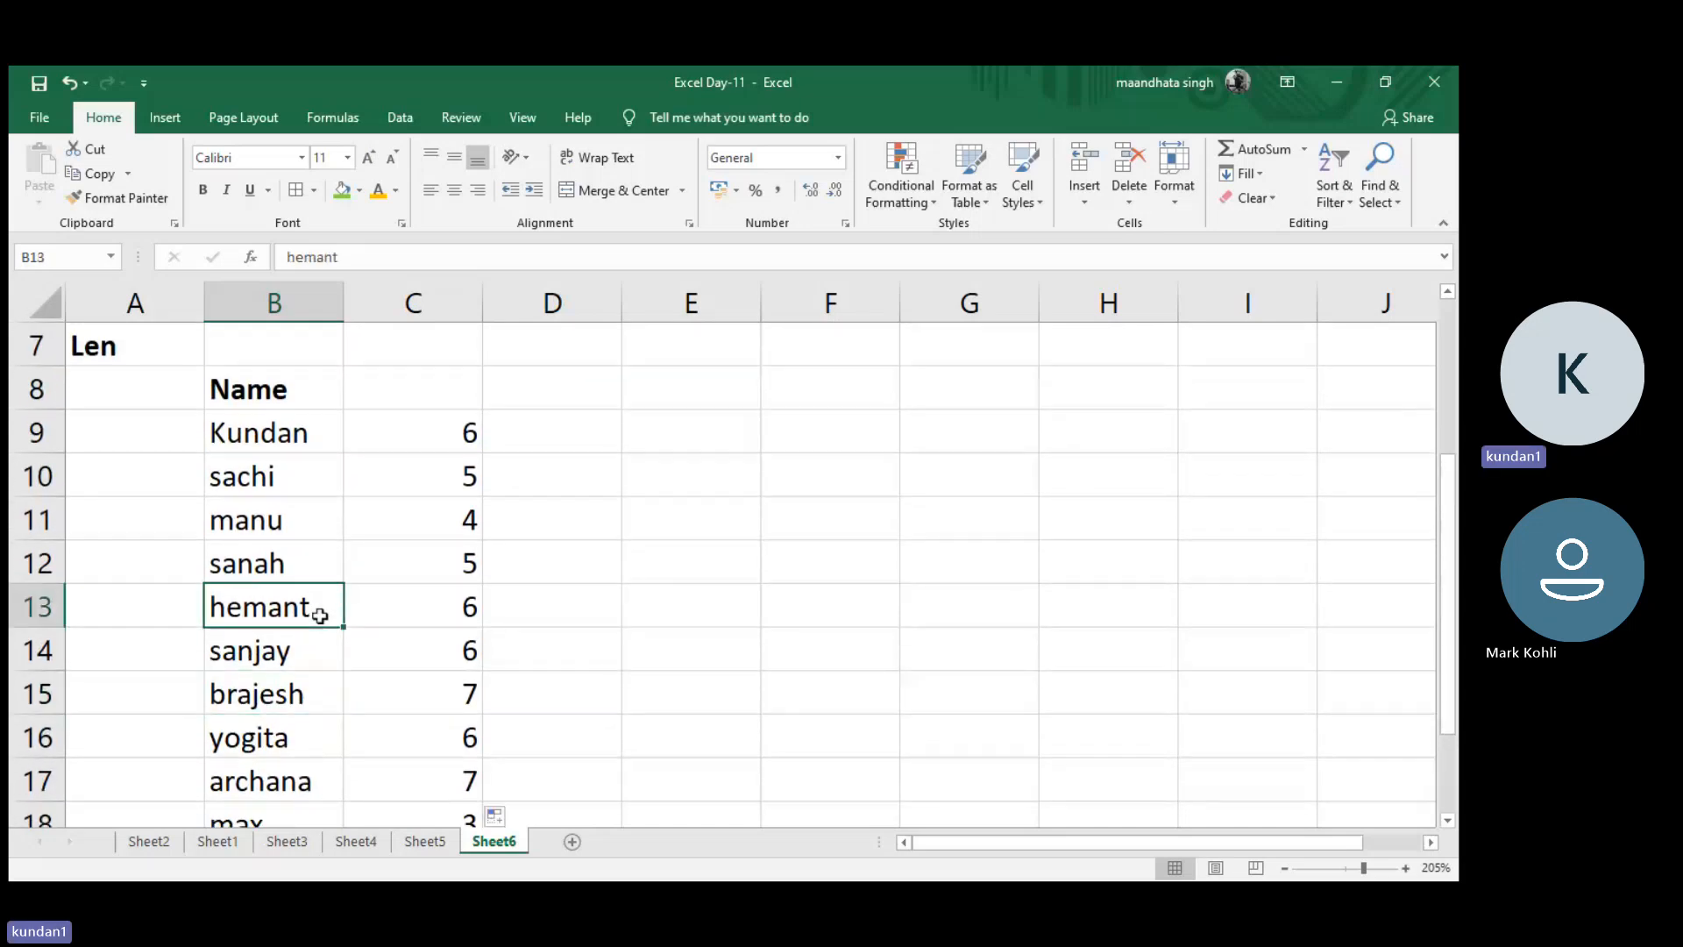
click(331, 568)
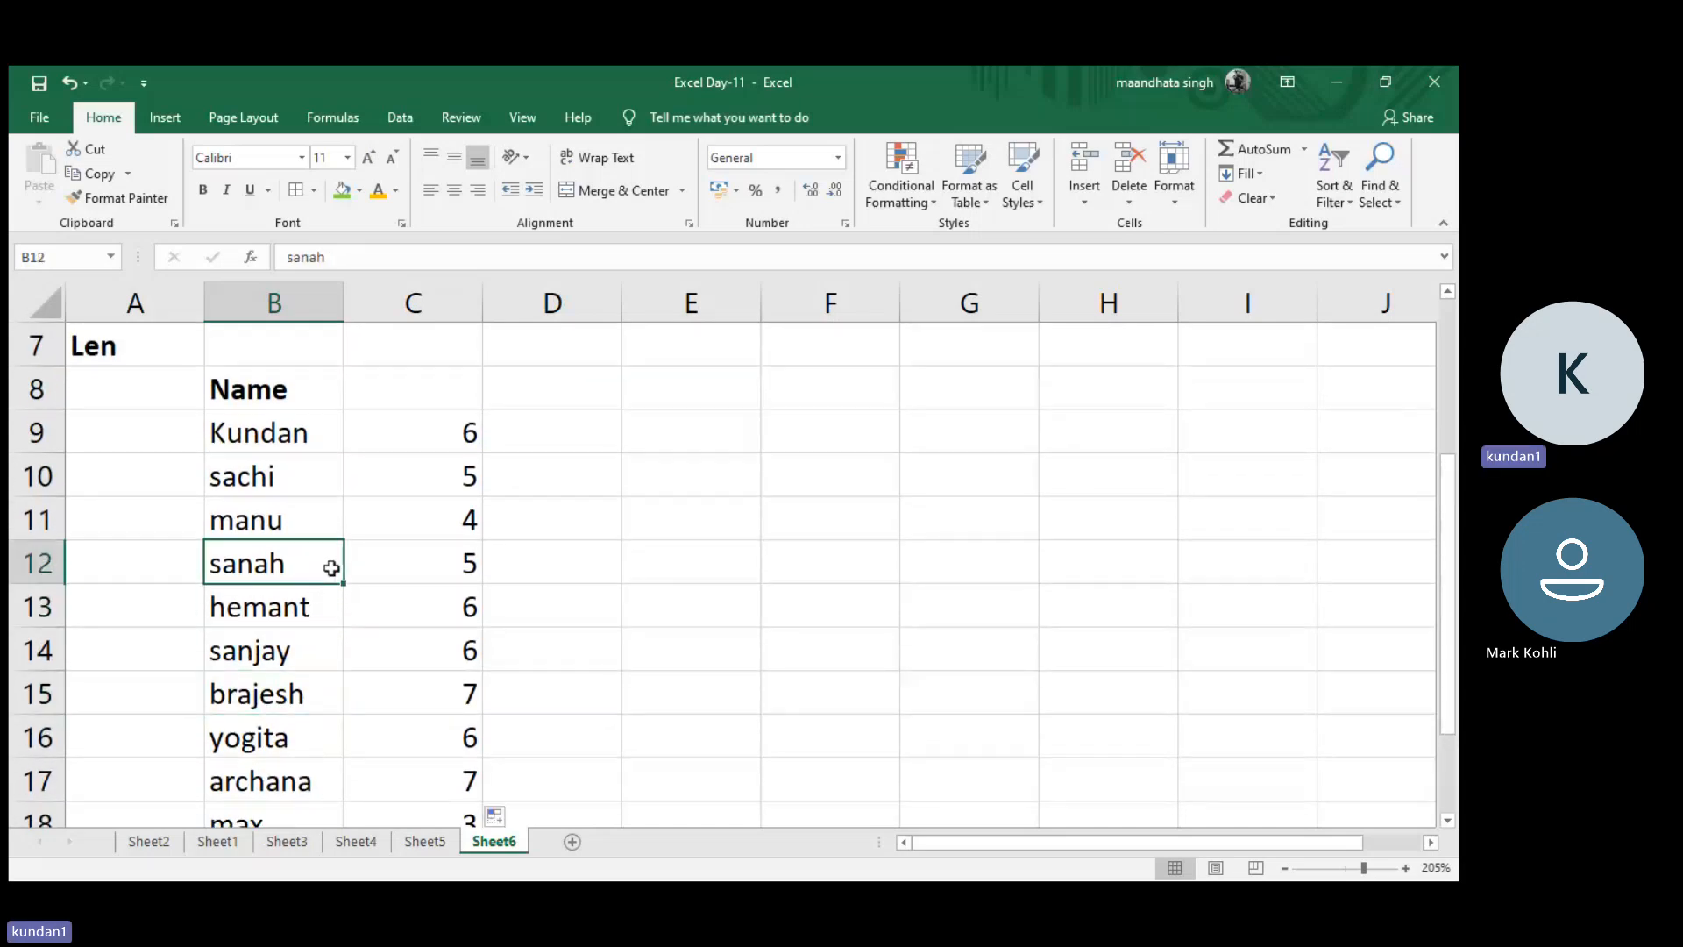
- Append a space and a surname to the first name in B9, and autofit column B to its contents
click(330, 430)
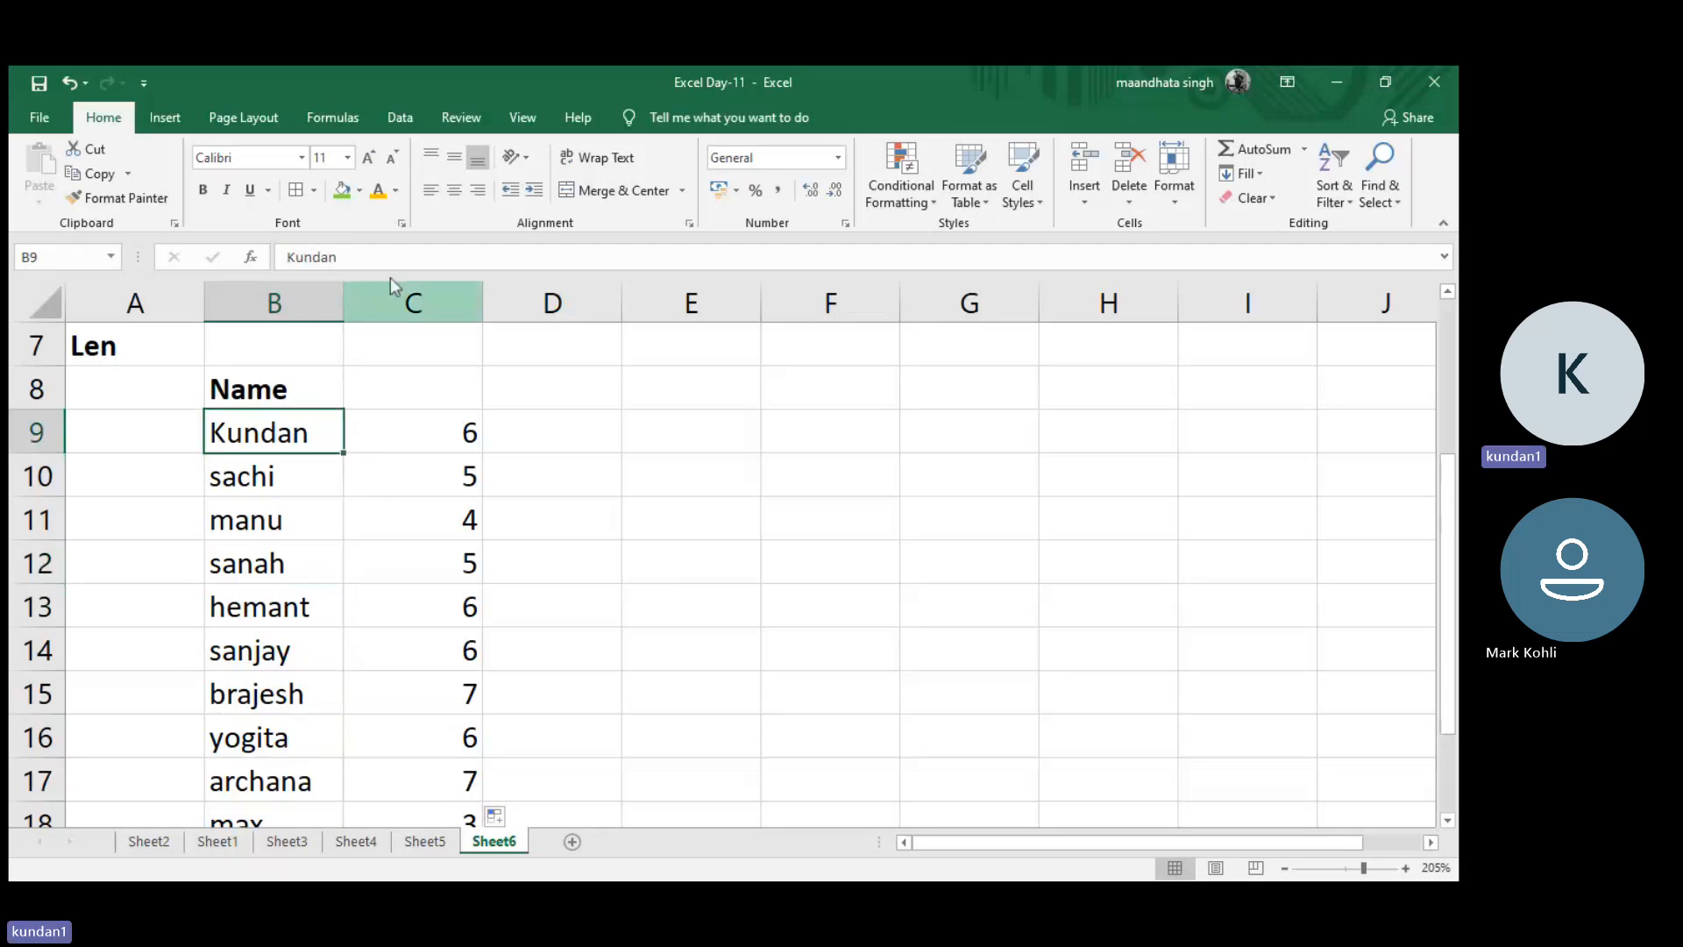
click(415, 256)
text(Singh)
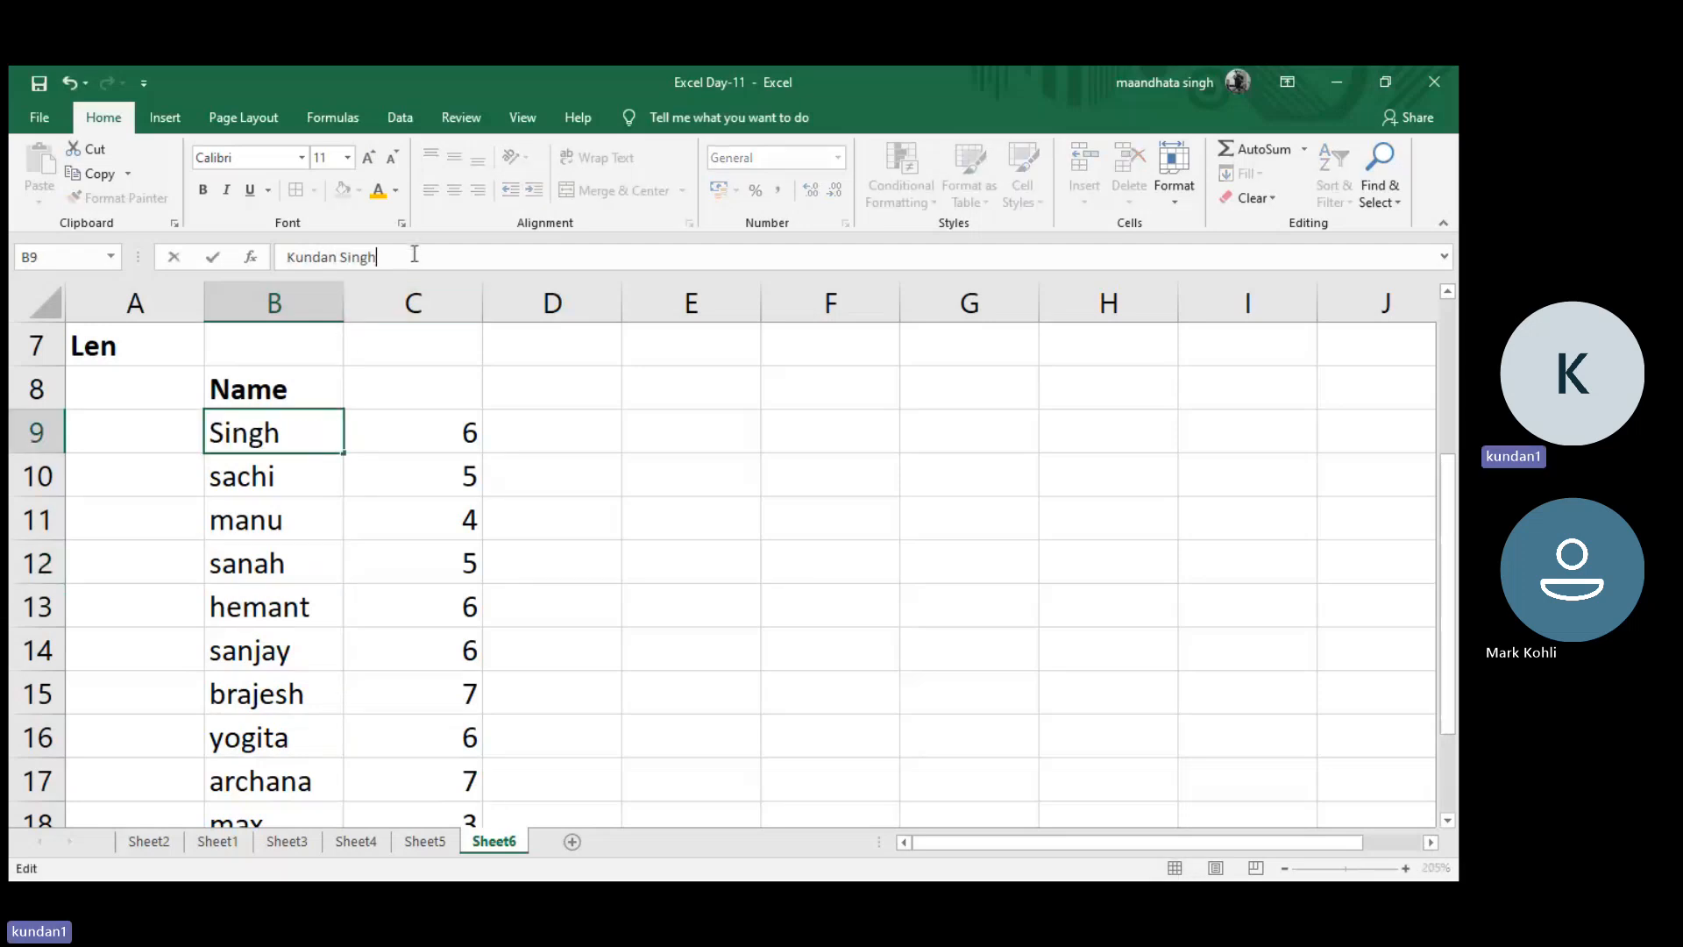
key(Return)
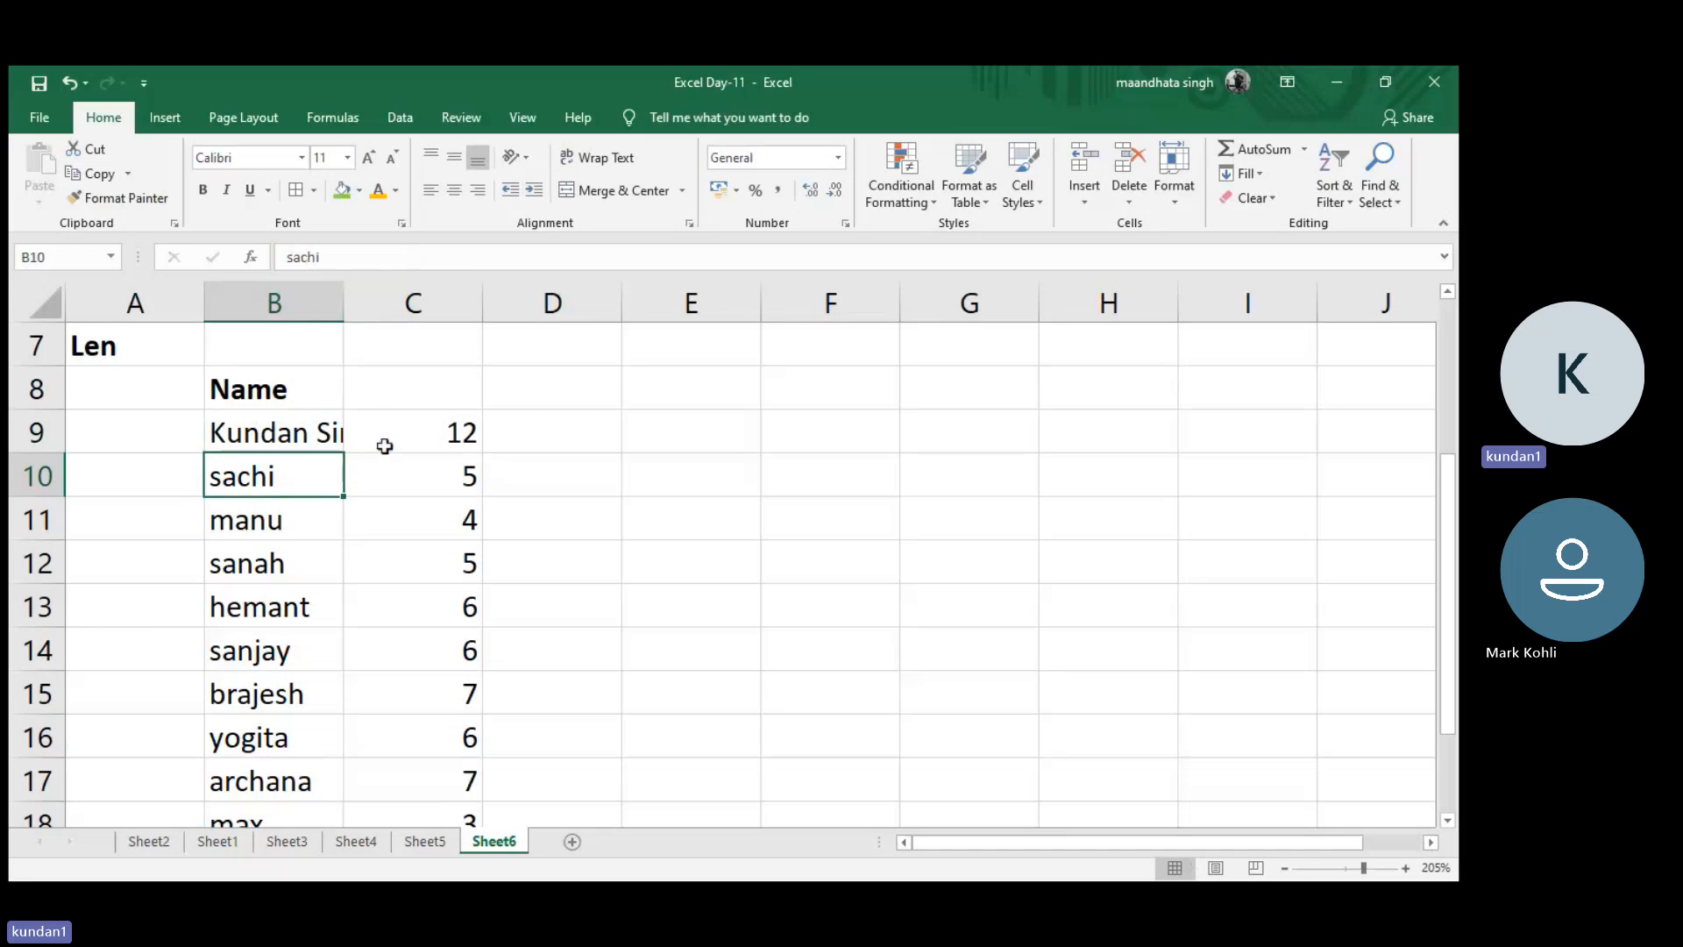
double_click(344, 305)
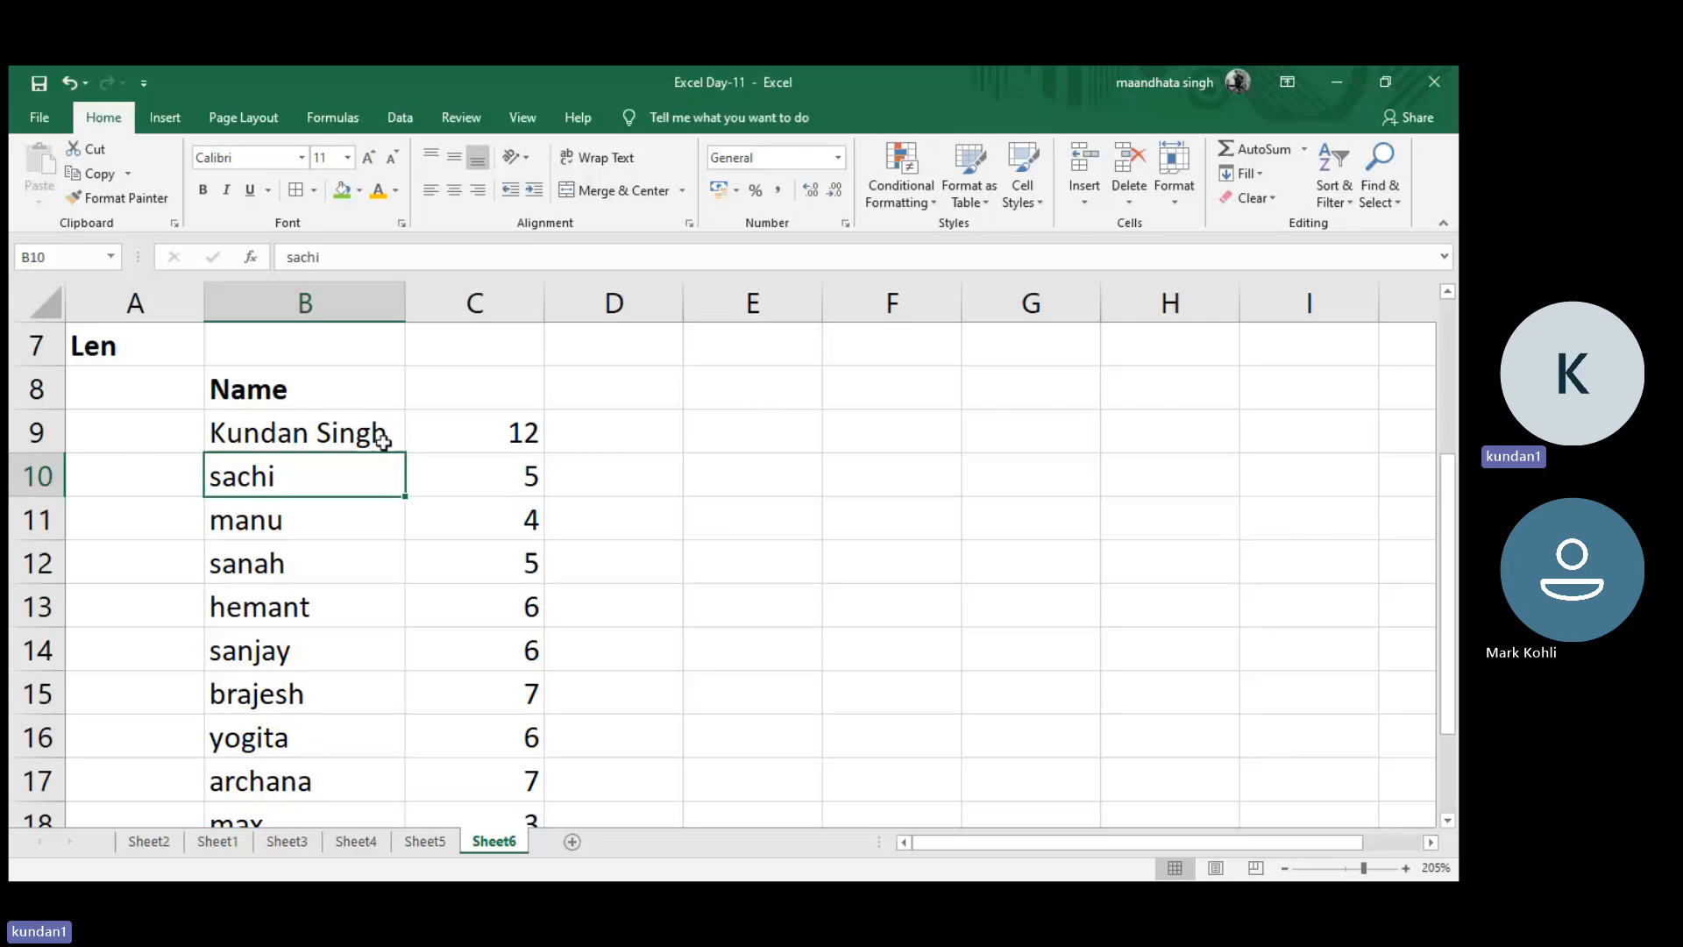
- Insert two extra spaces between the first name and surname in B9, checking the LEN formula in C9
click(491, 445)
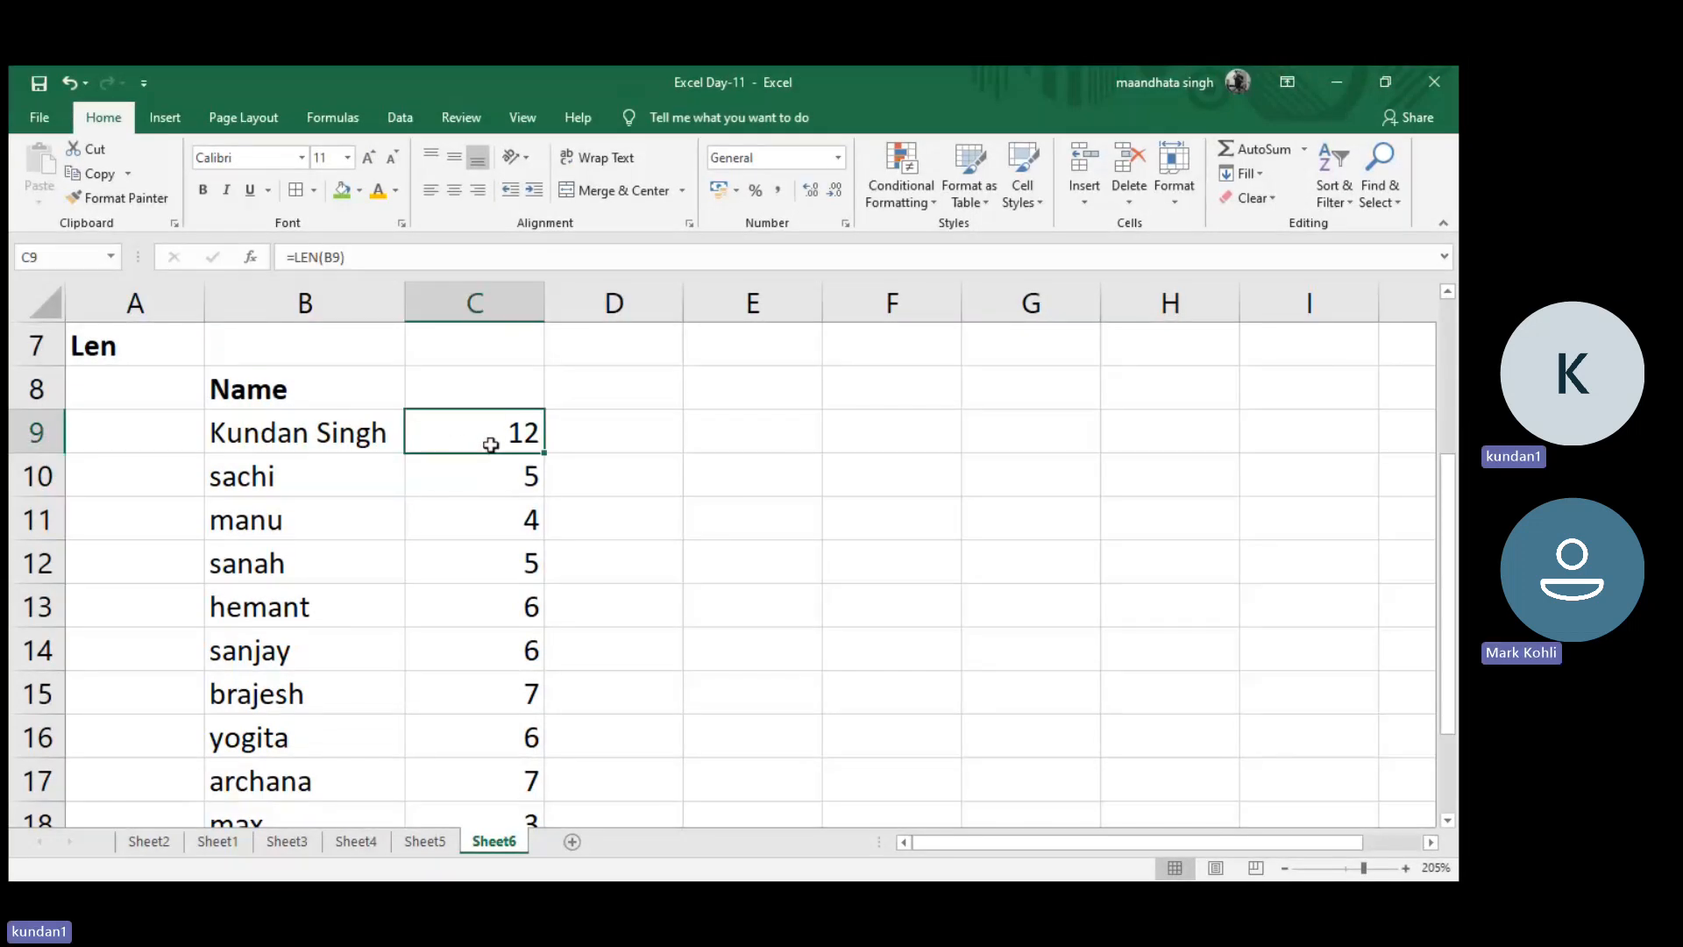
click(329, 432)
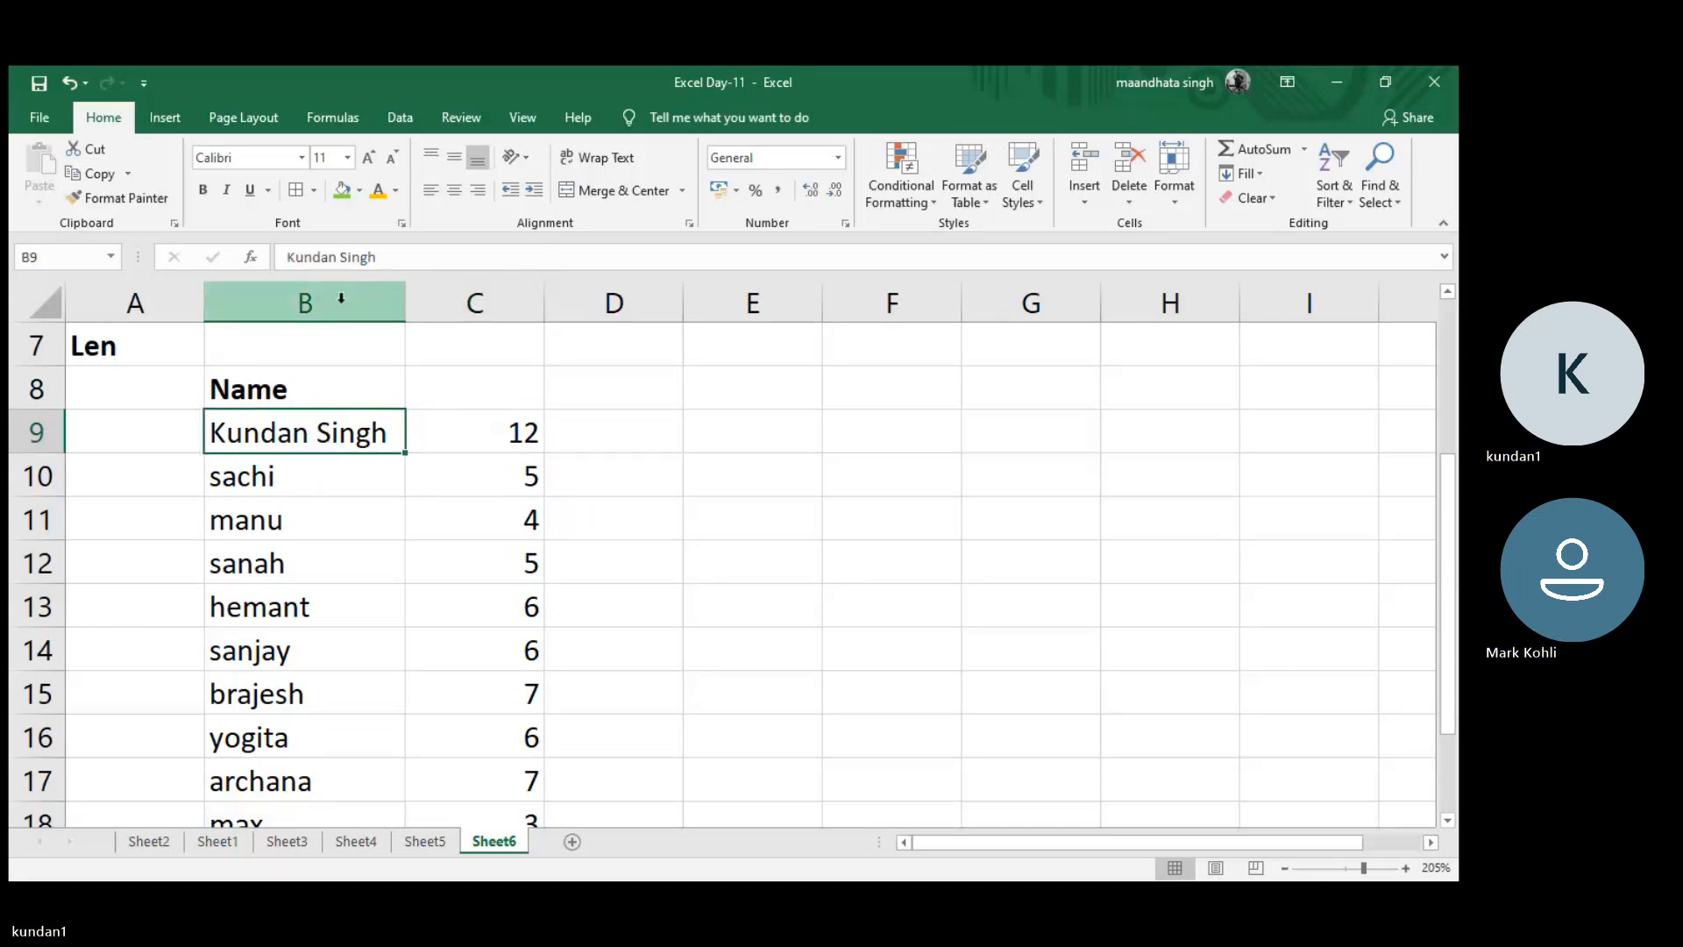
click(344, 256)
key(Return)
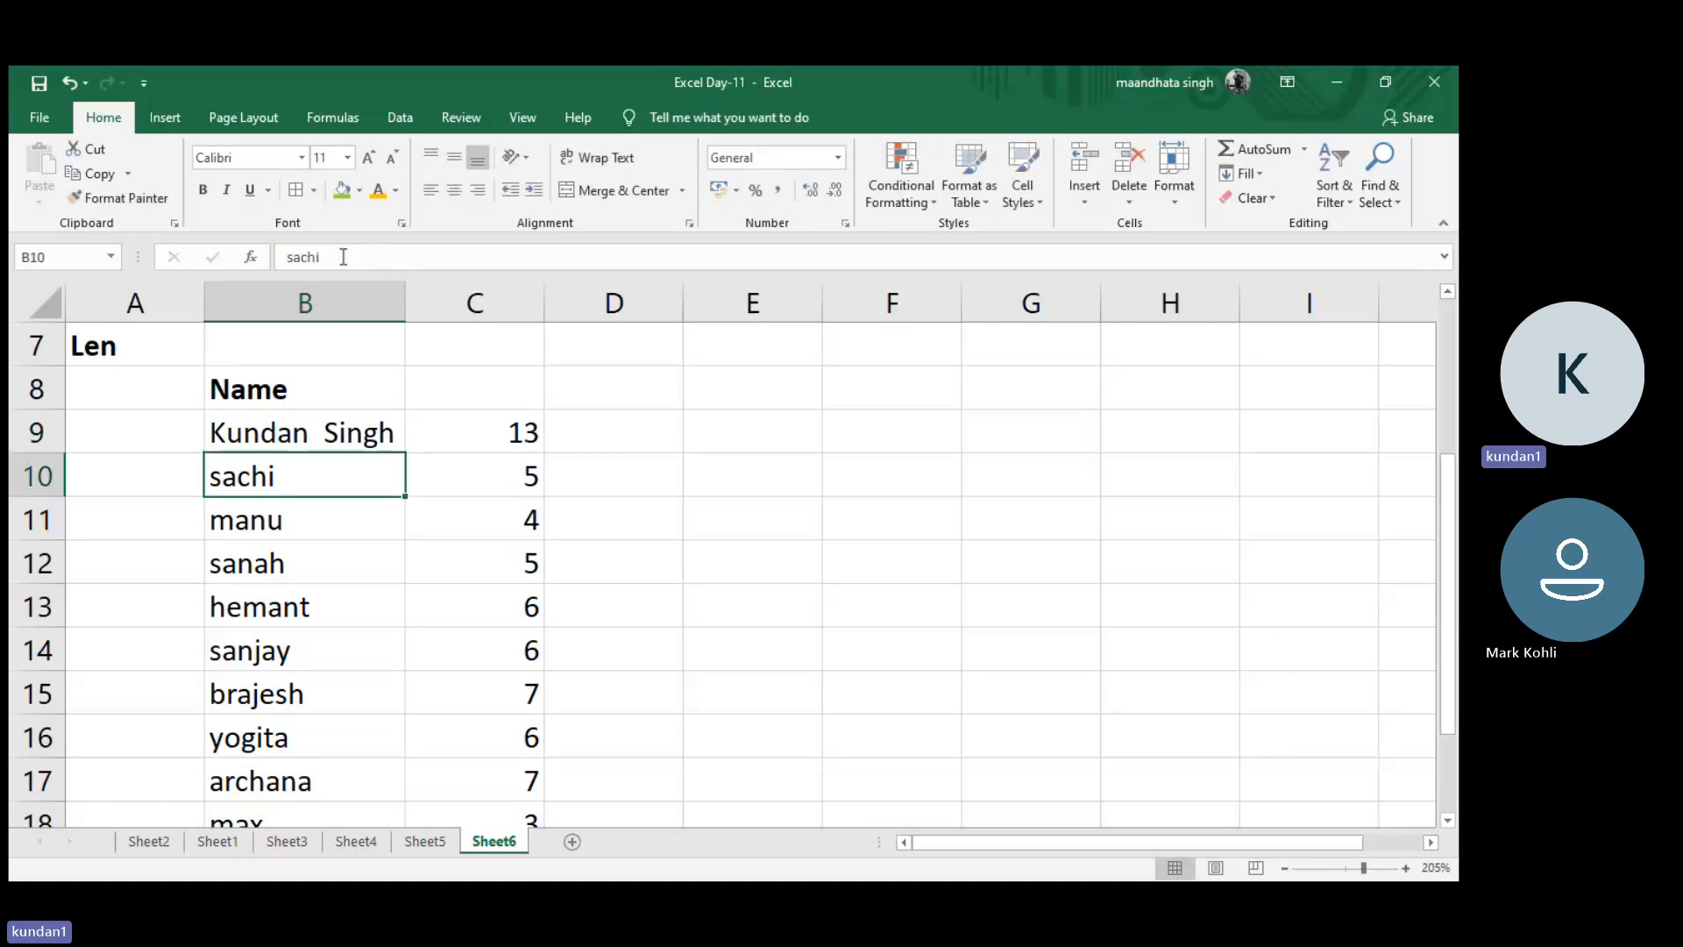
click(313, 441)
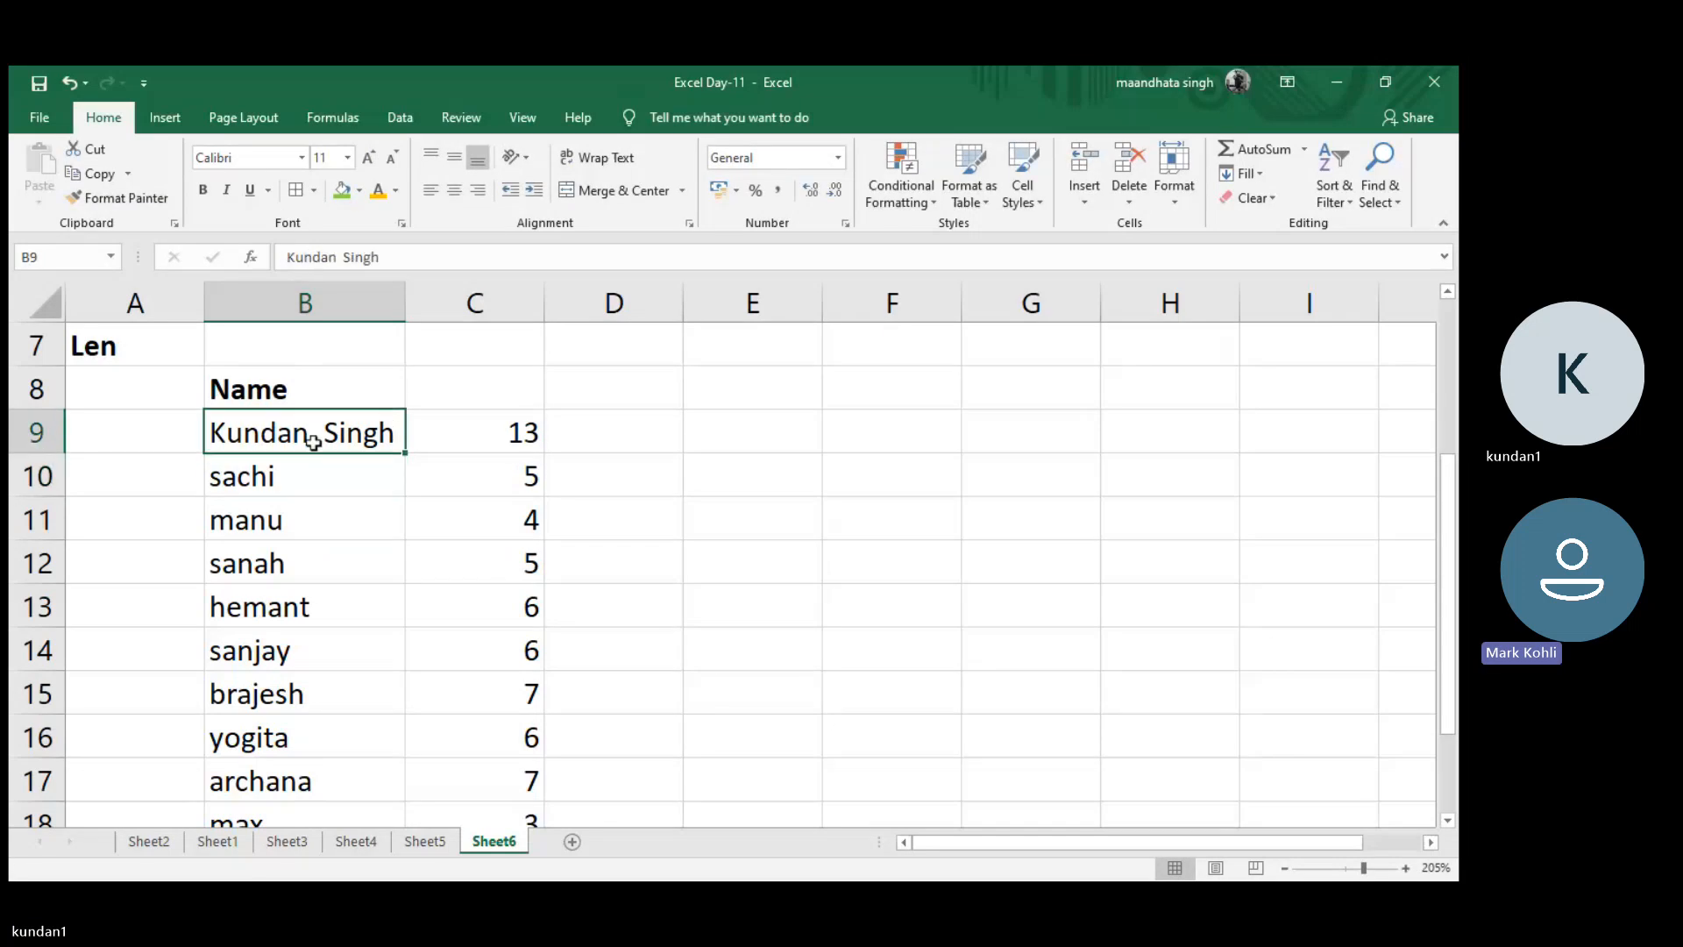
click(343, 257)
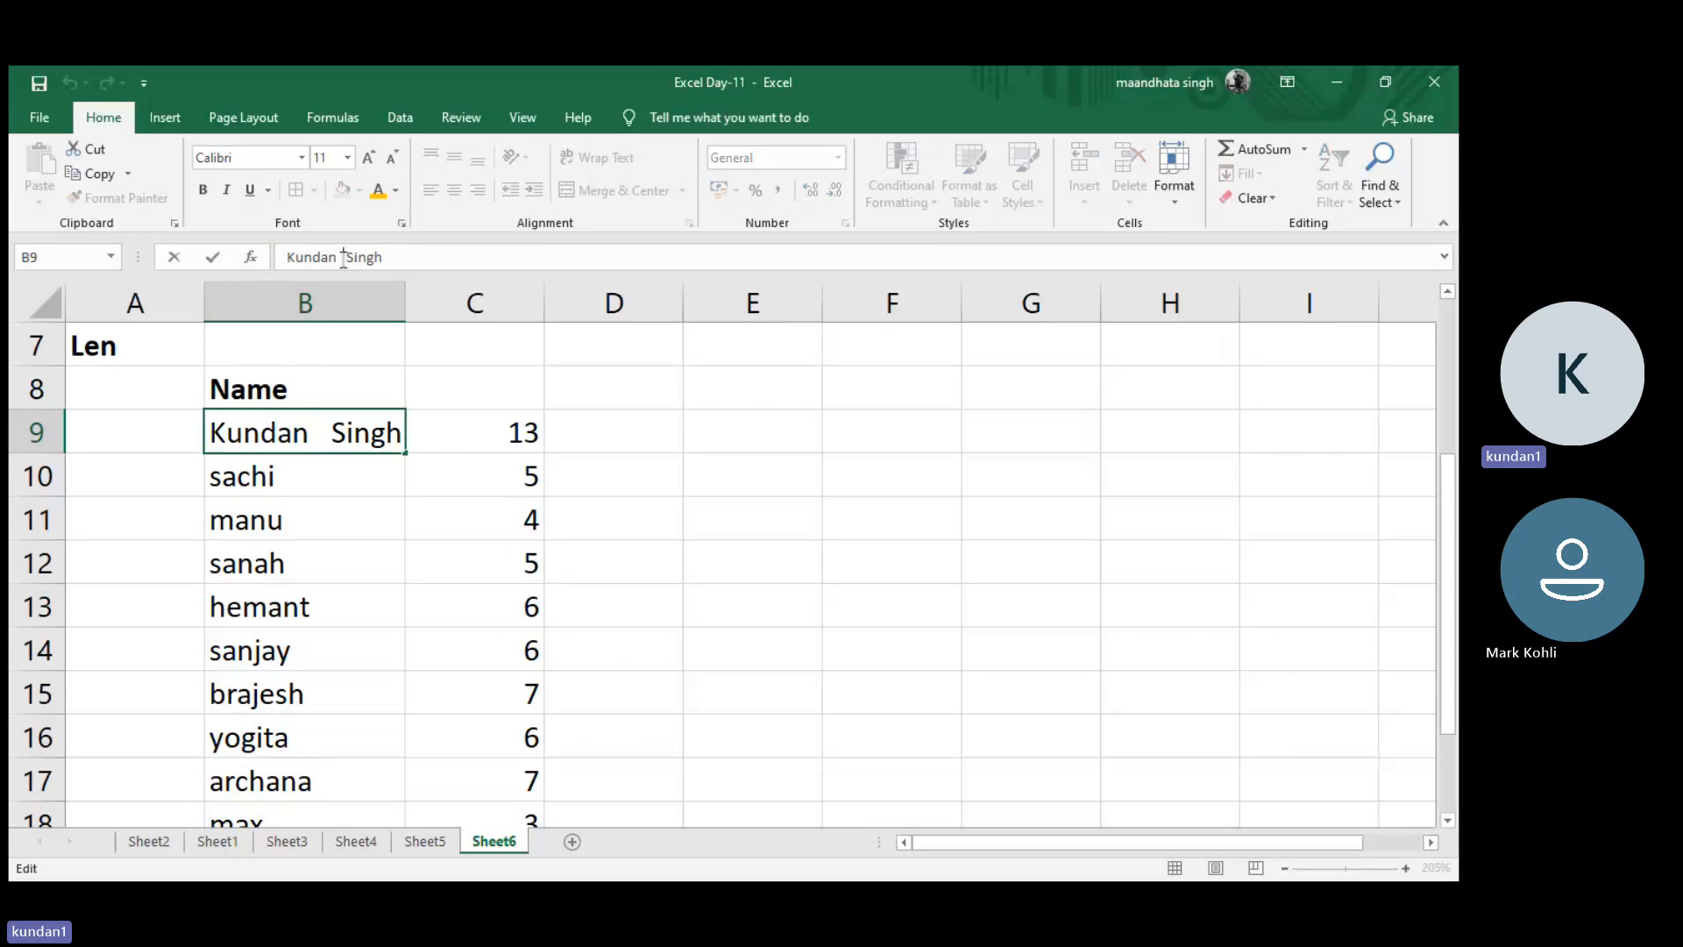
key(Return)
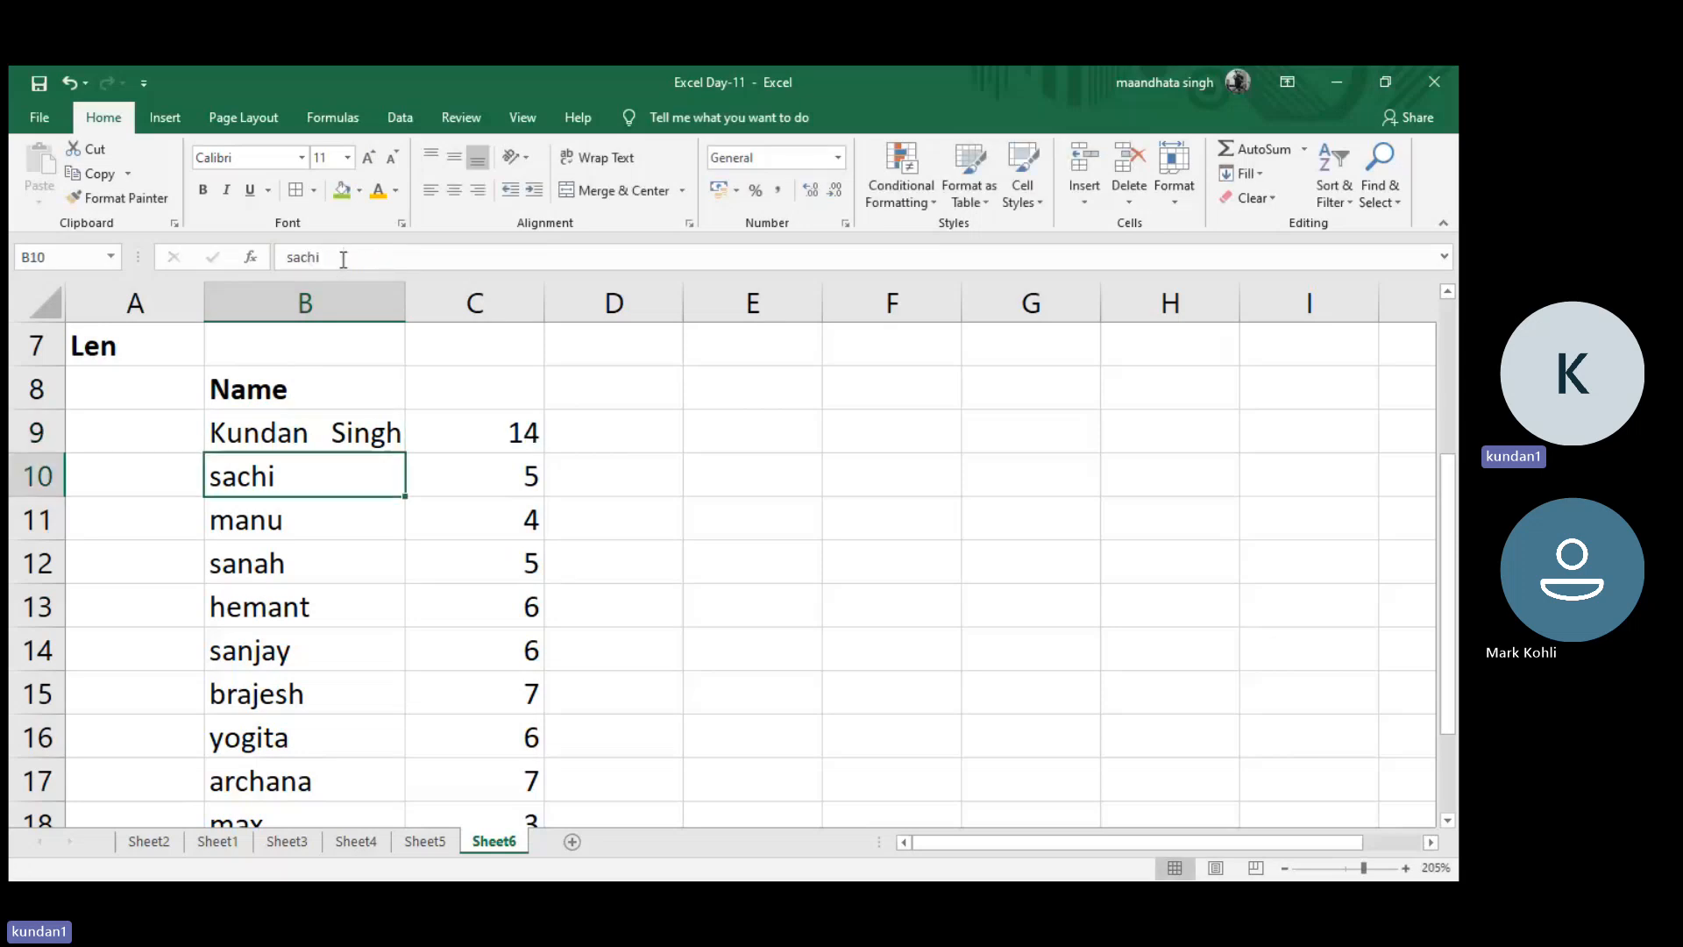
click(365, 438)
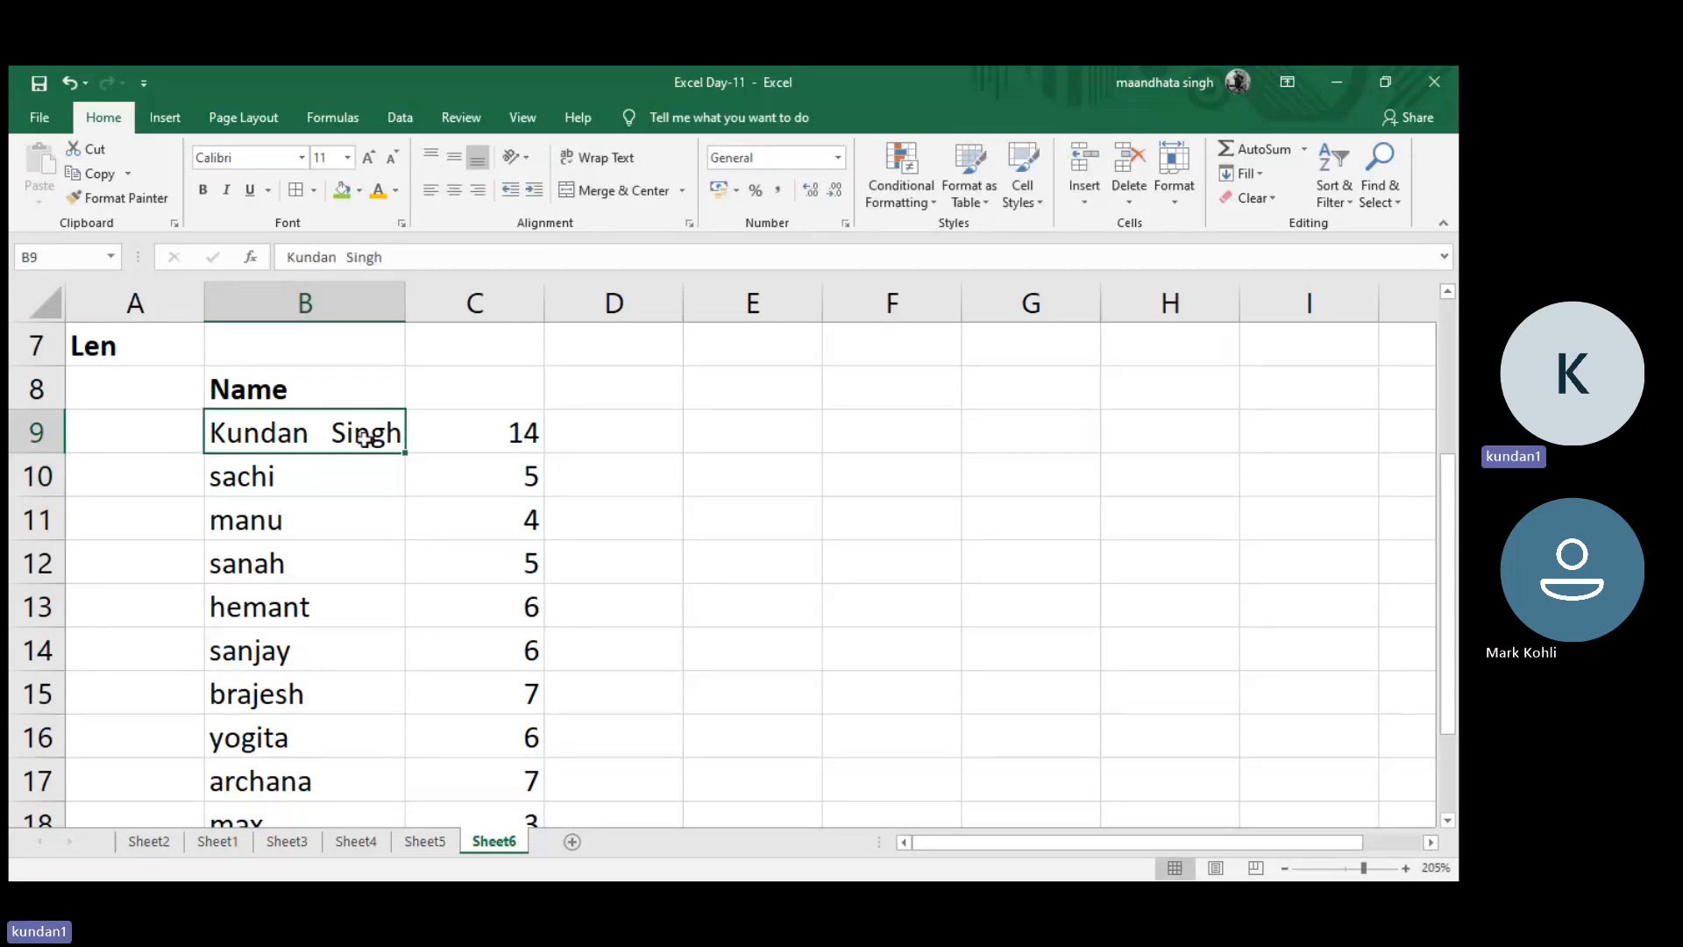
click(523, 435)
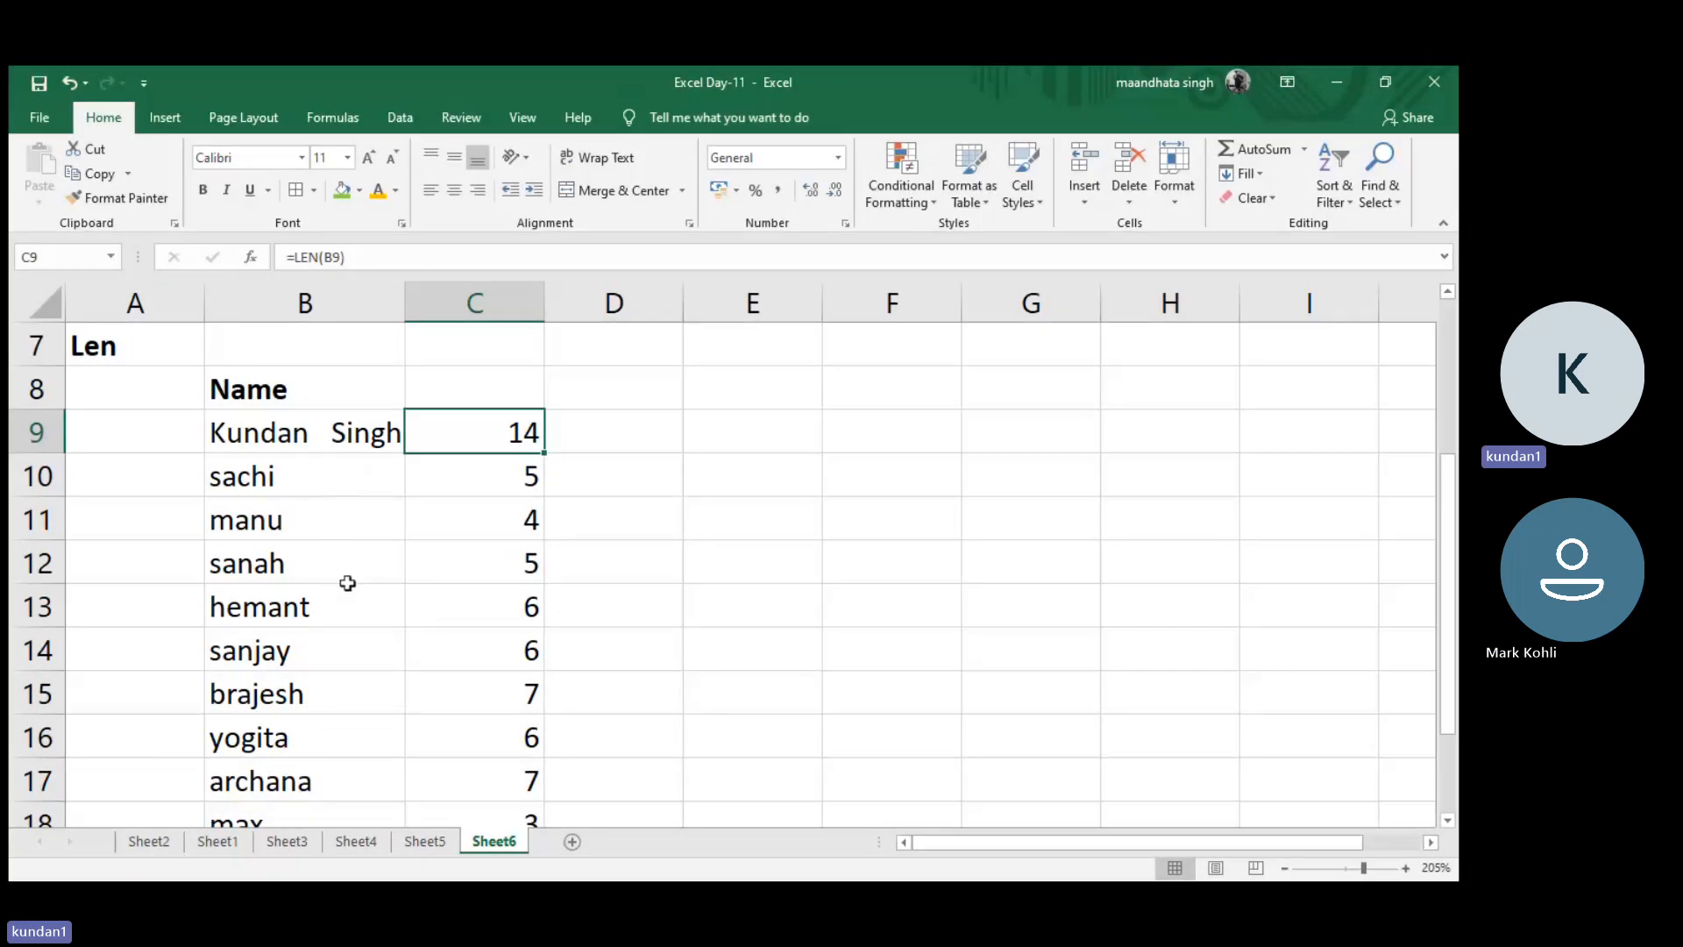
- Append a space and a surname to the names in B10 and B11
click(335, 471)
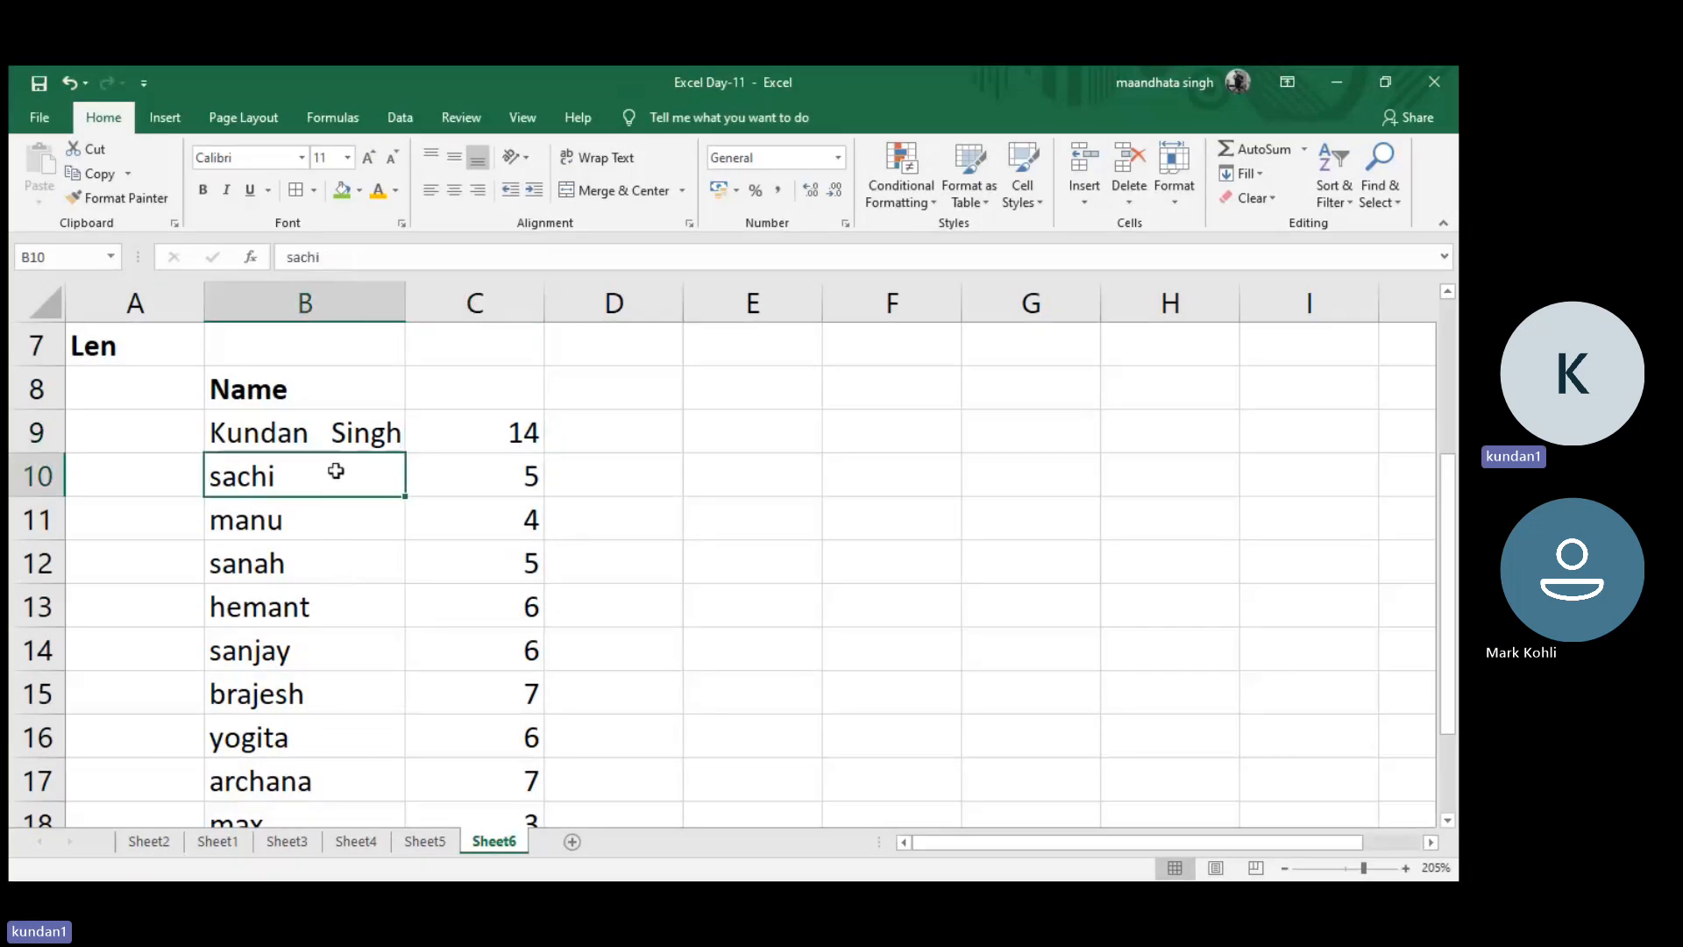
double_click(336, 471)
text(chauhan)
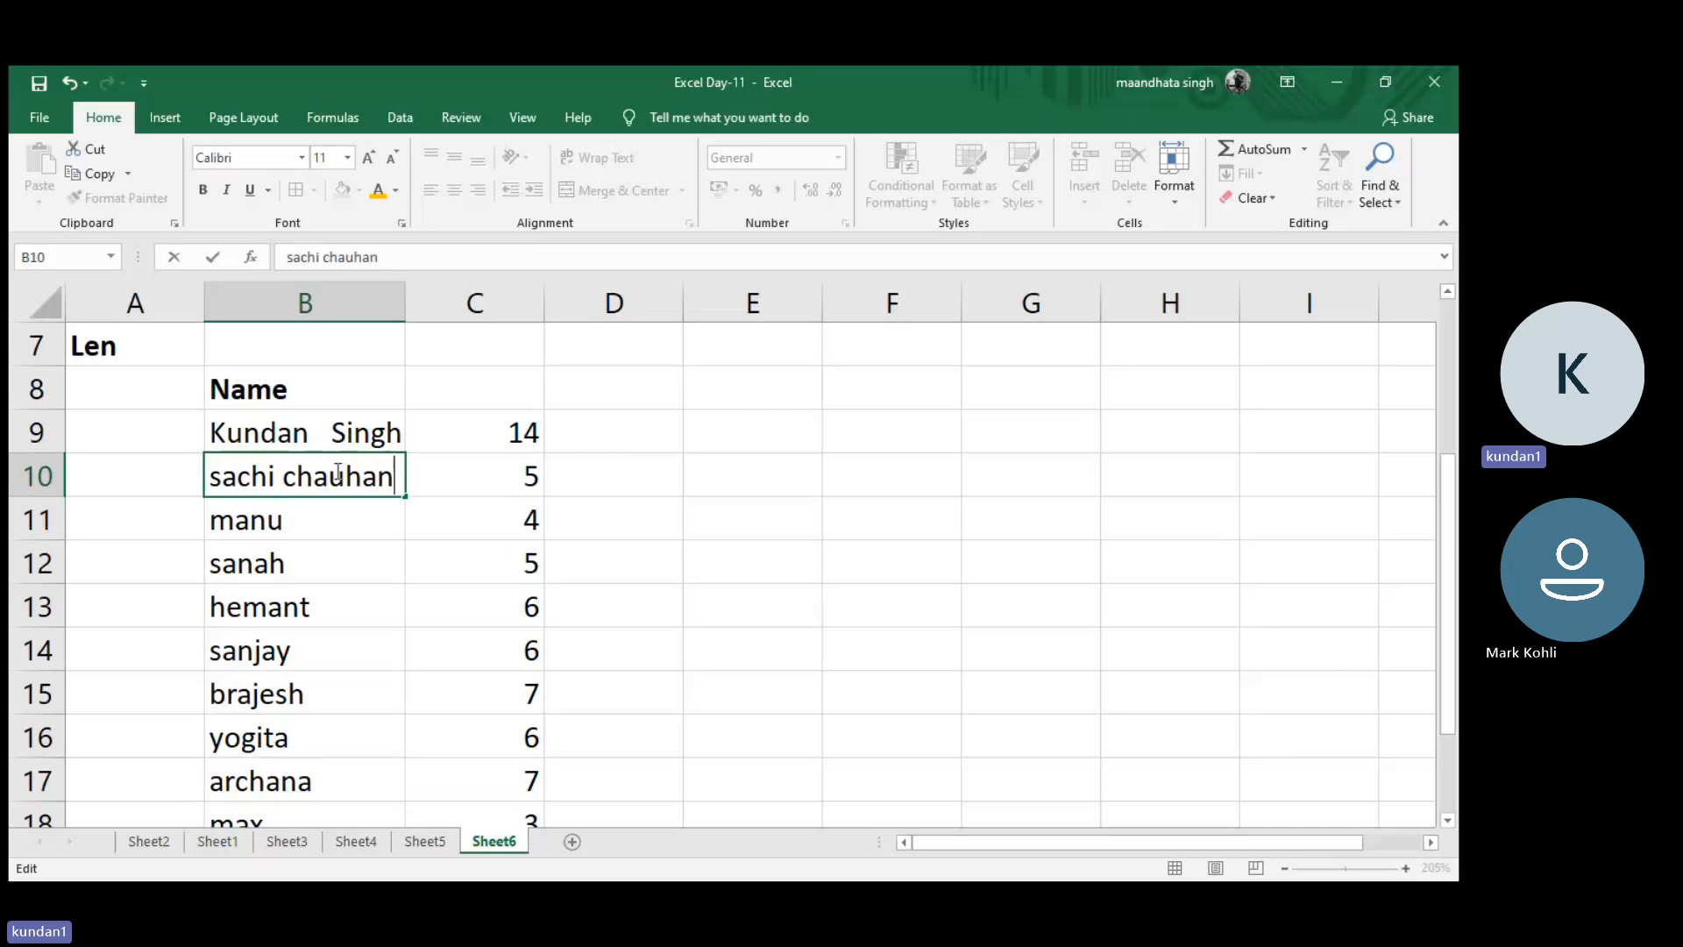
key(Return)
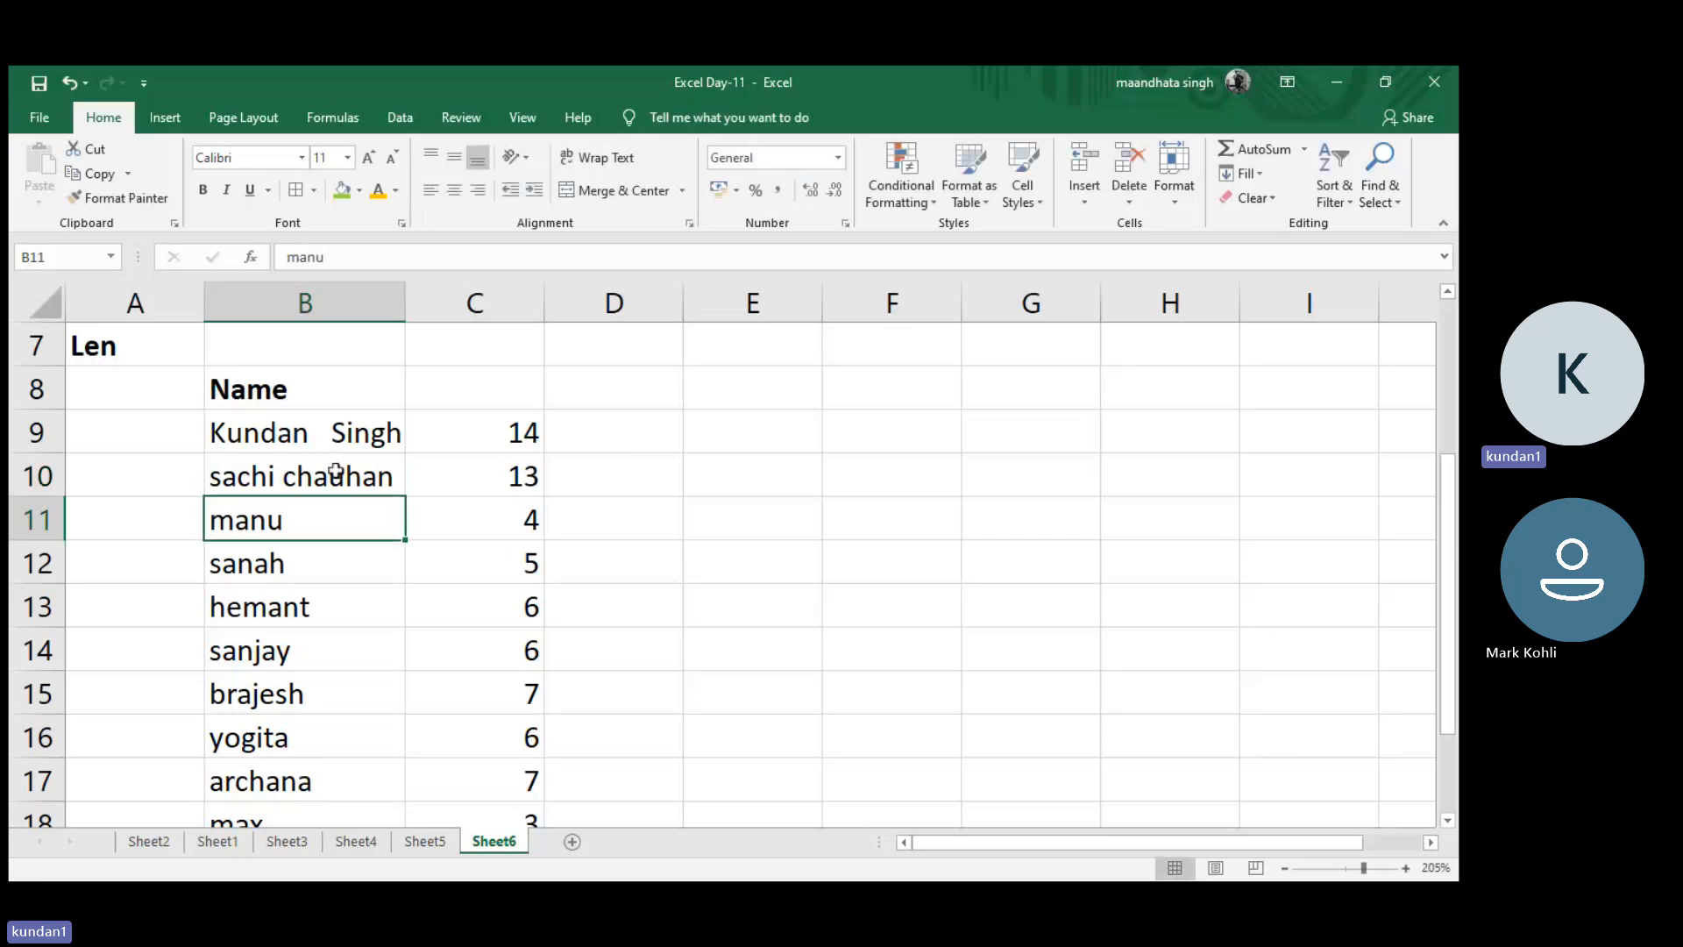
click(383, 267)
text(s)
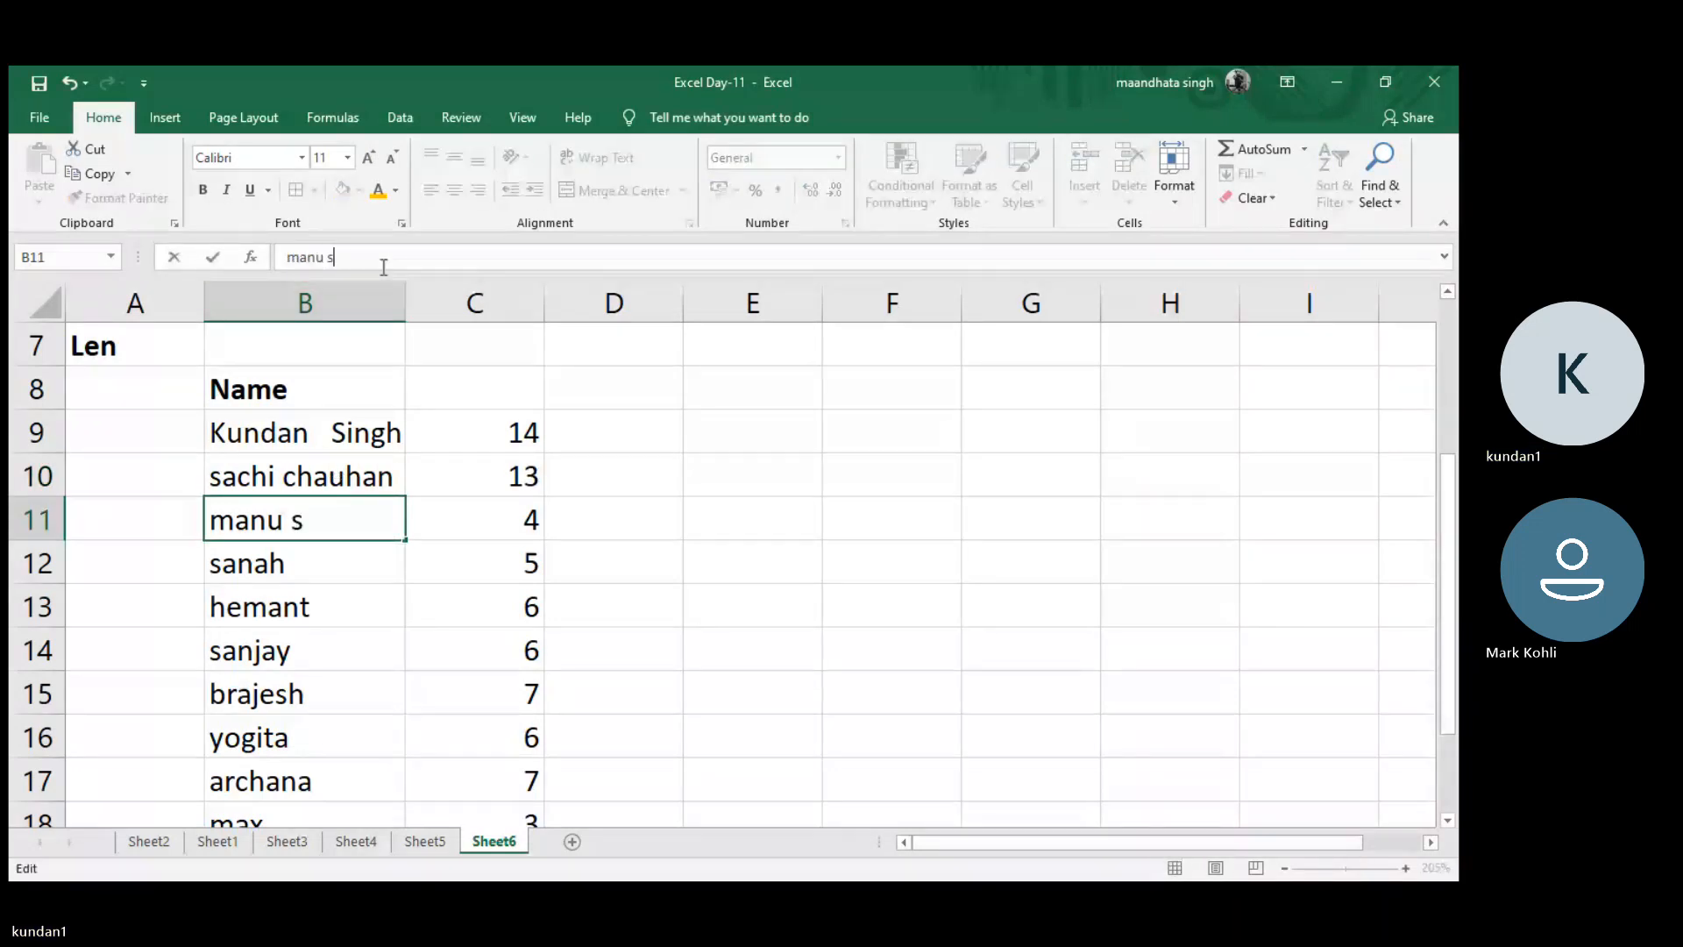
text(isodhiya)
key(Return)
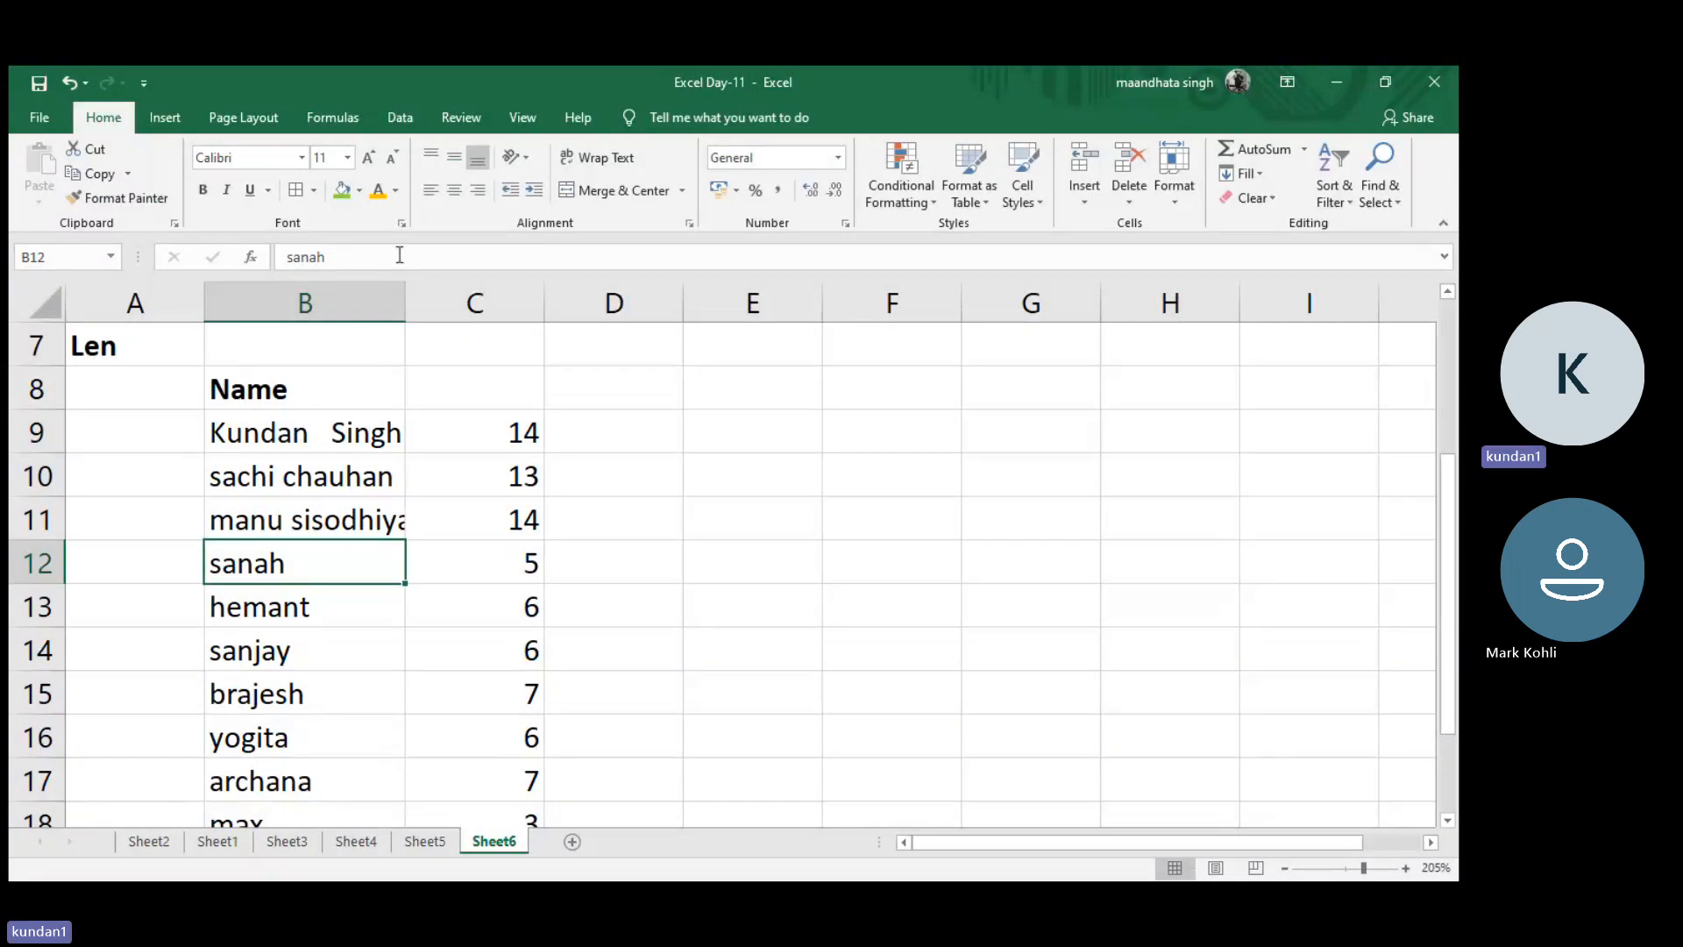
- Append a space and the same surname to the names in B12 and B13
click(399, 255)
text(kohli)
key(Return)
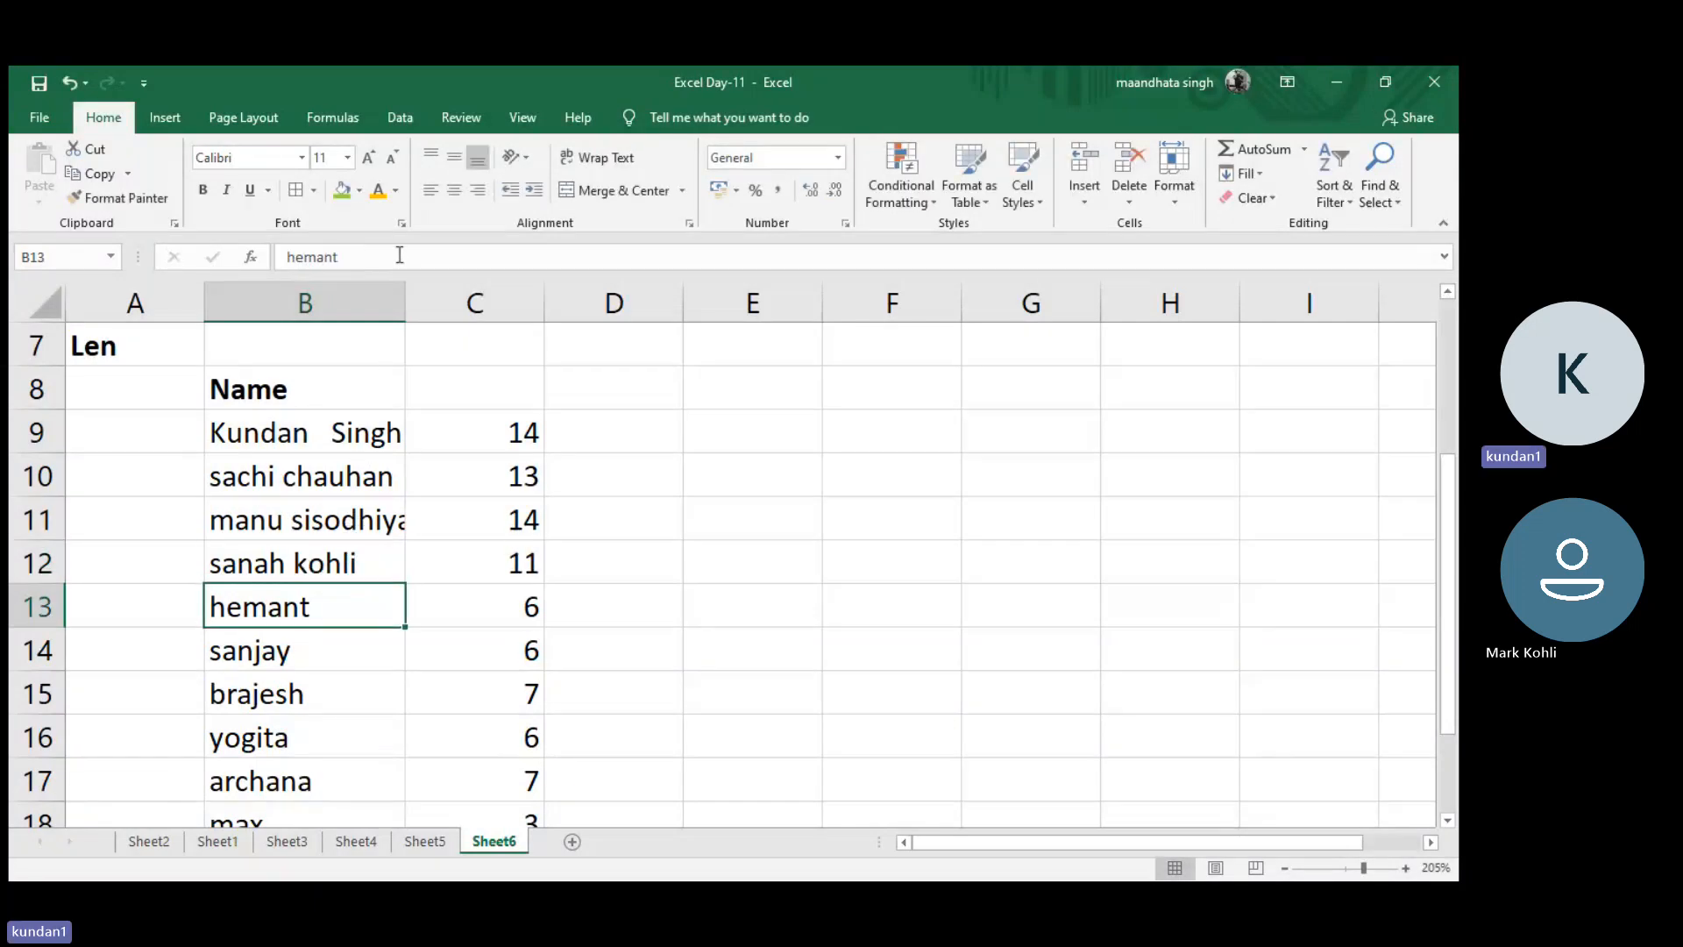
click(385, 252)
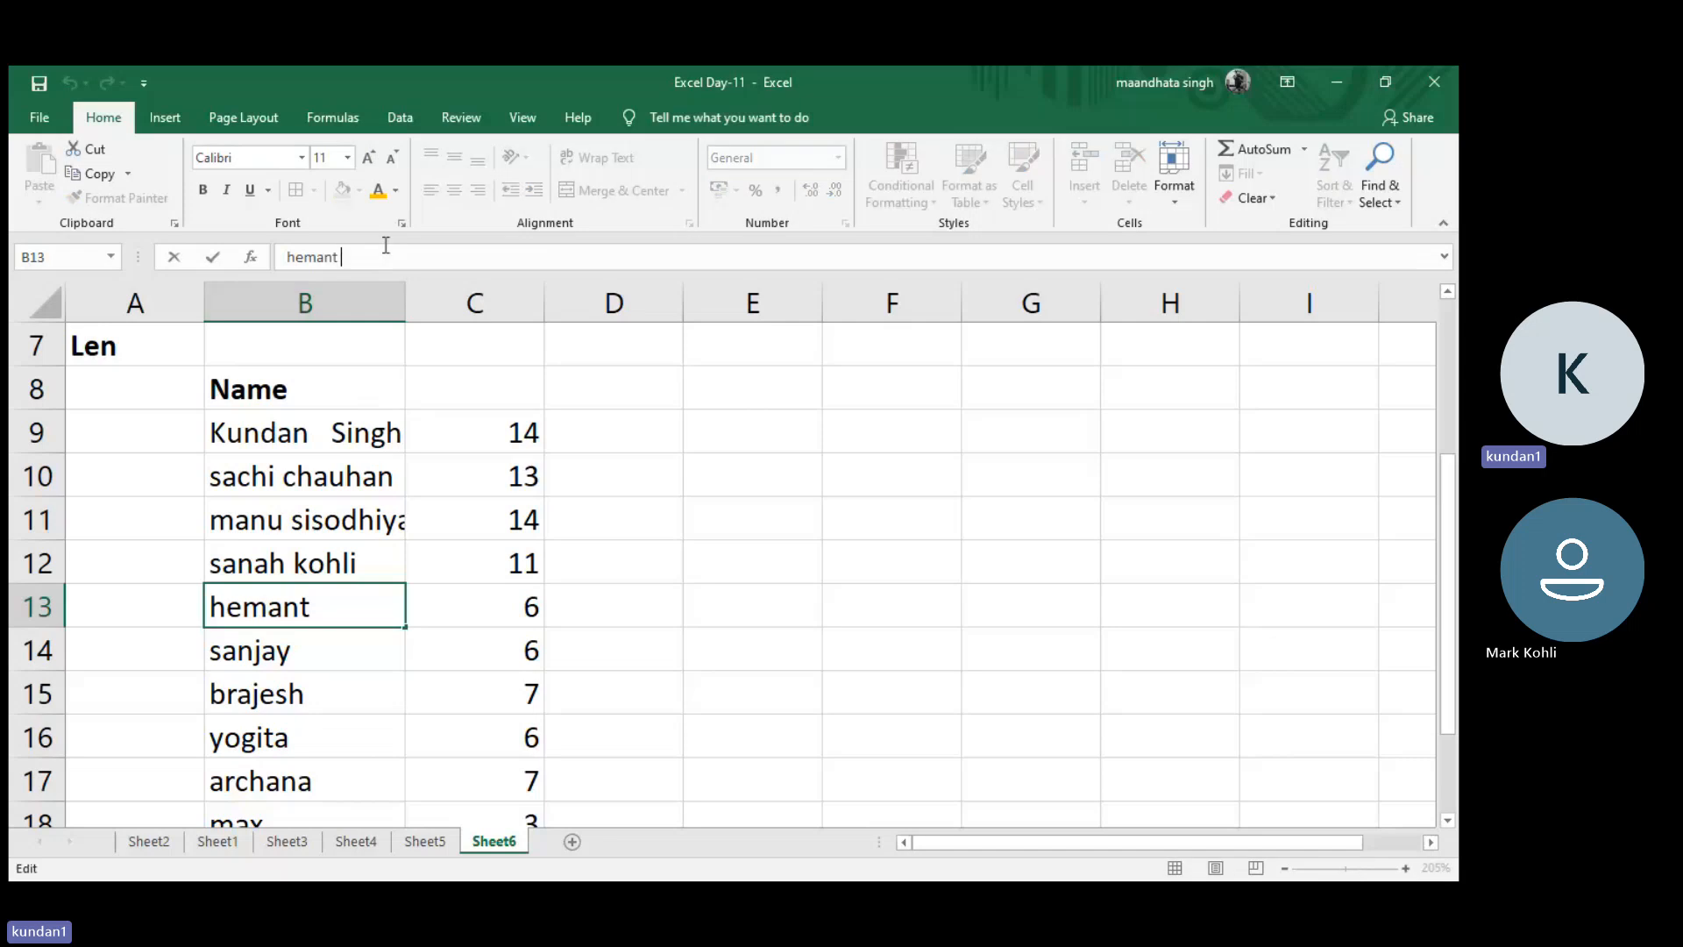
text(kohli)
key(Return)
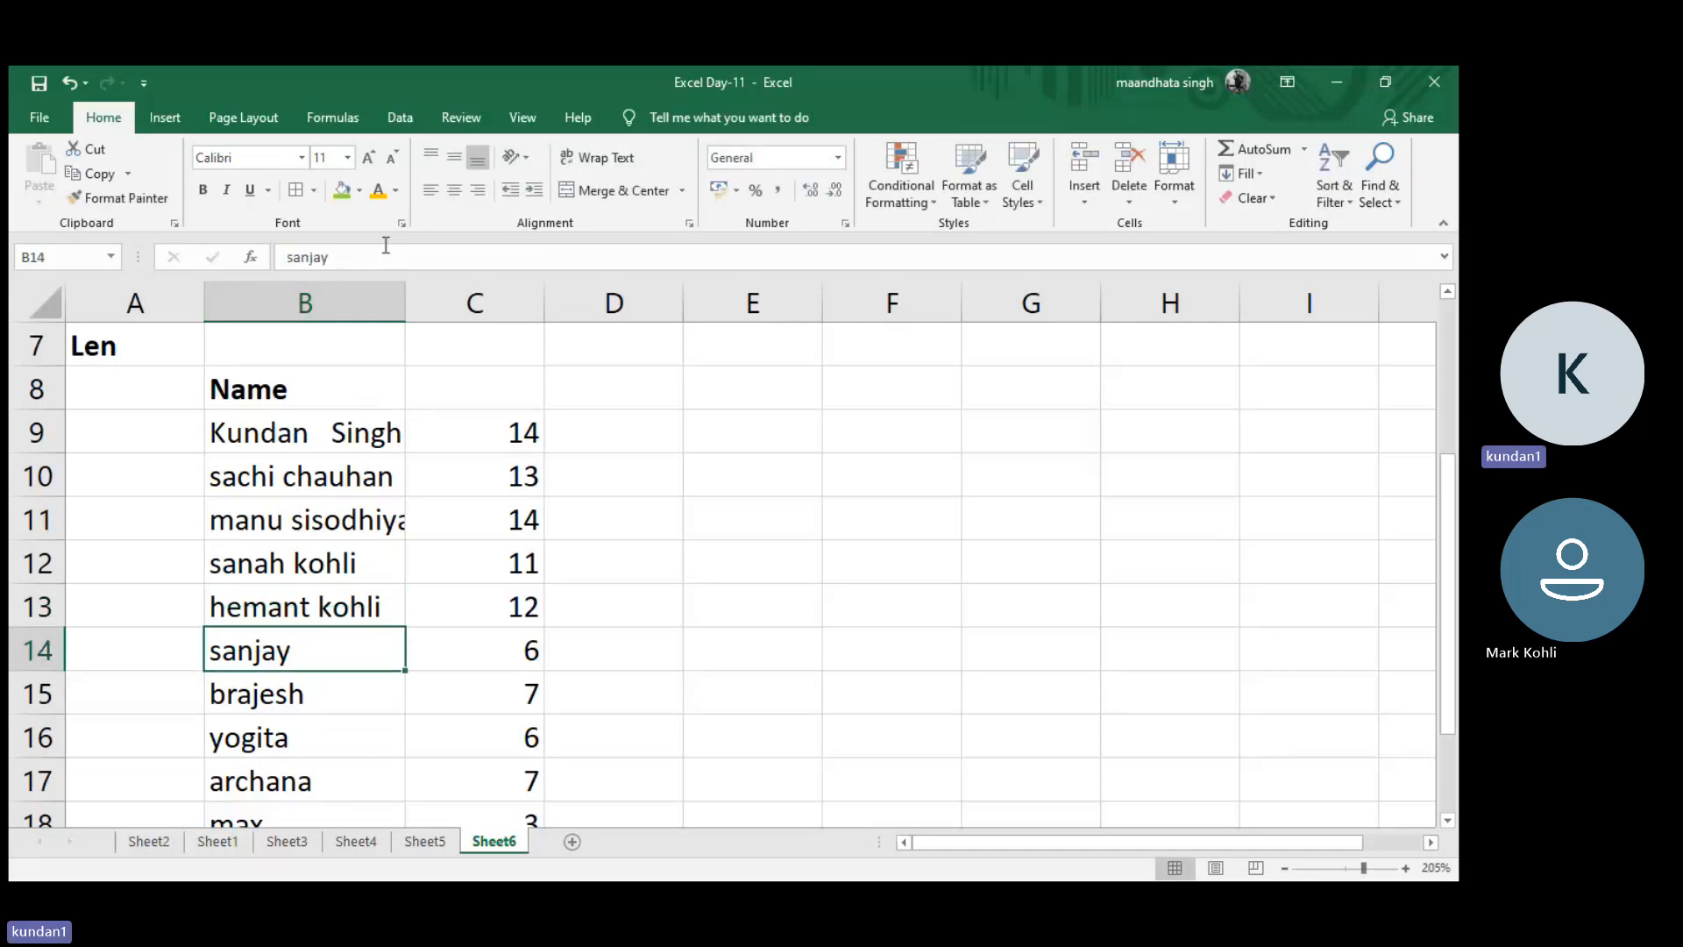
- Append a space and a surname to the names in B14 and B15
click(383, 257)
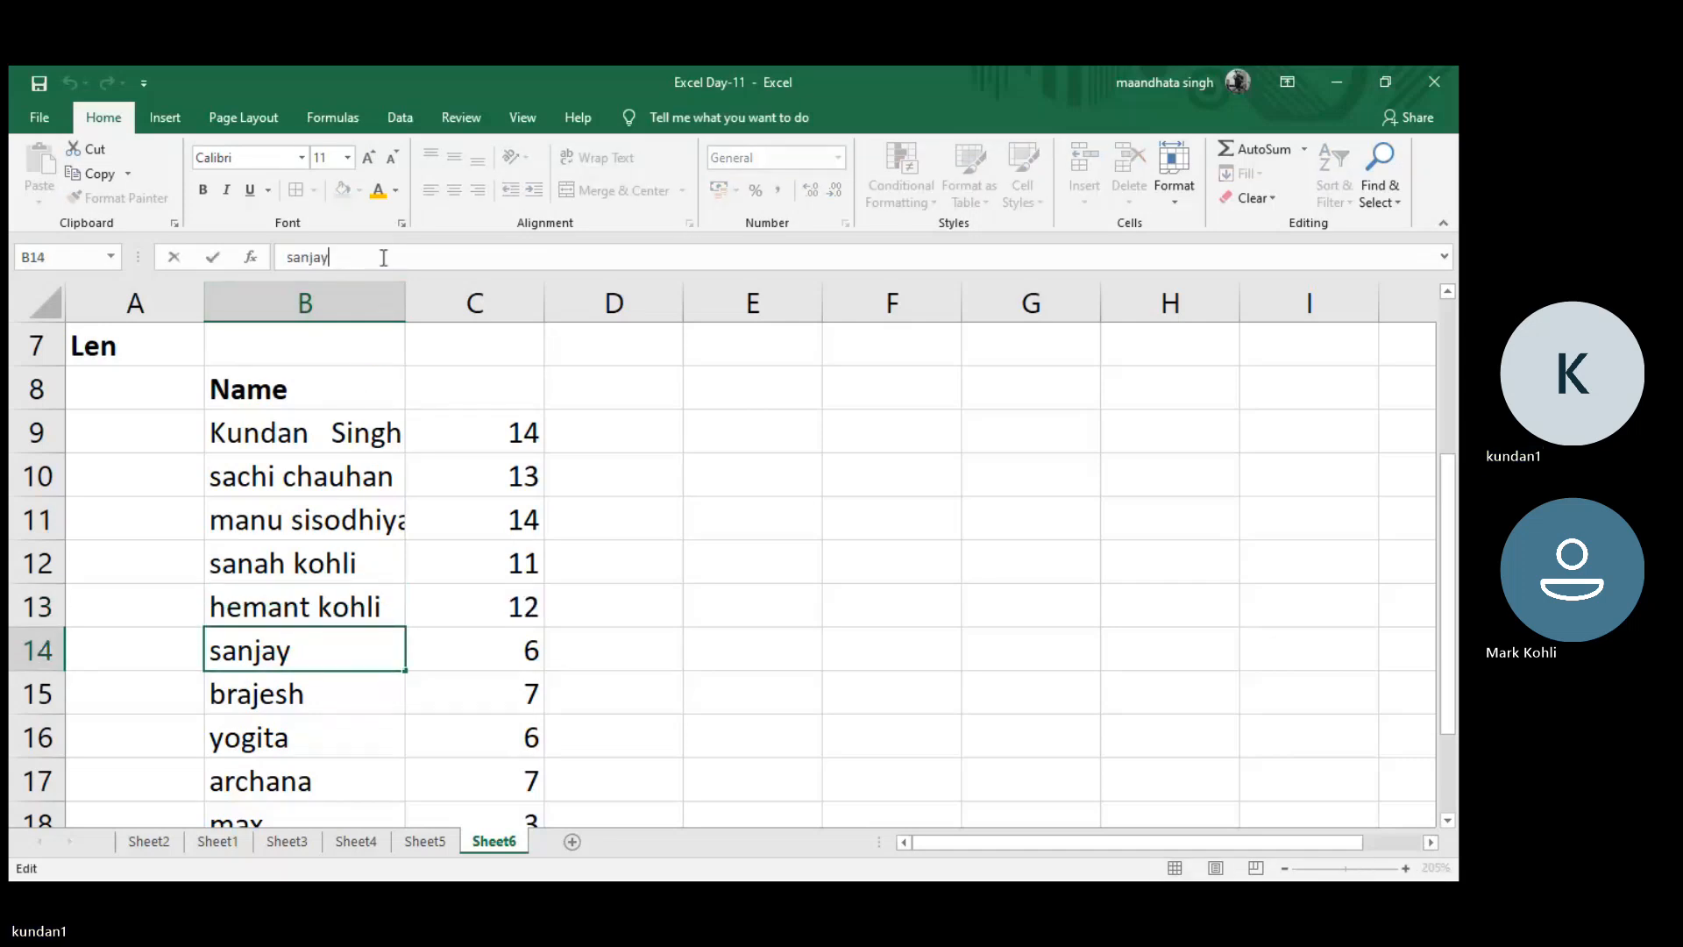
text(kumar)
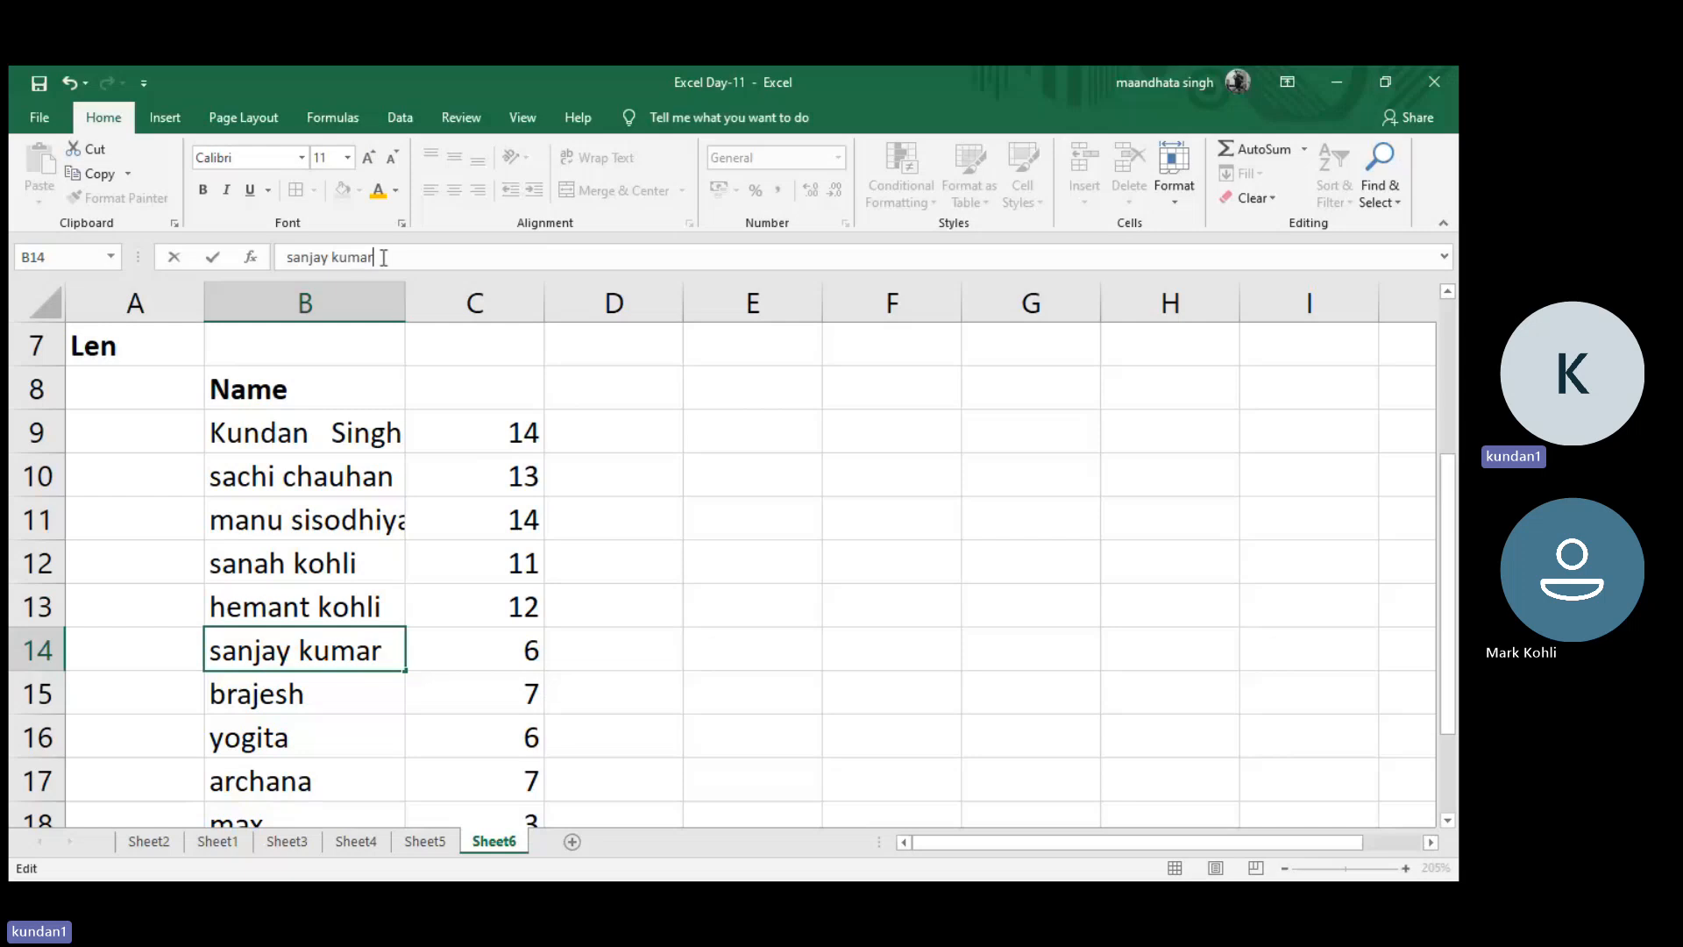
key(Return)
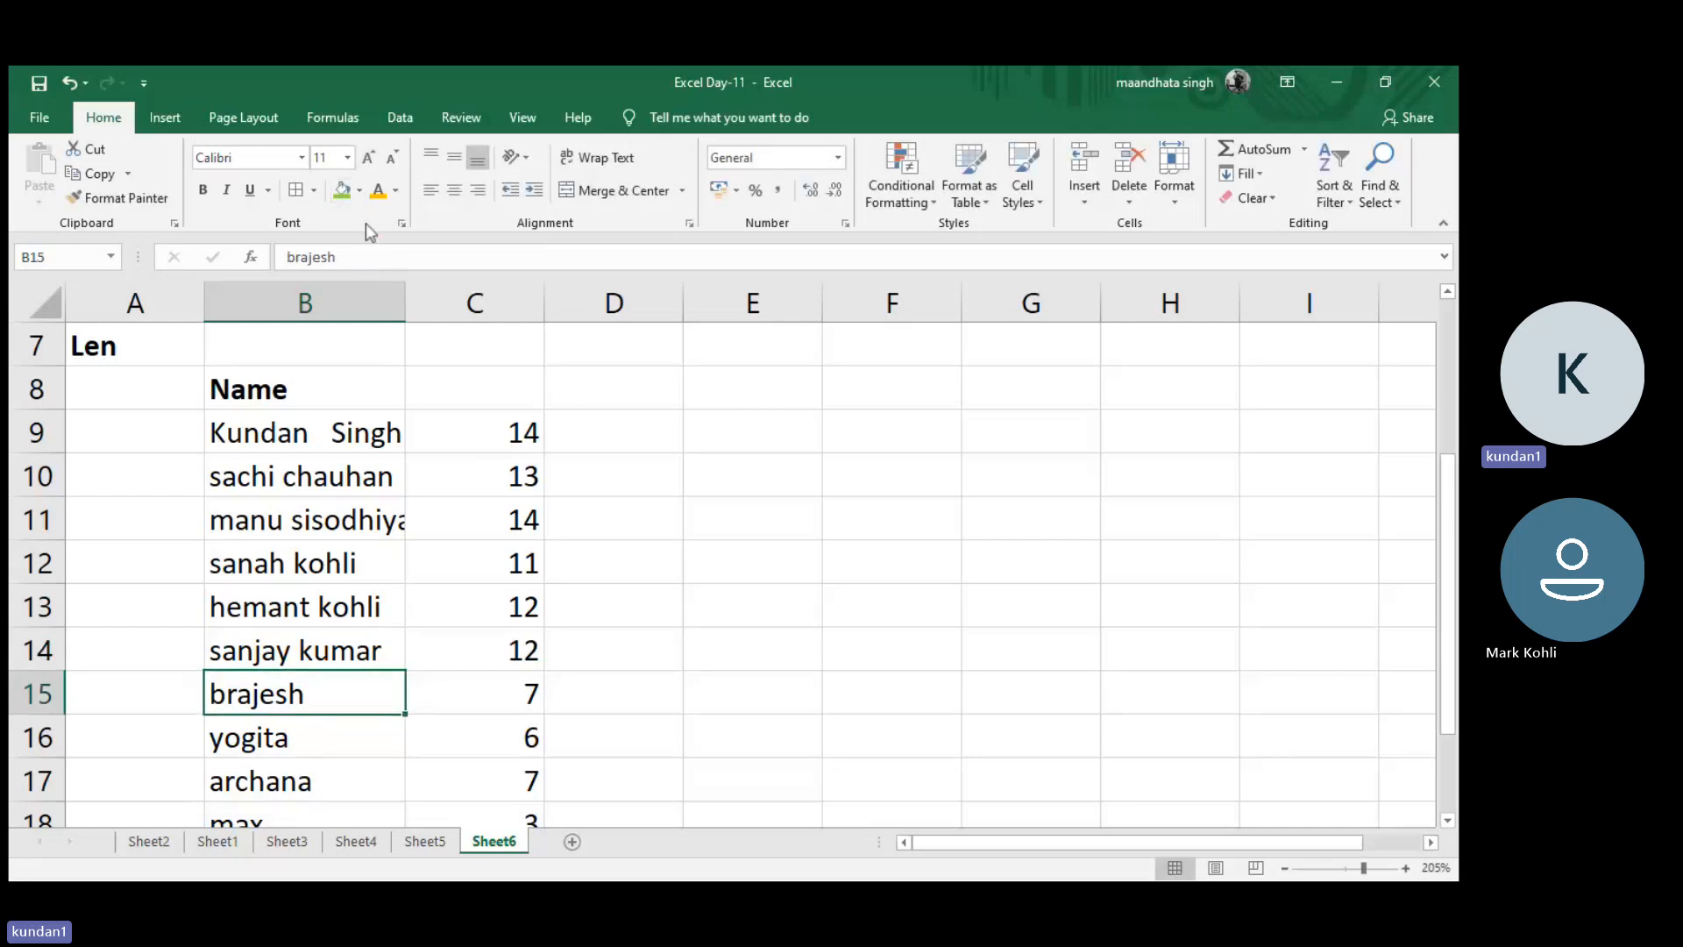
click(367, 256)
text(anan)
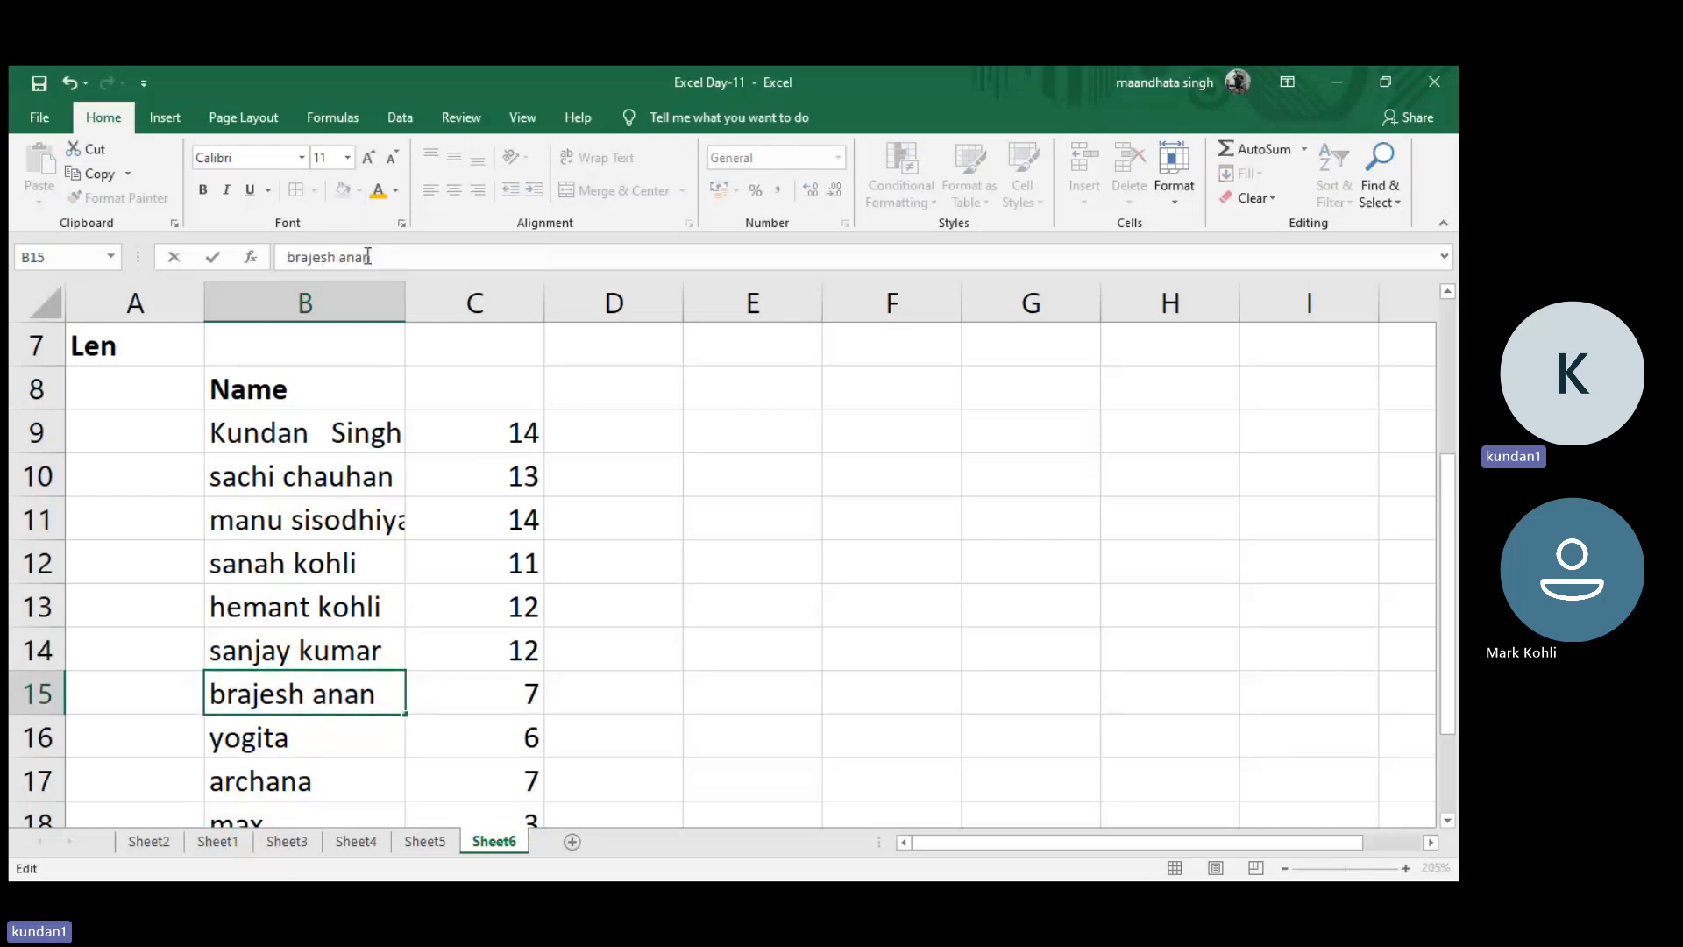
text(d)
key(Return)
- Append a space and a surname to the name in B16, and autofit column B to its contents
click(367, 256)
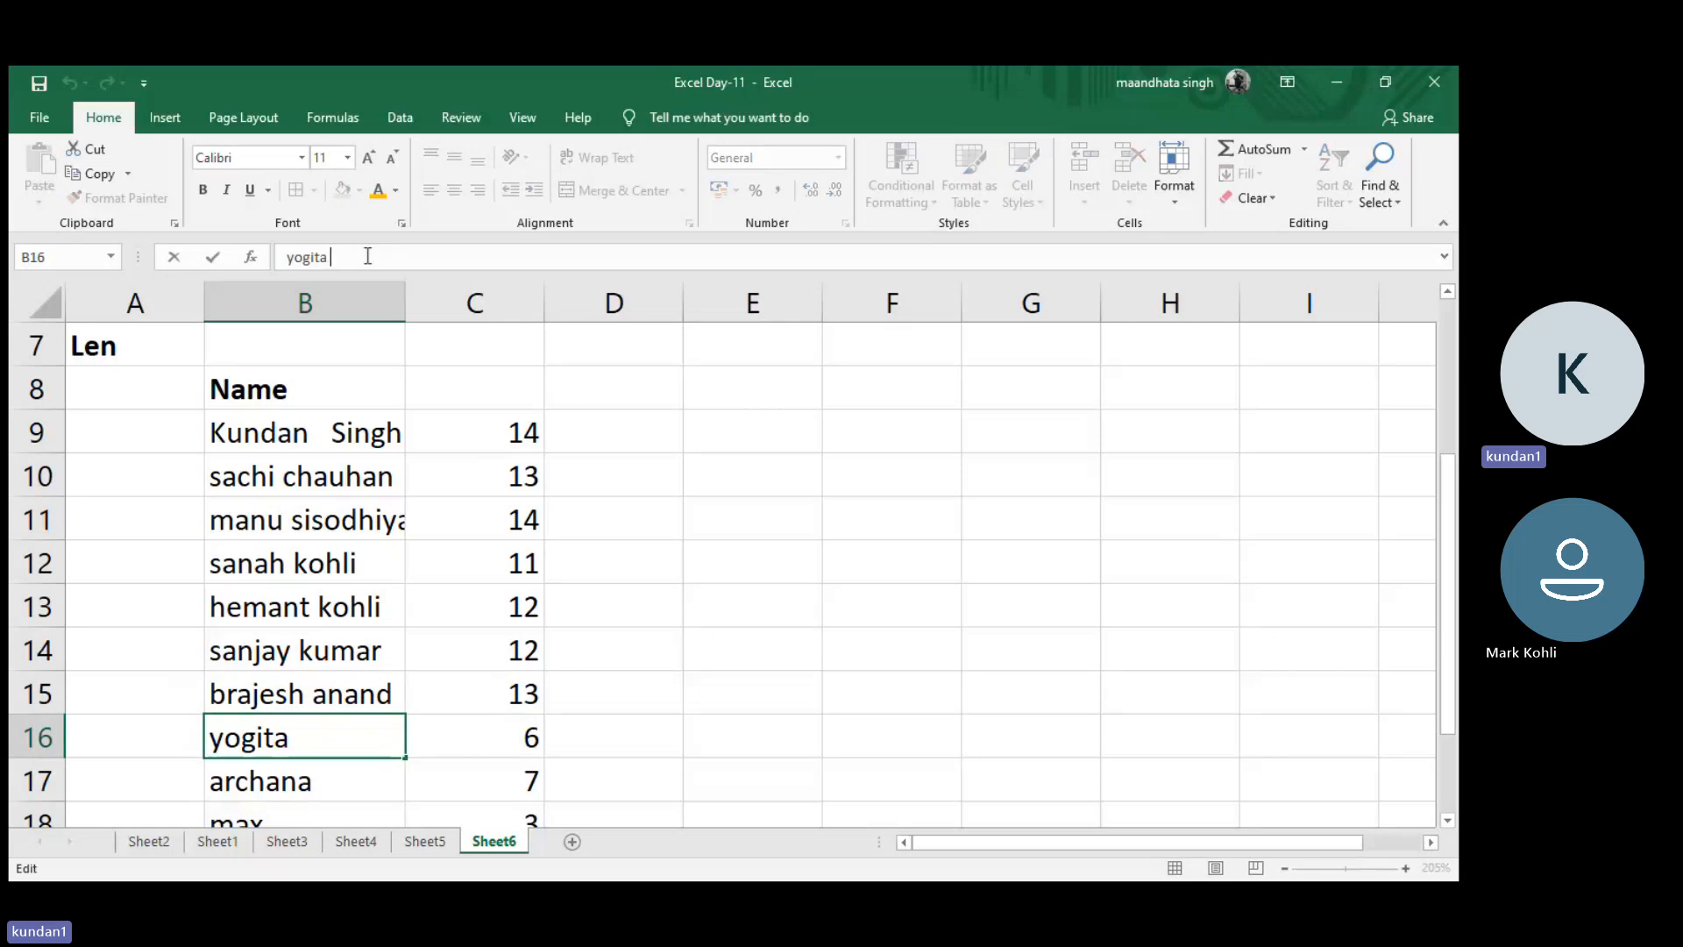
text(pate;)
key(Return)
click(342, 732)
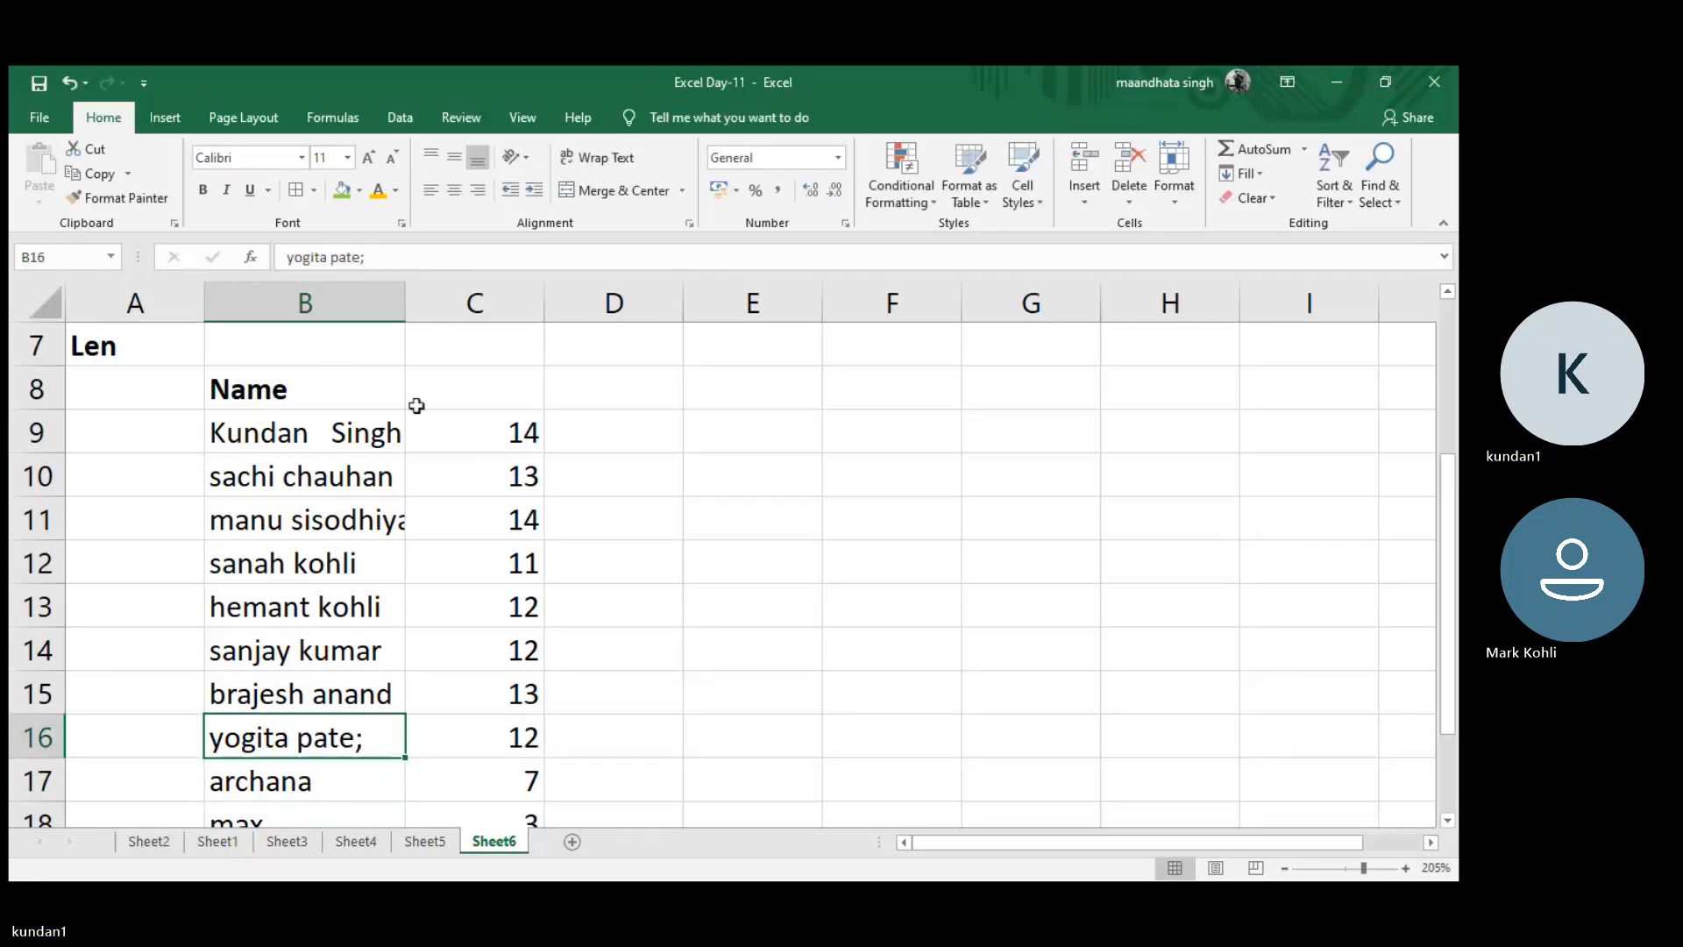
click(408, 258)
key(BackSpace)
text(l)
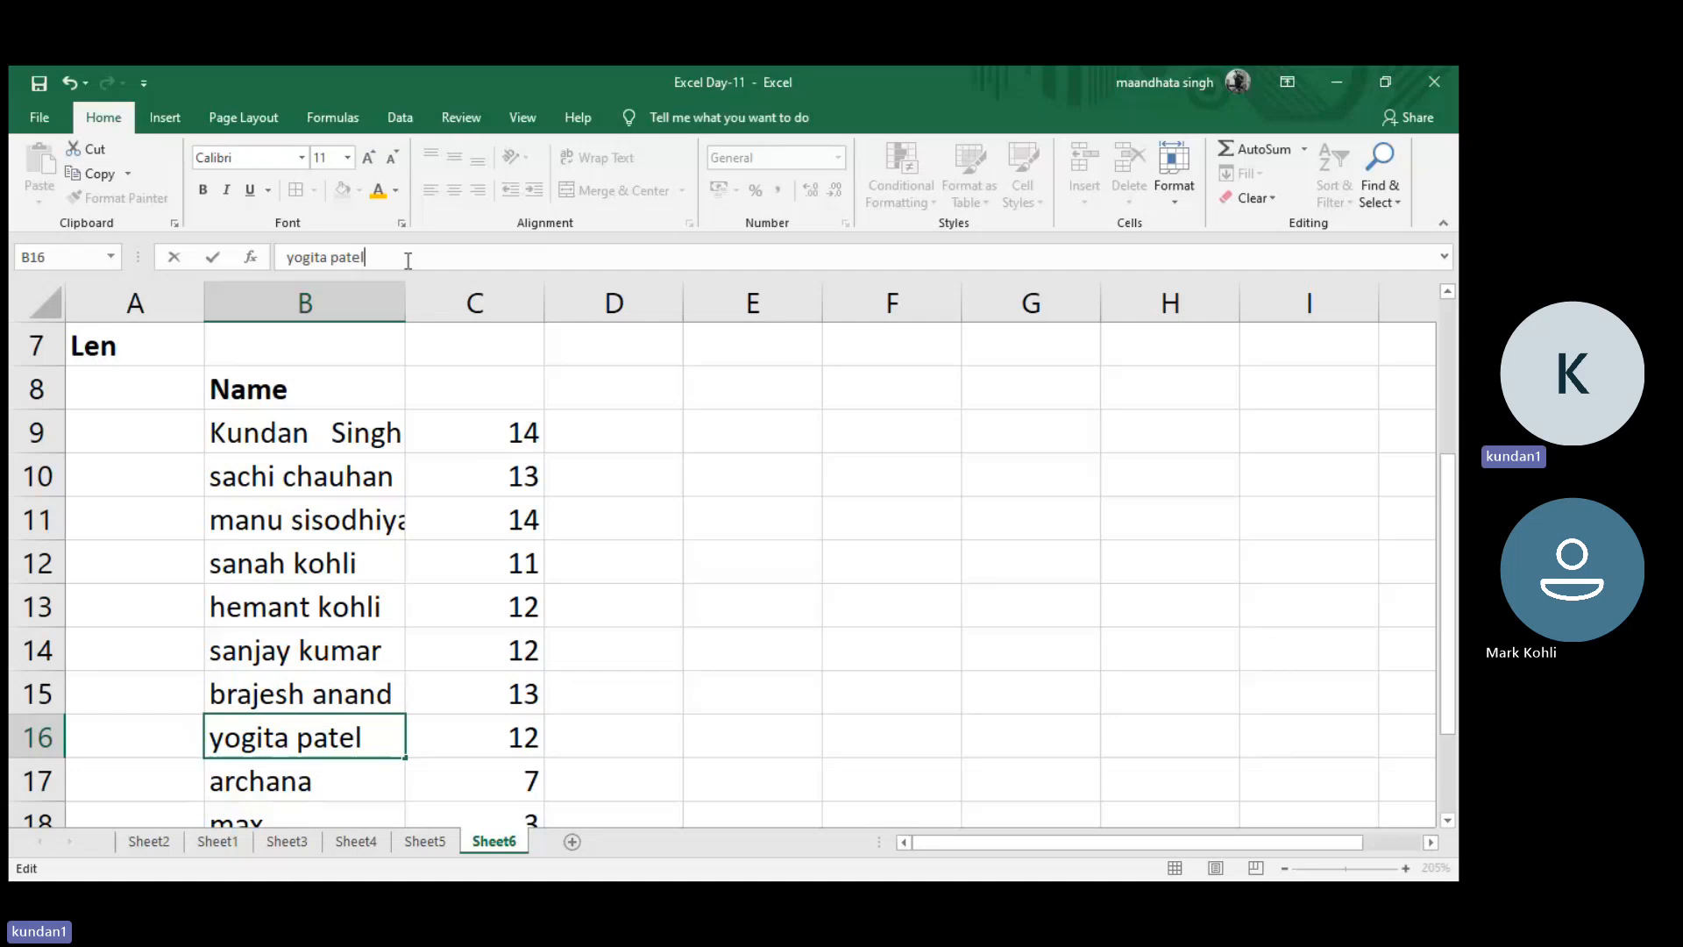
key(Return)
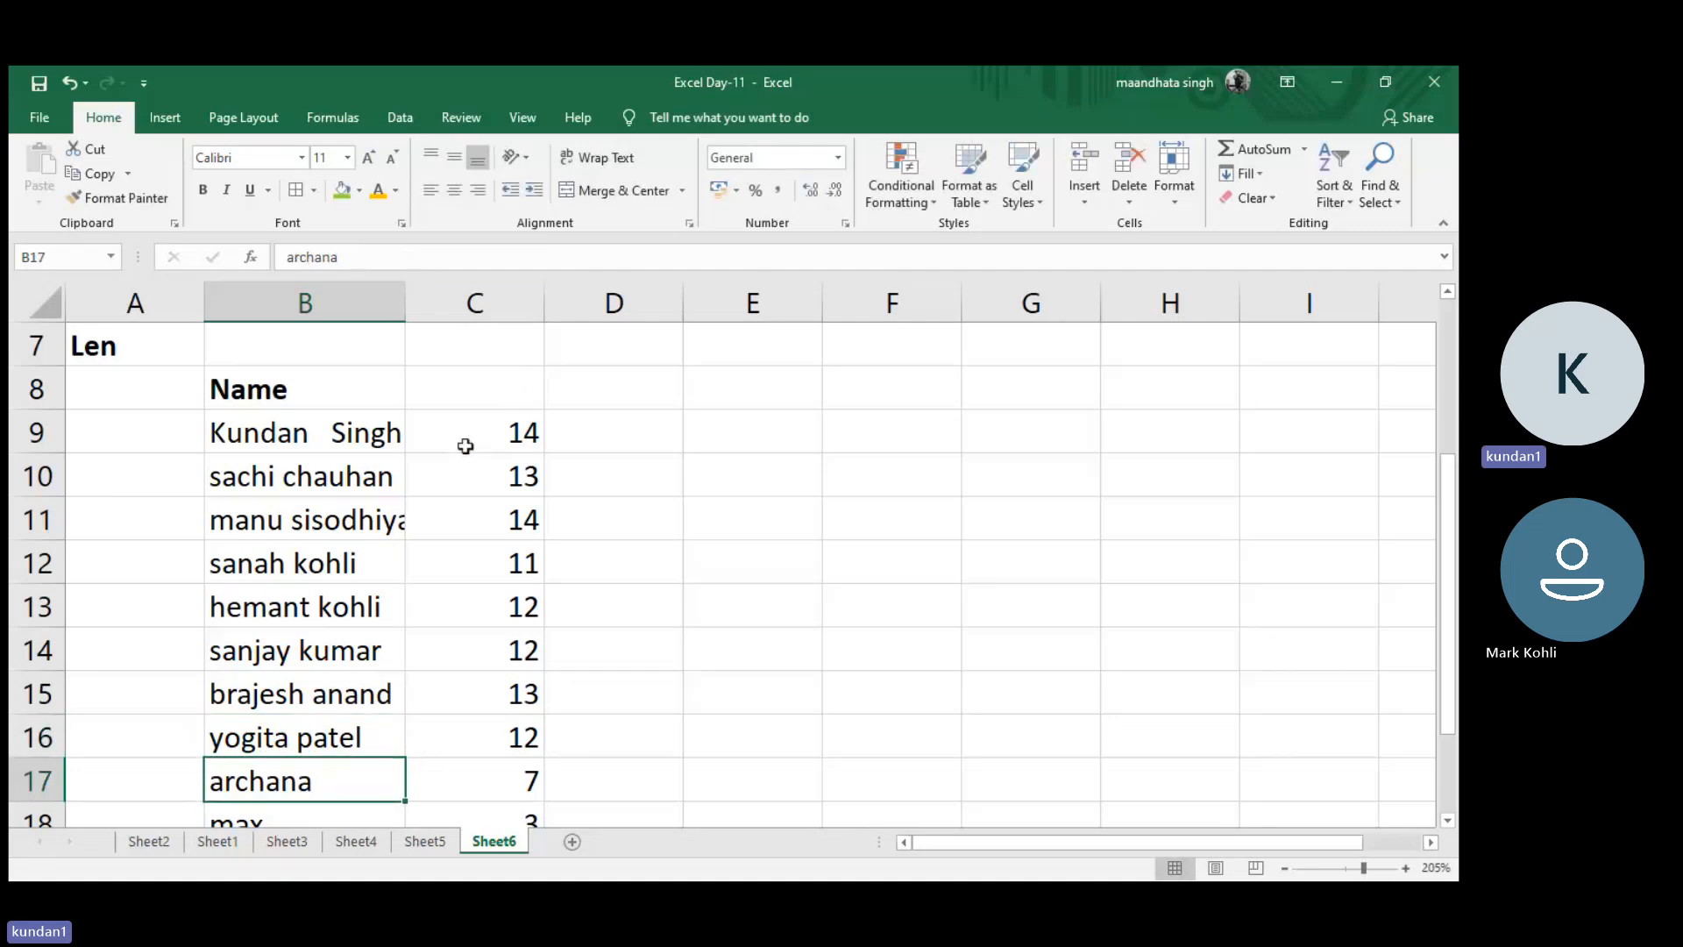
double_click(404, 299)
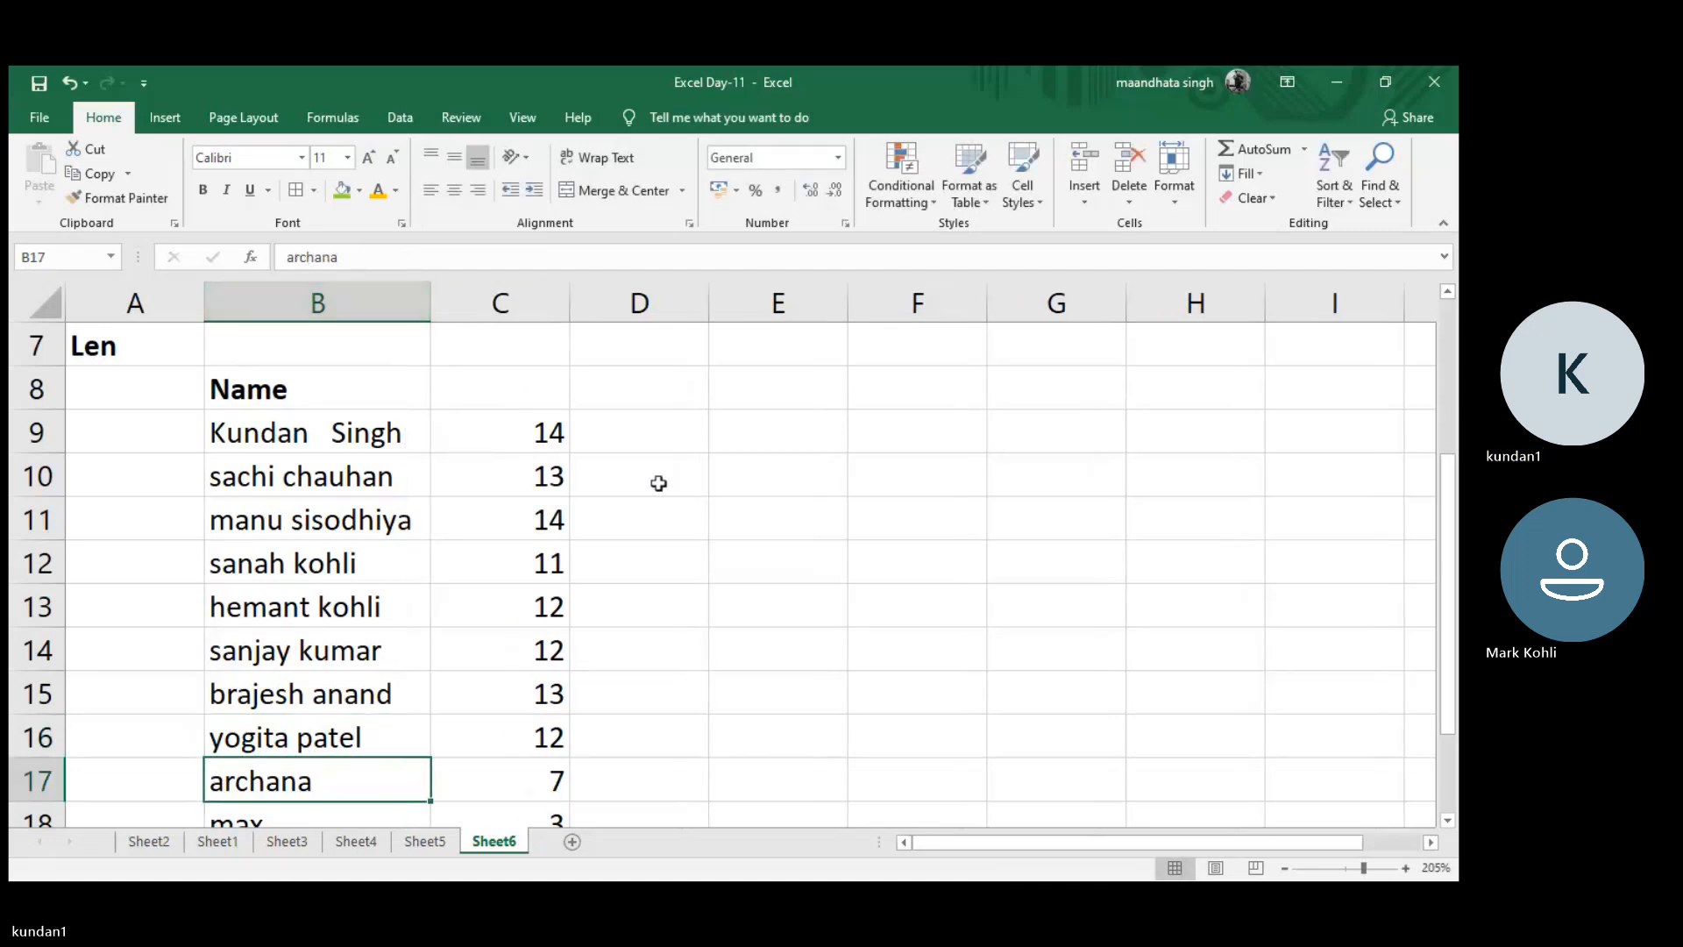
- Enter the heading "No of characters in name" in E8
click(649, 431)
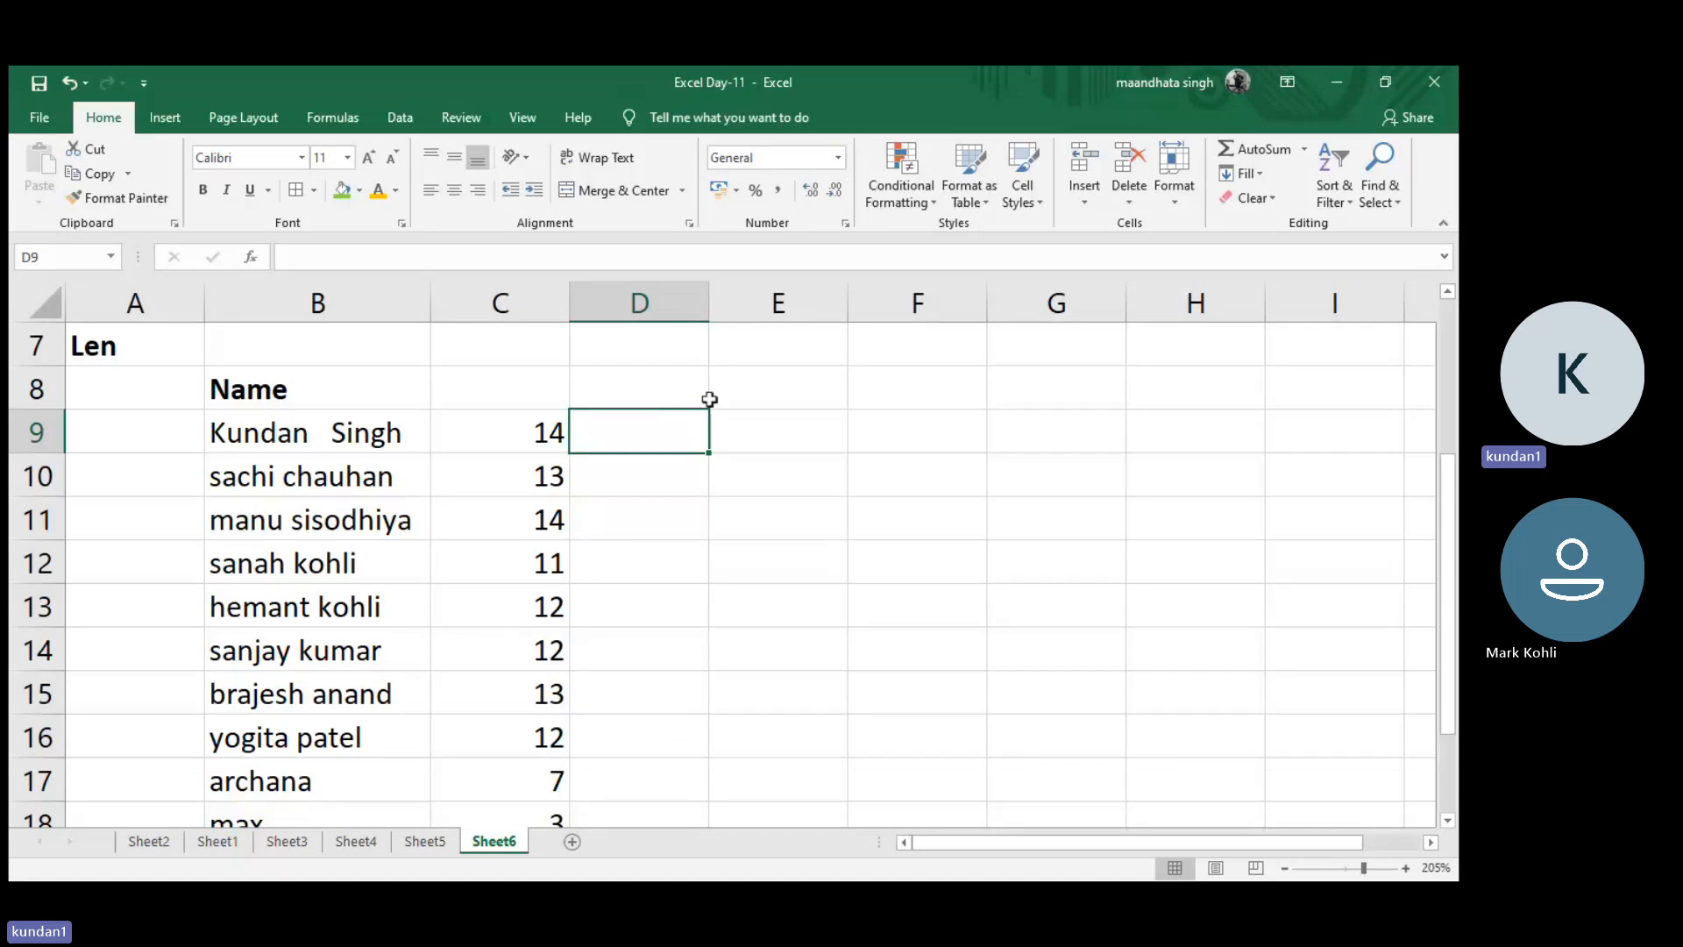
click(743, 392)
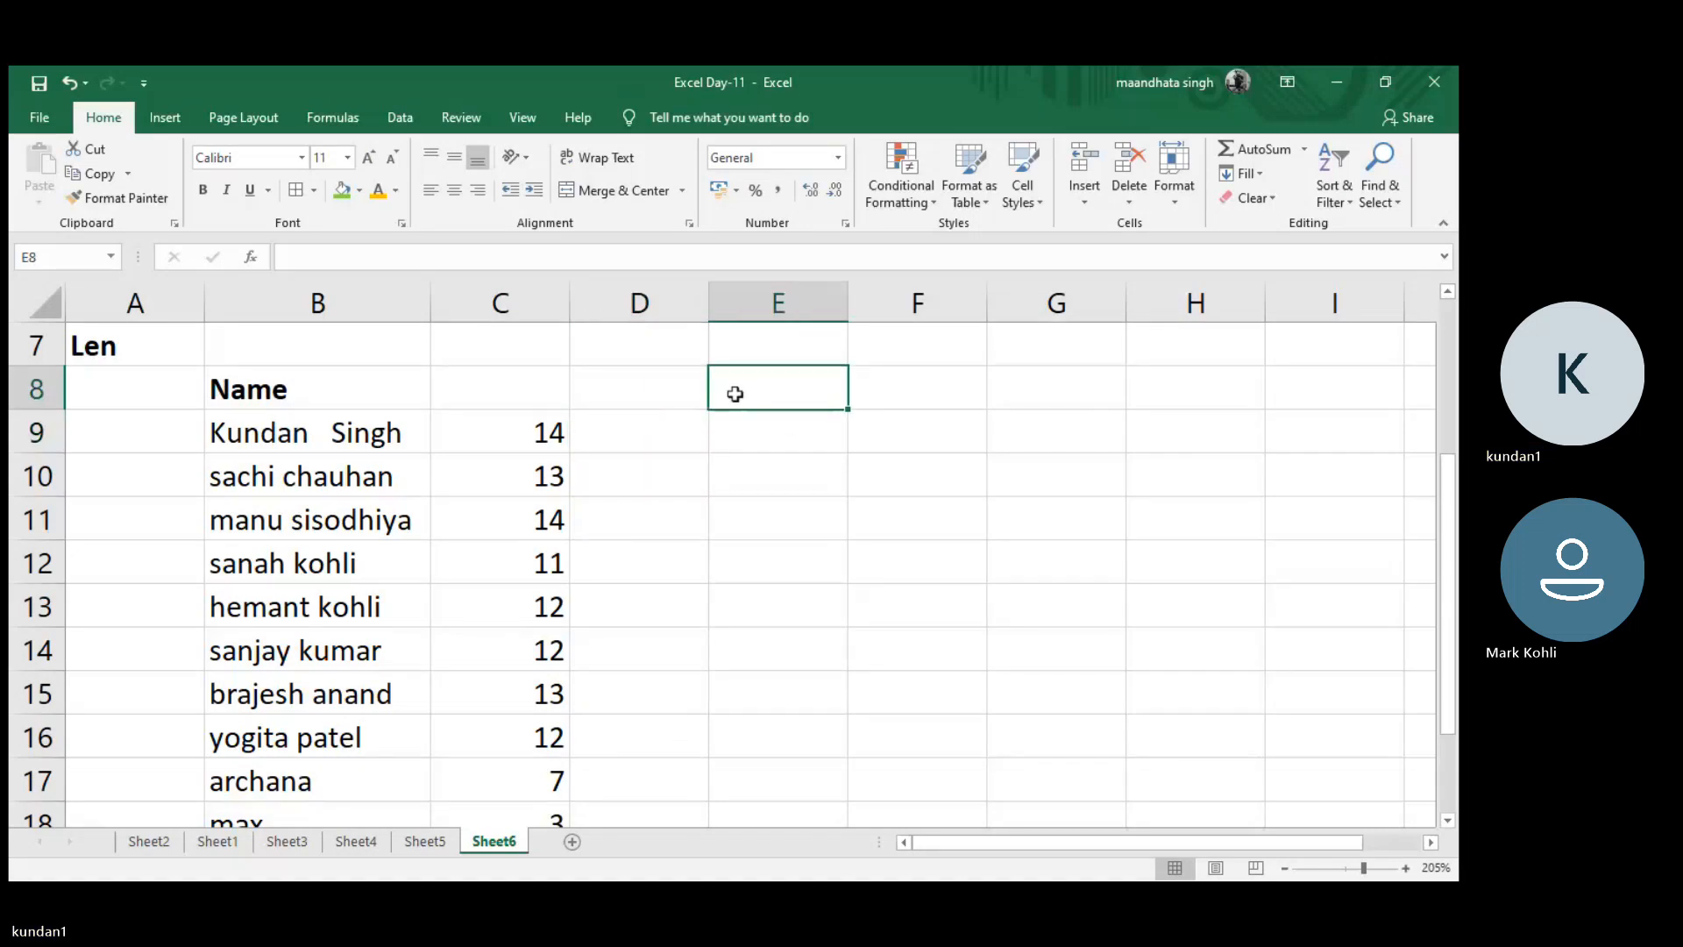
text(No of )
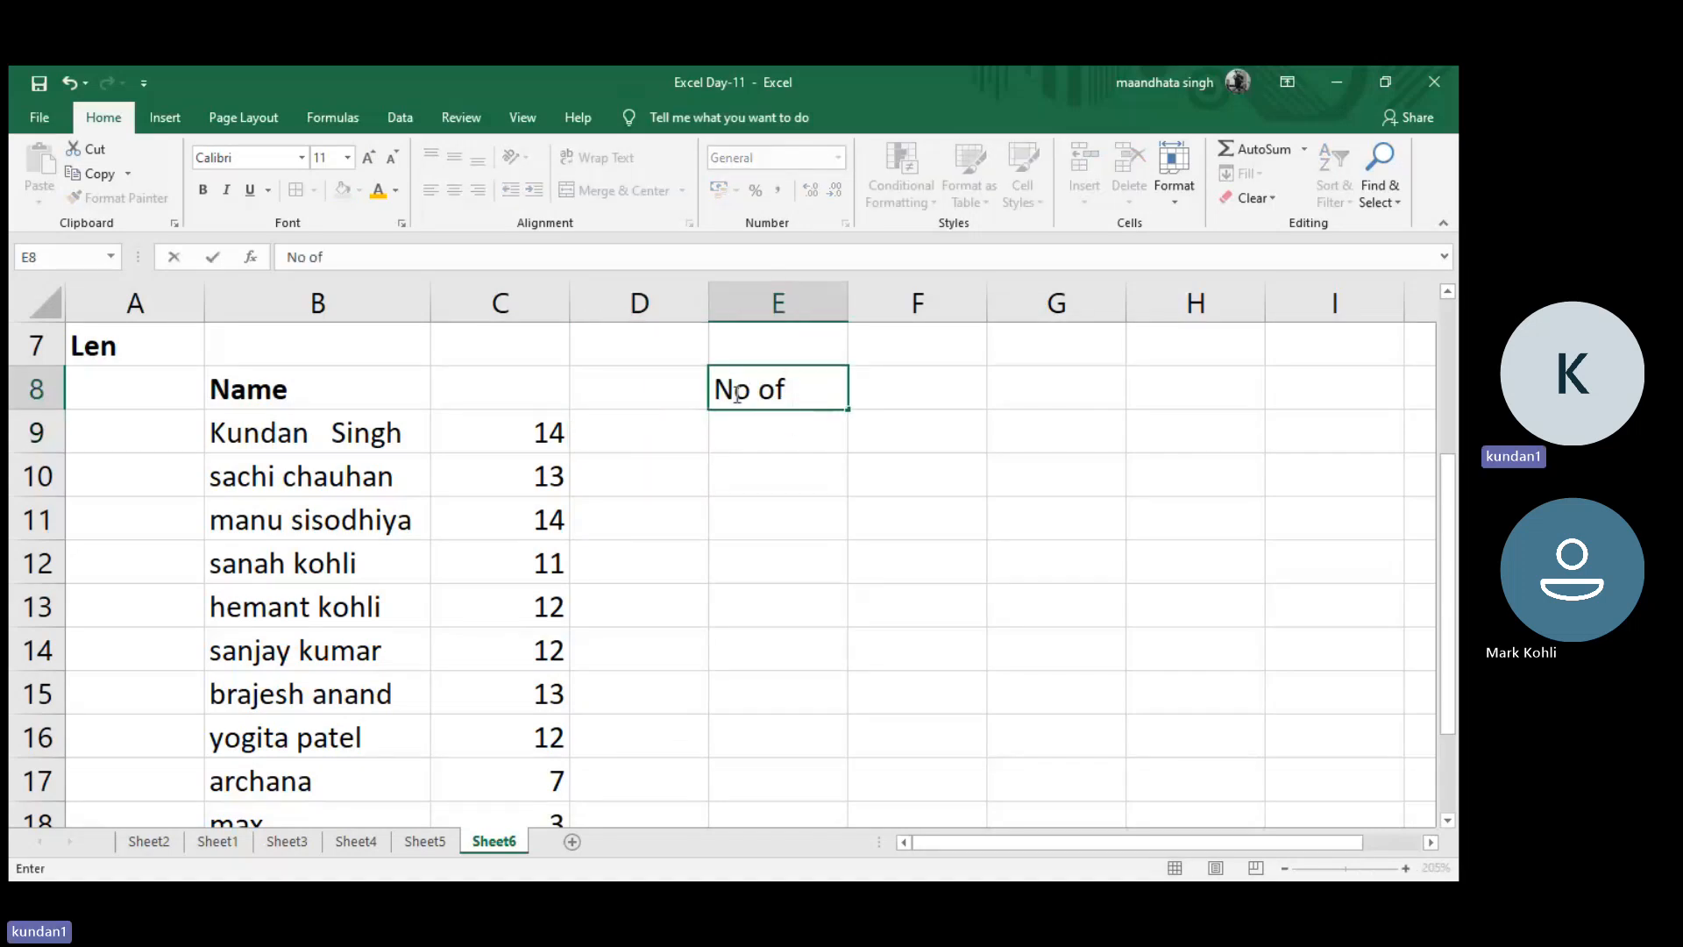
text(chara)
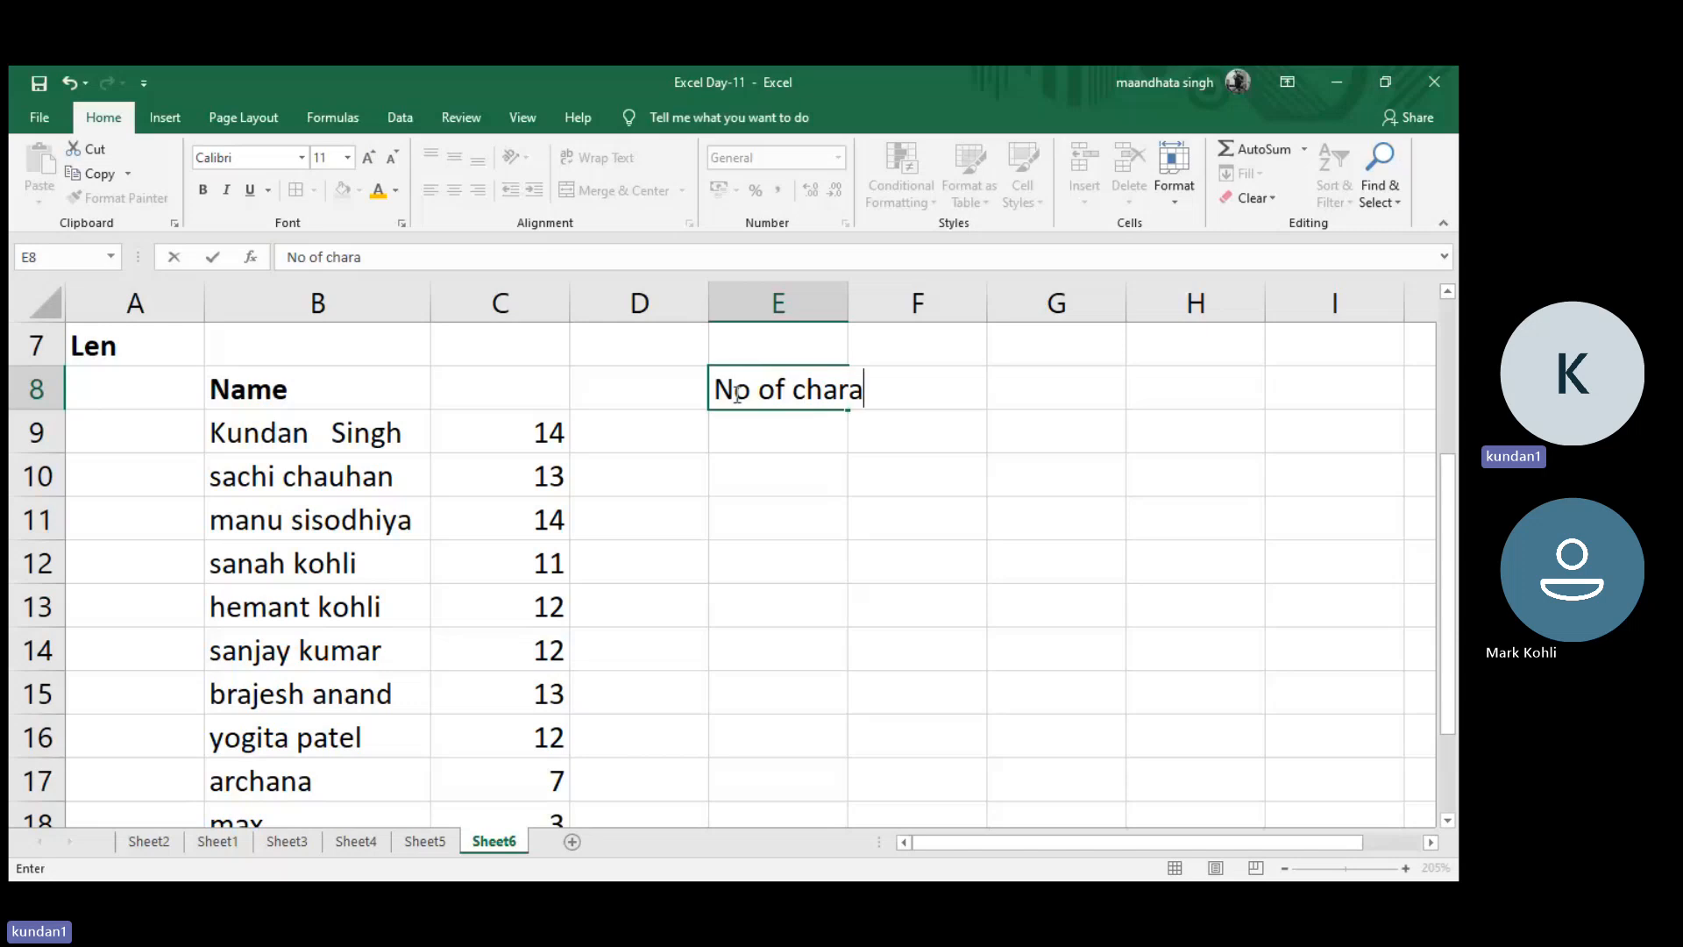
text(cters in name)
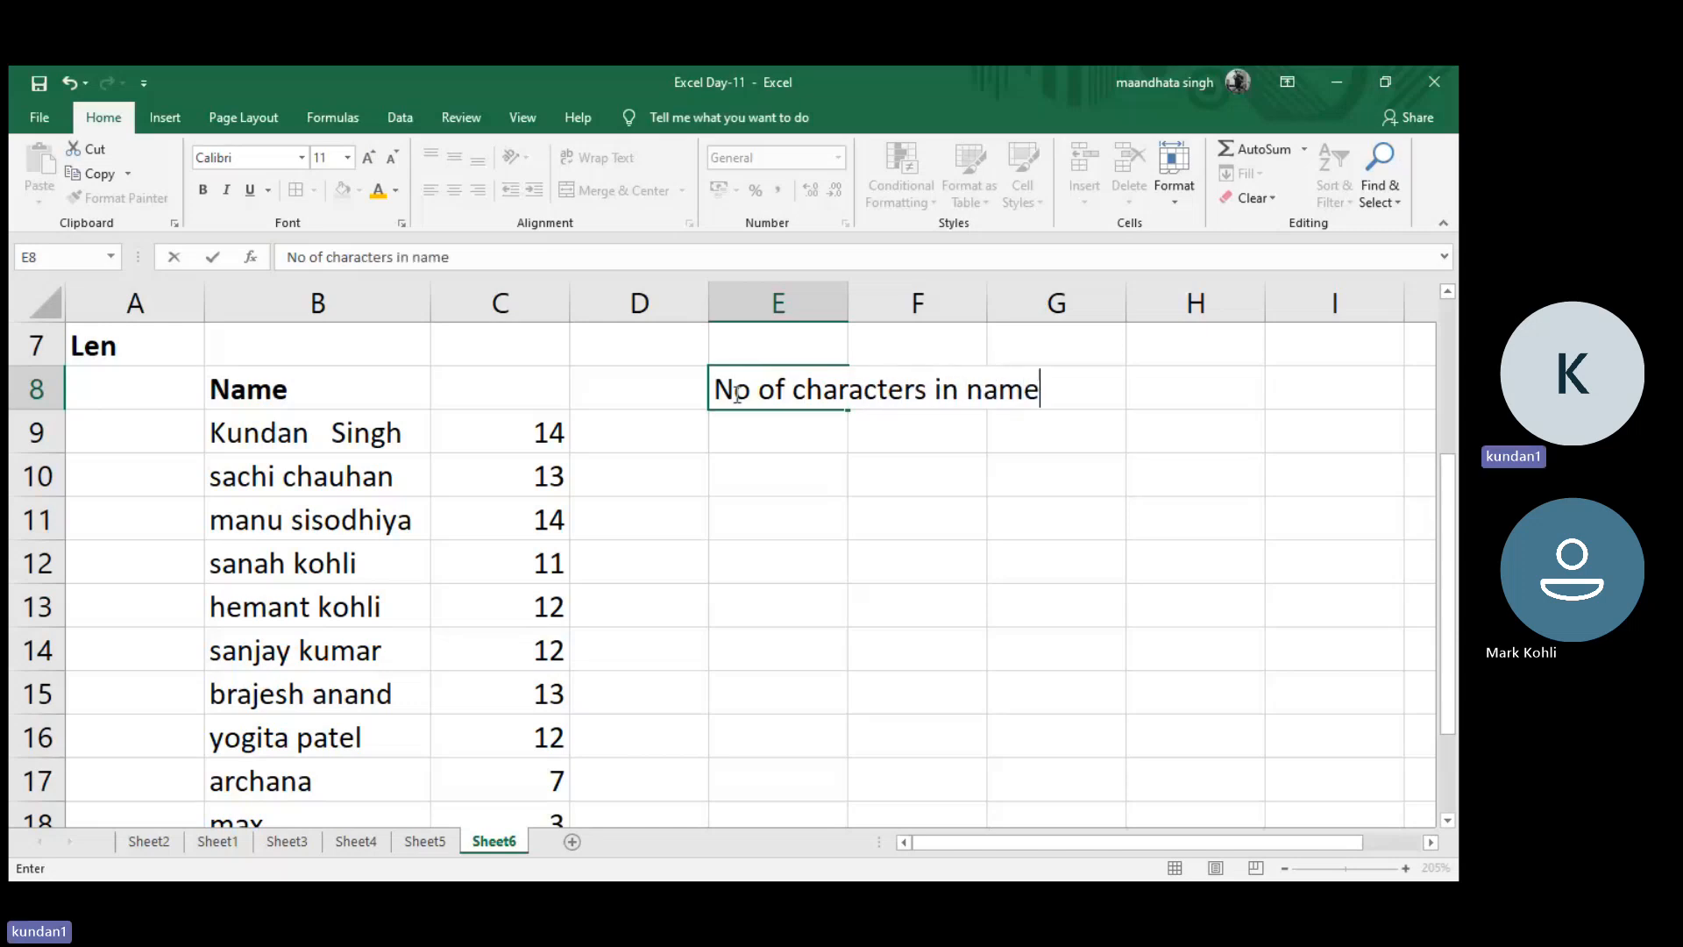
key(Return)
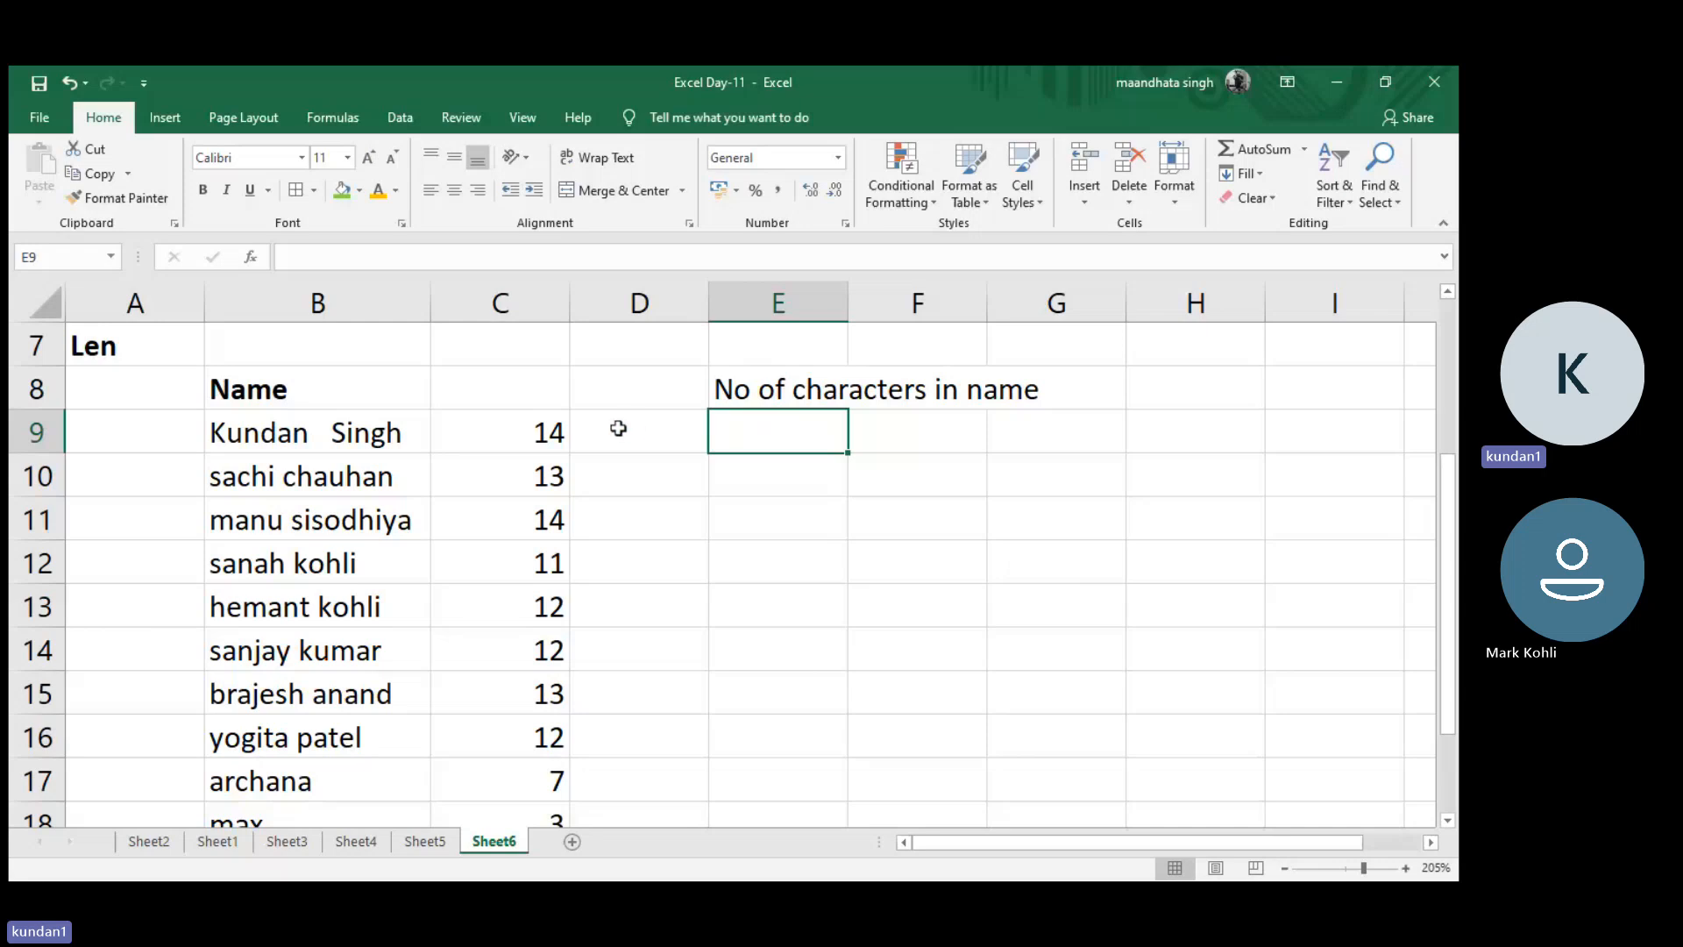
- Insert an extra space between first name and surname in B11 and B13
click(551, 434)
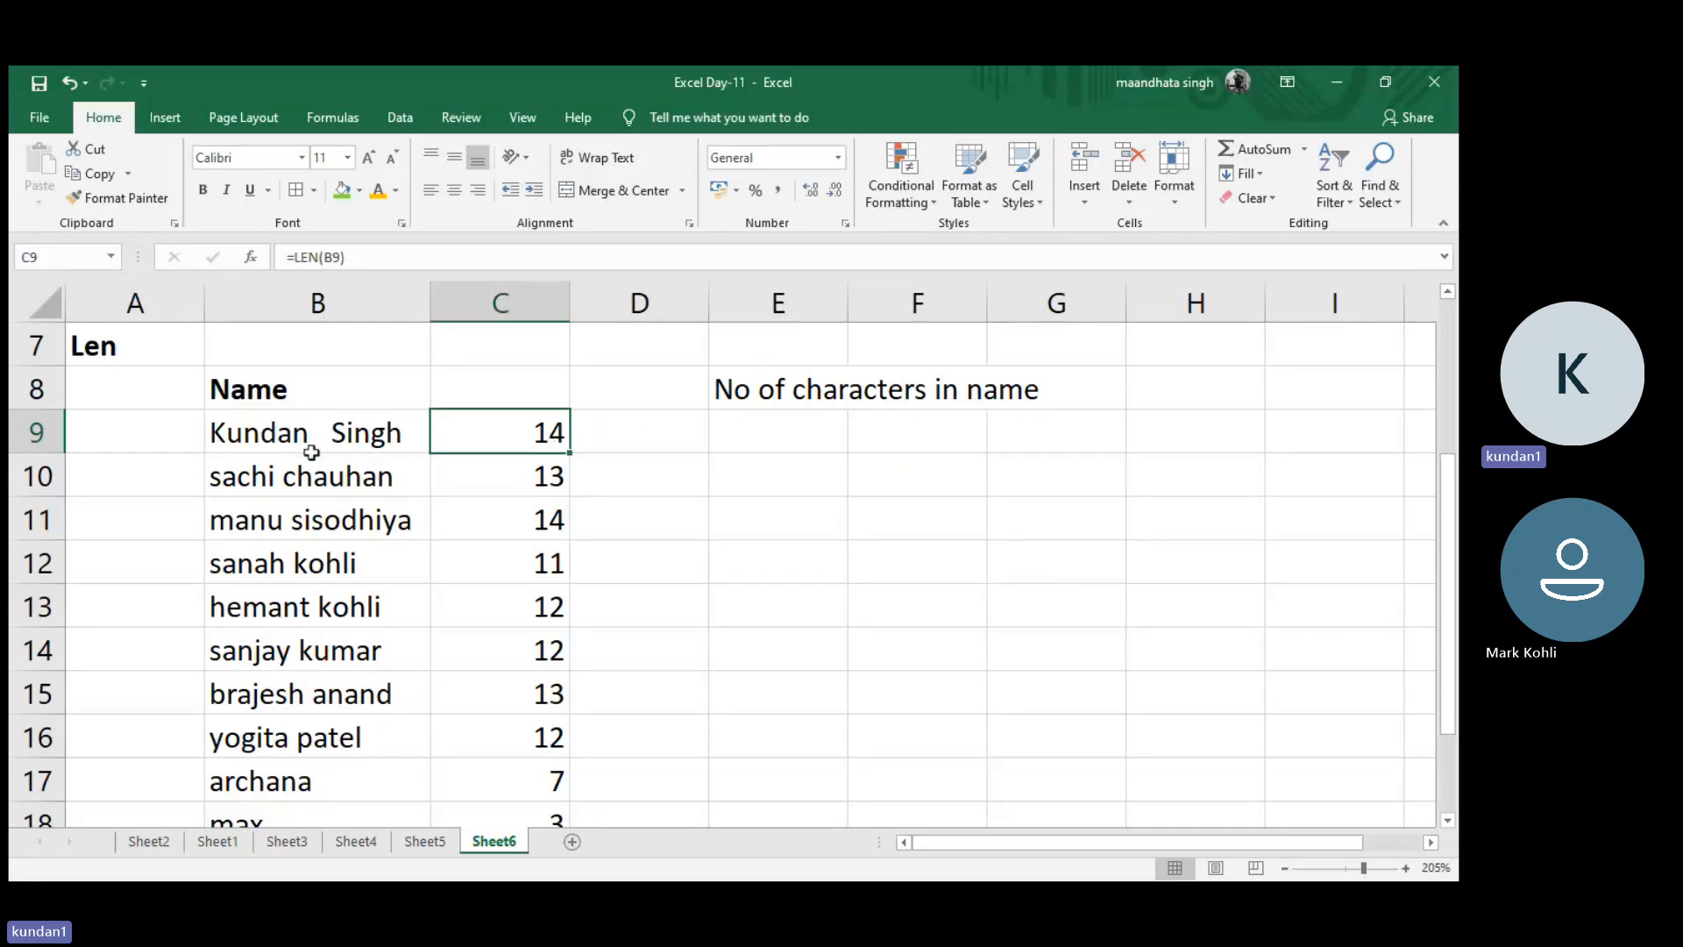
click(292, 524)
double_click(295, 526)
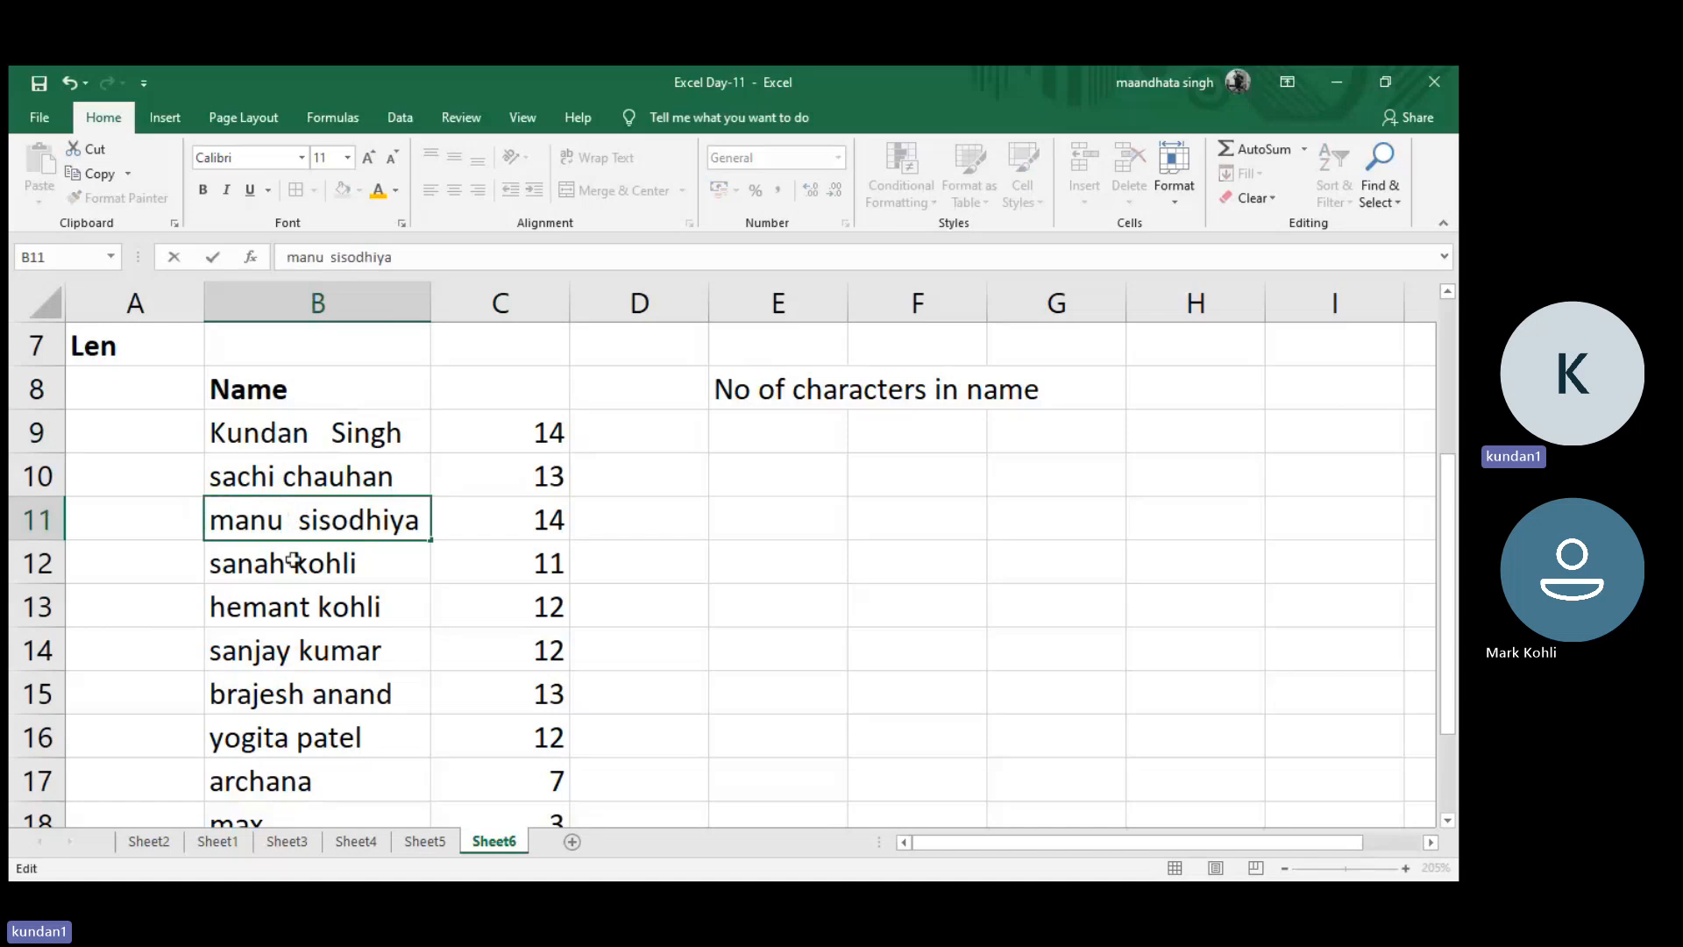
click(309, 605)
double_click(312, 606)
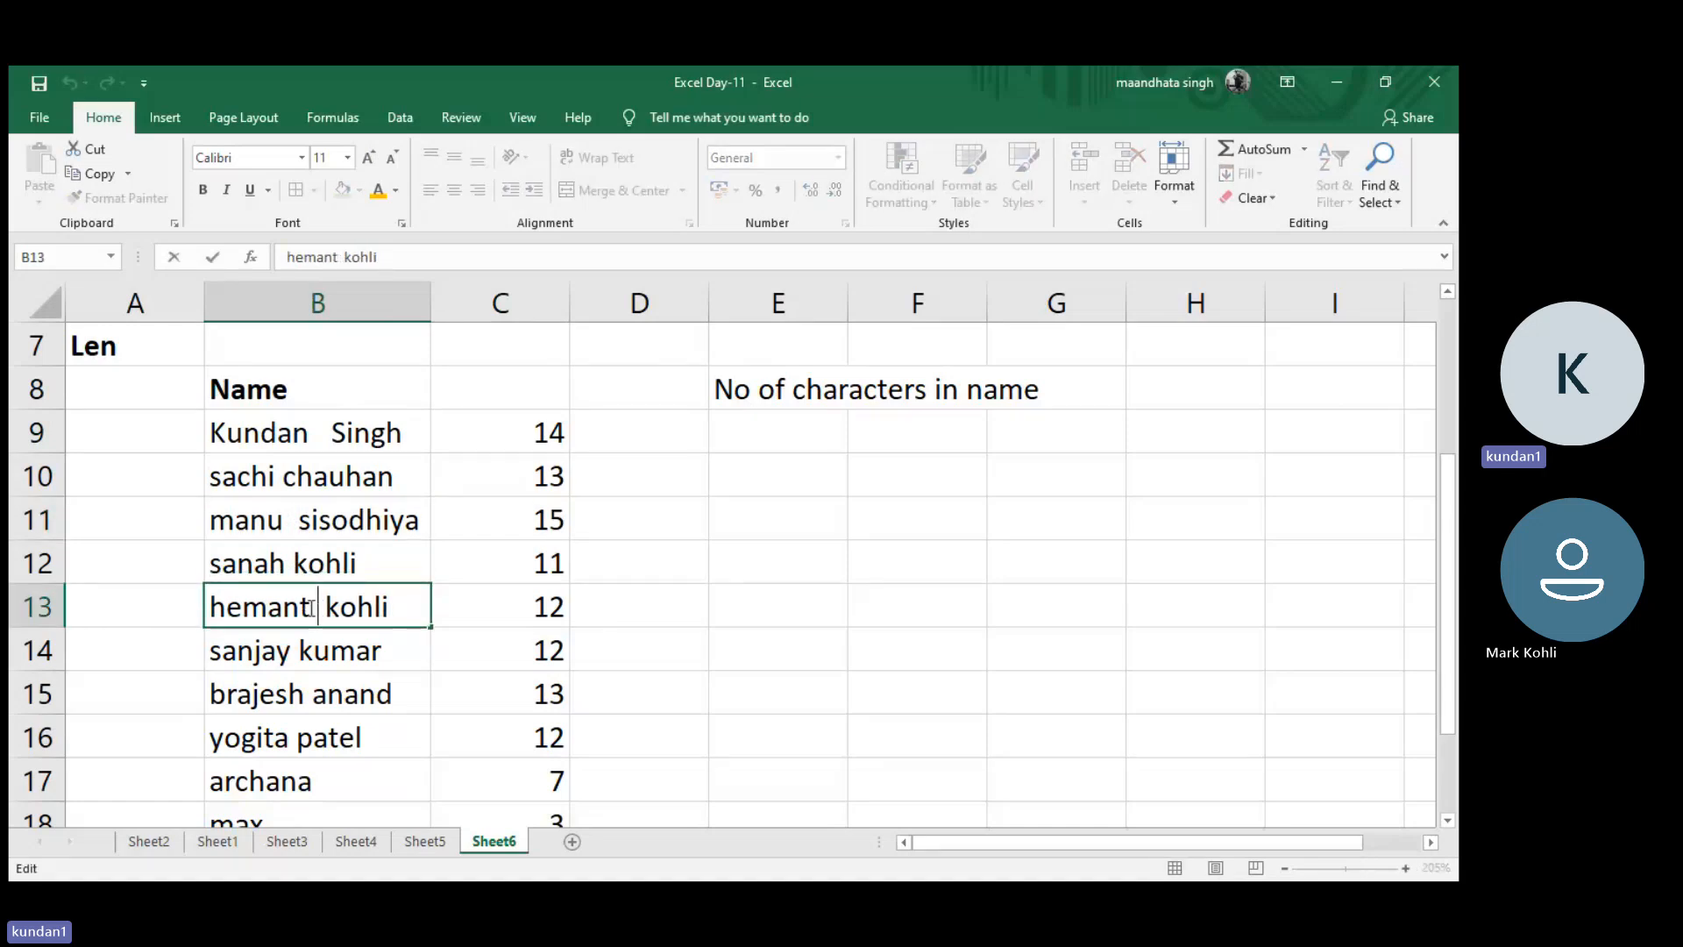
click(518, 560)
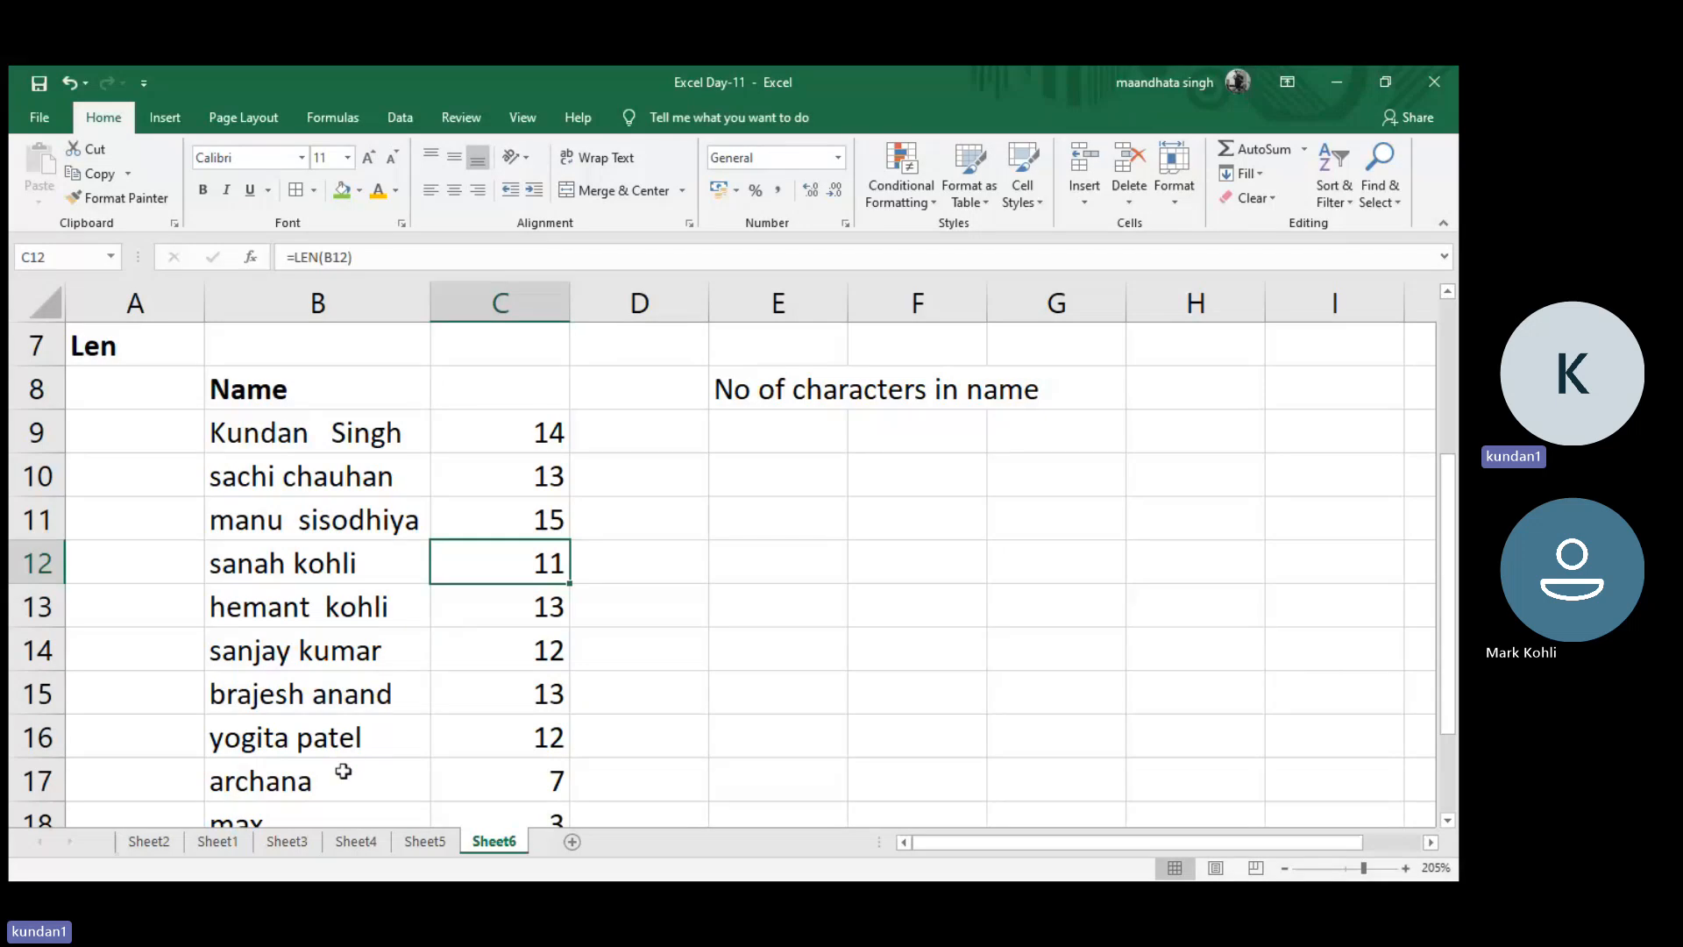
- Enter the heading "Trim" in C8 and clear the LEN formulas from C9:C19
click(668, 443)
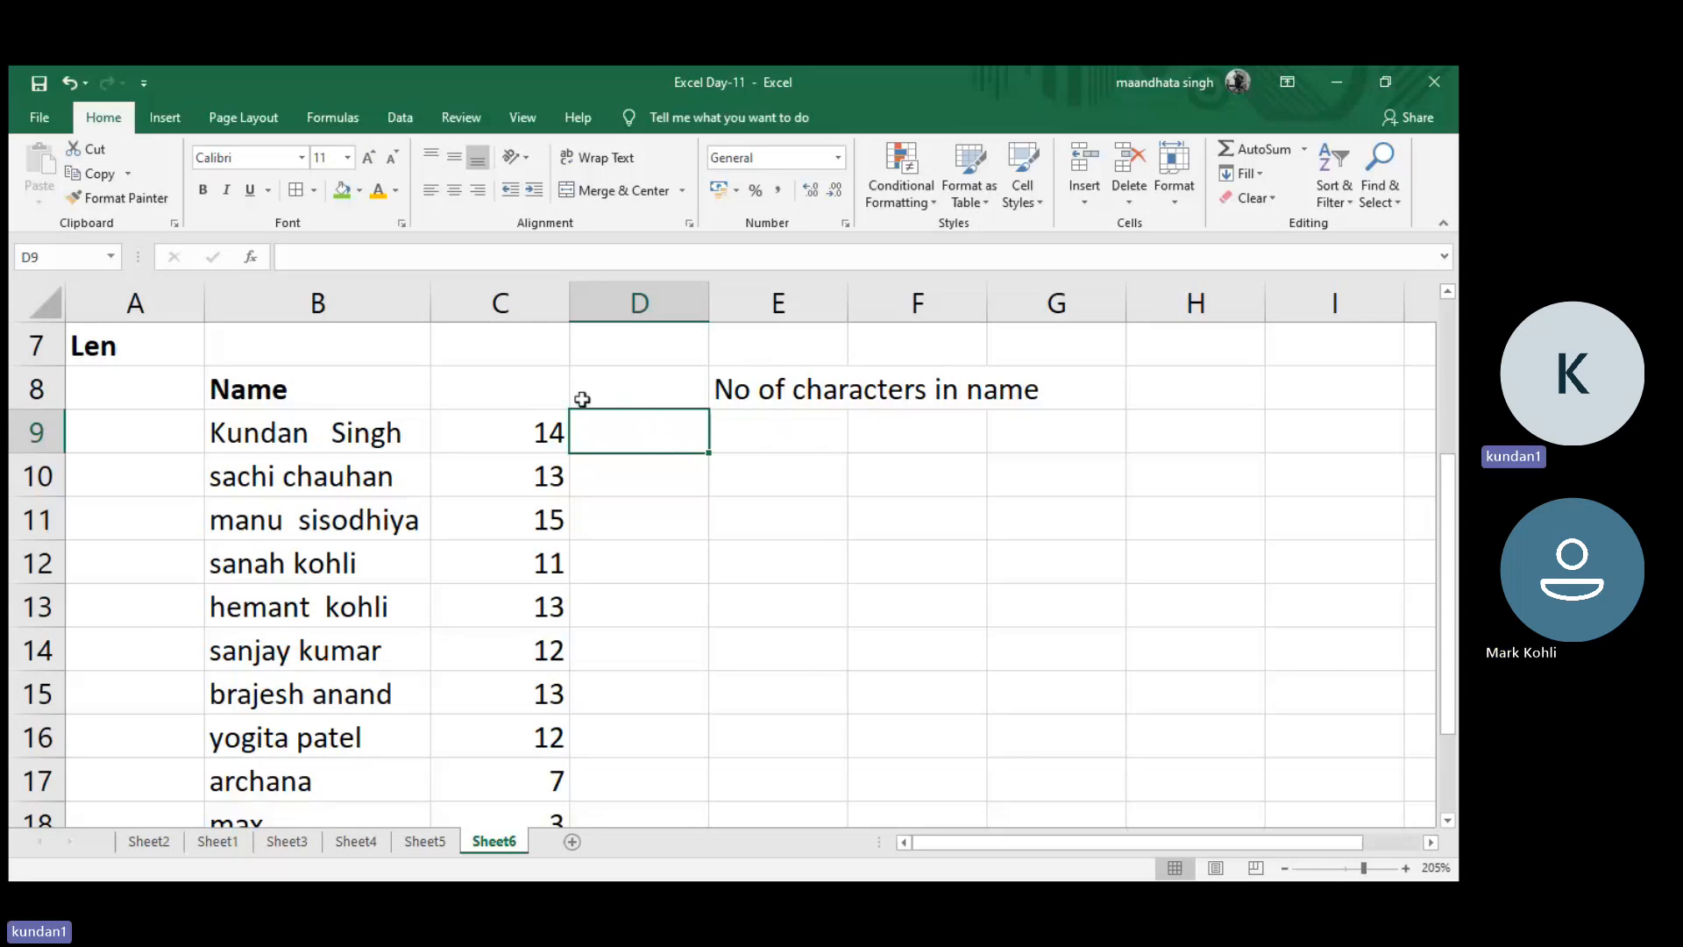
click(541, 398)
text(Trim)
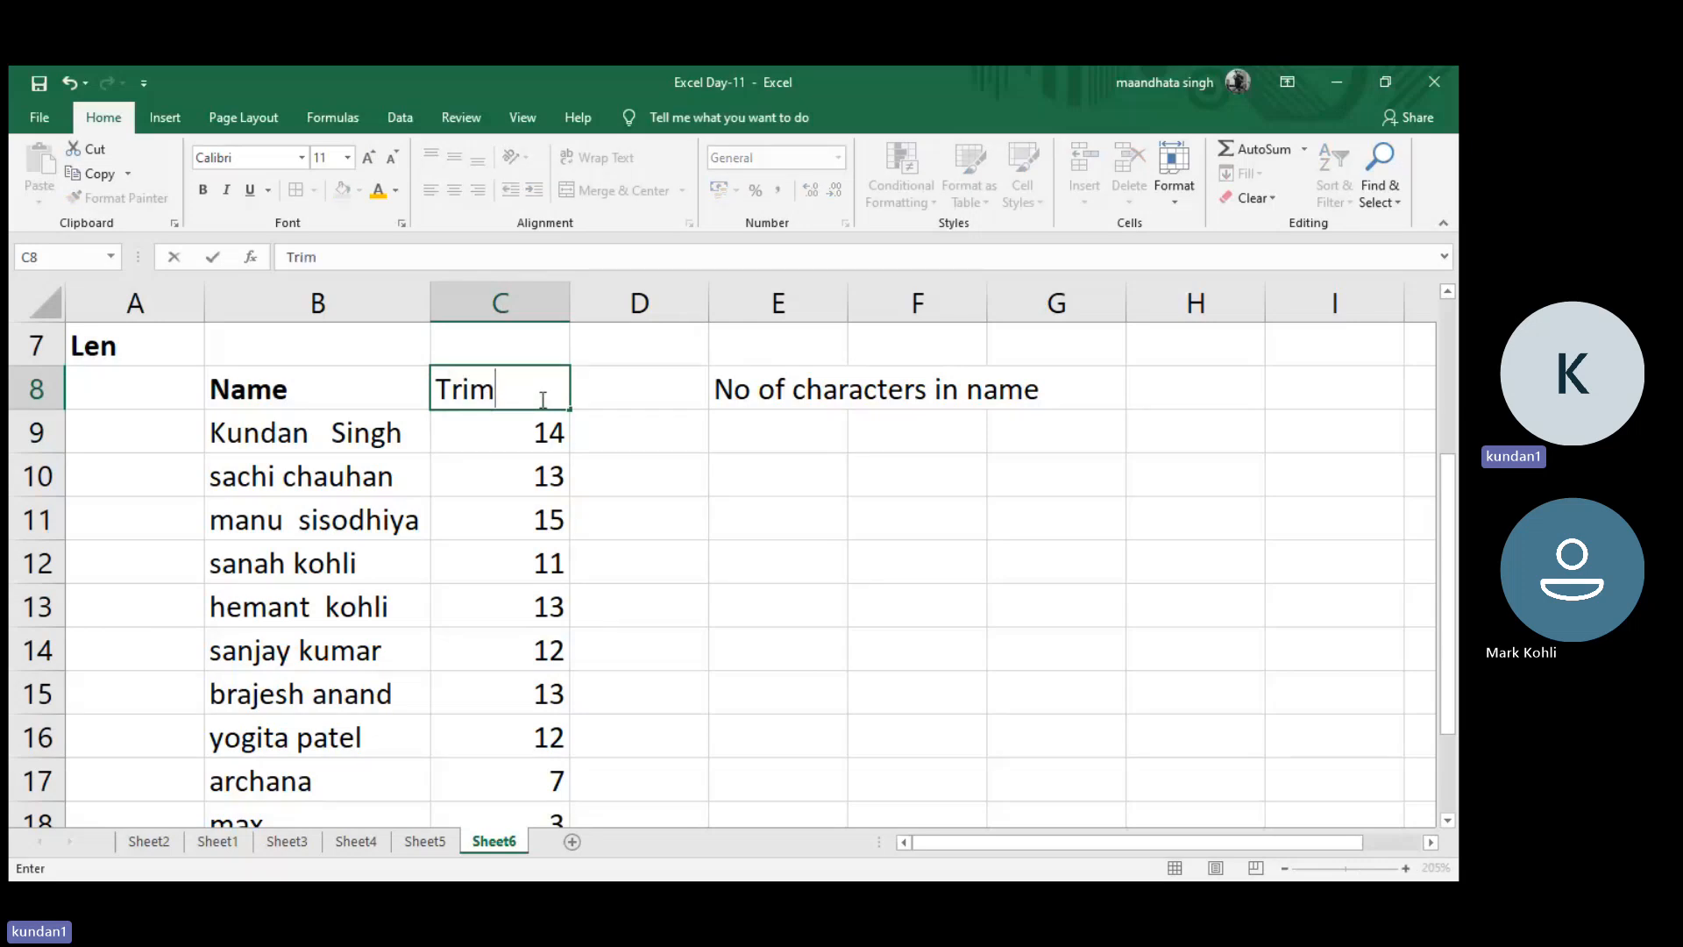
key(Return)
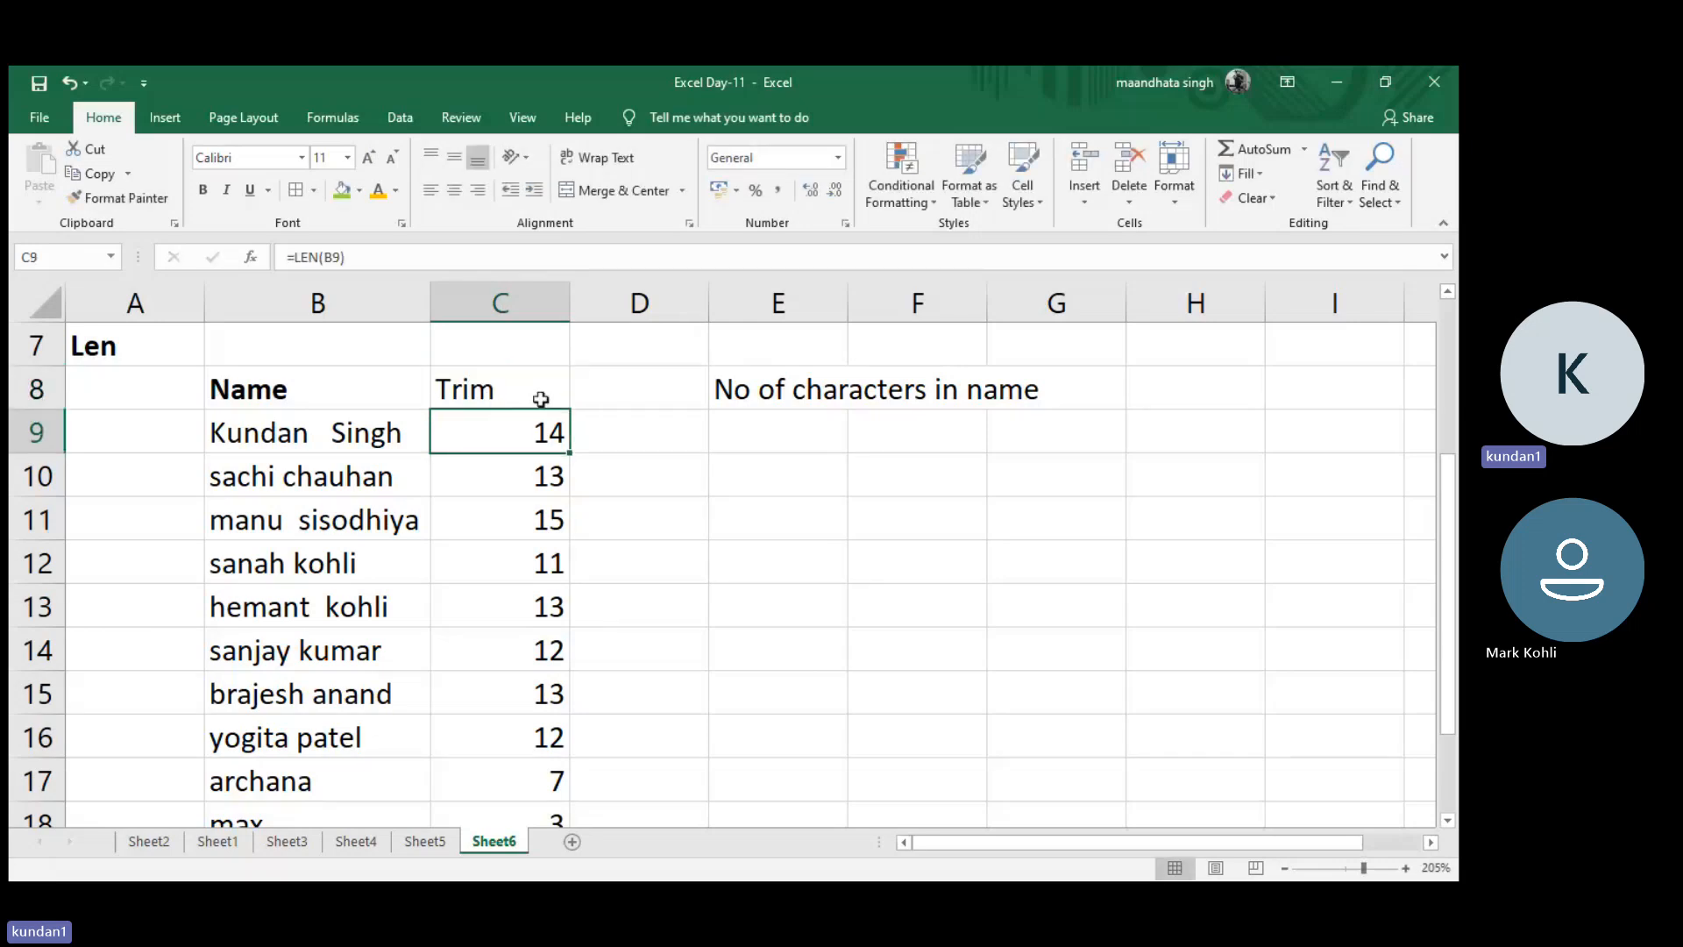
key(ctrl+shift+Down)
key(Delete)
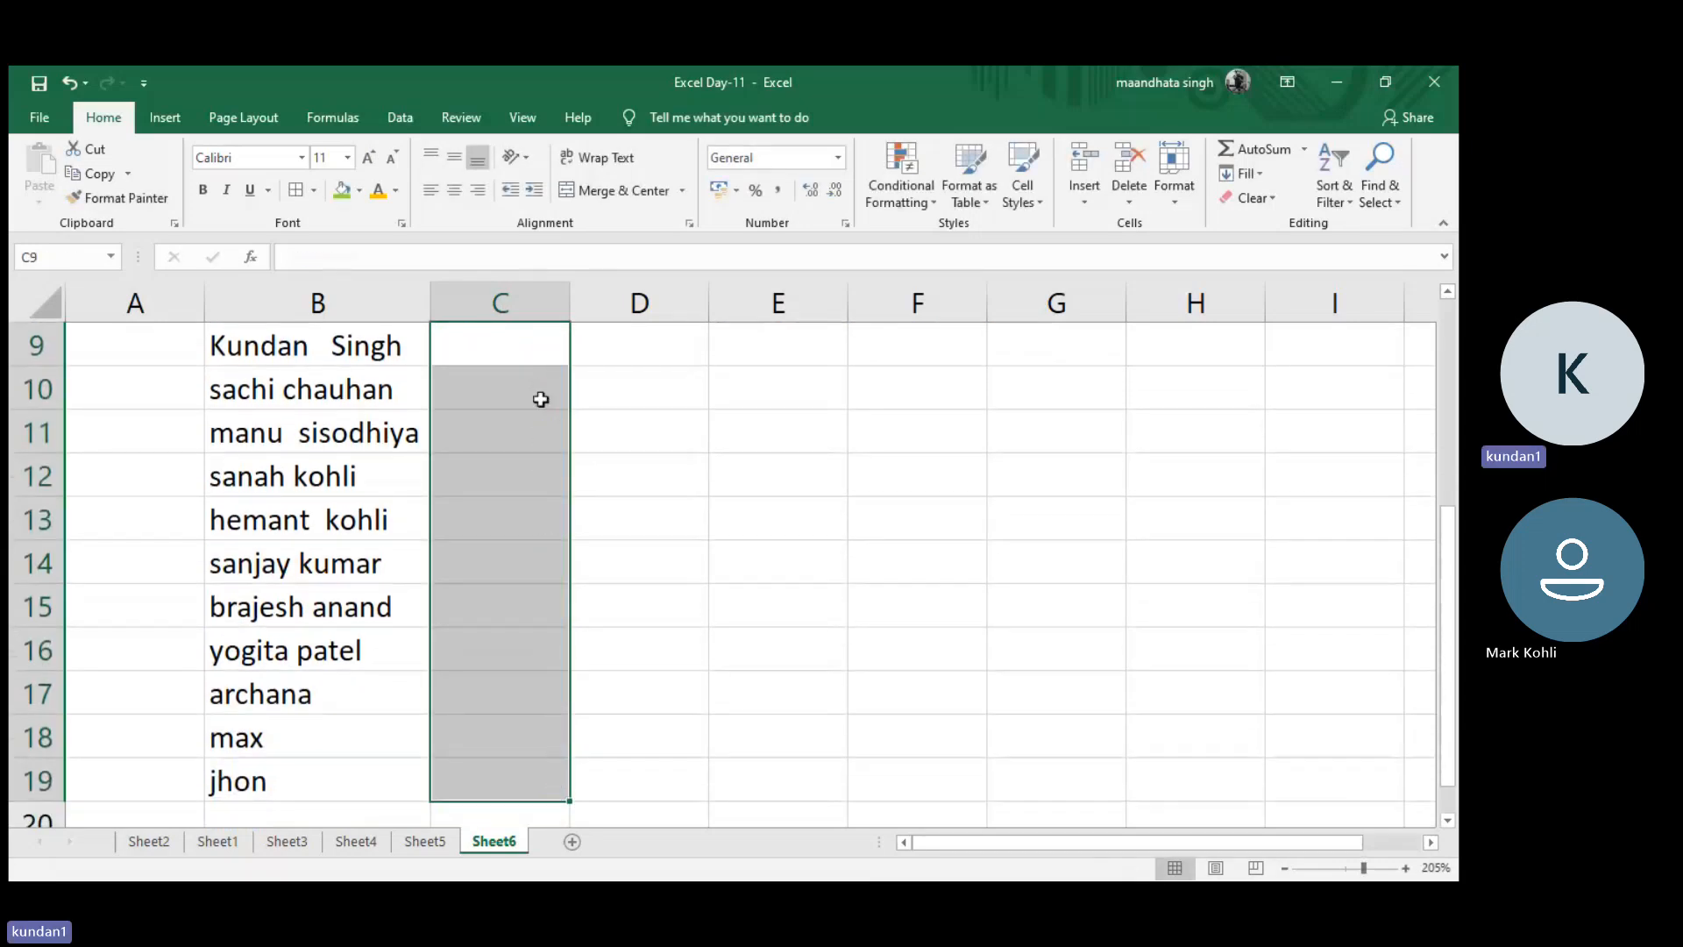
- Enter the formula =TRIM(B9) in C9 to remove the extra spaces from the first name
scroll(540, 399, up, 1)
text(=)
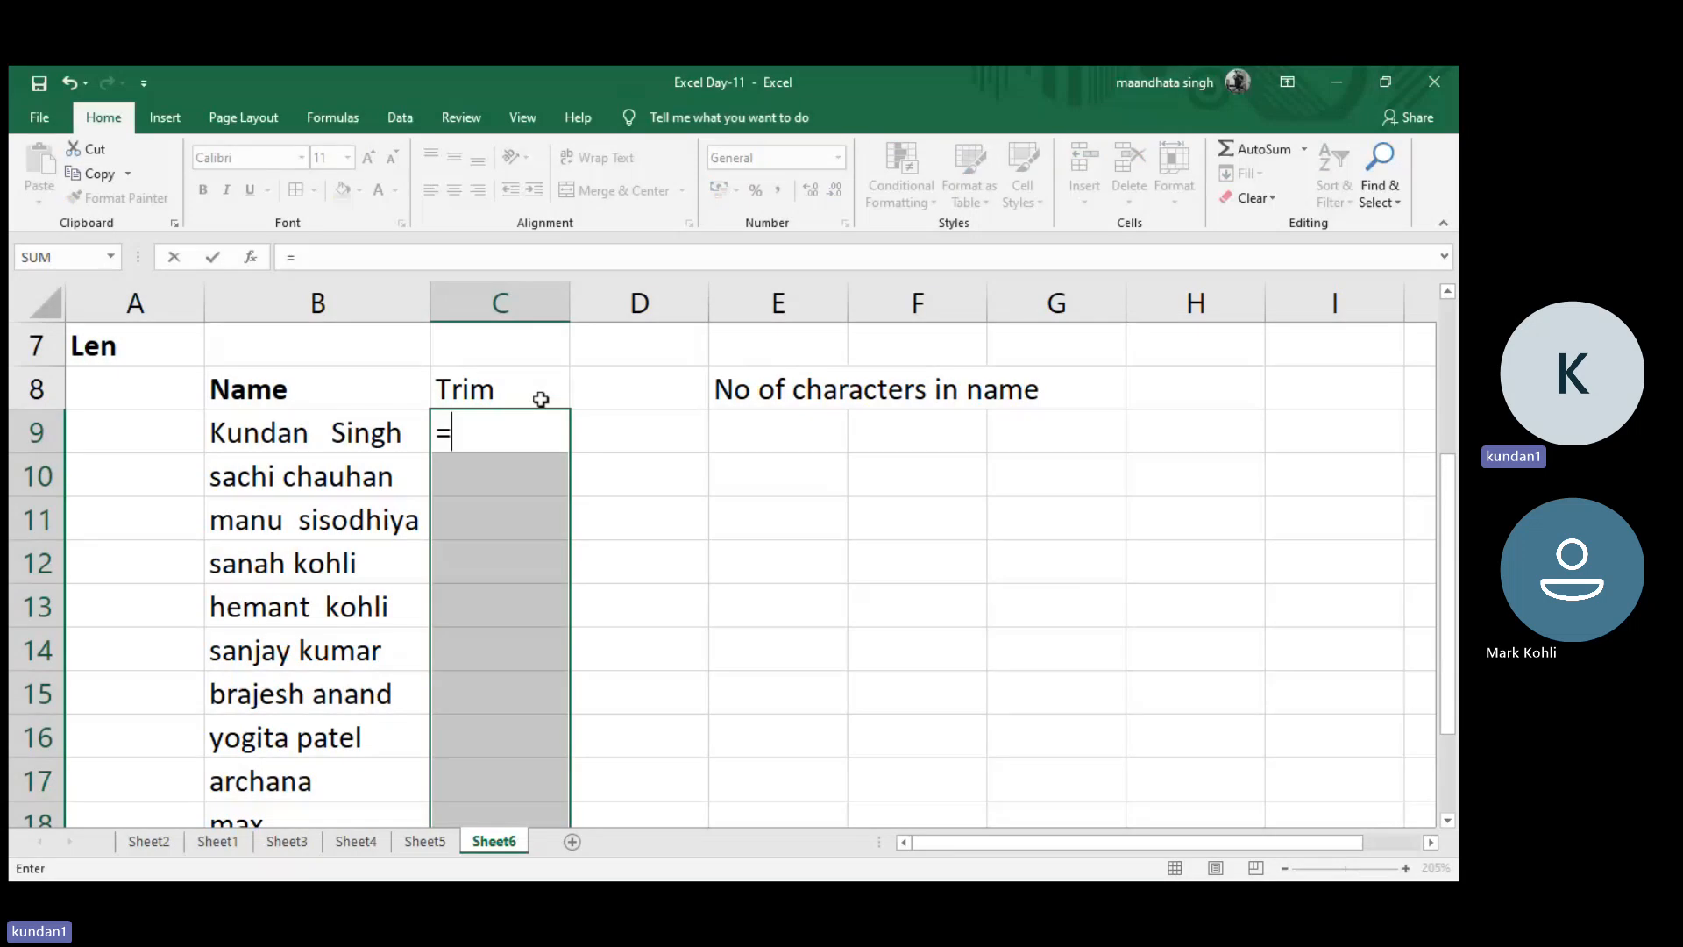
text(trim()
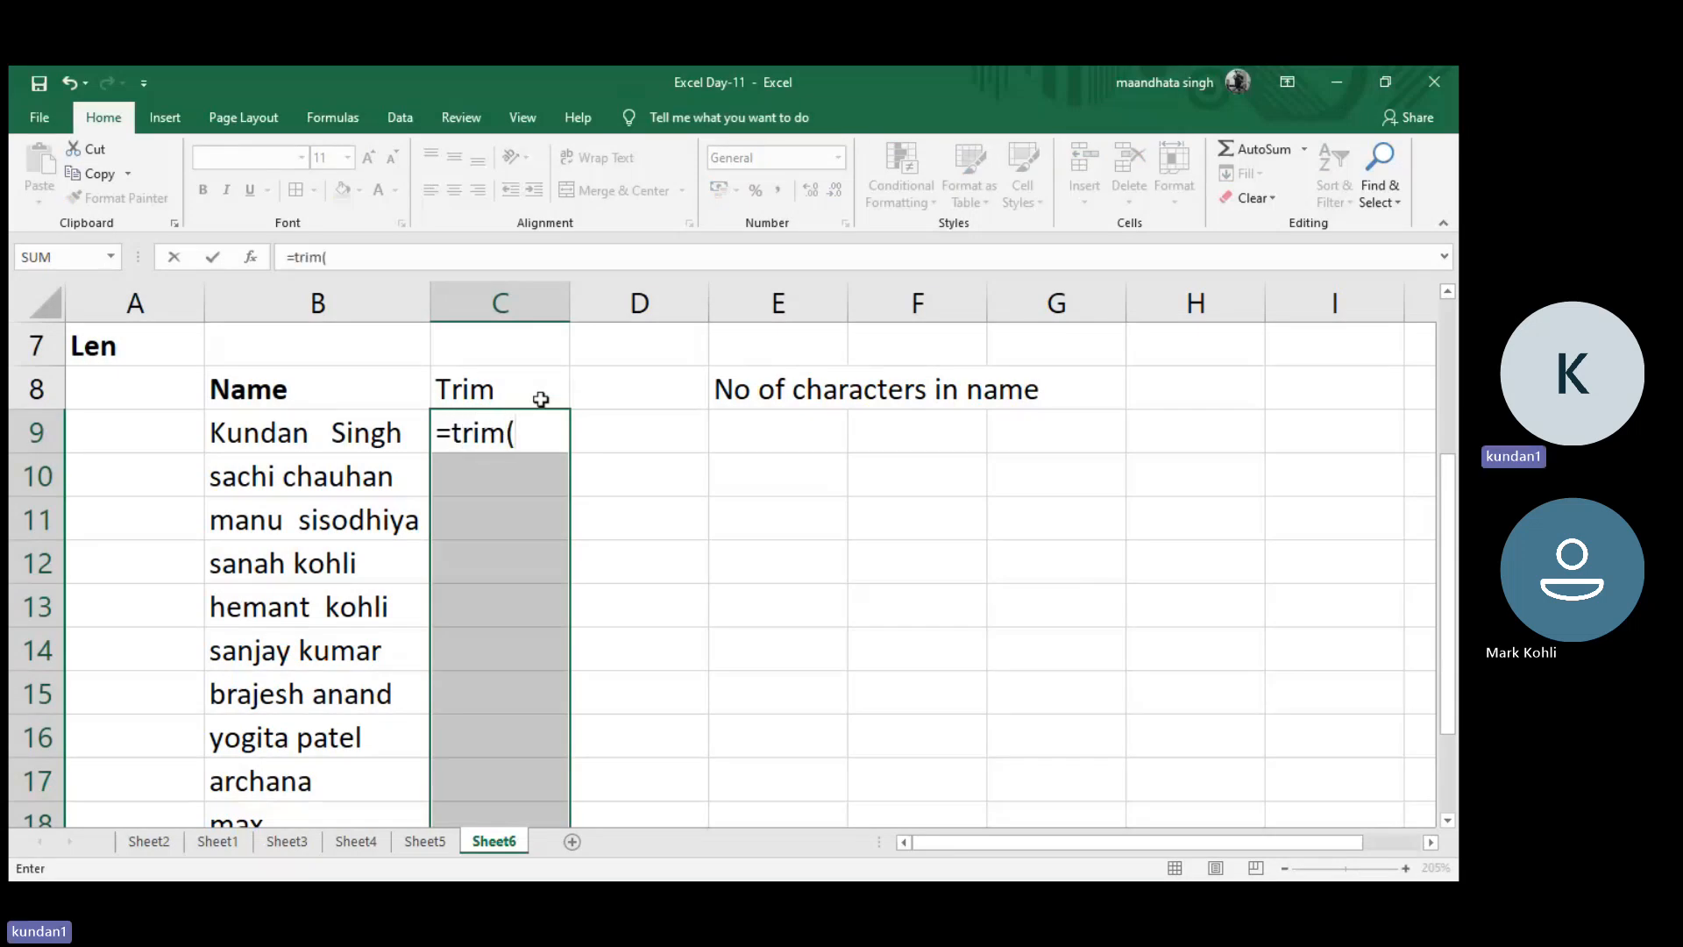
click(342, 431)
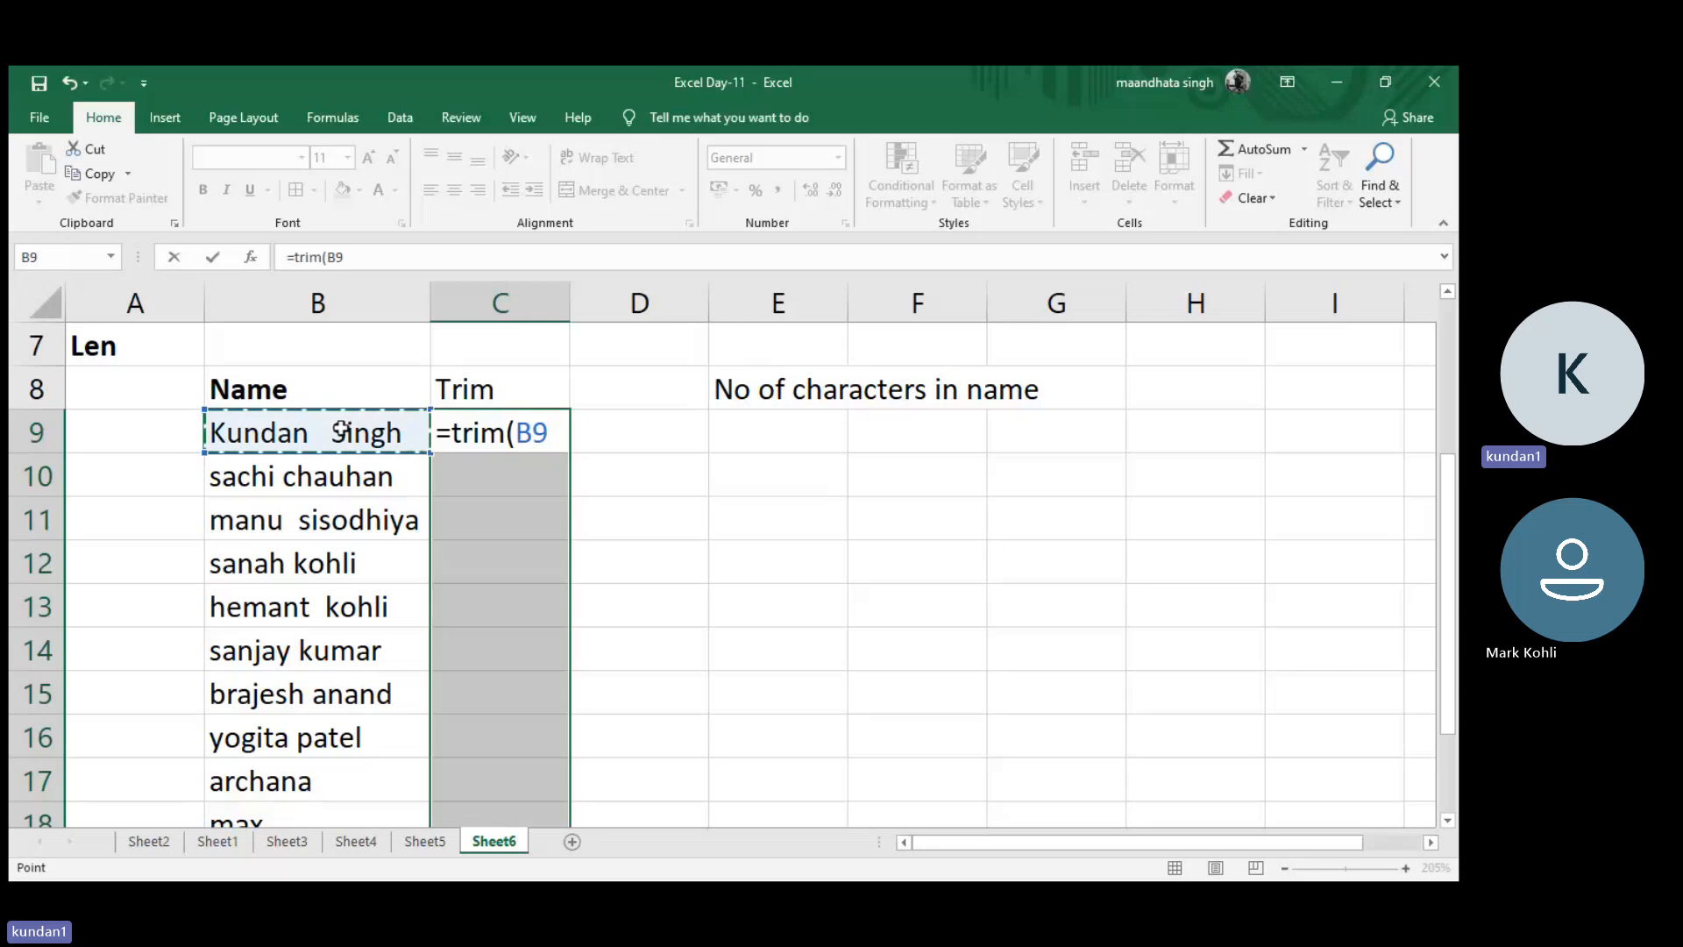
text())
key(Return)
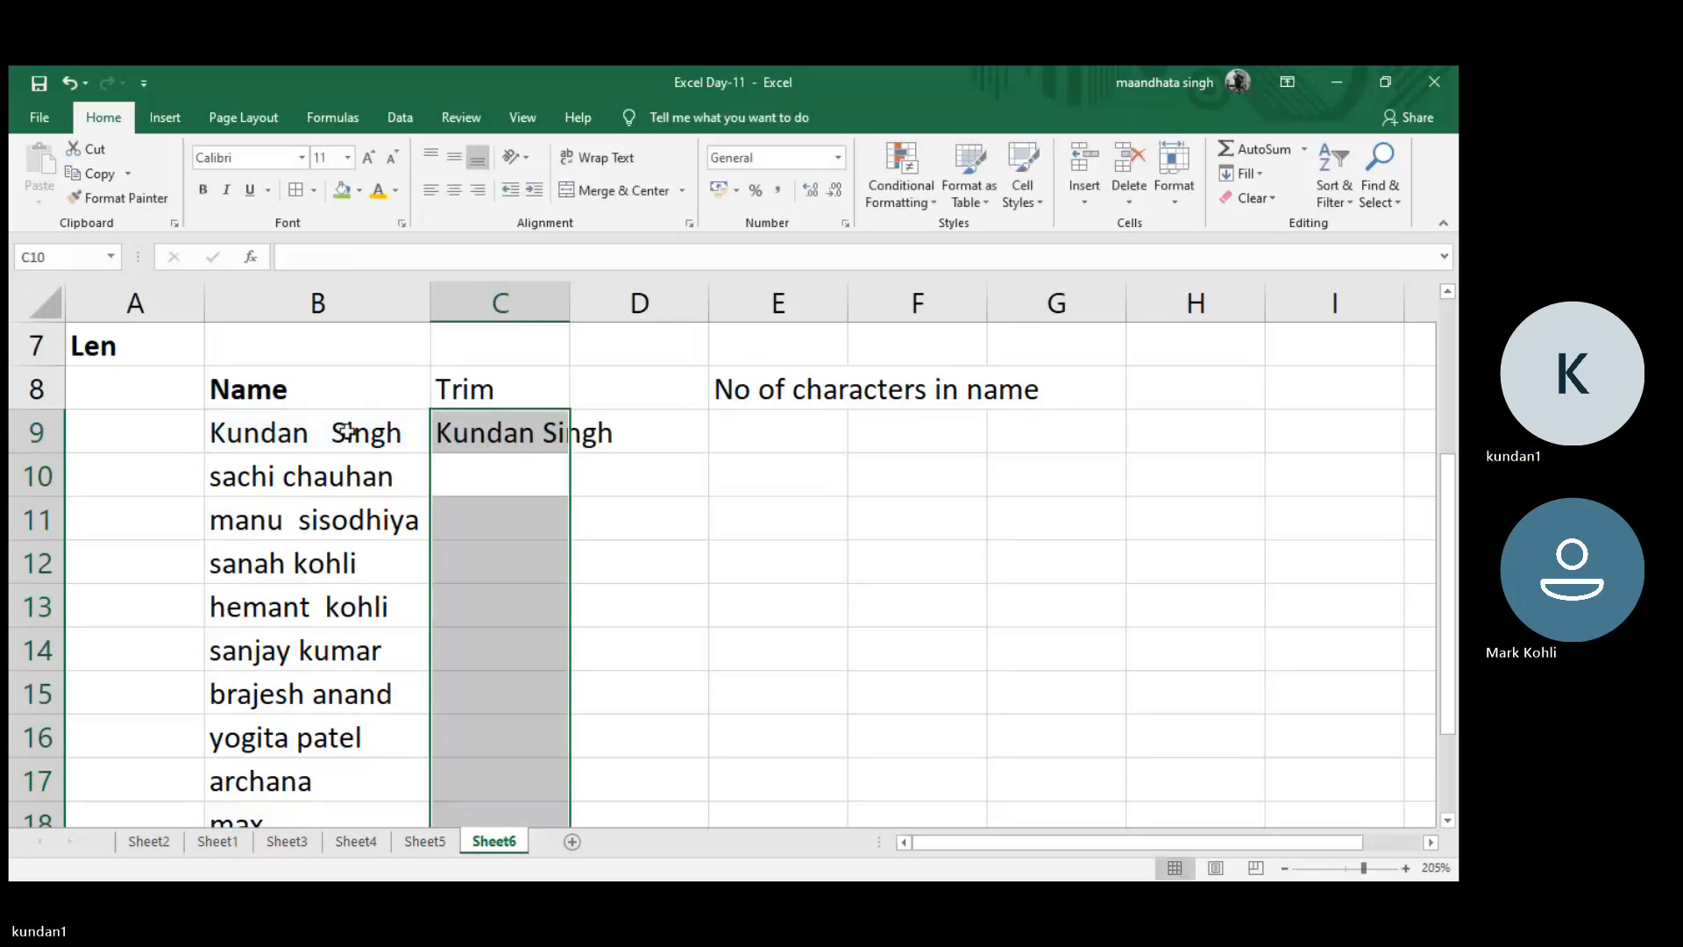
- Fill the TRIM formula from C9 down to C19 and widen column C to fit the full names
click(550, 443)
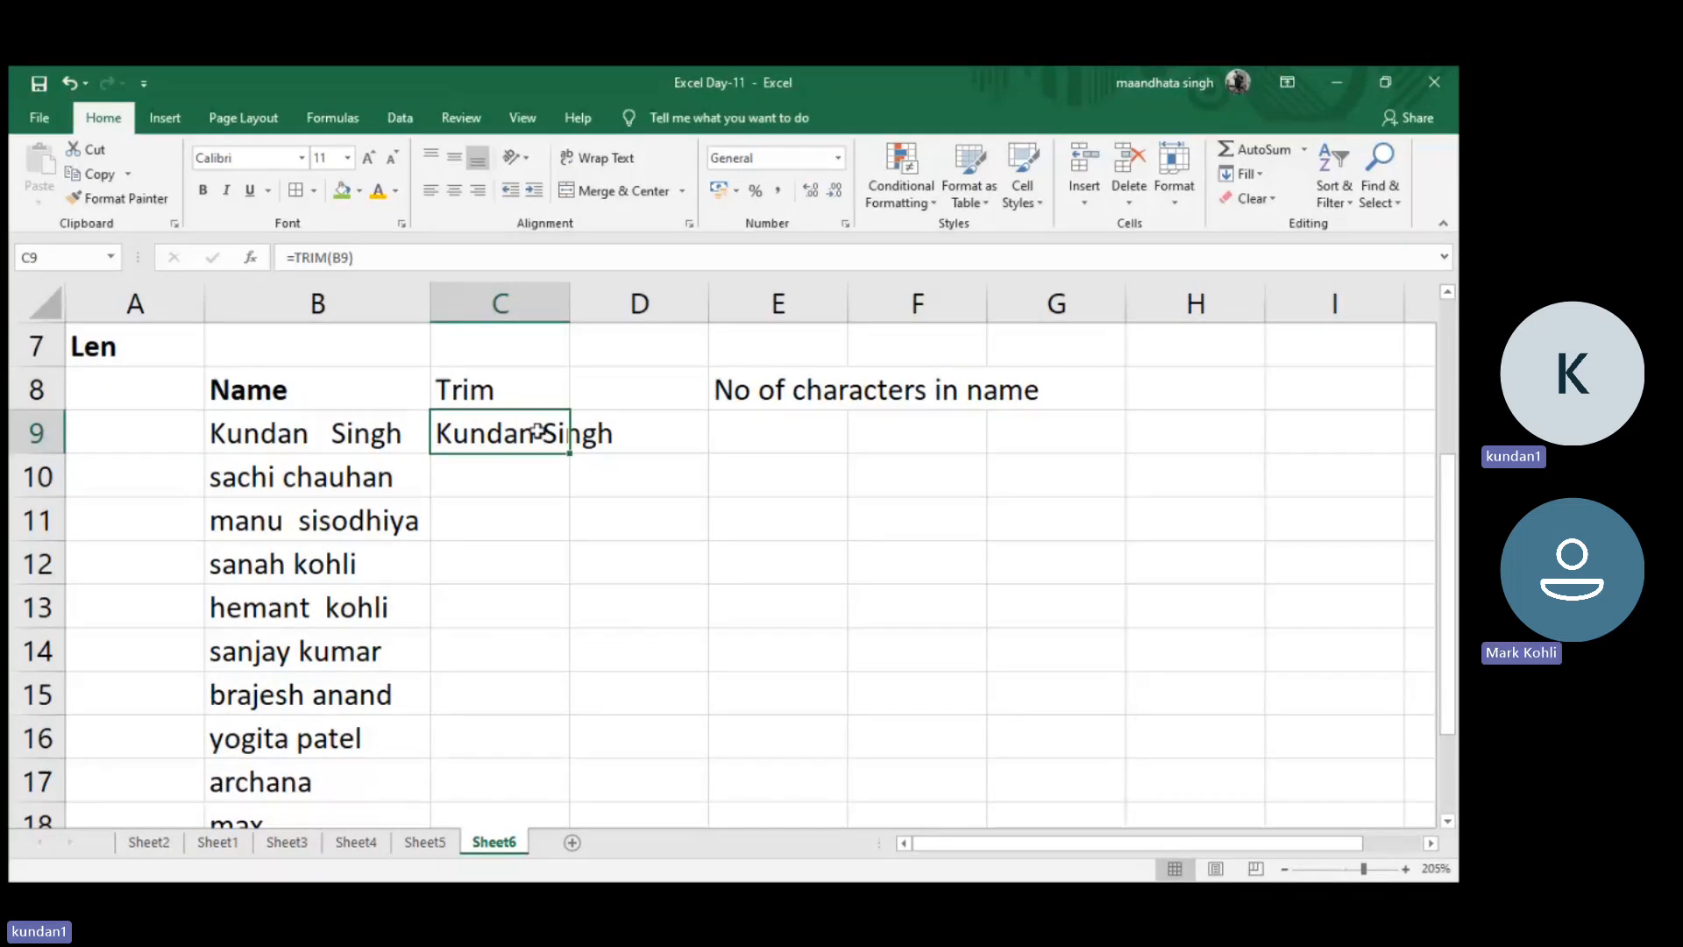
double_click(575, 460)
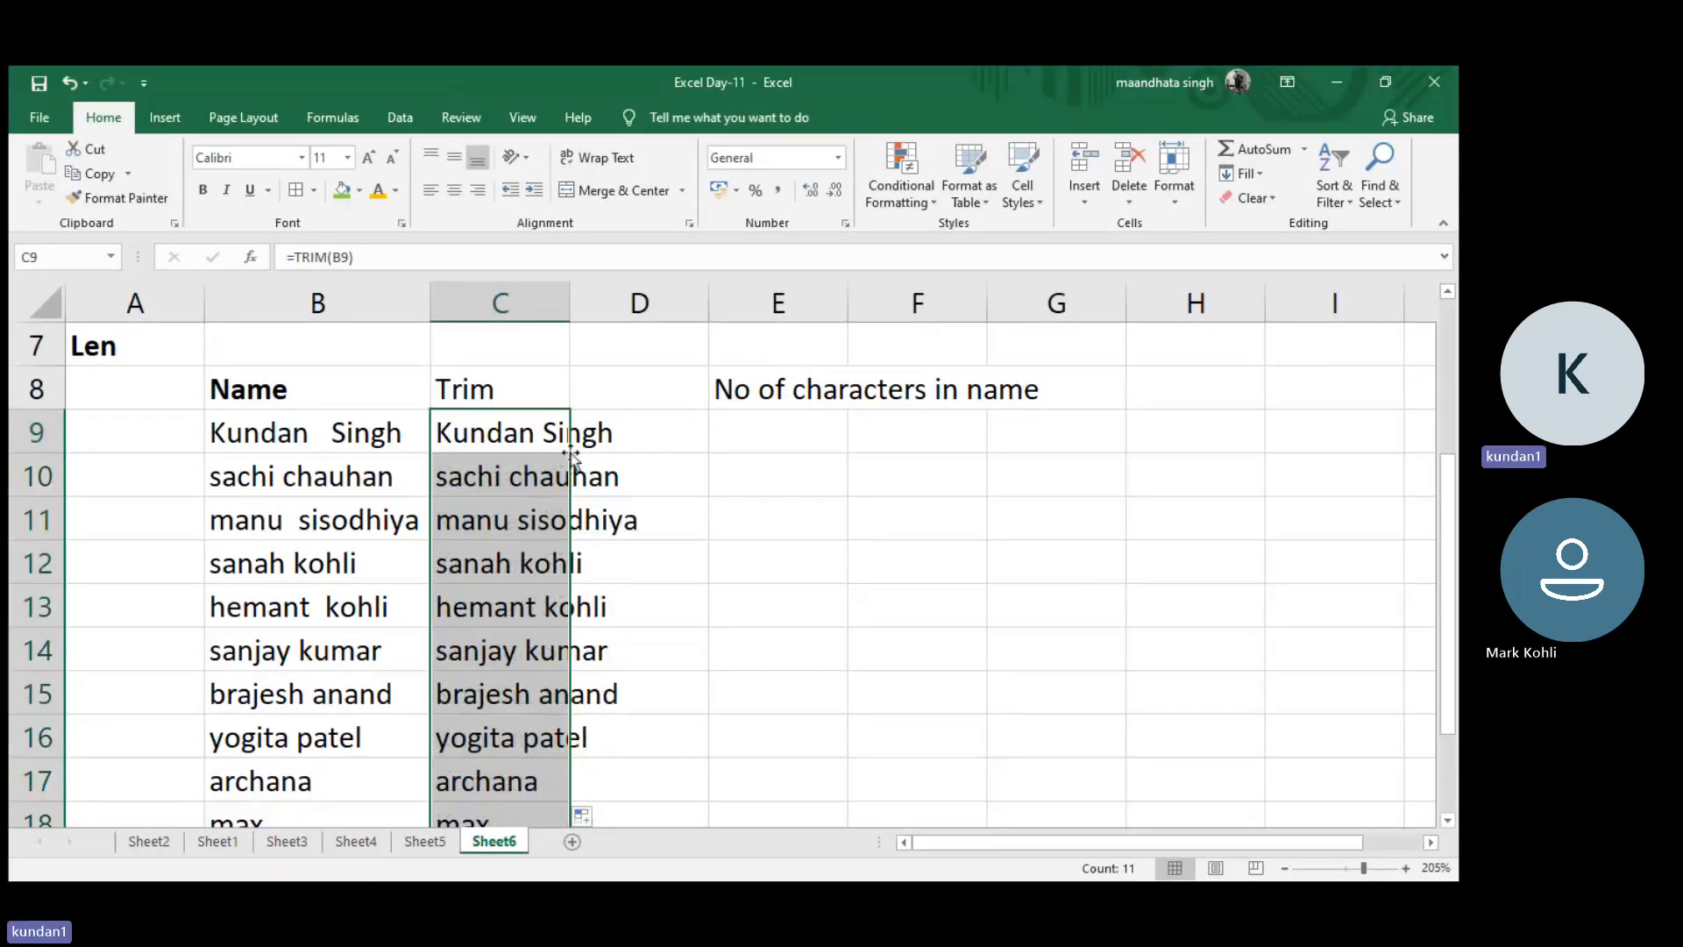
scroll(571, 455, down, 2)
scroll(579, 438, up, 2)
drag(569, 299, 657, 298)
- Enter the formula =LEN(C9) in D9 to count the characters of the trimmed name
click(689, 428)
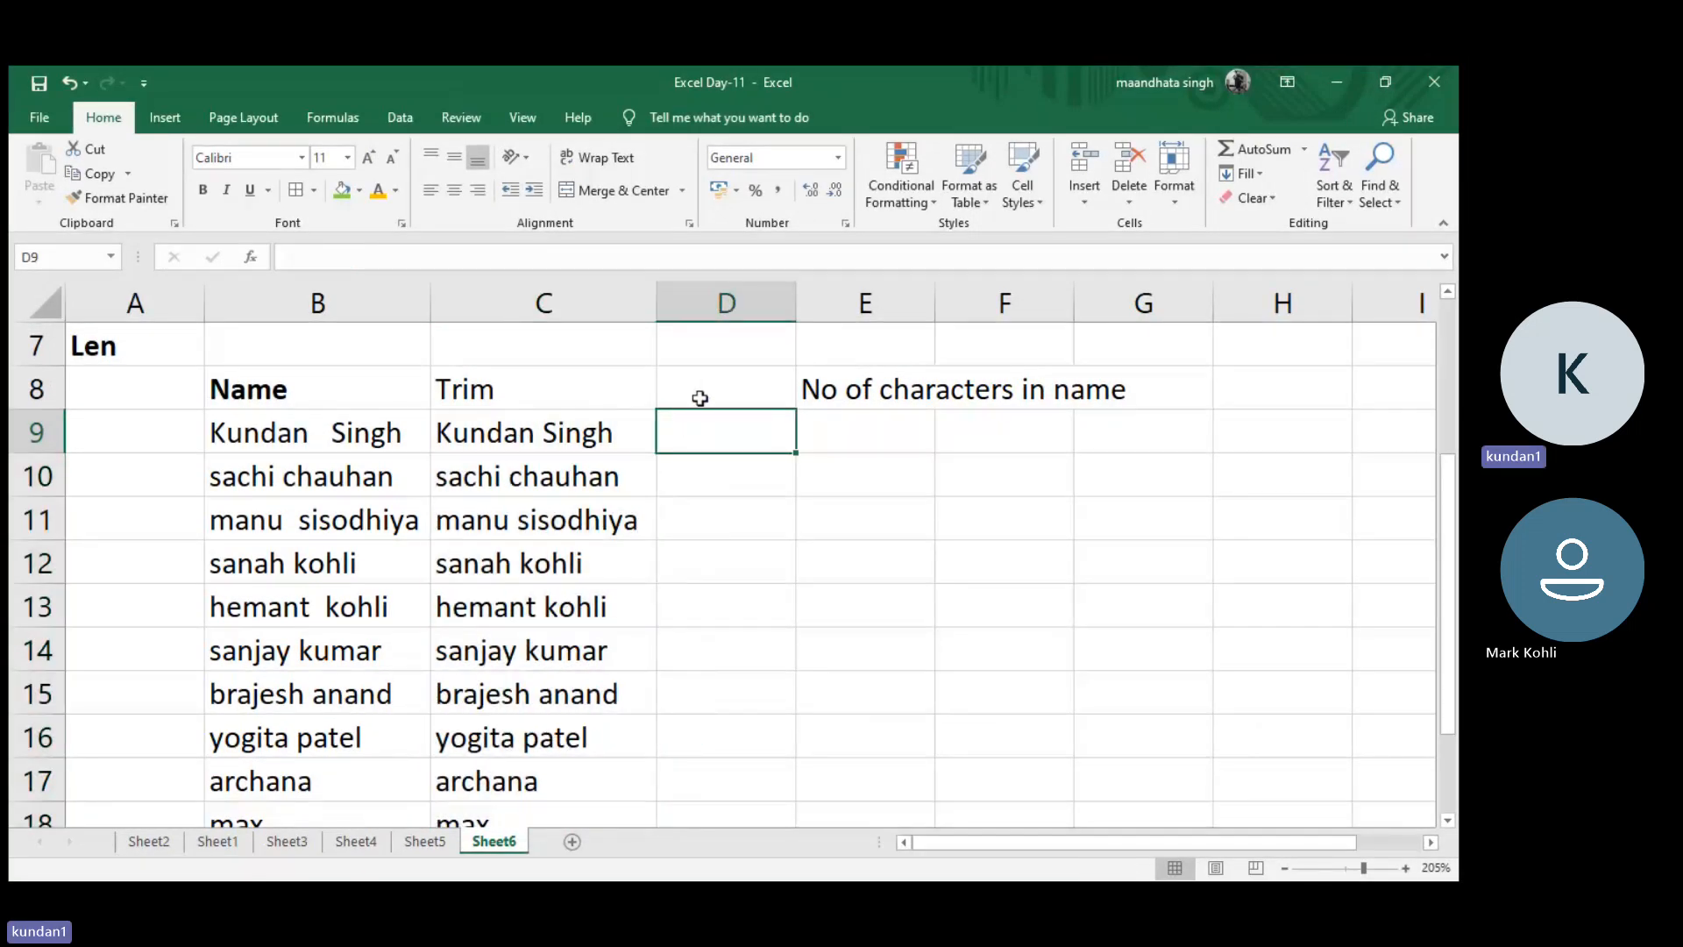
click(700, 398)
click(706, 432)
text(=len)
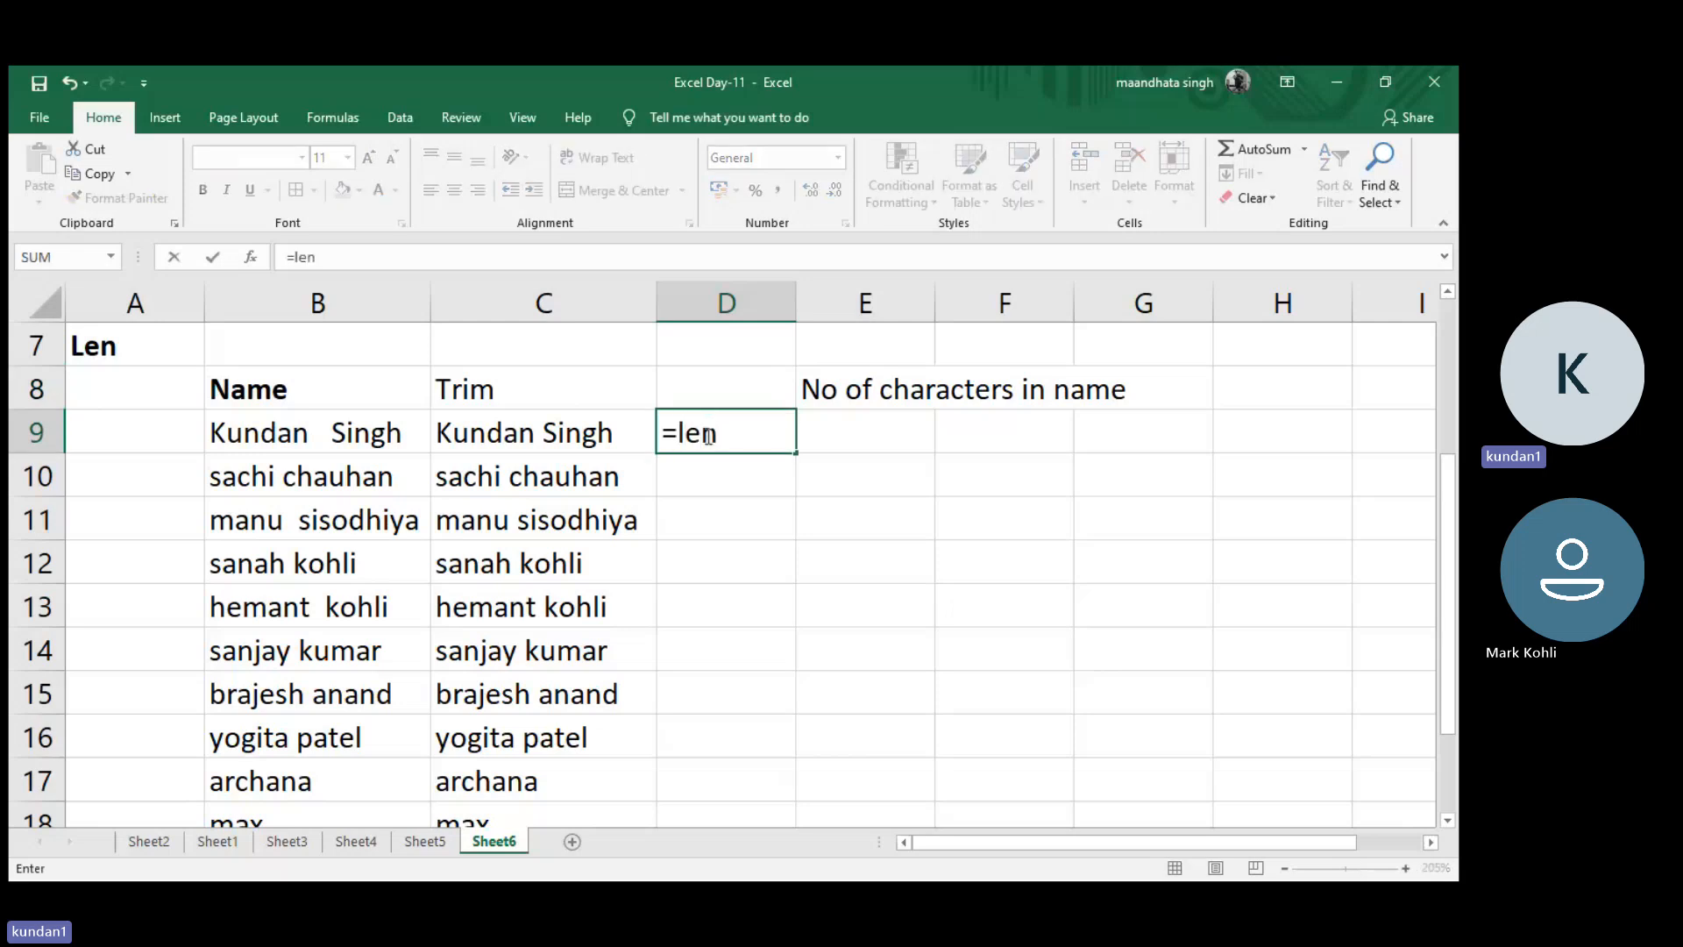
text(()
click(601, 432)
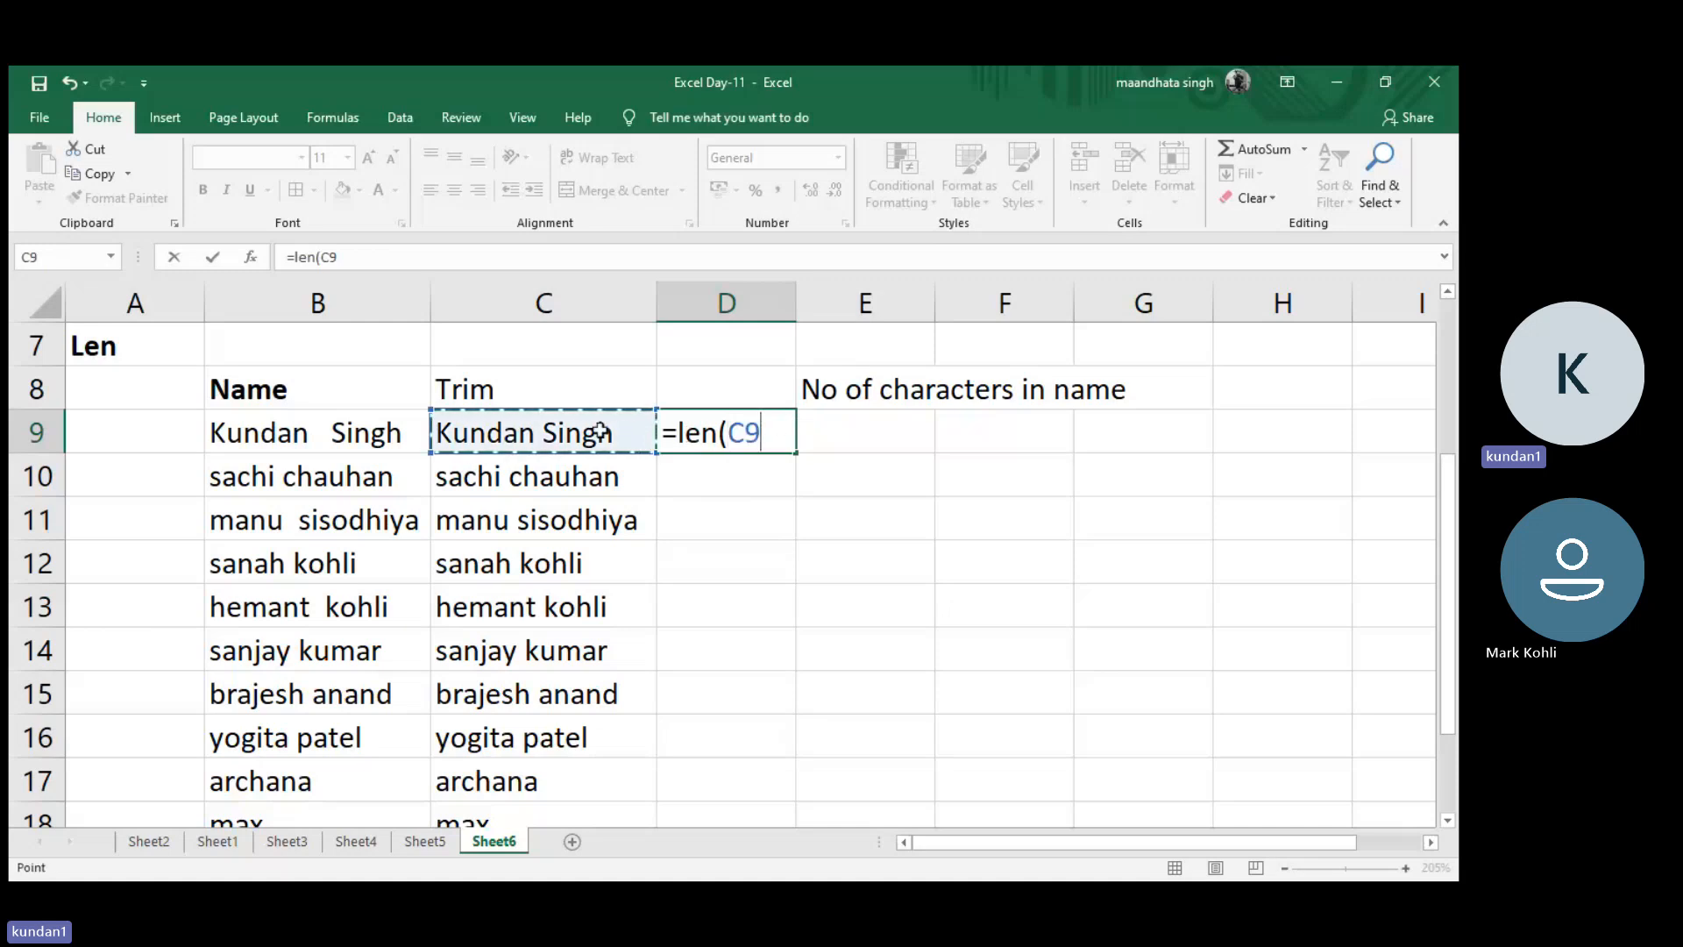
text())
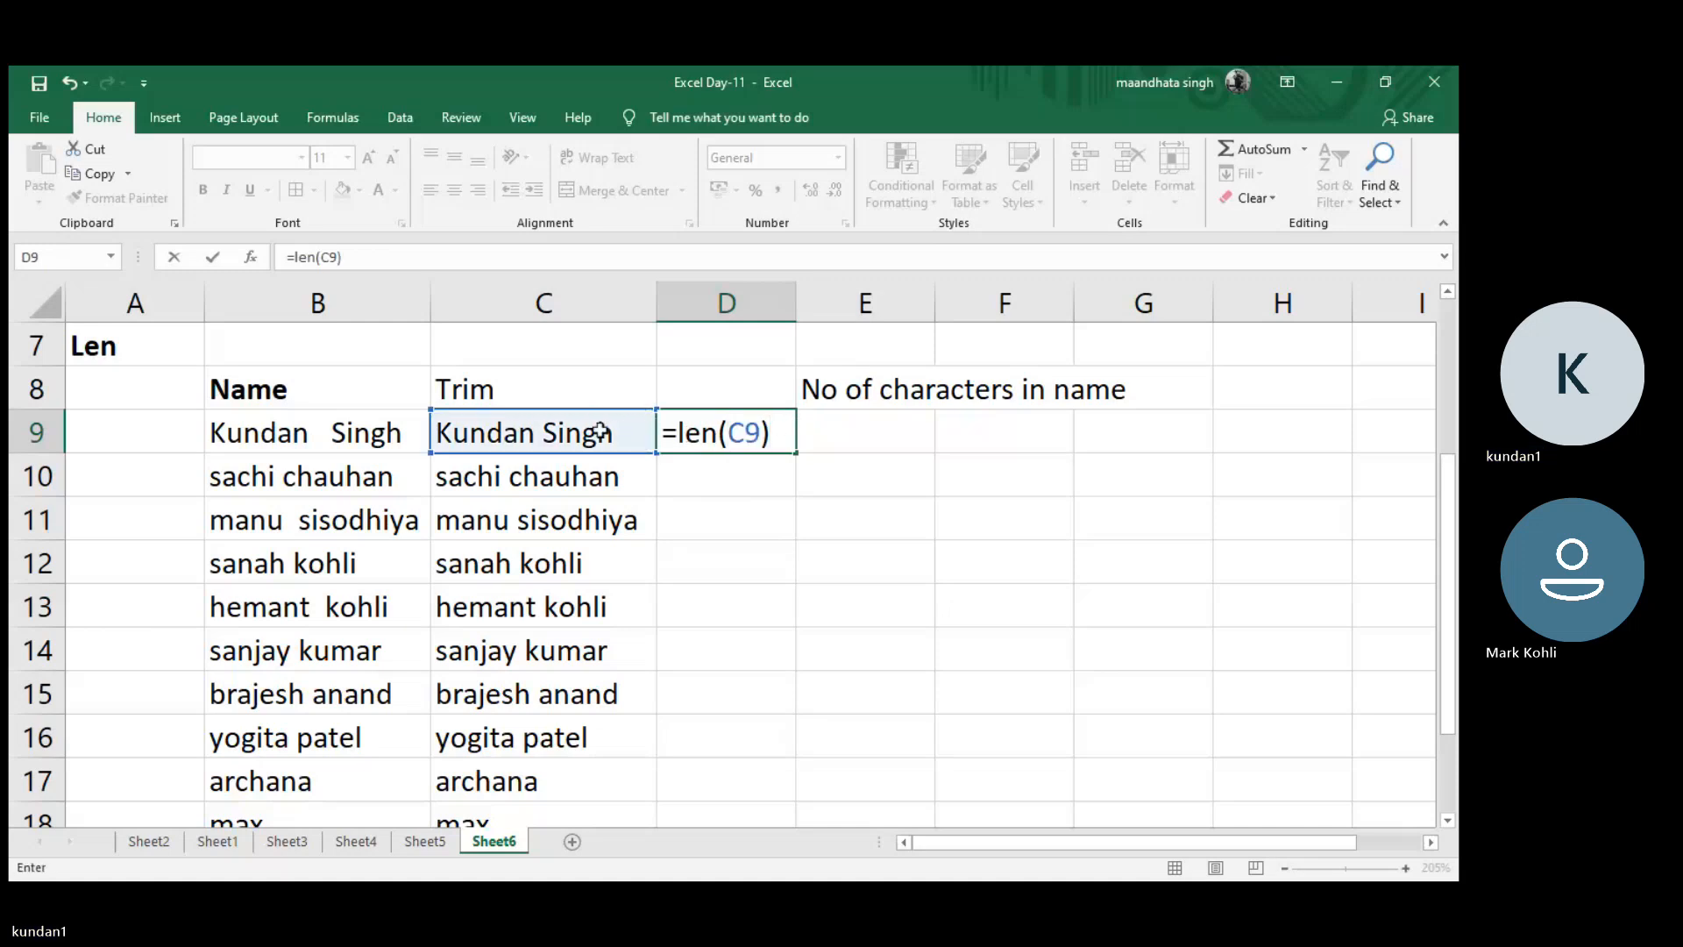
key(Return)
- Change the formula in D9 to =LEN(C9)-1 to exclude the space, and fill it down to D16
click(747, 431)
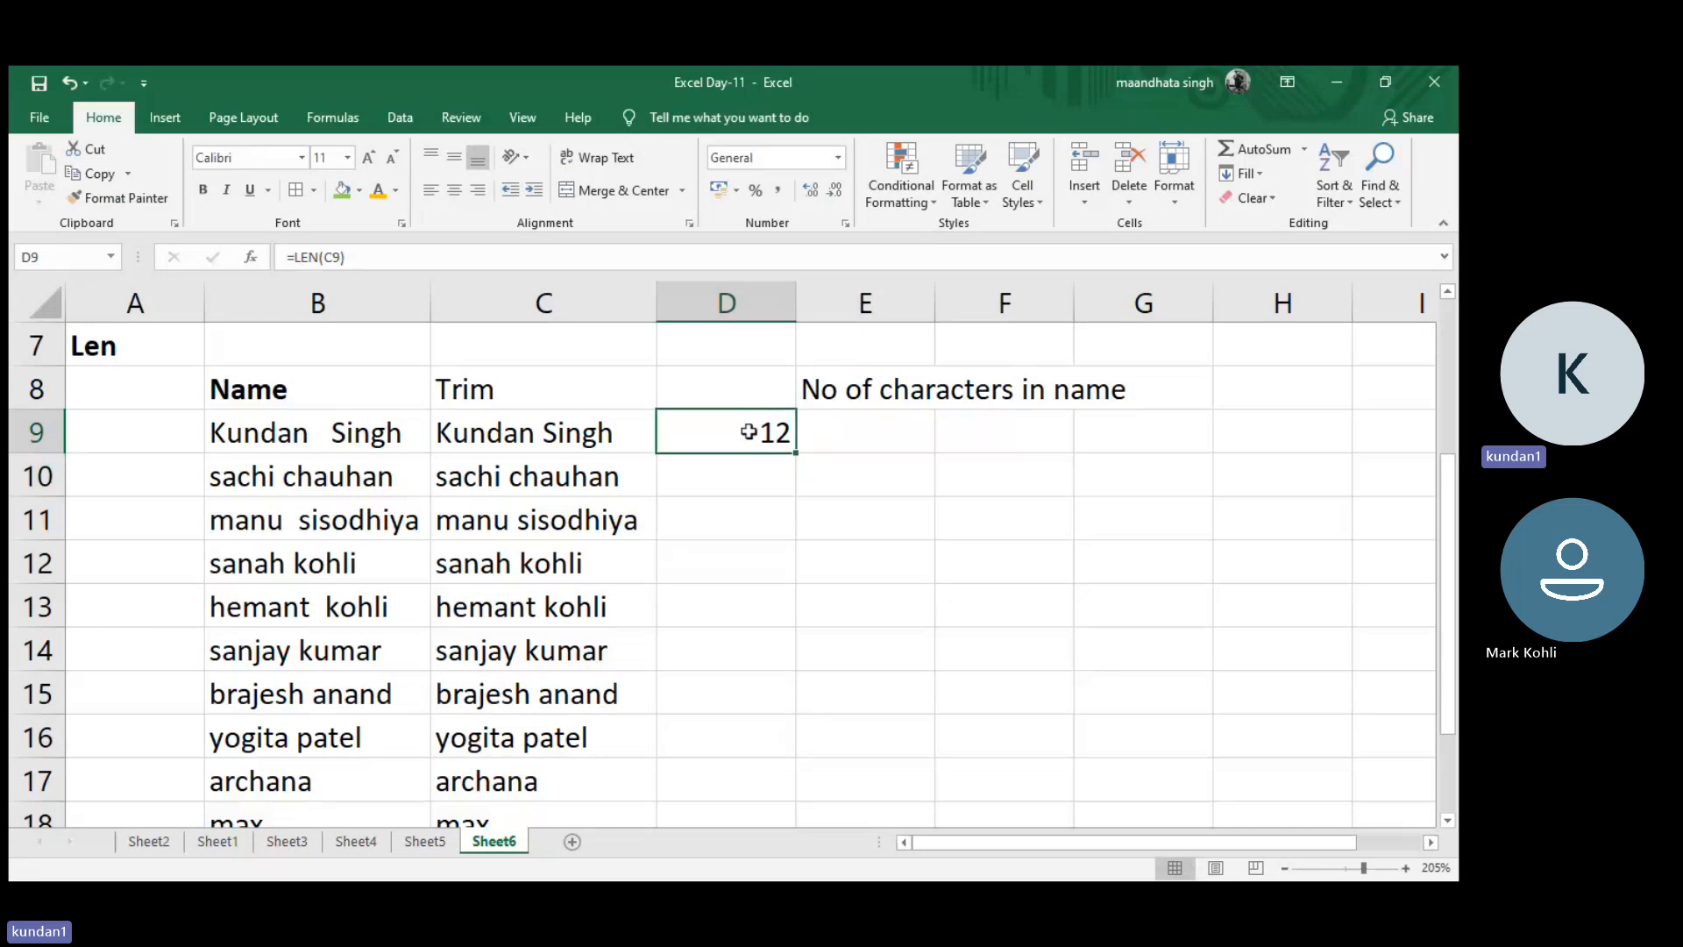
click(506, 259)
text(-)
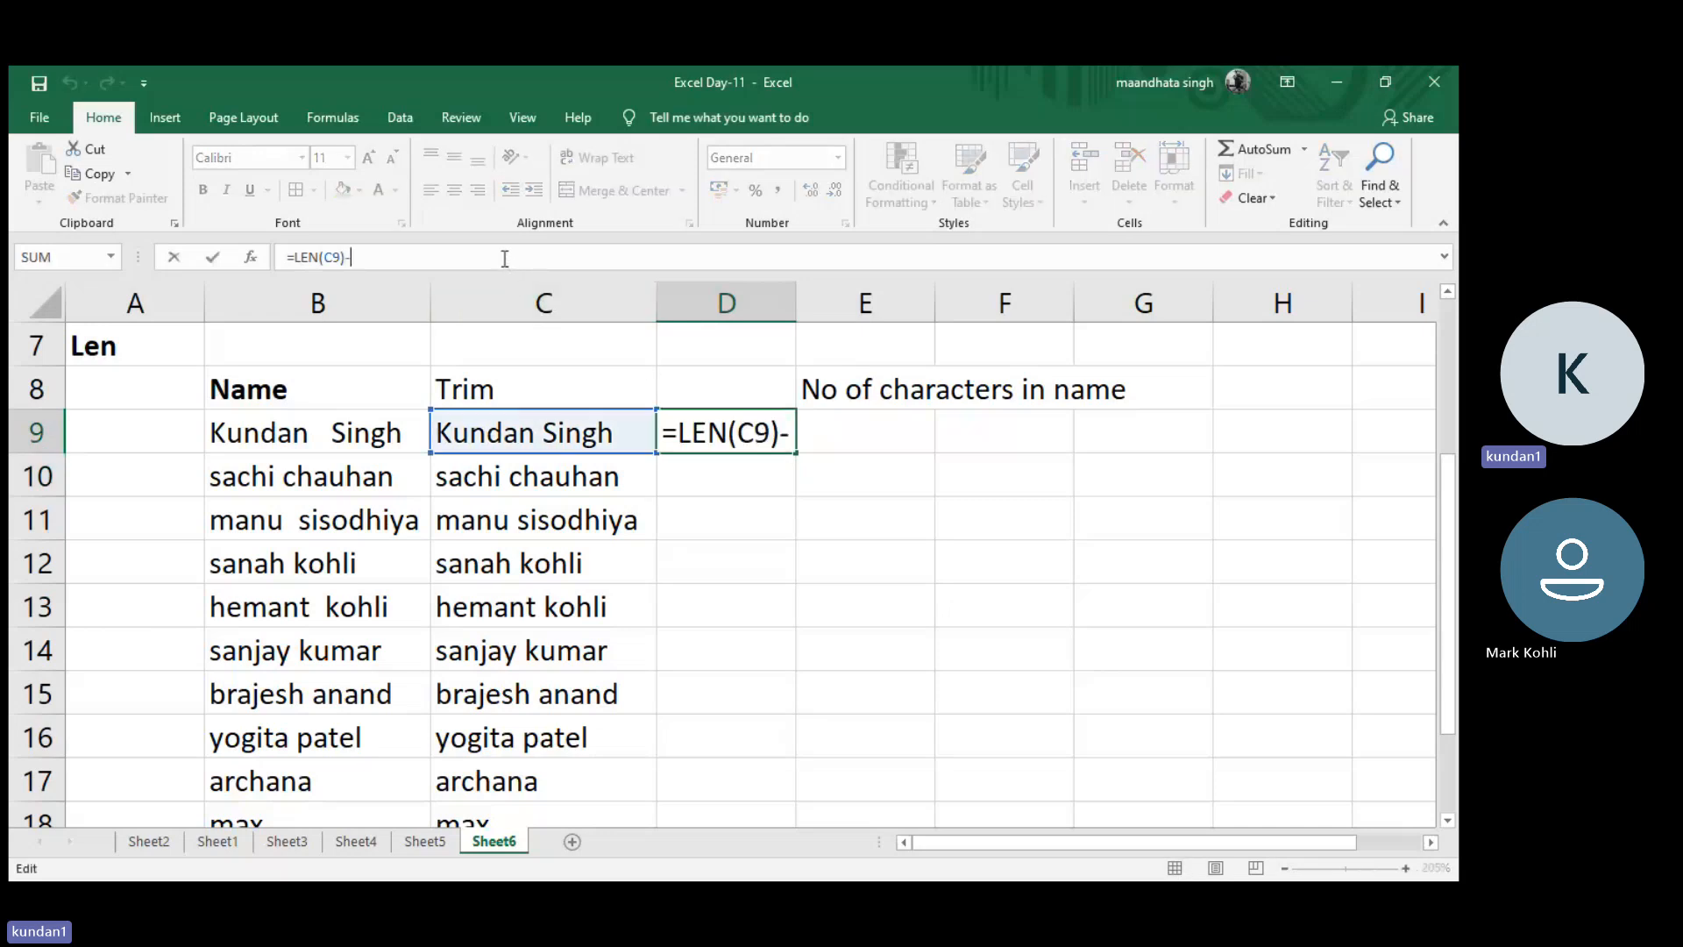
text(1)
key(Return)
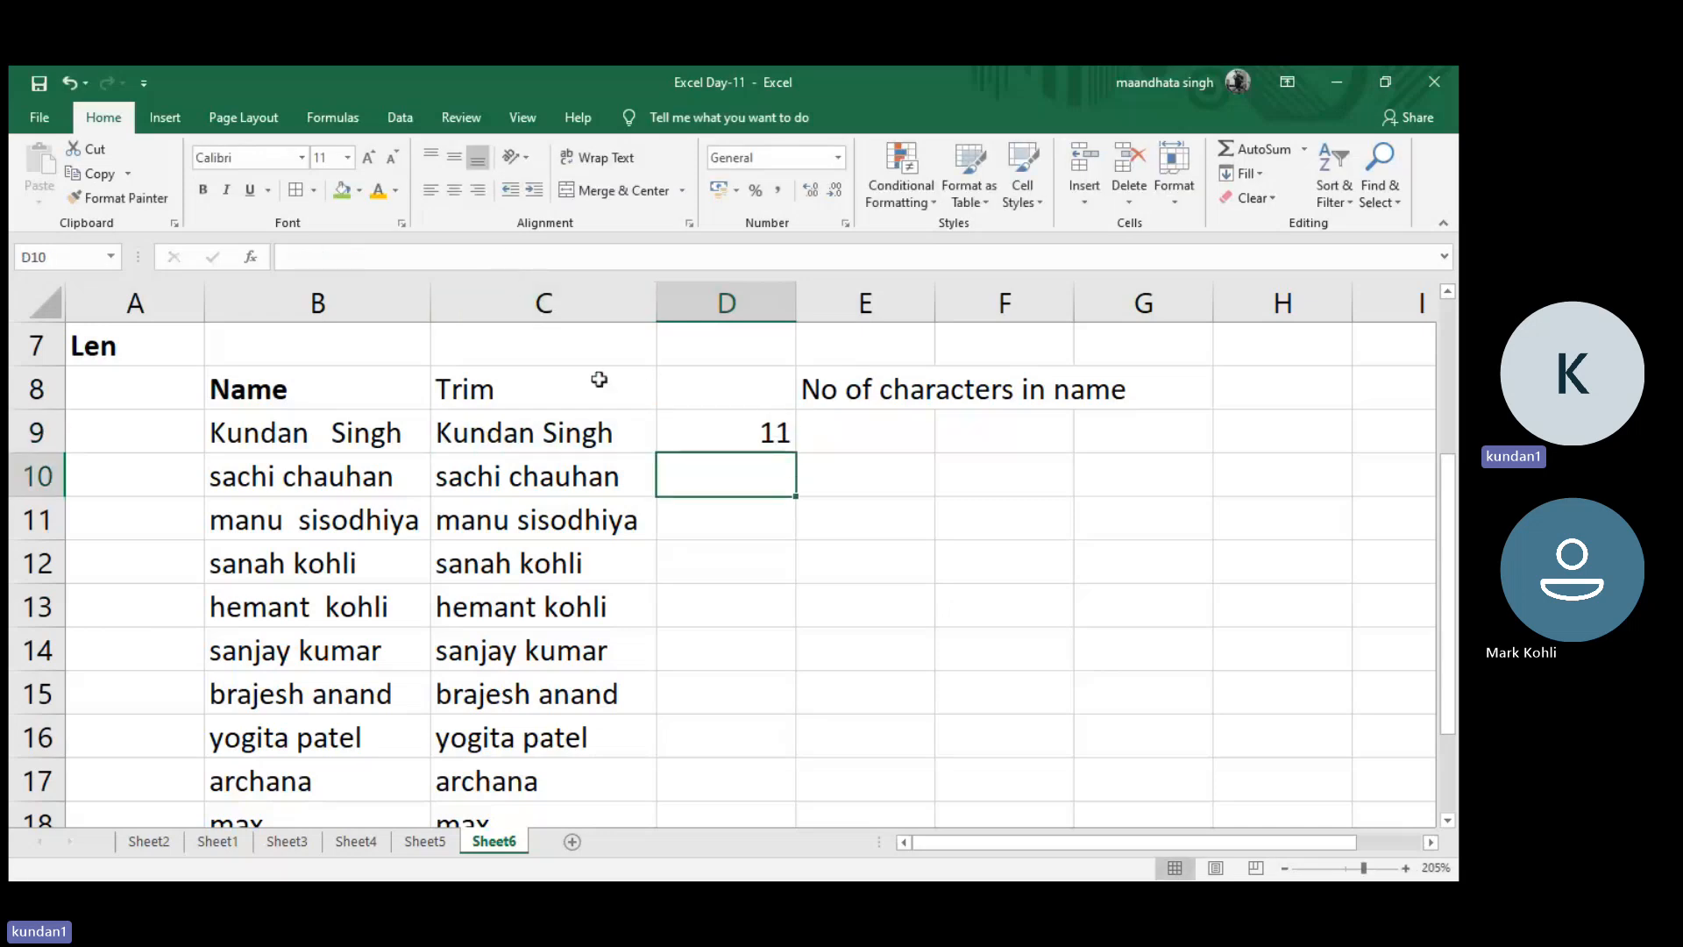
click(725, 436)
drag(793, 451, 739, 661)
- Try clearing the TRIM formulas from C17 downward, and undo the deletion
drag(541, 697, 537, 477)
scroll(541, 476, up, 2)
scroll(540, 476, up, 13)
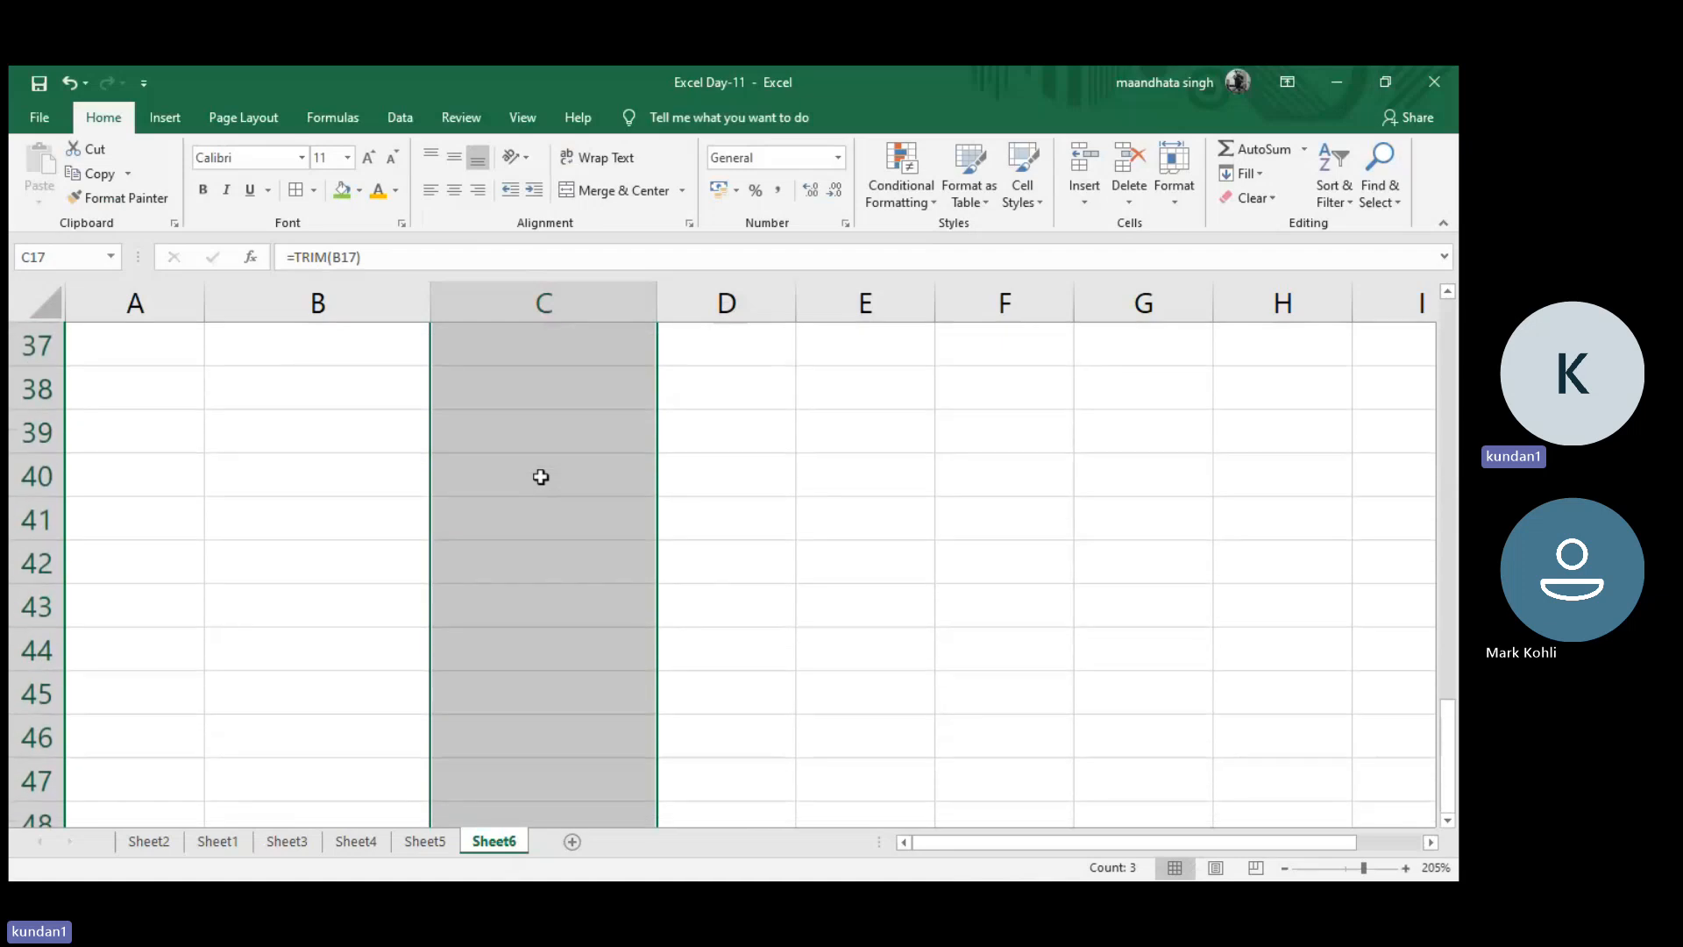
scroll(541, 476, down, 2)
scroll(541, 476, down, 1)
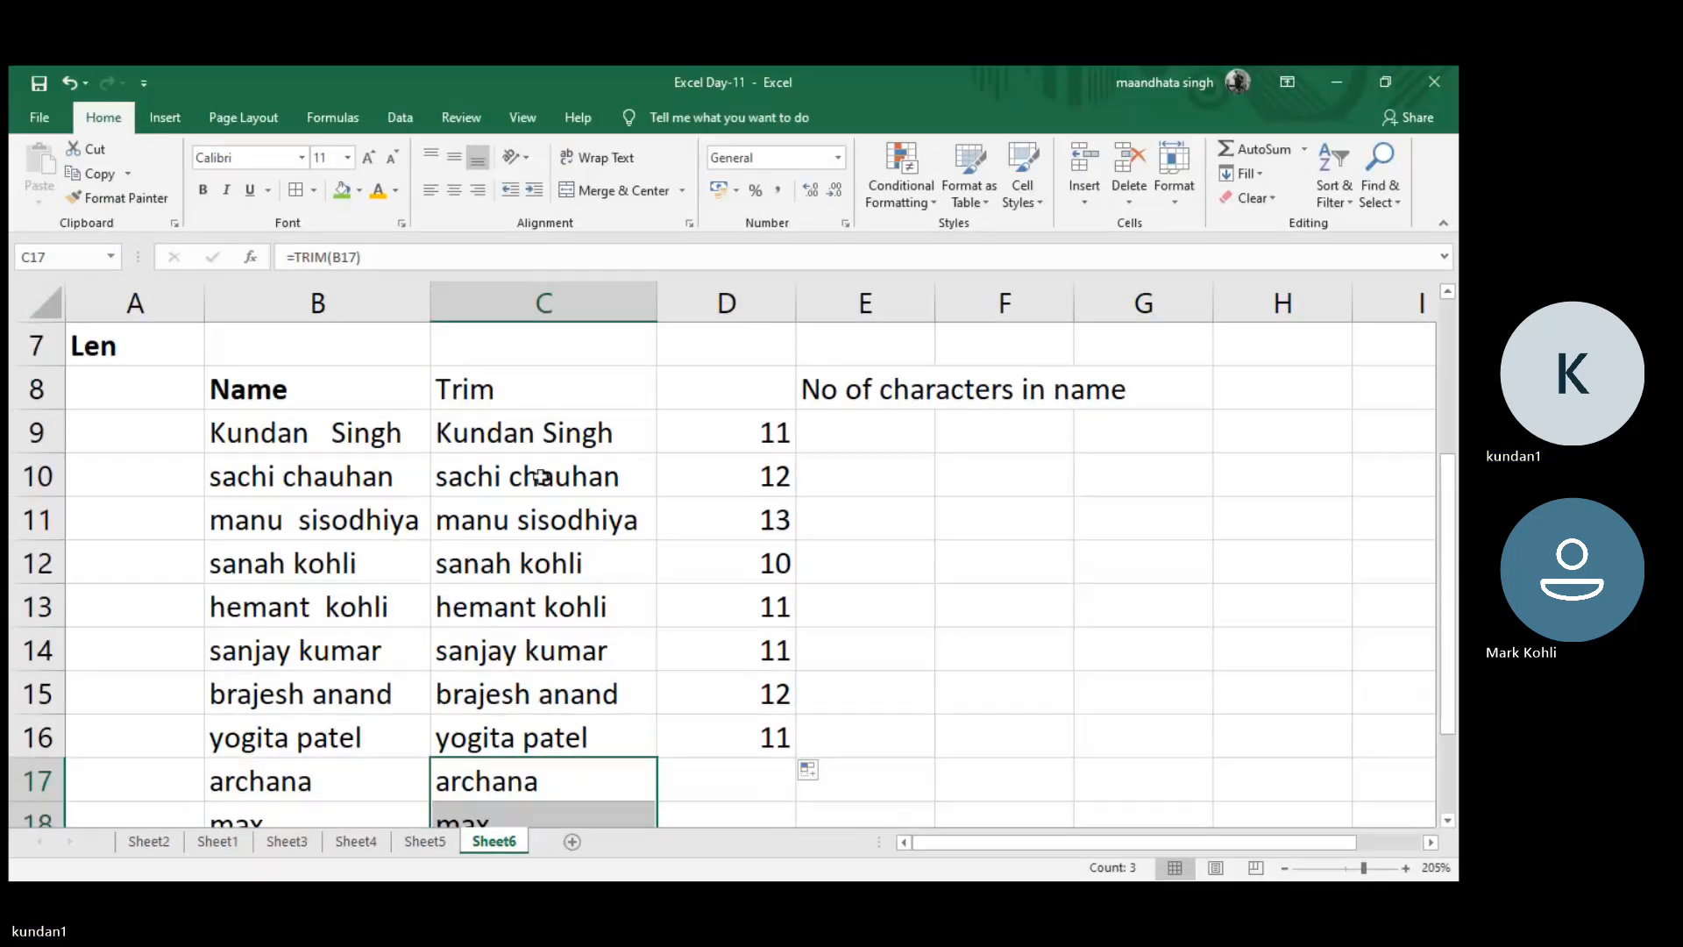
key(Delete)
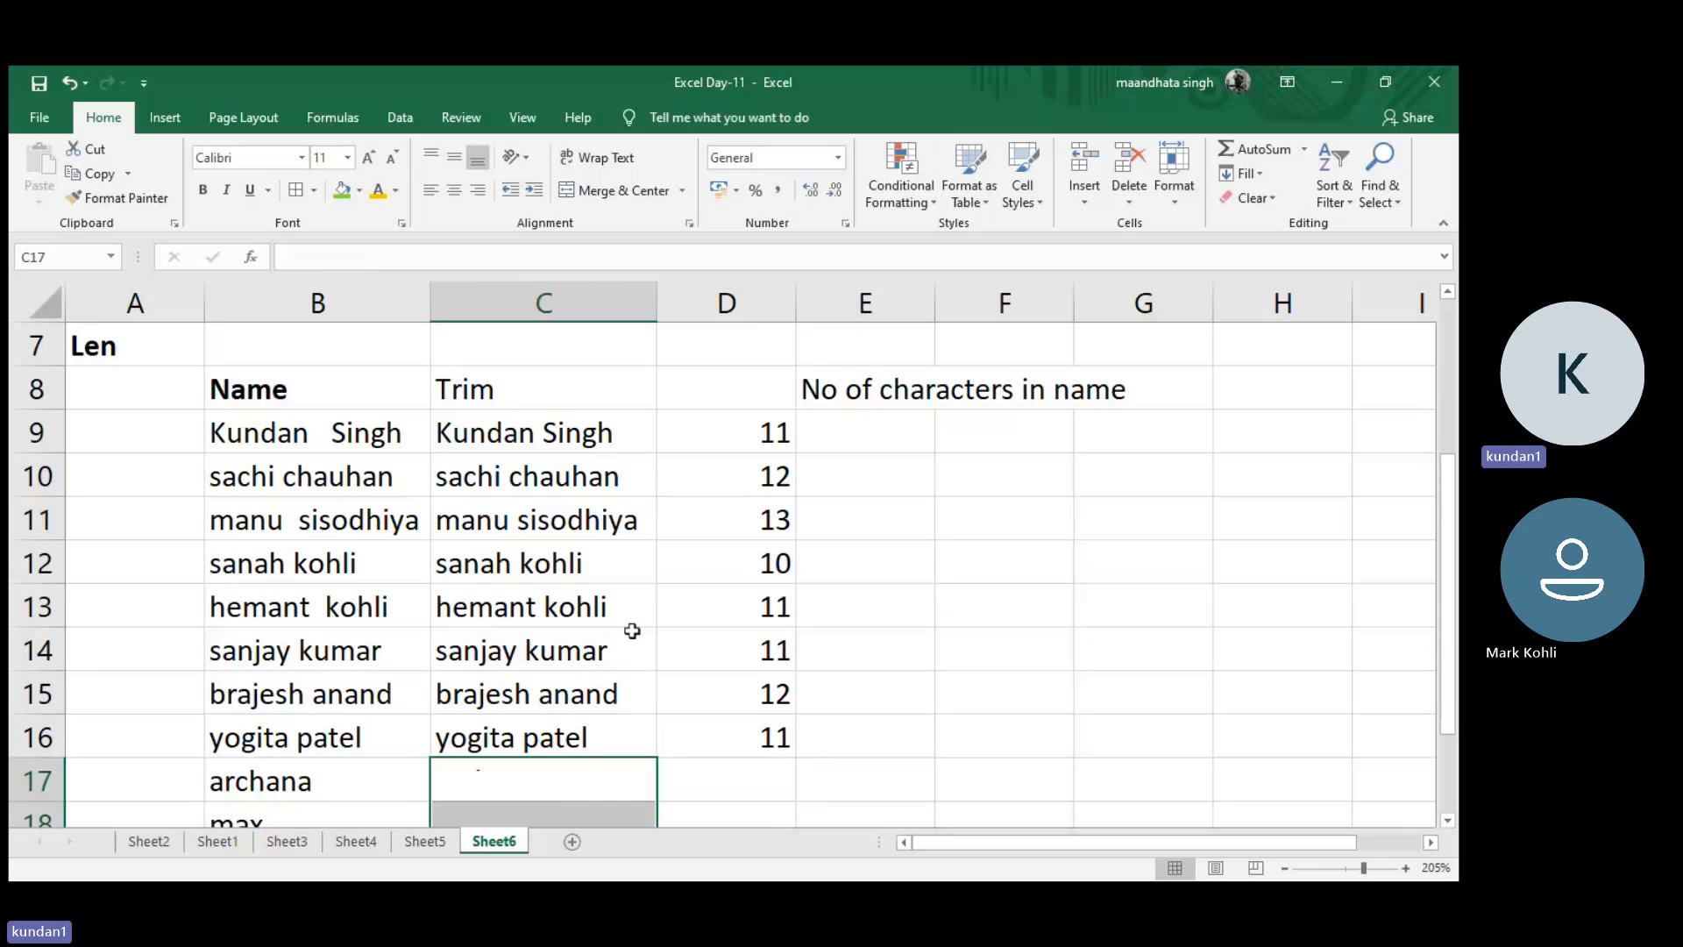
key(ctrl+z)
- Fill the character-count formula from D16 down to D19 and check it for the single-word name in row 17
scroll(598, 645, down, 2)
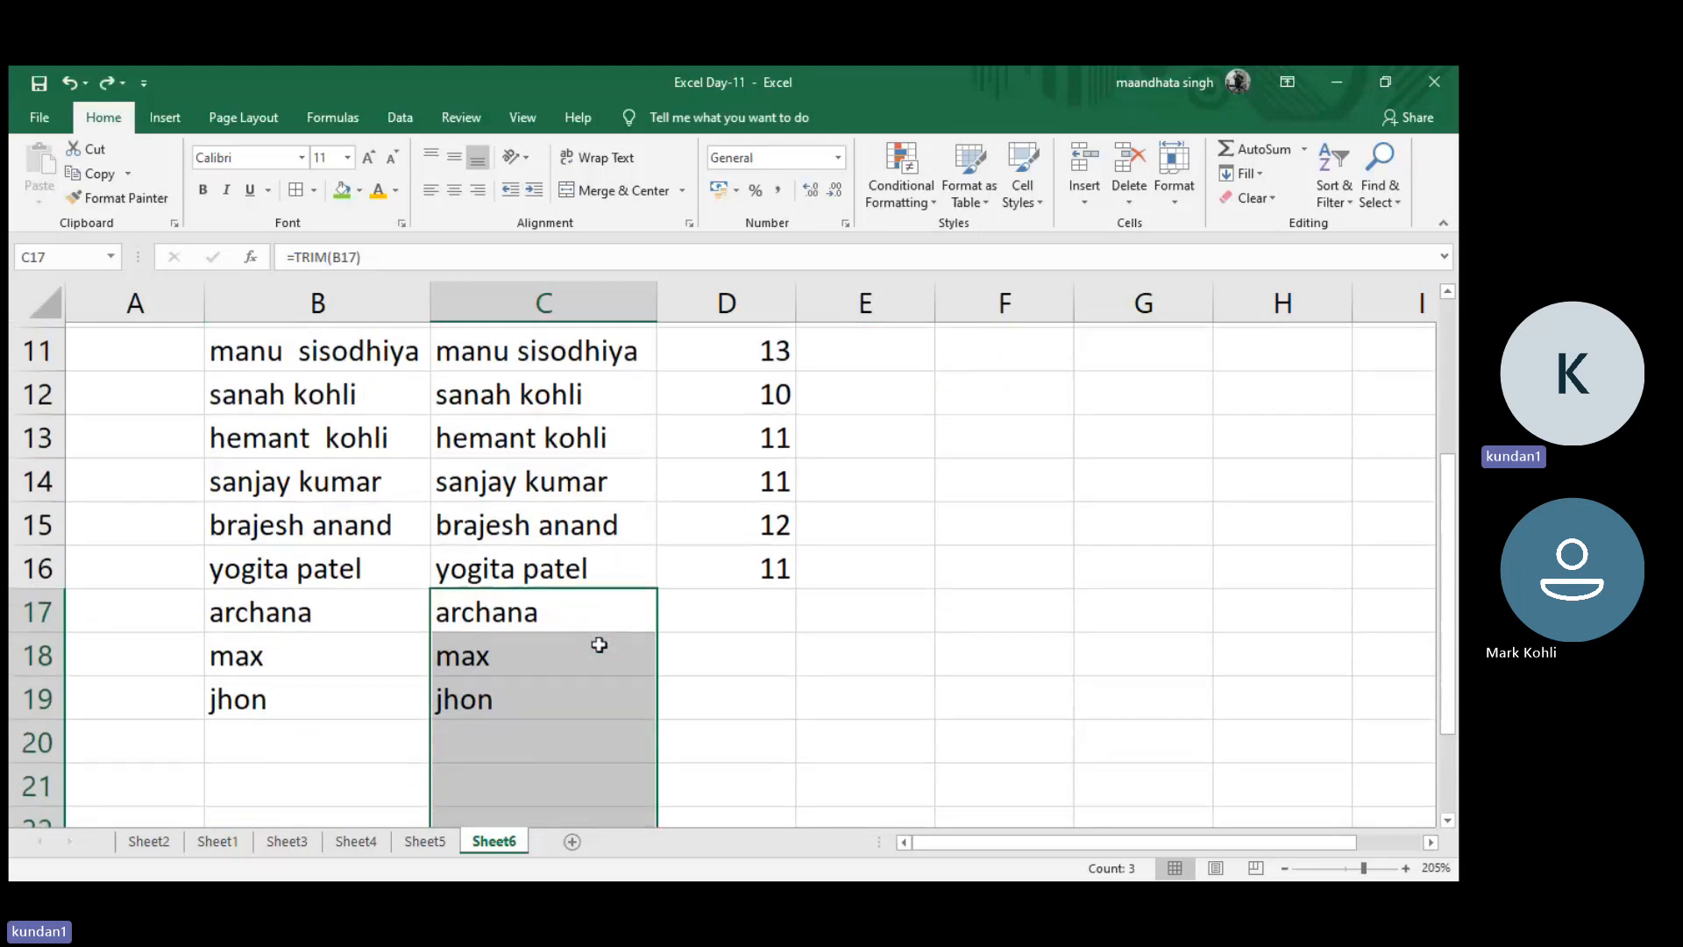
click(724, 554)
drag(797, 587, 577, 610)
click(631, 650)
click(576, 609)
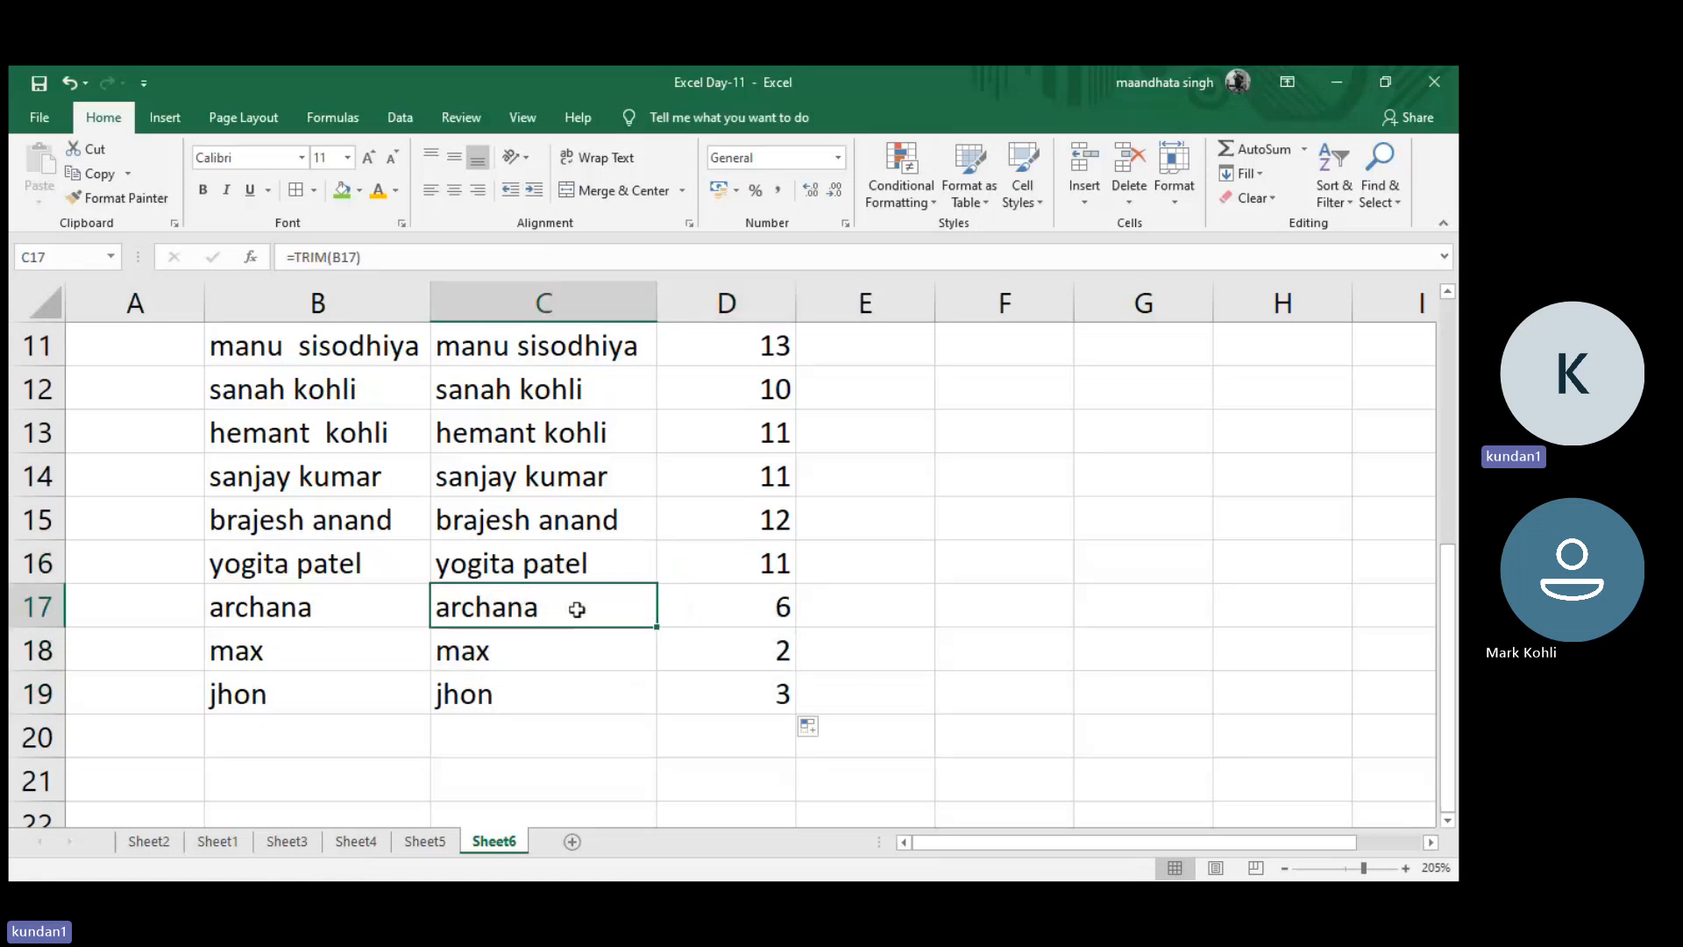
click(715, 606)
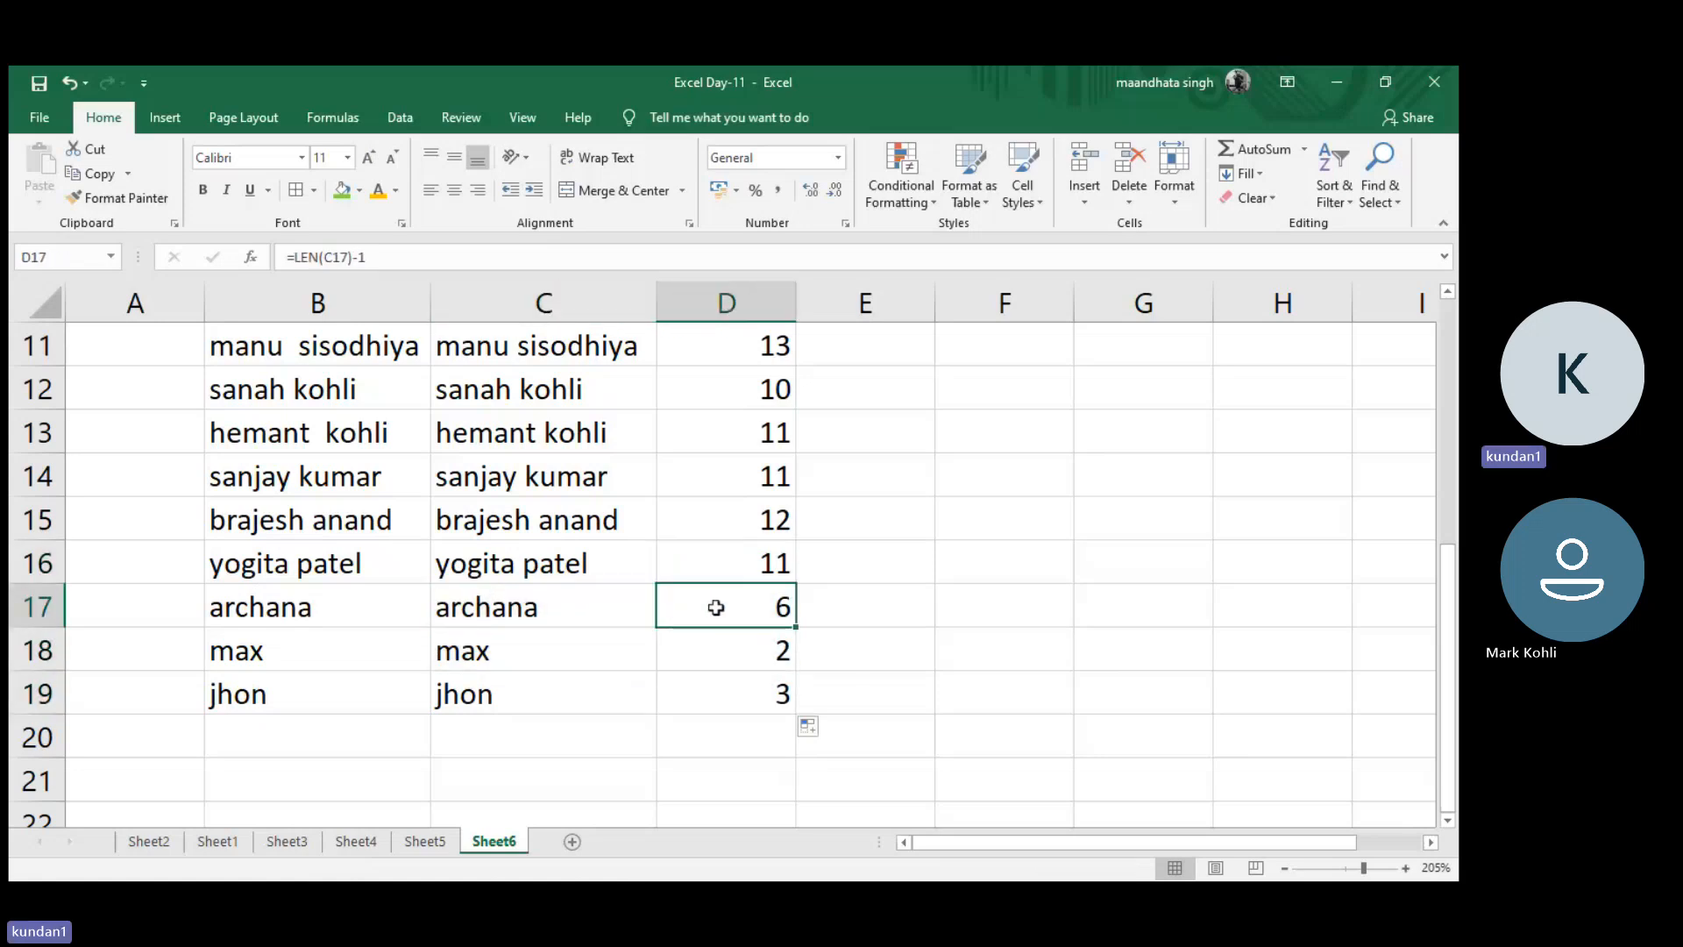
- Clear the TRIM and LEN formulas for the single-word names in C17:D19
drag(582, 607, 712, 703)
key(Delete)
scroll(717, 705, up, 2)
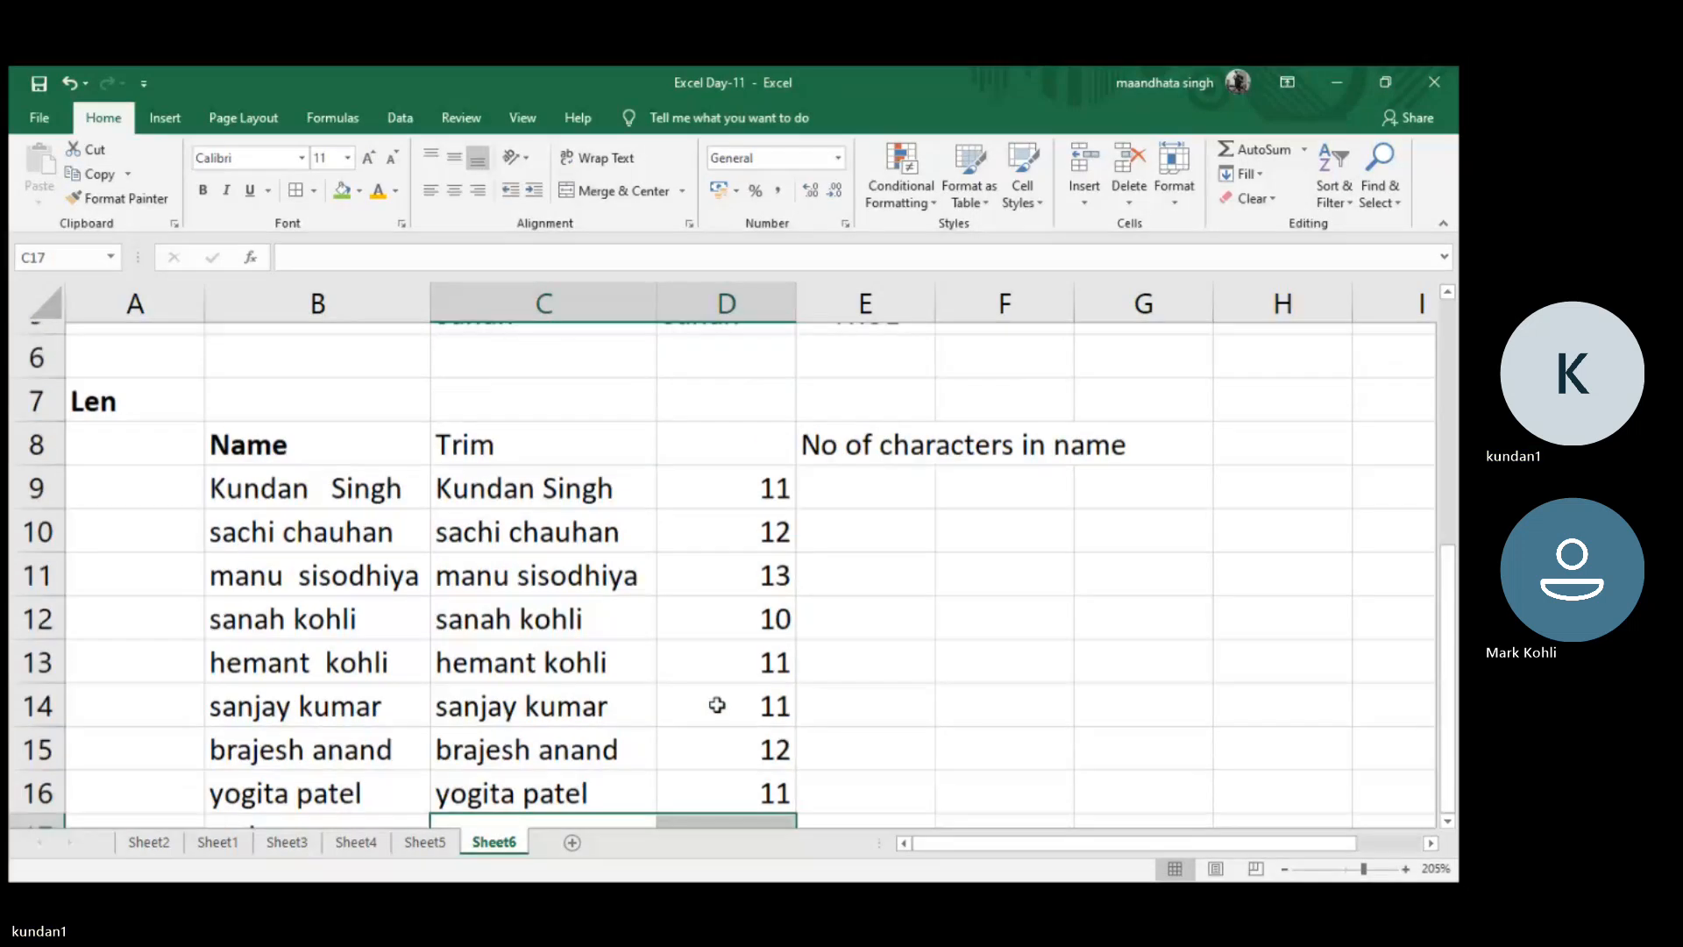
click(880, 614)
scroll(880, 613, down, 1)
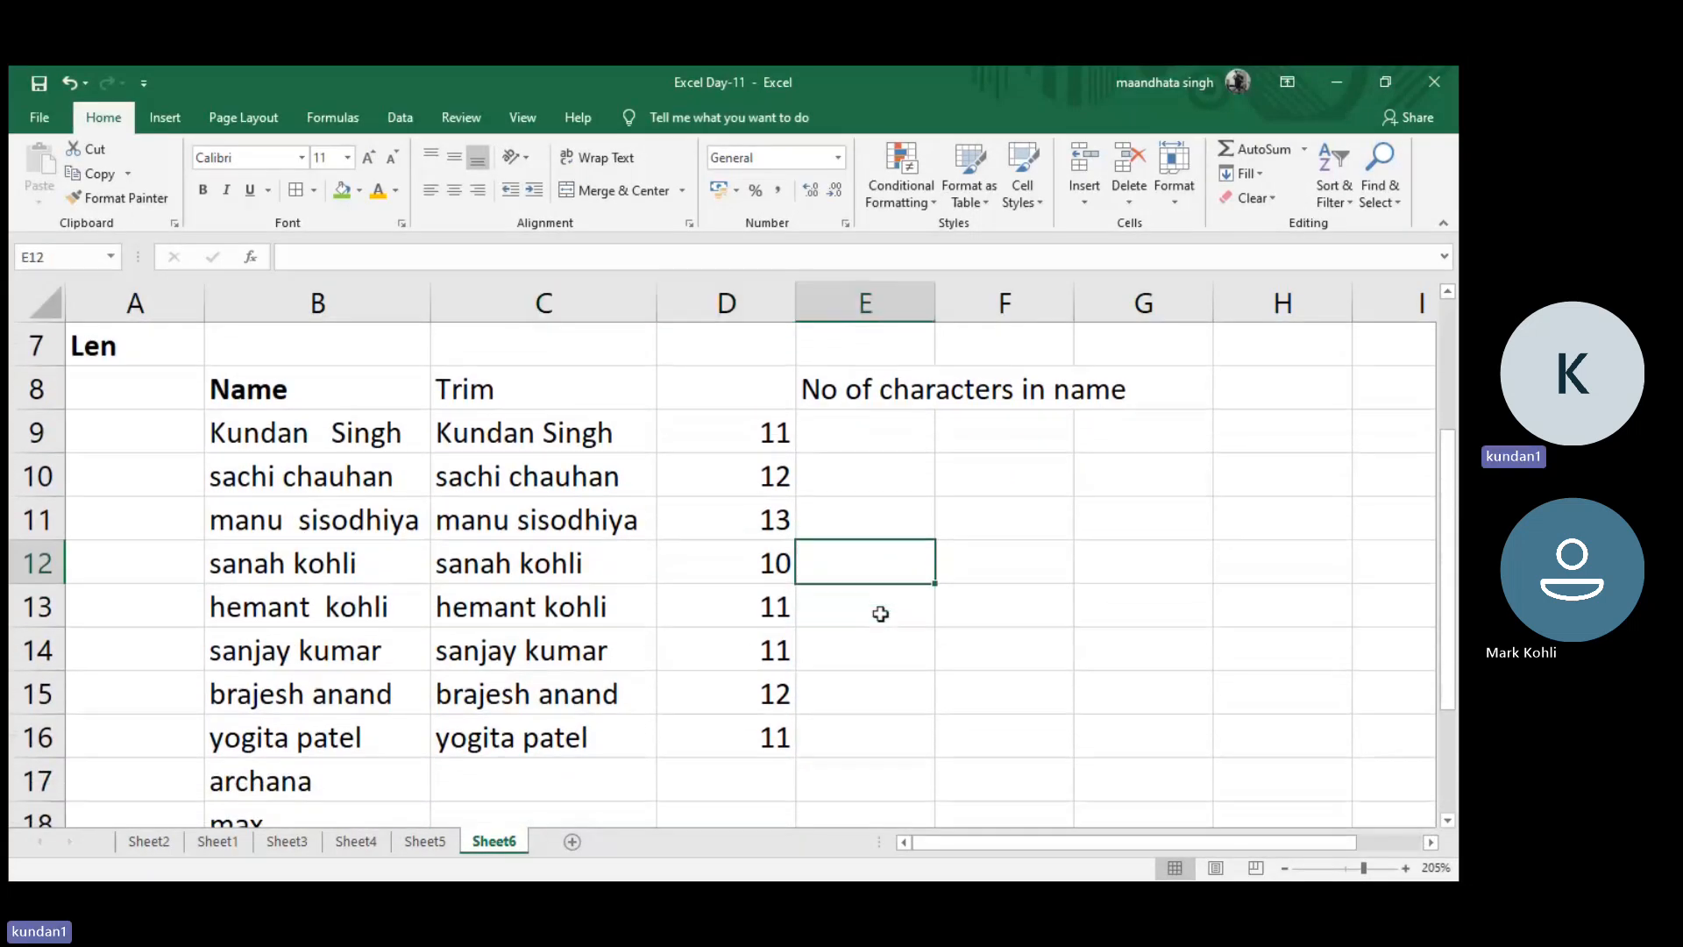
click(743, 443)
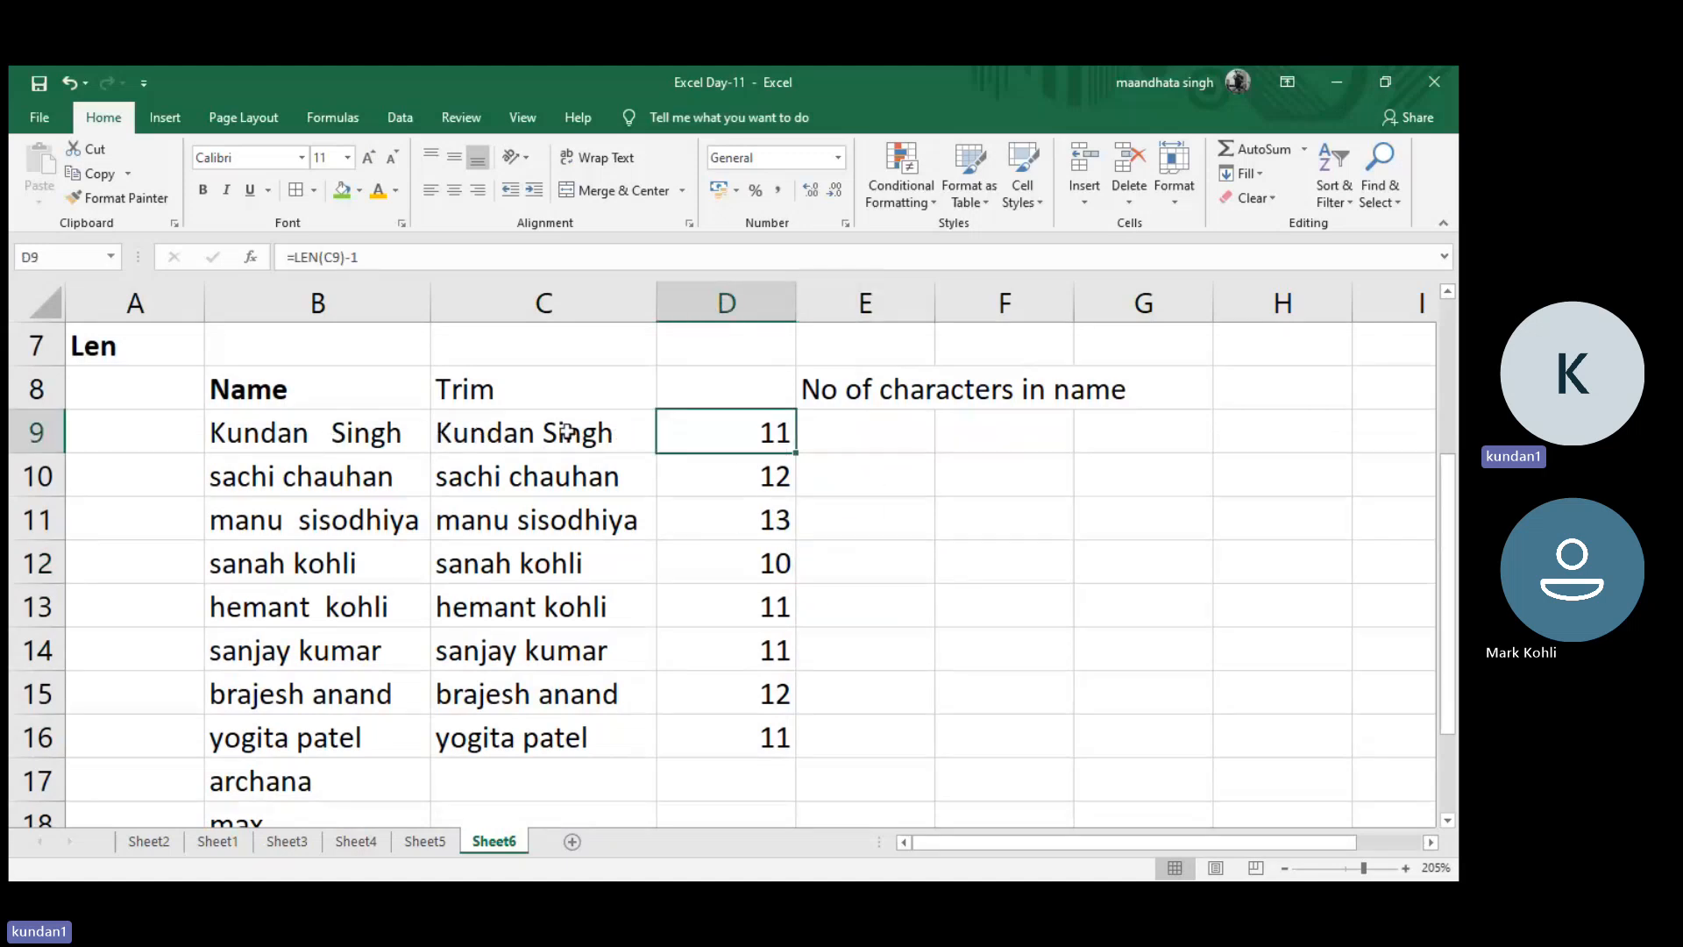
- Make the "Trim" heading in C8 bold and add a bold heading "Len" in D8
click(501, 384)
key(ctrl+b)
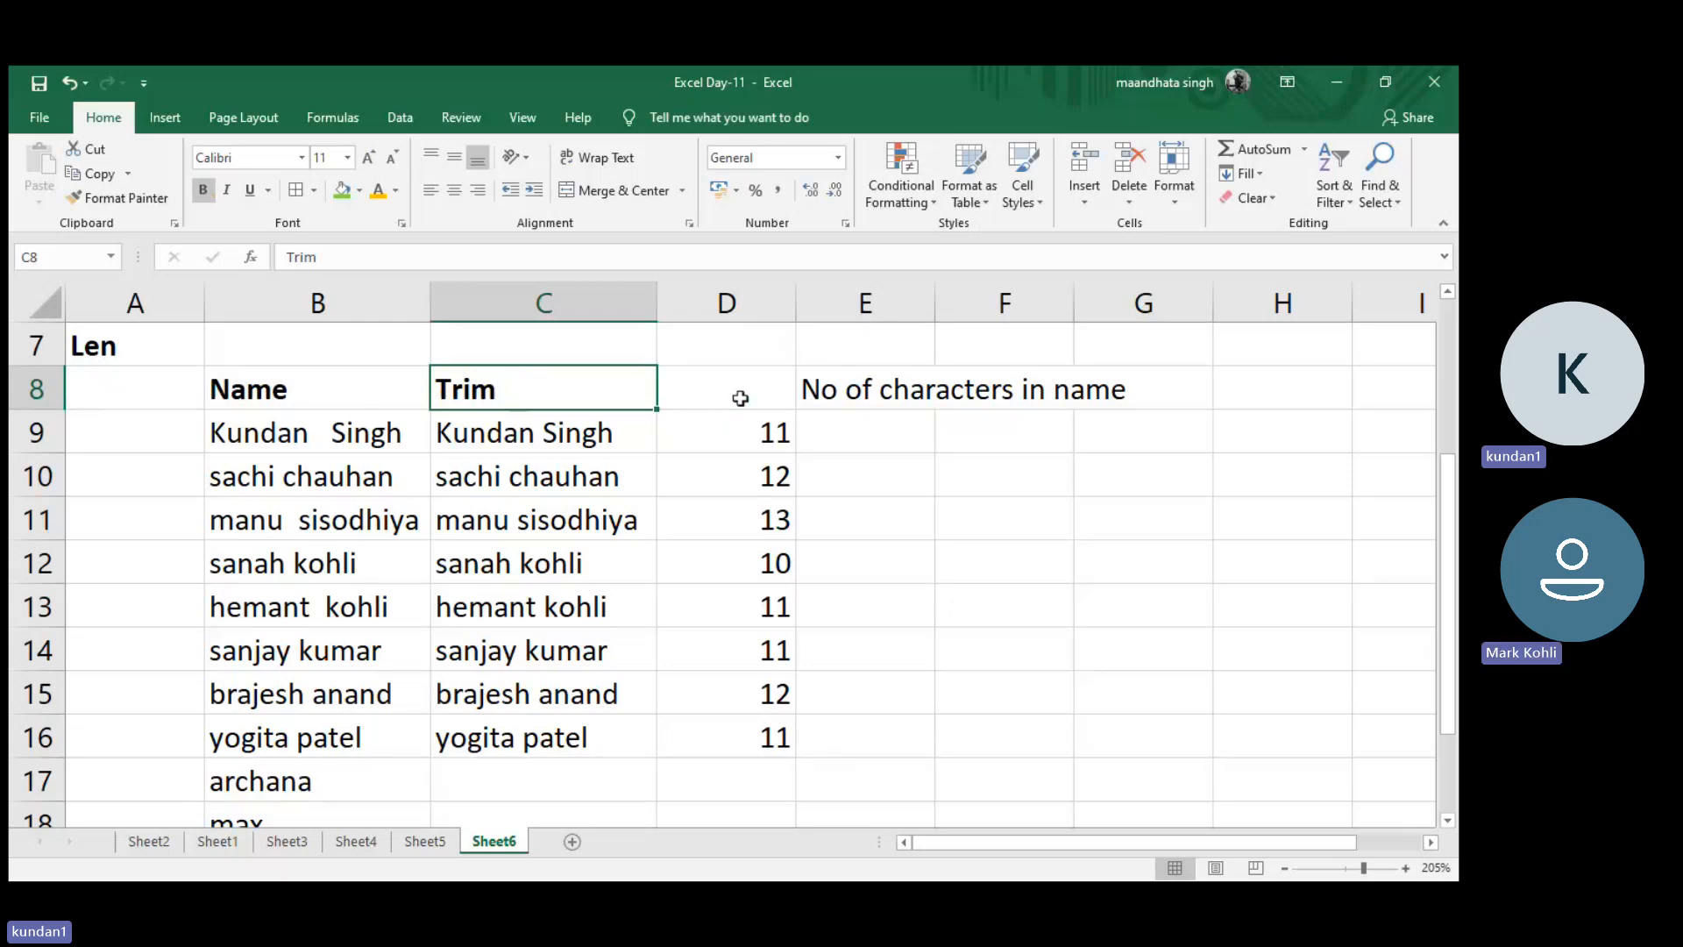
click(741, 395)
text(Len)
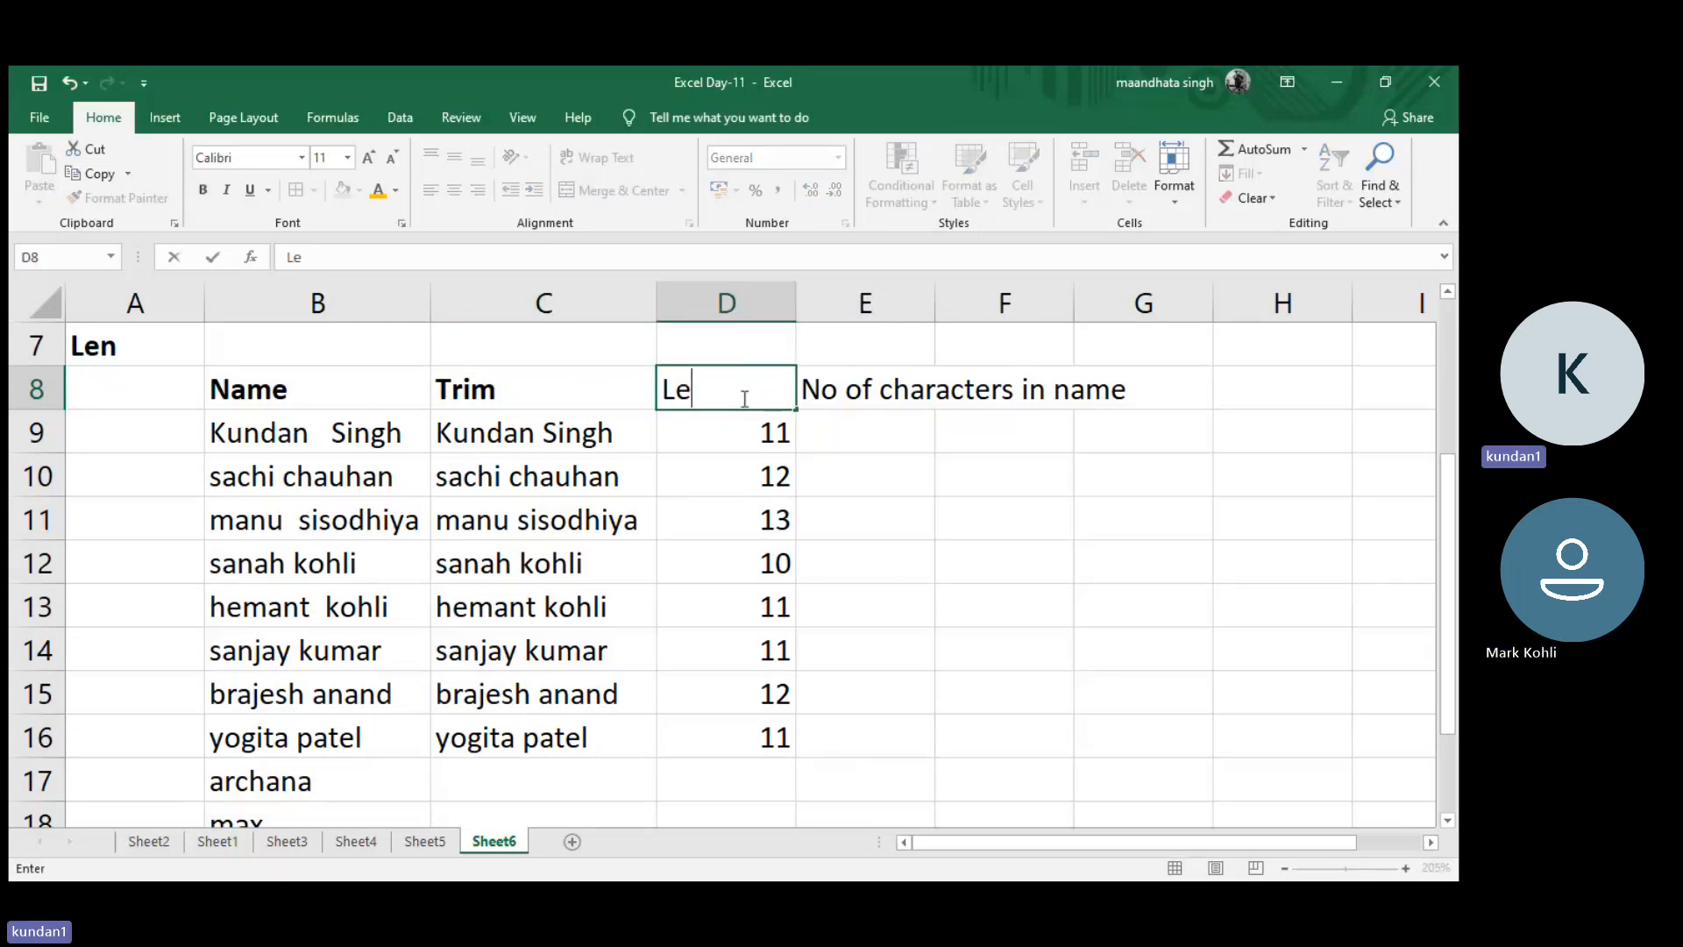
key(Return)
click(742, 398)
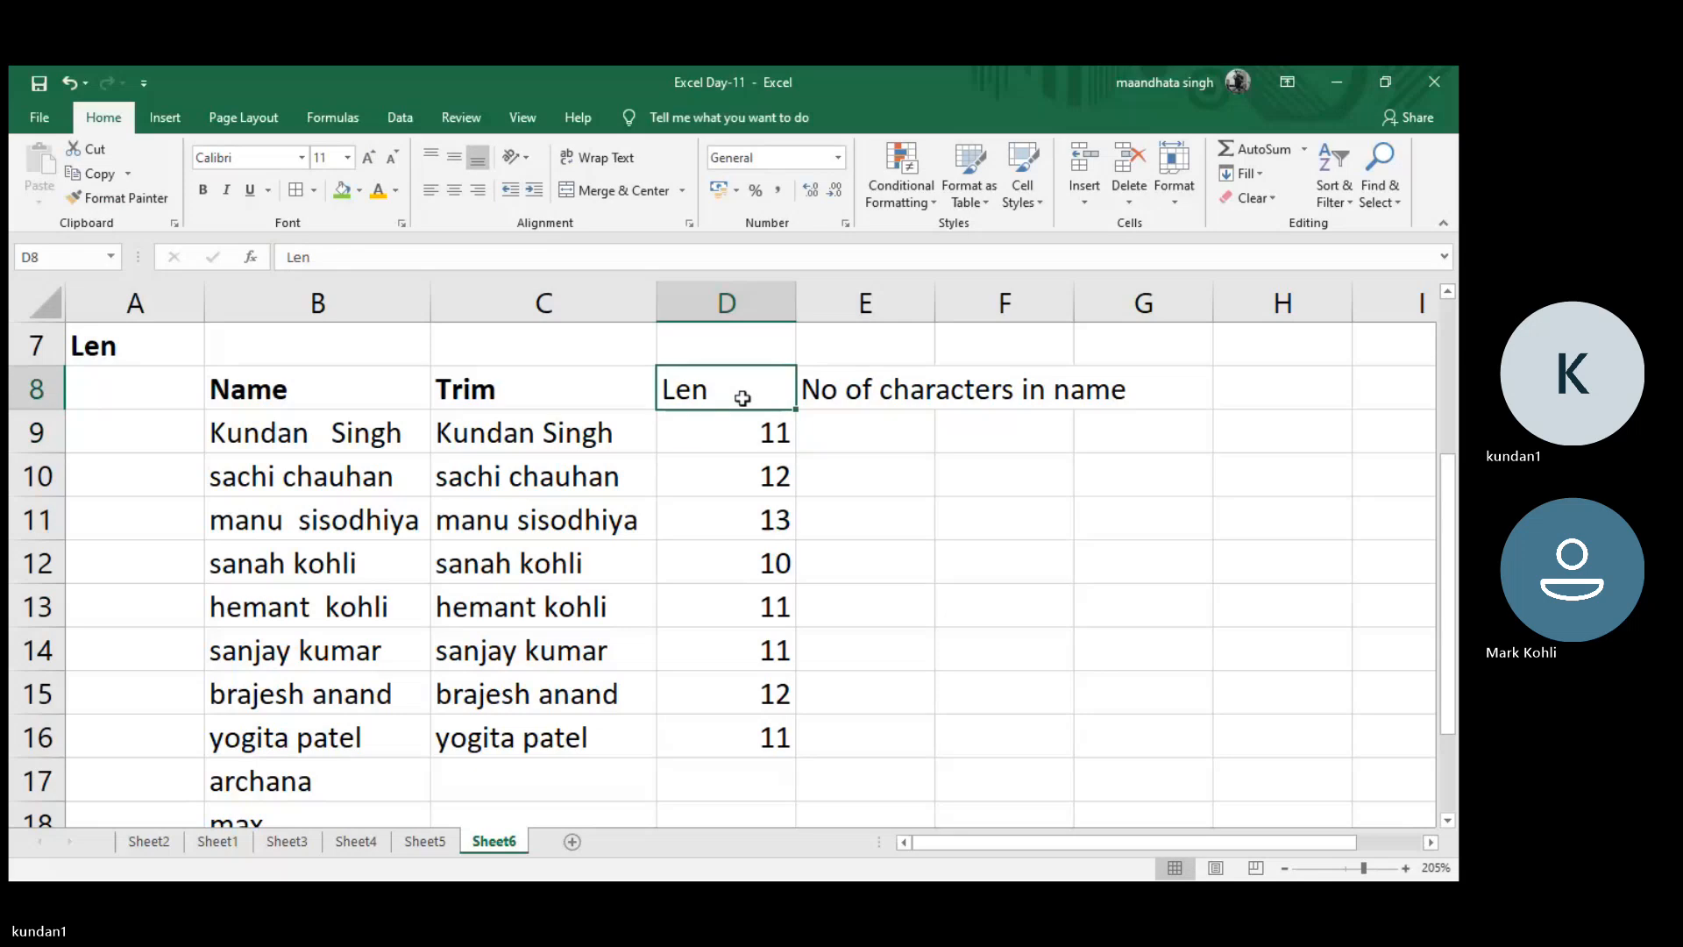
key(ctrl+b)
- Set the formula in D9 to =LEN(C9) and fill it down to D16
click(769, 438)
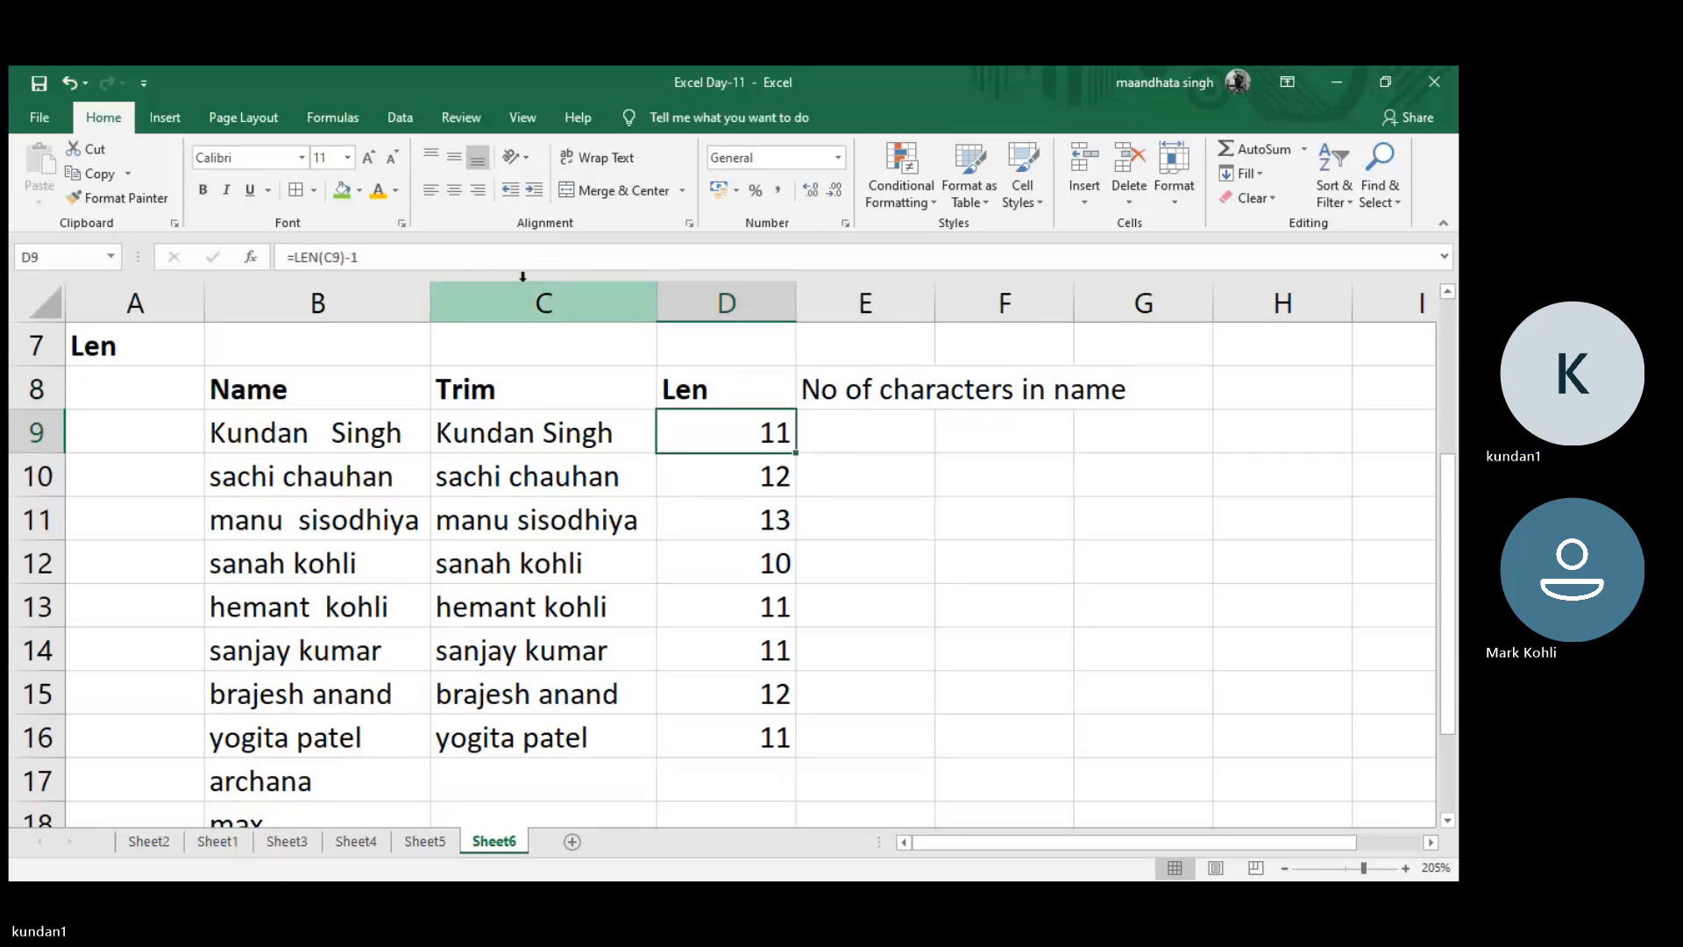
click(491, 261)
key(BackSpace)
key(Return)
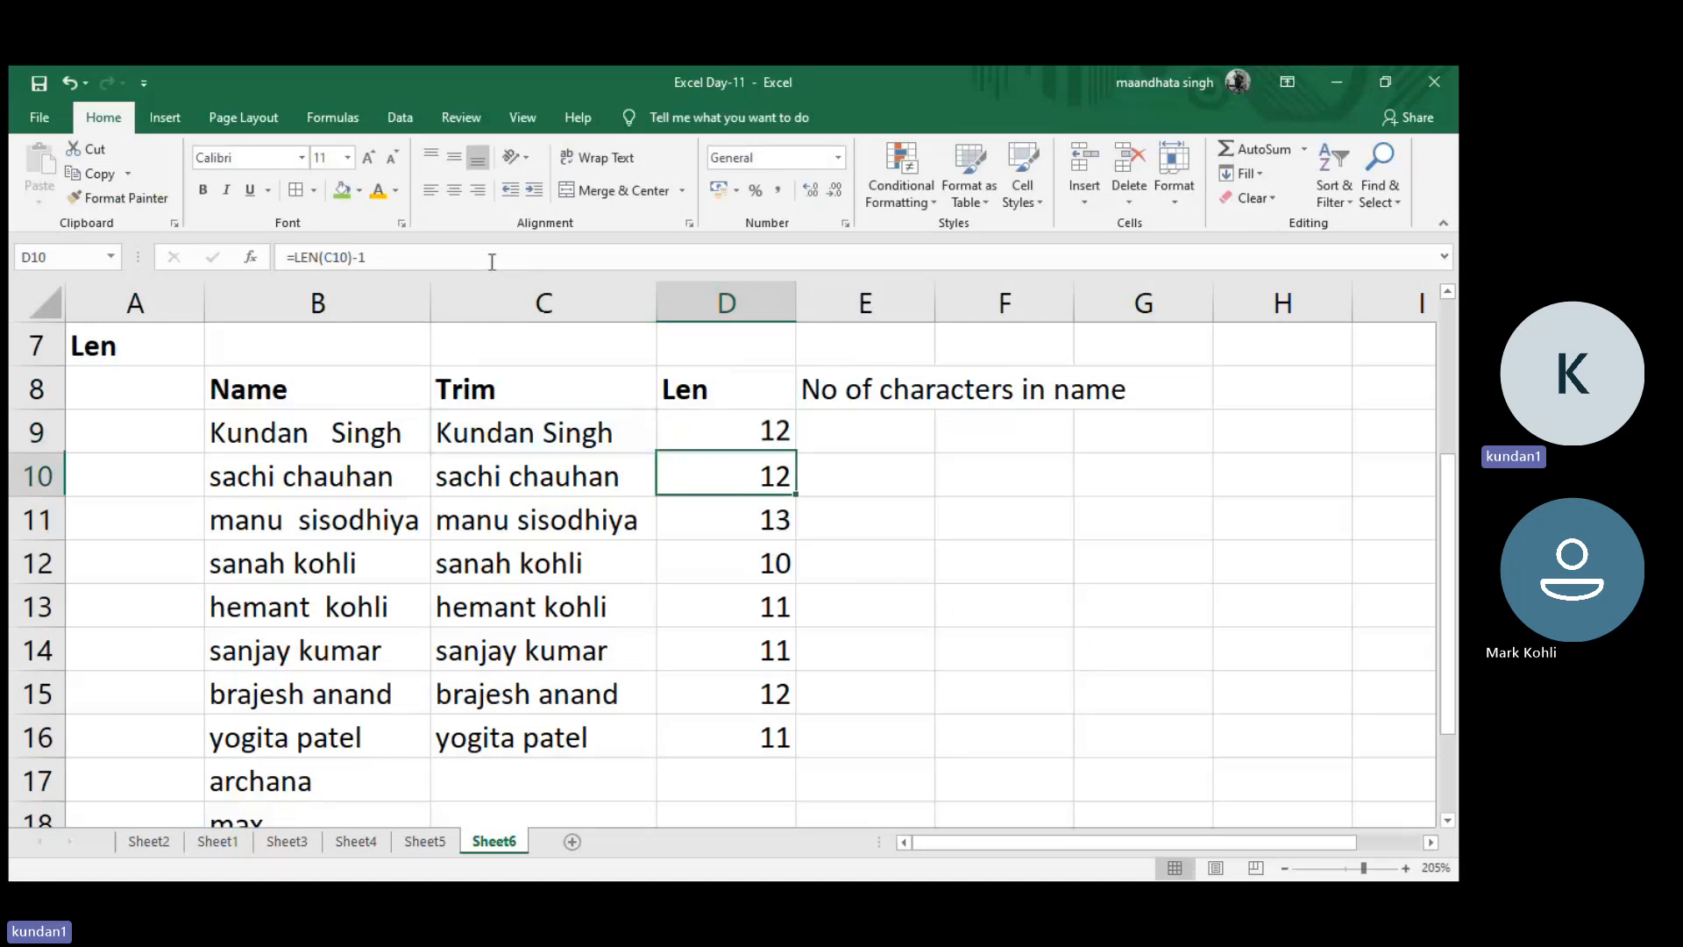
click(769, 436)
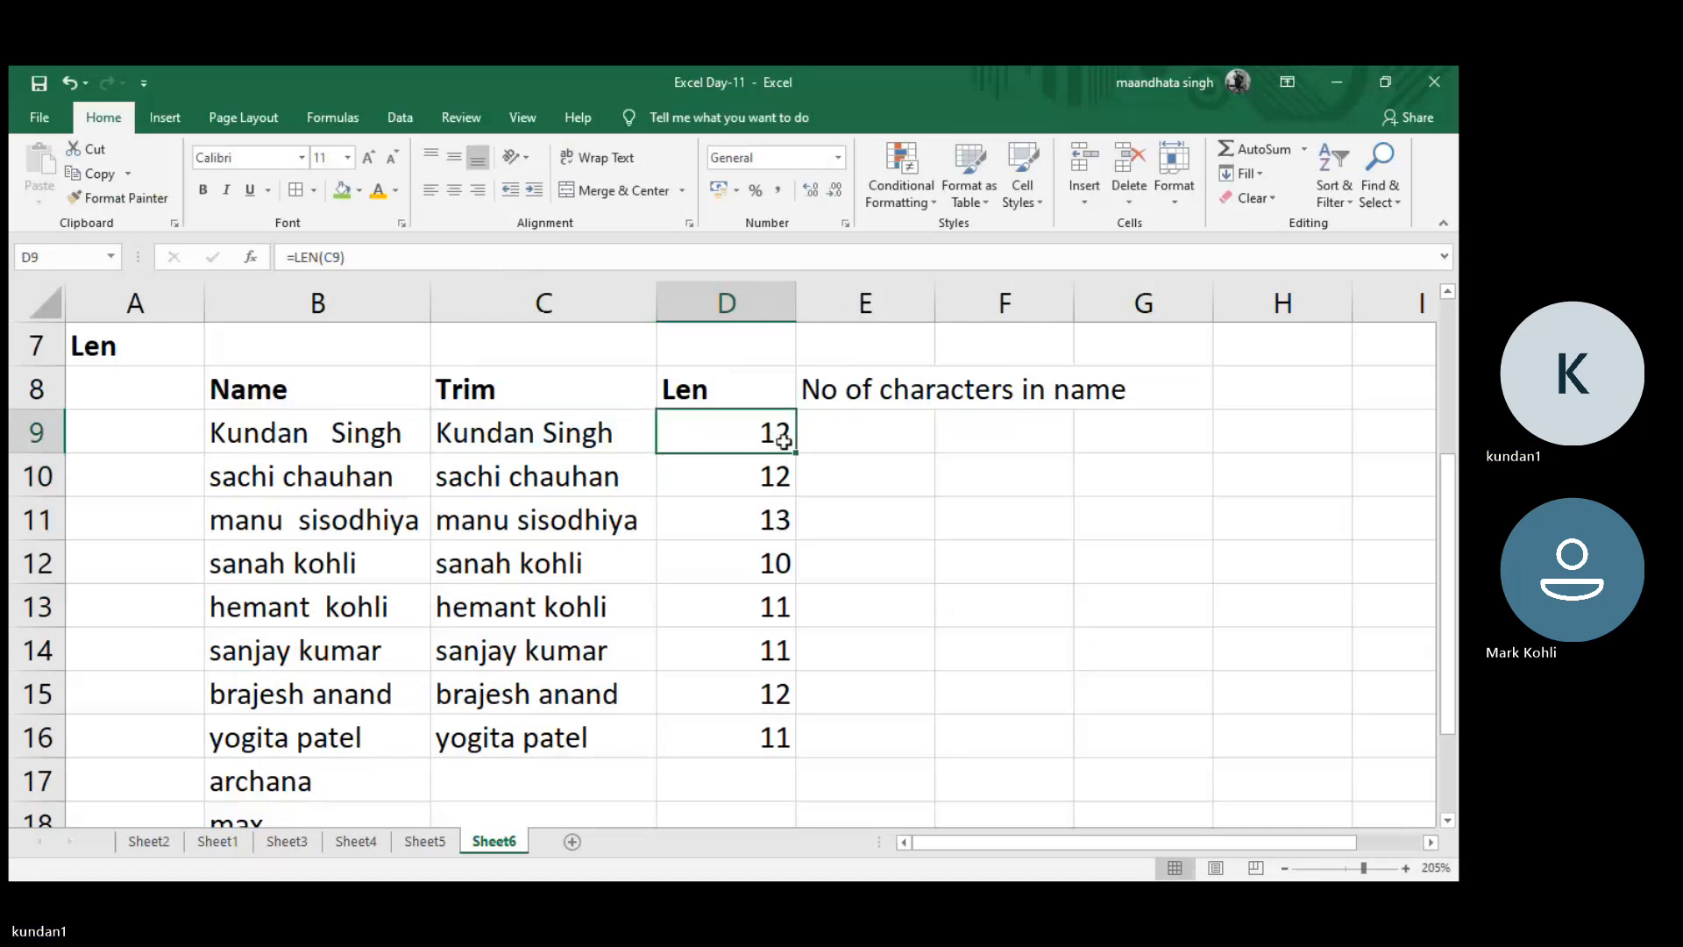
double_click(795, 453)
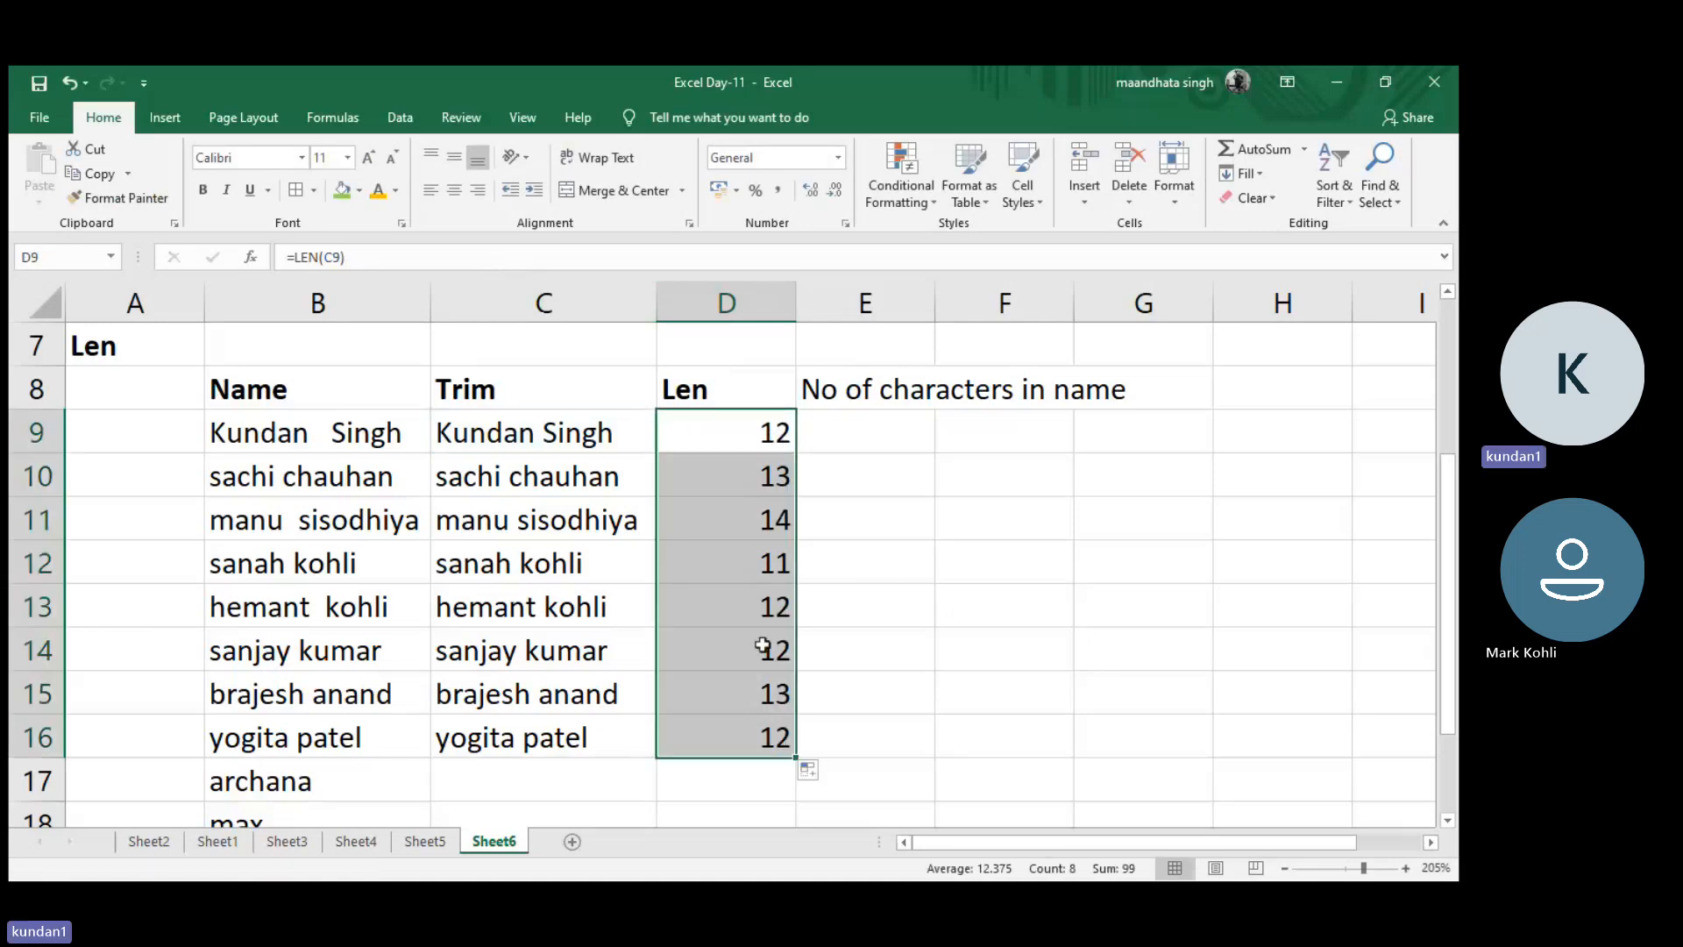
click(751, 733)
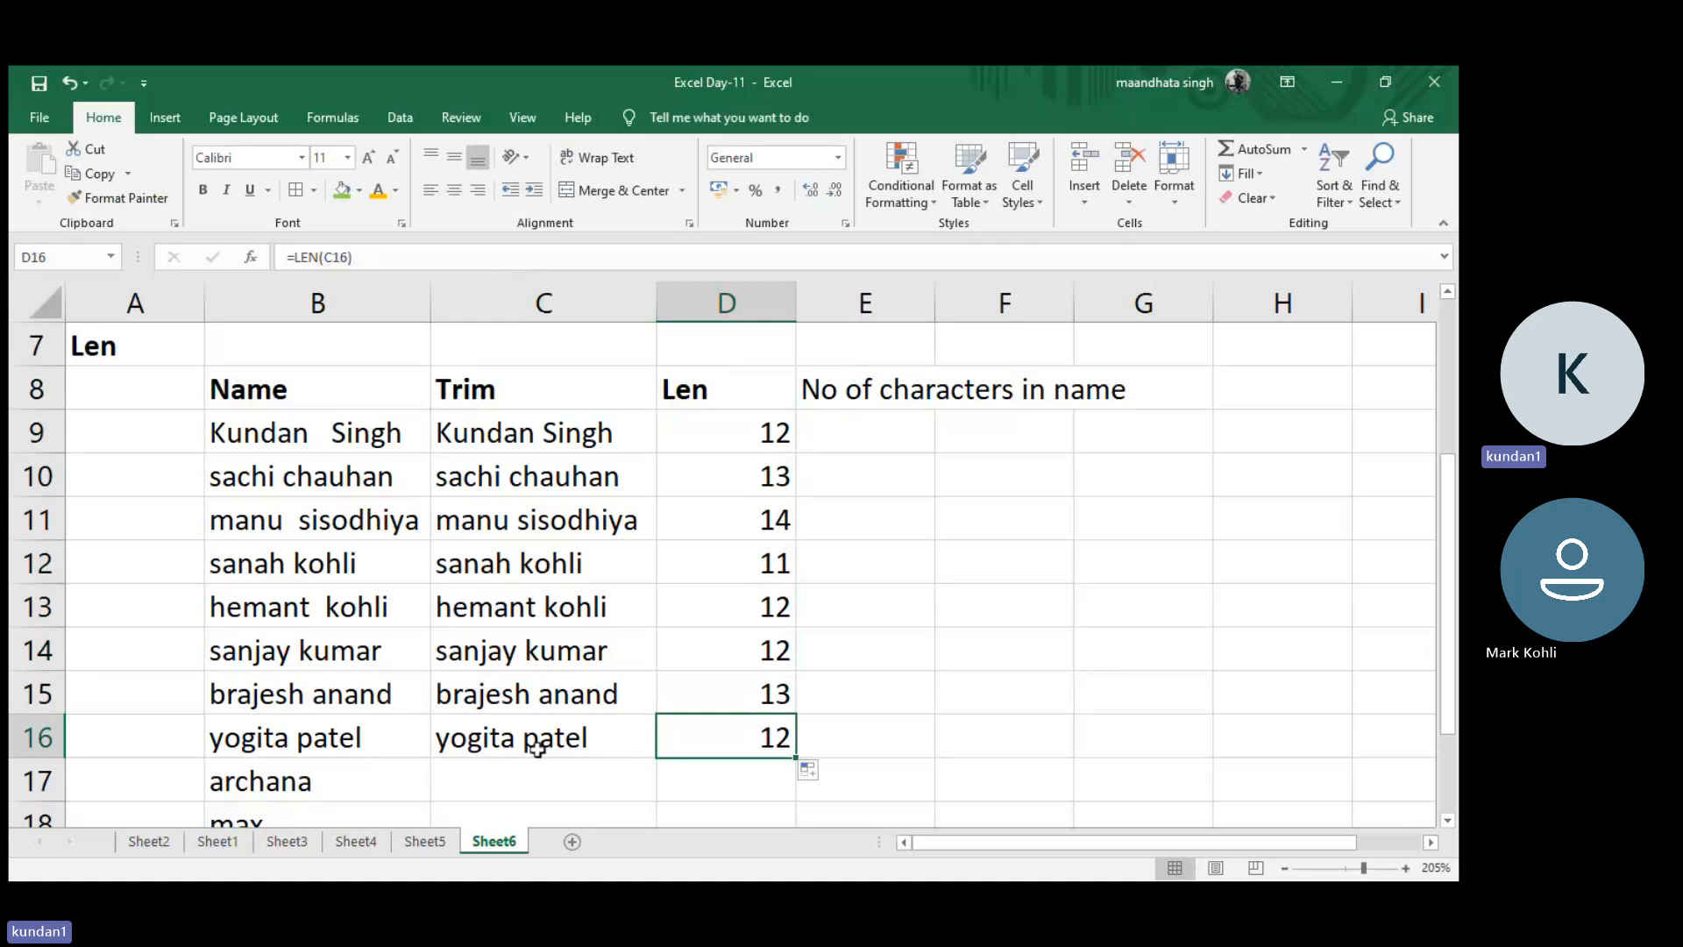
- Enter the formula =D9-1 in E9 to count the name's characters without the space
click(865, 426)
text(=)
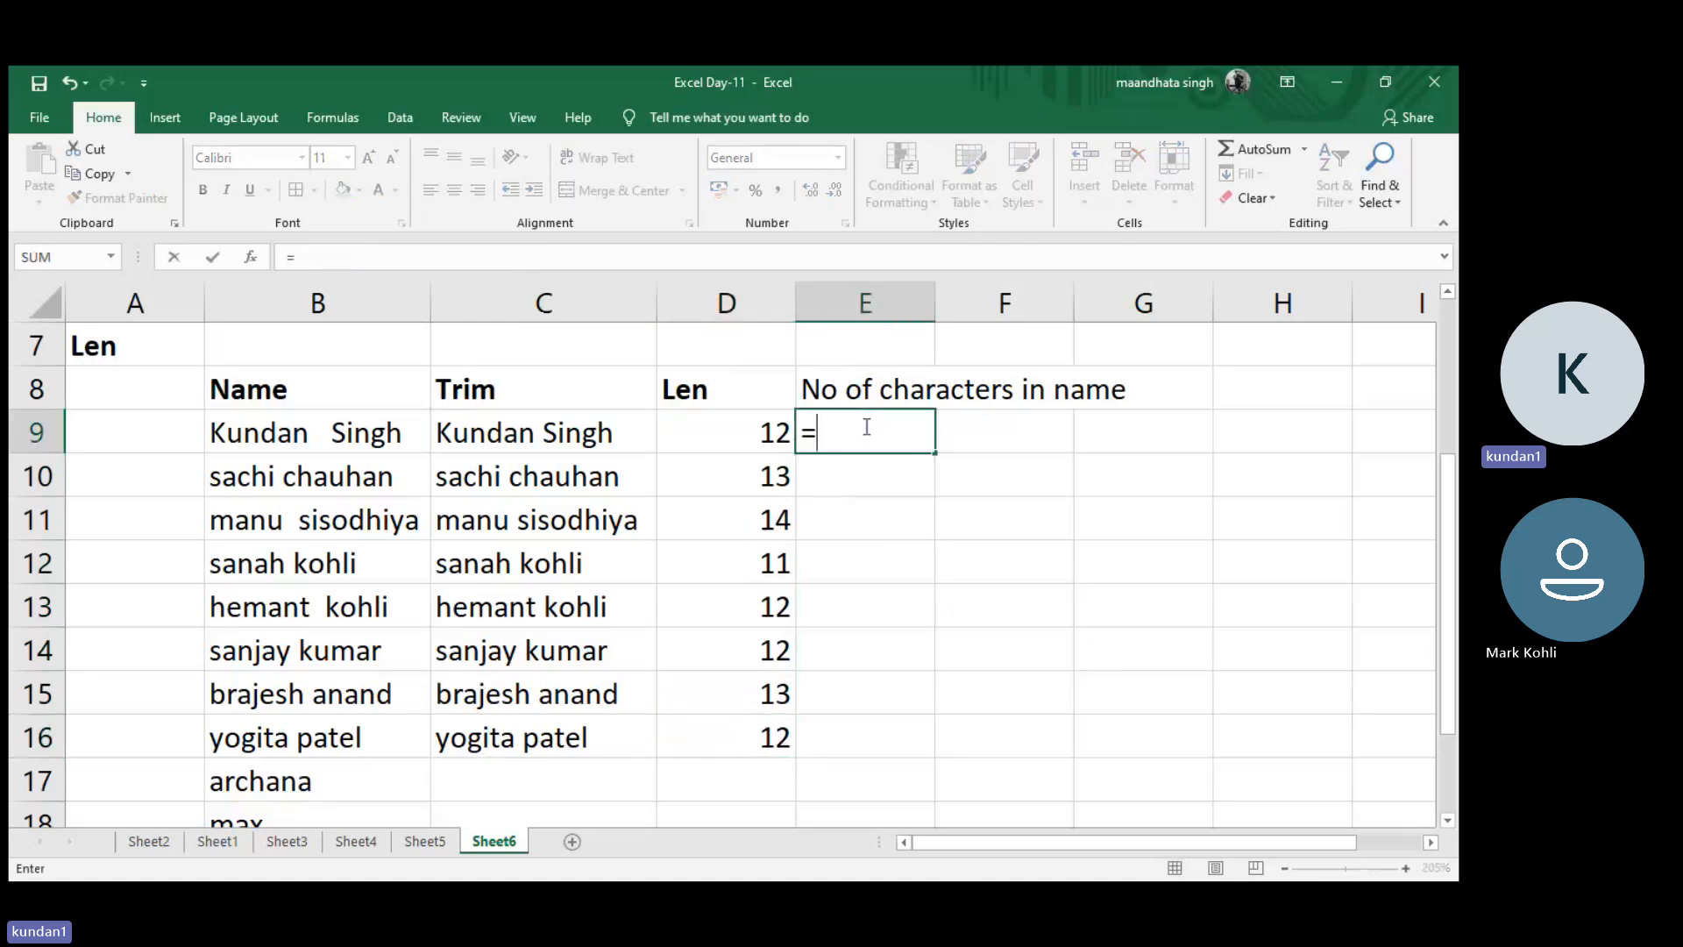
key(Left)
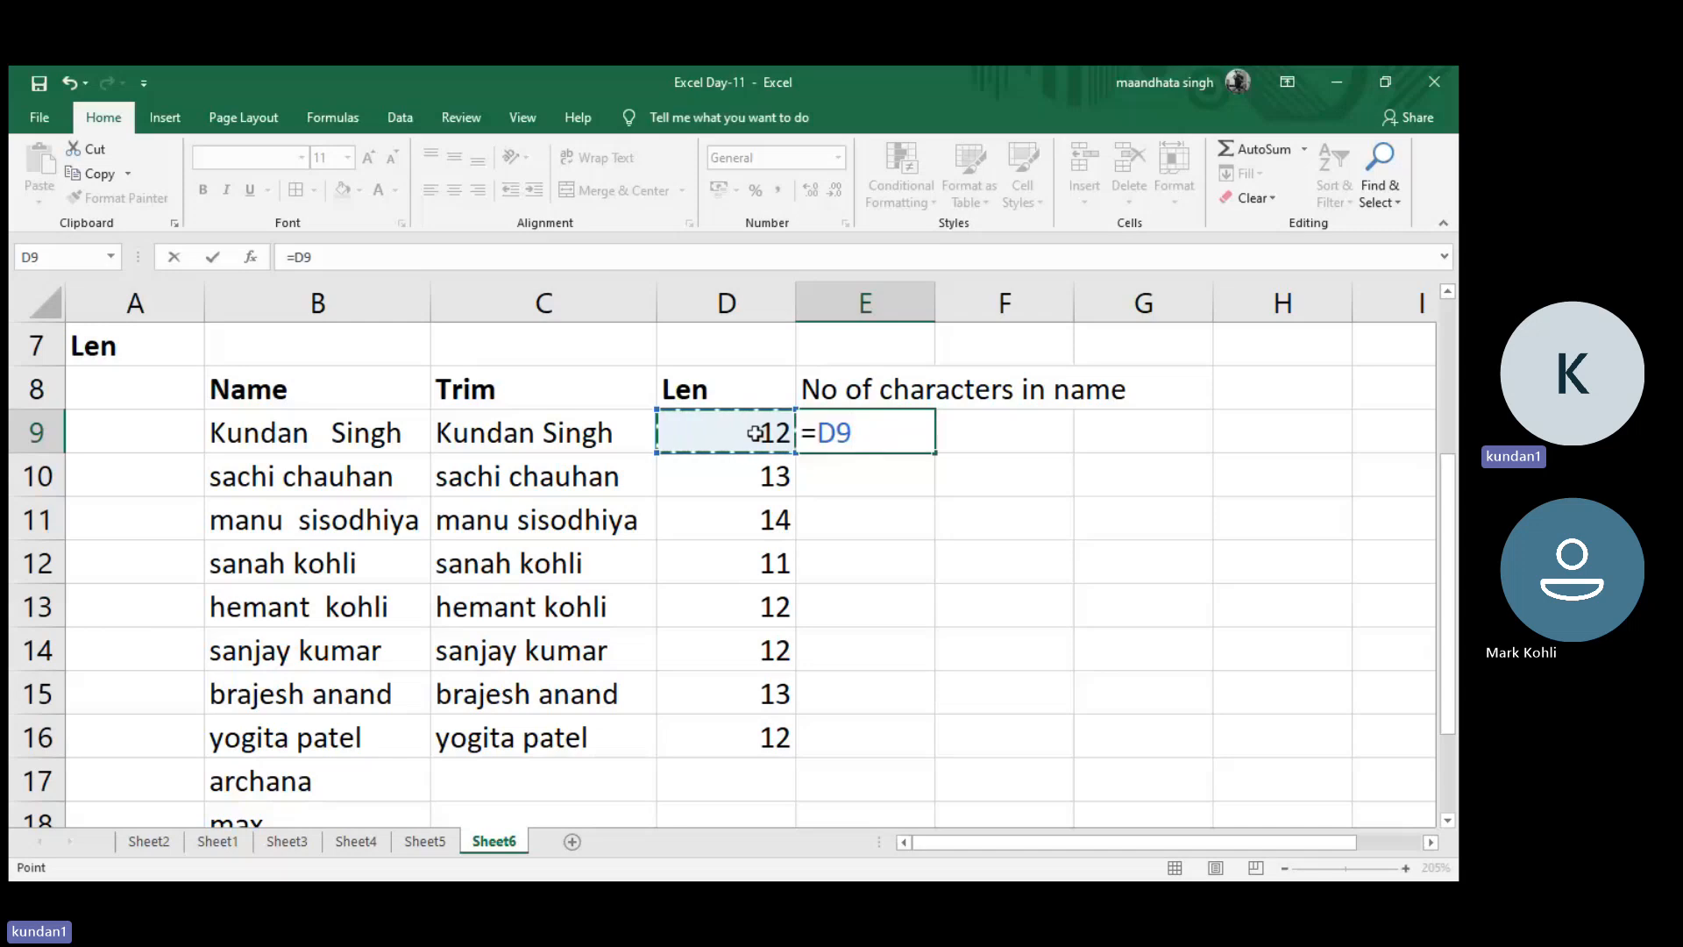
text(-1)
key(Return)
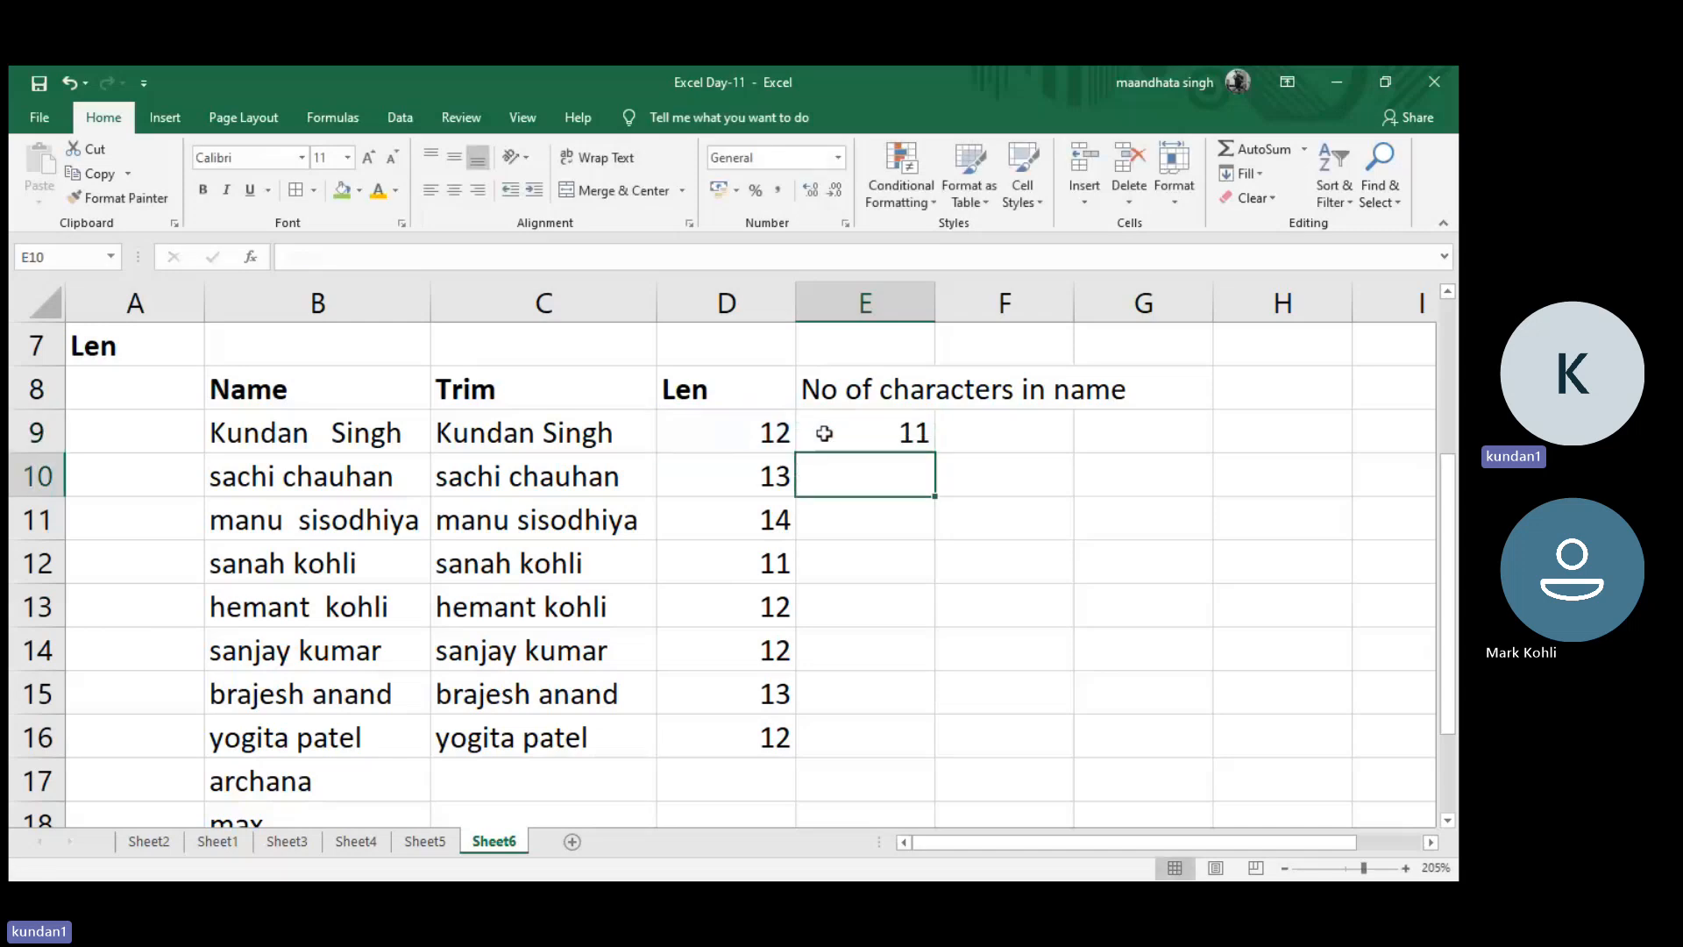
- Fill the formula from E9 down to E16 only, leaving the single-word name rows empty
click(876, 436)
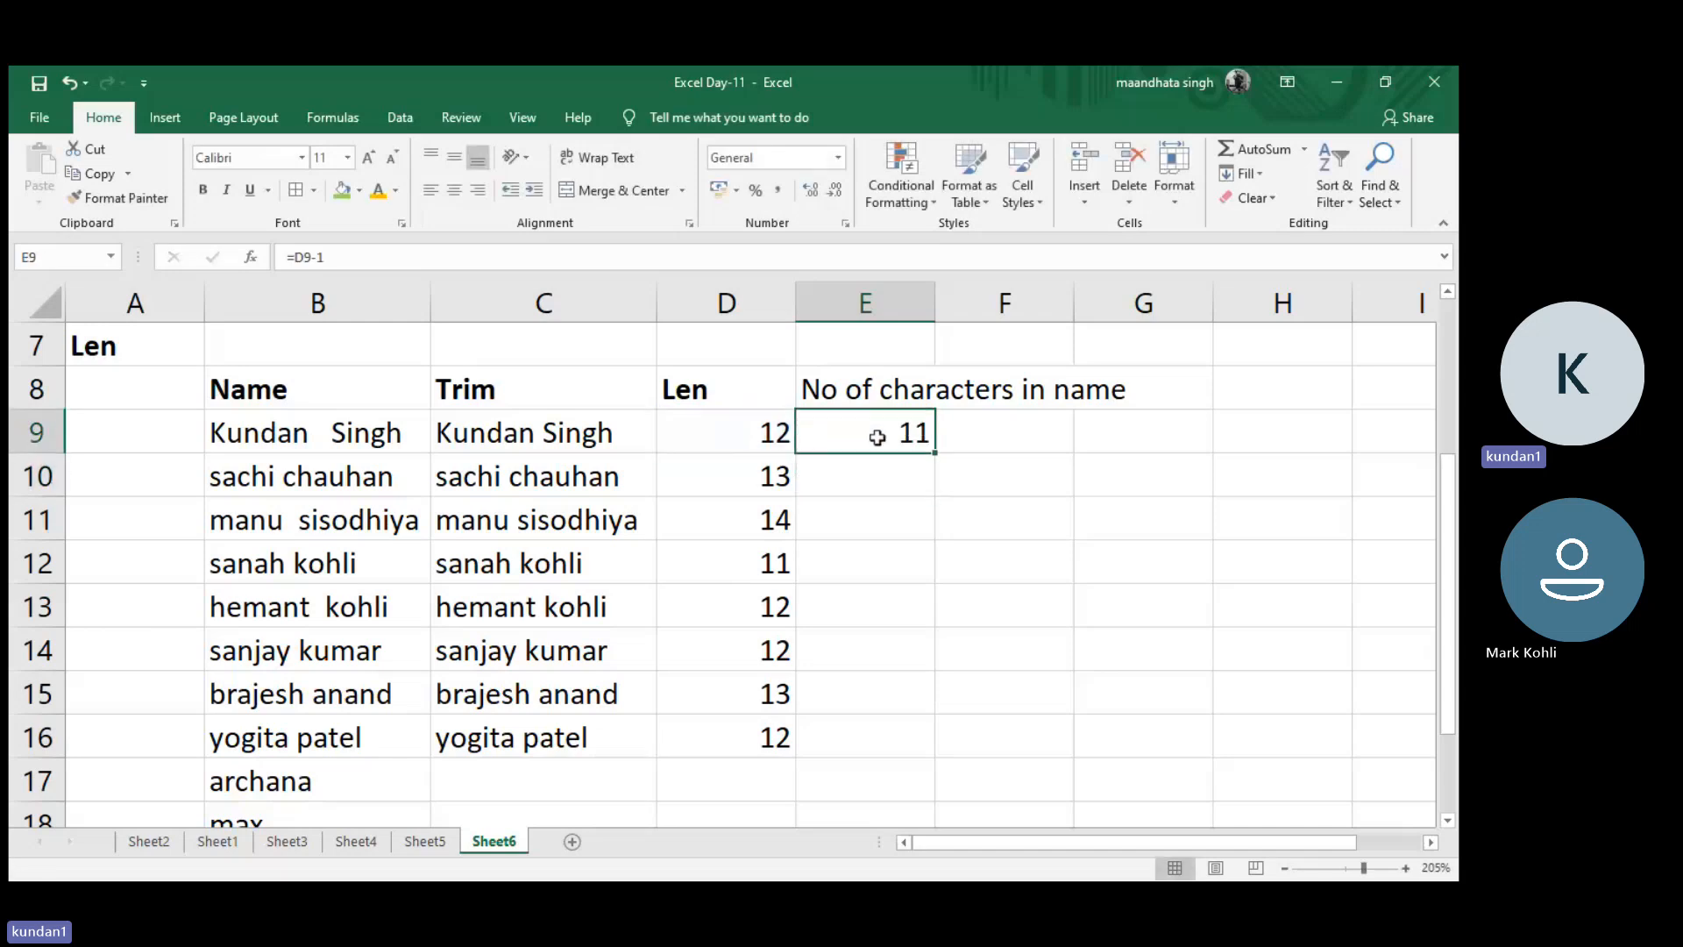
double_click(935, 455)
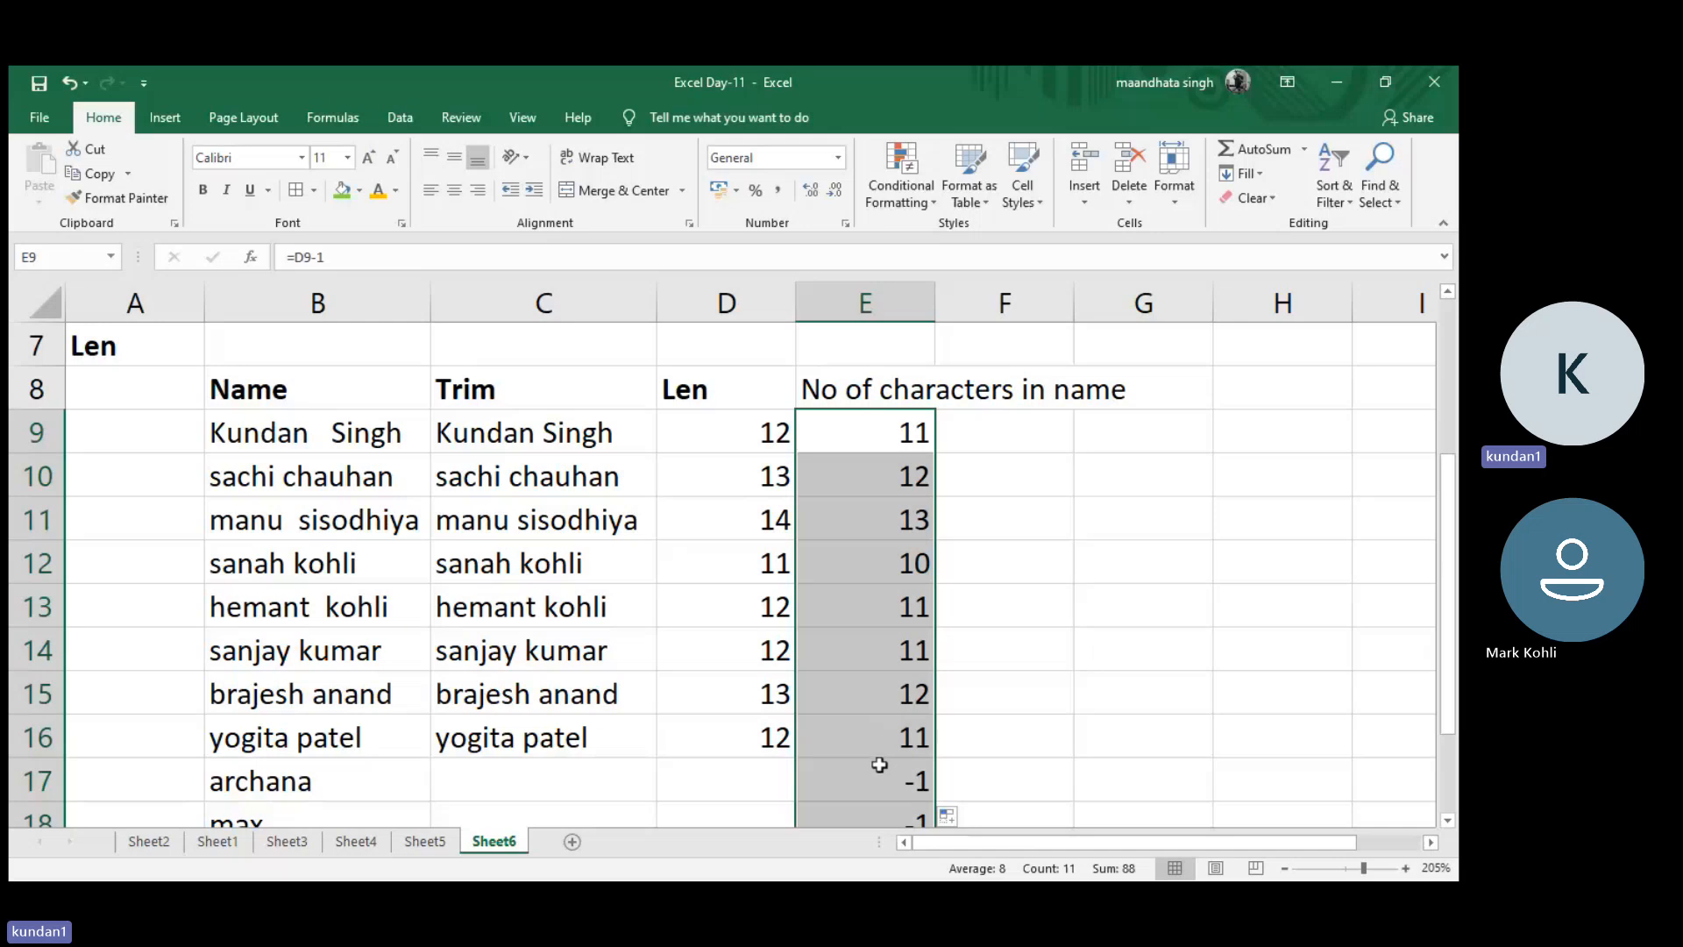
key(ctrl+z)
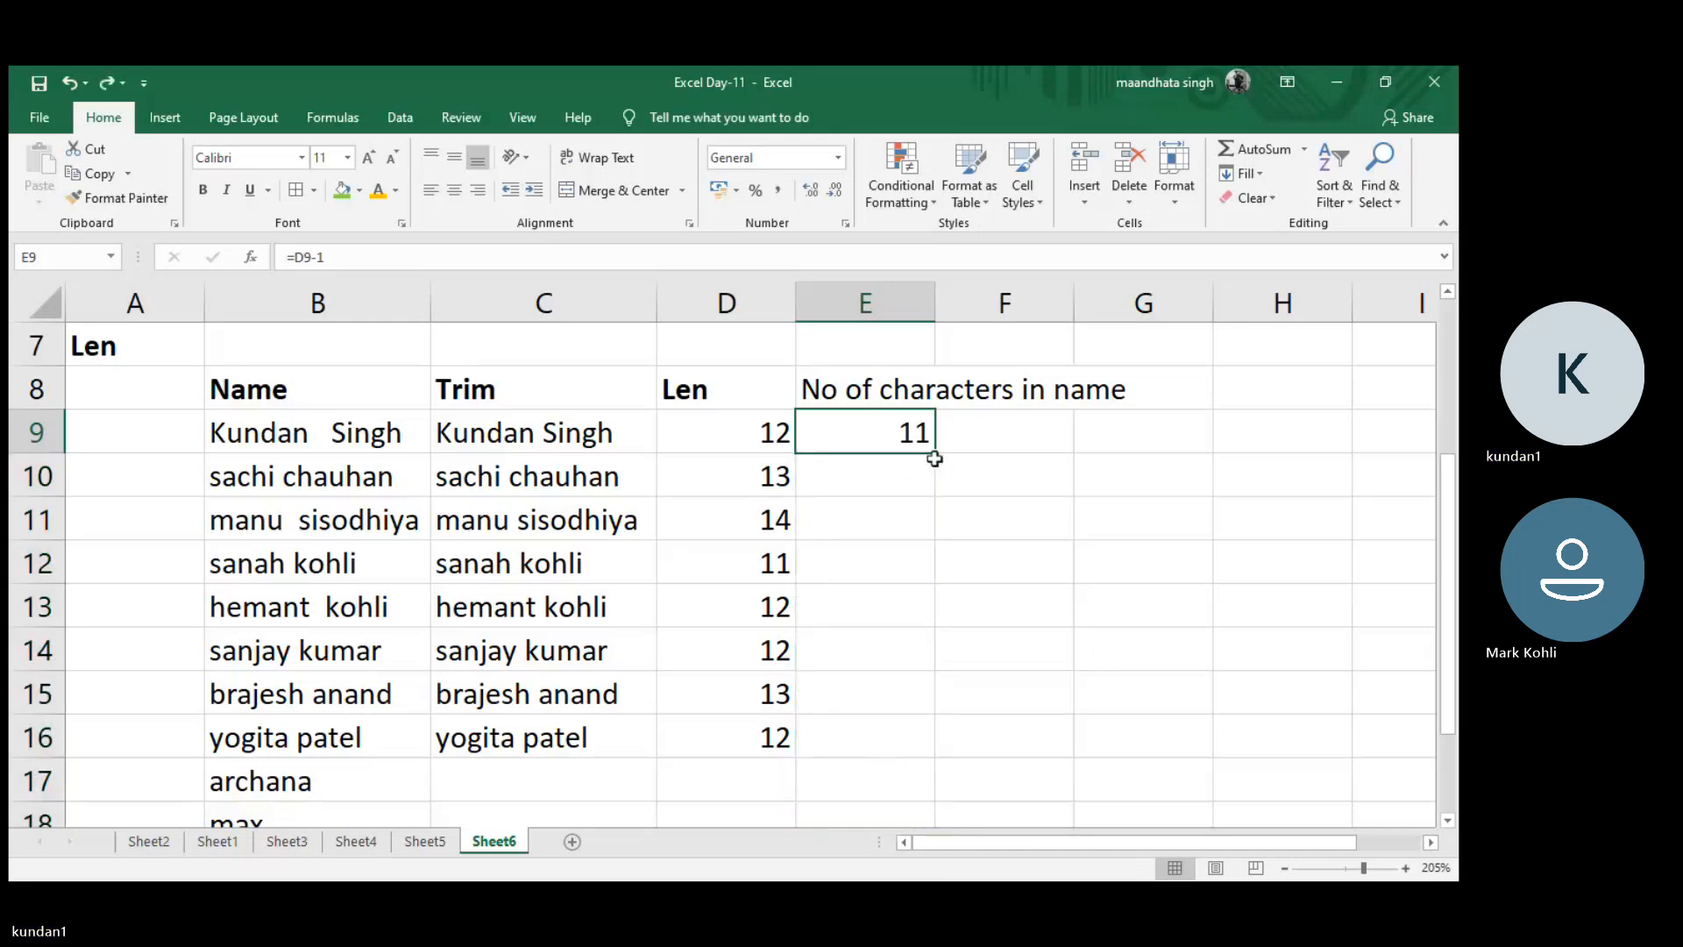
drag(938, 454, 936, 755)
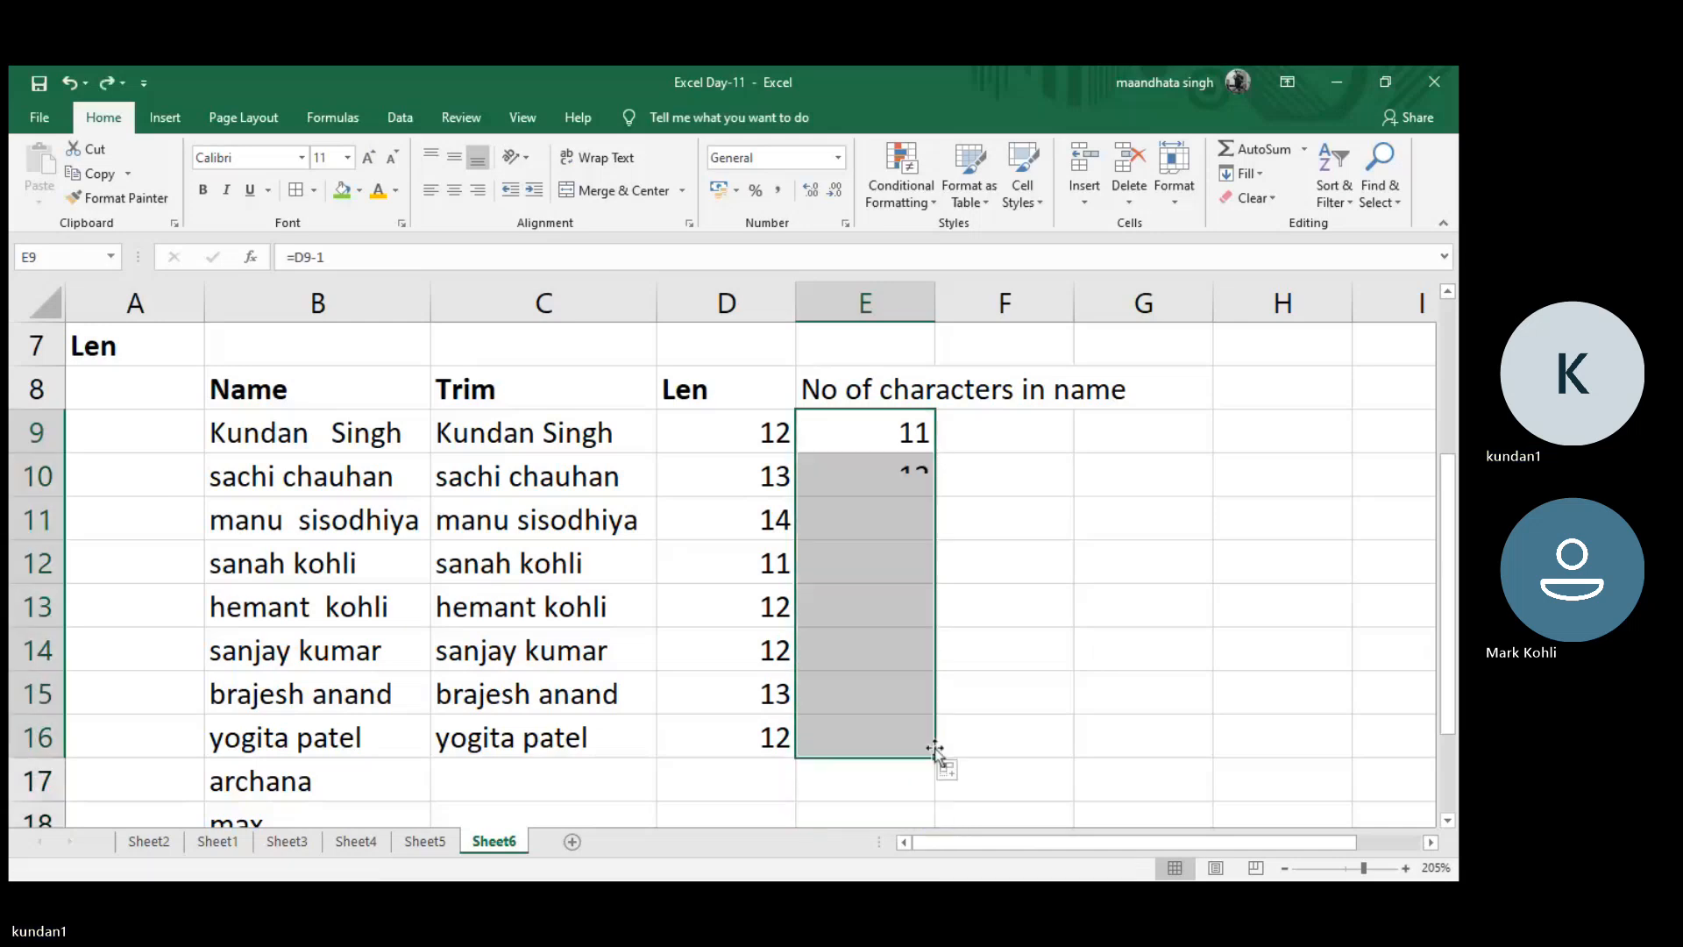
click(992, 534)
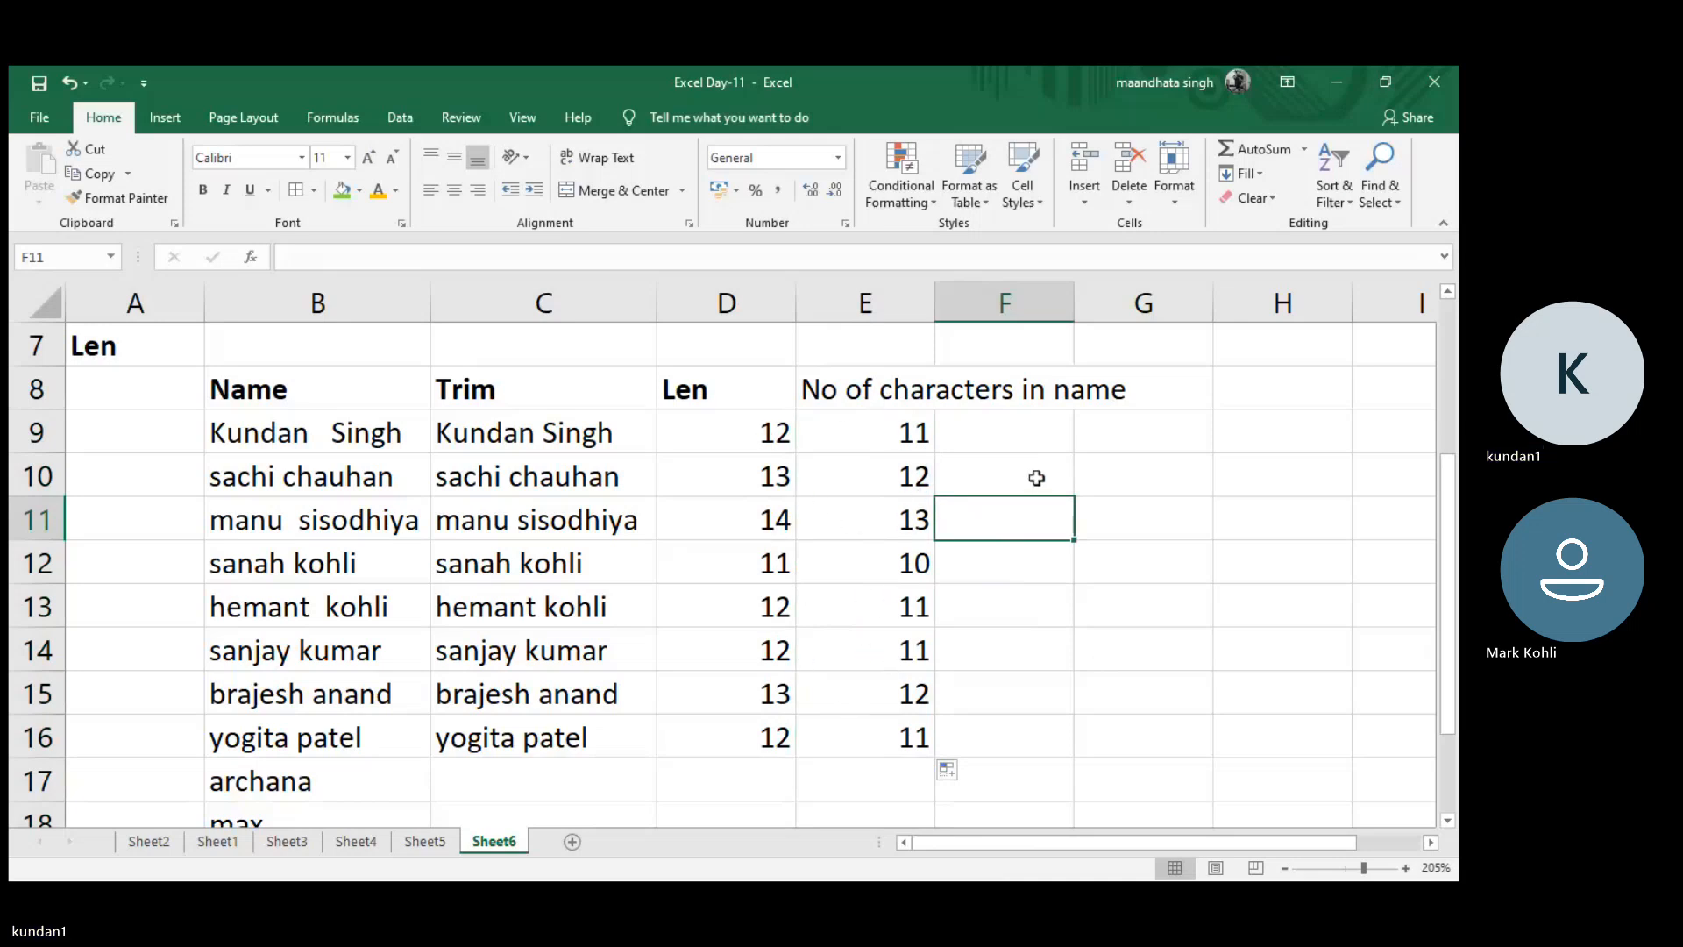
- Make the heading "No of characters in name" in E8 bold
click(929, 407)
key(ctrl+b)
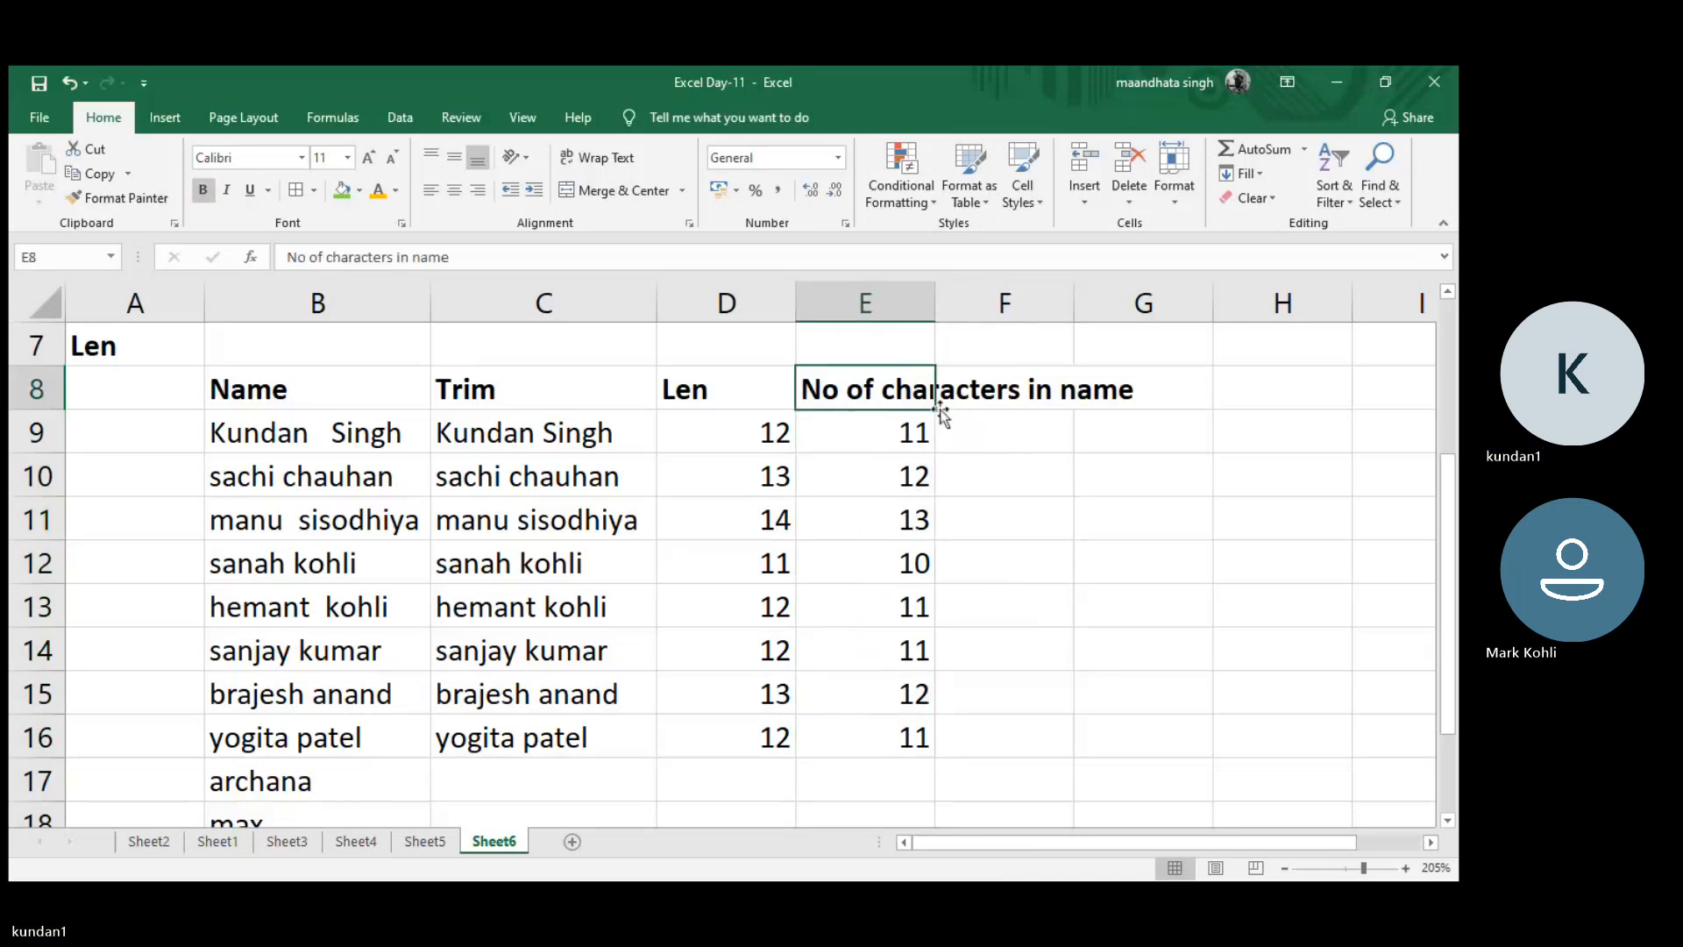
click(1016, 446)
scroll(1016, 445, up, 1)
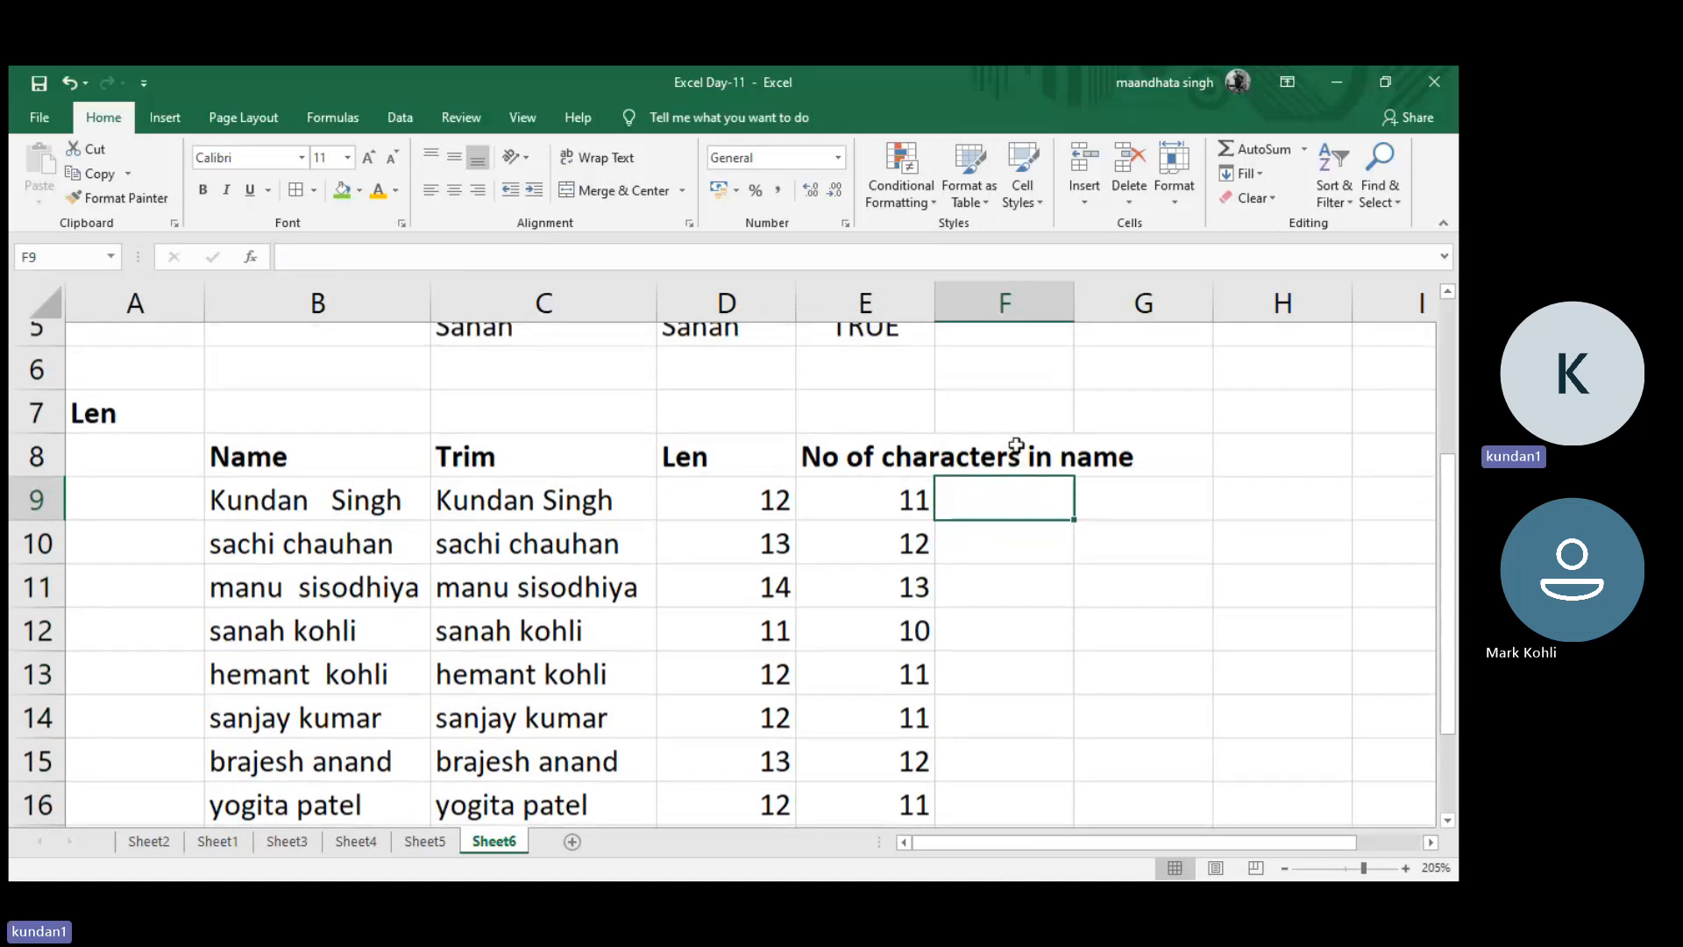
scroll(1016, 445, down, 1)
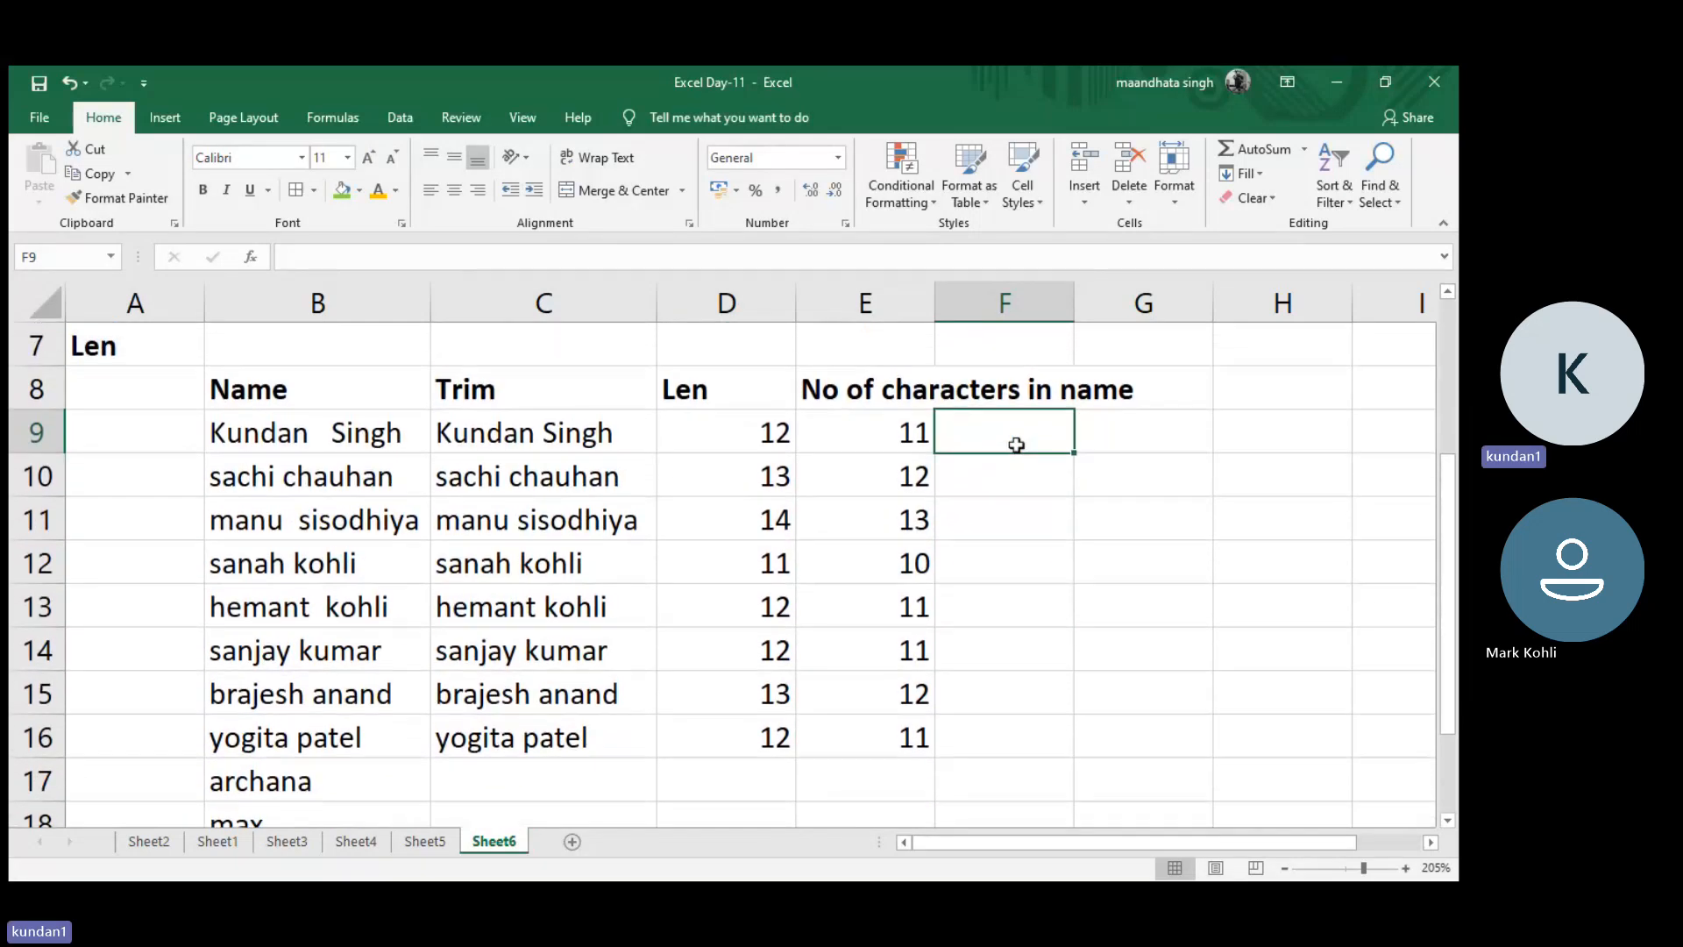
scroll(958, 525, up, 1)
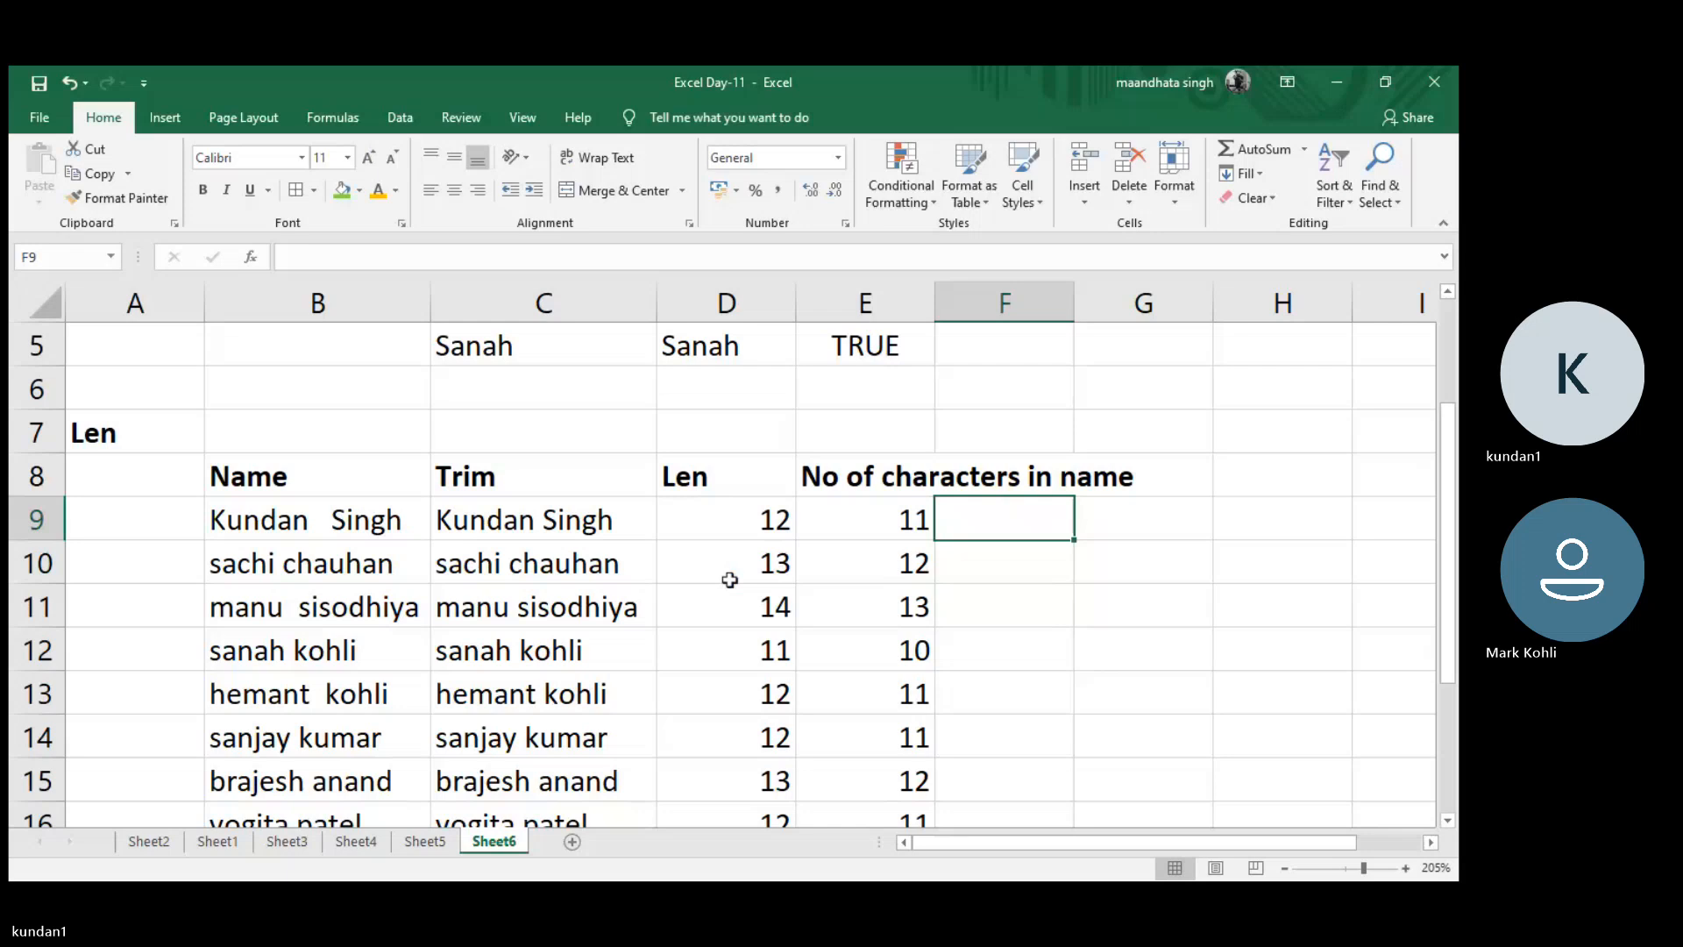
- Switch to Sheet2 and add "Exact" in A5 at the end of the function list
click(169, 847)
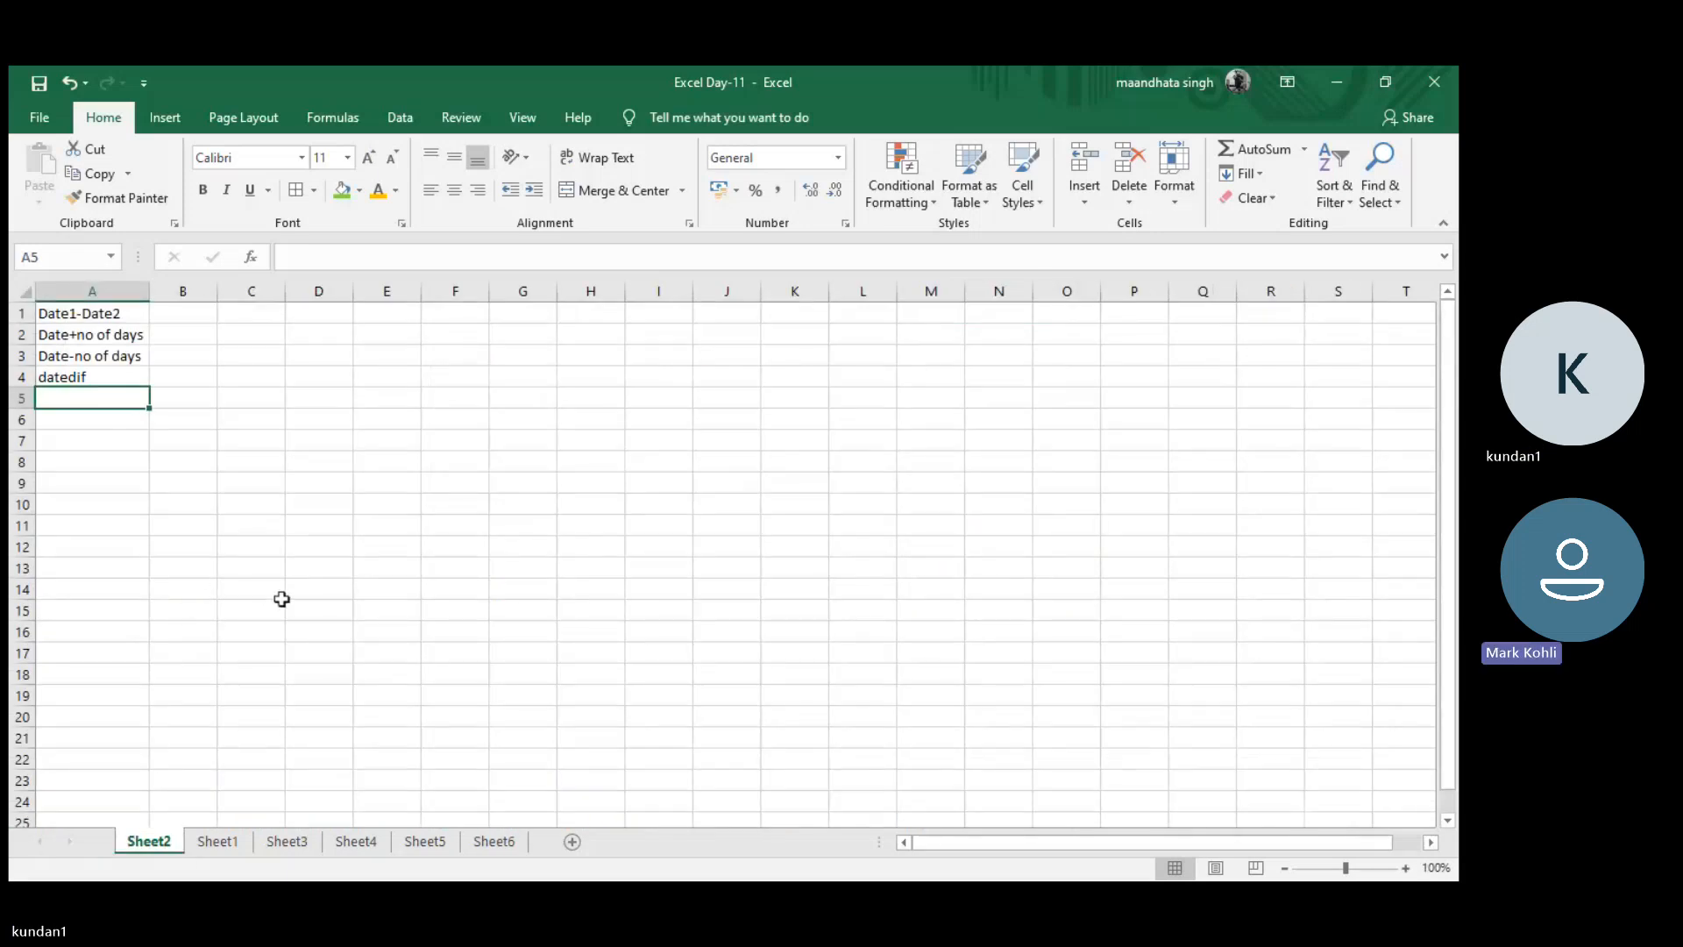
text(Excel)
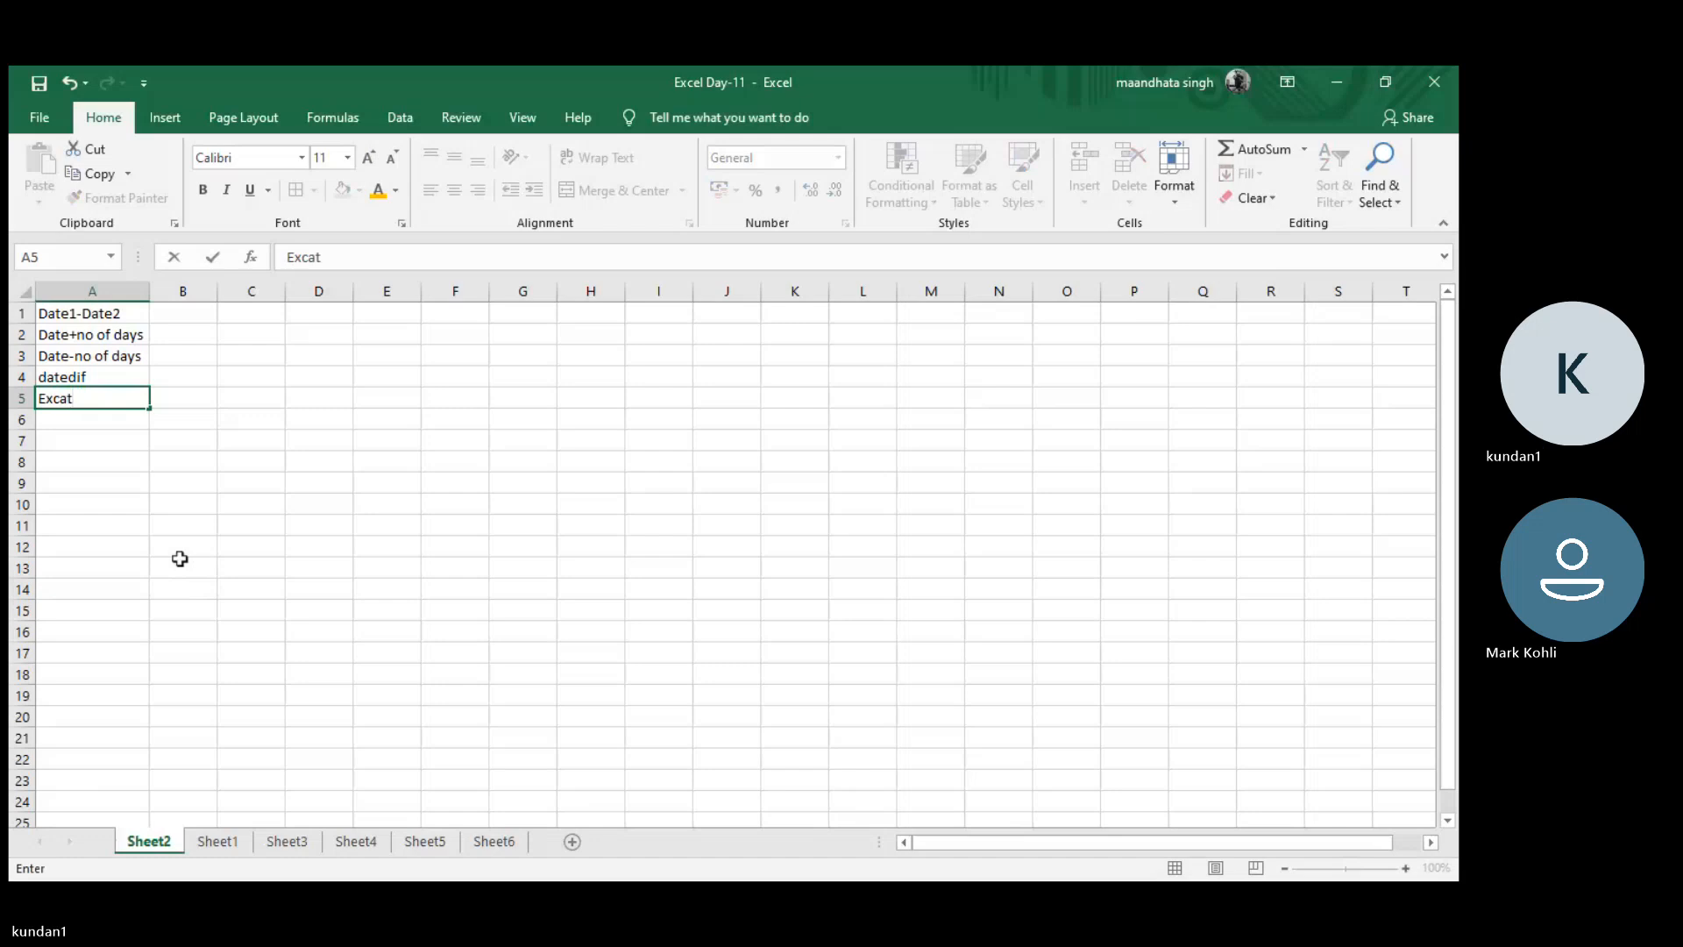
key(BackSpace)
key(BackSpace)
key(BackSpace)
text(act)
key(Return)
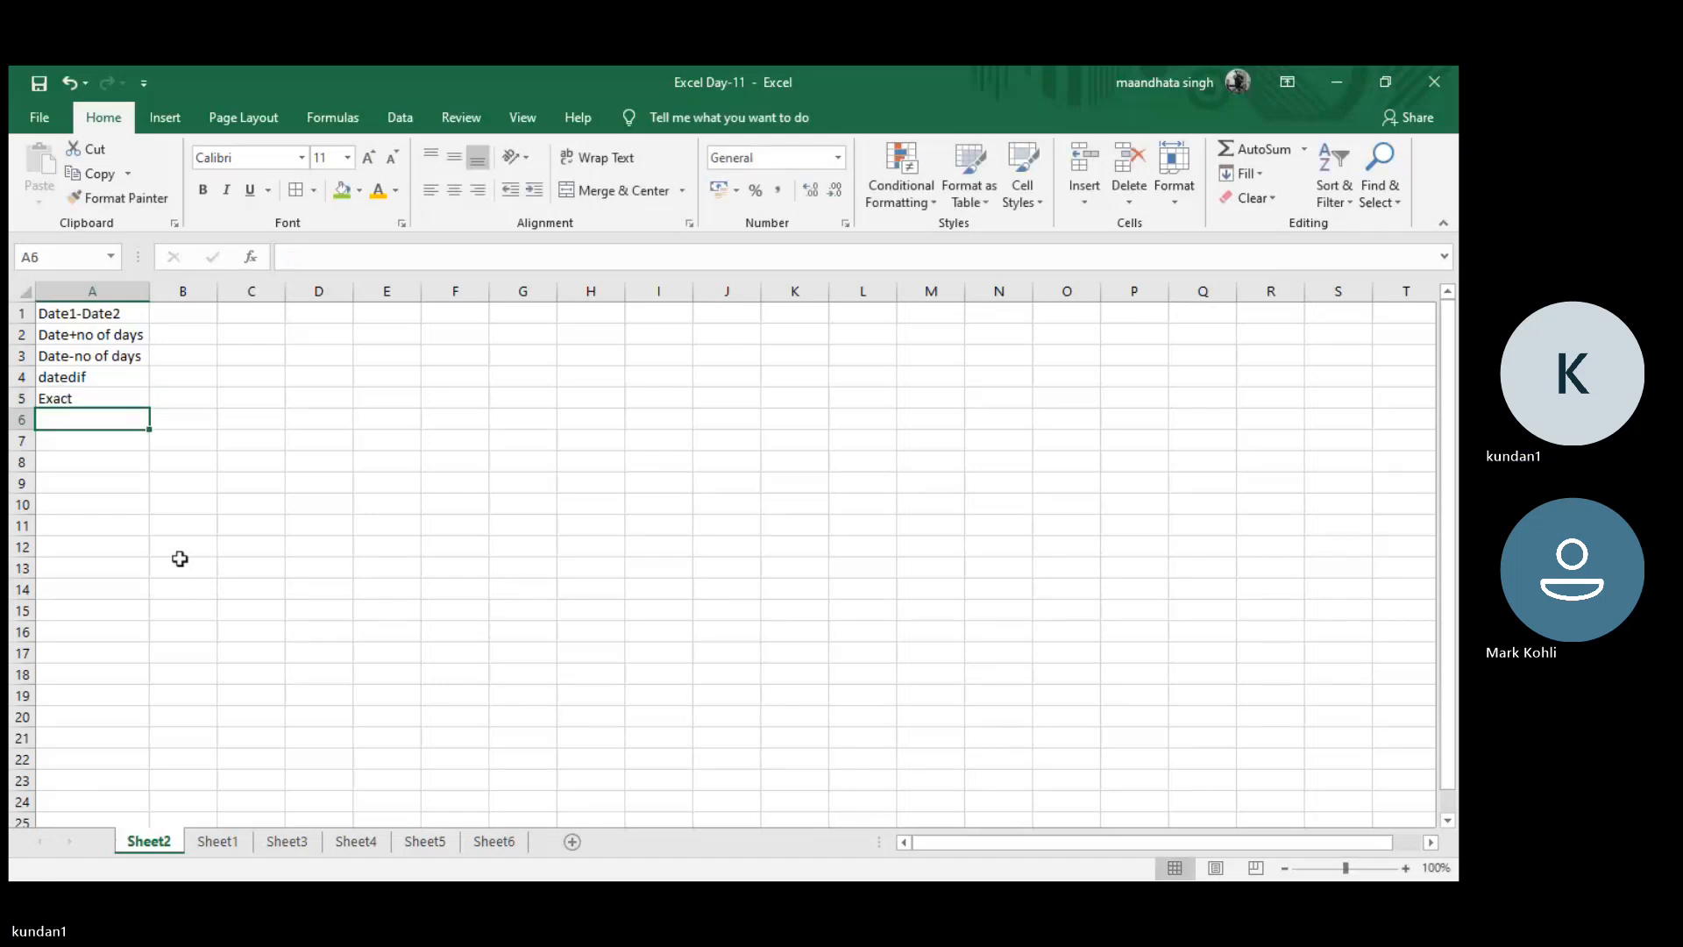
- Add "Len" in A6 below the "Exact" entry of the function list
text(e)
key(BackSpace)
key(BackSpace)
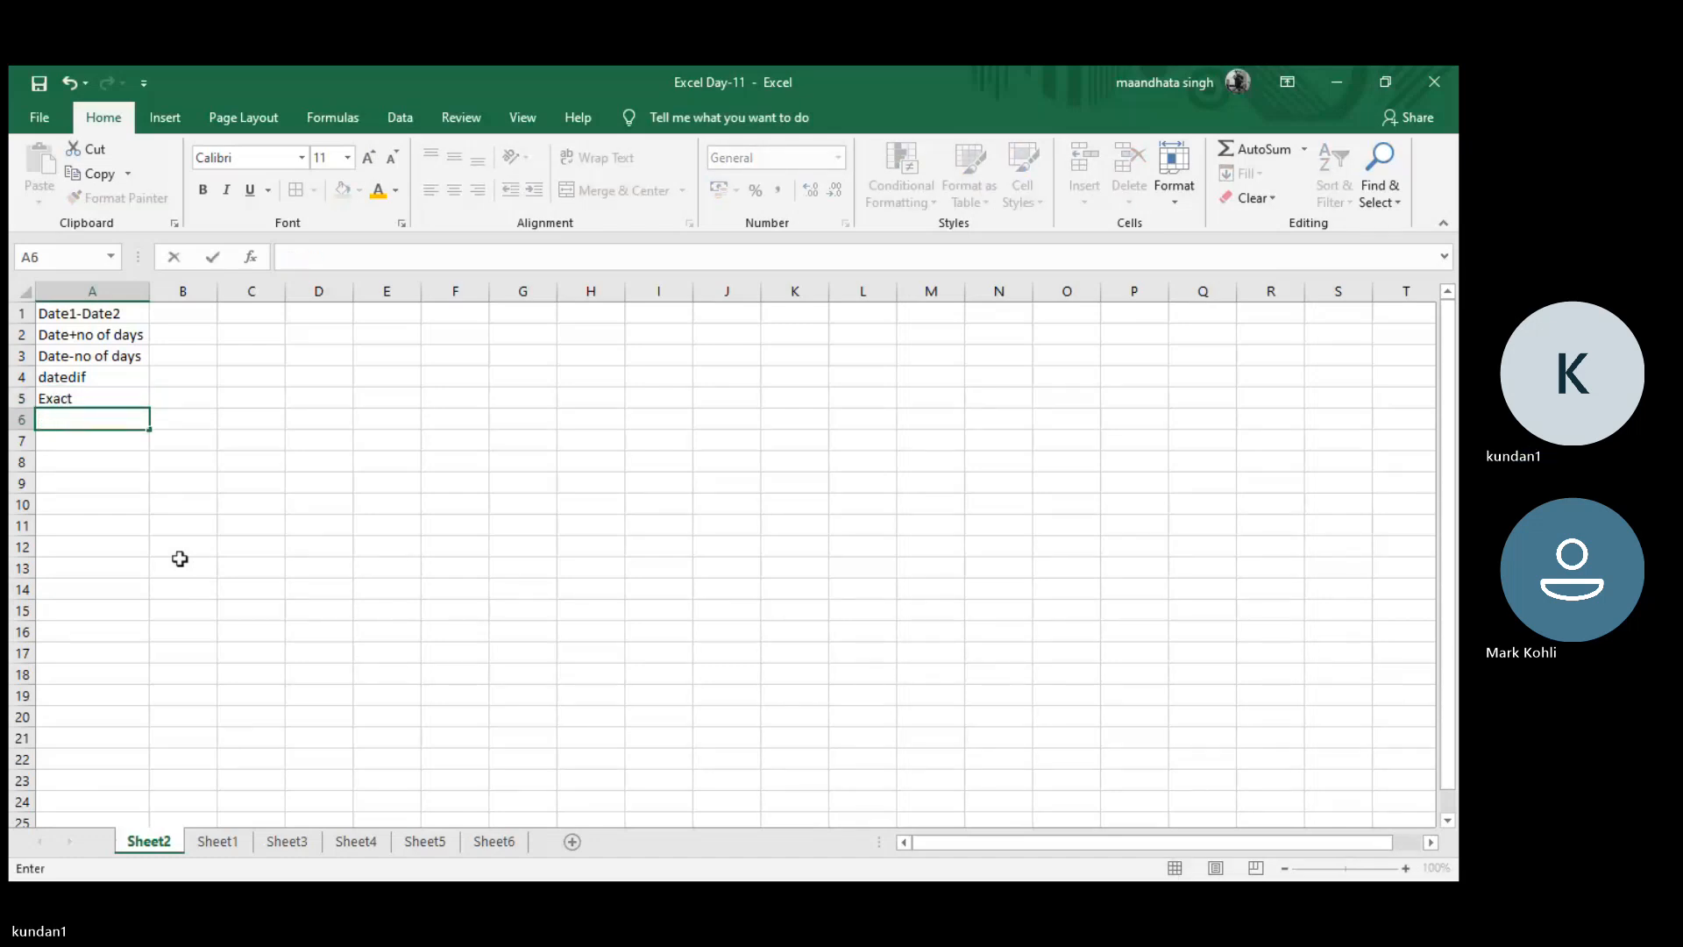
text(Len)
key(Return)
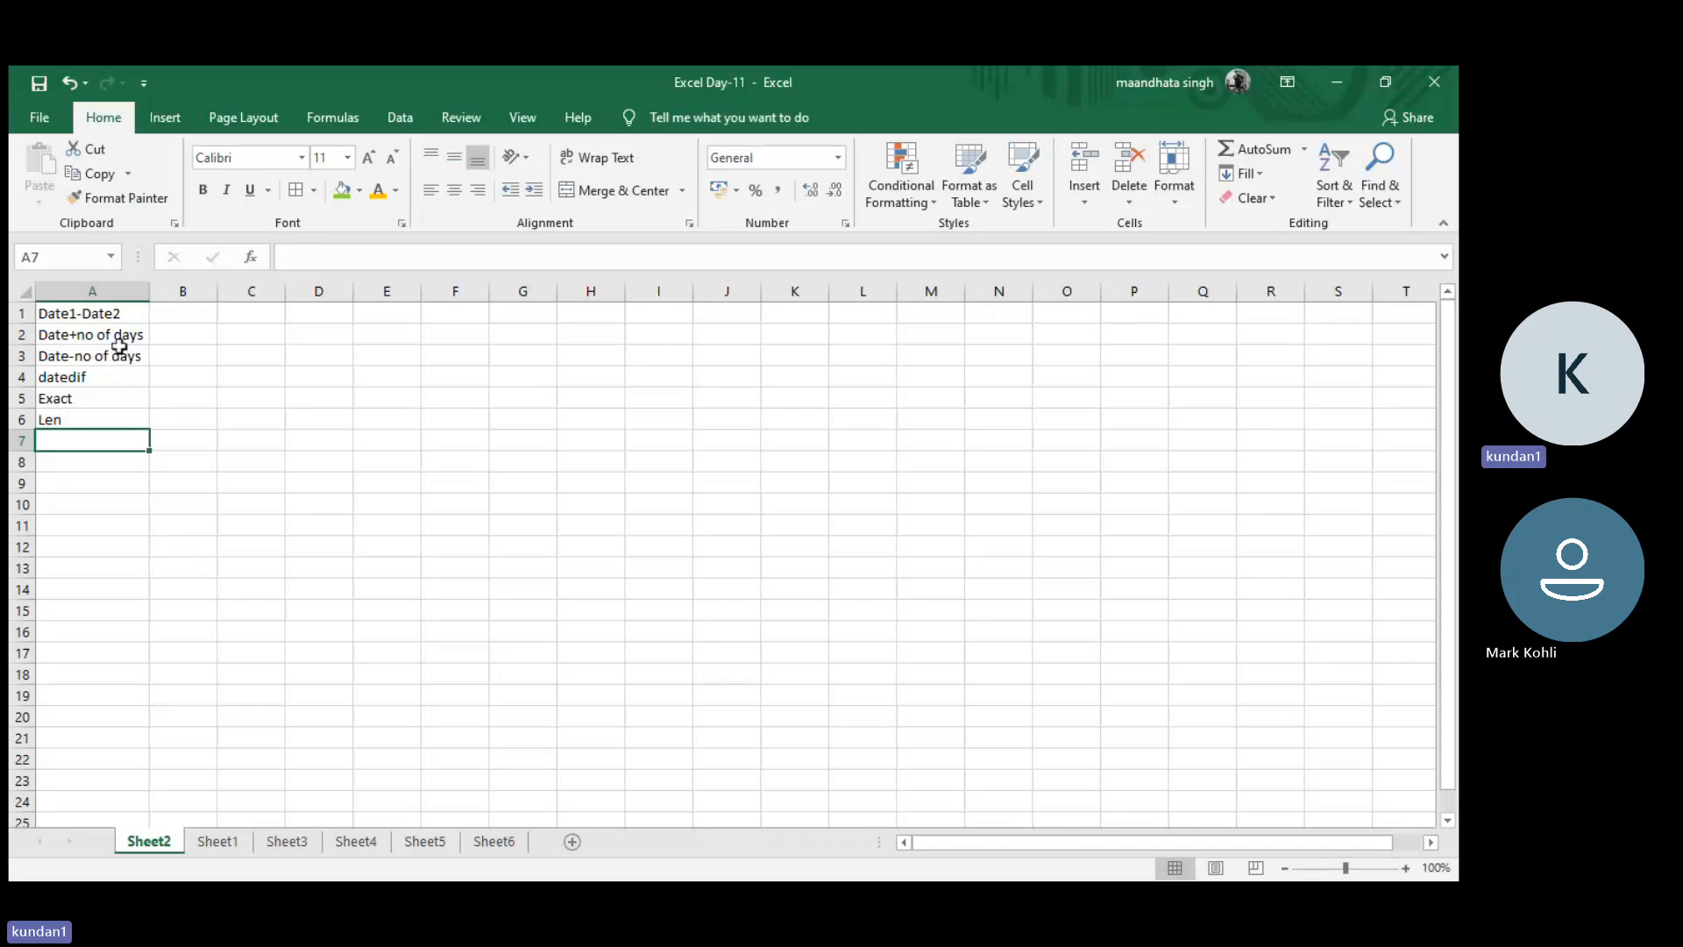
- Apply yellow borders around every cell of the function list in A1:A6
drag(109, 315, 108, 418)
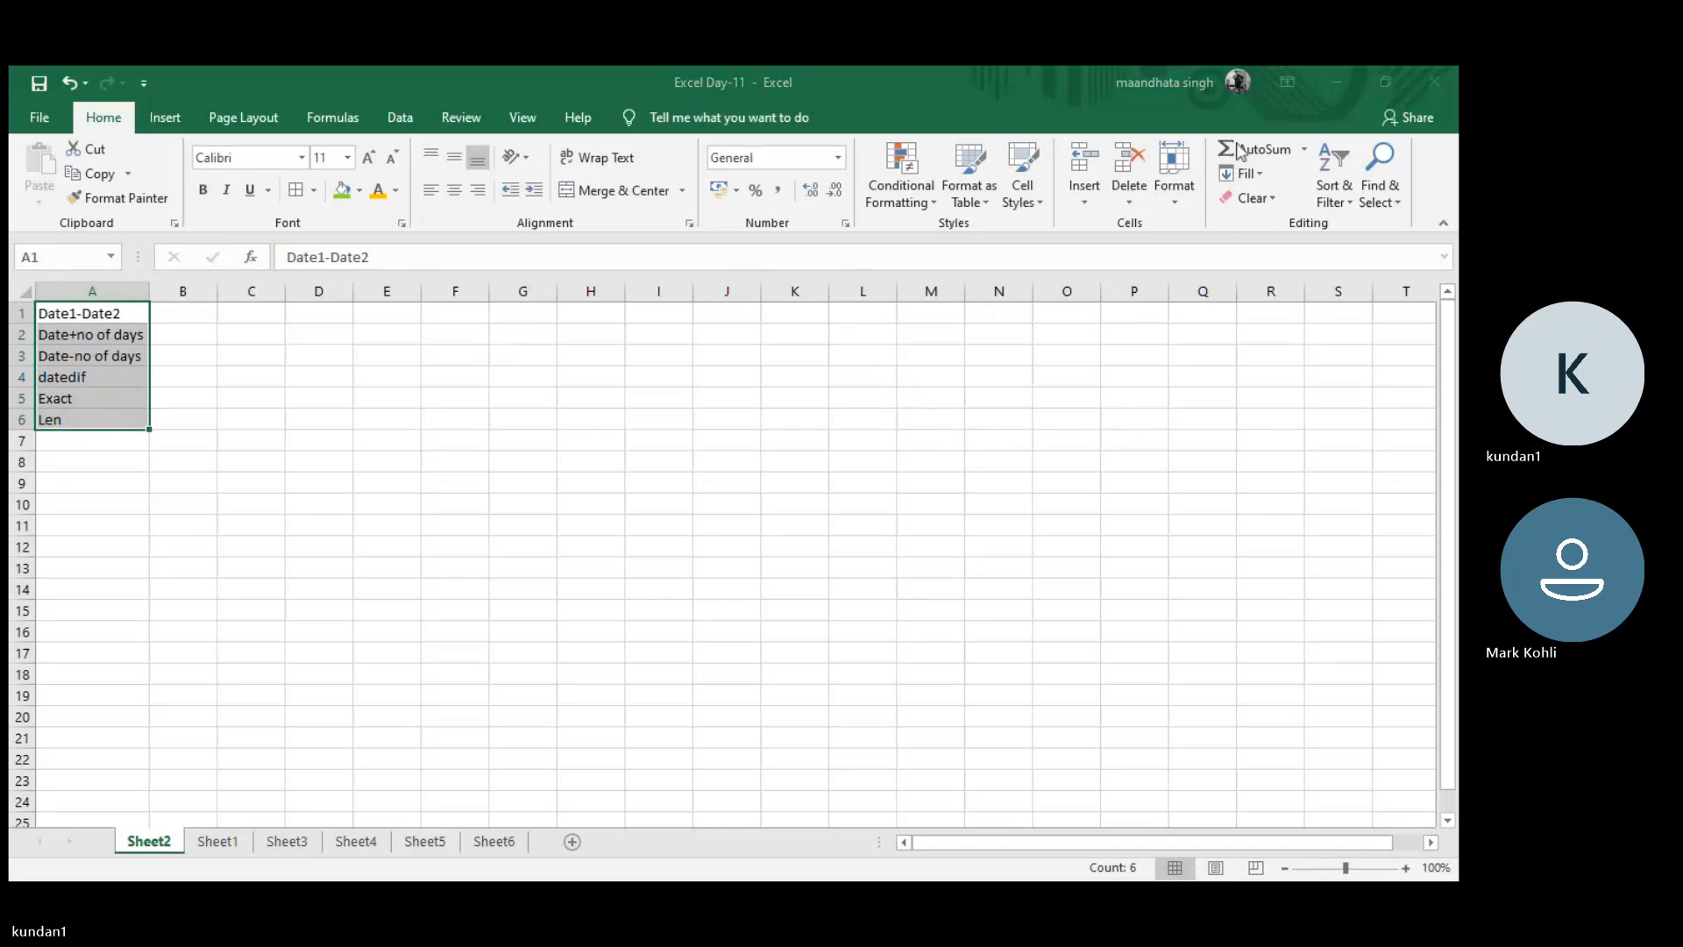
click(319, 192)
click(358, 376)
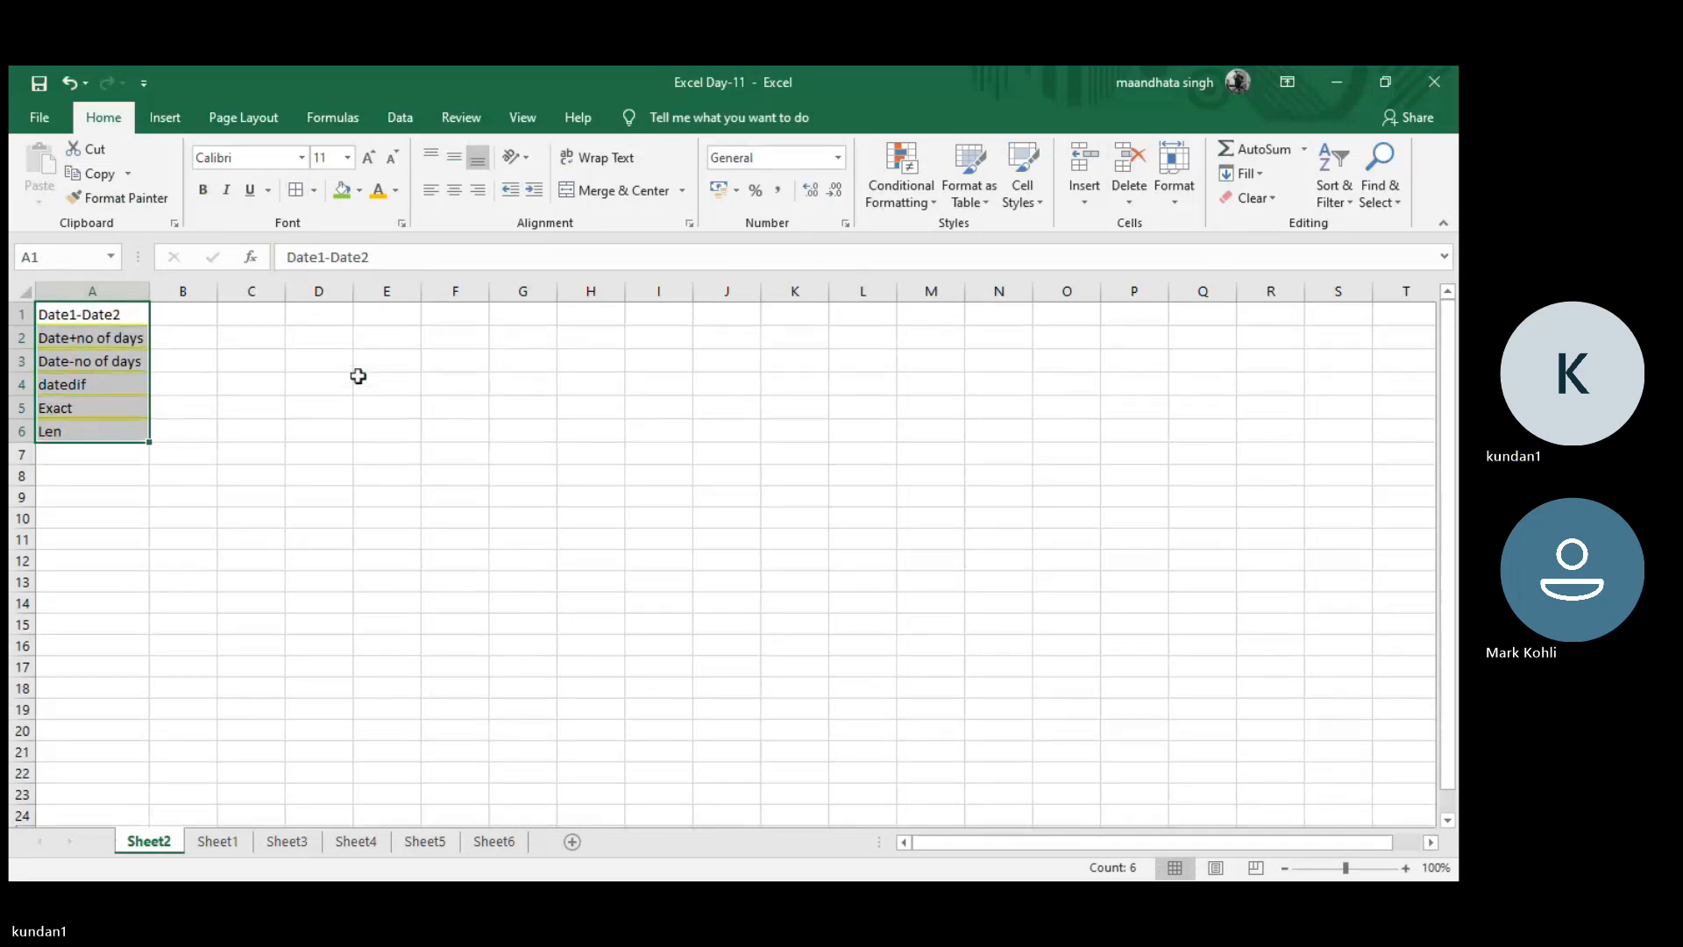
click(214, 378)
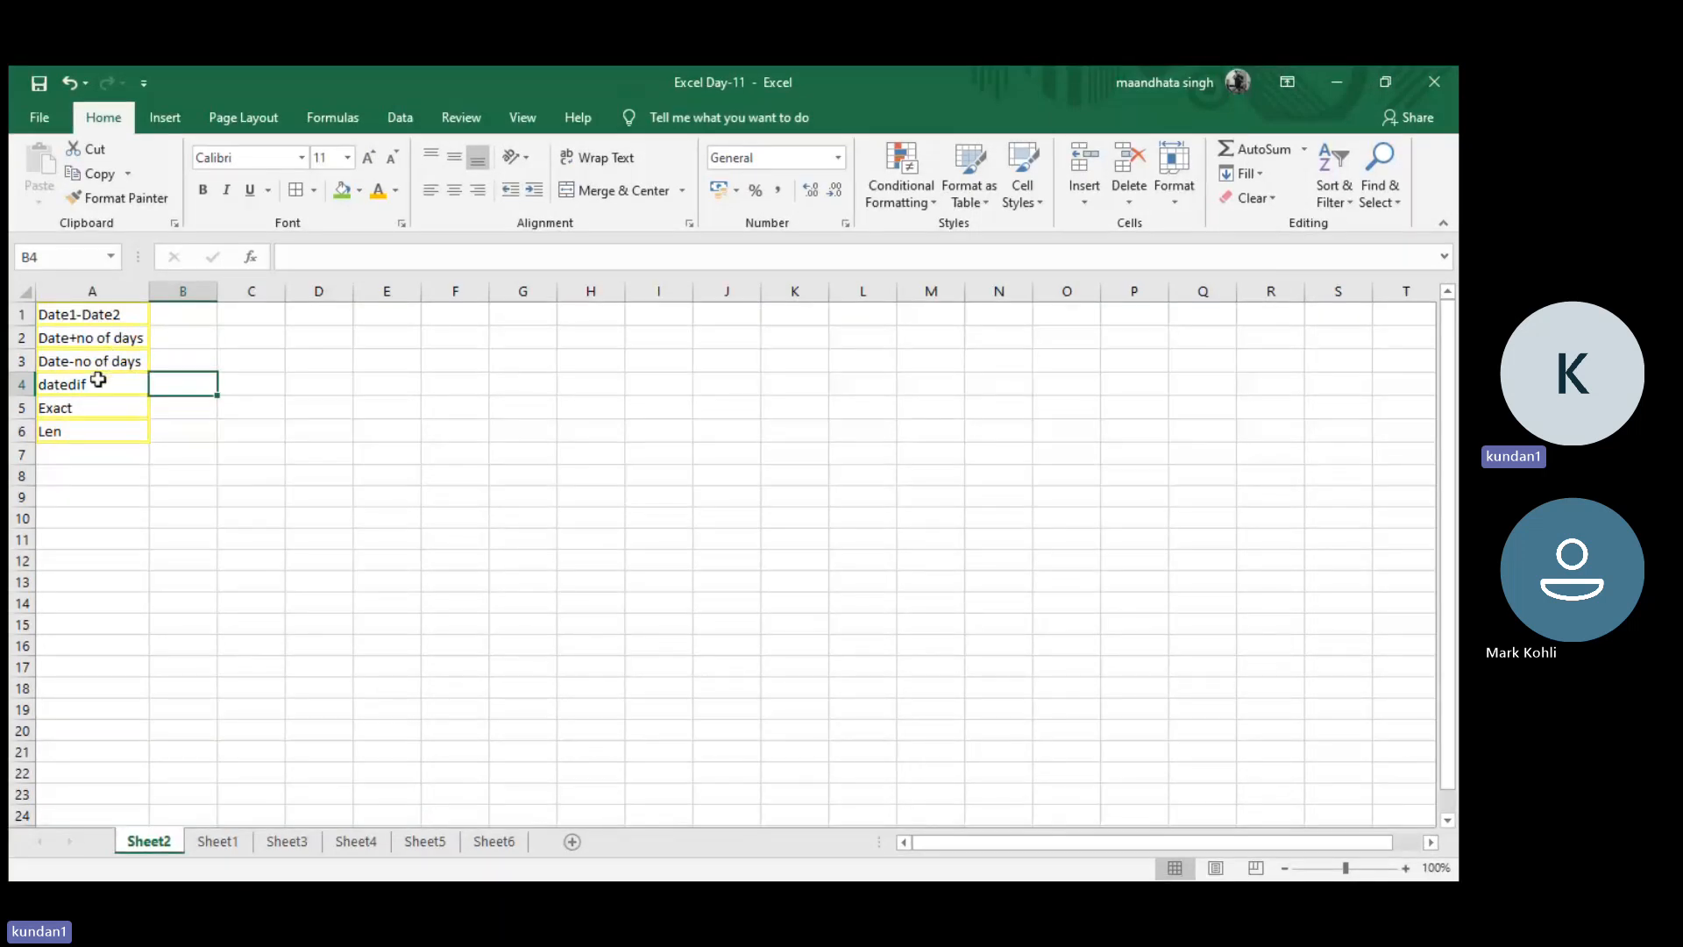
click(235, 417)
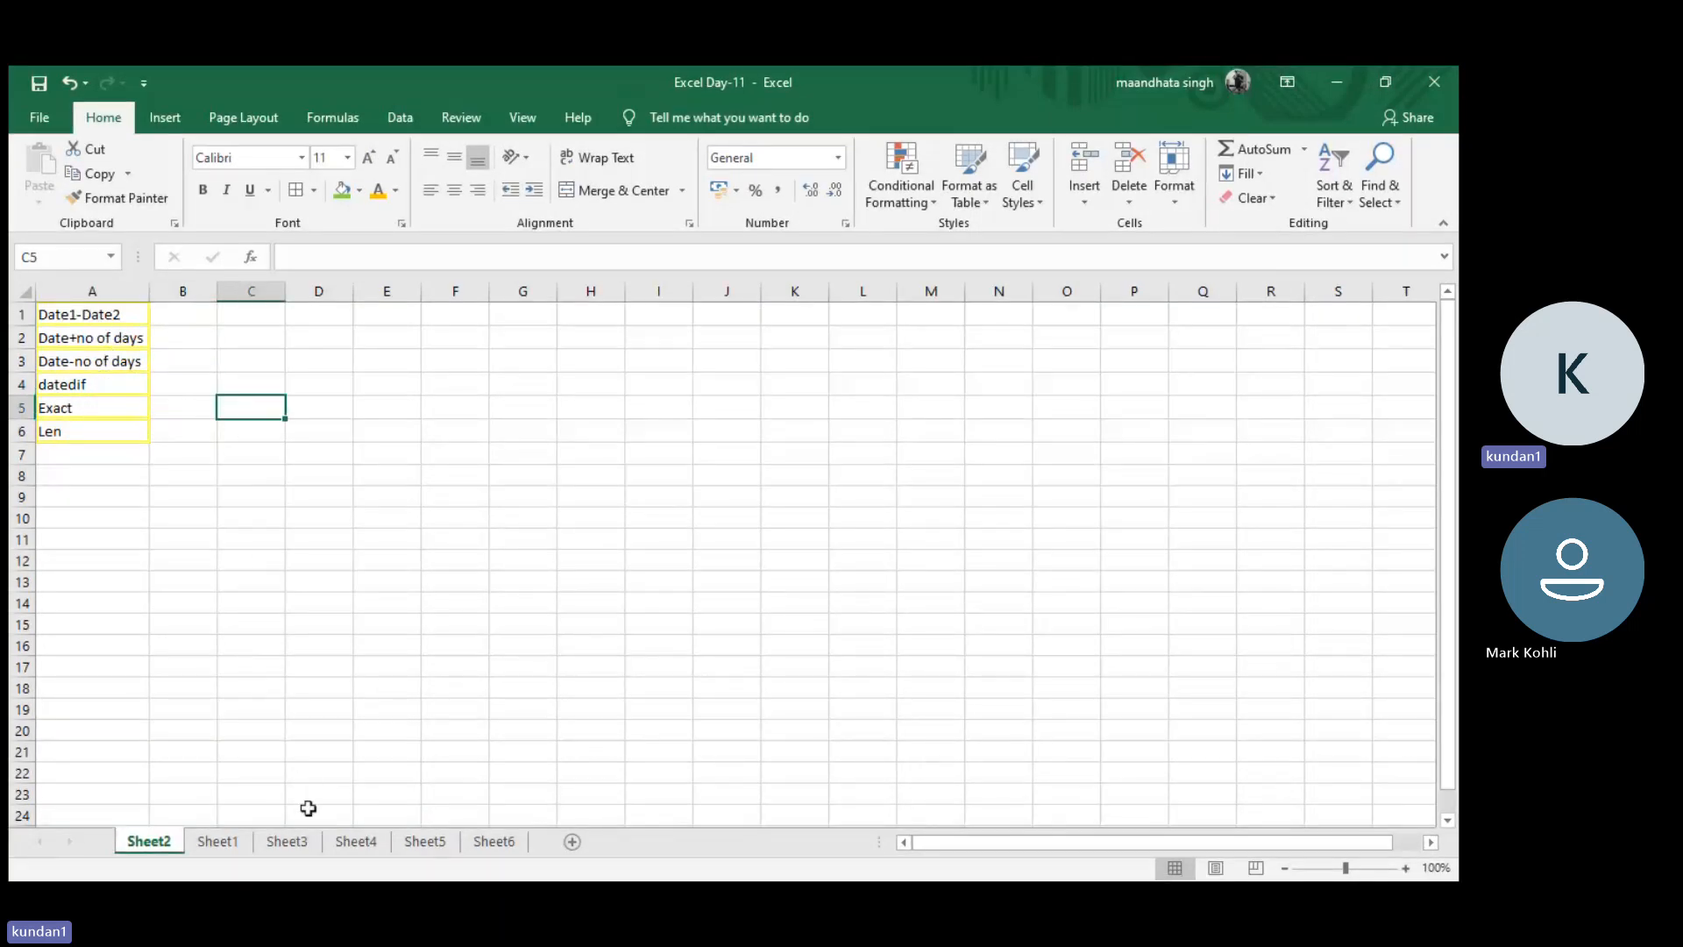
- Review the Exact and Len examples in Sheet6, the function list in Sheet2 and the insurance date table in Sheet1
click(477, 845)
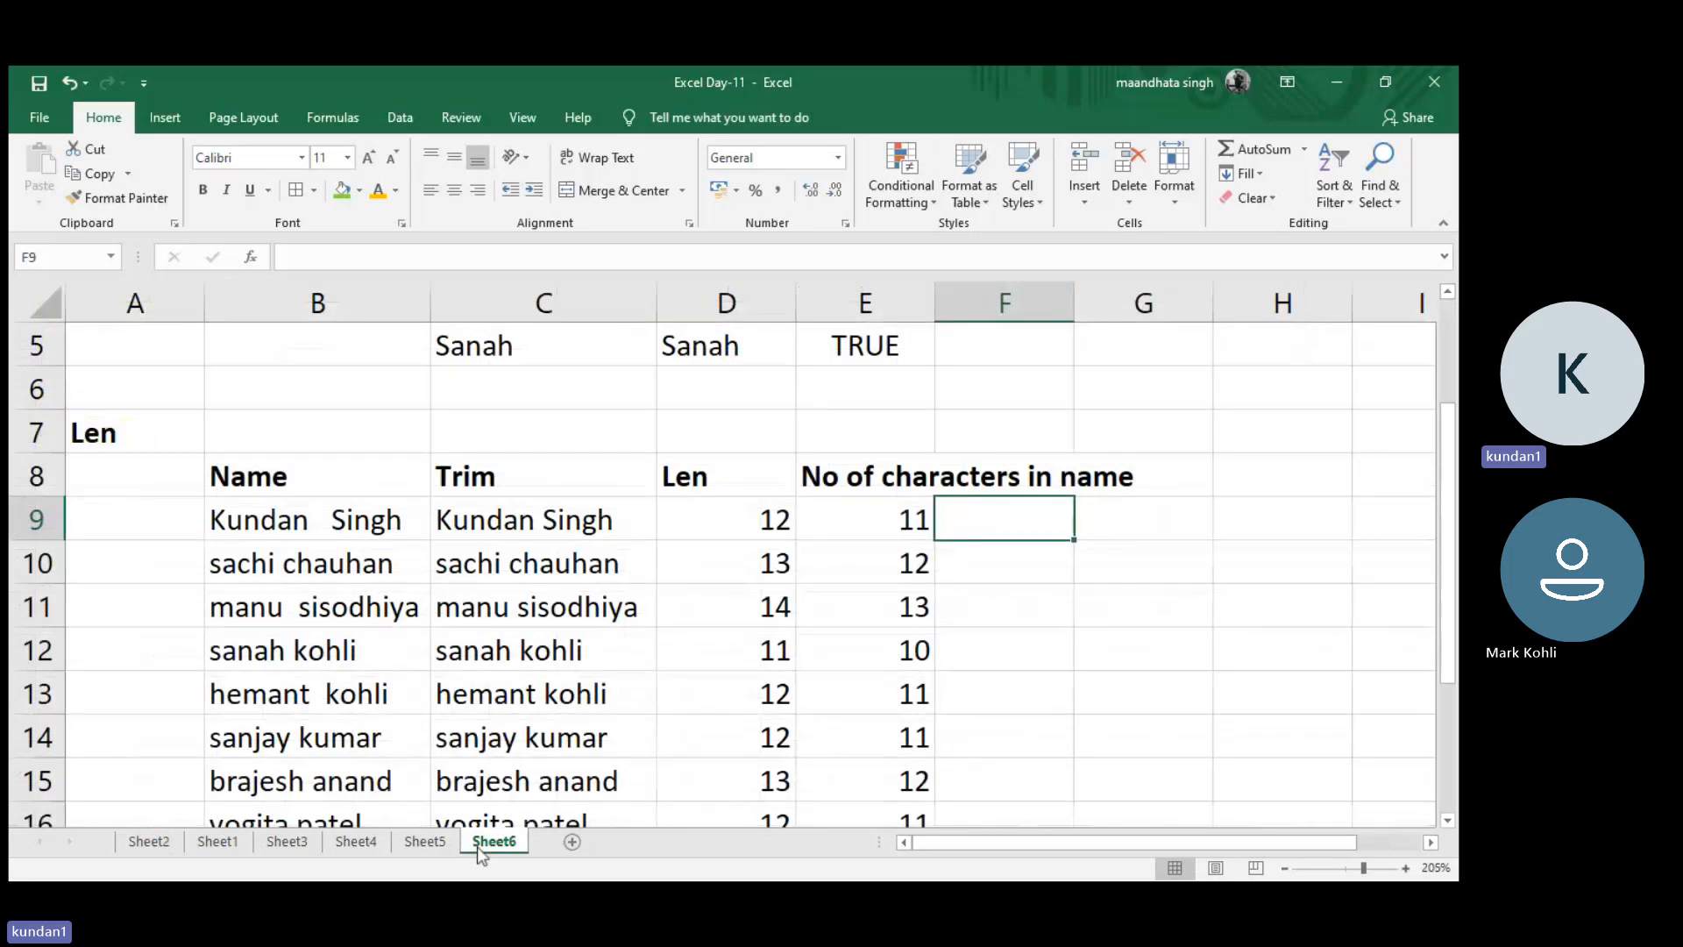
click(1018, 756)
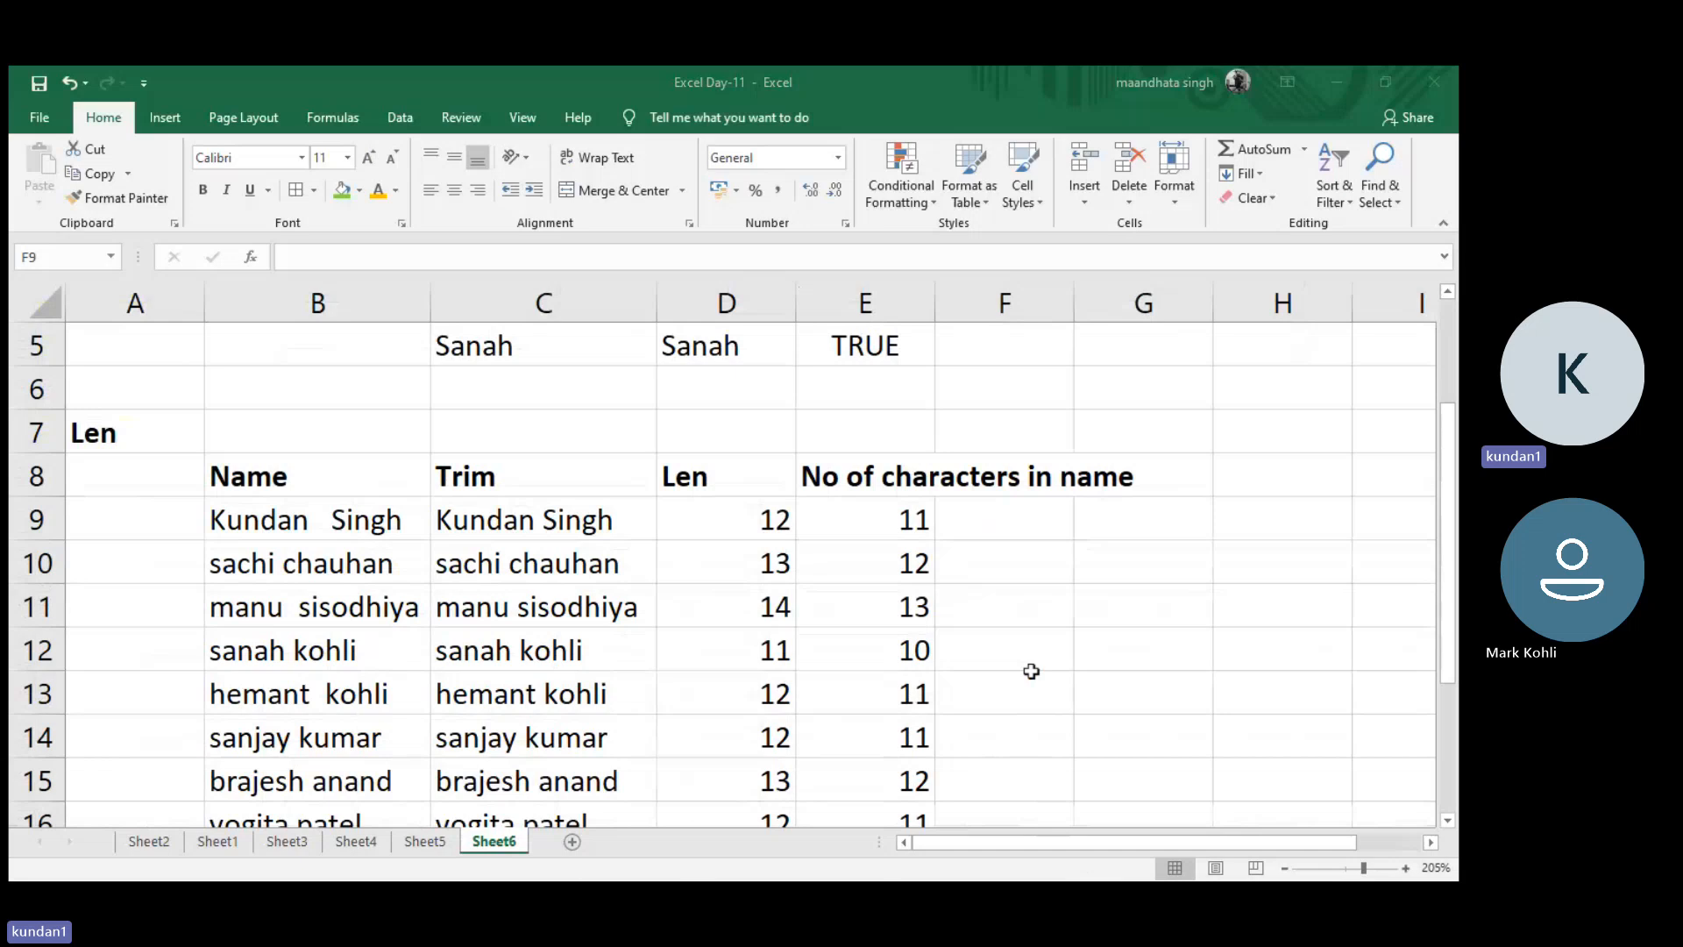
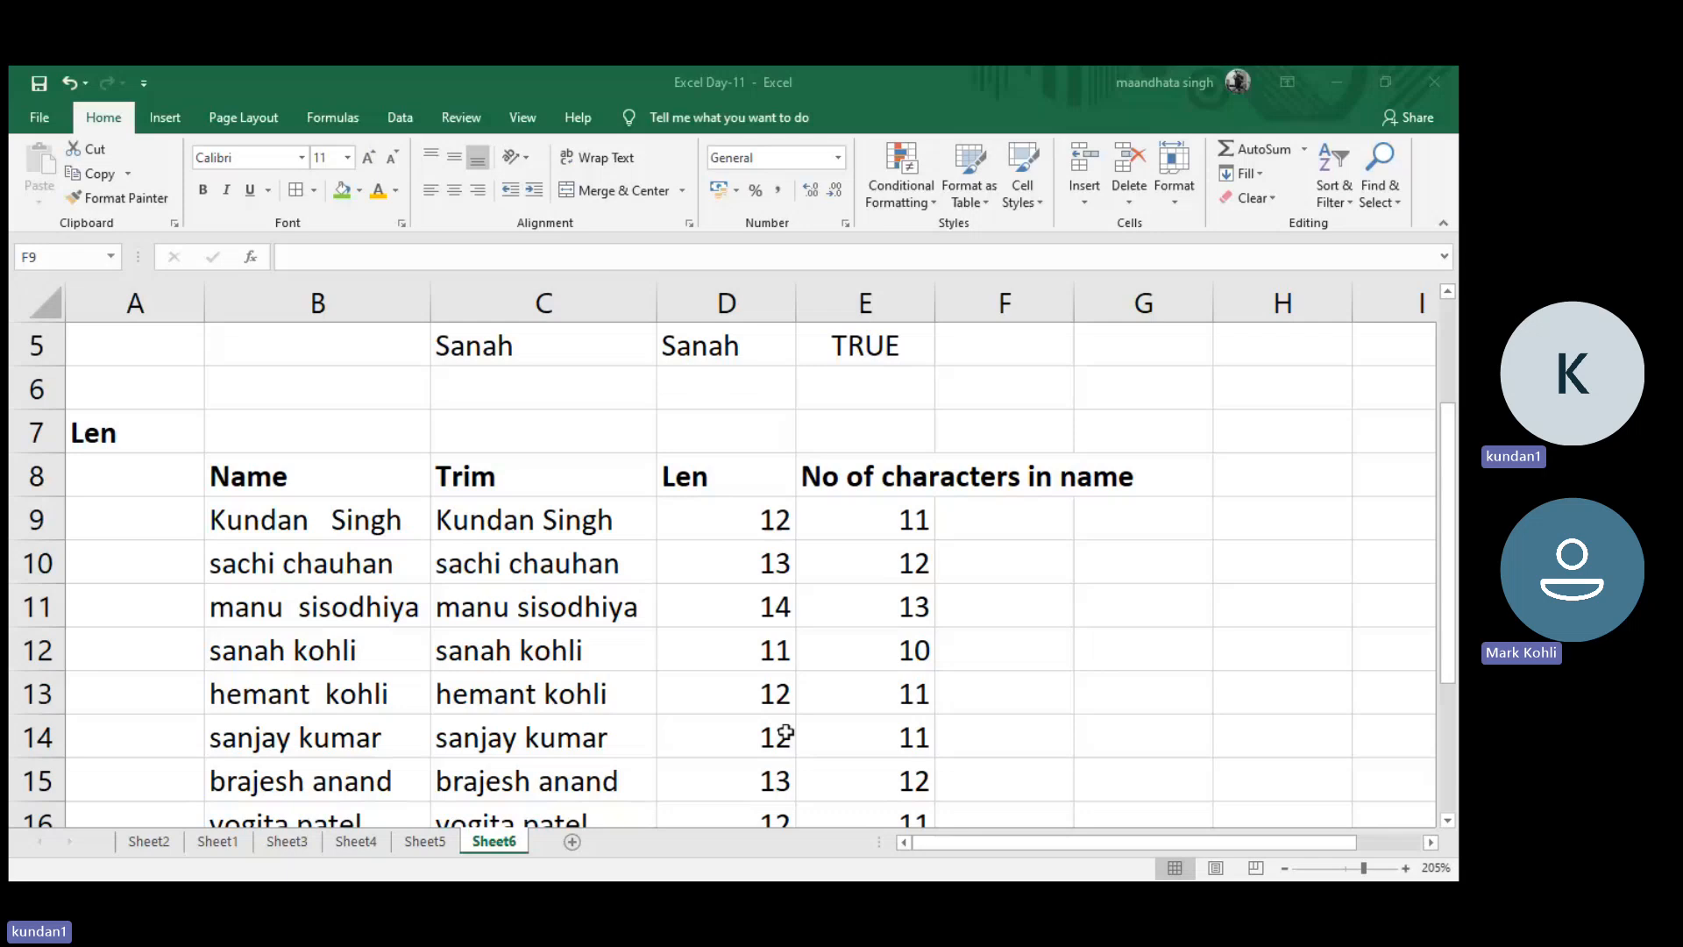
key(alt+Tab)
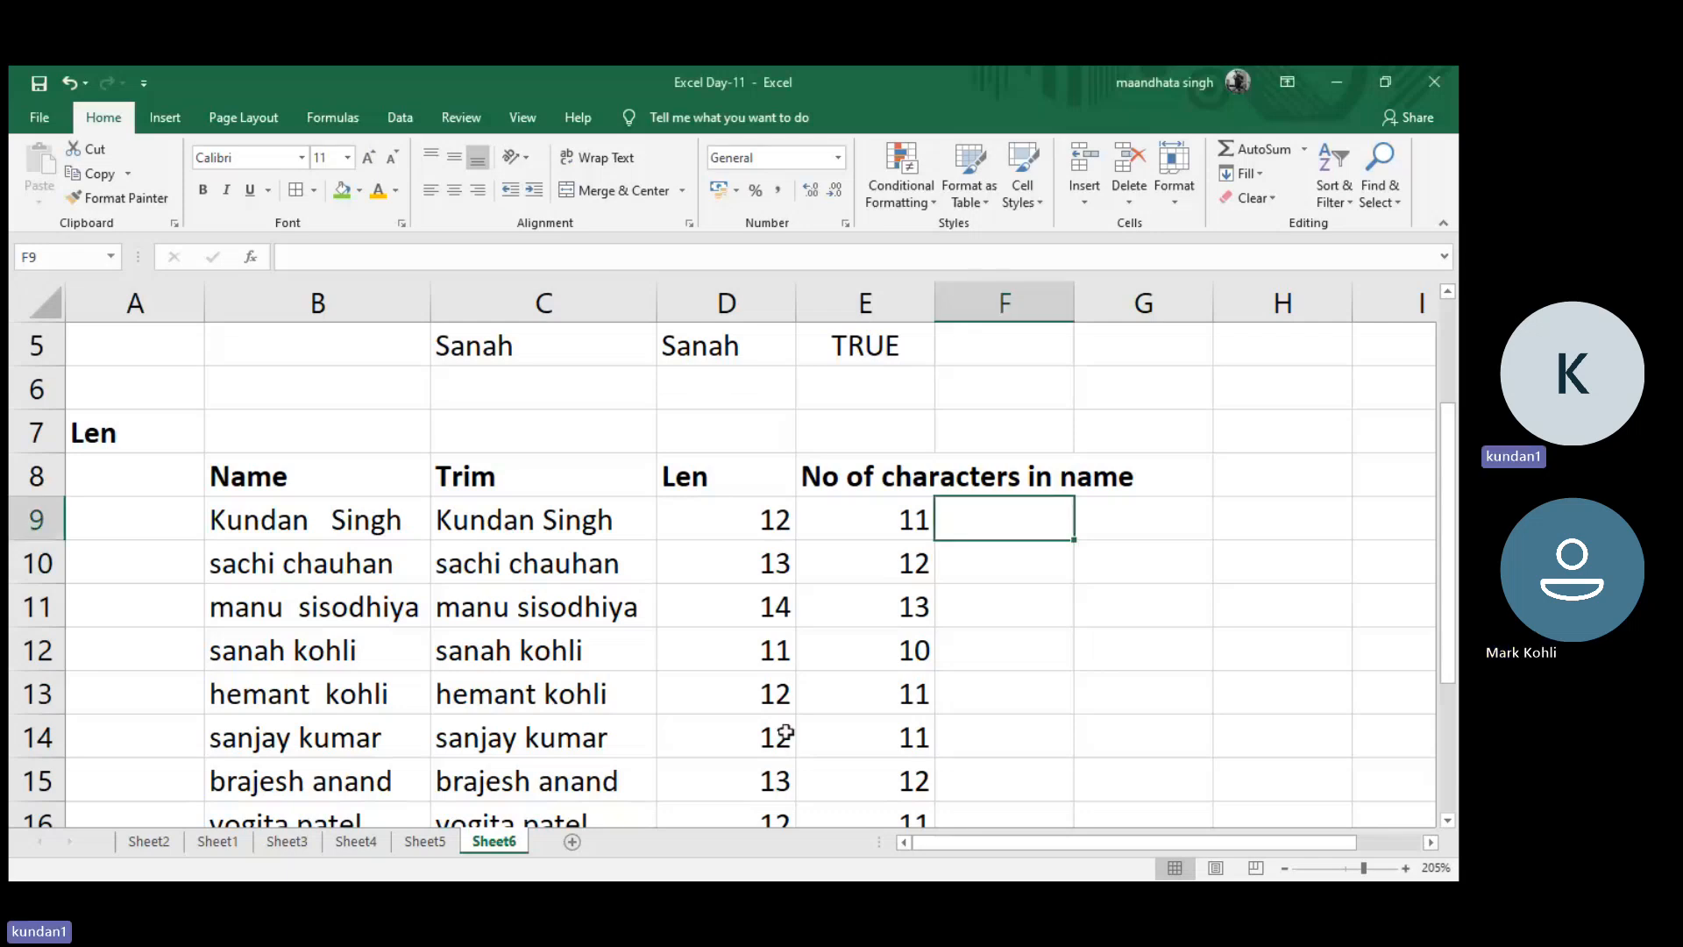
scroll(694, 557, down, 5)
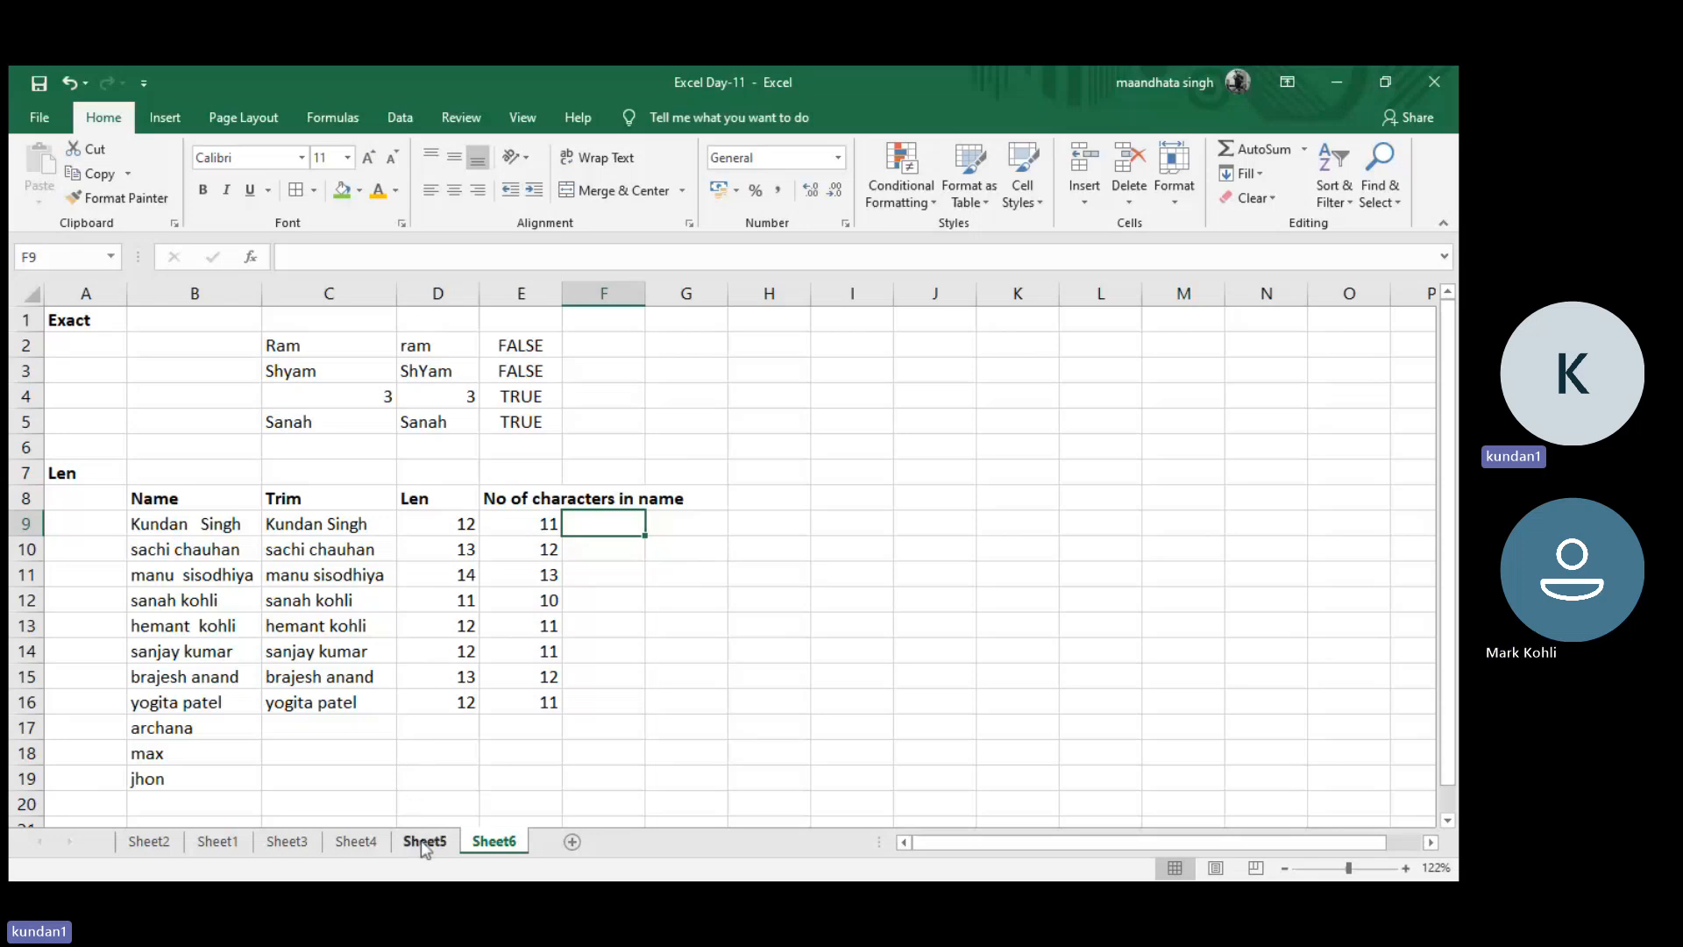
click(162, 846)
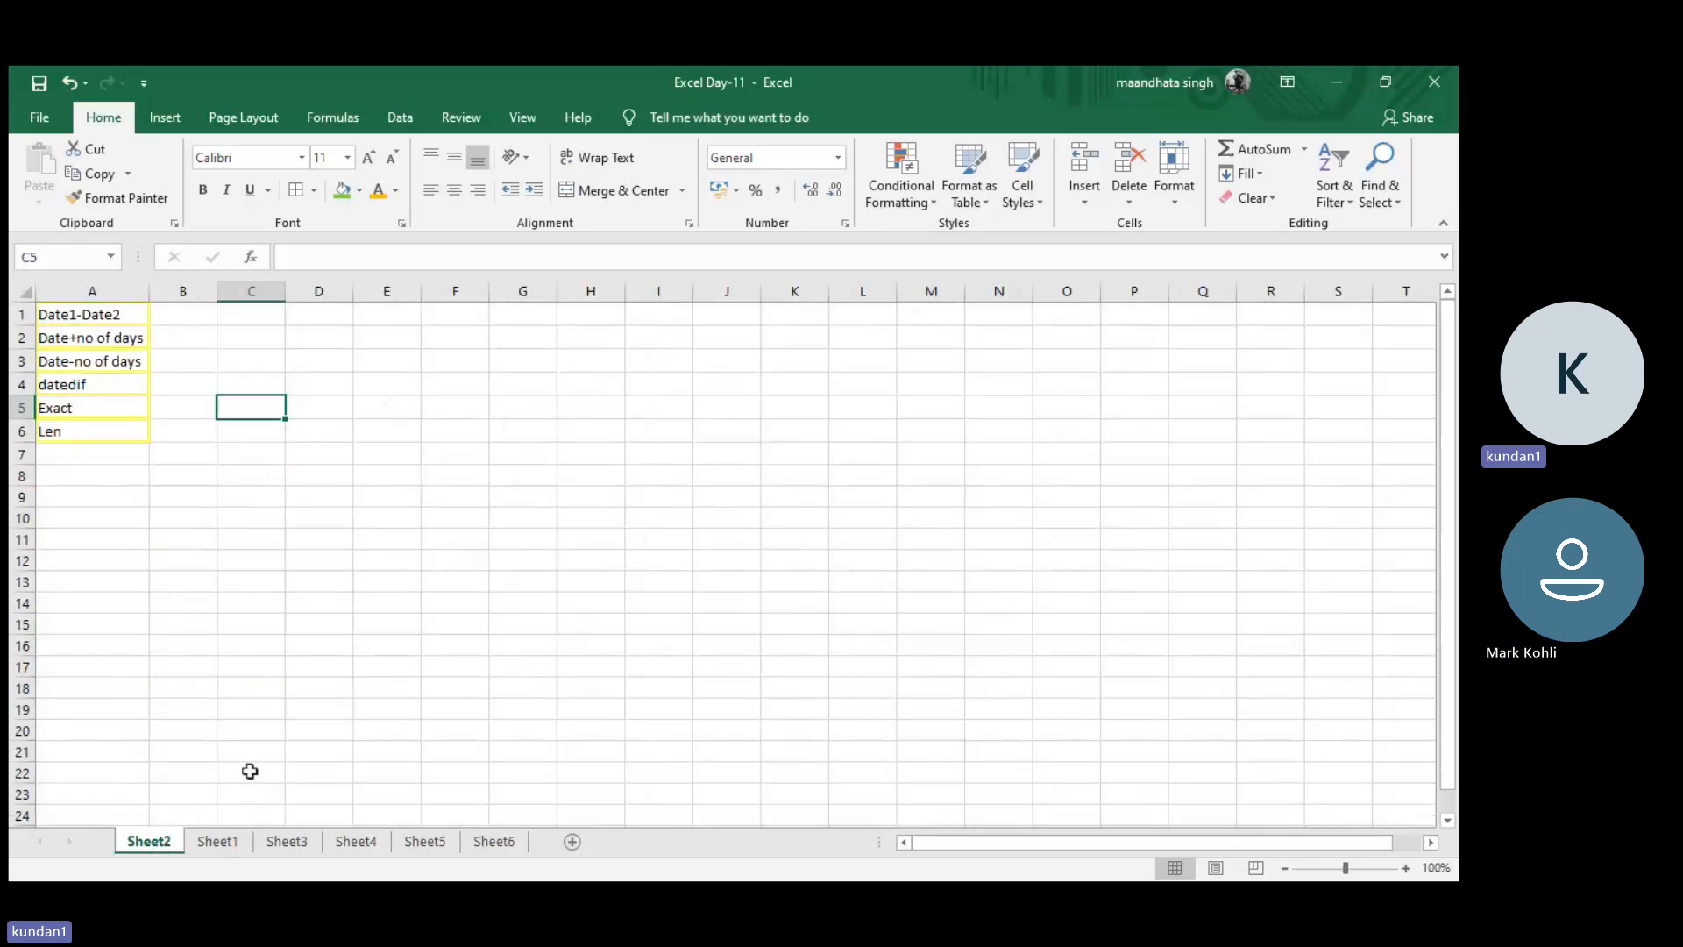
click(224, 843)
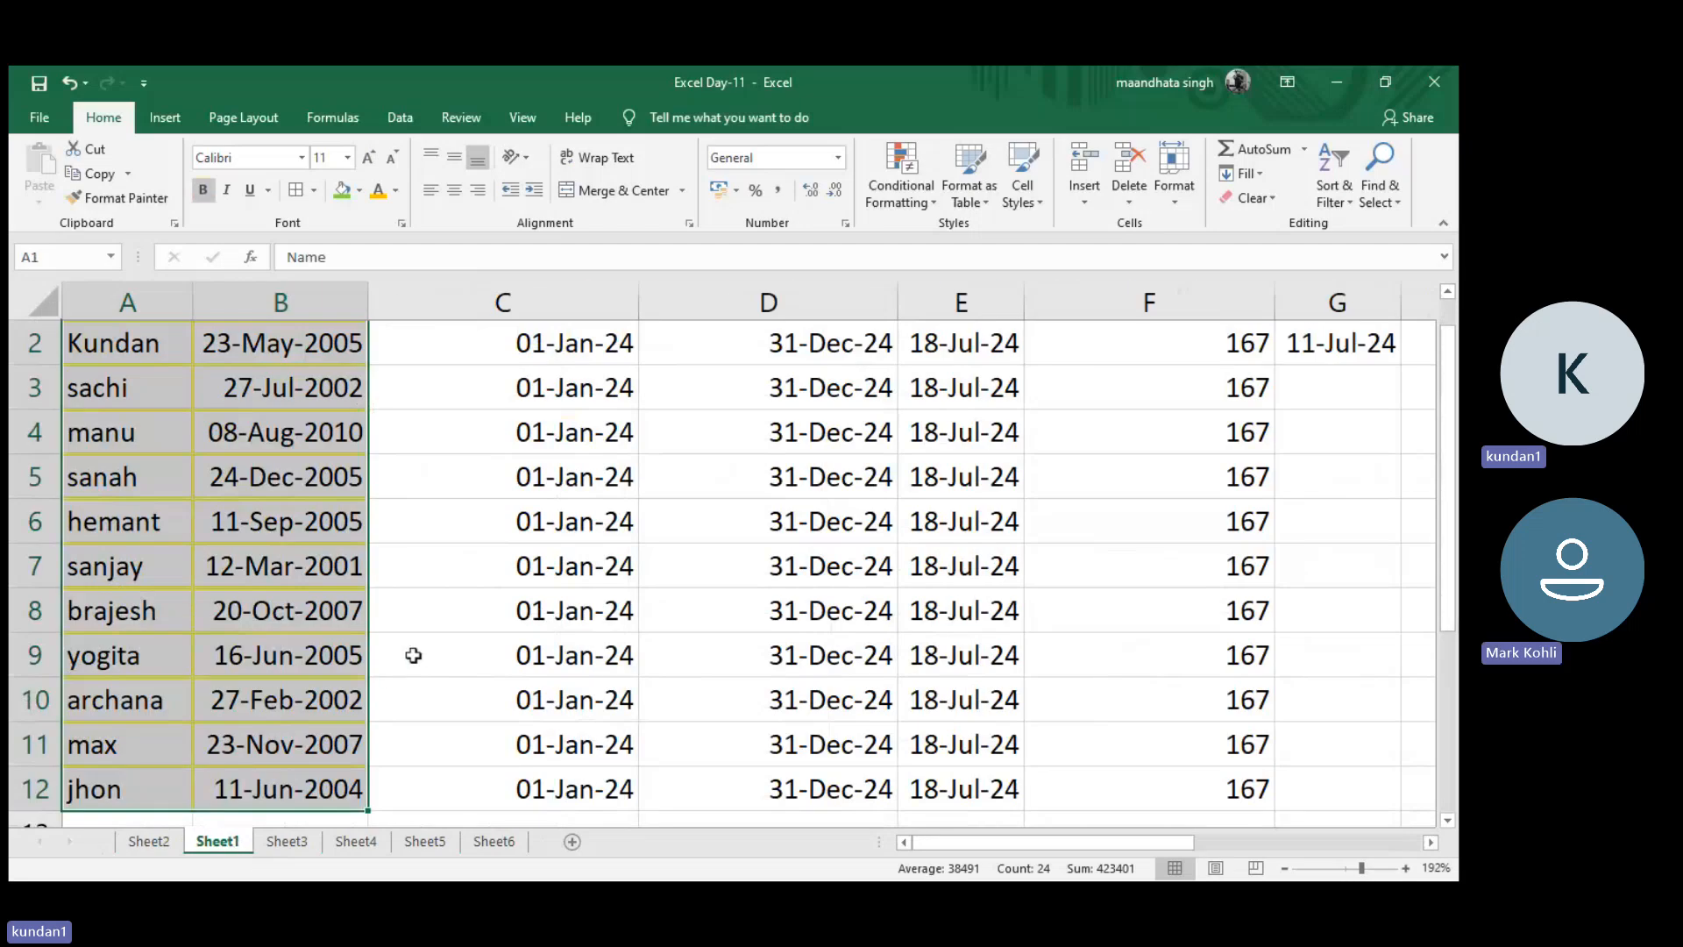
click(413, 655)
scroll(414, 655, down, 4)
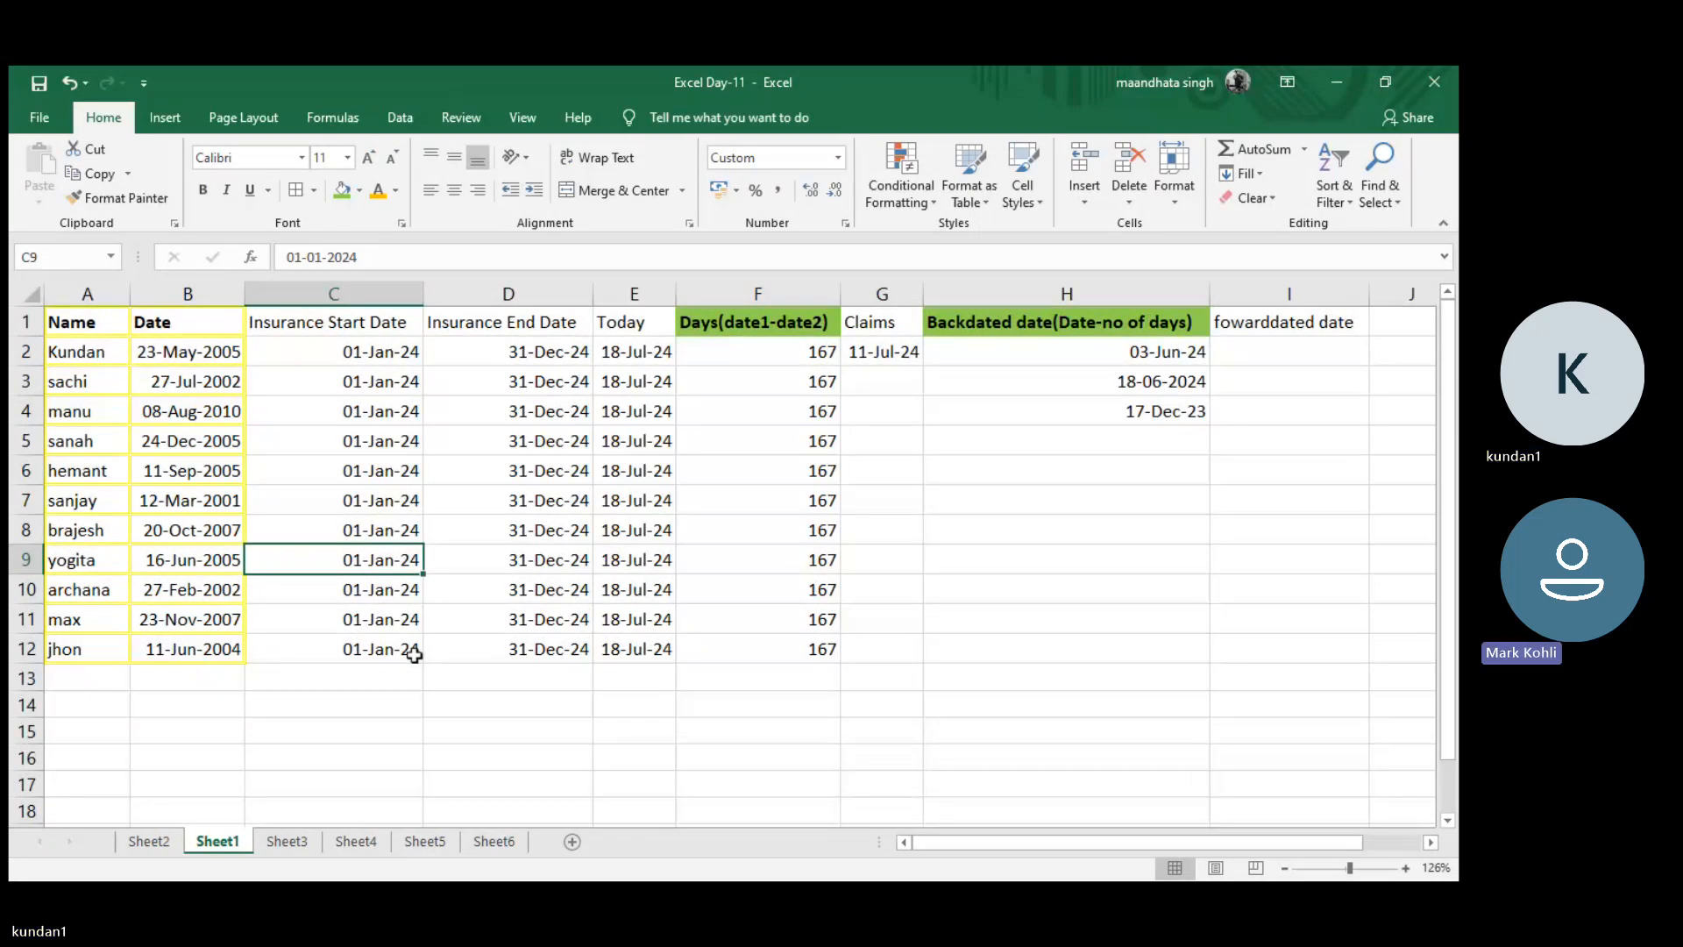
- Rename the Sheet2 worksheet that holds the function list as "Functions"
click(160, 839)
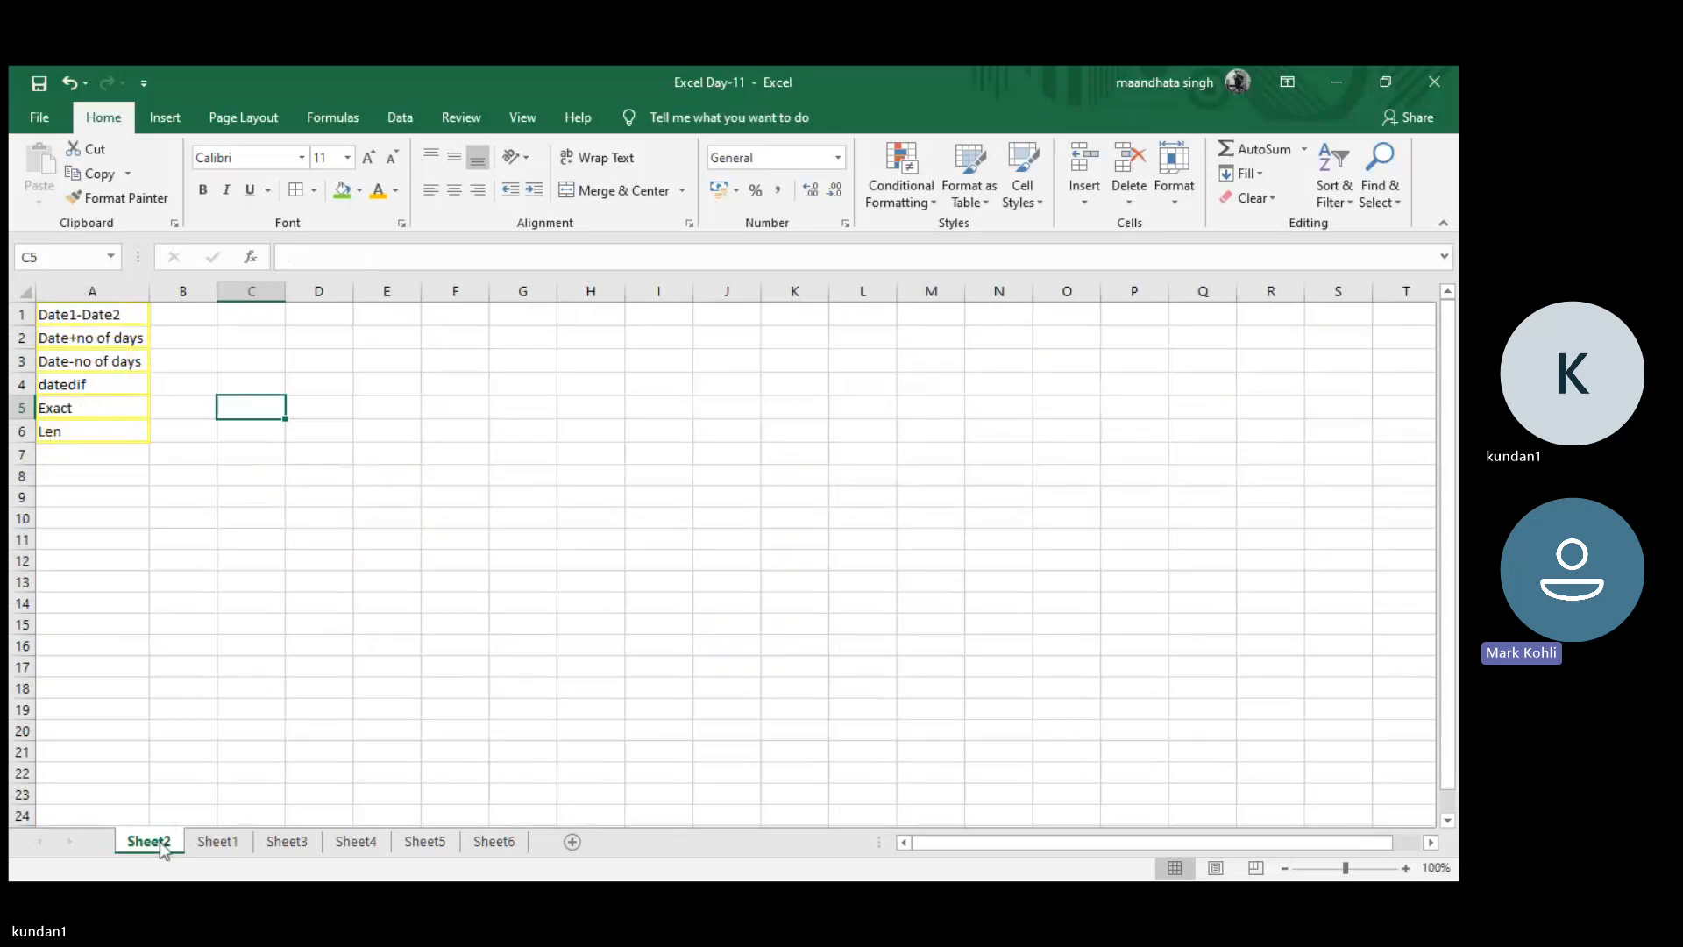
double_click(149, 842)
text(FUn)
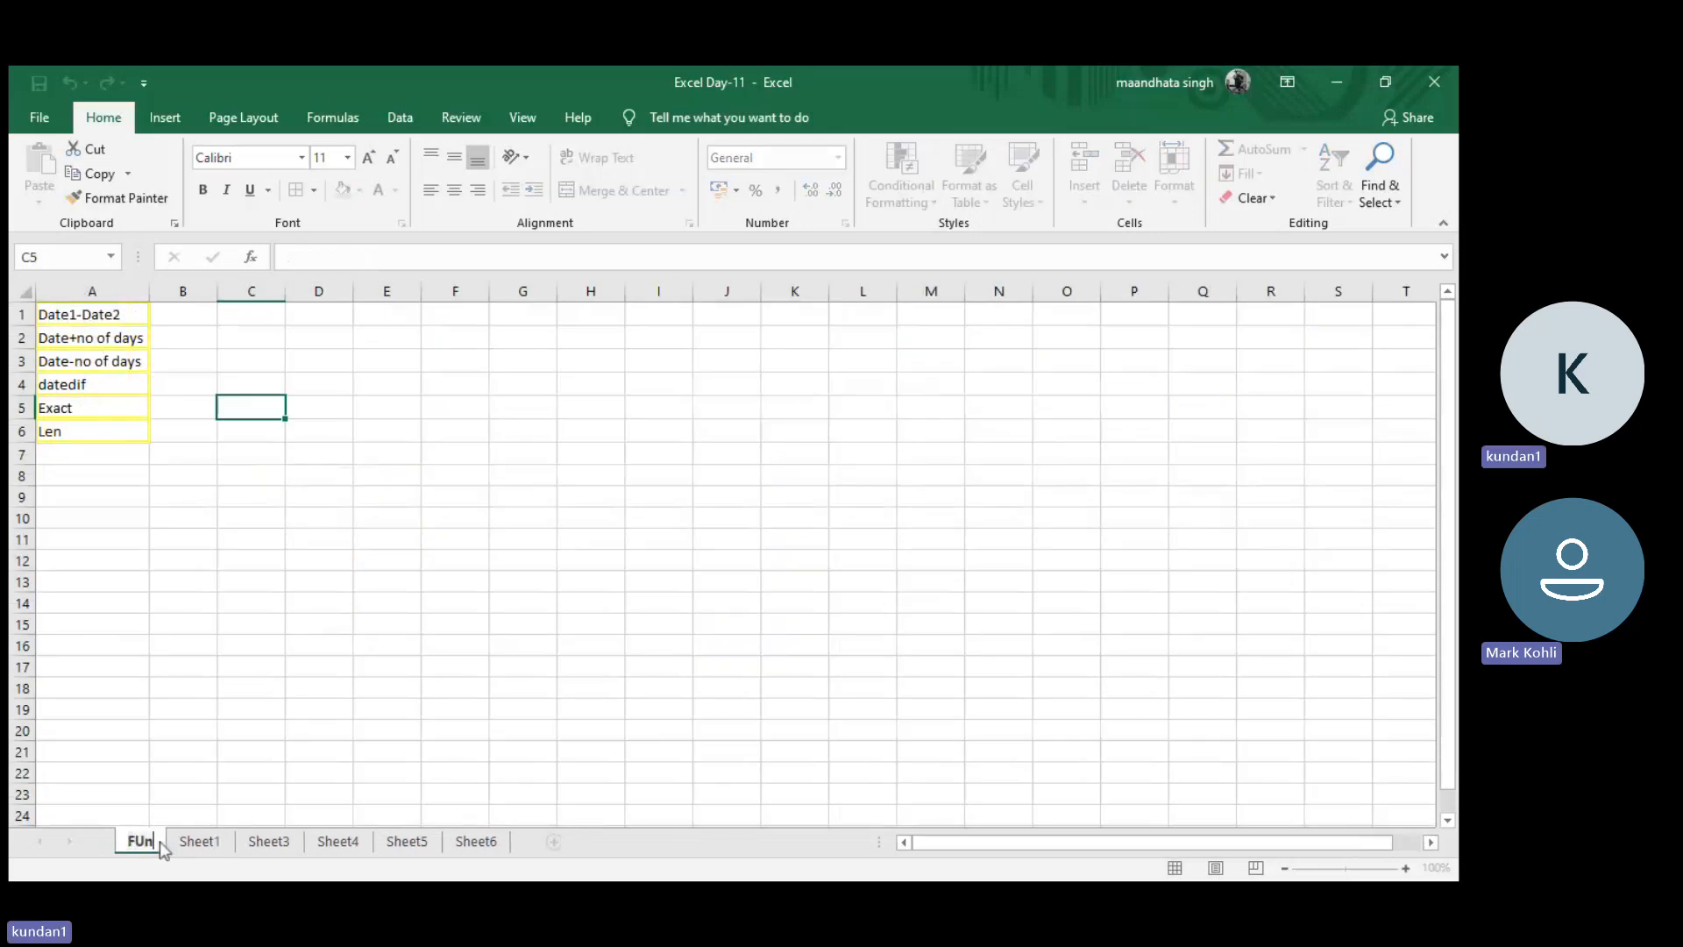
key(BackSpace)
key(BackSpace)
text(un)
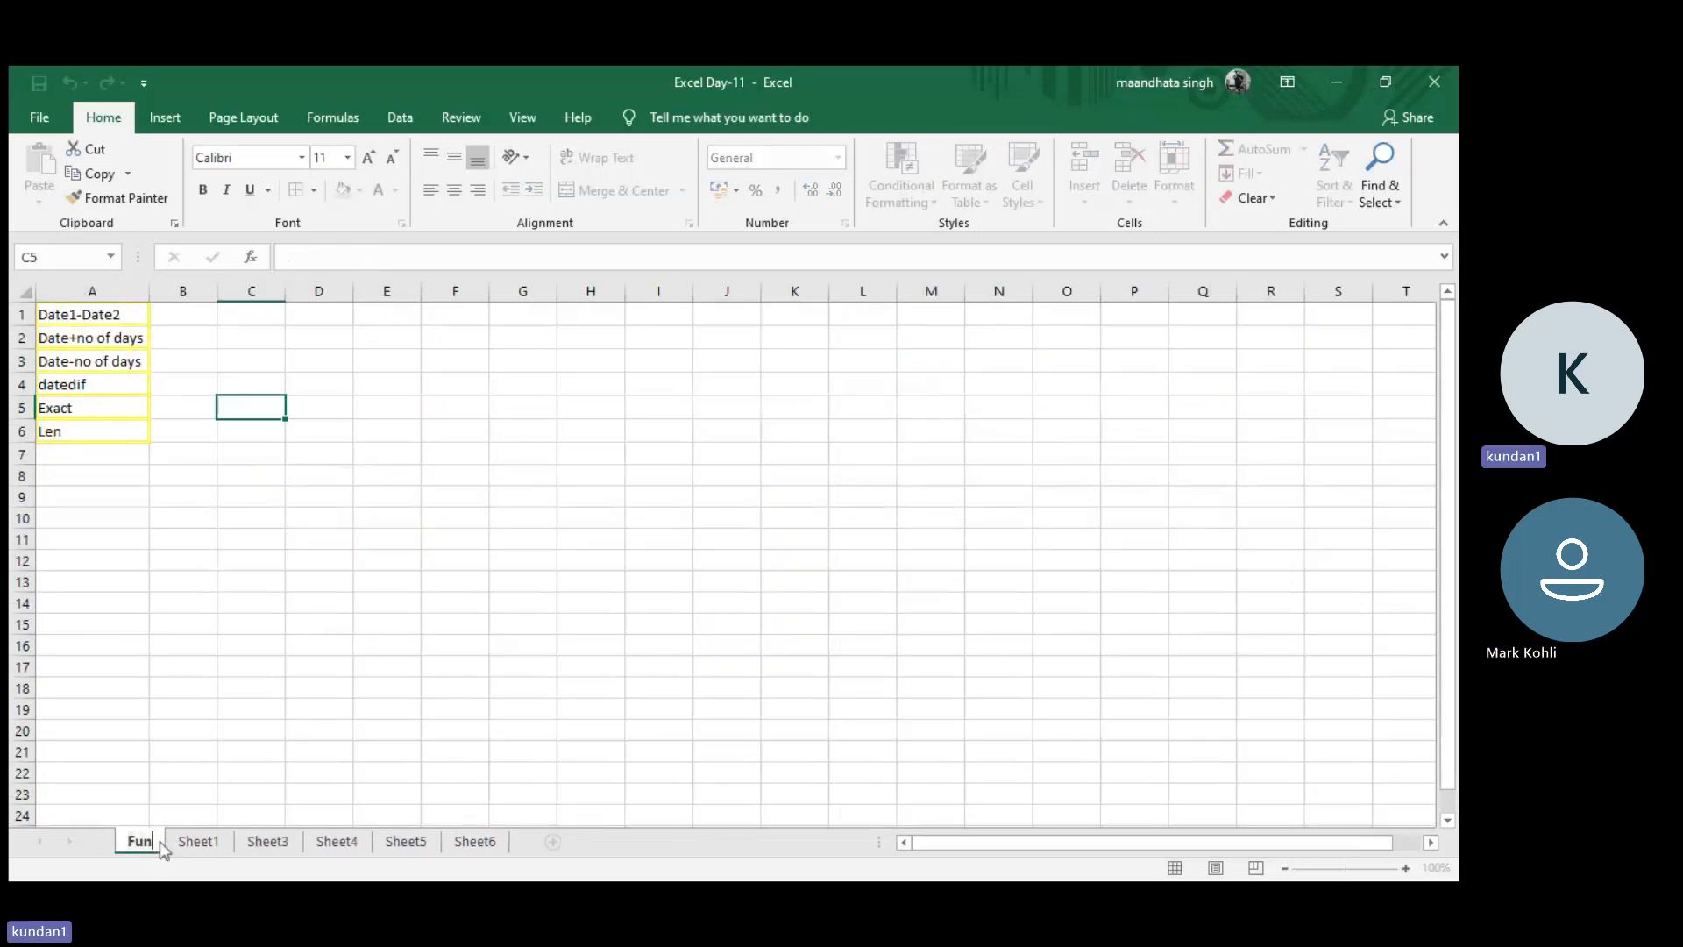
text(ction)
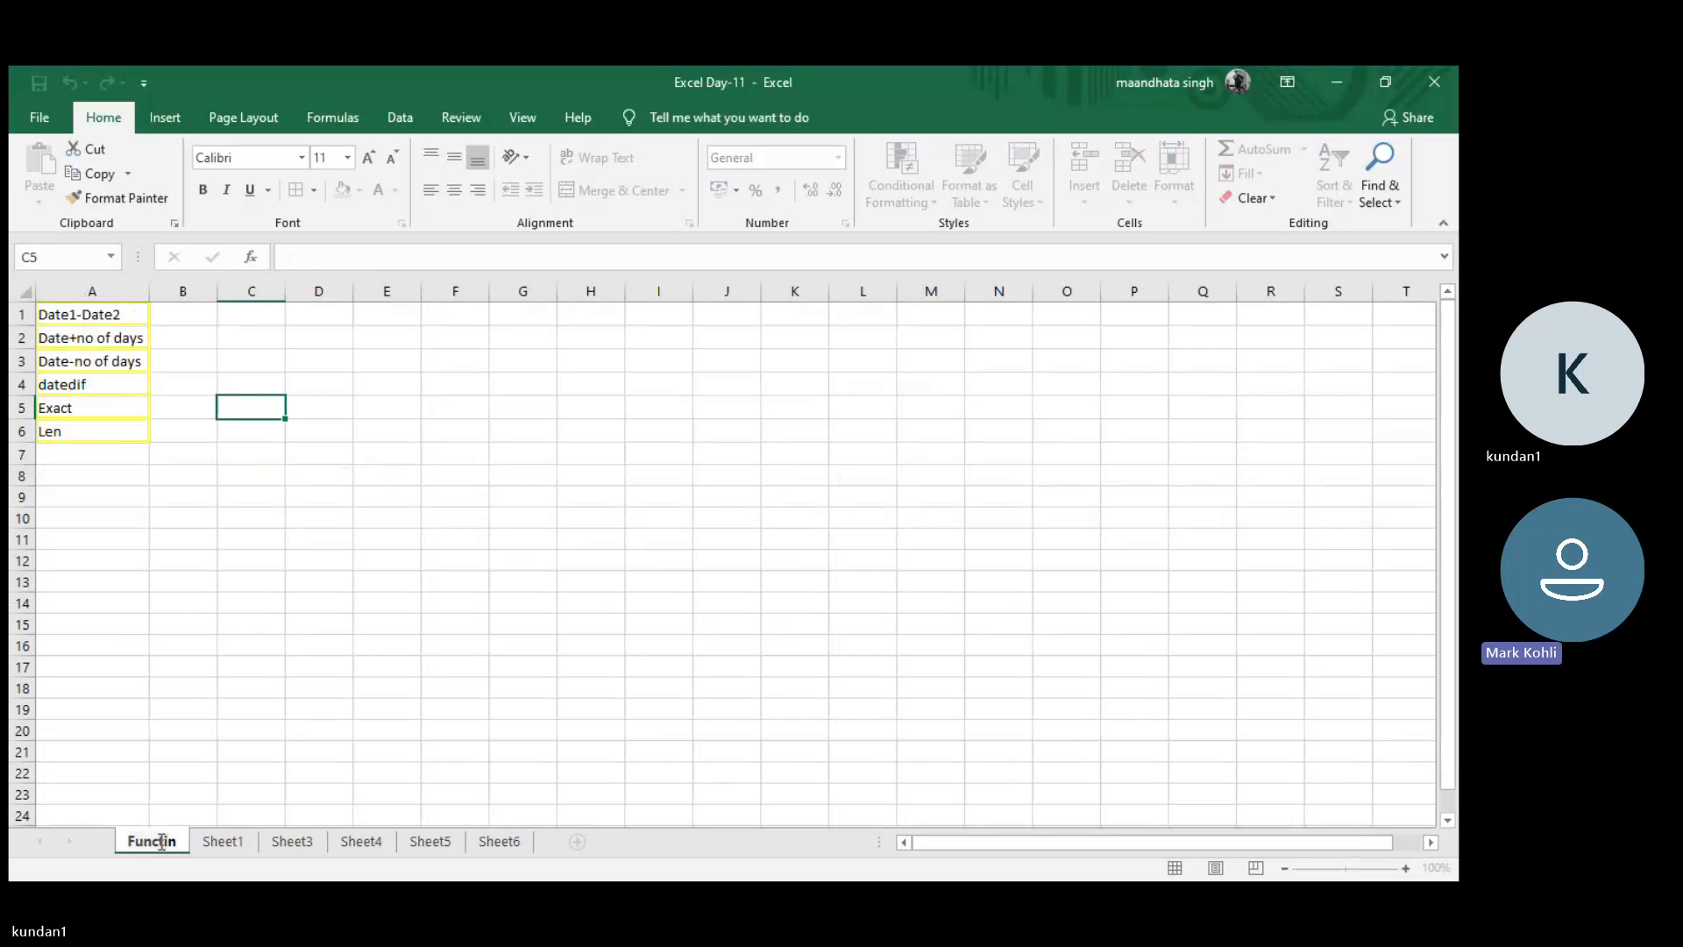
text(s)
key(Return)
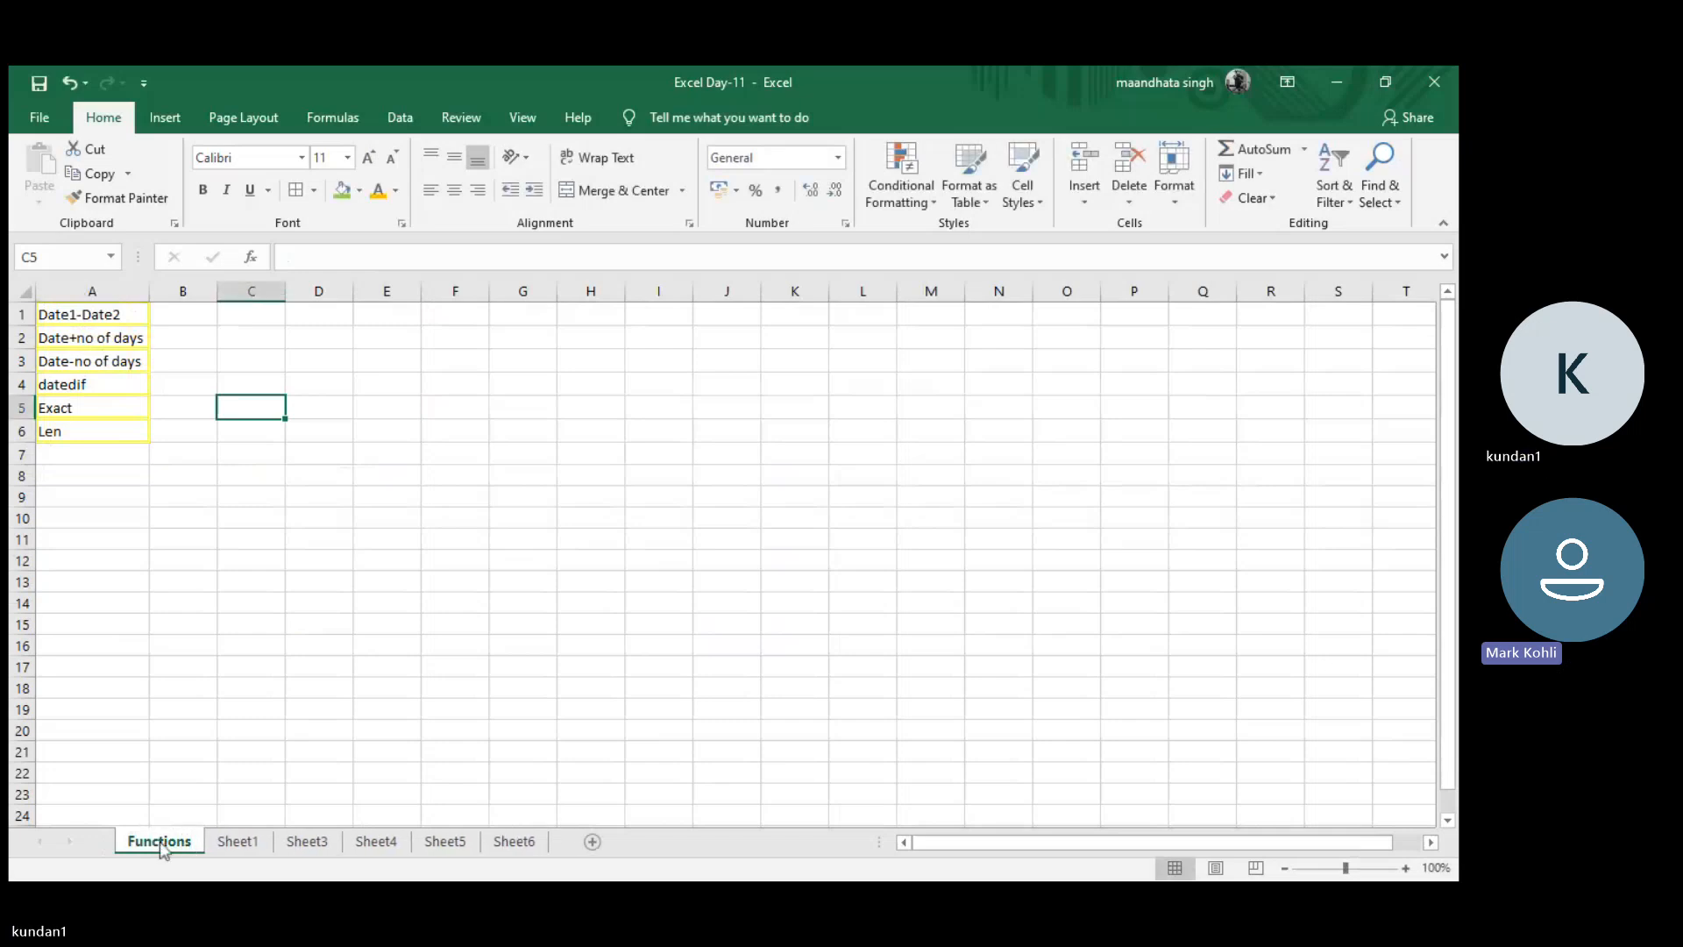